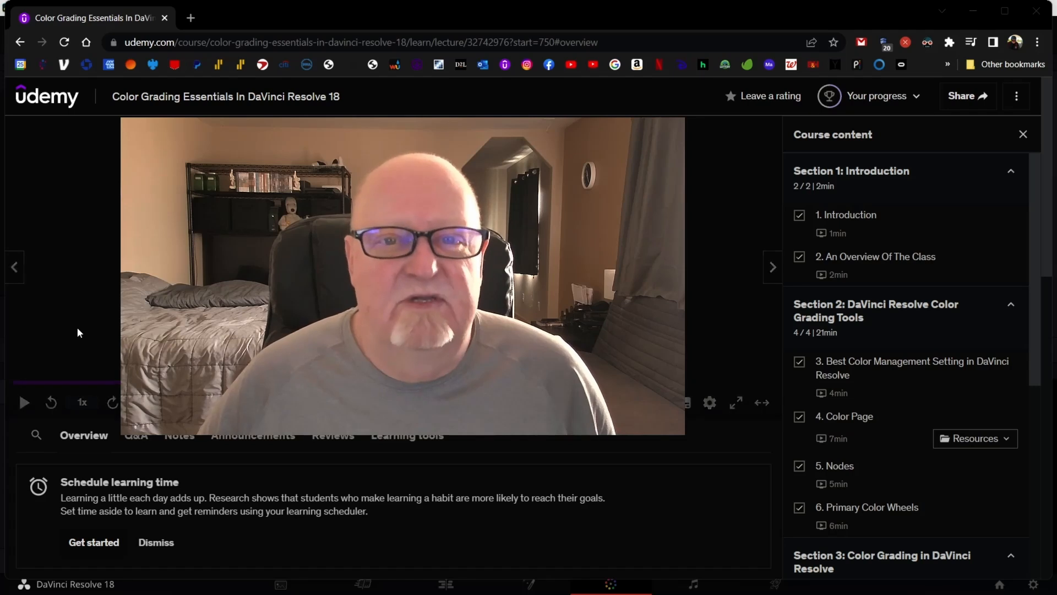
Look through the lecture list of the Color Grading Essentials In DaVinci Resolve 18 course.
mouse_move(906, 572)
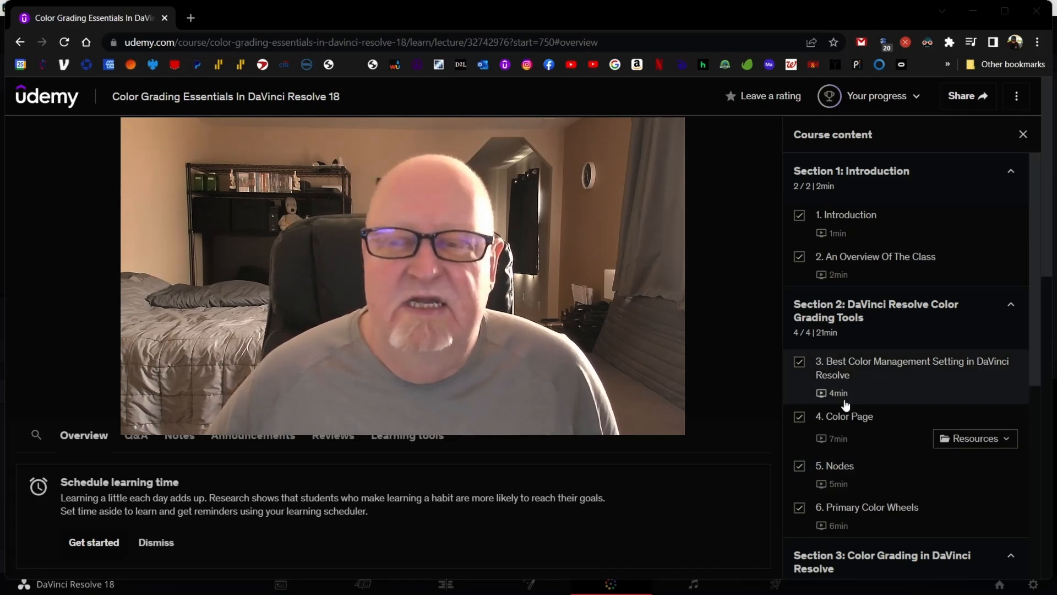
mouse_move(729, 390)
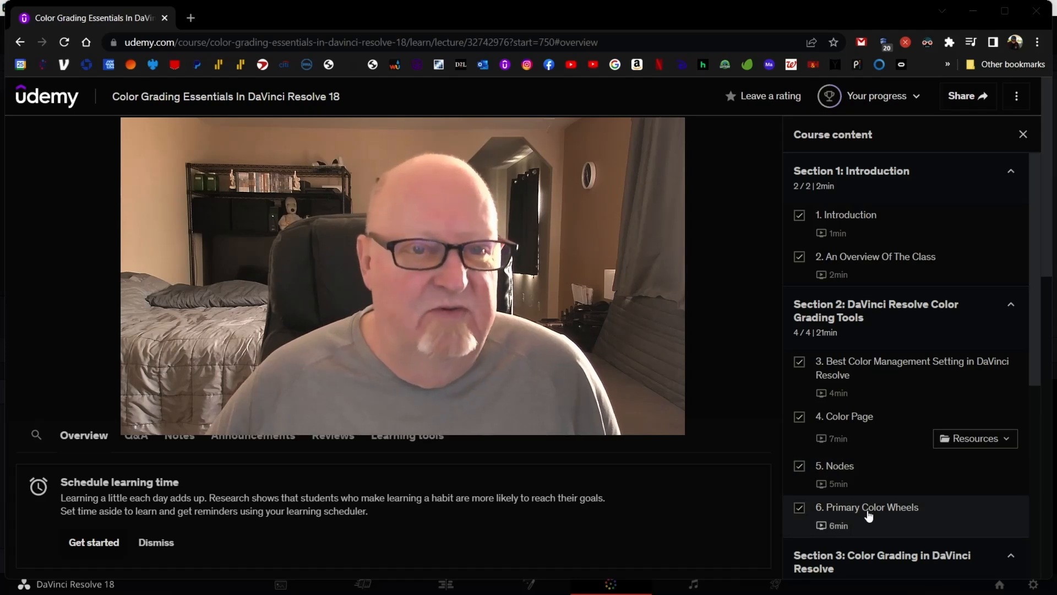
scroll(868, 515, down, 2)
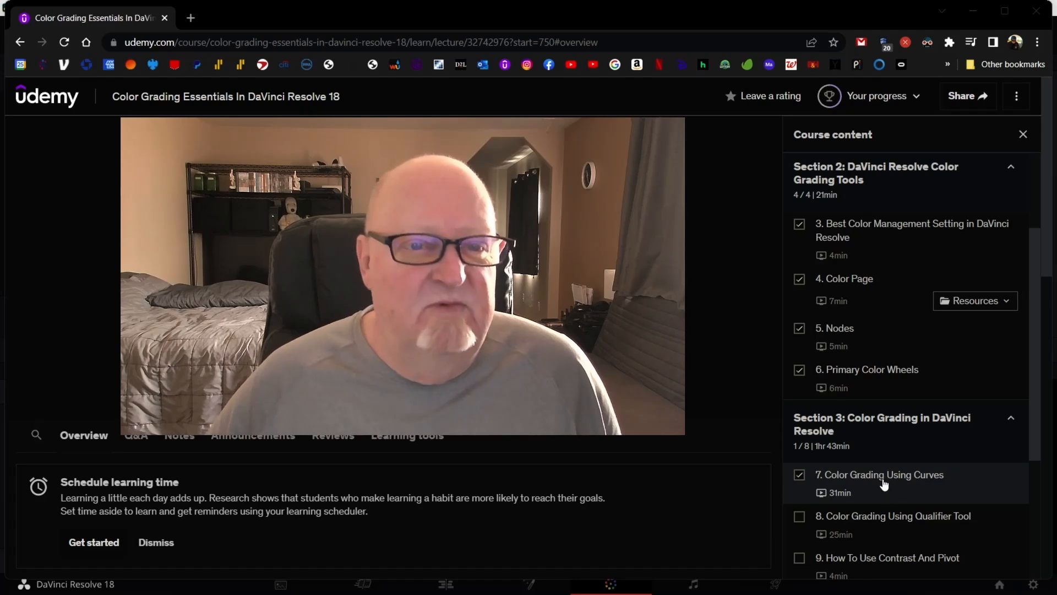
scroll(881, 475, up, 1)
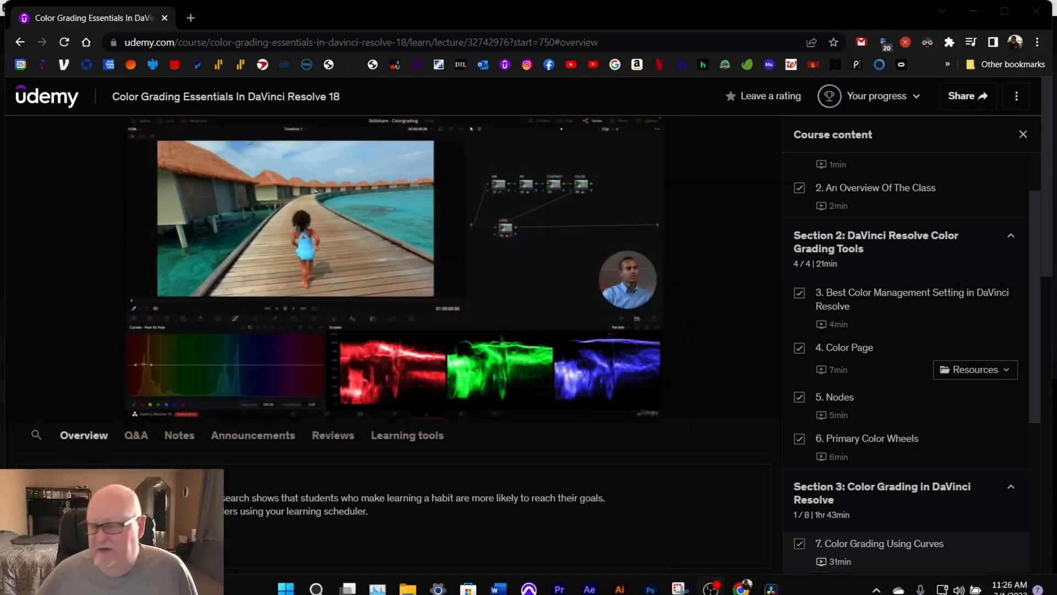
Switch to DaVinci Resolve, display the stills gallery and view the still-grabbing options for the viewer image.
click(779, 582)
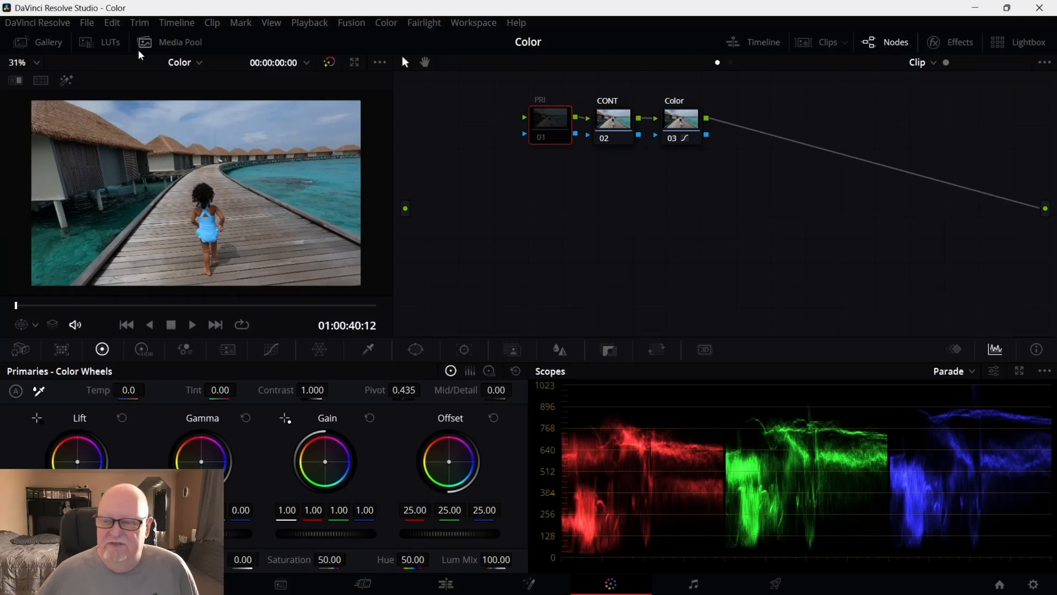
click(54, 44)
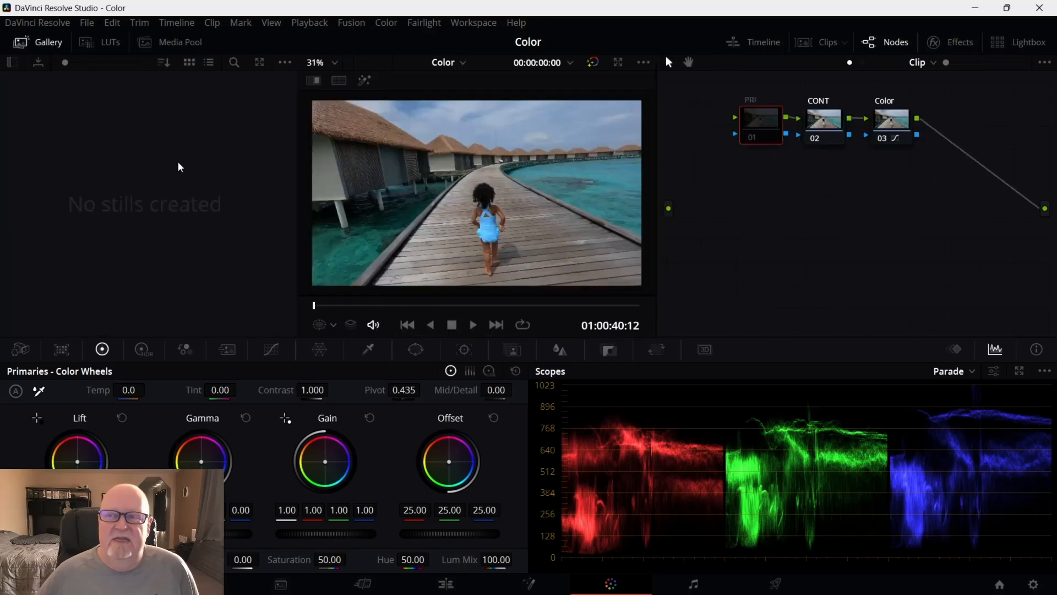
right_click(395, 216)
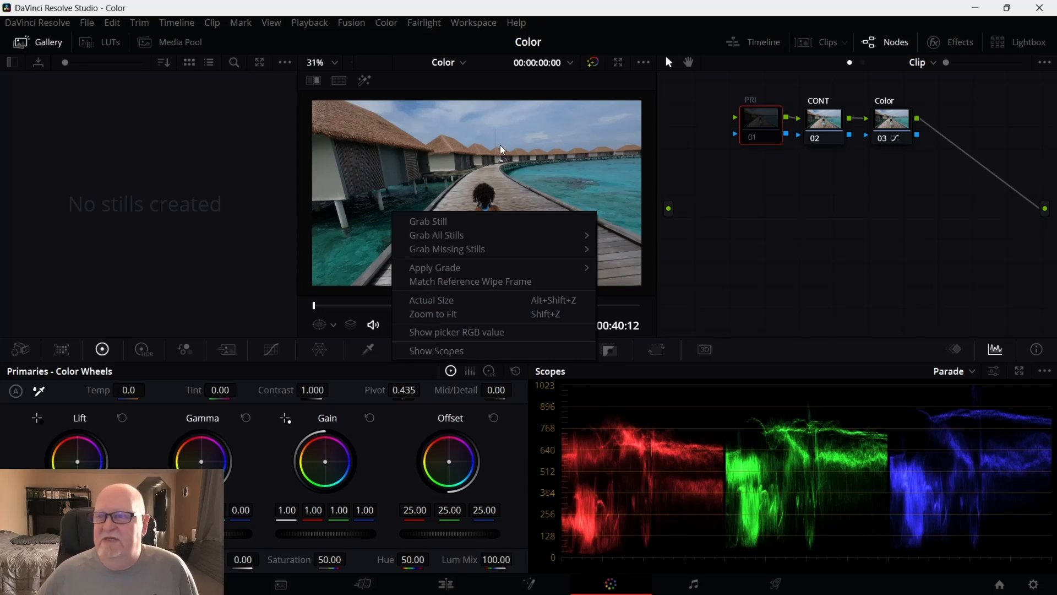
Delete all nodes, including CONT and Color, from the current clip's node graph.
click(1005, 110)
drag(1005, 110, 707, 173)
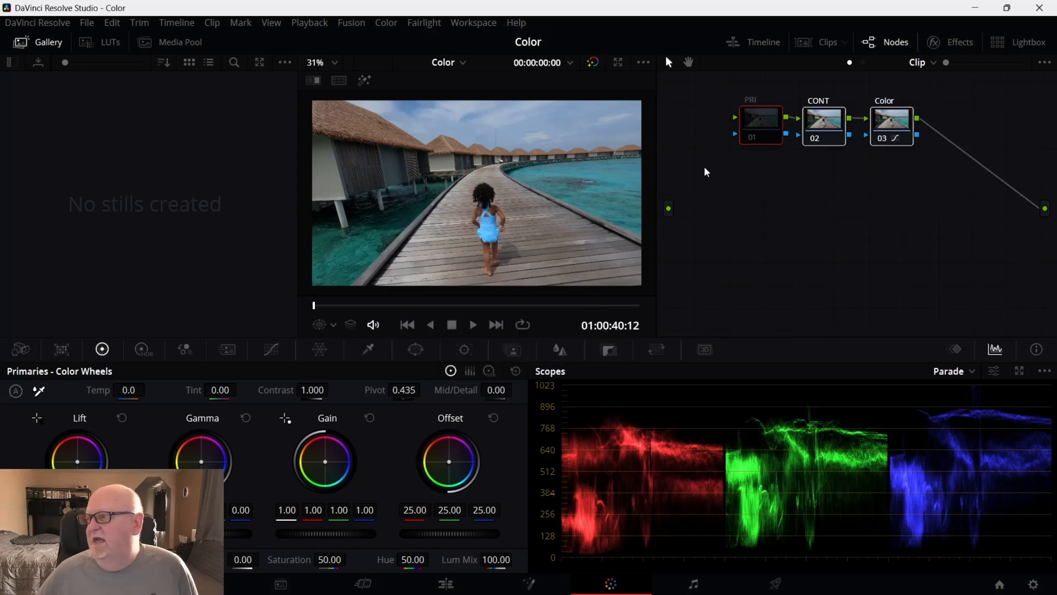
key(Delete)
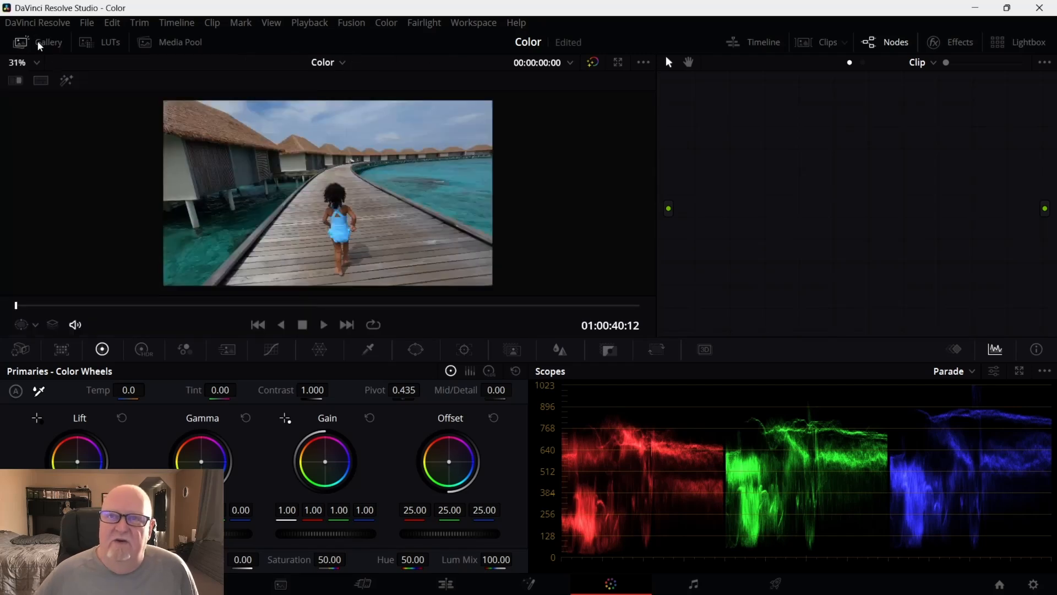
Examine the Arri folder in the LUT browser with slightly smaller thumbnails, and hide the browser.
click(101, 48)
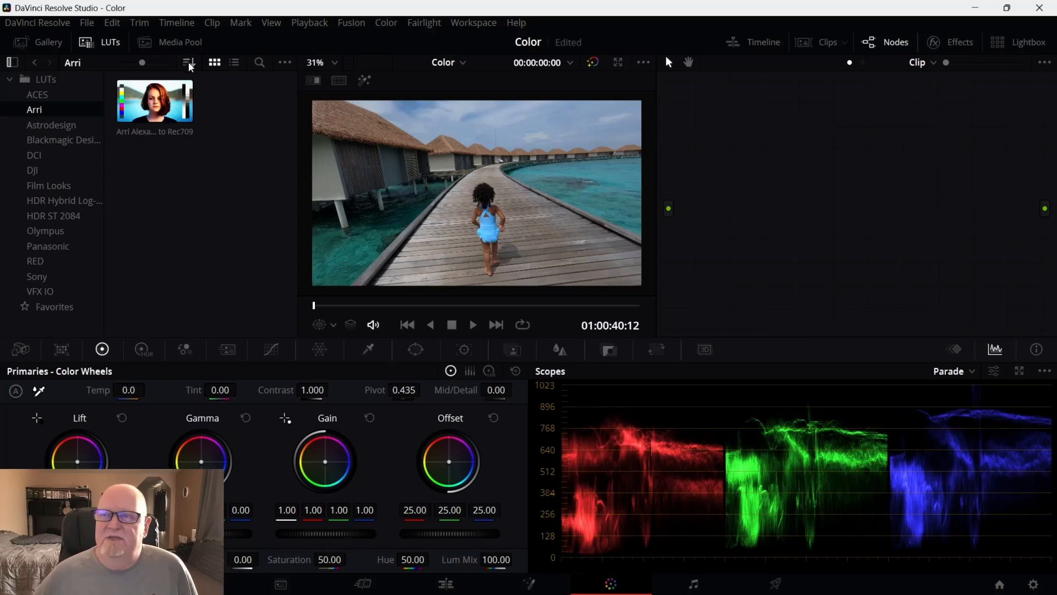
click(106, 43)
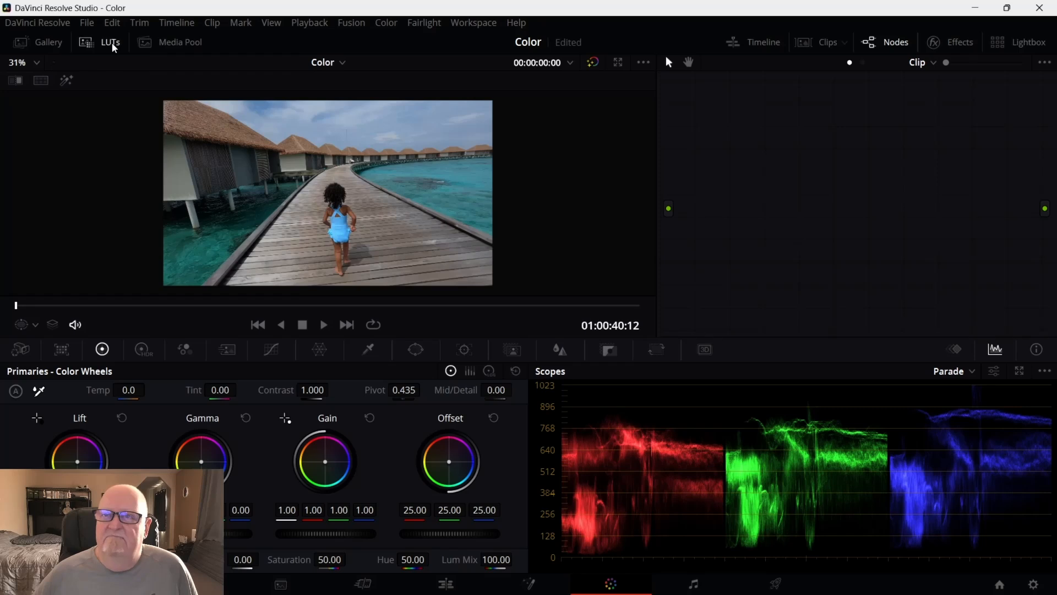
click(108, 42)
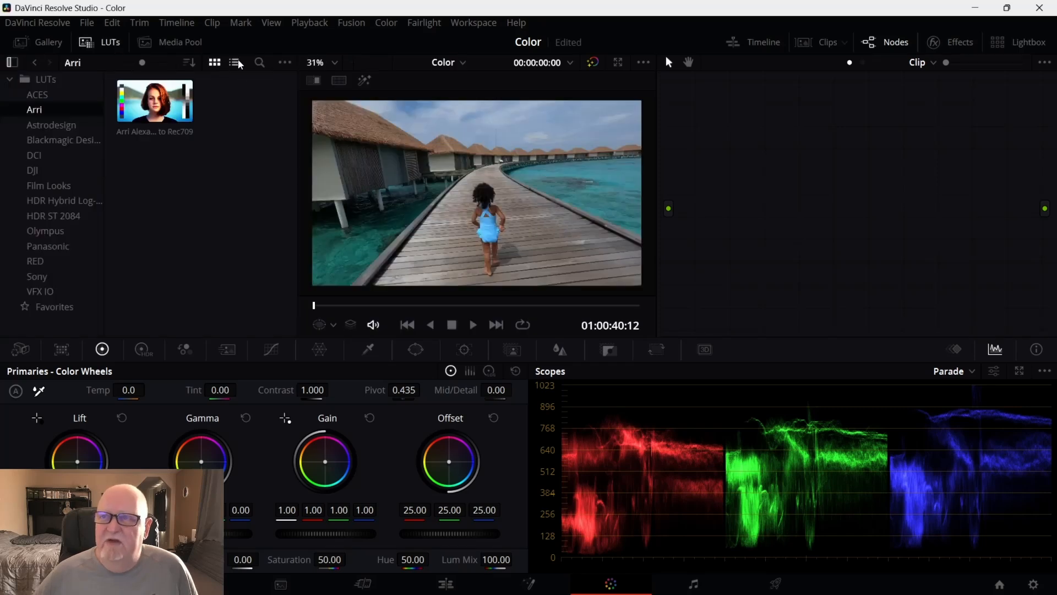
mouse_move(141, 63)
mouse_down()
mouse_move(160, 62)
mouse_move(137, 62)
mouse_up()
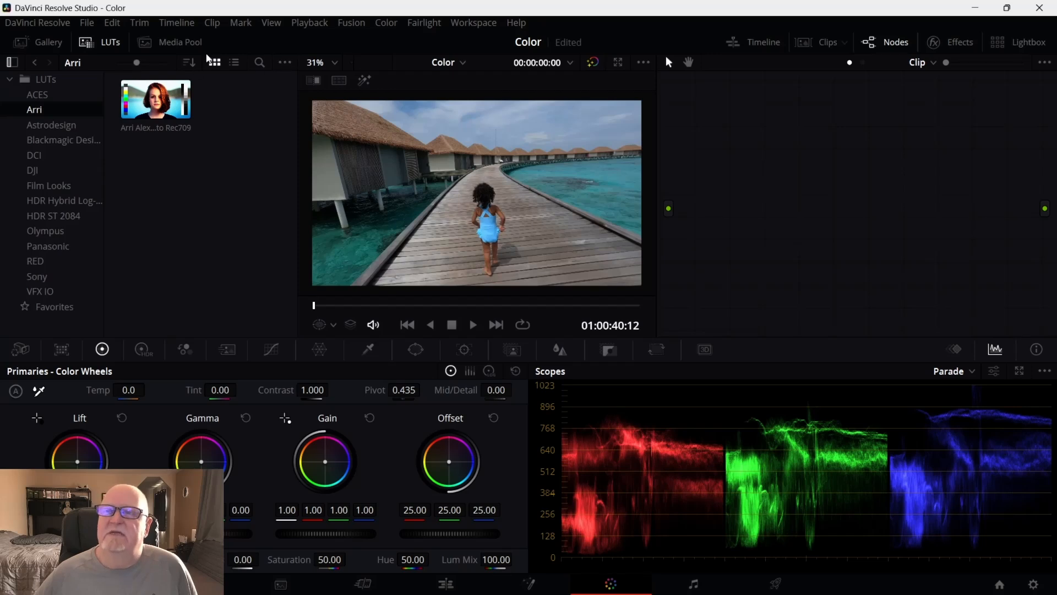
click(115, 50)
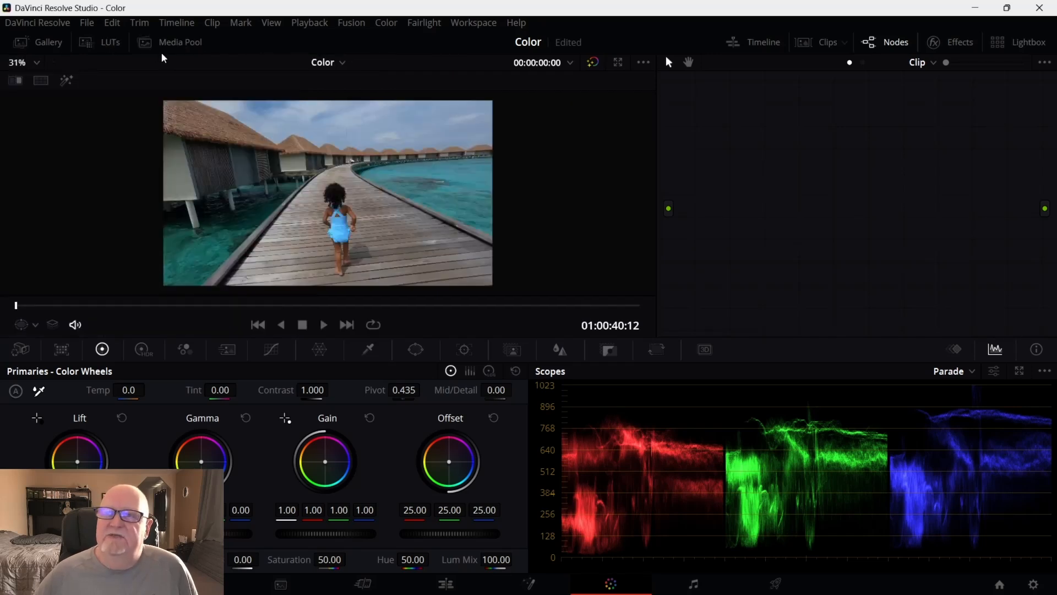
Browse the clips in the media pool, select Go pro.mov, and hide the media pool.
click(175, 47)
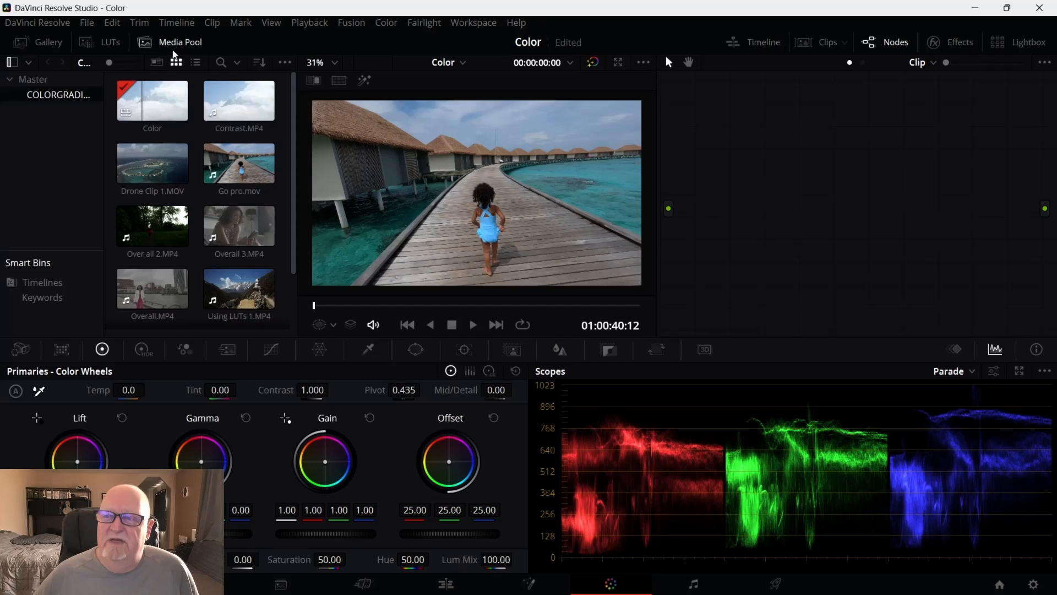
scroll(250, 112, down, 1)
scroll(251, 112, up, 1)
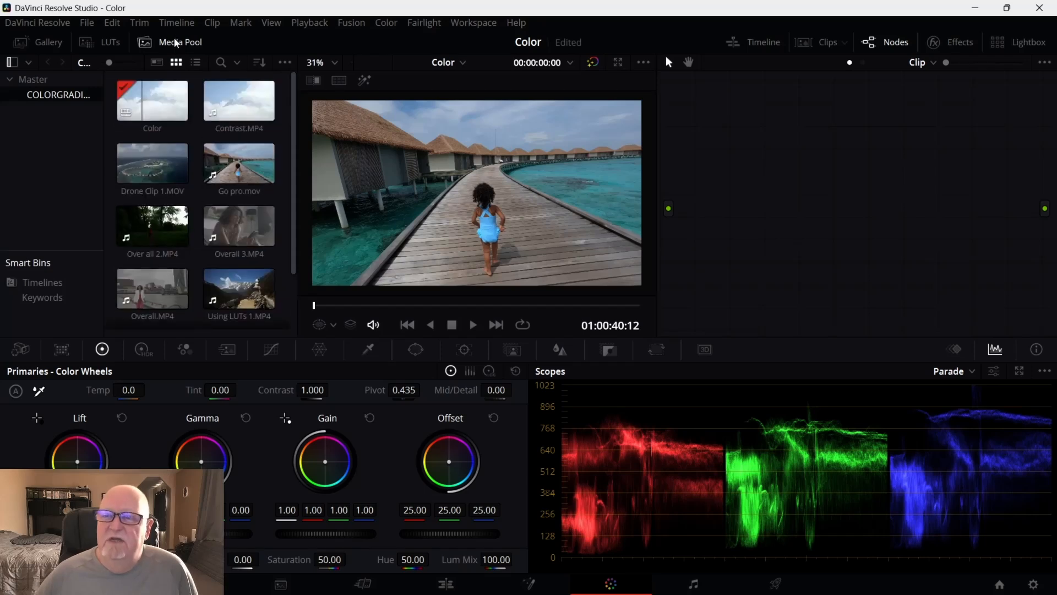
scroll(211, 140, down, 1)
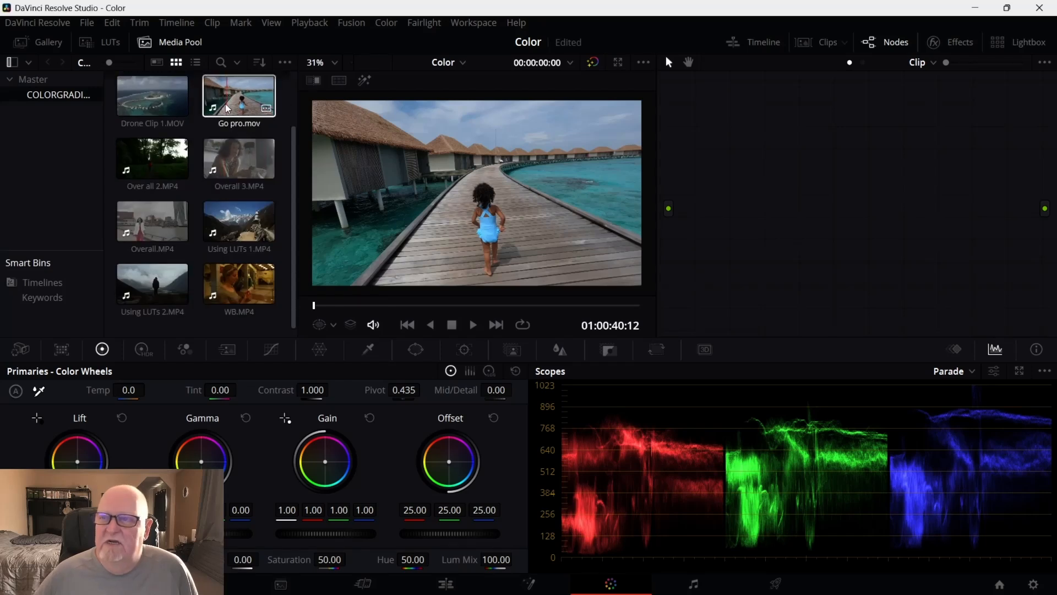
click(233, 166)
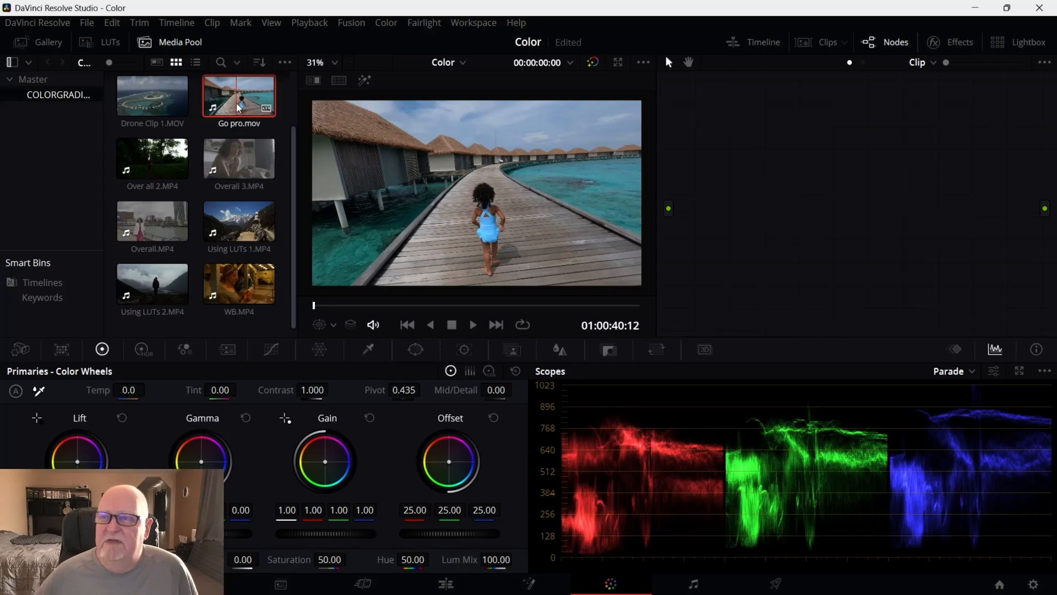
click(169, 44)
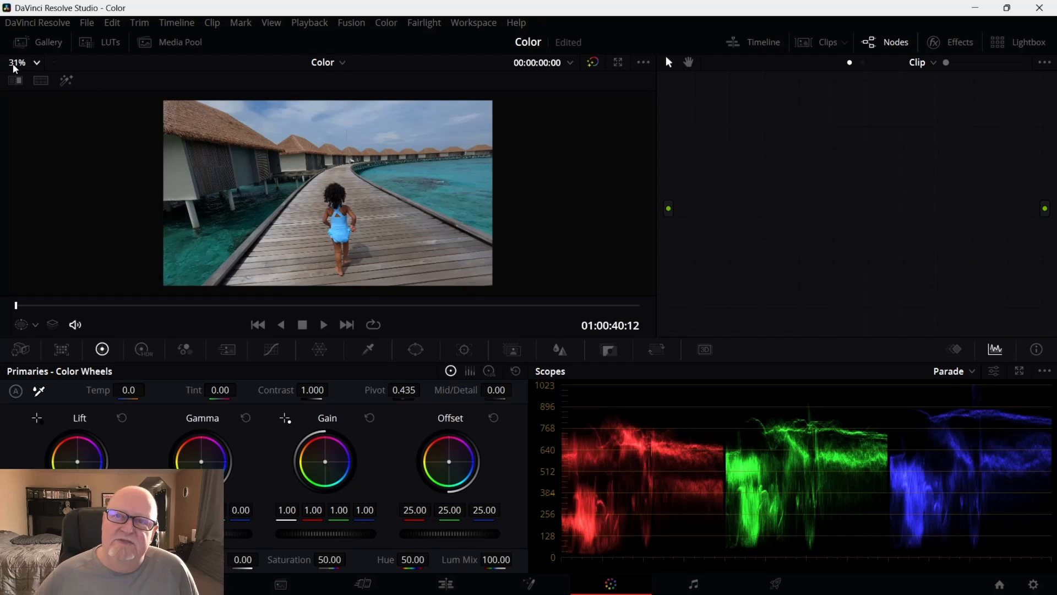
Zoom the viewer image to 38%.
scroll(334, 252, up, 3)
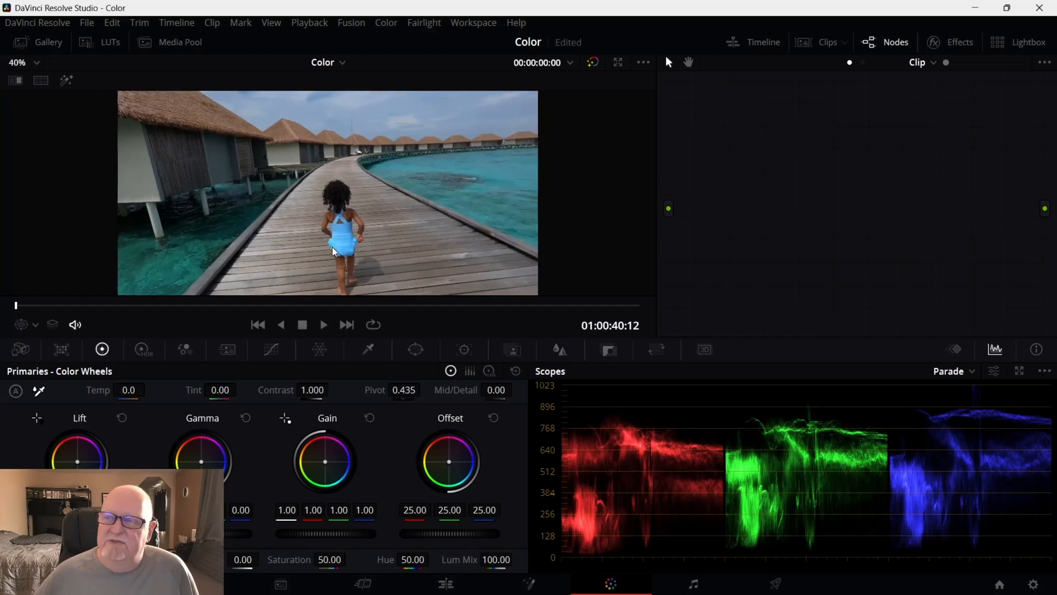
scroll(334, 252, up, 1)
scroll(331, 251, down, 1)
scroll(290, 249, down, 1)
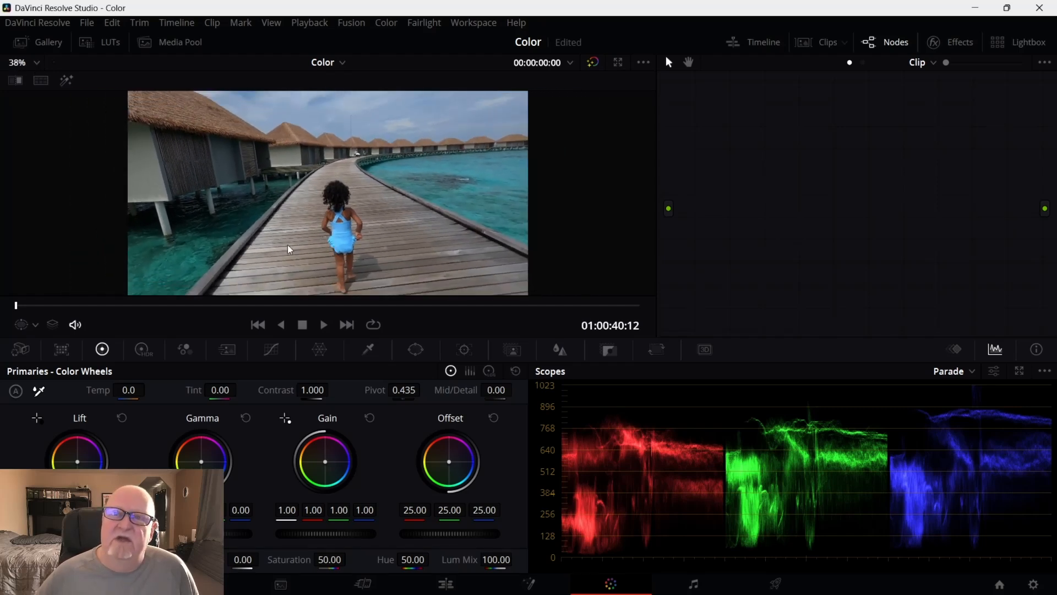
Try the viewer's image wipe and split screen modes.
click(16, 81)
click(16, 85)
click(42, 81)
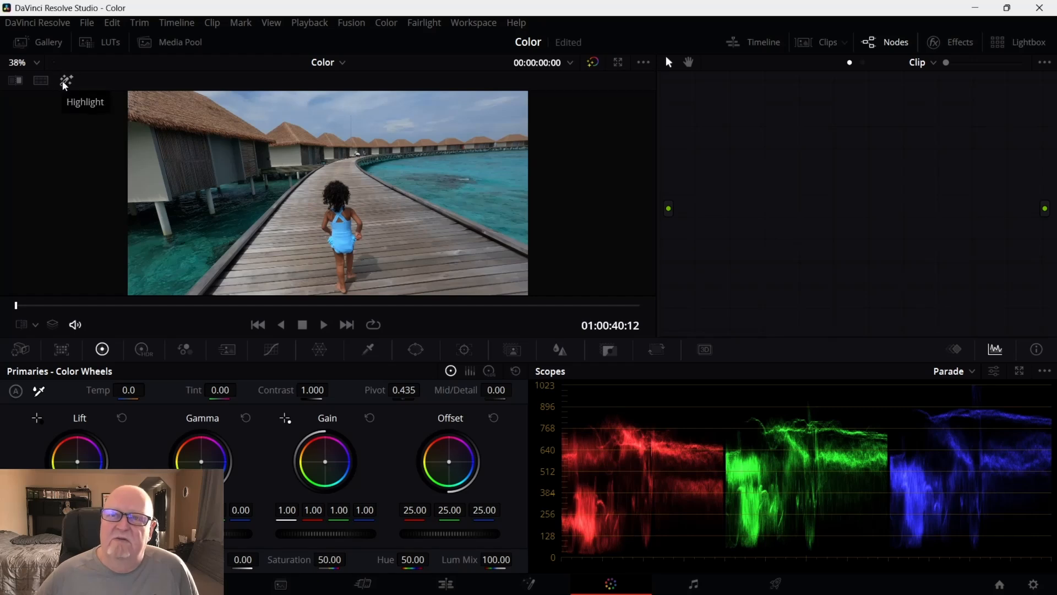
Turn on Highlight in the viewer, display the Window palette, and turn Highlight off again.
click(65, 83)
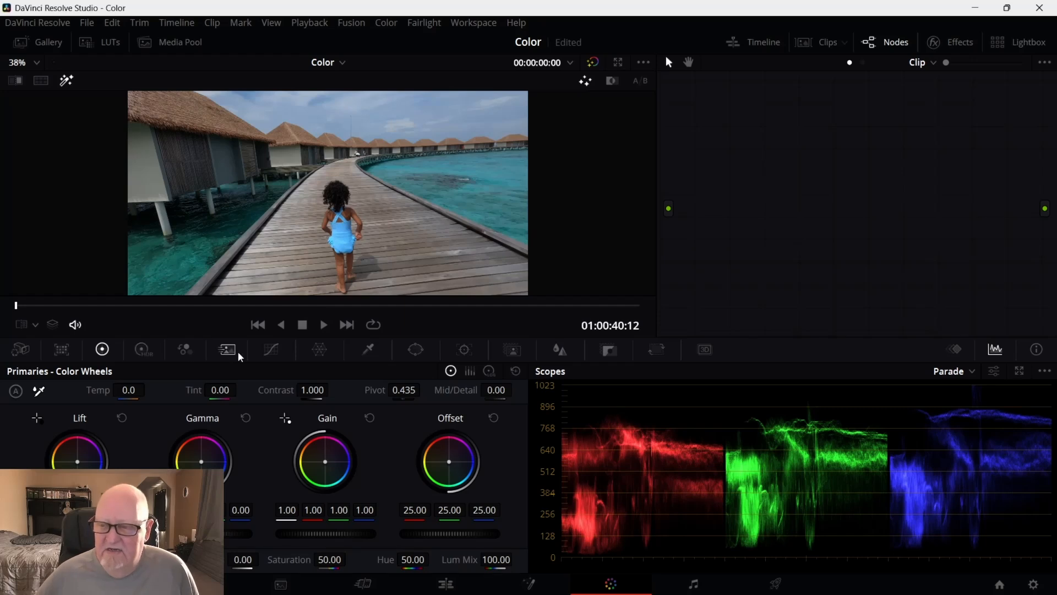
click(416, 350)
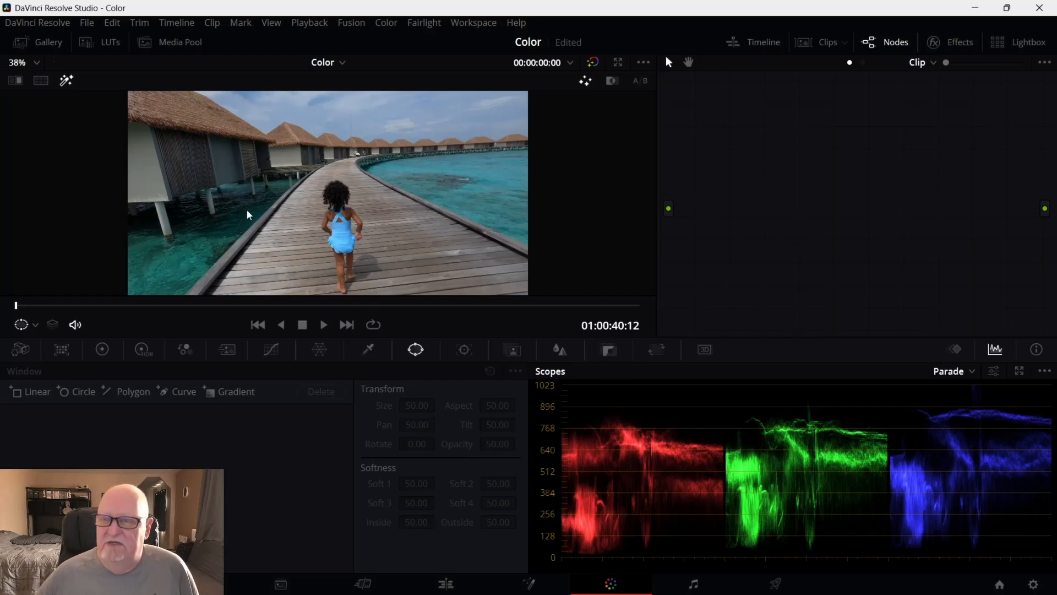
click(65, 82)
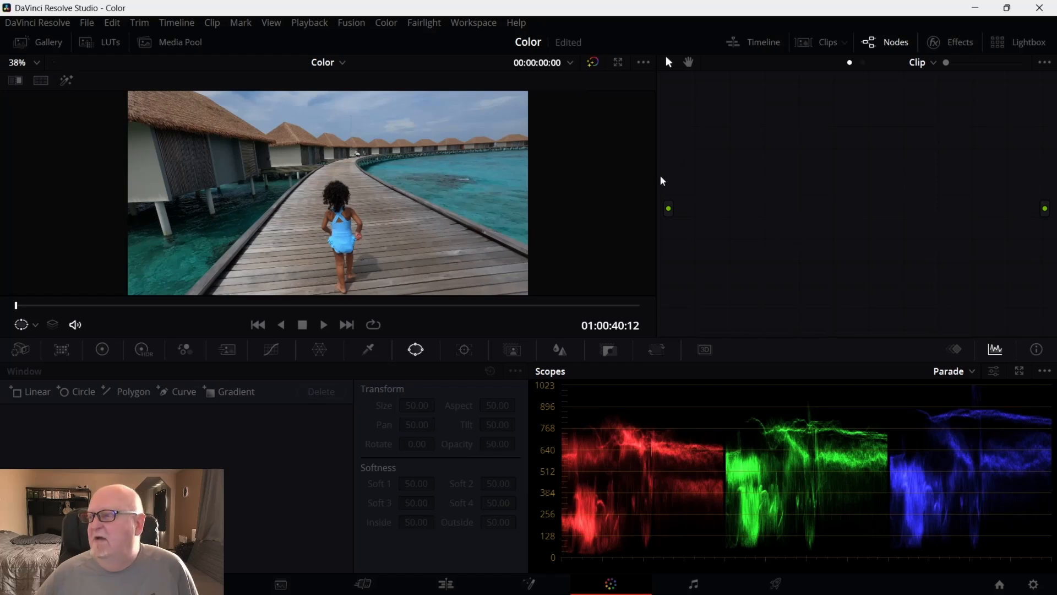
Widen the node graph area and view the node types available to add, without adding one.
drag(656, 180, 468, 183)
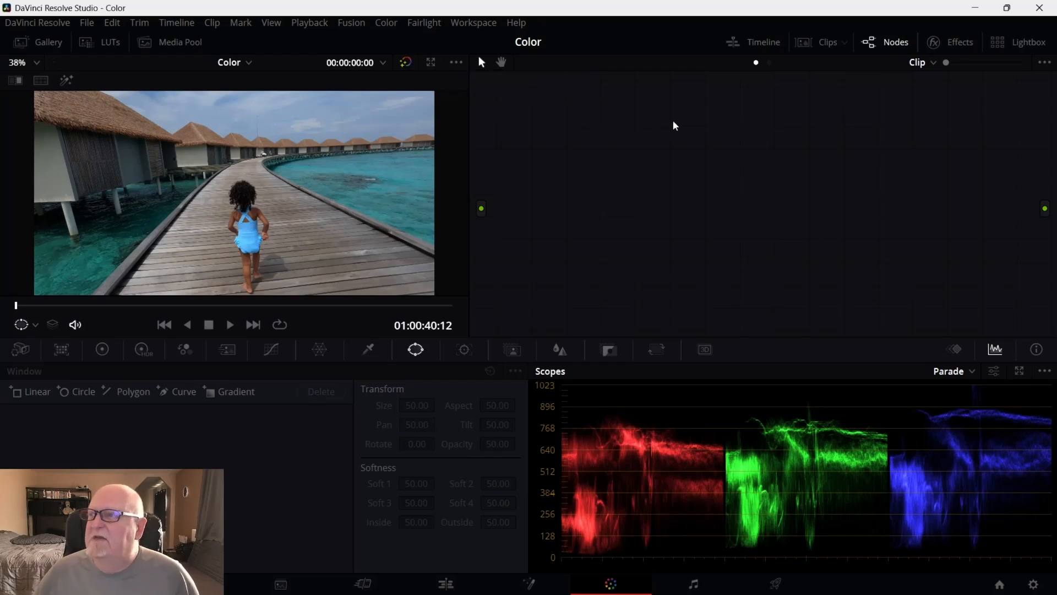
right_click(553, 144)
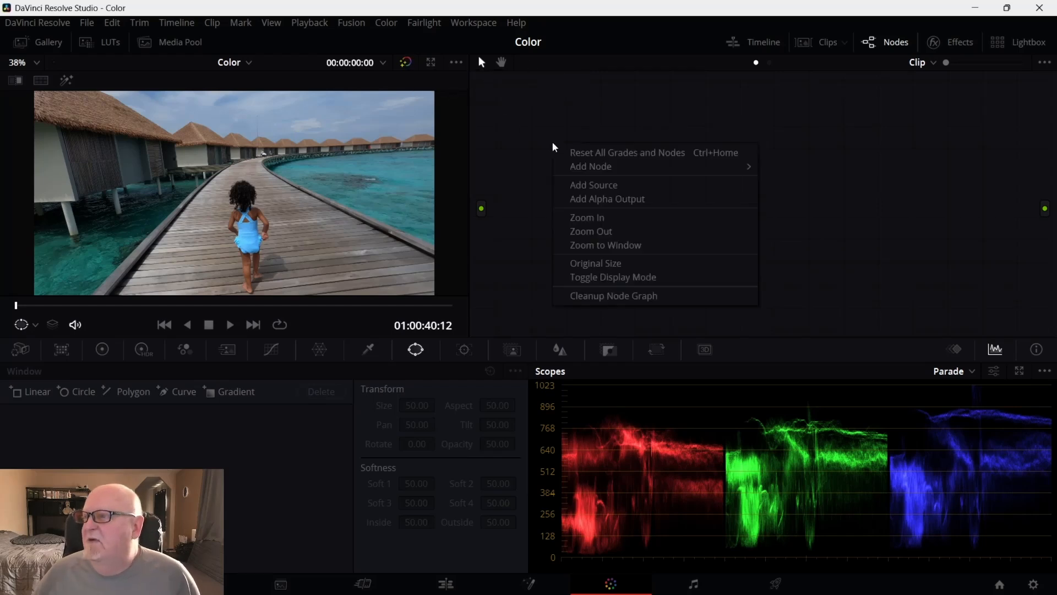
mouse_move(585, 167)
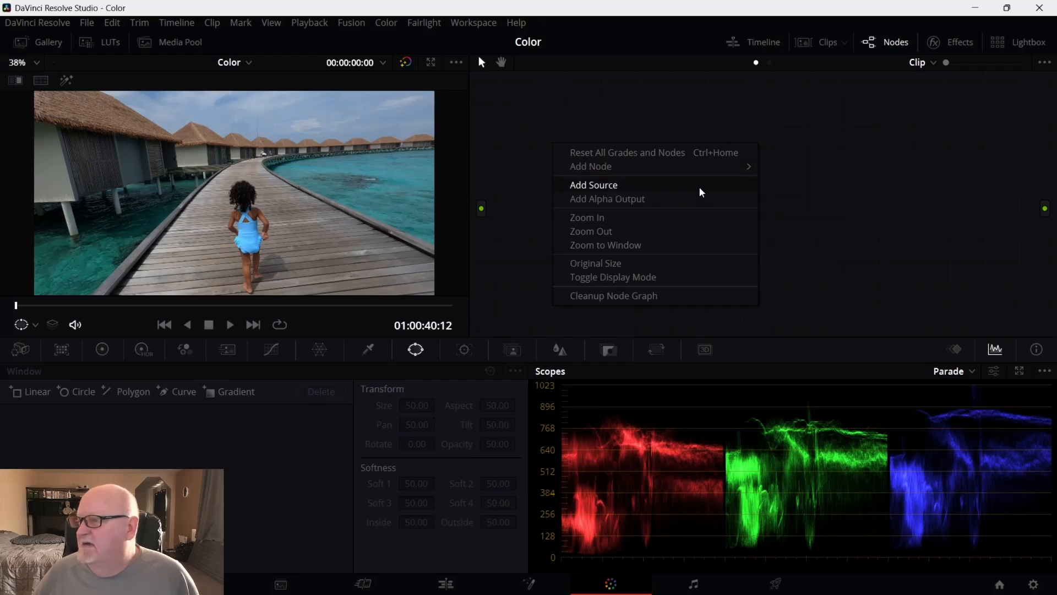
mouse_move(688, 173)
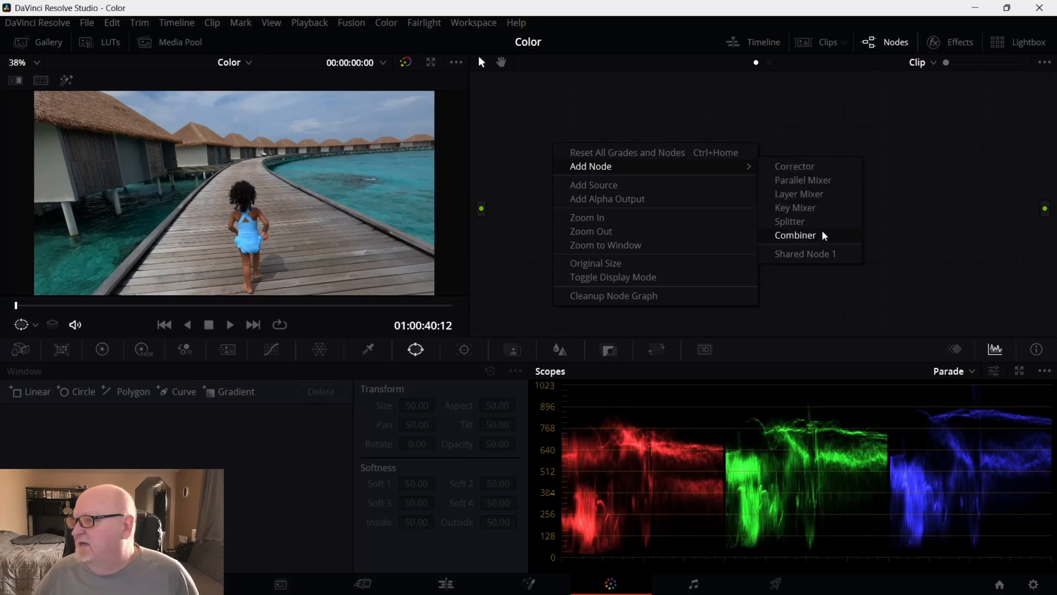
click(815, 114)
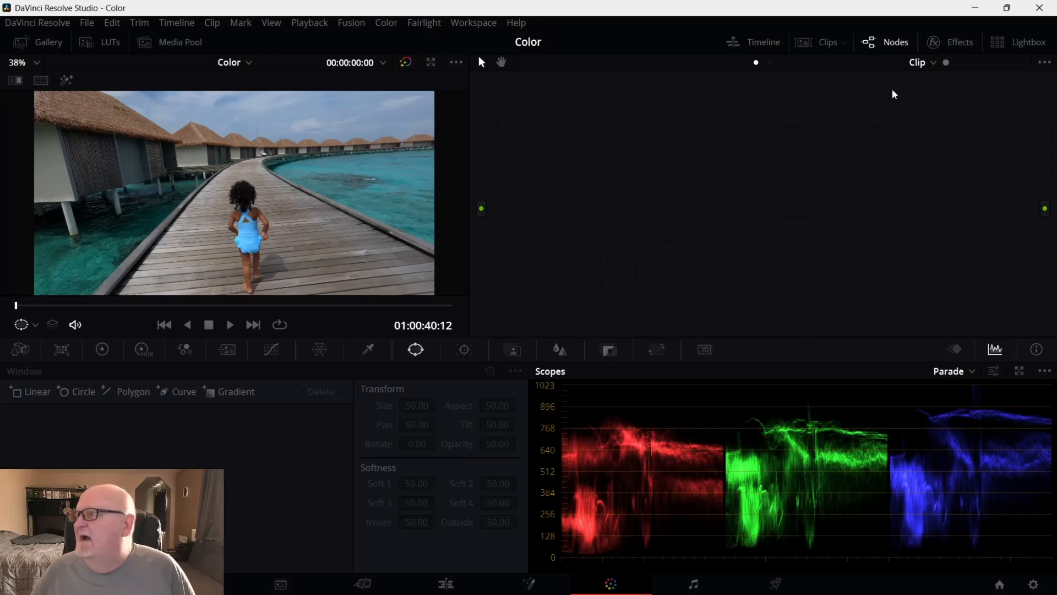
Display the clip thumbnails, select clip 03 of the girl on the boardwalk, and briefly show the mini timeline.
click(833, 47)
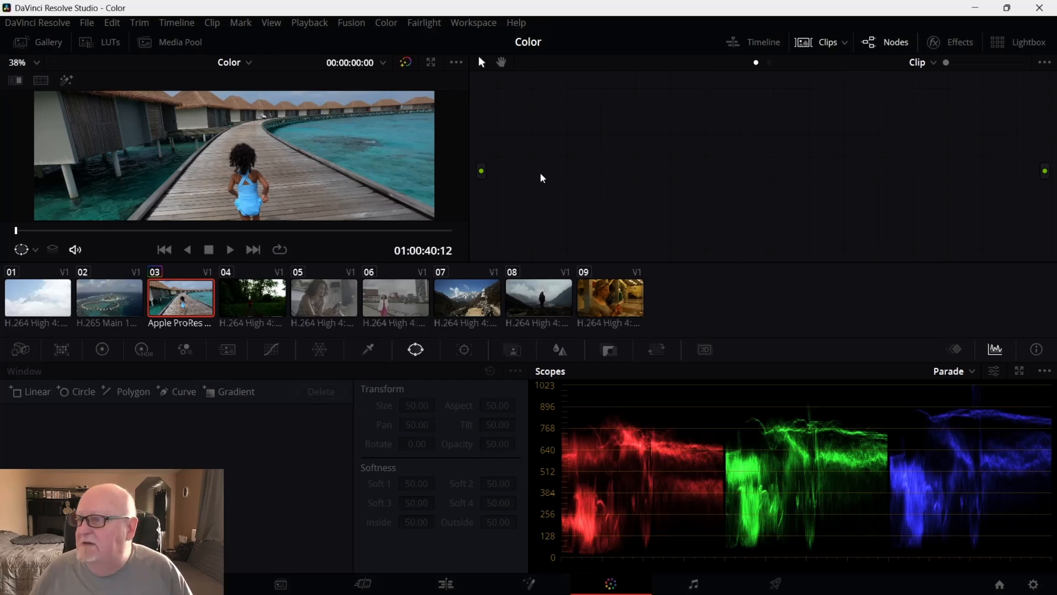
click(181, 311)
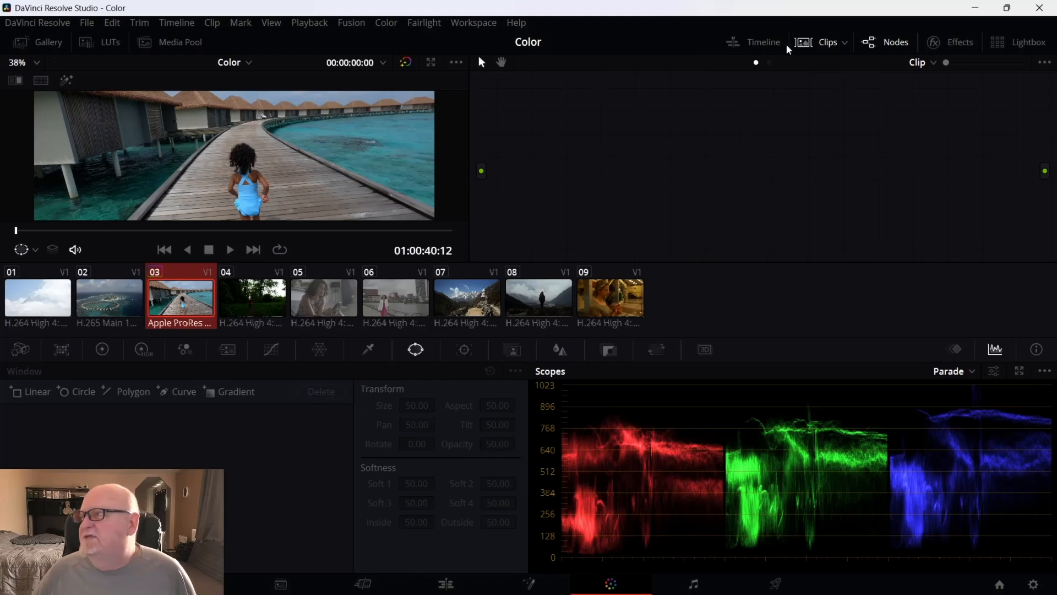
click(763, 49)
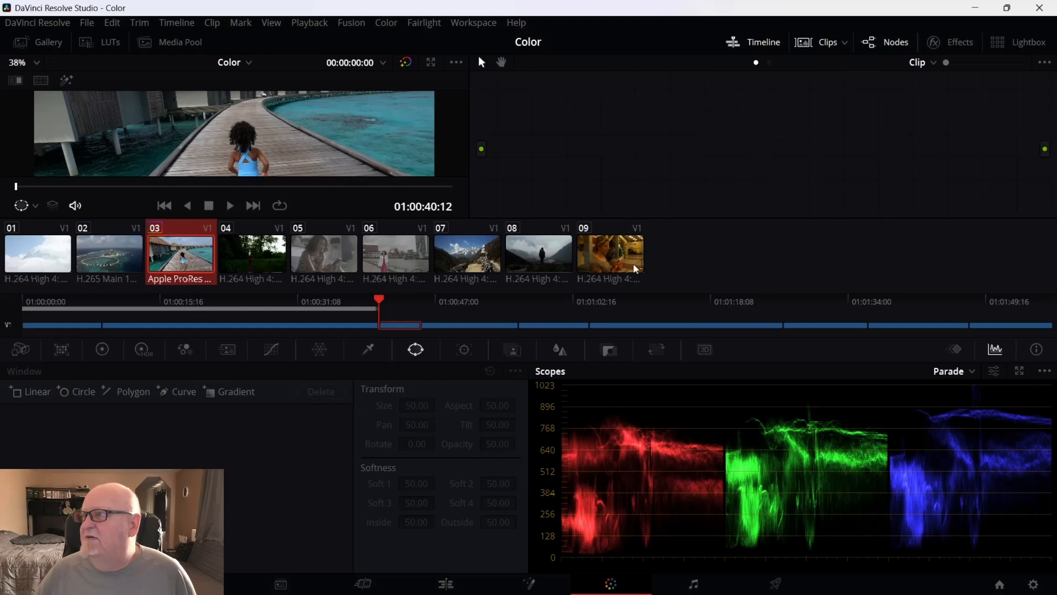
click(748, 44)
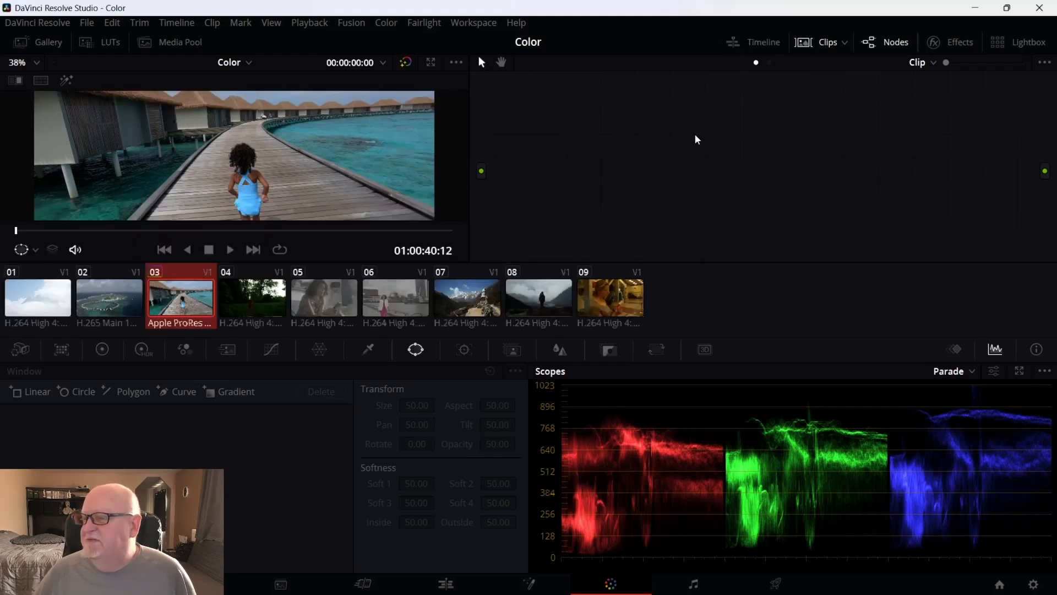
Review the options available for clip 03 of the girl on the boardwalk without choosing one.
right_click(184, 295)
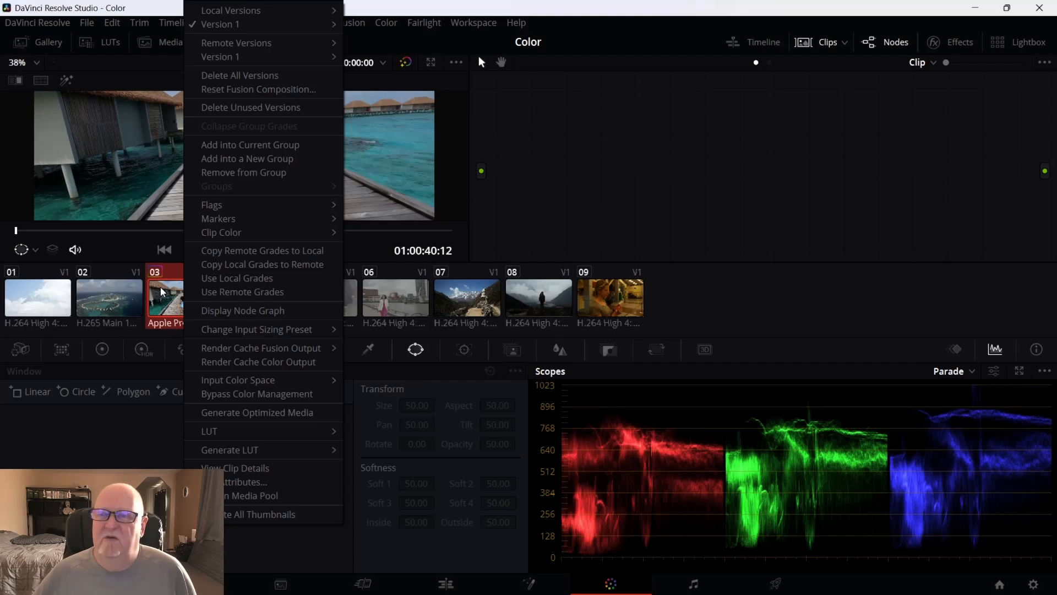
click(559, 189)
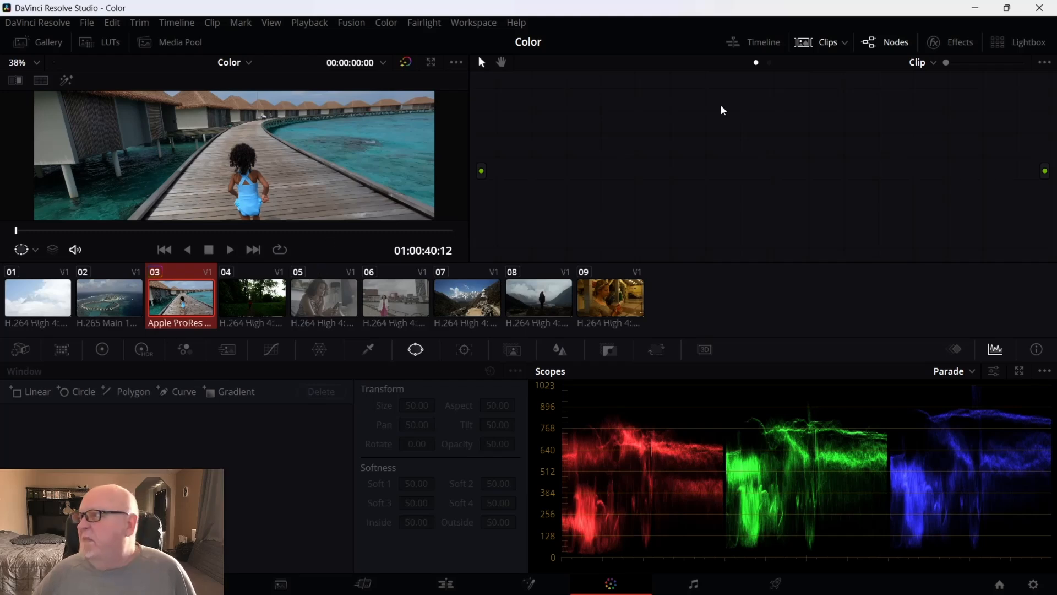
Hide the clip thumbnails, and briefly hide and redisplay the node graph.
click(821, 43)
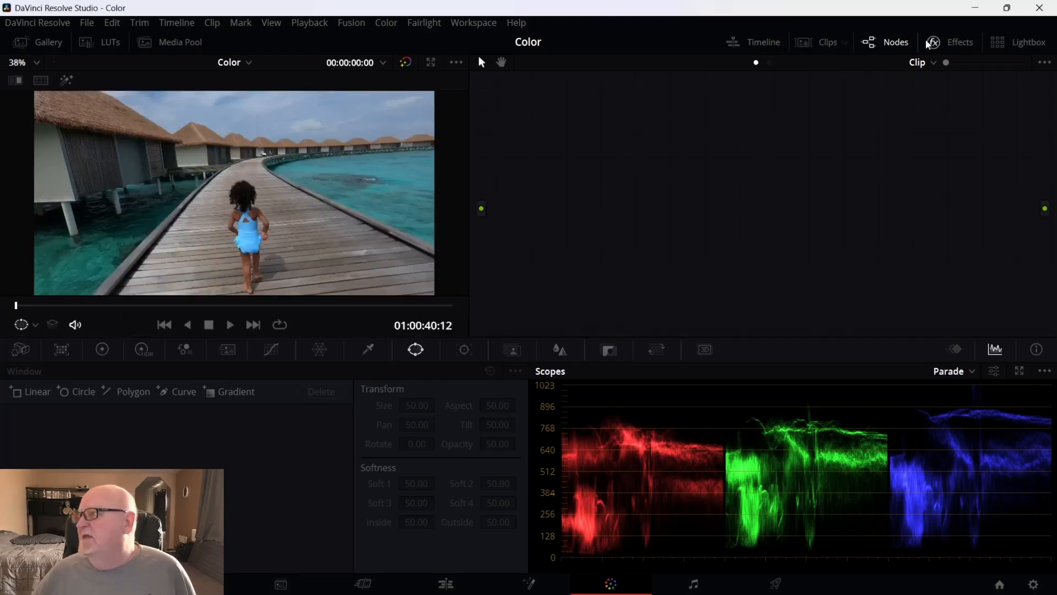
click(890, 46)
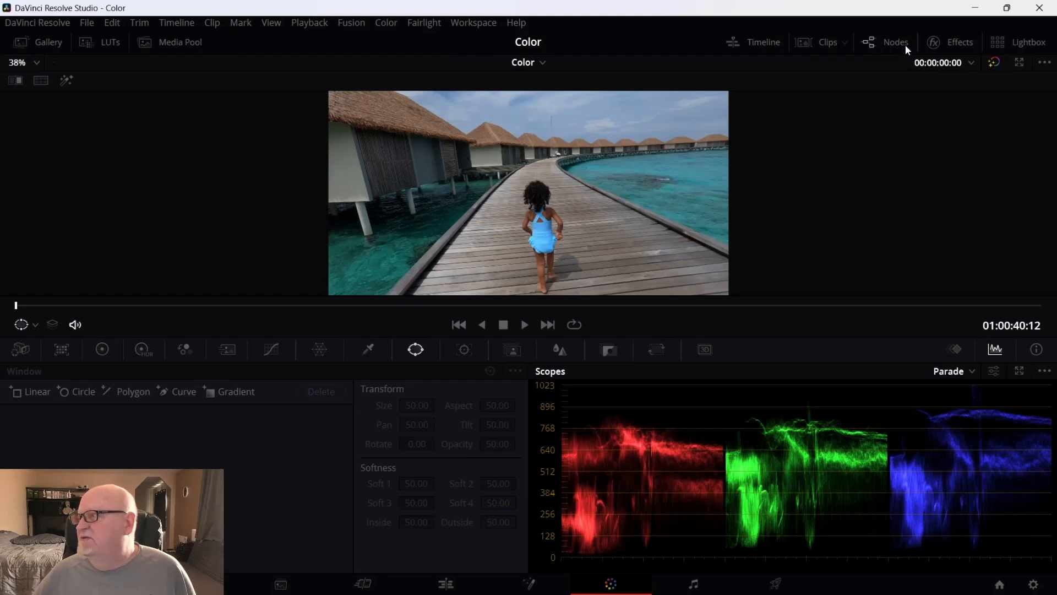
click(899, 44)
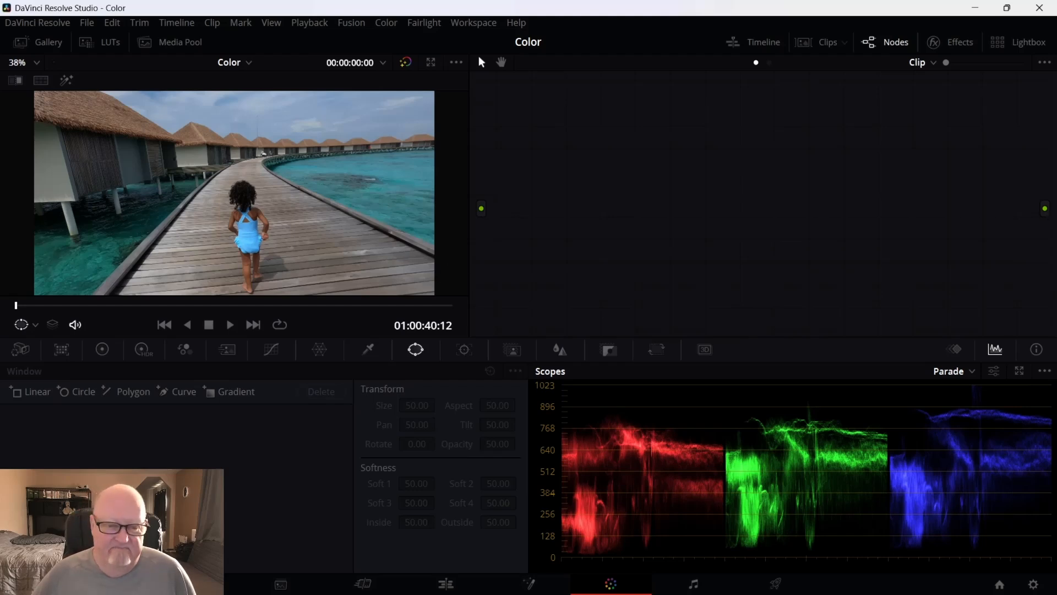
Add two serial nodes to the empty node graph and connect the source input to node 01.
key(alt+s)
key(alt+s)
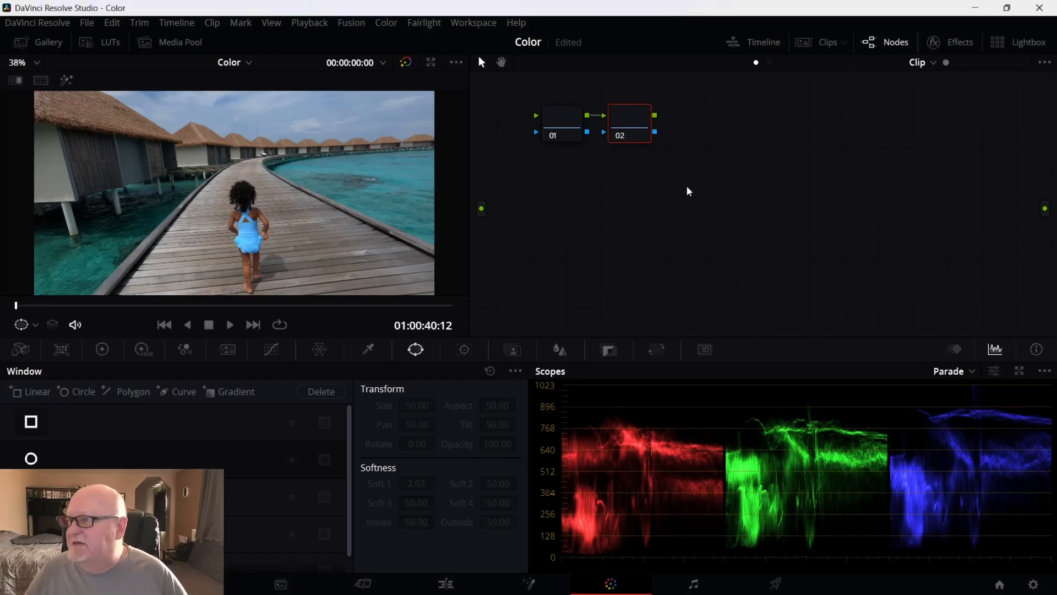
mouse_move(562, 130)
mouse_down()
mouse_move(569, 149)
mouse_move(545, 205)
mouse_move(534, 186)
mouse_move(481, 208)
mouse_up()
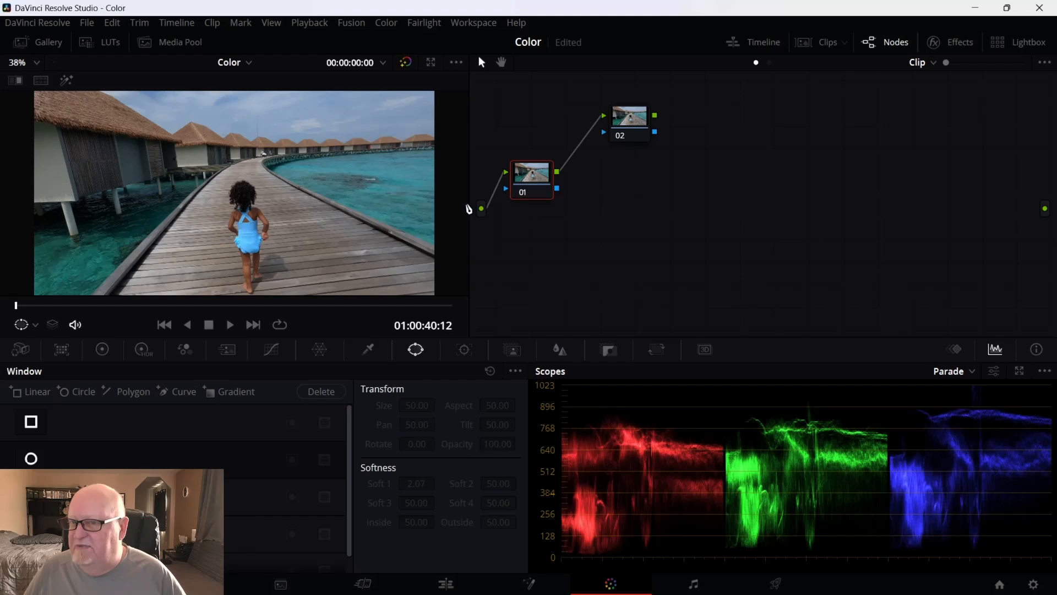
Line up nodes 01 and 02 side by side with a small gap and leave node 02 selected.
drag(535, 177, 572, 120)
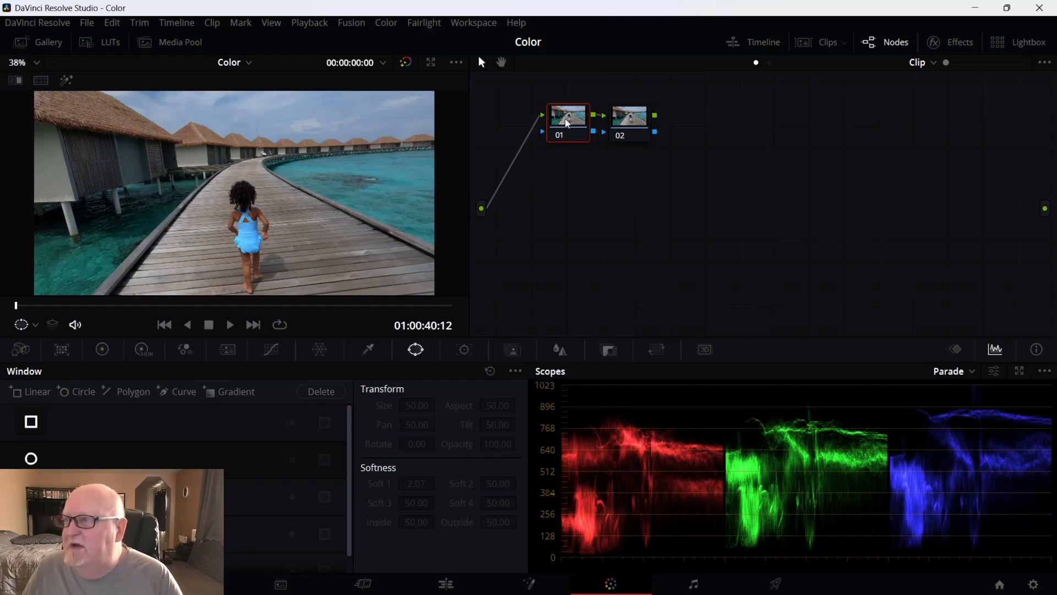
click(631, 125)
drag(632, 125, 639, 125)
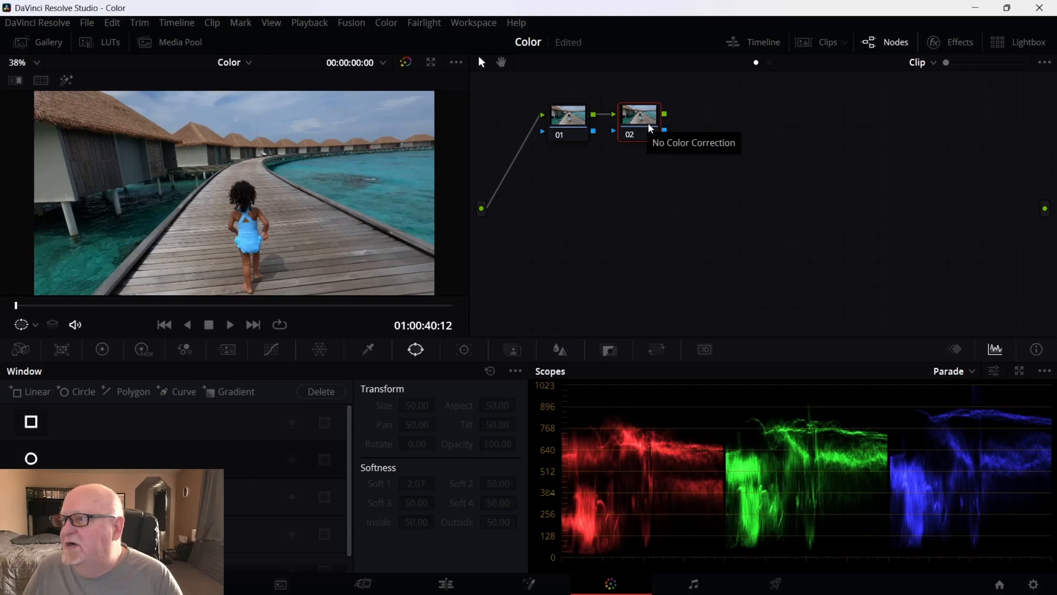
click(568, 133)
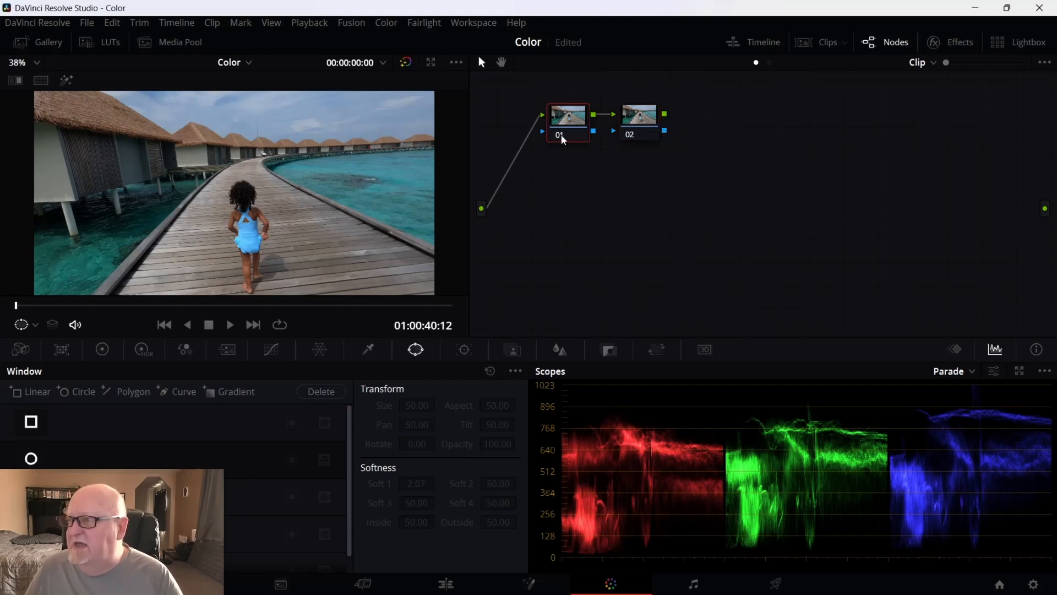
click(642, 137)
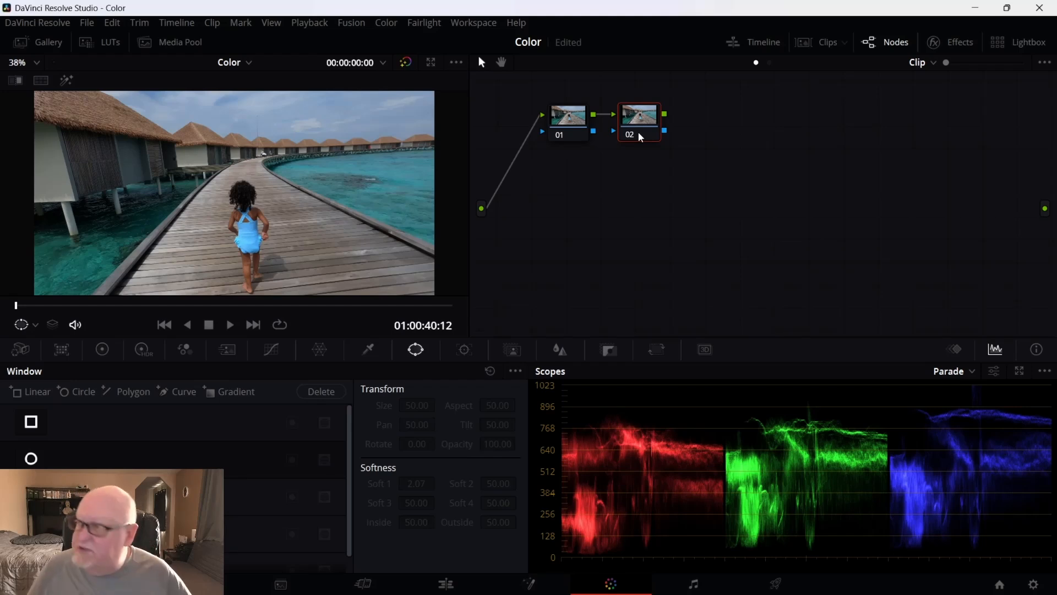
Look at the node types for empty graph space, and add a serial node after node 02.
right_click(699, 123)
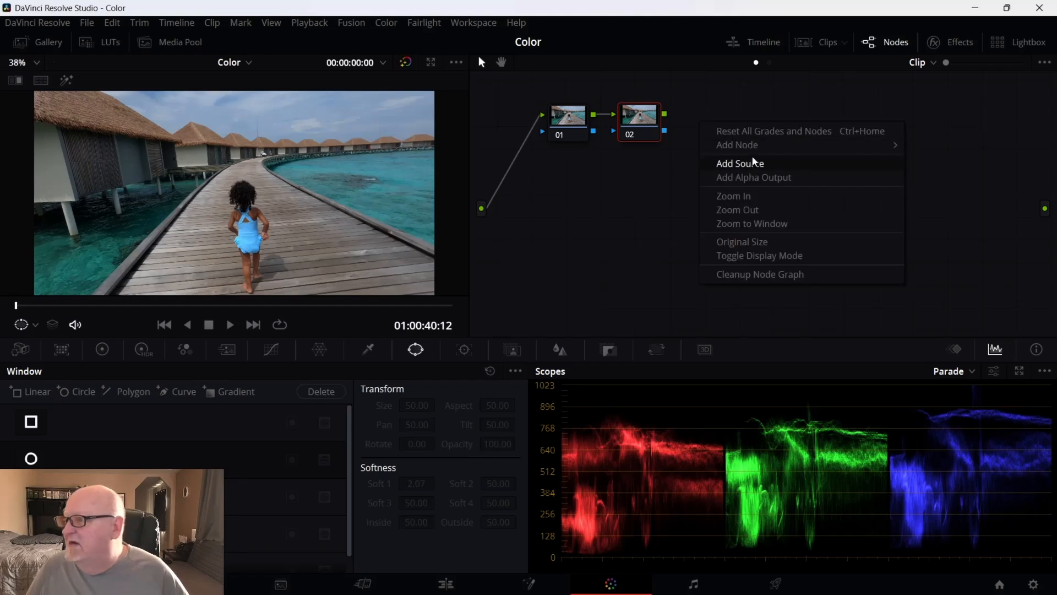
mouse_move(759, 146)
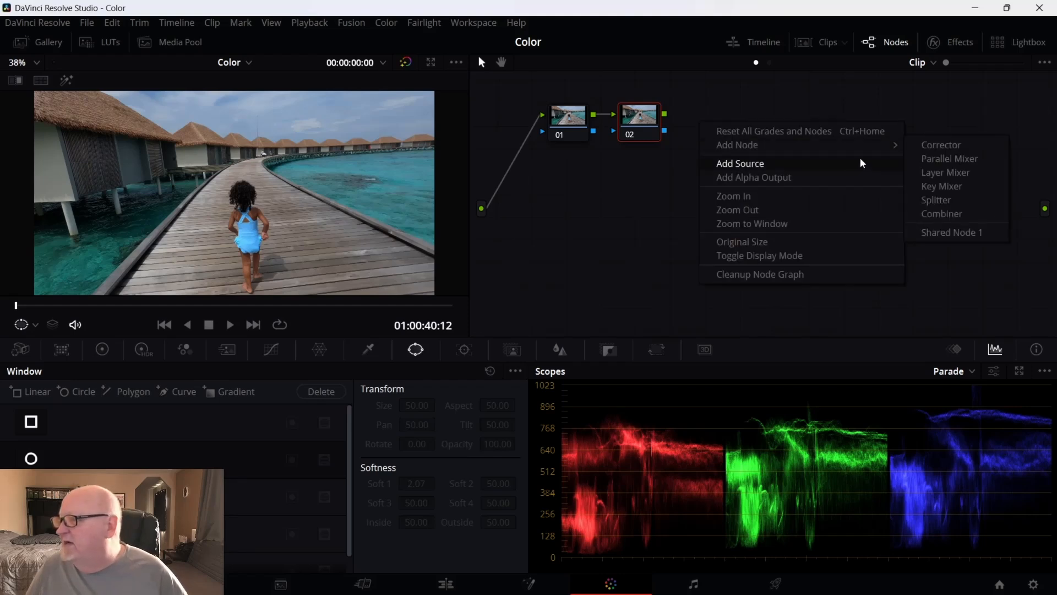
click(650, 134)
right_click(651, 133)
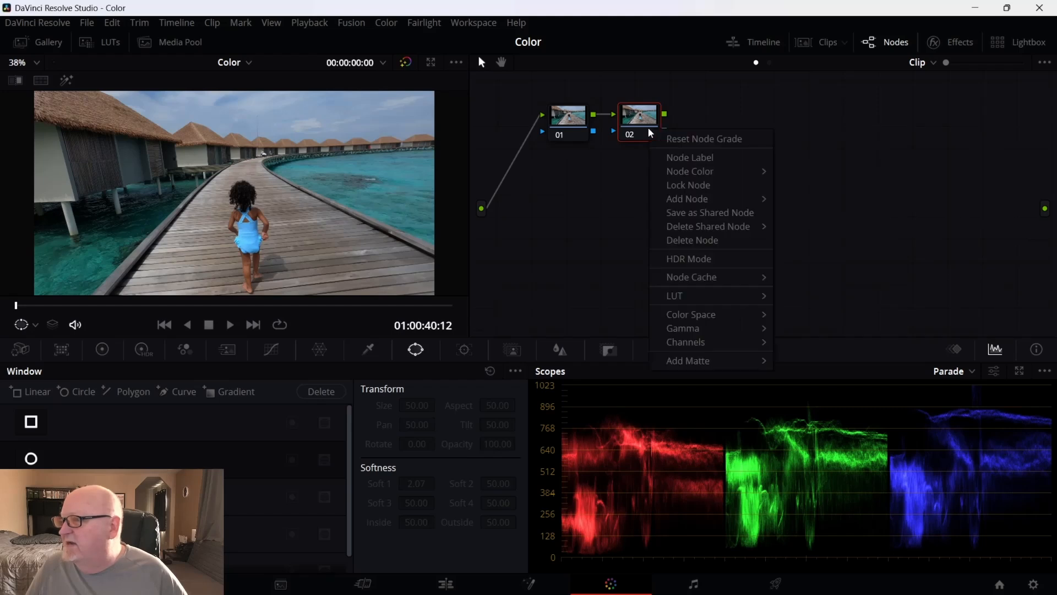
mouse_move(710, 199)
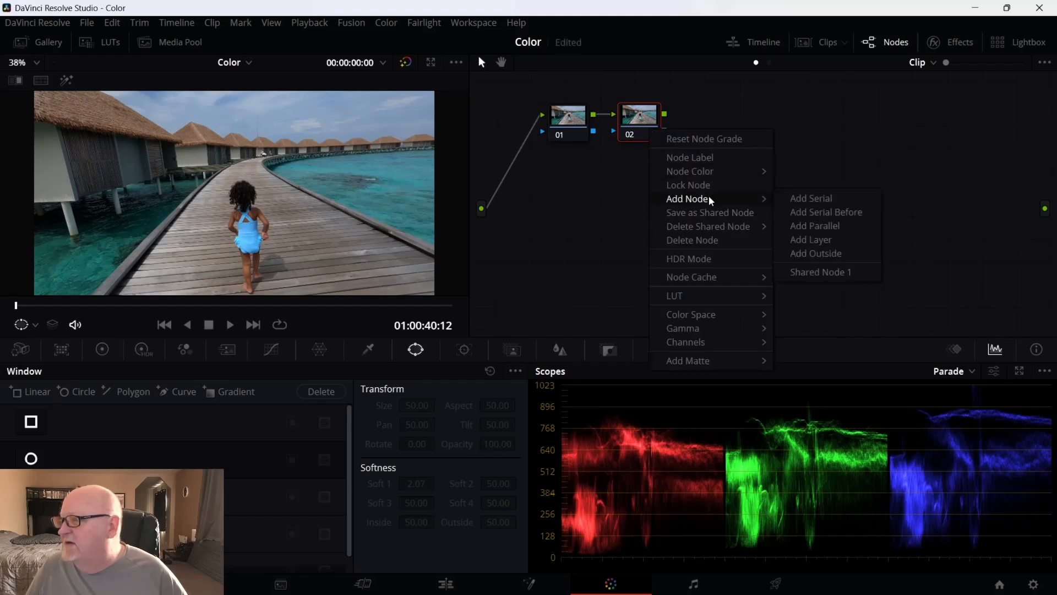
click(870, 199)
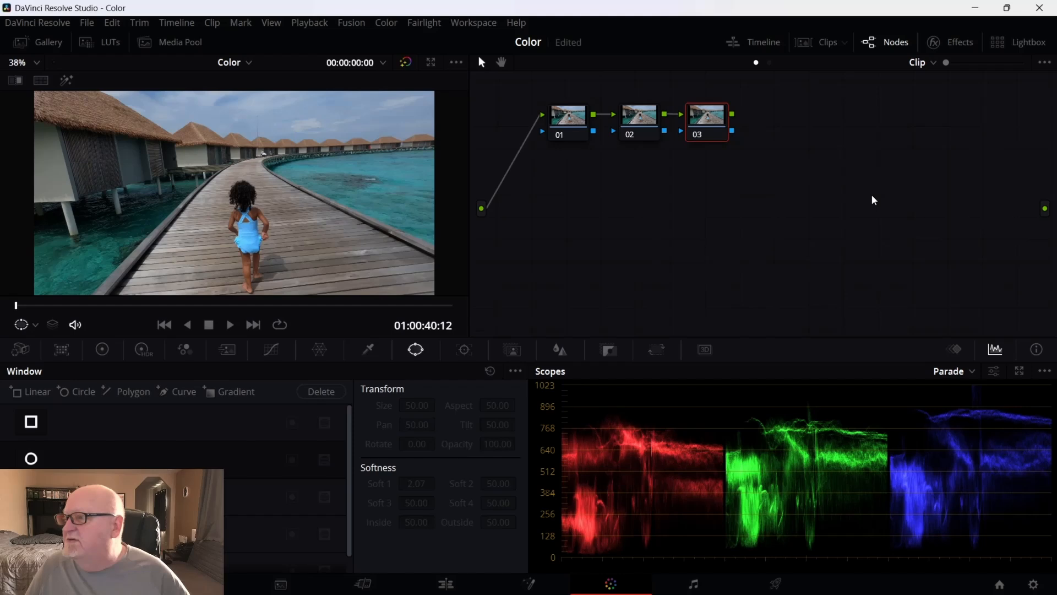
Add another serial node after node 03.
right_click(718, 138)
mouse_move(764, 203)
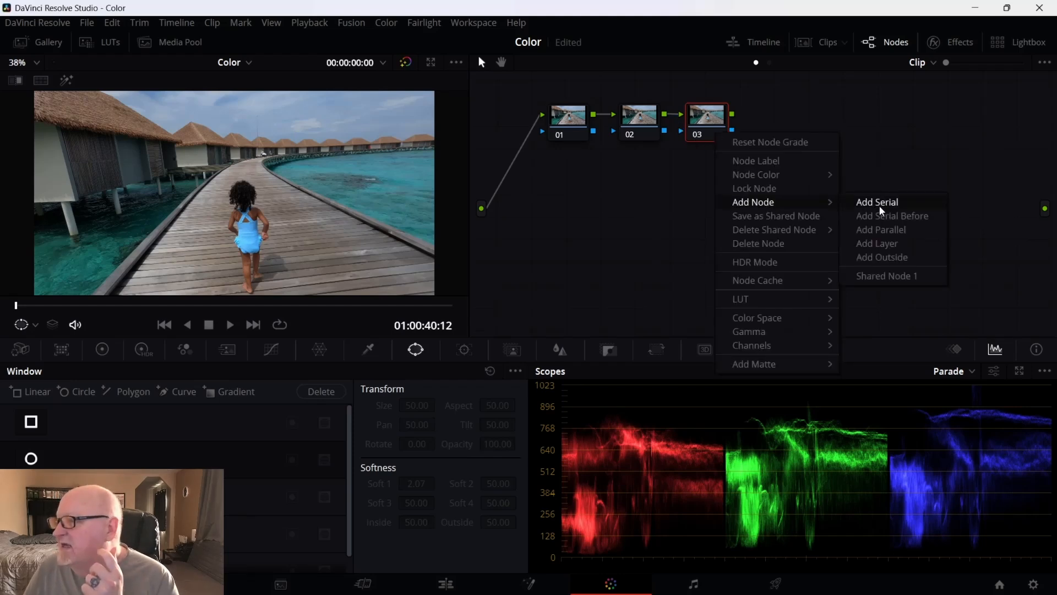
click(880, 207)
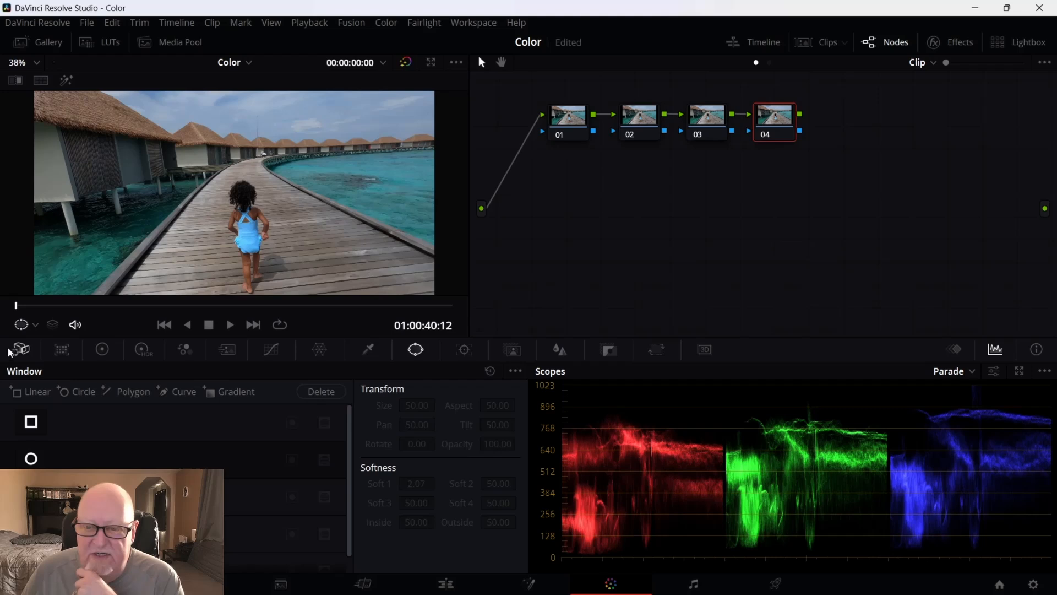
Display the Primaries color wheels, followed by the Curves palette.
click(105, 350)
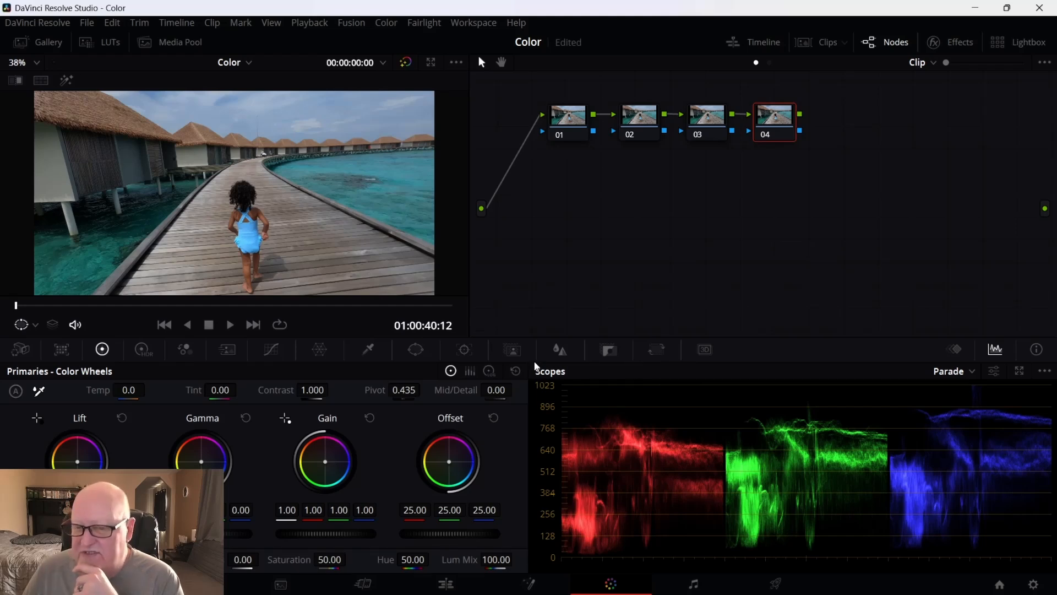
click(272, 349)
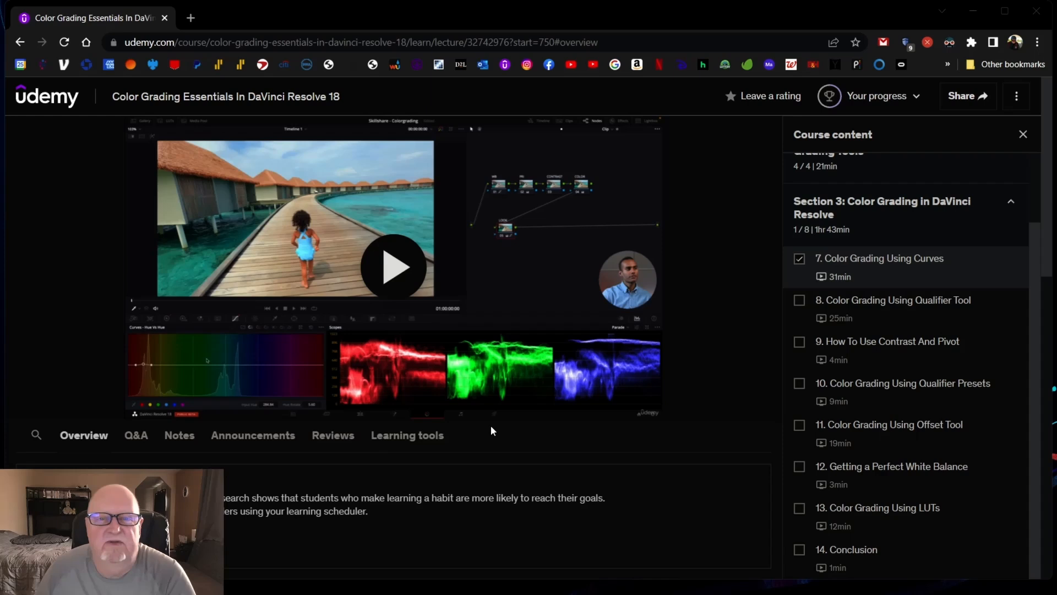
Examine the Section 3 lecture list and course details on the Udemy page for Color Grading Essentials In DaVinci Resolve 18.
mouse_move(513, 422)
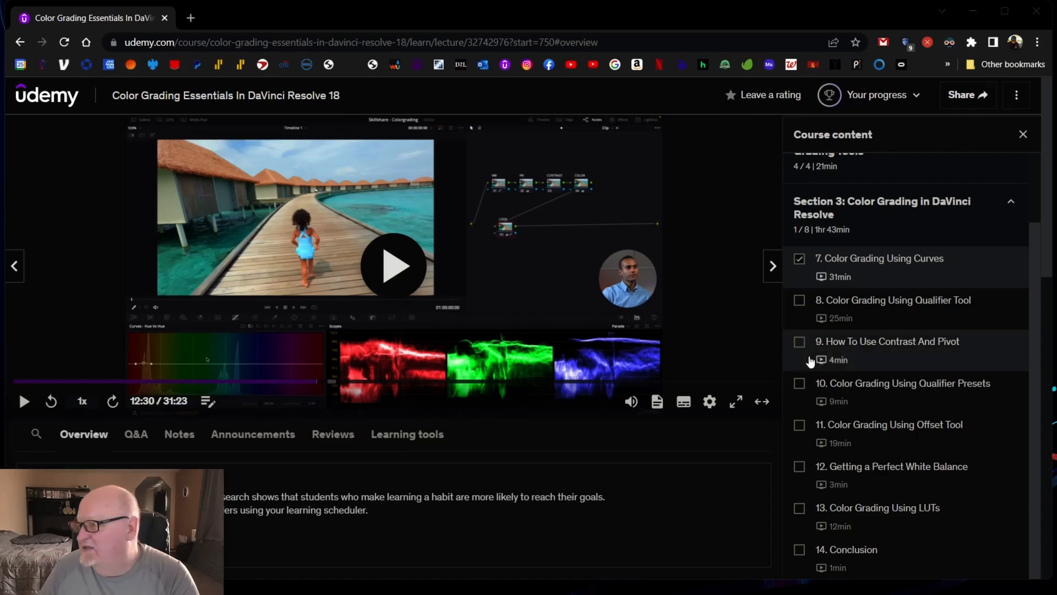
scroll(810, 361, down, 5)
scroll(925, 361, up, 1)
scroll(925, 361, down, 1)
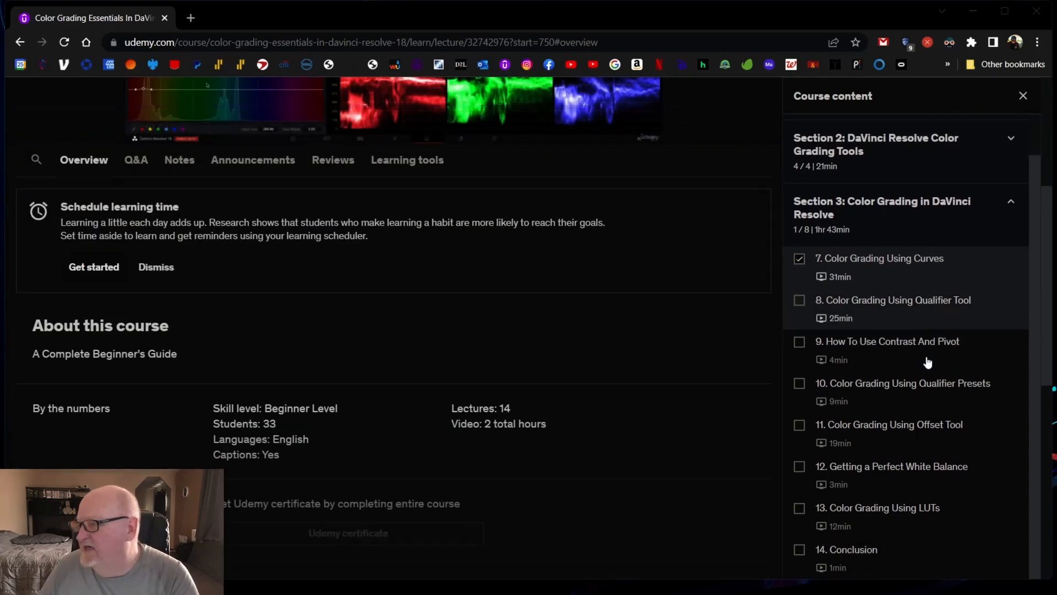
scroll(658, 355, up, 5)
scroll(793, 366, down, 1)
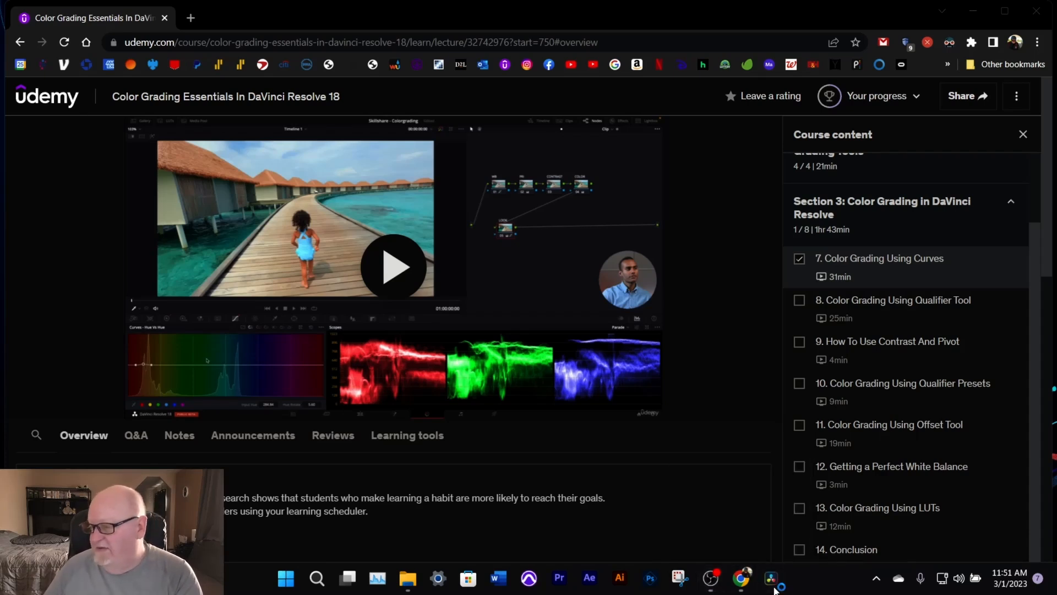
Switch from the browser to DaVinci Resolve and create a new local project named Color Sec 3.
click(772, 587)
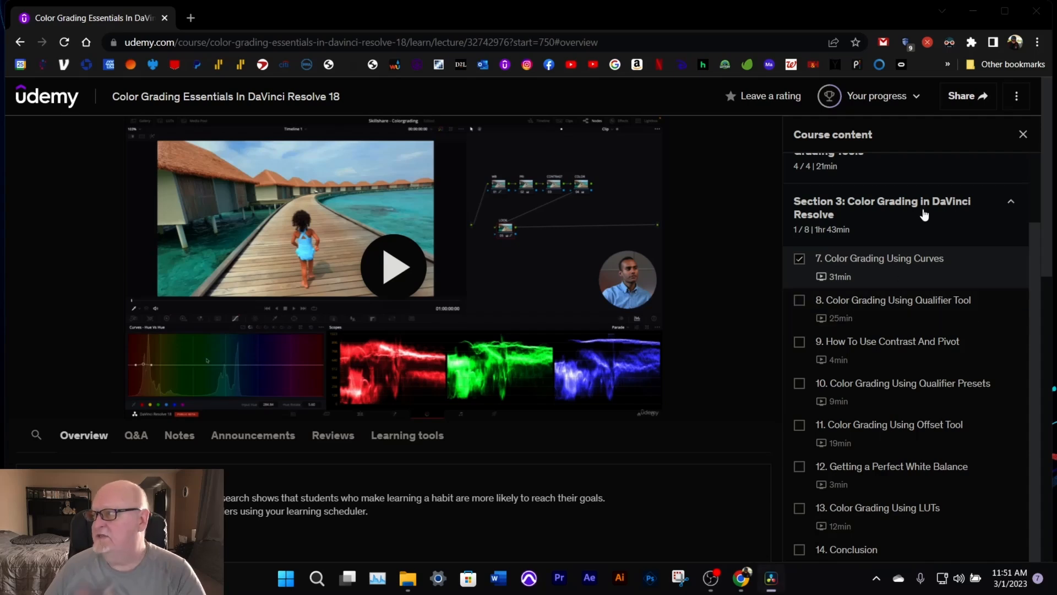
click(974, 11)
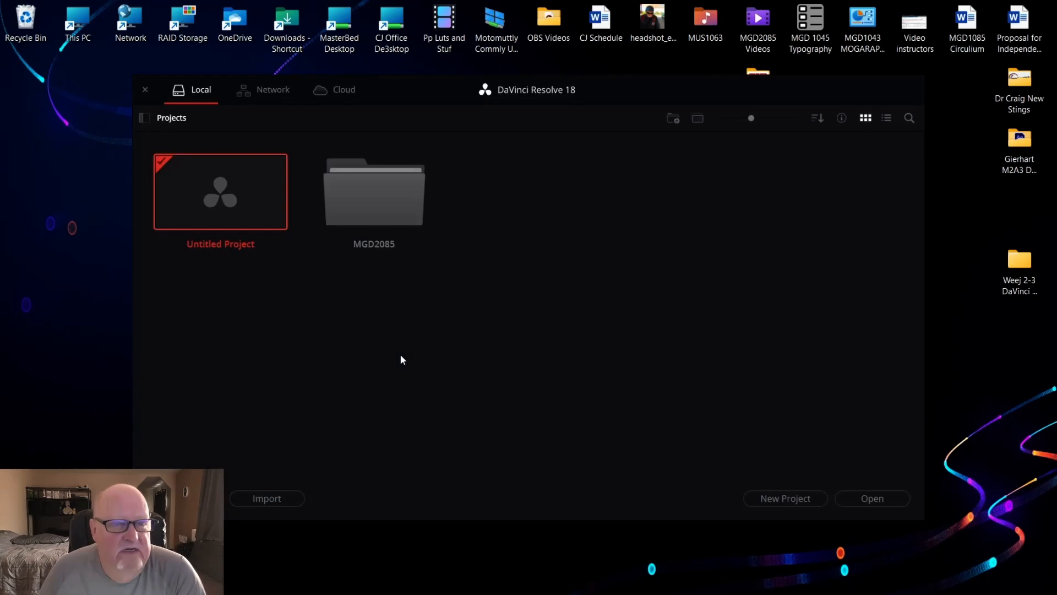
click(767, 499)
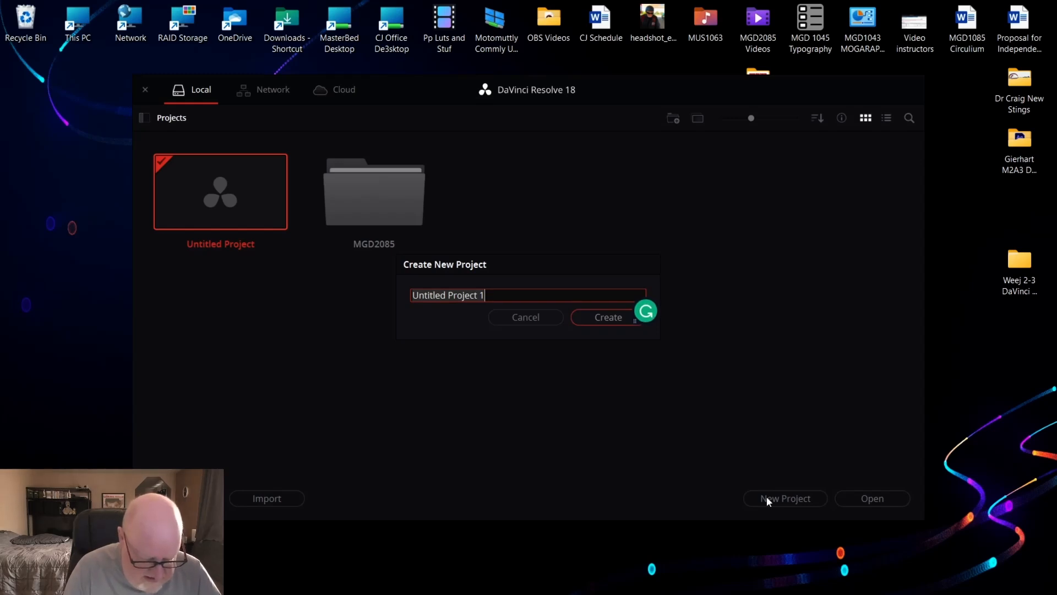
text(Colo)
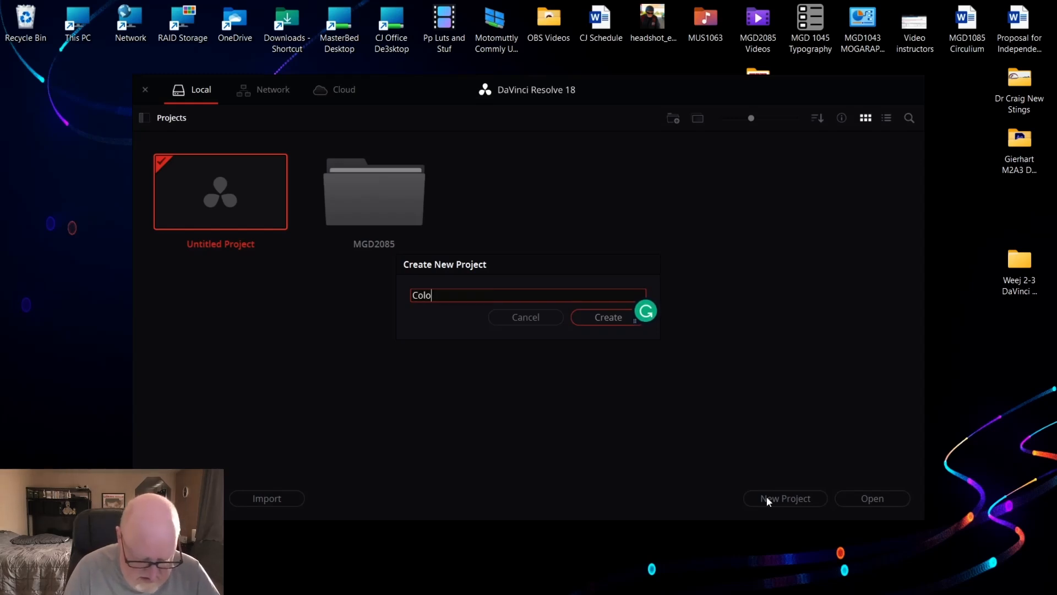
text(r Sec)
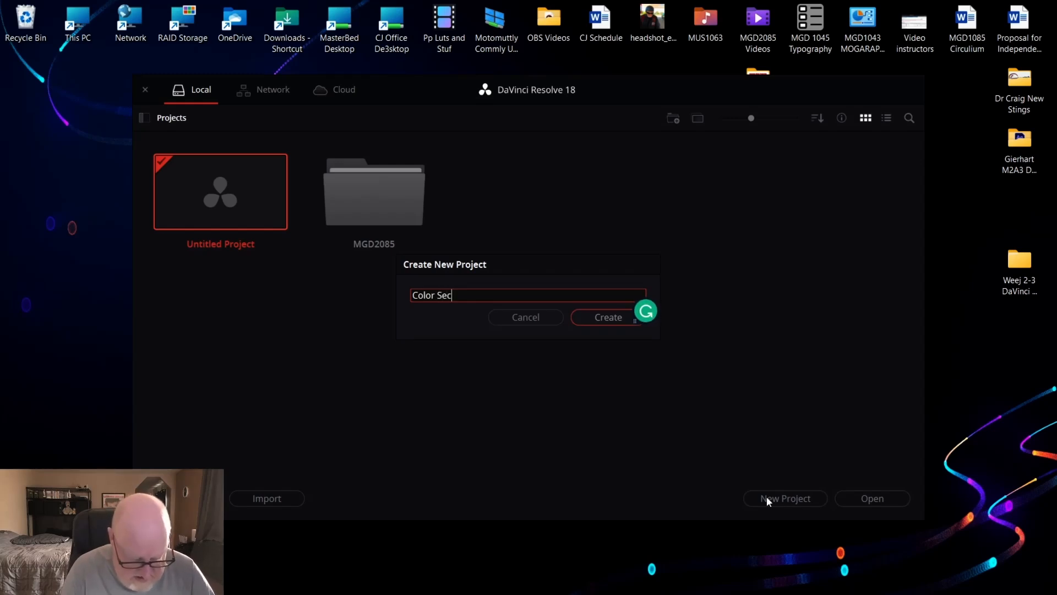
text( 3)
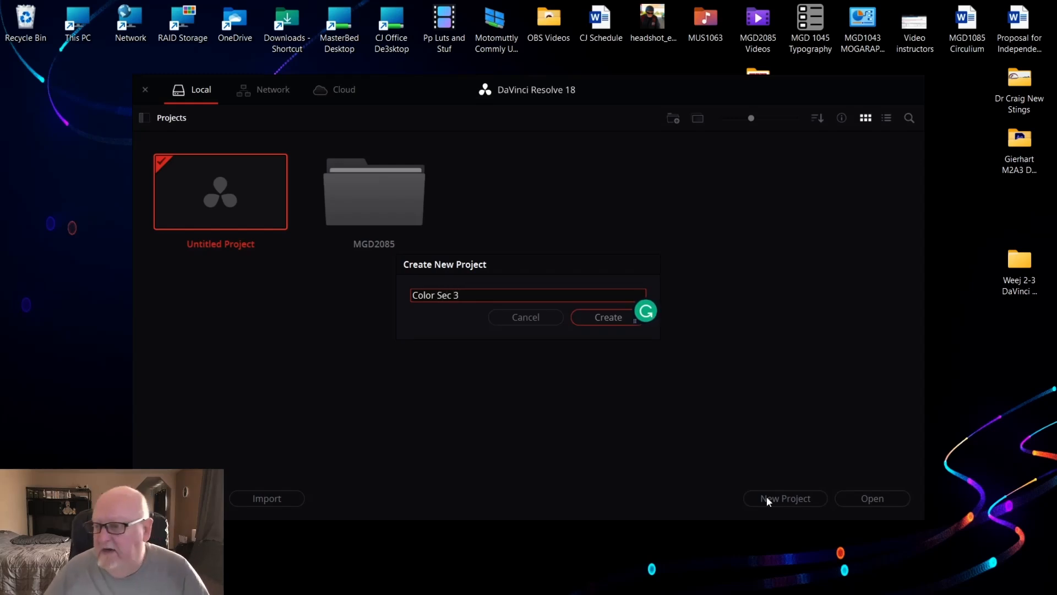
click(608, 323)
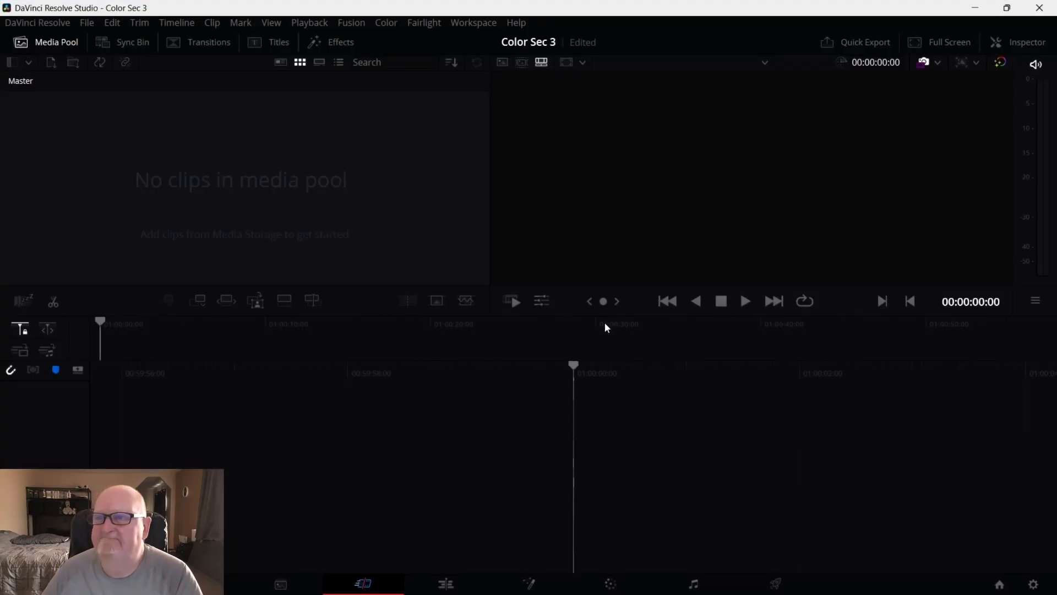
On the Media page, import the COLORGRADING raw clips folder from OBS Videos into the media pool as a bin.
click(279, 584)
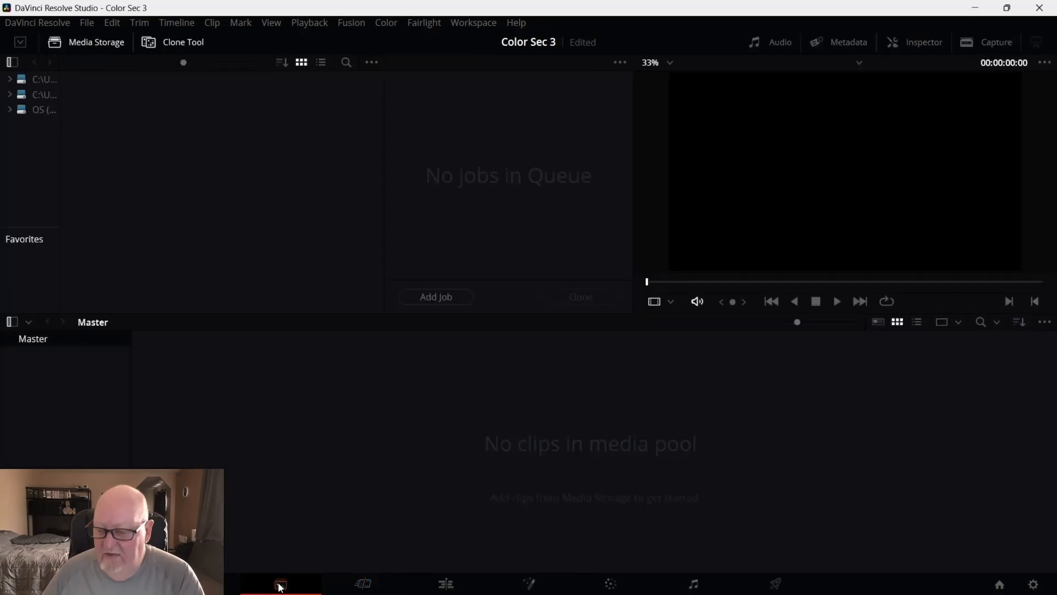
click(38, 97)
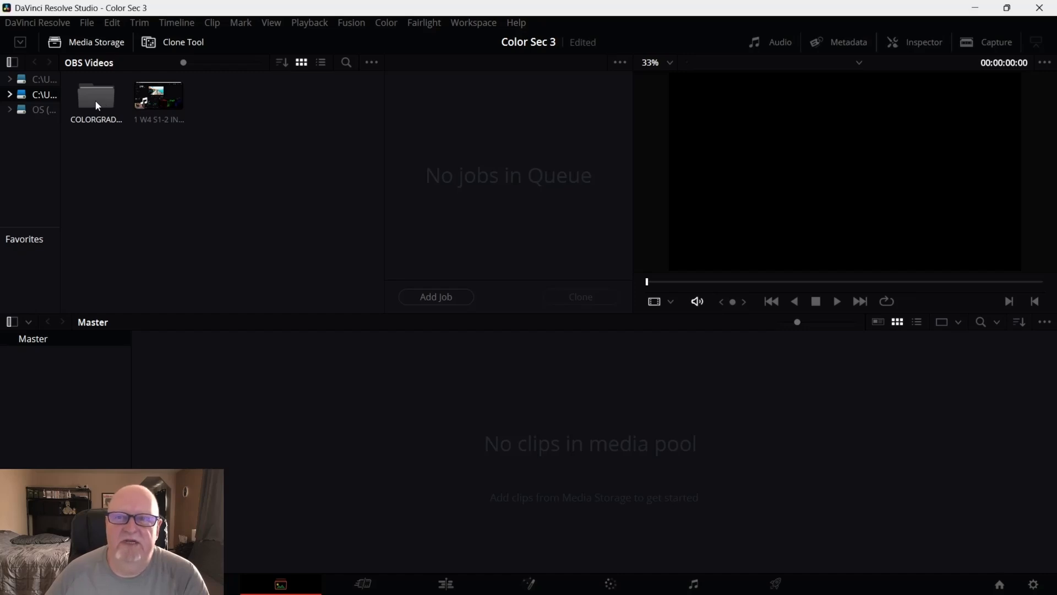
drag(95, 102, 83, 406)
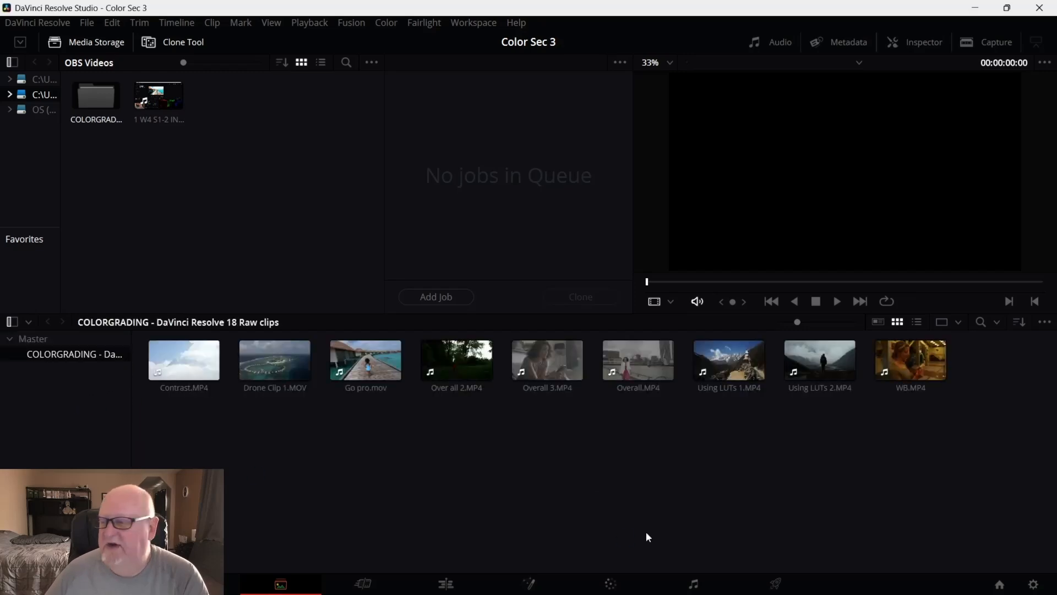
Create a timeline named Skill 6 from all nine raw clips and open it on the Color page.
drag(970, 363, 171, 375)
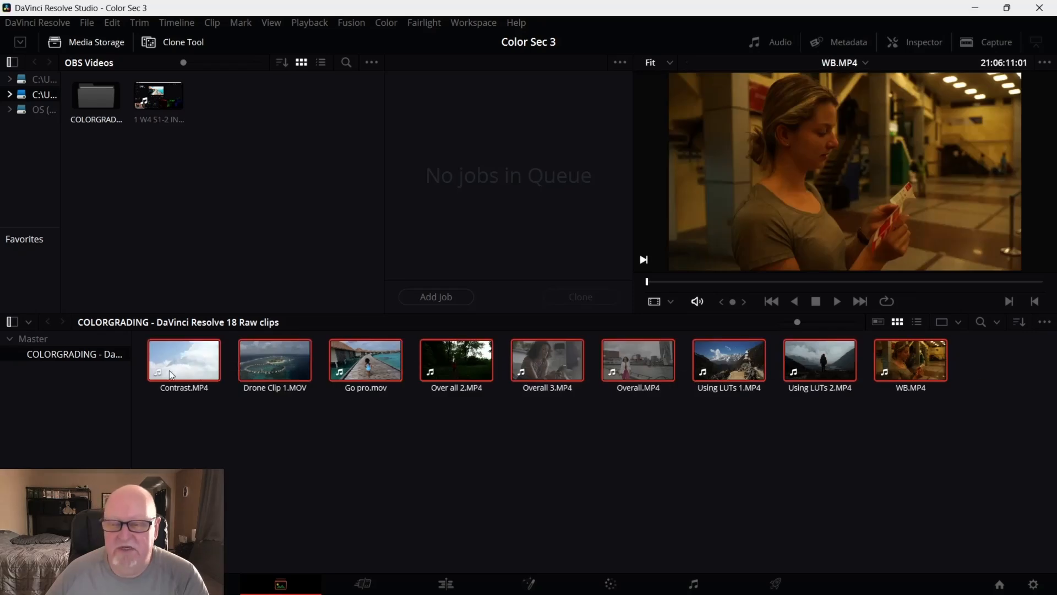
right_click(172, 374)
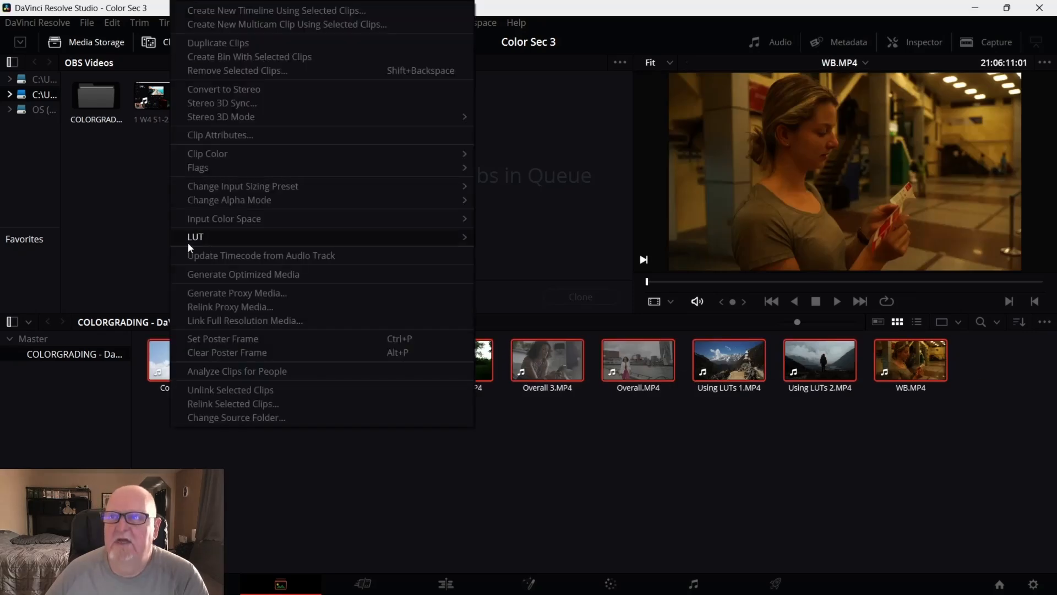
click(279, 12)
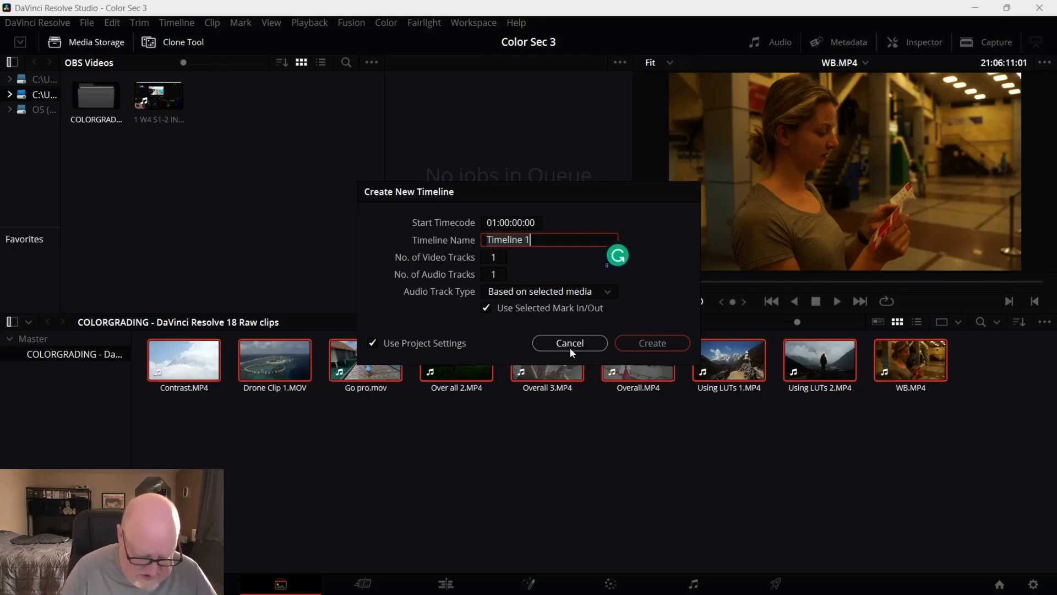
text(S)
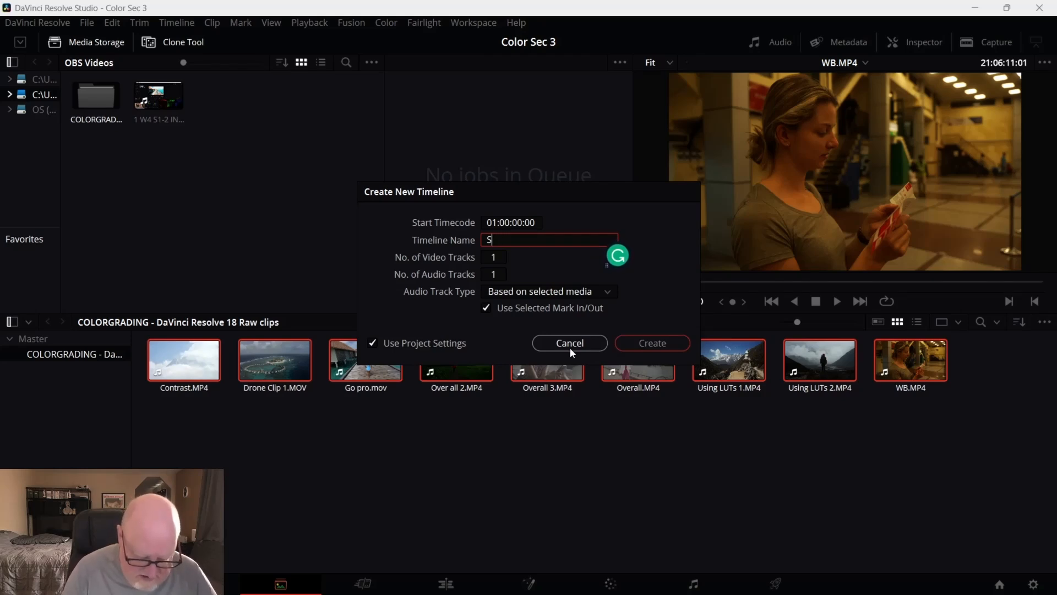
text(kill)
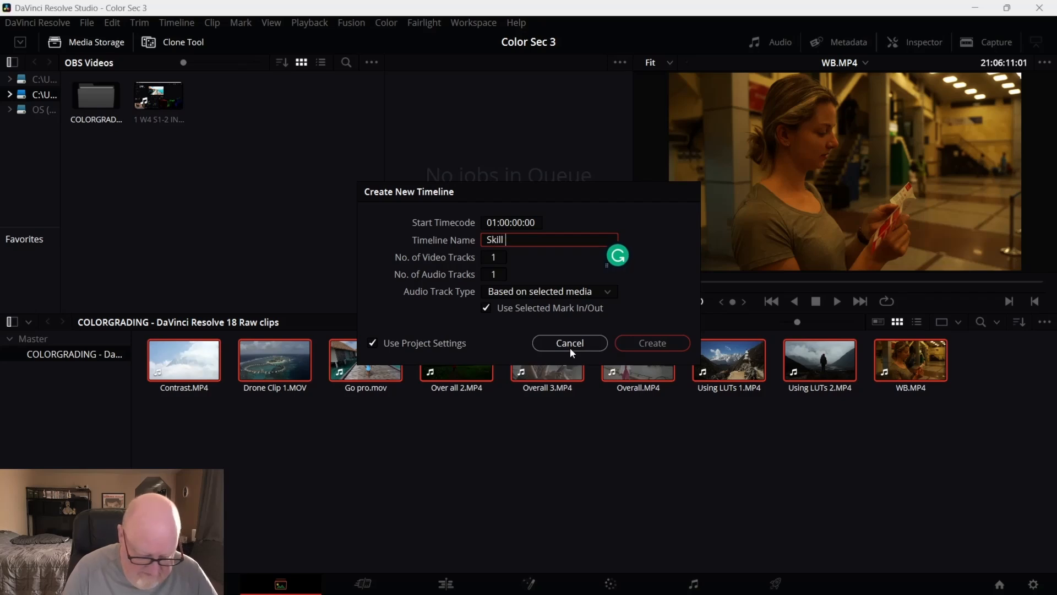
text( 6)
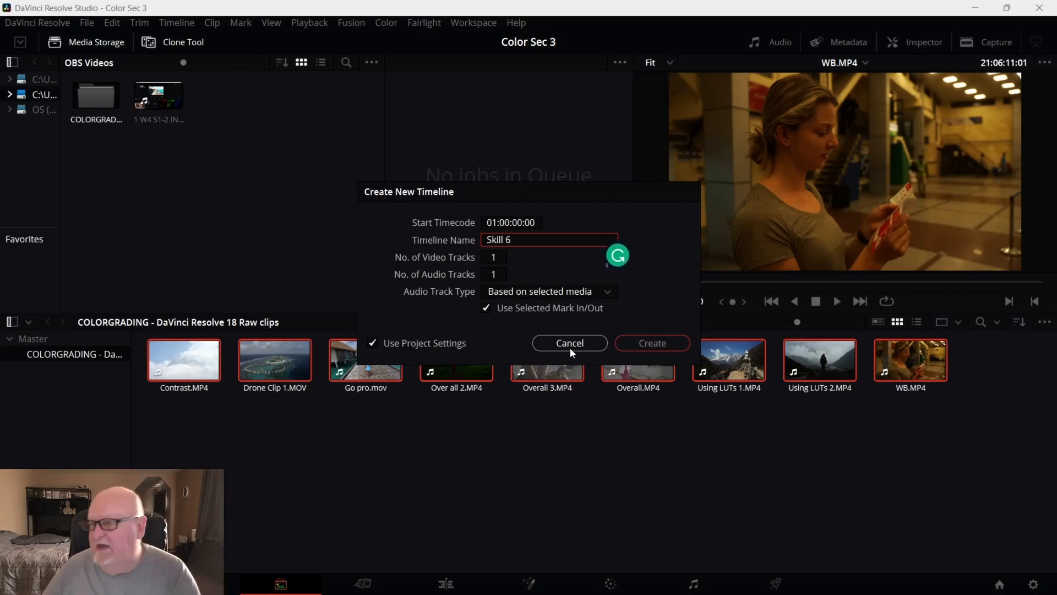
click(642, 340)
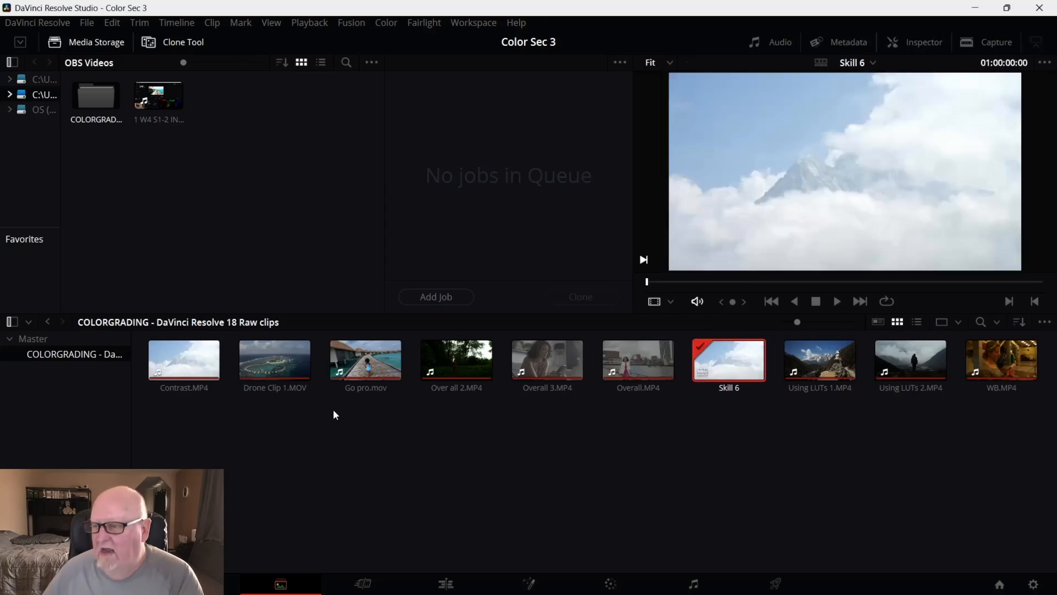
click(611, 583)
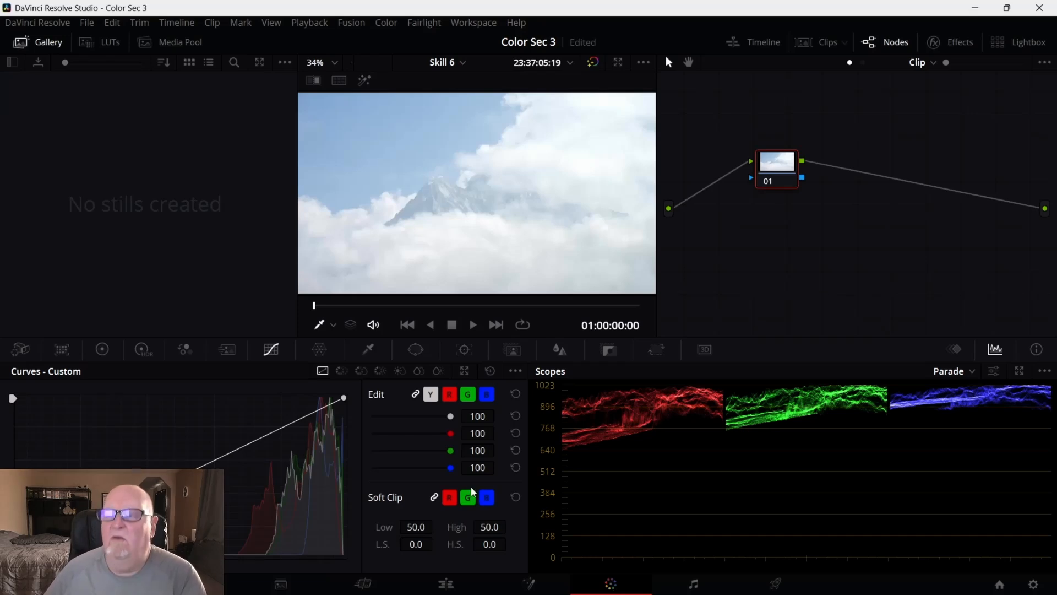
Review the project's Color Management settings and the available preset options, leaving the project settings without saving.
click(87, 24)
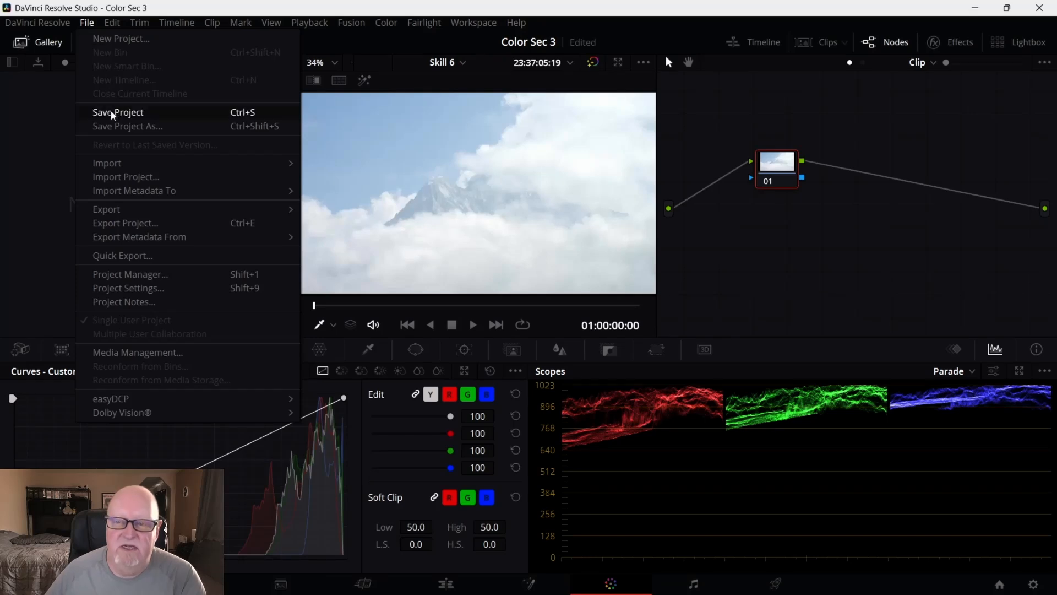
click(146, 289)
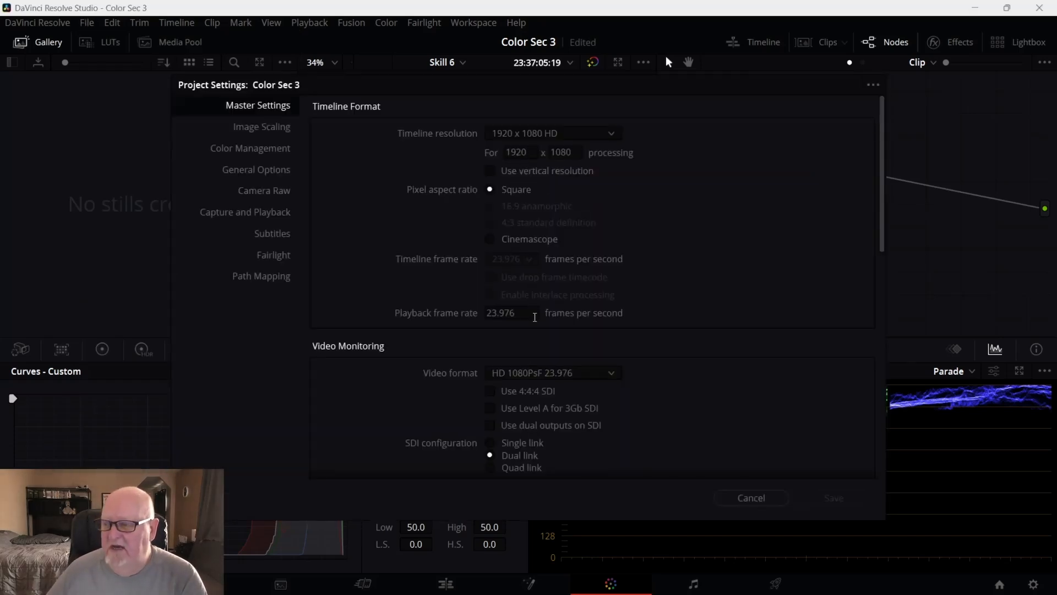
click(263, 148)
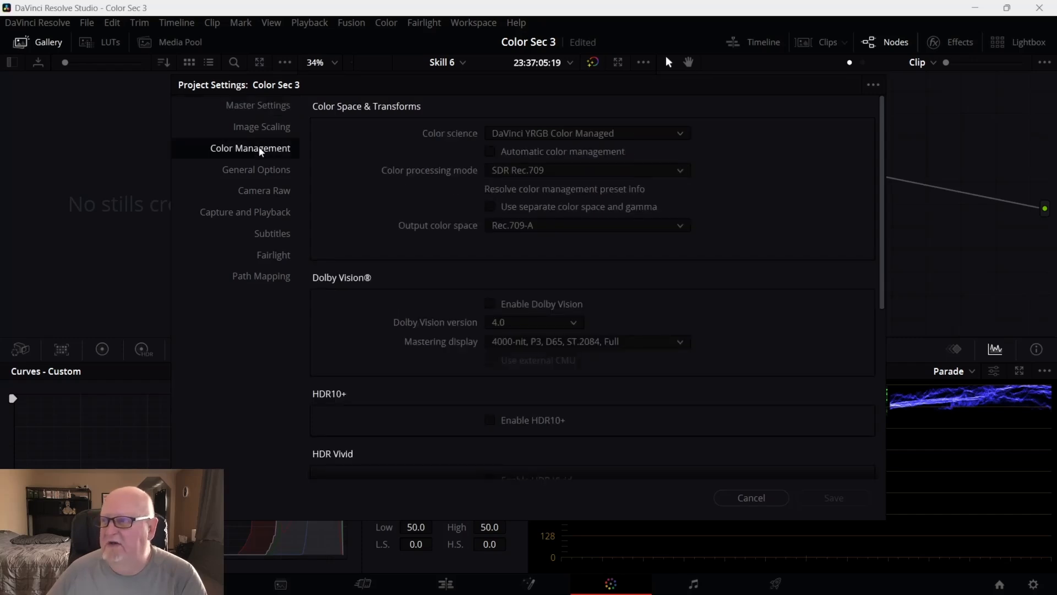
click(873, 87)
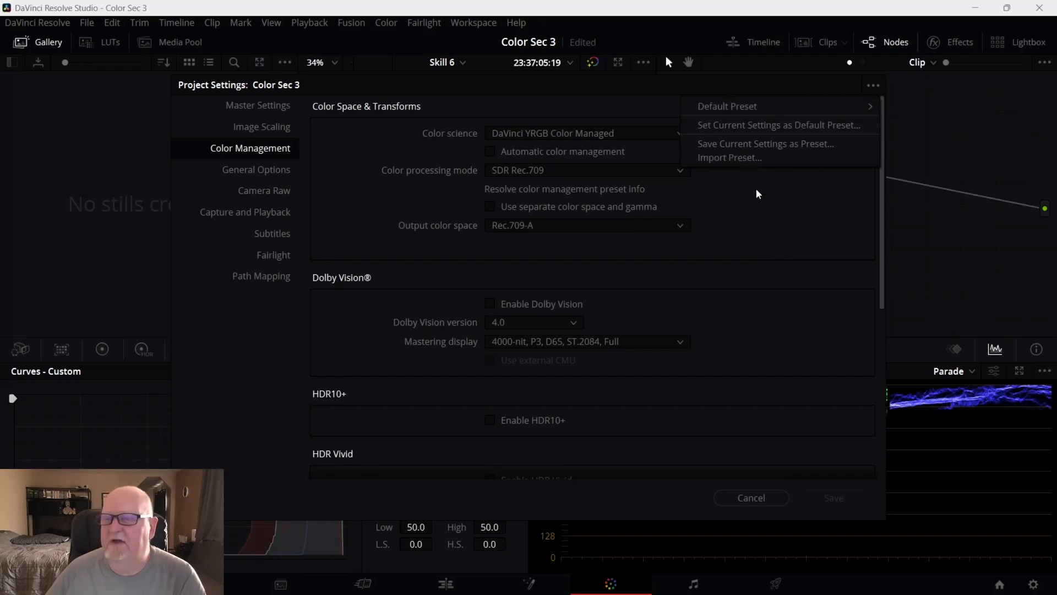
click(746, 499)
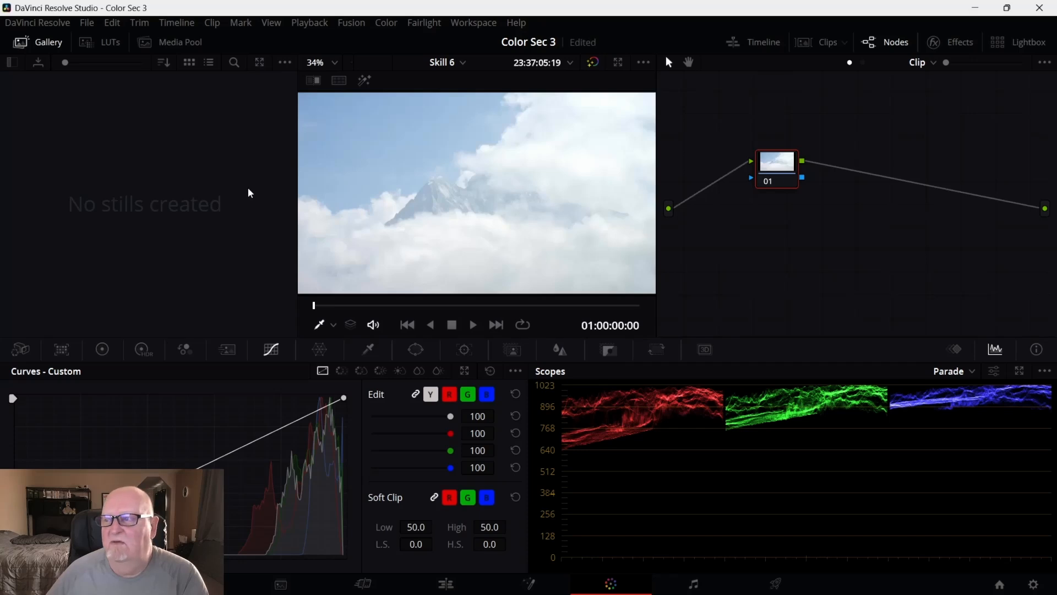
Hide the Gallery and load clip 03, the boardwalk shot, from the clip thumbnails, leaving the thumbnails hidden.
click(58, 45)
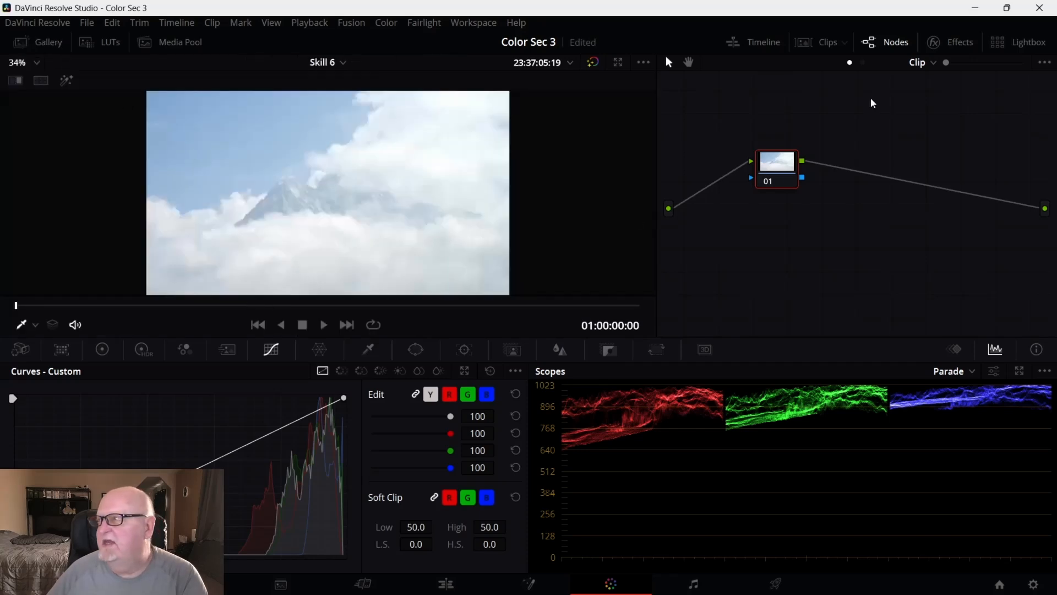
click(814, 48)
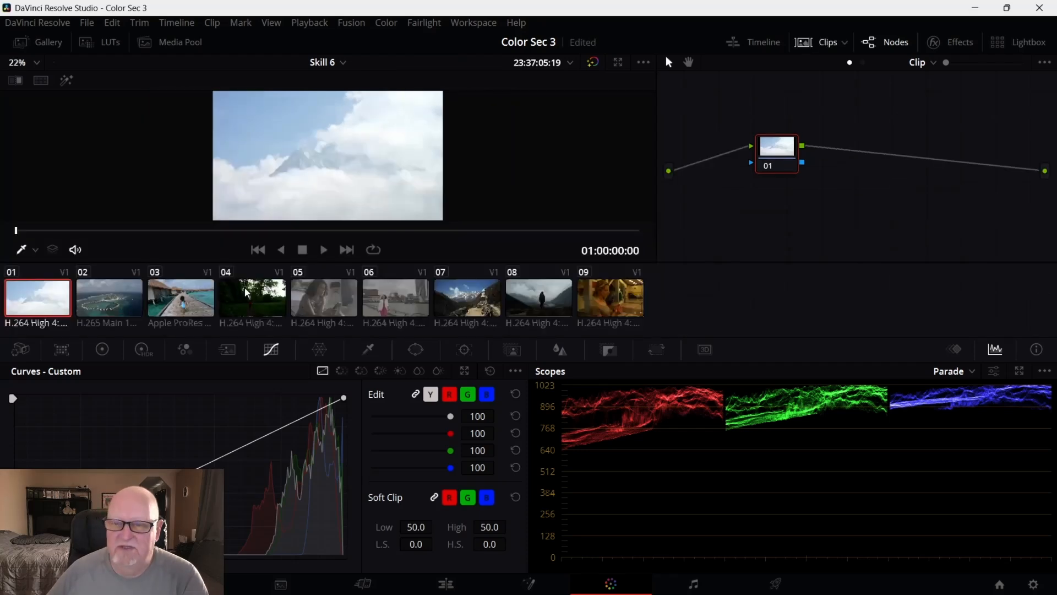
click(186, 308)
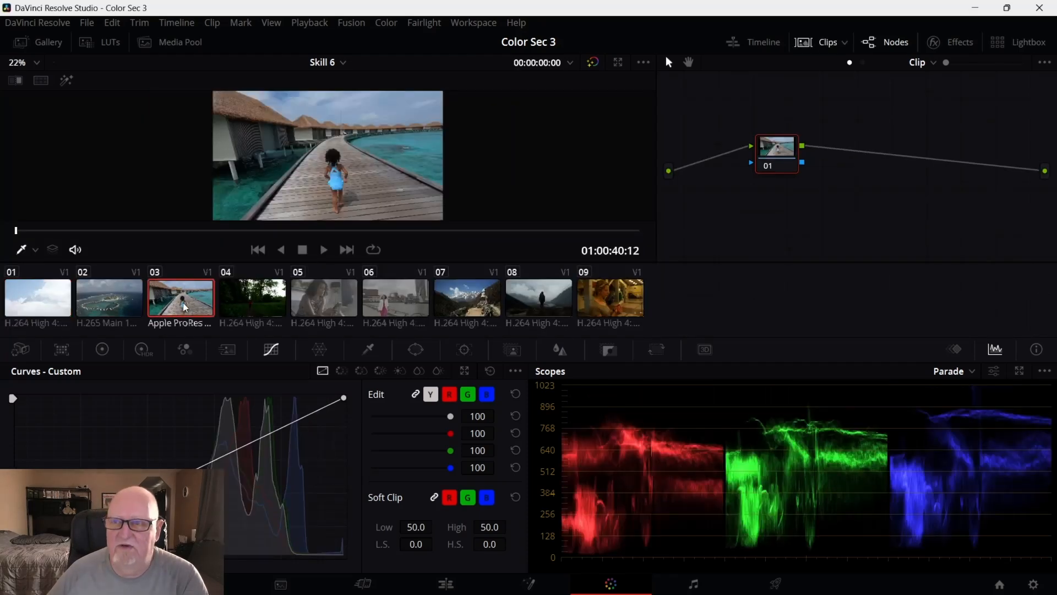
click(810, 50)
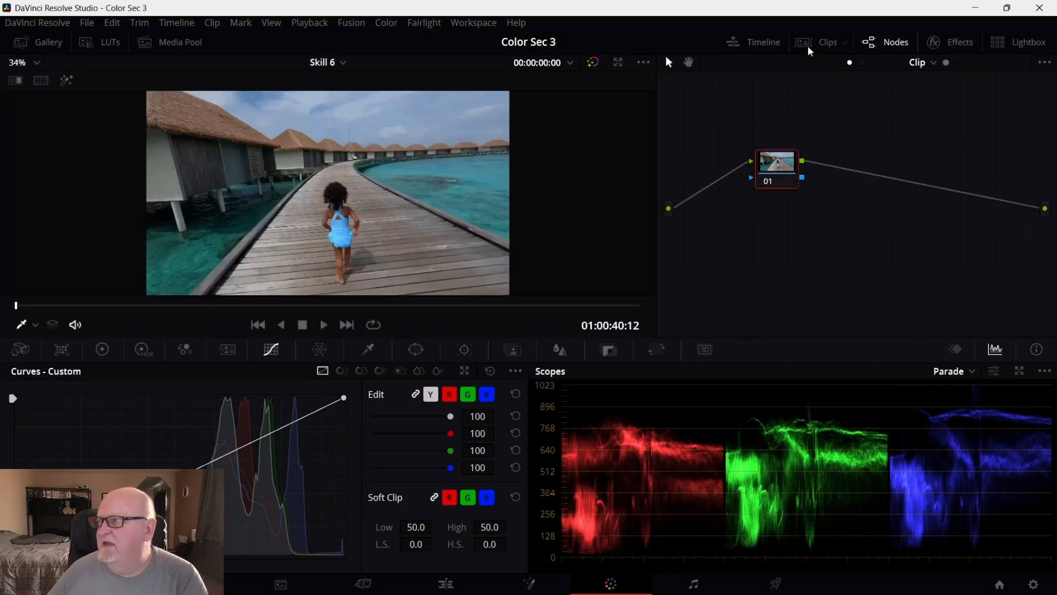
Widen the node editor toward the viewer and display the Primaries color wheels.
drag(657, 205, 376, 225)
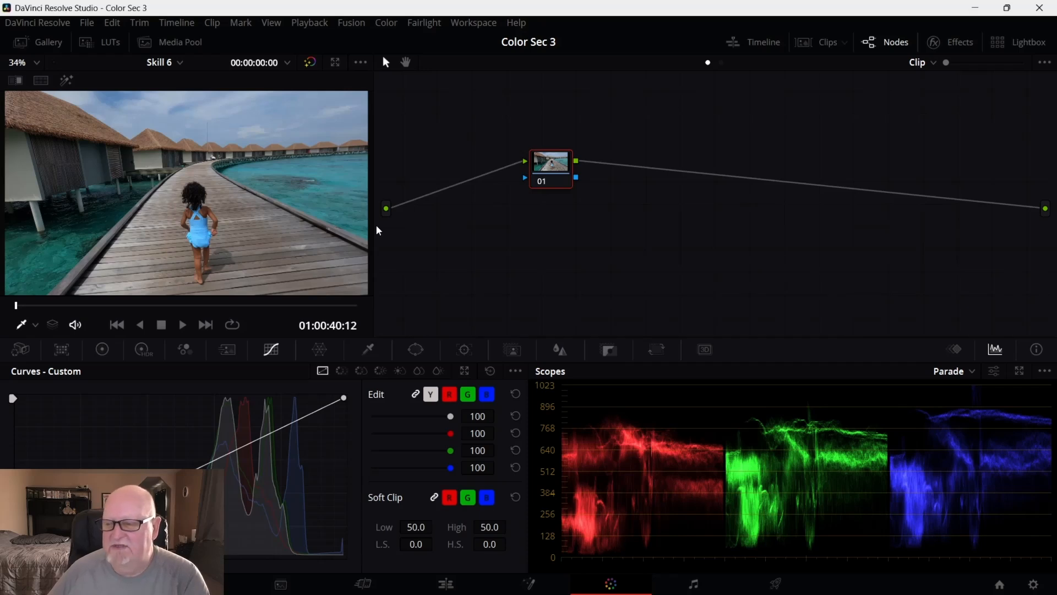
click(61, 350)
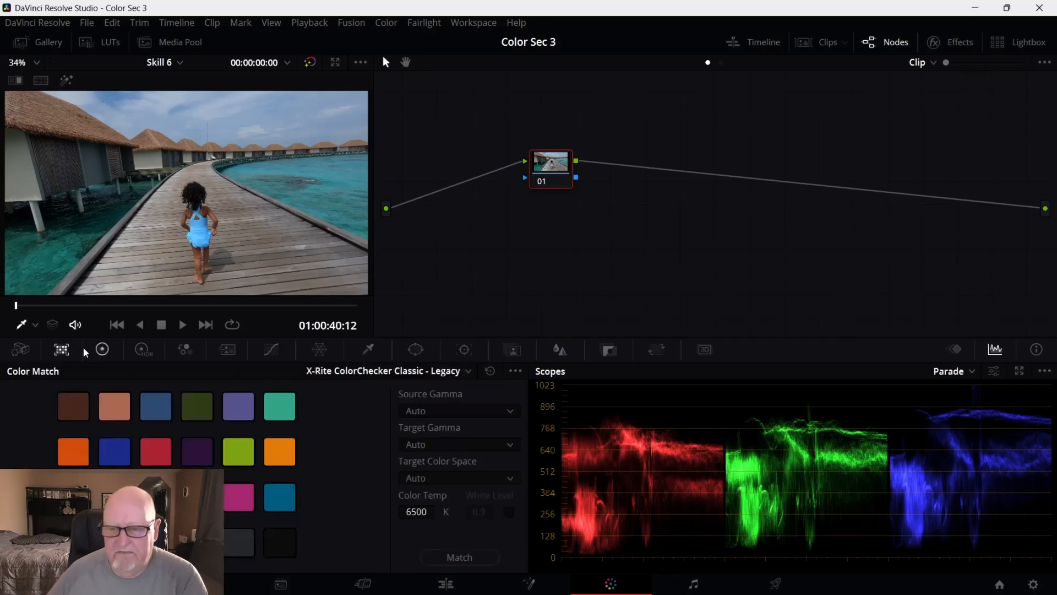
click(102, 351)
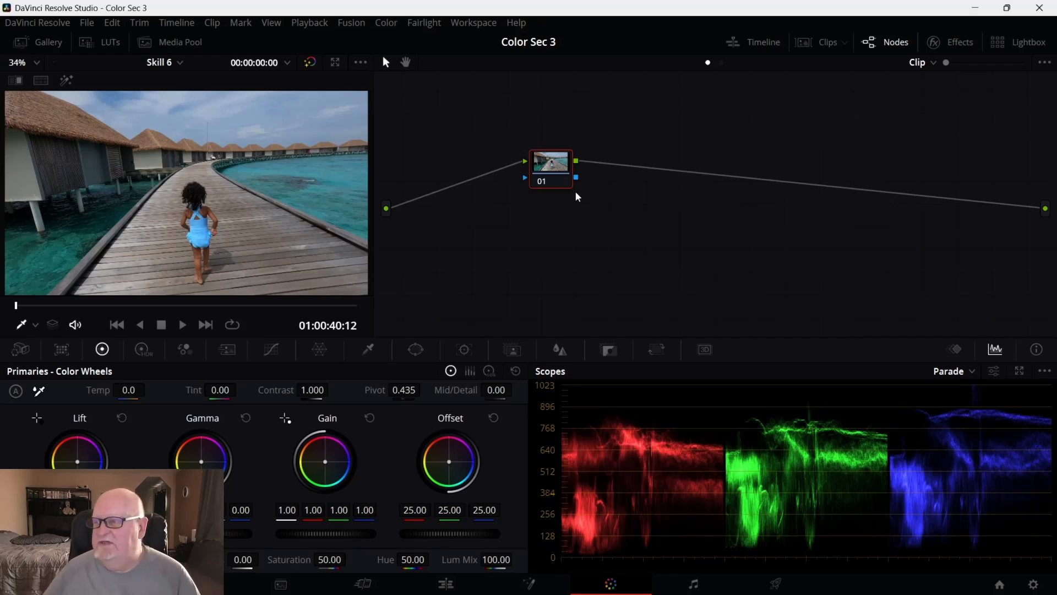
Add three serial nodes after node 01 and arrange all four in a row along the node graph's upper edge.
drag(562, 184, 449, 188)
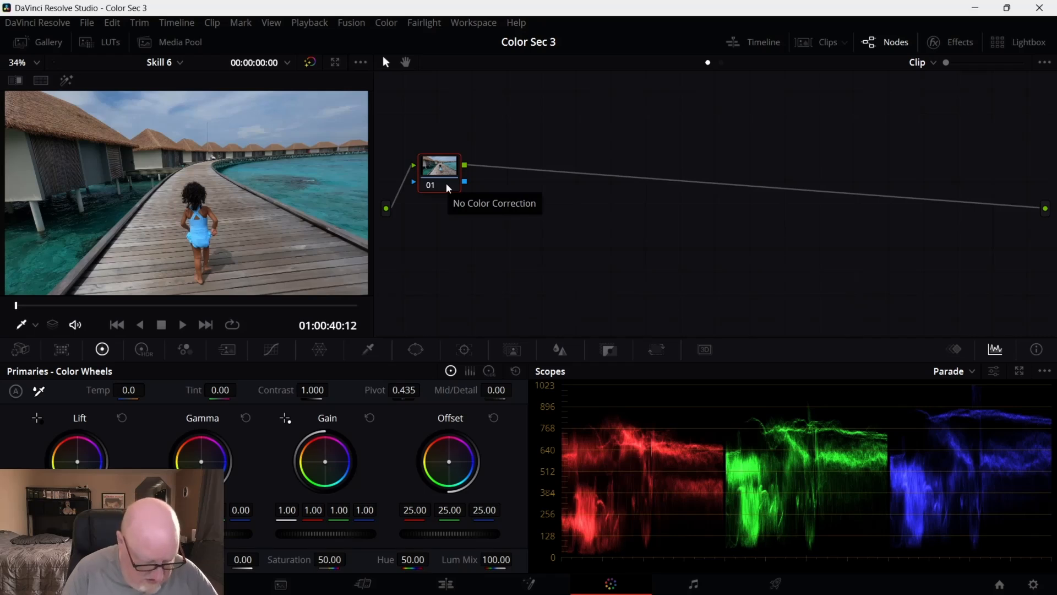
key(alt+s)
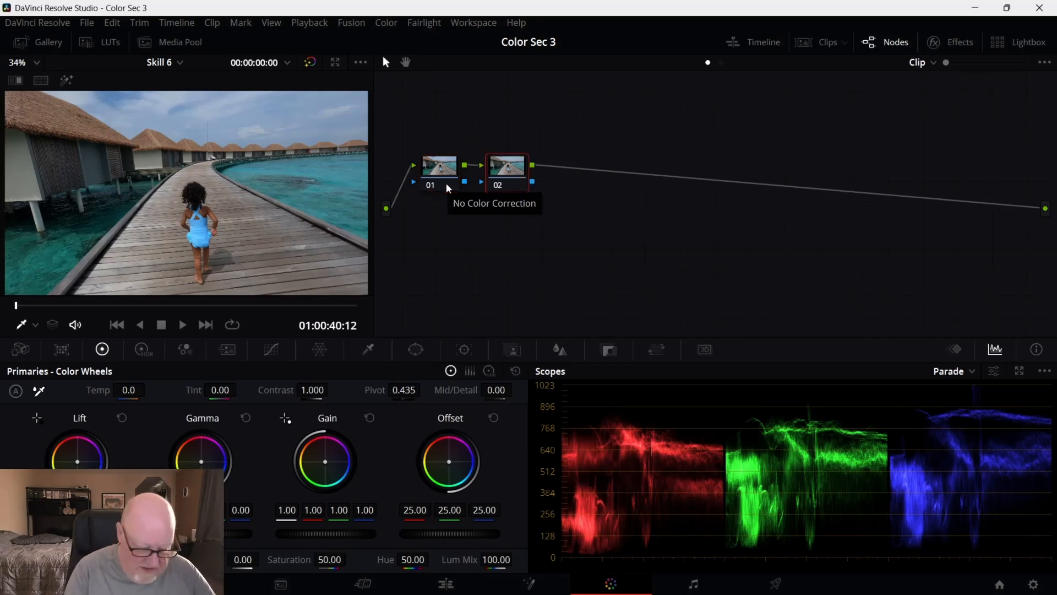
key(alt+s)
key(alt+s)
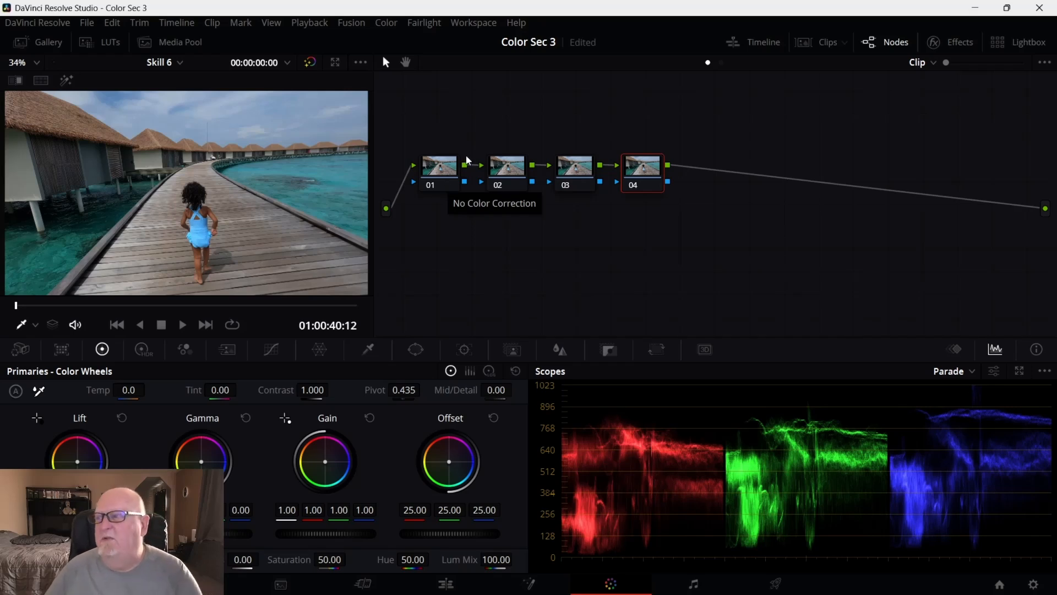
drag(727, 145, 435, 180)
drag(434, 180, 416, 116)
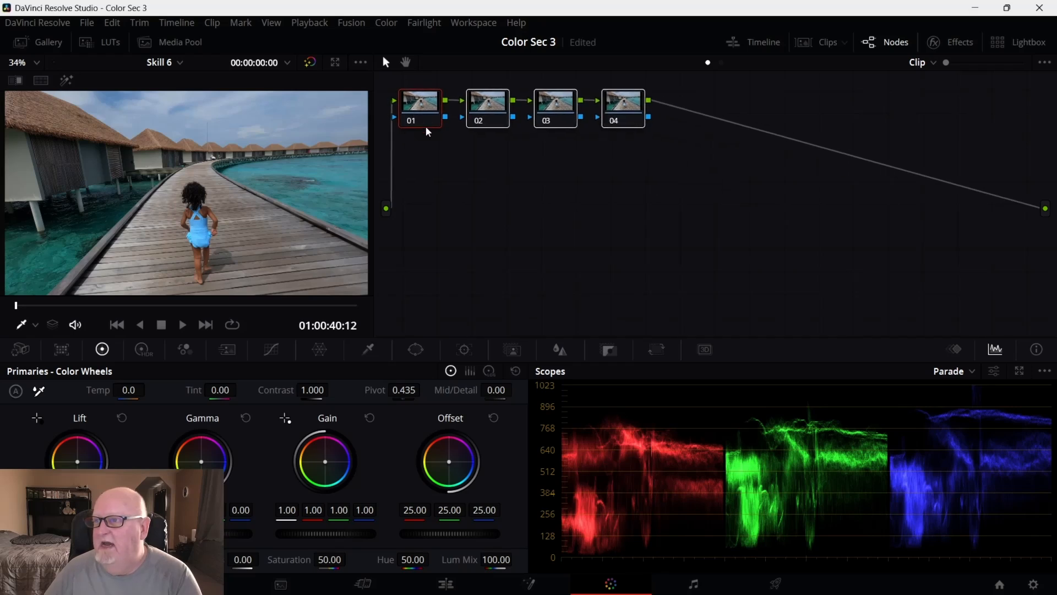
Label node 01 as WB.
right_click(425, 128)
mouse_move(470, 163)
click(471, 158)
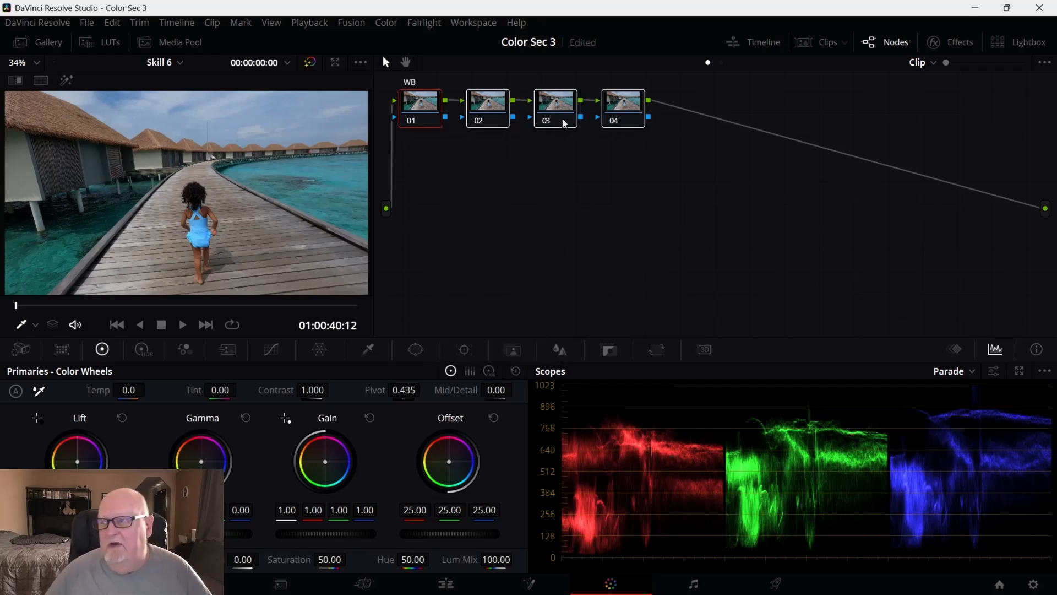
Label node 02 as Pri.
right_click(482, 117)
click(482, 117)
right_click(480, 116)
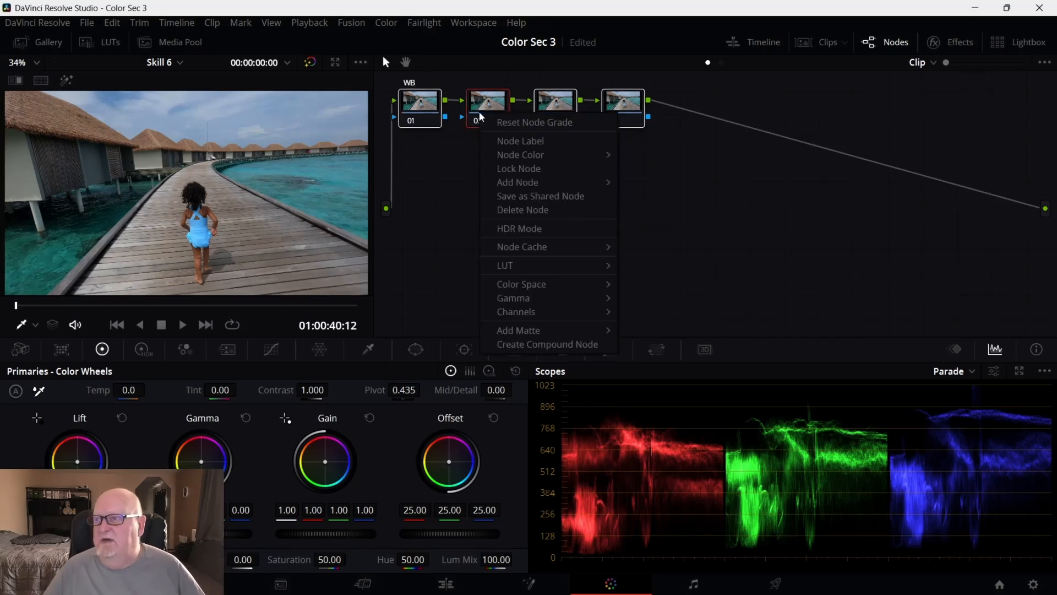
click(512, 142)
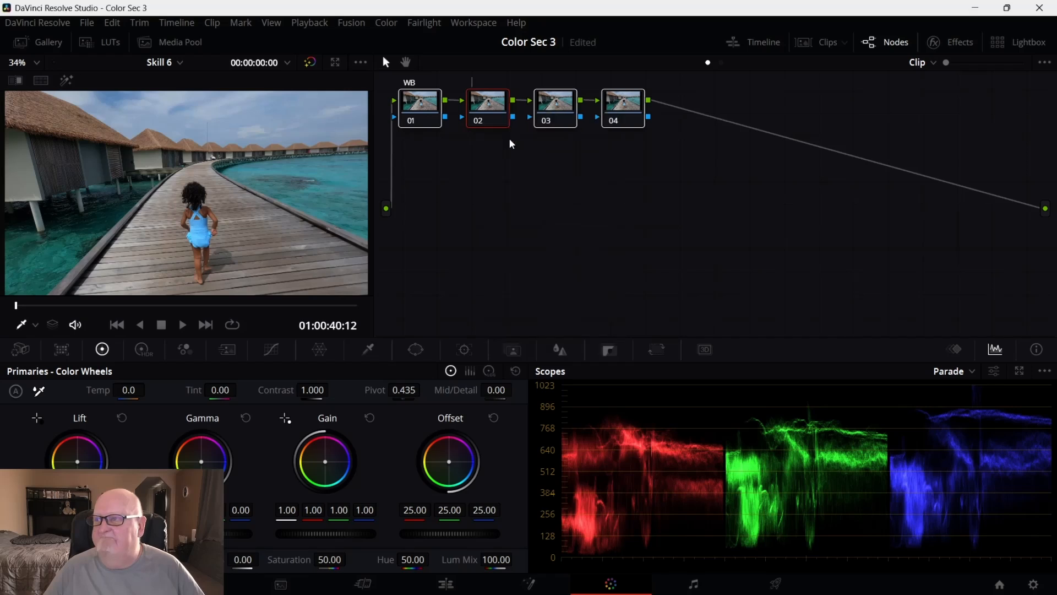
text(P)
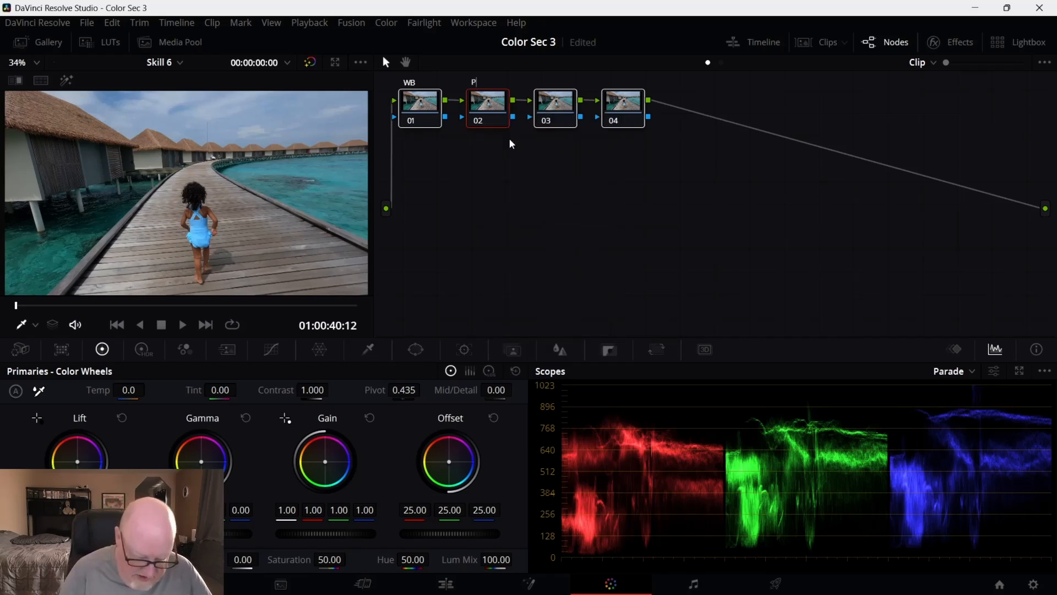
text(ri)
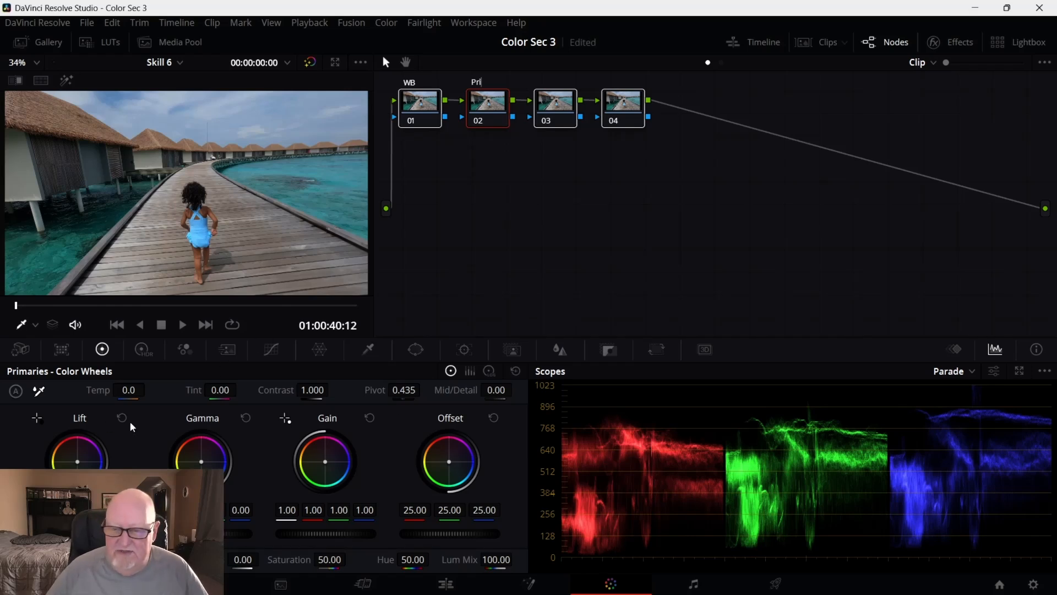
Label node 03 as Cont.
click(560, 116)
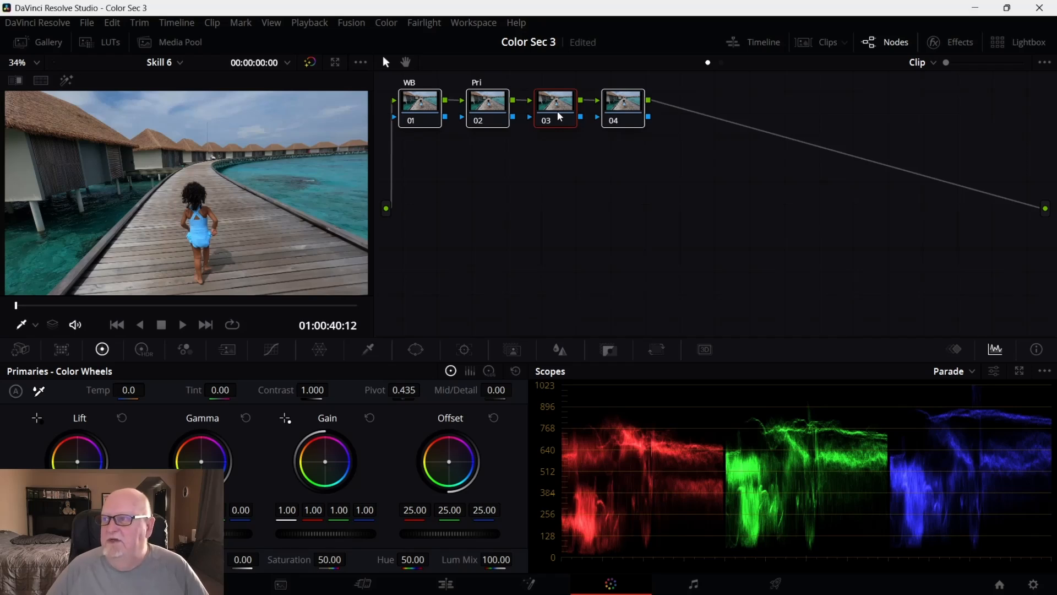
right_click(560, 116)
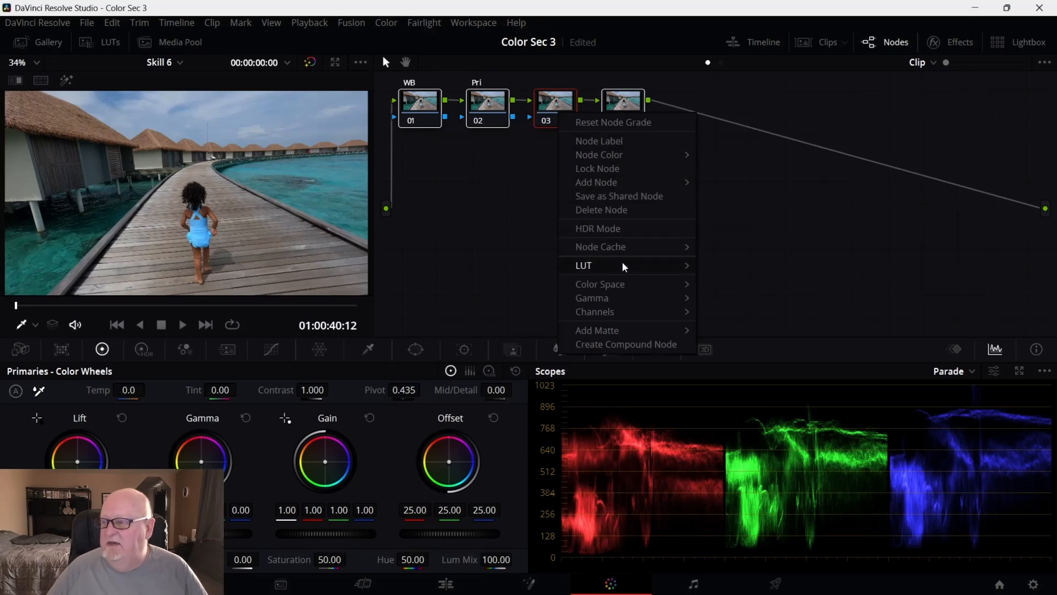
mouse_move(625, 267)
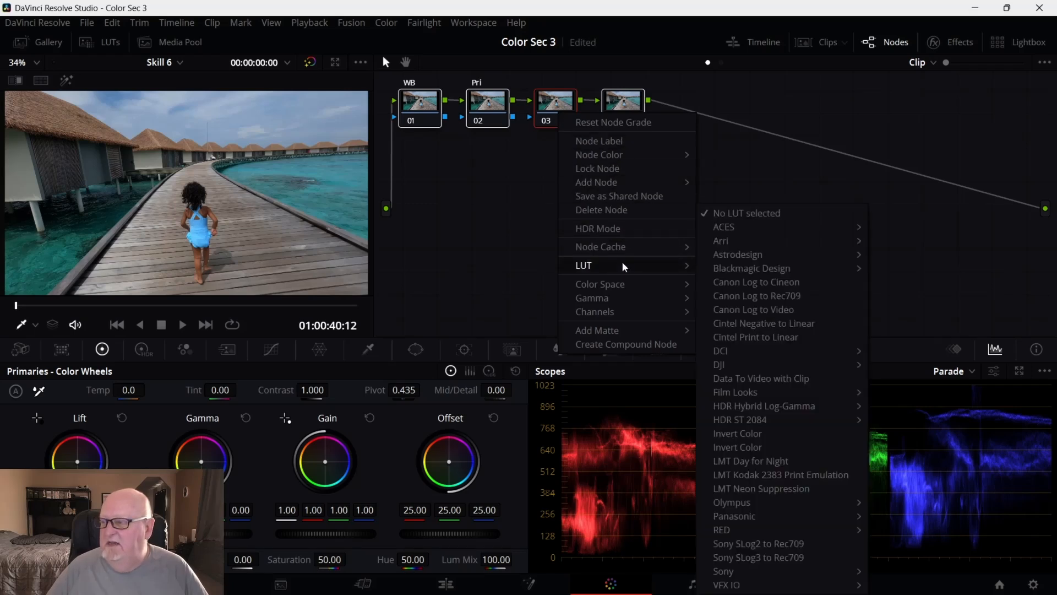
click(604, 144)
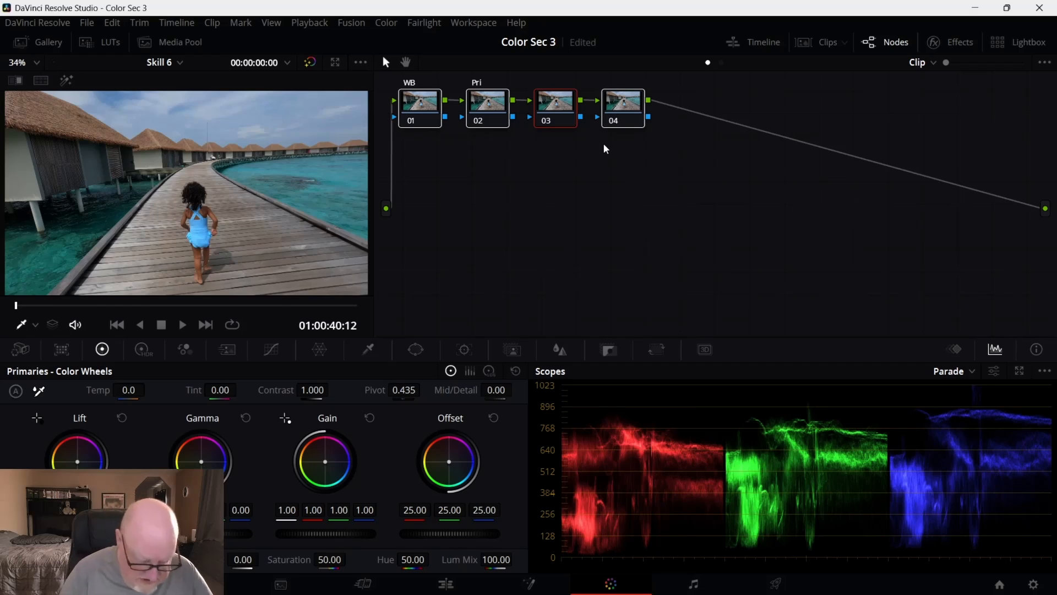
text(Cont)
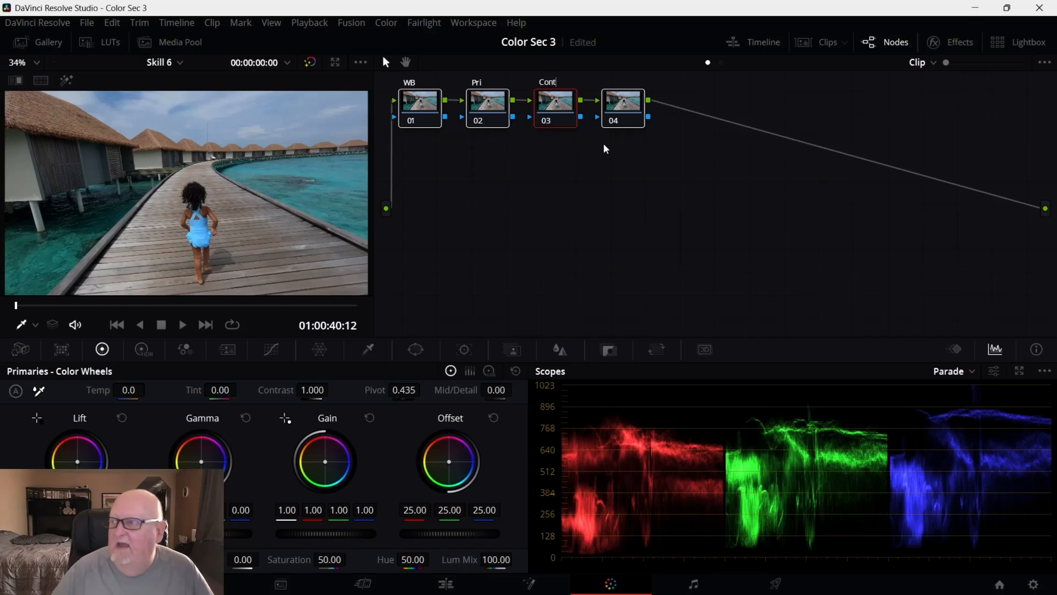
Label node 04 as Look.
click(616, 119)
right_click(616, 118)
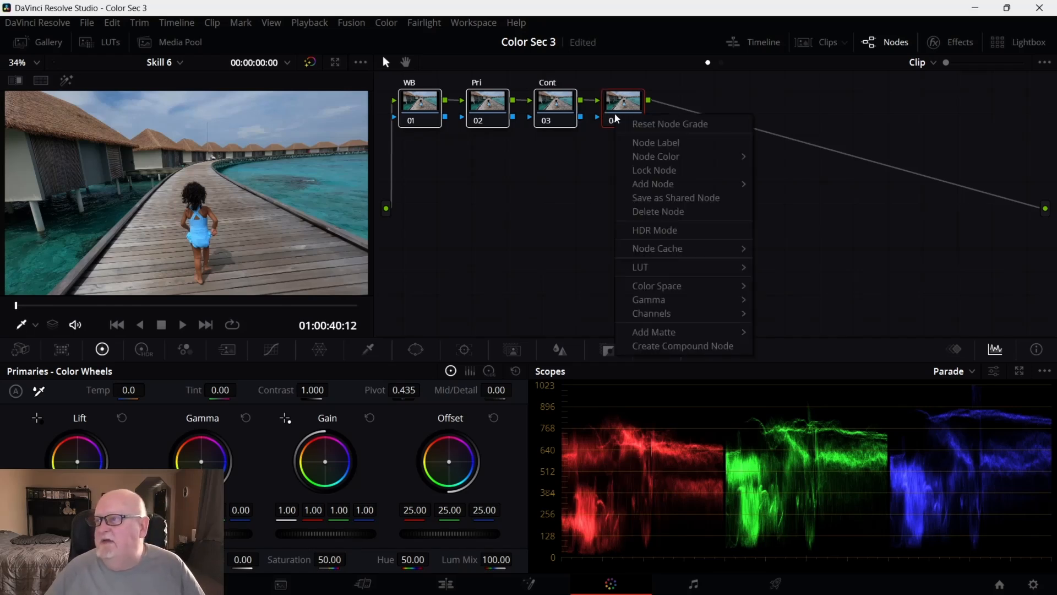
click(646, 144)
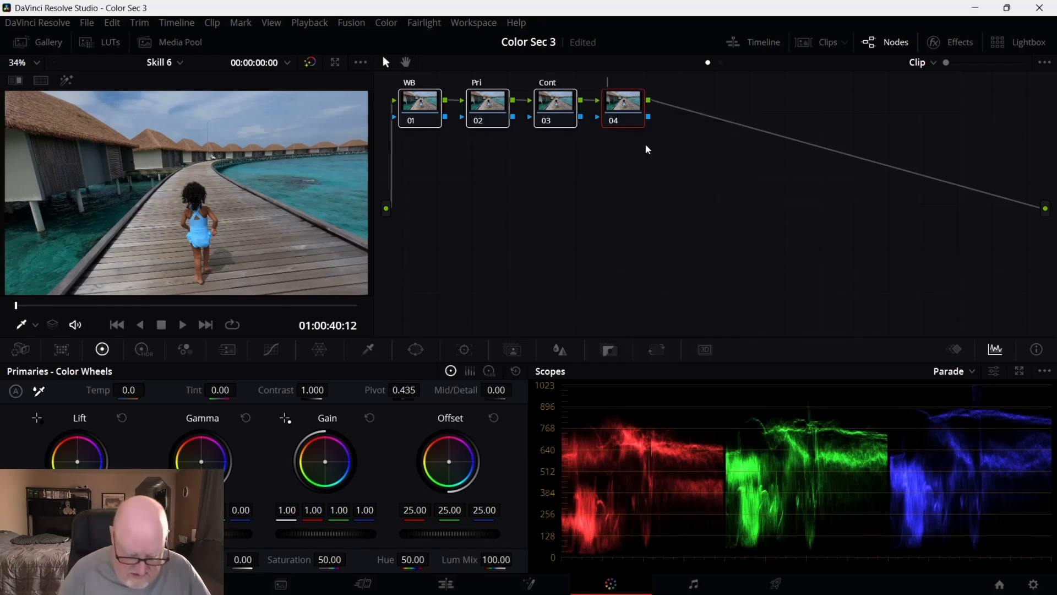
text(Lo)
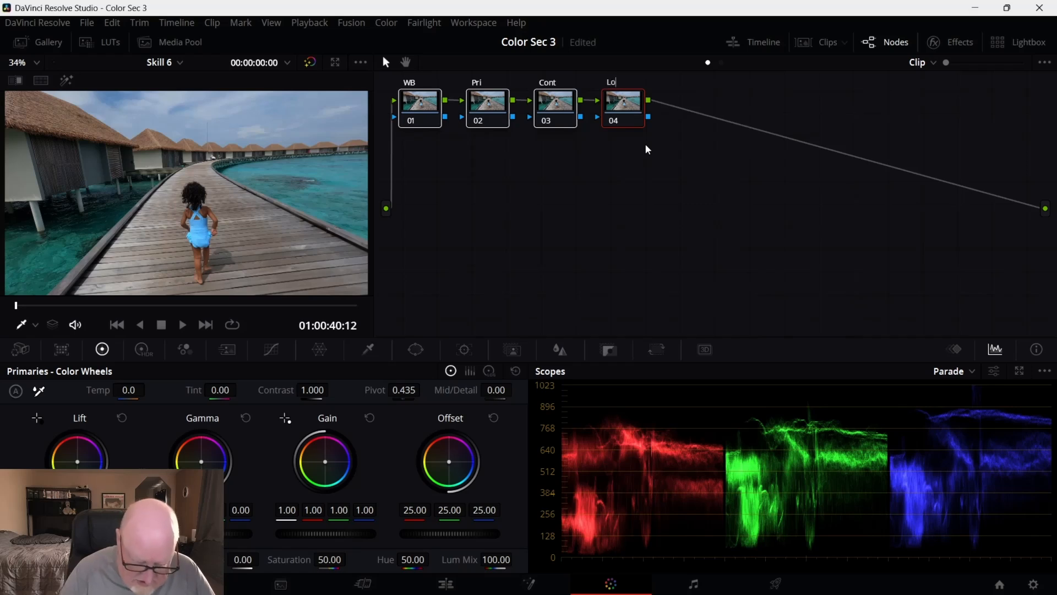
text(ok)
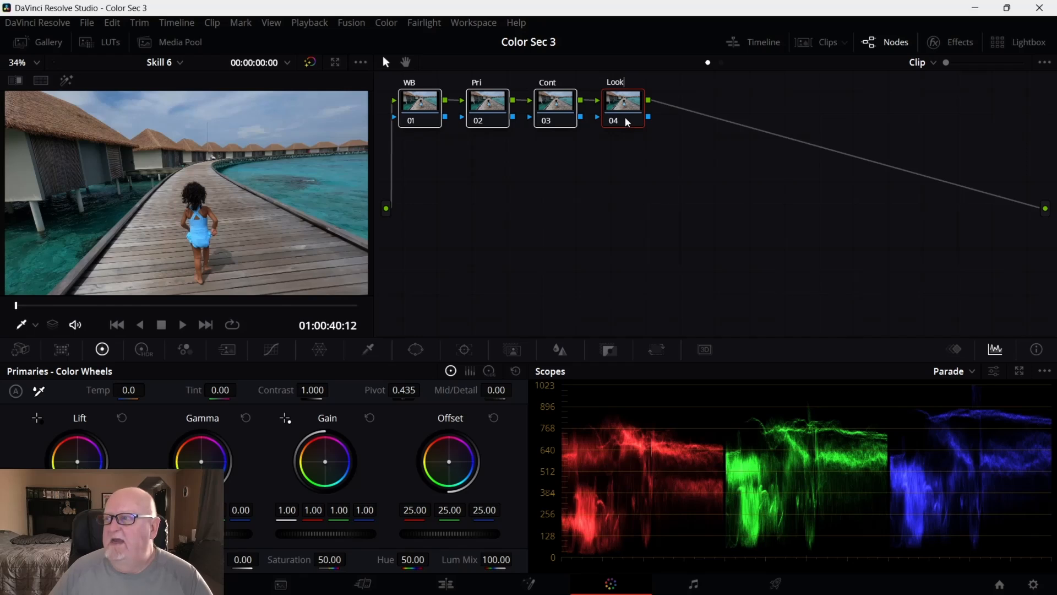
Replace node 04's label with Colors.
key(BackSpace)
key(BackSpace)
key(BackSpace)
key(BackSpace)
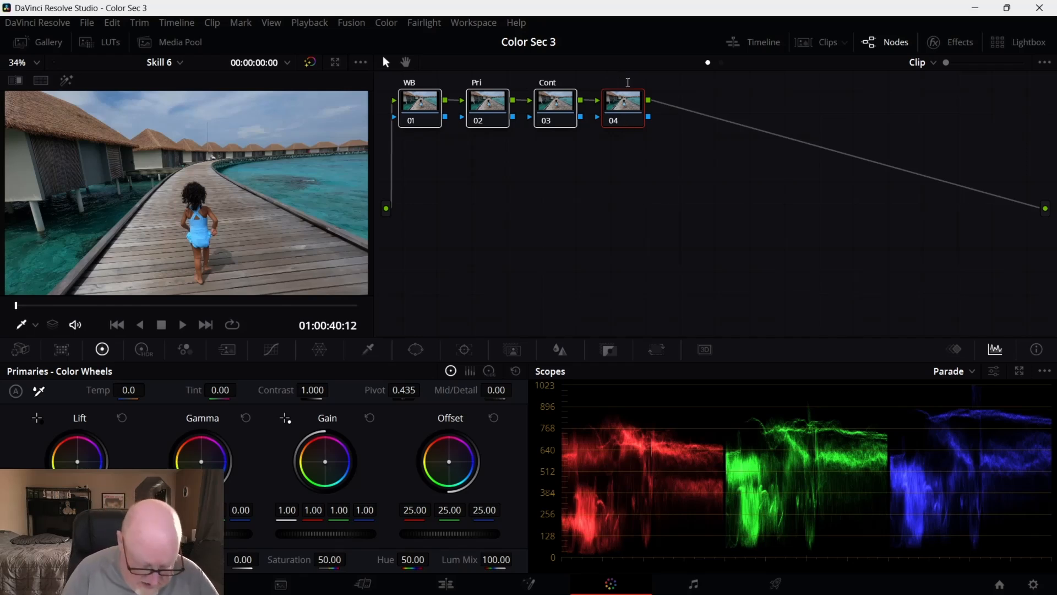
text(Colo)
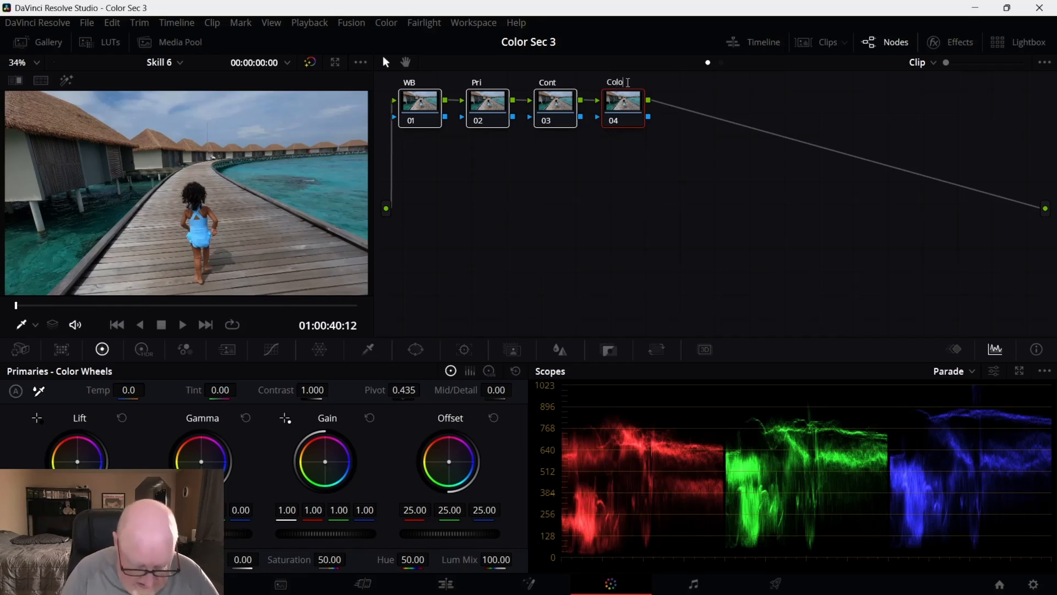
text(r)
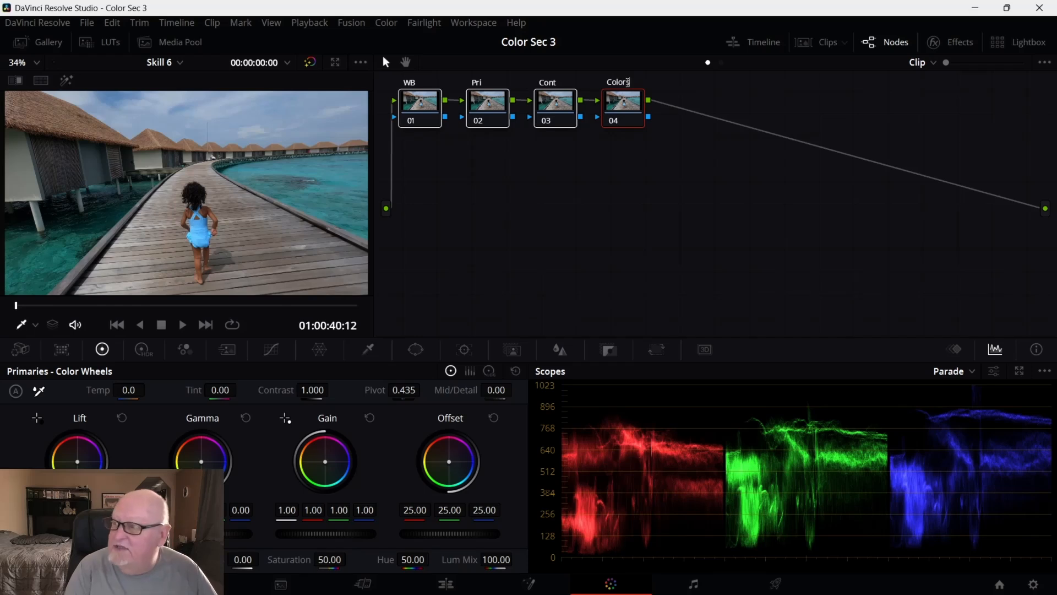
text(s)
click(751, 135)
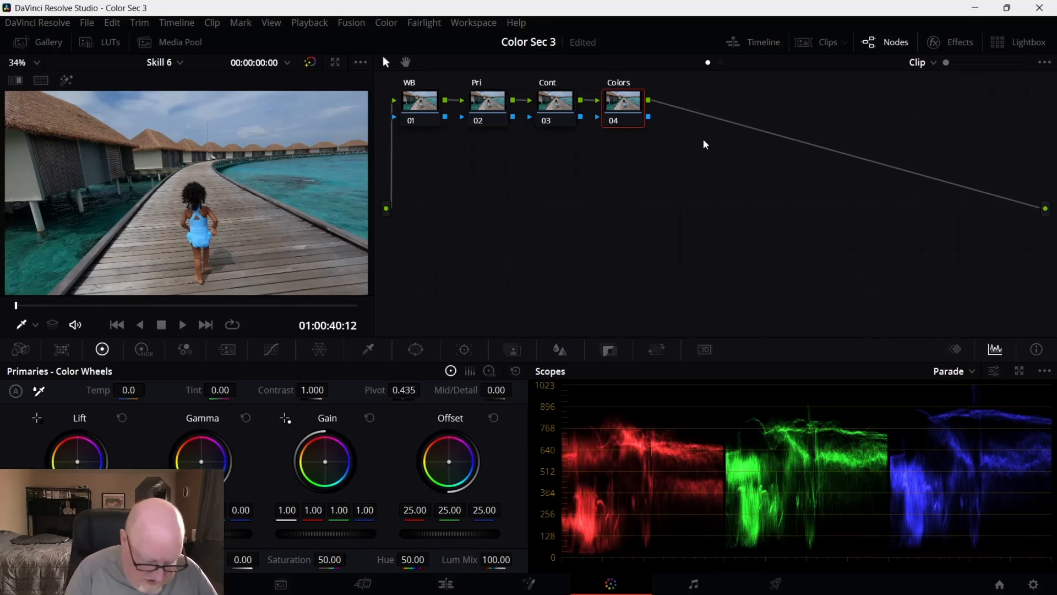
Add a serial node after the Colors node and label it LOOK.
key(alt+s)
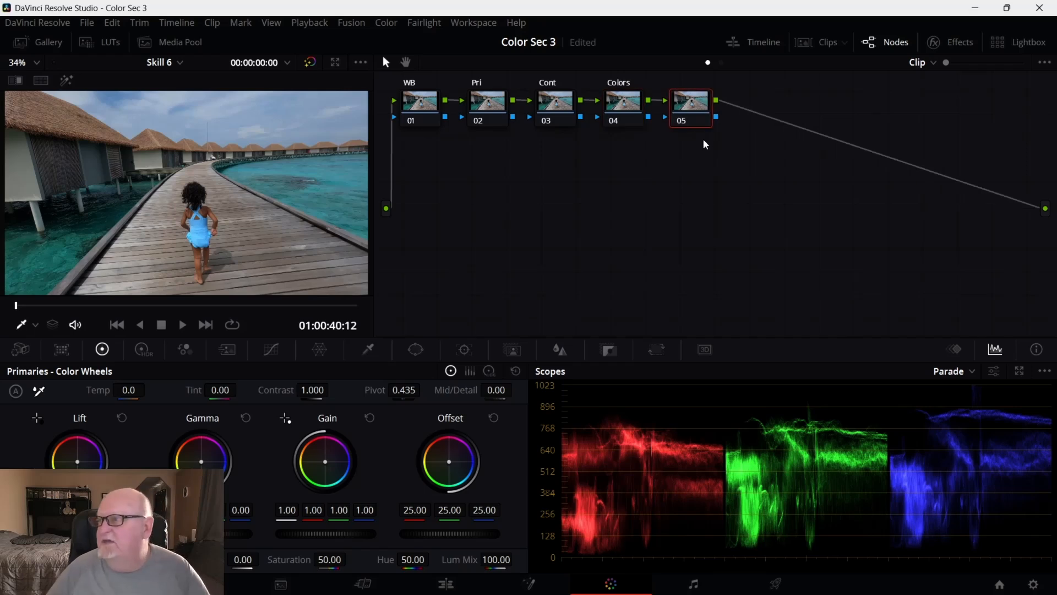
right_click(684, 97)
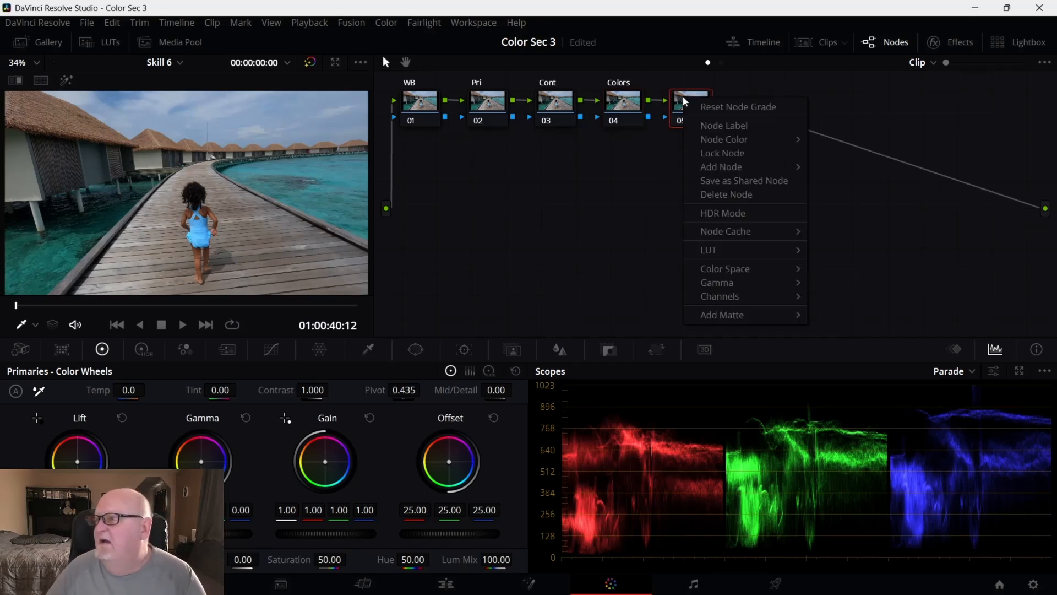
click(710, 125)
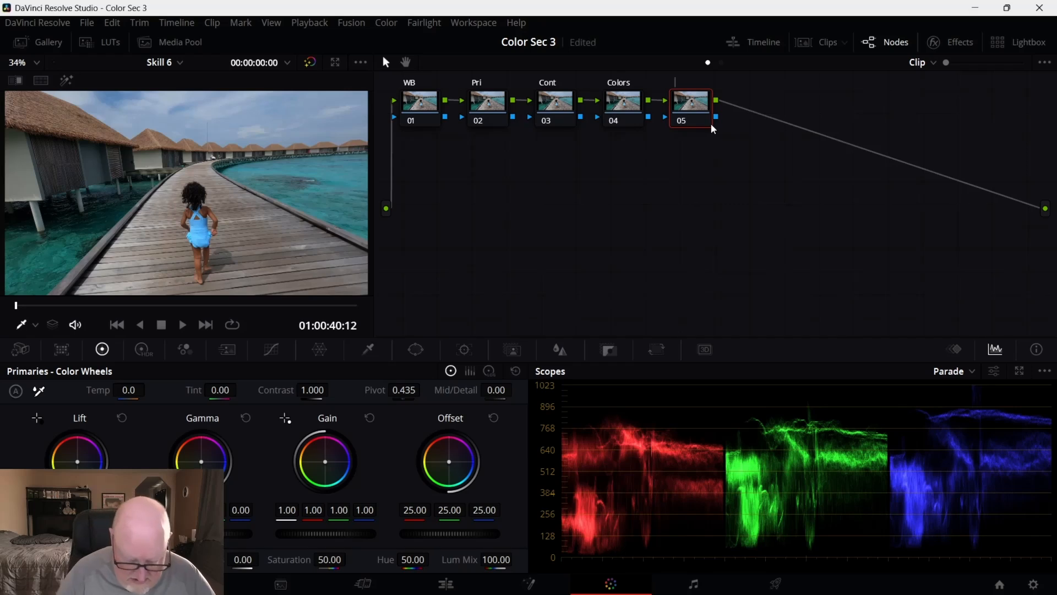
text(LOOK)
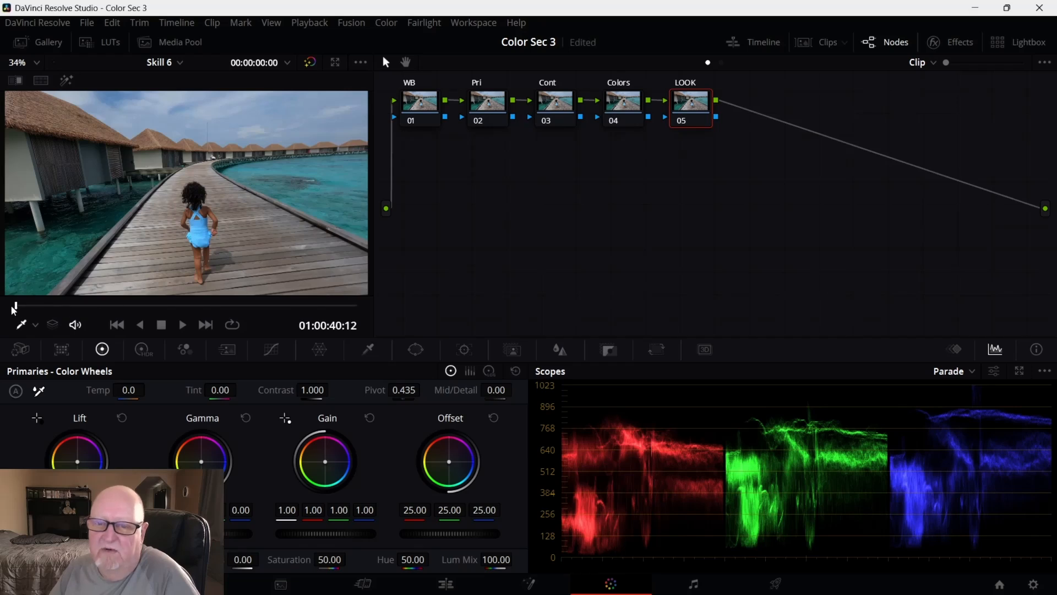
mouse_move(18, 307)
mouse_down()
mouse_move(337, 309)
mouse_move(12, 309)
mouse_up()
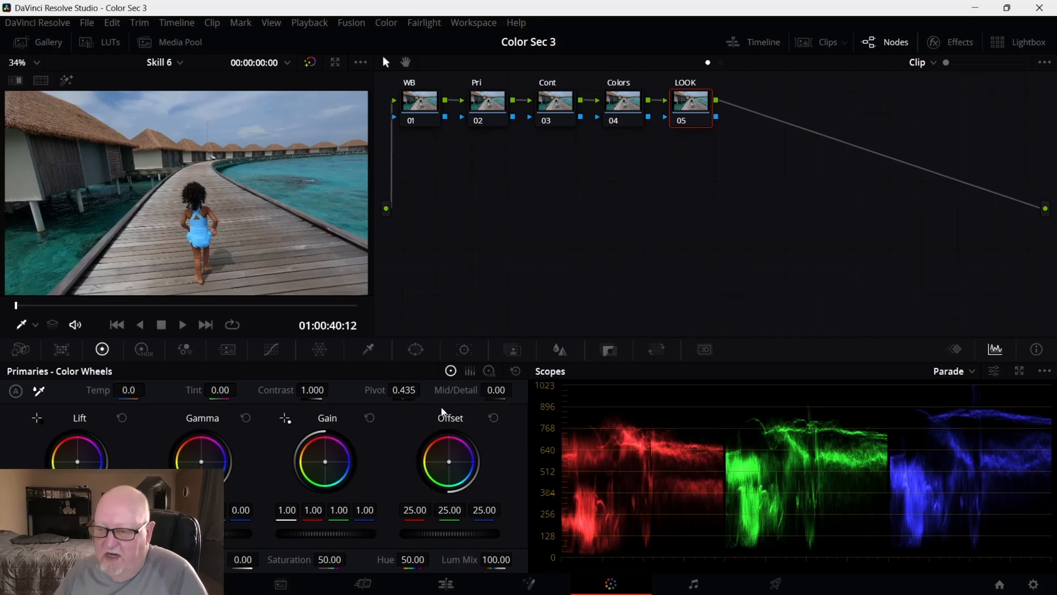
Open the custom curves for the LOOK node and try out the end points of the blue and luminance curves.
click(271, 350)
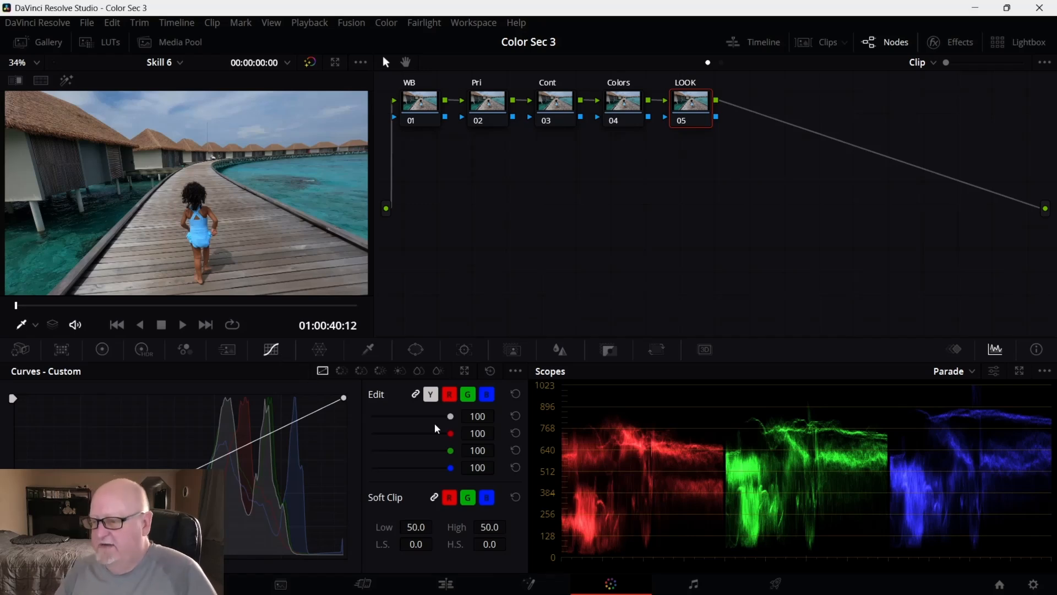
click(488, 394)
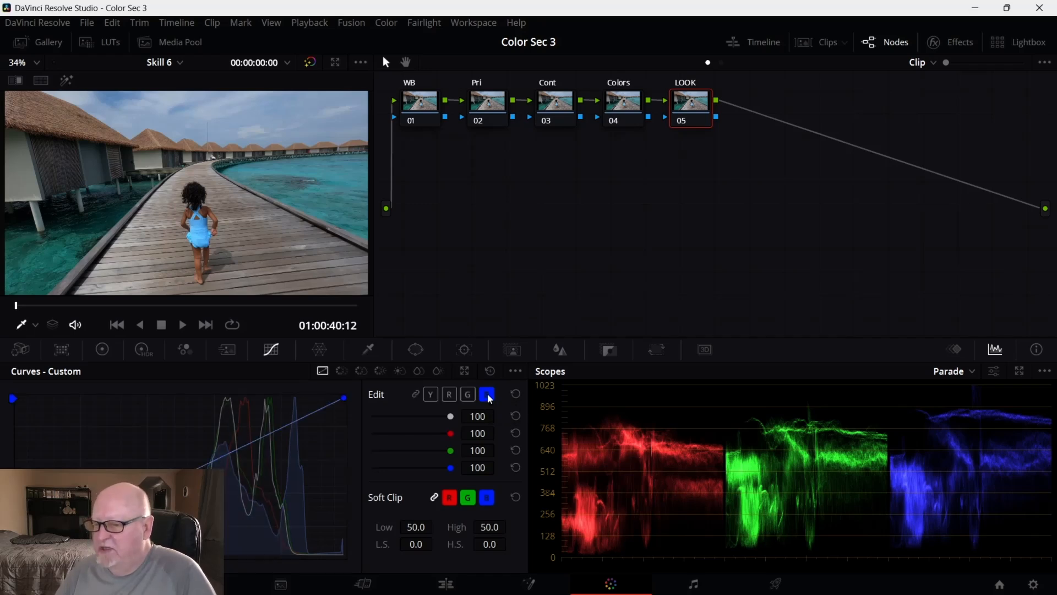
click(343, 397)
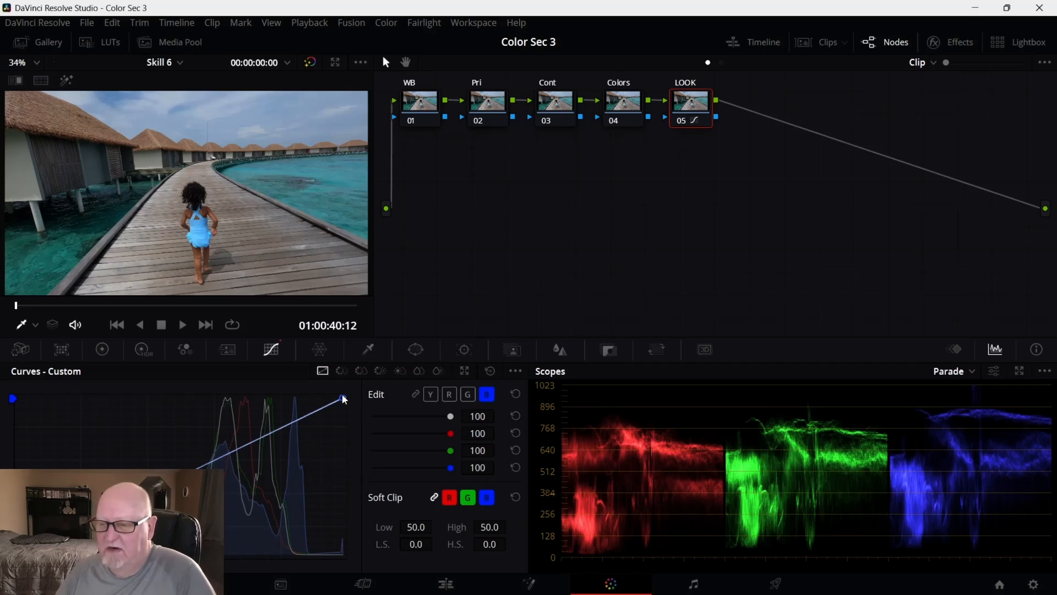
click(432, 395)
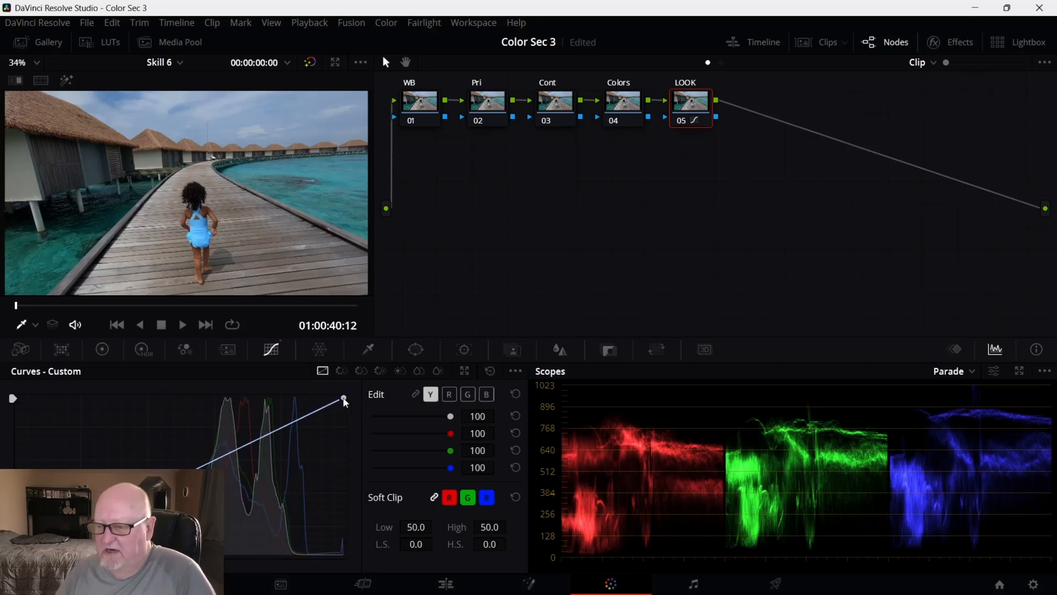
mouse_move(347, 398)
mouse_down()
mouse_move(158, 396)
mouse_move(347, 391)
mouse_move(351, 487)
mouse_move(356, 400)
mouse_up()
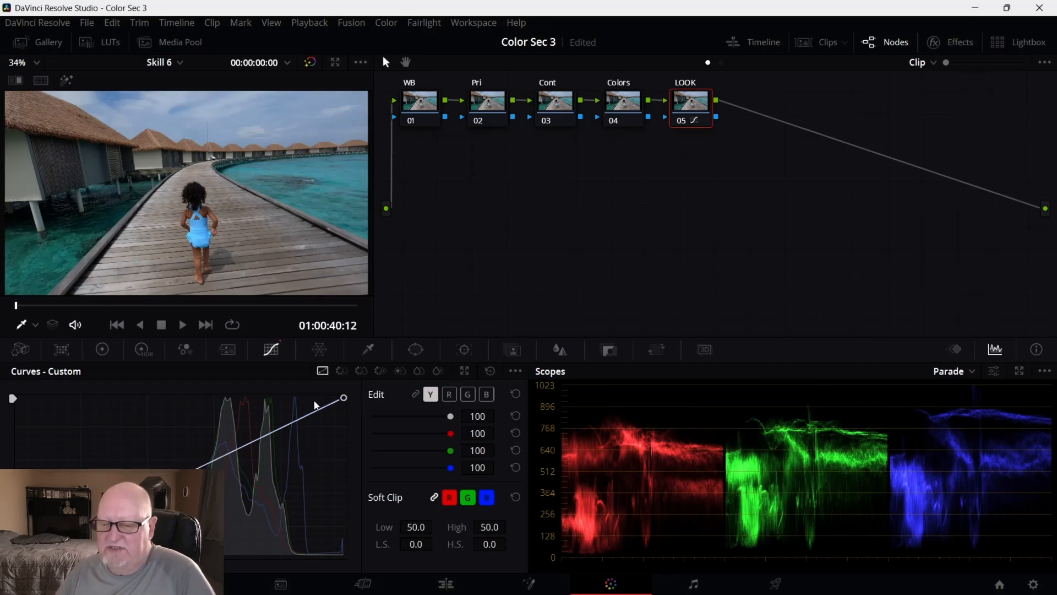
drag(15, 555, 156, 487)
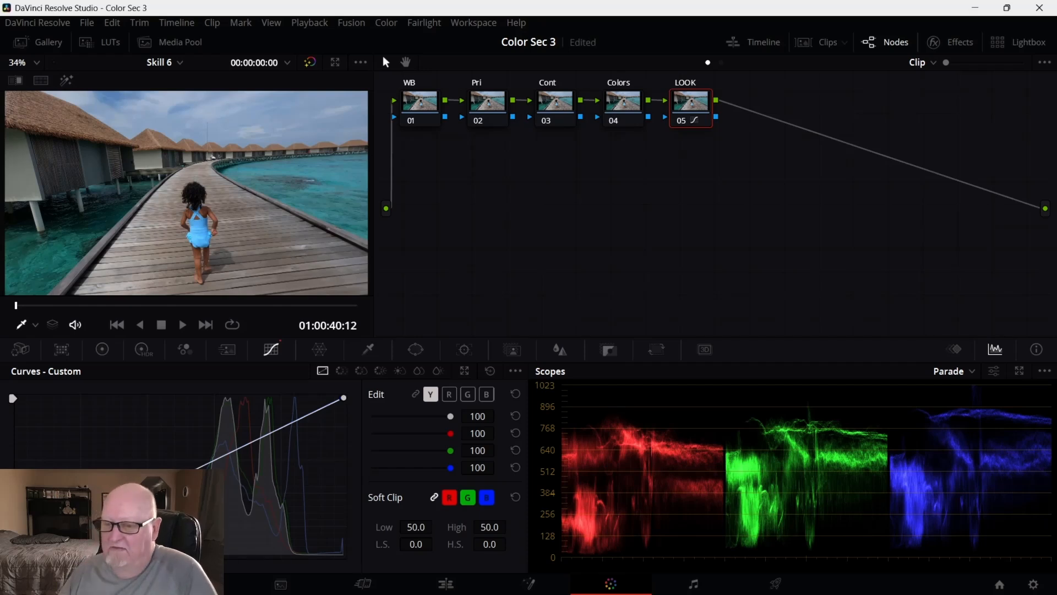
Try lowering the blue curve's white point and pulling the red one inward on the LOOK node, and reset that node's grade.
click(486, 396)
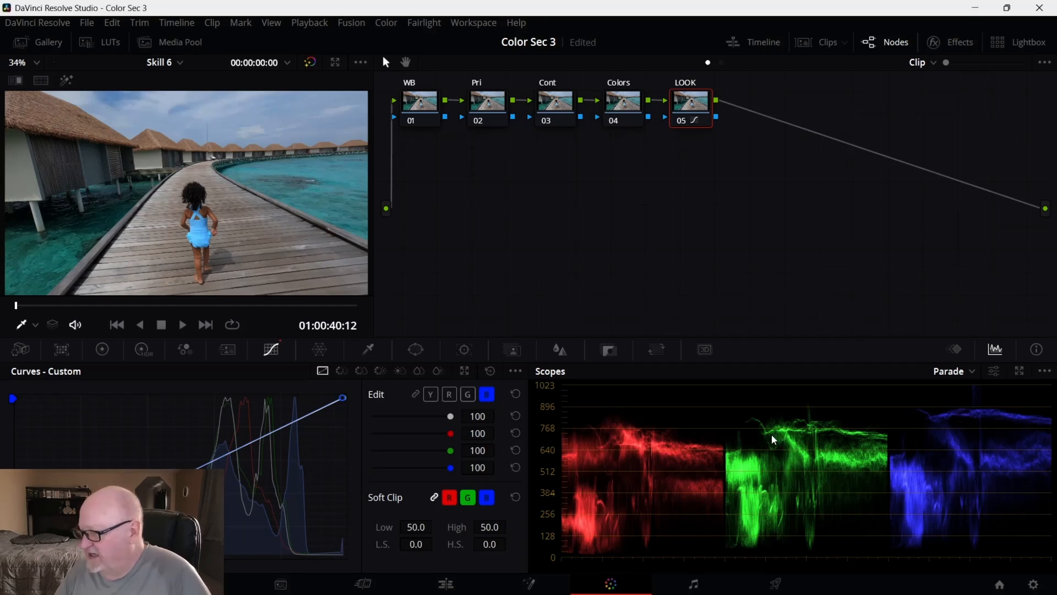
drag(344, 397, 345, 411)
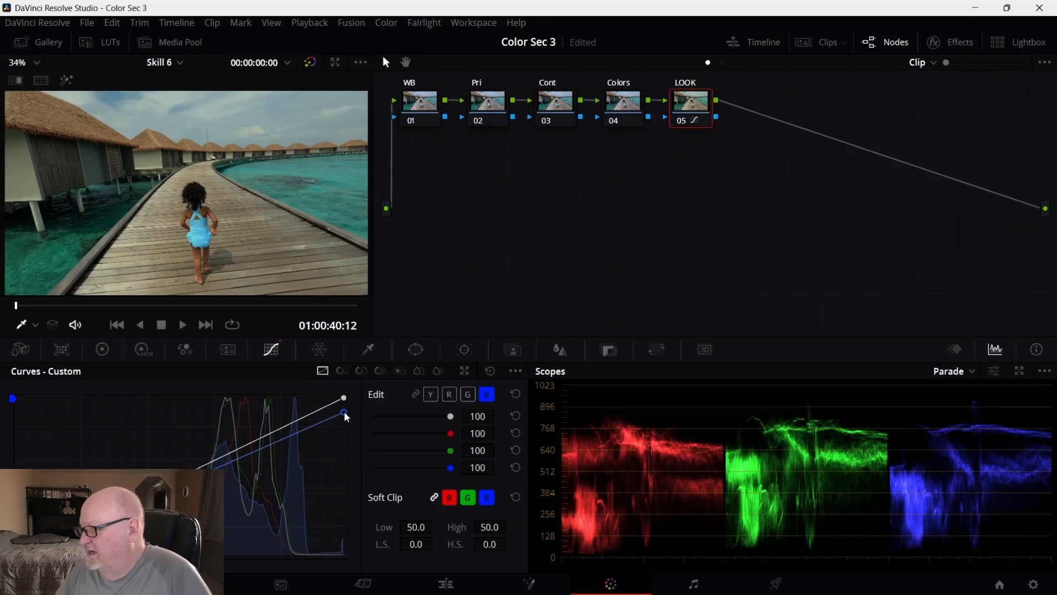
mouse_move(344, 410)
mouse_down()
mouse_move(344, 388)
mouse_move(354, 412)
mouse_up()
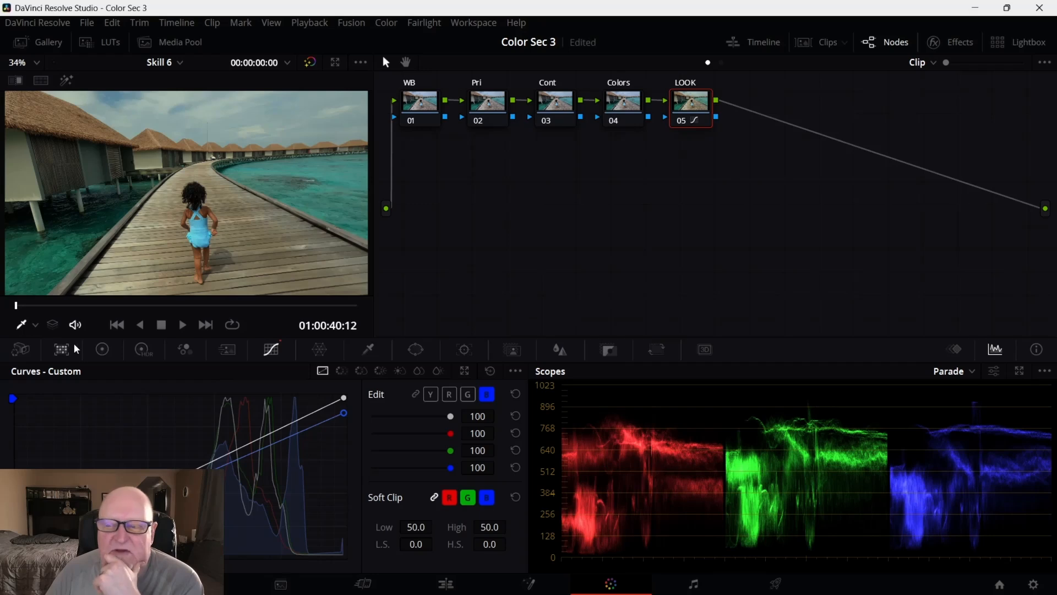
click(16, 329)
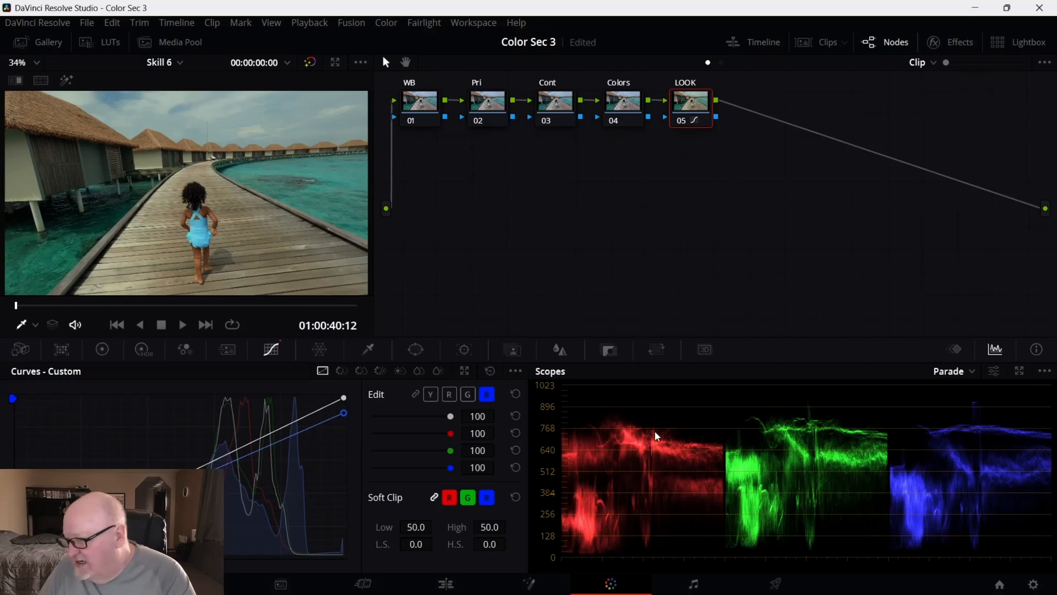
click(449, 395)
drag(343, 398, 328, 394)
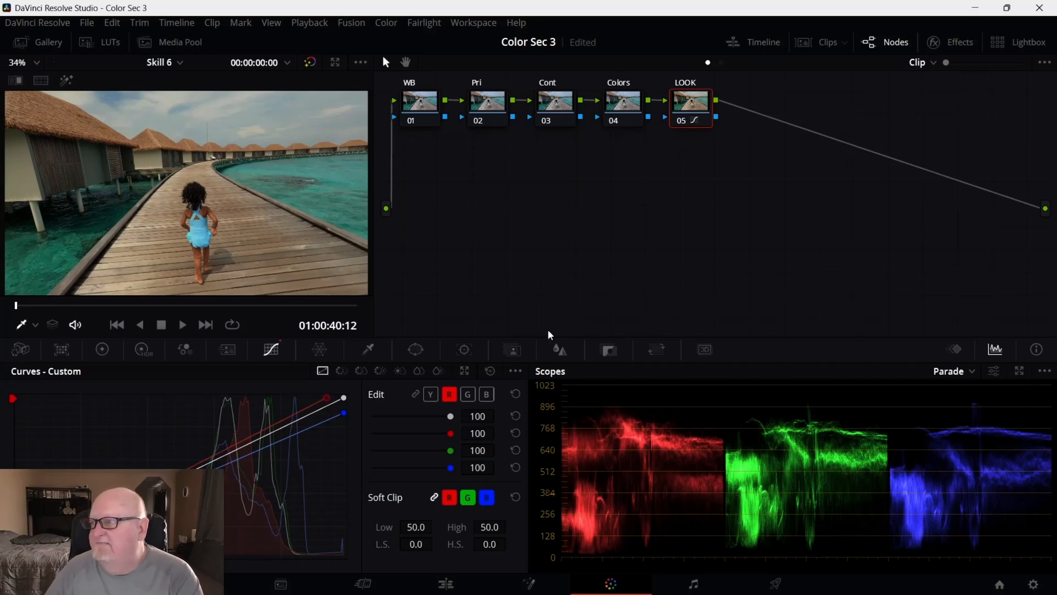
right_click(696, 126)
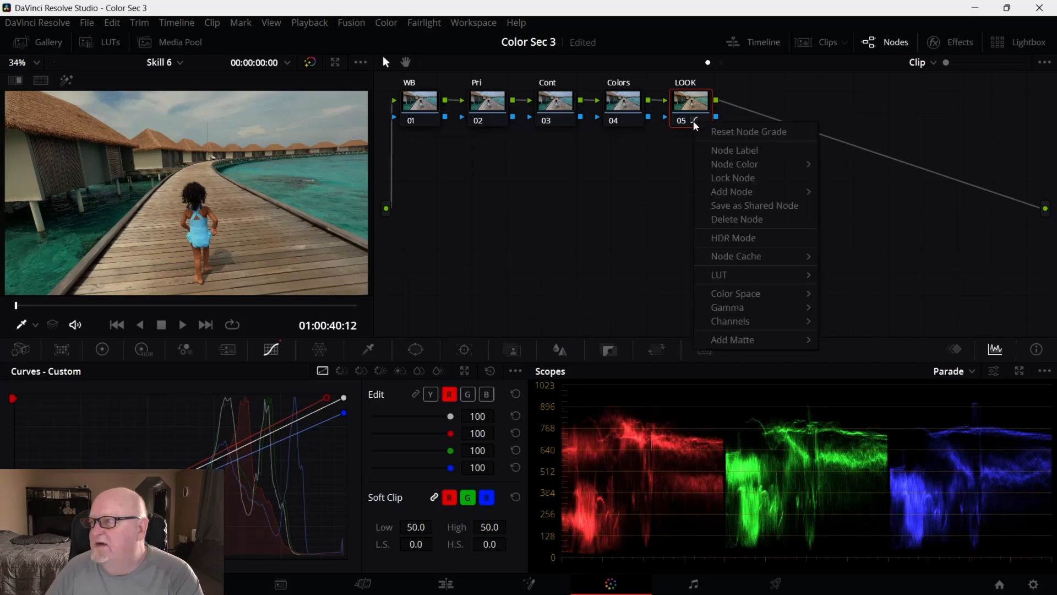
click(724, 133)
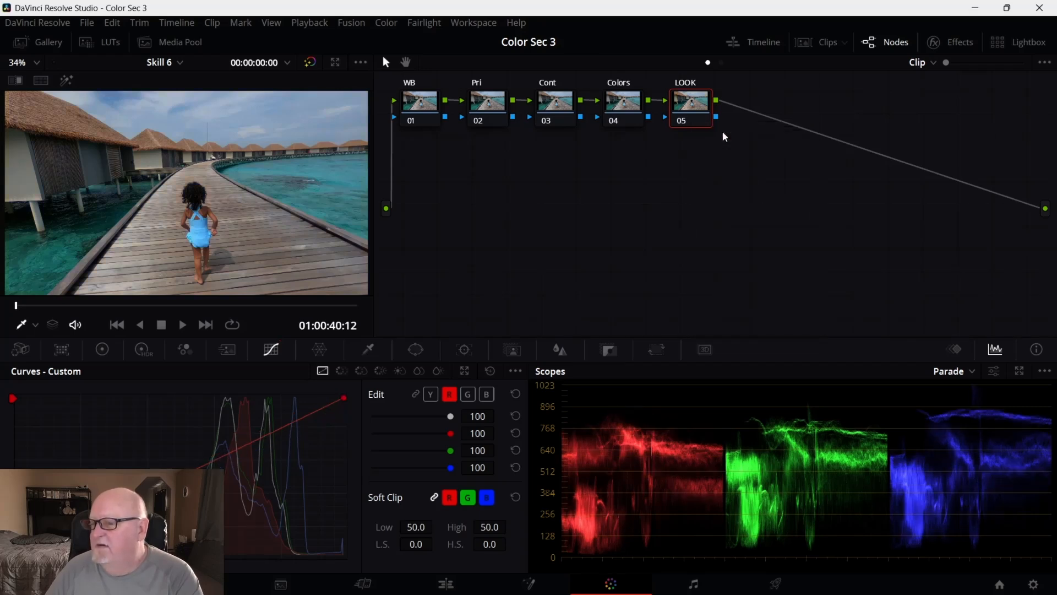
Warm the WB node with custom curves by lowering the blue curve's white point slightly and pulling the red curve's white point inward.
click(419, 105)
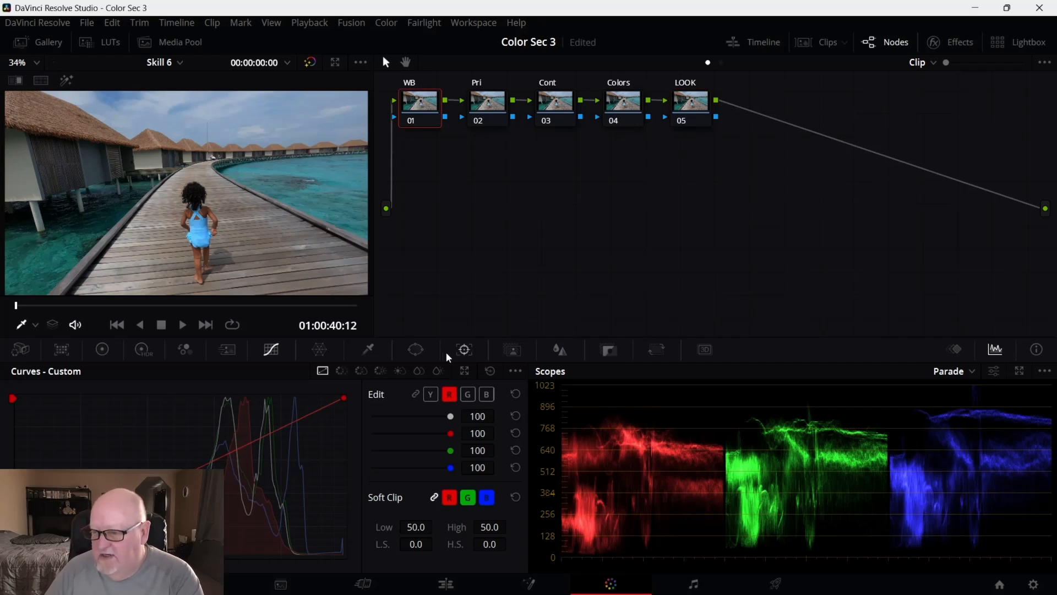
click(488, 395)
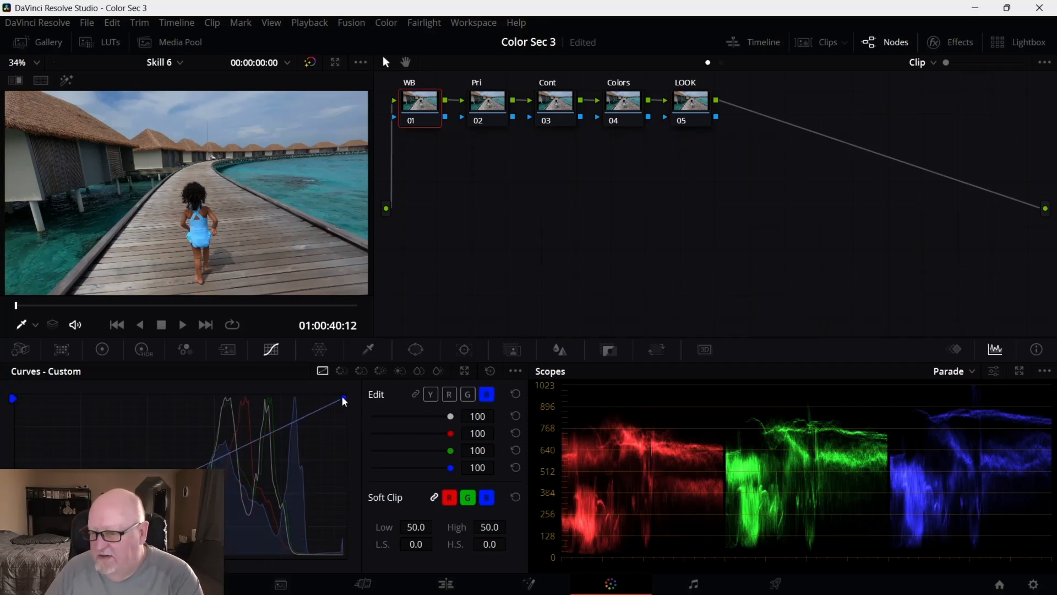
drag(343, 399, 345, 415)
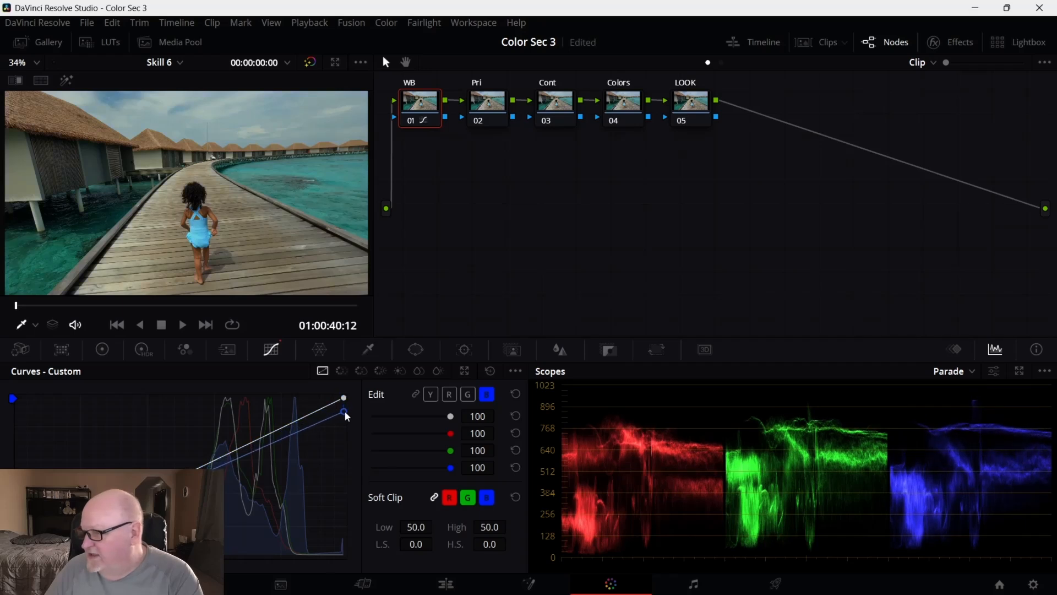
click(448, 394)
drag(344, 397, 318, 394)
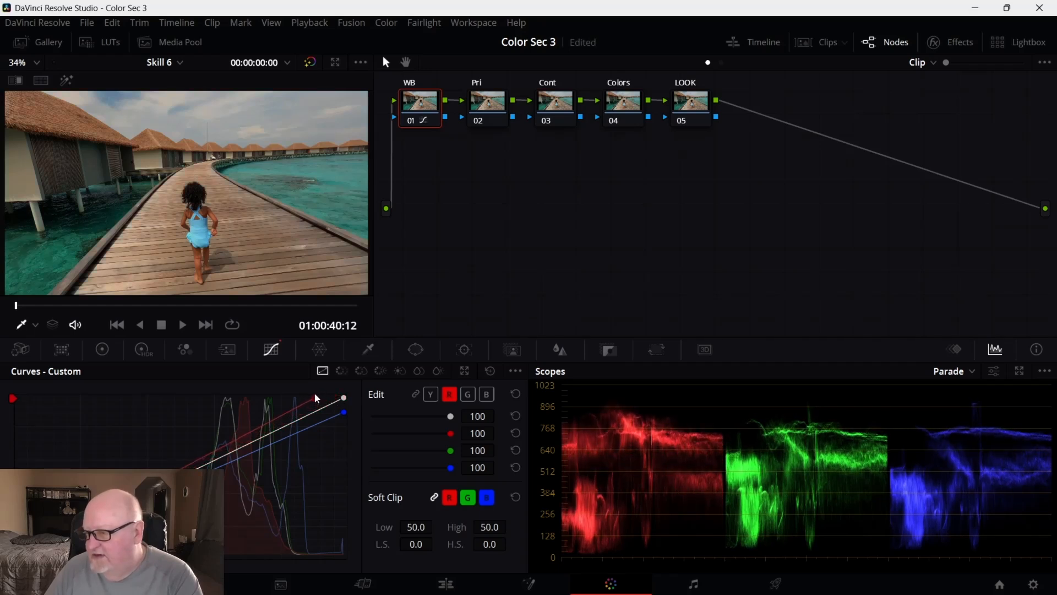
drag(315, 395, 319, 394)
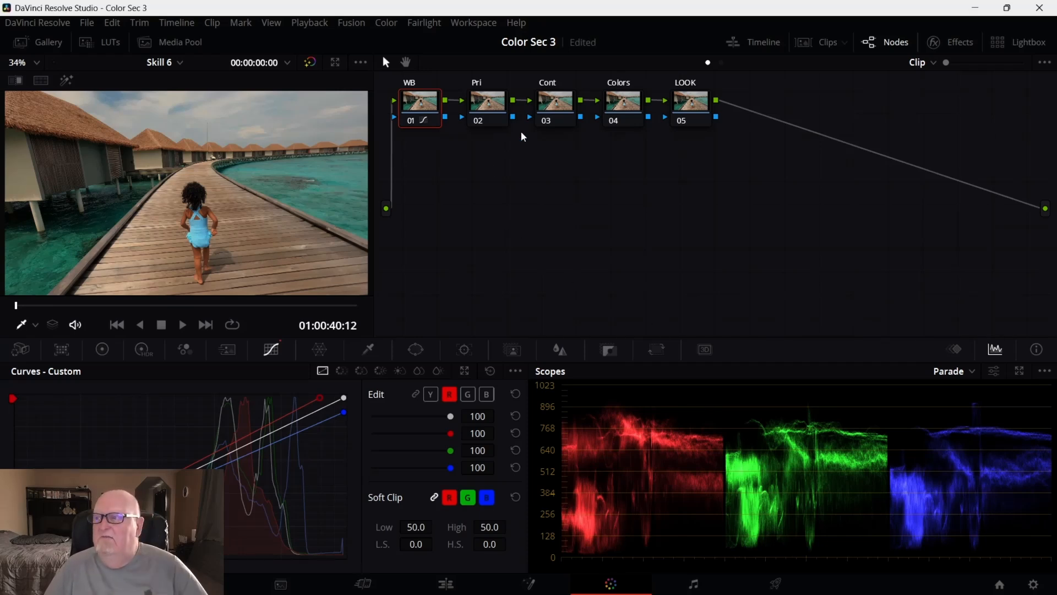
Select the Pri node, look at its primaries log wheels, and return to the standard primaries color wheels.
click(489, 103)
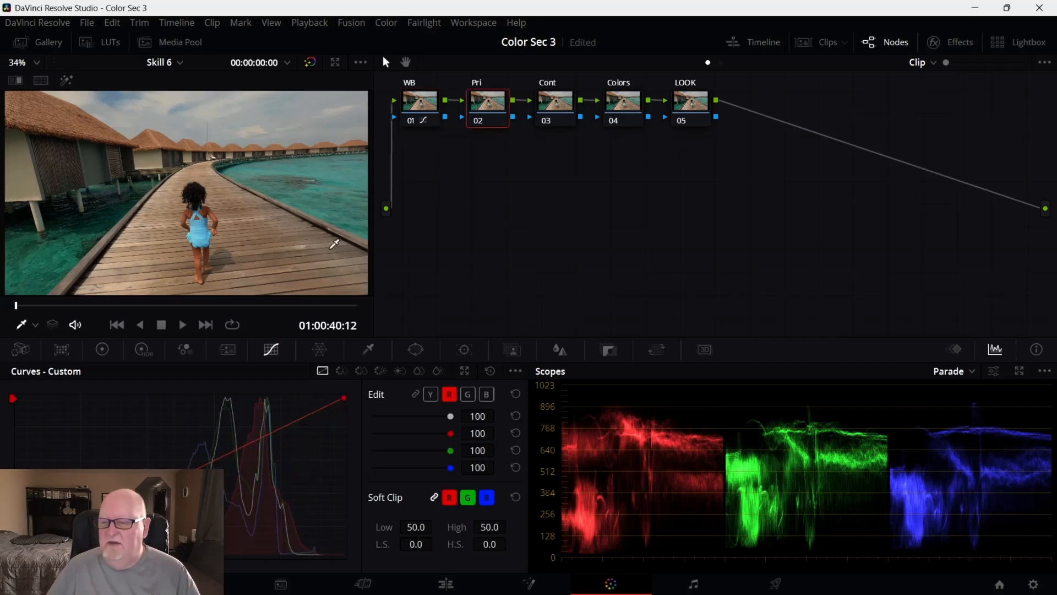
click(100, 351)
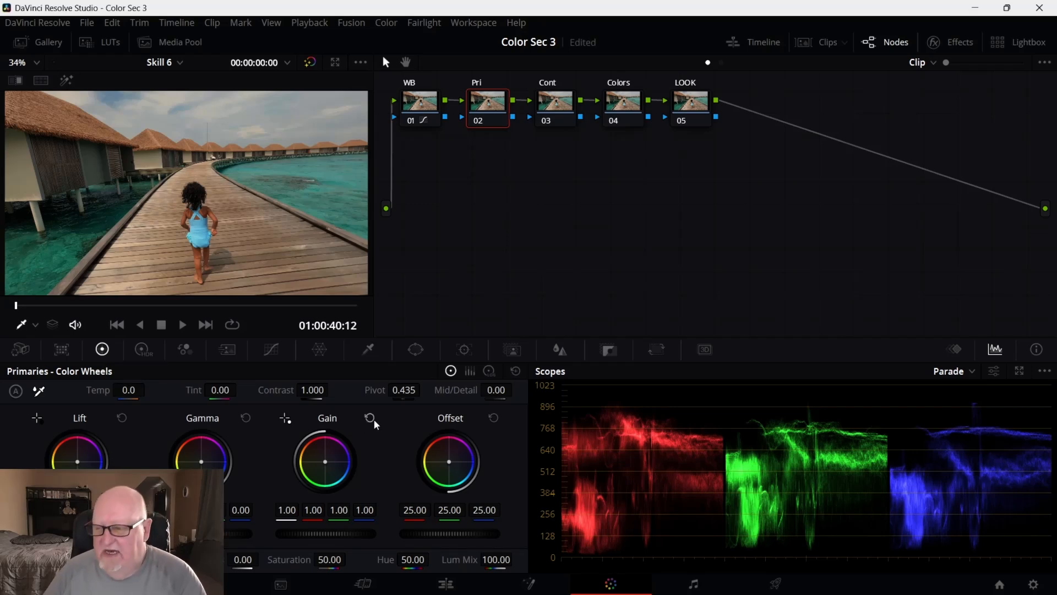
click(489, 371)
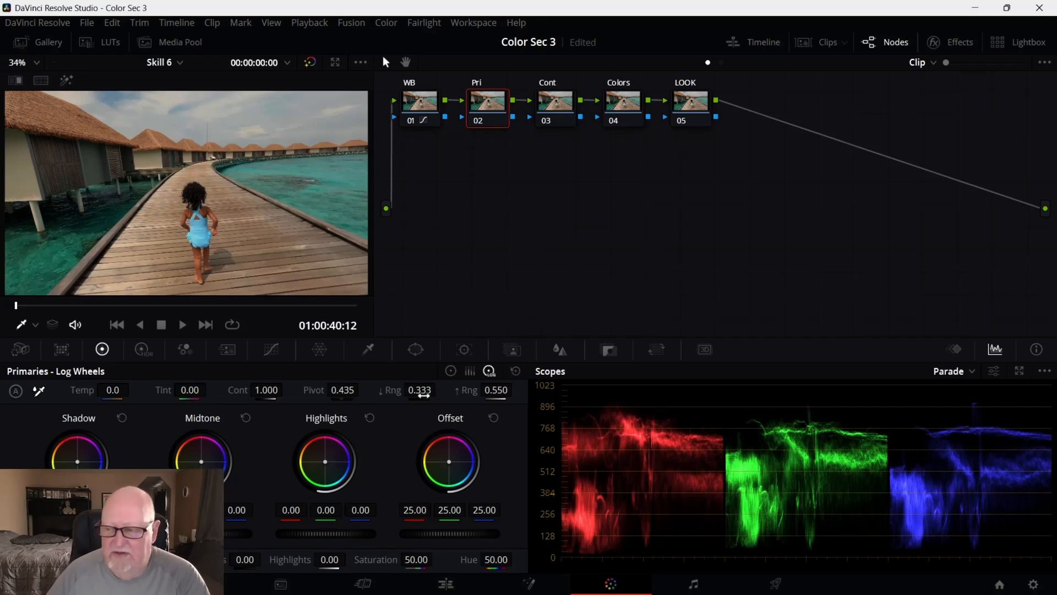
click(451, 371)
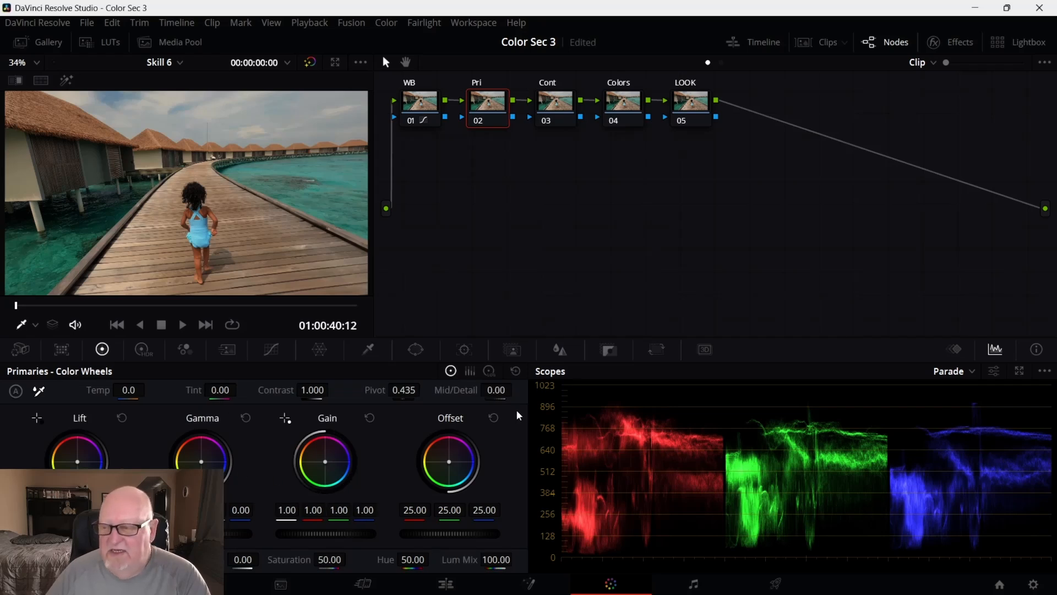
Look at the log wheels, return to the standard color wheels, and raise the Pri node's overall gain to 1.09.
click(489, 371)
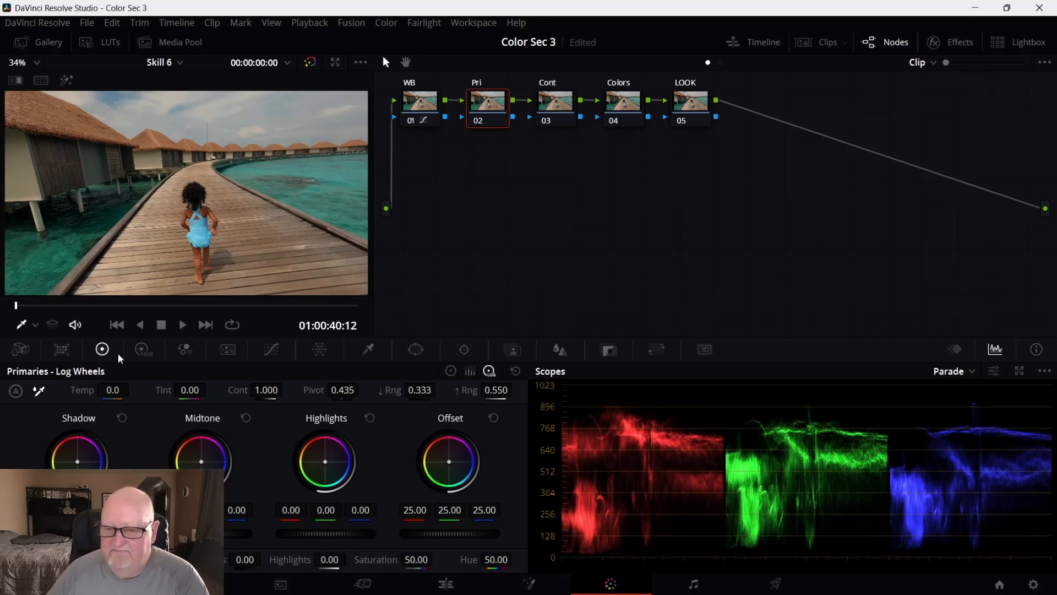
click(451, 372)
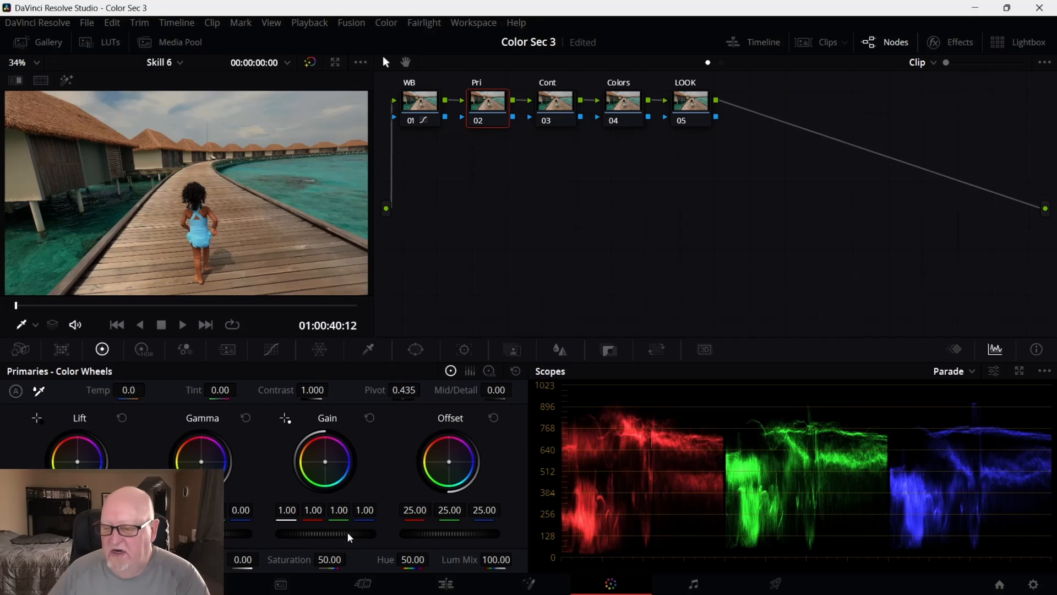
drag(342, 531, 377, 530)
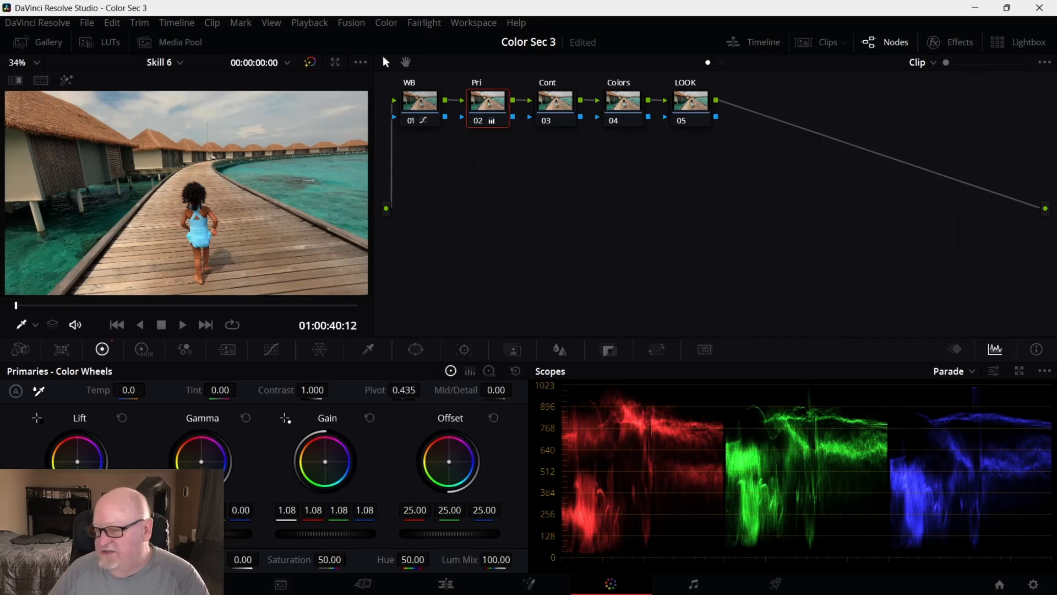
drag(376, 531, 379, 530)
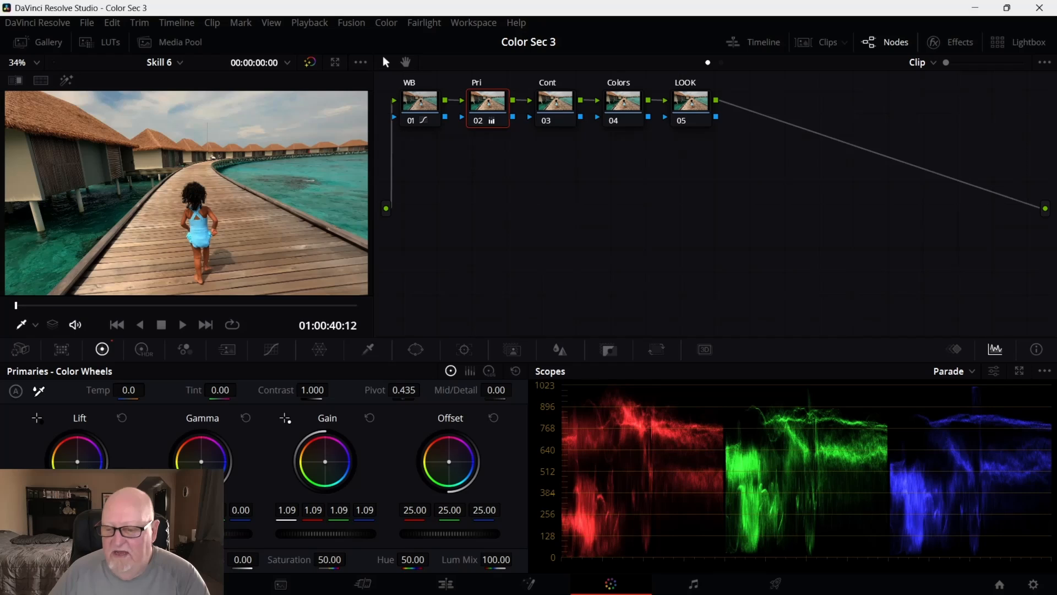
Lower the Pri node's overall gamma to -0.03 and check the graded image in full screen.
drag(202, 533, 197, 534)
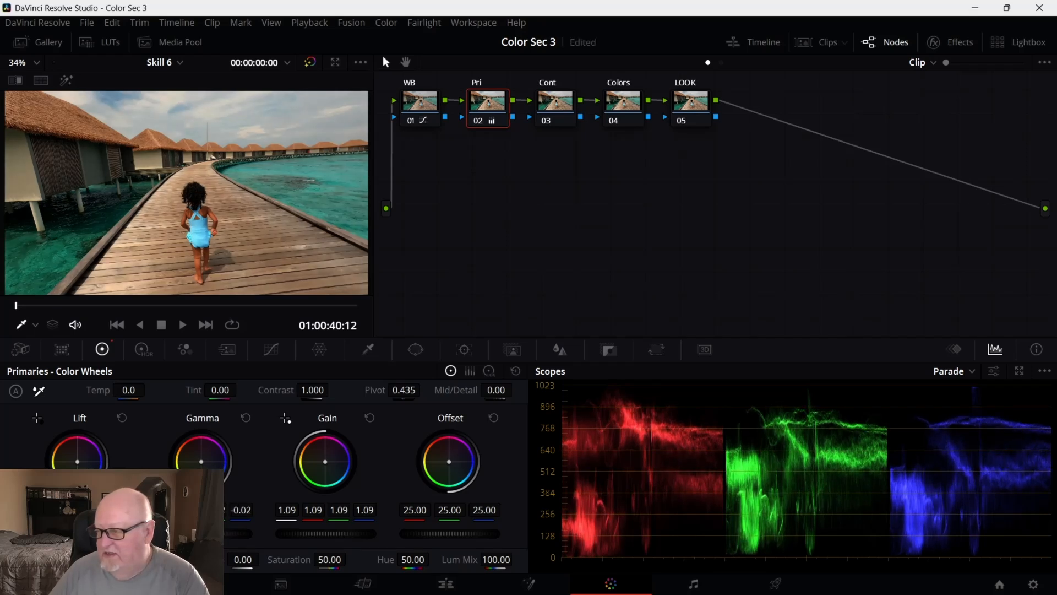
drag(197, 534, 194, 533)
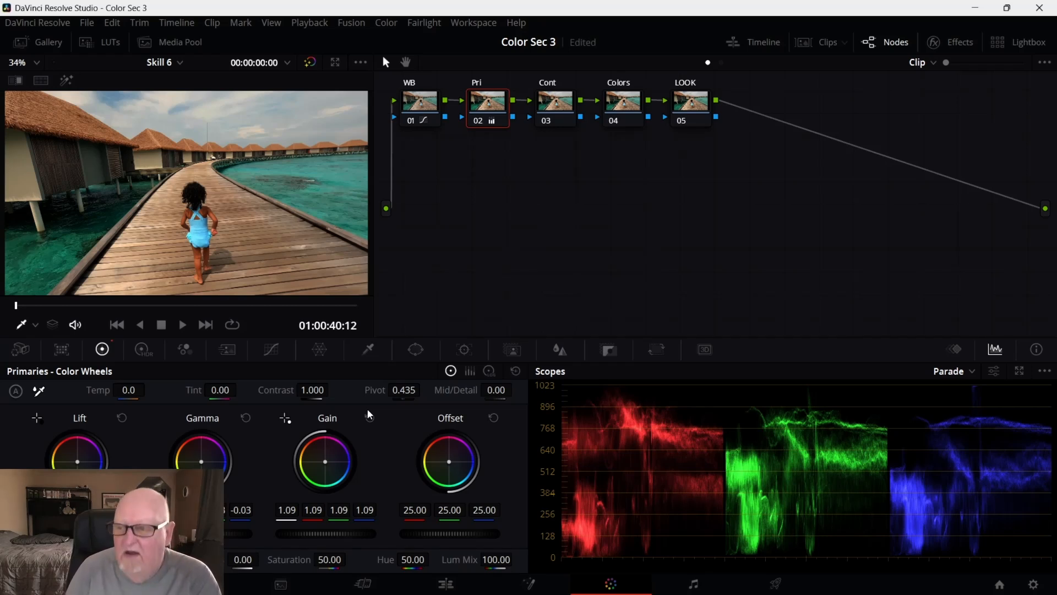
key(ctrl+f)
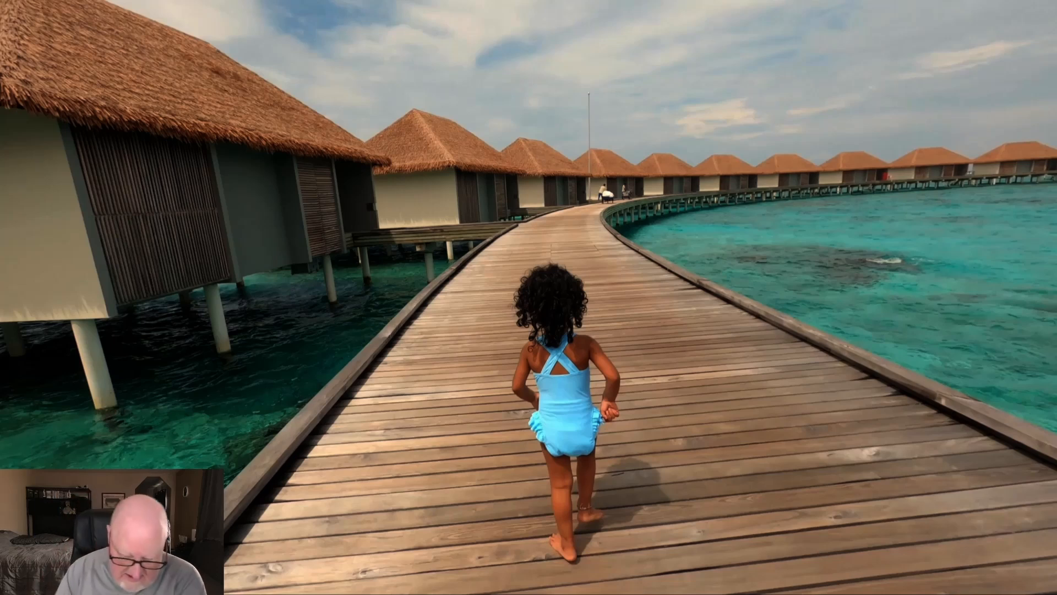
key(Escape)
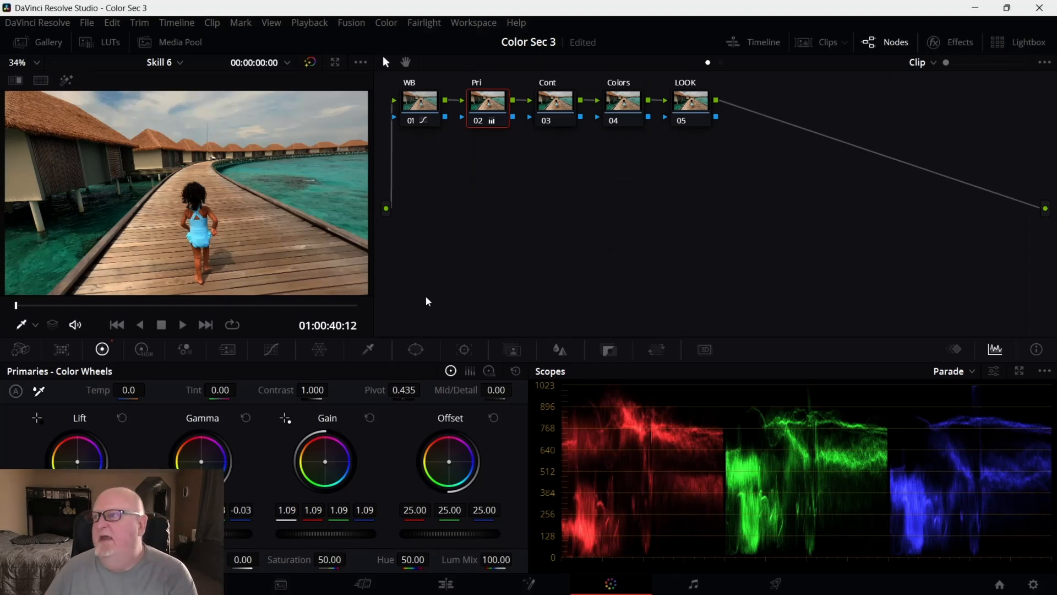
Try small contrast increases of about 1.01 to 1.05 on the Cont node and reset its contrast.
click(570, 122)
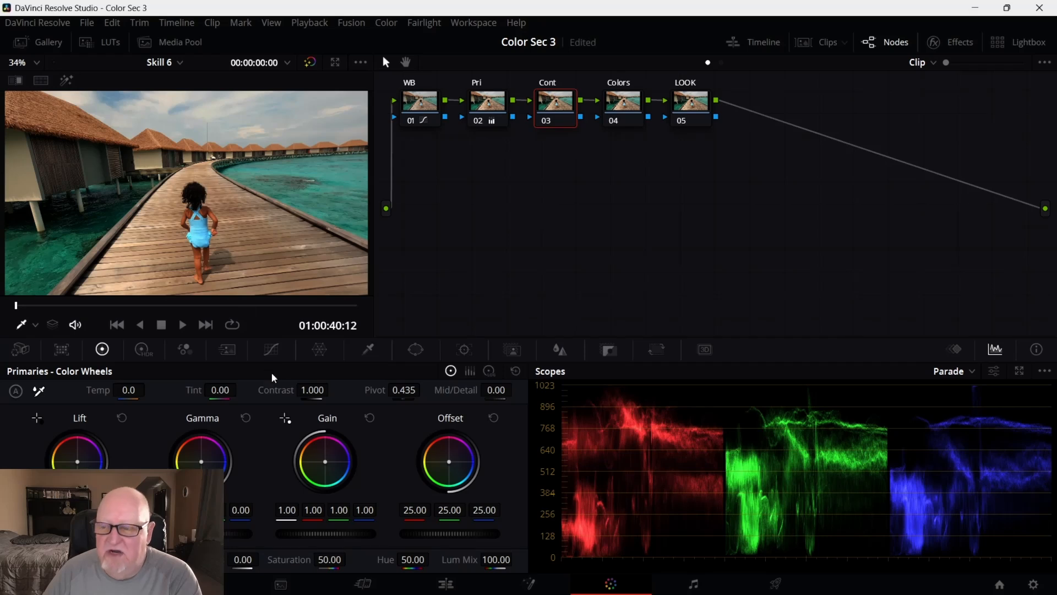
drag(313, 389, 332, 389)
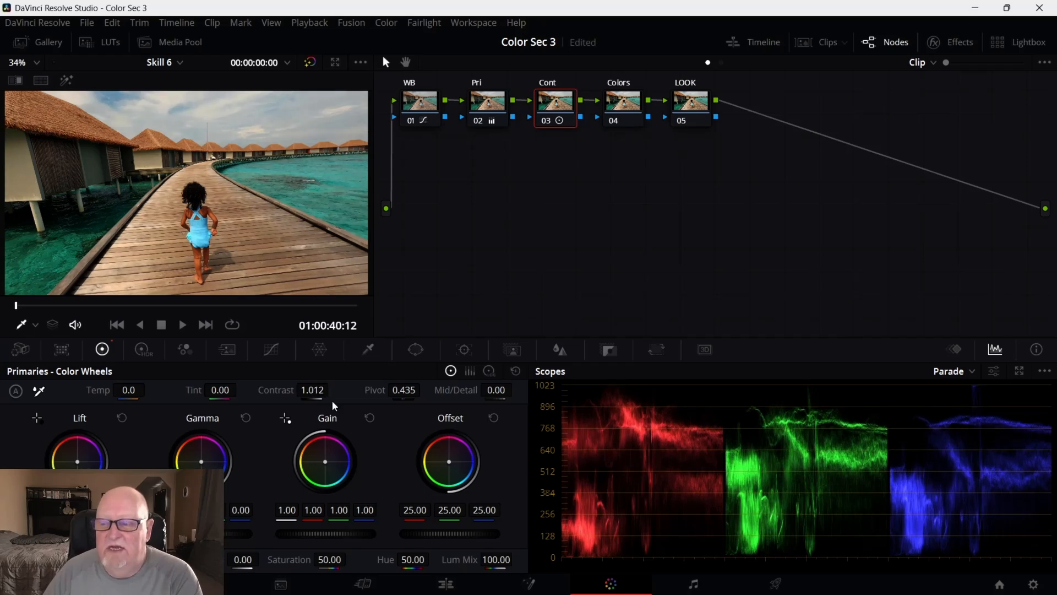
double_click(288, 390)
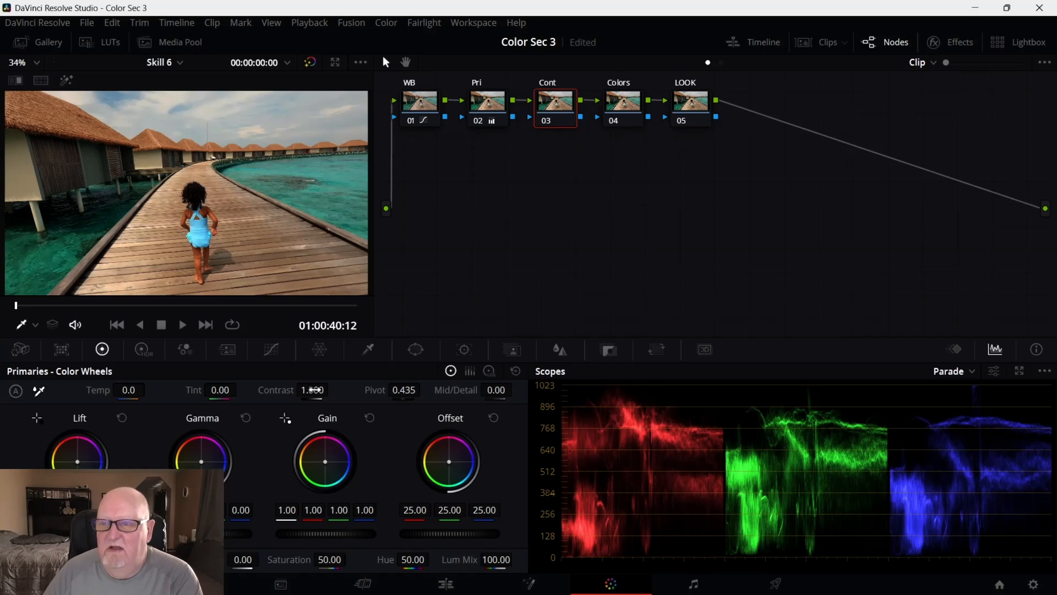
drag(313, 389, 332, 389)
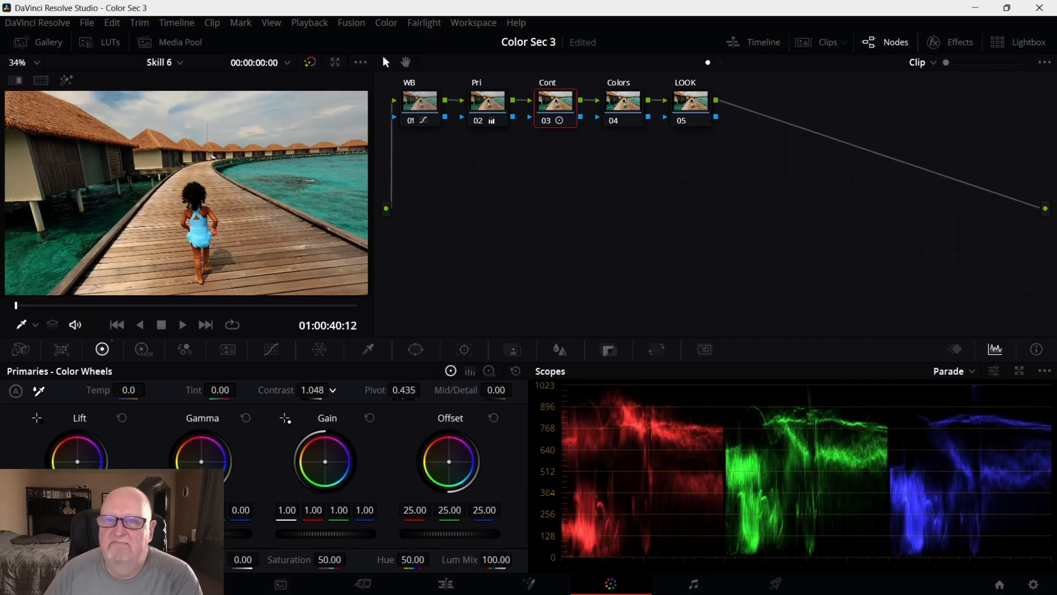
drag(333, 390, 333, 389)
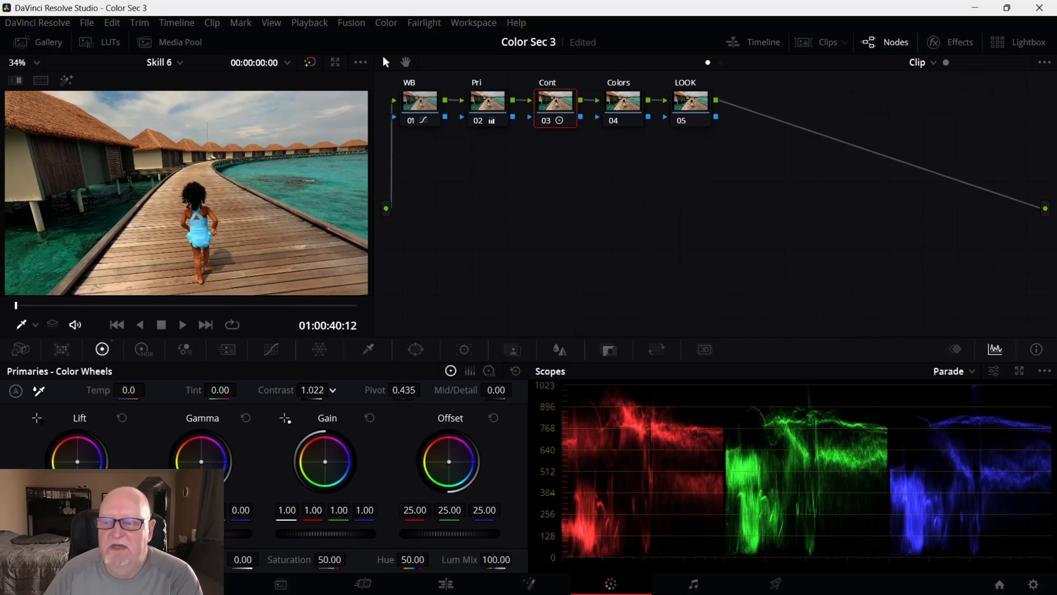
double_click(281, 389)
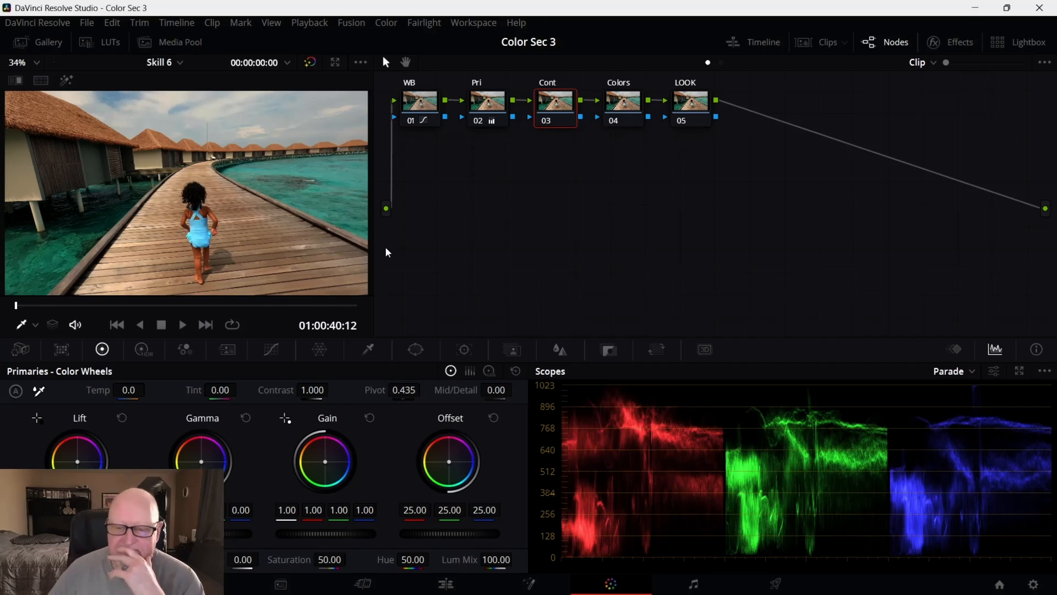
Try high and low saturation on the Colors node, reset it, and raise that node's Color Boost instead.
click(625, 107)
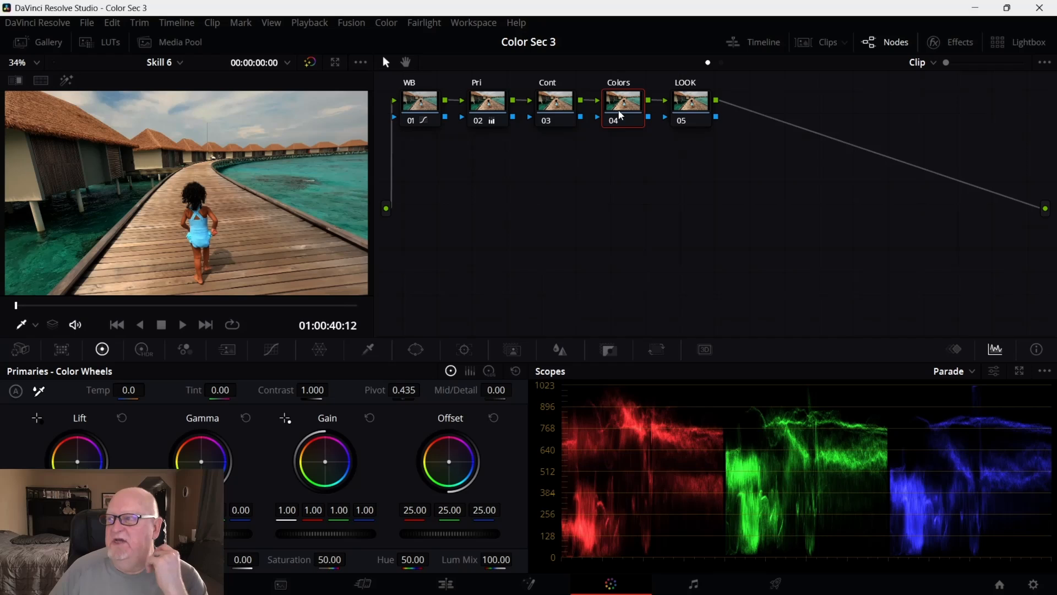
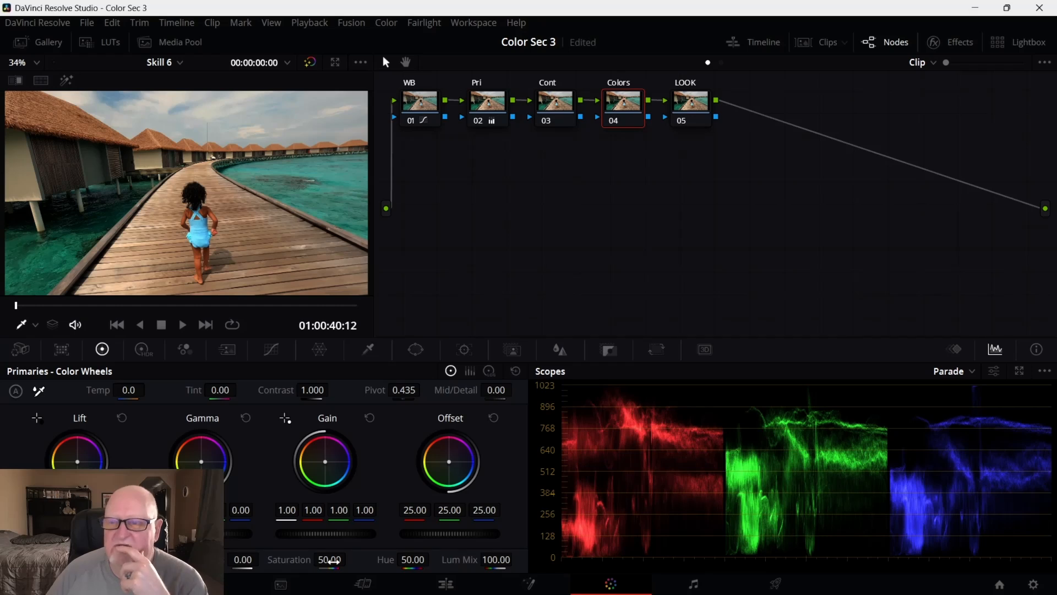
drag(330, 561, 347, 559)
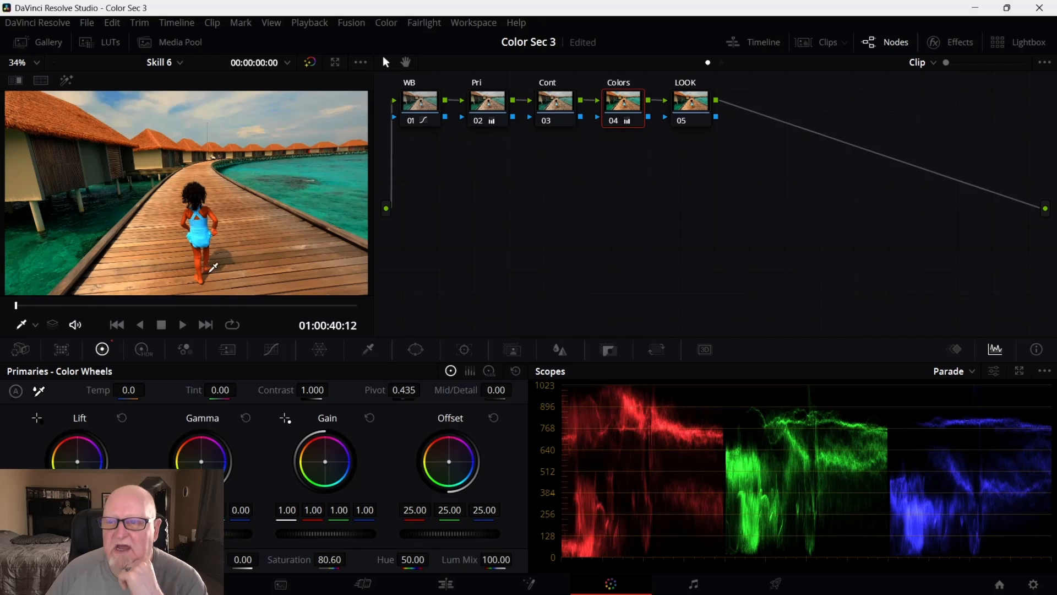
drag(331, 559, 314, 560)
drag(330, 560, 298, 560)
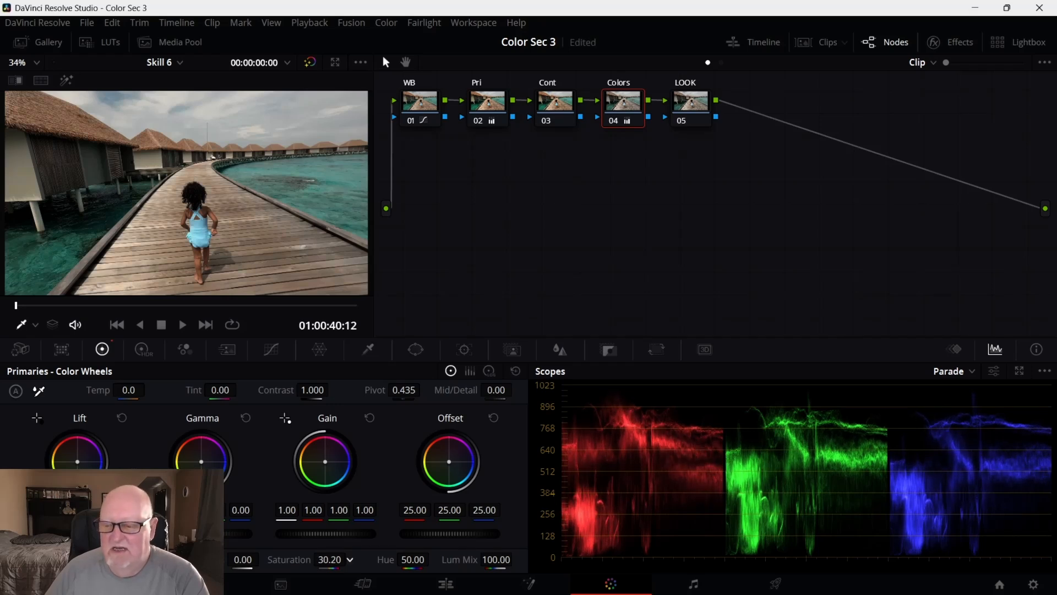
double_click(300, 559)
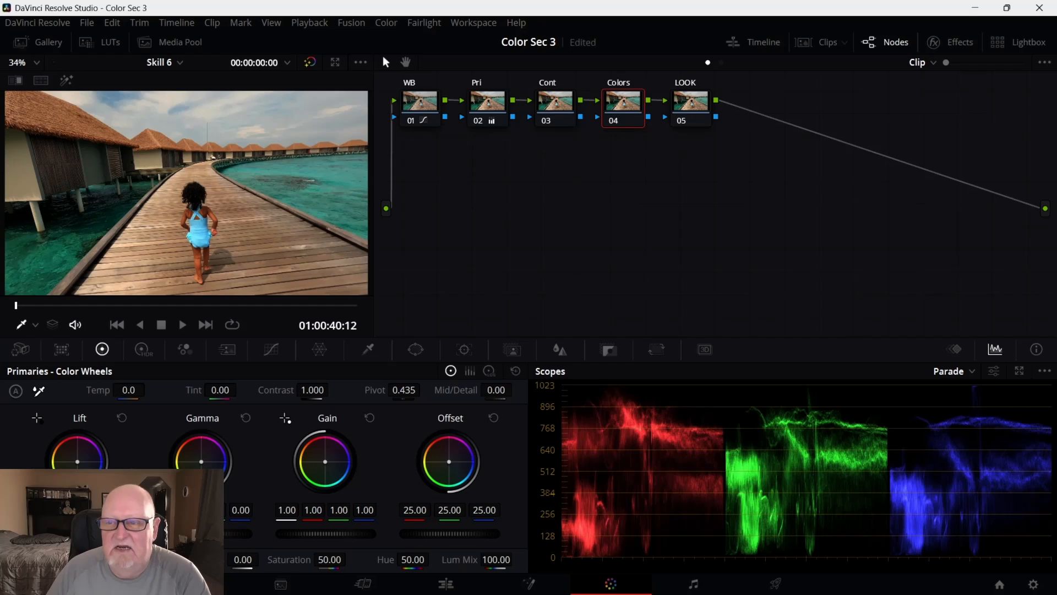
mouse_move(73, 559)
mouse_down()
mouse_move(107, 559)
mouse_move(82, 560)
mouse_move(94, 560)
mouse_up()
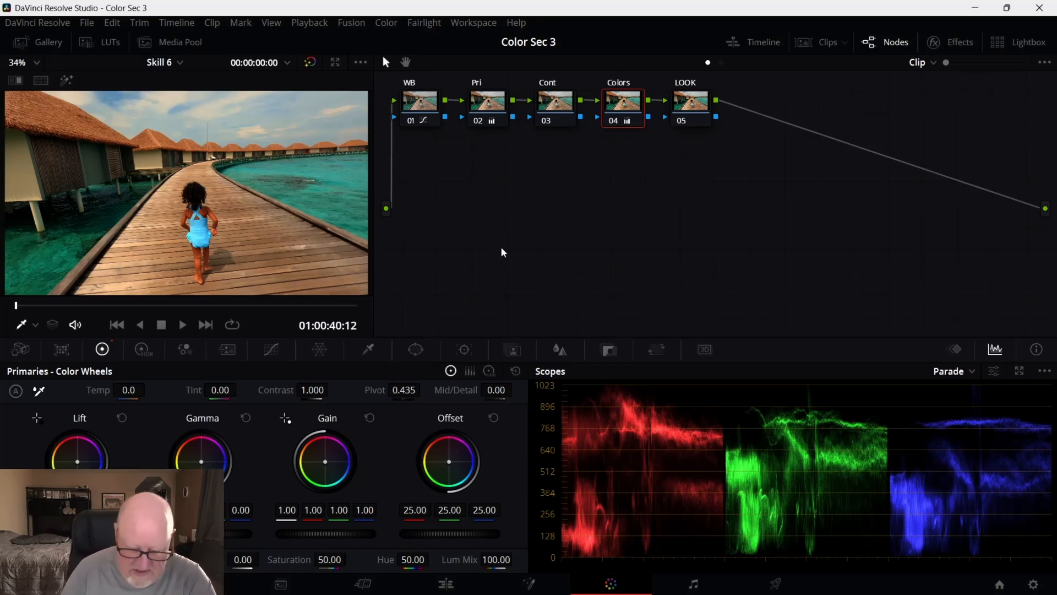
key(ctrl+f)
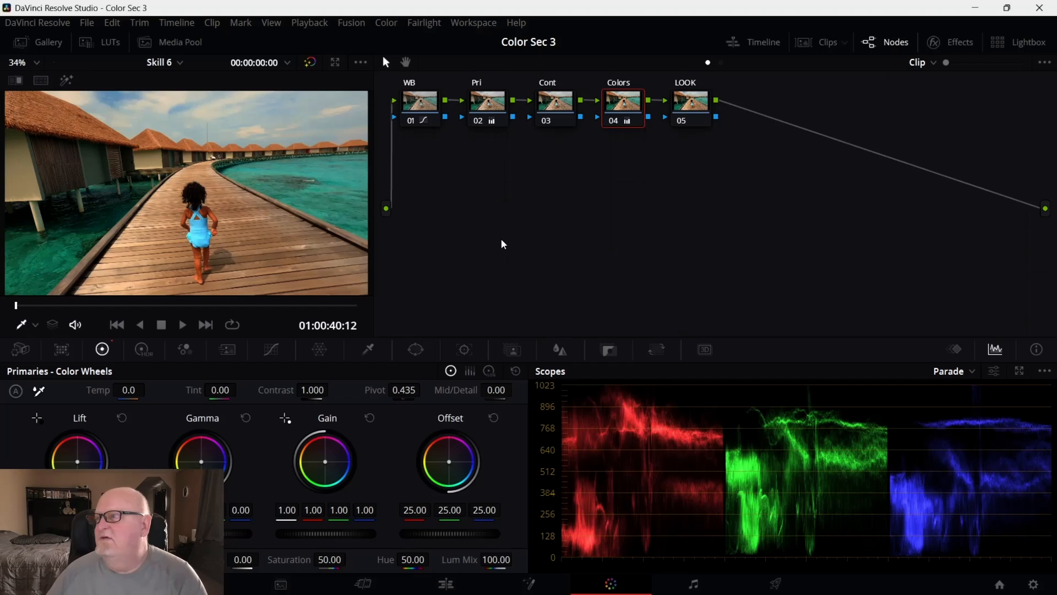
Move the LOOK node below the row, under the WB and Pri nodes, and save the project.
drag(695, 123, 457, 199)
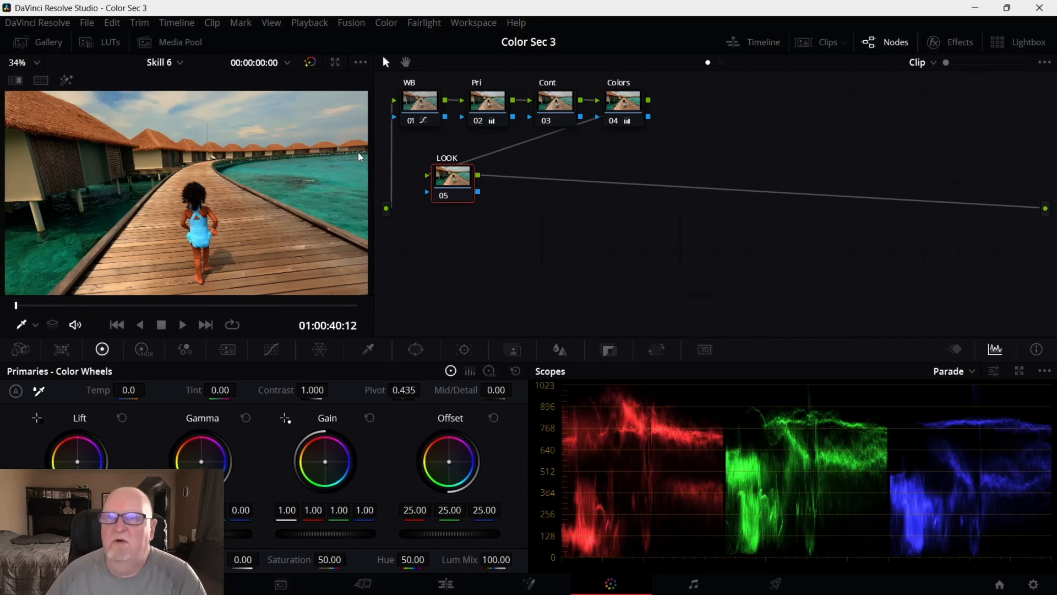
click(88, 24)
click(107, 117)
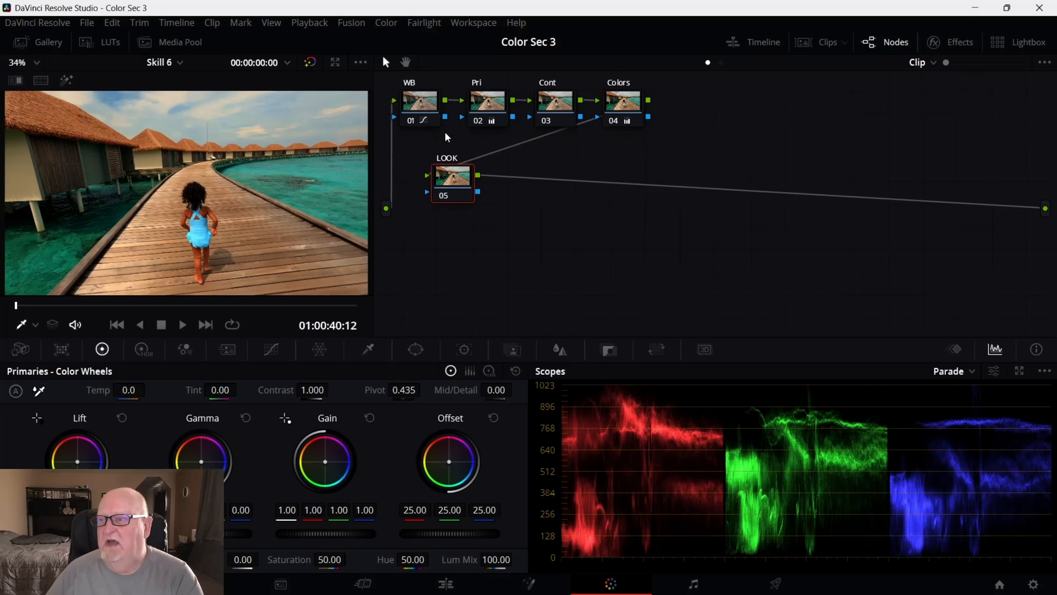
Add a layer node beneath LOOK and another node beneath that one, all feeding the same layer mixer.
right_click(454, 203)
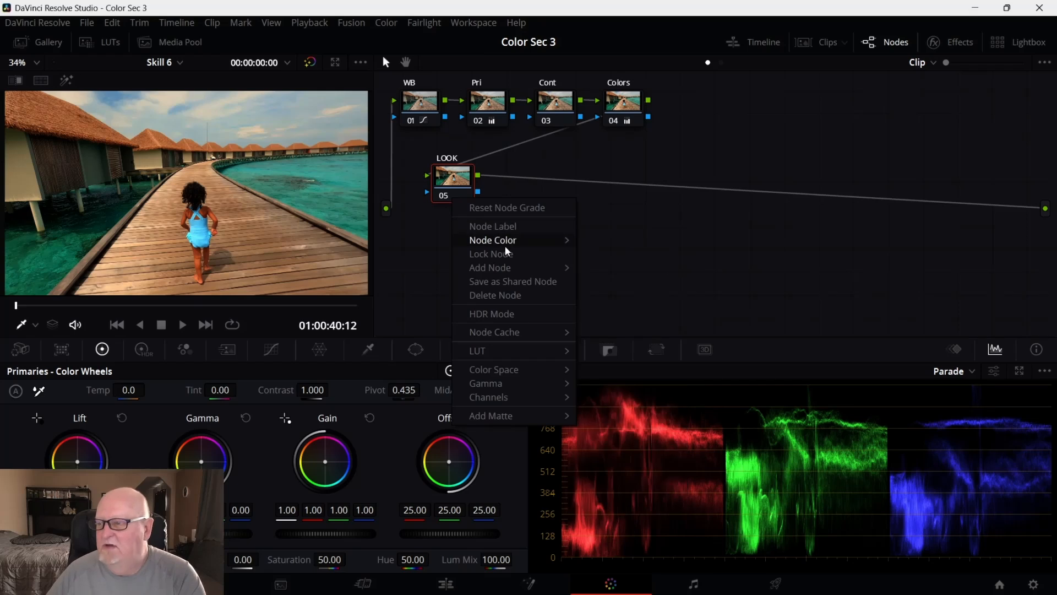
mouse_move(517, 268)
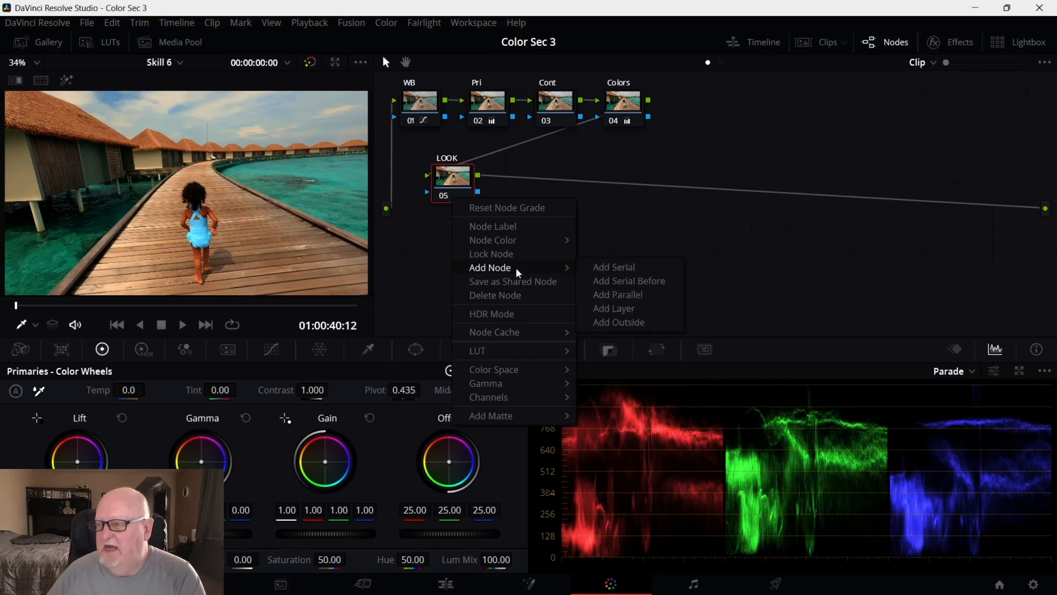
click(625, 304)
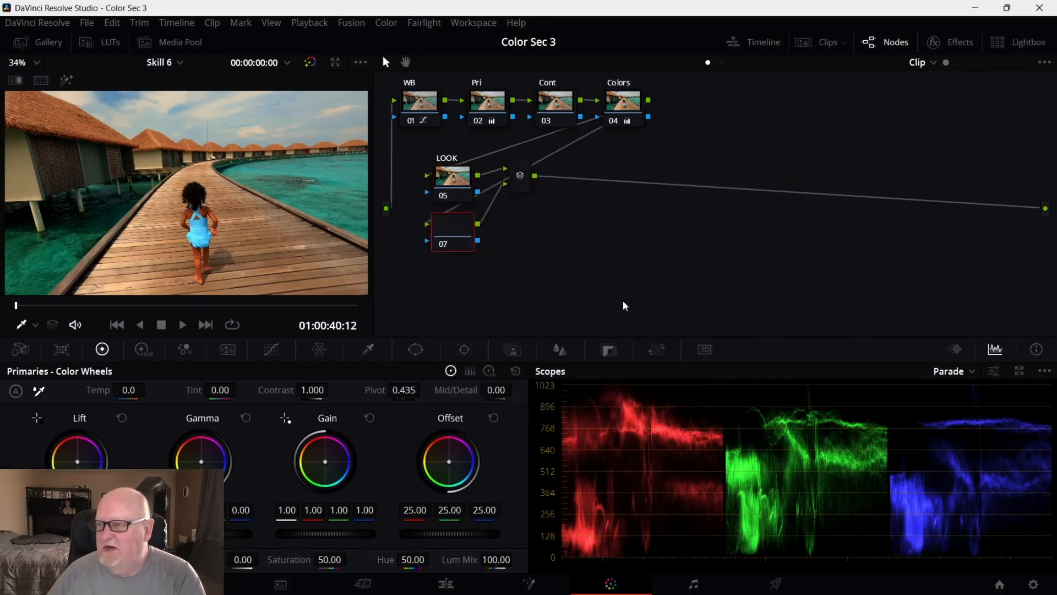
right_click(452, 253)
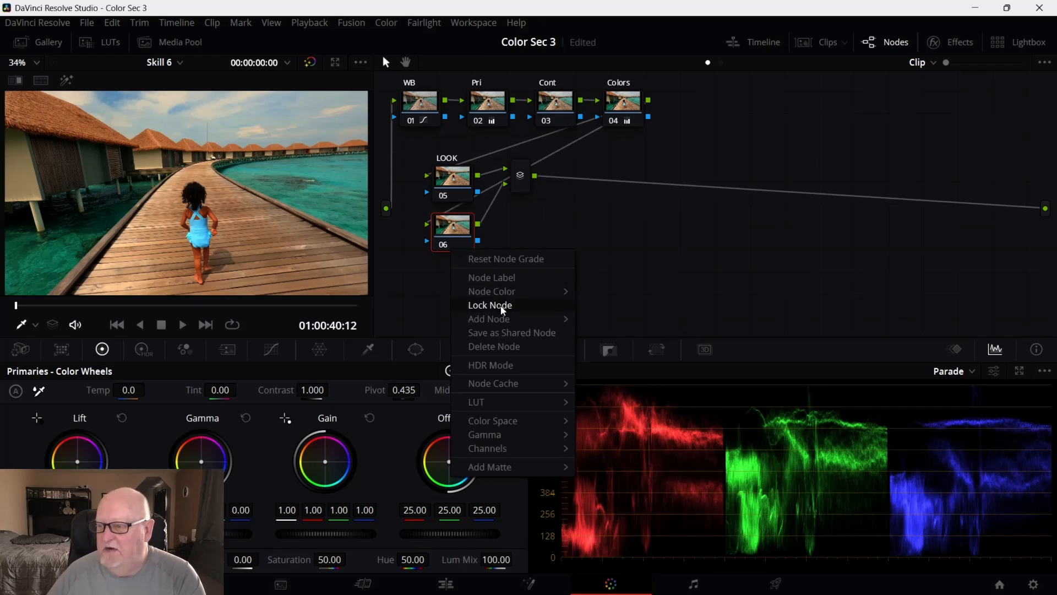
mouse_move(509, 326)
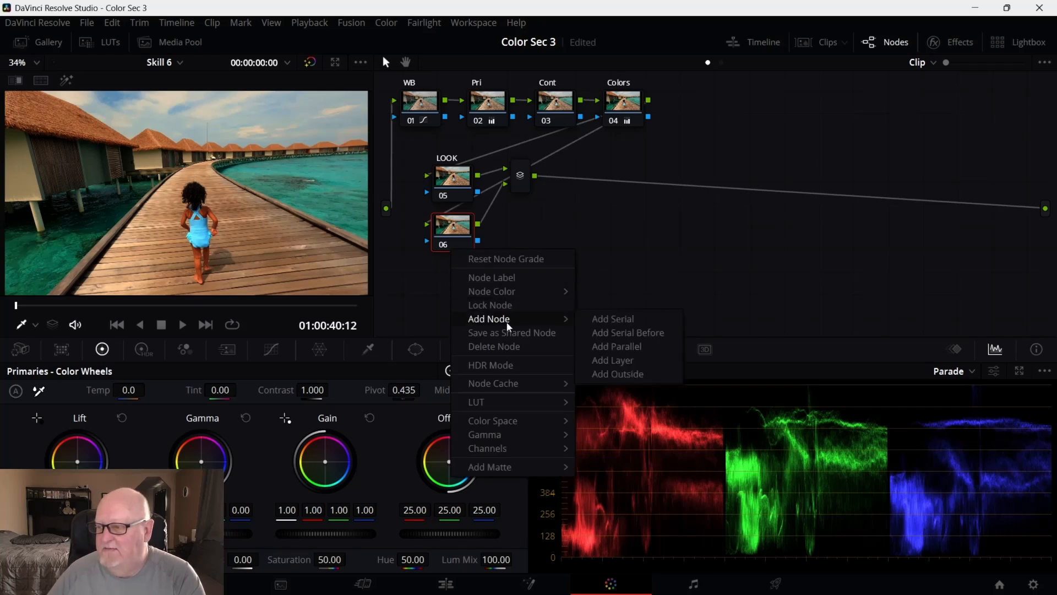
click(620, 348)
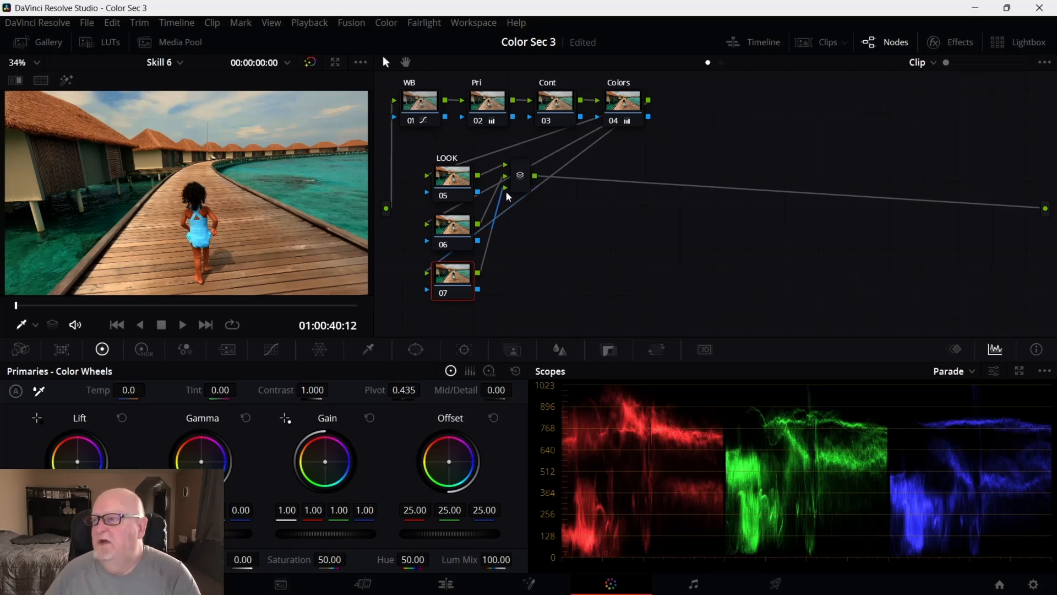
Rearrange the node graph so LOOK and nodes 06 and 07 sit between the Colors node and the layer mixer.
drag(467, 182, 724, 146)
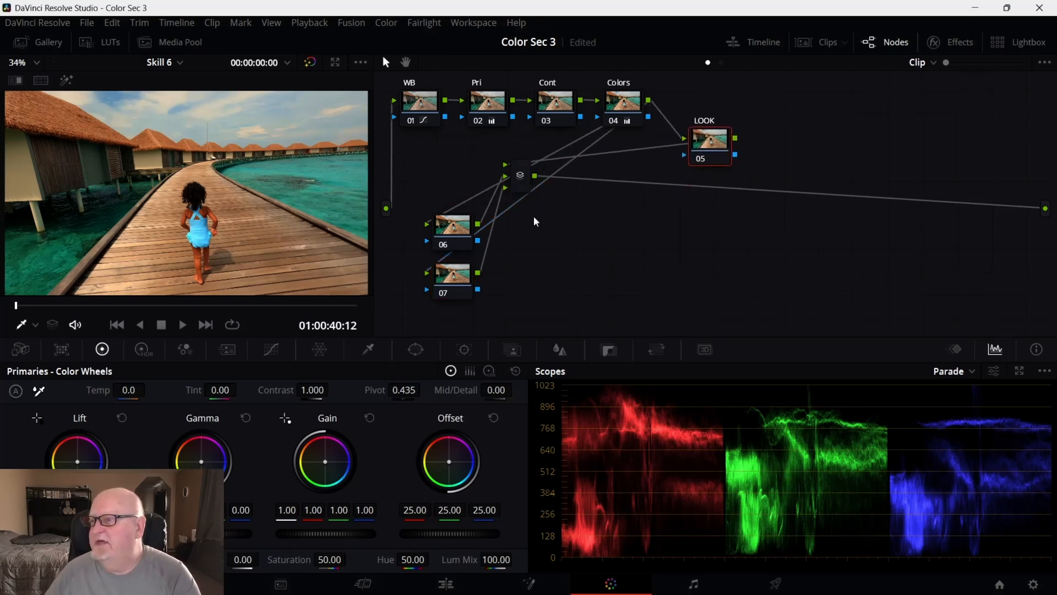
drag(517, 179, 847, 197)
drag(468, 231, 736, 195)
drag(455, 283, 718, 266)
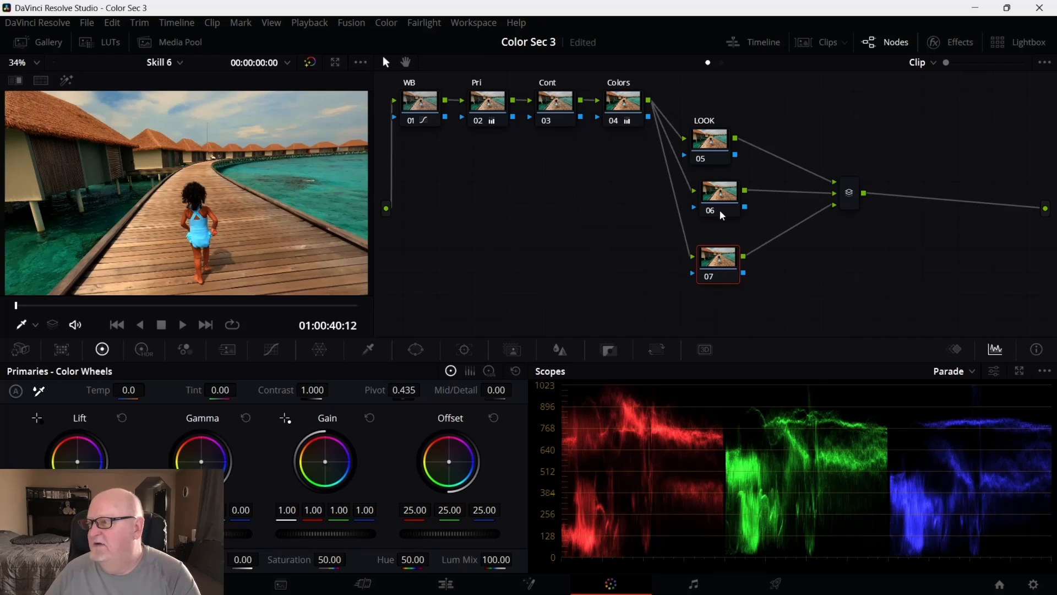
Tidy nodes 06 and 07 into an evenly spaced column directly beneath the LOOK node.
drag(721, 207, 719, 217)
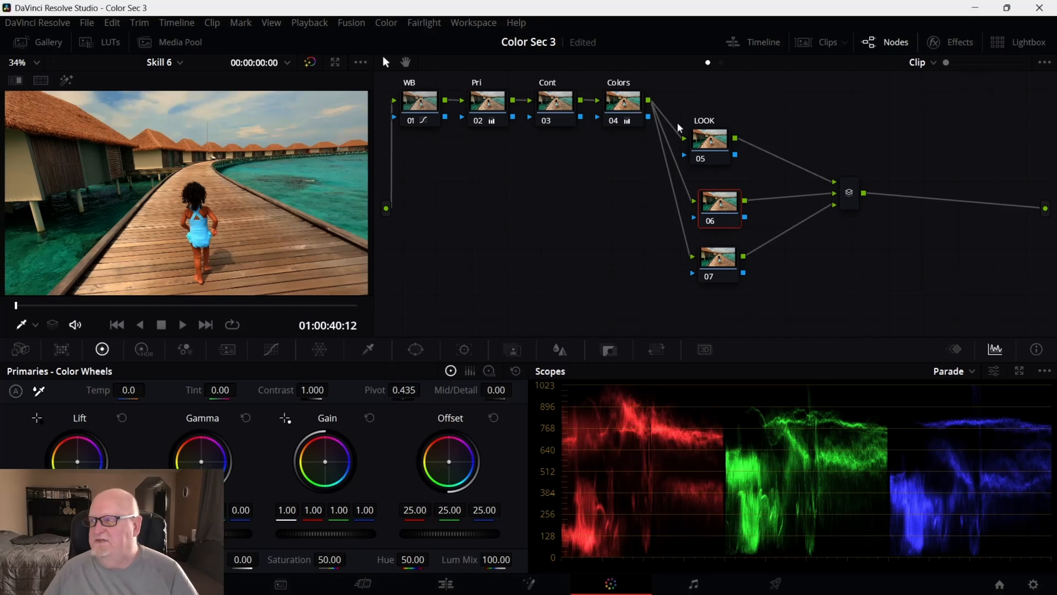
drag(728, 207, 723, 194)
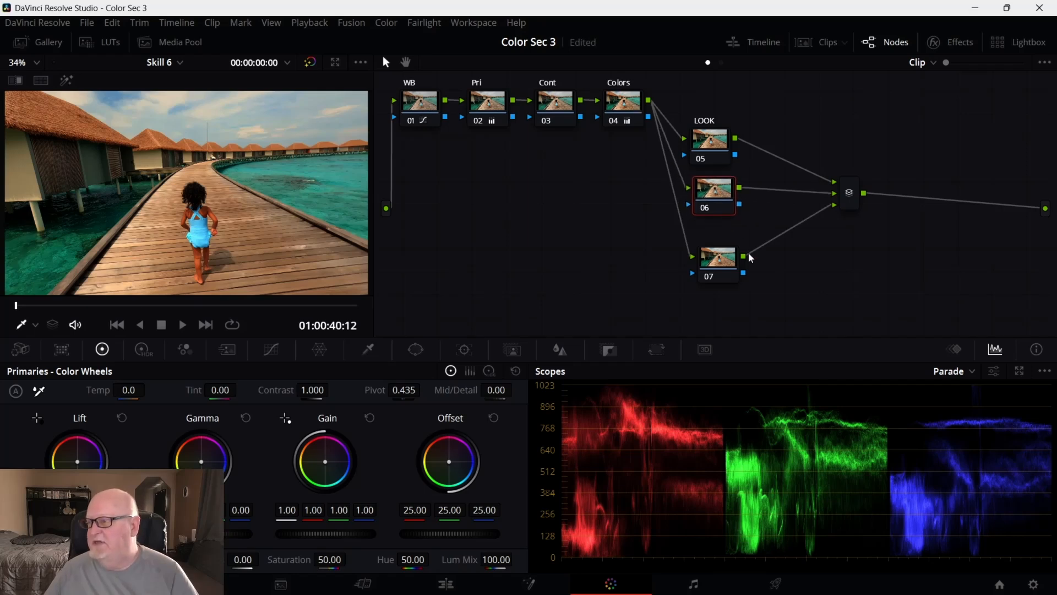
drag(734, 261, 732, 244)
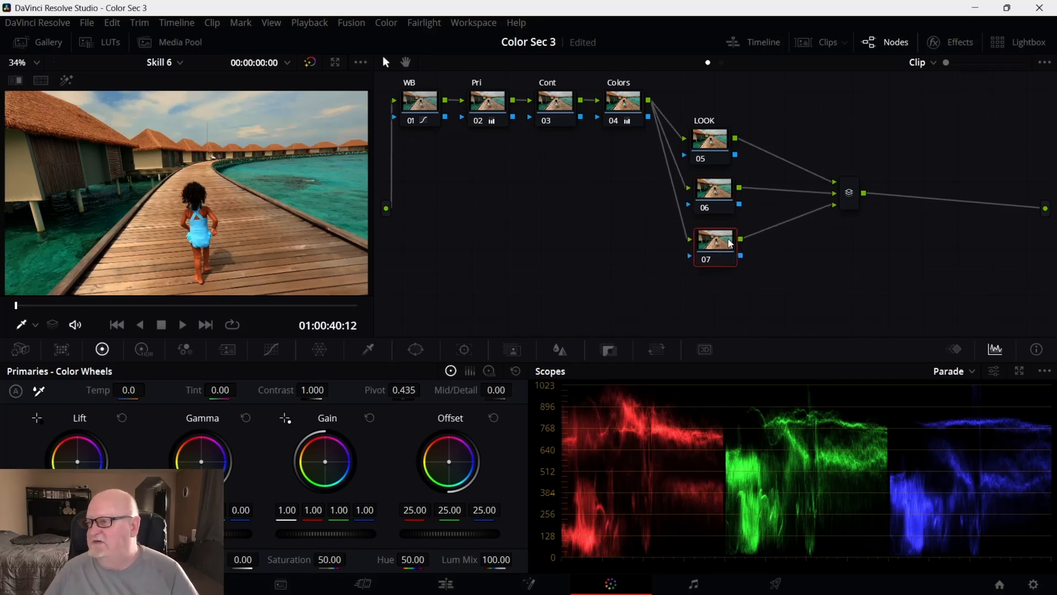
drag(719, 195, 718, 192)
drag(718, 235, 718, 234)
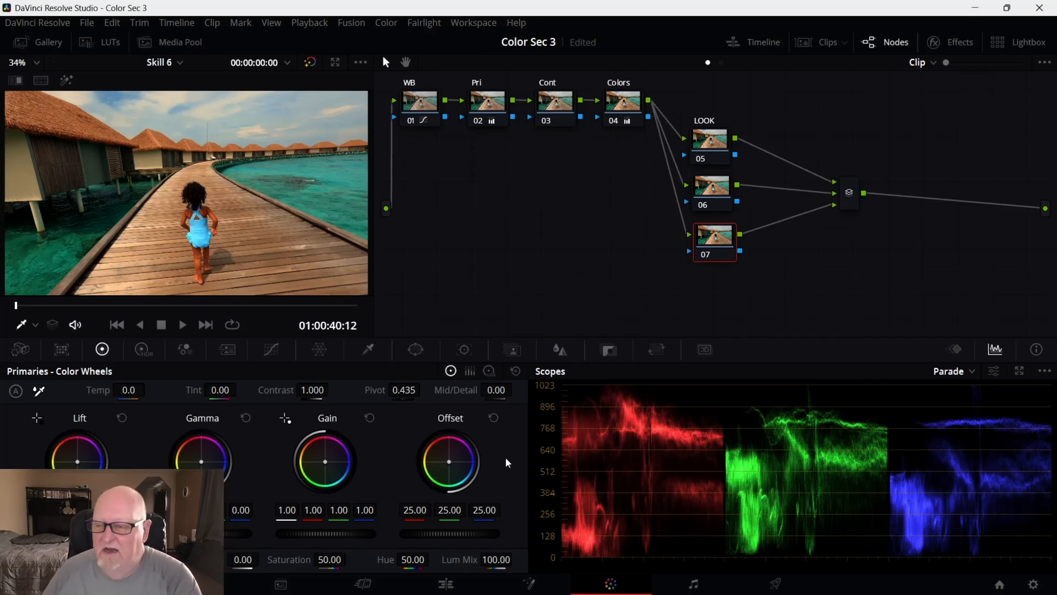
Open the Hue Vs Hue curve for node 07.
click(278, 348)
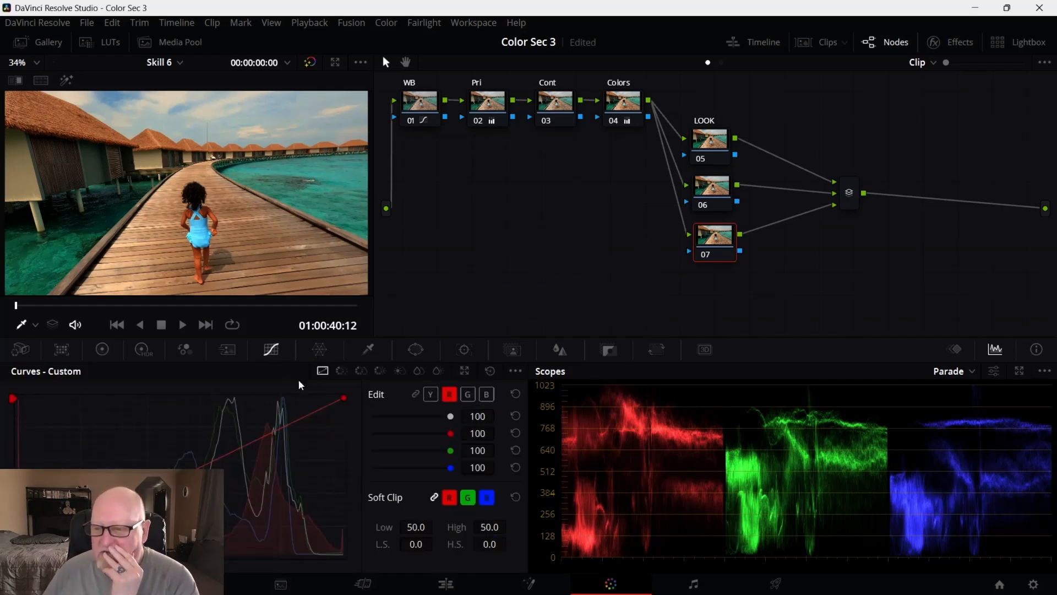
click(345, 370)
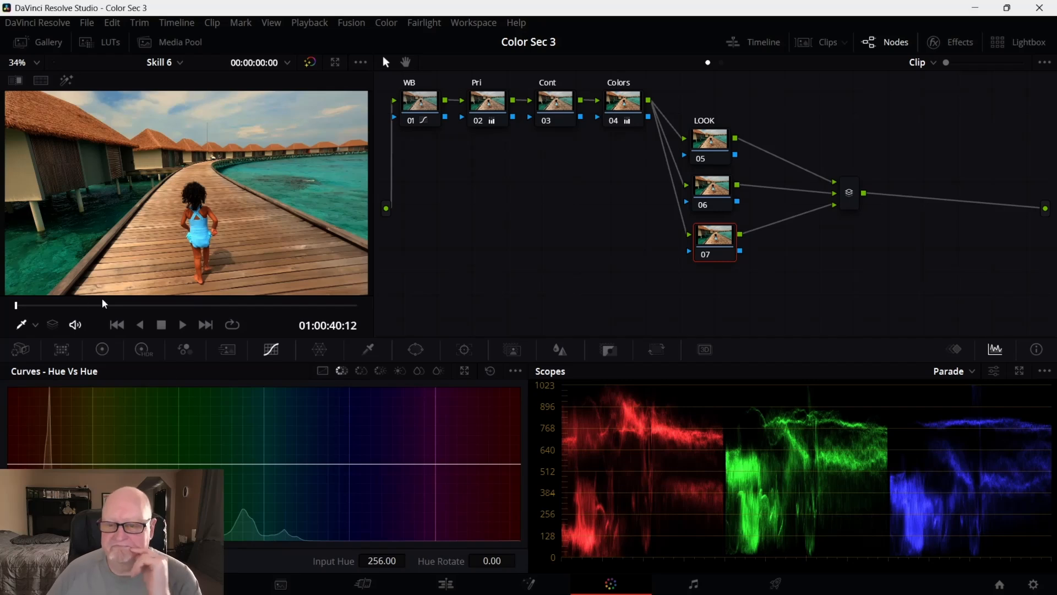
click(21, 326)
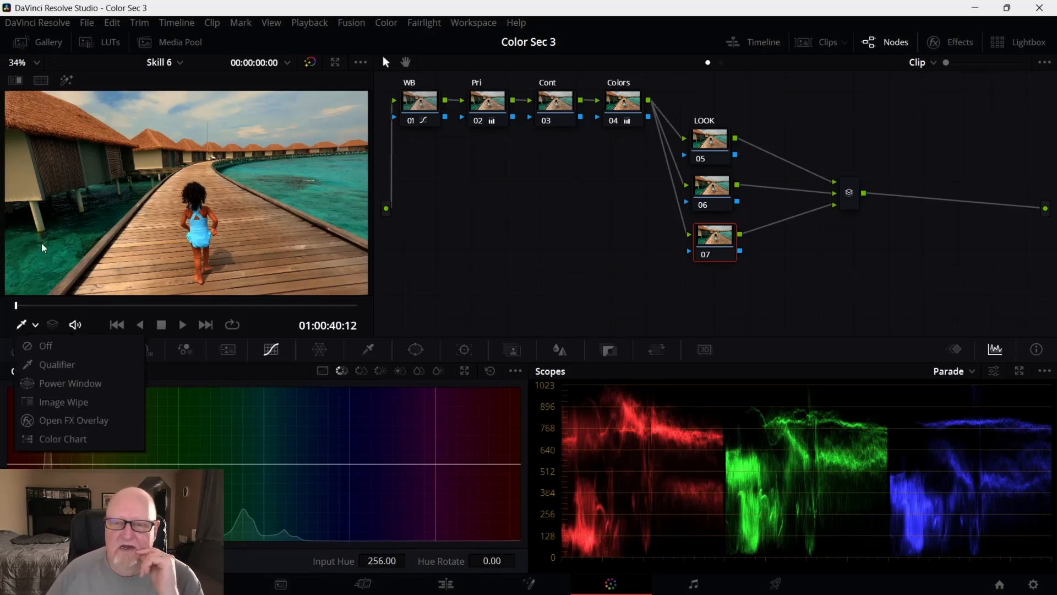
click(330, 296)
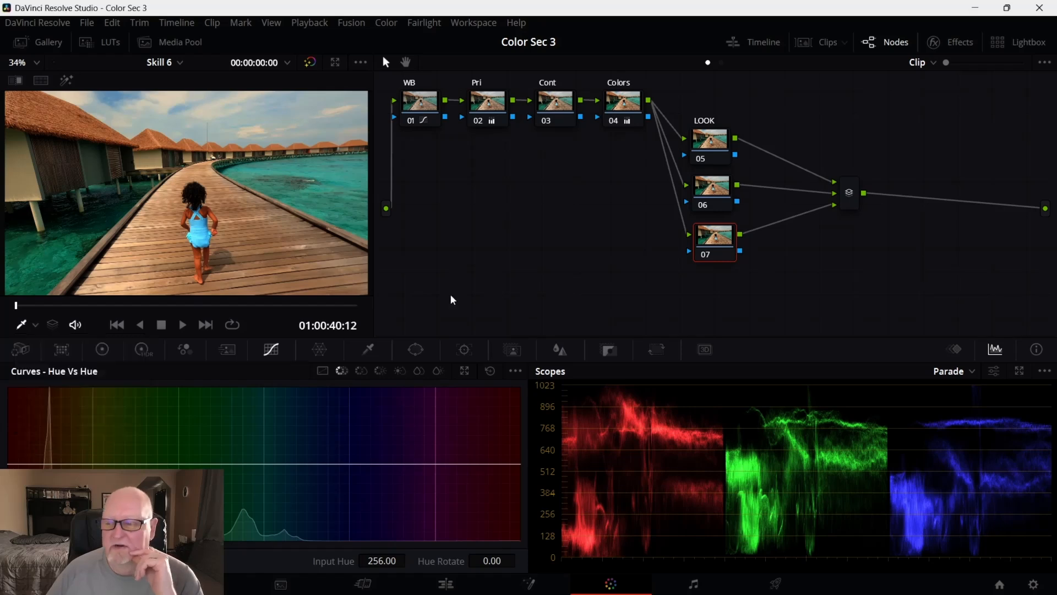
click(368, 349)
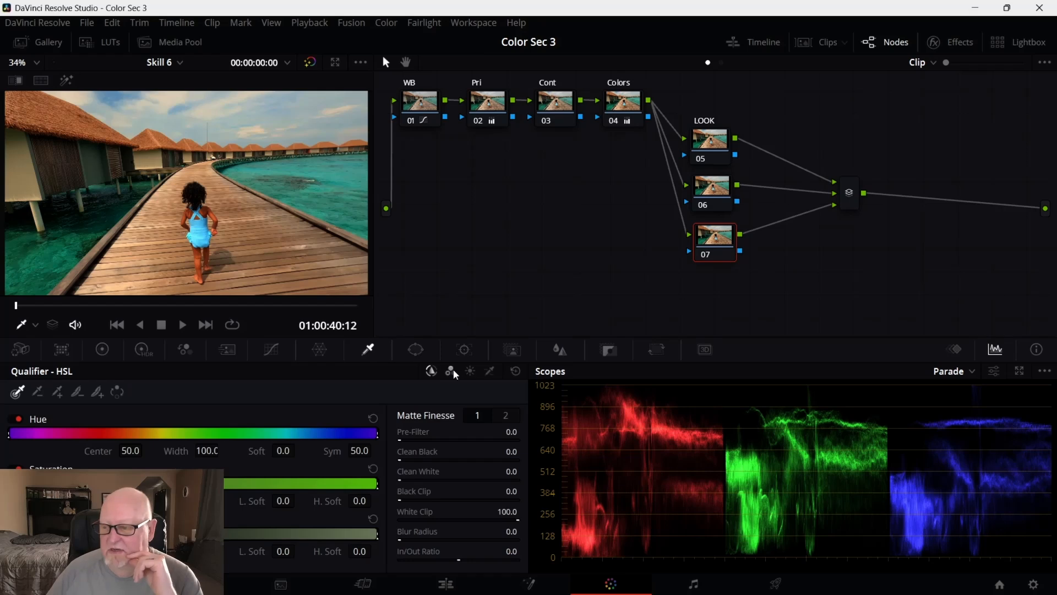
click(269, 353)
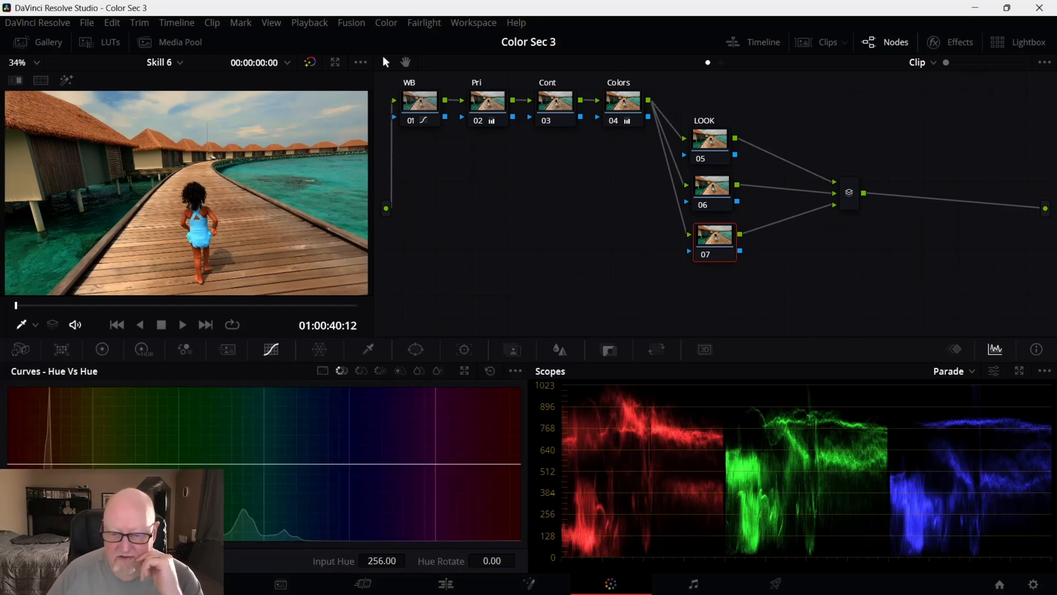
Add a point at the orange hue peak on node 07's Hue Vs Hue curve, with a hue rotation of about 0.80.
drag(52, 455, 47, 461)
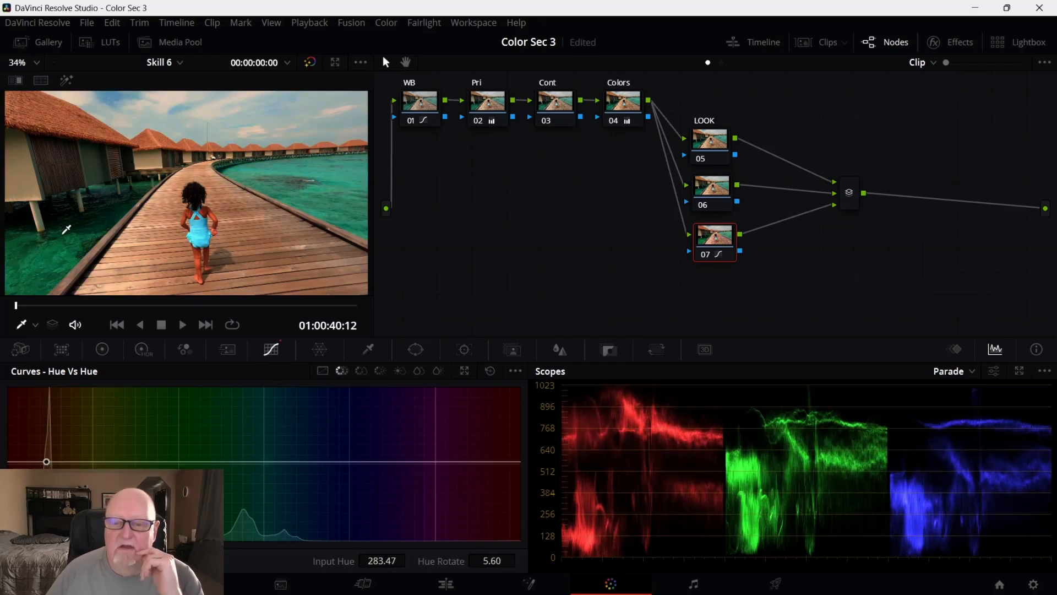
drag(47, 461, 48, 463)
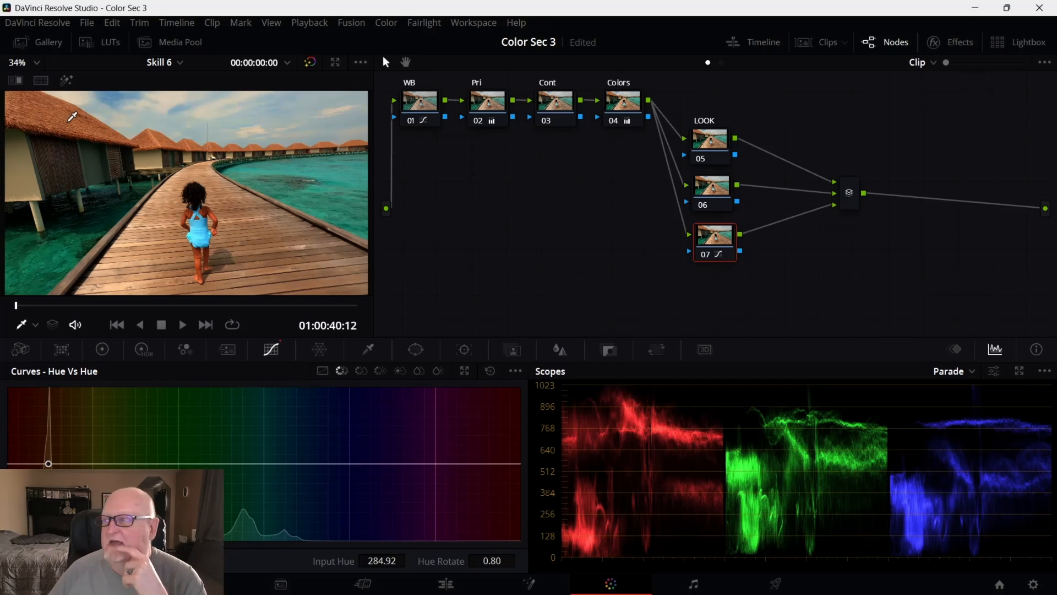
Relabel the LOOK node as Hut.
click(717, 149)
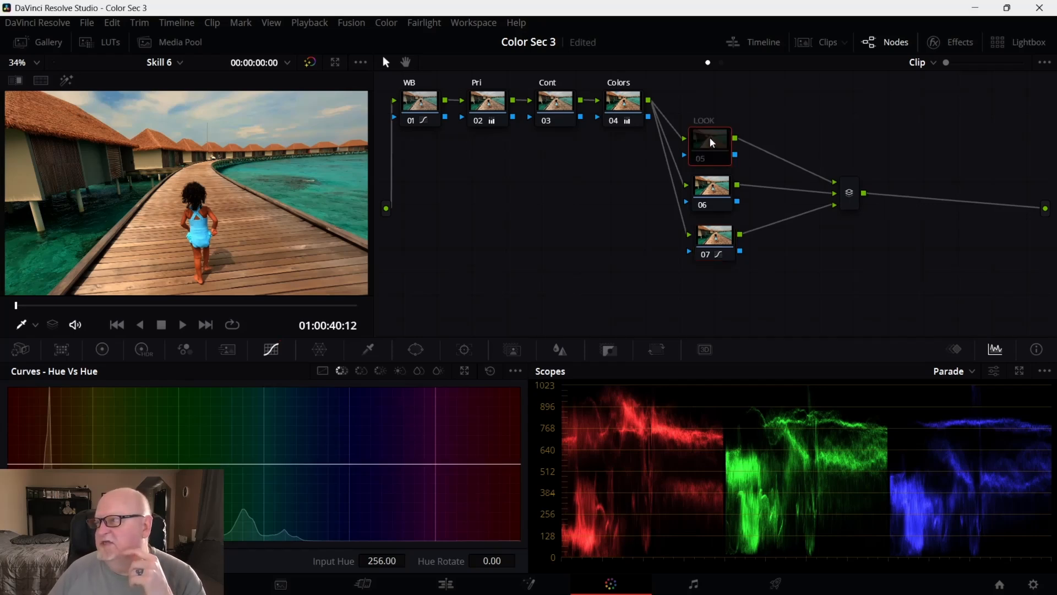
right_click(709, 137)
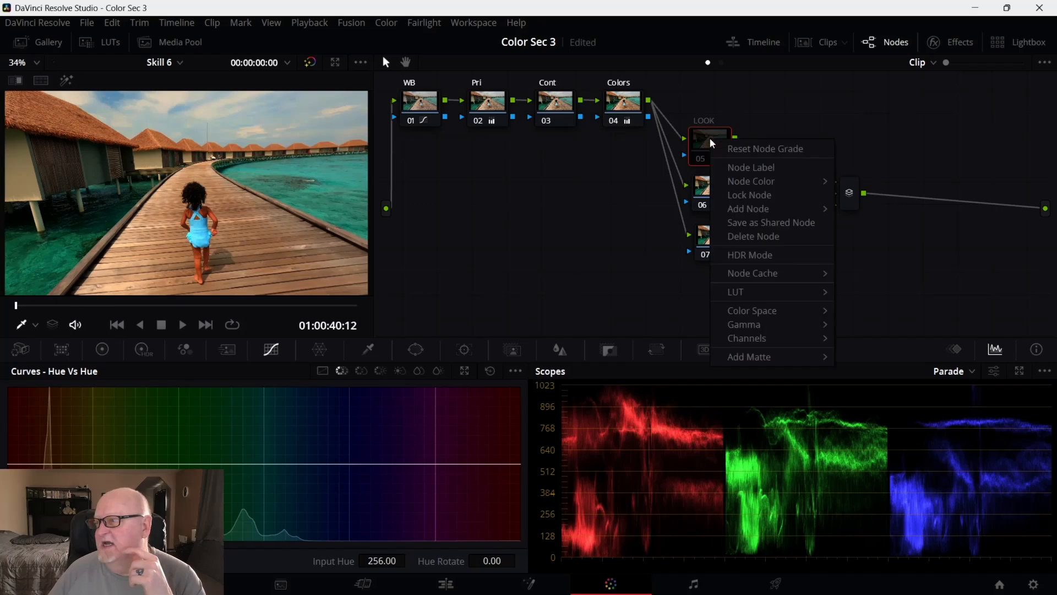
click(767, 169)
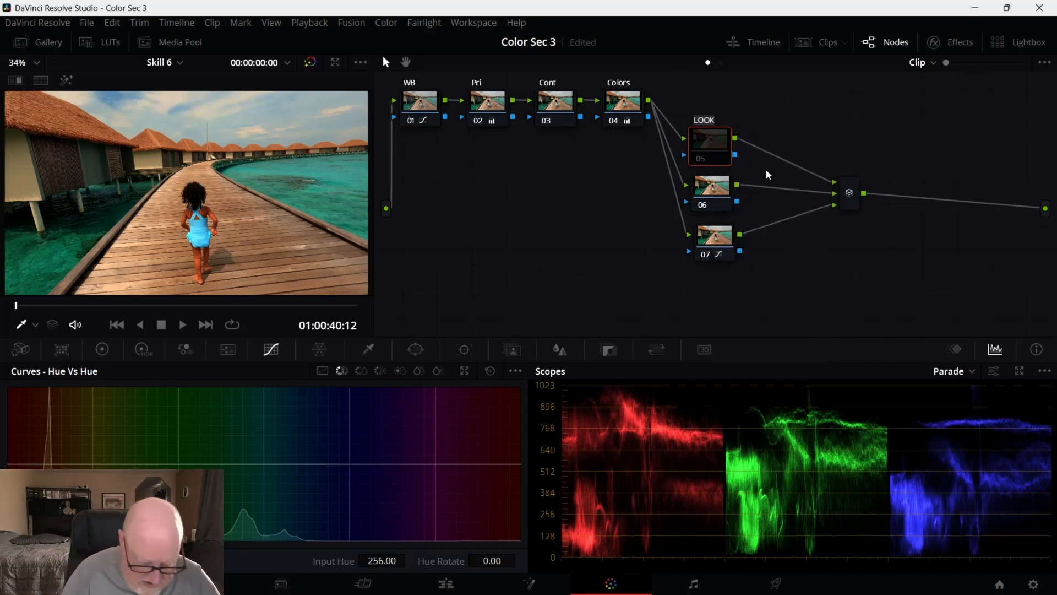
text(Hut)
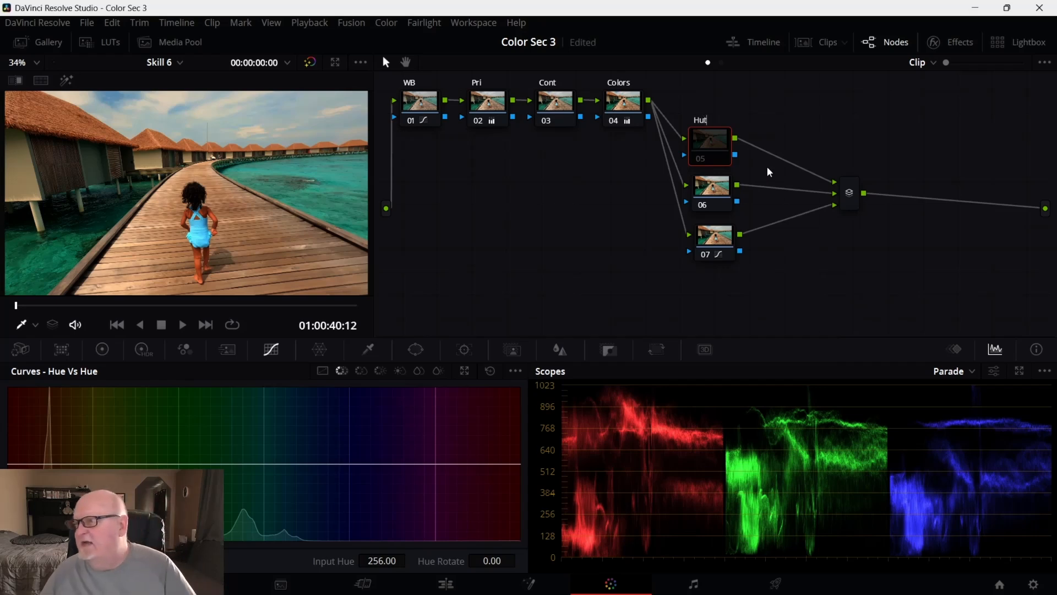
click(607, 243)
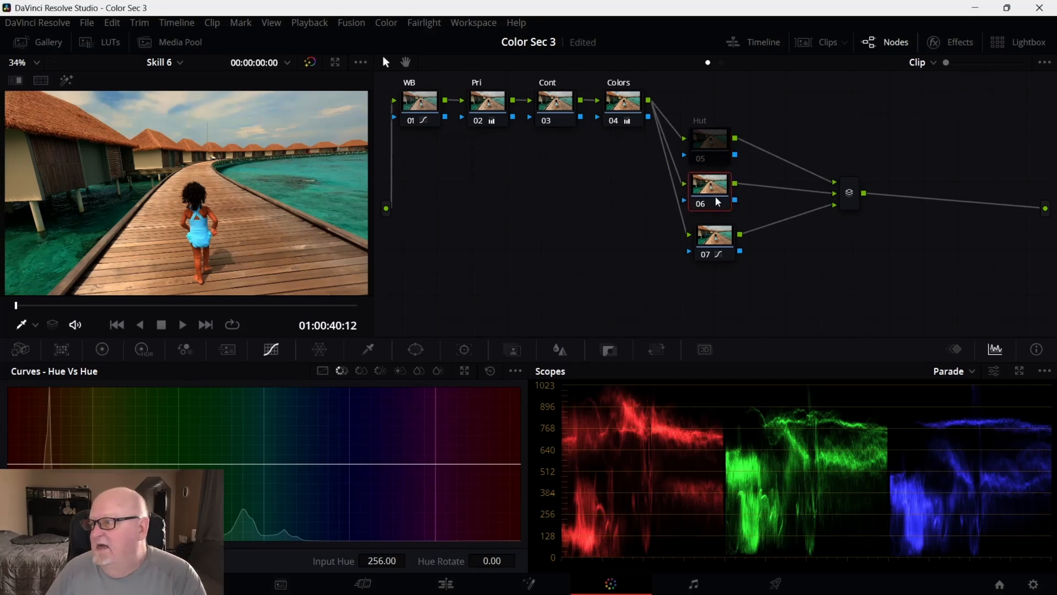
Try rotating node 07's orange hue to about 15.20 between close guard points on the Hue Vs Hue curve, and reset the curve.
click(716, 241)
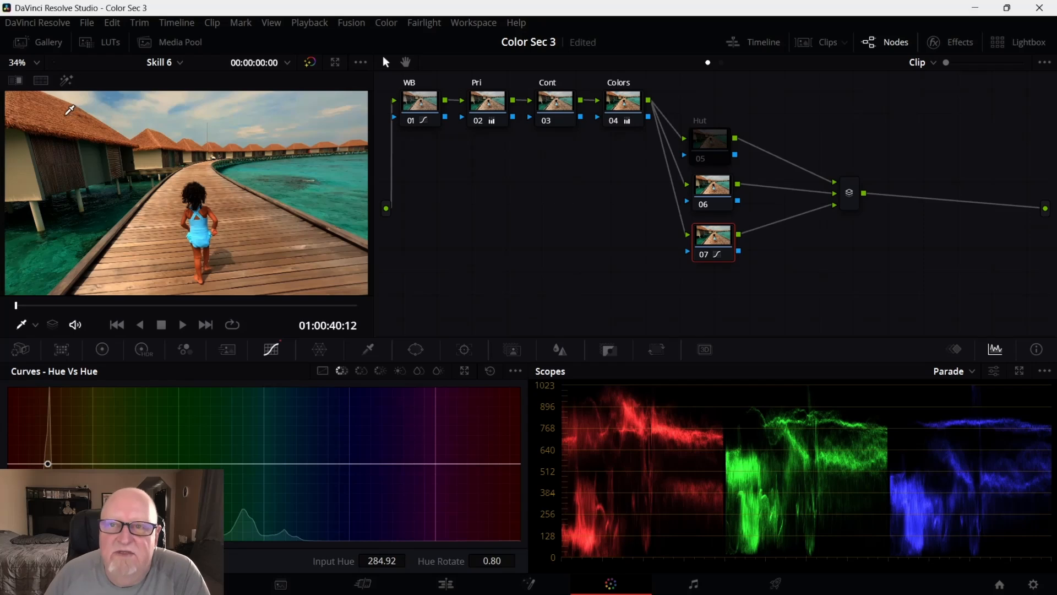
click(66, 109)
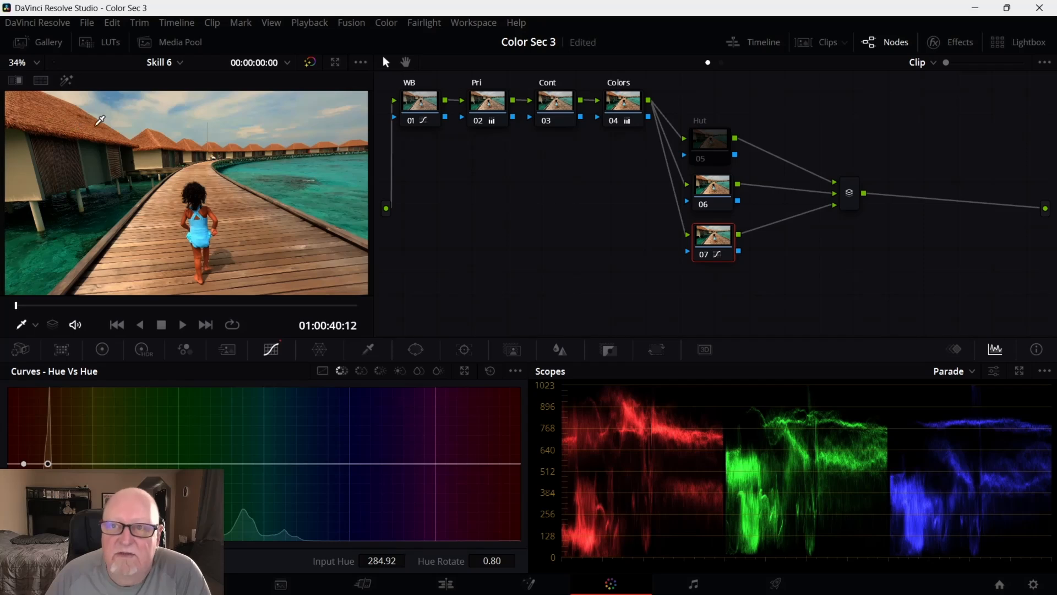
click(83, 111)
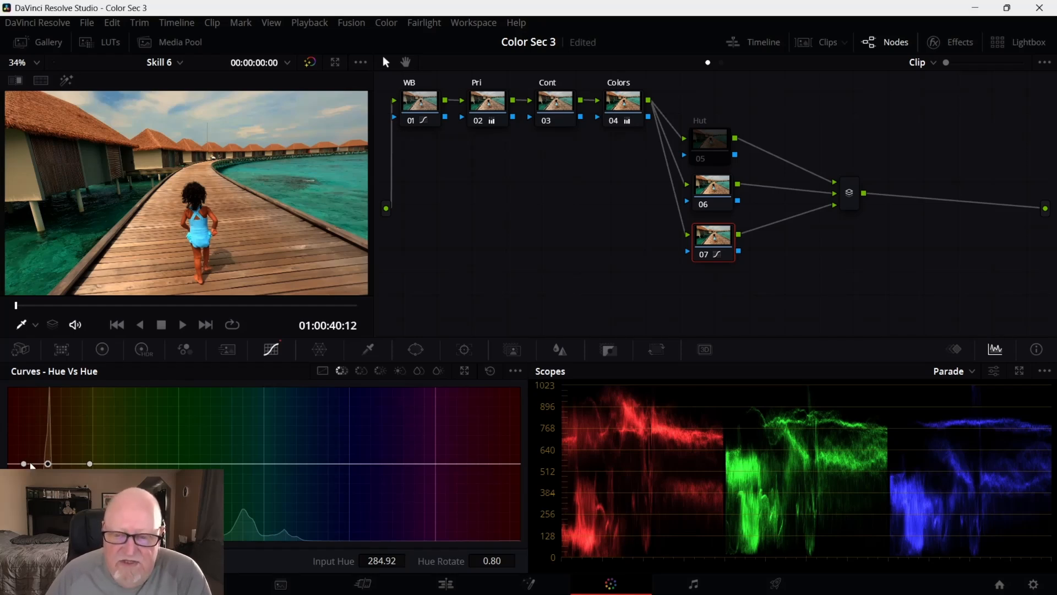
drag(50, 466, 73, 466)
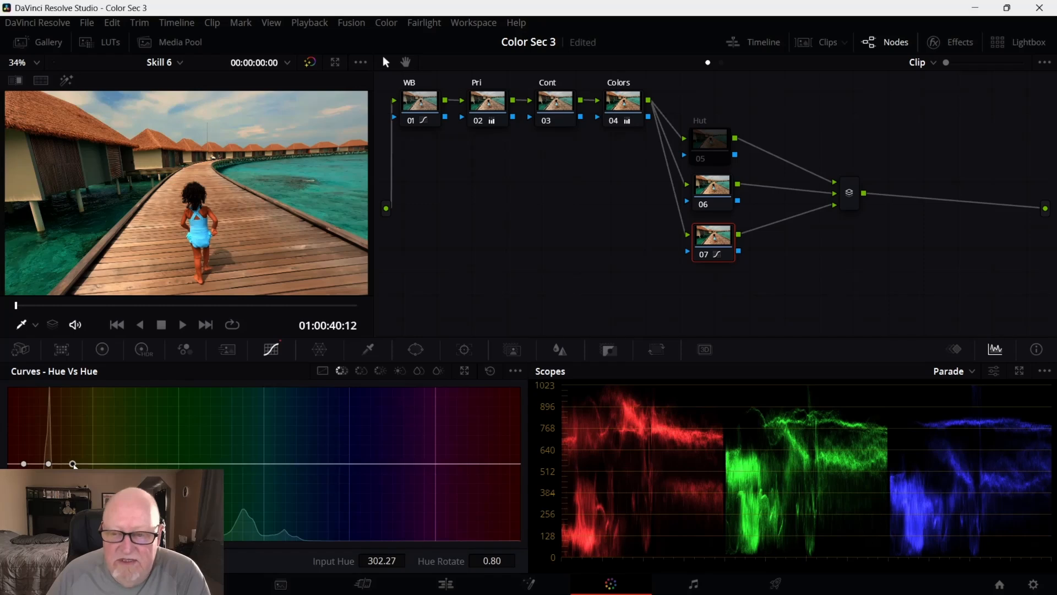
drag(48, 464, 49, 459)
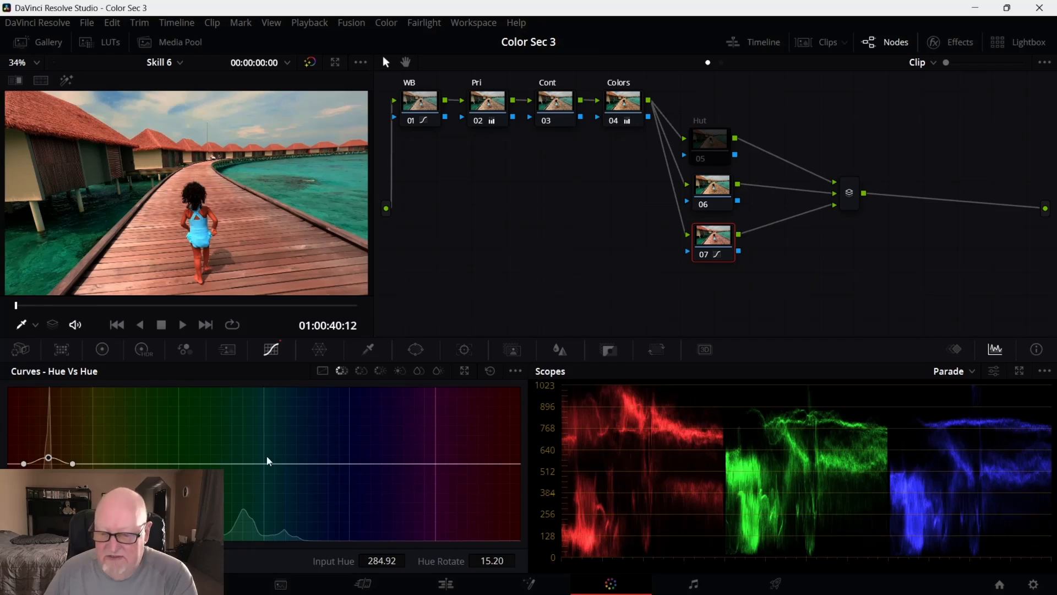
click(494, 373)
Sample the thatched roof's hue onto the Hut node's Hue Vs Hue curve, shift the center point to about 282.99 input hue, and enable the node.
click(726, 150)
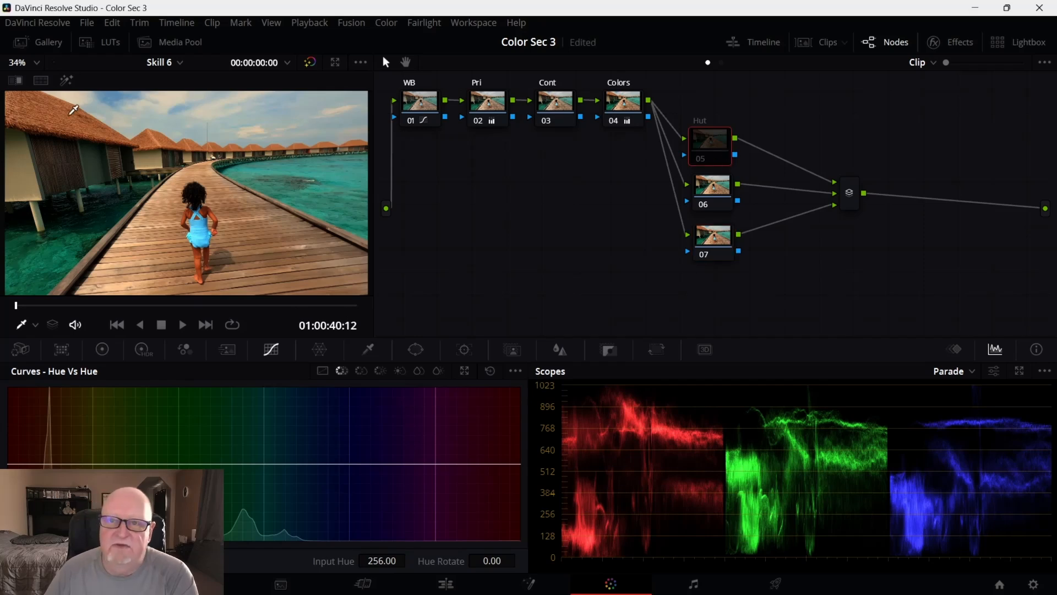
click(64, 112)
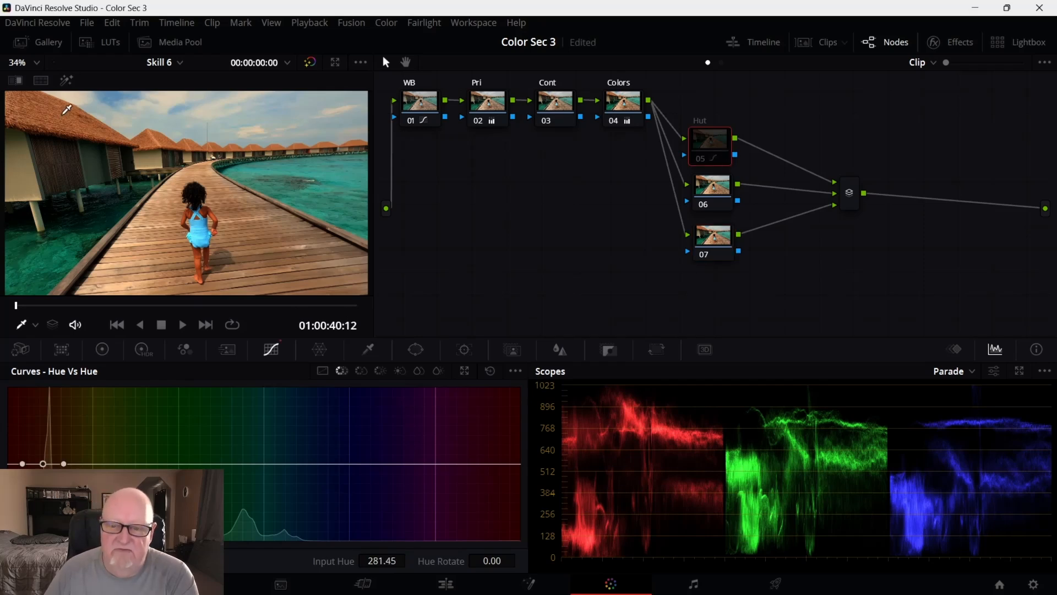
mouse_move(42, 463)
mouse_down()
mouse_move(47, 451)
mouse_move(47, 465)
mouse_up()
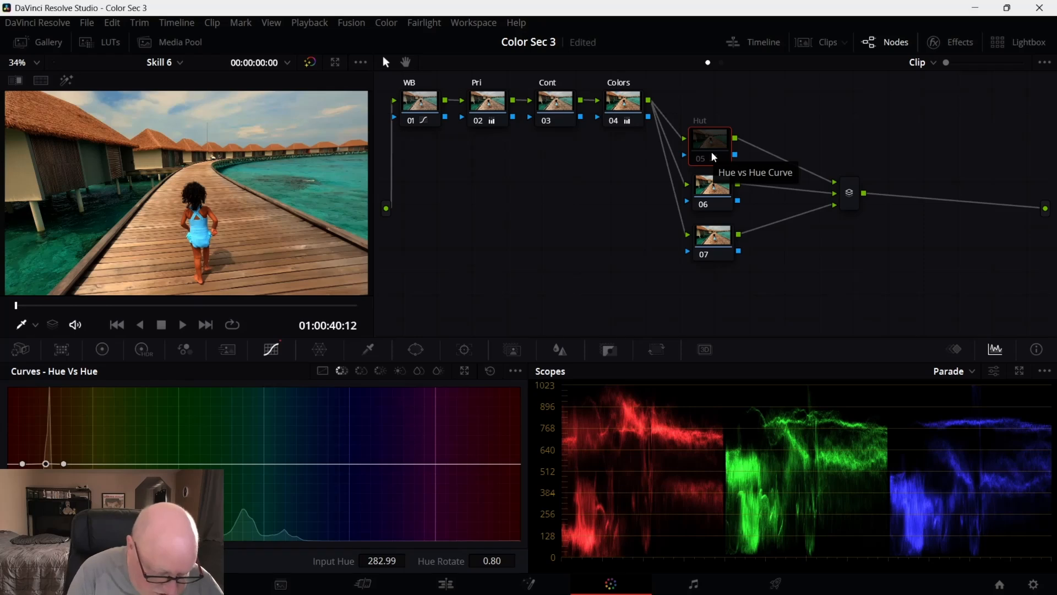
key(ctrl+d)
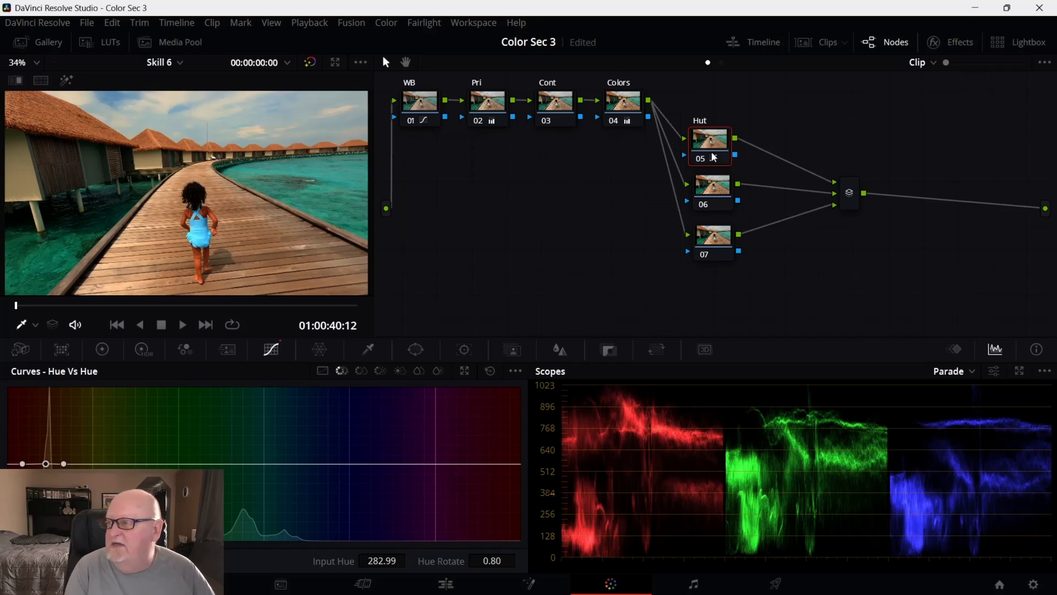
key(ctrl+d)
key(ctrl+d)
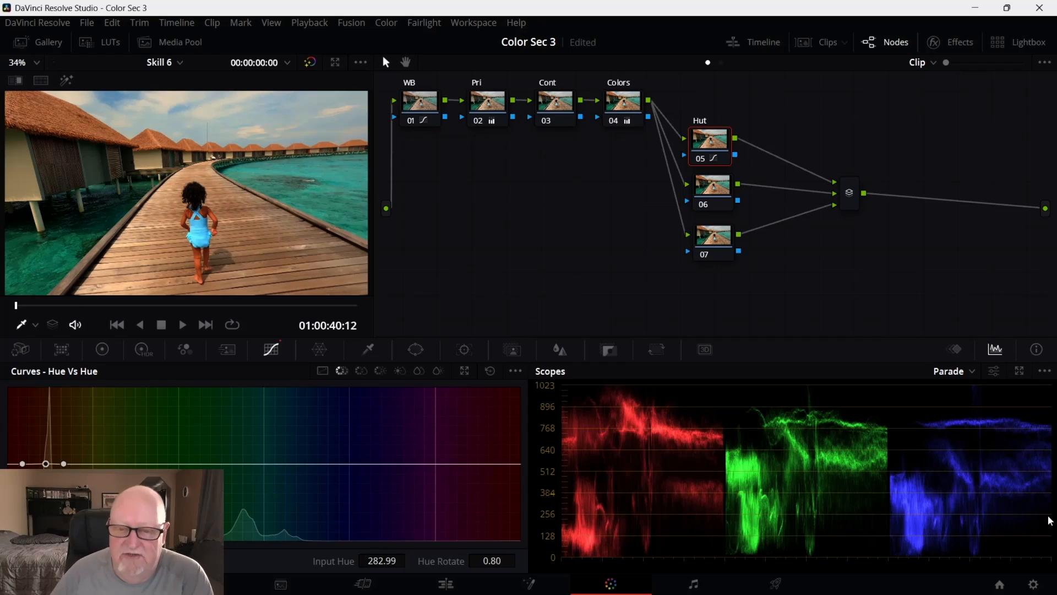
Adjust the outer points on the Hut node's Hue Vs Hue curve and raise the center point to about 10.40 hue rotation at 284.92 input hue.
mouse_move(1053, 593)
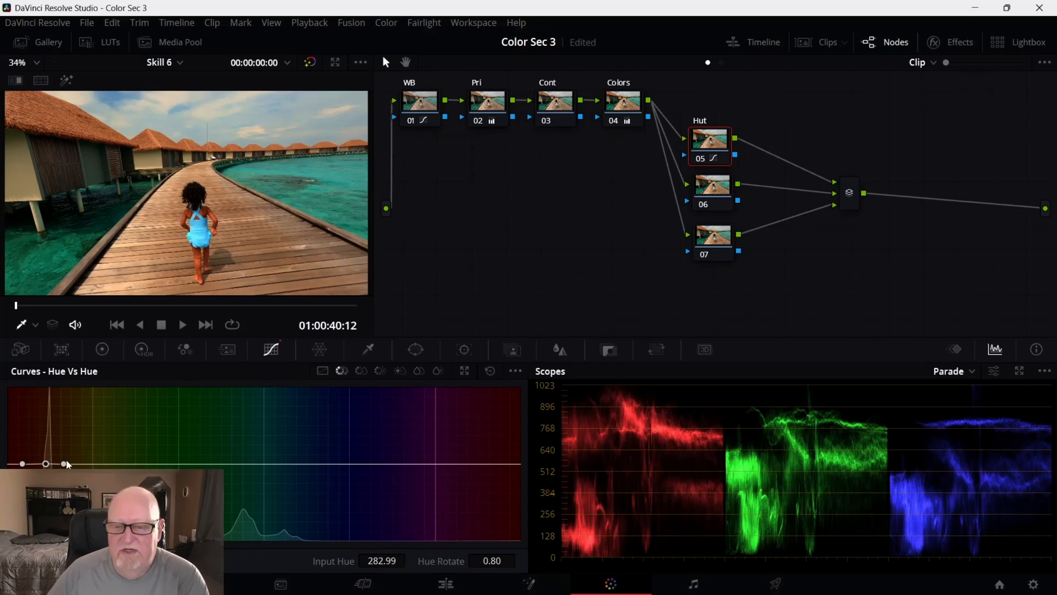
drag(66, 464, 25, 464)
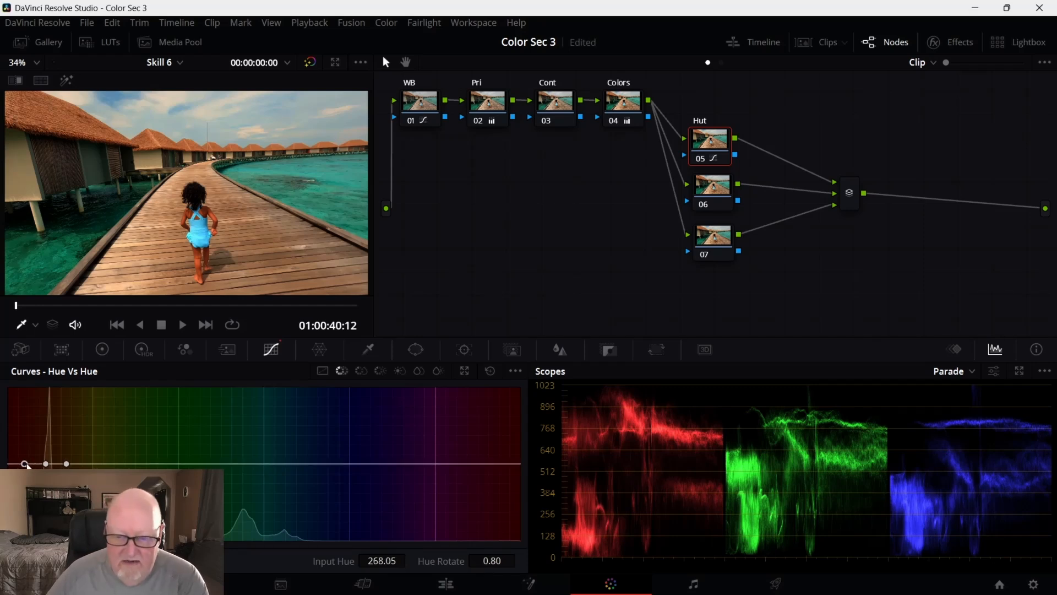
drag(26, 464, 29, 464)
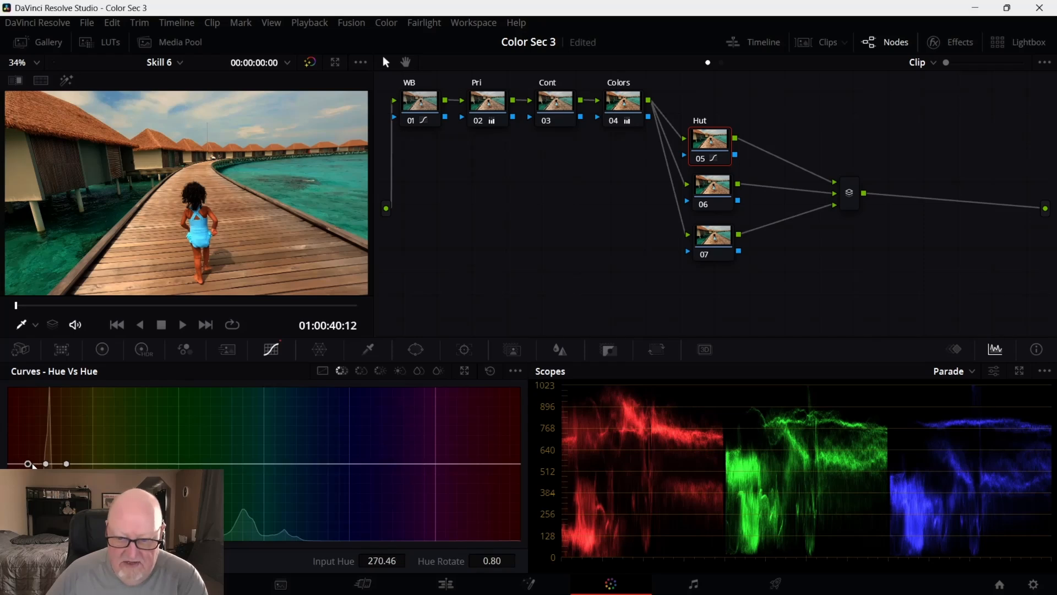
drag(45, 464, 54, 454)
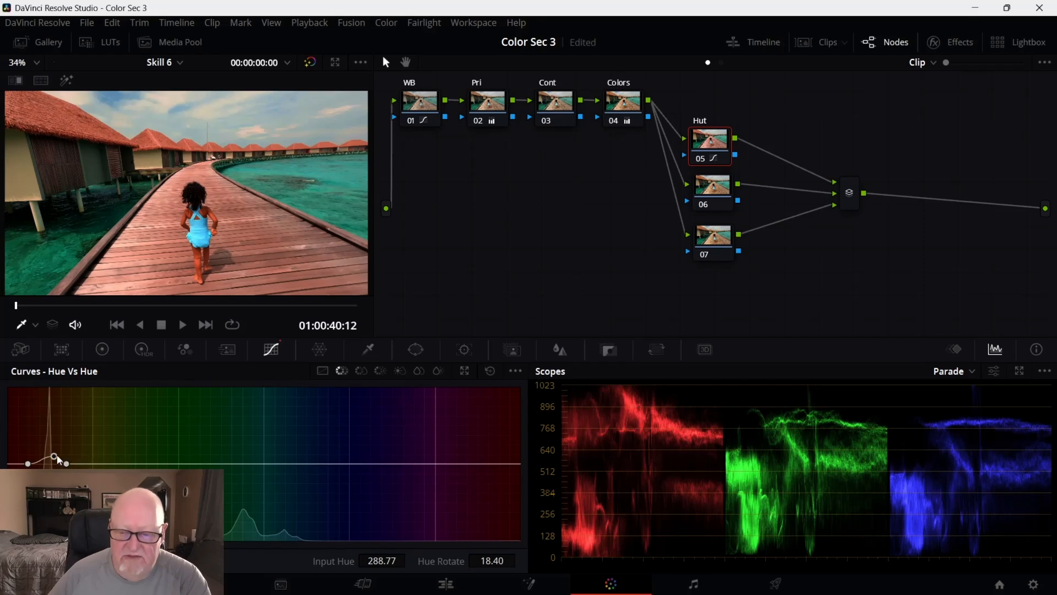
drag(57, 457, 48, 459)
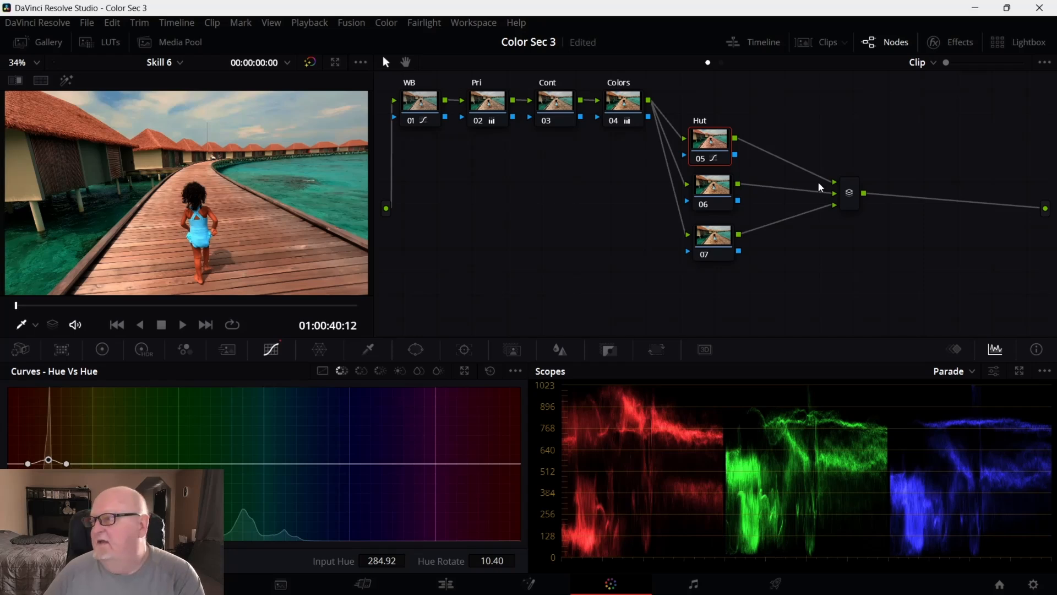
Move nodes 06 and 07 lower beneath the Hut node to leave more space between the three.
click(724, 186)
drag(724, 186, 722, 191)
drag(711, 250, 709, 263)
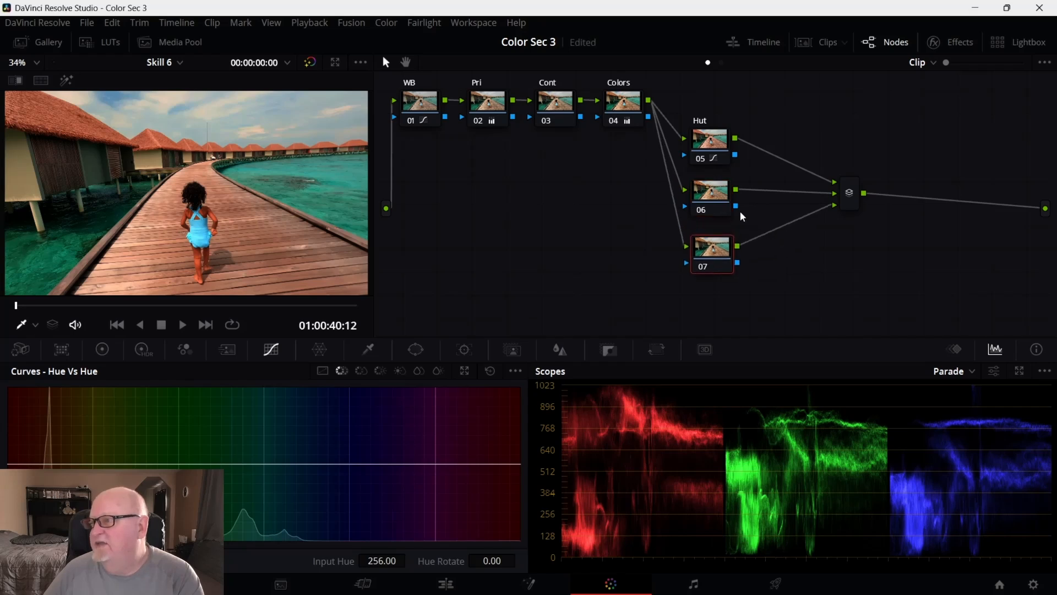
drag(716, 197, 715, 201)
Label node 06 as Sky.
right_click(714, 201)
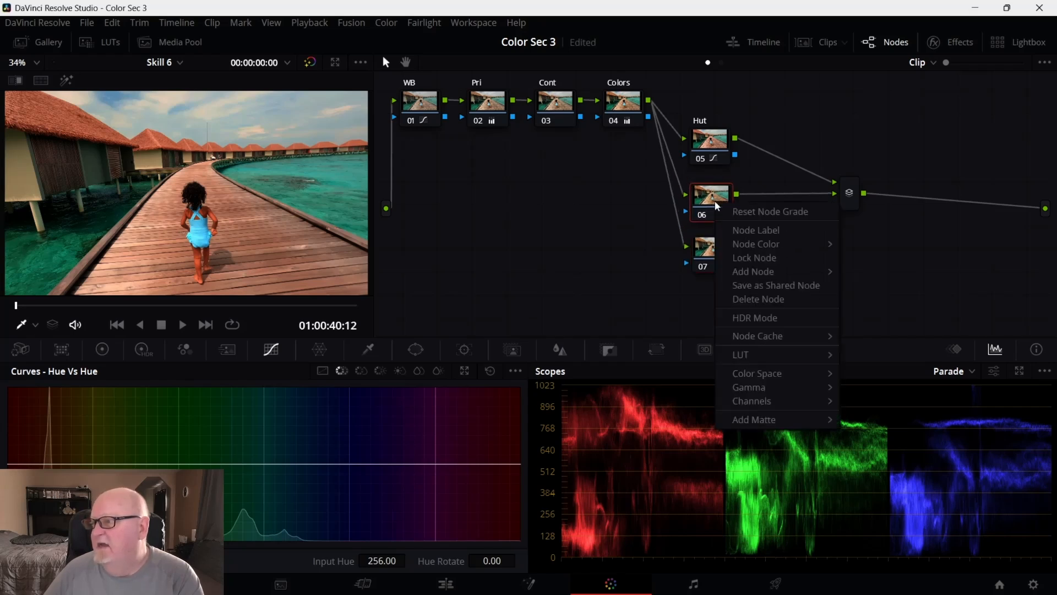
click(757, 231)
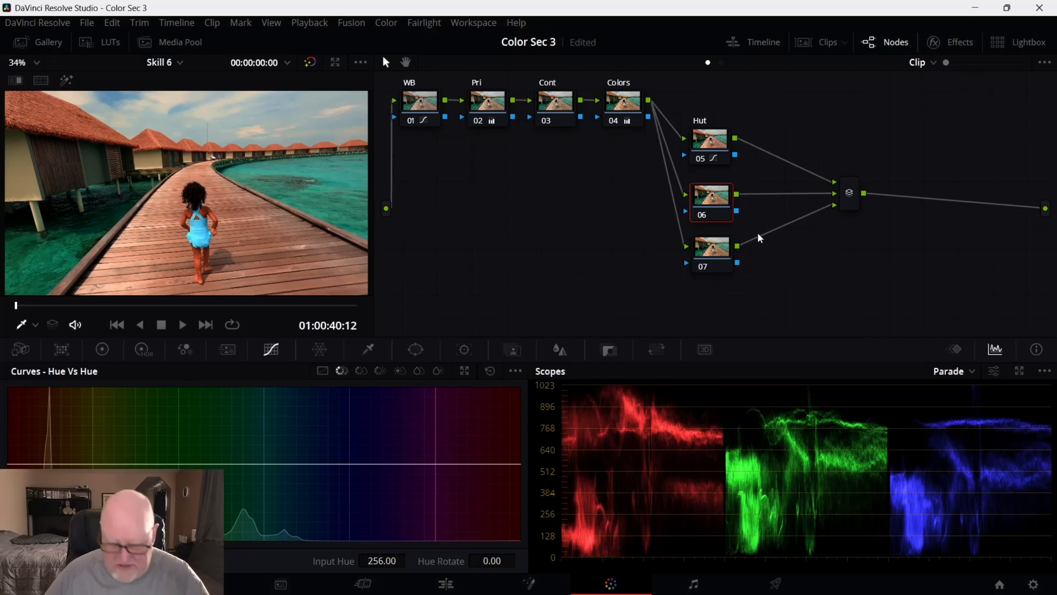
text(S)
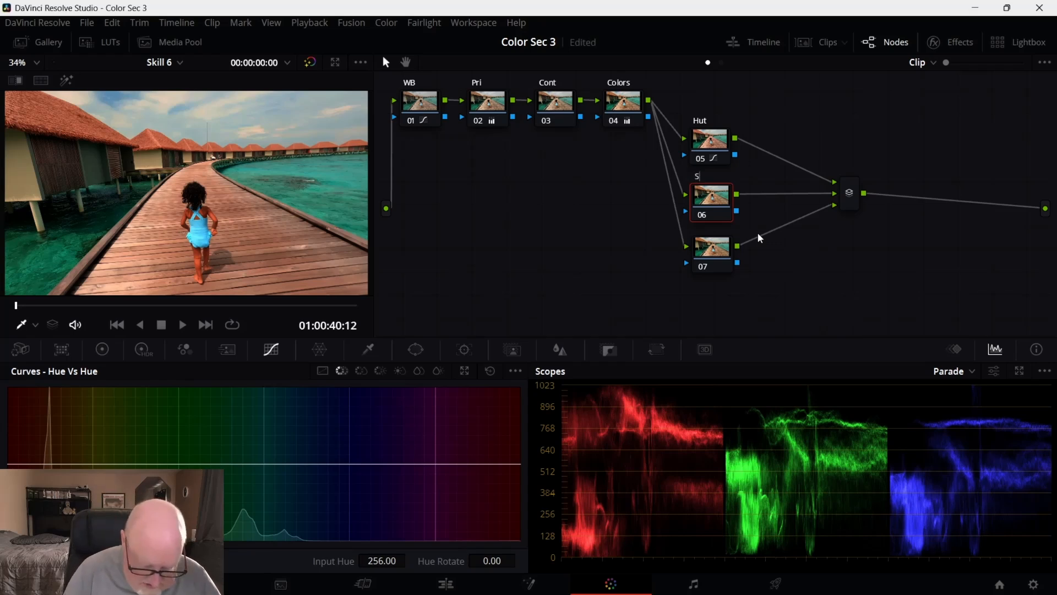
text(ky)
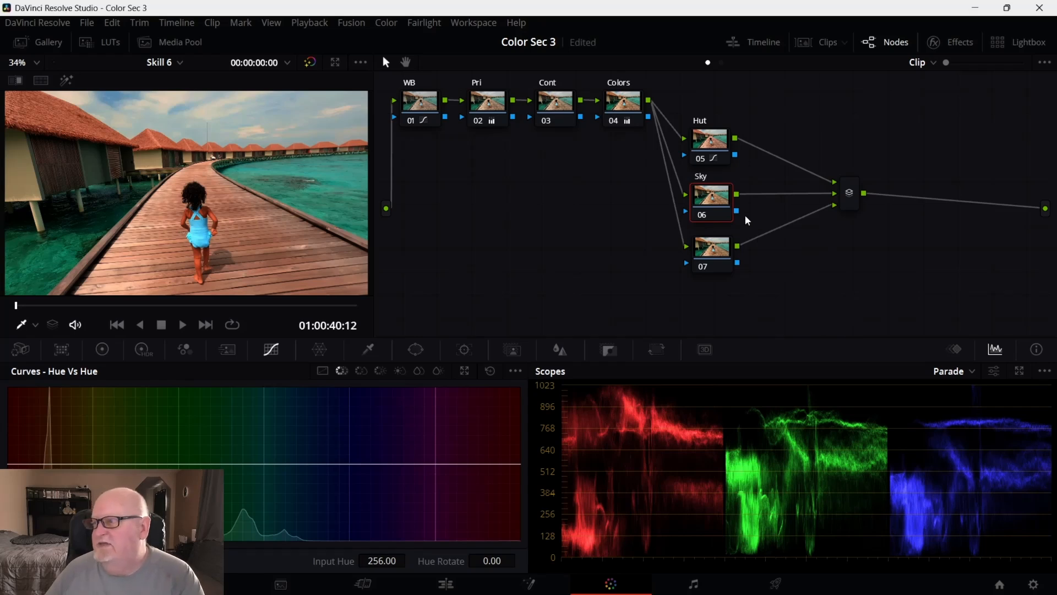
click(712, 212)
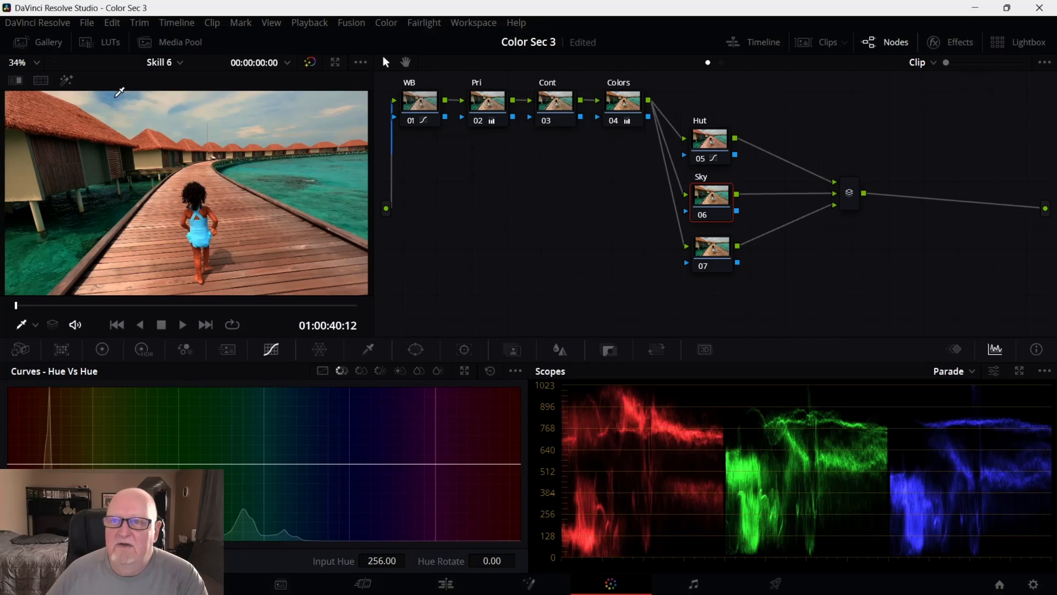
click(116, 95)
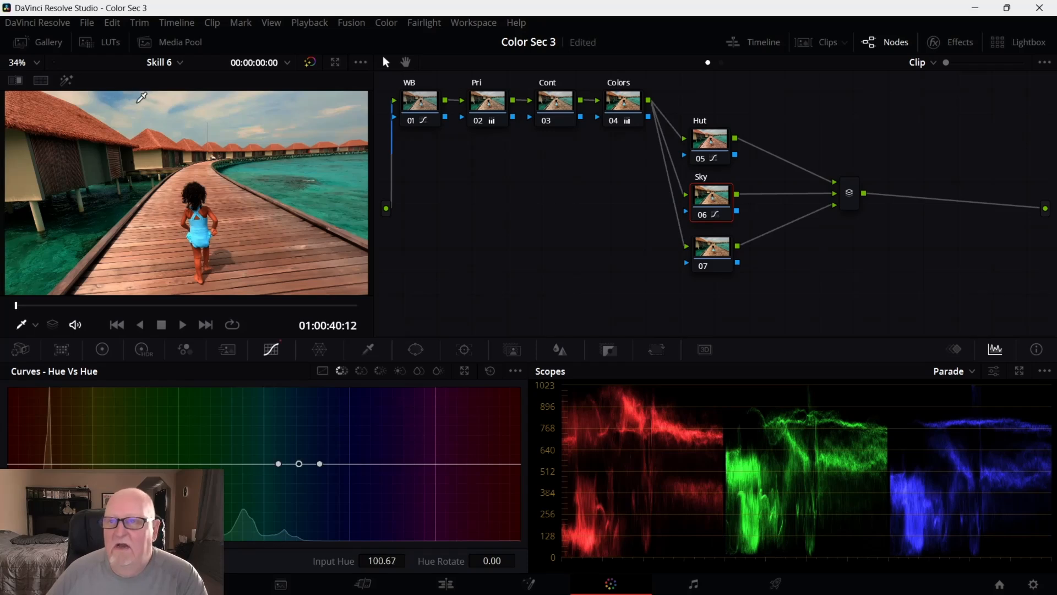
click(214, 107)
click(154, 94)
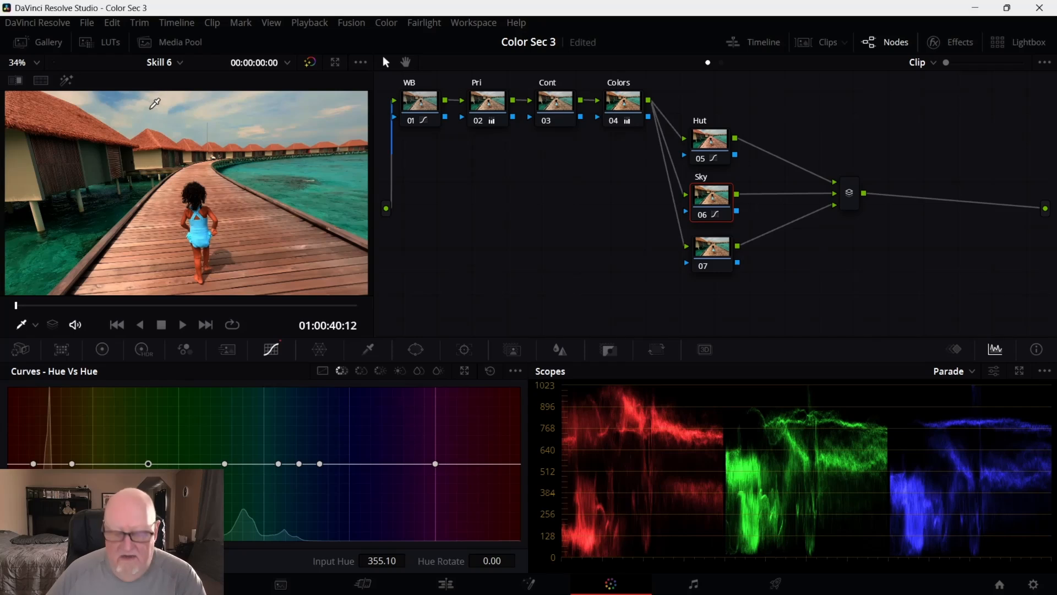
key(ctrl+z)
key(ctrl+z)
key(ctrl+z)
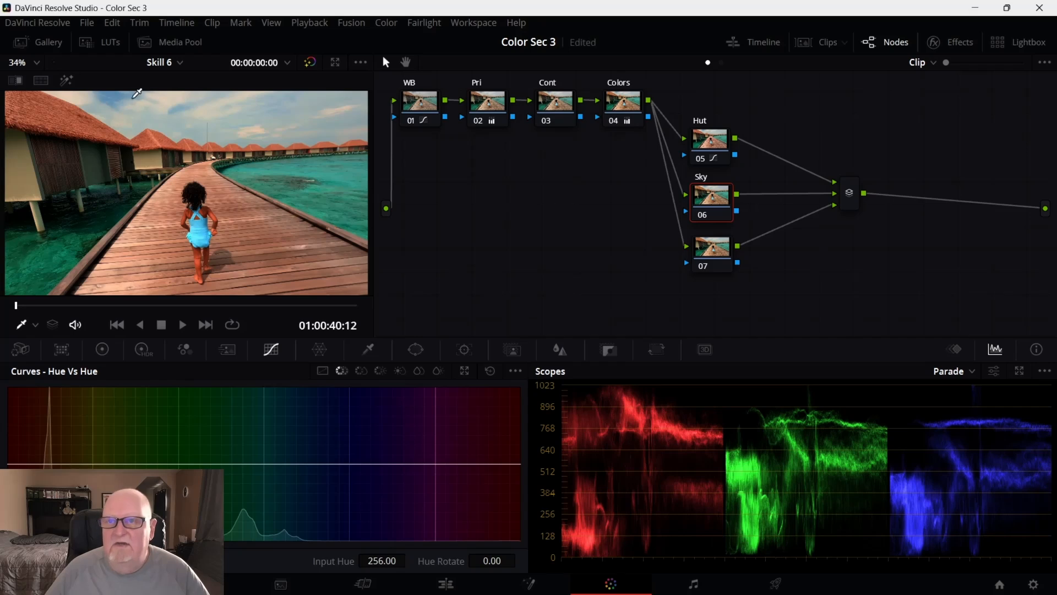
Sample the sky's hue onto the Sky node's Hue Vs Hue curve and spread the outer points to about 77.20 and 112.87 input hue.
click(183, 105)
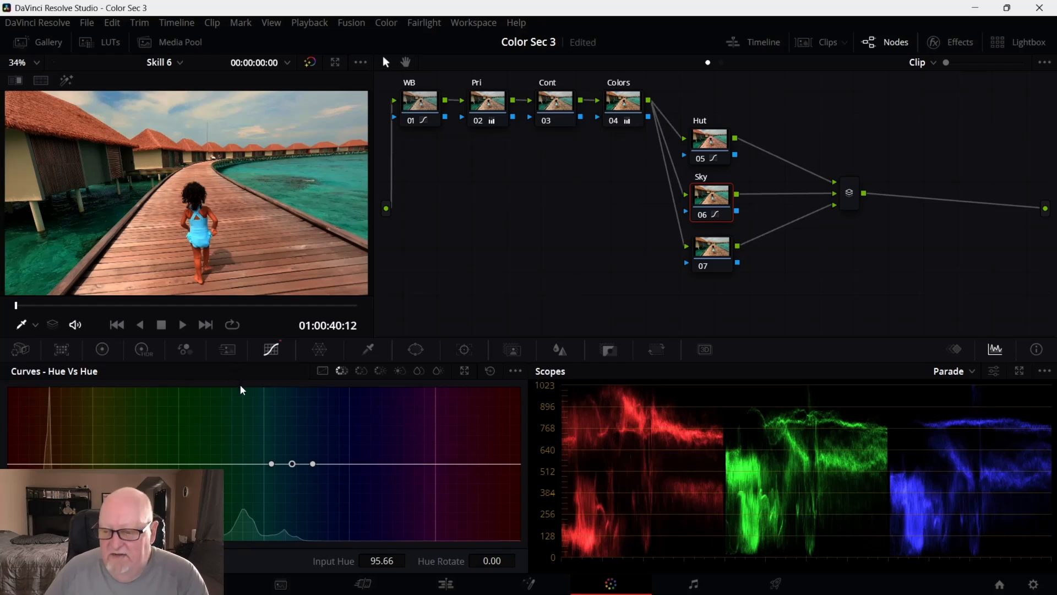
click(272, 464)
drag(271, 464, 267, 464)
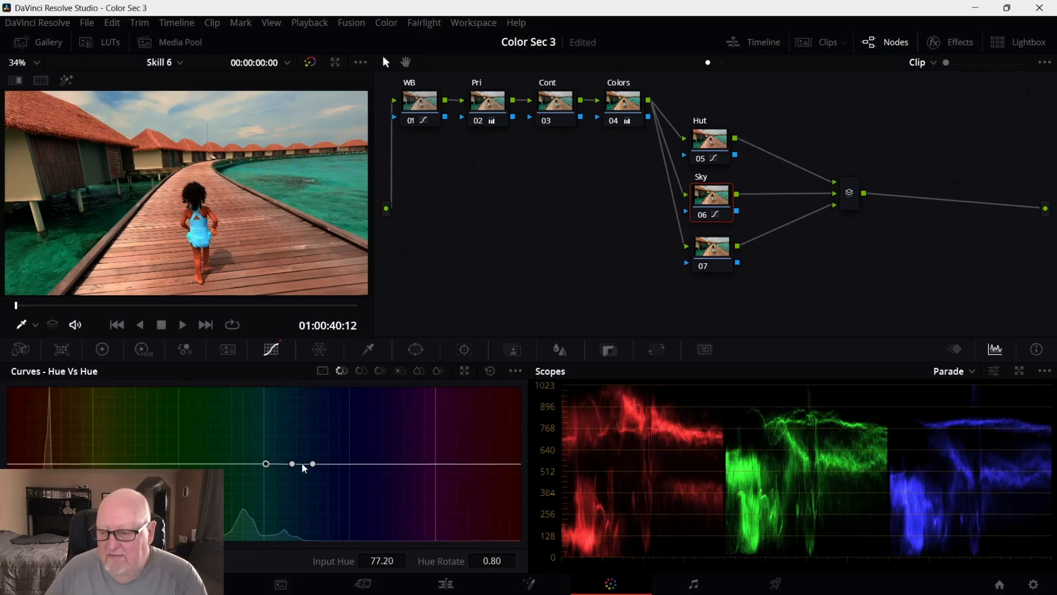
drag(312, 464, 317, 465)
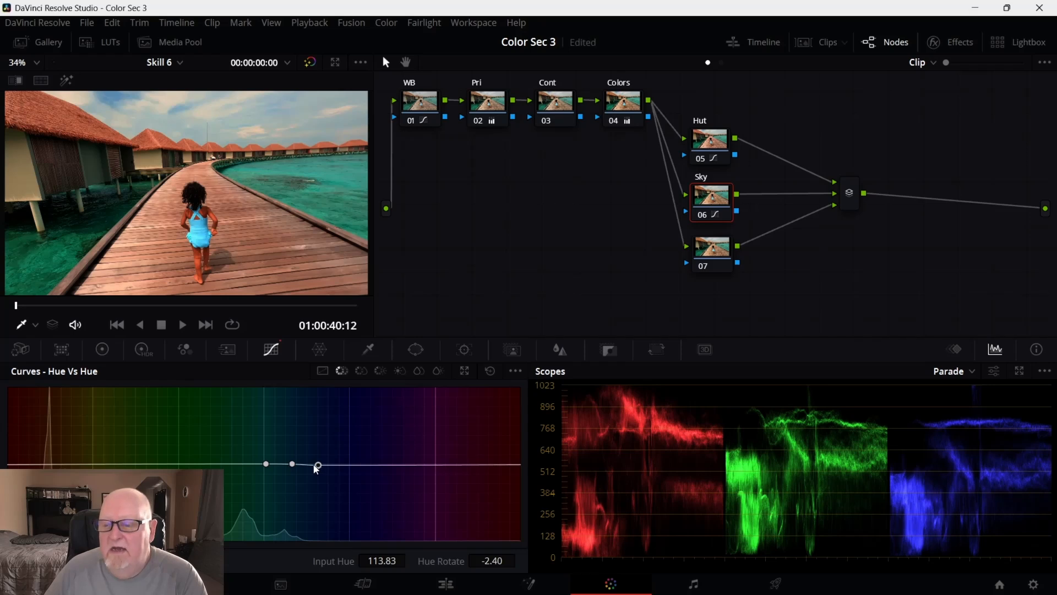
key(ctrl+z)
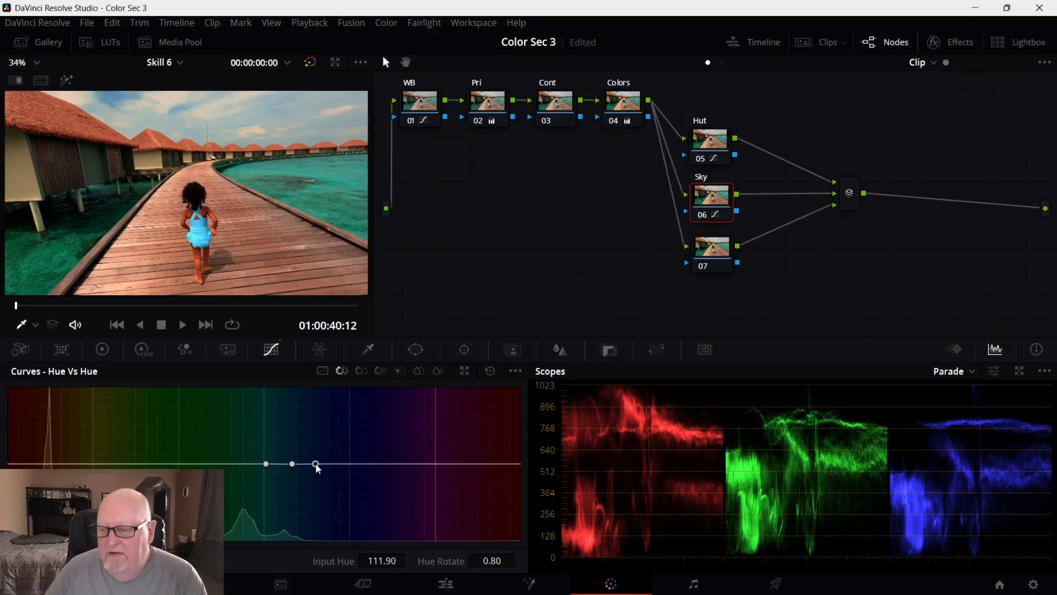
drag(318, 467, 318, 468)
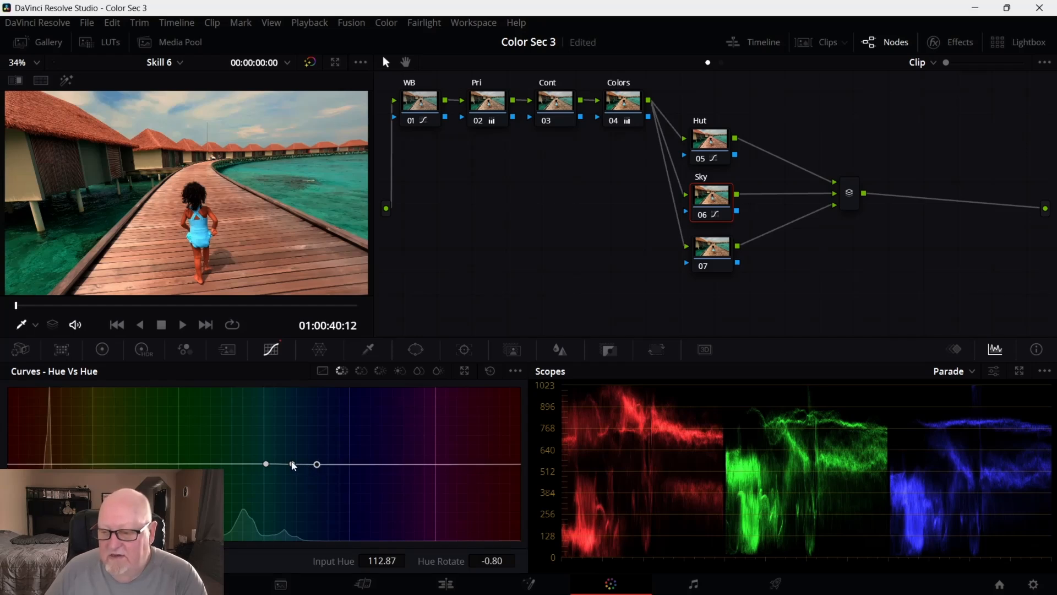
Reposition the Sky node's Hue Vs Hue points and raise the center one to about 16.80 hue rotation at 115.76 input hue.
drag(292, 464, 250, 463)
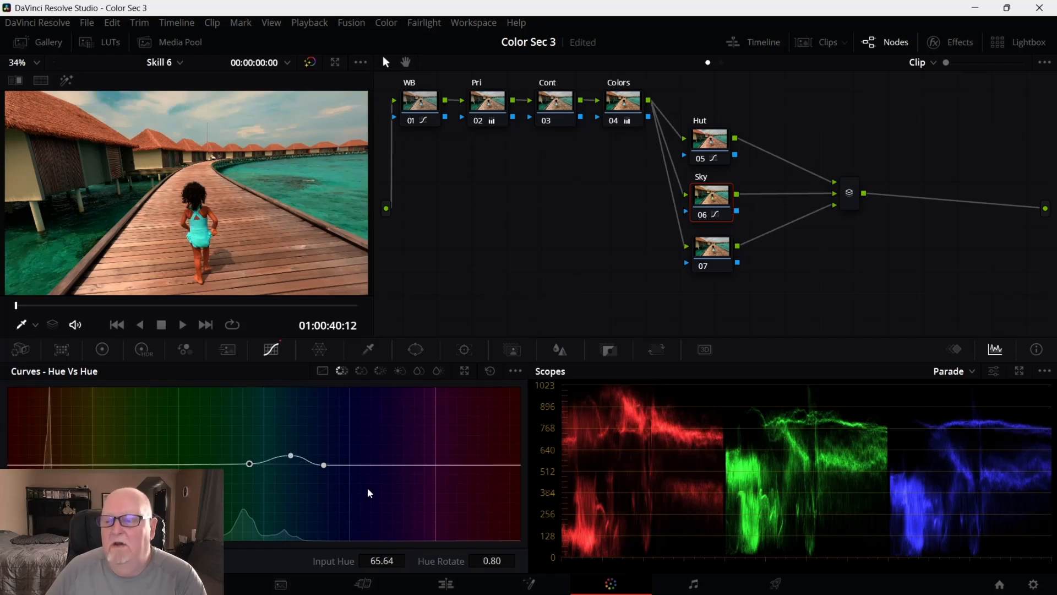
mouse_move(324, 465)
mouse_down()
mouse_move(290, 448)
mouse_move(290, 429)
mouse_move(286, 498)
mouse_move(290, 433)
mouse_move(288, 456)
mouse_move(322, 457)
mouse_up()
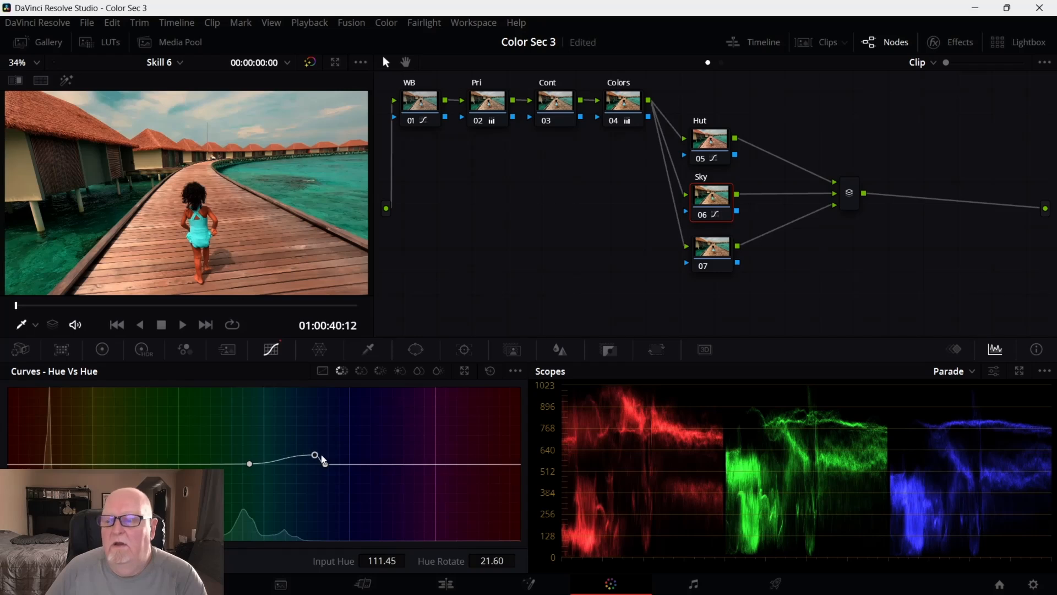
drag(249, 464, 321, 457)
click(318, 449)
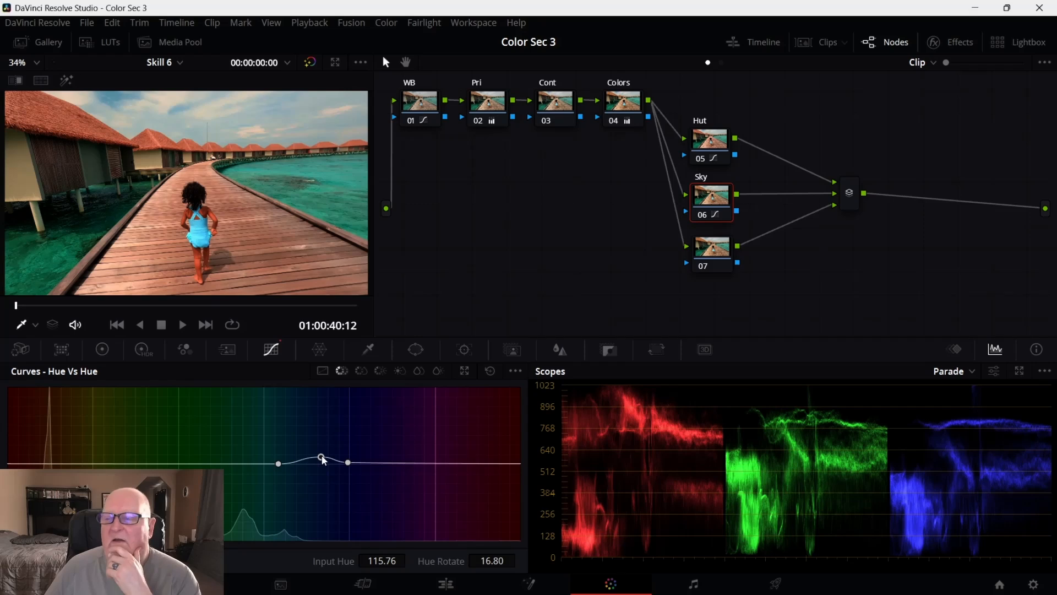
Sample the sky onto the Sky node's Hue Vs Sat curve, widen the points, and raise the center to about 1.21 saturation at 117.20 input hue.
click(361, 371)
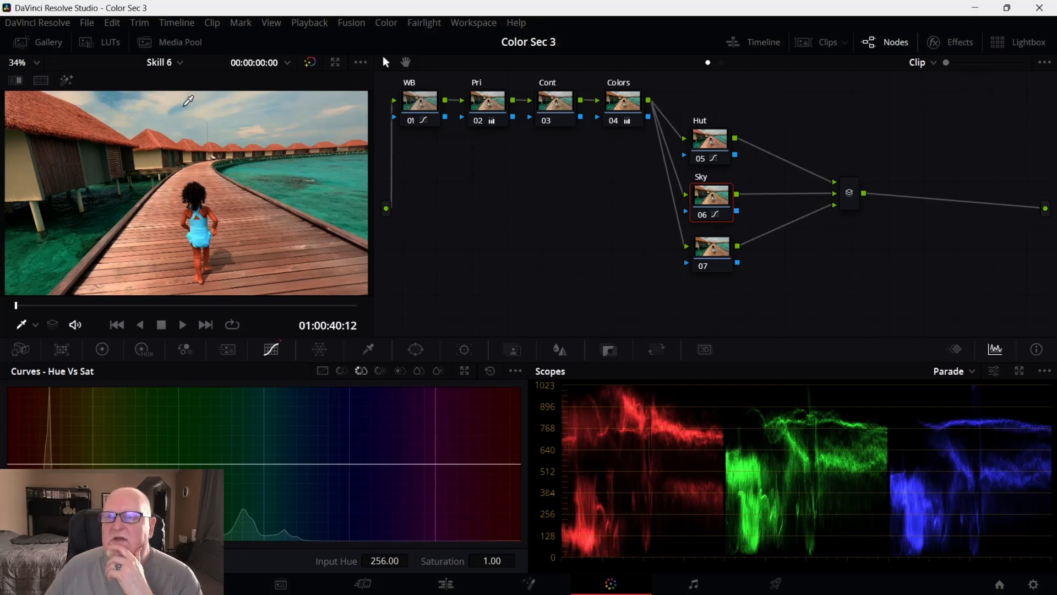
click(187, 103)
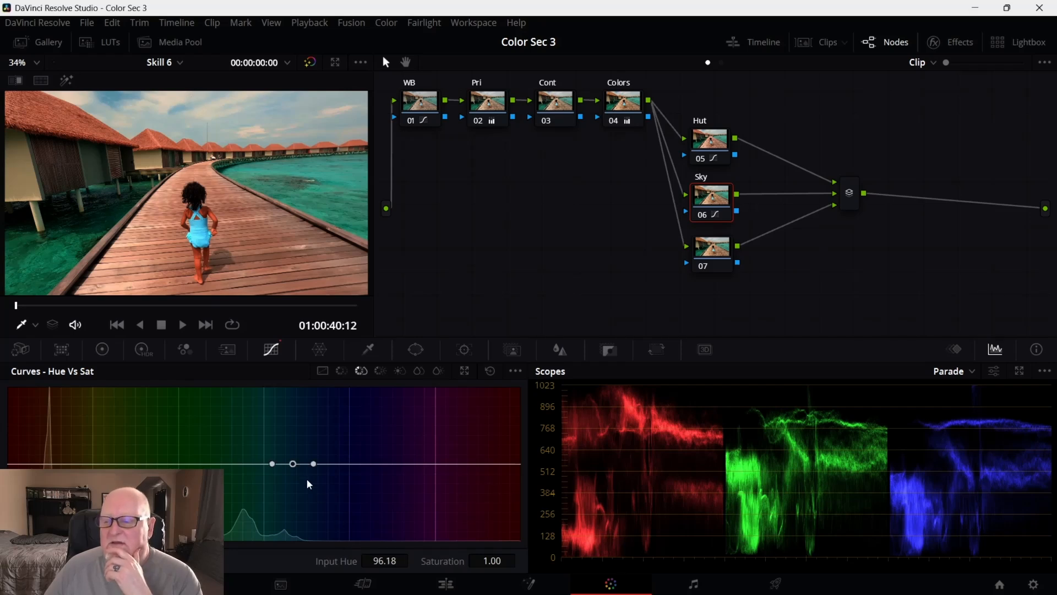
drag(292, 464, 342, 465)
click(313, 463)
drag(274, 464, 310, 434)
mouse_move(311, 452)
mouse_down()
mouse_move(322, 464)
mouse_move(341, 440)
mouse_move(317, 454)
mouse_up()
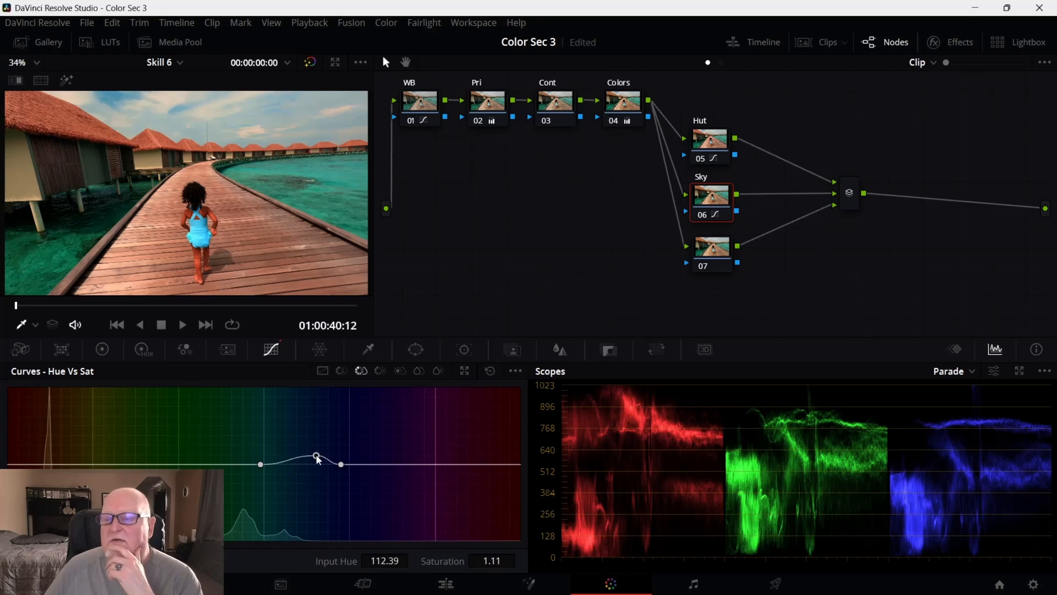
drag(319, 458, 326, 451)
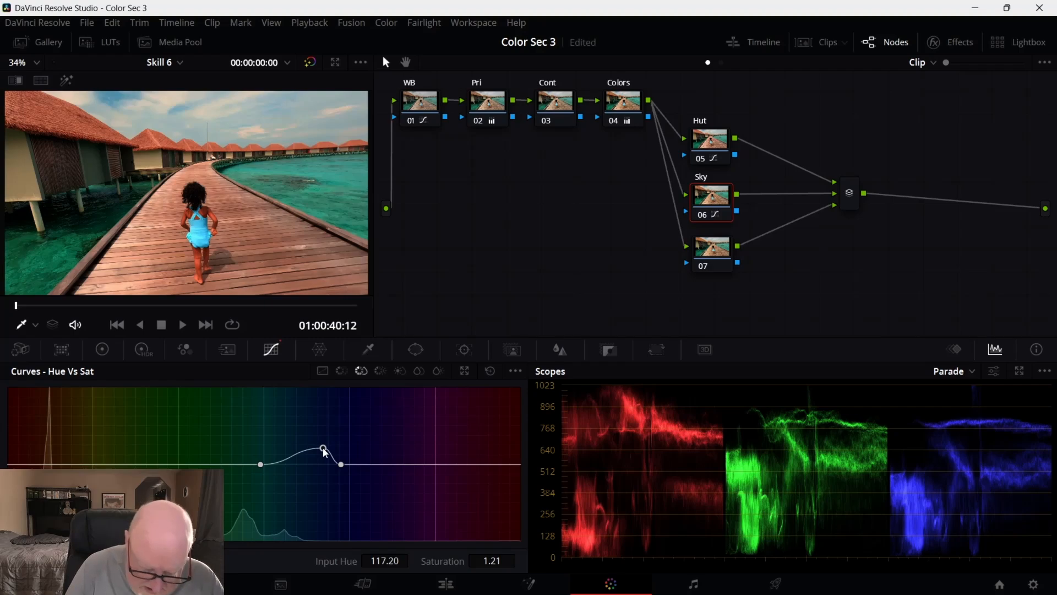
key(ctrl+f)
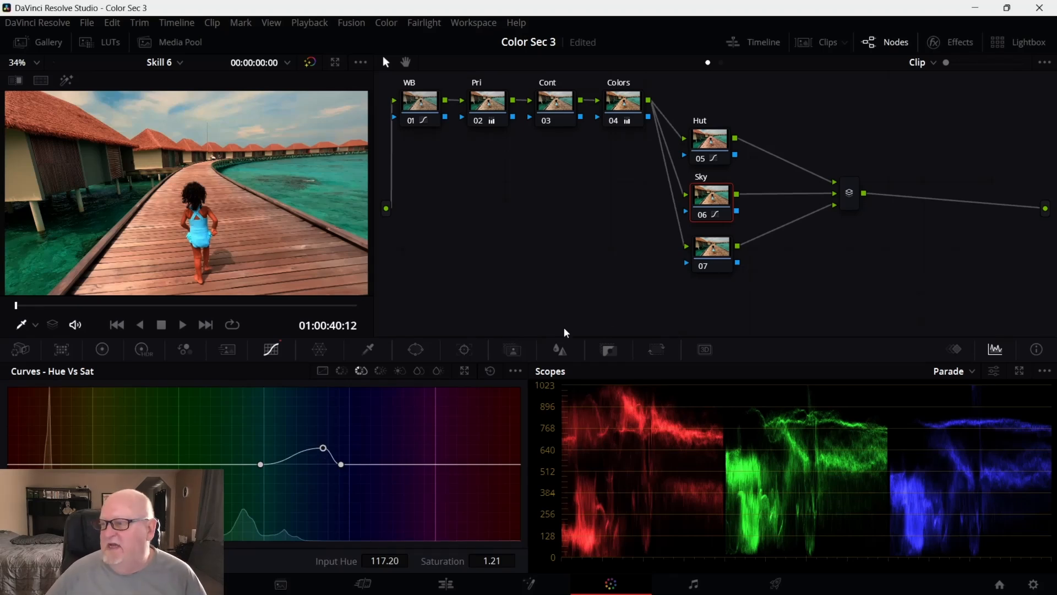
Label node 07 as Sea.
click(722, 254)
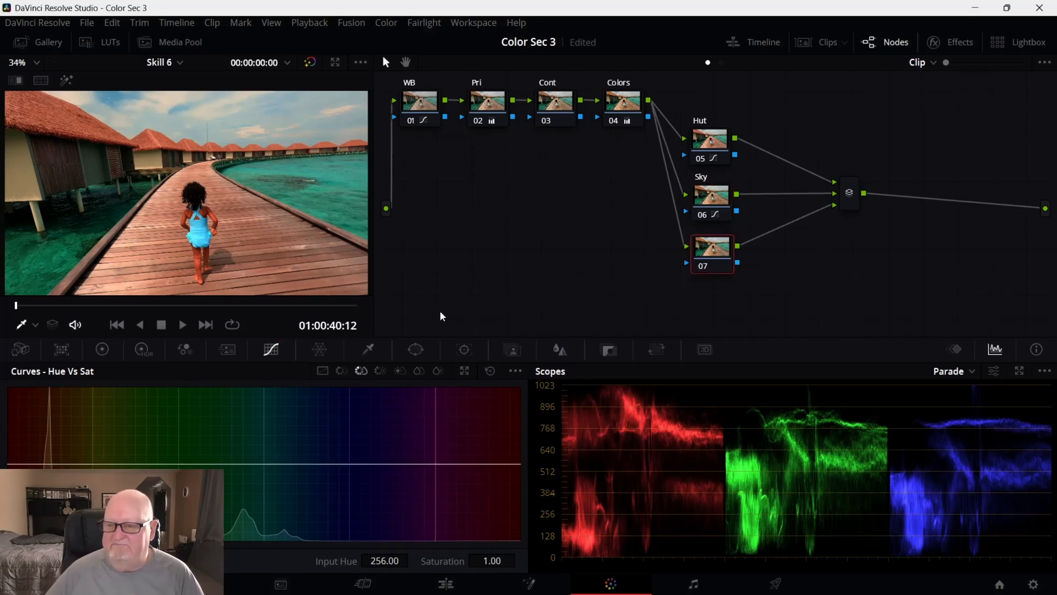
right_click(701, 231)
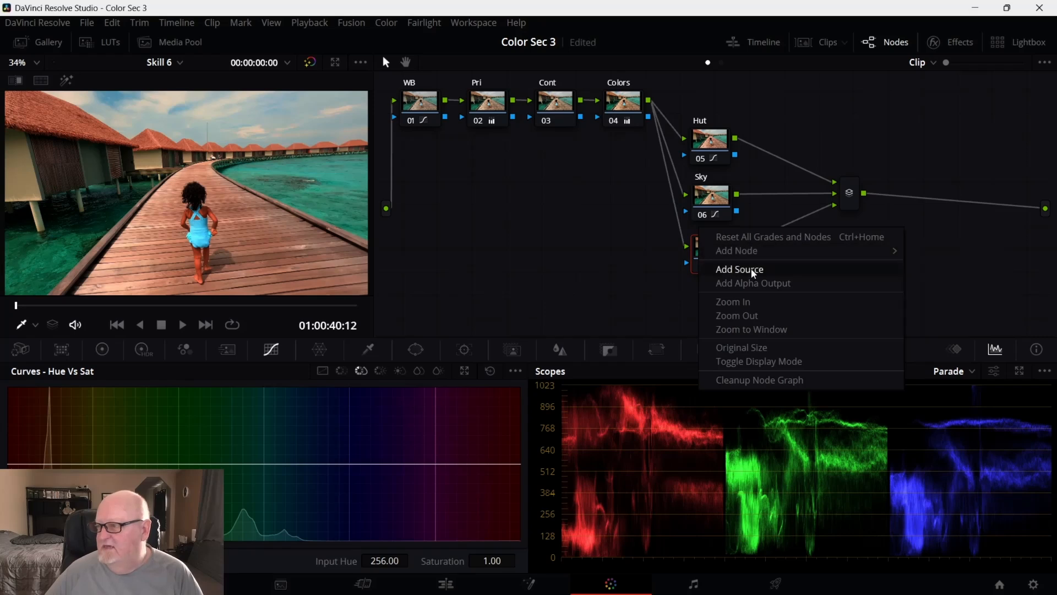
click(685, 285)
right_click(710, 263)
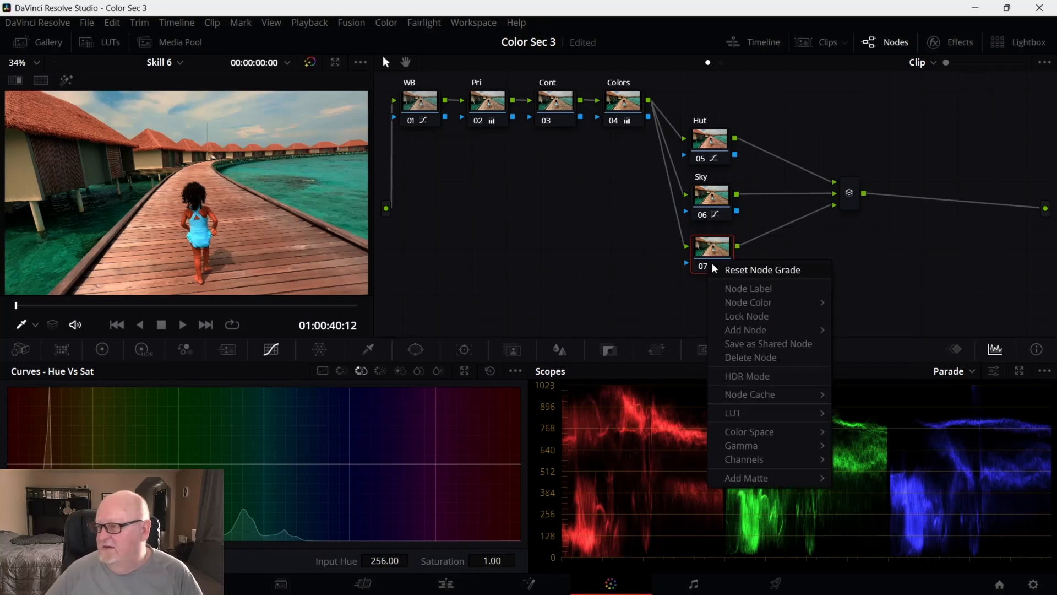
click(744, 289)
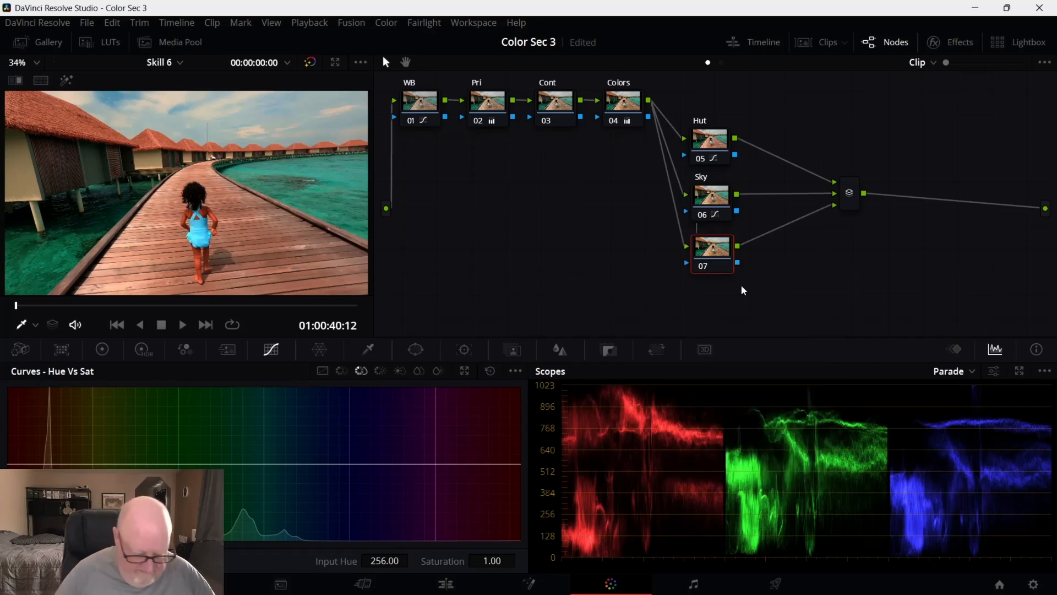
text(Sea)
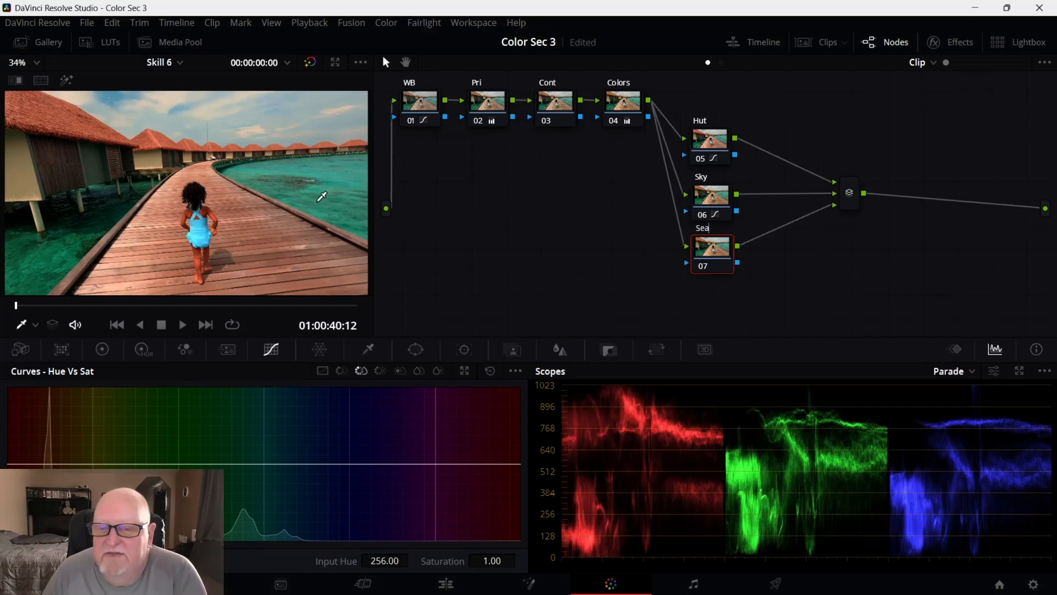
Sample the water onto the Sea node's Hue Vs Hue curve, spread the outer points, and set the center to about 0.80 rotation at 65.64 input hue.
click(343, 373)
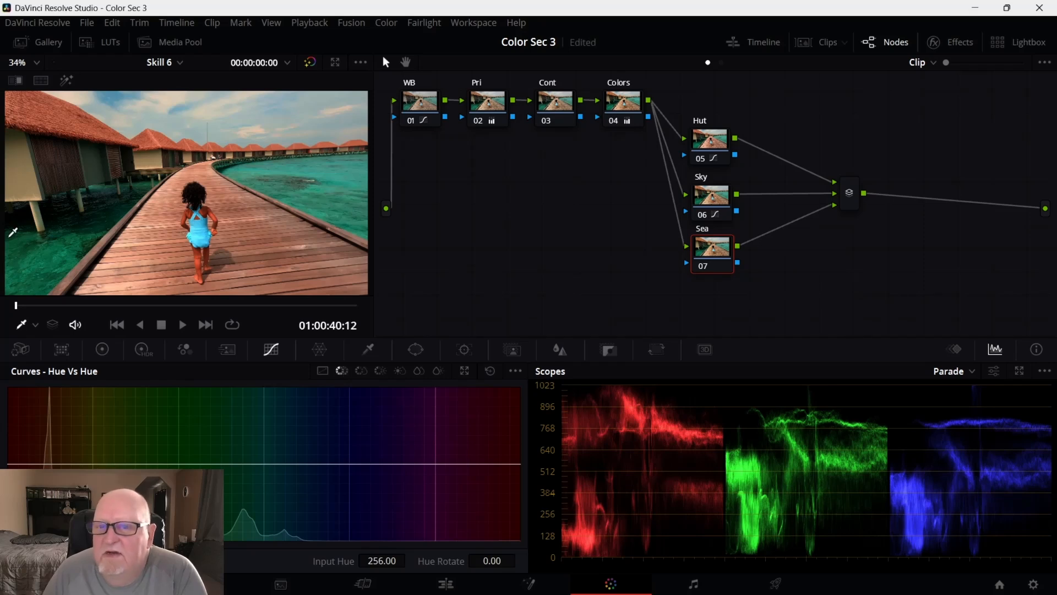
click(68, 247)
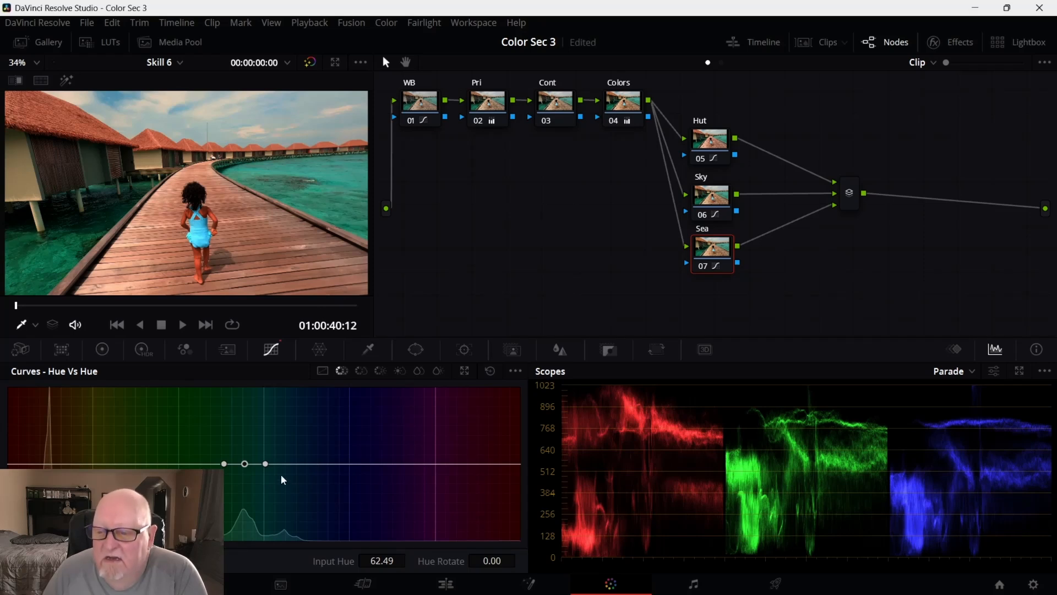
mouse_move(266, 463)
mouse_down()
mouse_move(282, 465)
mouse_move(206, 466)
mouse_move(243, 457)
mouse_move(245, 433)
mouse_move(247, 464)
mouse_up()
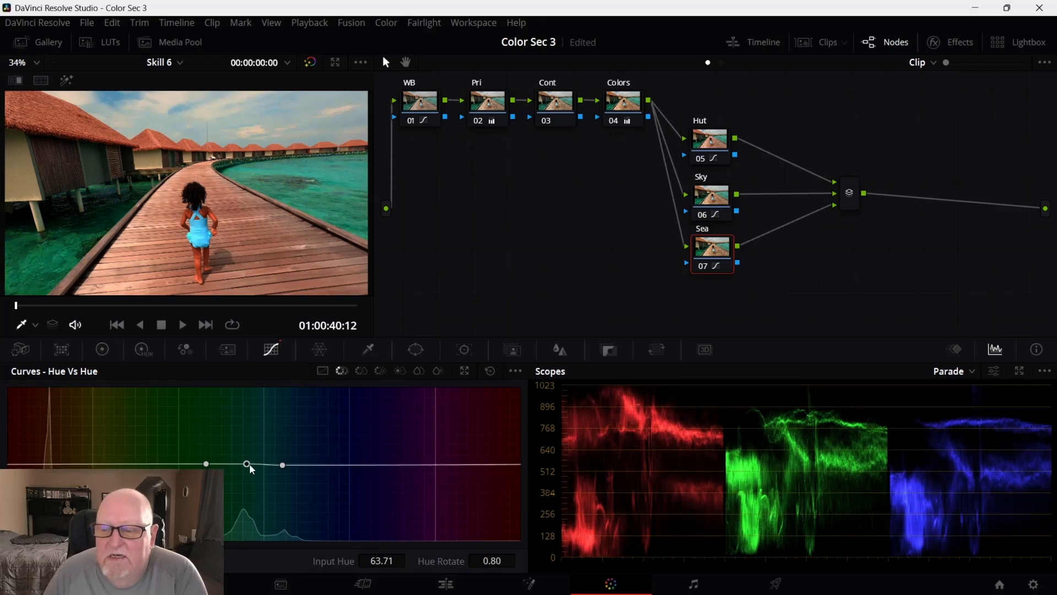
click(287, 465)
drag(286, 462, 287, 462)
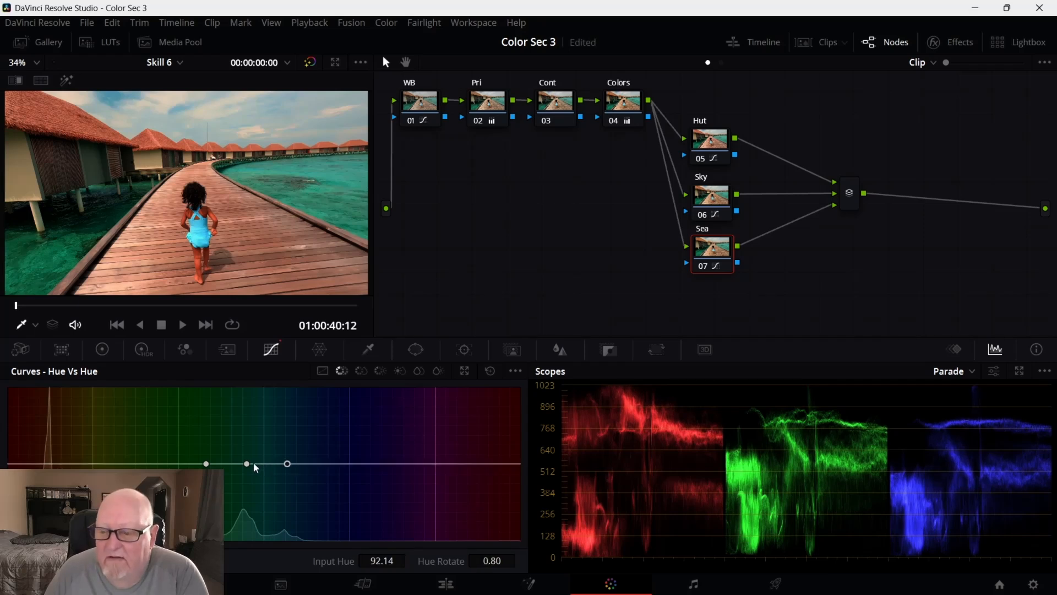
drag(248, 463, 250, 464)
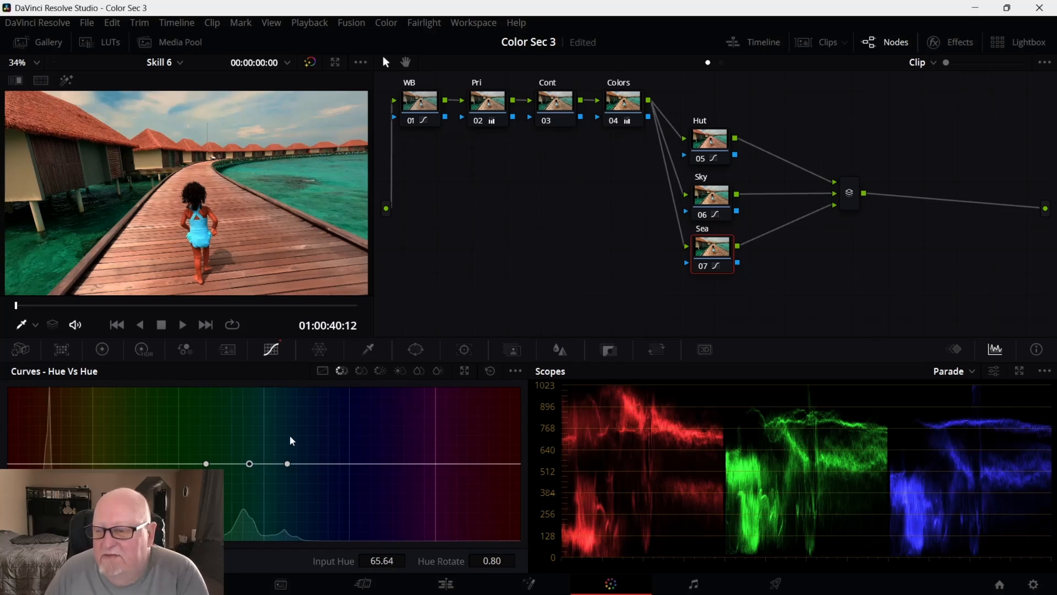
Sample the water onto the Sea node's Hue Vs Sat curve, widen the points, and raise the center to about 1.16 saturation at 79.61 input hue.
click(360, 372)
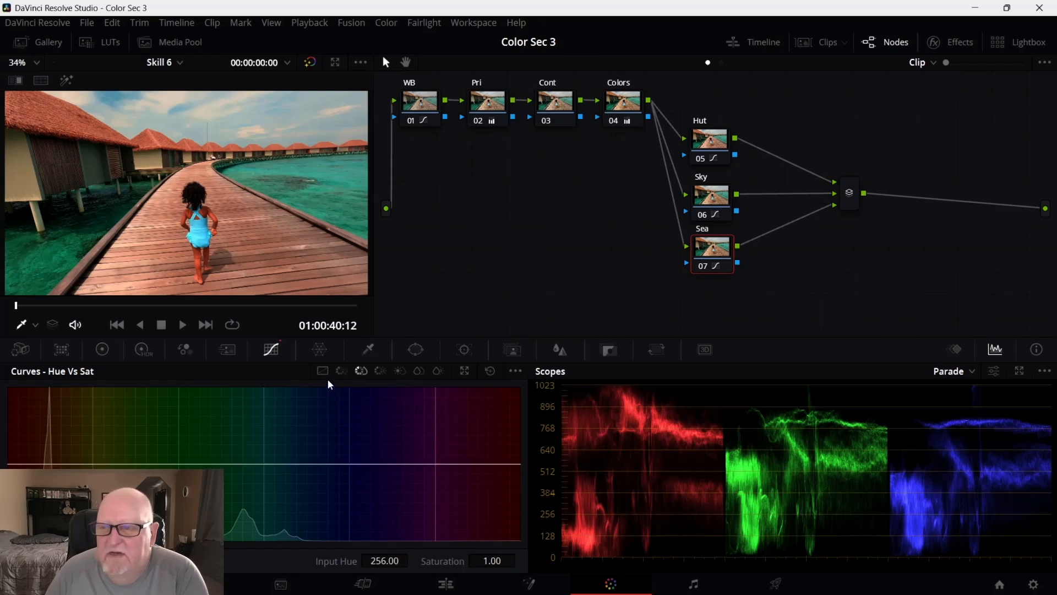
click(67, 242)
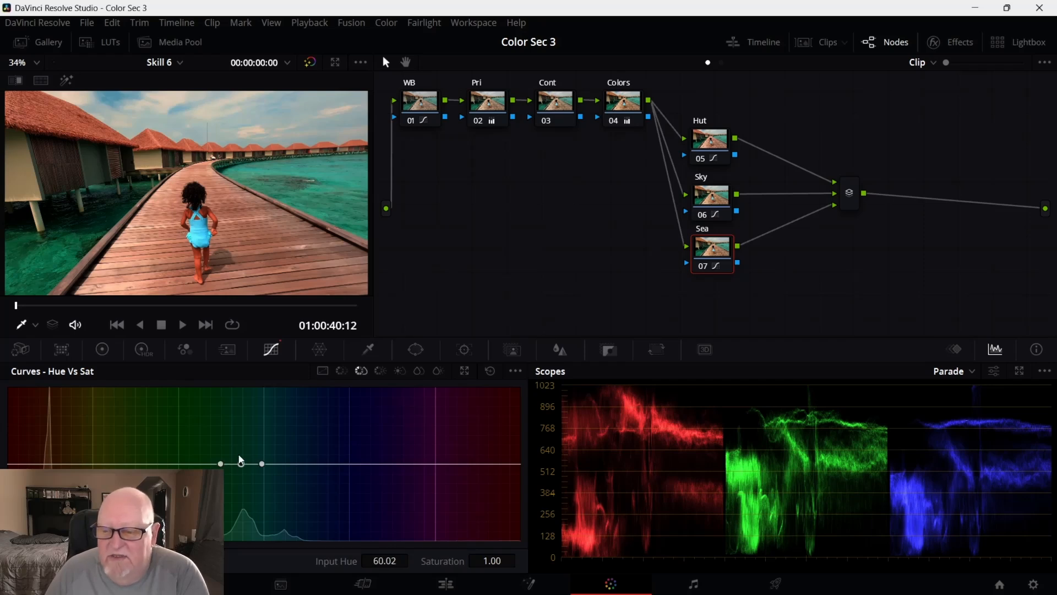
drag(241, 461, 298, 464)
drag(221, 465, 271, 455)
click(247, 465)
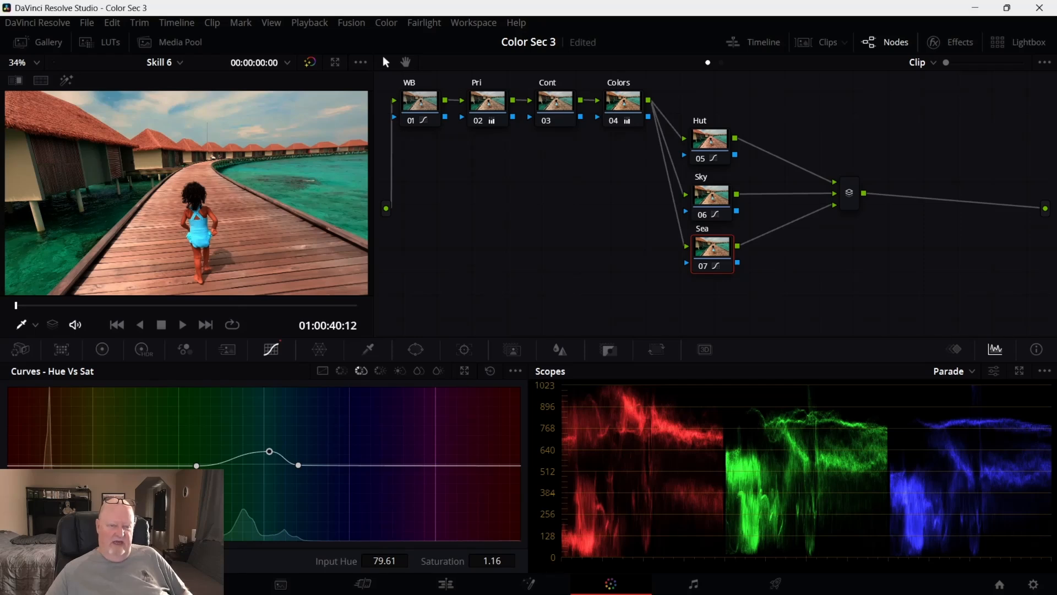
Move the highlight end point of the WB node's red custom curve outward to the curve's upper corner.
click(464, 349)
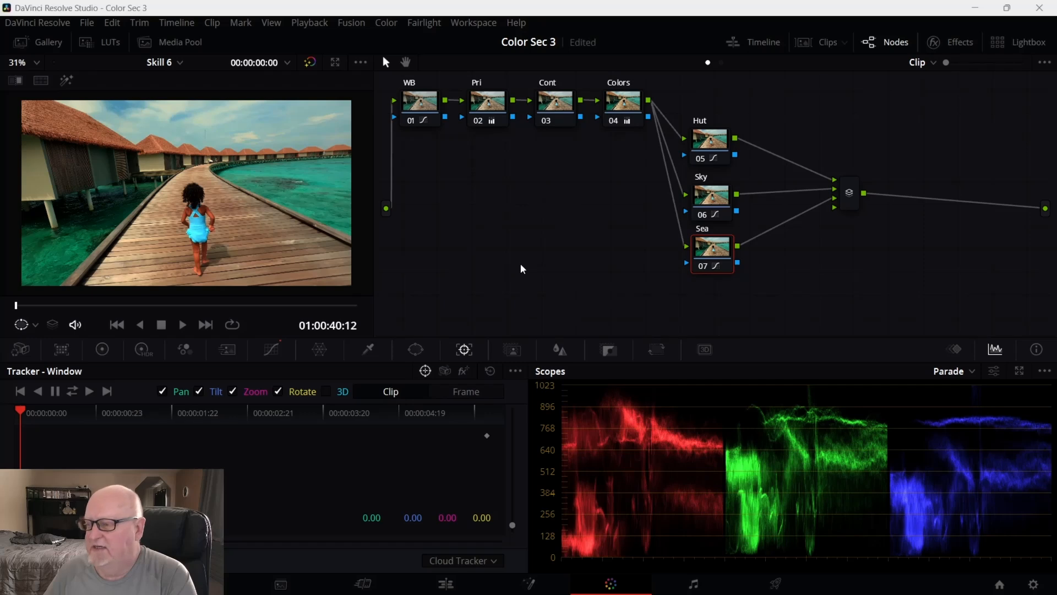
click(432, 102)
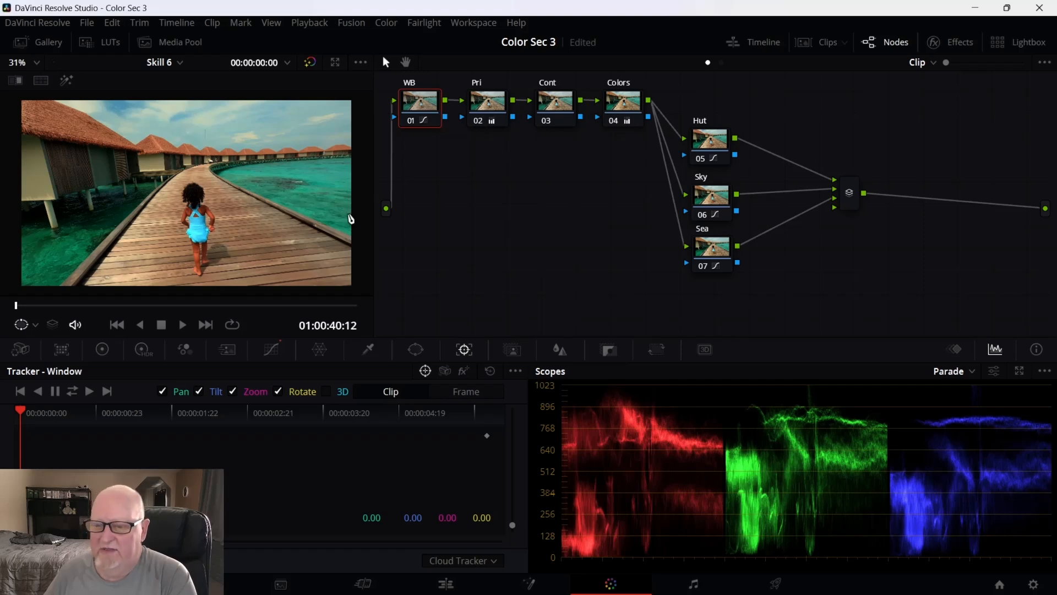
click(275, 352)
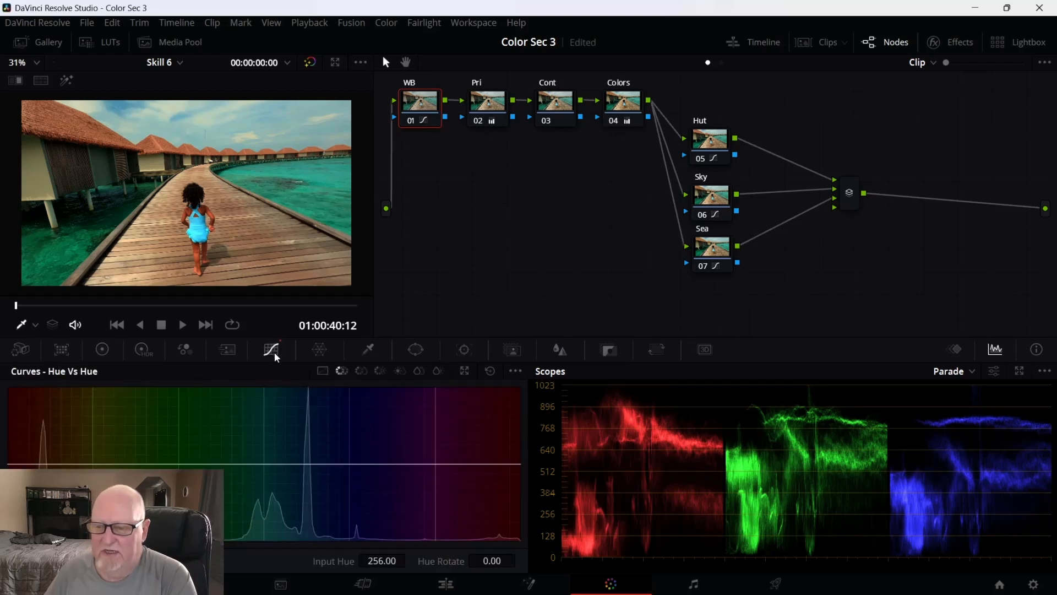
click(323, 371)
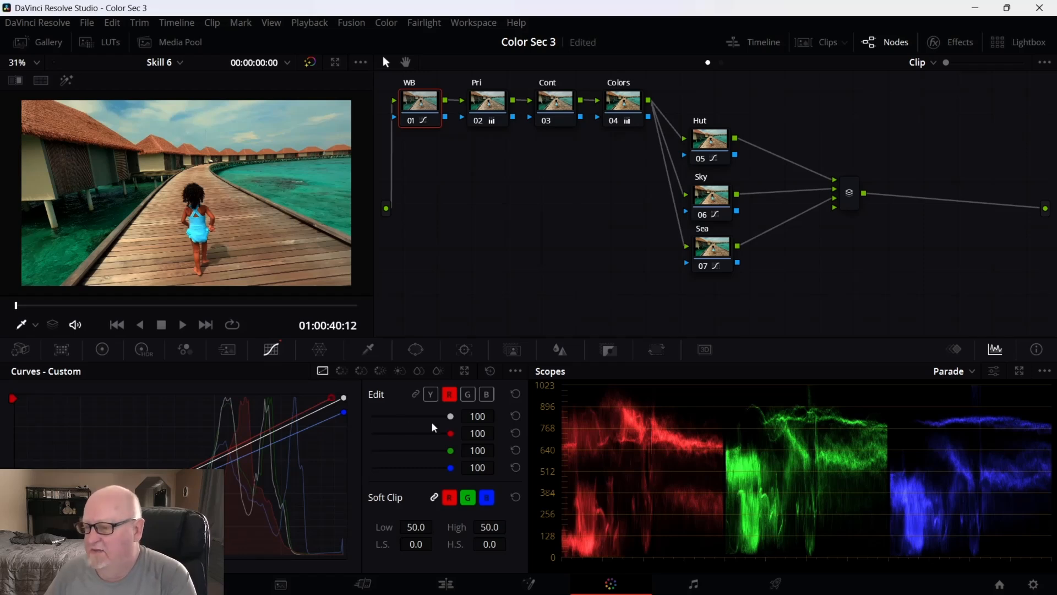
mouse_move(332, 395)
mouse_down()
mouse_move(347, 392)
mouse_move(326, 386)
mouse_move(342, 388)
mouse_up()
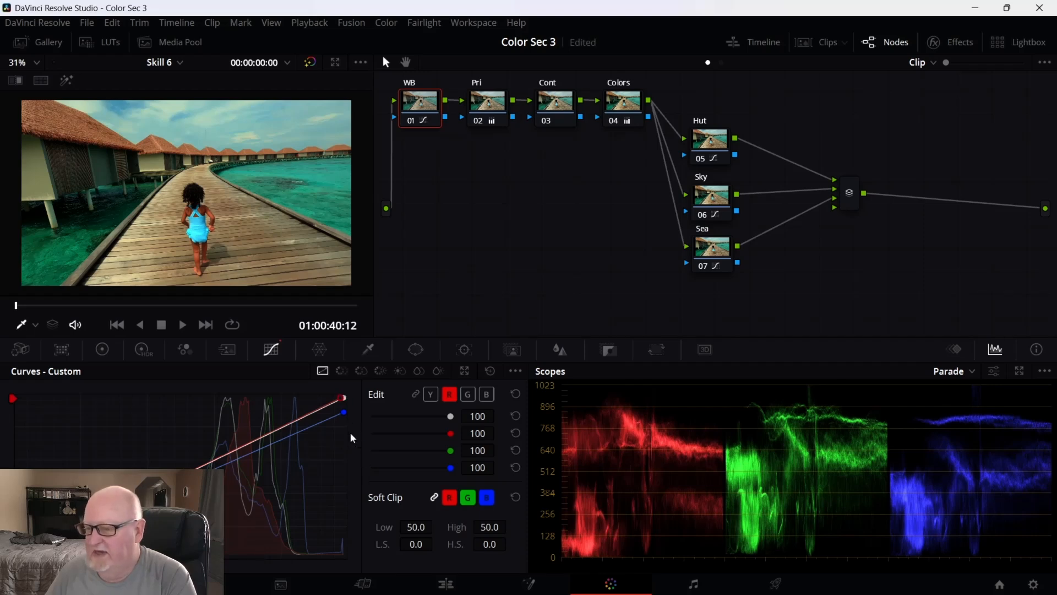
Fine-tune the highlight end point of the WB node's blue custom curve and review the layer mixer's graded frame in full screen.
drag(342, 411, 340, 412)
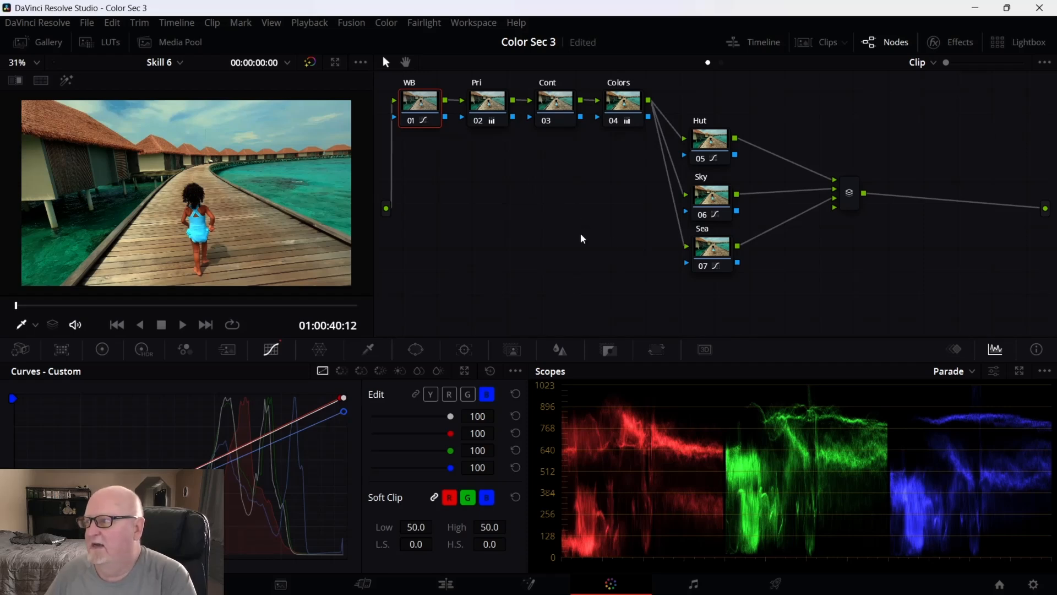
click(848, 202)
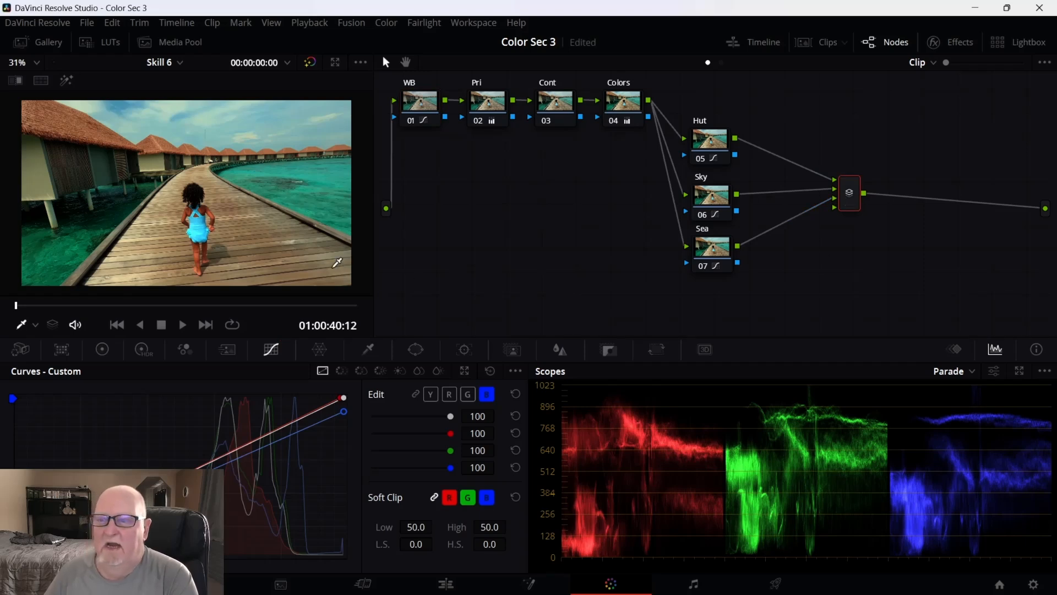
key(p)
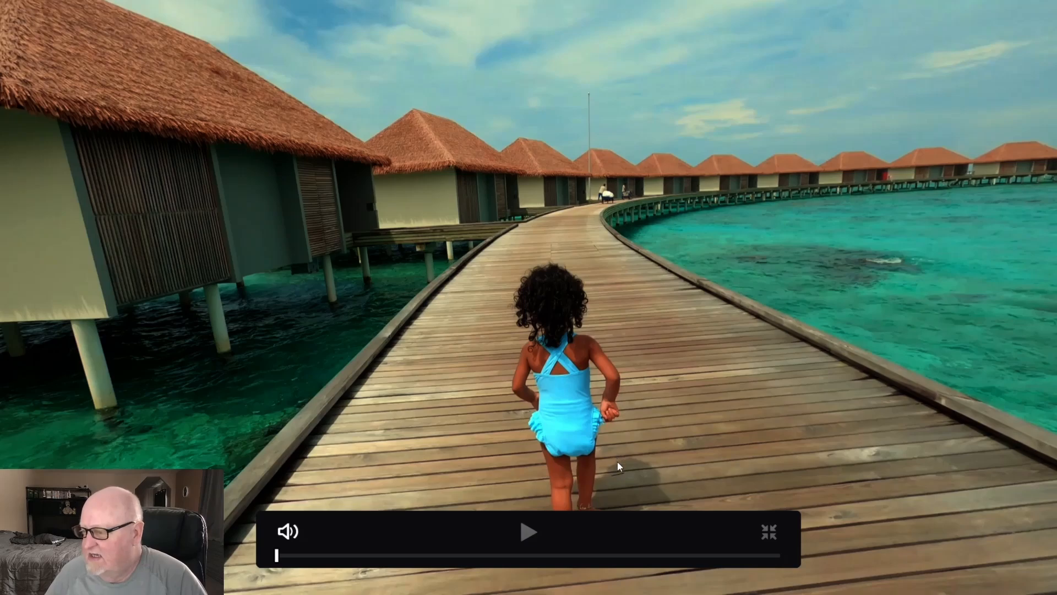
key(Escape)
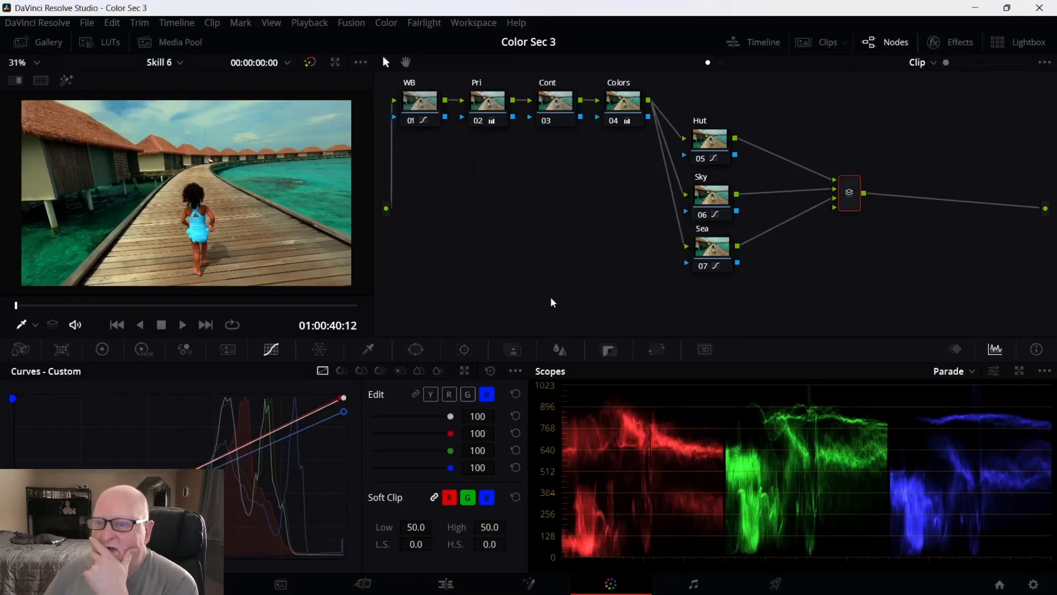
Add a parallel node from the Sea node, place it slightly lower beneath Sea, and label it LG.
right_click(720, 251)
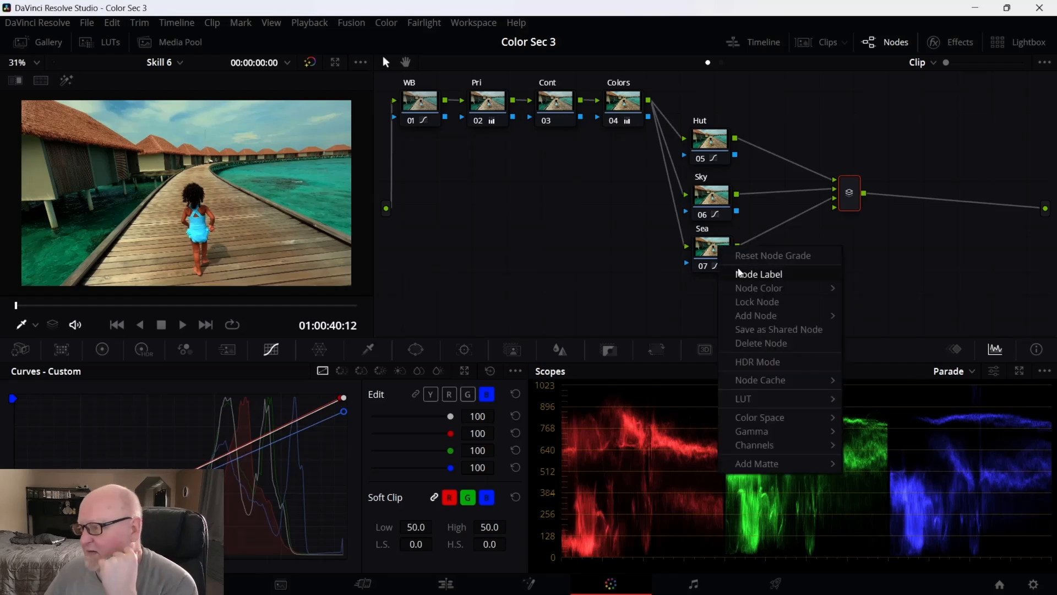
mouse_move(767, 319)
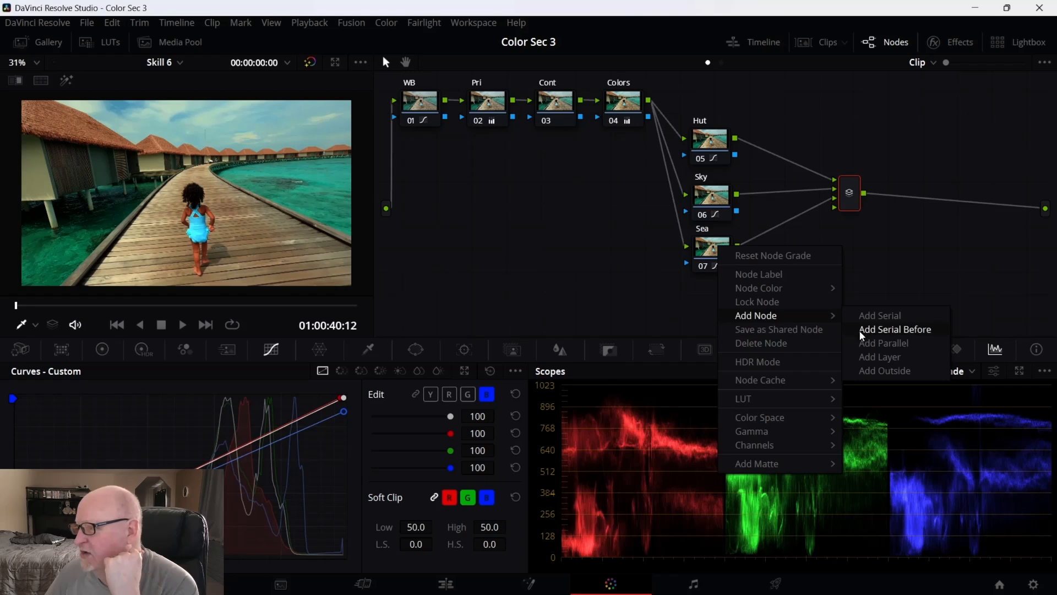
click(881, 343)
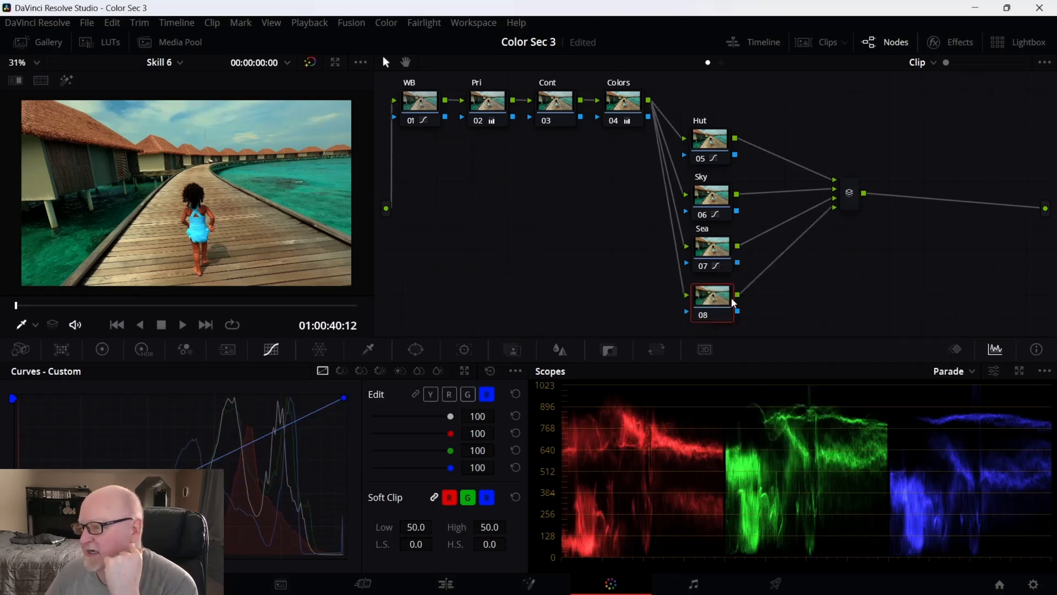
drag(724, 299, 709, 308)
right_click(709, 307)
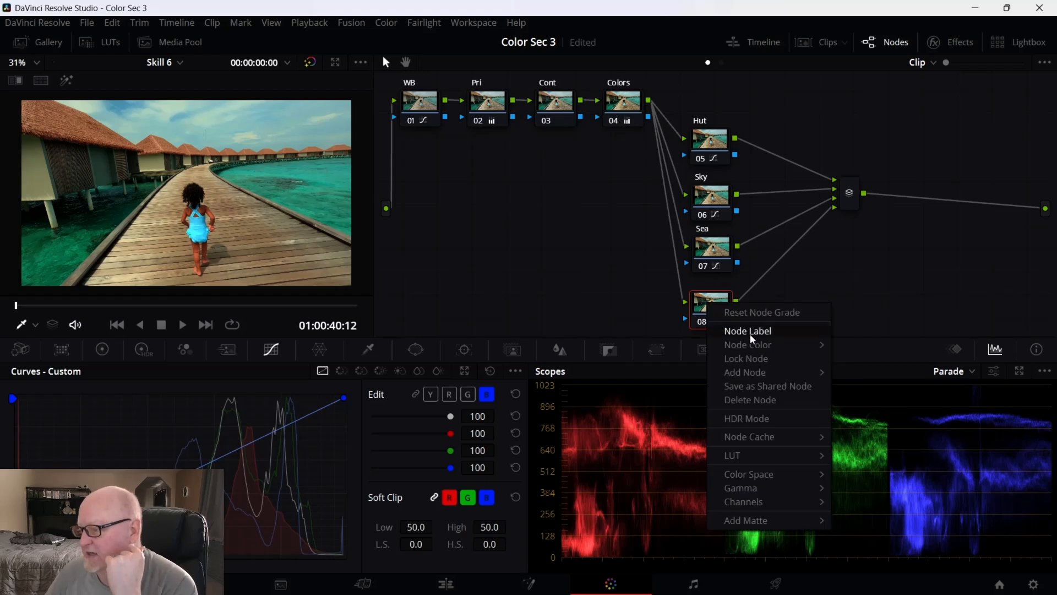
click(765, 331)
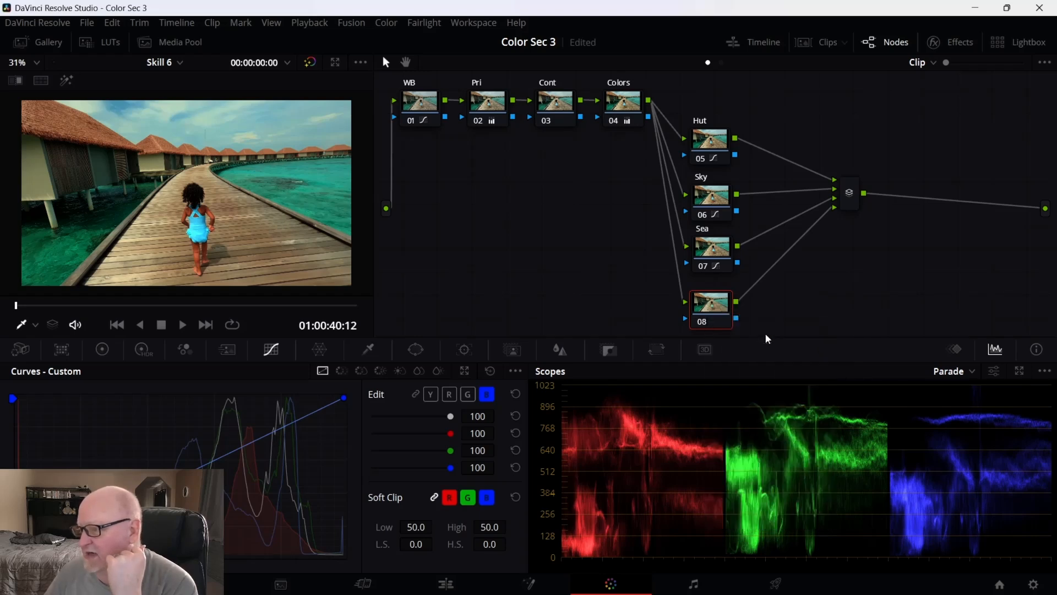
text(LG)
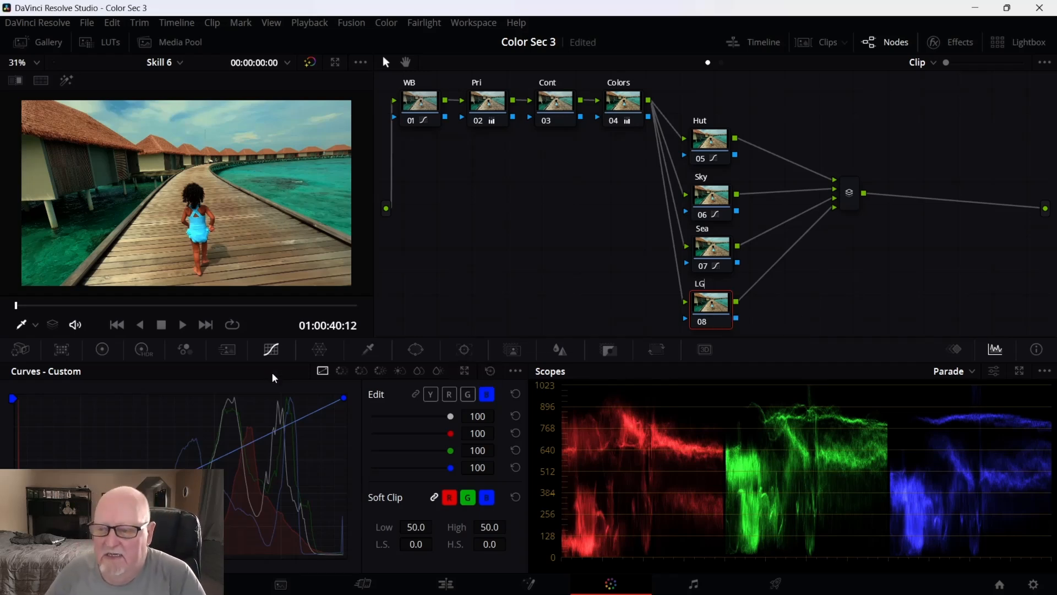
Sample the girl's shoulder and arm skin with the LG node's HSL qualifier.
click(149, 348)
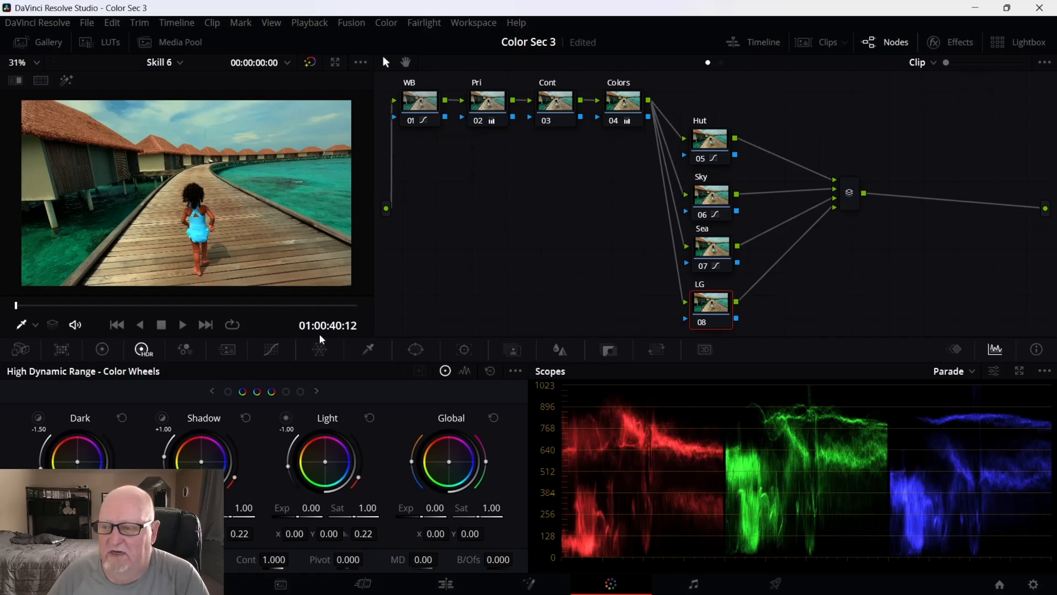
click(369, 350)
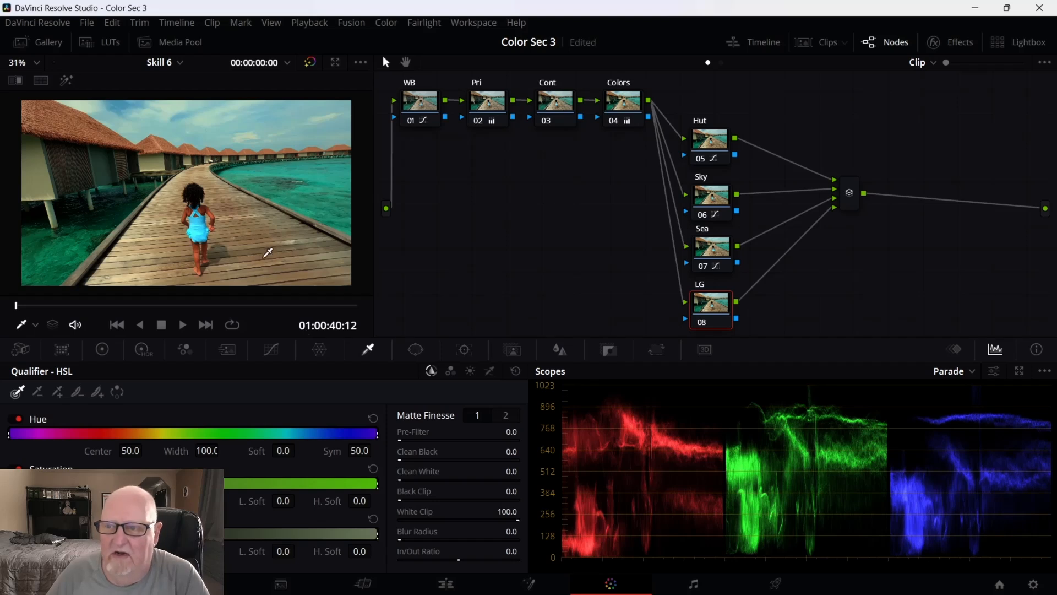
scroll(211, 237, up, 3)
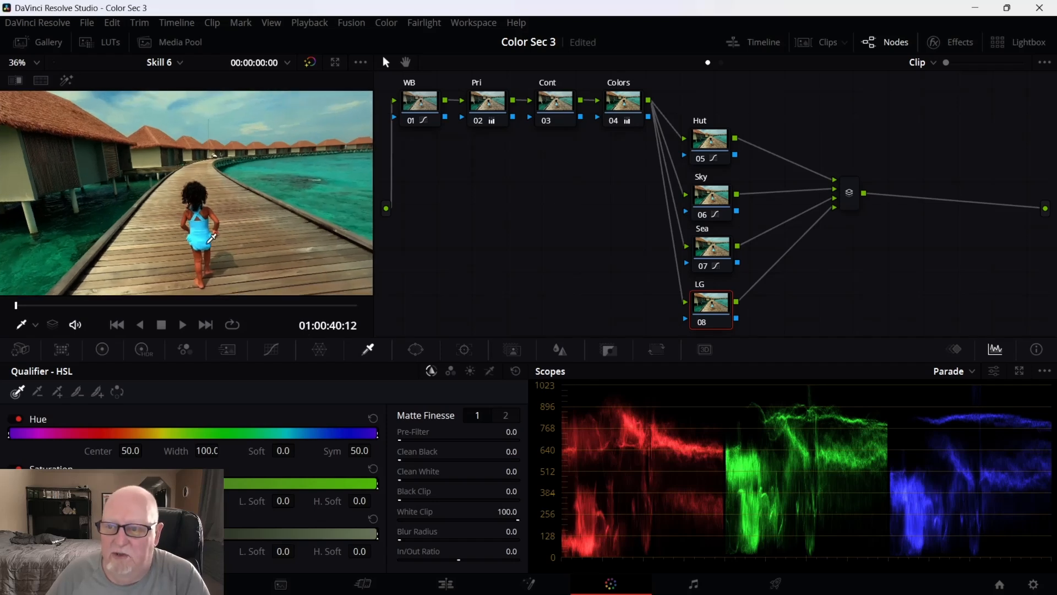
scroll(212, 241, up, 5)
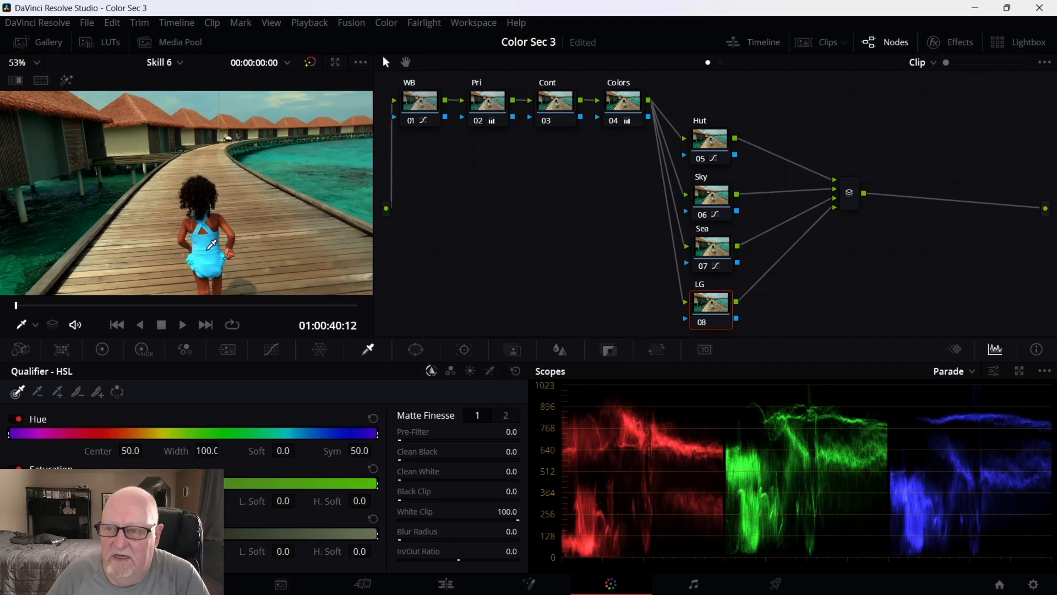
scroll(212, 242, up, 2)
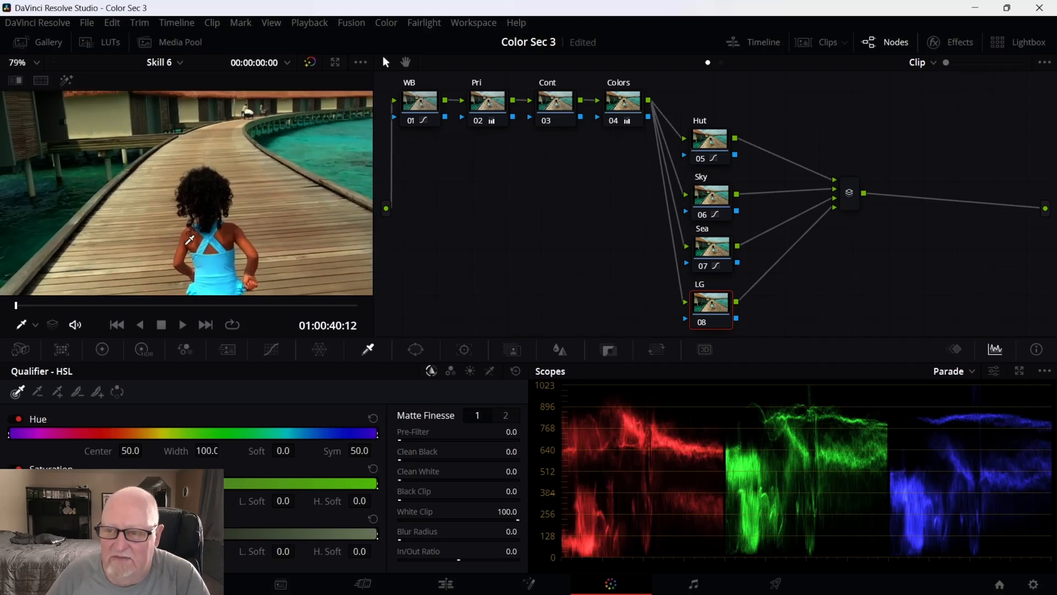
click(230, 232)
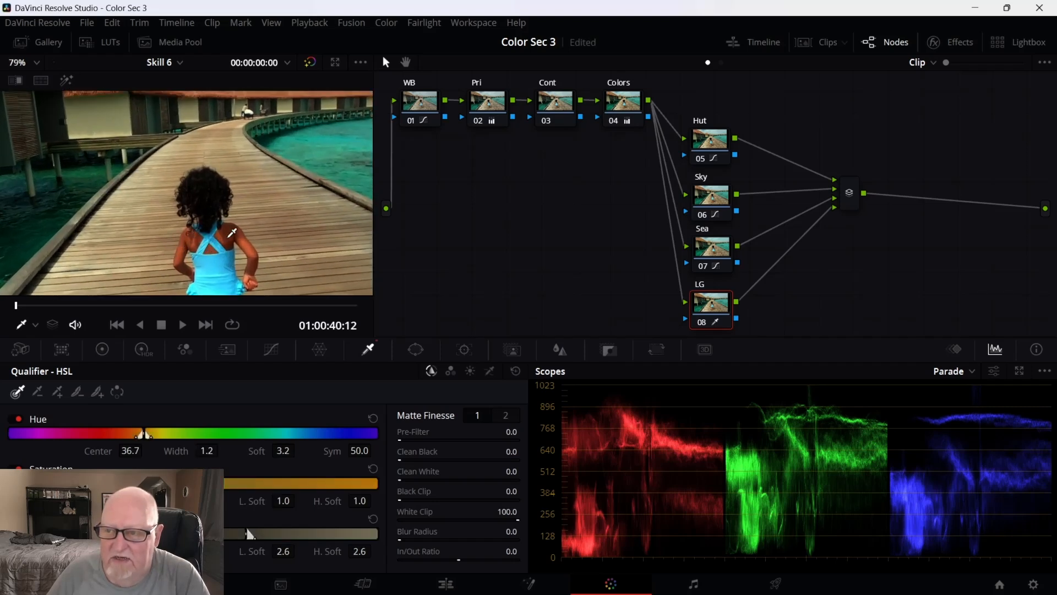
drag(231, 230, 247, 243)
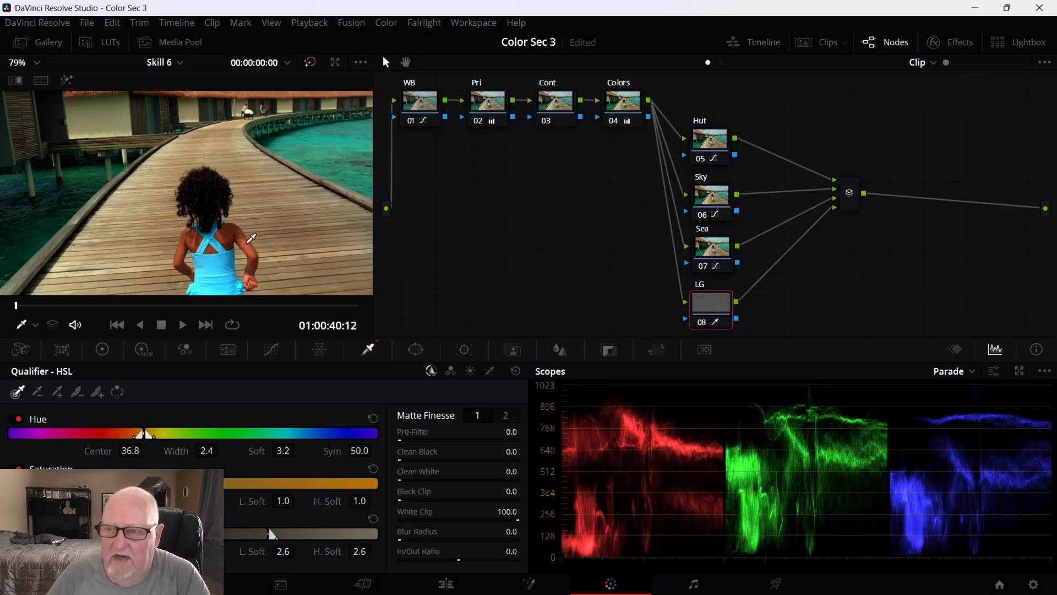
drag(229, 231, 239, 223)
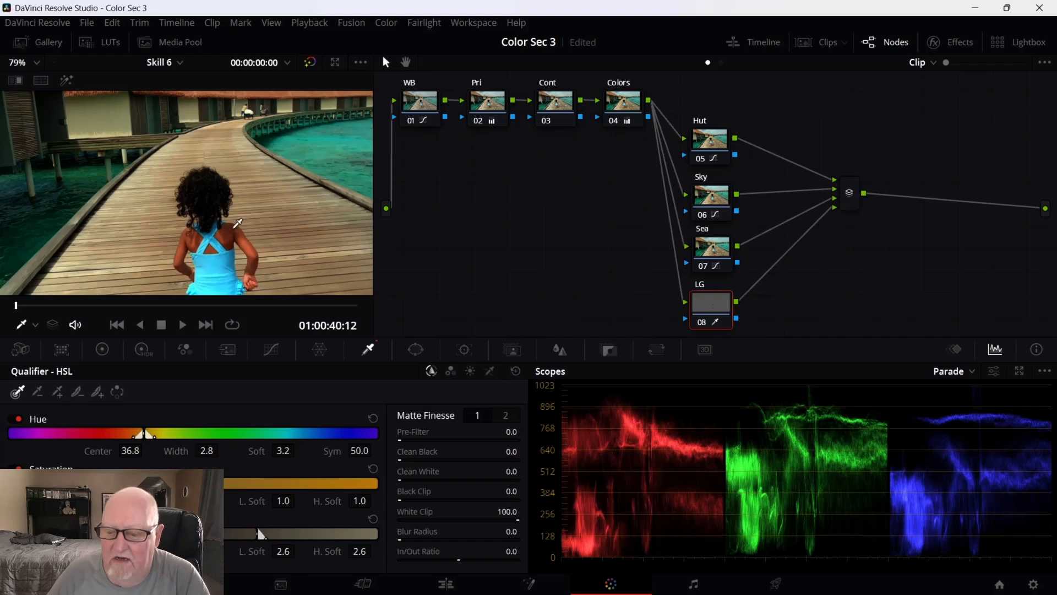
scroll(231, 215, down, 5)
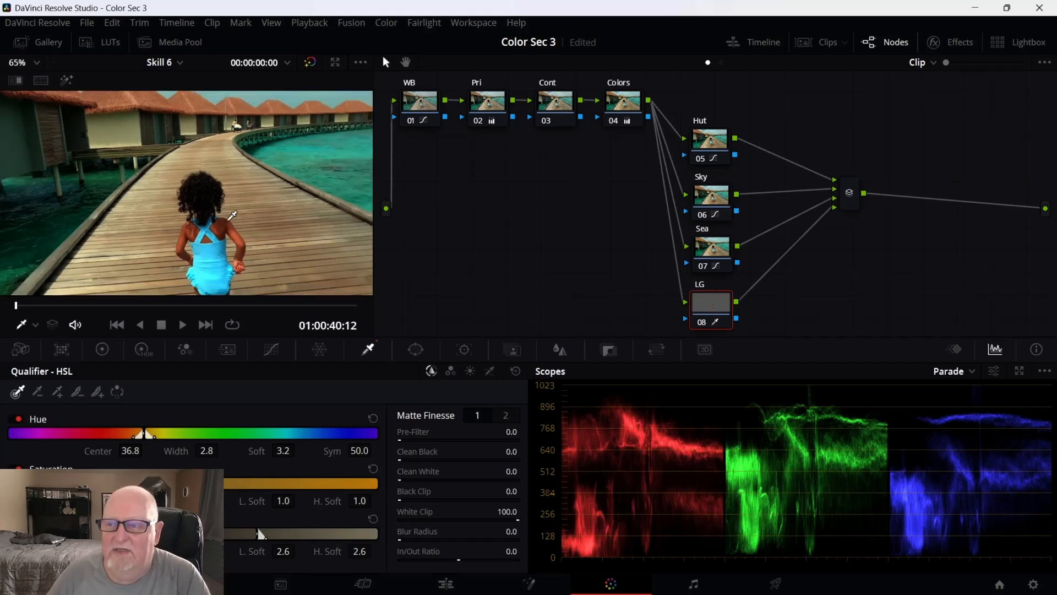
scroll(232, 216, down, 1)
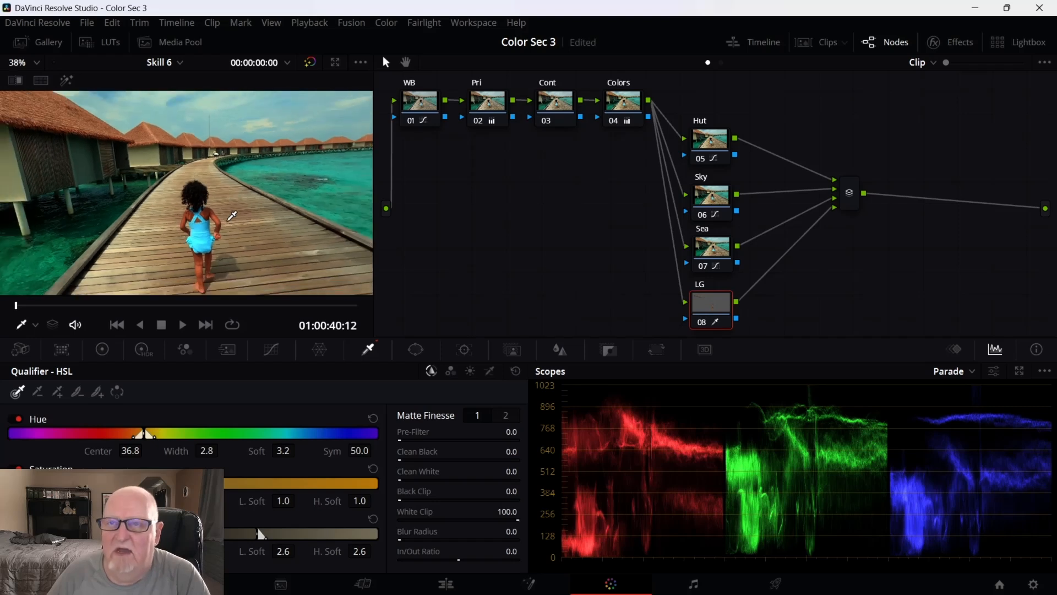
Highlight the LG node's skin selection in the viewer and set its matte finesse Pre-Filter to 91.6 and Clean Black to 9.7.
click(66, 82)
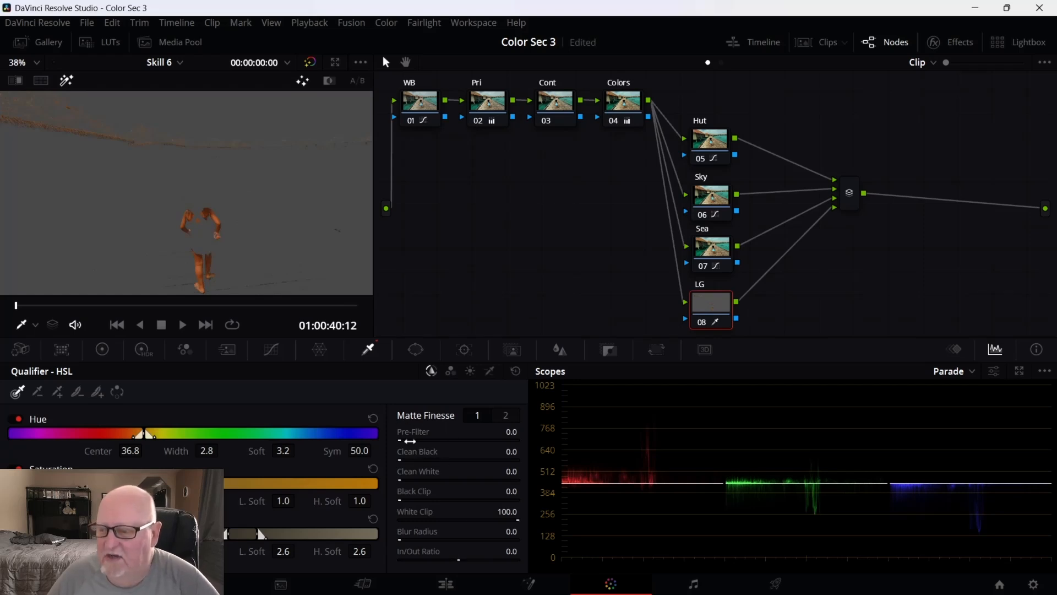
drag(404, 440, 447, 439)
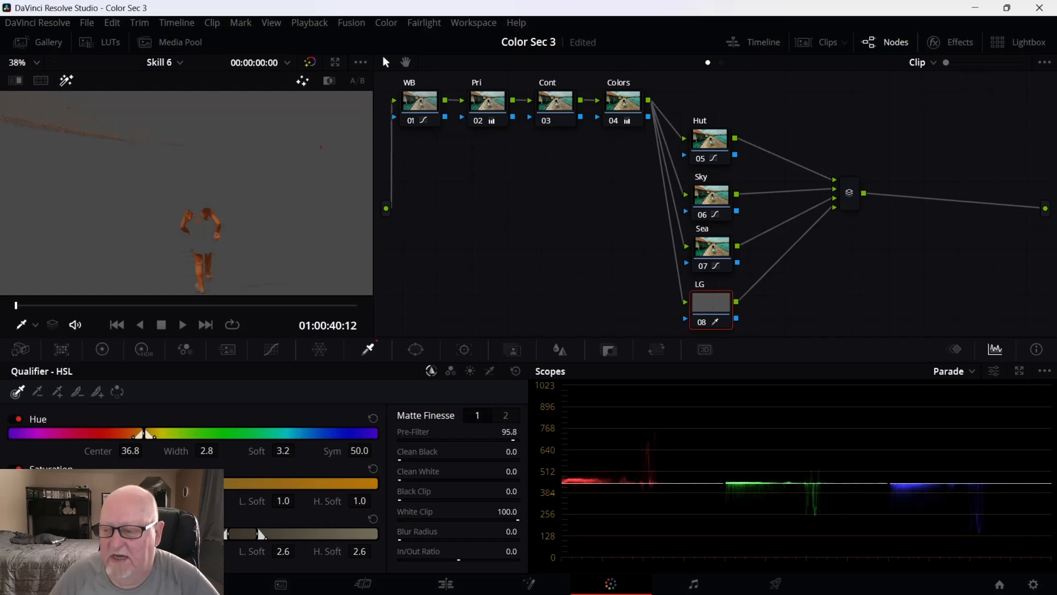
drag(509, 432, 507, 432)
drag(511, 451, 530, 452)
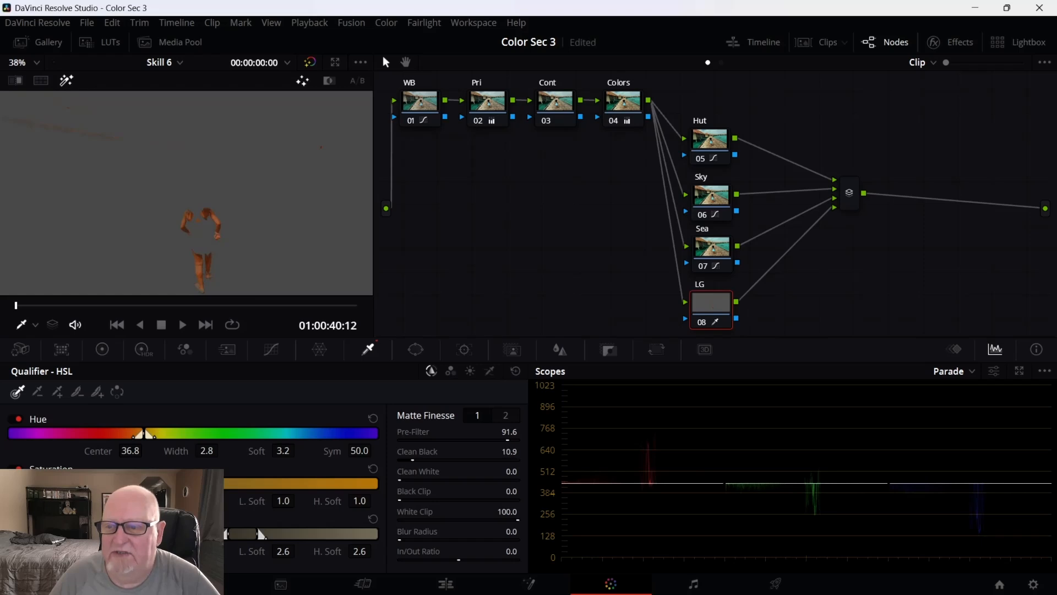
drag(509, 451, 502, 452)
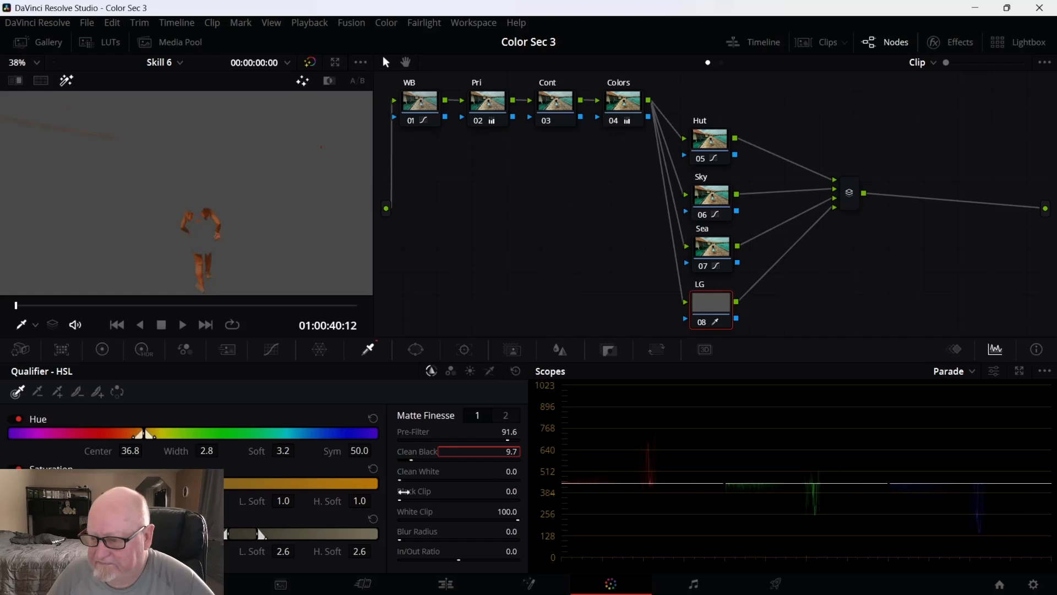
Set the LG qualifier's Clean White to 11.0, Black Clip to 7.3, Blur Radius to 13.0 and In/Out Ratio to about -3.4.
drag(405, 478, 415, 478)
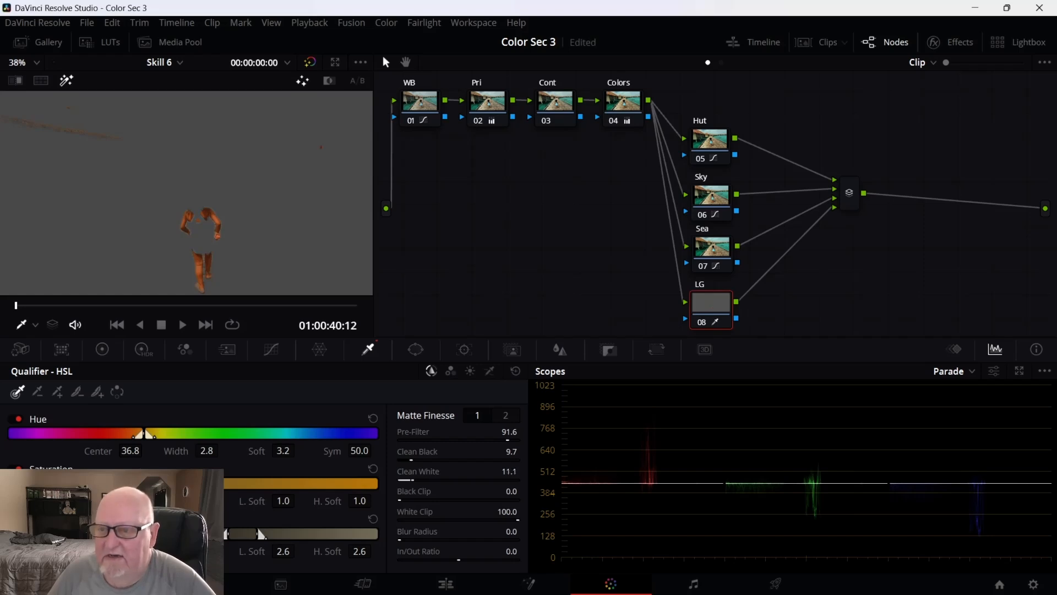
mouse_move(415, 499)
mouse_down()
mouse_move(435, 499)
mouse_move(415, 499)
mouse_up()
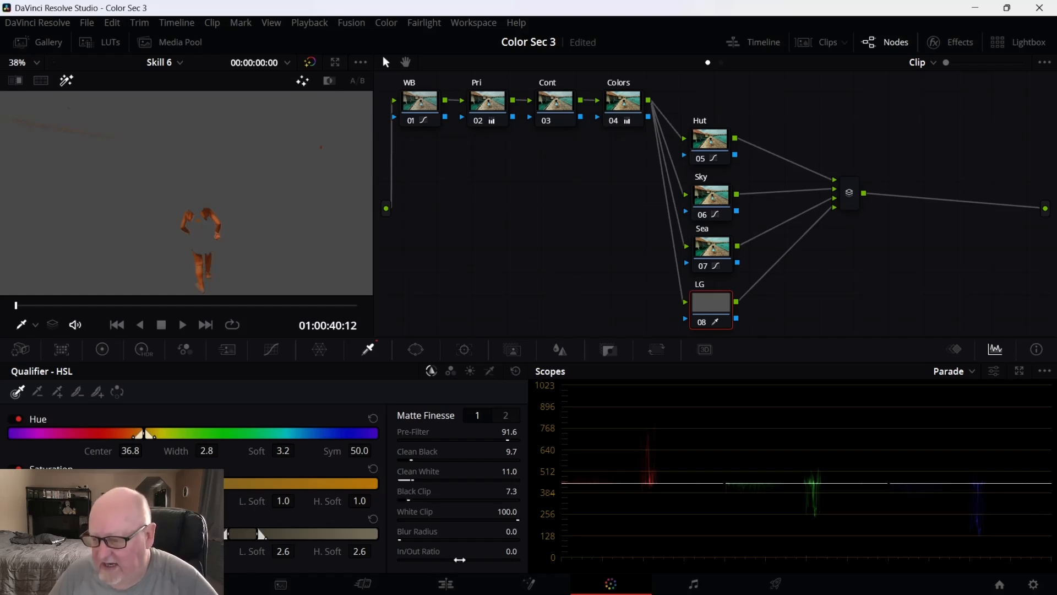
drag(460, 560, 462, 559)
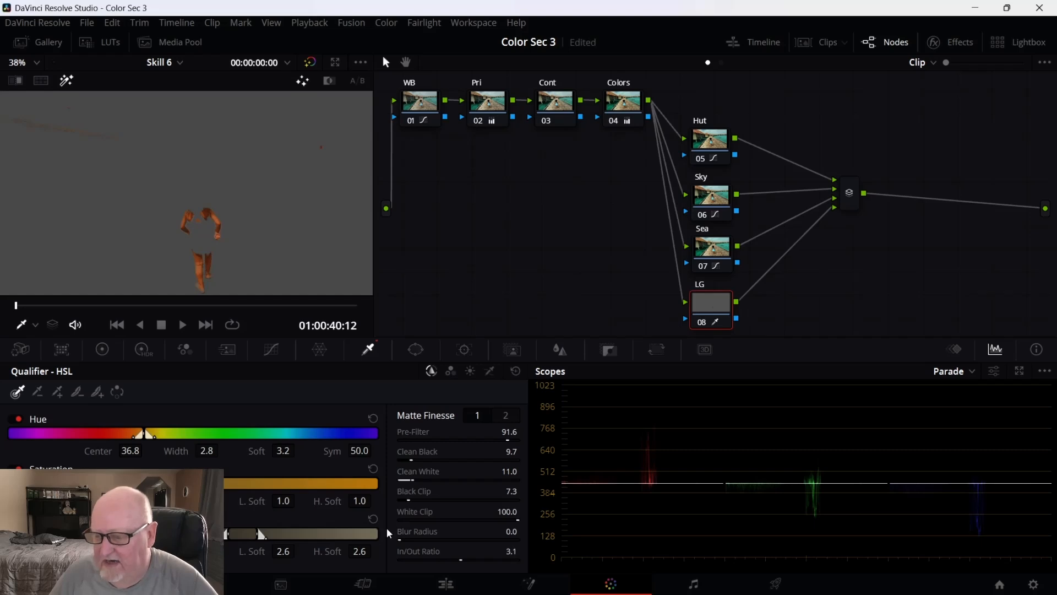
drag(400, 539, 411, 539)
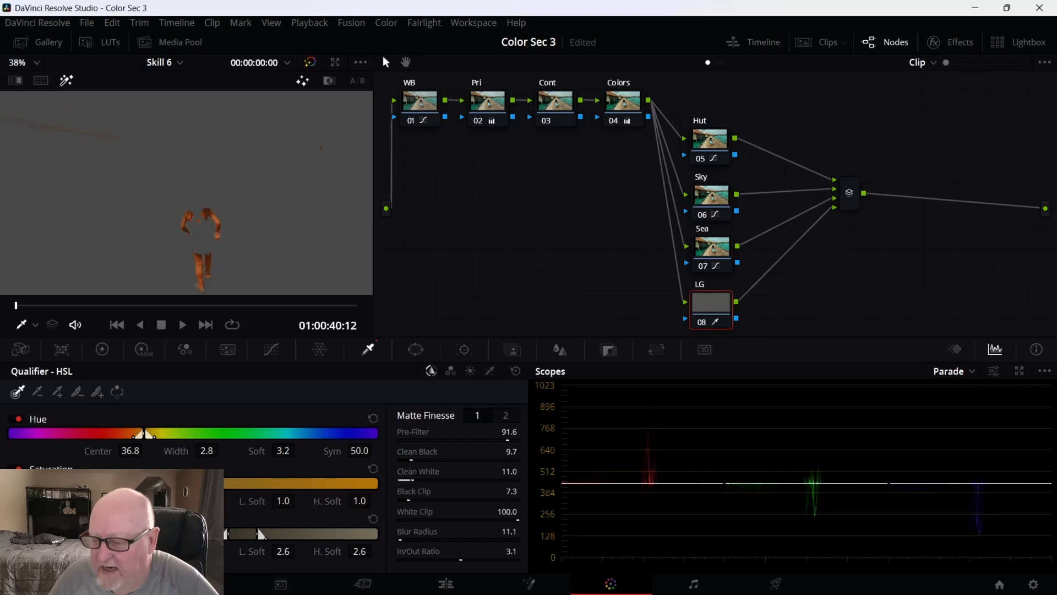
drag(410, 540, 412, 539)
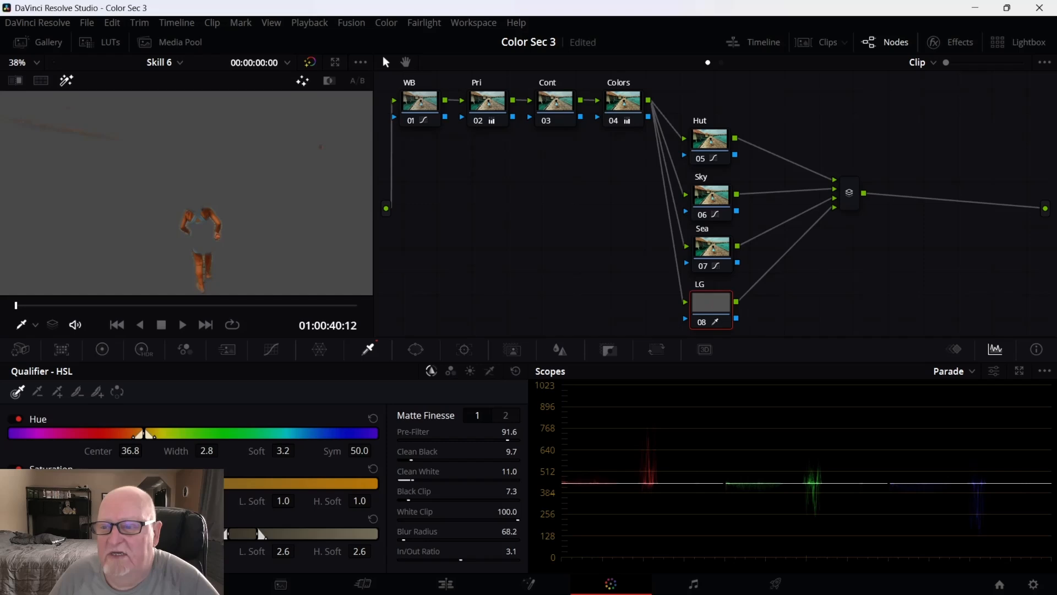
drag(509, 531, 508, 532)
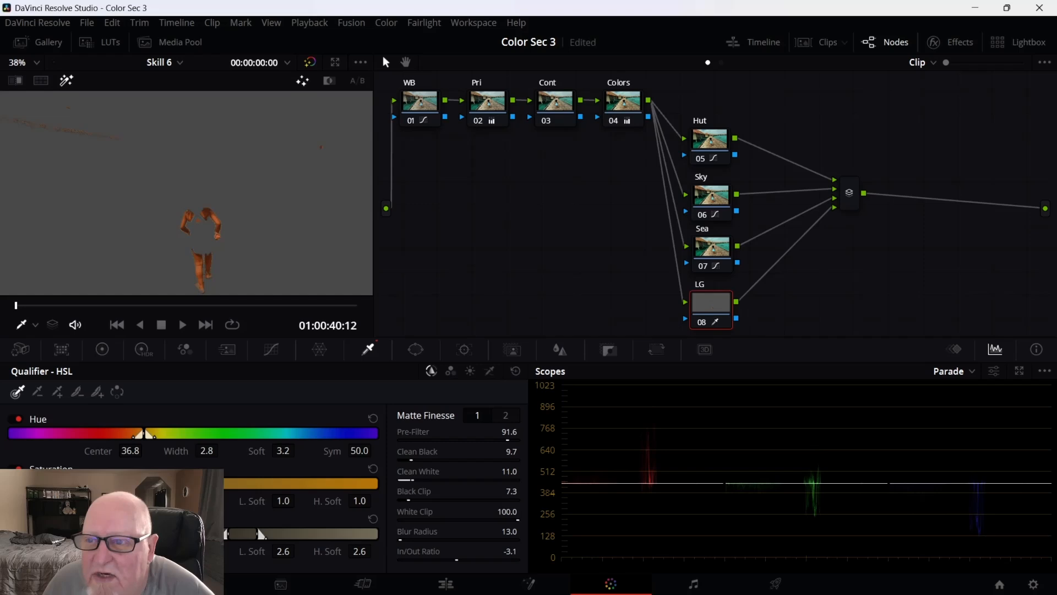
Set the LG qualifier's In/Out Ratio to -32.9 while checking the edges of the highlighted skin matte.
scroll(242, 263, up, 3)
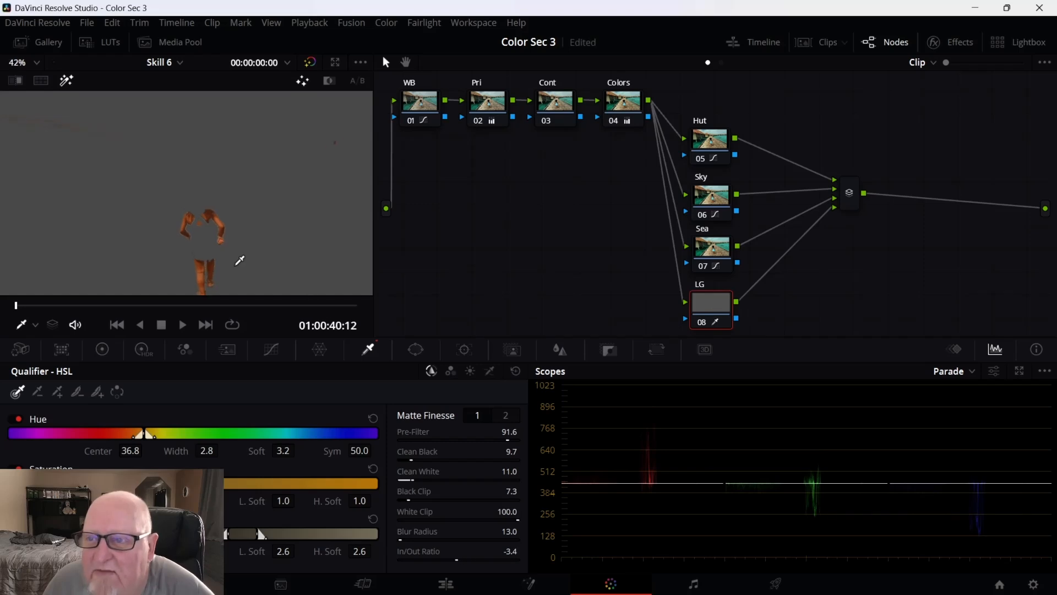
scroll(237, 261, up, 5)
mouse_move(468, 592)
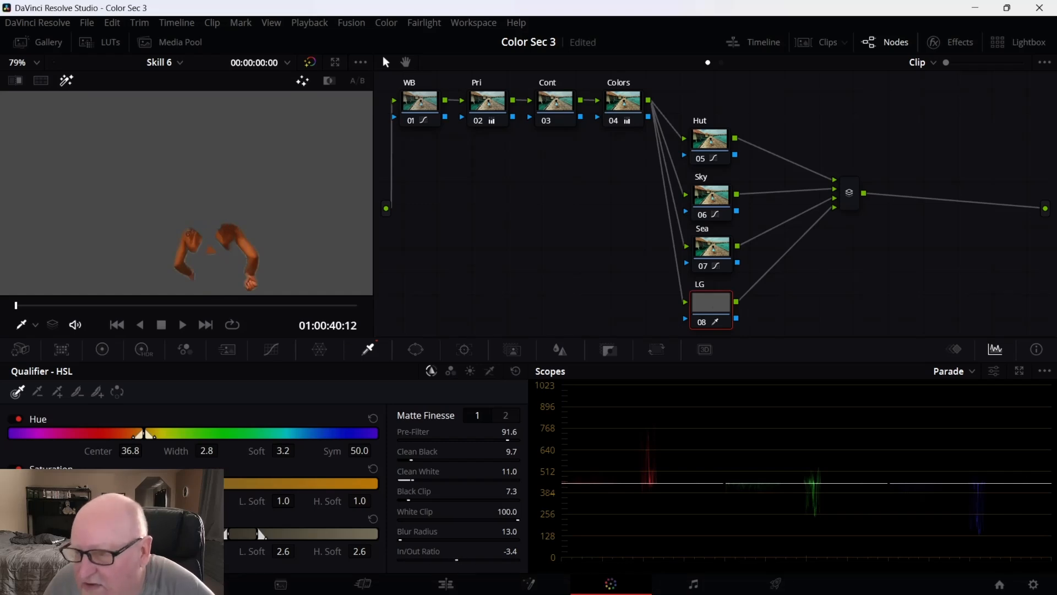
drag(453, 557, 443, 558)
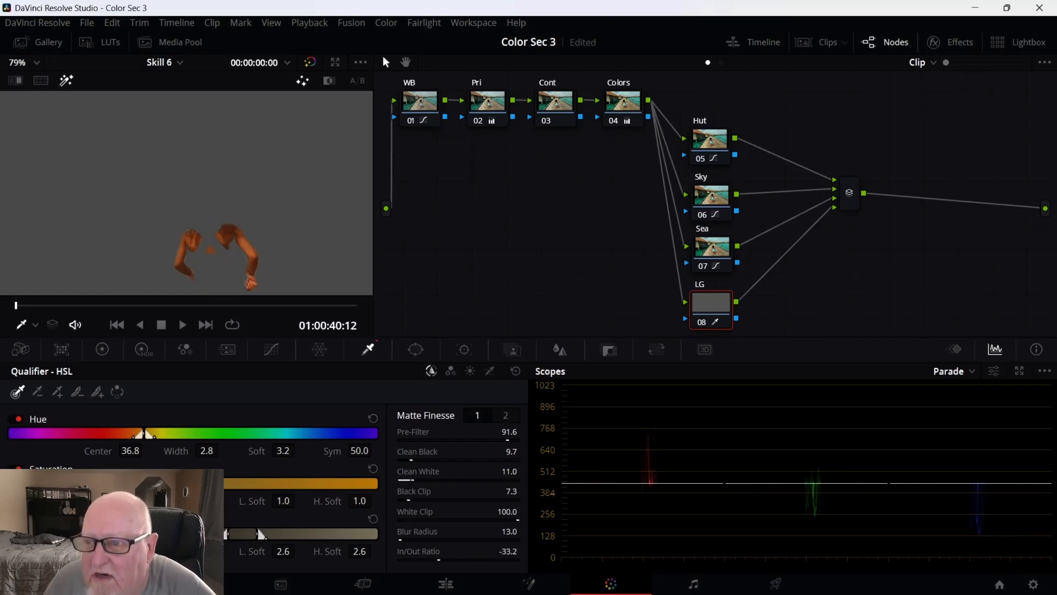
drag(454, 558, 455, 559)
scroll(321, 238, down, 2)
scroll(321, 238, down, 2)
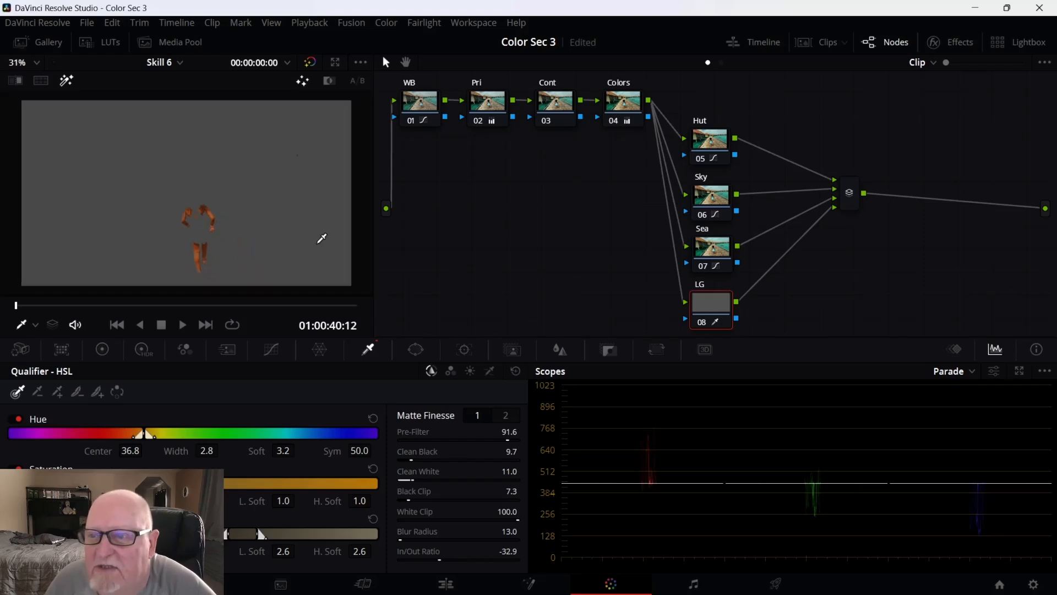
scroll(321, 239, up, 1)
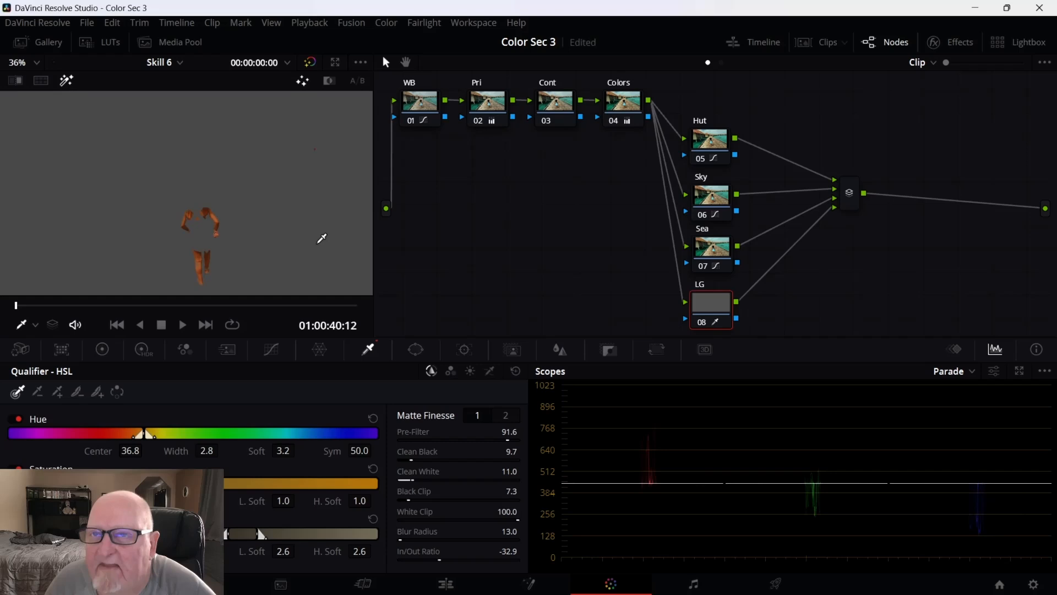
Turn off the matte highlight and draw a closed freeform window around the girl on the LG node, from her head to her feet.
click(67, 80)
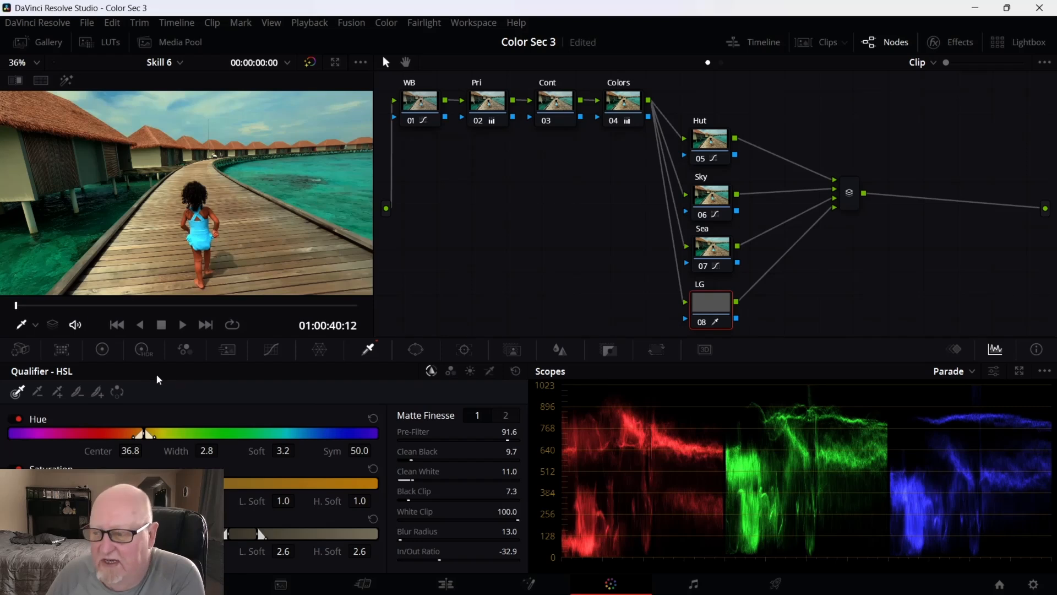
click(418, 352)
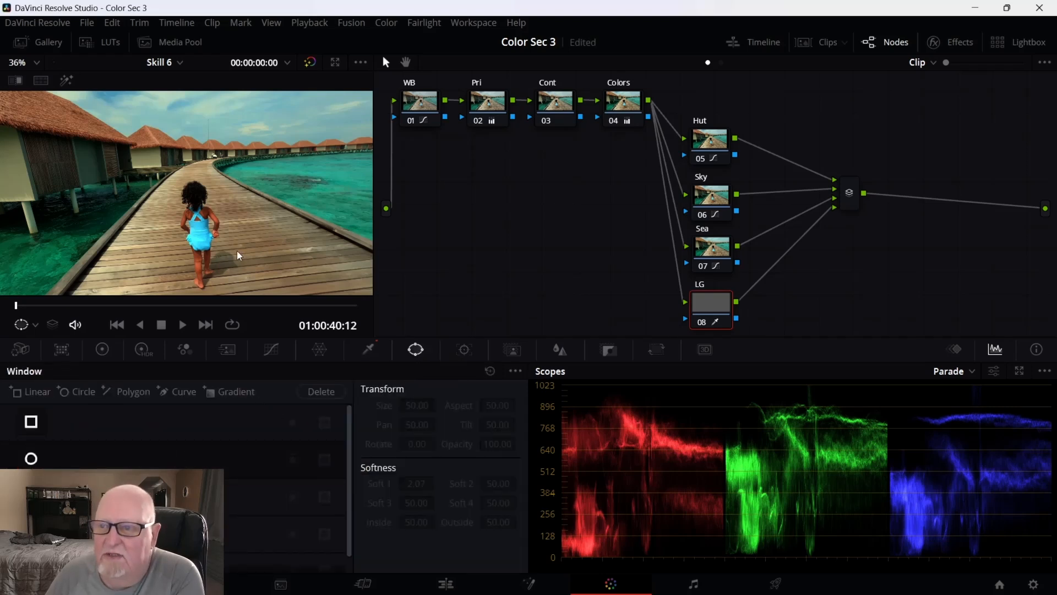
scroll(236, 252, down, 2)
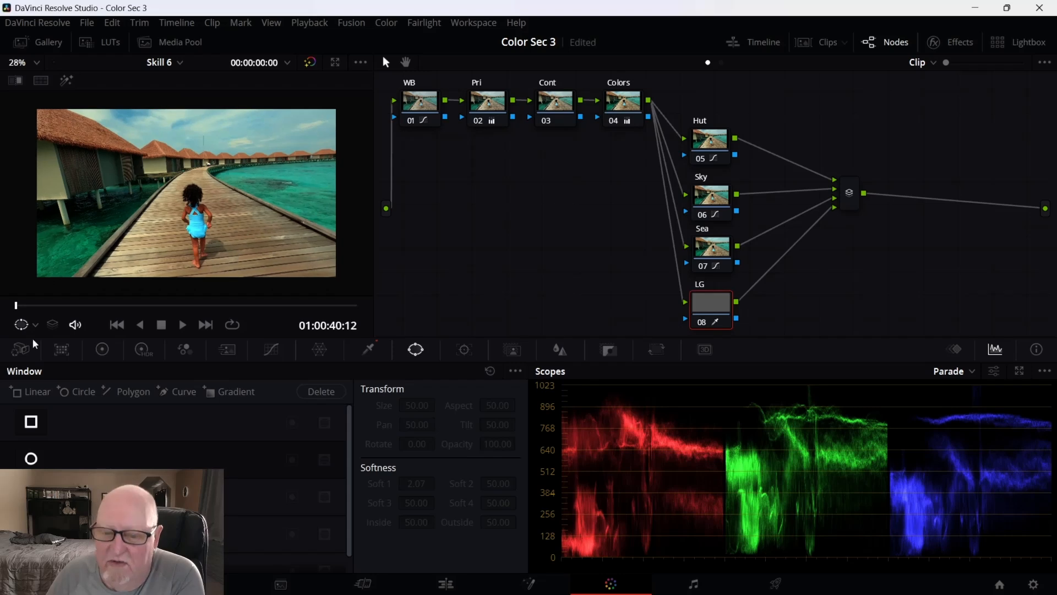
click(127, 392)
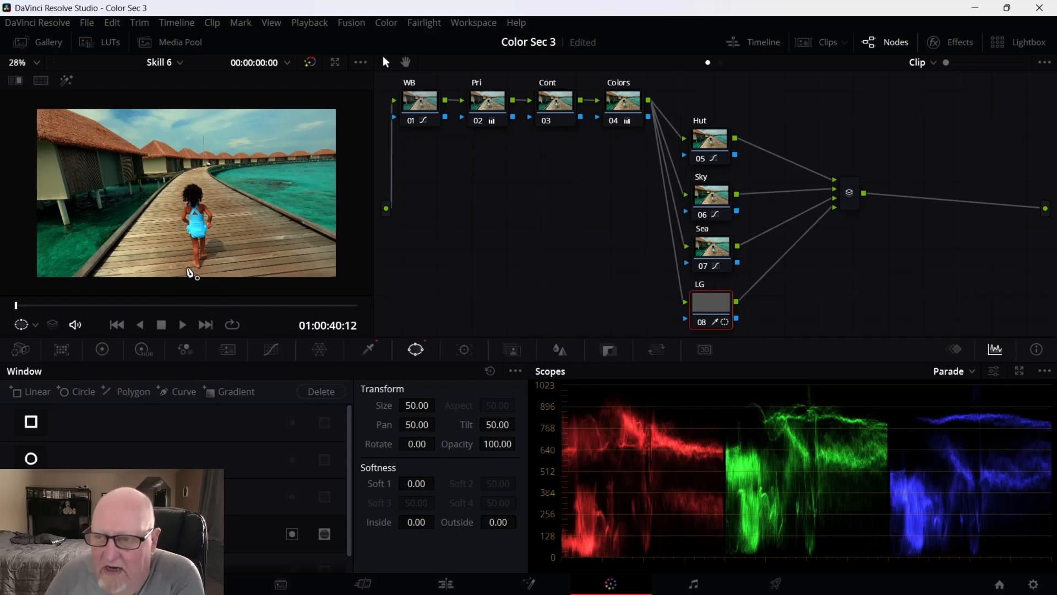
mouse_move(18, 303)
mouse_down()
mouse_move(340, 305)
mouse_move(15, 306)
mouse_up()
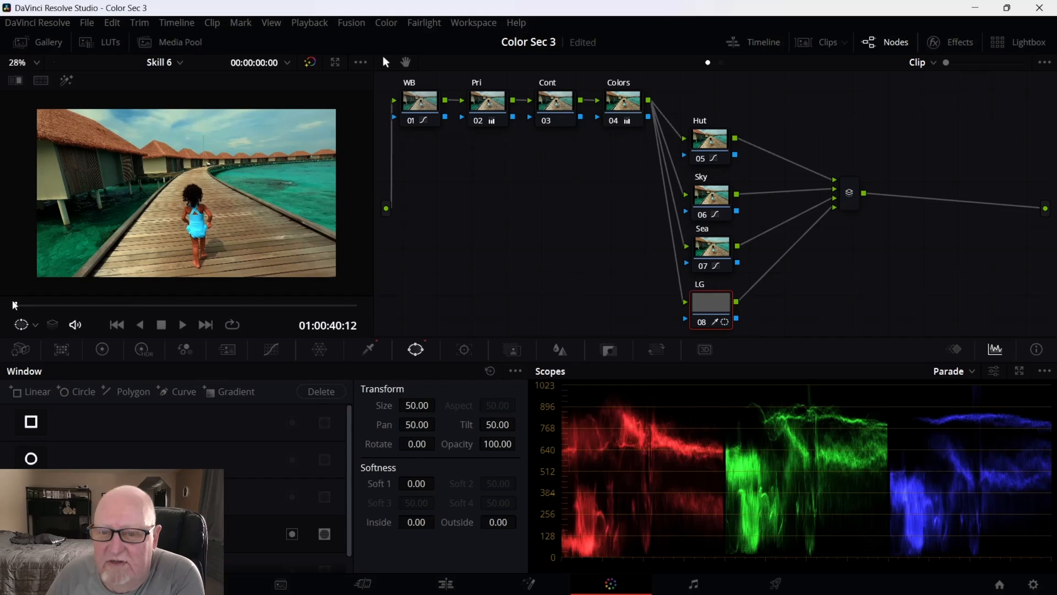
click(187, 270)
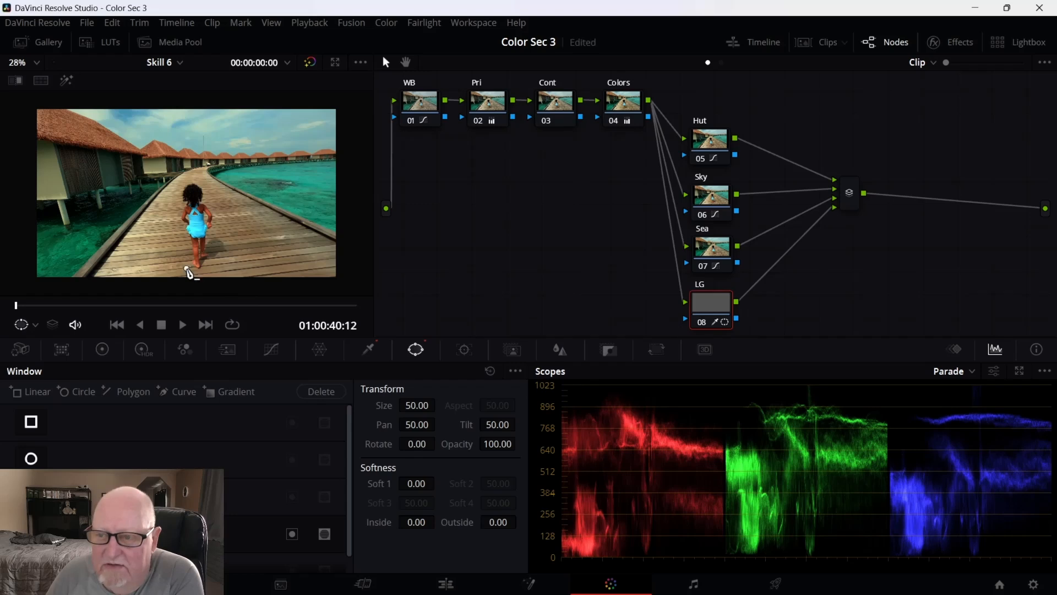
click(180, 229)
click(166, 225)
click(161, 206)
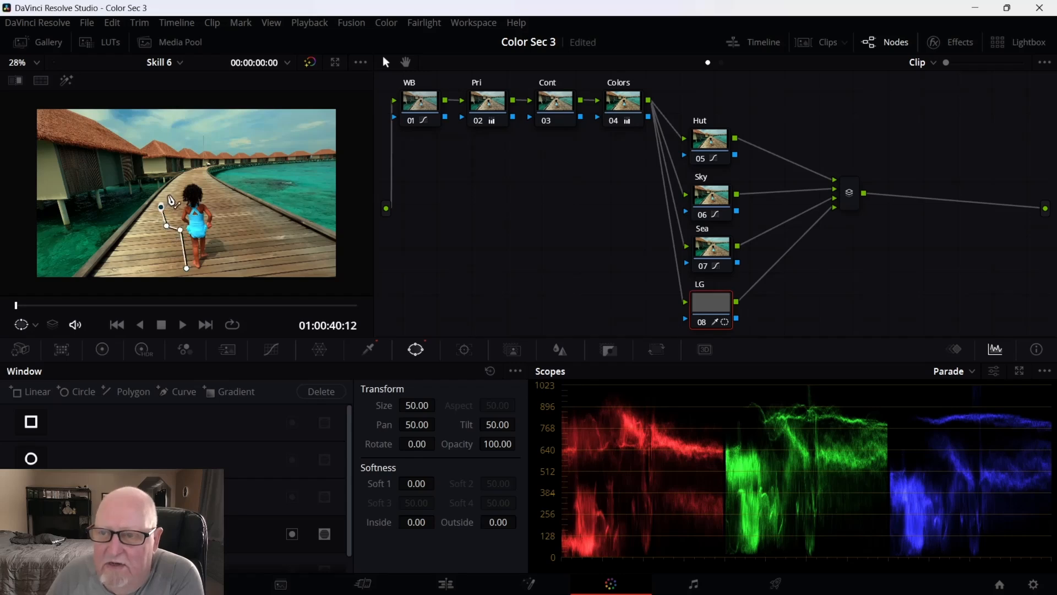
click(168, 194)
click(182, 182)
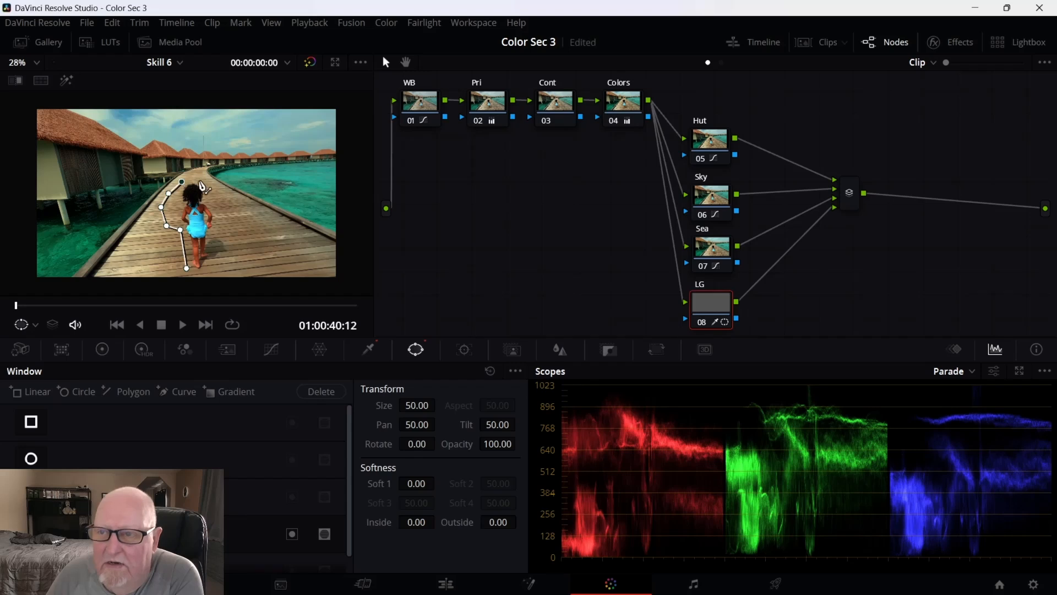
click(201, 179)
click(212, 184)
click(228, 195)
click(229, 210)
click(225, 225)
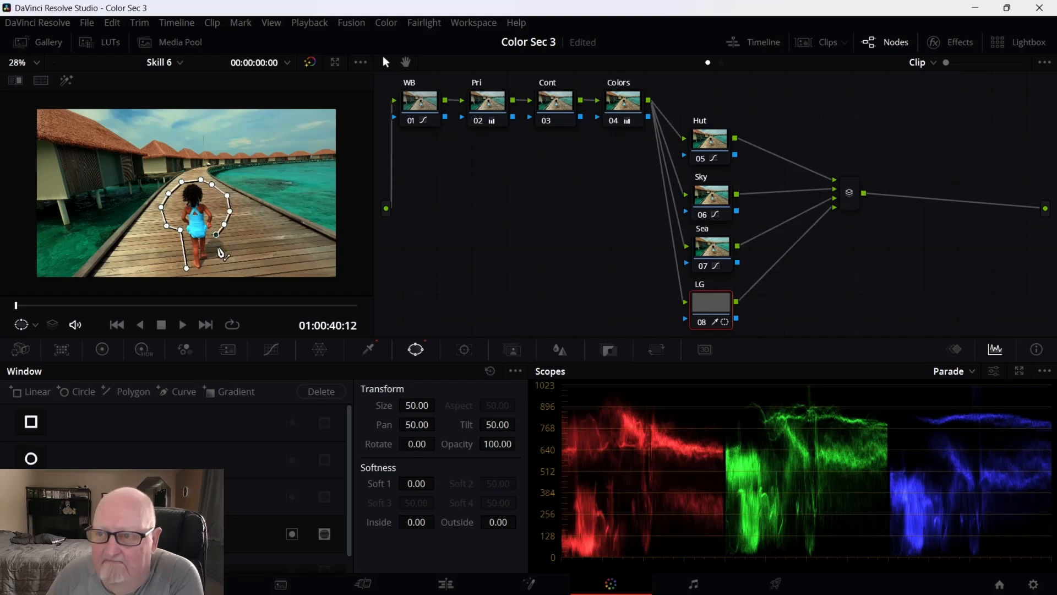
click(217, 250)
click(218, 270)
click(202, 272)
click(187, 268)
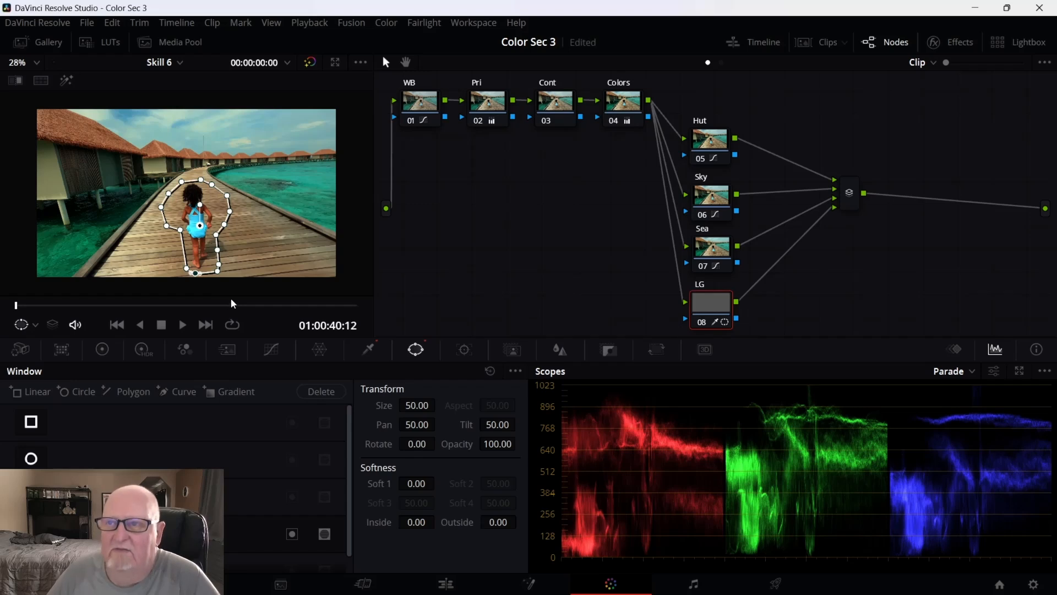
Check the highlighted skin matte inside the LG window and shift the window to Pan 50.08 and Tilt 50.09.
click(67, 81)
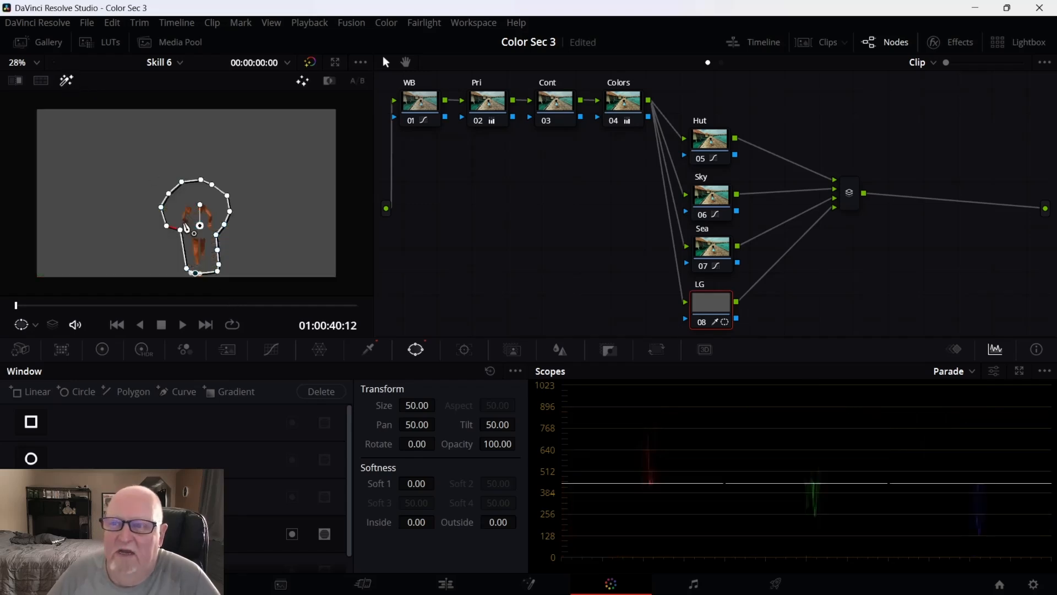
mouse_move(200, 226)
mouse_down()
mouse_move(130, 166)
mouse_move(91, 168)
mouse_move(258, 162)
mouse_move(177, 159)
mouse_move(204, 168)
mouse_move(248, 155)
mouse_move(147, 155)
mouse_move(88, 121)
mouse_move(202, 224)
mouse_up()
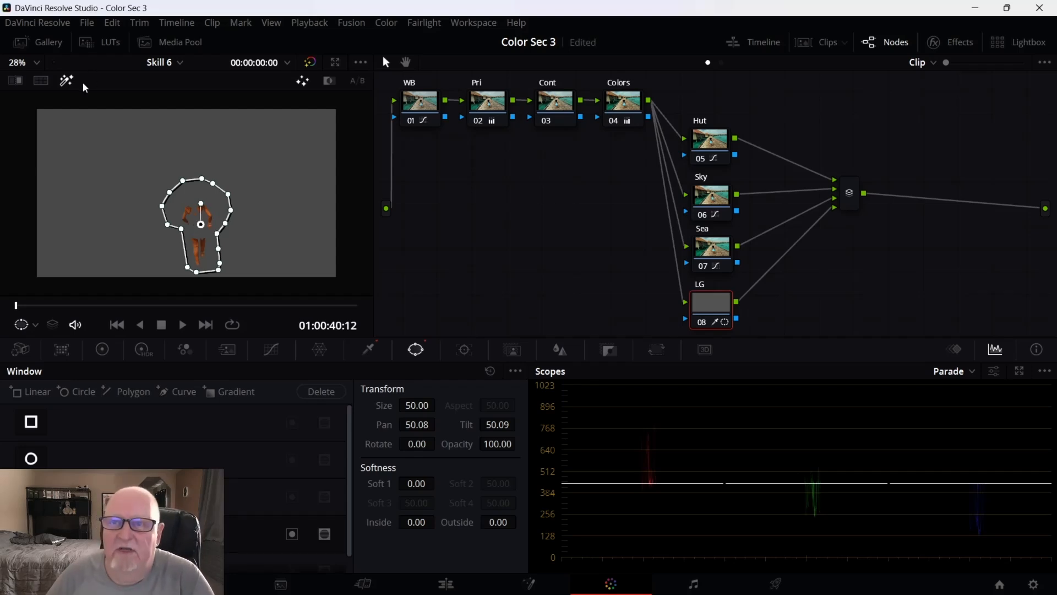
click(68, 81)
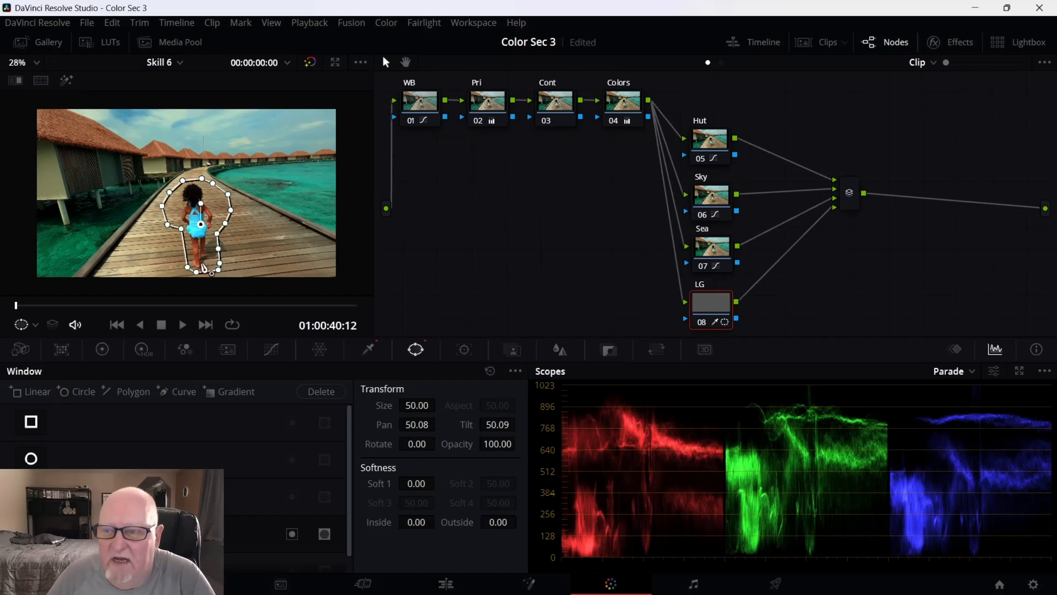
Shift the LG node's Offset color balance to about 19.01 red, 24.43 green and 27.41 blue.
click(102, 349)
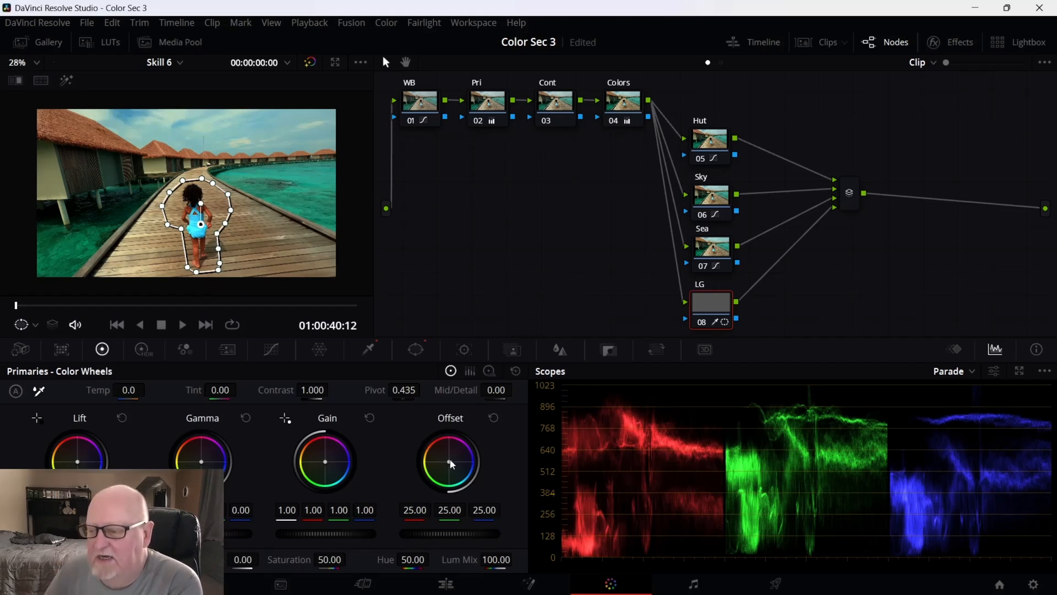
mouse_move(452, 464)
mouse_down()
mouse_move(440, 450)
mouse_move(453, 468)
mouse_up()
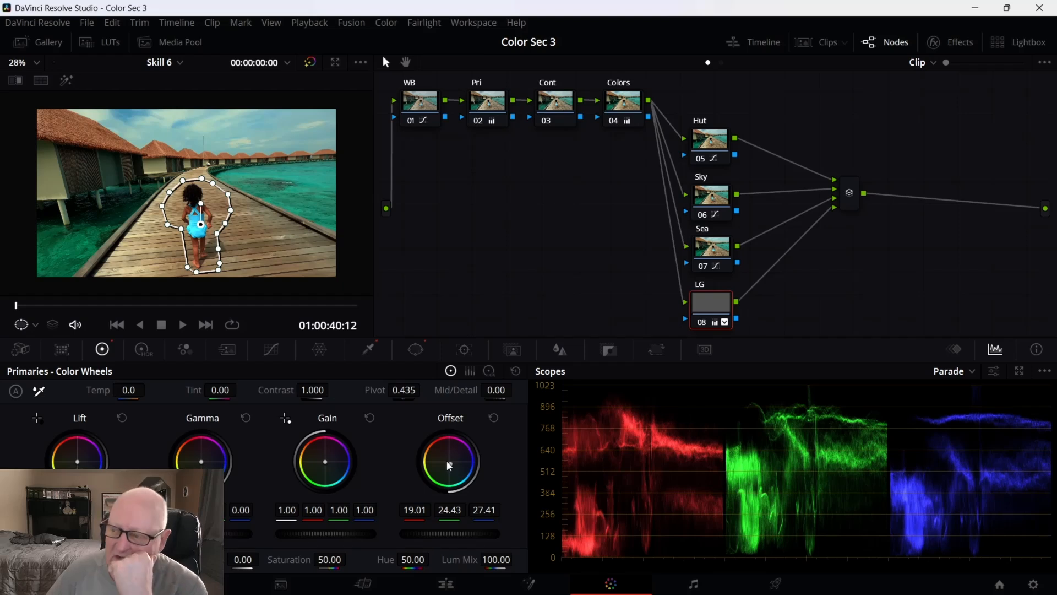
Try tracking the LG window forward and back through the clip with Pan, Tilt, Zoom and Rotate enabled.
click(466, 350)
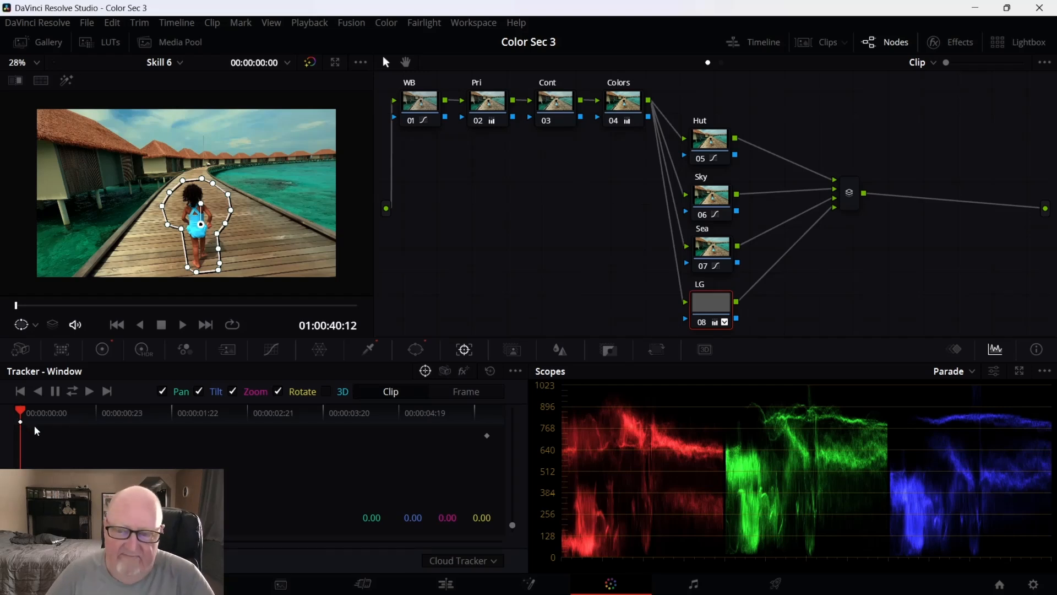
click(89, 392)
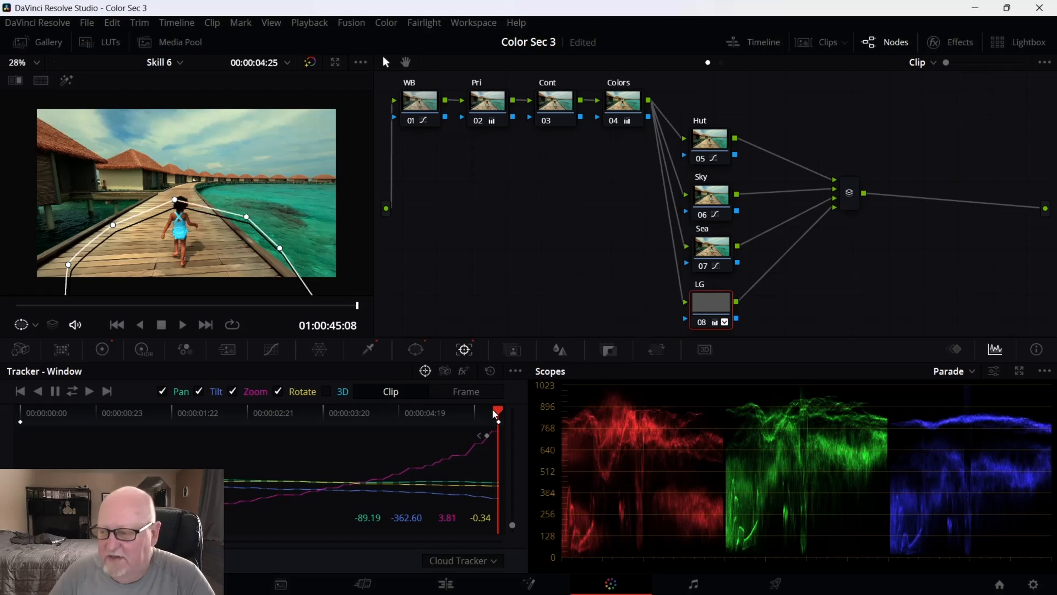
click(39, 392)
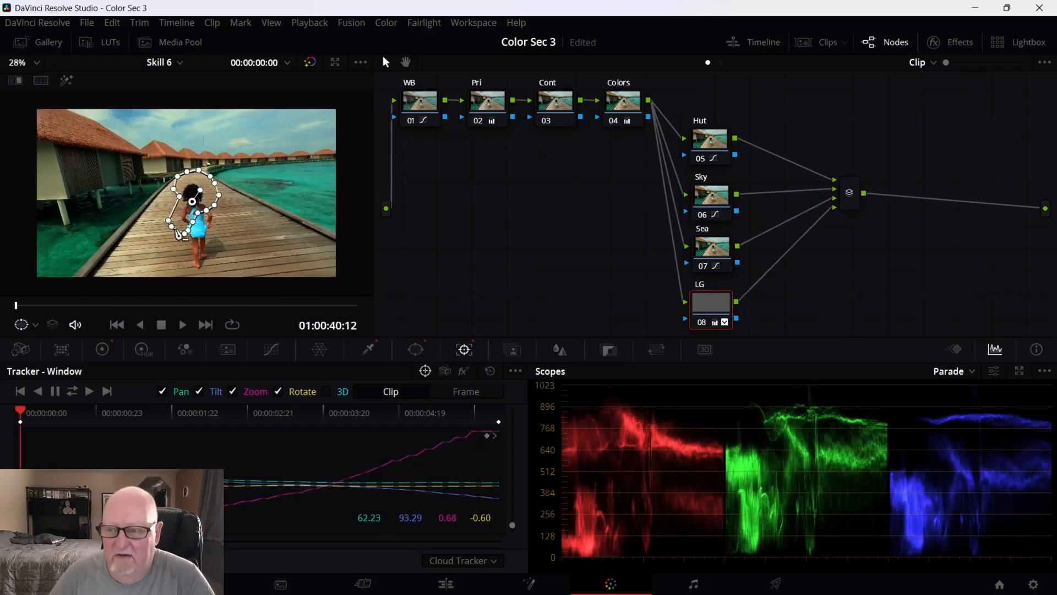
Retrack the LG window with Rotate disabled and again with Zoom disabled, and return to the first frame.
click(278, 391)
click(91, 392)
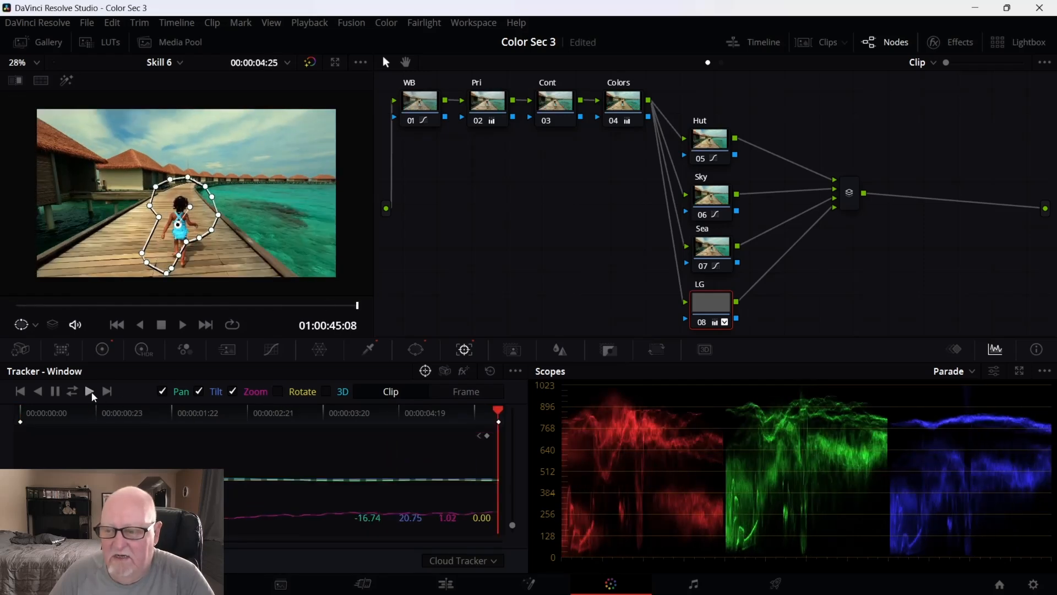
click(232, 392)
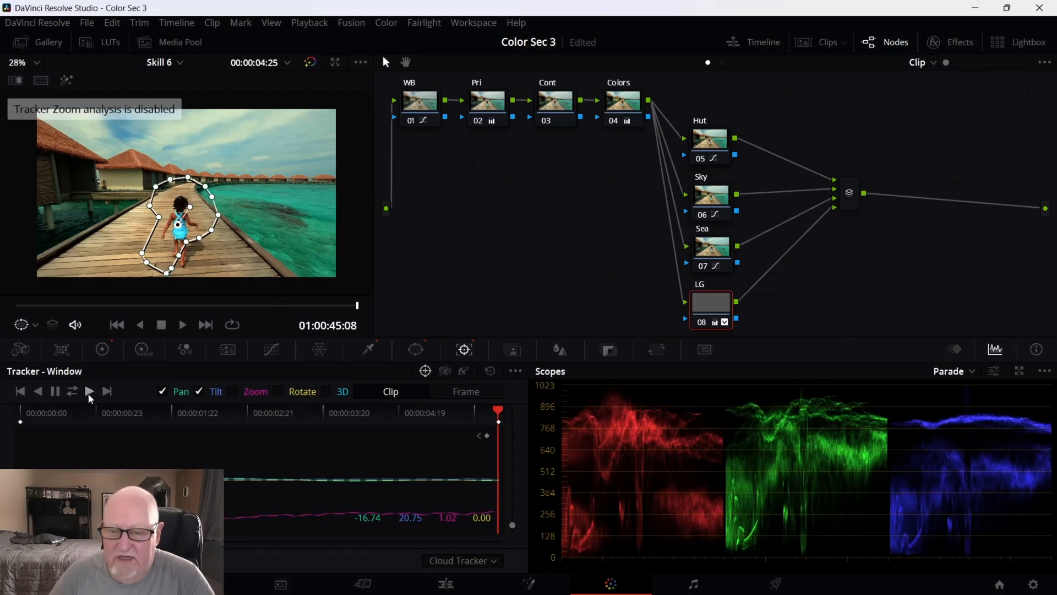
drag(502, 415, 20, 413)
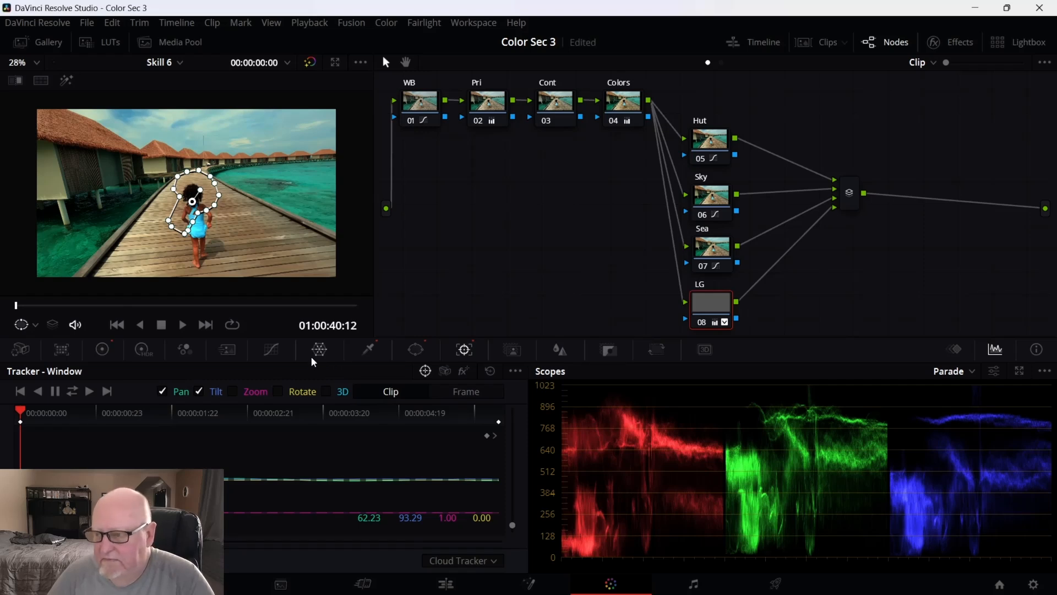
Move the LG window to Pan 50.88 and Tilt 49.20 and extend its outline around the girl's feet and right side.
click(416, 348)
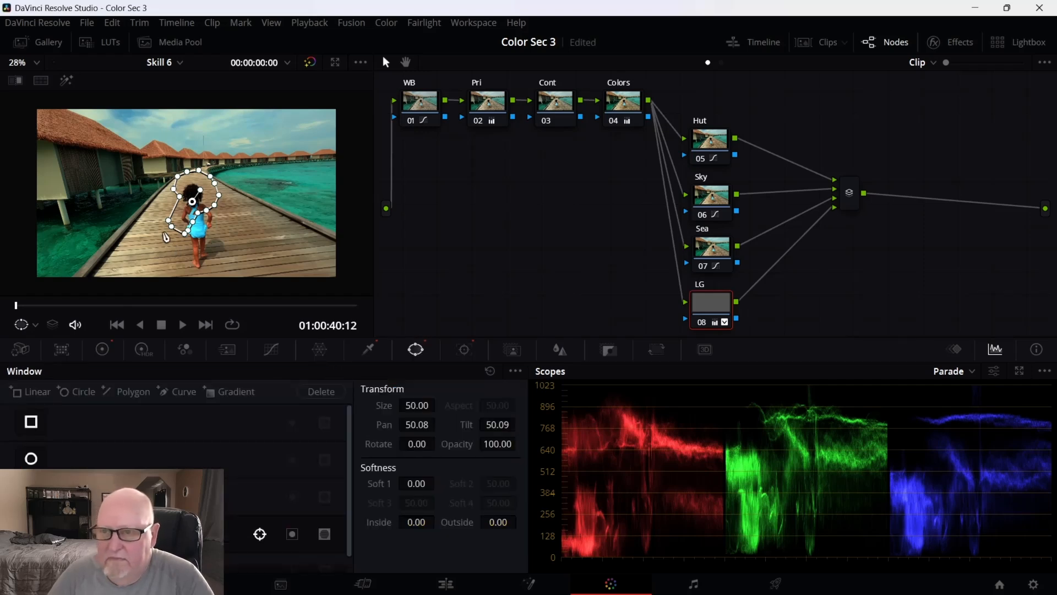
drag(182, 220, 184, 230)
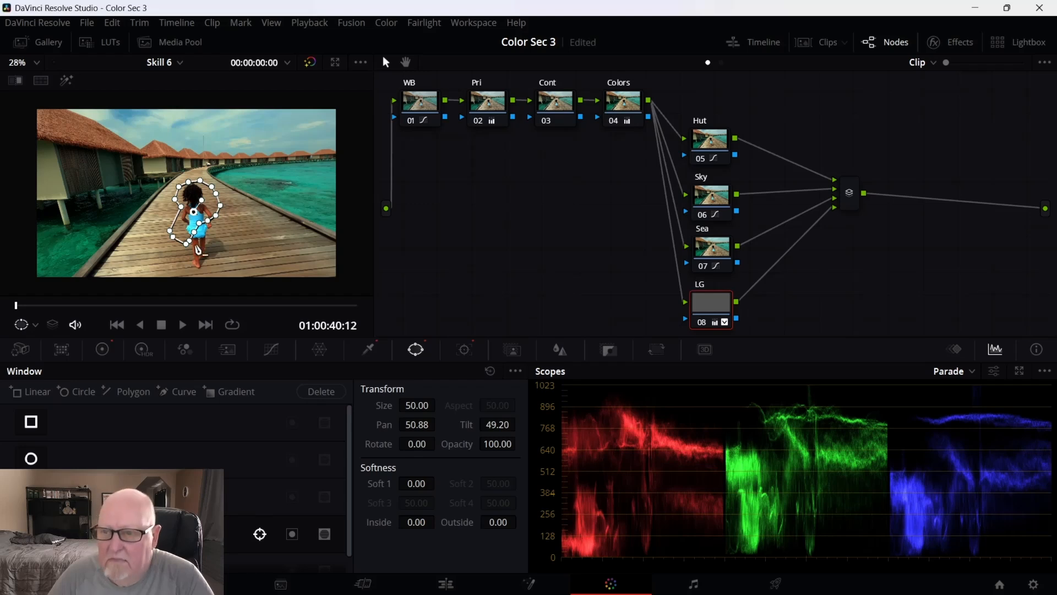
drag(187, 243, 198, 268)
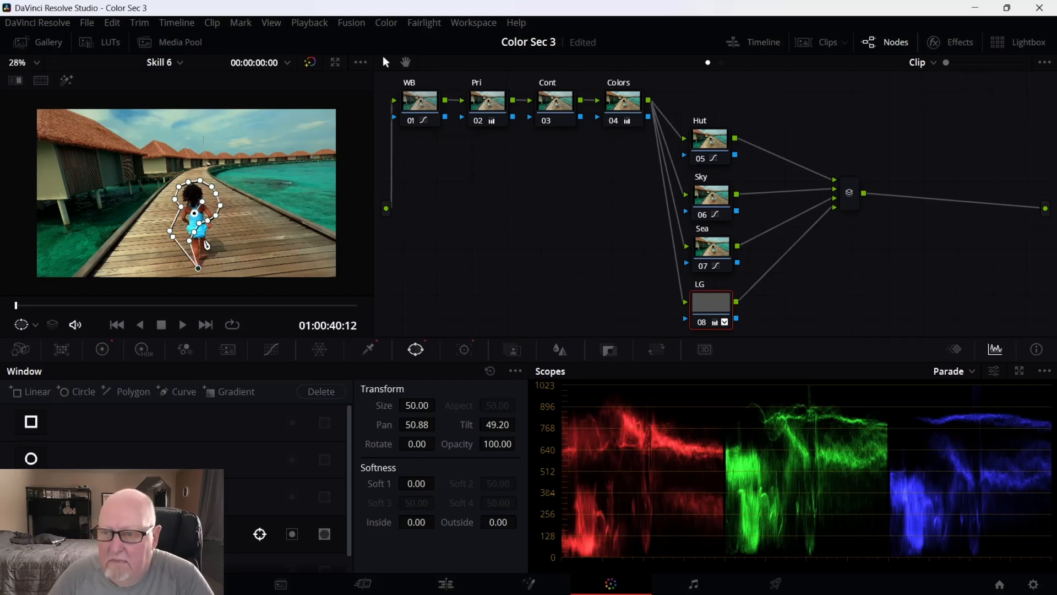
click(218, 269)
click(218, 250)
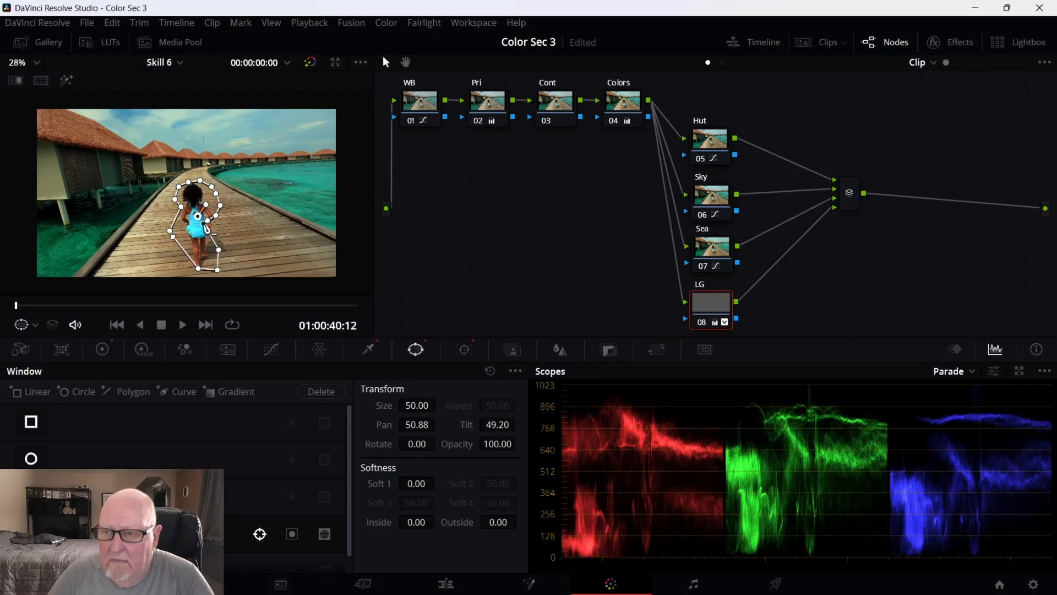
click(224, 226)
click(227, 212)
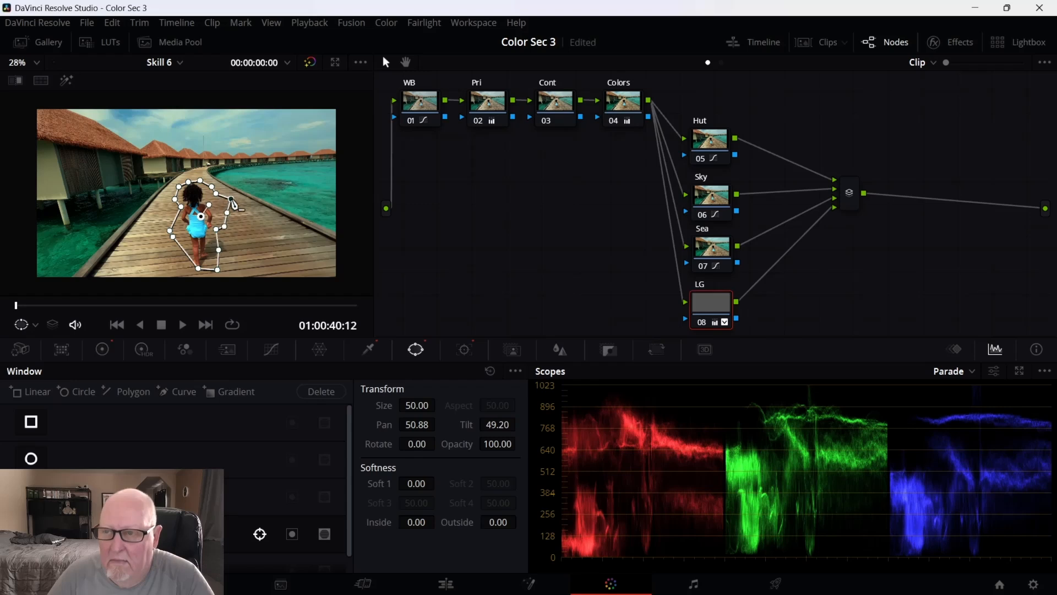
click(231, 198)
Widen the LG window's outline around the girl's head and left side, and smooth its right edge.
drag(211, 184, 174, 187)
click(175, 199)
drag(174, 237, 175, 251)
mouse_move(181, 206)
mouse_down()
mouse_move(169, 209)
mouse_move(170, 196)
mouse_up()
drag(198, 268, 186, 273)
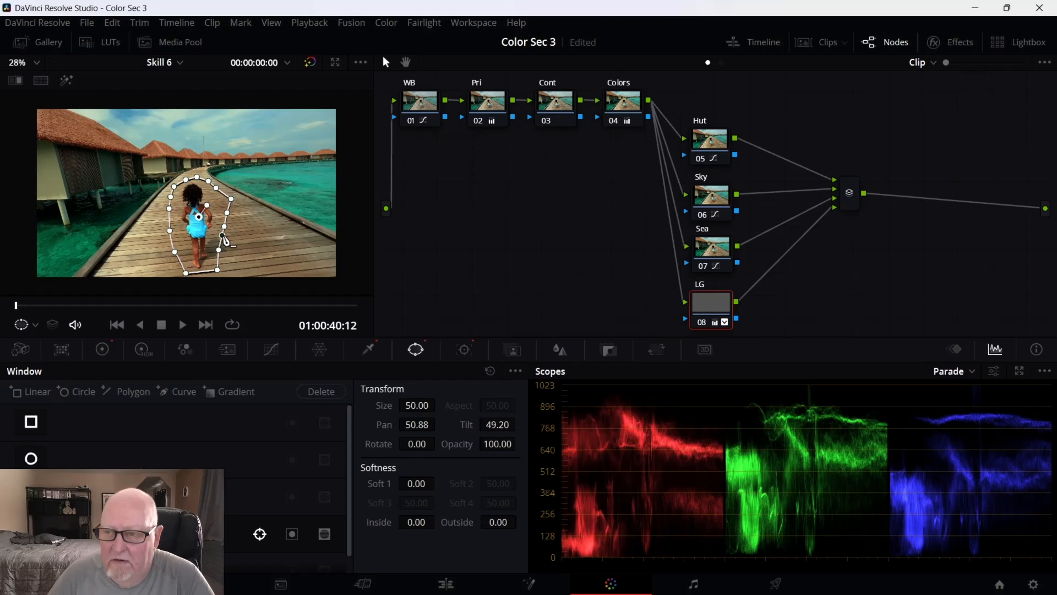
drag(231, 198, 224, 199)
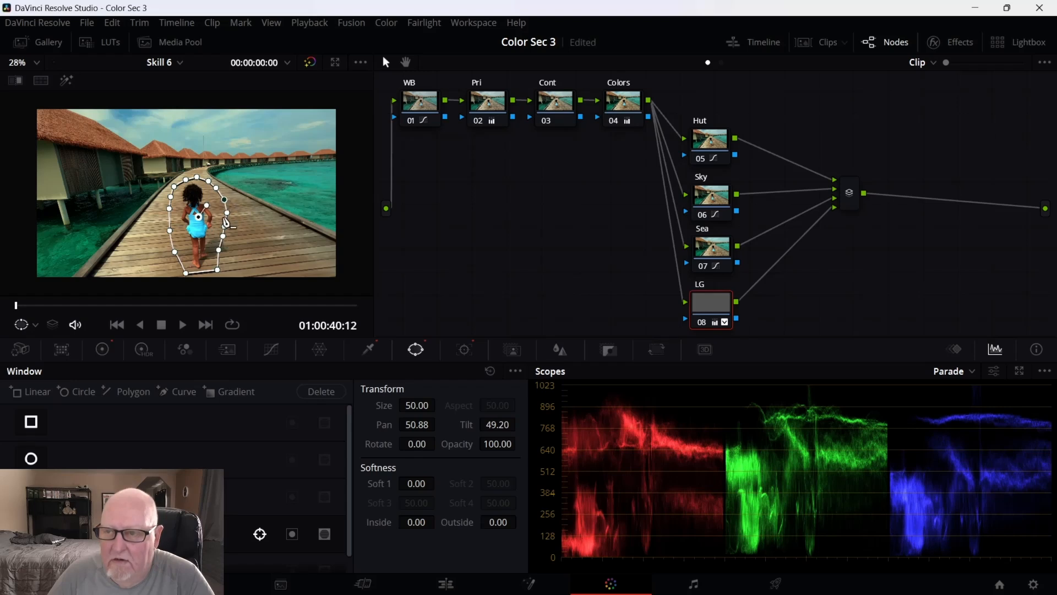
click(224, 226)
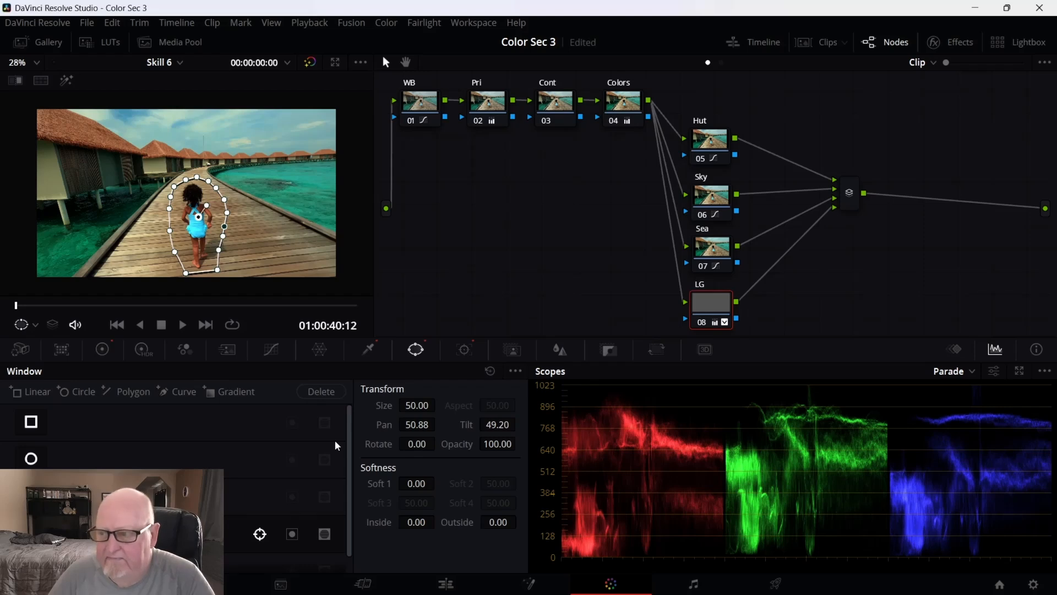
Track the reshaped LG window forward through the clip with only Pan and Zoom enabled.
click(465, 350)
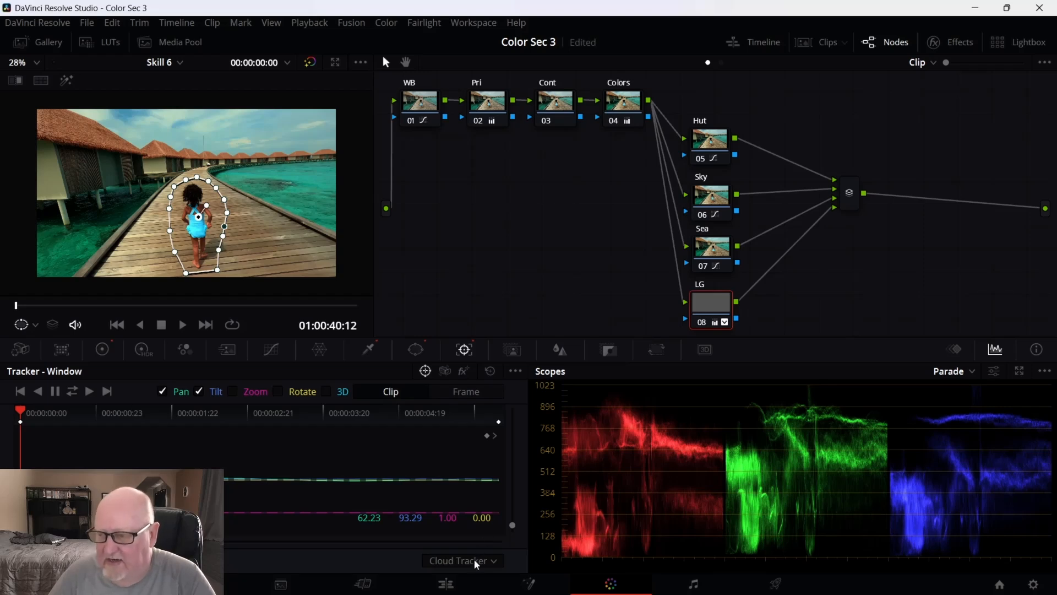
click(489, 562)
click(489, 563)
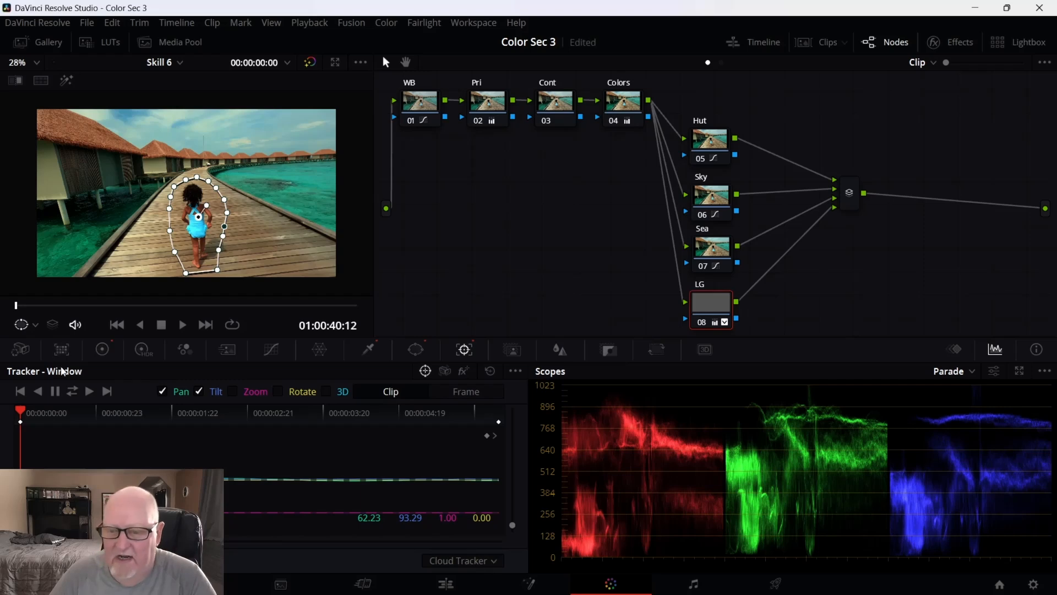
click(89, 393)
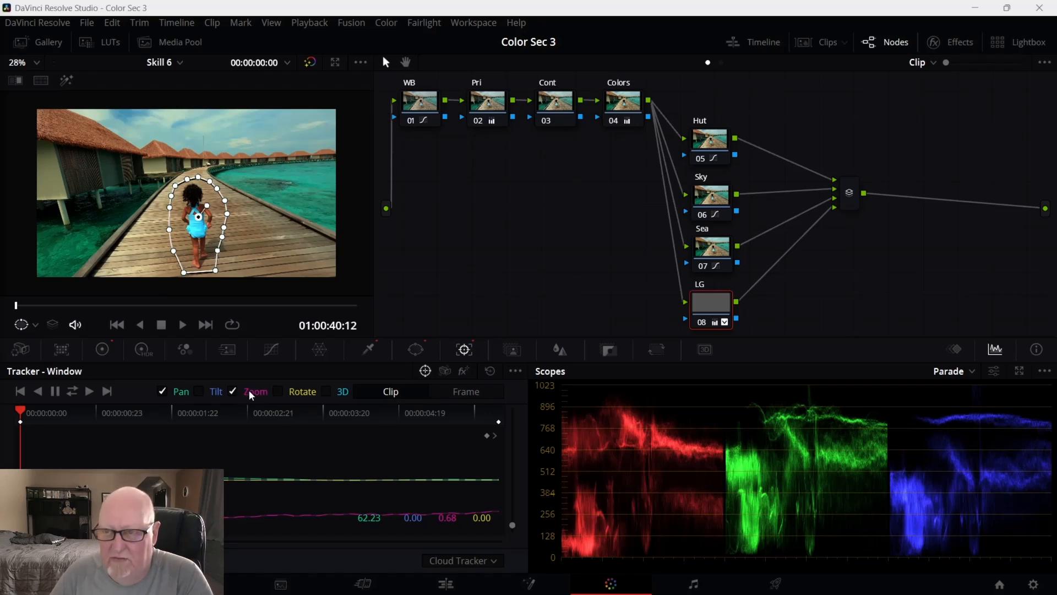
click(91, 391)
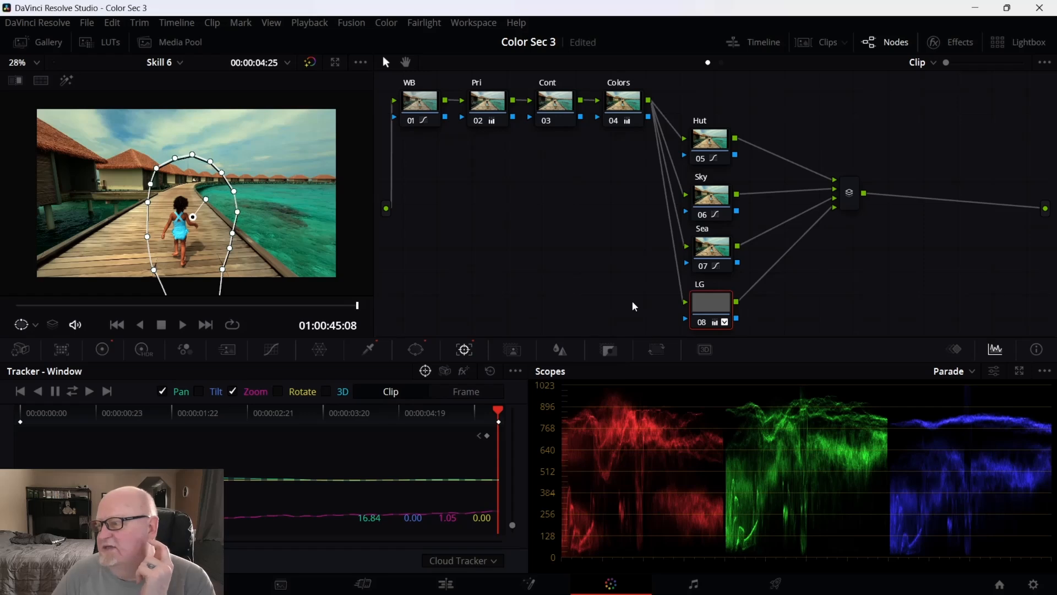
Select the Sea node to hide the window outline and scrub from the last frame back to the first to review the grade.
click(728, 267)
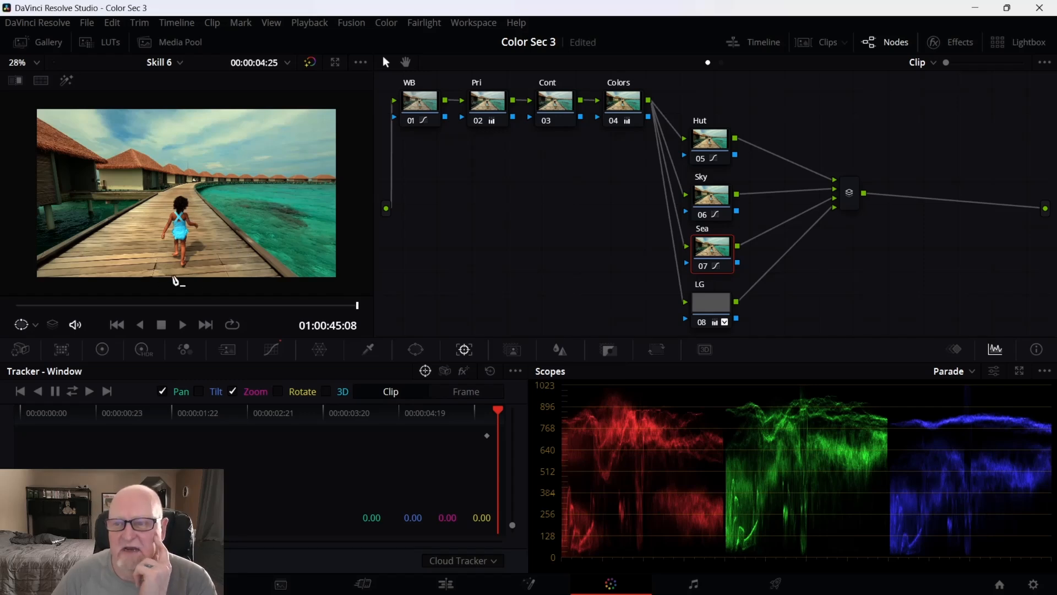
drag(500, 409, 19, 444)
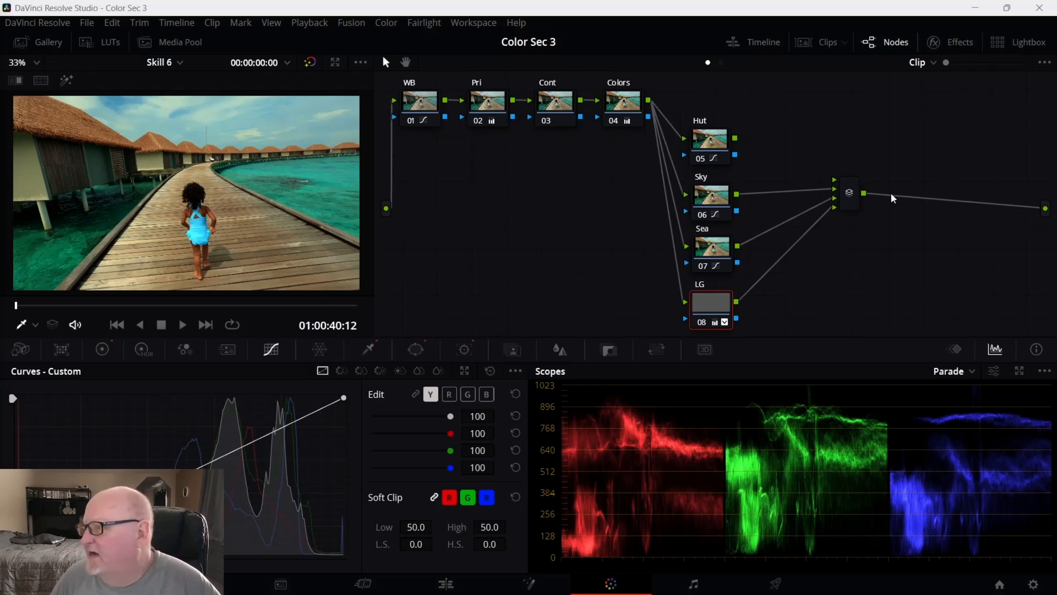
Add a serial node after the layer mixer and reconnect the Hut node's output to the mixer's free first input.
click(852, 198)
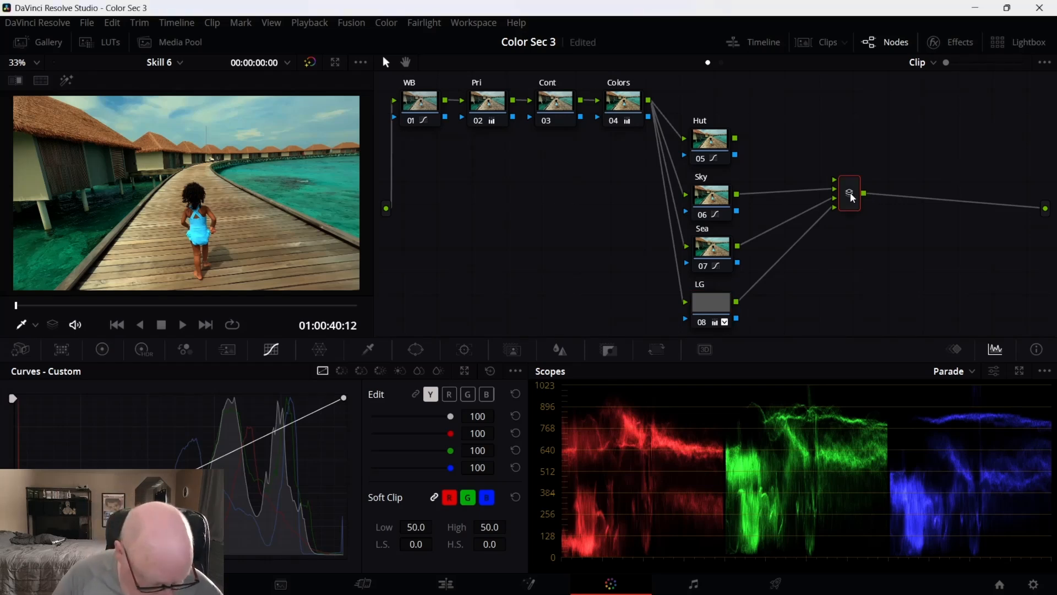
key(alt+s)
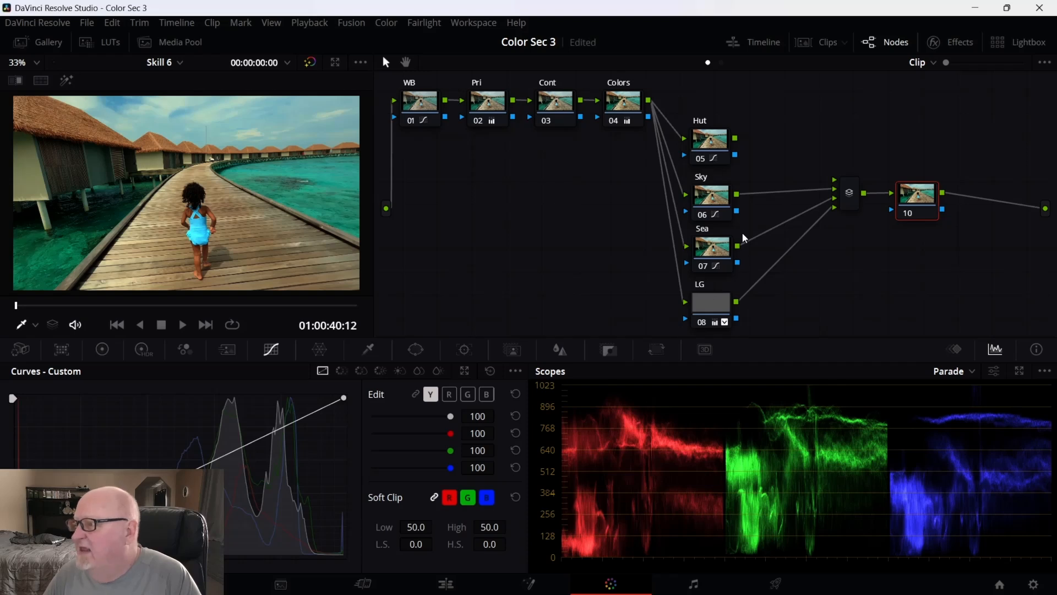
drag(735, 138, 836, 180)
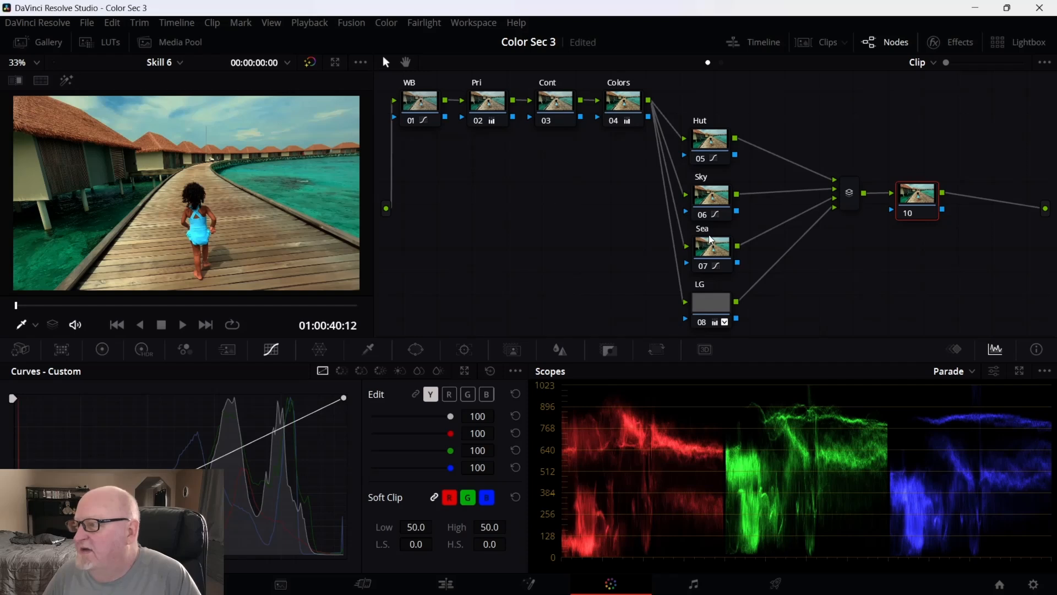
Show the power window controls for the new serial node after the layer mixer.
mouse_move(713, 193)
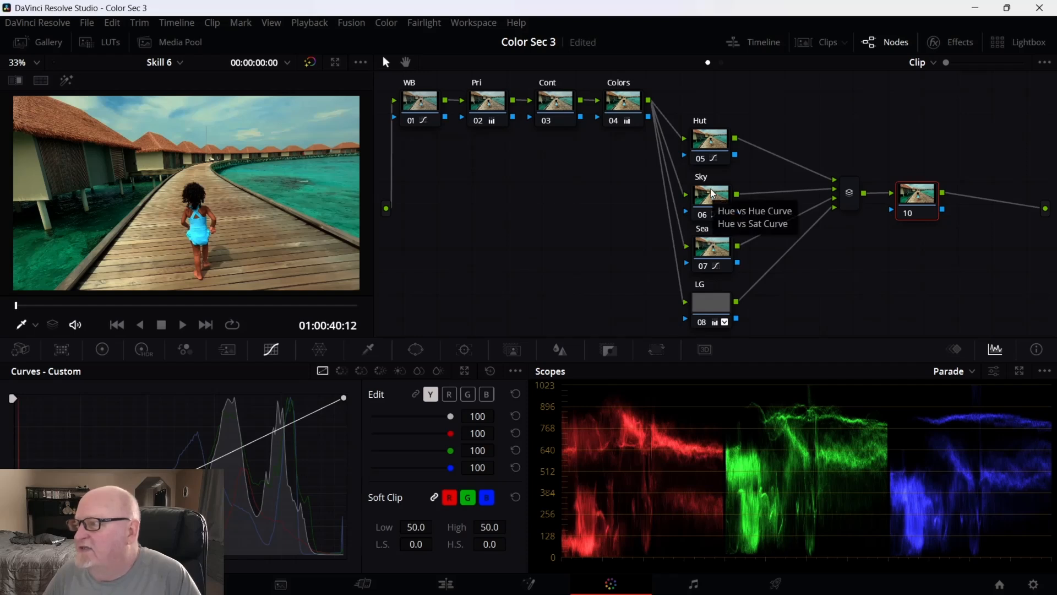
mouse_move(923, 203)
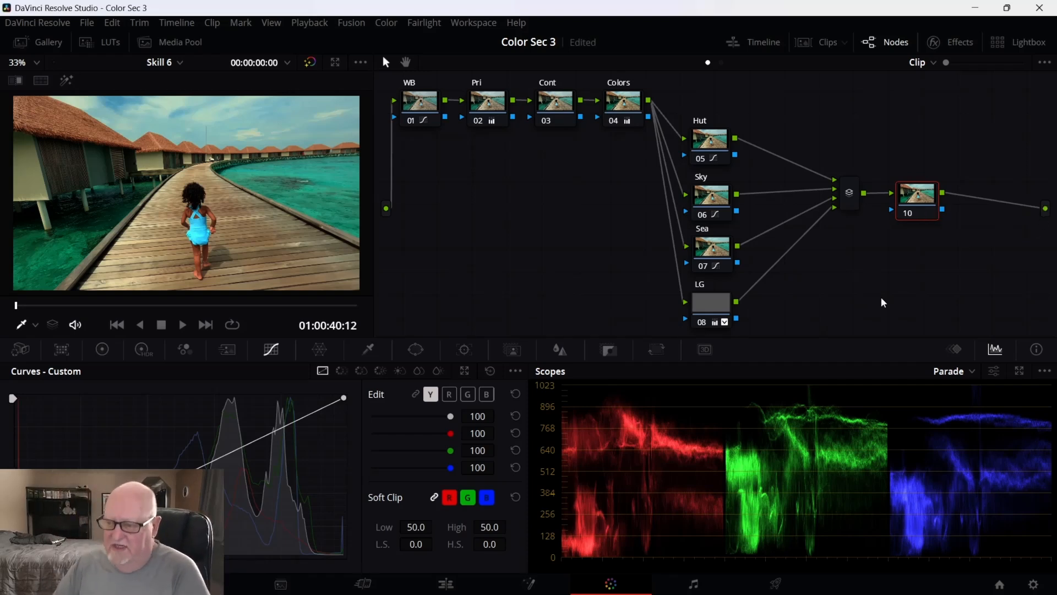
click(418, 351)
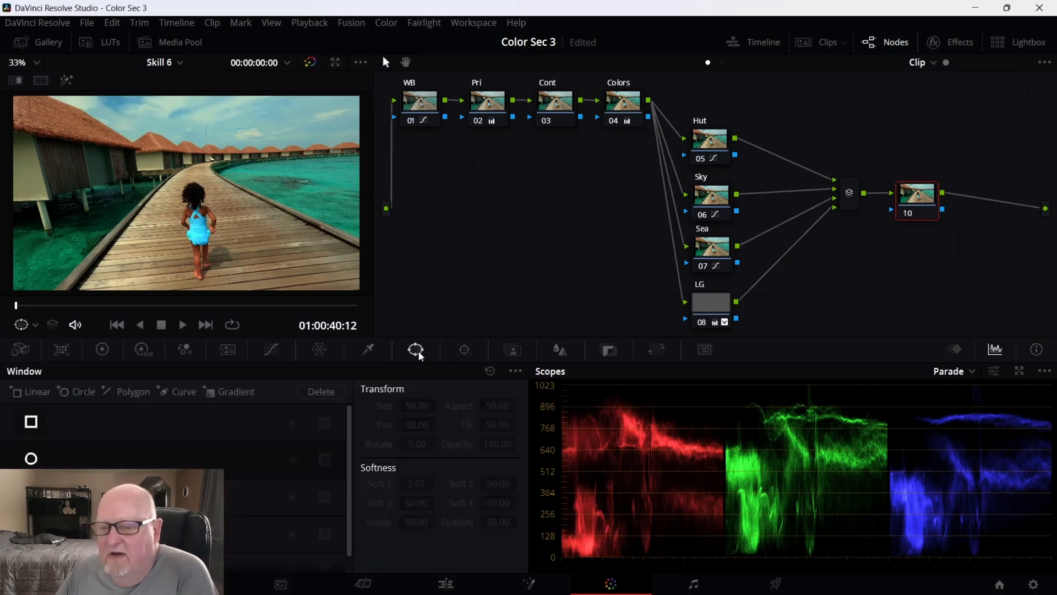
Add a circular window to node 10 and stretch it into a wide ellipse around the girl on the boardwalk, with softness of 18.00.
click(31, 459)
scroll(220, 249, up, 1)
scroll(220, 248, down, 1)
scroll(221, 249, down, 1)
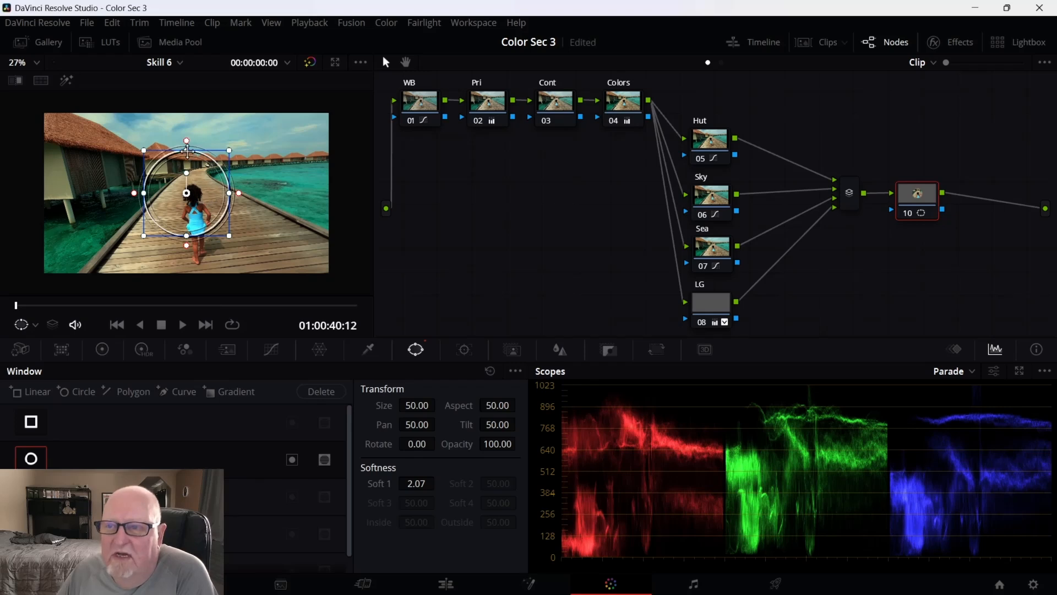
drag(188, 153, 187, 163)
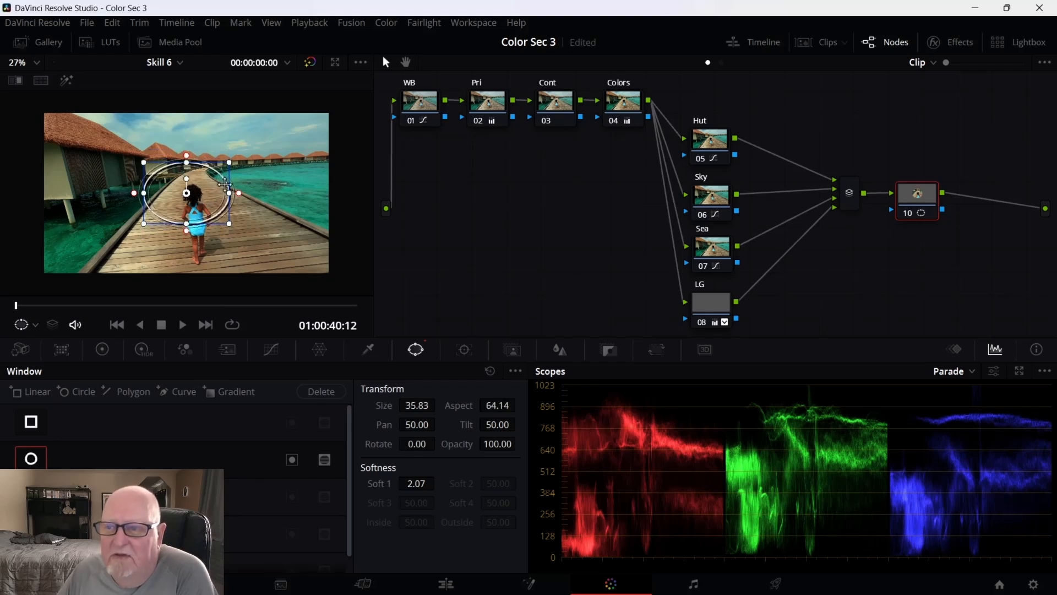
drag(233, 195, 329, 215)
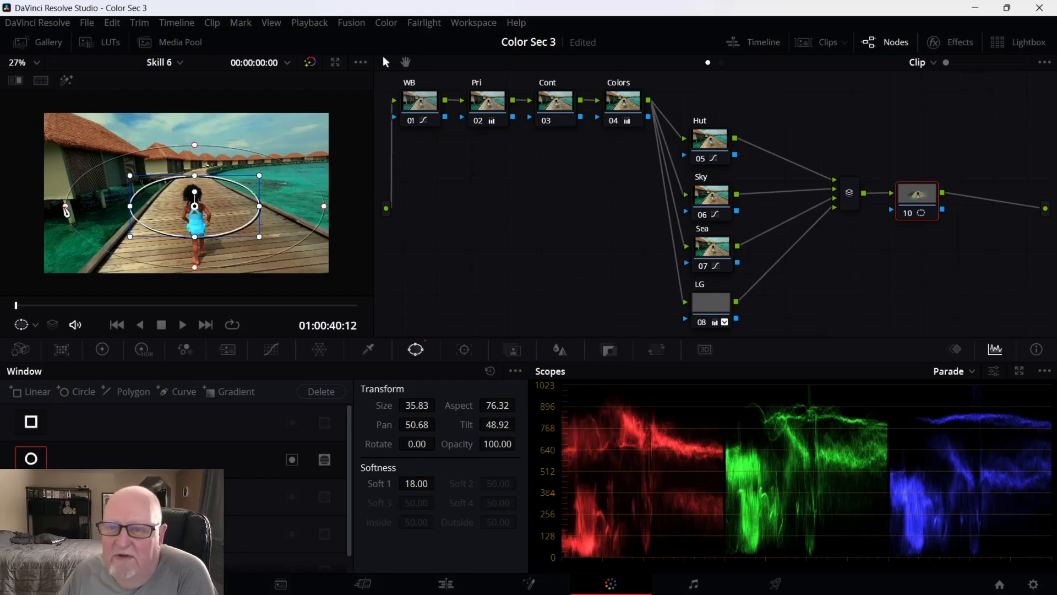
Level and widen the elliptical window to about size 39.89, aspect 81.68 and rotation -0.45.
drag(195, 191, 193, 195)
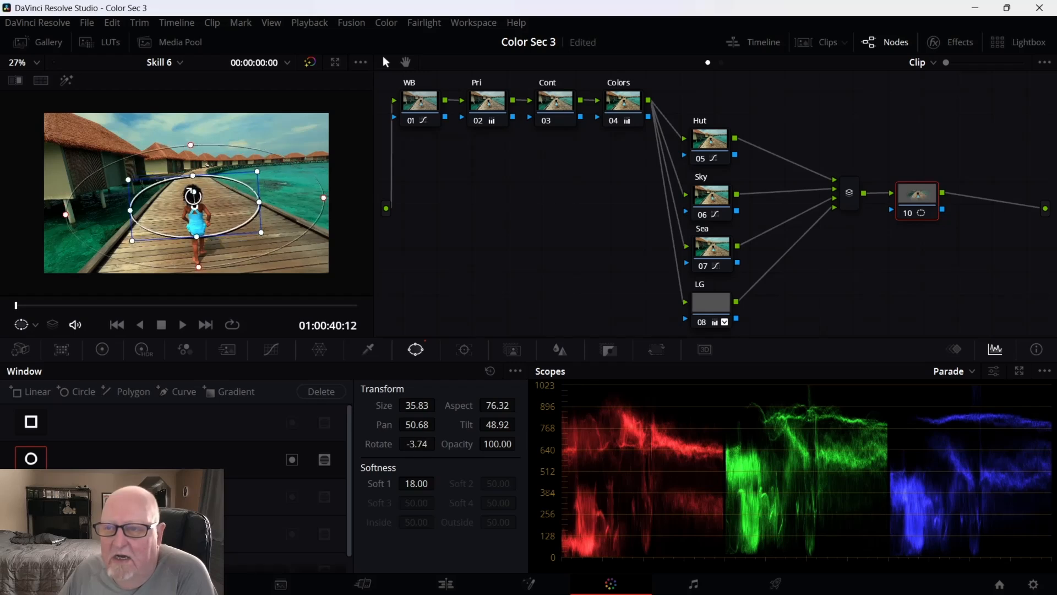
drag(130, 210, 112, 211)
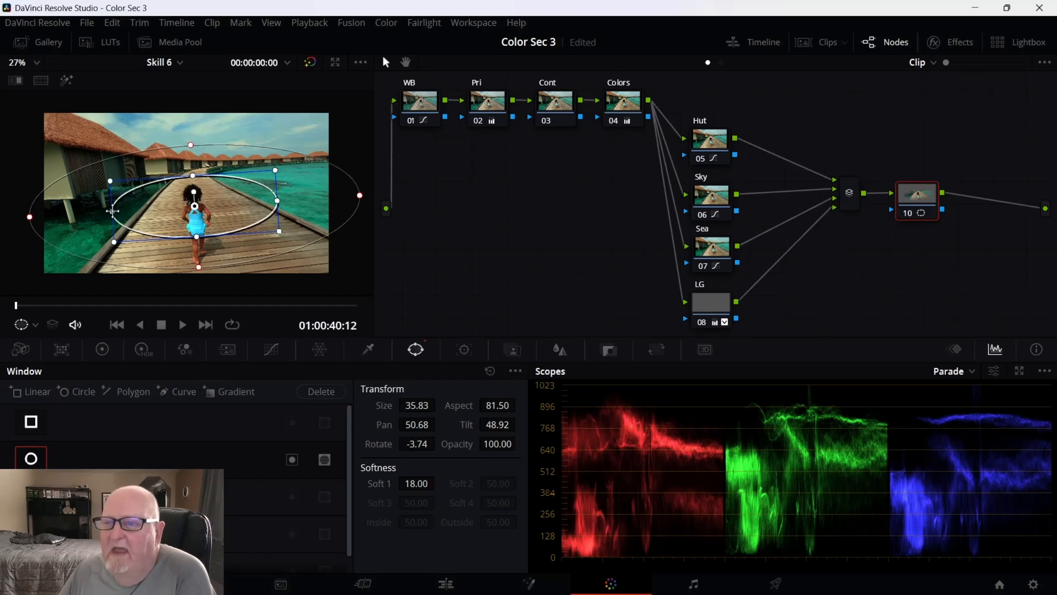
drag(194, 192, 195, 194)
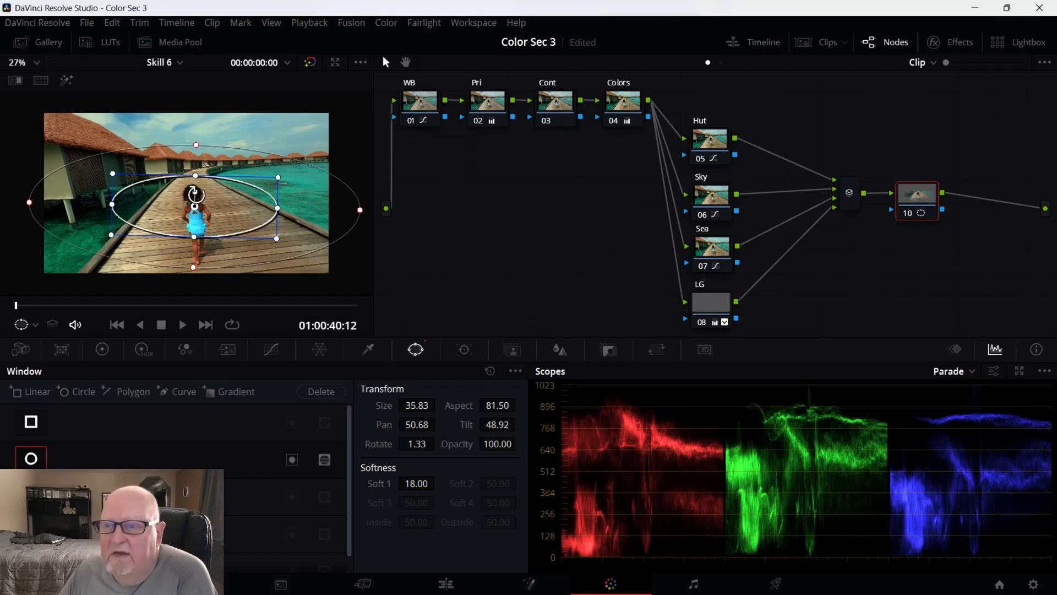
drag(194, 192, 194, 193)
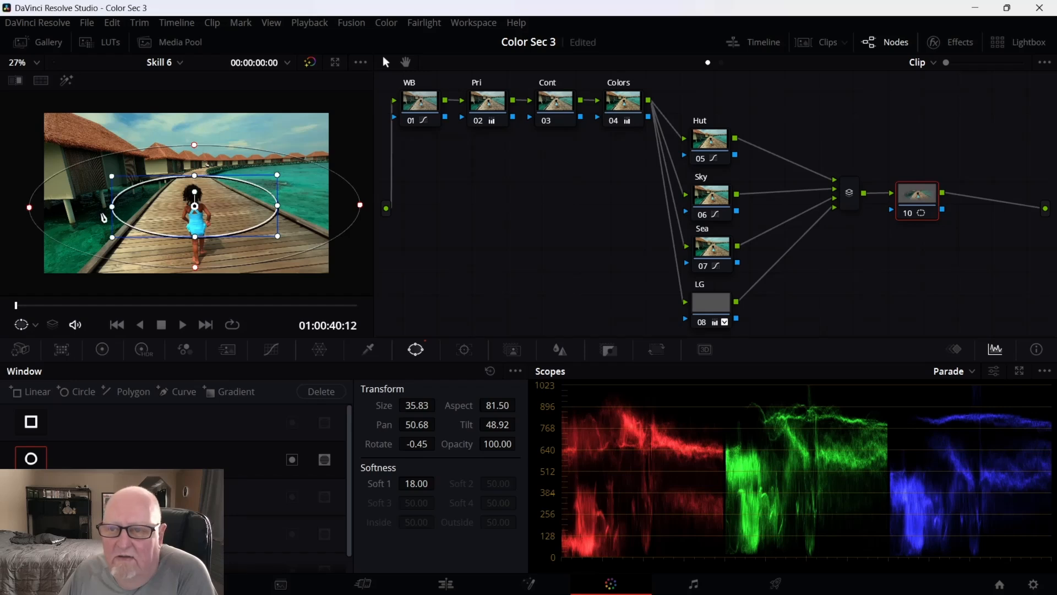
drag(114, 209, 102, 209)
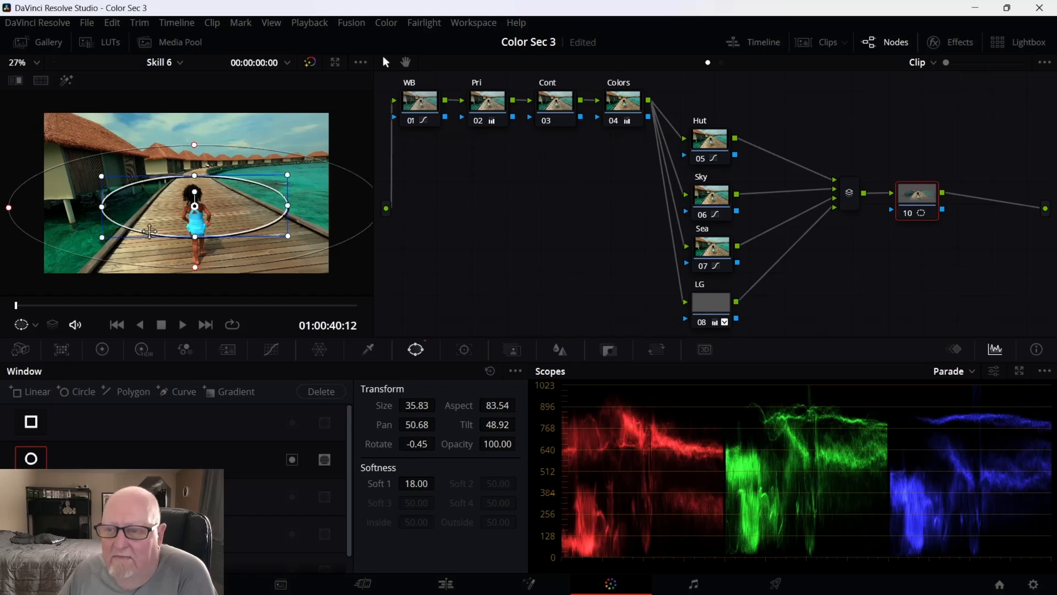
drag(195, 237, 197, 241)
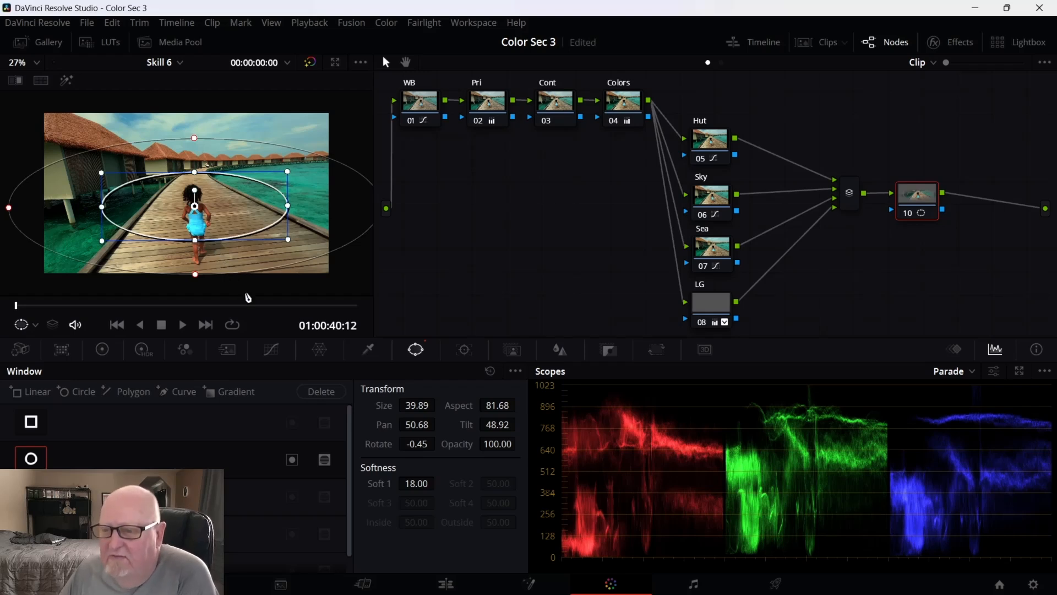
Add a midtone control point to node 10's custom curve and invert its circular window.
click(275, 350)
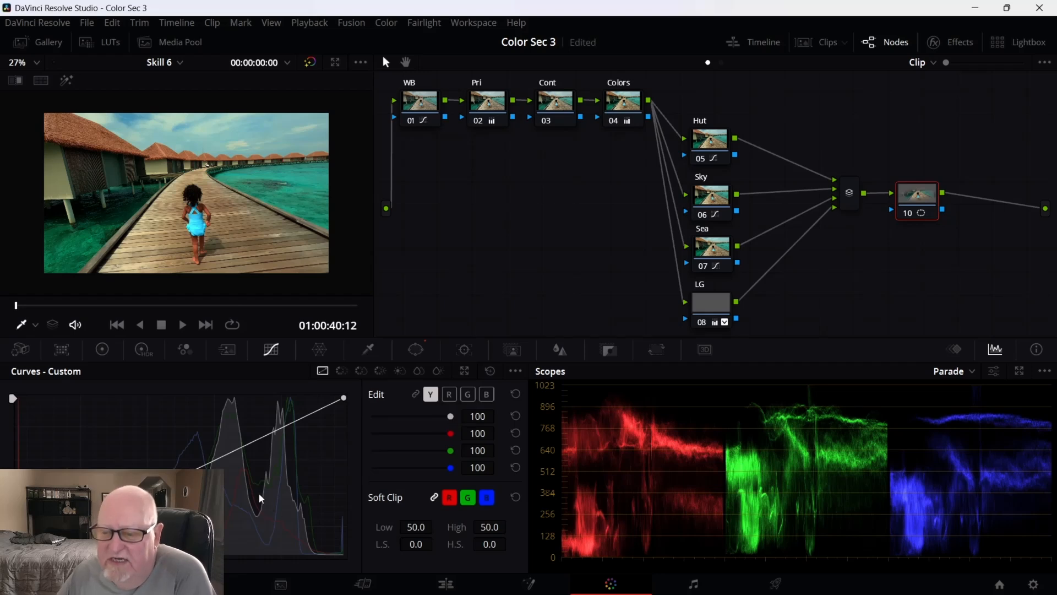
mouse_move(203, 465)
mouse_down()
mouse_move(210, 507)
mouse_move(208, 471)
mouse_move(196, 468)
mouse_up()
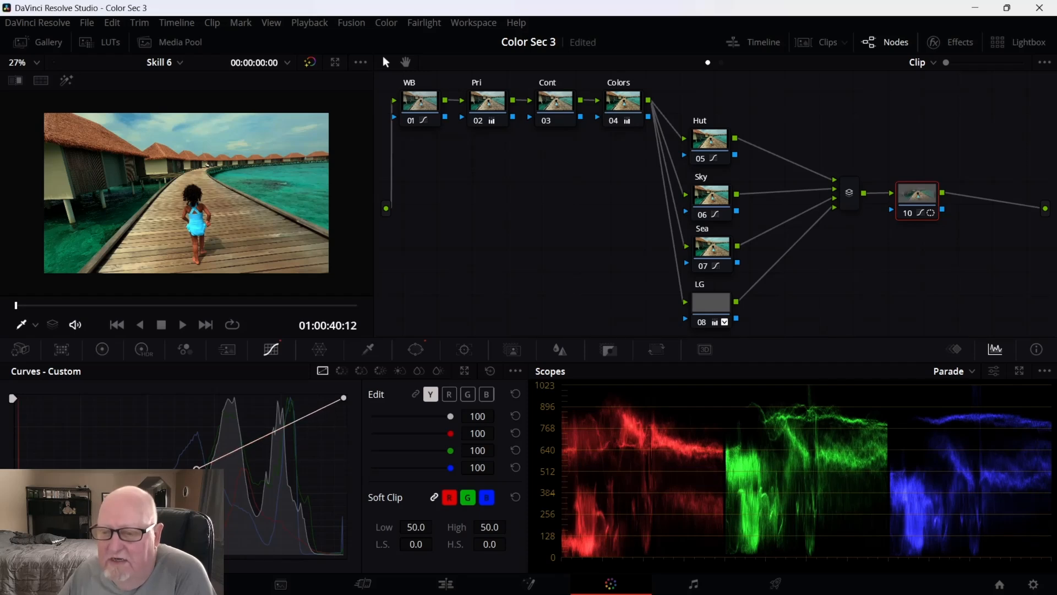
click(417, 349)
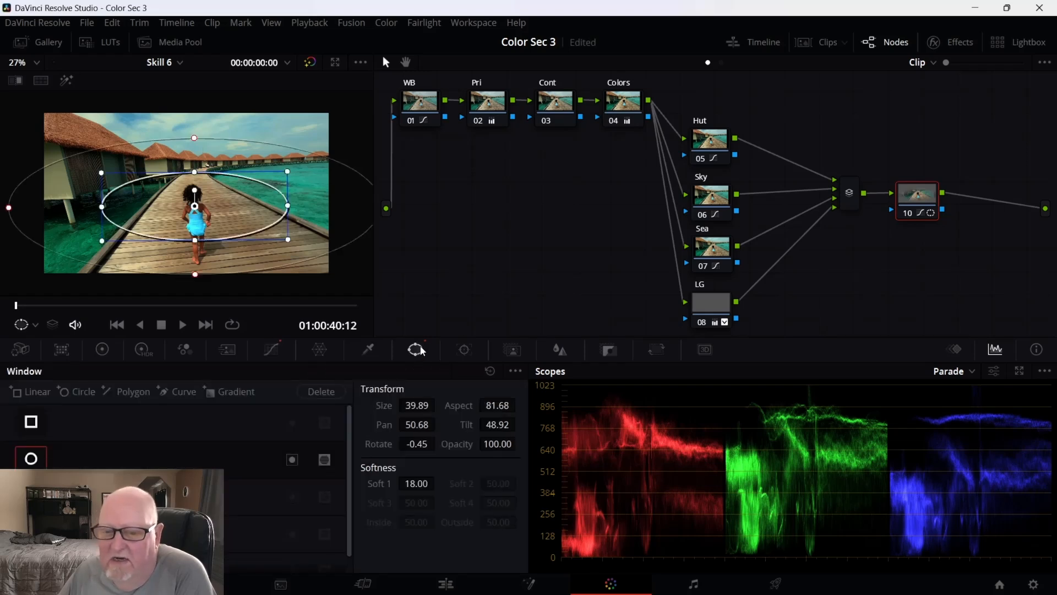
click(293, 462)
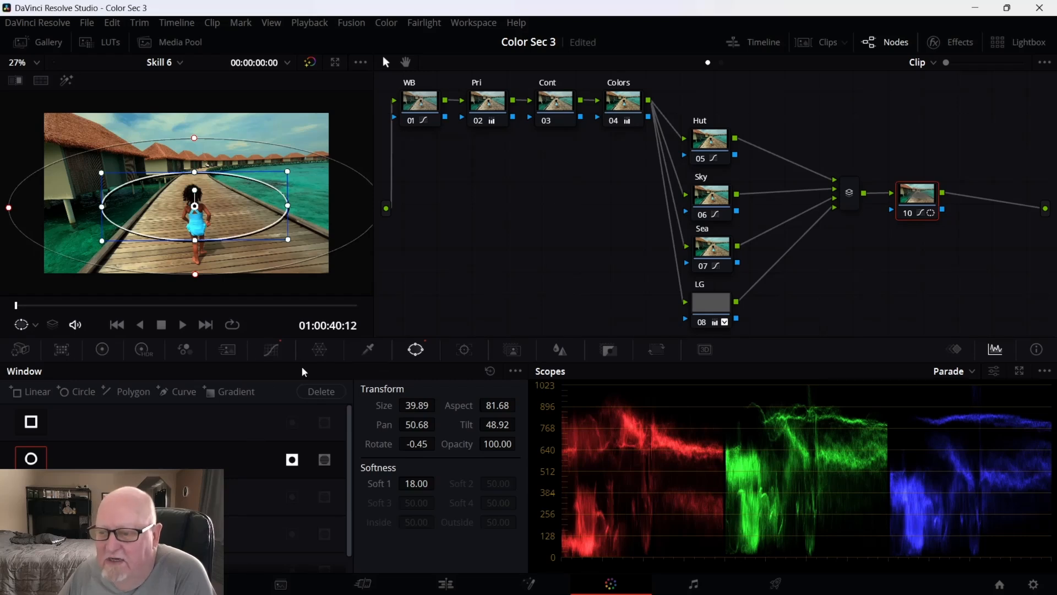
Fine-tune the midtone point on node 10's custom curve and add a raised highlight point to brighten the area outside the window.
click(272, 350)
drag(196, 467, 213, 475)
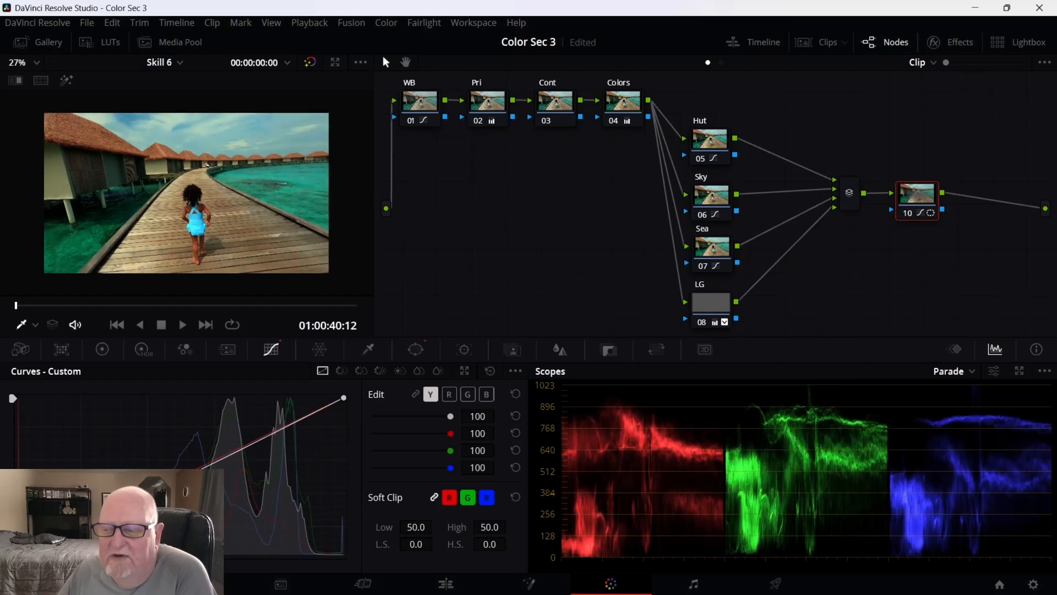
drag(189, 474, 191, 471)
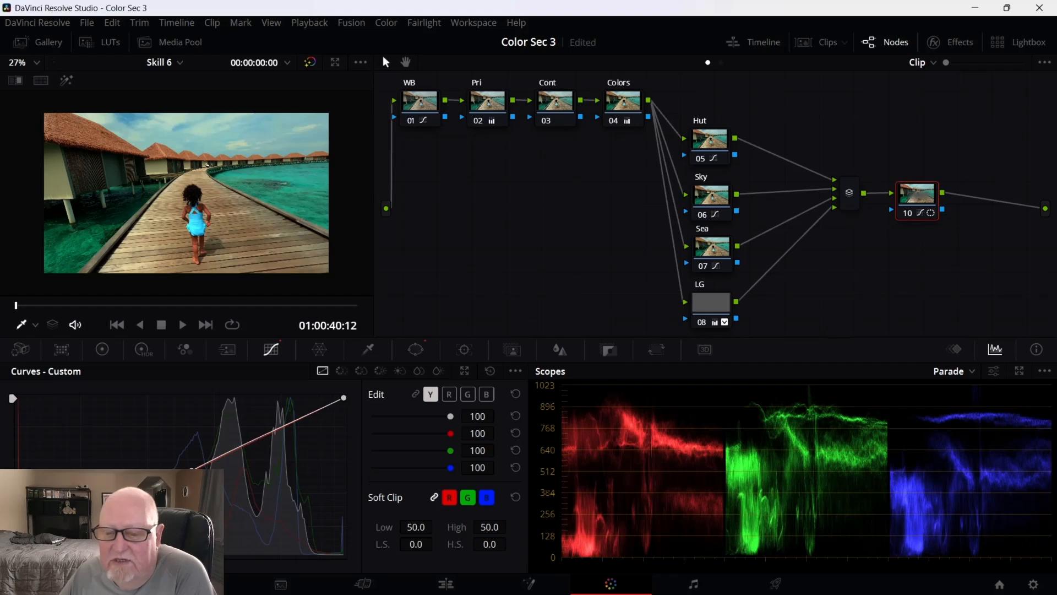
drag(269, 433, 271, 431)
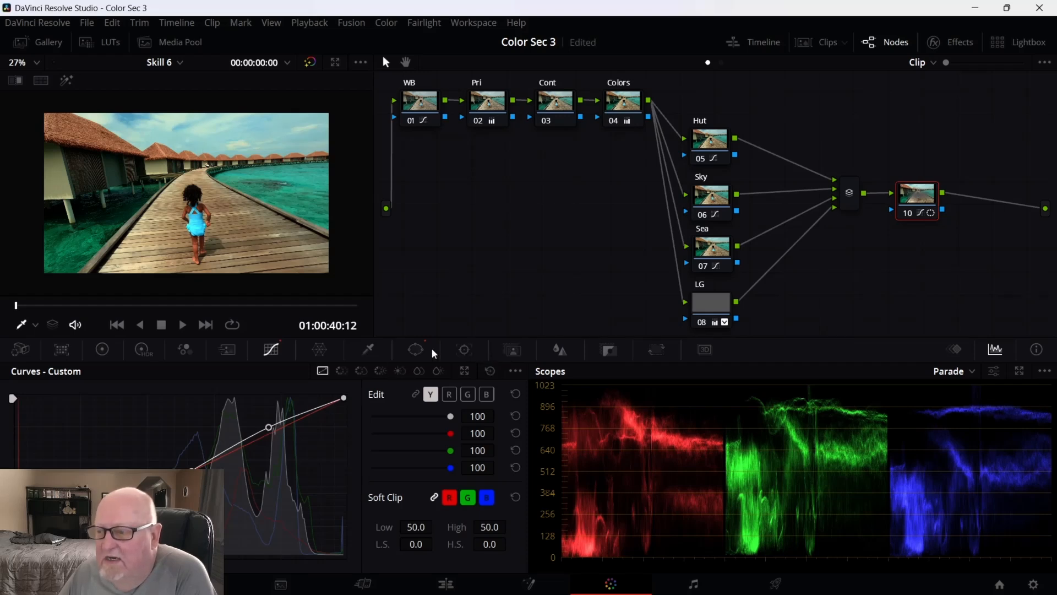
Play back the graded boardwalk clip and return to its first frame.
click(182, 325)
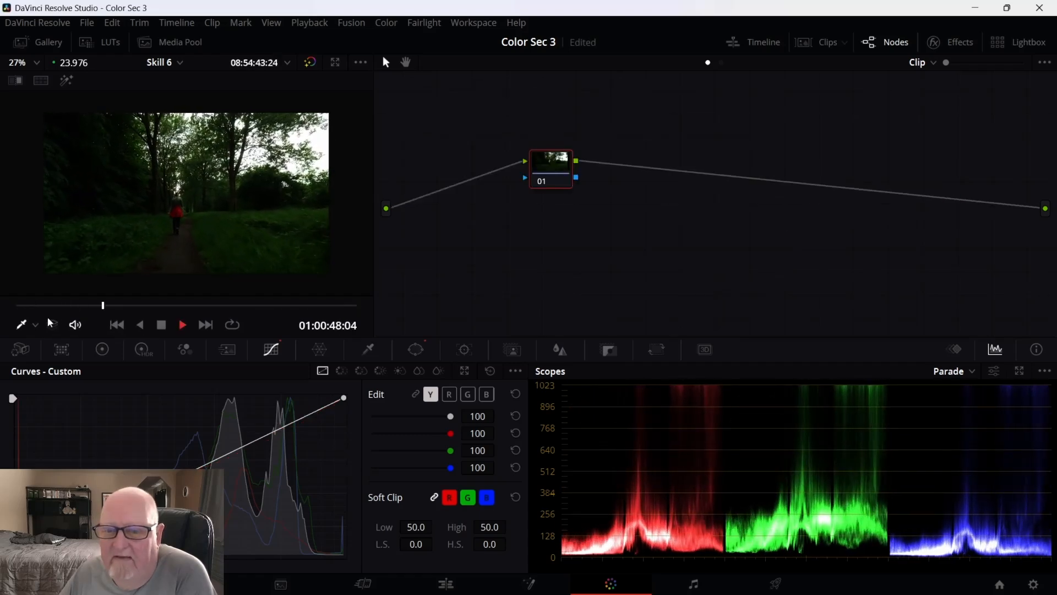
click(160, 326)
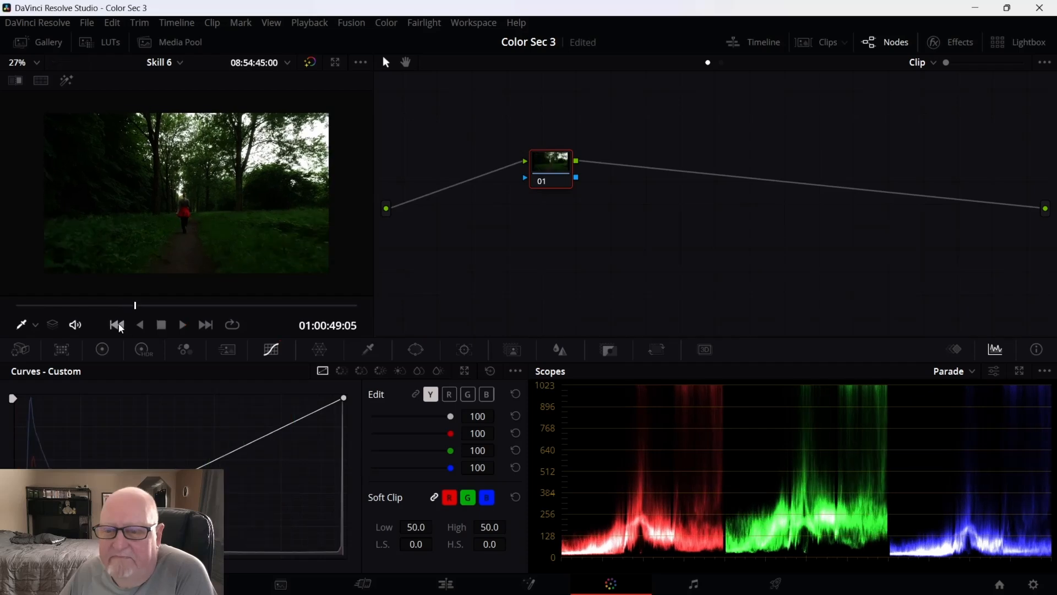
click(117, 325)
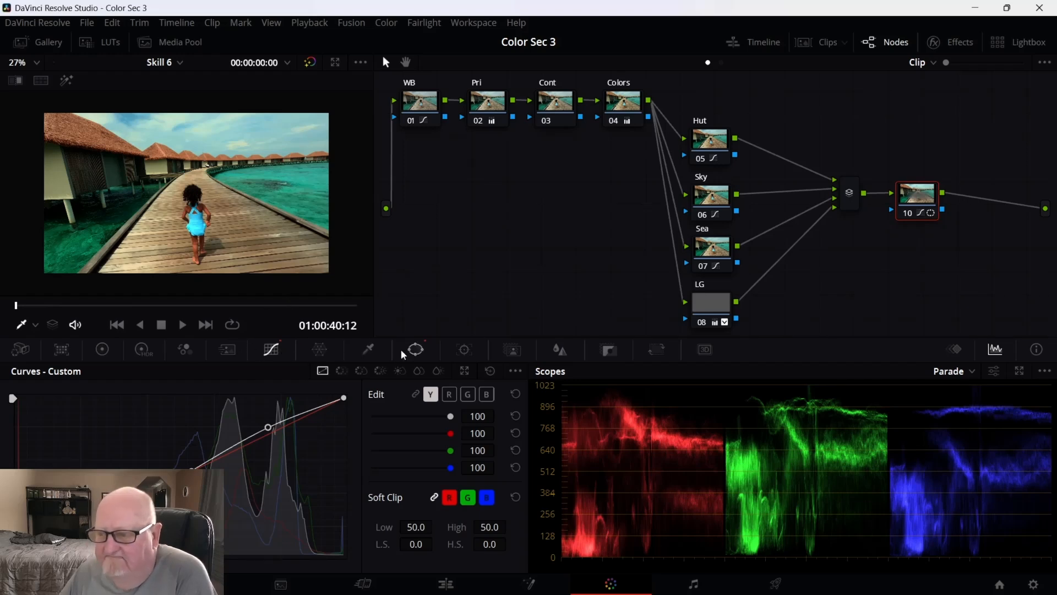
Review the clip's playback with the circular window's outline displayed, ending back at the first frame.
click(416, 350)
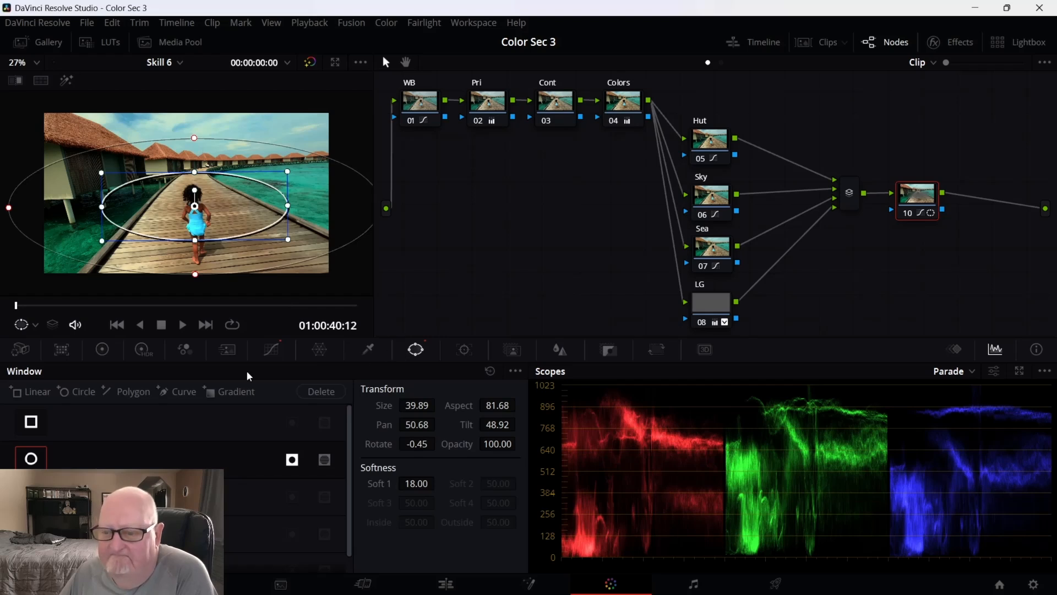
click(181, 326)
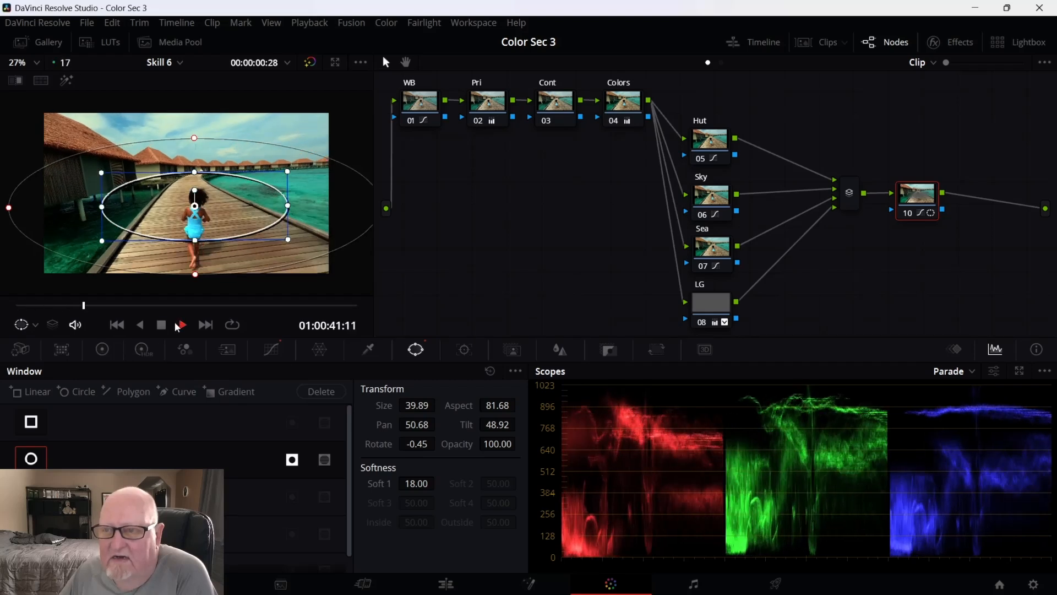
click(161, 326)
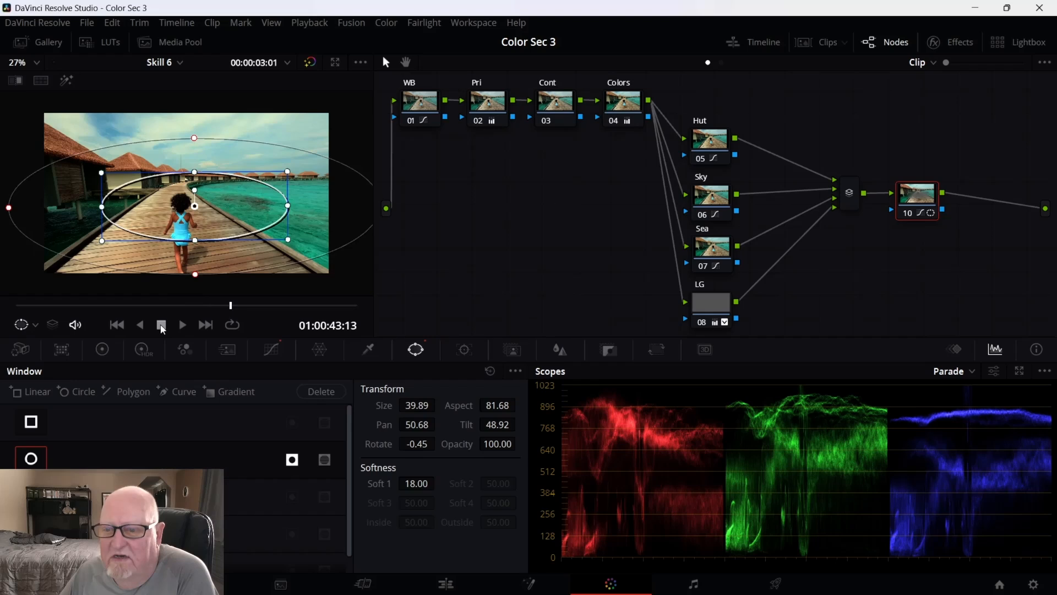
click(189, 326)
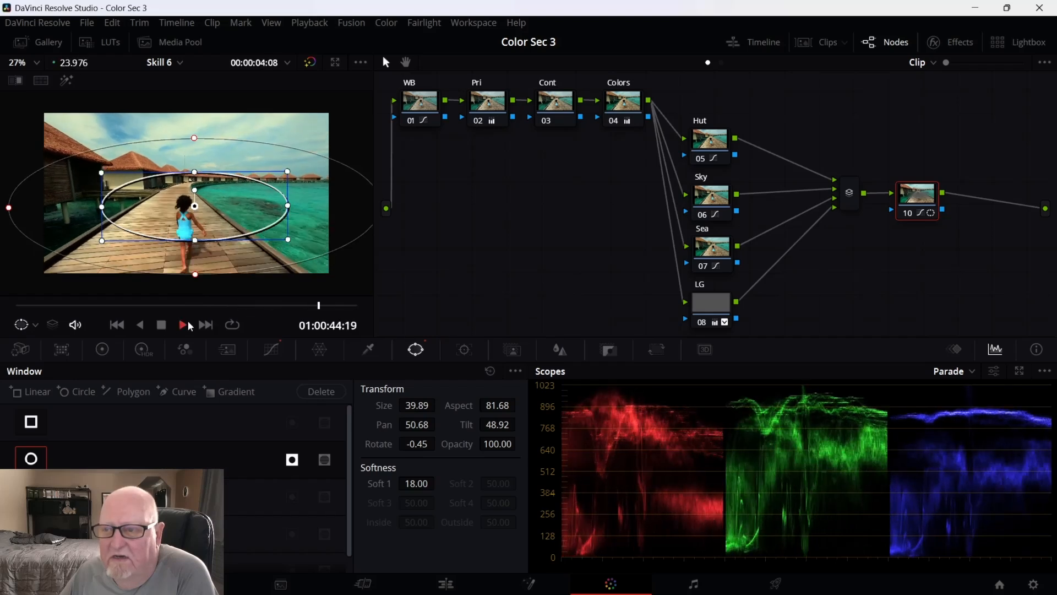
click(115, 324)
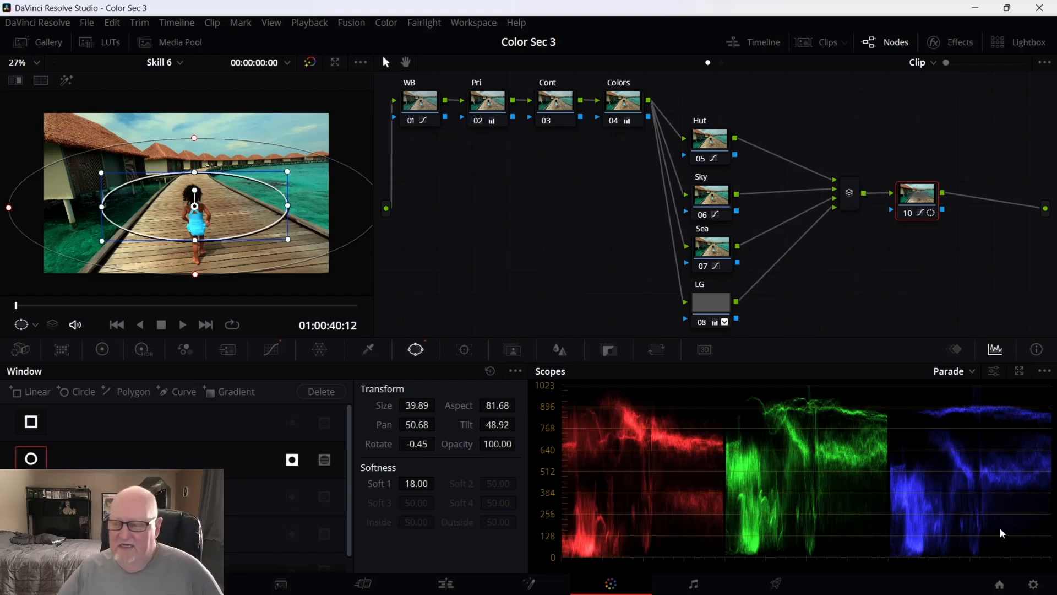
Switch to the Udemy lecture in Chrome to check the instructor's reference grade, and return to DaVinci Resolve.
mouse_move(709, 594)
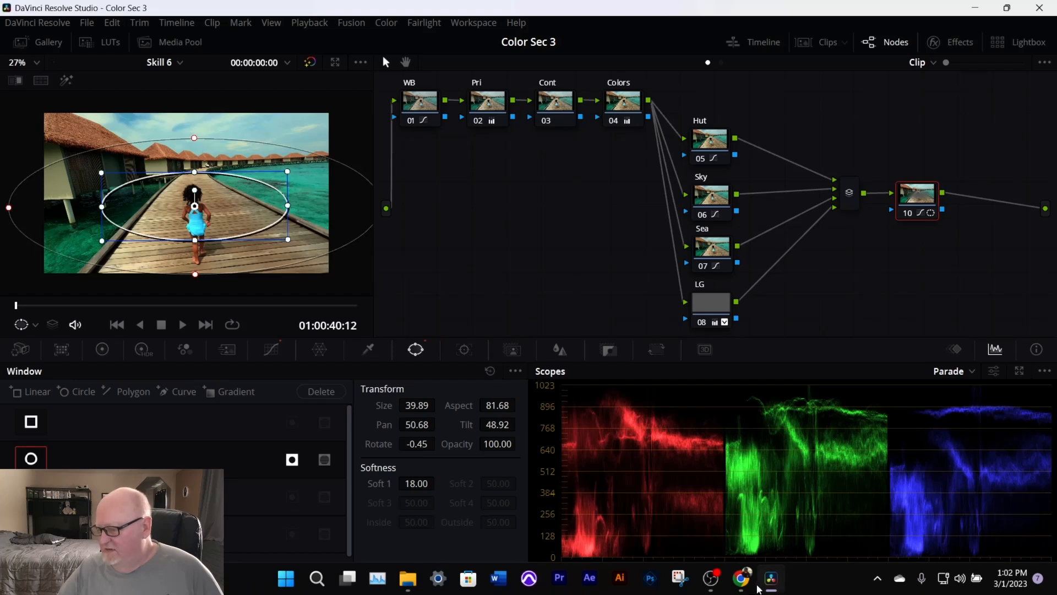
click(741, 583)
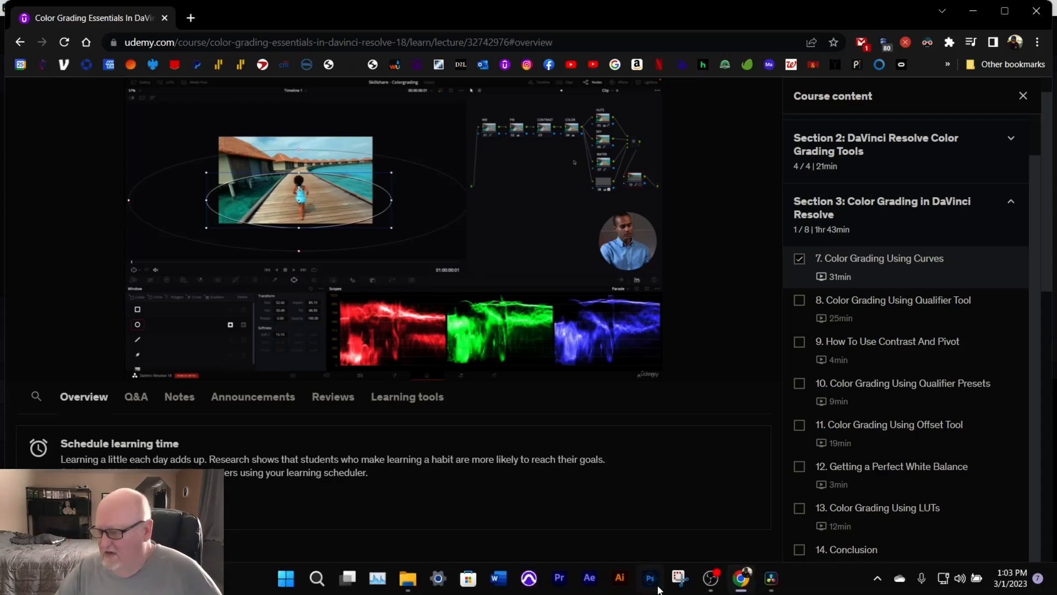
mouse_move(752, 583)
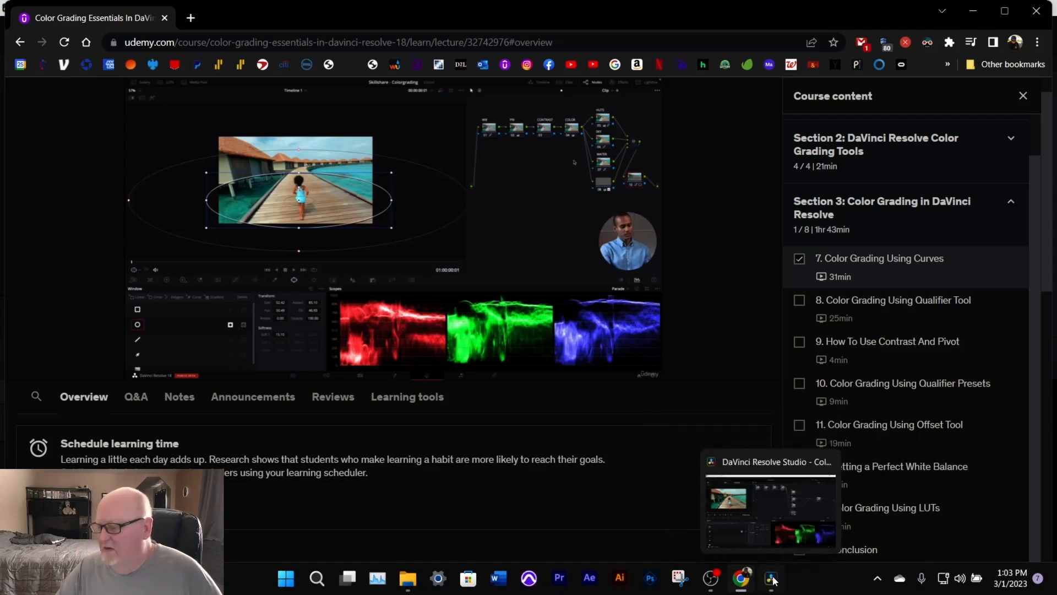
click(772, 580)
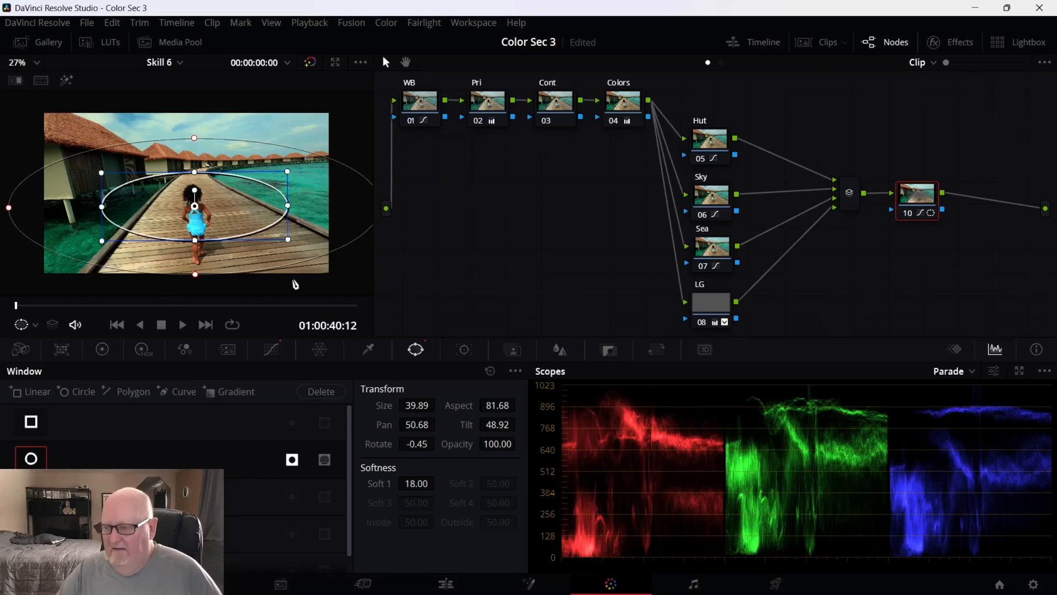
Hide the window outline, watch the graded clip full screen, and move the playhead back to its start.
click(272, 350)
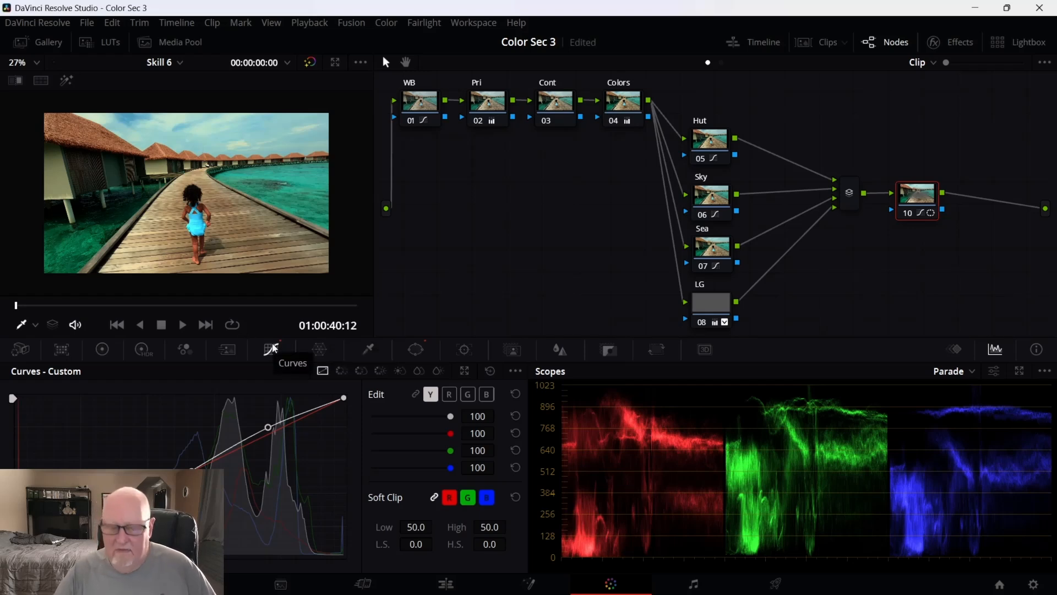
key(ctrl+f)
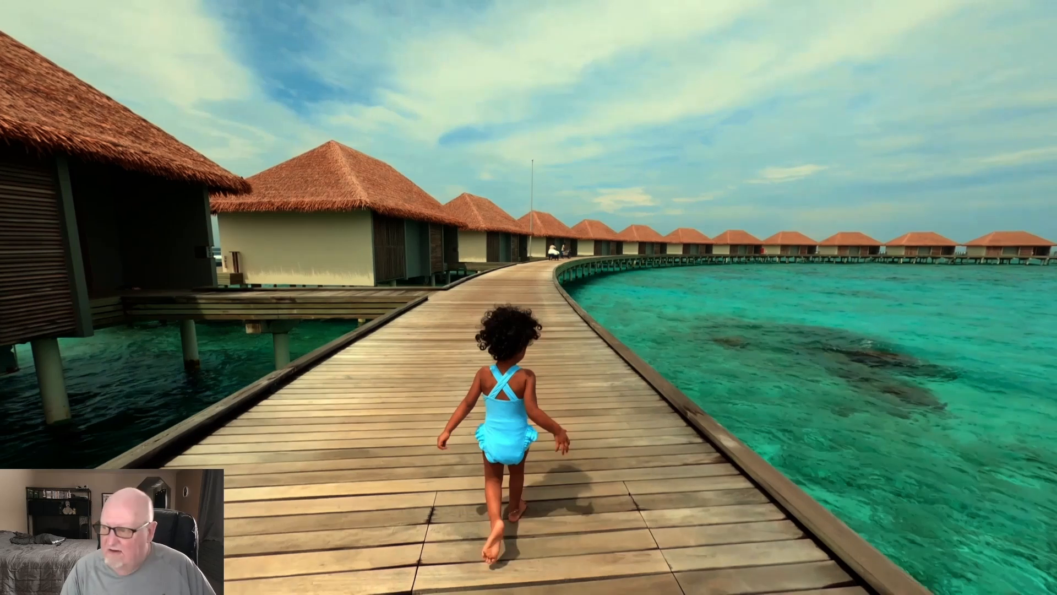
key(Escape)
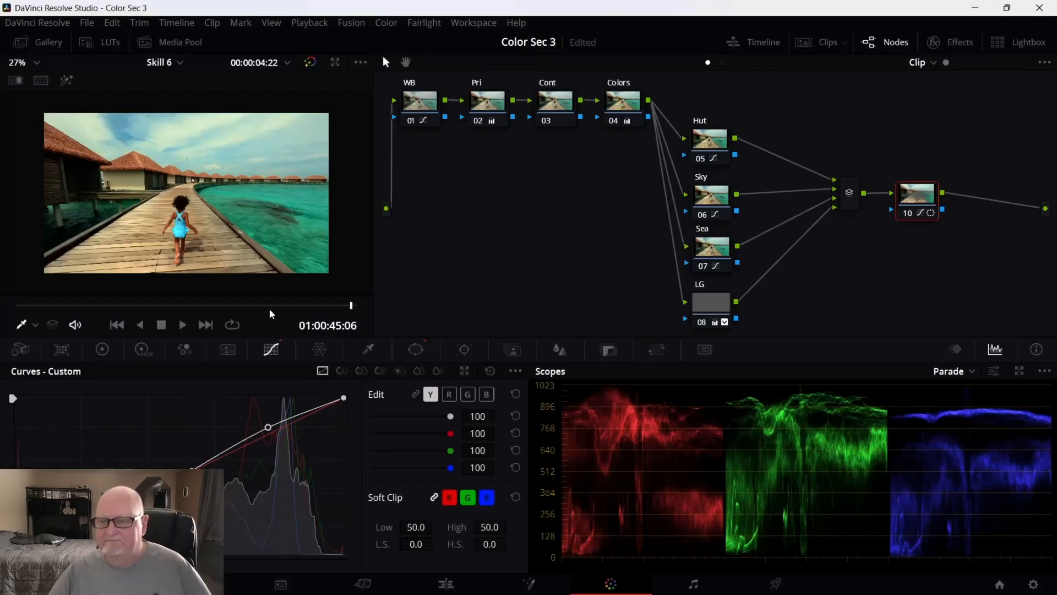
drag(350, 307, 15, 333)
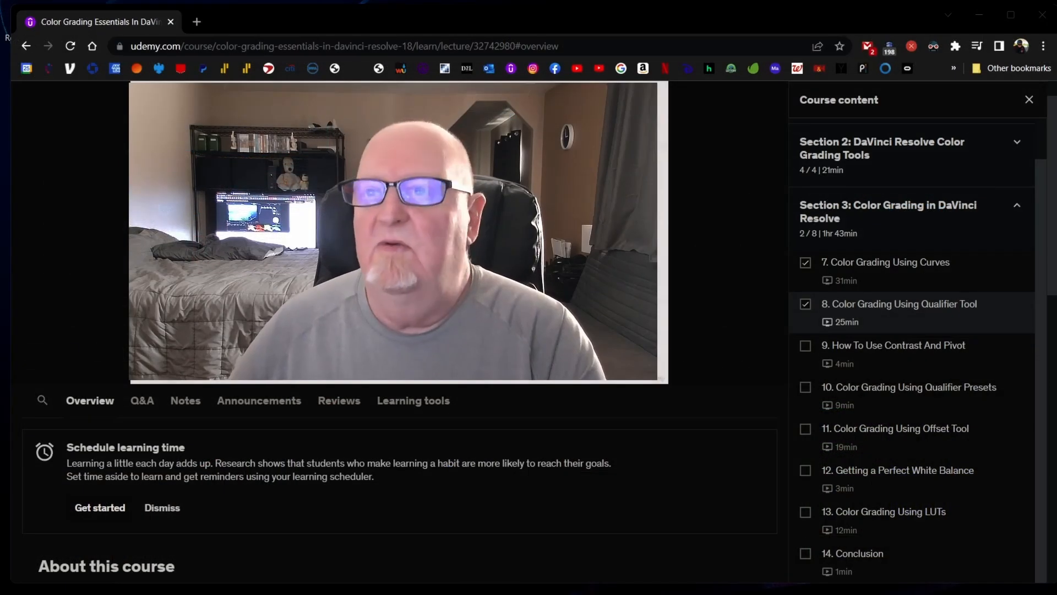
scroll(99, 230, up, 1)
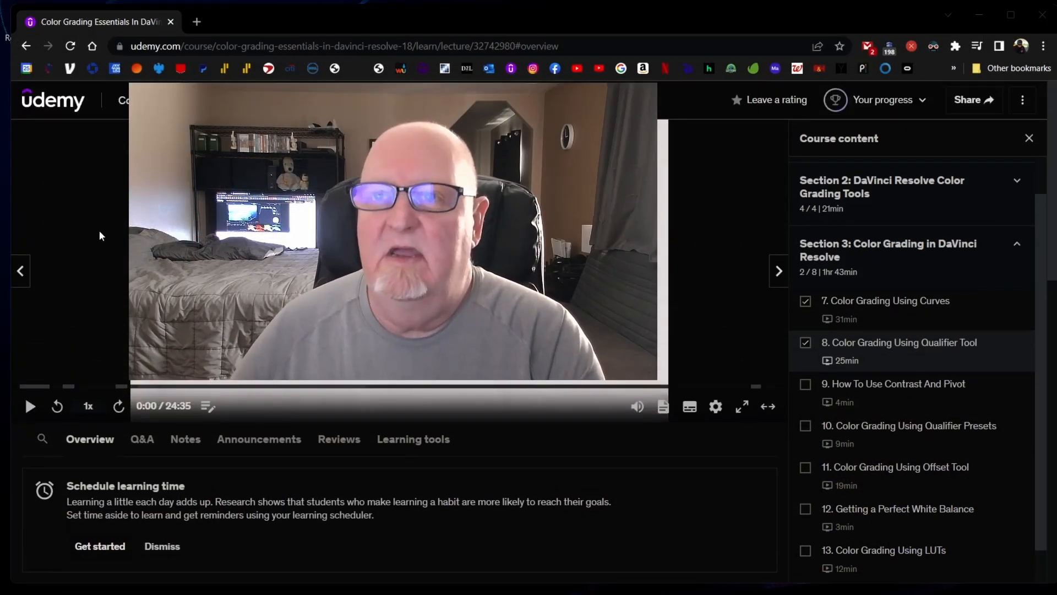
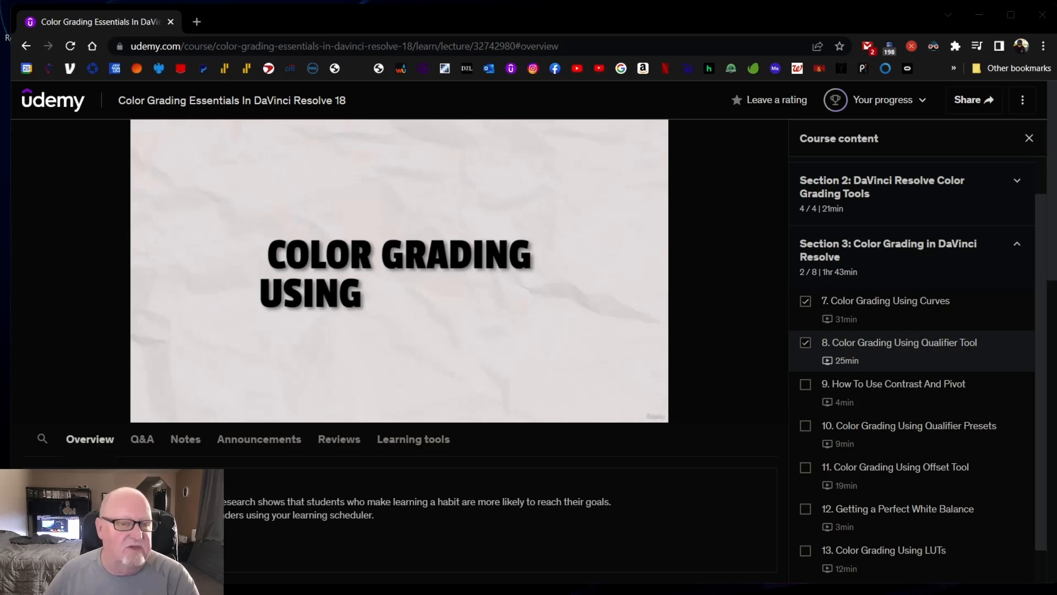
mouse_move(57, 291)
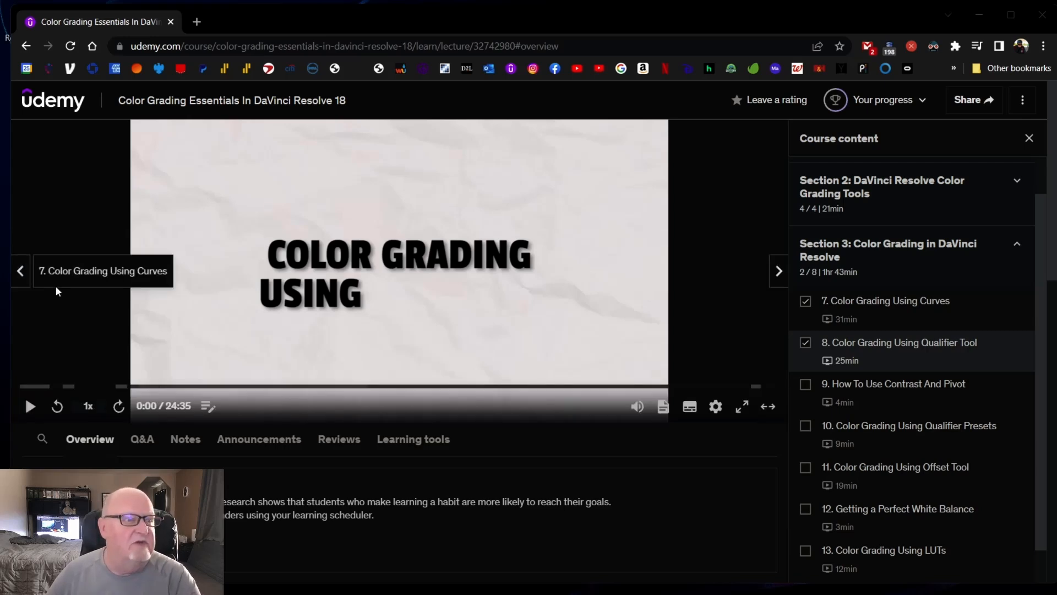
Switch from the Udemy lecture to DaVinci Resolve's project manager and create a new project named "COlor Sec 3 Skill 8".
mouse_move(812, 592)
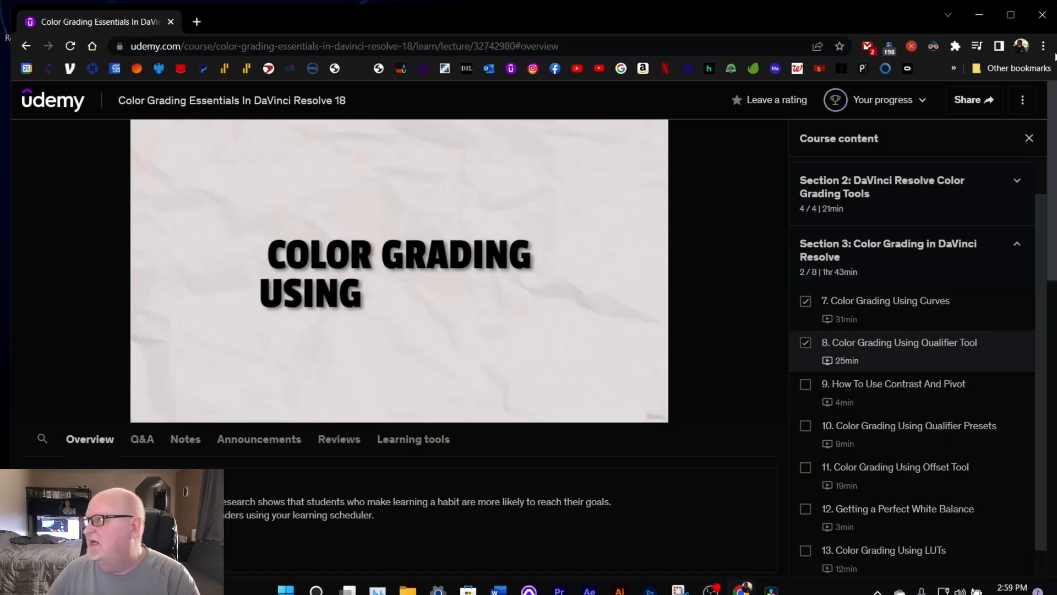
click(979, 14)
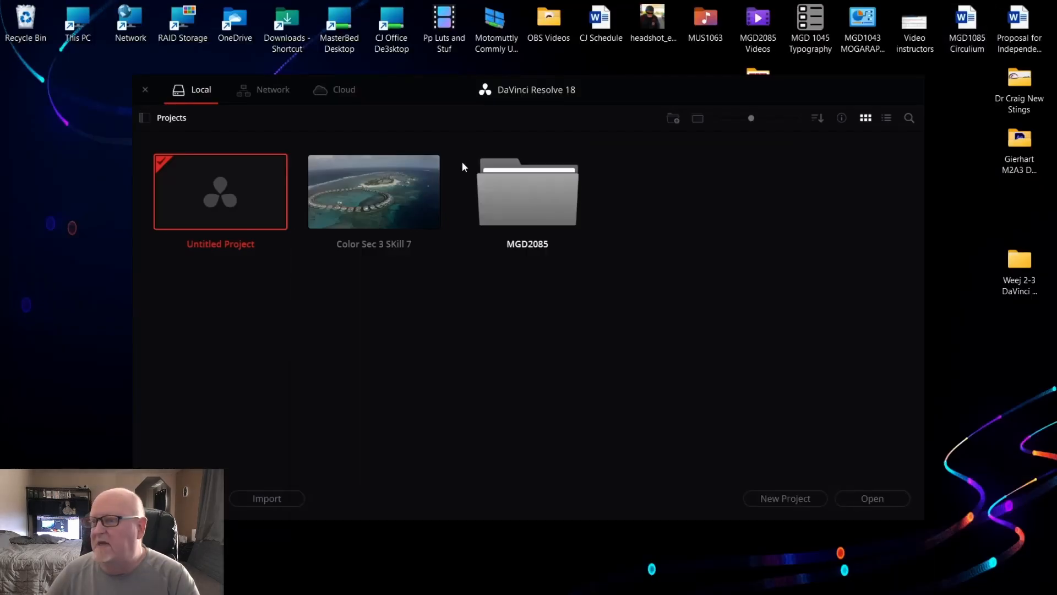
click(756, 503)
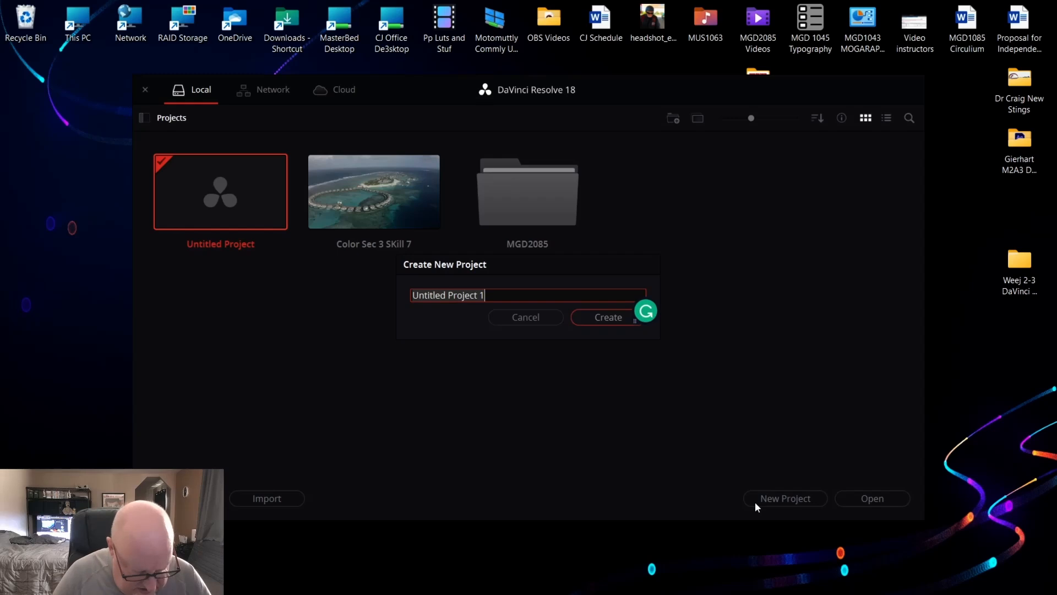
text(COlor Sec 3 Skill 8)
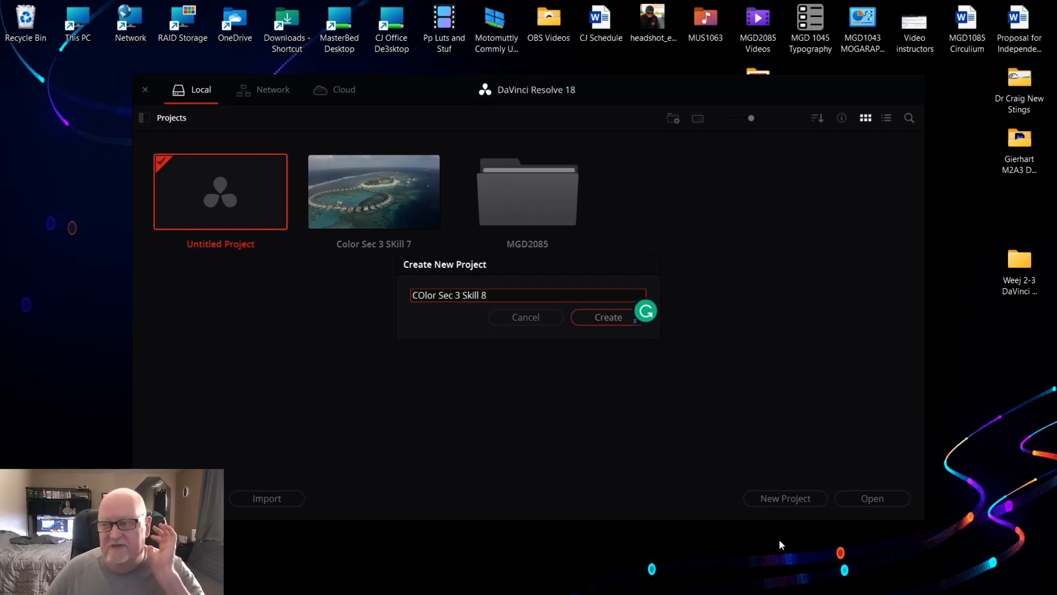
click(618, 327)
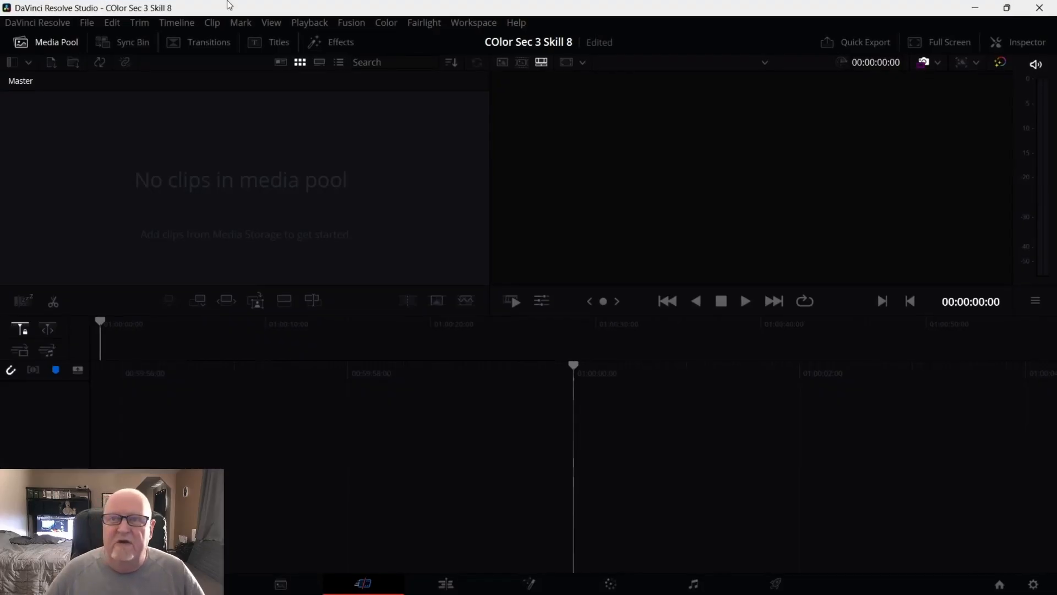
Import the COLORGRAD... folder from the OBS Videos location into the project's media pool.
click(281, 585)
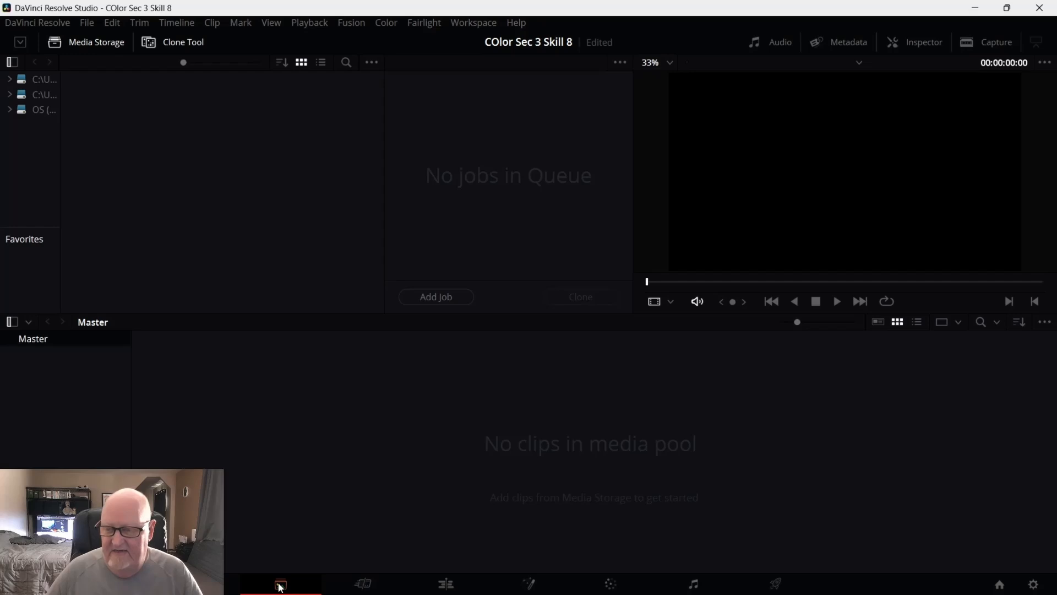
click(40, 97)
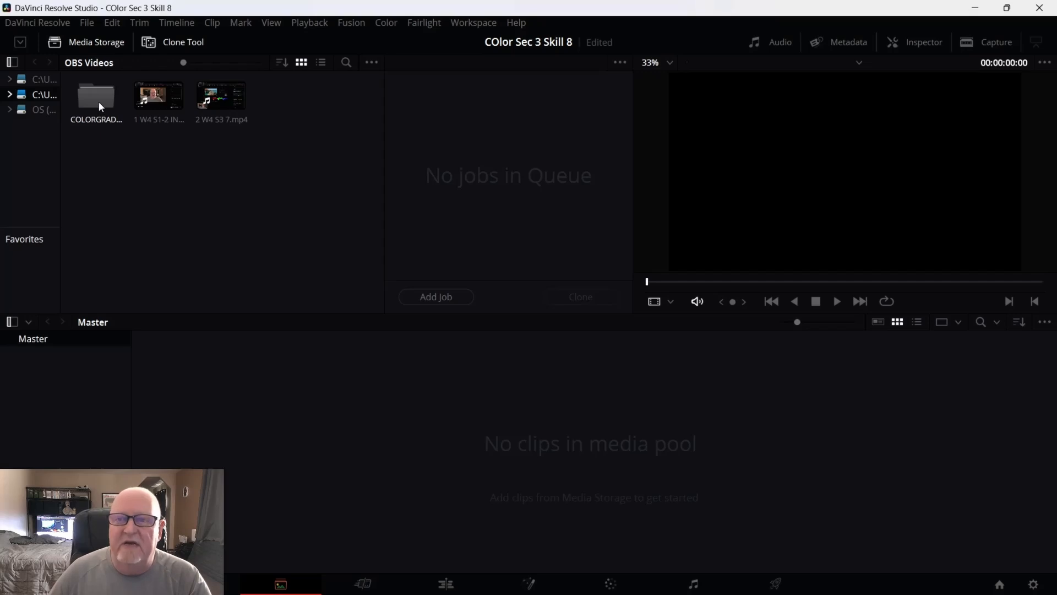
drag(98, 102, 213, 402)
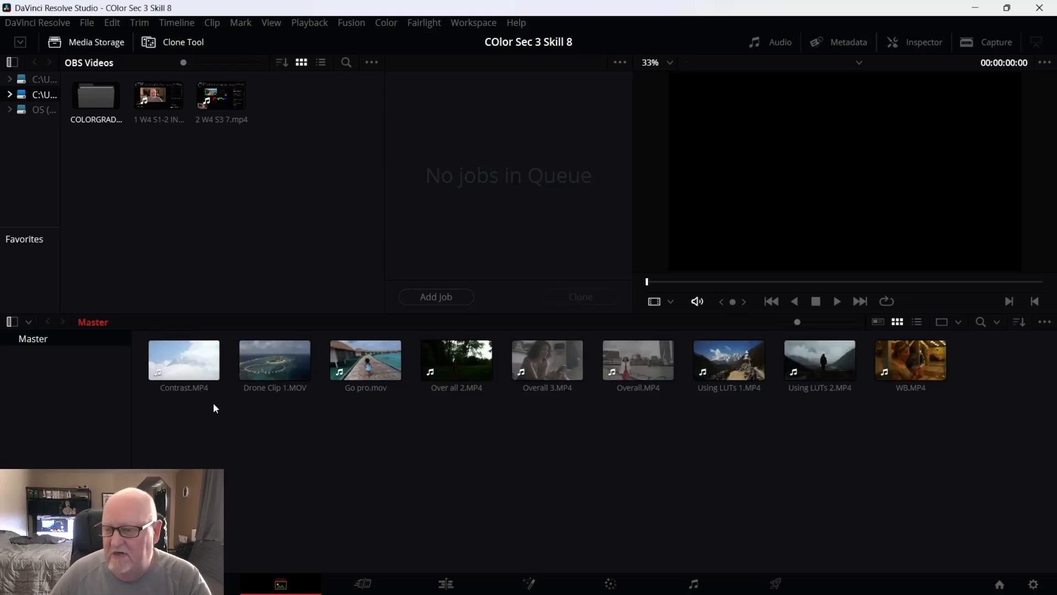
Create a timeline named "Color Sec 3 Skill 8" from all the imported clips, keeping the default project settings.
drag(972, 347, 176, 391)
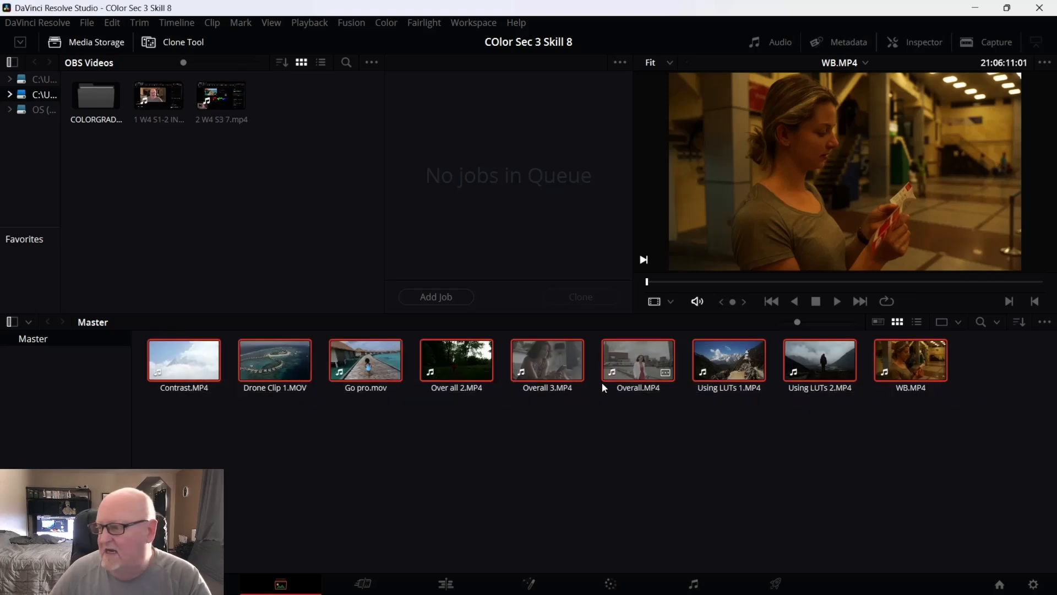
right_click(539, 369)
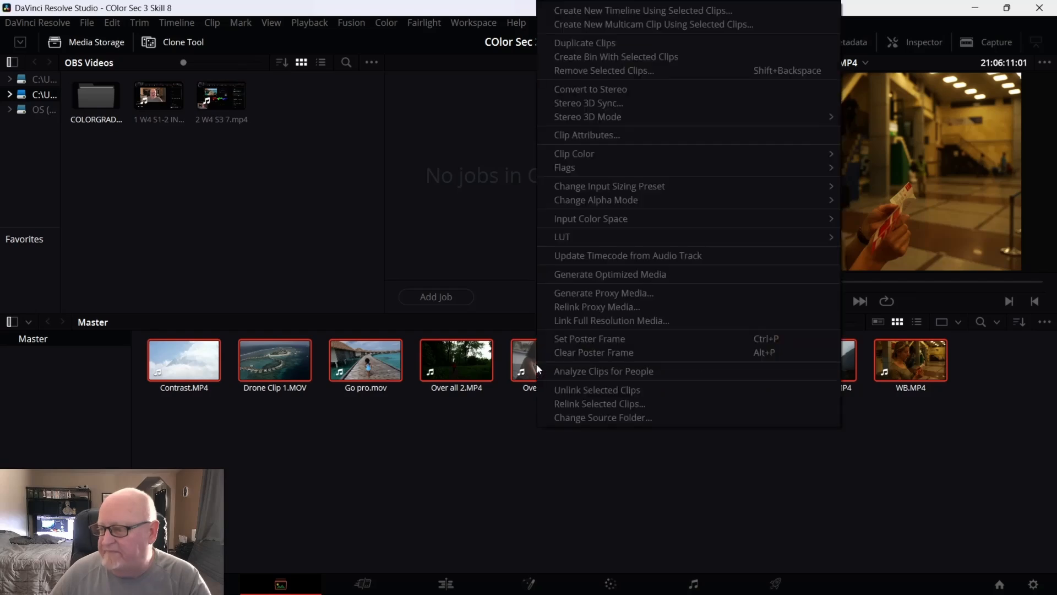
click(615, 11)
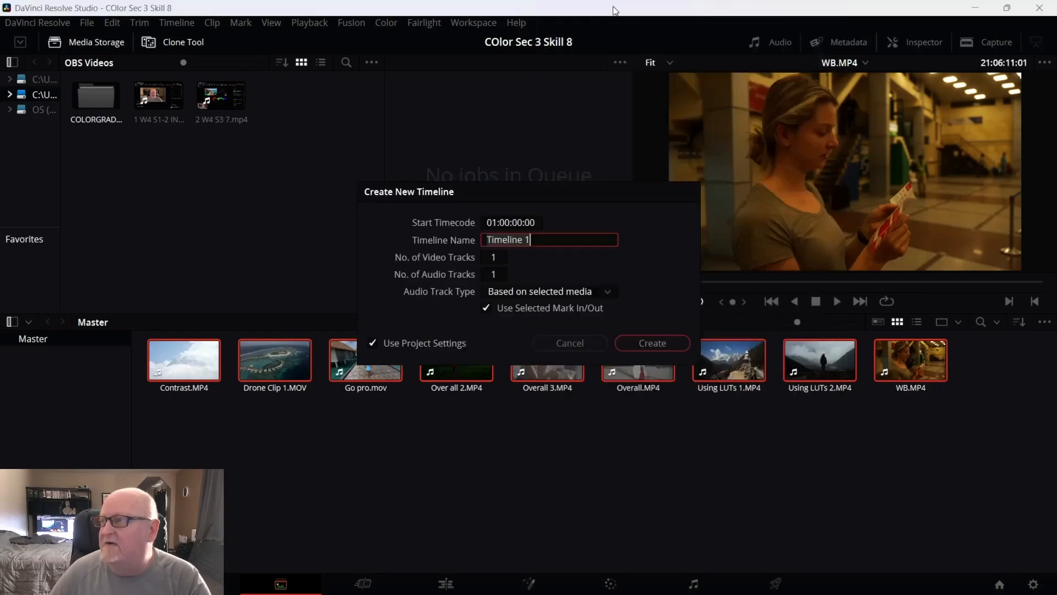
right_click(507, 242)
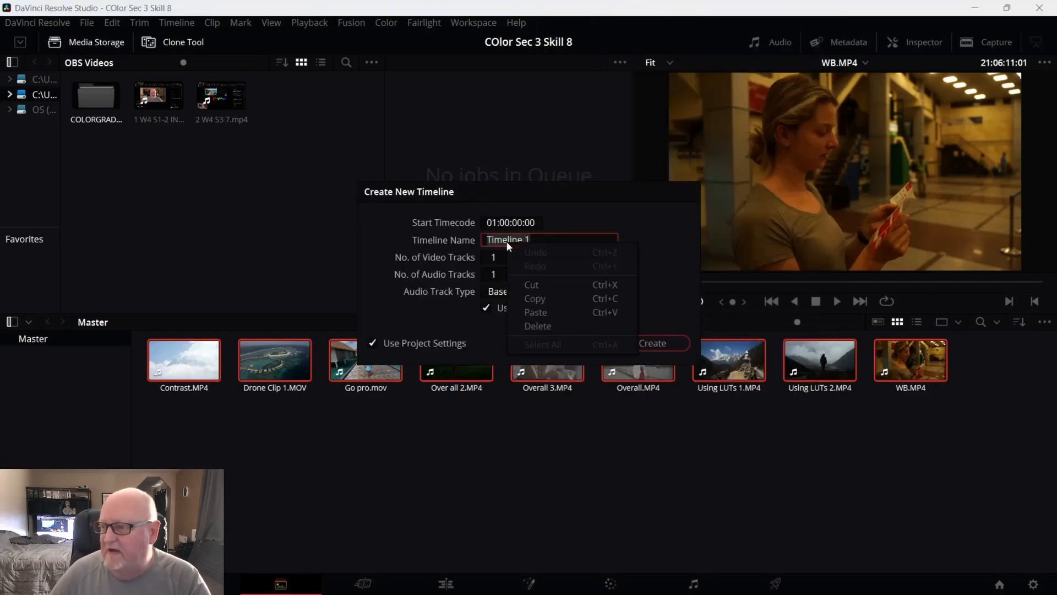
click(544, 313)
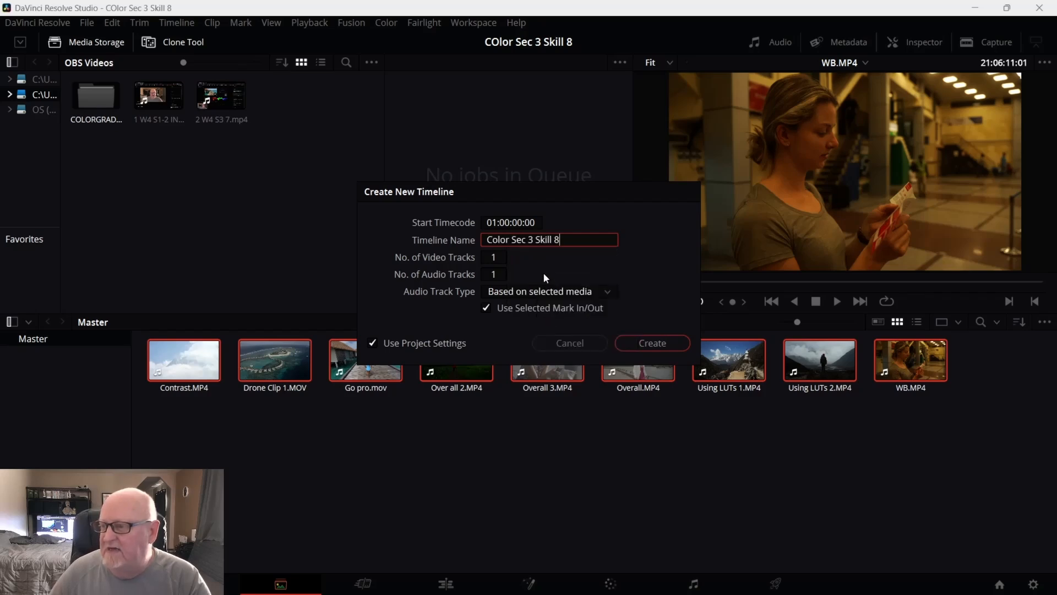
click(652, 343)
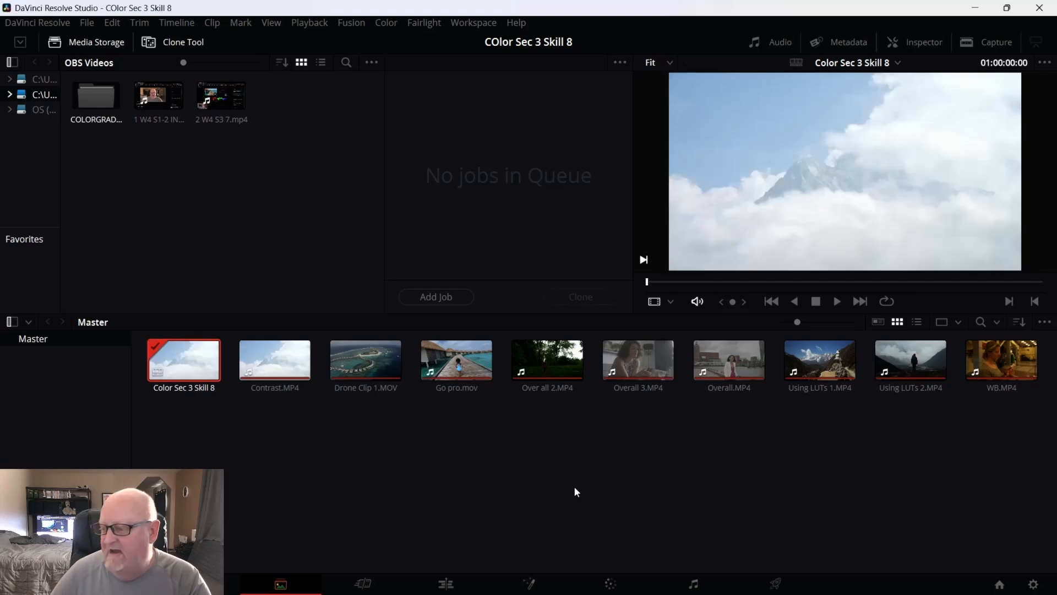
Open the timeline for color grading, hide the stills gallery, and widen the node graph area.
click(604, 584)
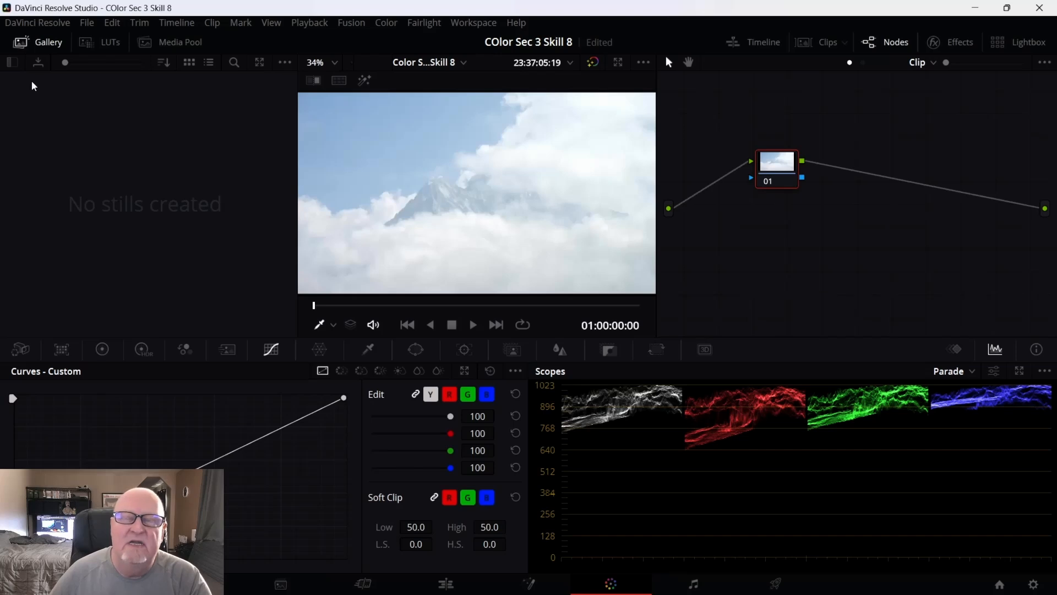
click(46, 44)
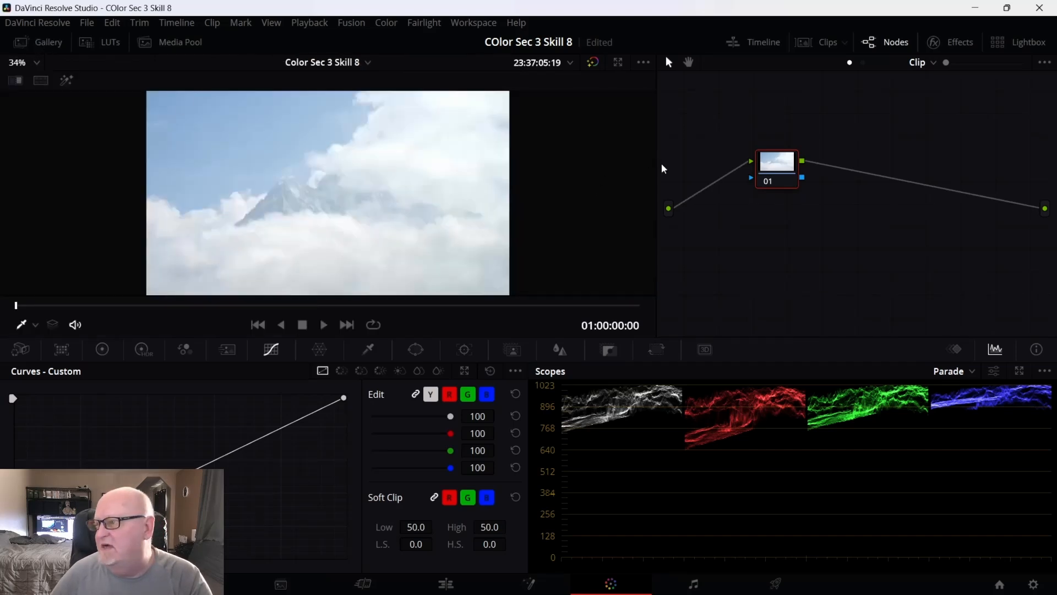
drag(659, 164, 288, 193)
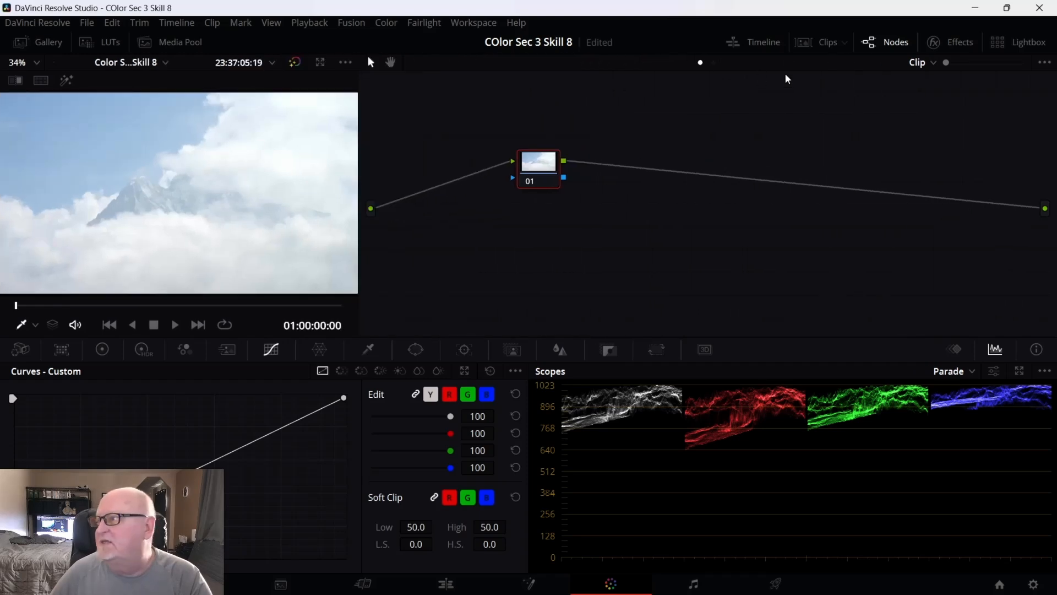
Select the second clip, the drone shot, with the clip strip hidden again, and move node 01 close to the source input.
click(802, 44)
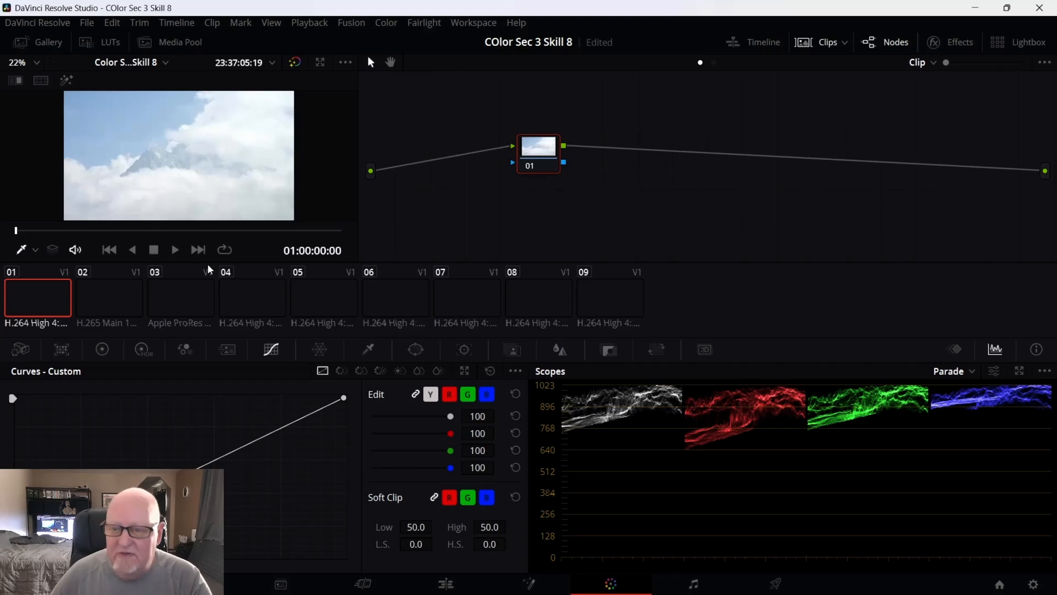
click(114, 302)
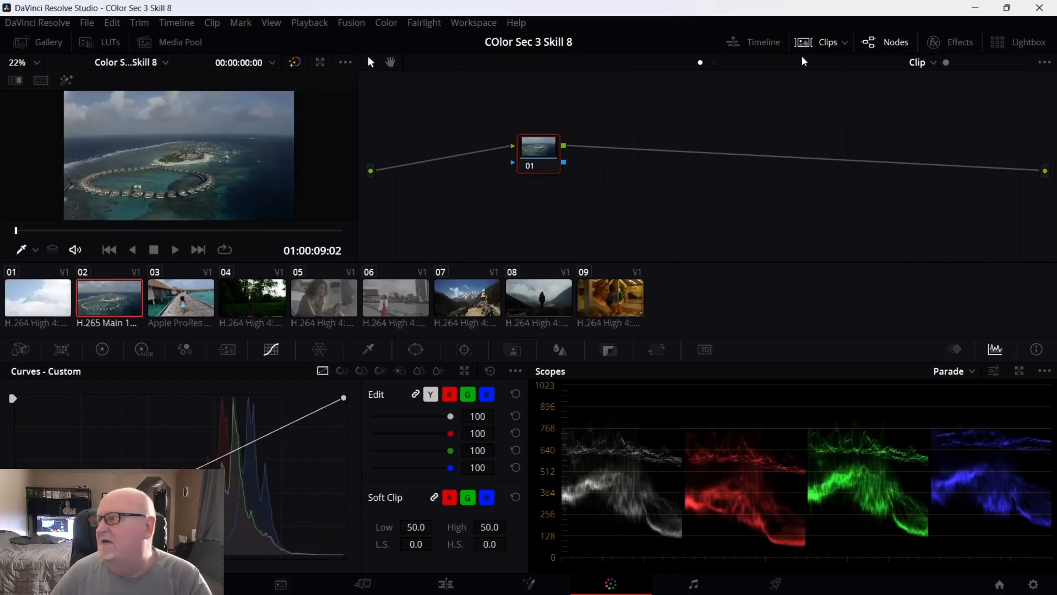
click(828, 45)
drag(532, 165, 399, 119)
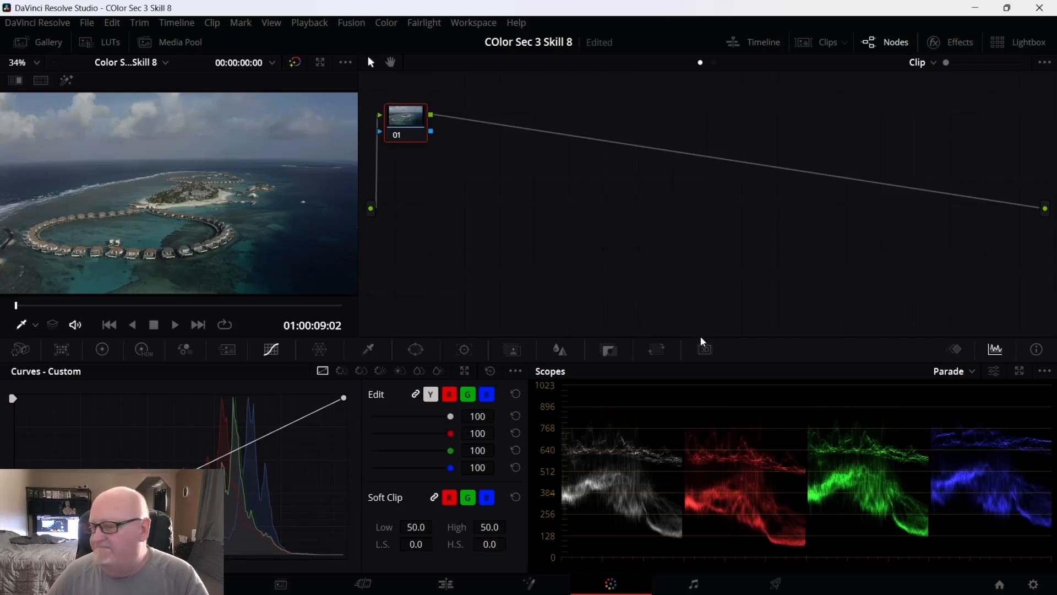
Review the General Options and Color Management pages of the project settings, and close them without saving.
click(87, 24)
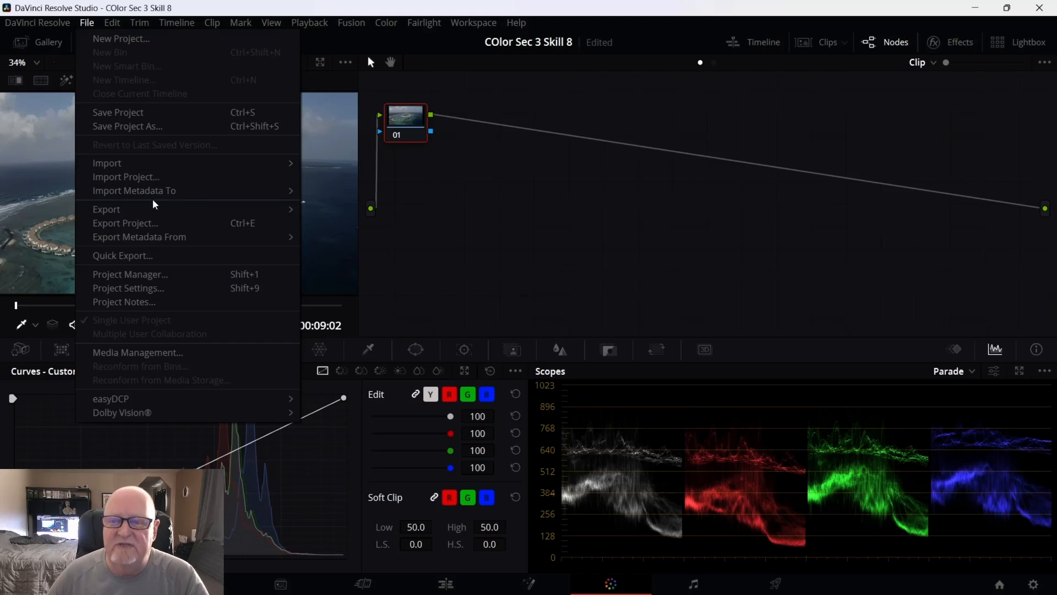
click(157, 288)
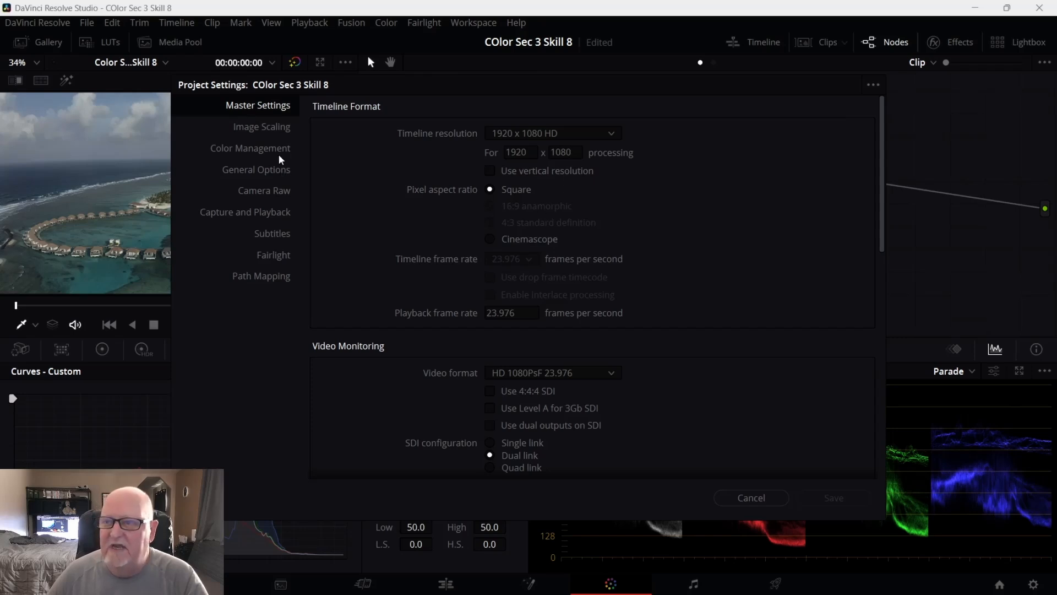
click(281, 176)
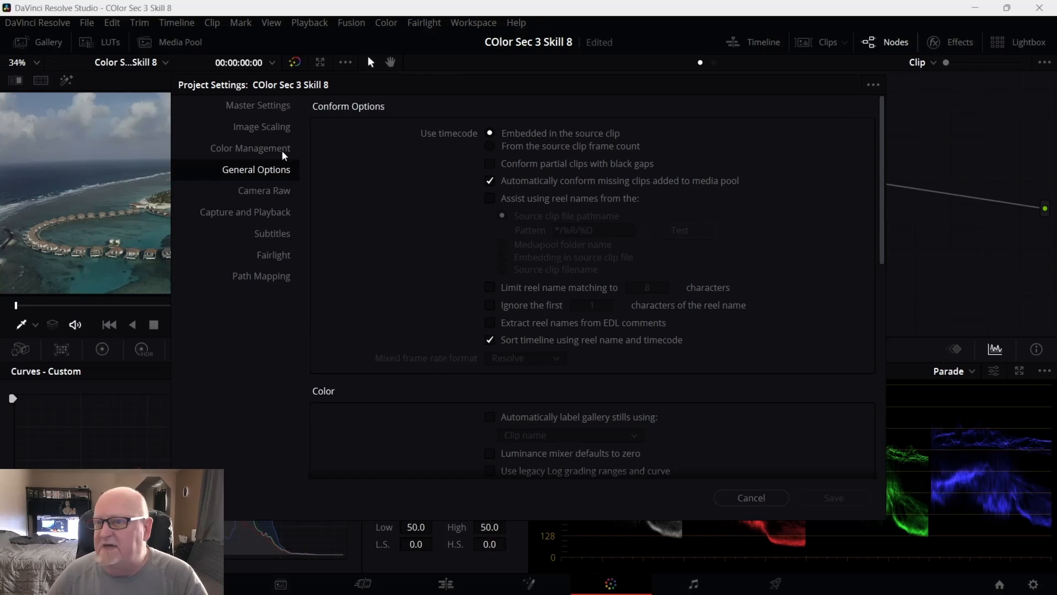
click(276, 153)
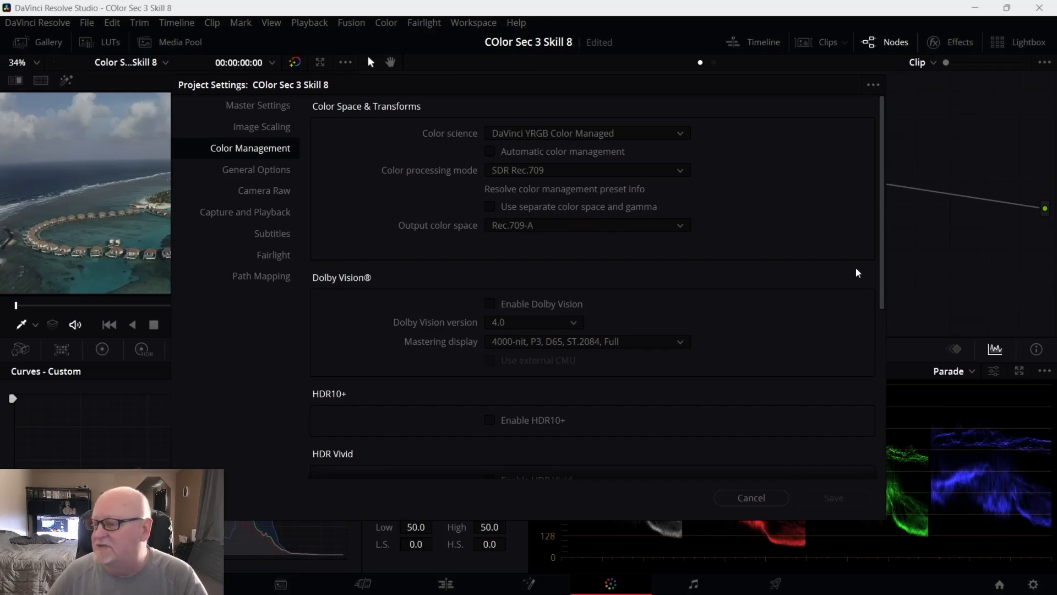
click(777, 499)
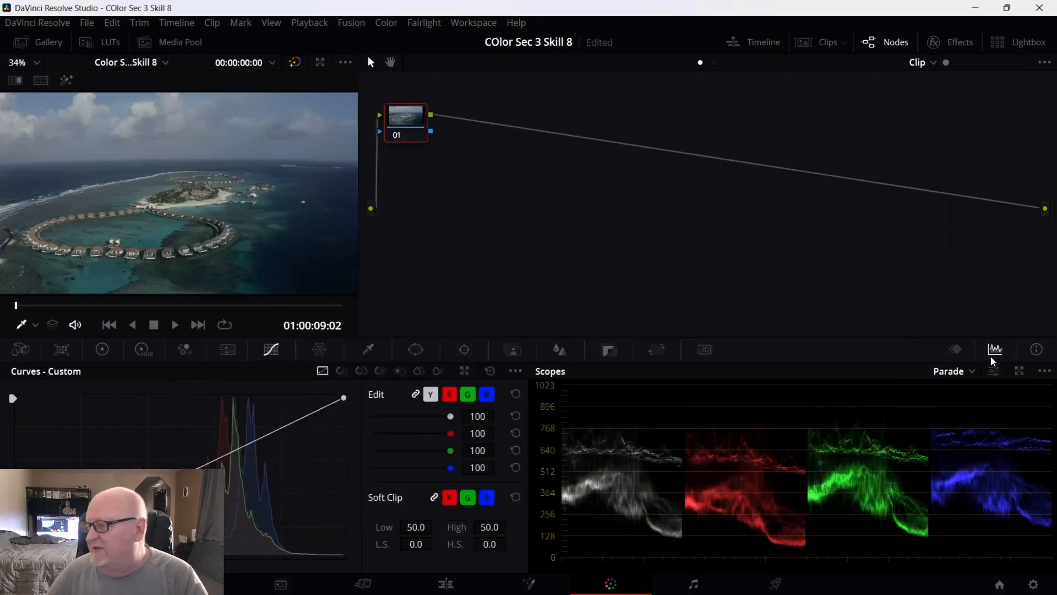
click(994, 371)
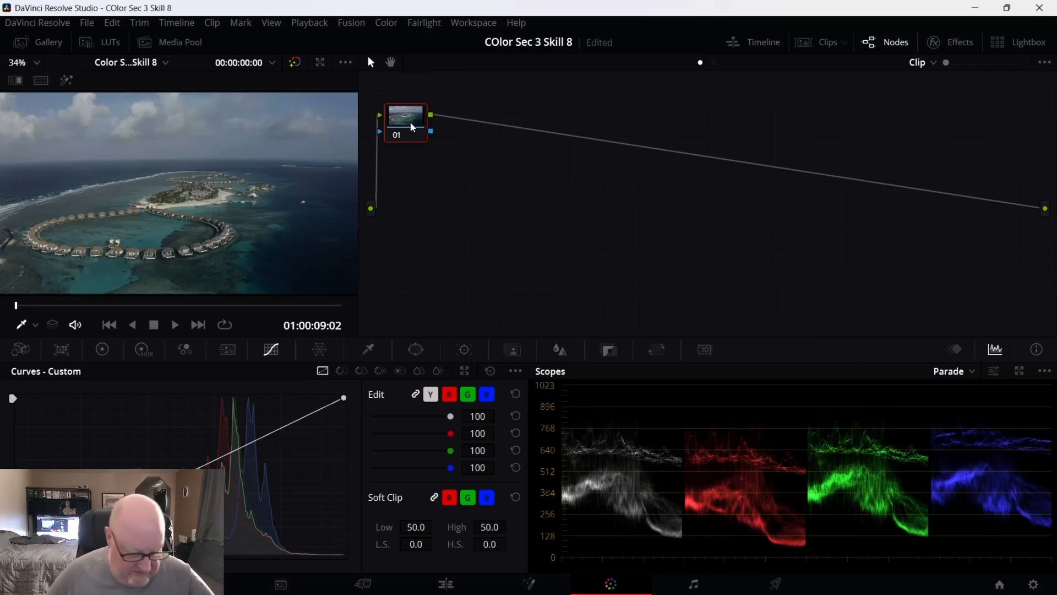
Add four serial nodes after node 01 on the drone clip.
key(alt+s)
key(alt+s)
key(alt+s)
key(alt+s)
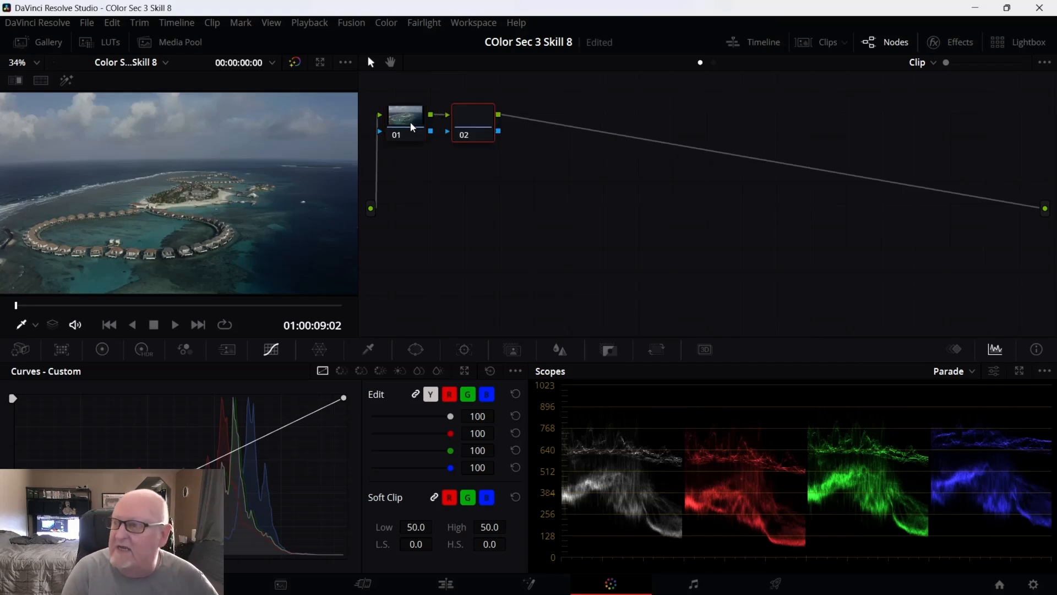
Label node 01 of the drone clip "WB".
click(412, 127)
right_click(413, 127)
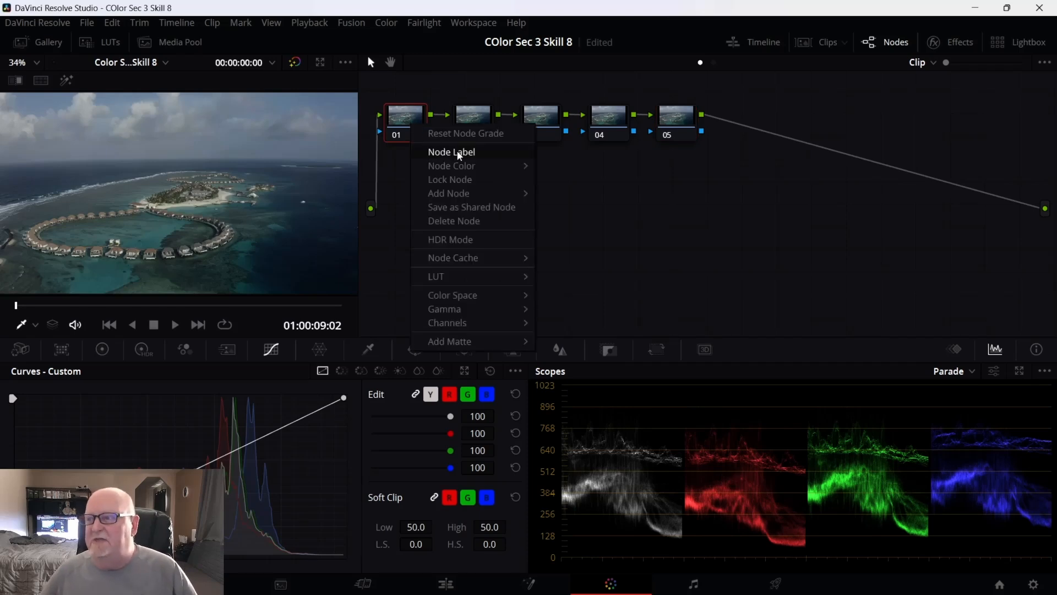
click(454, 152)
text(W)
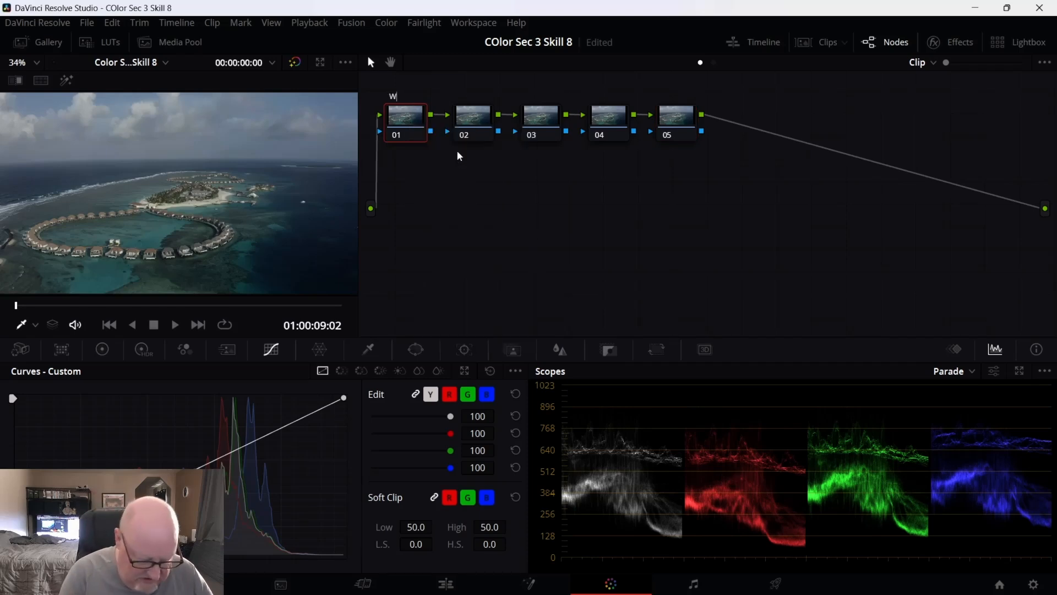
text(B)
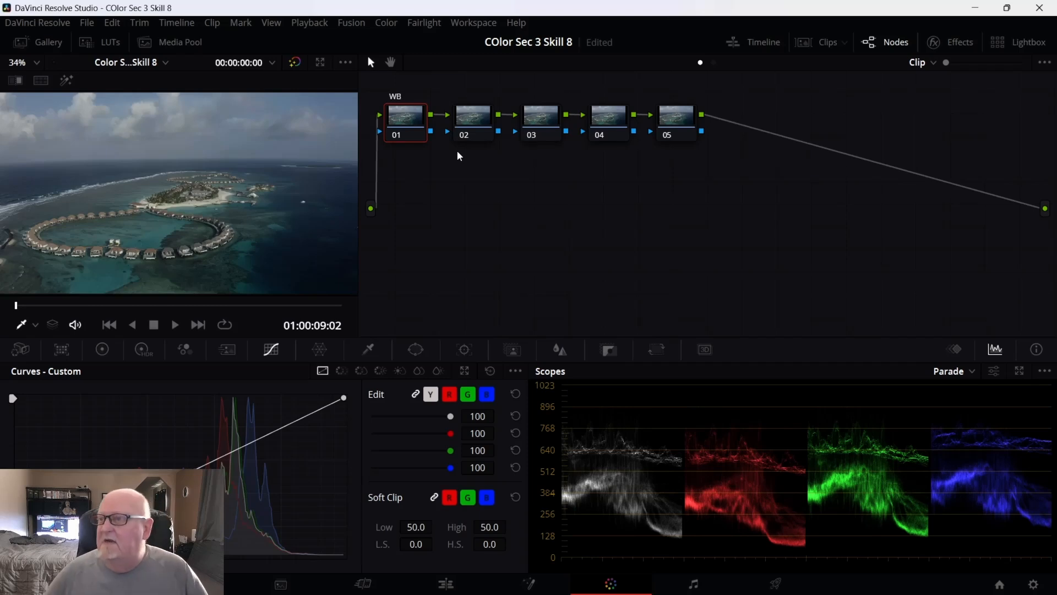
Label node 02 of the drone clip "Pri" and select node 03.
click(475, 126)
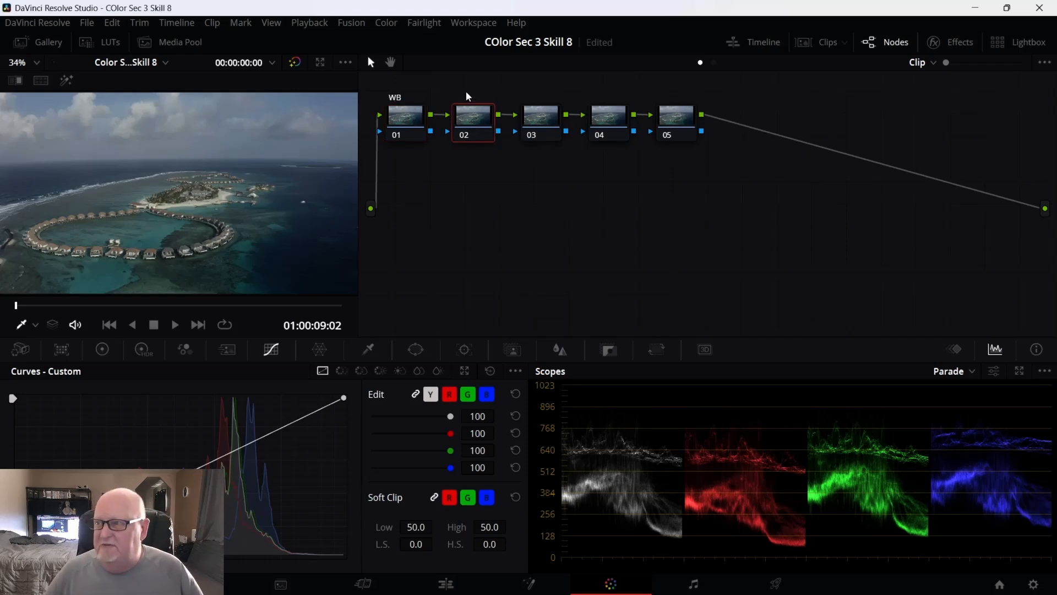
right_click(467, 97)
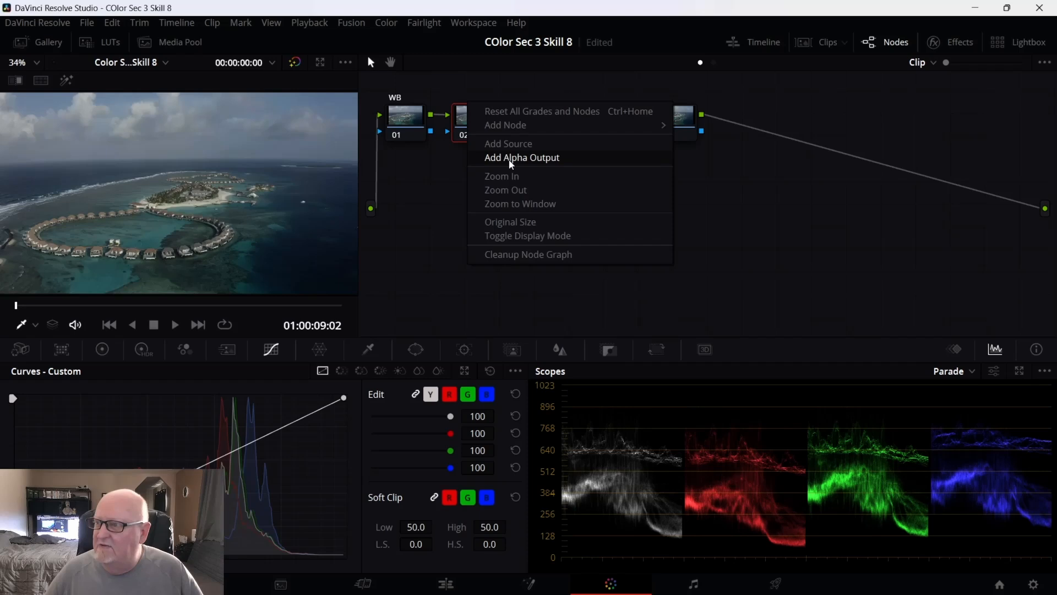
right_click(457, 125)
click(487, 150)
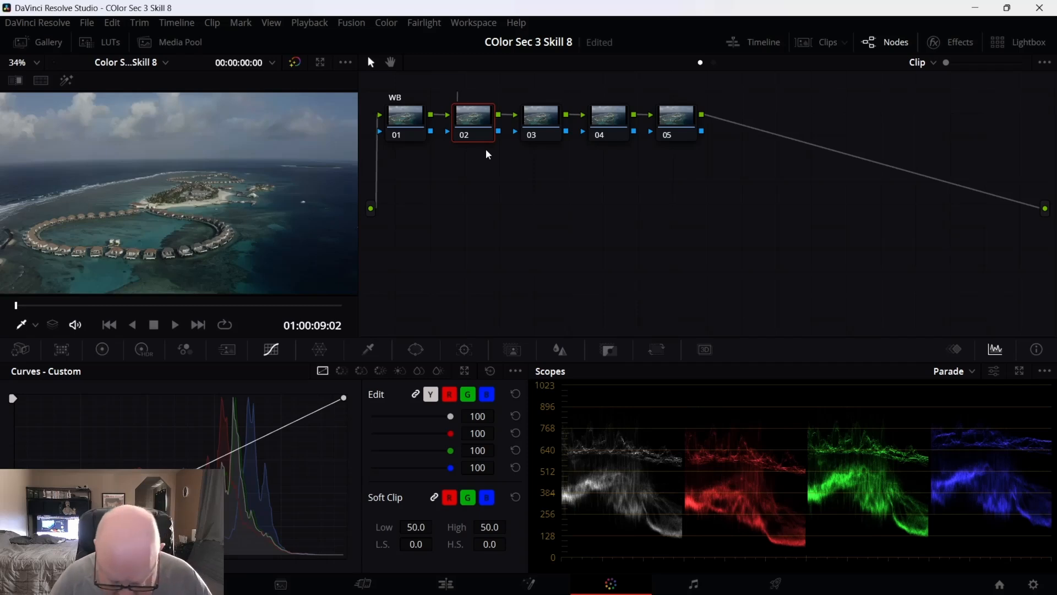
text(P)
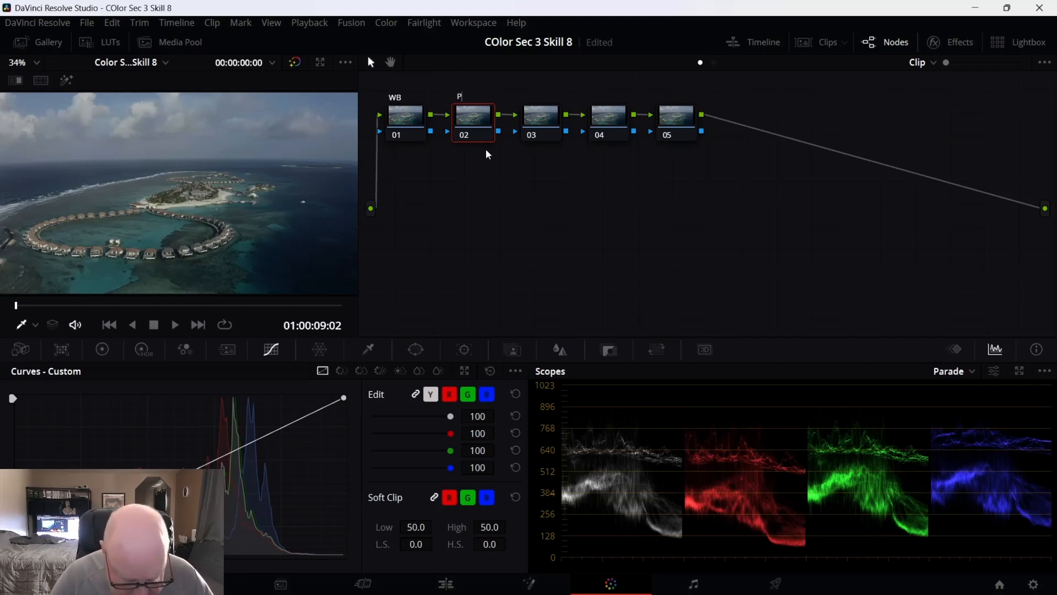
text(ri)
click(525, 124)
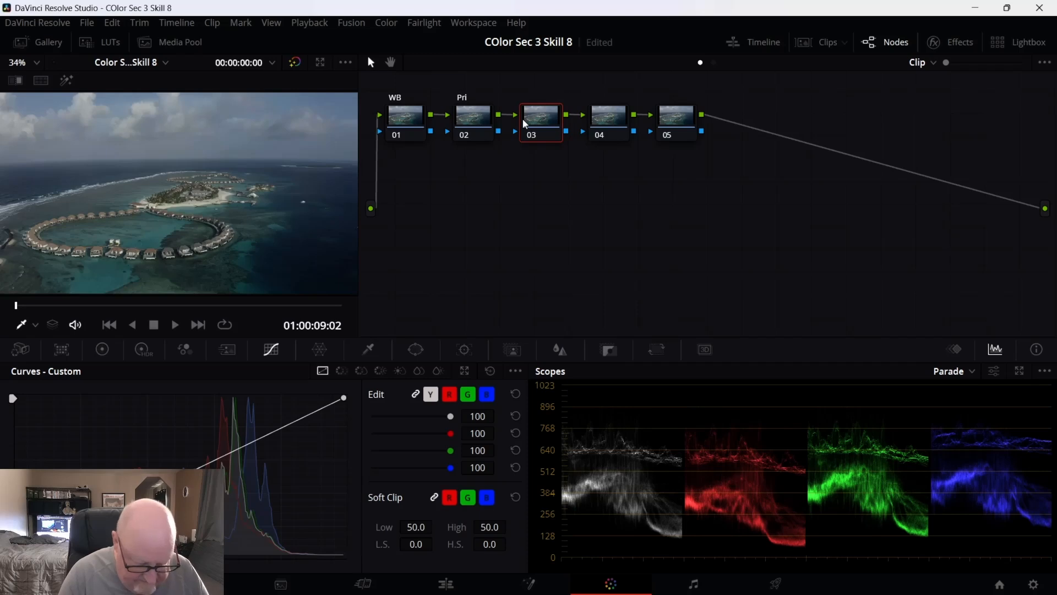
Play through the drone clip to review the footage, and return to its first frame.
key(space)
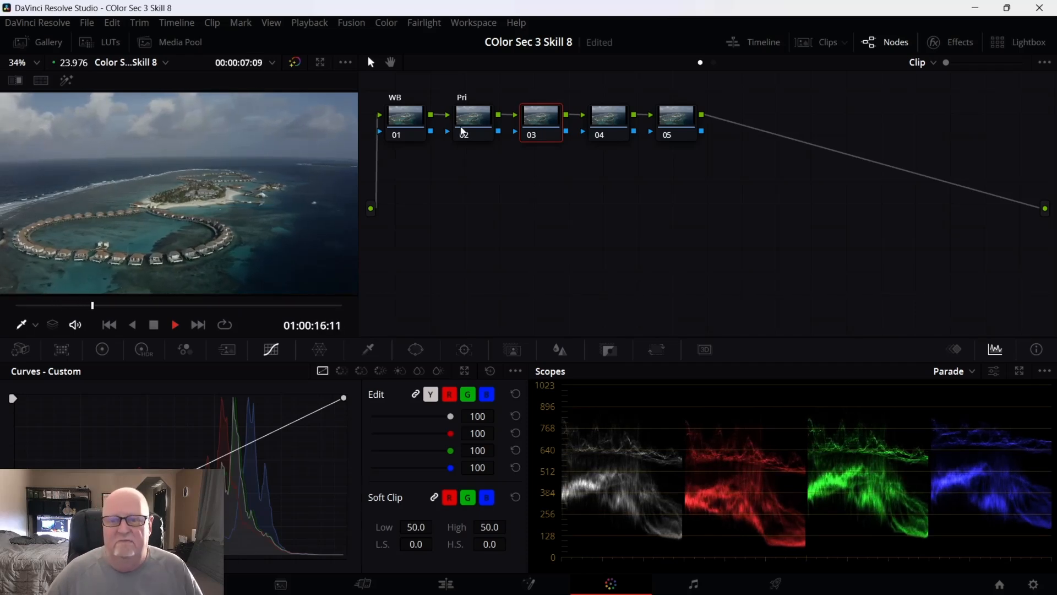
click(158, 327)
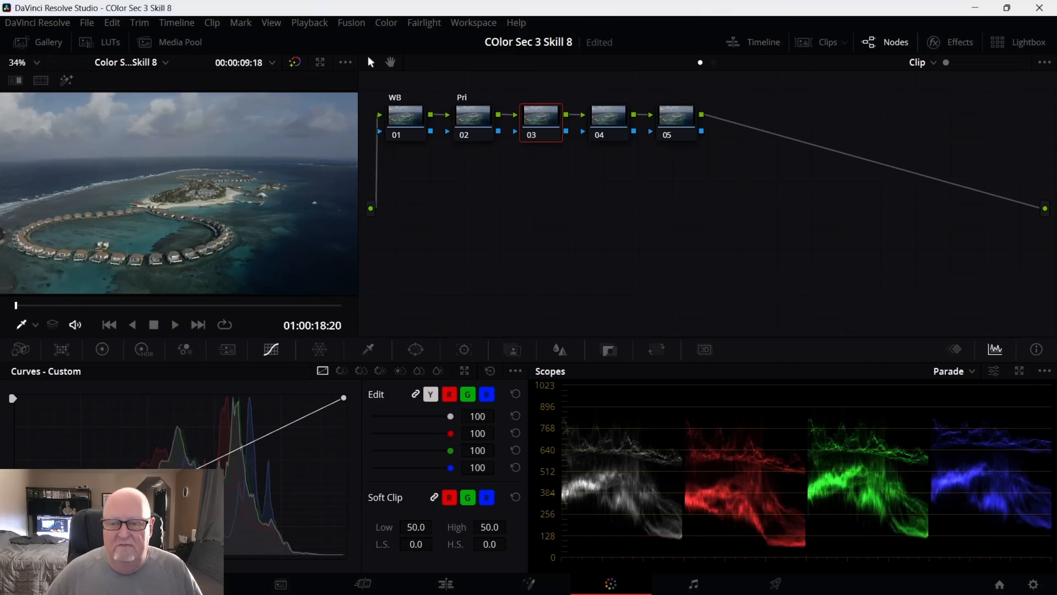
click(16, 305)
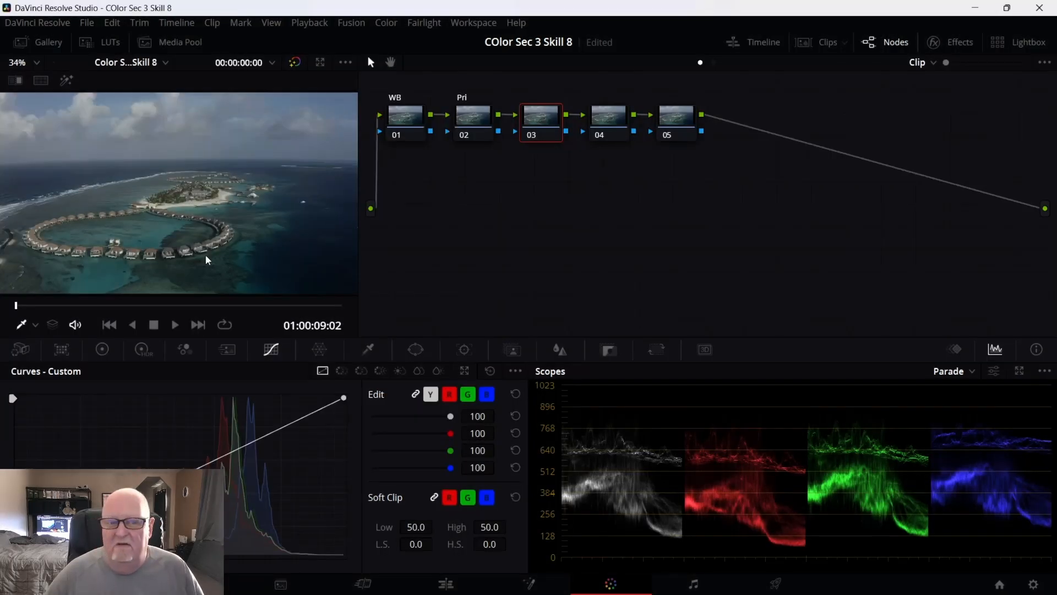
Label node 03 of the drone clip "Exra 1".
right_click(530, 118)
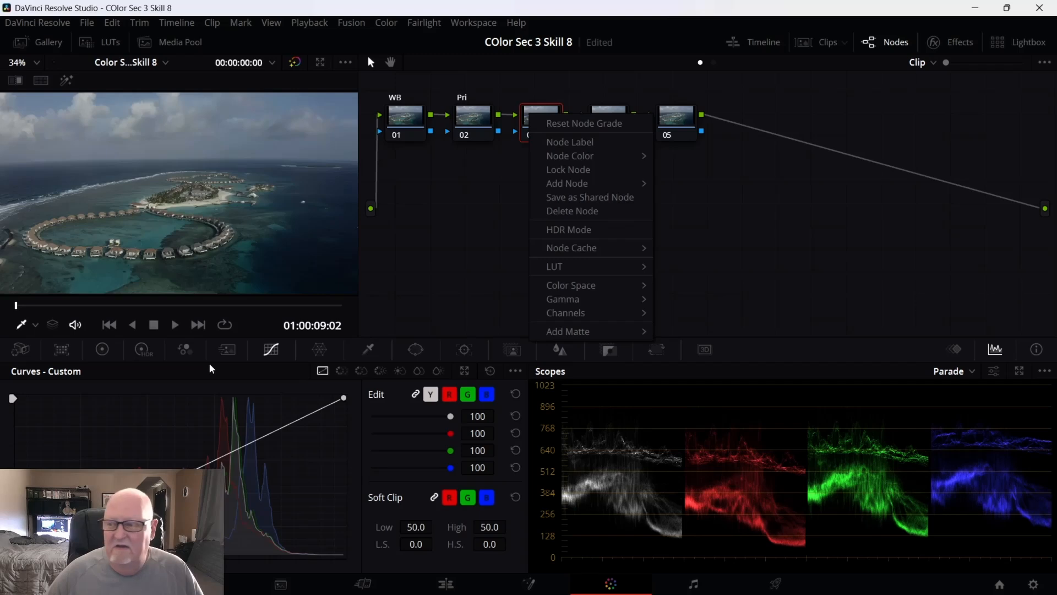
click(413, 223)
right_click(529, 132)
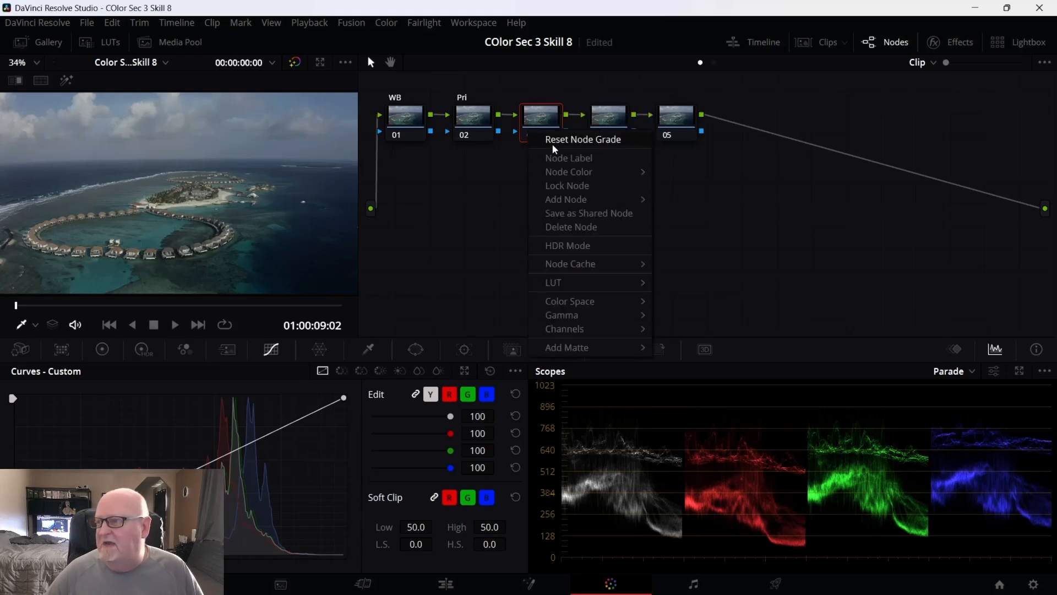
click(571, 159)
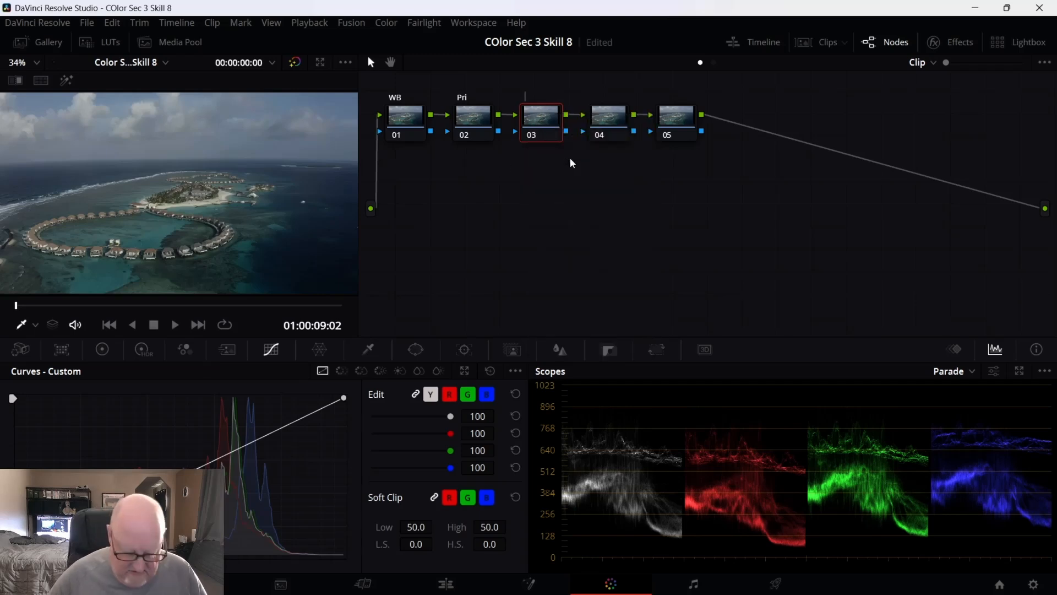
text(E)
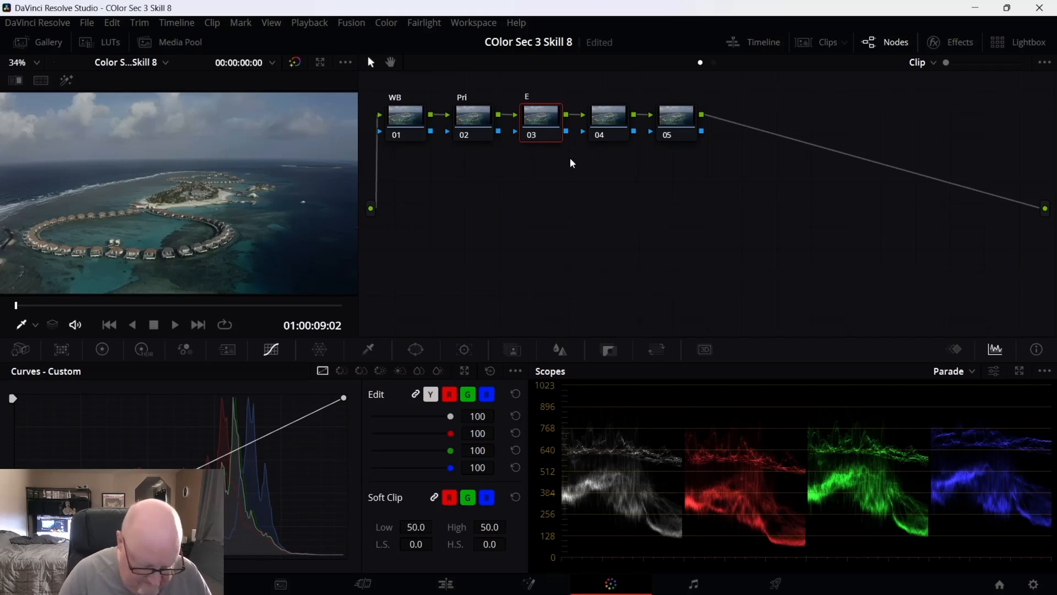
text(xp)
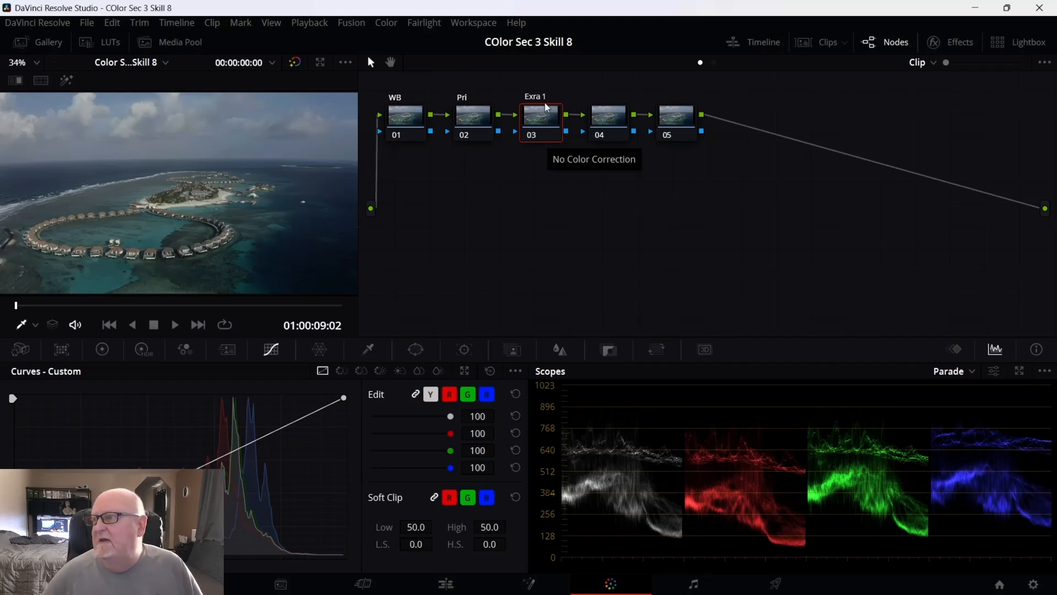
Label node 04 of the drone clip "CST".
click(605, 94)
click(607, 110)
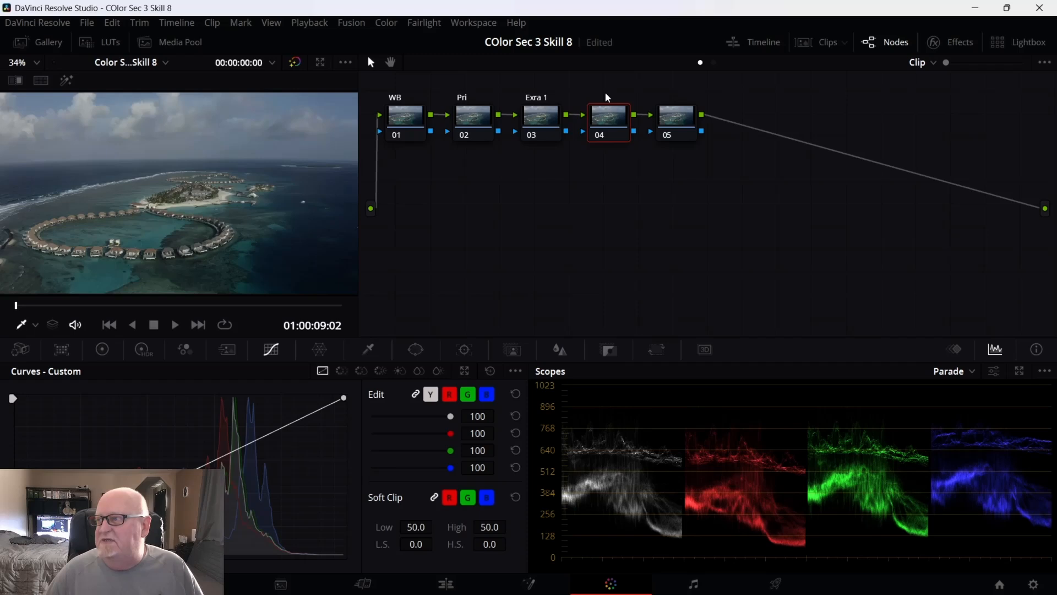
right_click(602, 99)
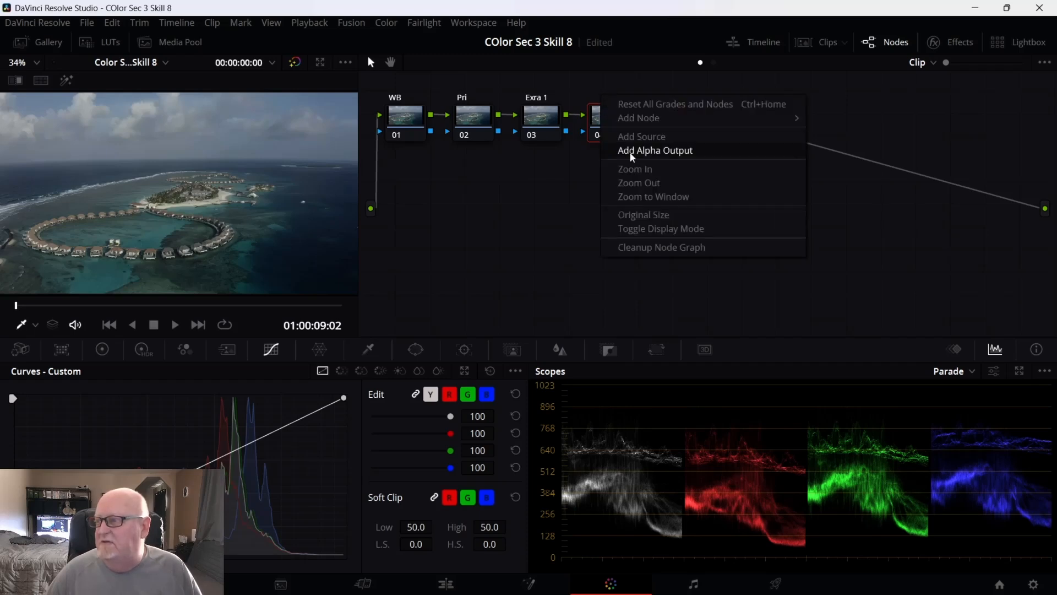
mouse_move(628, 122)
click(589, 121)
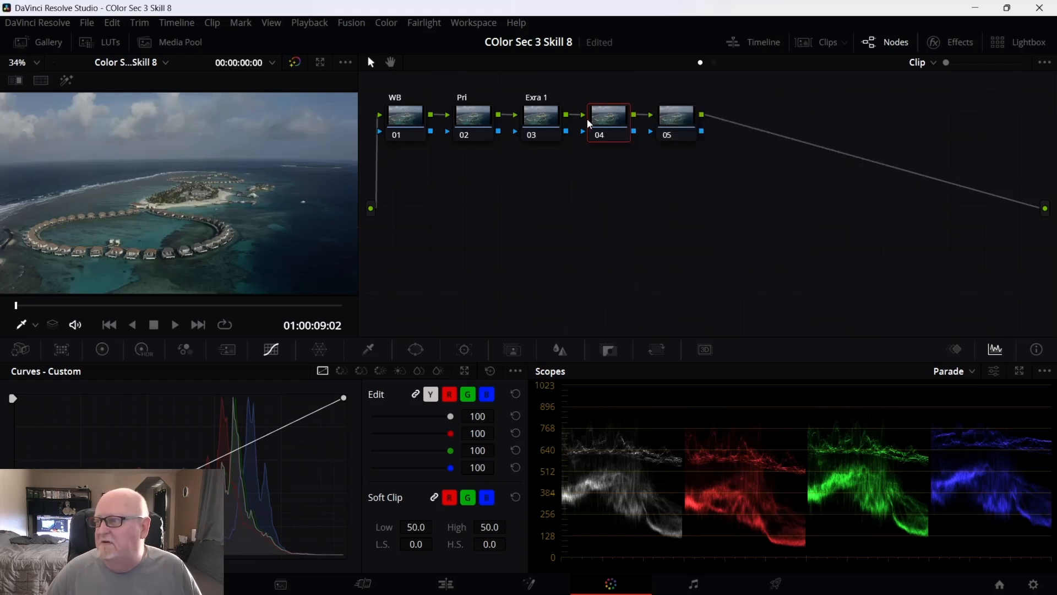
right_click(608, 119)
click(645, 150)
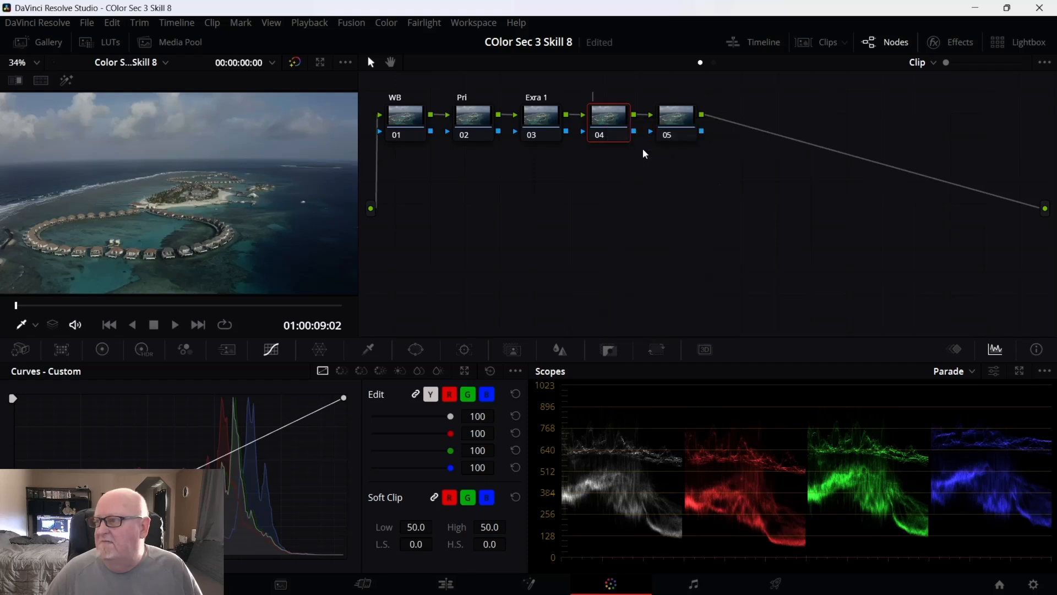
text(CST)
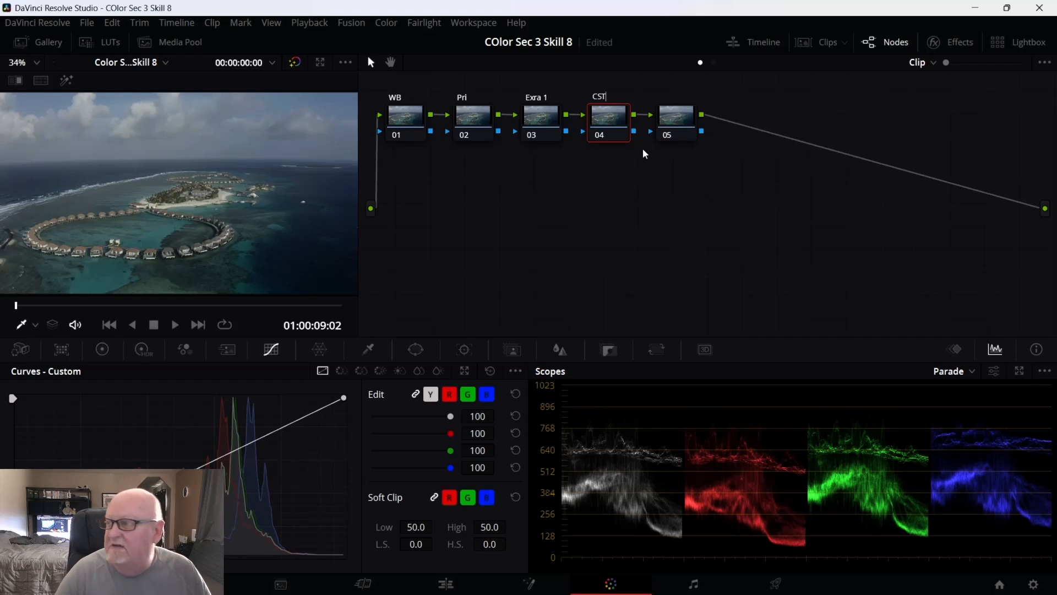
Label node 05 of the drone clip "LOOK", keeping the playhead at the clip's start.
right_click(676, 112)
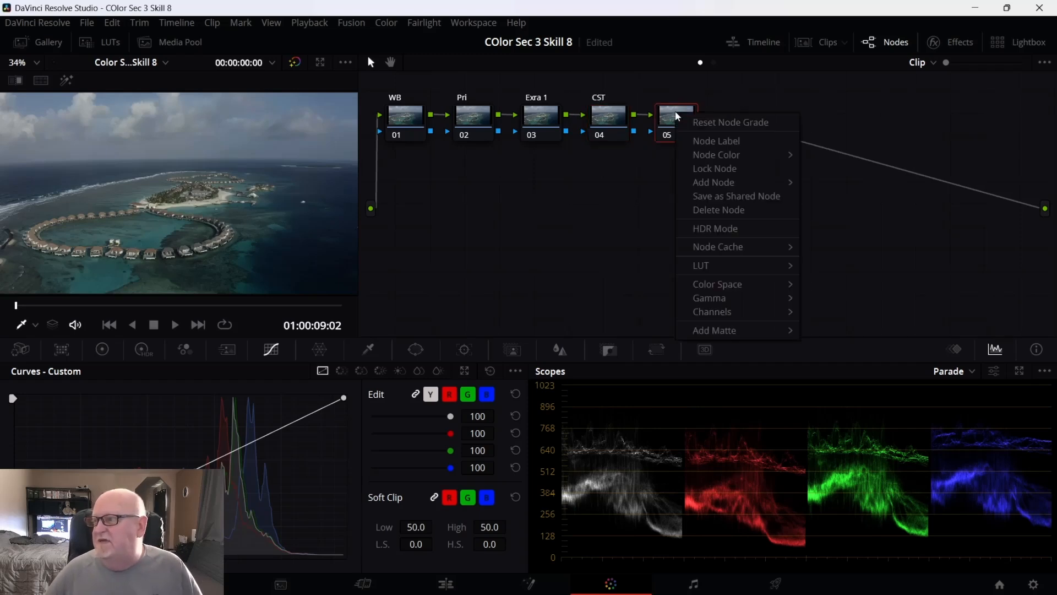
click(701, 141)
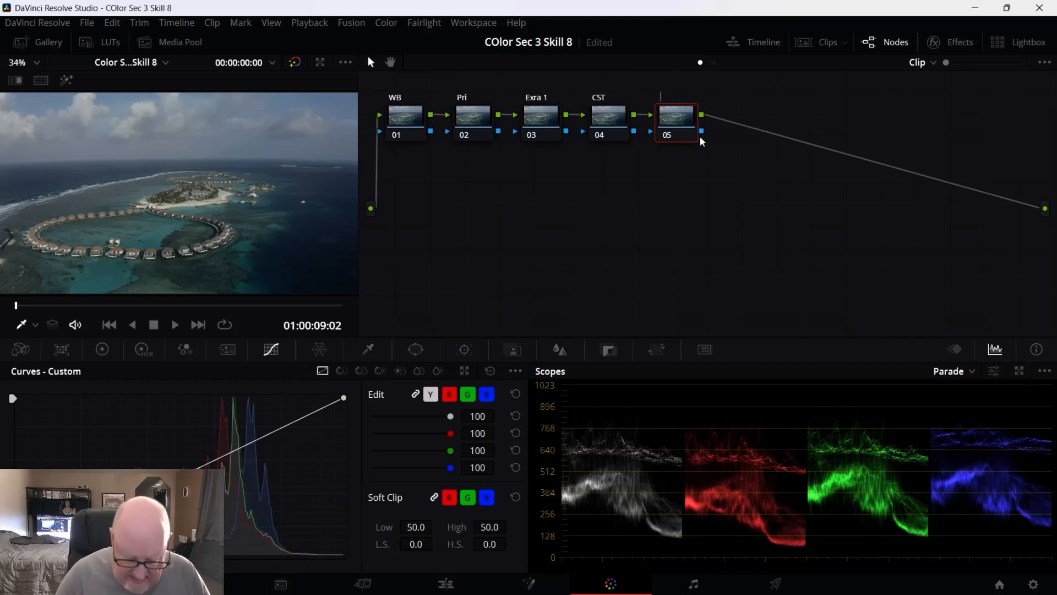
text(LOOK)
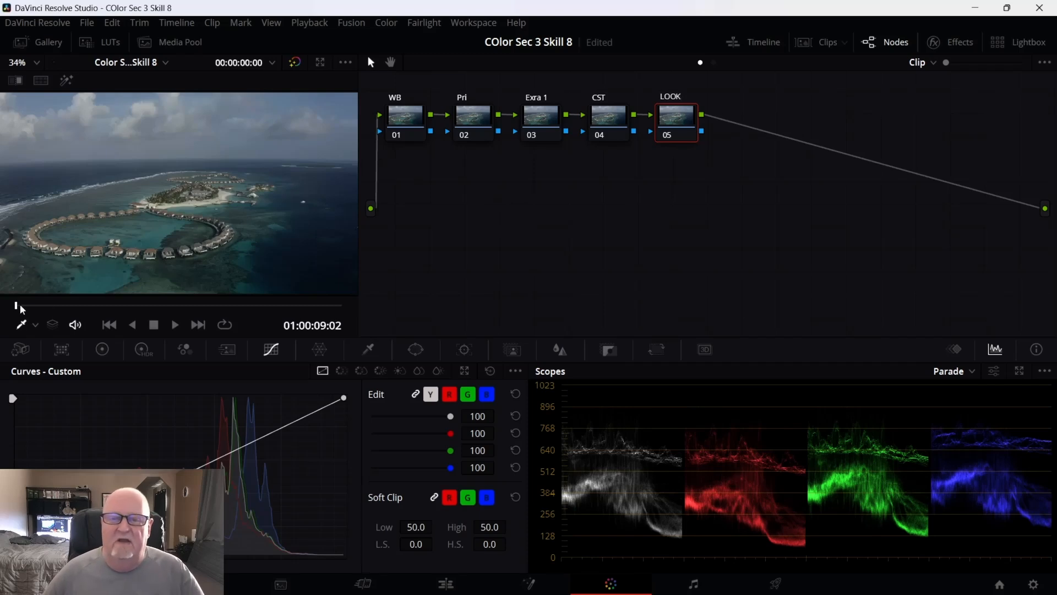
mouse_move(18, 308)
mouse_down()
mouse_move(330, 303)
mouse_move(40, 301)
mouse_move(34, 282)
mouse_move(31, 306)
mouse_move(16, 304)
mouse_up()
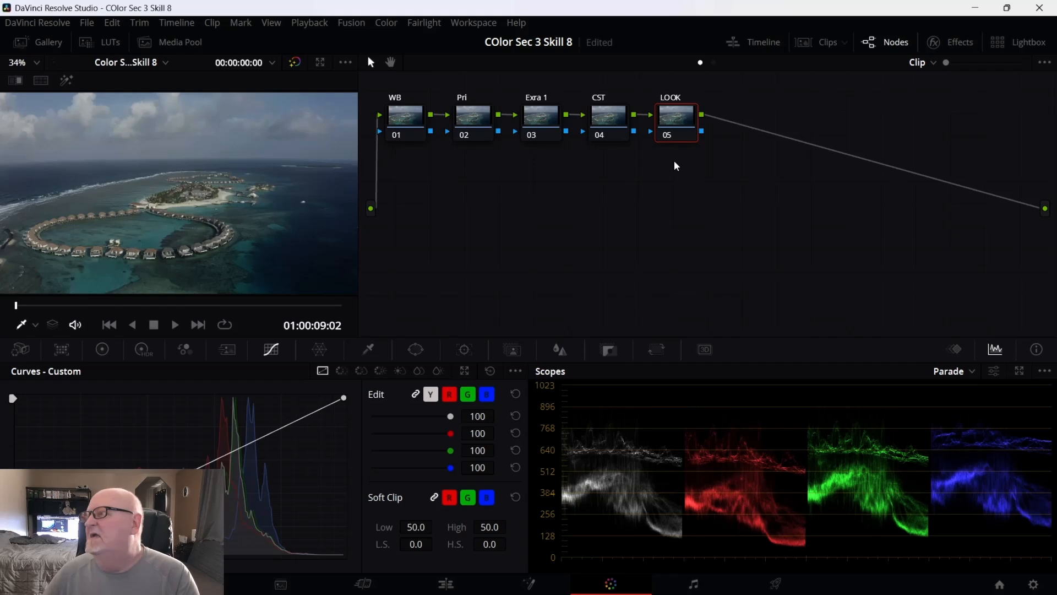
Apply the Color Space Transform effect from Resolve FX Color to the CST node.
click(628, 130)
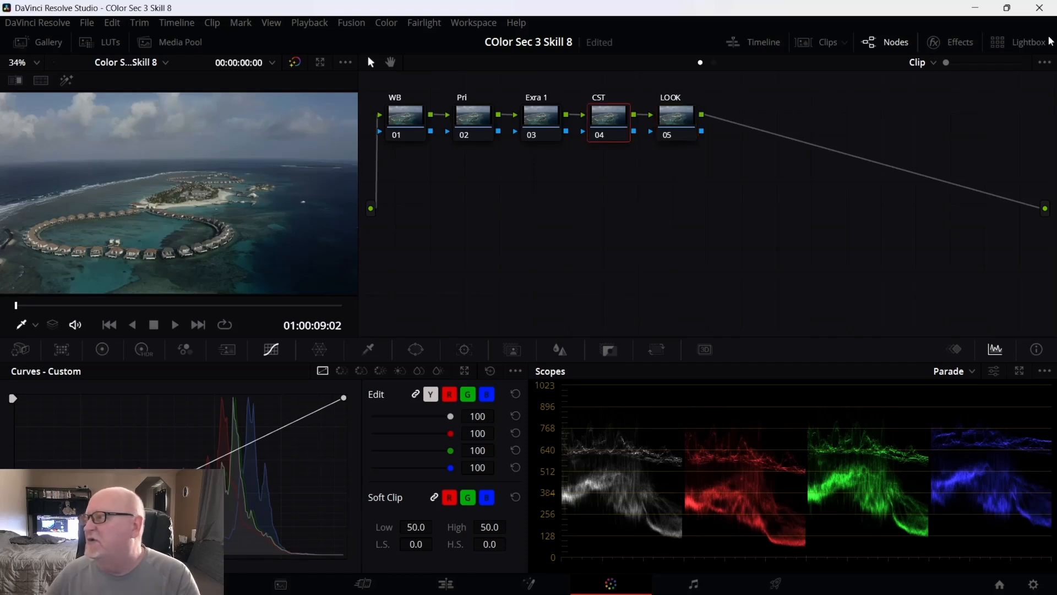
click(966, 43)
scroll(911, 140, down, 5)
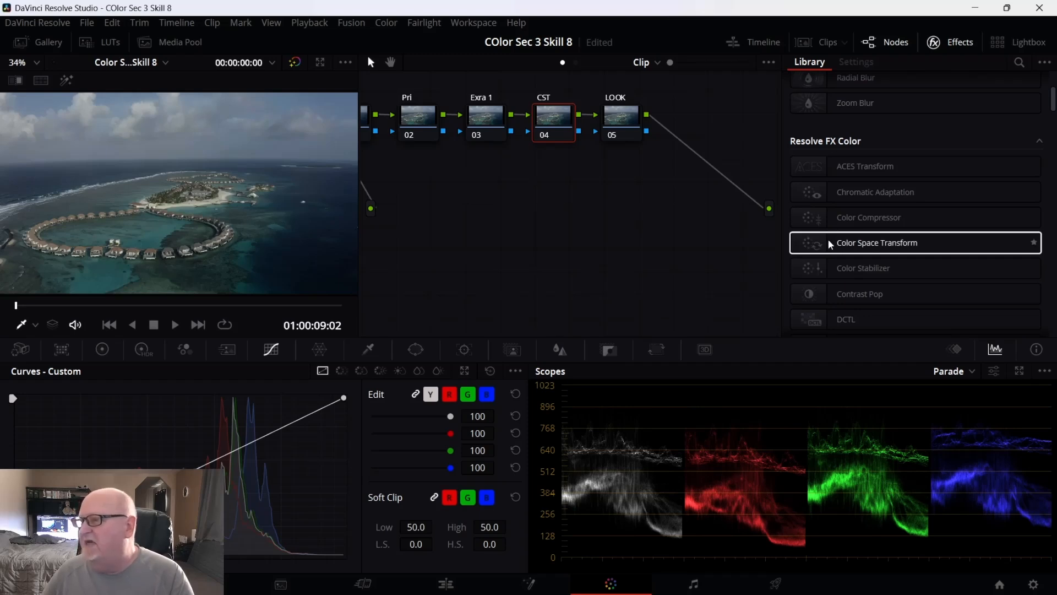
drag(821, 238, 550, 120)
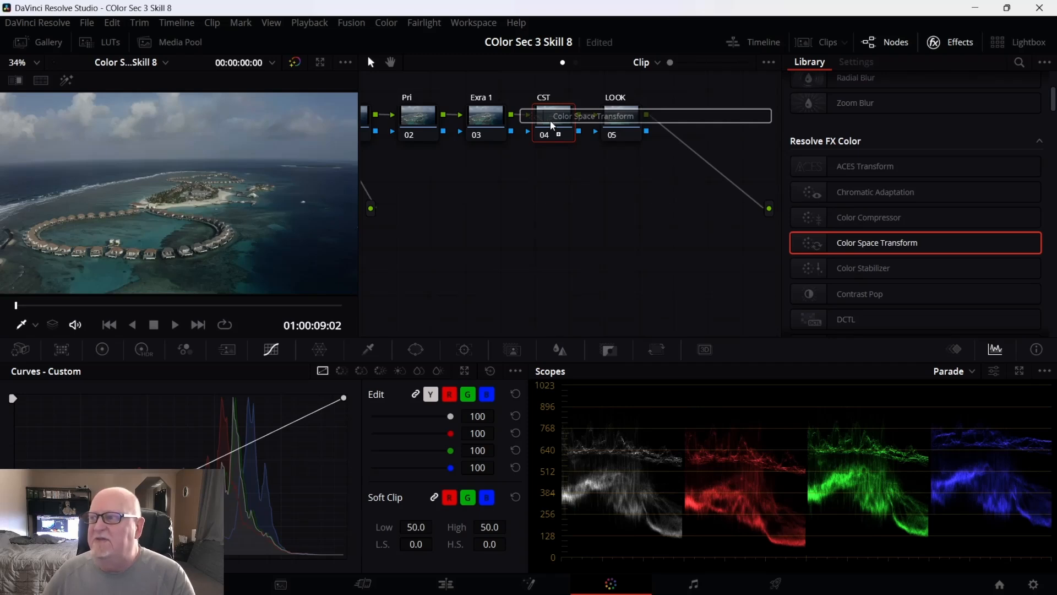
drag(551, 120, 551, 122)
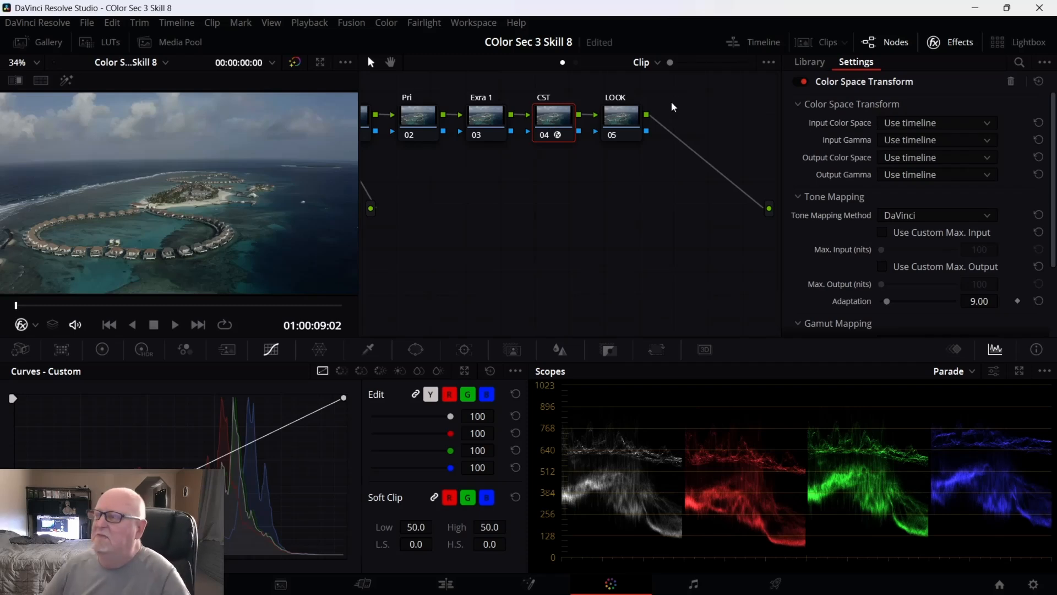
Set the Color Space Transform's input color space to DJI D-Gamut.
click(908, 122)
scroll(923, 145, down, 3)
scroll(922, 148, down, 5)
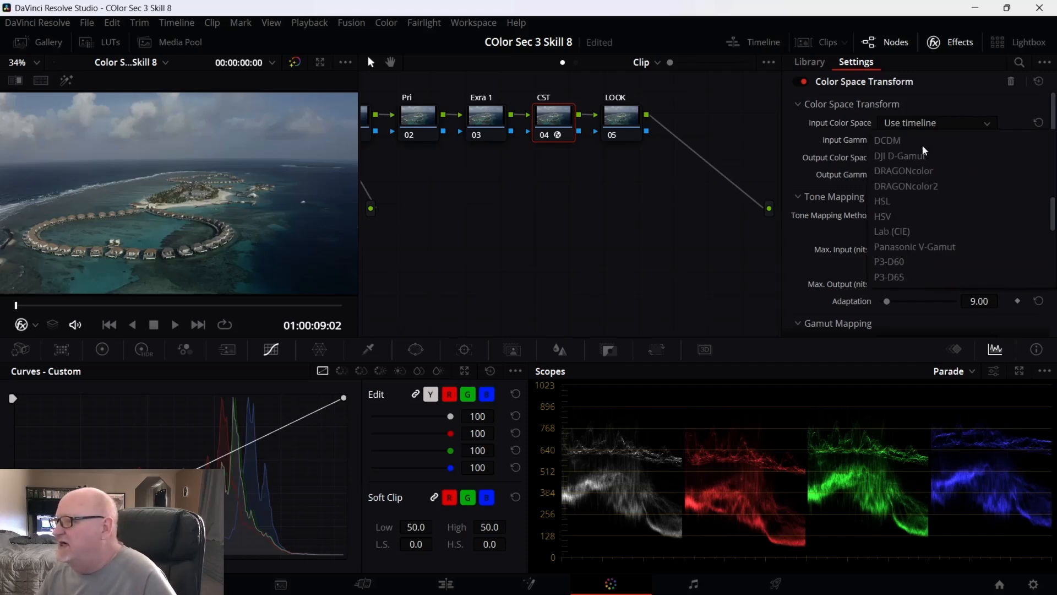
scroll(922, 144, up, 3)
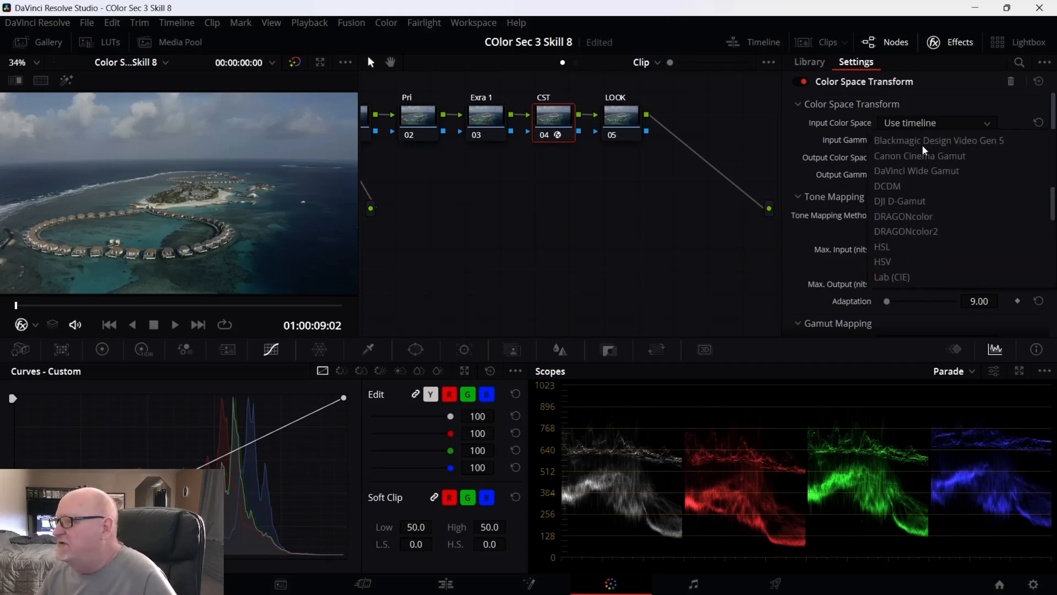
click(912, 202)
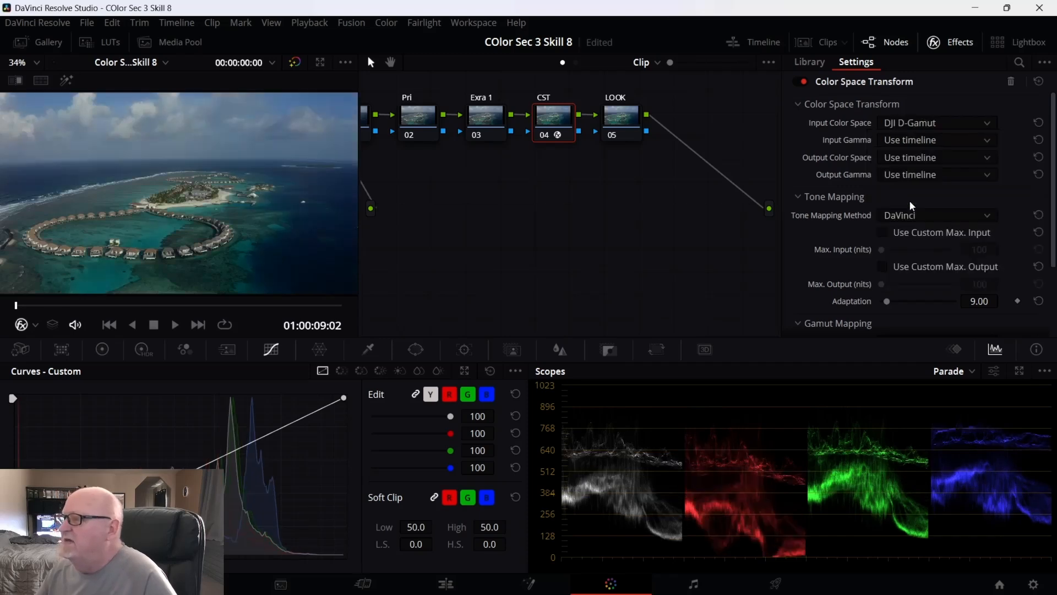
Set the Color Space Transform's input gamma to Rec.709.
click(925, 144)
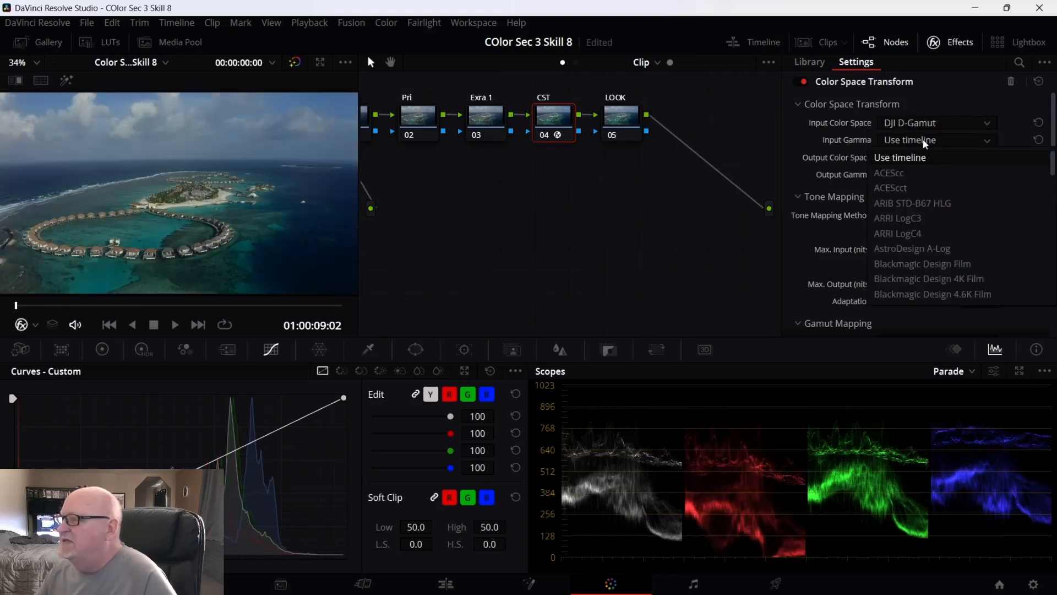
scroll(936, 196, down, 5)
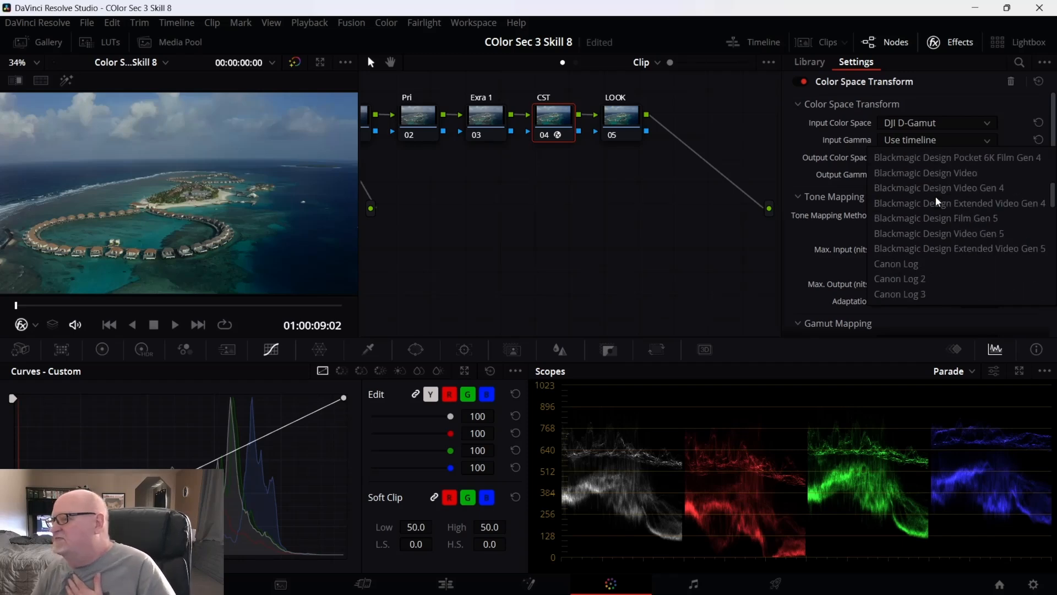
scroll(936, 196, down, 2)
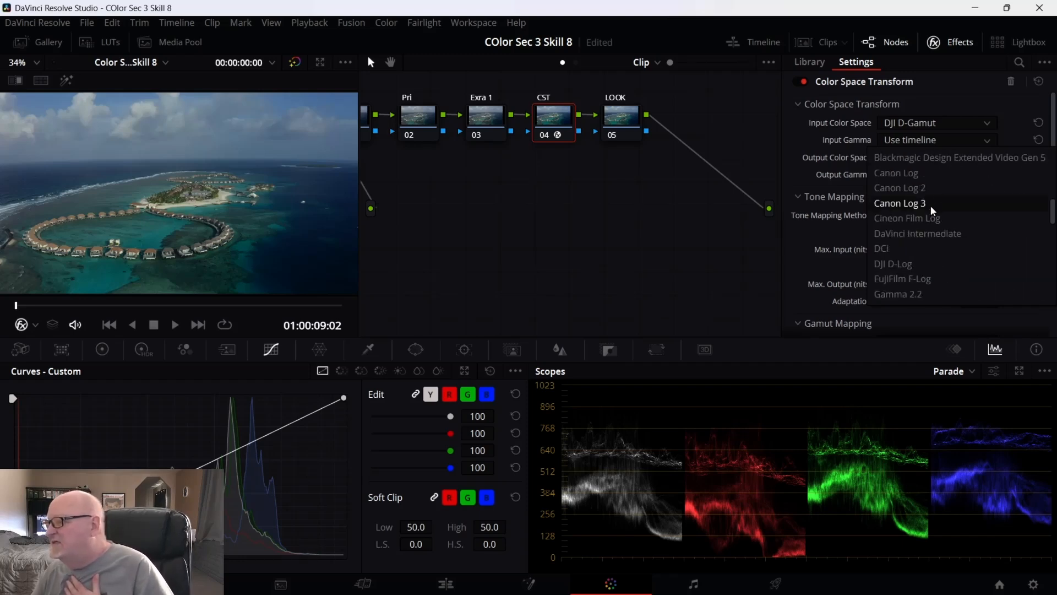
scroll(932, 211, down, 2)
scroll(931, 214, down, 2)
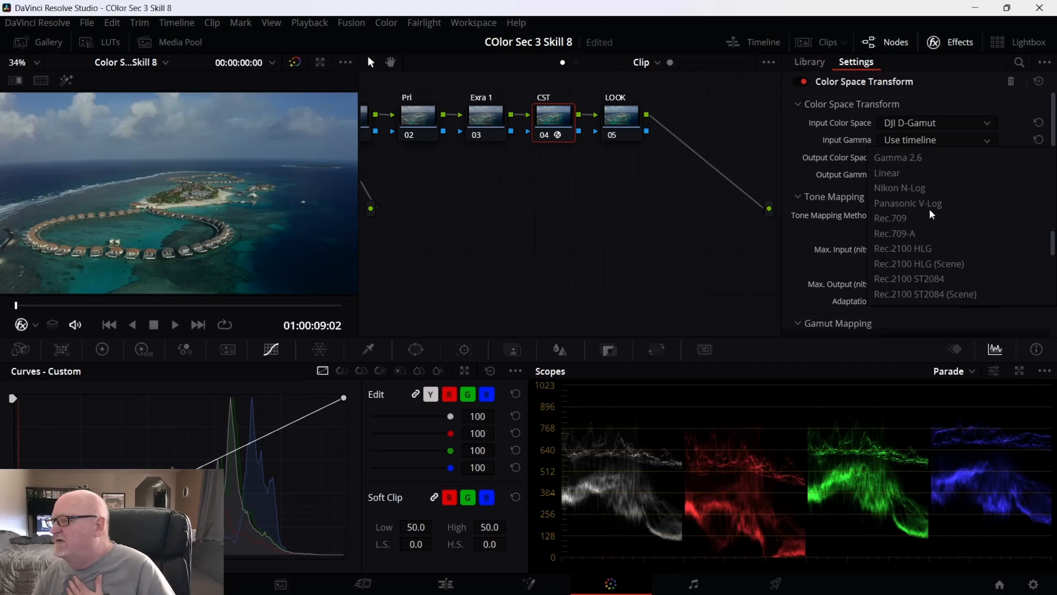
click(912, 216)
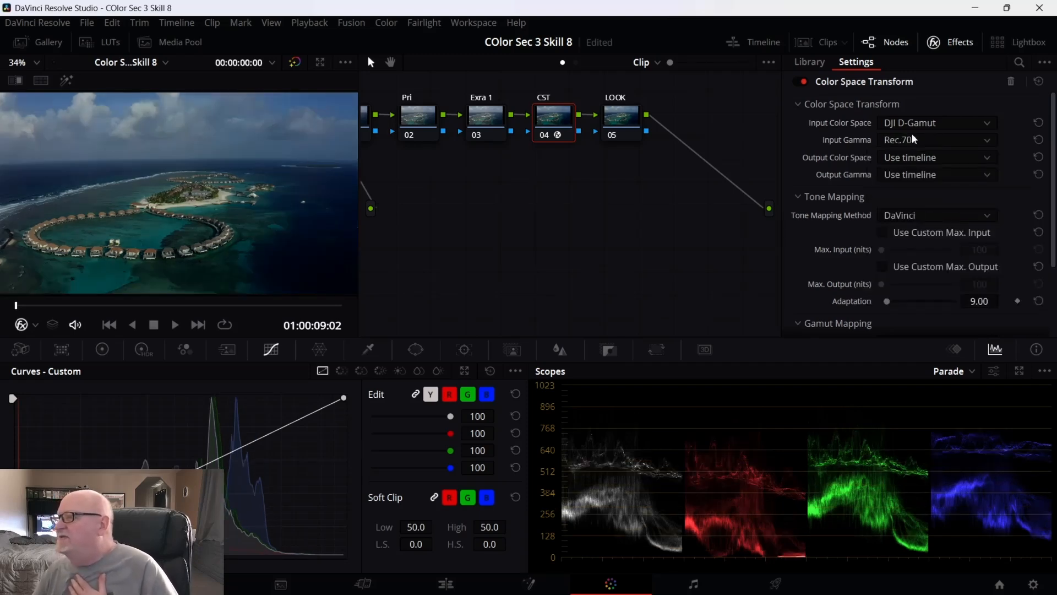
Close the effect settings, and disable and re-enable the CST node to compare the image with and without it.
click(961, 44)
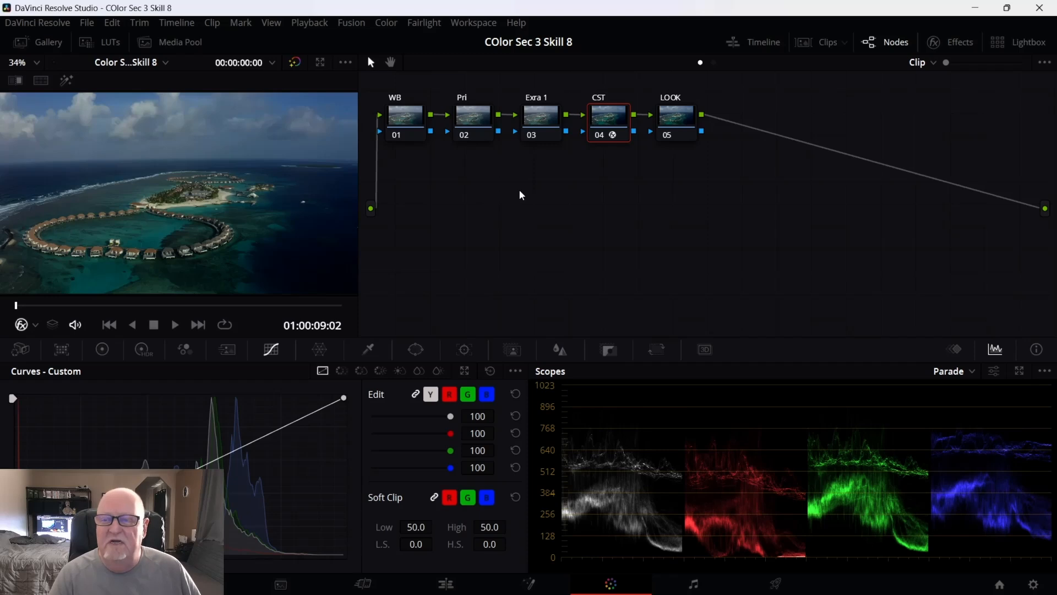
key(ctrl+d)
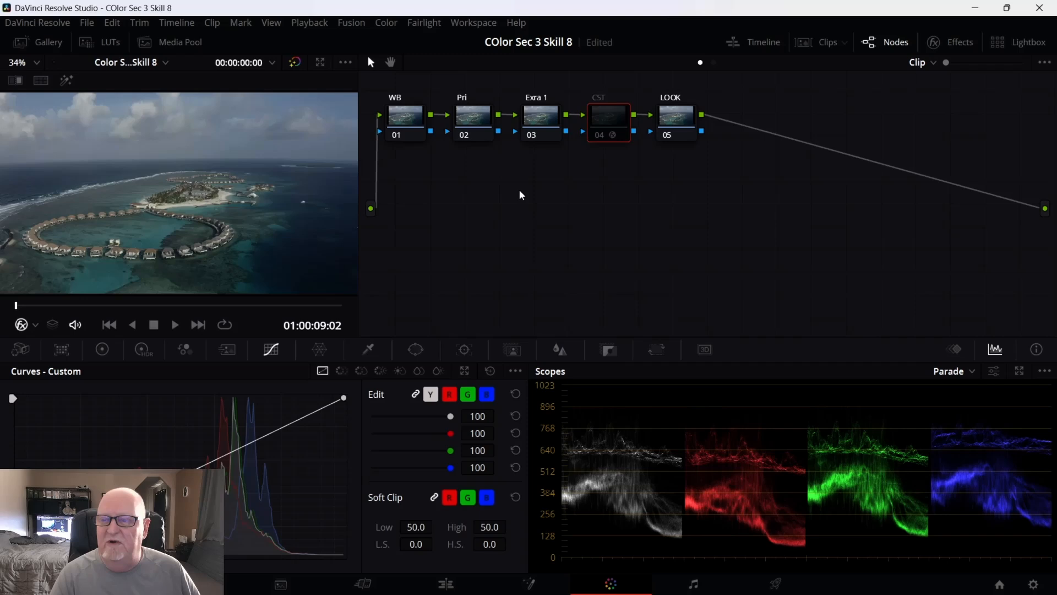
key(ctrl+d)
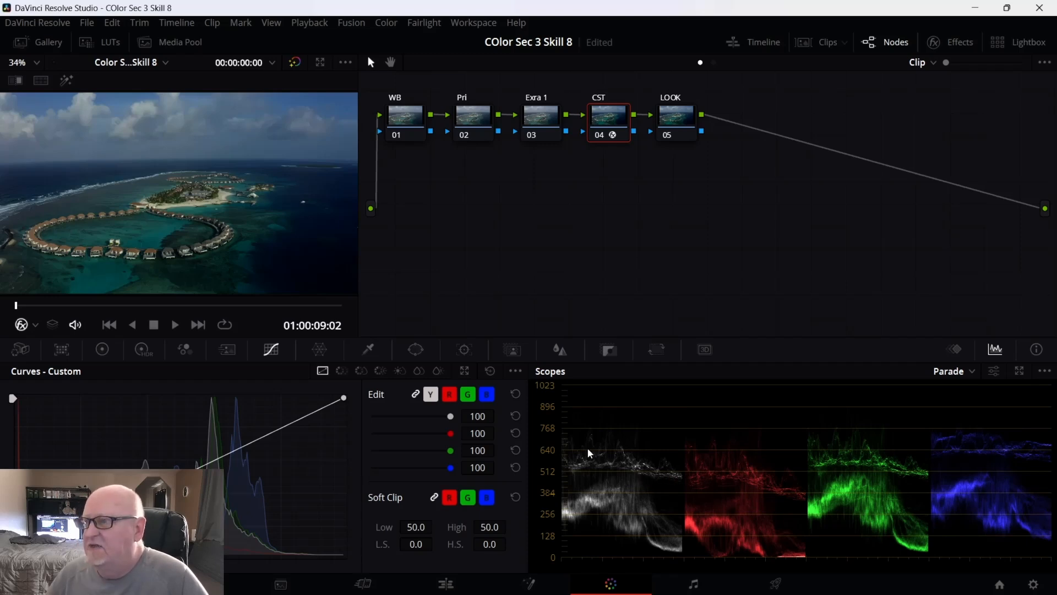
Raise the Highlights log wheel to 0.47 on all three channels of the Pri node.
click(479, 135)
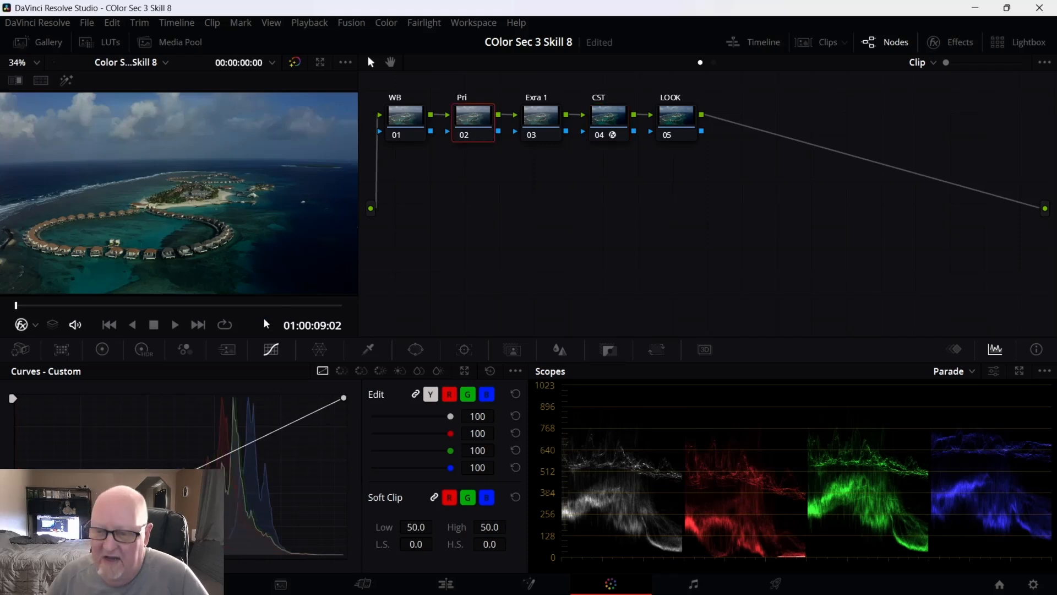
click(104, 349)
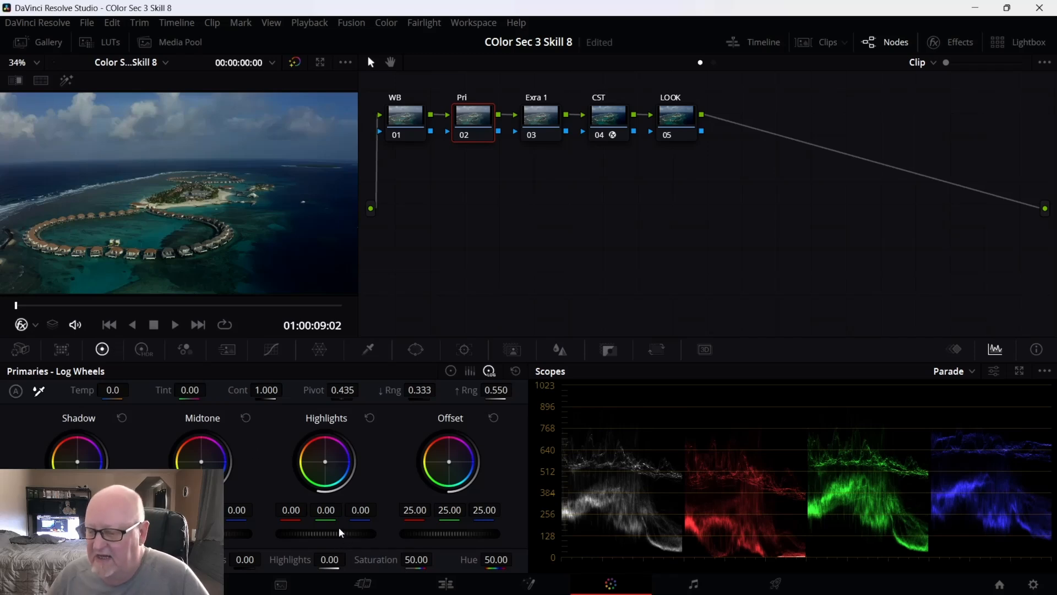
drag(326, 534, 378, 534)
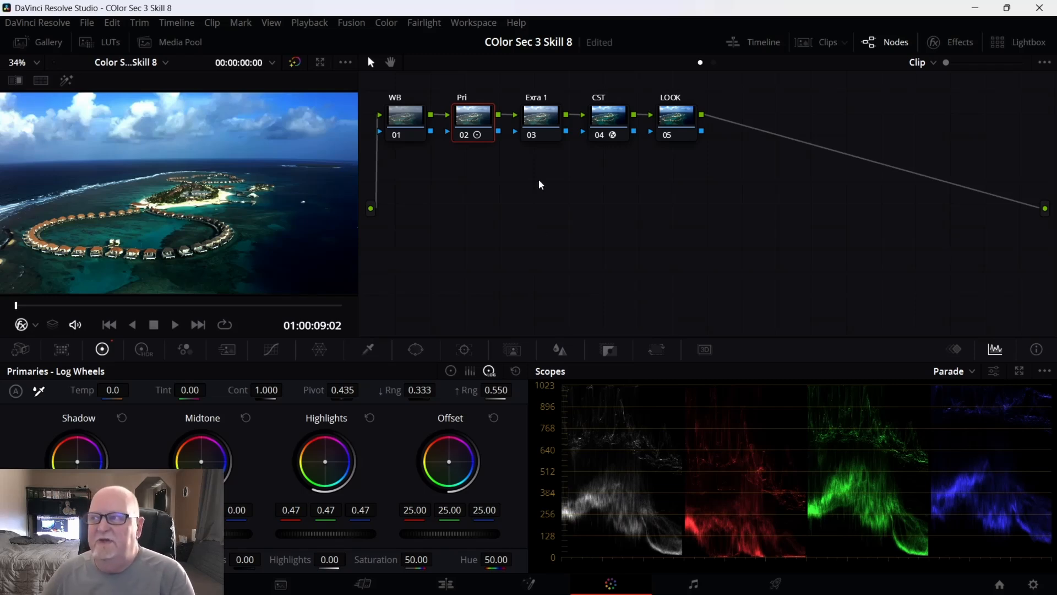
Raise the Pri node's Highlights log wheel to 0.78 on all channels, and reduce it to 0.67.
click(549, 129)
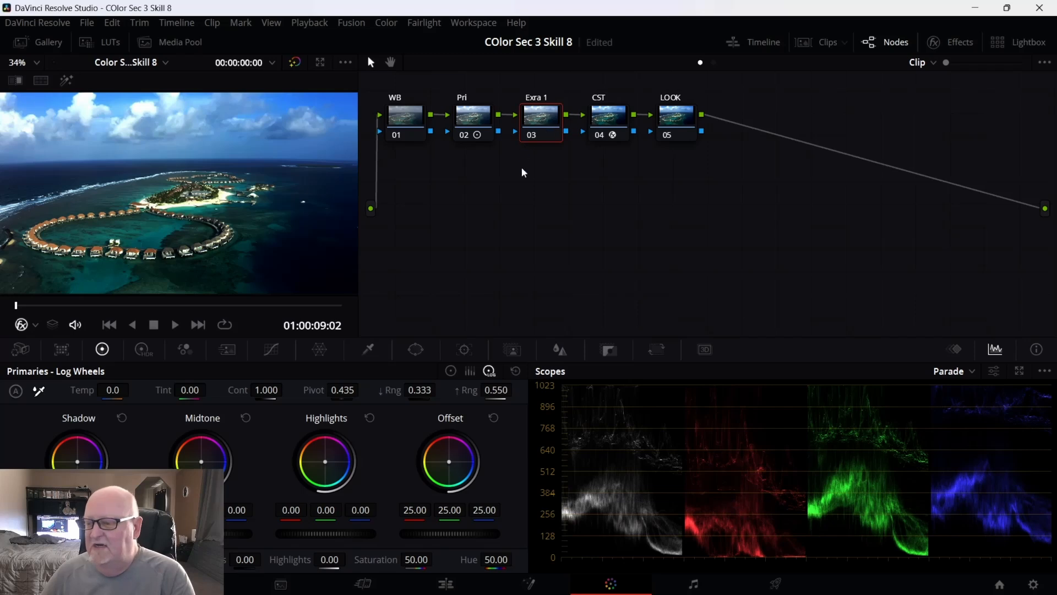
click(488, 126)
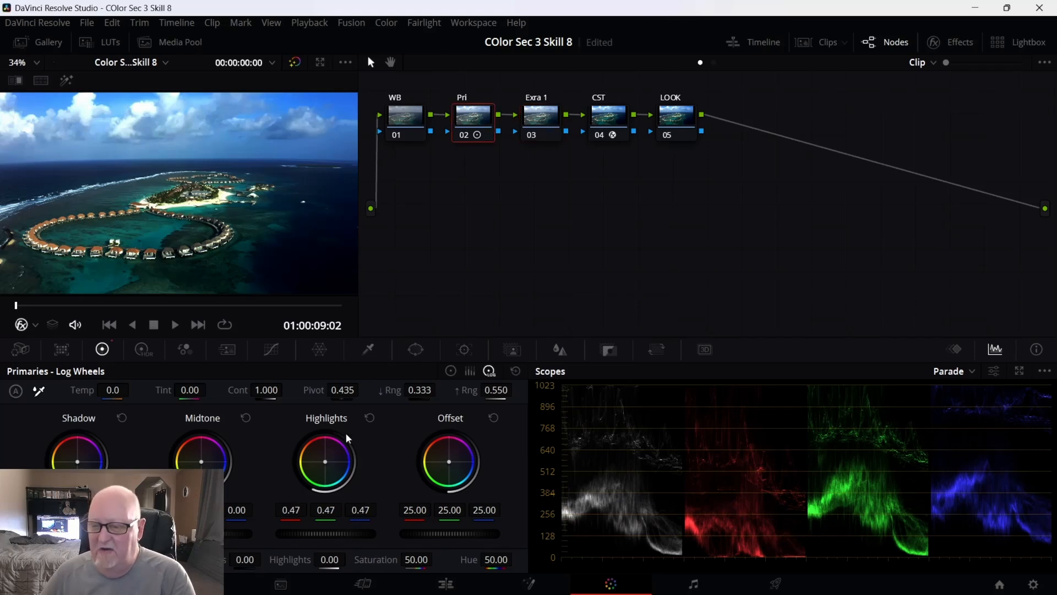
drag(321, 533, 376, 534)
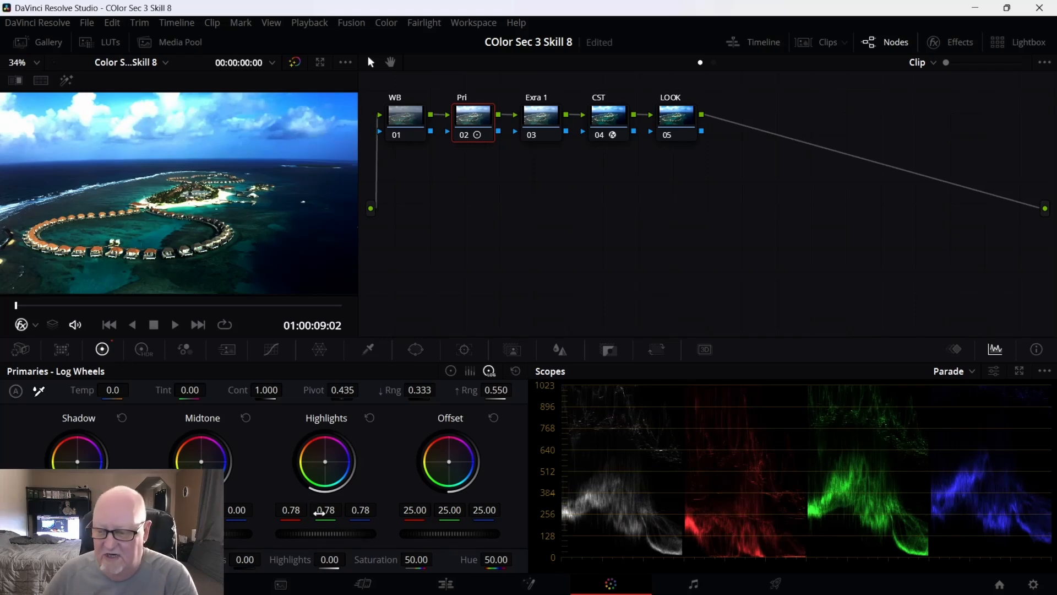
mouse_move(325, 533)
mouse_down()
mouse_move(340, 534)
mouse_move(307, 533)
mouse_up()
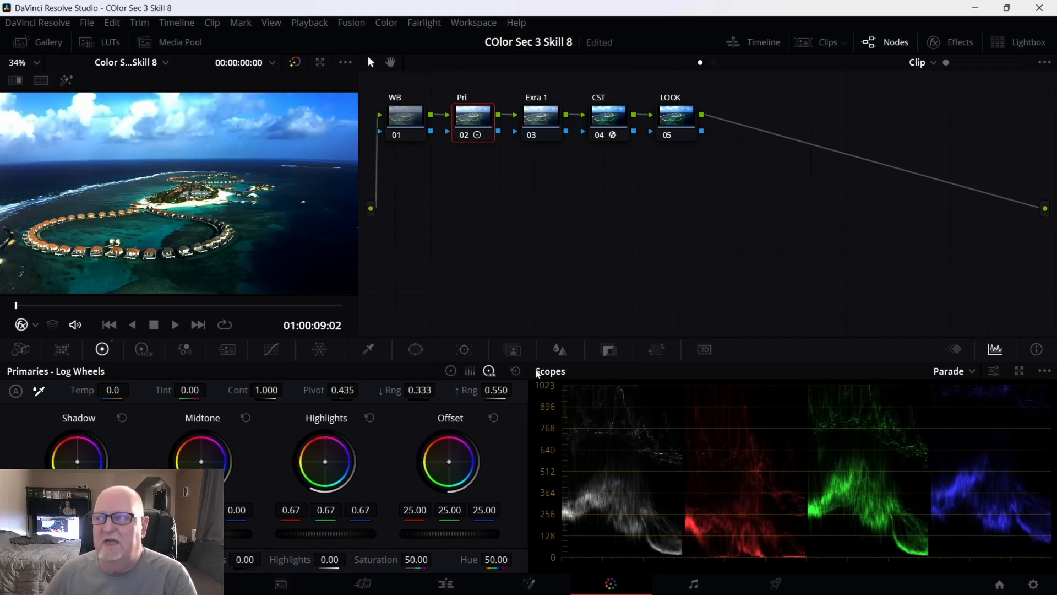
Reset the Highlights and Shadow log wheels of the Pri node to their defaults.
click(544, 128)
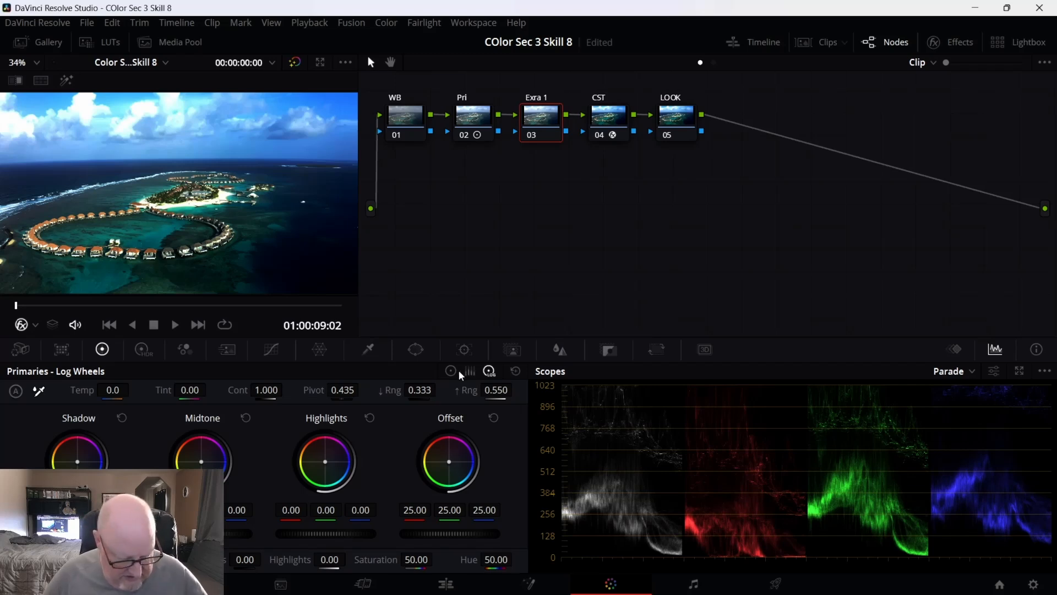
key(alt+shift+semicolon)
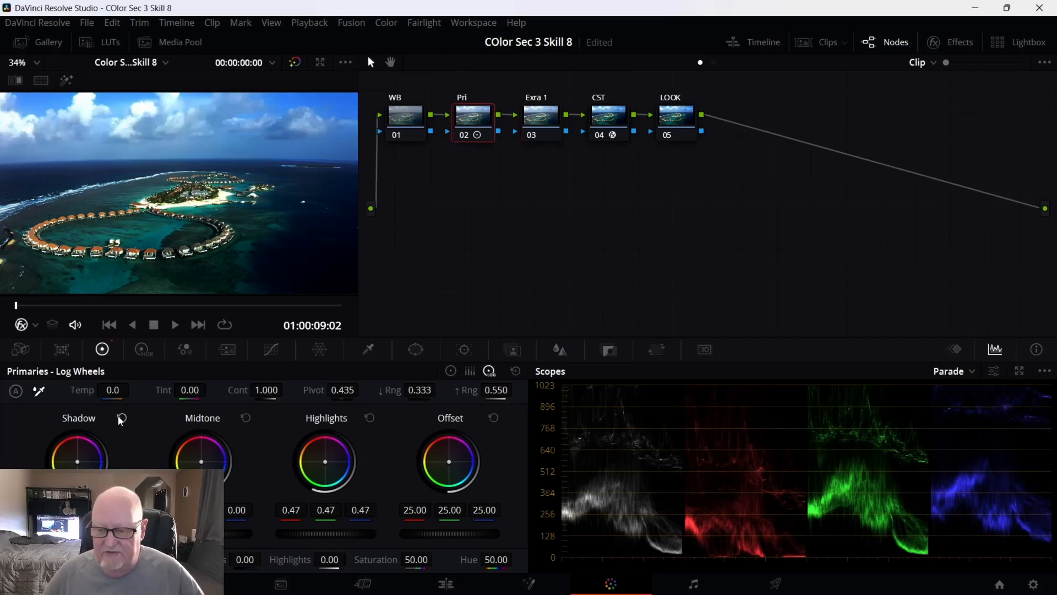
click(370, 418)
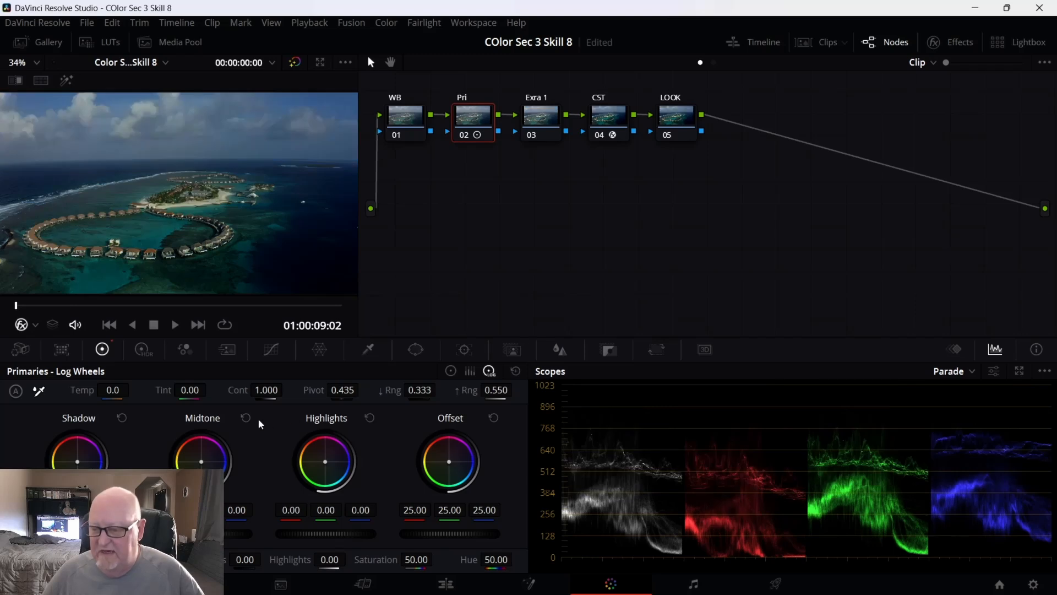
click(122, 419)
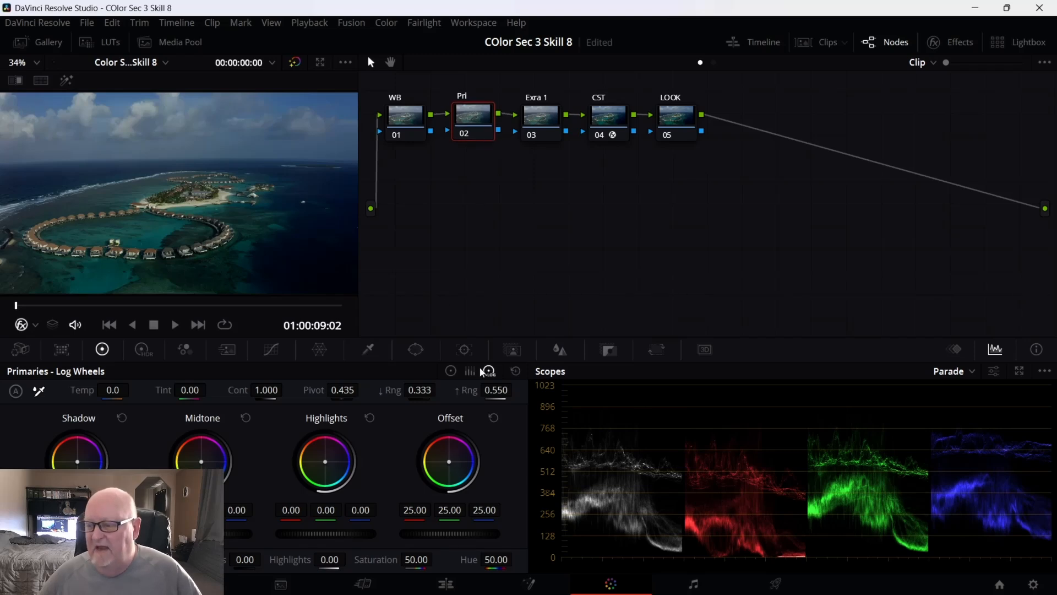
Set the Pri node's Gain to 1.17 and its Gamma to -0.02 with the primaries color wheels.
click(451, 372)
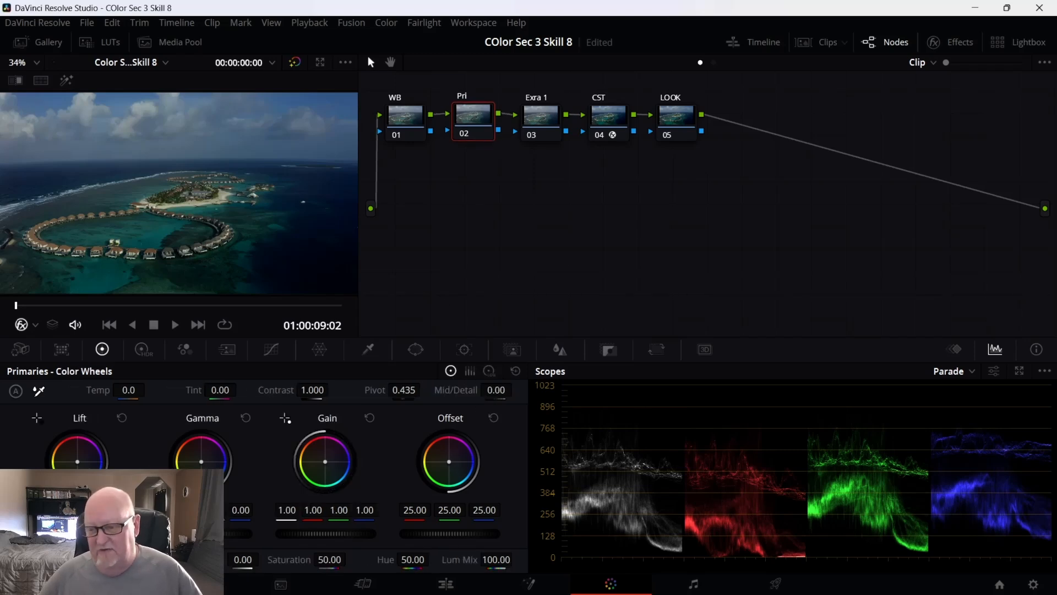
drag(326, 534, 352, 534)
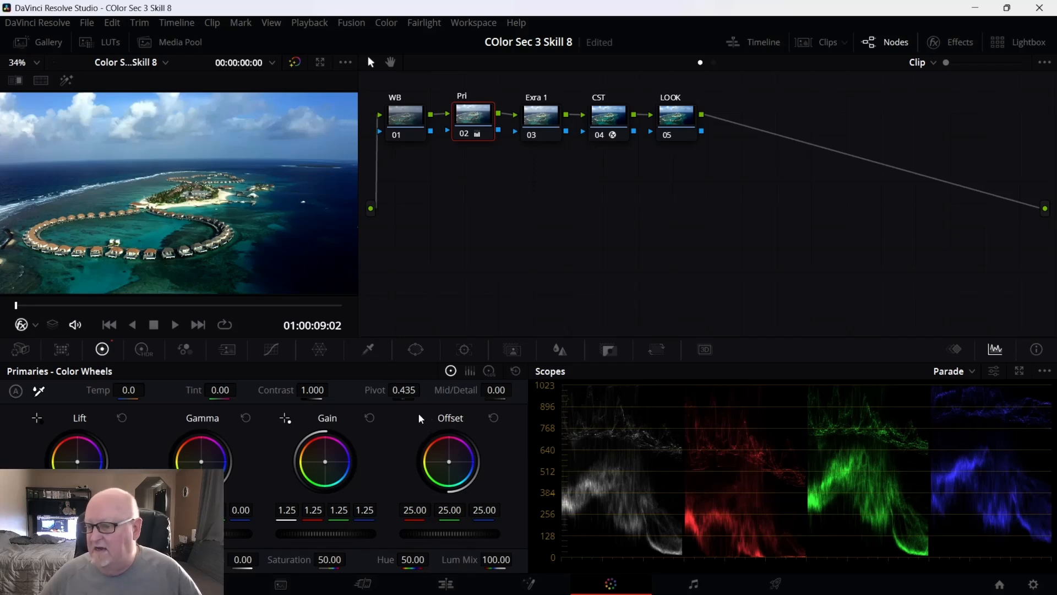
drag(201, 461, 204, 461)
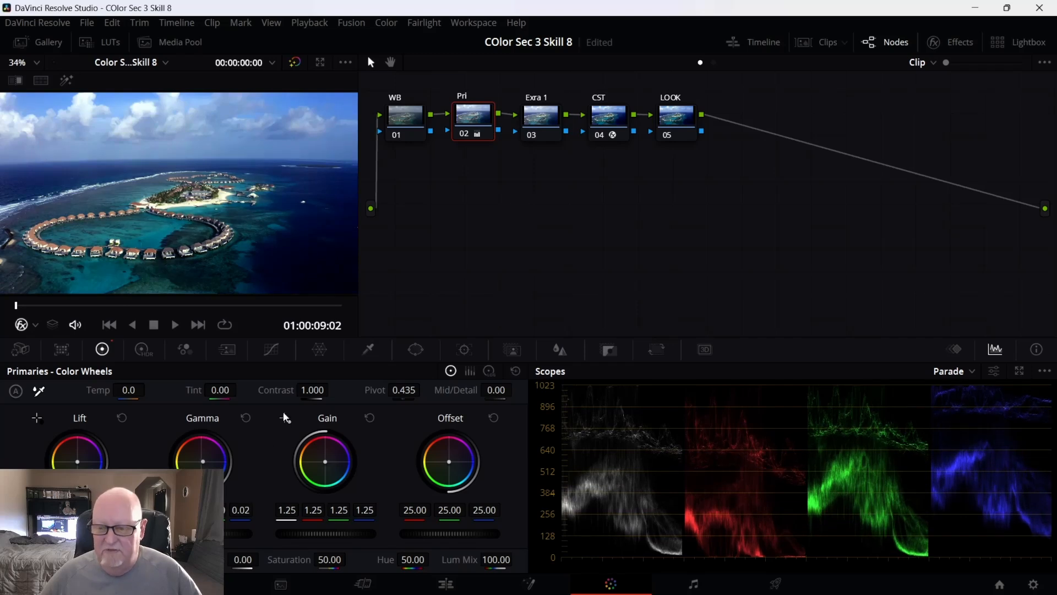
click(246, 418)
mouse_move(202, 533)
mouse_down()
mouse_move(213, 533)
mouse_move(199, 534)
mouse_up()
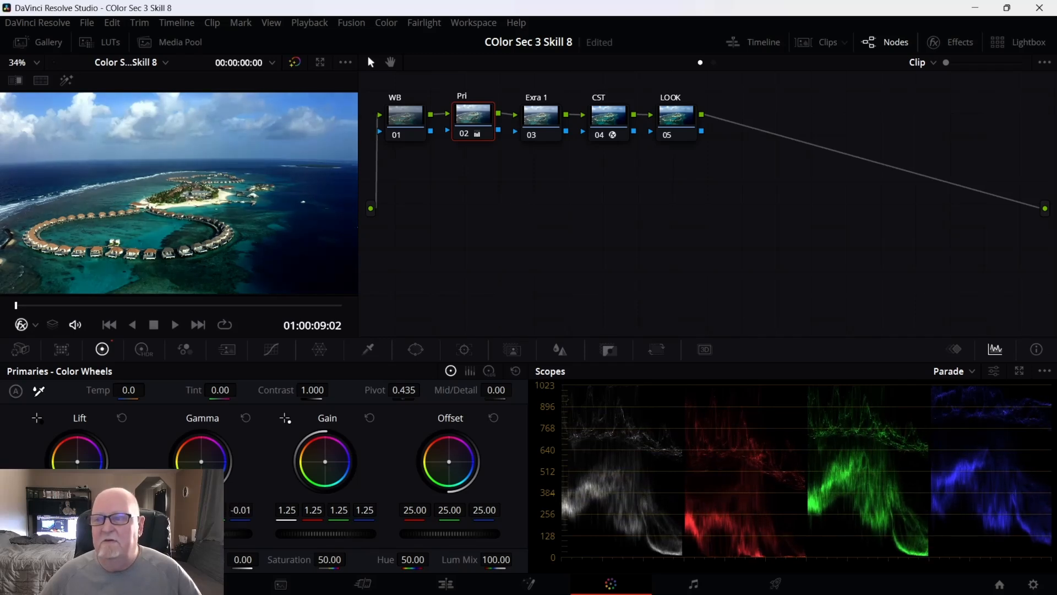
drag(198, 534, 198, 533)
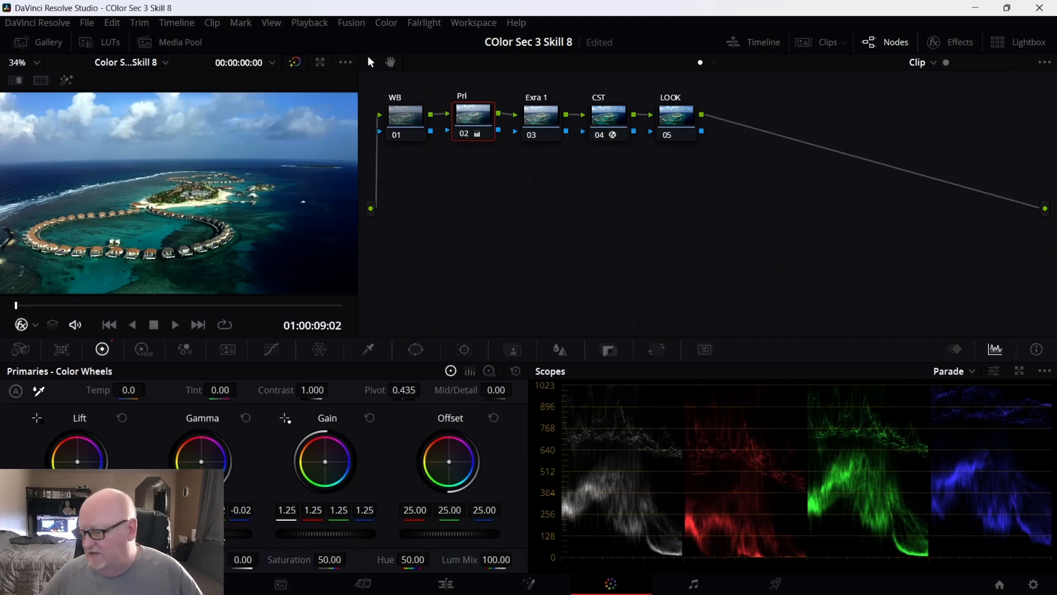
mouse_move(702, 593)
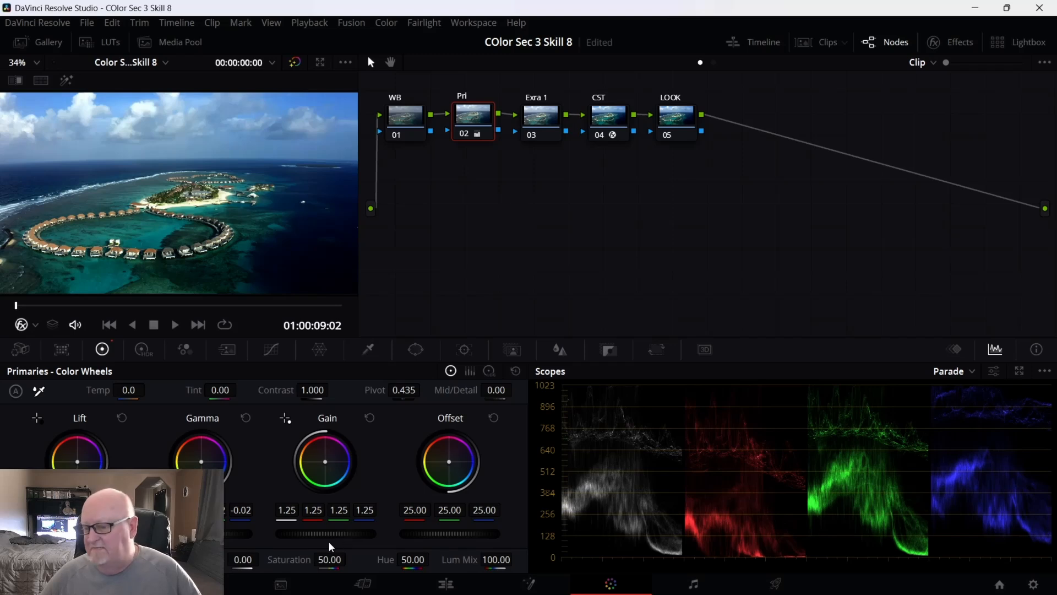
drag(335, 537, 311, 537)
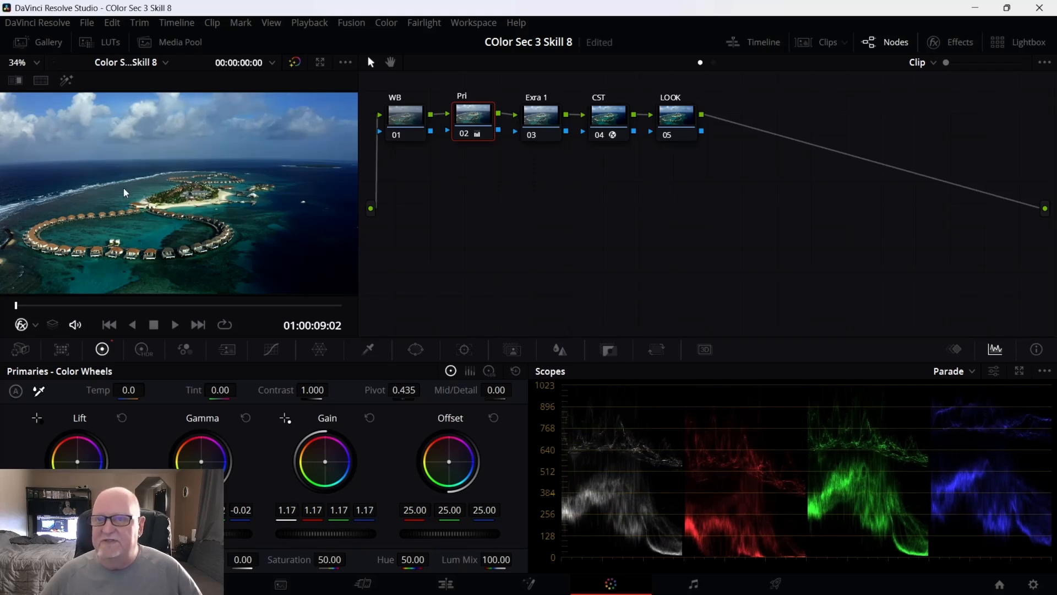
Raise the Highlights log wheel of the Exra 1 node to 0.06 on all three channels.
click(536, 113)
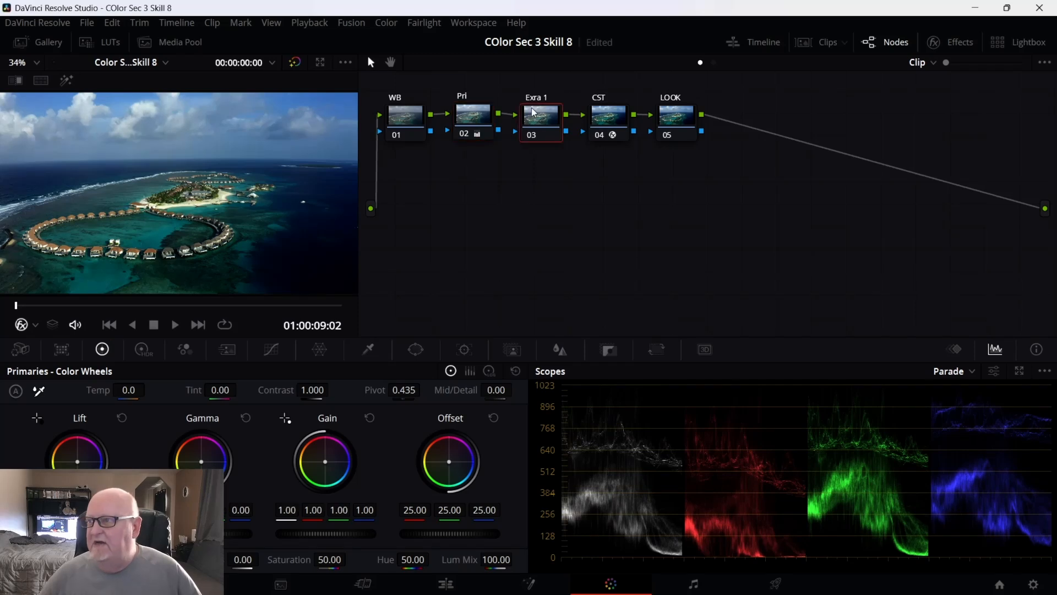
click(489, 373)
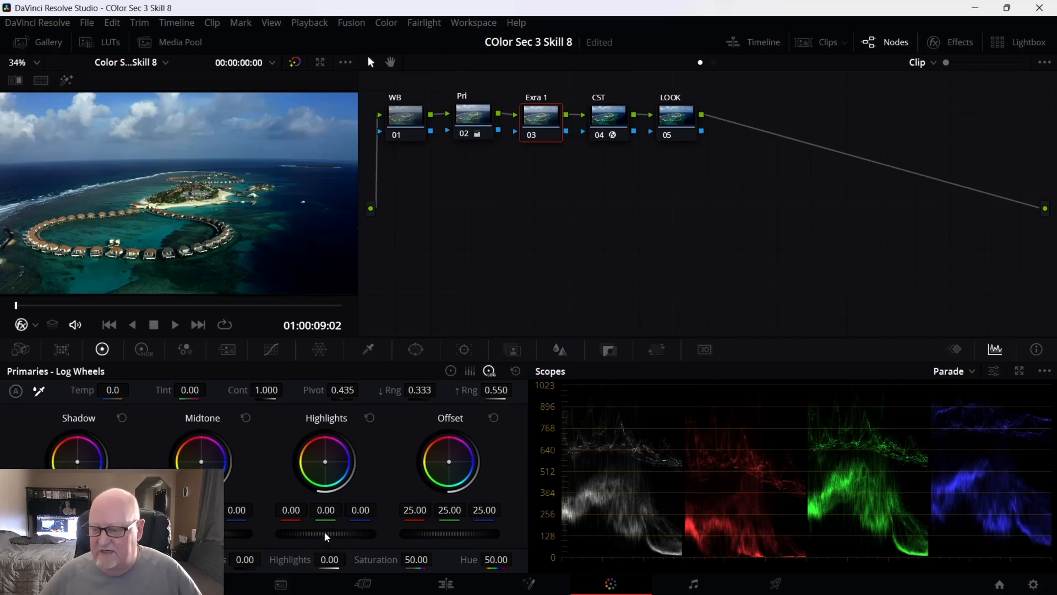
drag(325, 533, 333, 534)
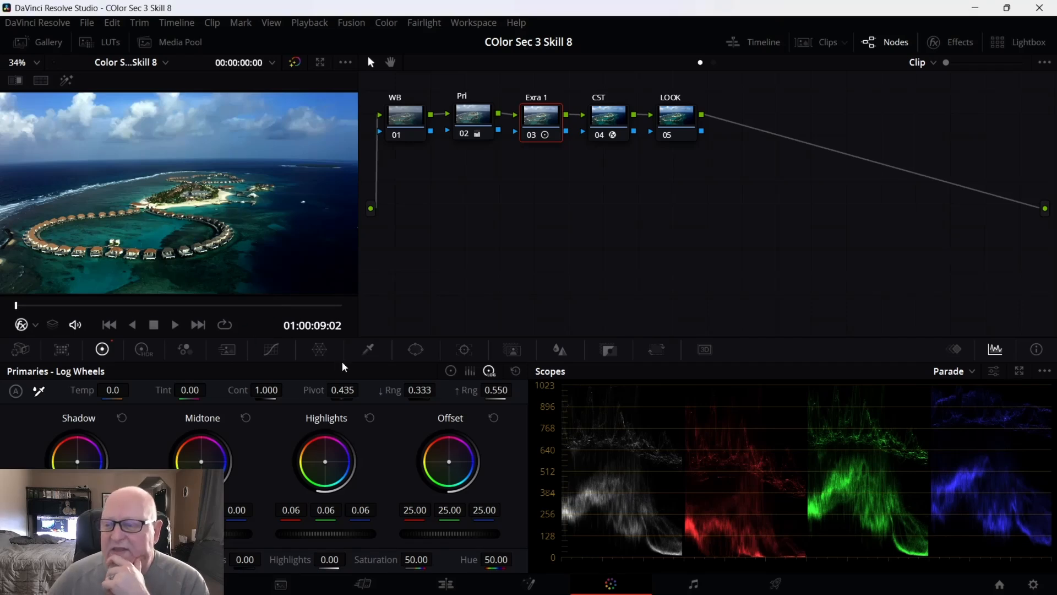
Qualify the Exra 1 node's highlights by luminance with Low 71.3 and L. Soft 12.6, checking the selection with the highlight preview.
click(369, 350)
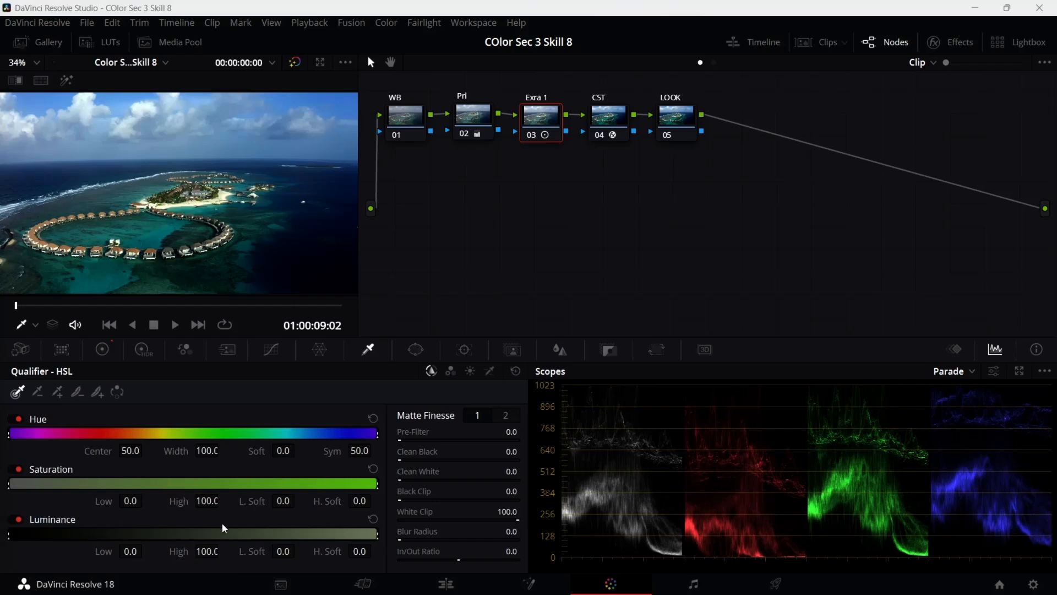
drag(130, 551, 145, 551)
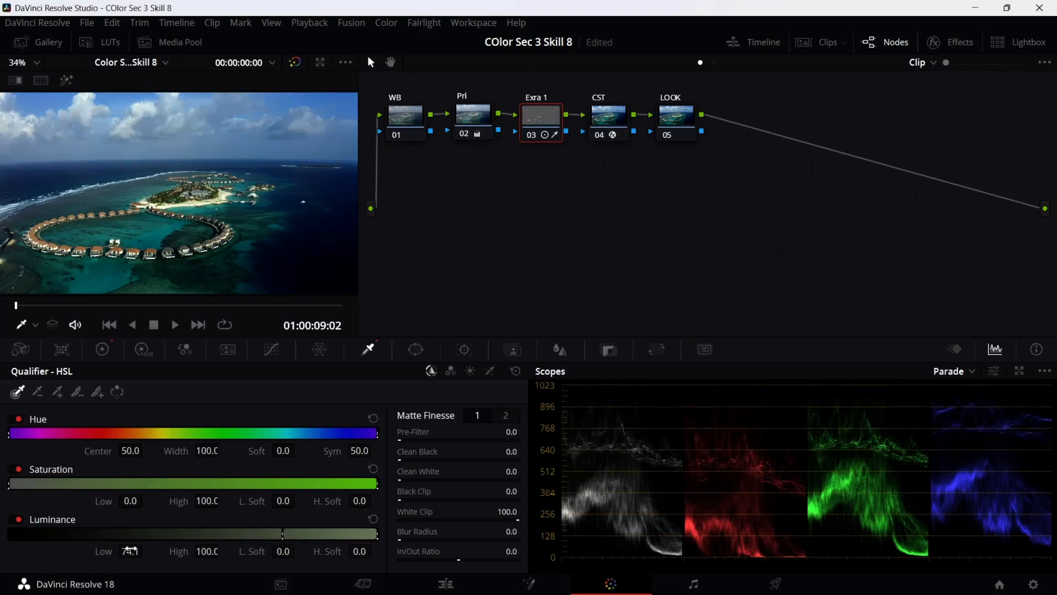
click(67, 80)
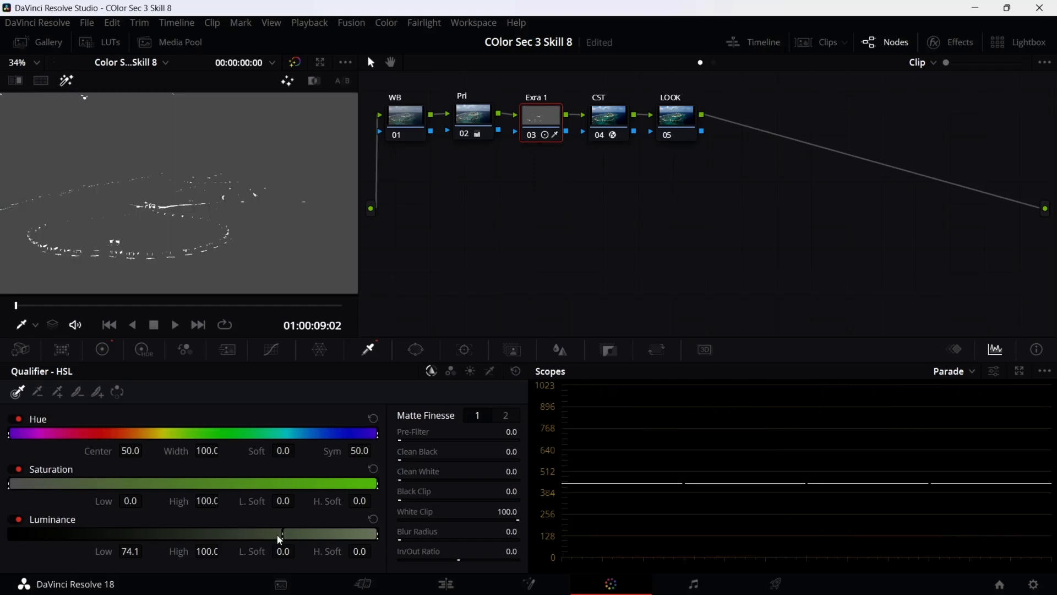
drag(281, 530, 297, 552)
drag(139, 551, 147, 550)
drag(146, 550, 146, 550)
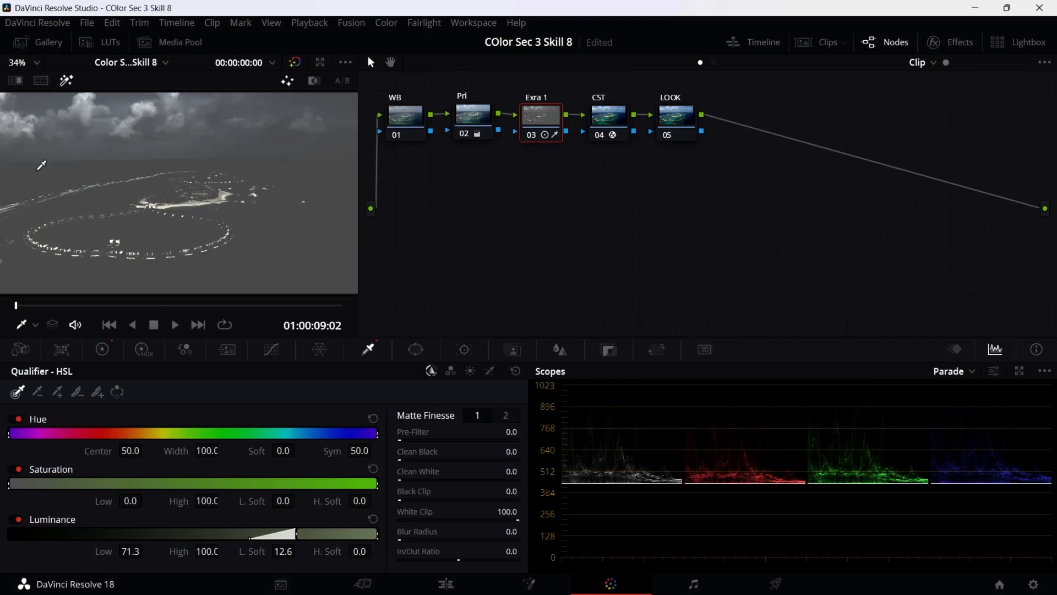
click(64, 82)
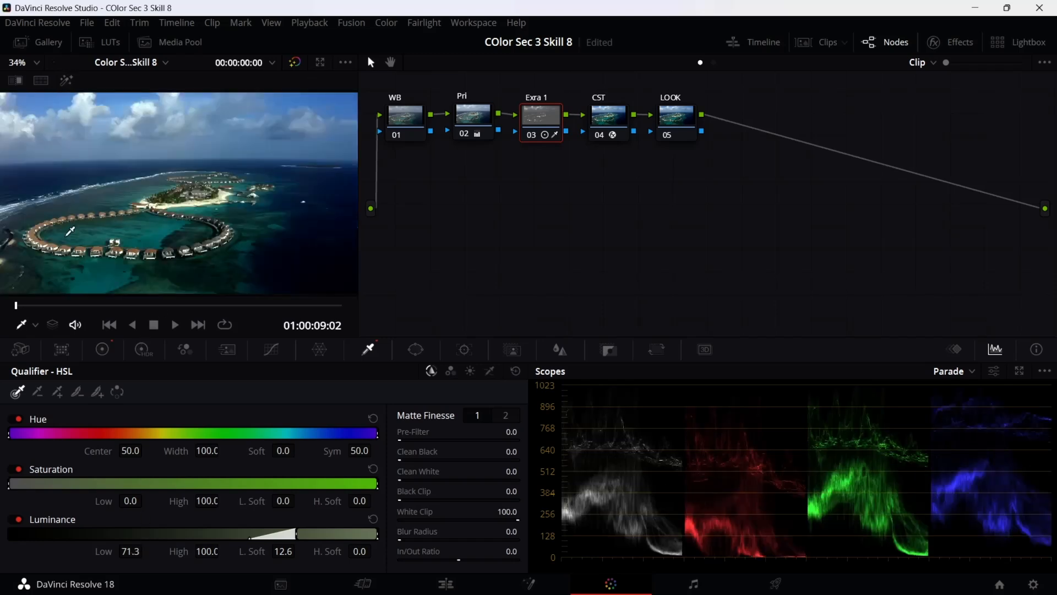
Check the Exra 1 node's luminance selection again by turning its highlight preview on and off.
click(104, 349)
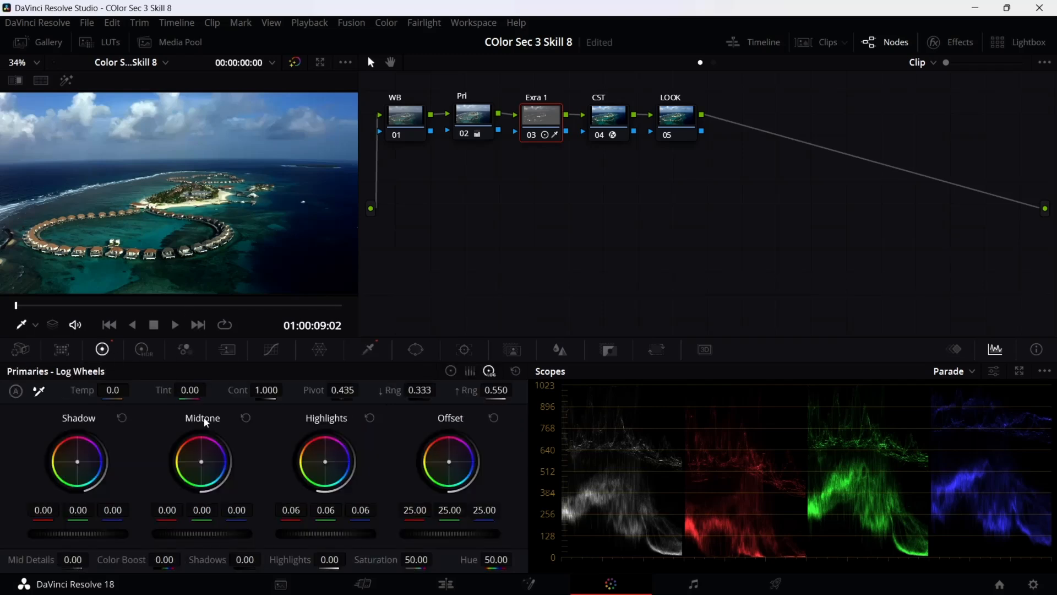
click(449, 372)
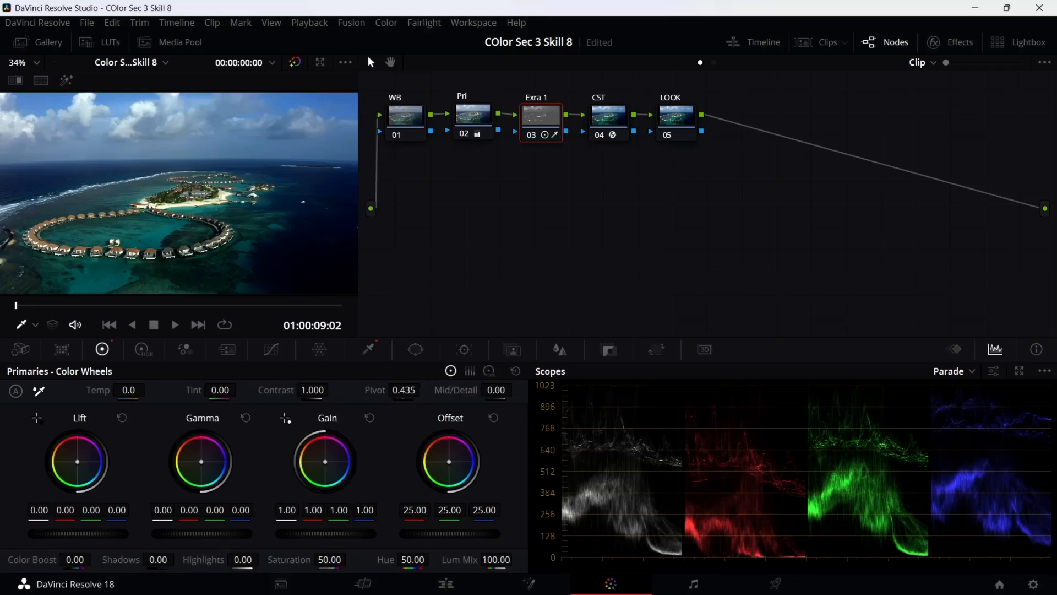
click(369, 349)
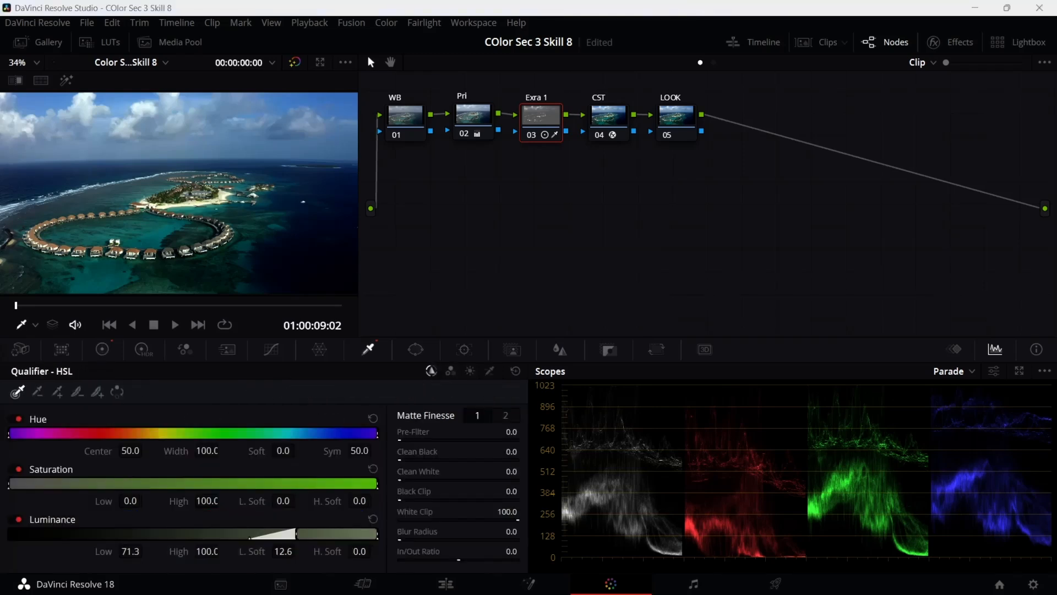
click(67, 81)
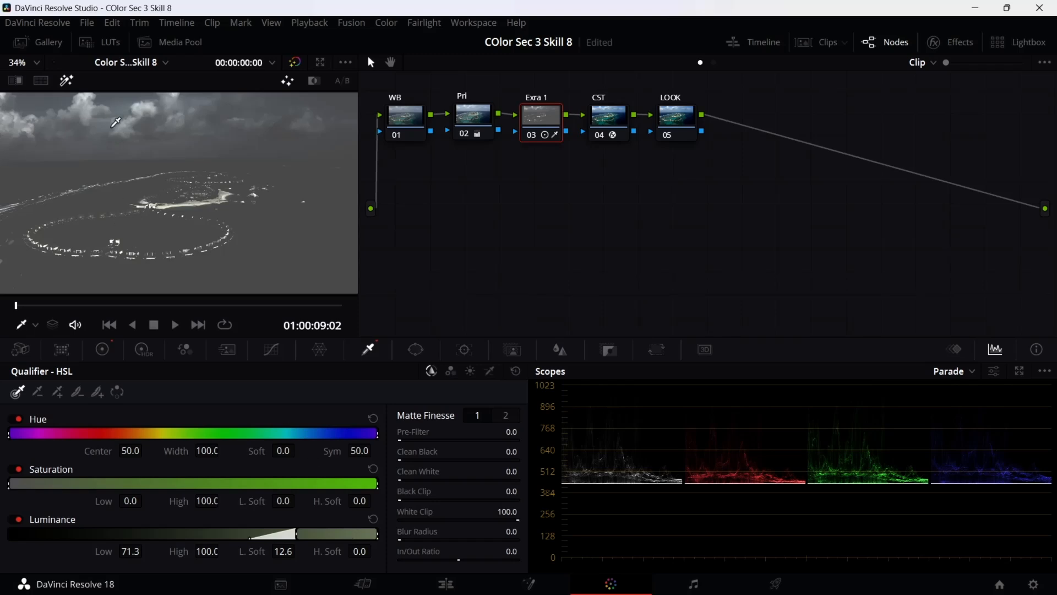
click(66, 80)
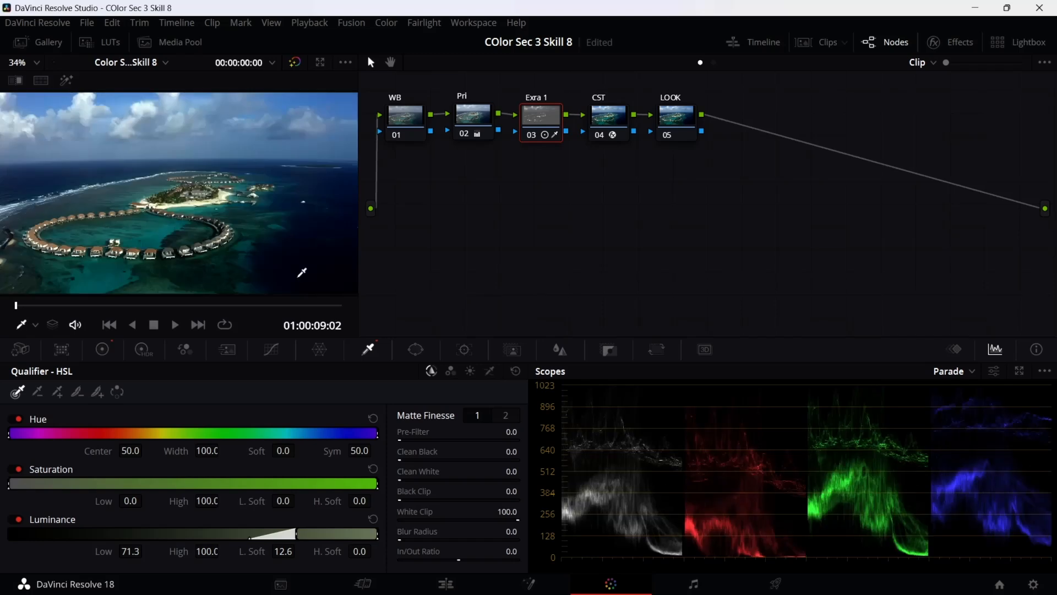
Lower the Gain of the Exra 1 node's qualified highlights to 0.86 on all channels, and save the project.
click(102, 349)
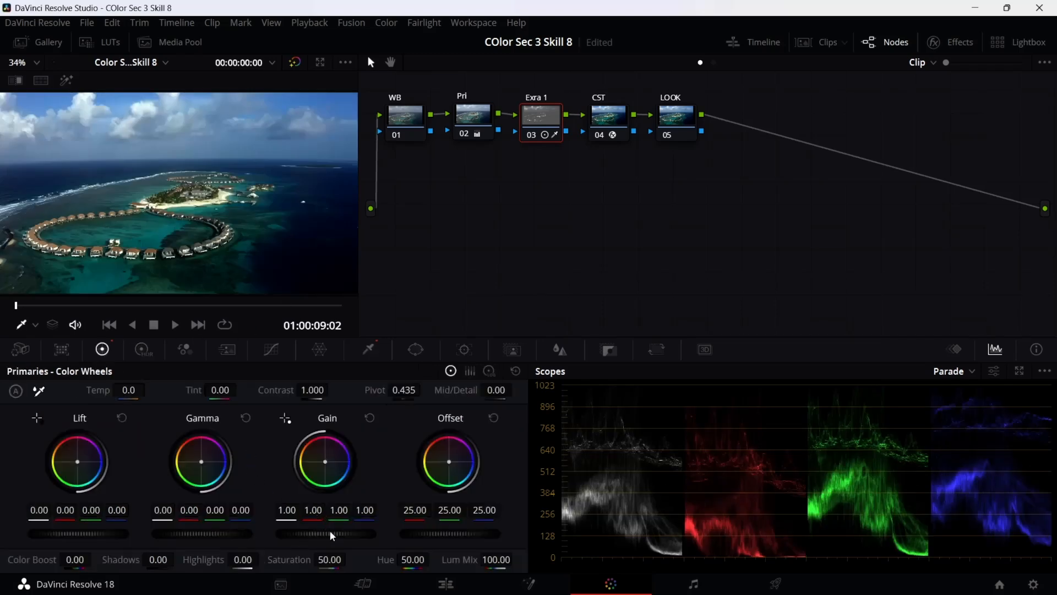
mouse_move(325, 533)
mouse_down()
mouse_move(366, 534)
mouse_move(278, 533)
mouse_move(311, 533)
mouse_up()
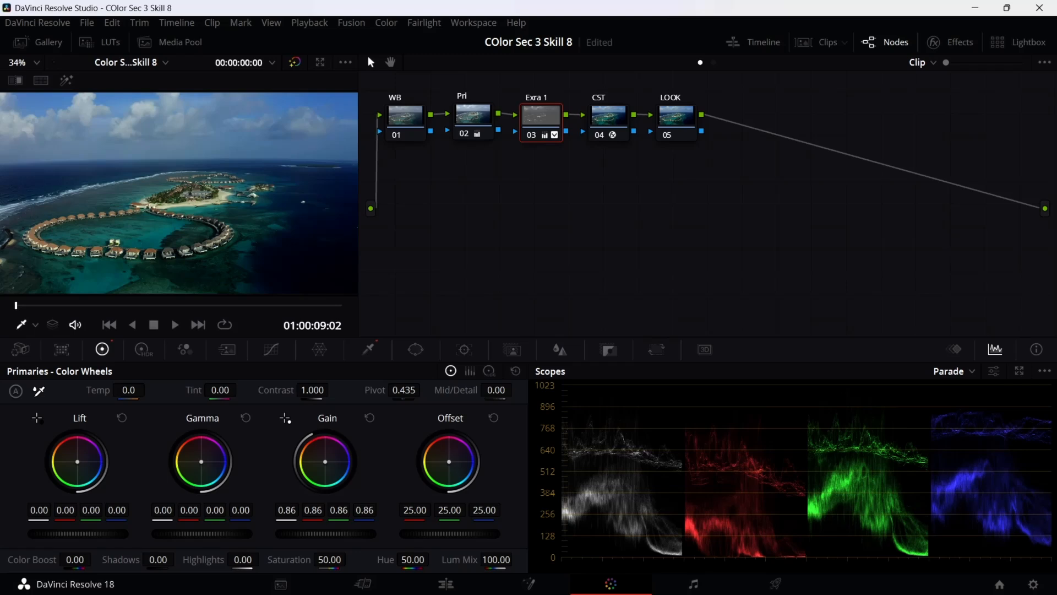
key(ctrl+s)
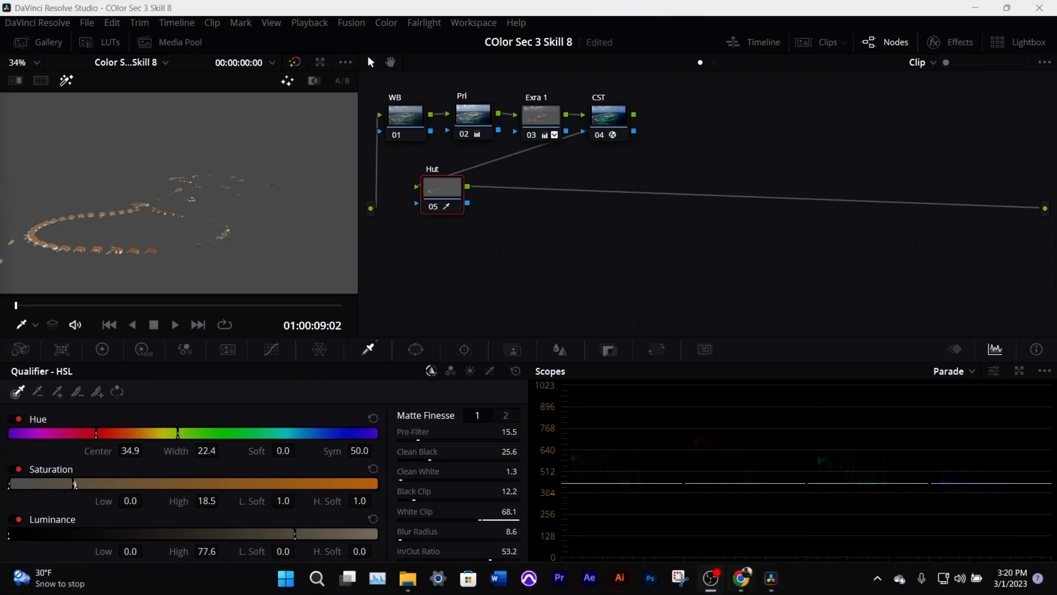
Switch to the Udemy lesson on the Qualifier tool in Chrome, play it and skip ahead to about 12:38.
click(748, 588)
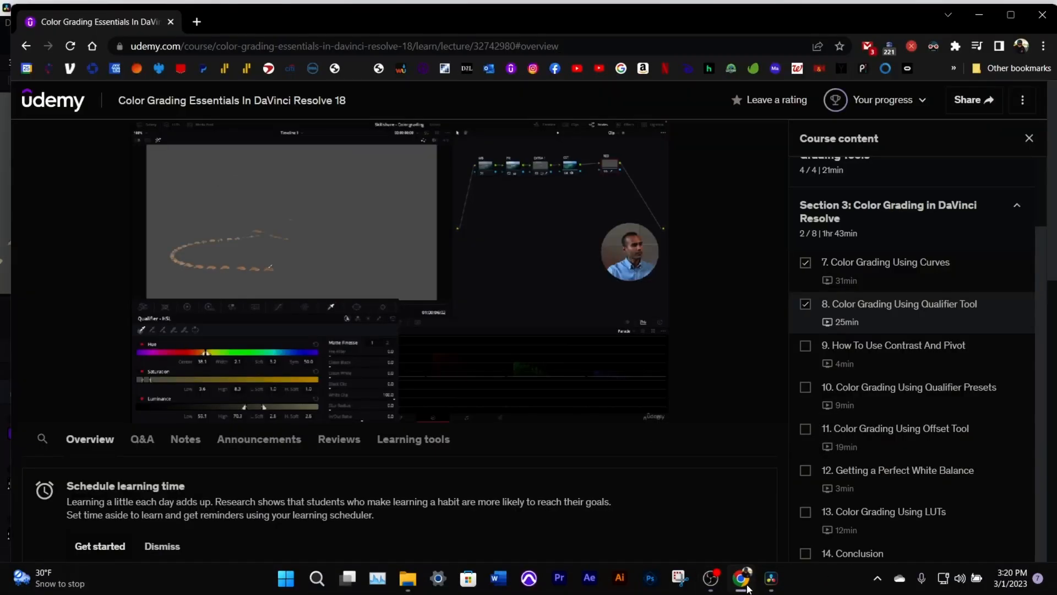
mouse_move(522, 350)
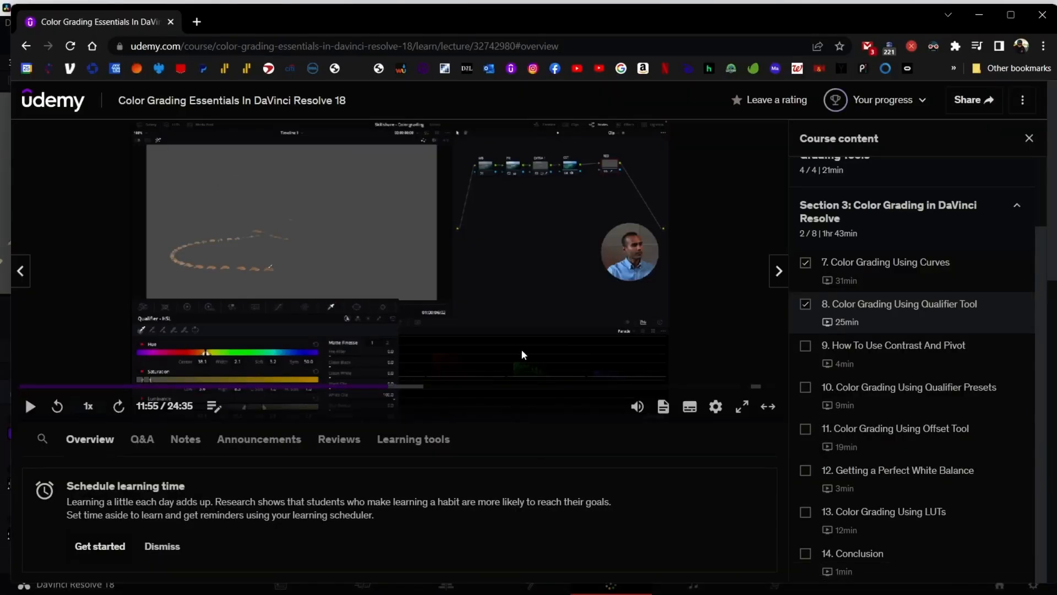
click(489, 292)
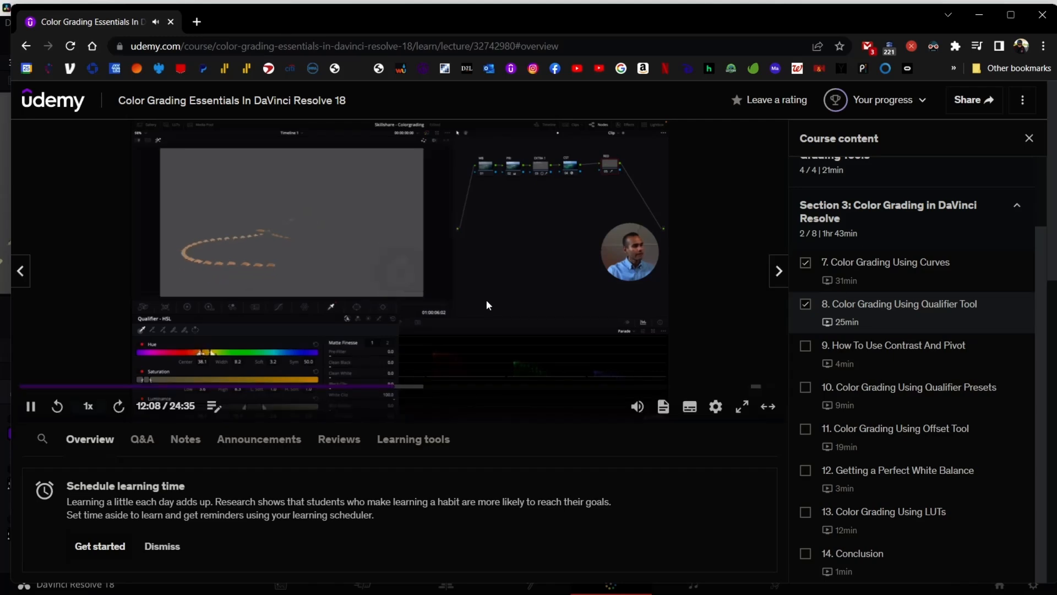
key(Right)
key(Right)
key(Right)
key(Right)
key(Right)
key(Right)
key(Right)
key(Right)
key(Right)
key(Right)
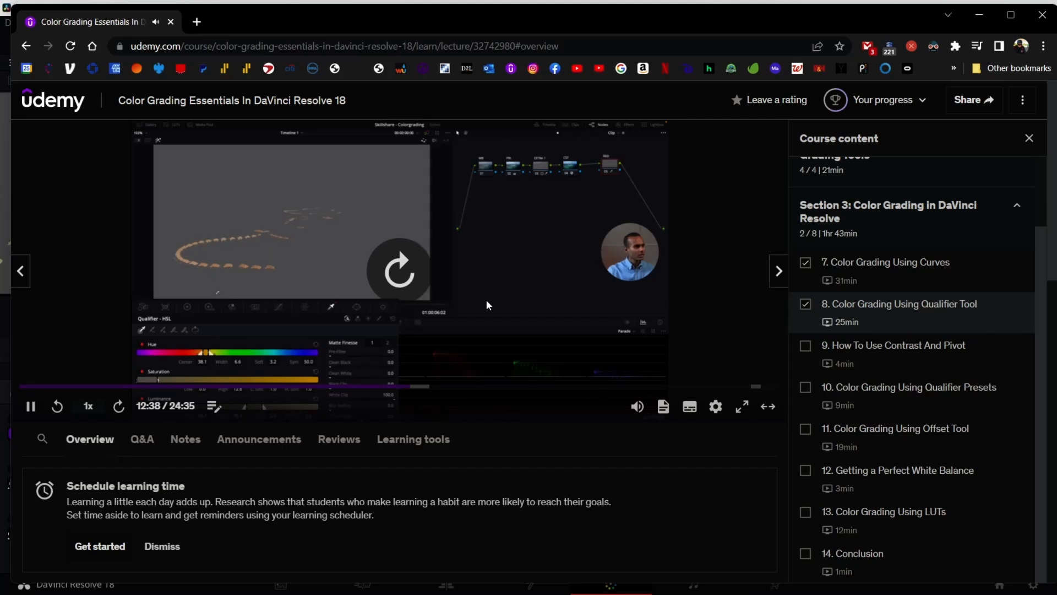
Skip the Udemy Qualifier lesson ahead to about 14:00, pause it and switch back to DaVinci Resolve.
key(Right)
key(Right)
key(Right)
key(Right)
key(Right)
key(Right)
key(Right)
key(Right)
key(Right)
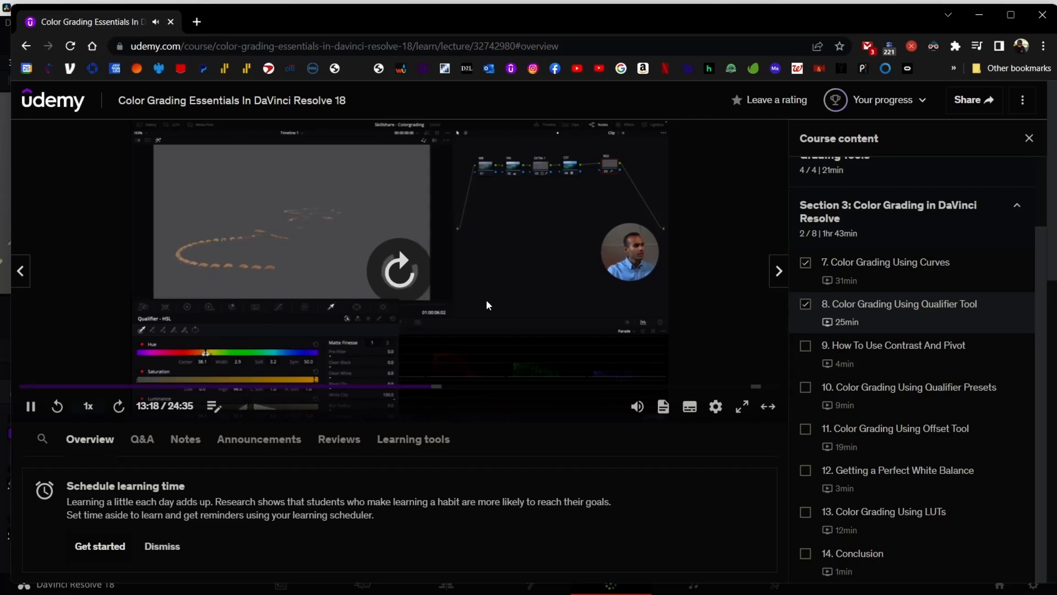
key(Right)
key(Right)
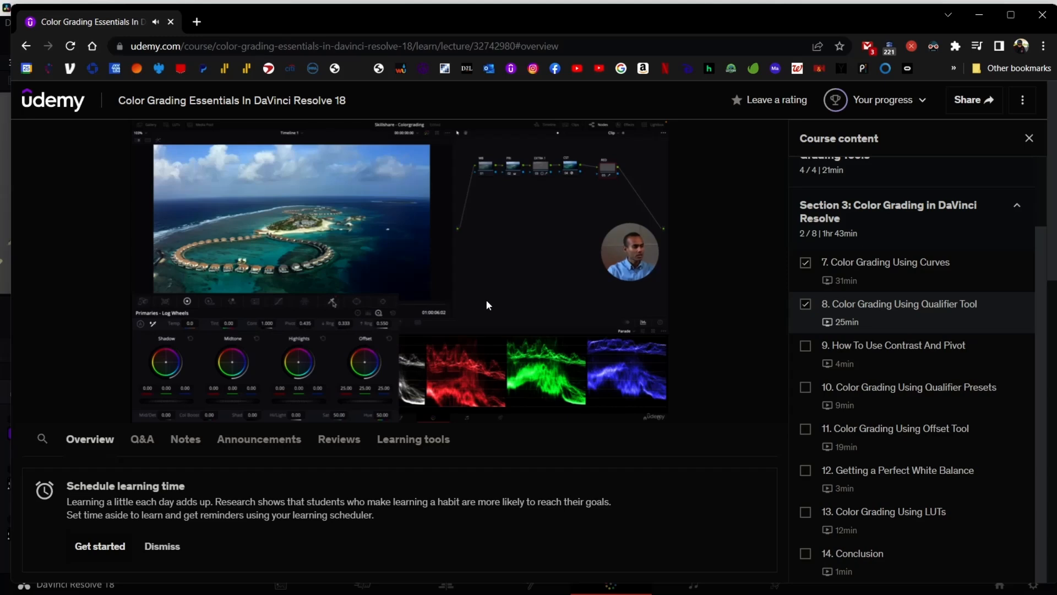
key(space)
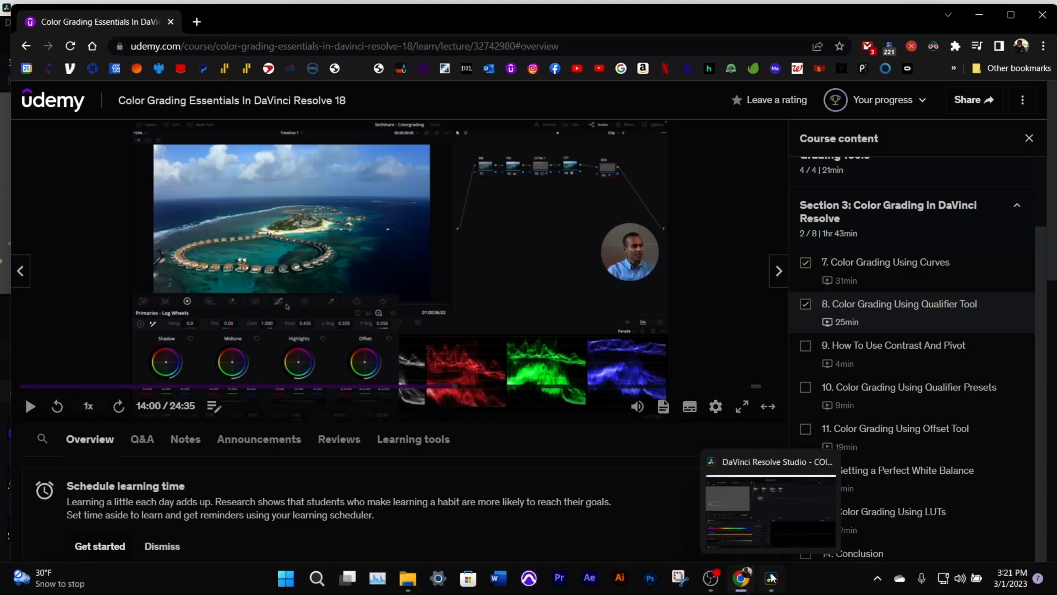
click(771, 577)
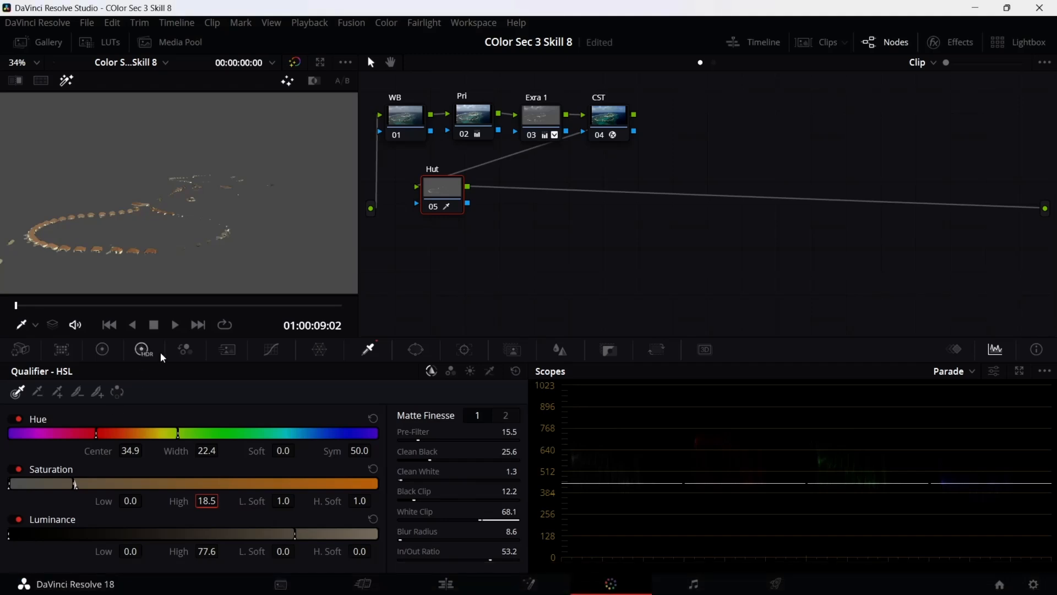
key(alt+Tab)
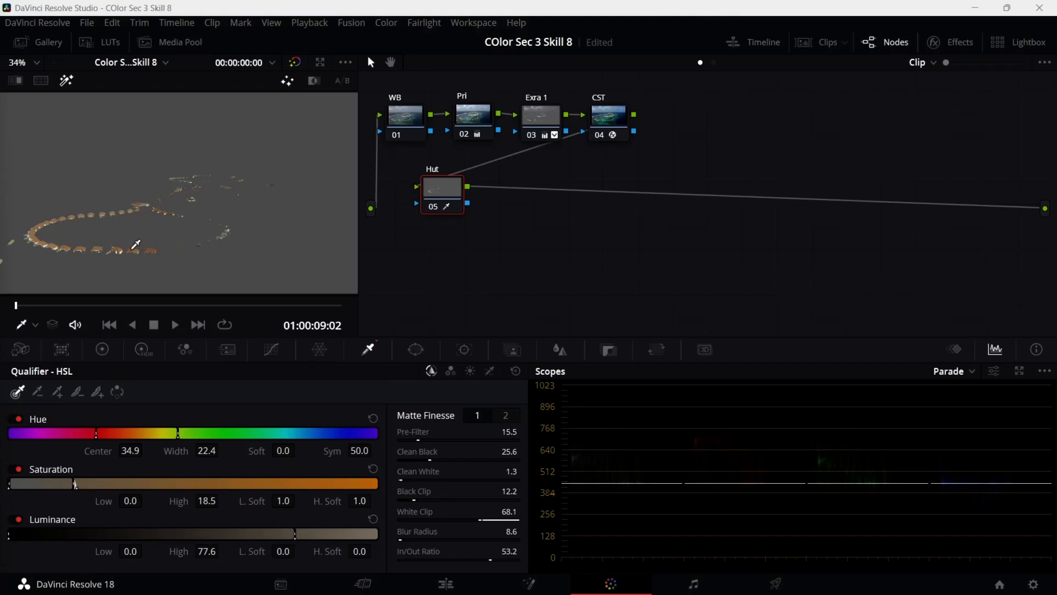
Resample a hut roof for the Hut node's qualifier and widen its hue range to Center 38.2 and Width 10.9.
click(54, 236)
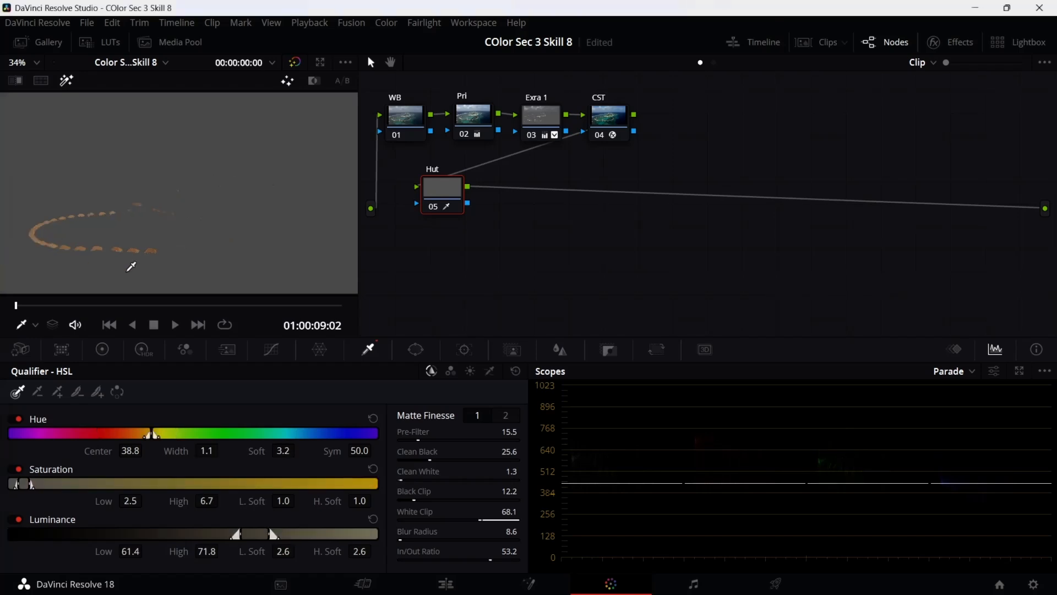
mouse_move(133, 451)
mouse_down()
mouse_move(93, 451)
mouse_move(141, 450)
mouse_up()
drag(205, 451, 201, 476)
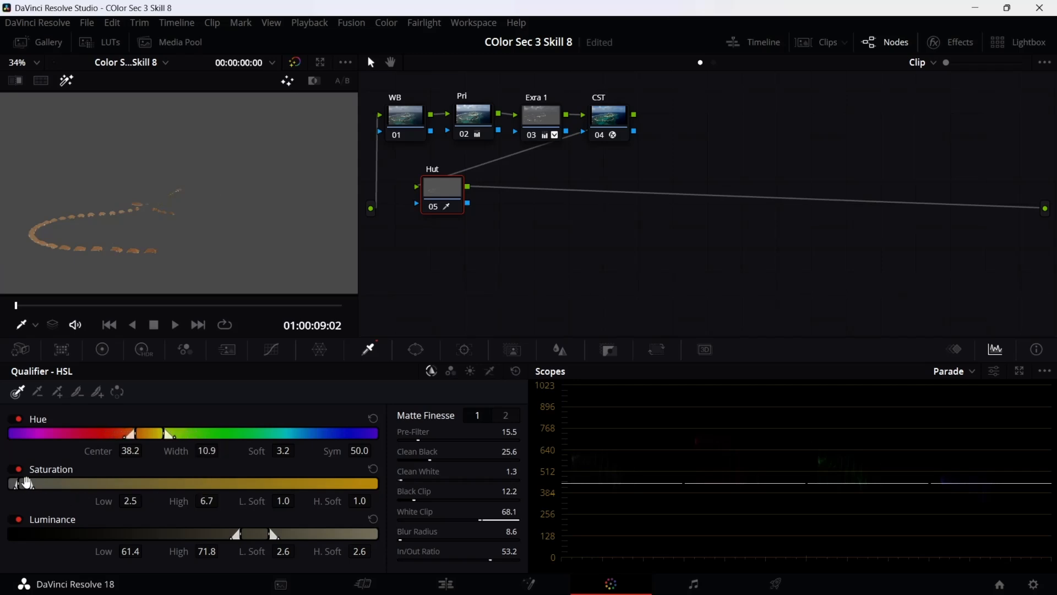
Refine the Hut qualifier to Hue Center 39.2, Width 11.4, Saturation 0.0–100 and Luminance 59.3–68.6, and turn off the highlight preview.
drag(27, 484, 251, 484)
mouse_move(19, 484)
mouse_down()
mouse_move(98, 484)
mouse_move(9, 484)
mouse_up()
drag(239, 541, 6, 535)
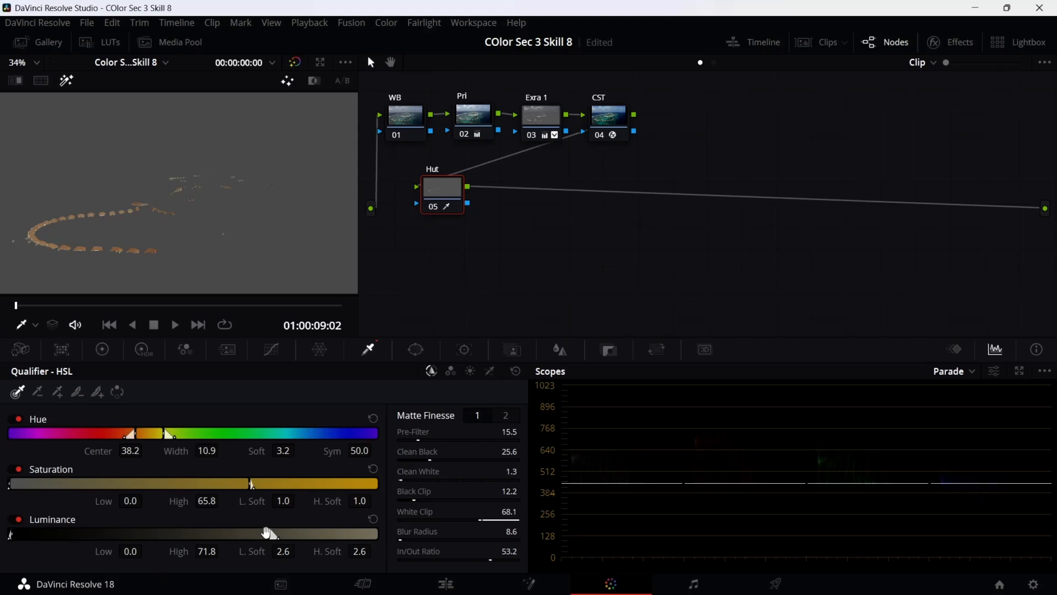
drag(271, 534, 376, 534)
click(223, 234)
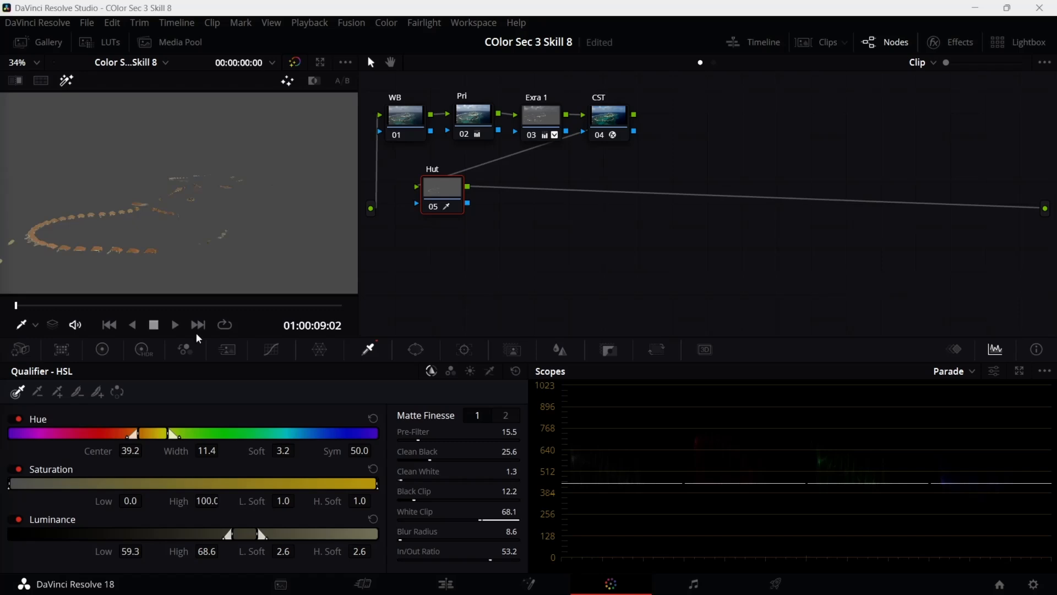
click(66, 81)
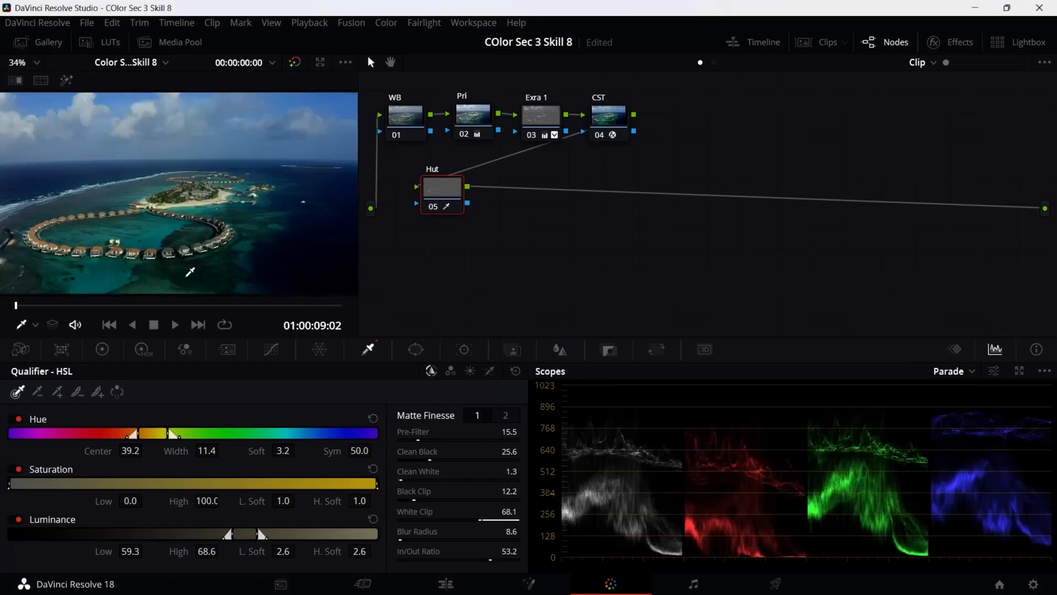
Raise the Hut node's Gain to 1.08 on all channels and set its Hue to 53.20 in the primaries.
click(103, 350)
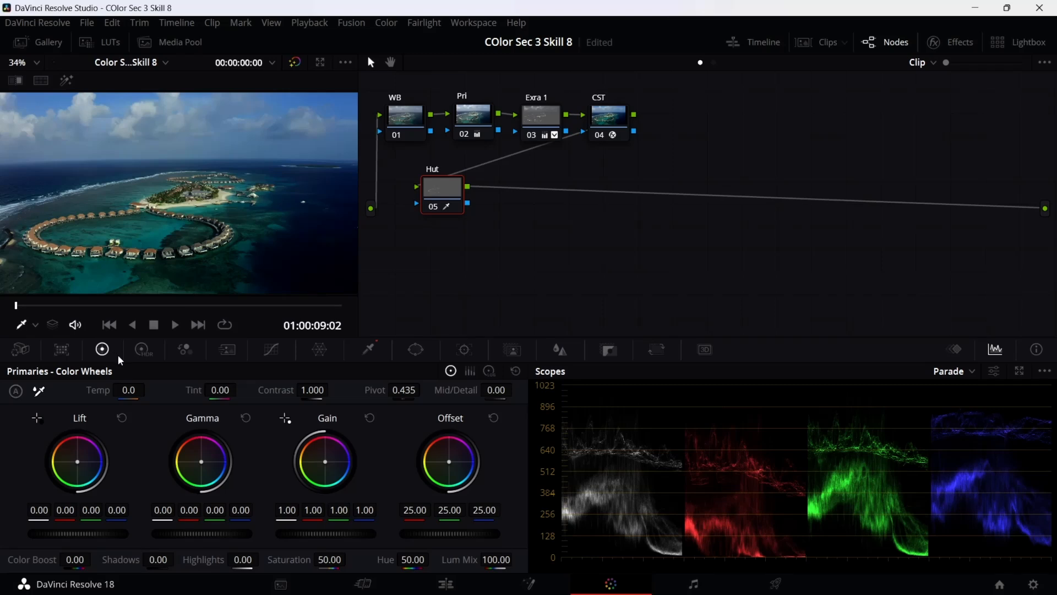
click(414, 559)
drag(349, 530, 270, 533)
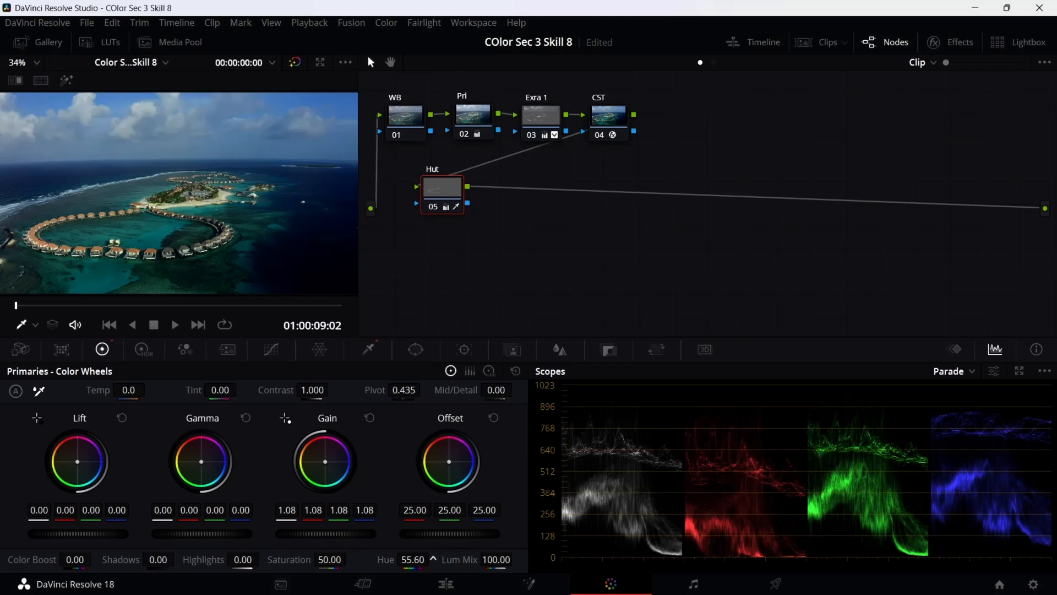
drag(434, 559, 433, 559)
Compare the image with and without the Hut node's grade by repeatedly disabling and enabling the node.
key(ctrl+d)
key(ctrl+d)
key(ctrl+d)
key(ctrl+d)
key(ctrl+d)
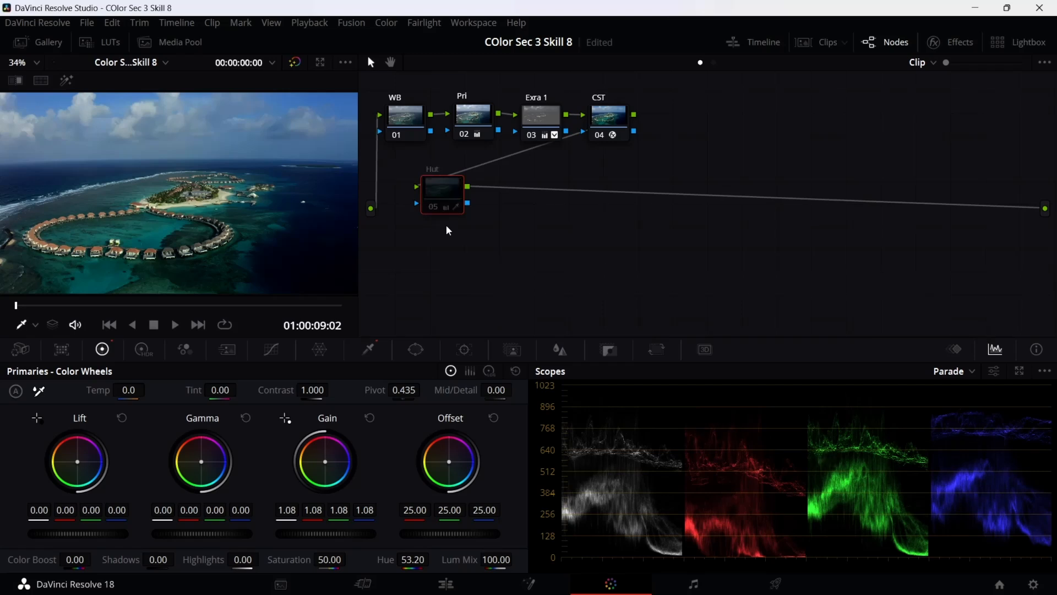
key(ctrl+d)
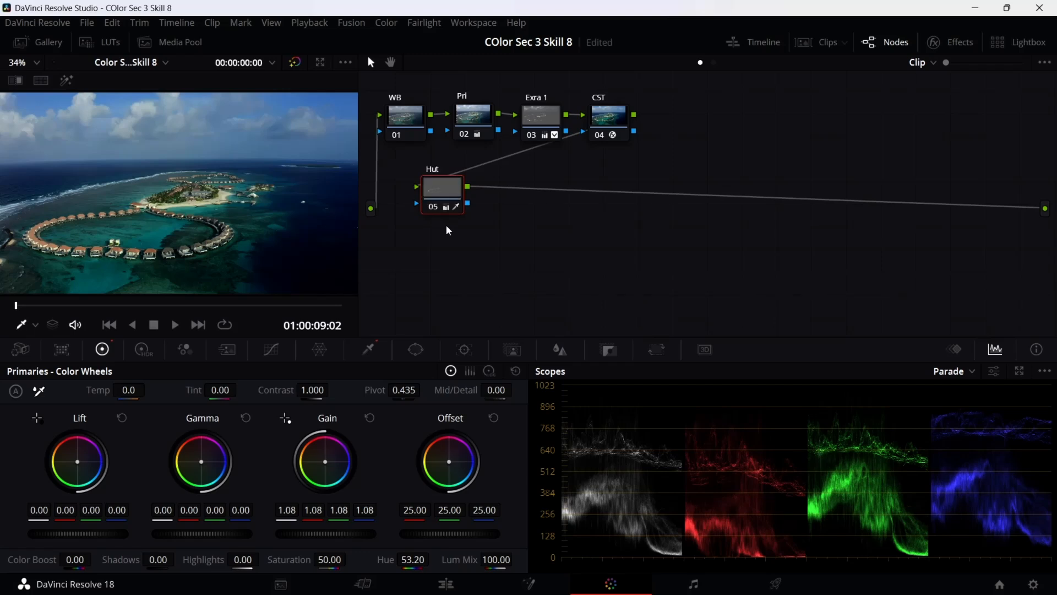
key(ctrl+d)
key(ctrl+d)
Set the Hut node's Hue to 51.80 and compare the huts with the node disabled and enabled.
mouse_move(413, 559)
mouse_down()
mouse_move(444, 559)
mouse_move(374, 559)
mouse_move(408, 559)
mouse_up()
drag(409, 558, 410, 559)
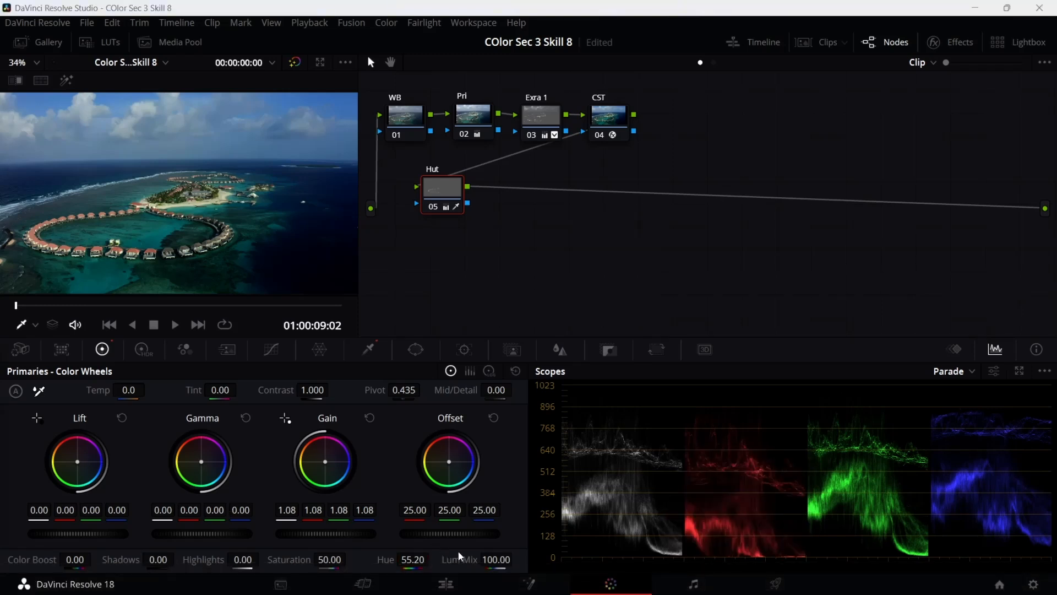
drag(414, 565, 403, 565)
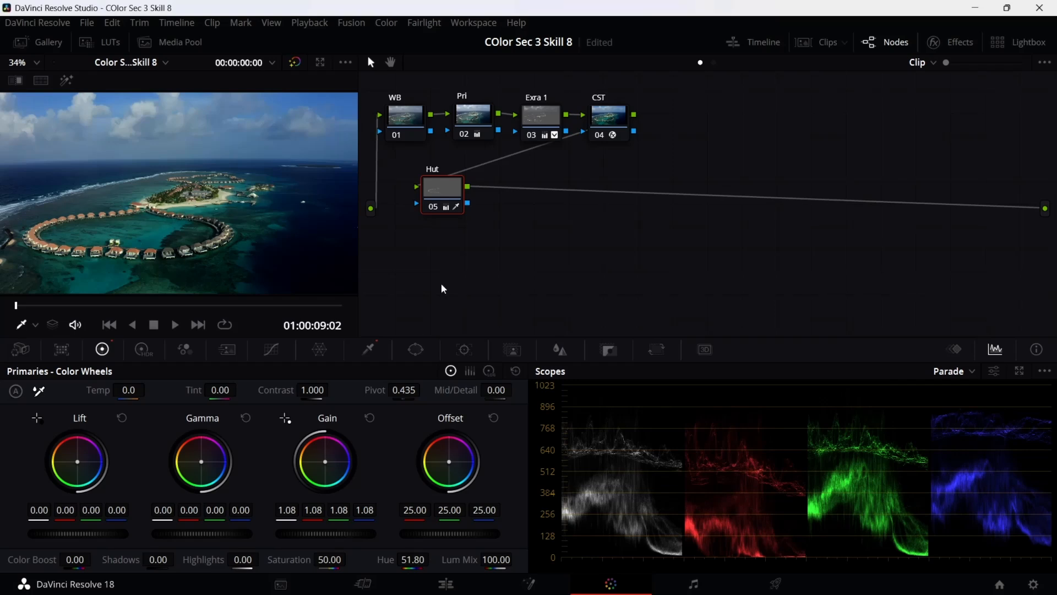
key(ctrl+d)
key(ctrl+d)
Add two parallel nodes below the Hut node and move their mixer away from the node stack.
right_click(435, 199)
mouse_move(471, 266)
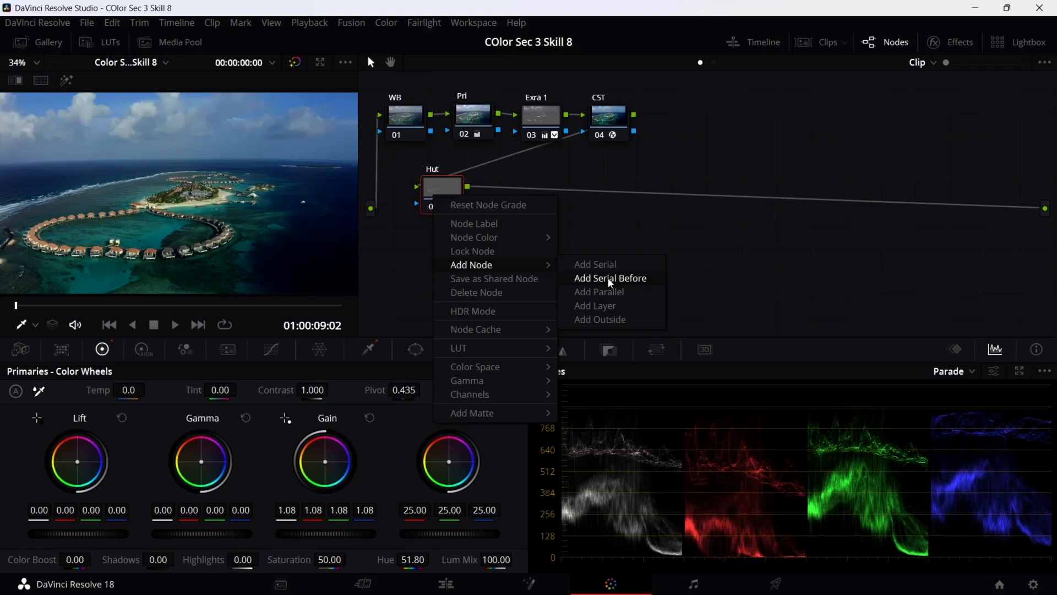
click(609, 292)
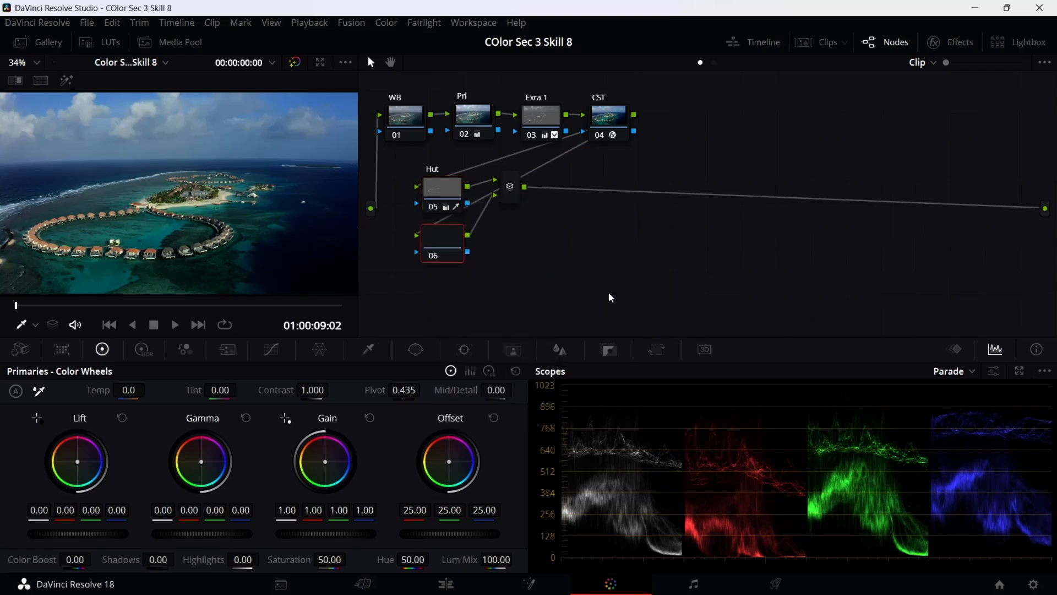
right_click(441, 255)
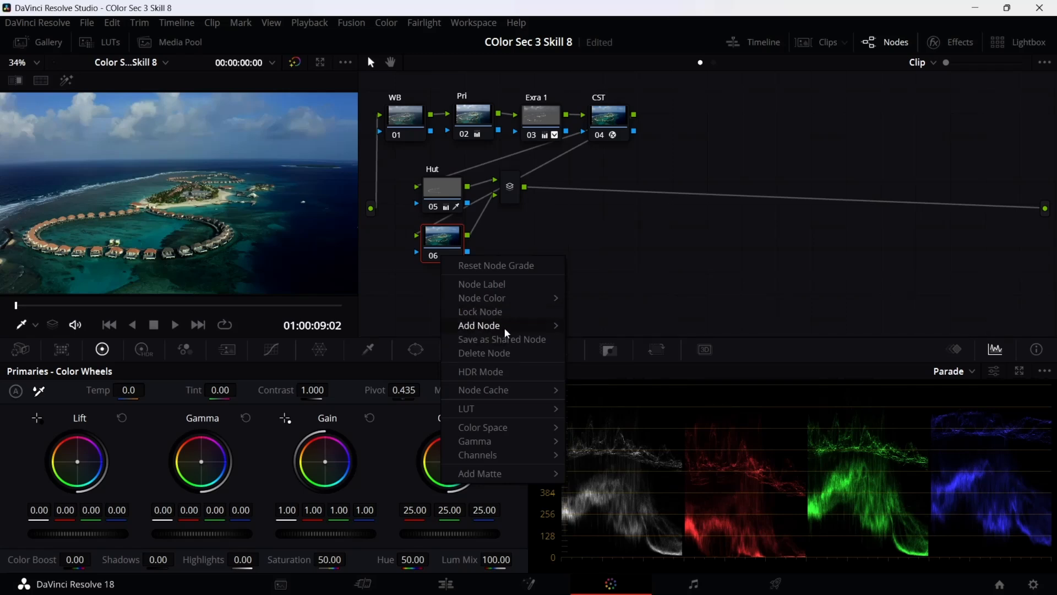
mouse_move(490, 325)
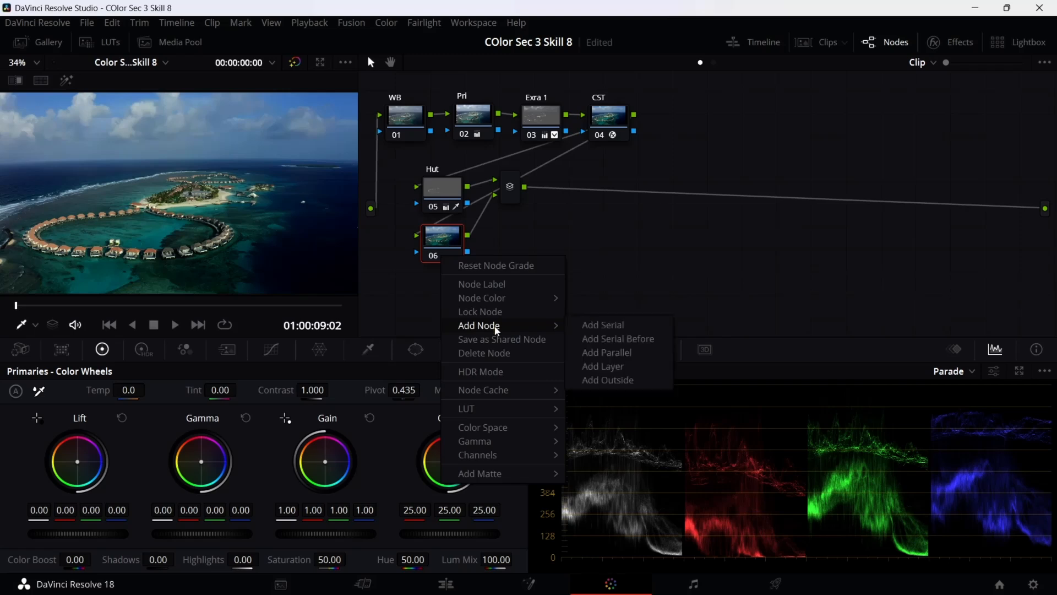
click(621, 353)
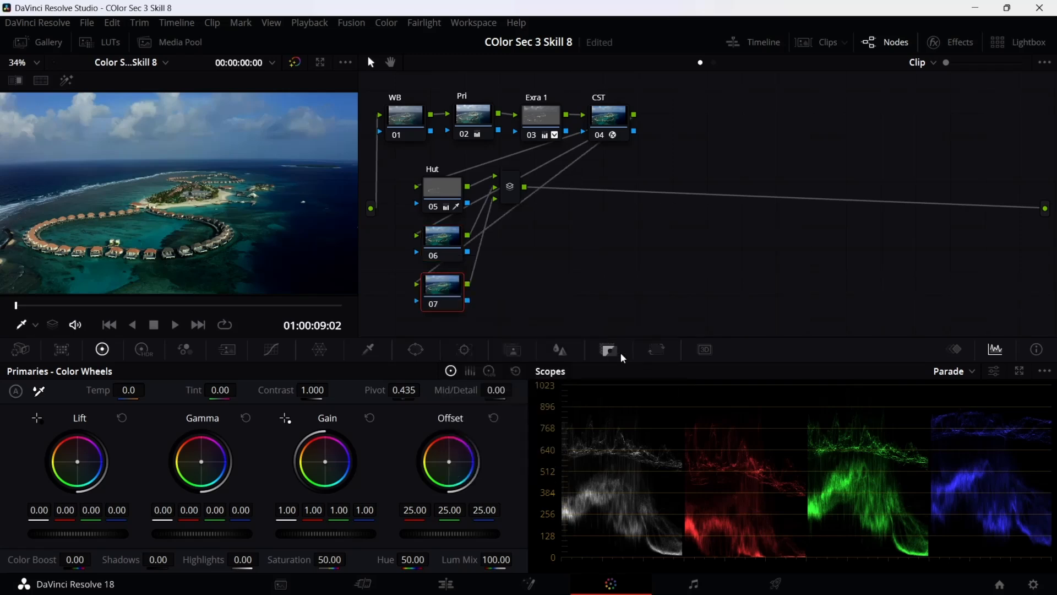
drag(508, 189, 587, 248)
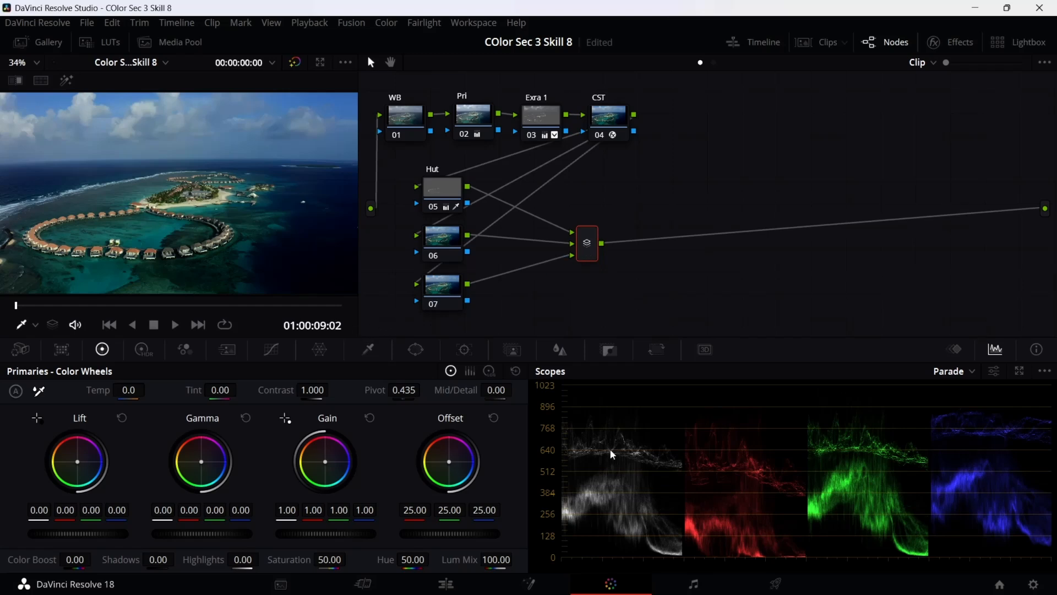
mouse_move(662, 593)
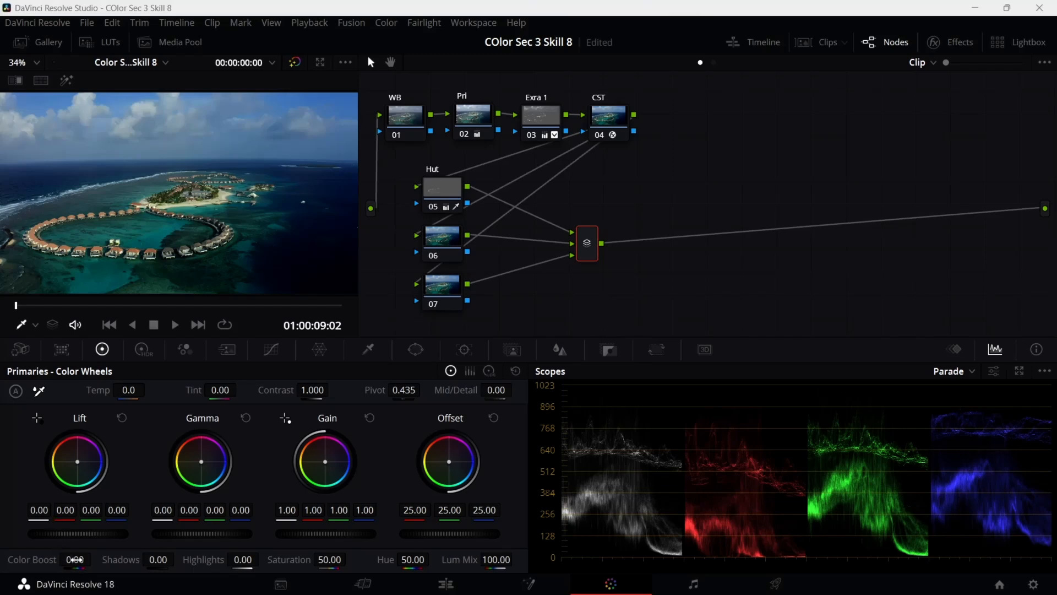
drag(75, 559, 107, 559)
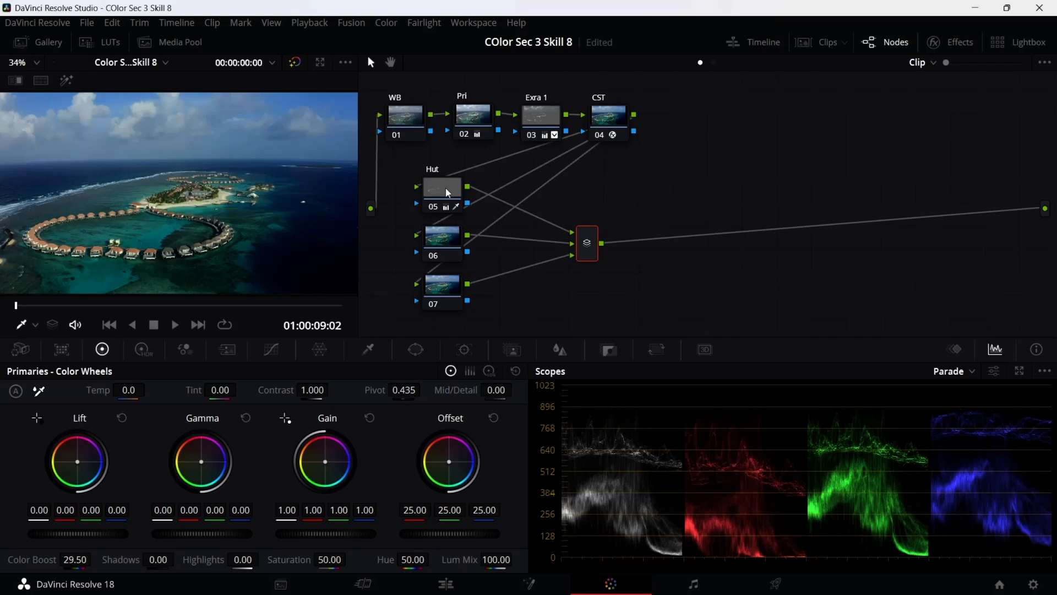
double_click(32, 559)
Set the Hut node's Color Boost to 23.00.
click(439, 183)
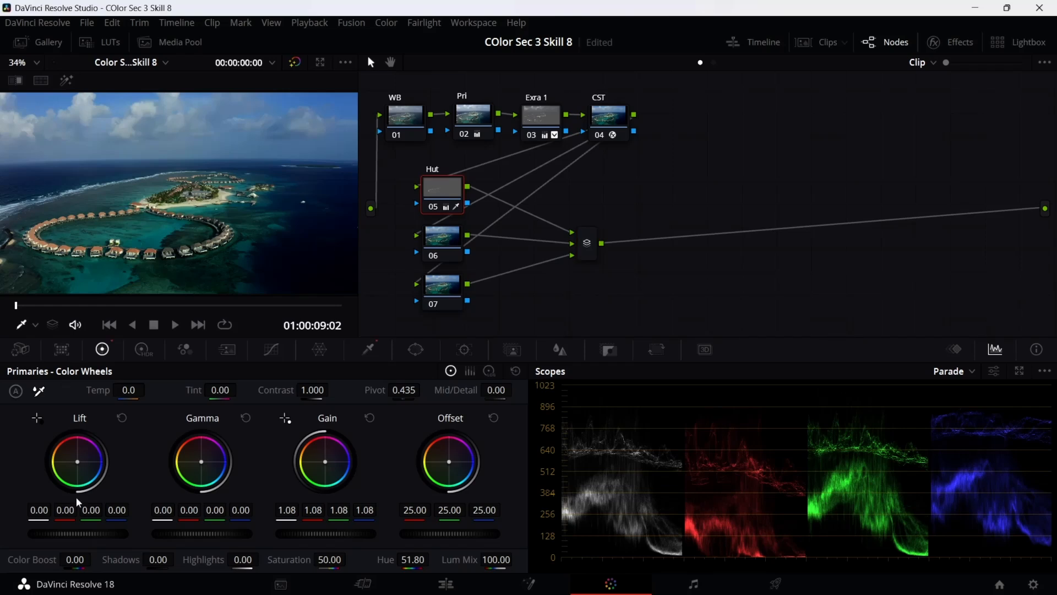
mouse_move(77, 560)
mouse_down()
mouse_move(94, 560)
mouse_move(66, 560)
mouse_move(80, 559)
mouse_up()
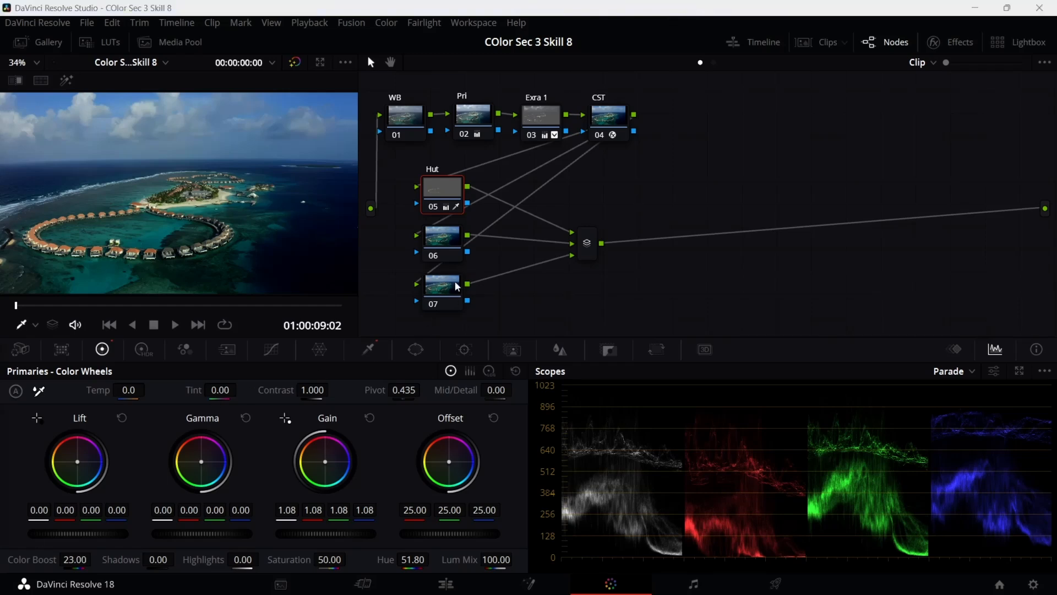
Space out nodes 06 and 07 in the node graph and label node 06 Sky.
drag(449, 292, 448, 297)
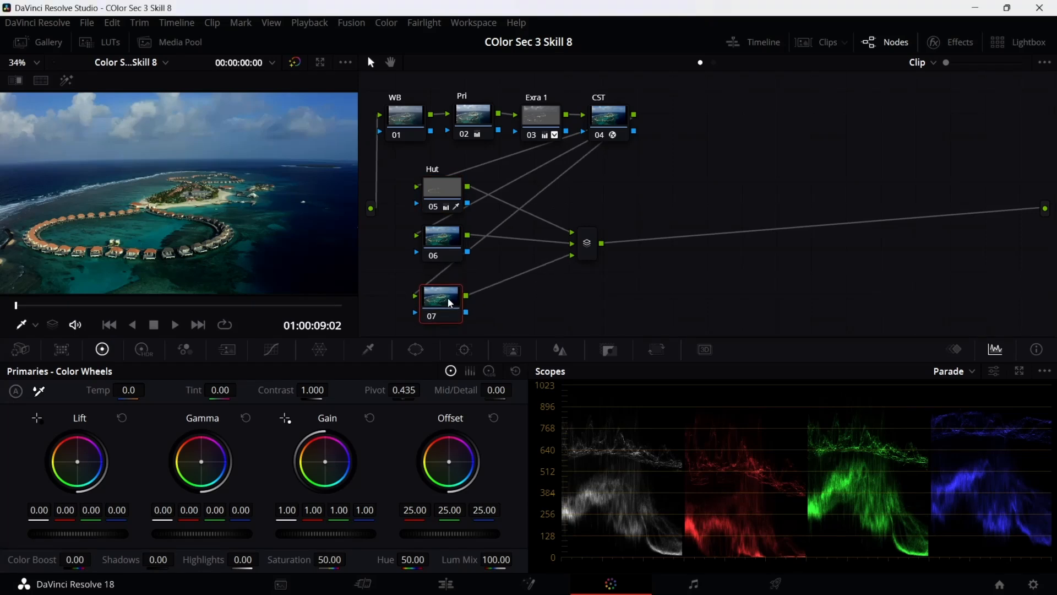
drag(447, 246, 445, 253)
right_click(442, 244)
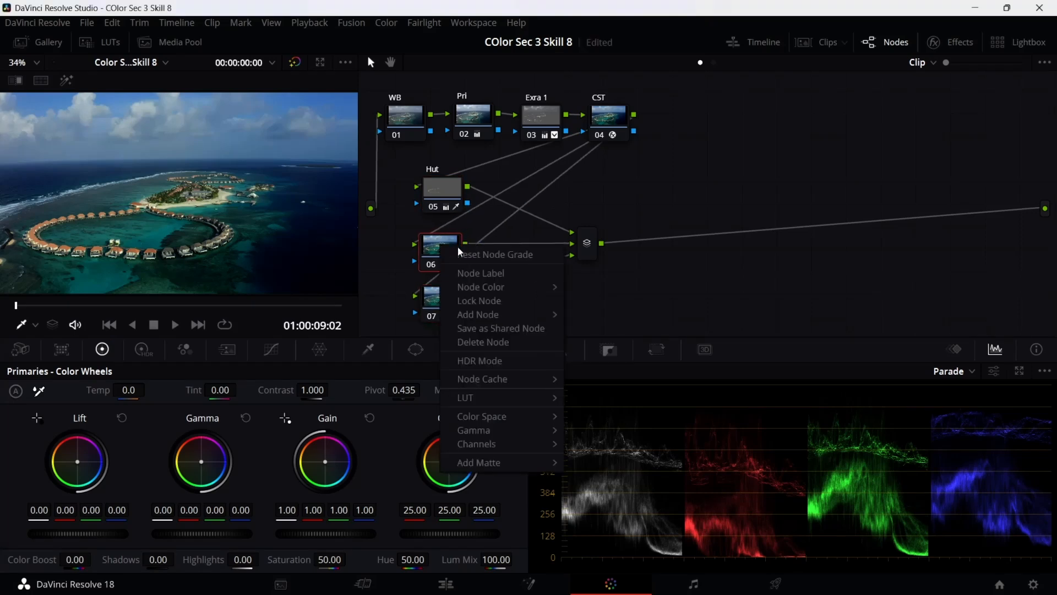
click(477, 274)
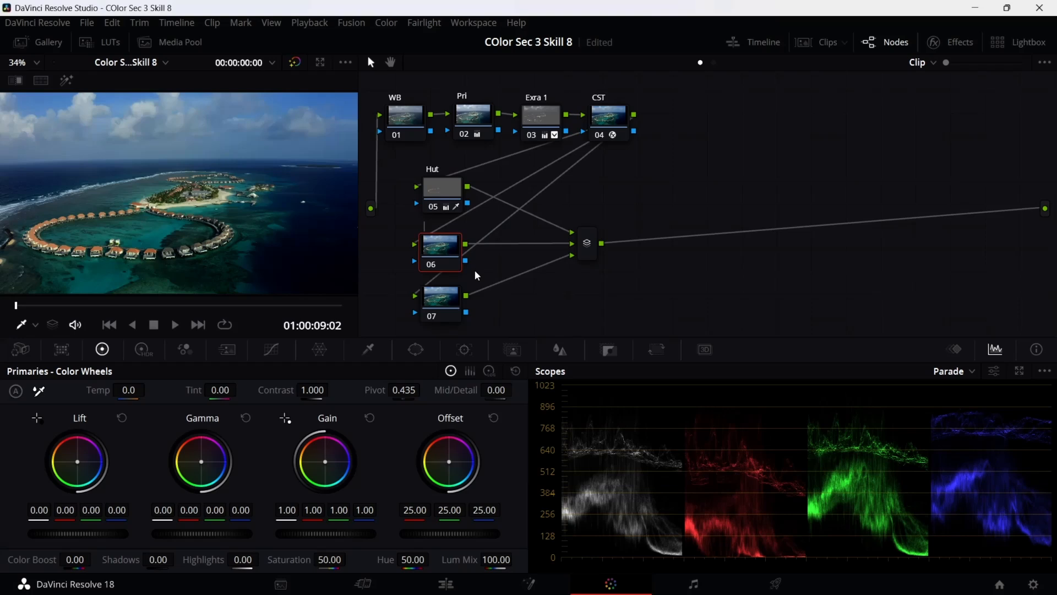
text(Sky)
Sample the upper sky with the HSL Qualifier on the Sky node and turn on the highlight preview.
click(359, 346)
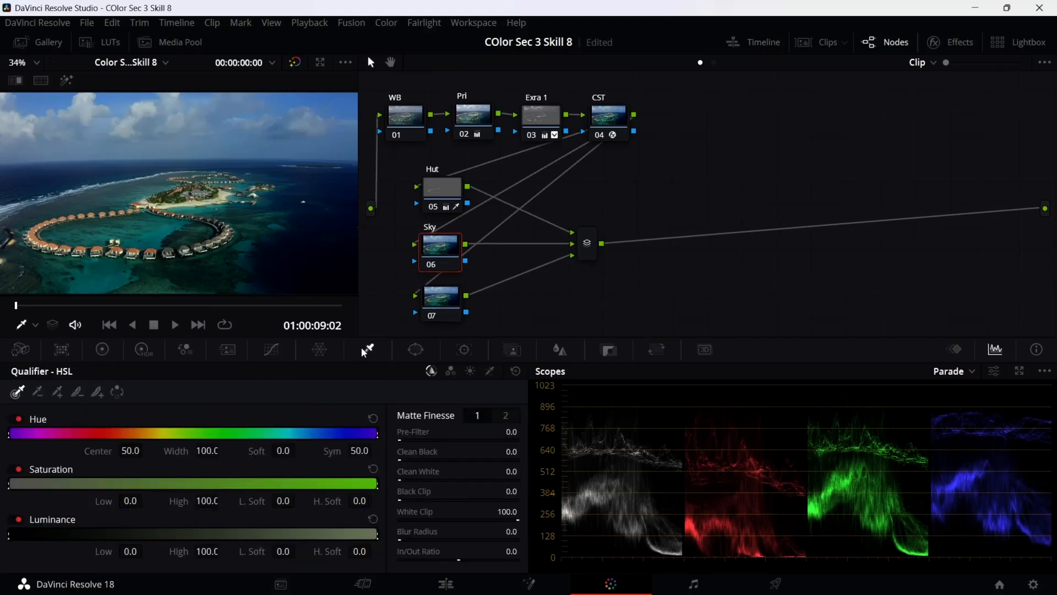
click(46, 99)
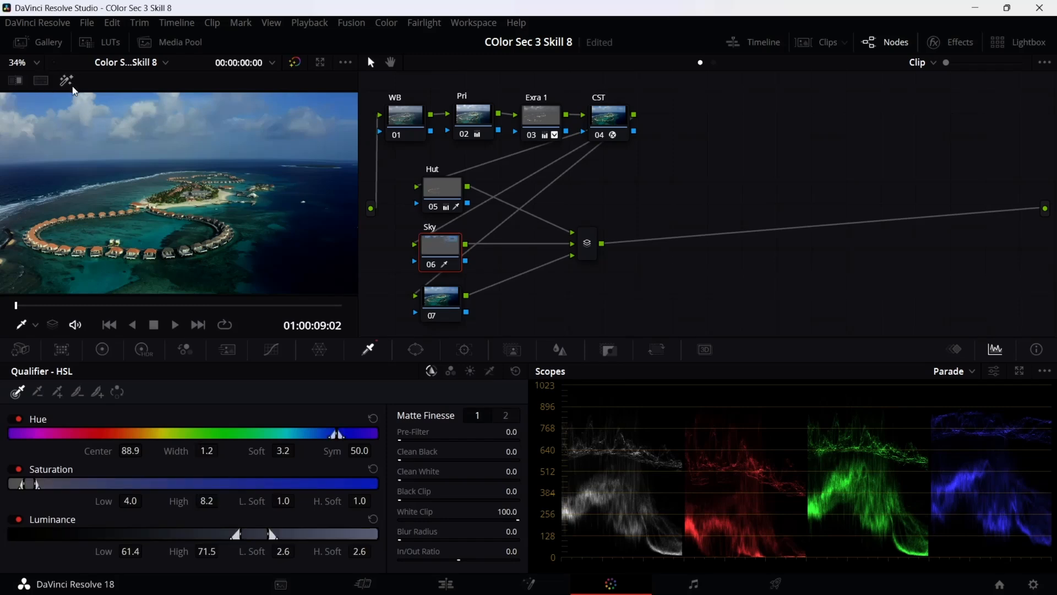
mouse_move(64, 106)
mouse_down()
mouse_move(108, 128)
mouse_move(170, 117)
mouse_move(174, 130)
mouse_move(126, 122)
mouse_move(170, 110)
mouse_move(35, 99)
mouse_move(107, 94)
mouse_move(33, 83)
mouse_move(49, 101)
mouse_up()
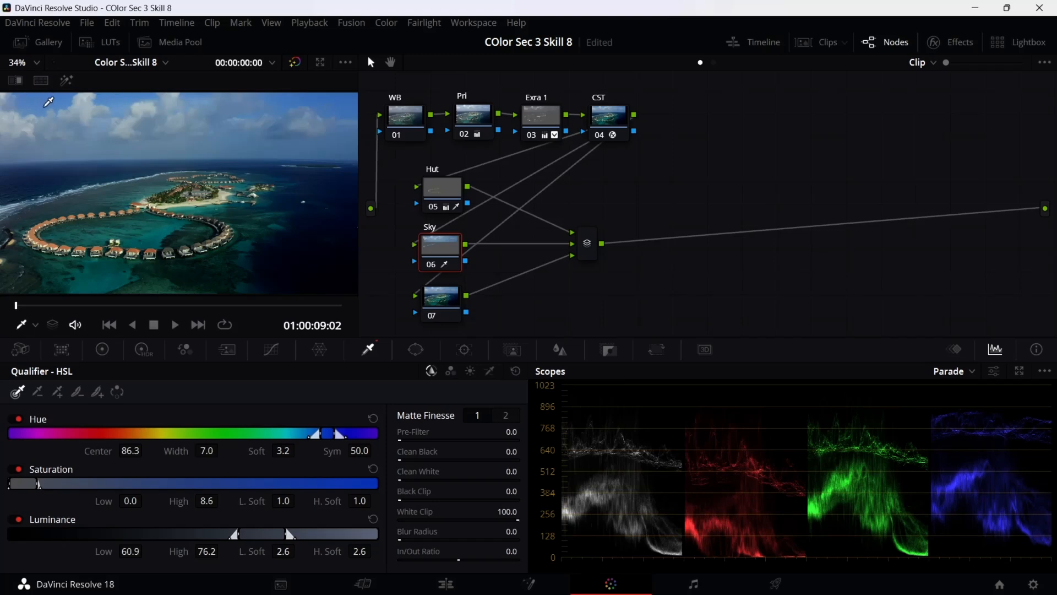
click(67, 81)
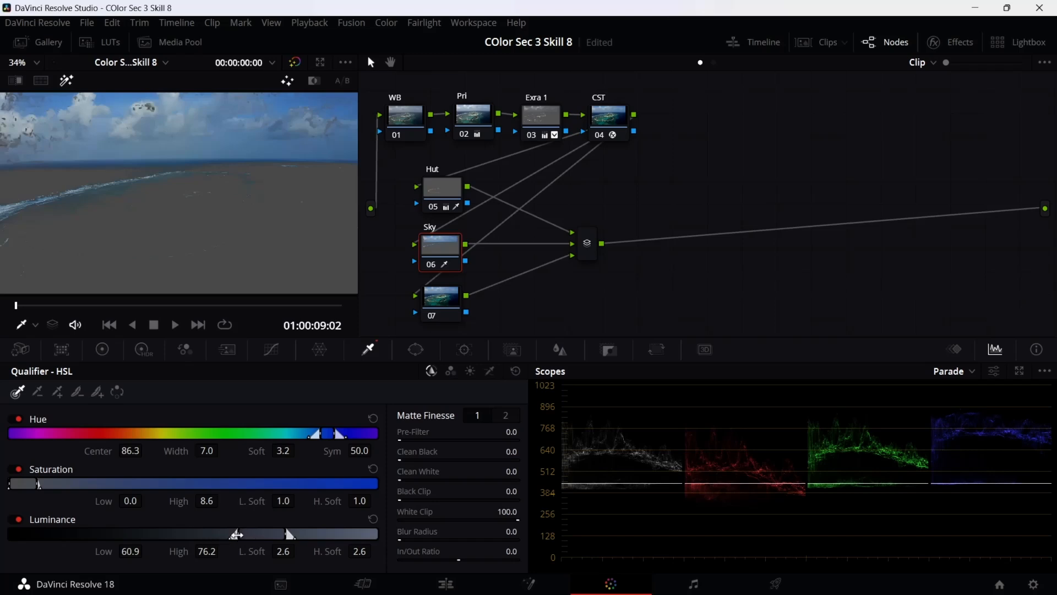
Refine the Sky qualifier to Luminance Low 63.7 and High 74.7, Saturation High 13.8, and Hue Width 14.8.
drag(290, 534, 259, 534)
drag(274, 534, 245, 534)
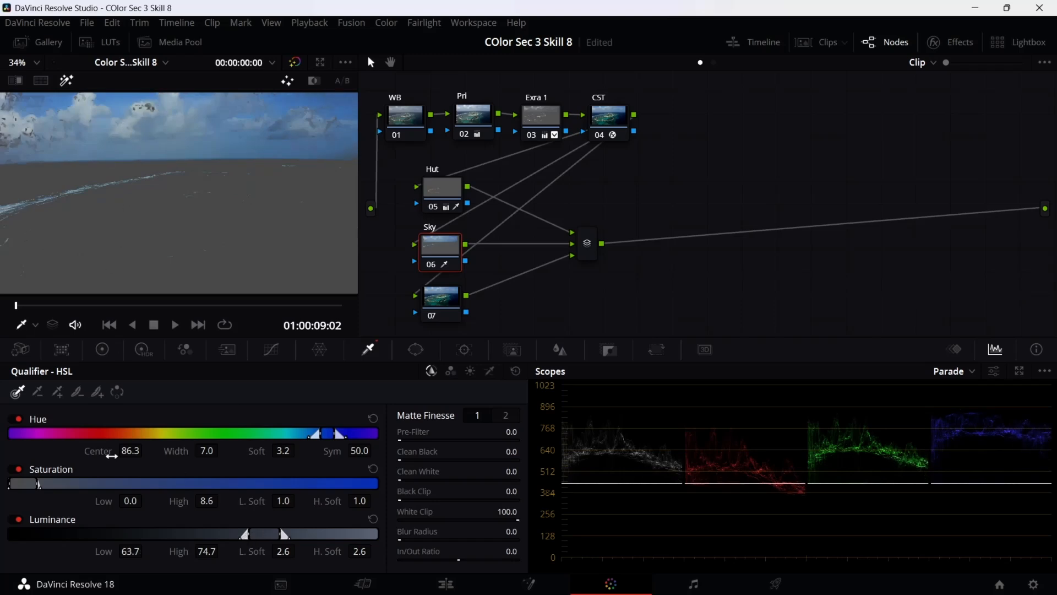
mouse_move(39, 483)
mouse_down()
mouse_move(124, 482)
mouse_move(7, 483)
mouse_move(82, 483)
mouse_move(58, 484)
mouse_up()
mouse_move(132, 450)
mouse_down()
mouse_move(146, 450)
mouse_move(131, 450)
mouse_up()
drag(317, 435, 303, 438)
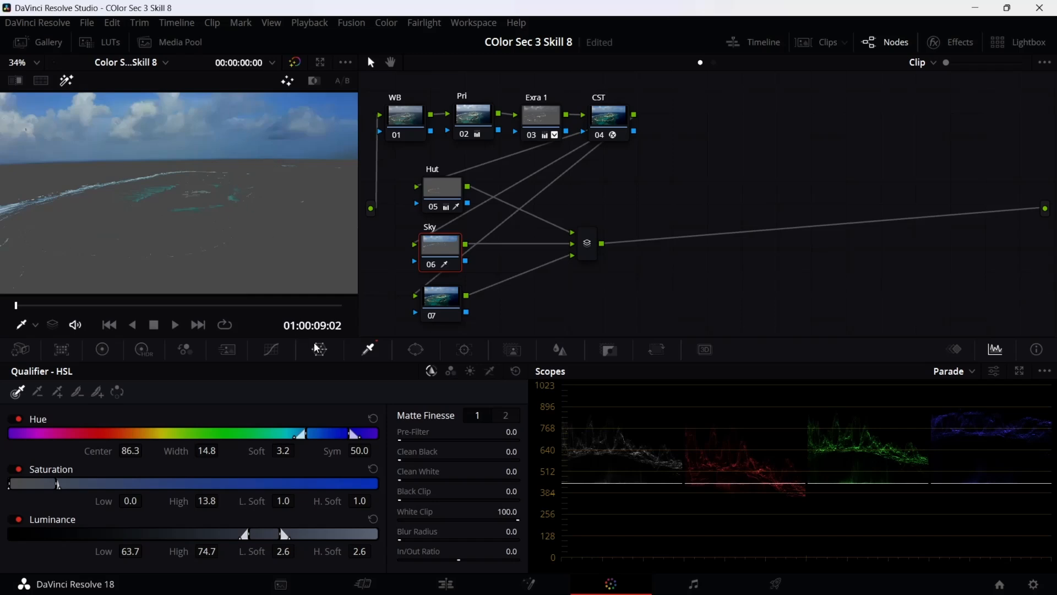
Draw a closed curve window on the Sky node, following the horizon and enclosing the whole sky beyond the frame edges.
click(414, 350)
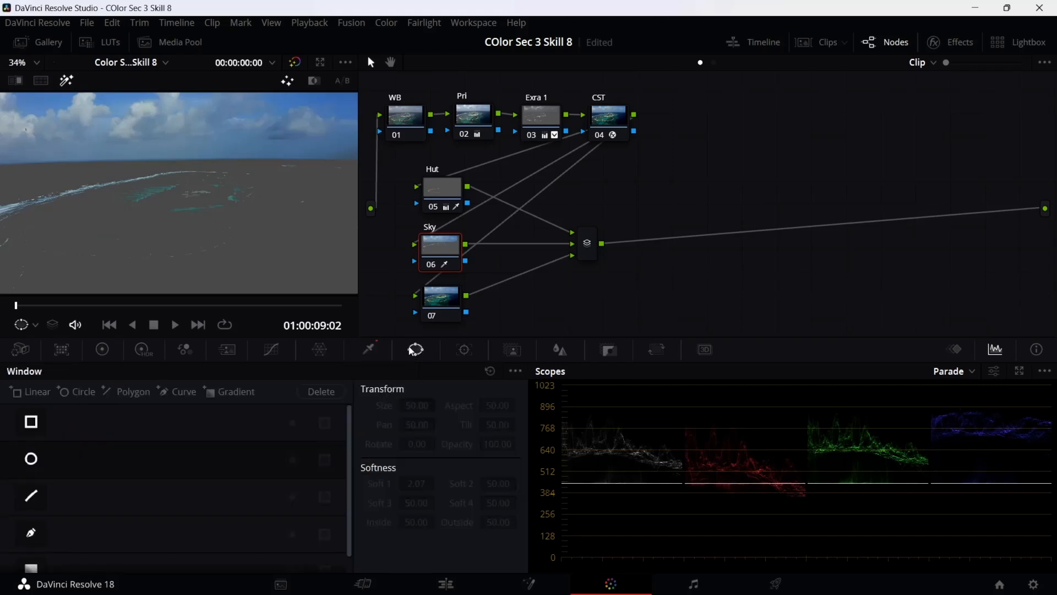
scroll(236, 276, down, 3)
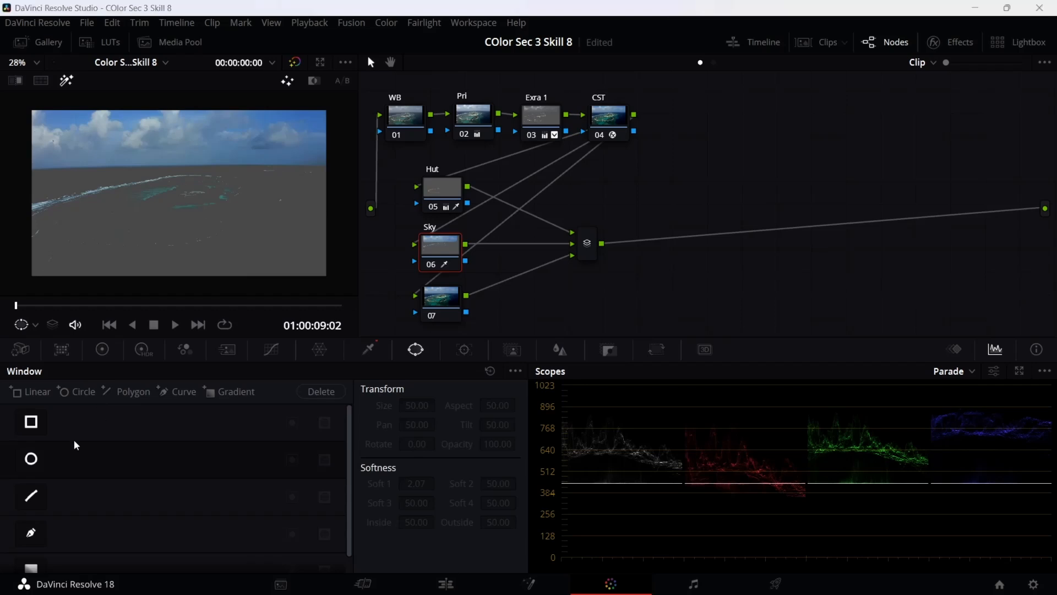
click(30, 537)
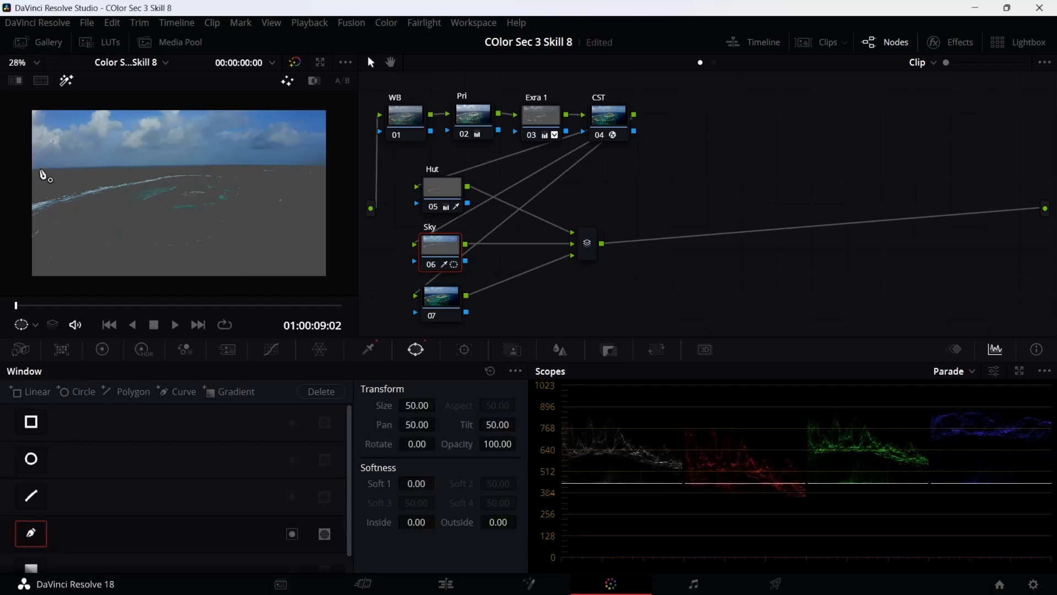
click(22, 168)
click(81, 167)
click(147, 165)
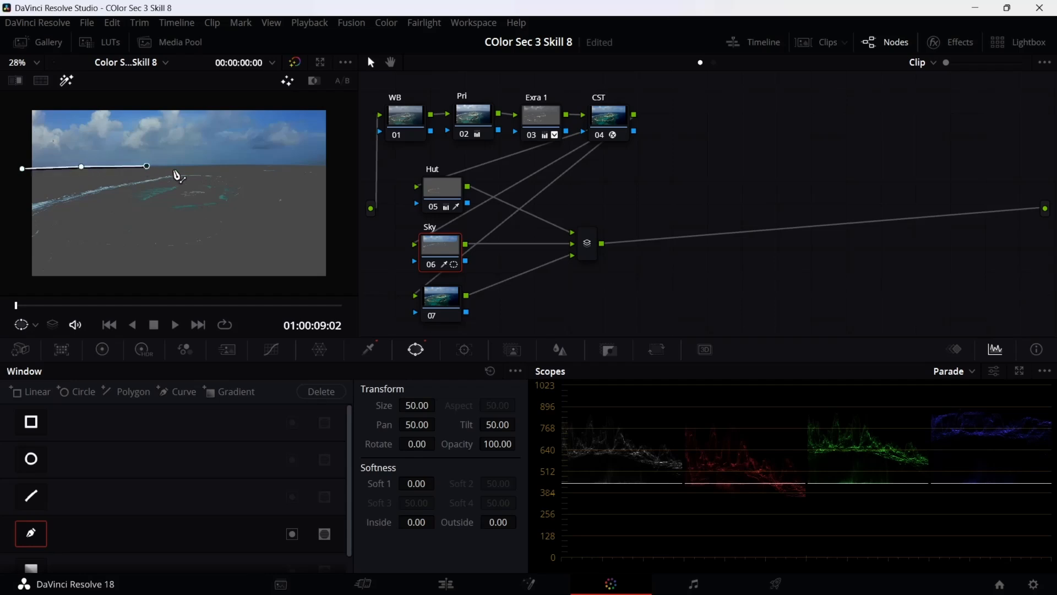
click(191, 166)
click(235, 164)
click(263, 165)
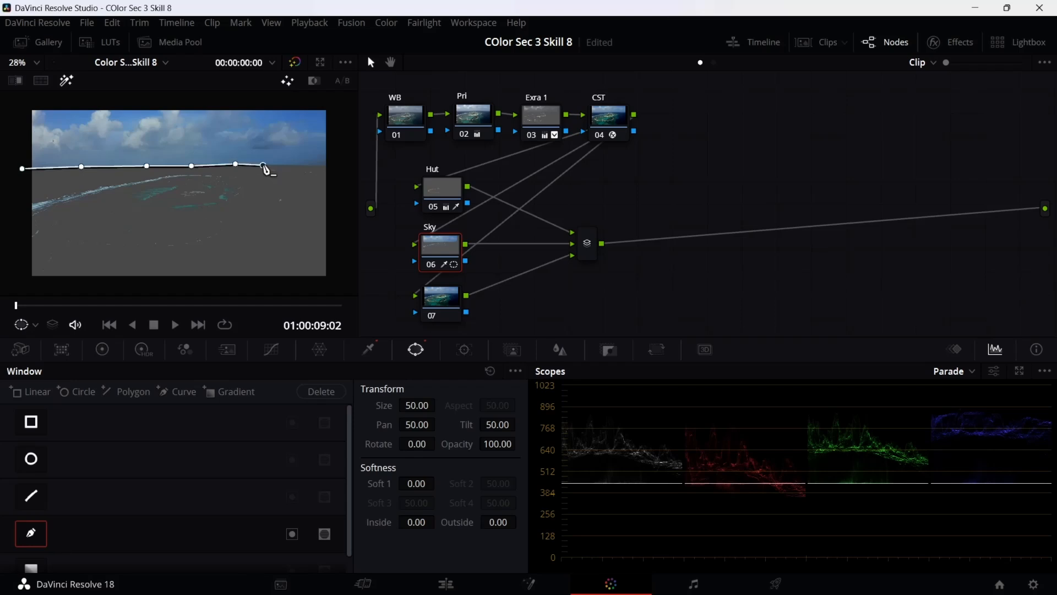
click(312, 166)
click(327, 166)
click(340, 165)
click(340, 97)
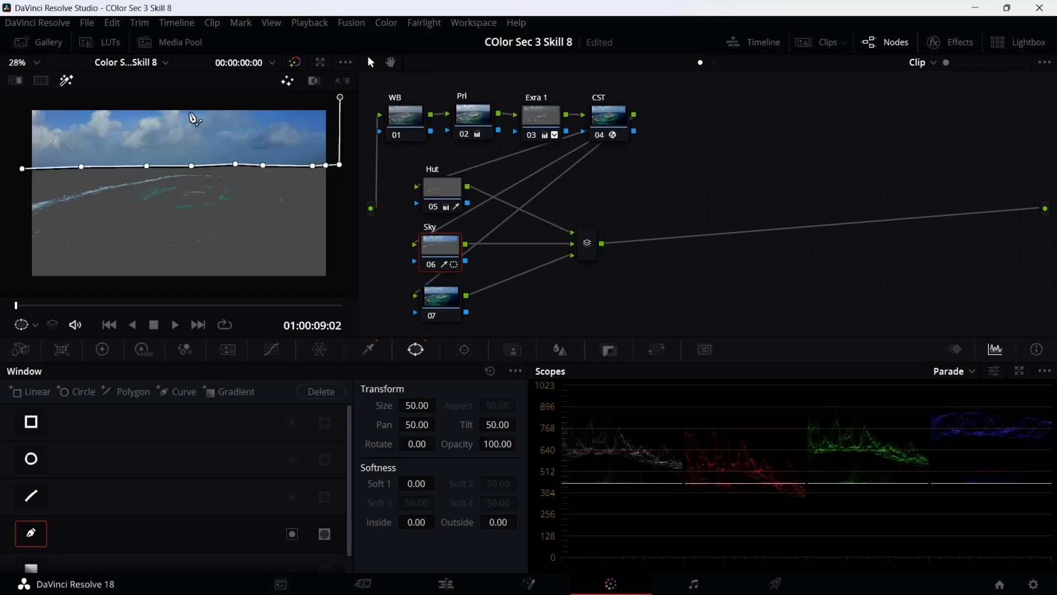
click(18, 97)
click(23, 169)
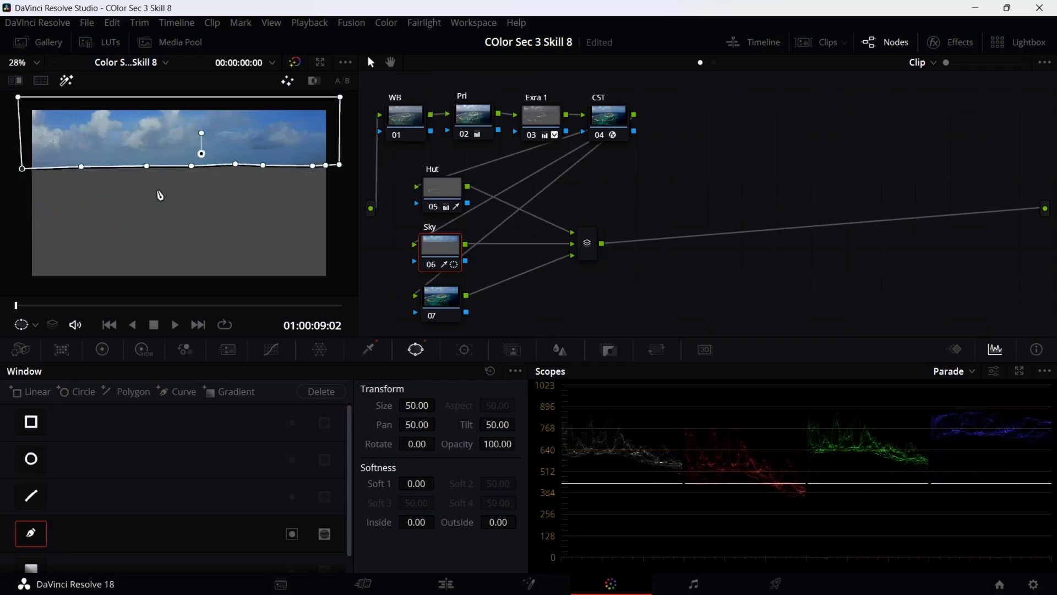
Lower the raised horizon point of the sky window slightly and increase the Sky node's Hue in the primary color wheels.
drag(237, 166, 237, 169)
click(102, 351)
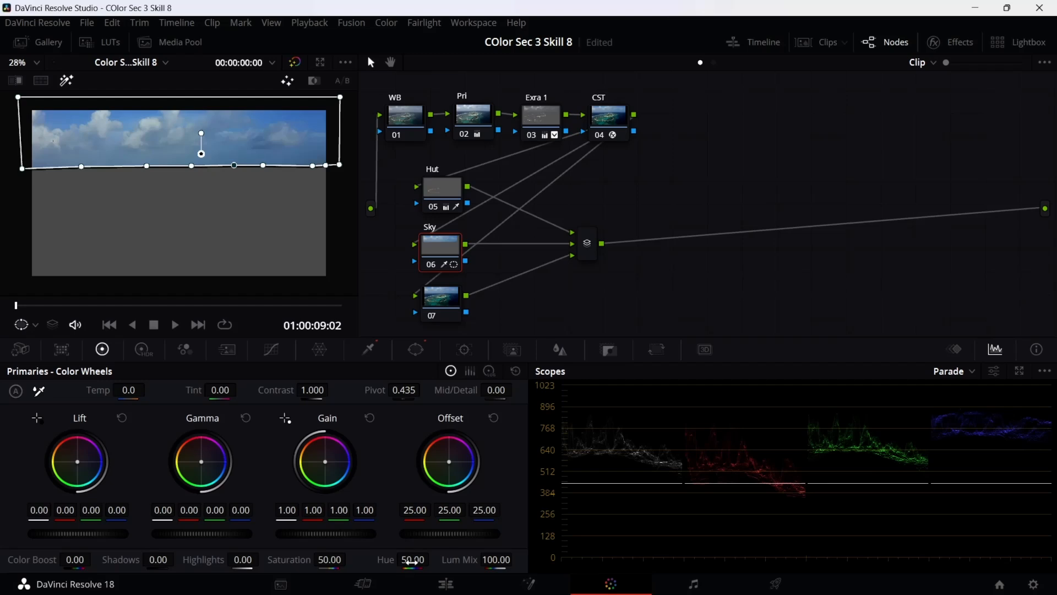
drag(412, 560, 434, 559)
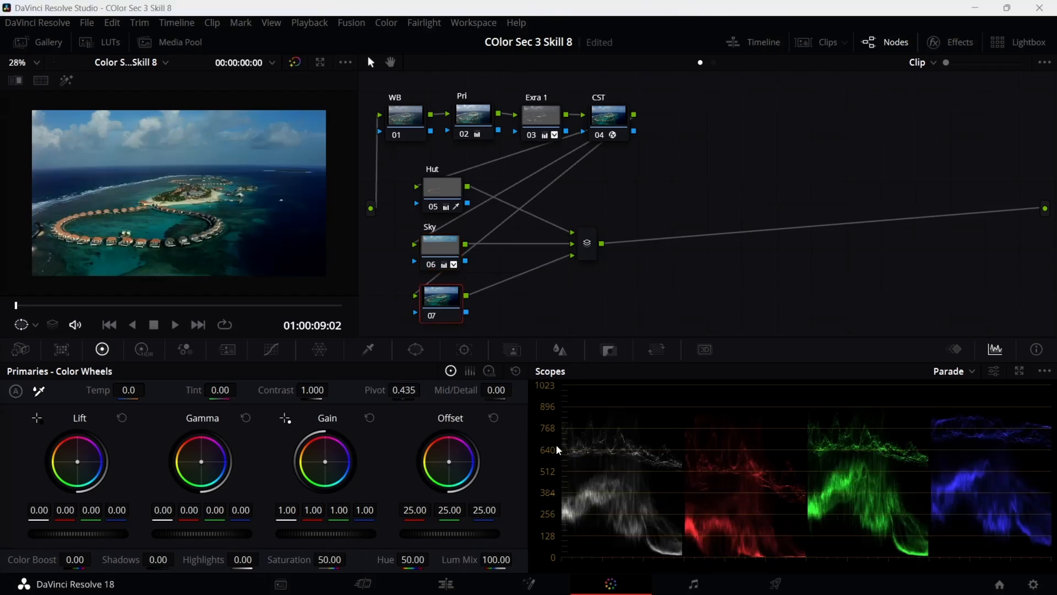
Switch to Chrome, skip slightly ahead and watch the Udemy Qualifier Tool lecture up to 18:24, and return to DaVinci Resolve.
mouse_move(779, 586)
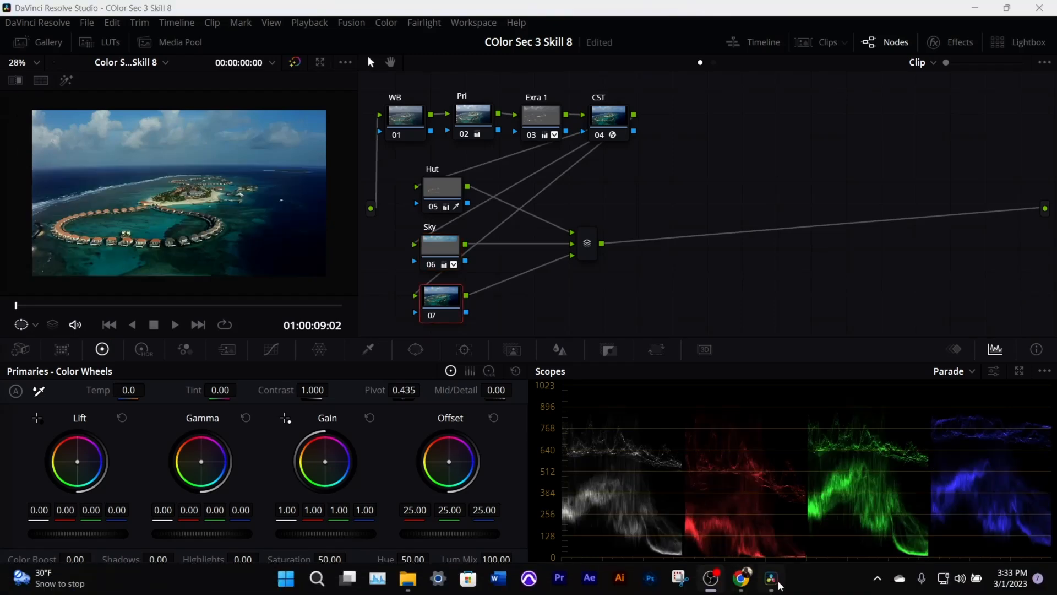
click(742, 579)
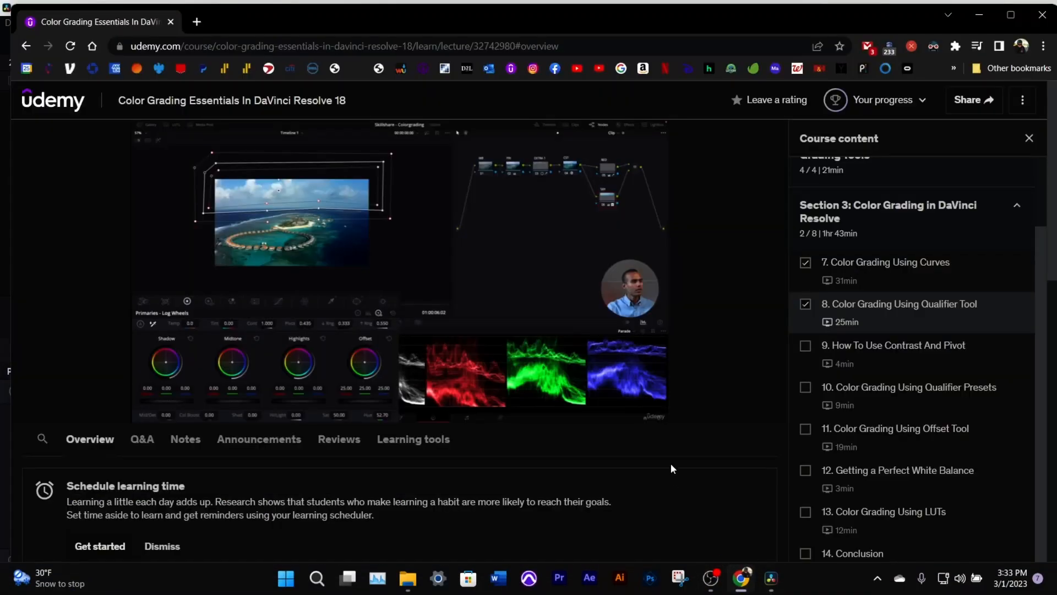
click(552, 279)
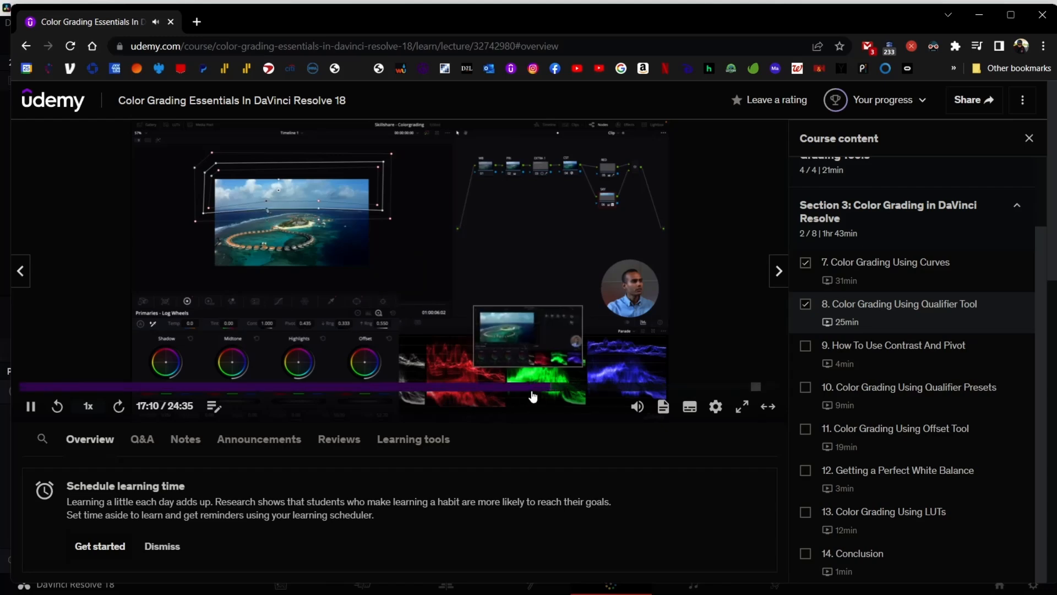
click(564, 387)
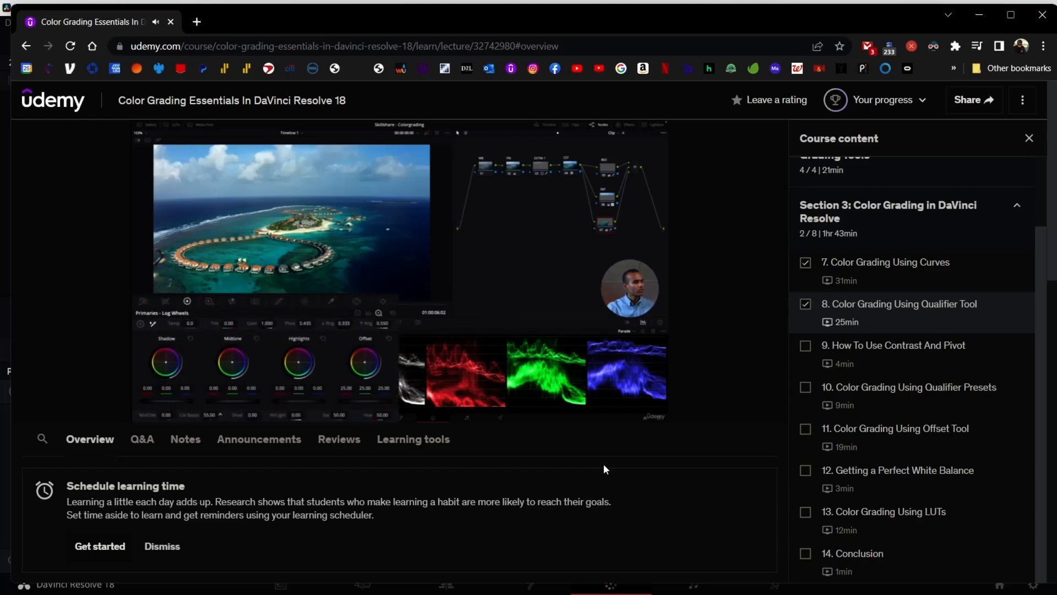
click(517, 260)
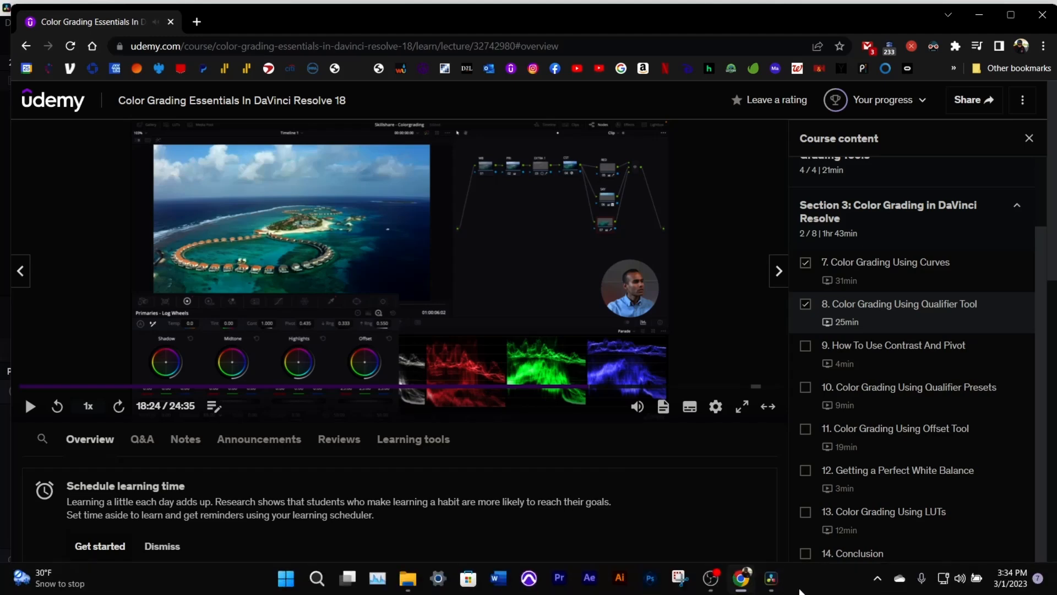
click(771, 582)
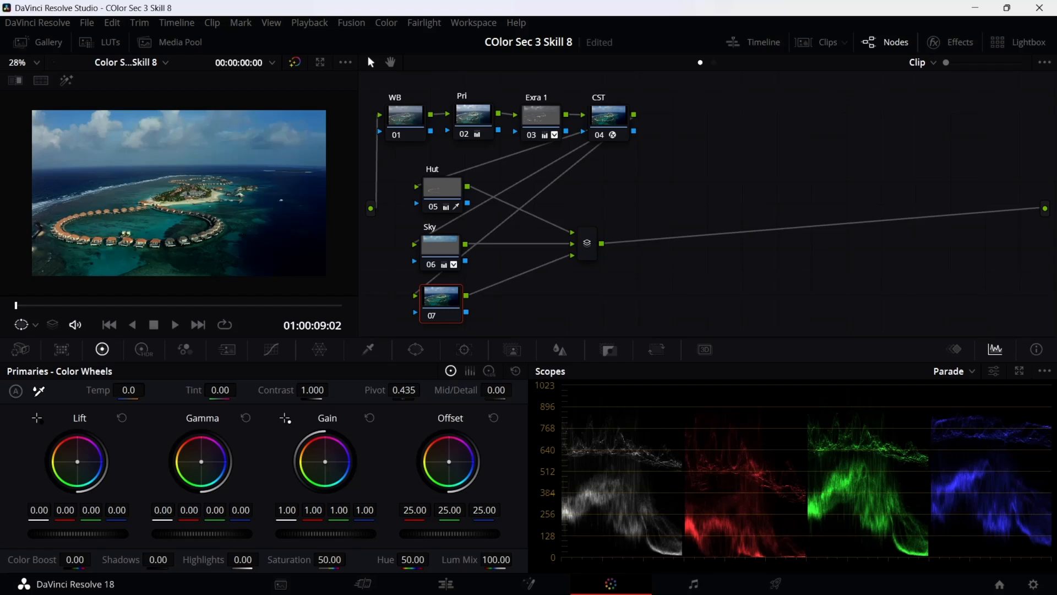
Show the HSL Qualifier for node 07 and label the node Sea.
click(368, 349)
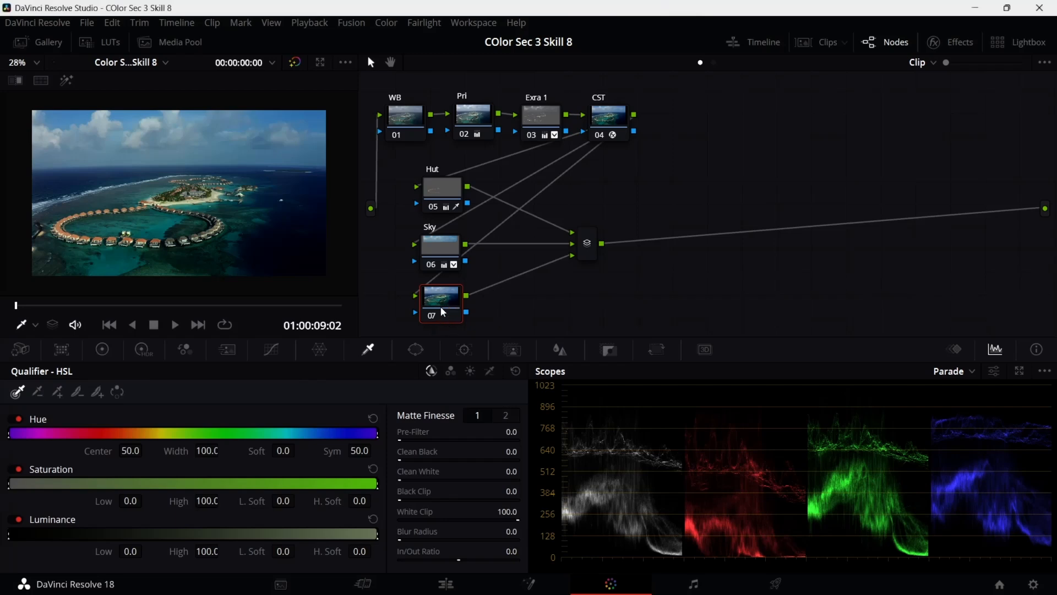
right_click(441, 312)
mouse_move(484, 355)
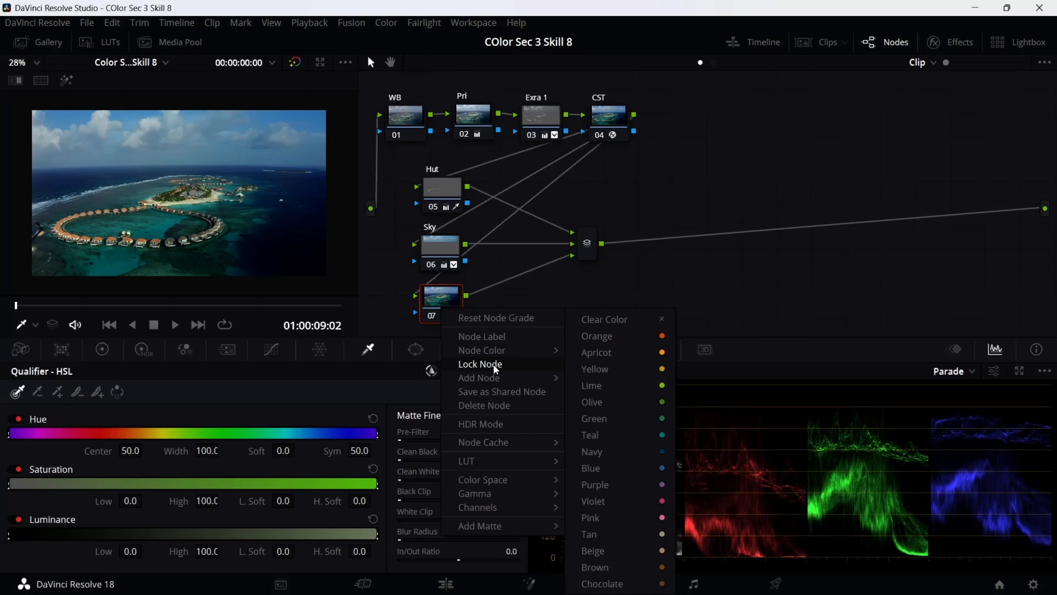
key(Escape)
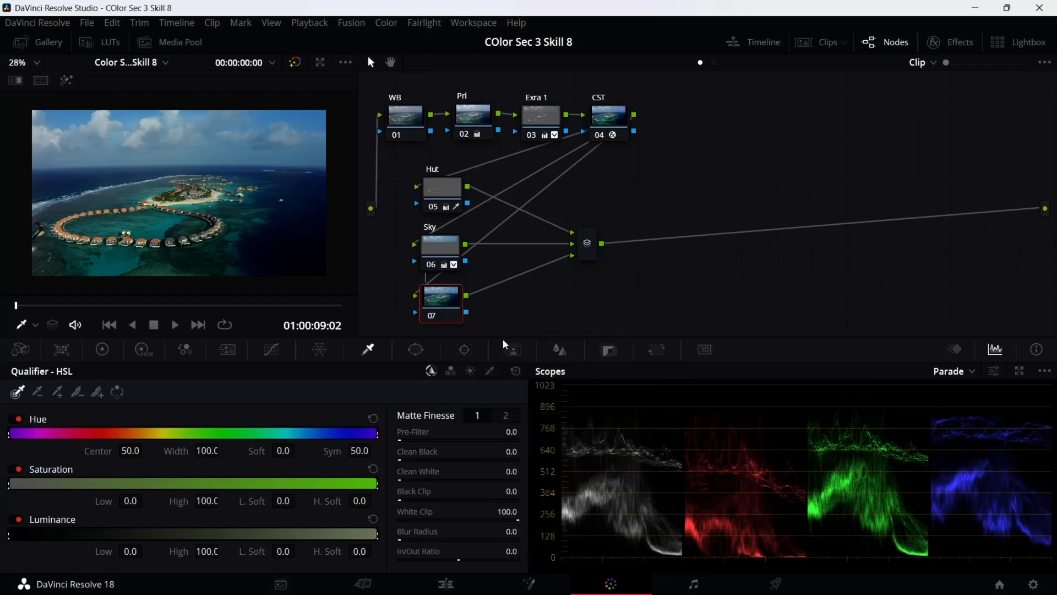
text(Sea)
key(Return)
Sample the water inside the ring of huts with the HSL Qualifier on the Sea node and turn on the highlight preview.
click(136, 222)
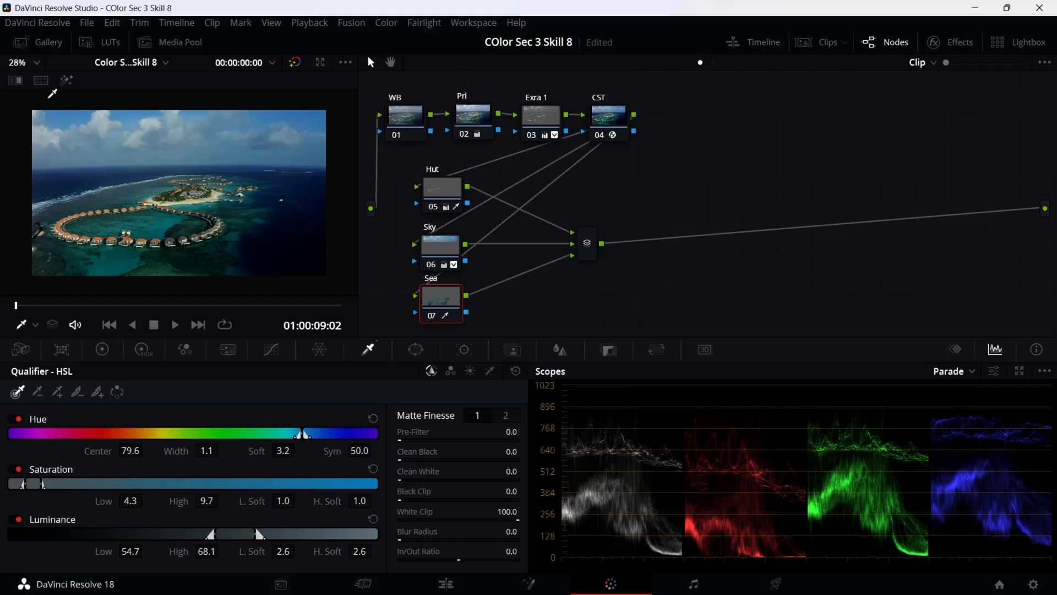
click(67, 80)
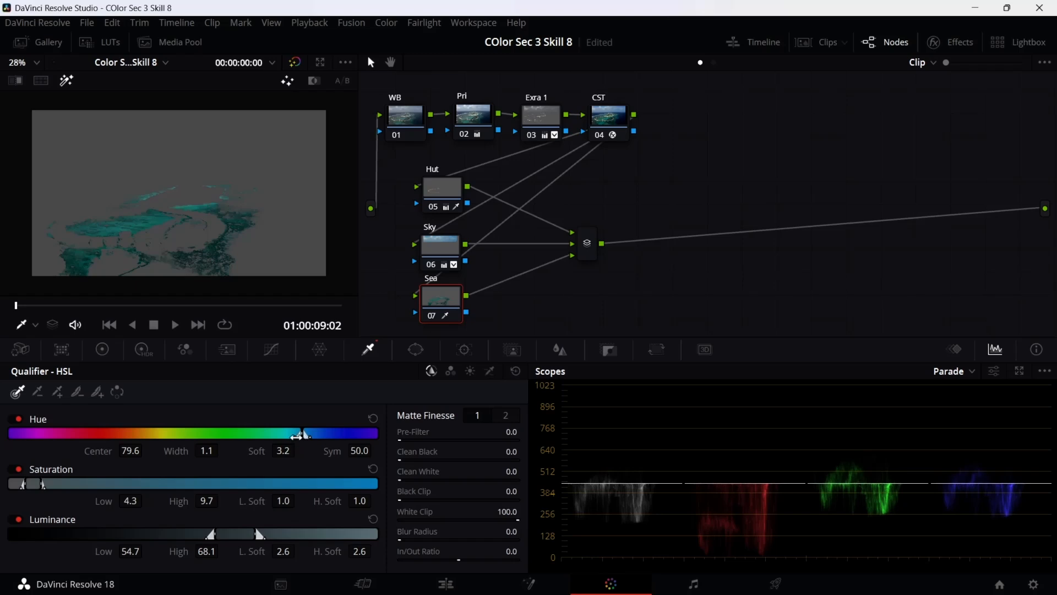
Refine the Sea qualifier to Hue Center 78.9, Width 12.9 and Soft 0.0, Saturation 0.1 to 100, and Luminance 39.3 to 68.1.
drag(298, 435, 290, 435)
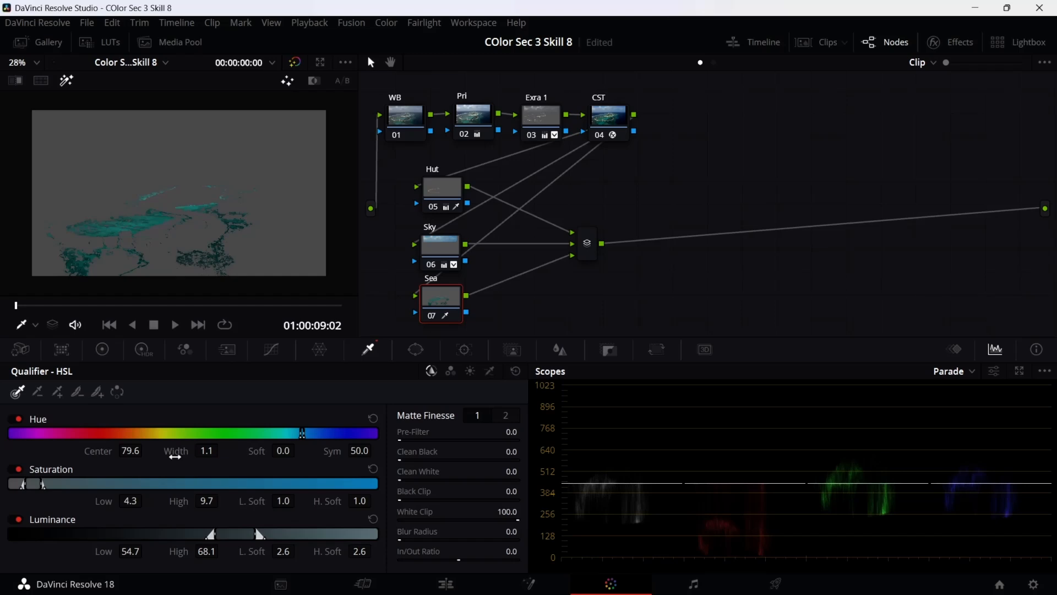
drag(207, 451, 132, 451)
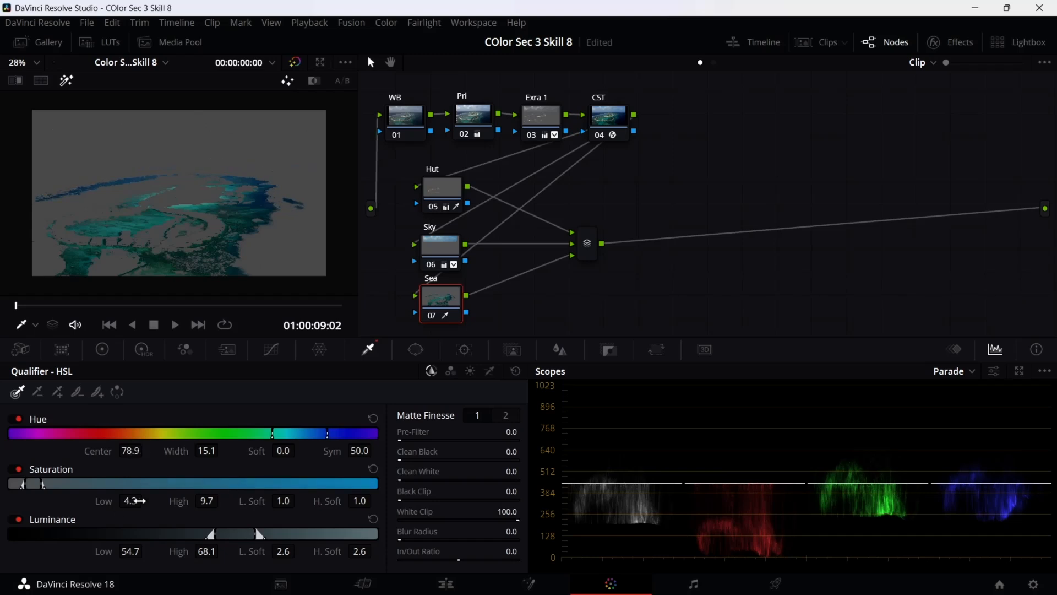
drag(207, 500, 222, 499)
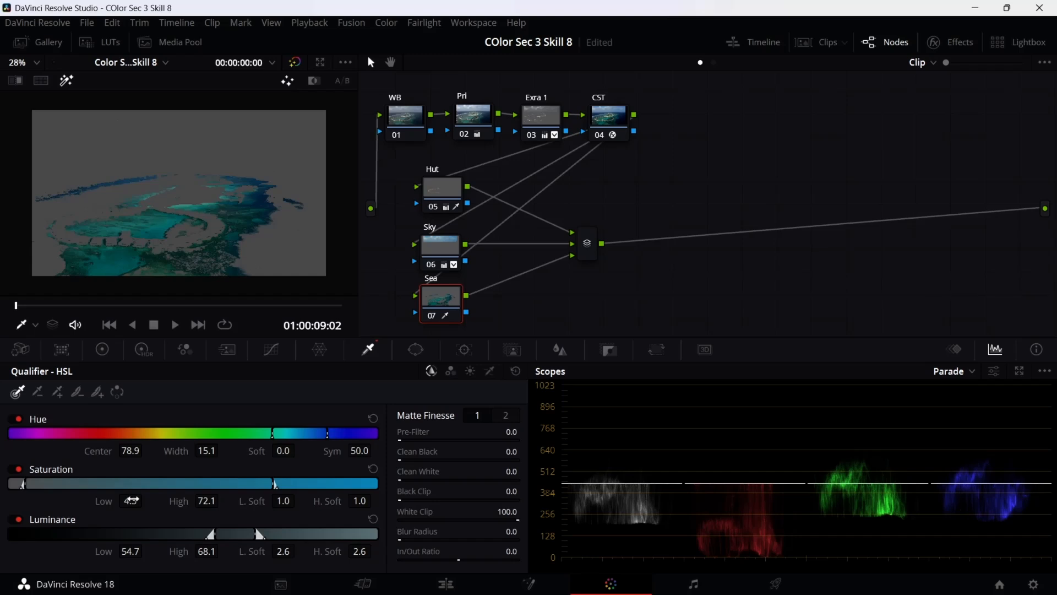
drag(132, 500, 118, 501)
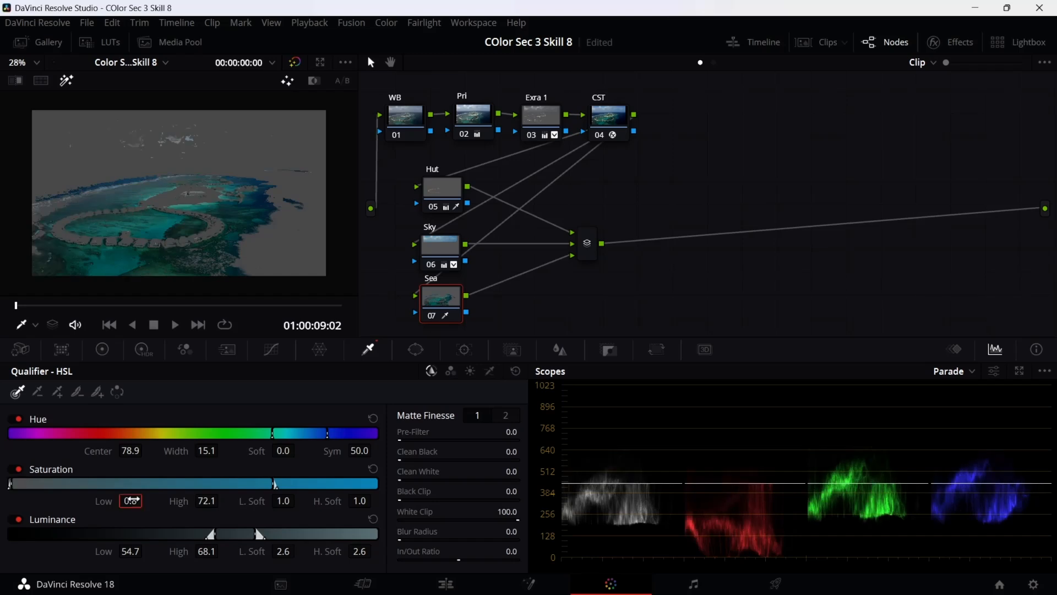
mouse_move(132, 500)
mouse_down()
mouse_move(146, 500)
mouse_move(133, 500)
mouse_up()
mouse_move(271, 434)
mouse_down()
mouse_move(251, 433)
mouse_move(274, 435)
mouse_up()
drag(274, 483, 379, 483)
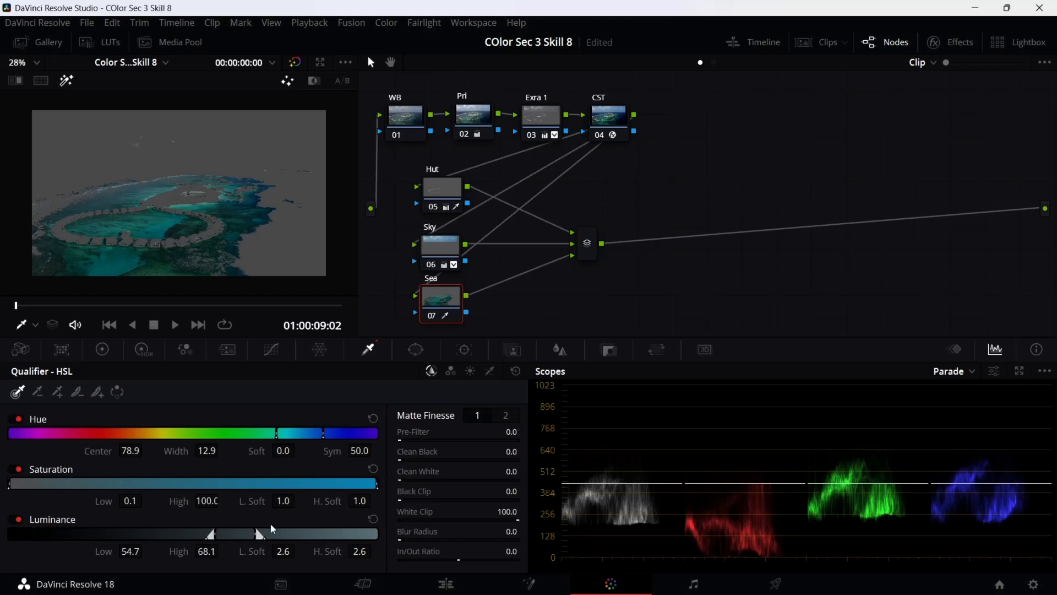
drag(257, 534, 157, 535)
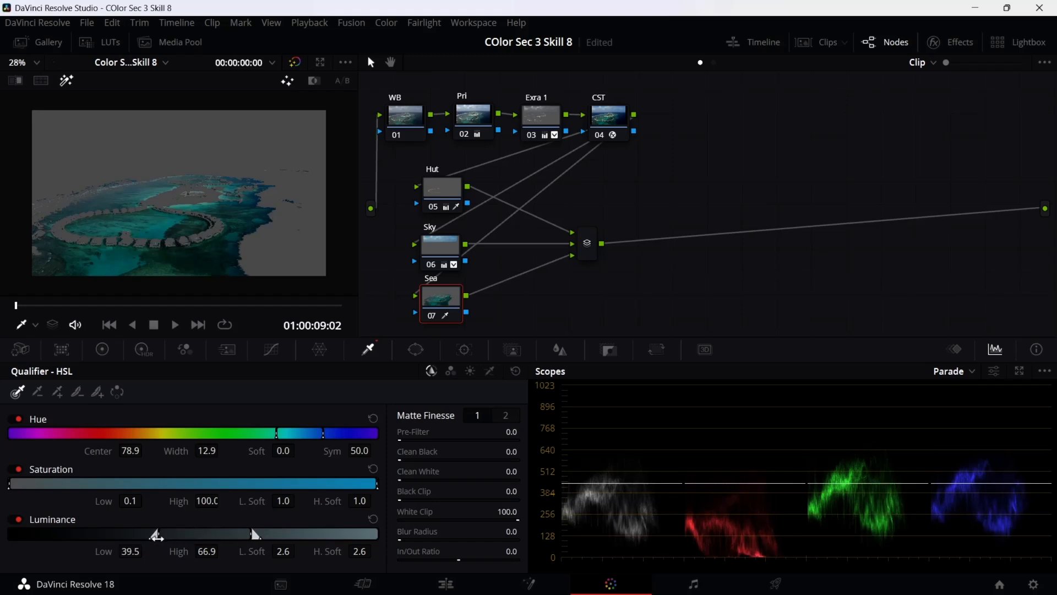
drag(254, 533, 257, 534)
Set the Sea matte's Pre-Filter to 54.8, Clean Black to 45.6, Clean White to 82.4, Black Clip to 1.6 and White Clip to 99.9.
drag(398, 479, 495, 480)
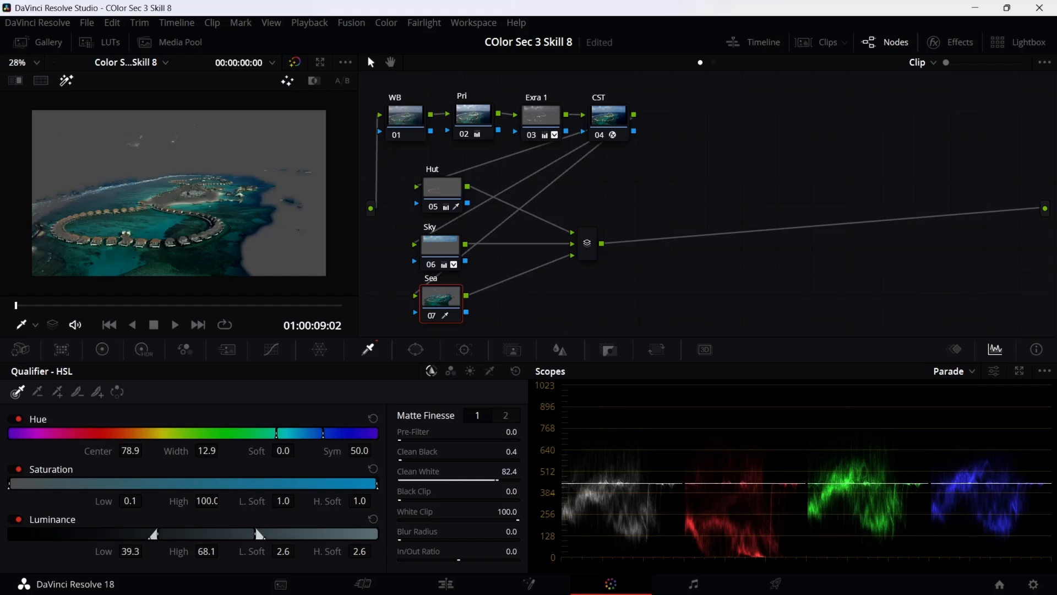
drag(410, 460, 439, 459)
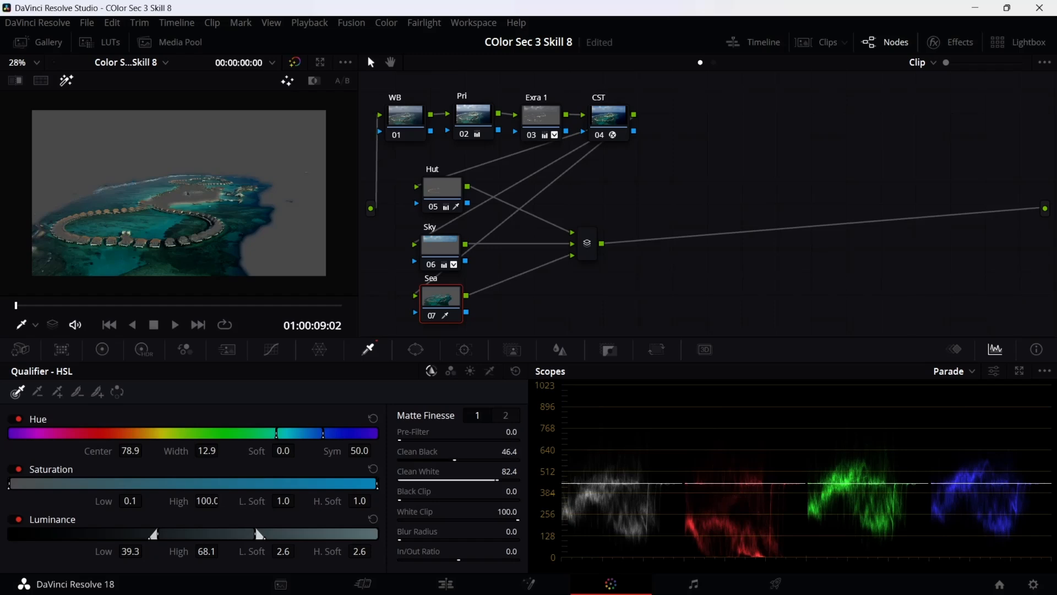
drag(453, 460, 453, 460)
drag(400, 440, 404, 440)
drag(486, 440, 464, 440)
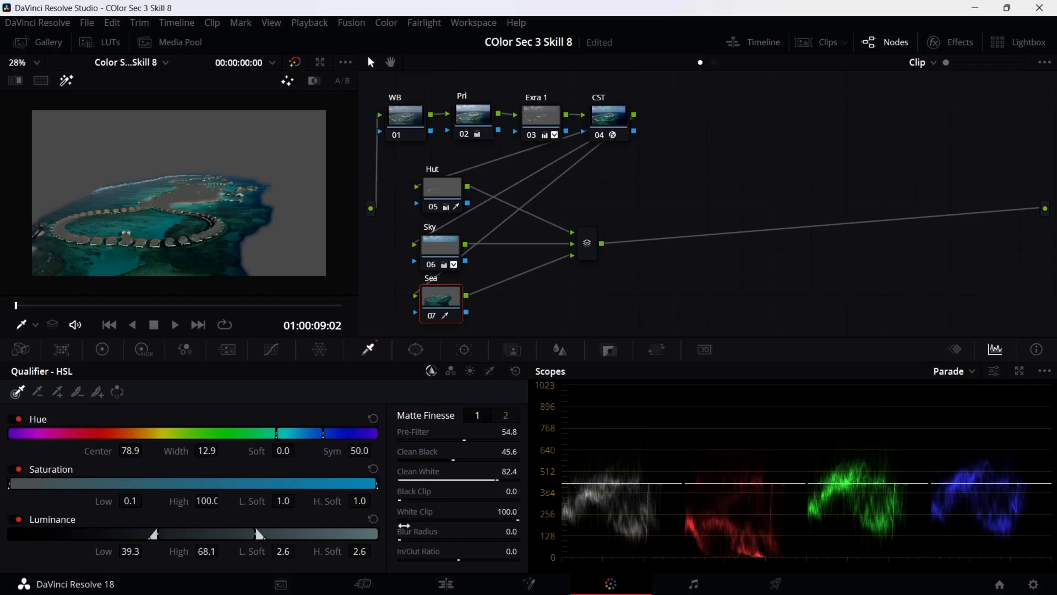
mouse_move(403, 500)
mouse_down()
mouse_move(457, 499)
mouse_move(402, 499)
mouse_up()
mouse_move(513, 515)
mouse_down()
mouse_move(445, 515)
mouse_move(517, 515)
mouse_up()
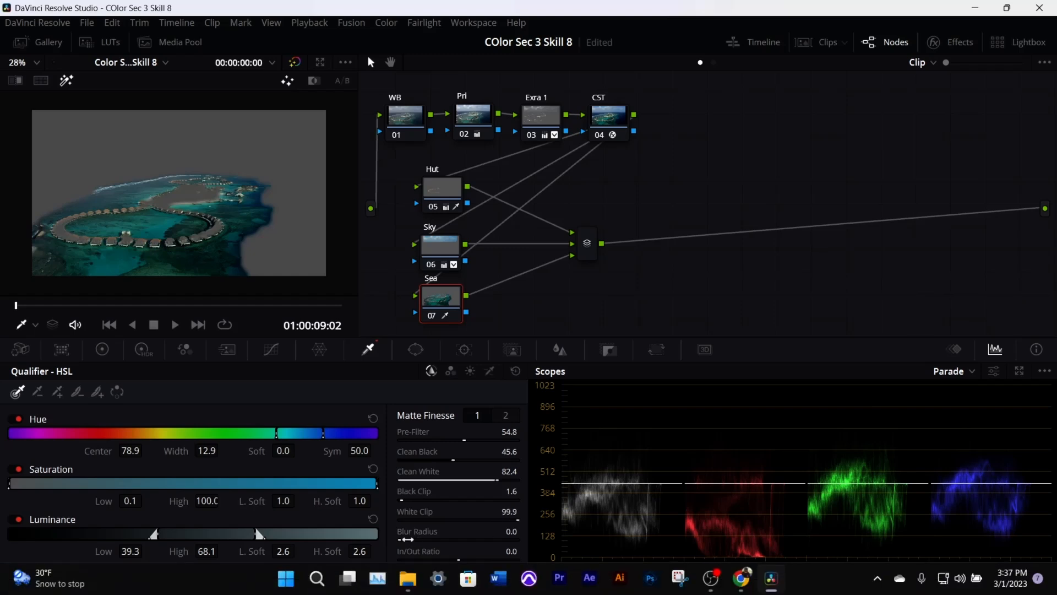
Soften the Sea matte with a Blur Radius of 1188.2 and an In/Out Ratio of 29.4.
drag(400, 539, 415, 540)
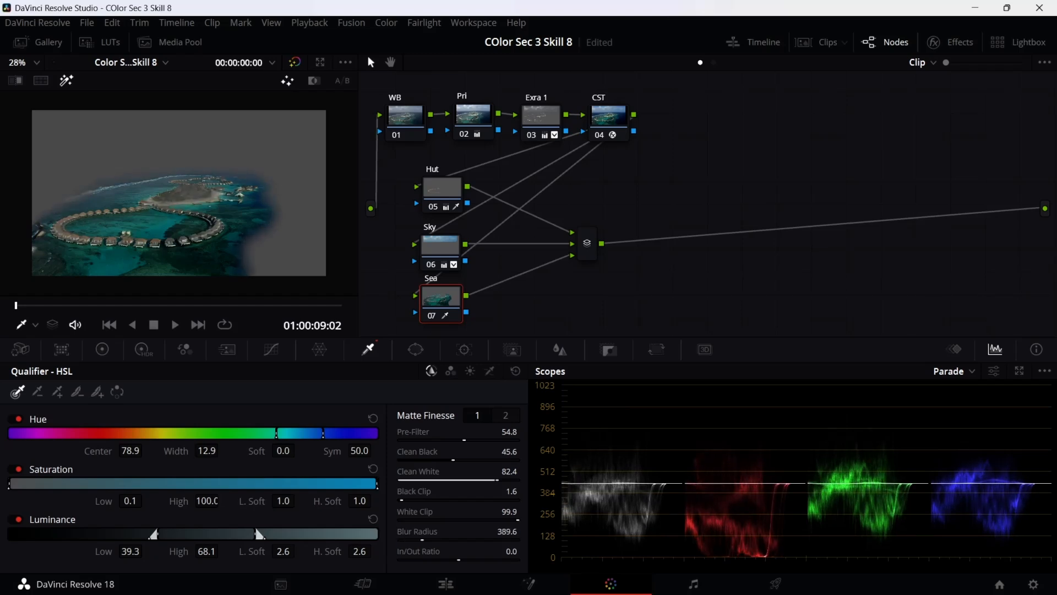
drag(428, 539, 432, 539)
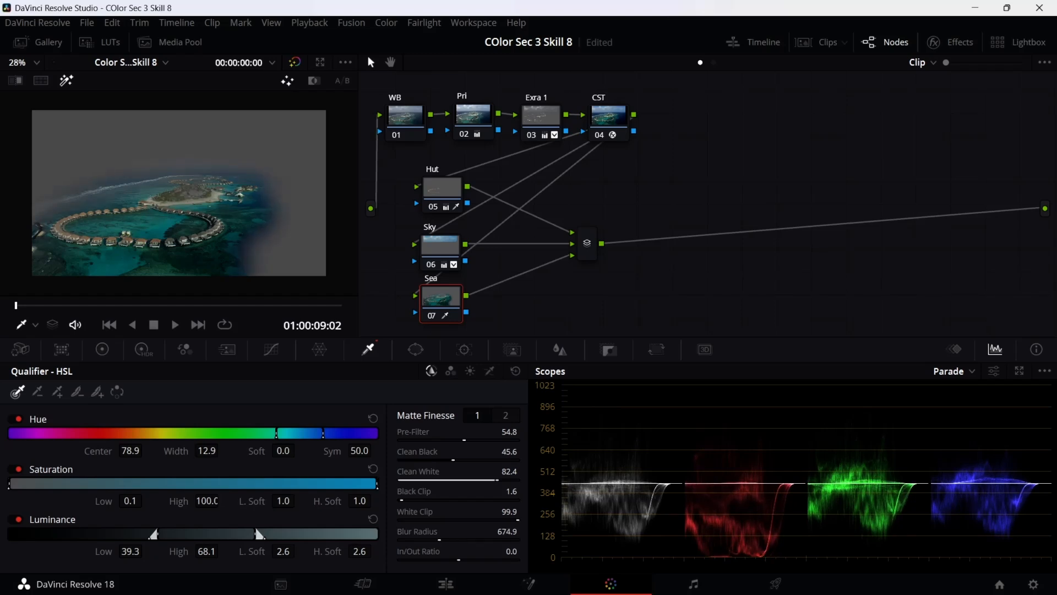
drag(445, 540, 480, 539)
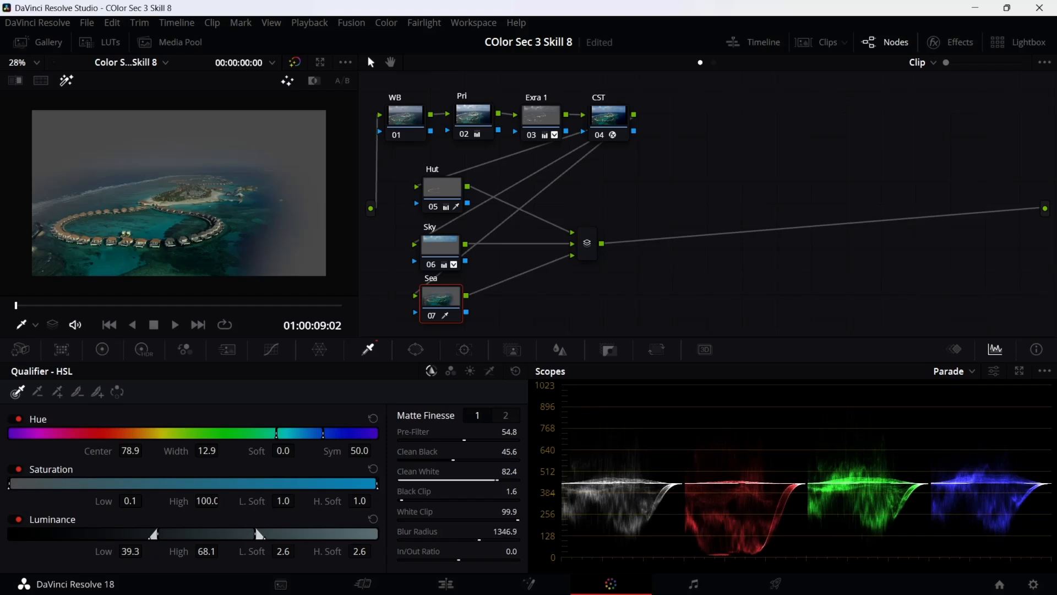
mouse_move(479, 539)
mouse_down()
mouse_move(467, 549)
mouse_move(495, 559)
mouse_move(477, 559)
mouse_up()
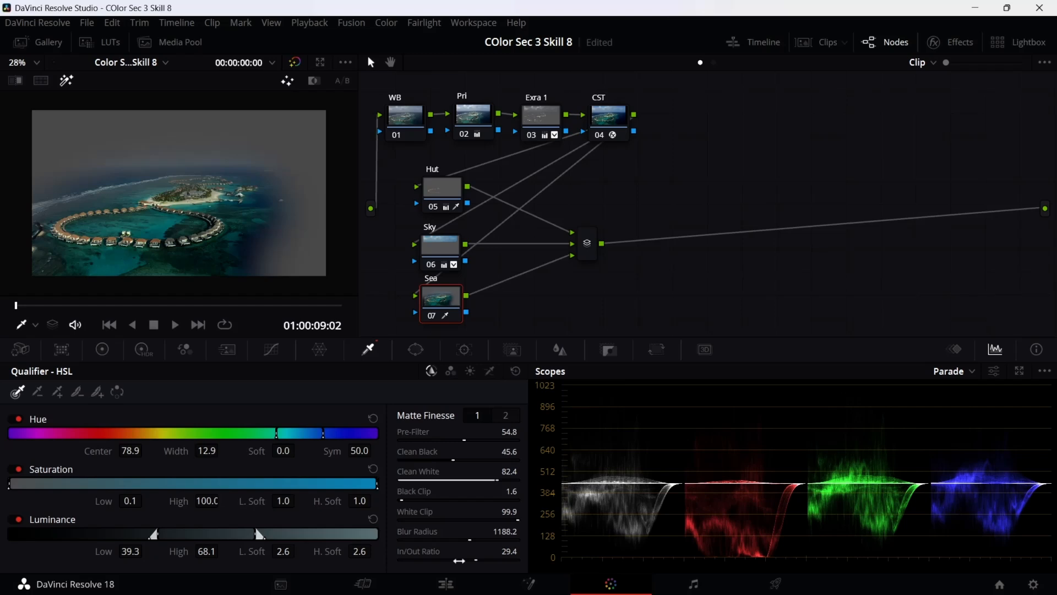
Raise the Sea node's Color Boost to 49.50 in the primaries.
click(103, 350)
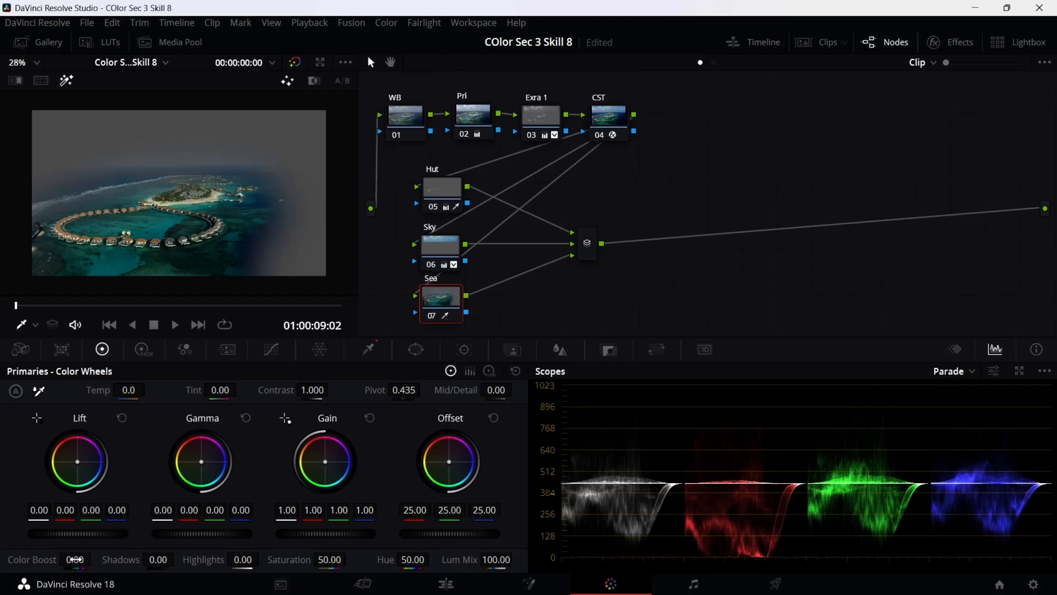
drag(75, 559, 95, 560)
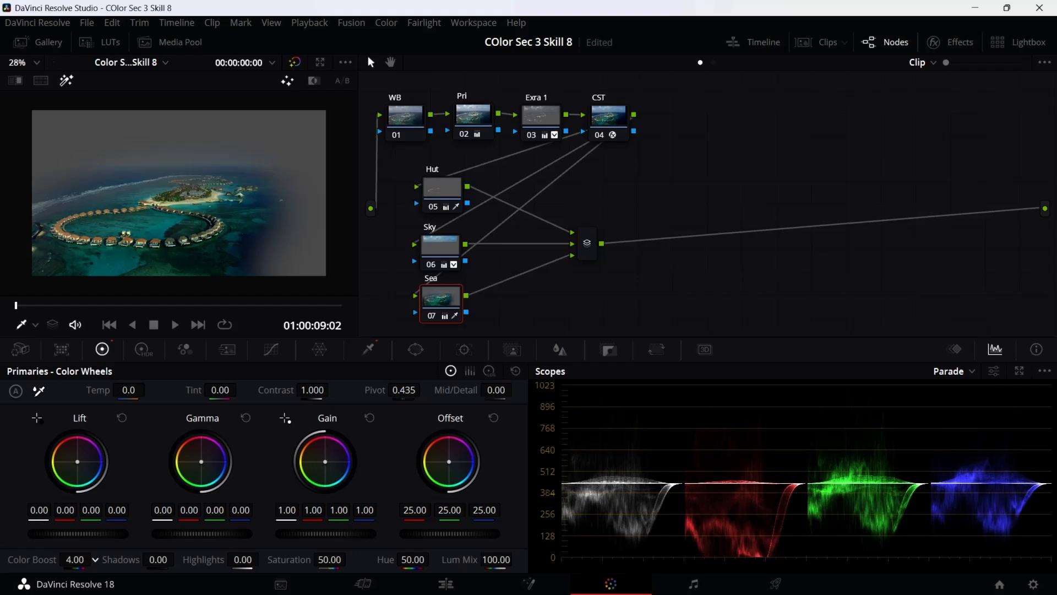
double_click(45, 561)
drag(94, 559, 95, 559)
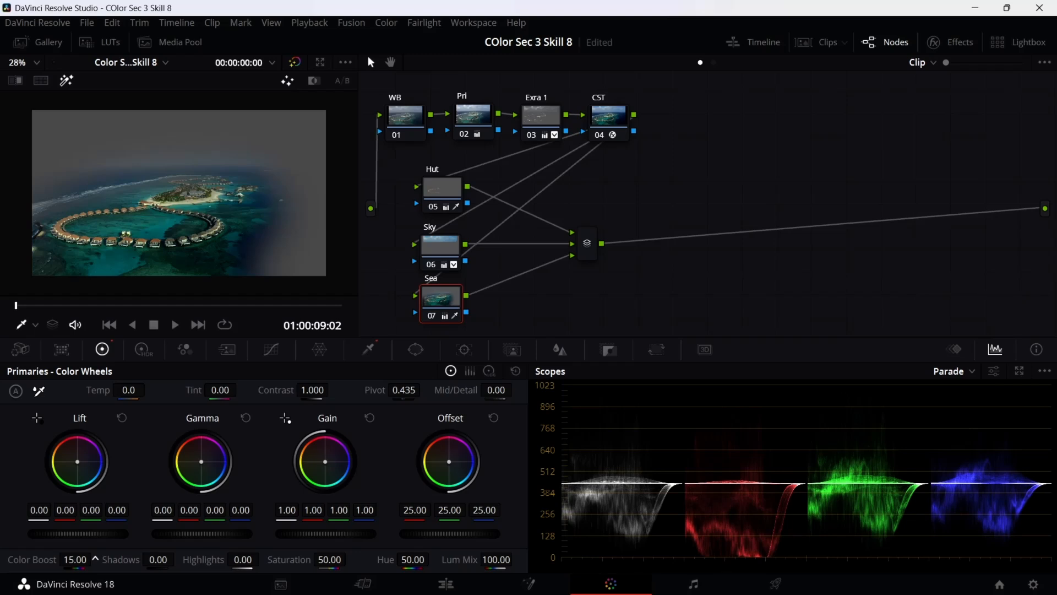
mouse_move(103, 559)
mouse_down()
mouse_move(63, 560)
mouse_move(94, 559)
mouse_up()
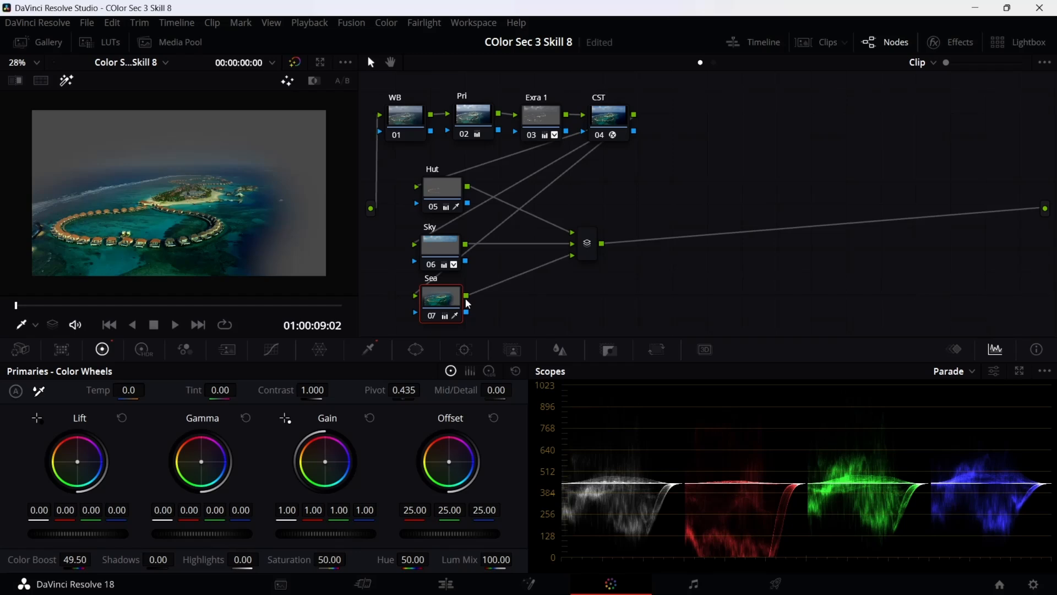
Compare the picture with the Sea grade off and on, without the highlight preview, and save the project.
key(ctrl+d)
key(ctrl+d)
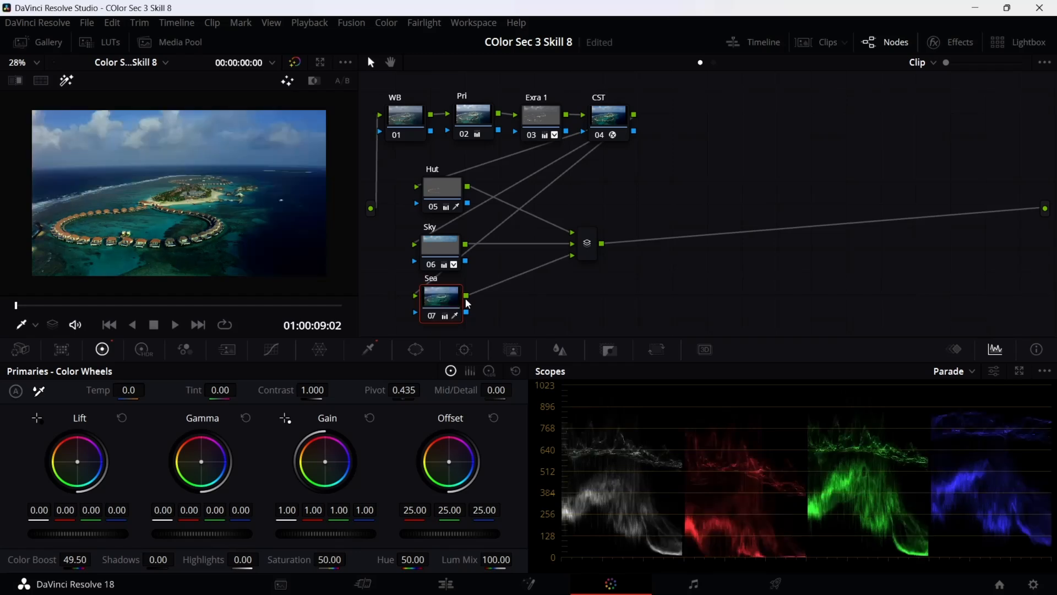
key(ctrl+d)
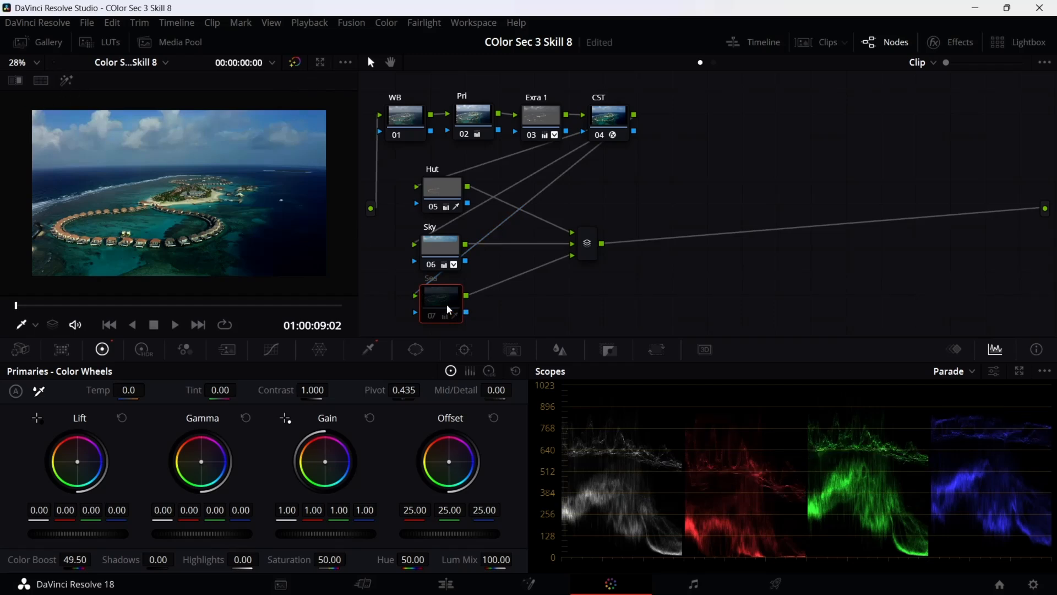
mouse_move(447, 305)
key(ctrl+d)
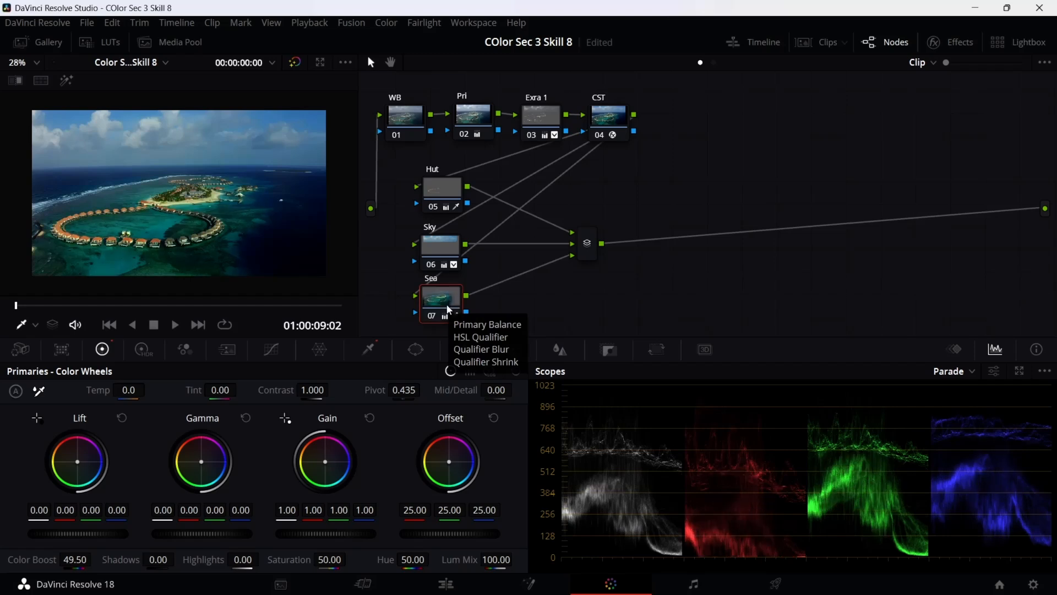
key(ctrl+d)
key(ctrl+s)
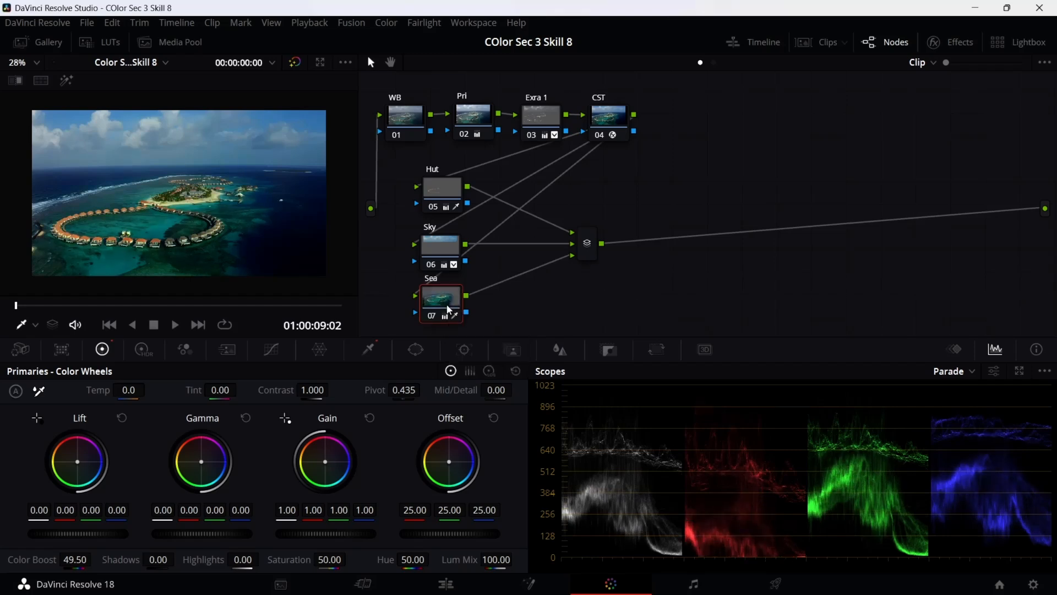
Toggle the Sea node to check its effect again and inspect the graded frame full screen.
key(ctrl+d)
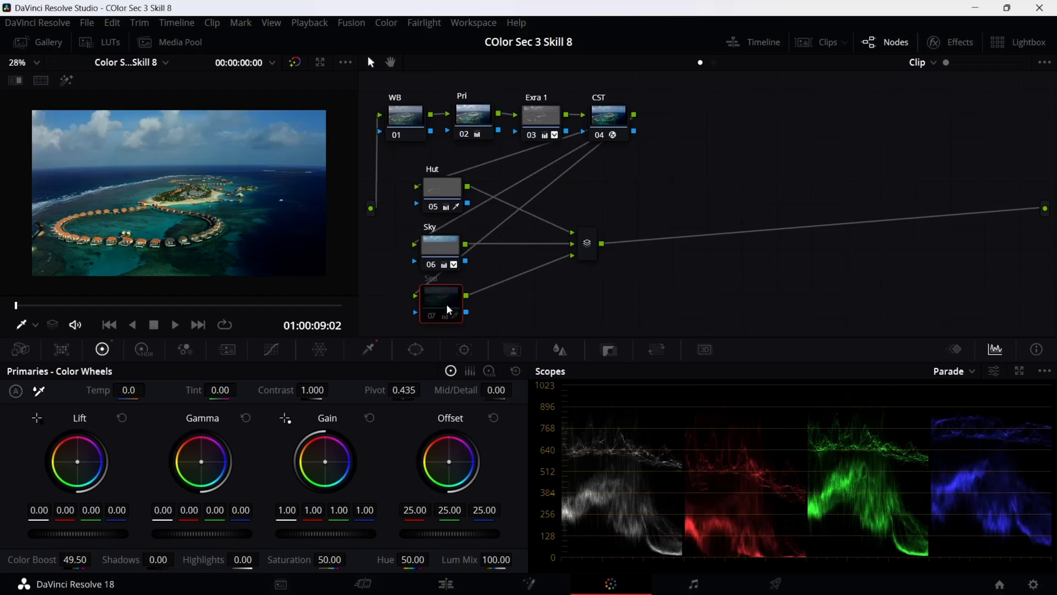
key(ctrl+d)
key(ctrl+d)
key(ctrl+d)
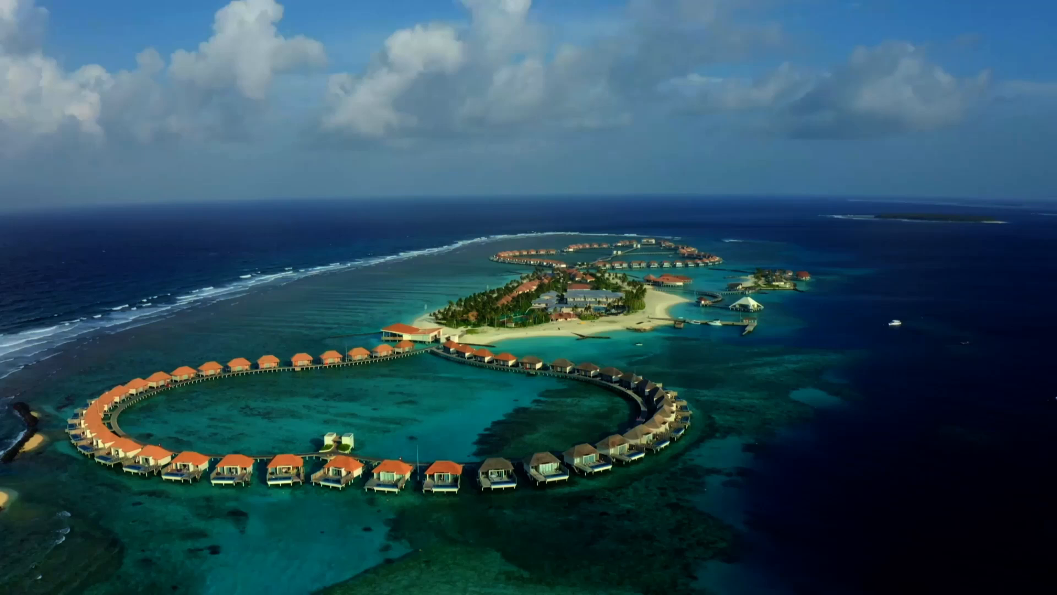
mouse_move(240, 433)
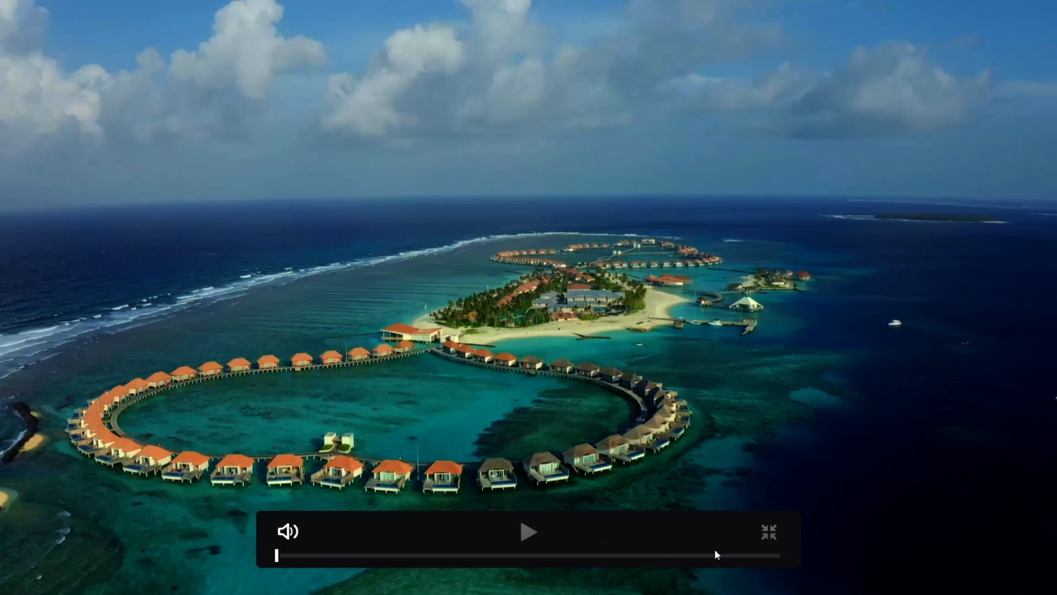
key(Escape)
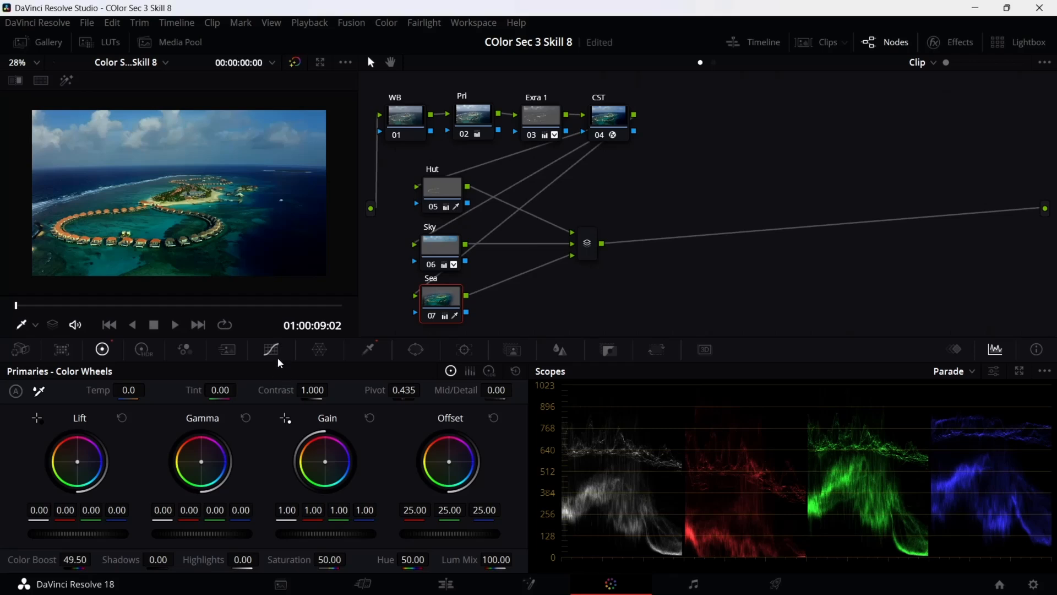
Add a gradient window to the Sea node, rotated 132.49 with softness 2.56, at Pan 58.60 and Tilt 46.63 over the dark water.
click(419, 351)
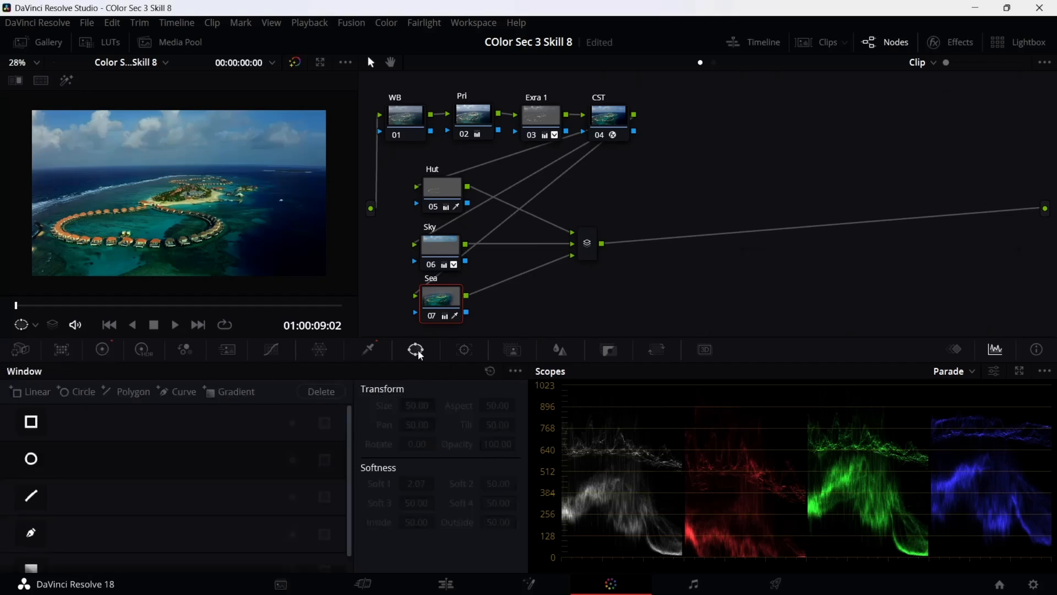
scroll(236, 515, down, 1)
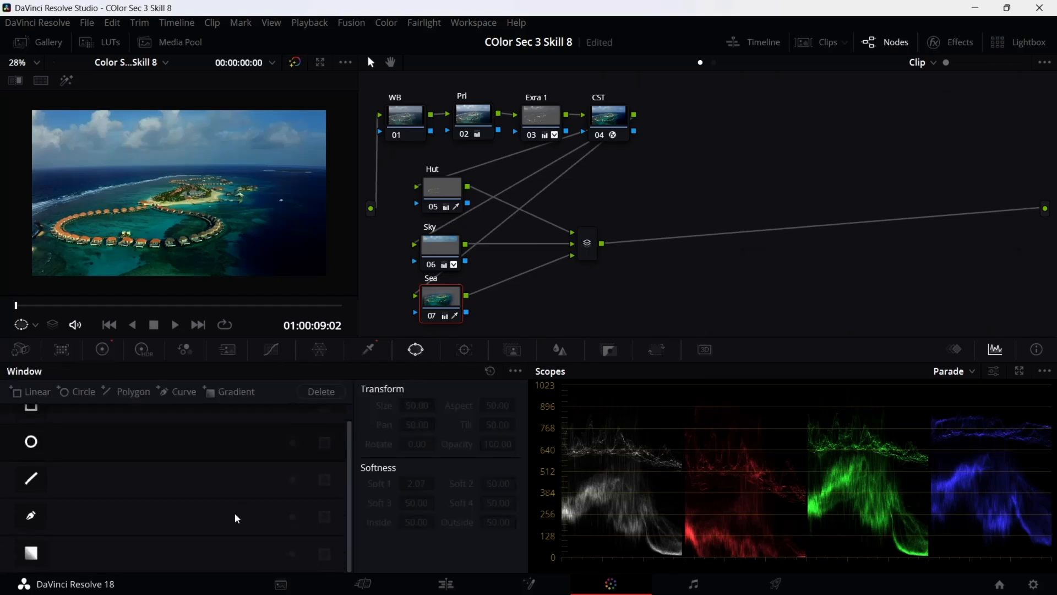
click(38, 548)
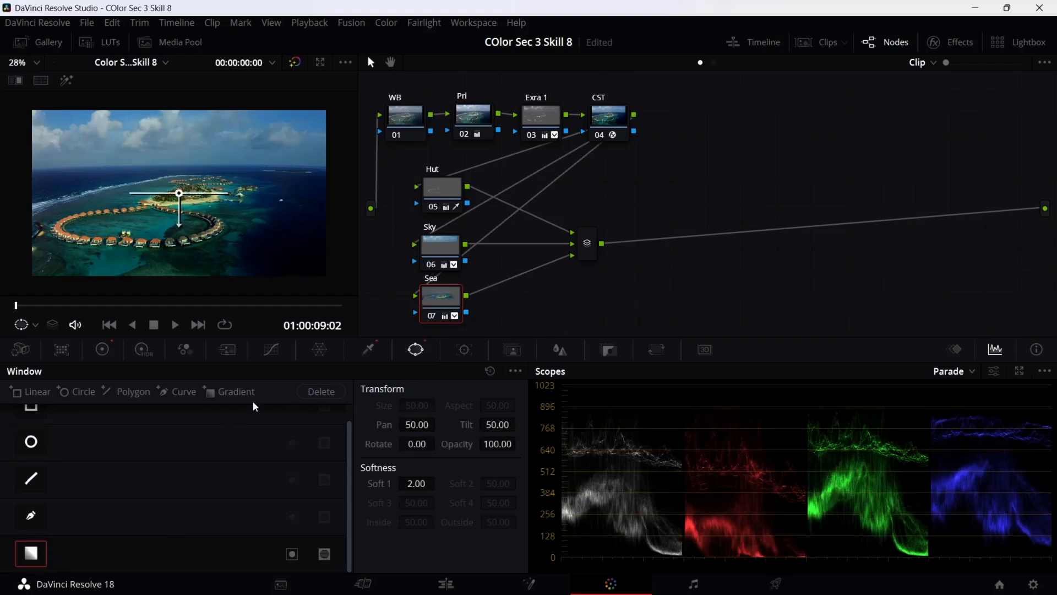
drag(177, 225, 145, 163)
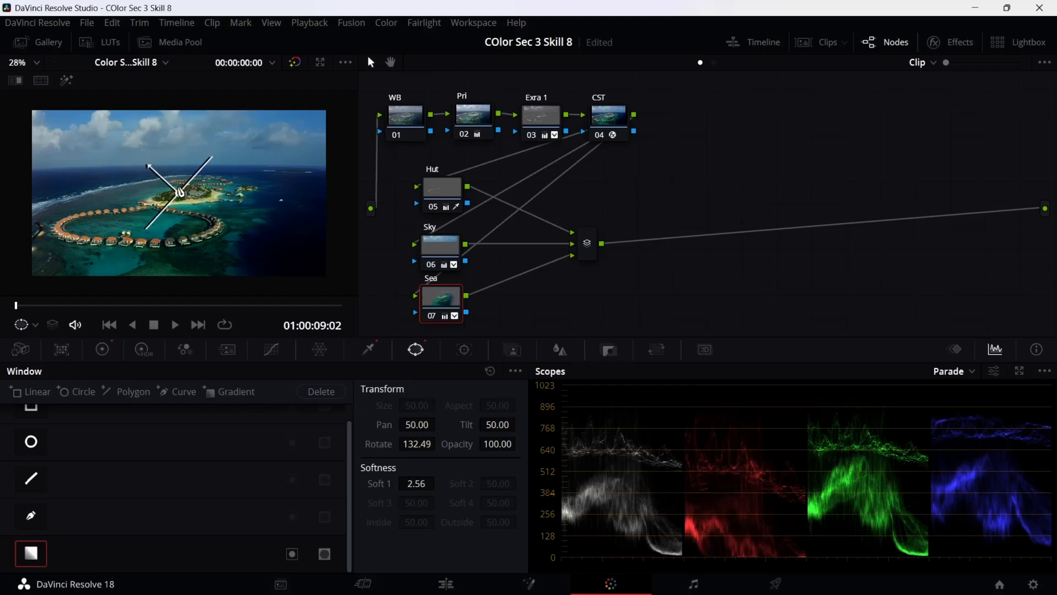
drag(180, 194, 288, 238)
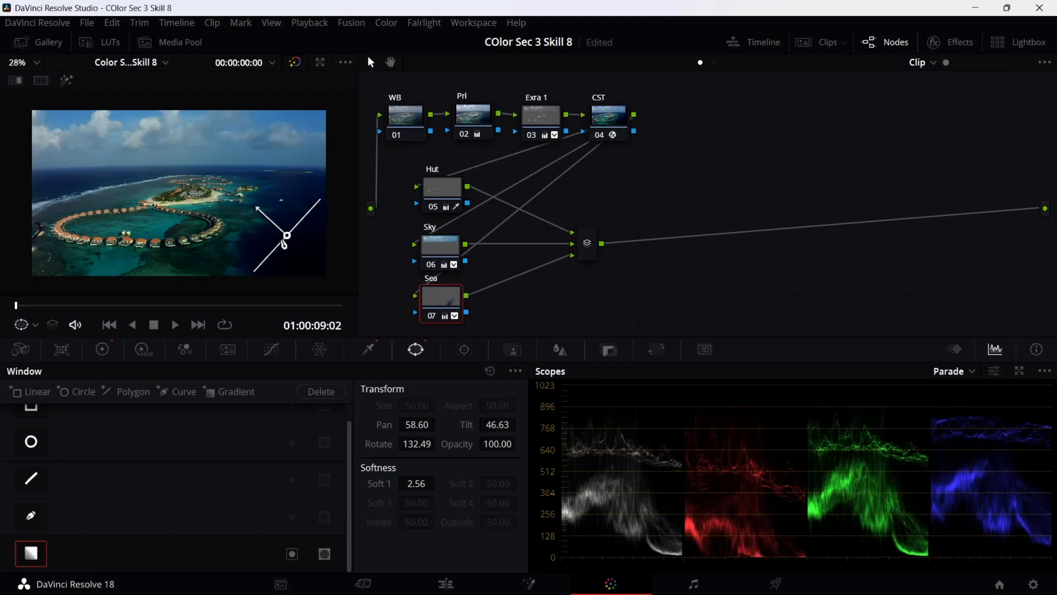
Raise the Sea node's Gain to 2.03 and stretch the gradient window diagonally from beyond the picture's lower-right corner.
click(112, 349)
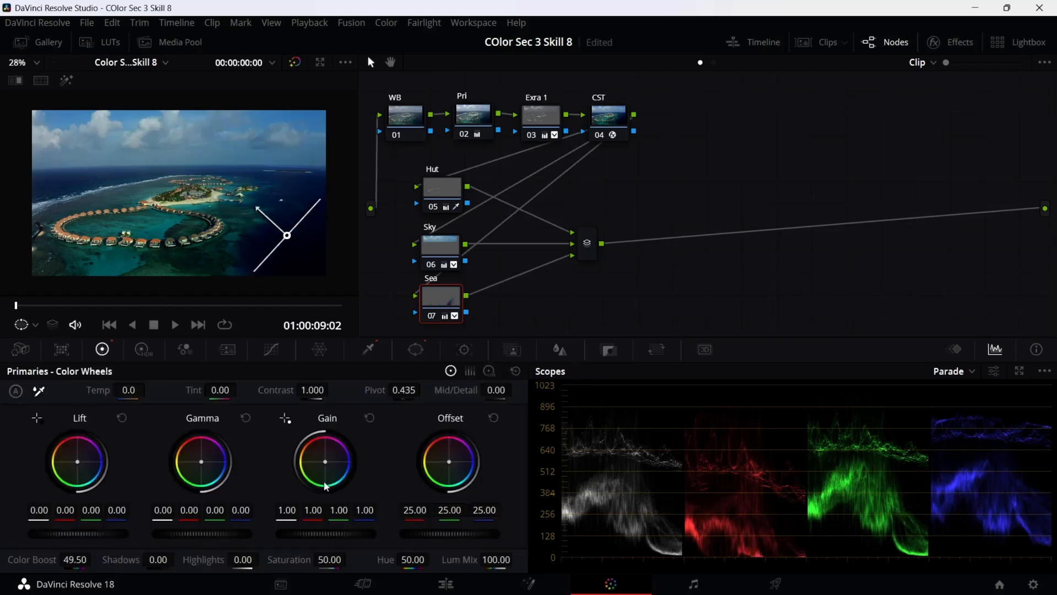
drag(335, 533, 568, 533)
drag(287, 235, 268, 216)
drag(329, 273, 348, 287)
drag(286, 230, 253, 192)
drag(347, 286, 368, 305)
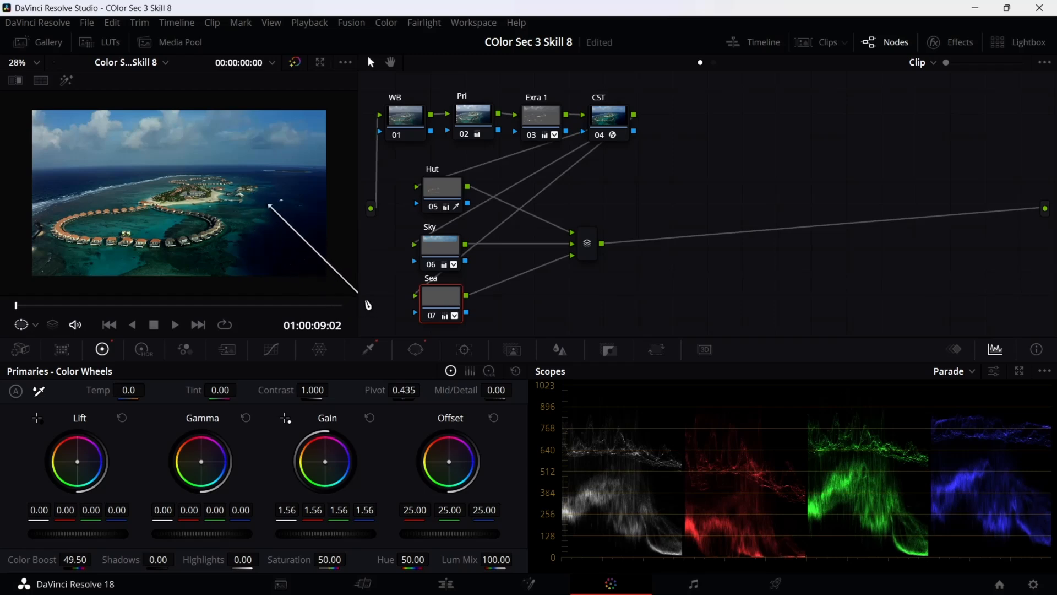
mouse_move(368, 306)
mouse_down()
mouse_move(350, 302)
mouse_move(360, 301)
mouse_up()
drag(348, 537, 392, 537)
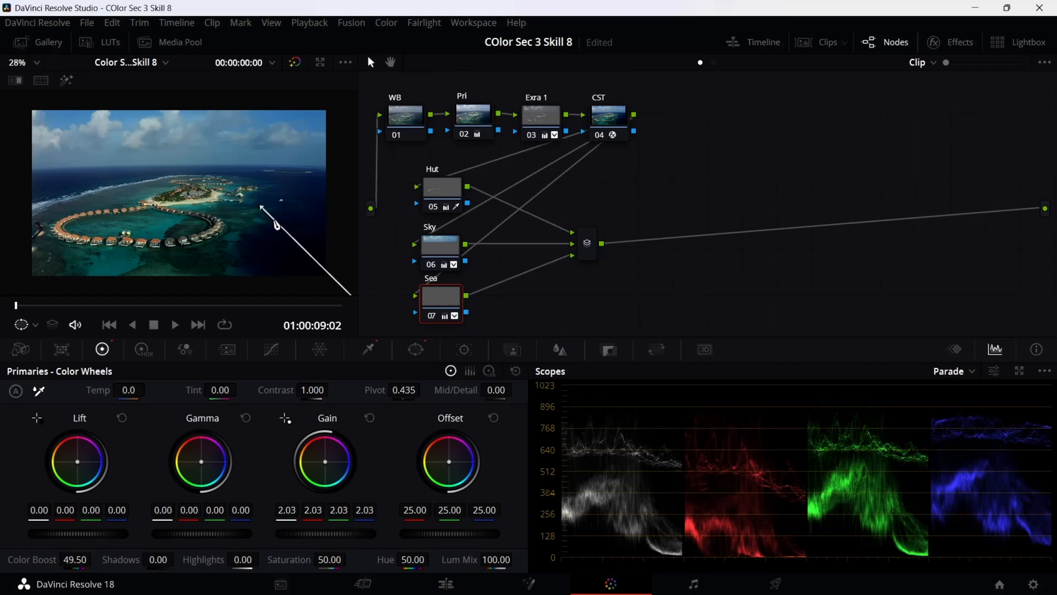
Reposition and rotate the gradient window so it runs almost horizontally inward from the picture's right edge.
drag(263, 208, 329, 265)
scroll(349, 292, down, 2)
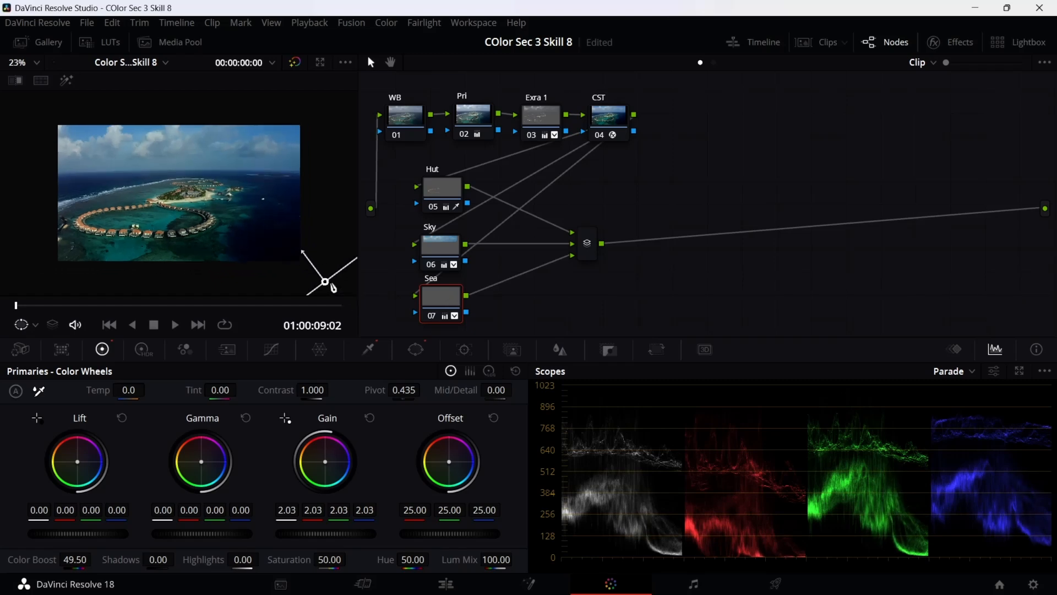
mouse_move(310, 263)
mouse_down()
mouse_move(271, 234)
mouse_move(300, 245)
mouse_move(298, 234)
mouse_move(321, 229)
mouse_move(335, 201)
mouse_move(279, 215)
mouse_up()
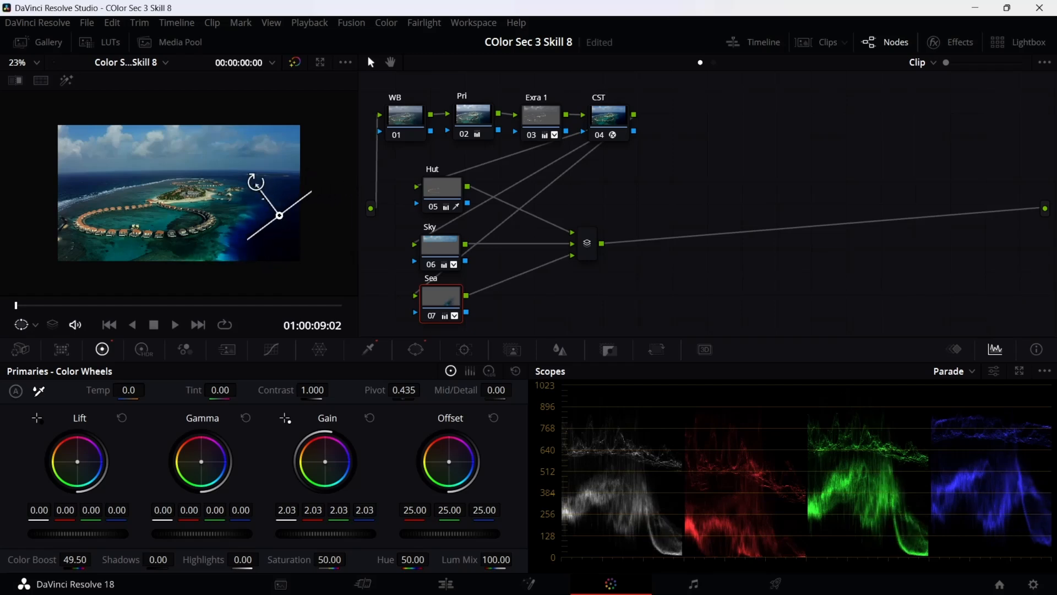
mouse_move(215, 280)
mouse_down()
mouse_move(318, 290)
mouse_move(349, 267)
mouse_move(245, 276)
mouse_move(197, 211)
mouse_move(212, 170)
mouse_move(248, 250)
mouse_move(220, 208)
mouse_move(298, 233)
mouse_move(220, 229)
mouse_up()
mouse_move(300, 235)
mouse_down()
mouse_move(324, 237)
mouse_move(284, 236)
mouse_move(321, 249)
mouse_move(305, 250)
mouse_up()
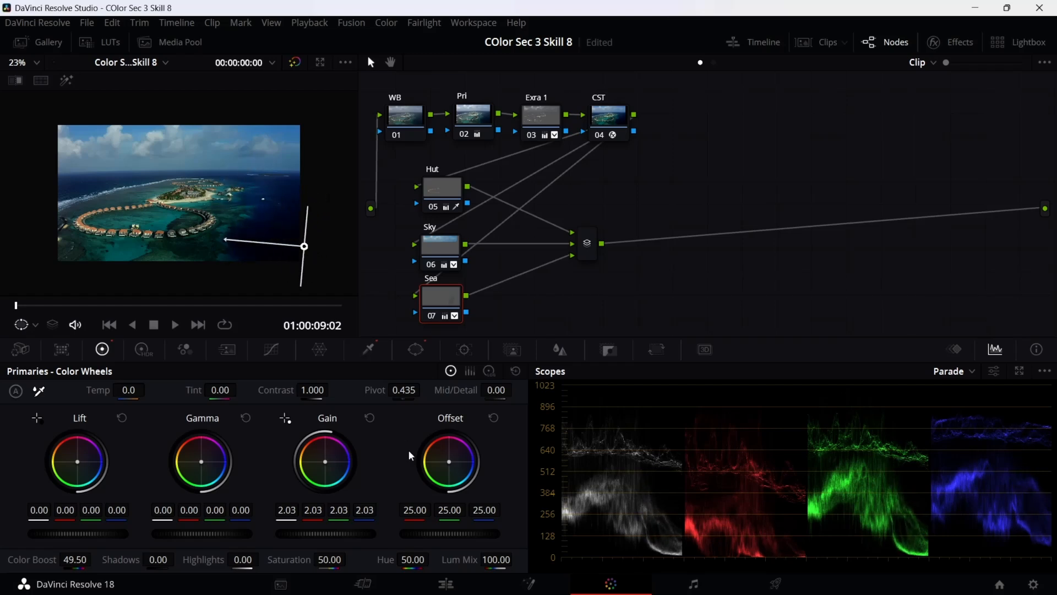
Try Sea Gain values from 4.36 down to 0.79 with the gradient's center moved just outside the picture's right edge.
drag(326, 534, 406, 534)
drag(305, 246, 330, 245)
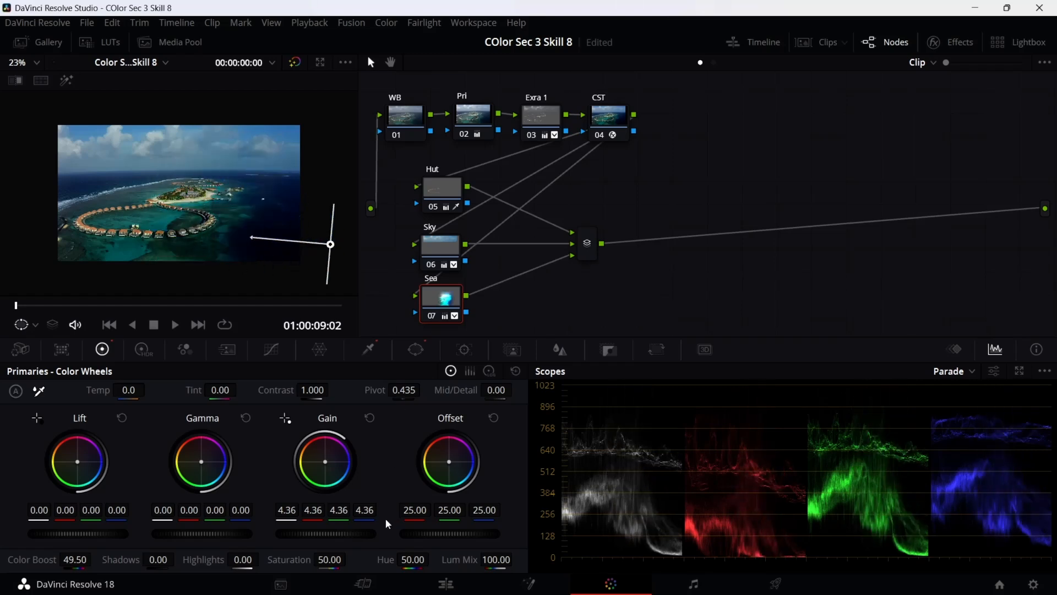
drag(326, 534, 220, 533)
drag(325, 534, 358, 533)
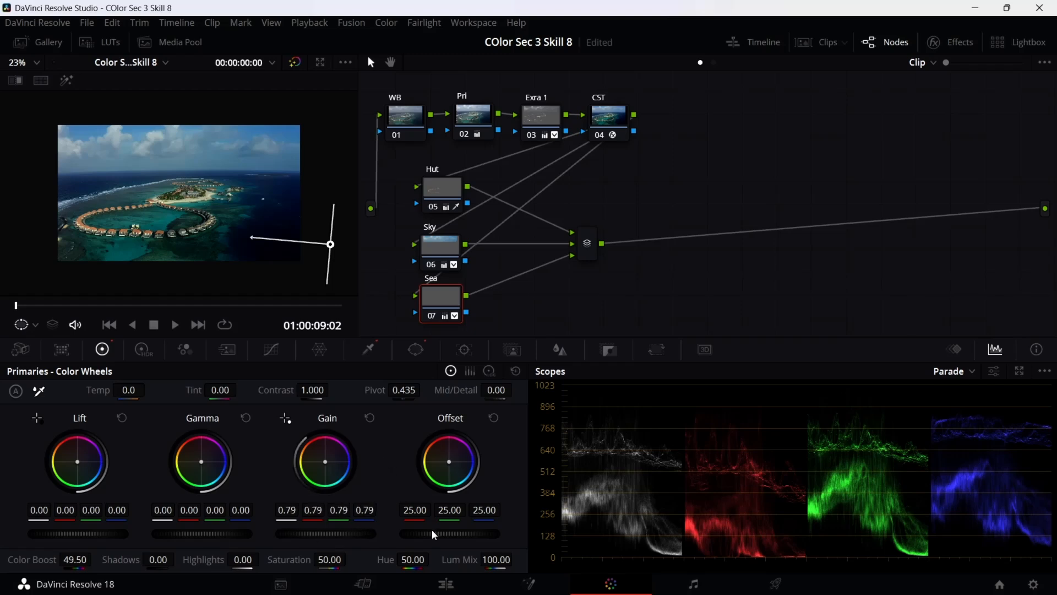
Clear the Sea node's window and old qualifier, and sample the dark water near the picture's lower-right corner with the highlight preview on.
click(368, 349)
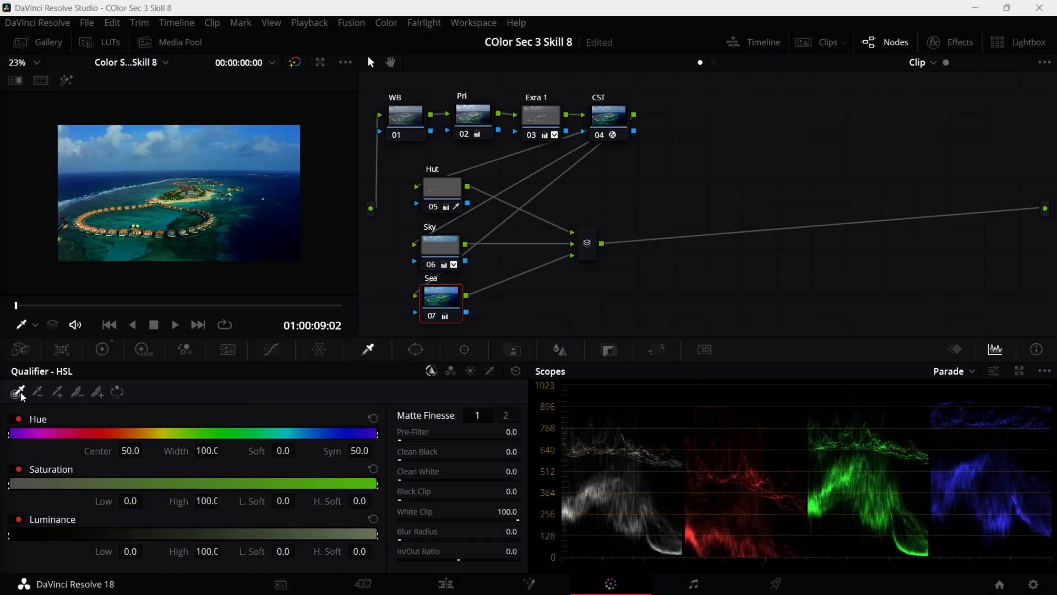
click(298, 248)
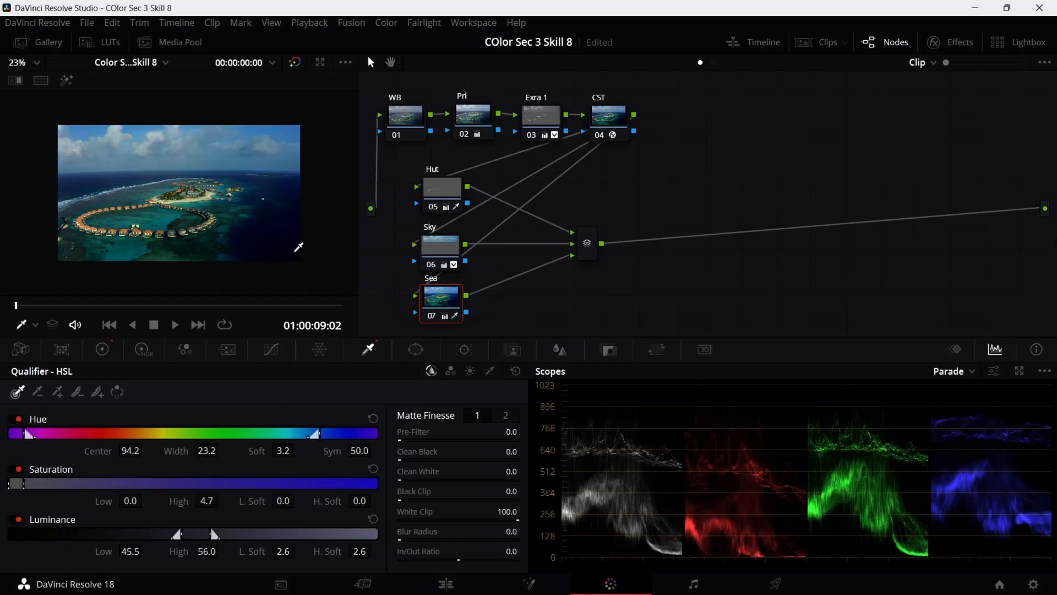
click(67, 83)
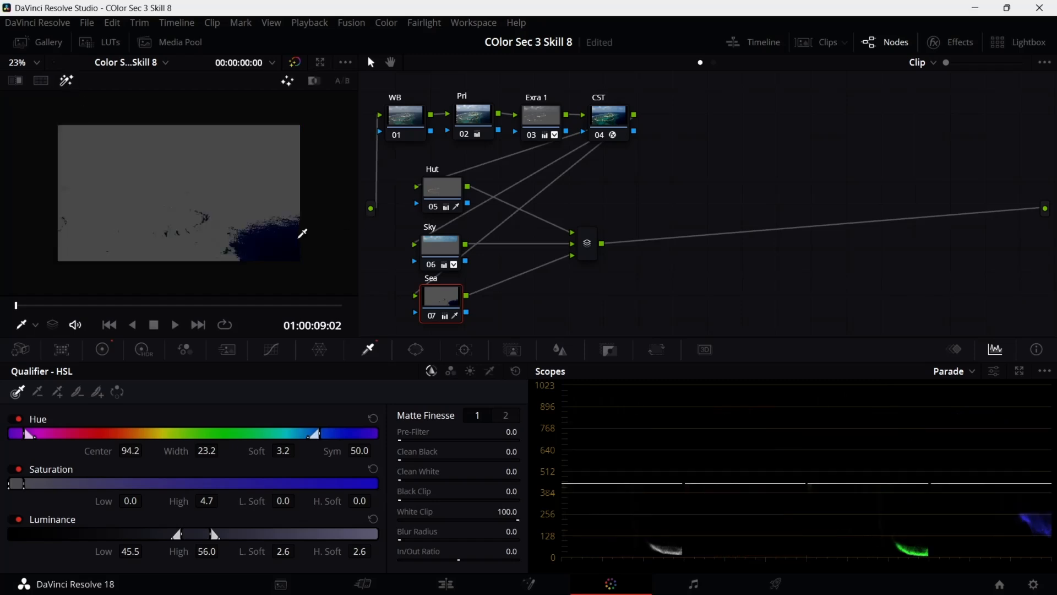
Resample the dark blue water to a qualifier of Hue Center 94.5, Width 13.8, Saturation High 5.7 and Luminance 45.6 to 56.5.
mouse_move(287, 234)
mouse_down()
mouse_move(272, 249)
mouse_move(274, 263)
mouse_move(302, 241)
mouse_move(275, 251)
mouse_move(286, 239)
mouse_move(270, 214)
mouse_move(259, 232)
mouse_move(288, 243)
mouse_move(299, 231)
mouse_move(312, 243)
mouse_move(299, 249)
mouse_up()
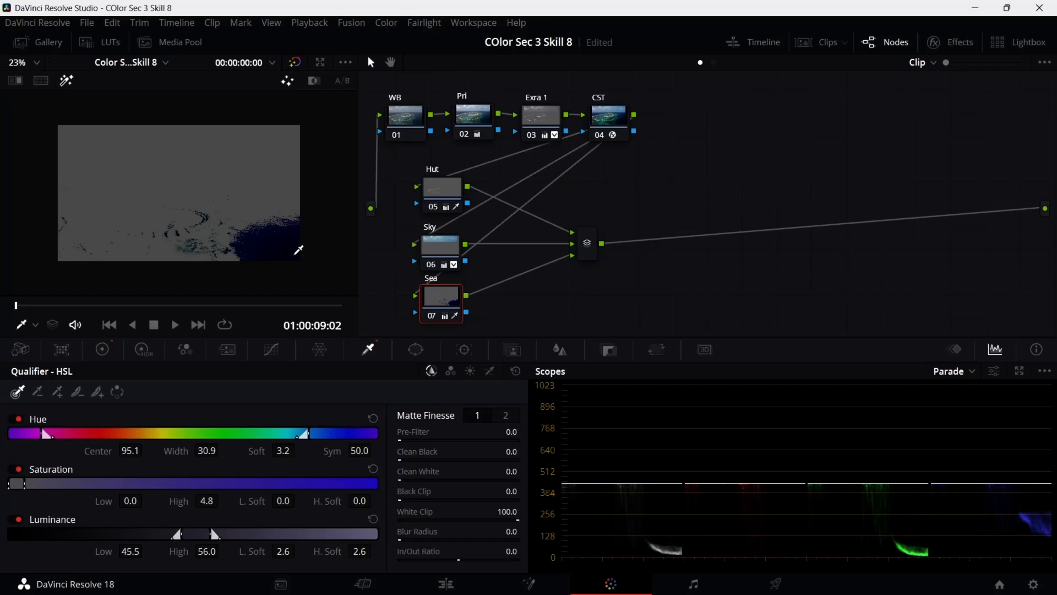
click(299, 251)
click(288, 246)
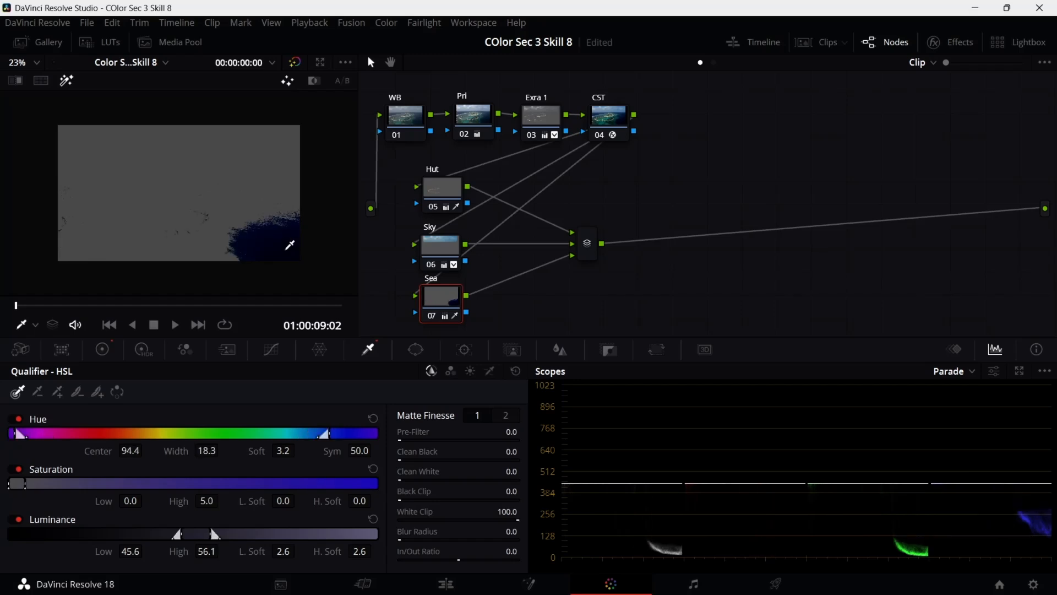
click(301, 224)
click(286, 245)
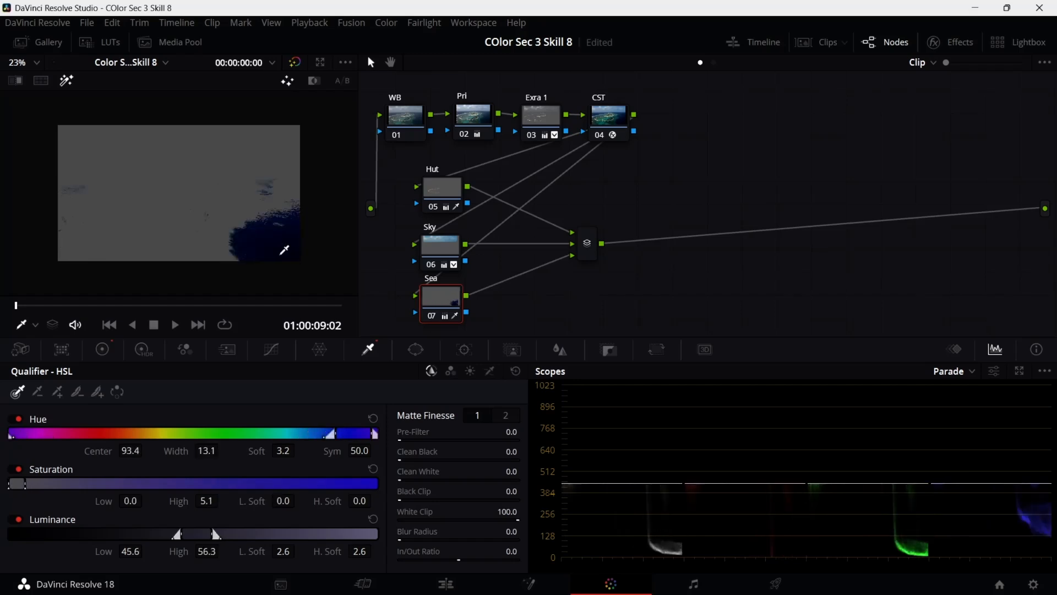
click(271, 243)
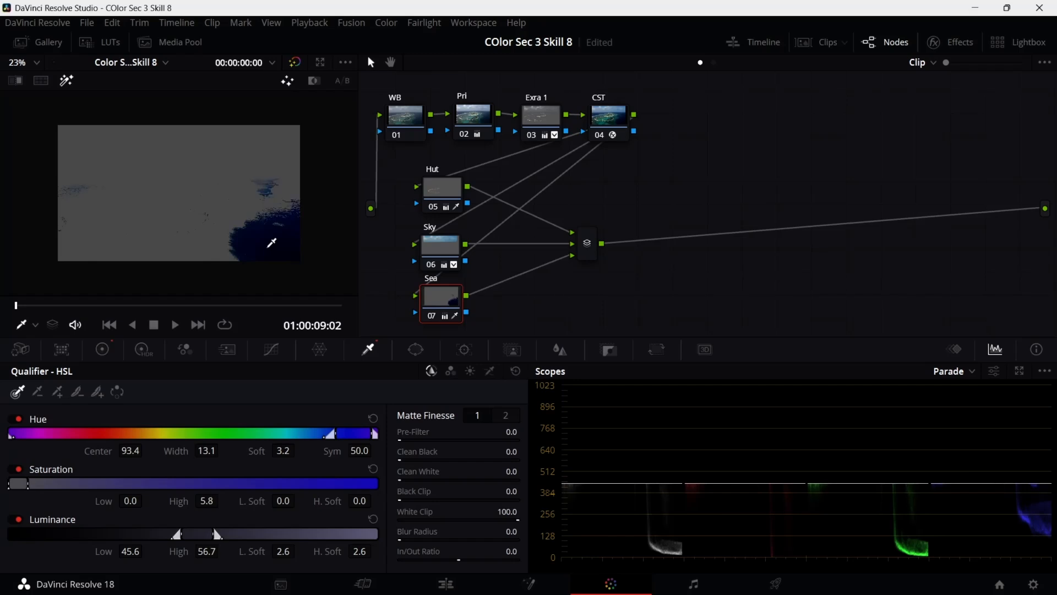
click(275, 241)
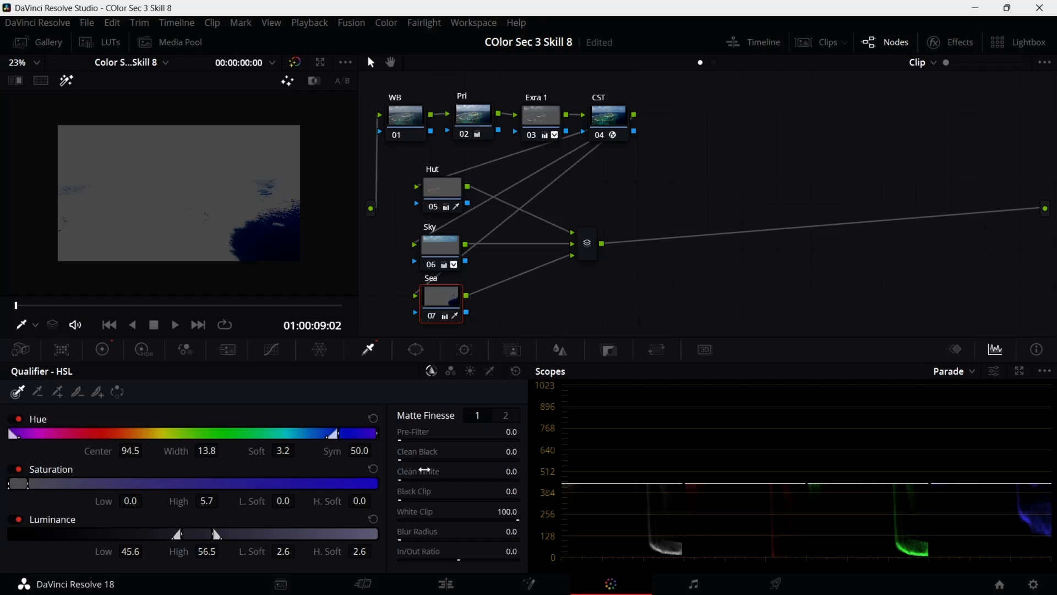
Refine the Sea matte with Pre-Filter 81.0, Clean Black 46.6, Clean White 44.7, Blur Radius 353.7 and In/Out Ratio 37.4.
drag(406, 441, 490, 441)
drag(417, 451, 432, 451)
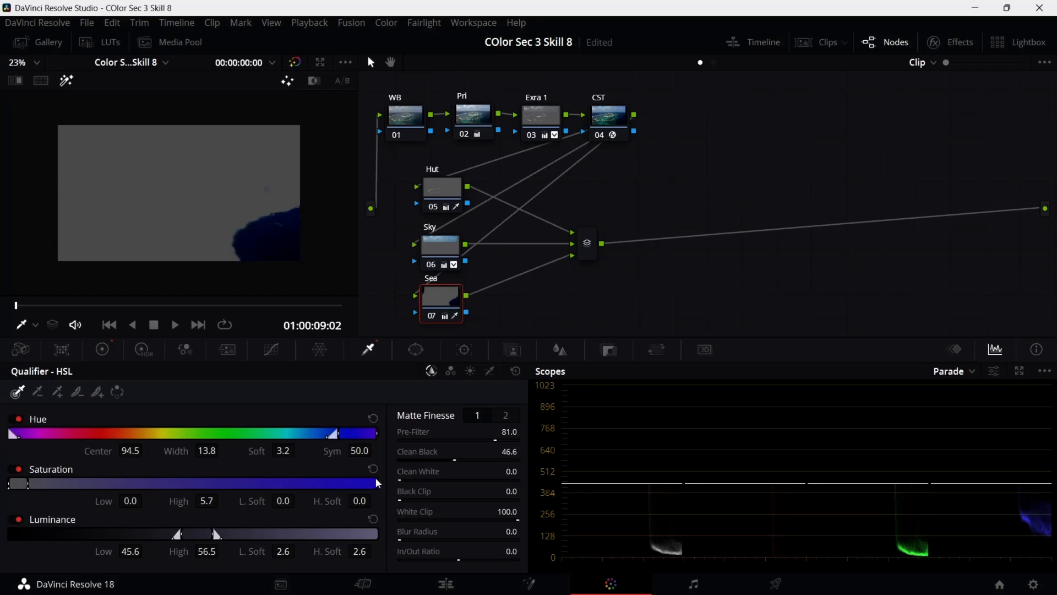
drag(400, 477, 453, 477)
drag(405, 539, 467, 557)
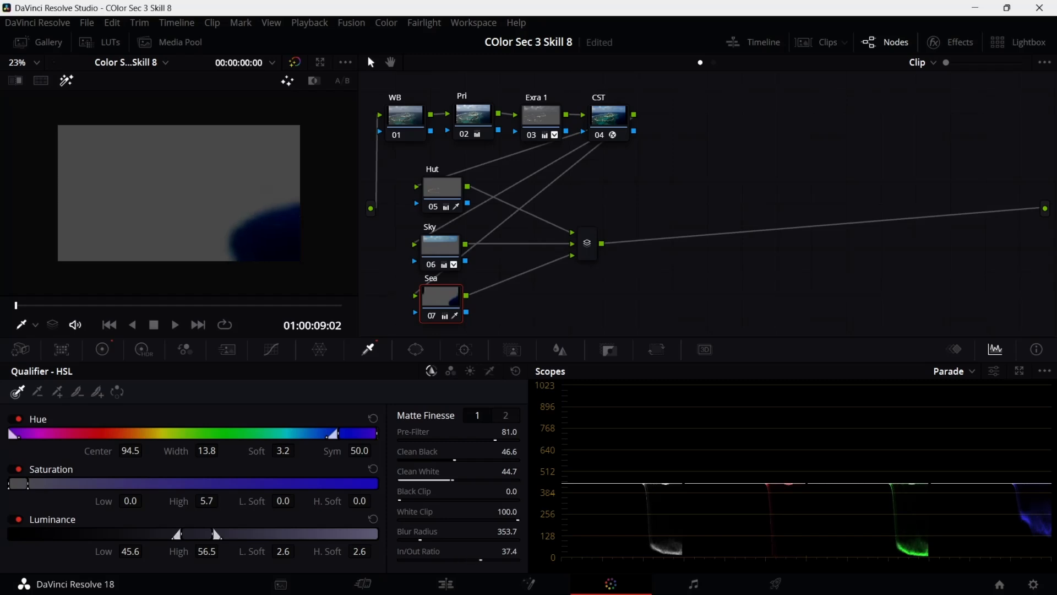
Set the Sea matte's In/Out Ratio to 68.3, Luminance range to 32.9 to 54.6 and Saturation High to 13.0.
drag(480, 559, 493, 559)
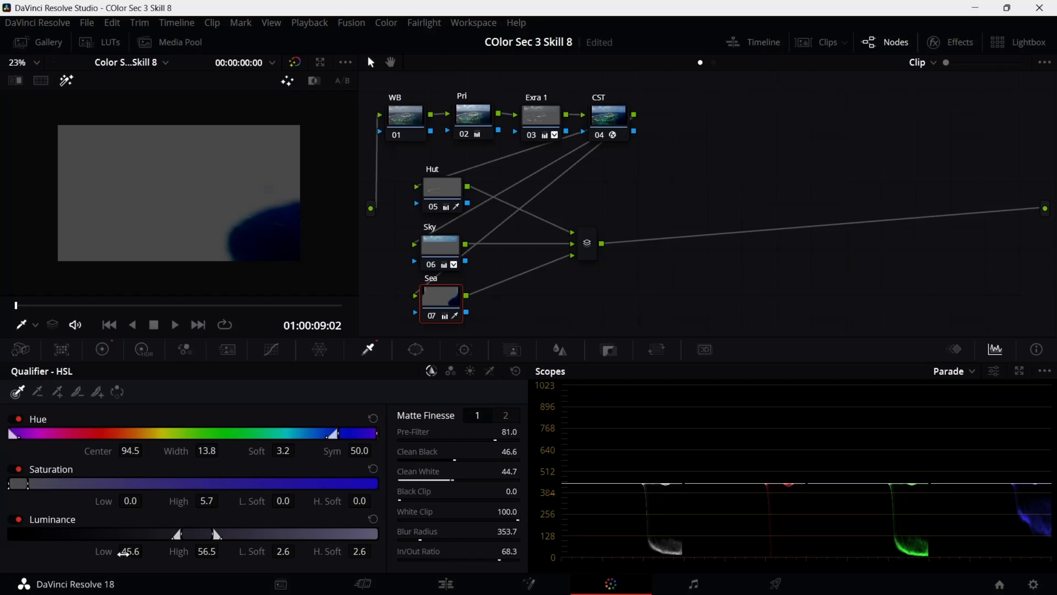
drag(131, 551, 207, 551)
mouse_move(178, 502)
mouse_down()
mouse_move(193, 503)
mouse_move(177, 503)
mouse_up()
click(132, 503)
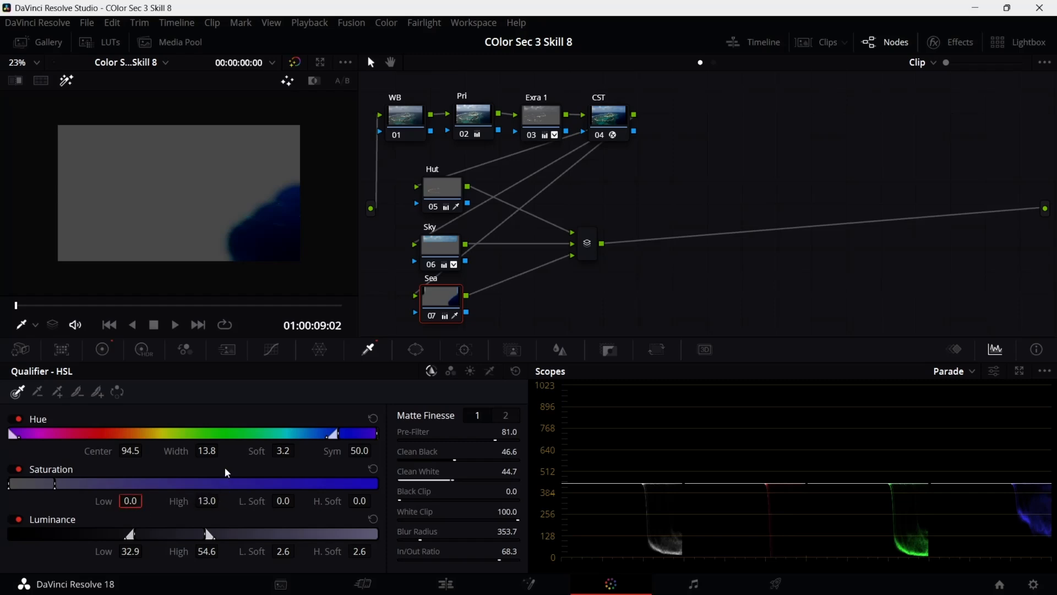
Try resampling the nearby water, restore the dark blue selection and set its Hue Center to 94.6 and Width to 22.7.
click(231, 246)
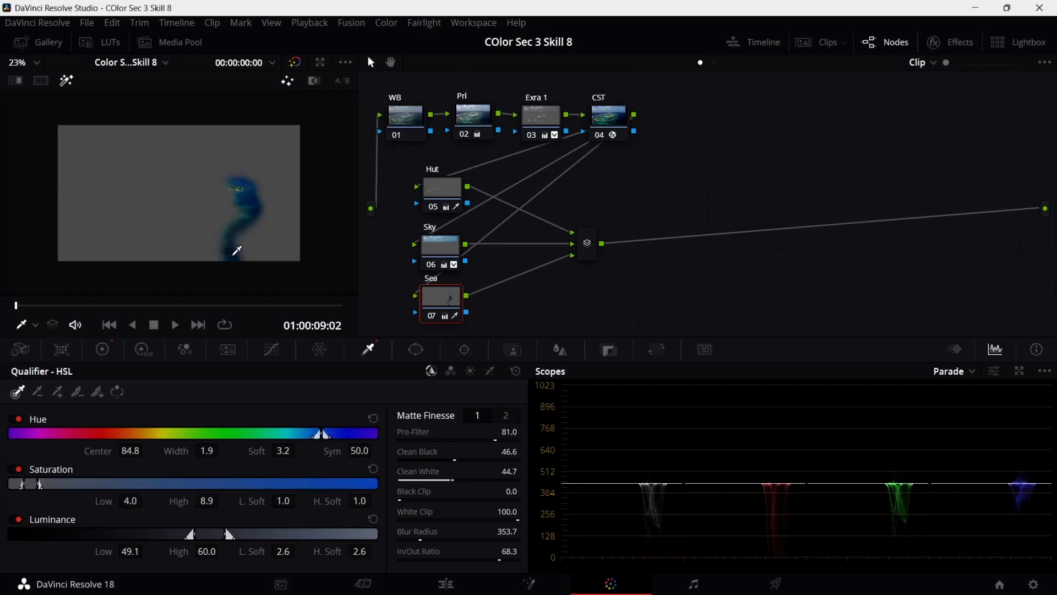
drag(249, 244, 266, 243)
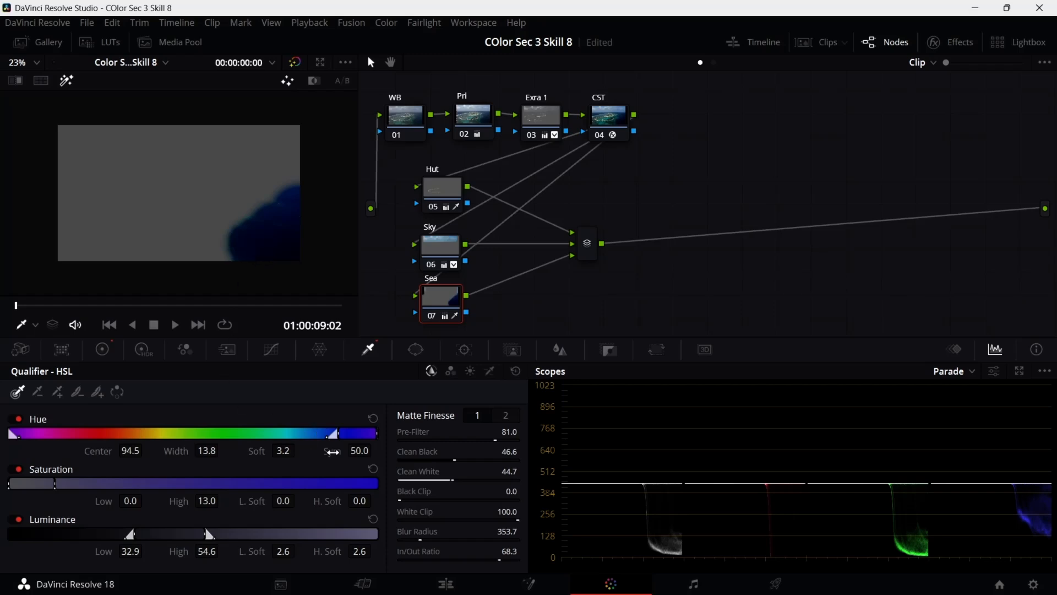
drag(208, 451, 219, 450)
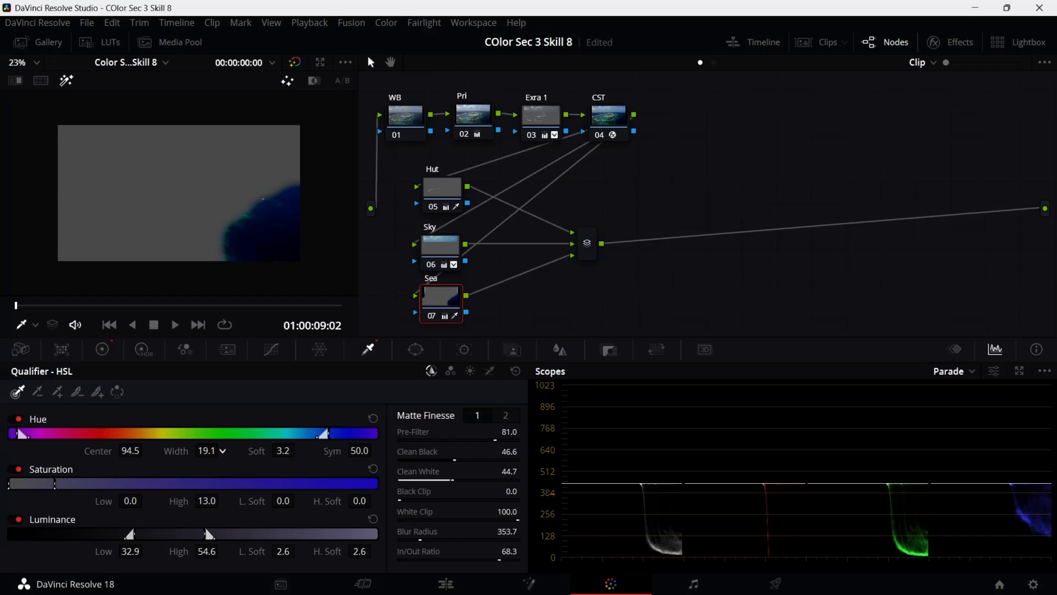
mouse_move(148, 453)
mouse_down()
mouse_move(133, 454)
mouse_move(142, 451)
mouse_up()
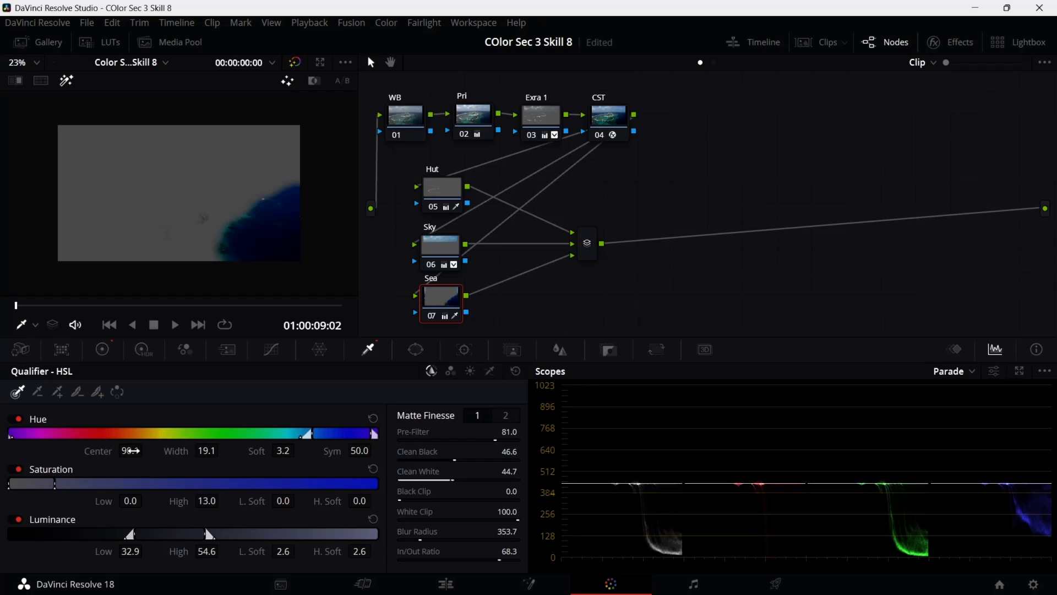
drag(130, 450, 223, 450)
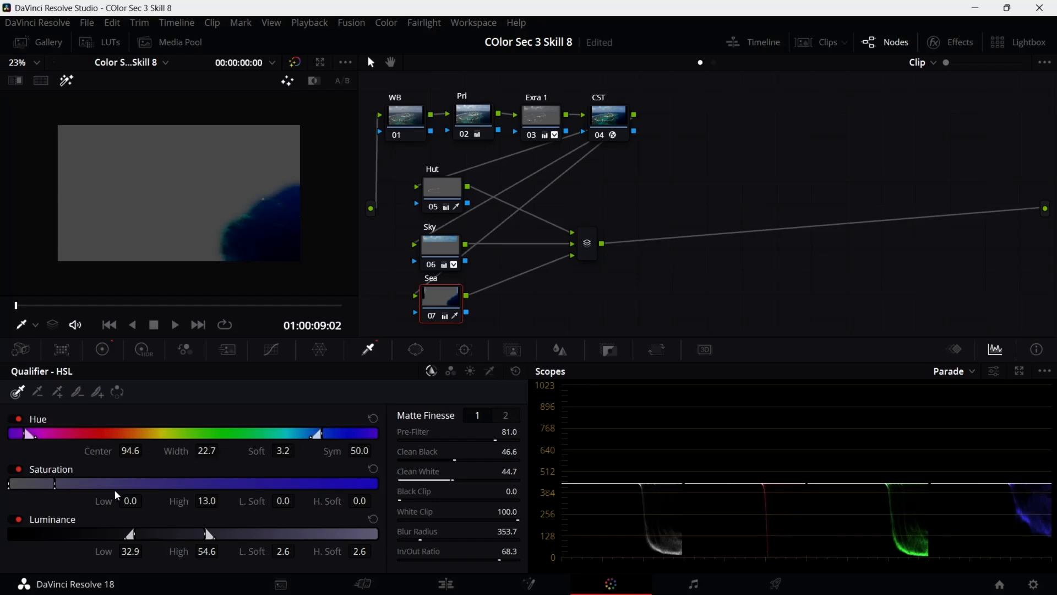
Turn off the highlight preview and add a midtone point slightly above the diagonal on the Sea node's custom curve.
click(272, 350)
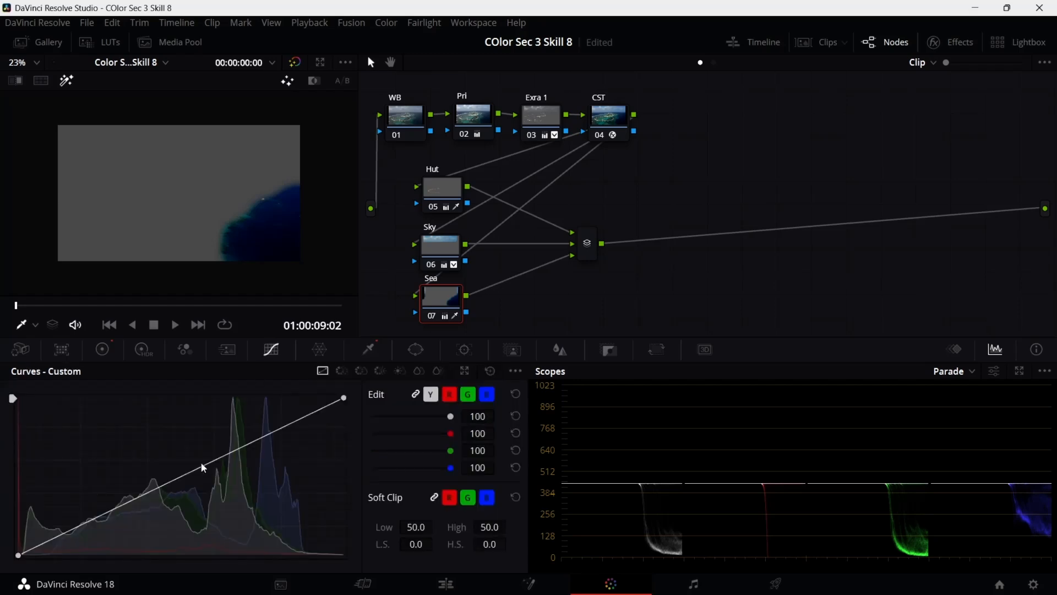
click(67, 80)
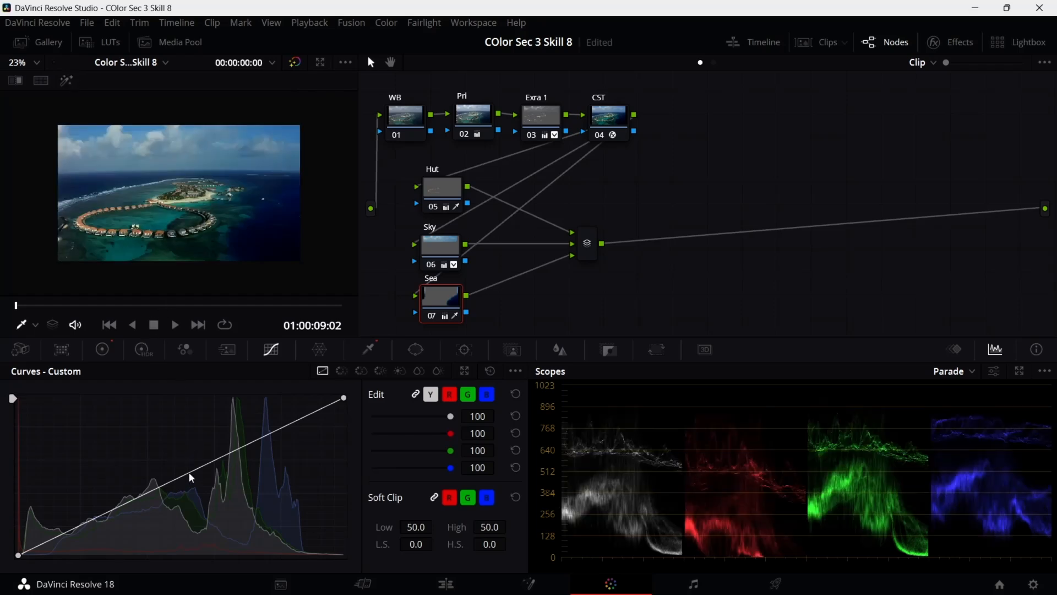
mouse_move(190, 469)
mouse_down()
mouse_move(187, 402)
mouse_move(189, 469)
mouse_up()
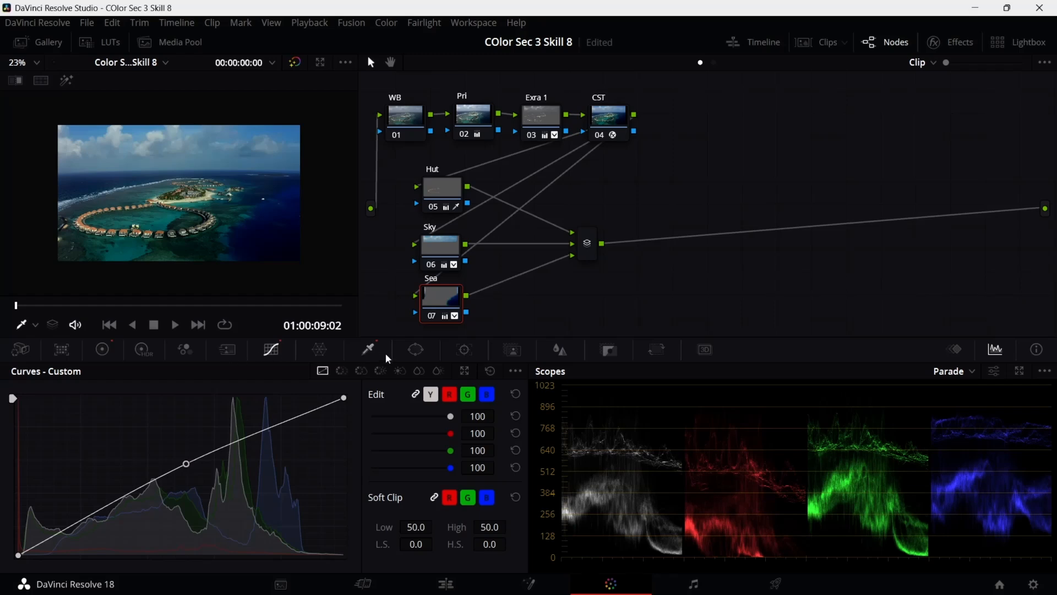
With the highlight preview on, try resampling the Sea node's dark water and adding the lighter water beside it to the selection.
click(370, 349)
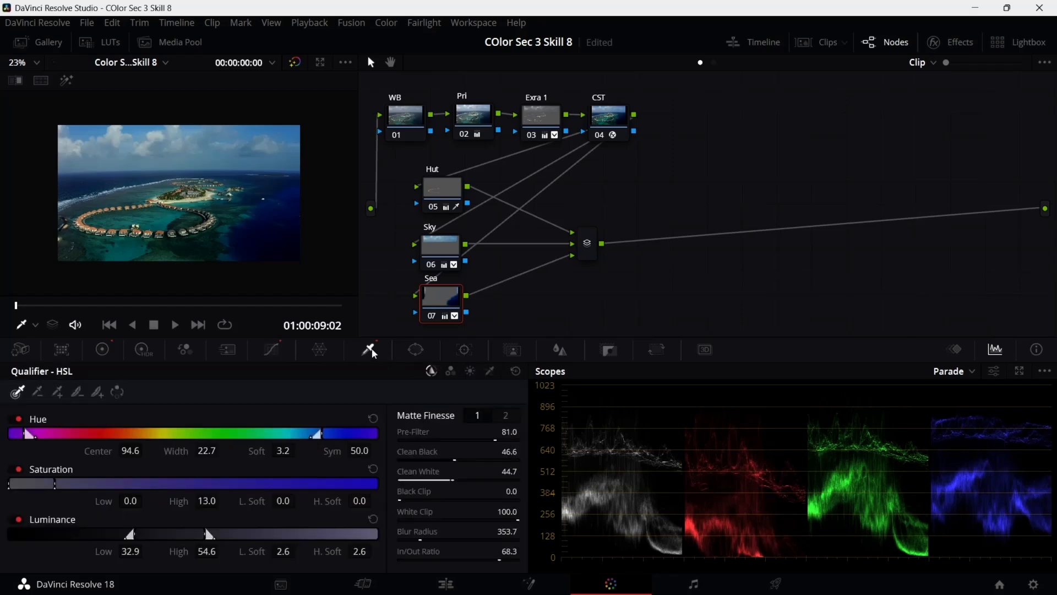
click(67, 80)
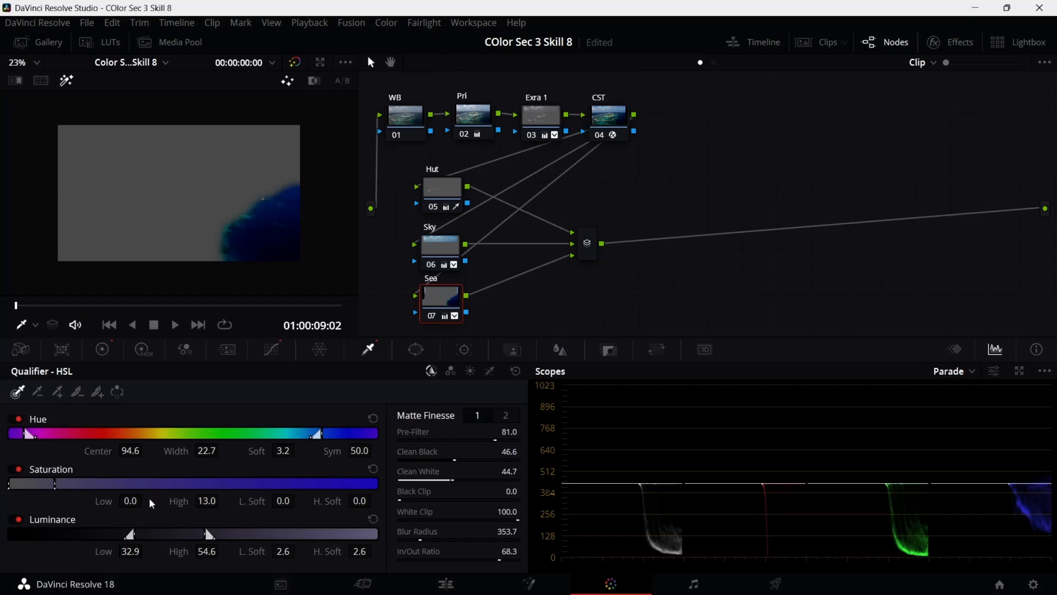
click(290, 246)
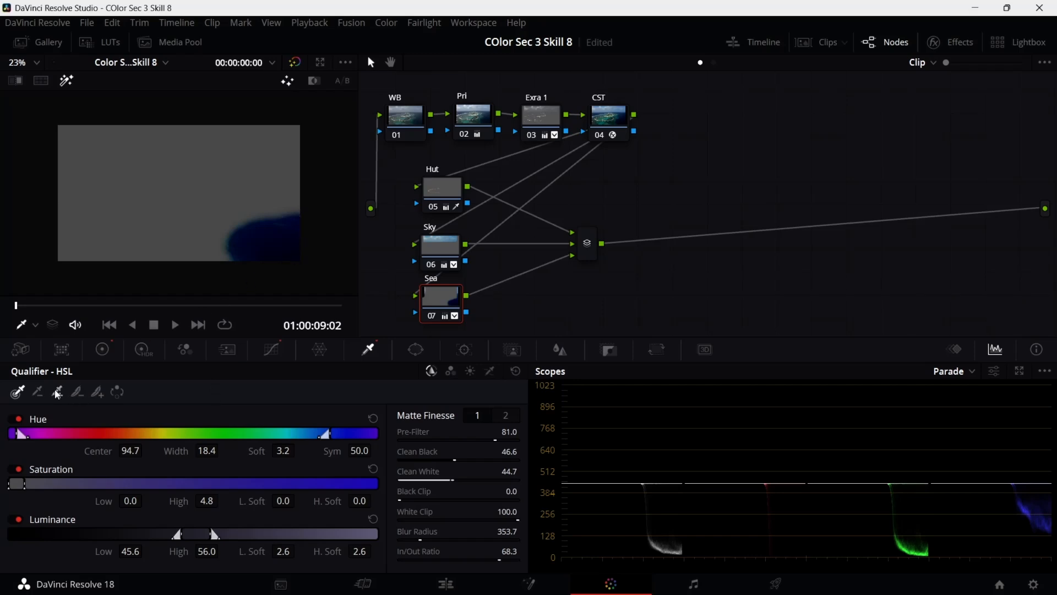
click(38, 392)
click(58, 392)
click(237, 251)
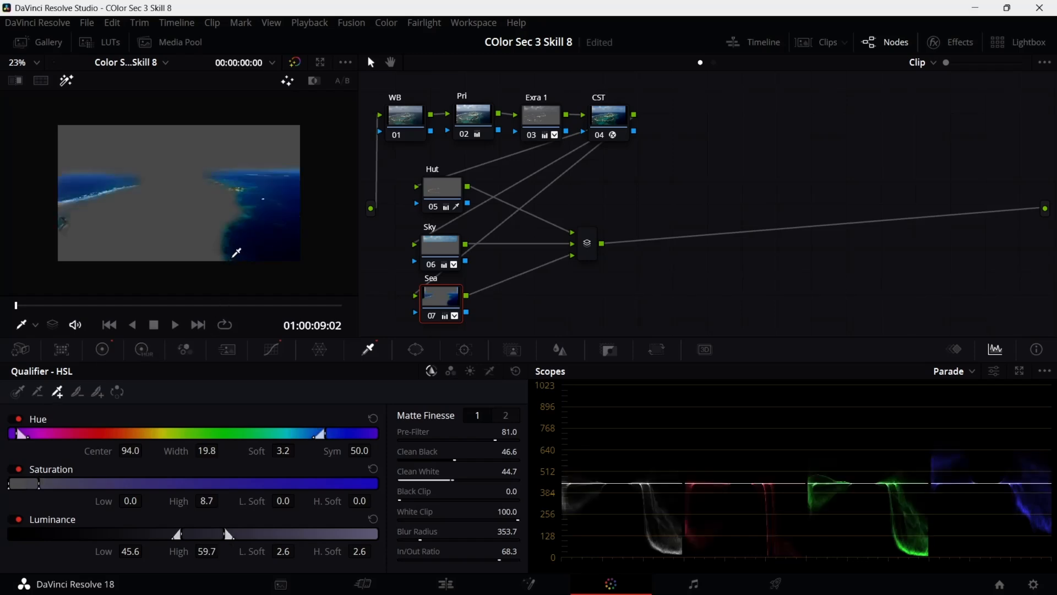
Resample the dark water to Hue Center 92.9 and Width 2.7, and feather-add its surroundings for Hue Soft 13.0 and Saturation High Soft 1.8.
click(18, 392)
click(293, 241)
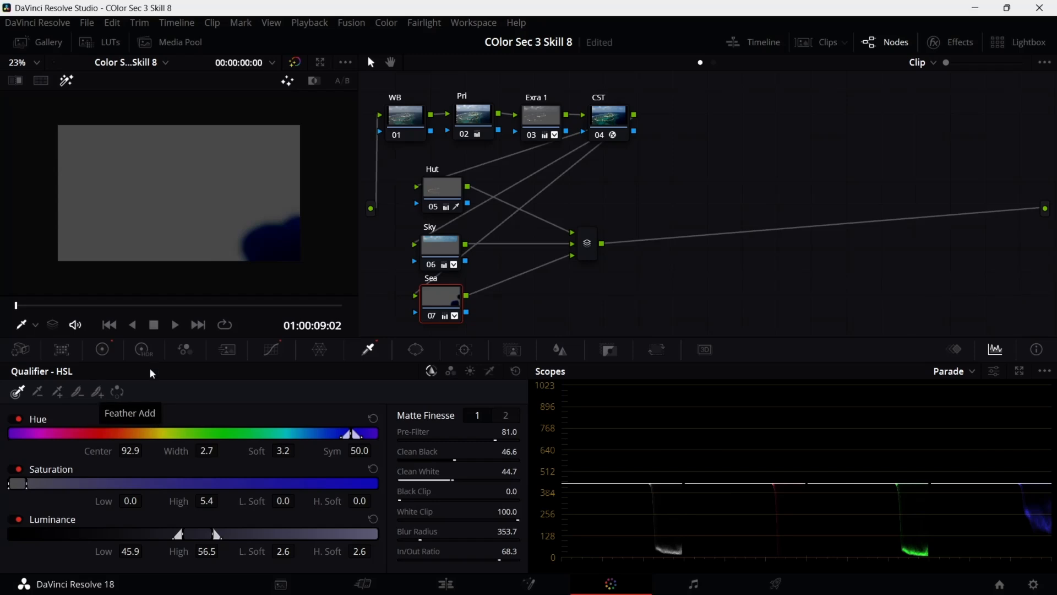
click(98, 392)
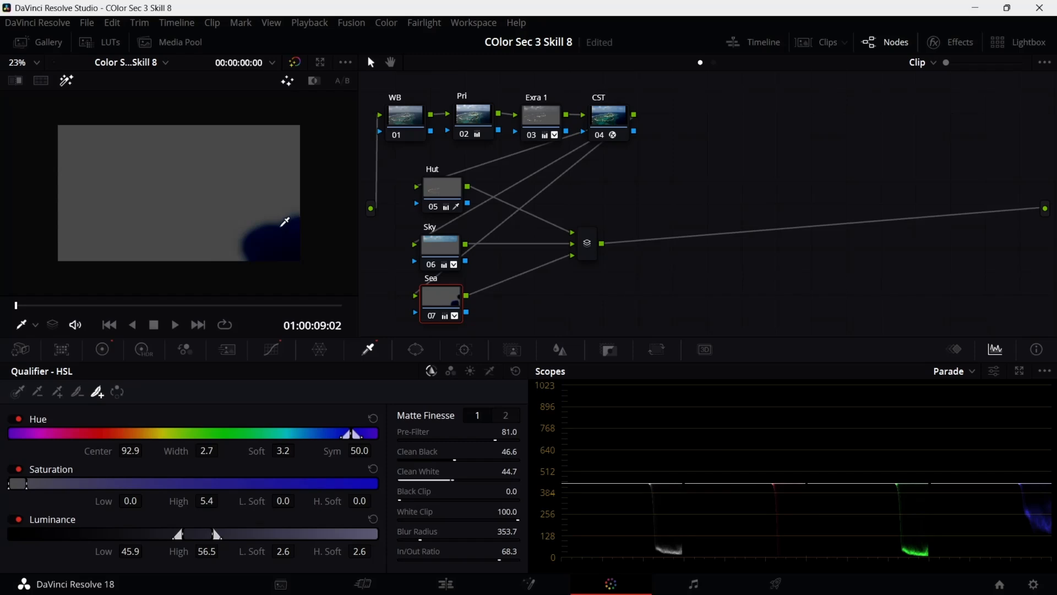
click(284, 220)
click(280, 215)
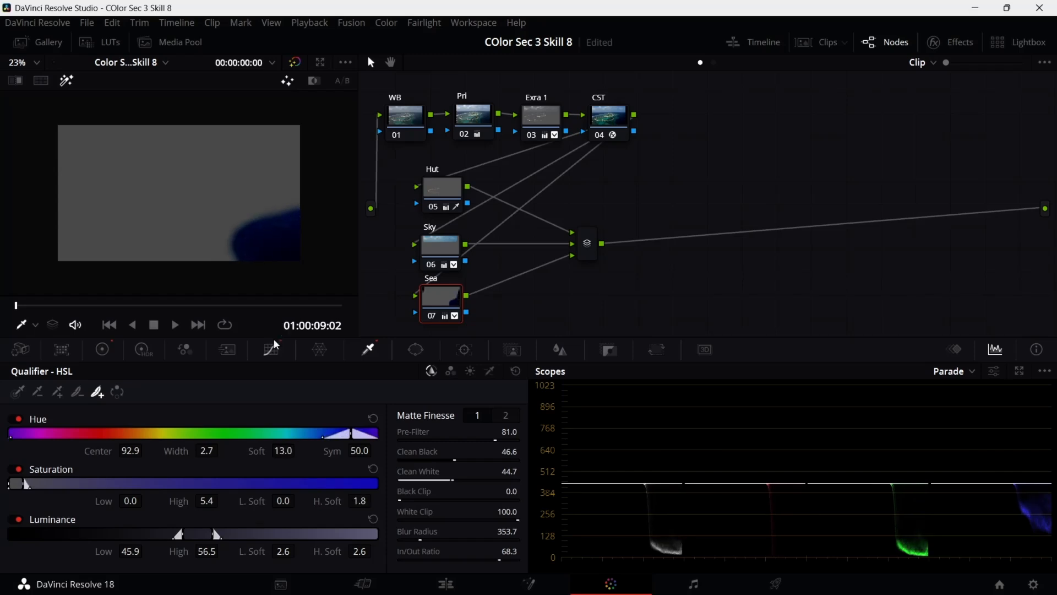
With the highlight off, reshape the Sea custom curve with lifted points in the lower and upper midtones, and save the project.
click(67, 81)
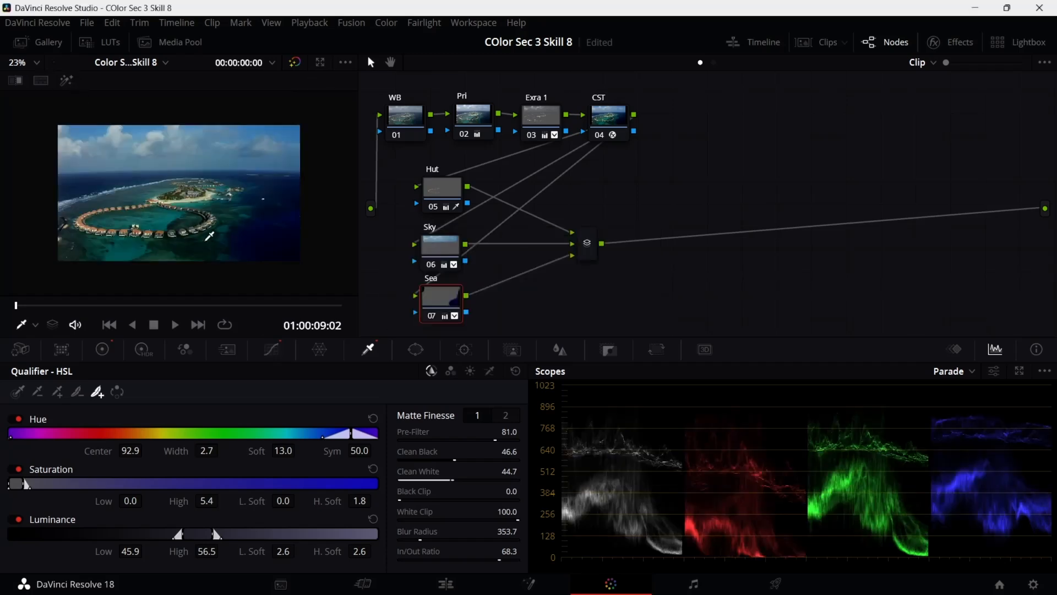
click(274, 350)
drag(188, 464, 88, 523)
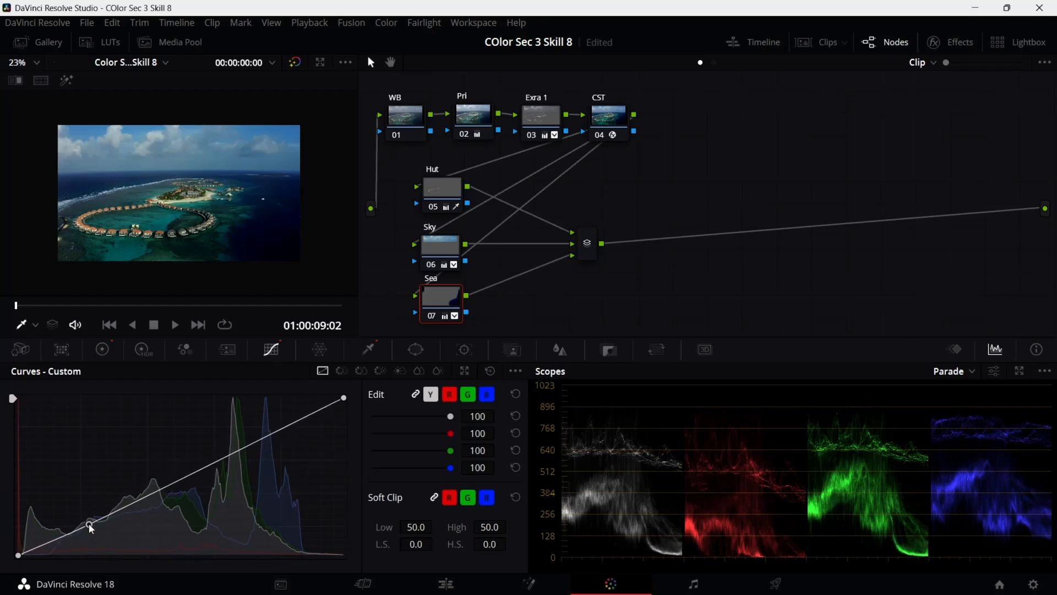
drag(289, 428, 249, 424)
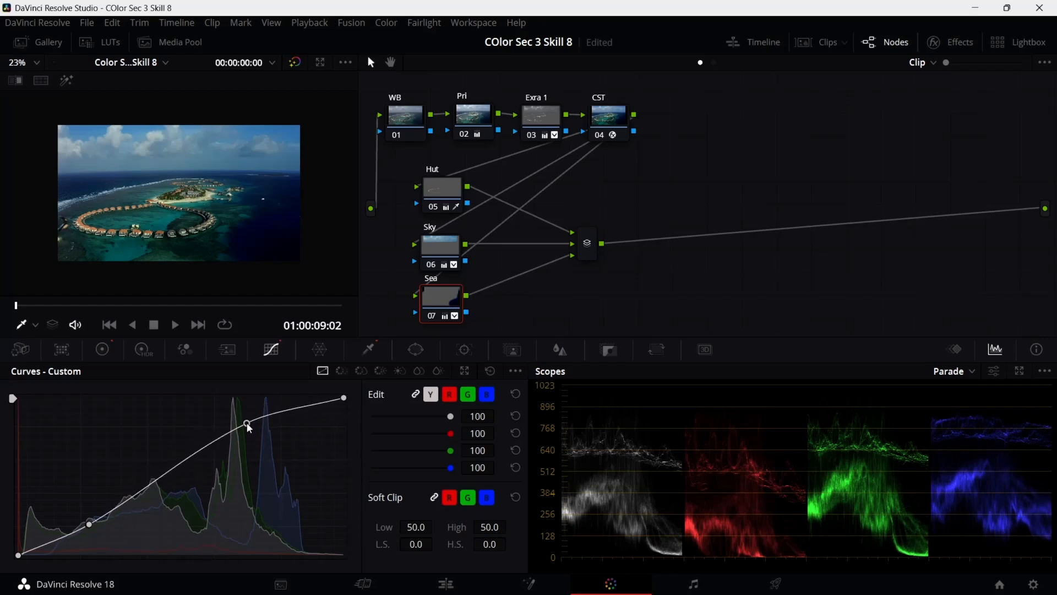
drag(93, 527, 119, 502)
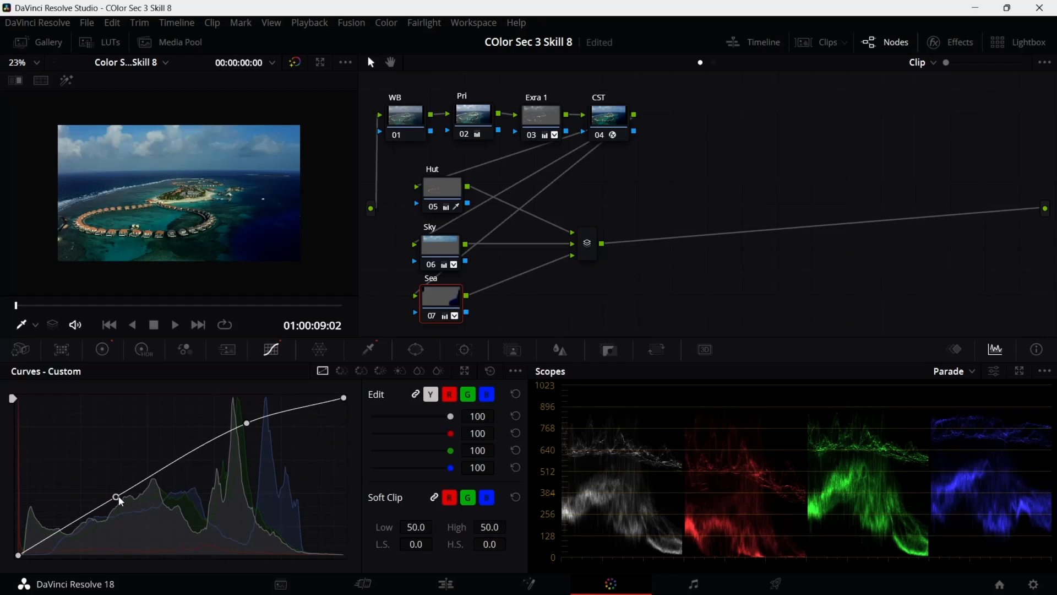
key(ctrl+s)
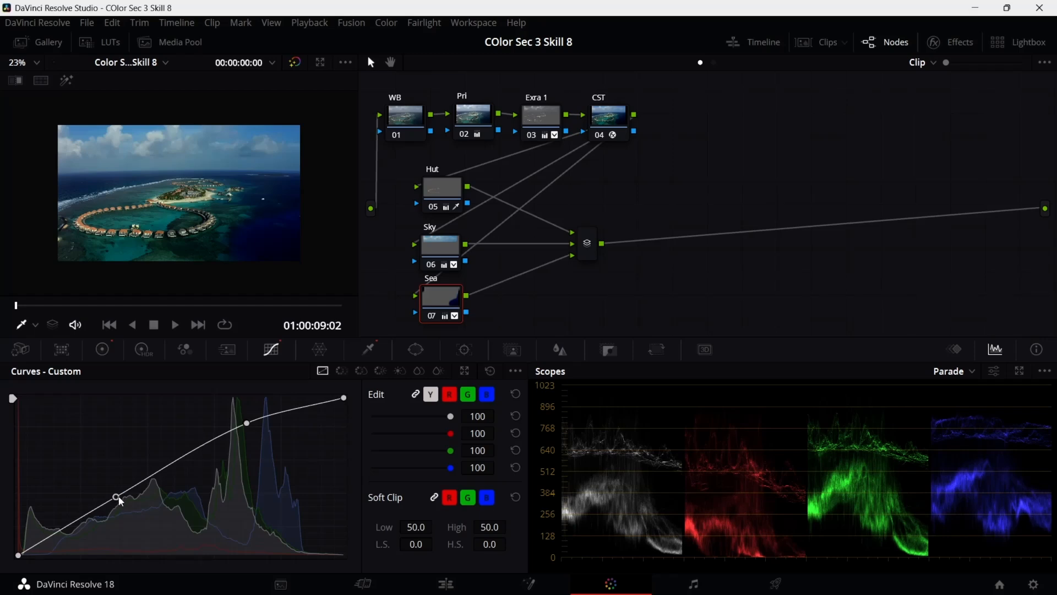
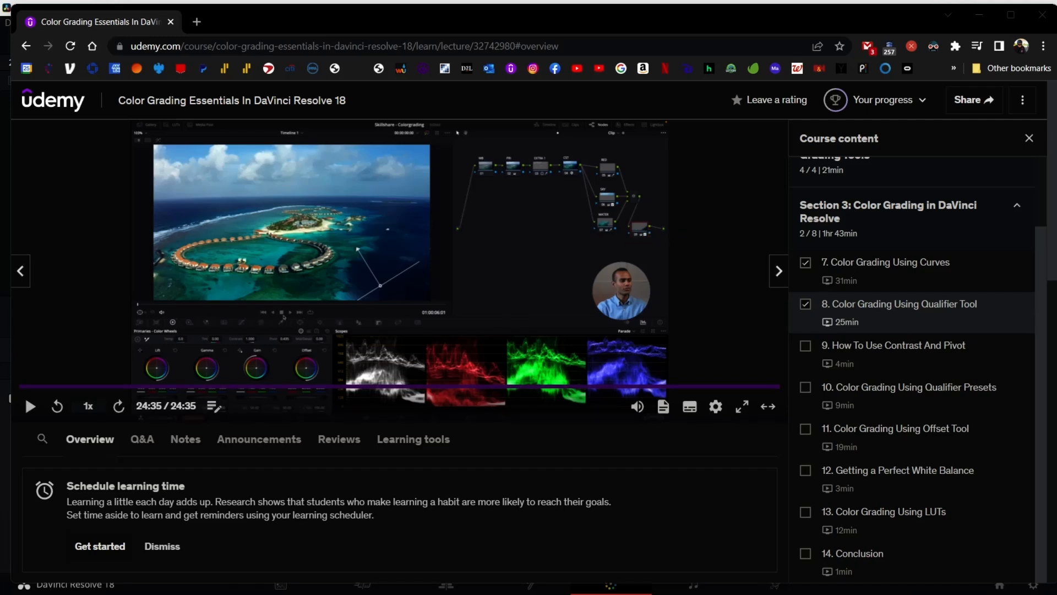
Back in DaVinci Resolve, resample node 09's dark water to Hue Center 92.8, Width 5.6, Saturation 1.8 to 8.9 and Luminance 45.6 to 57.3.
key(alt+Tab)
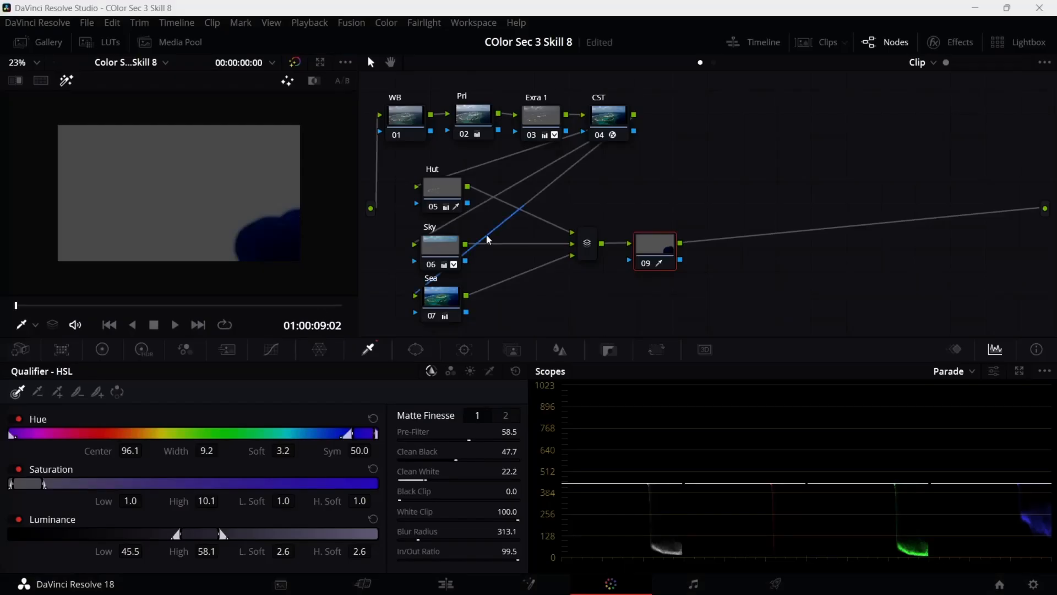
click(289, 246)
drag(292, 242, 279, 243)
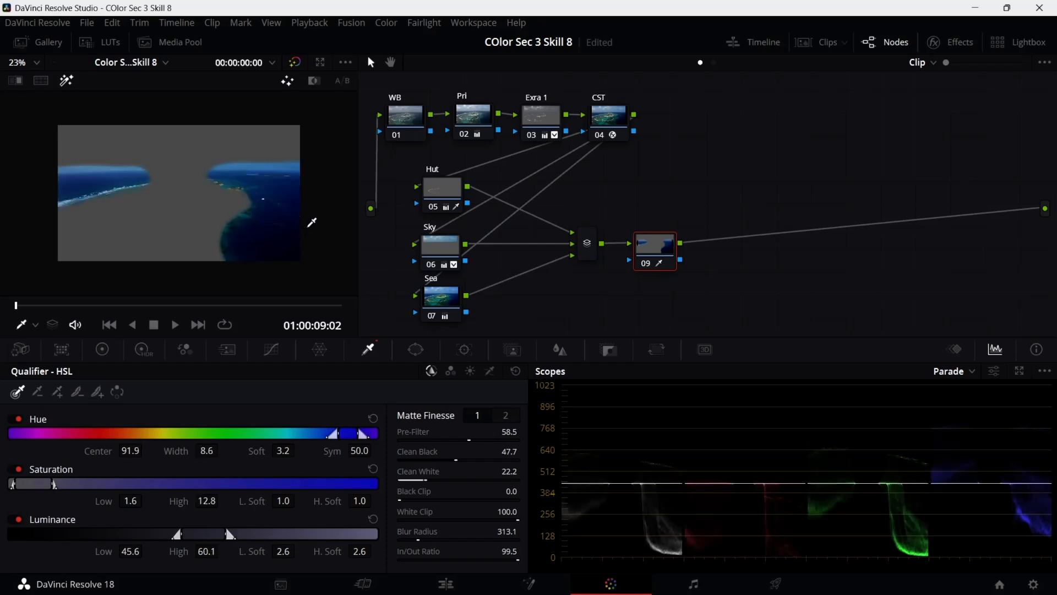
click(294, 247)
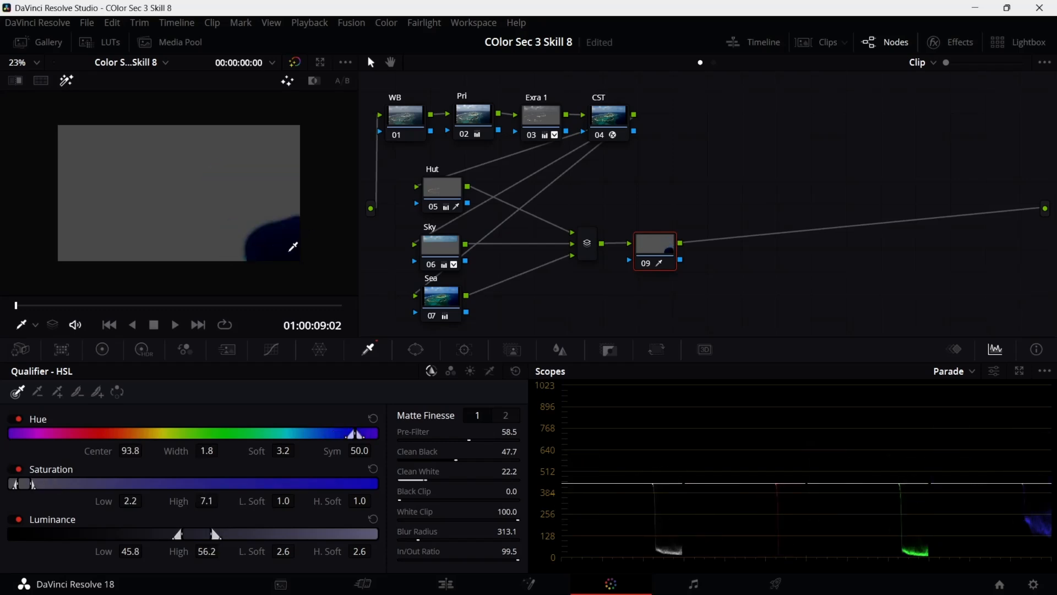
mouse_move(292, 246)
mouse_down()
mouse_move(248, 241)
mouse_move(258, 245)
mouse_up()
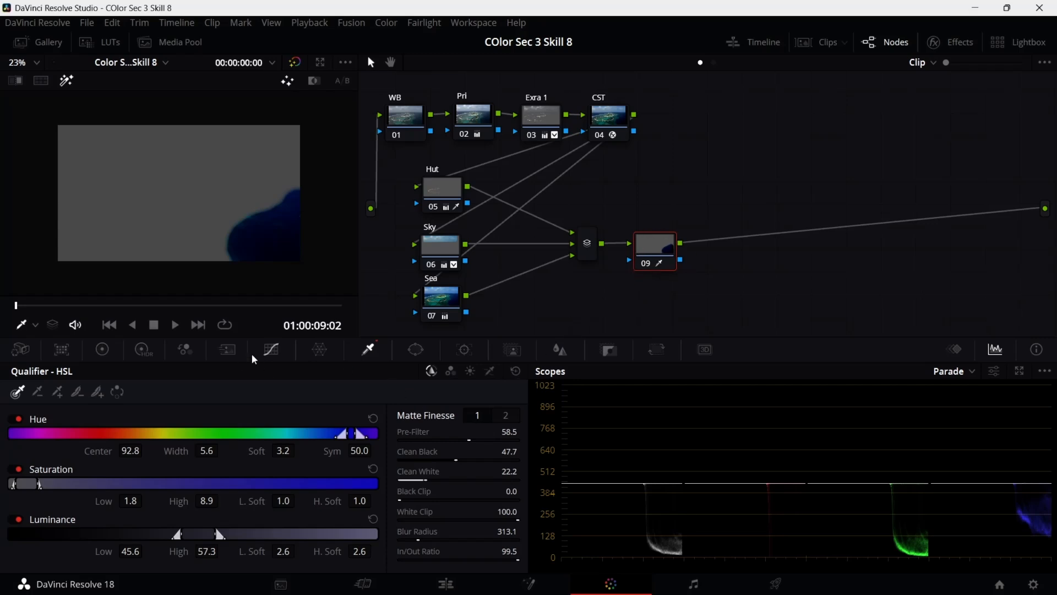
With the highlight off, lift node 09's custom curve slightly above the diagonal using one lower-midtone point and one point near the middle.
click(272, 349)
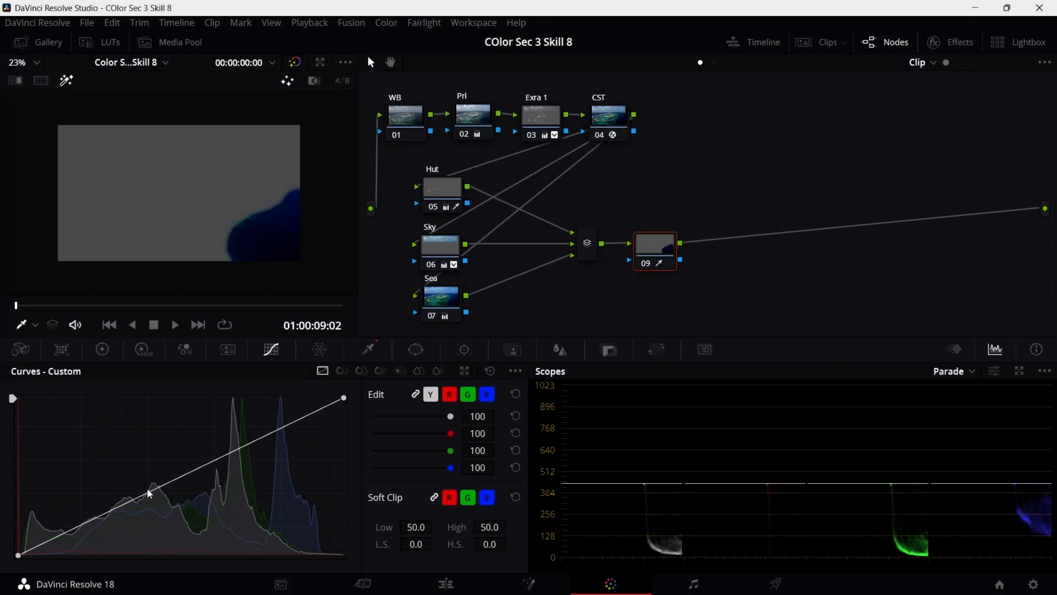
click(67, 81)
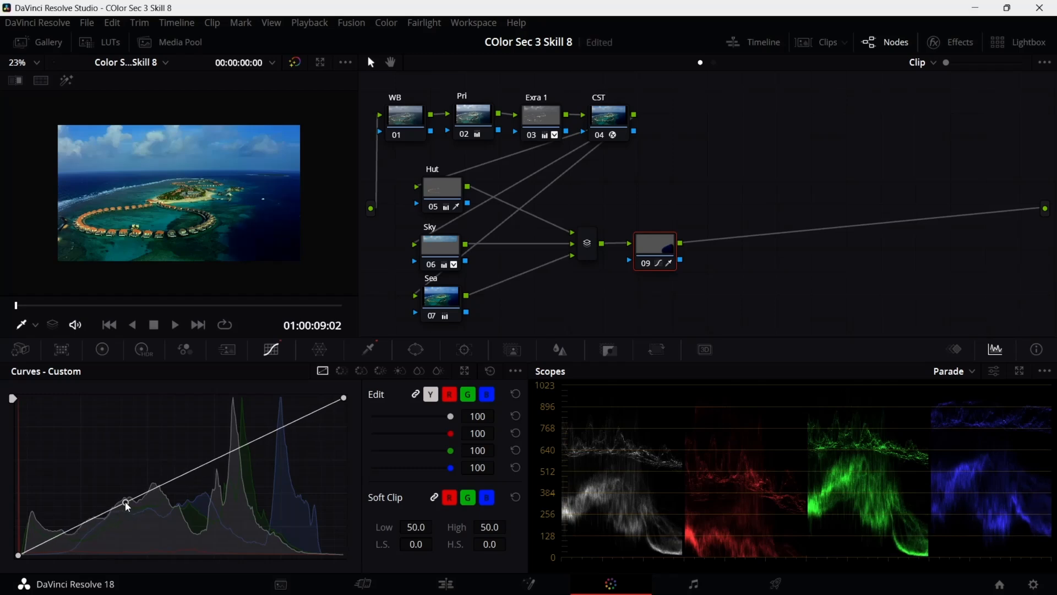
click(126, 501)
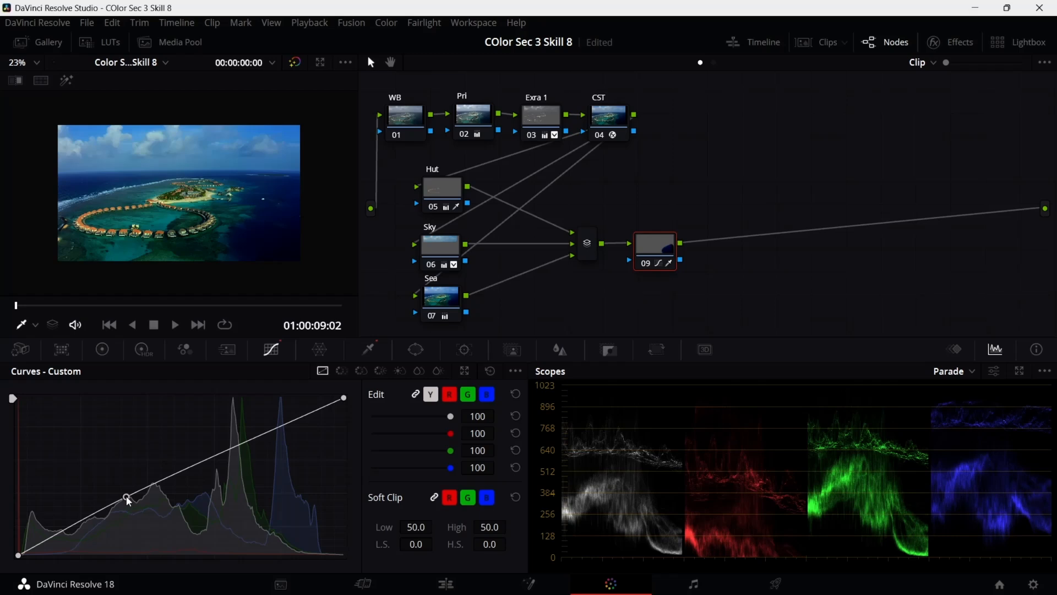
click(259, 434)
mouse_move(261, 434)
mouse_down()
mouse_move(248, 417)
mouse_move(304, 399)
mouse_move(254, 418)
mouse_move(254, 437)
mouse_move(247, 420)
mouse_up()
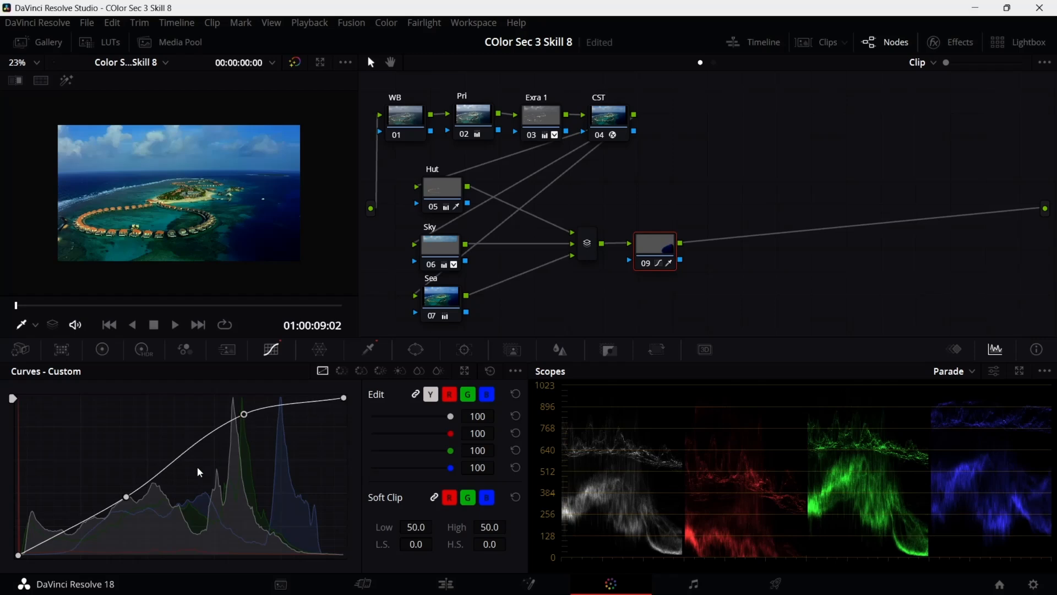
drag(244, 414, 193, 466)
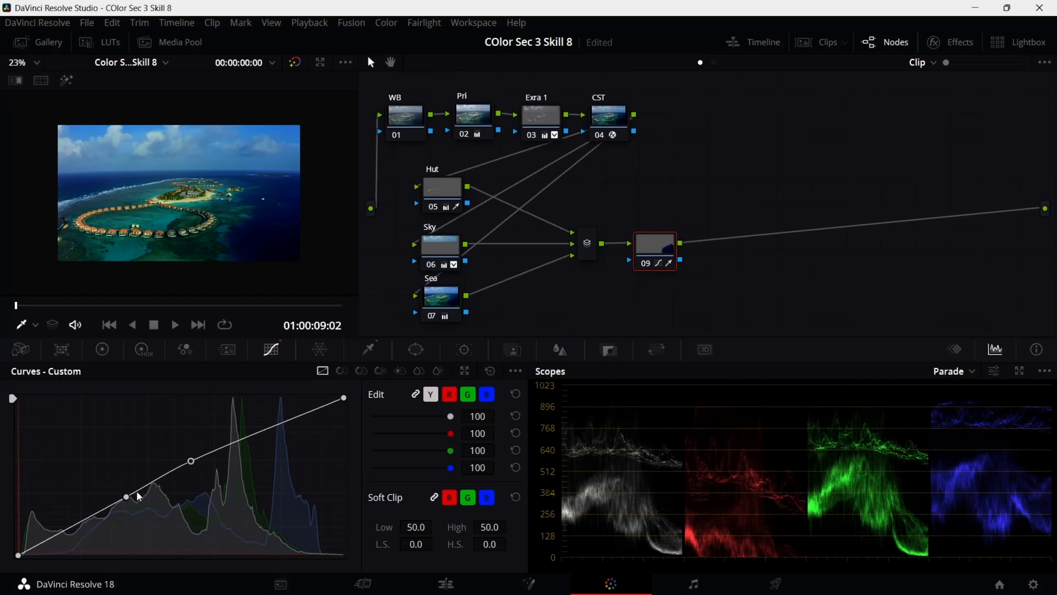
drag(127, 496, 124, 497)
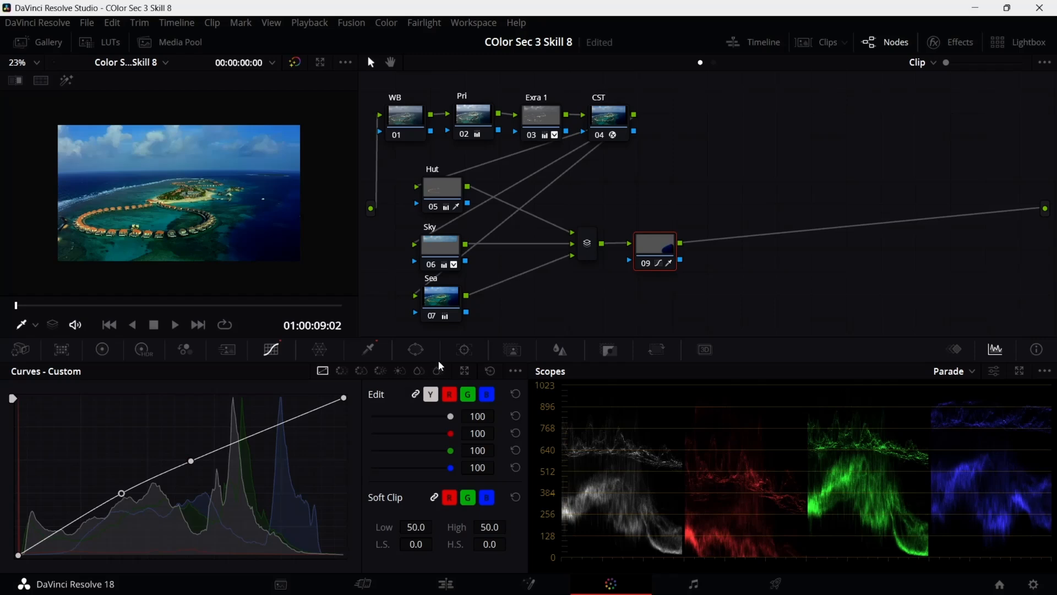
Soften node 09's dark-water matte with In/Out Ratio 42.8 and Blur Radius 1747.1, and nudge its custom curve's lower-midtone point.
click(369, 350)
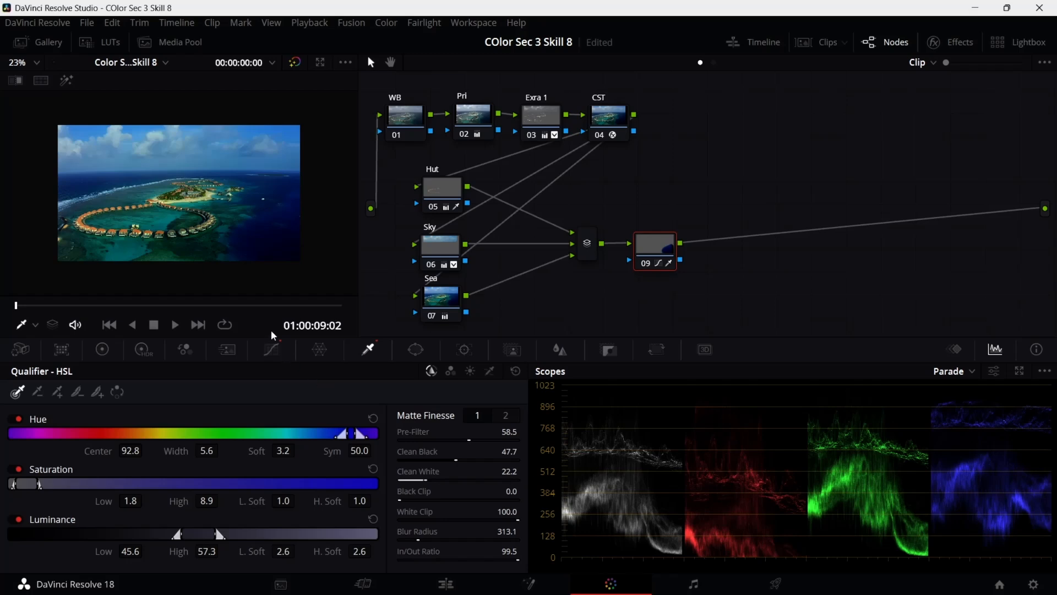
click(67, 80)
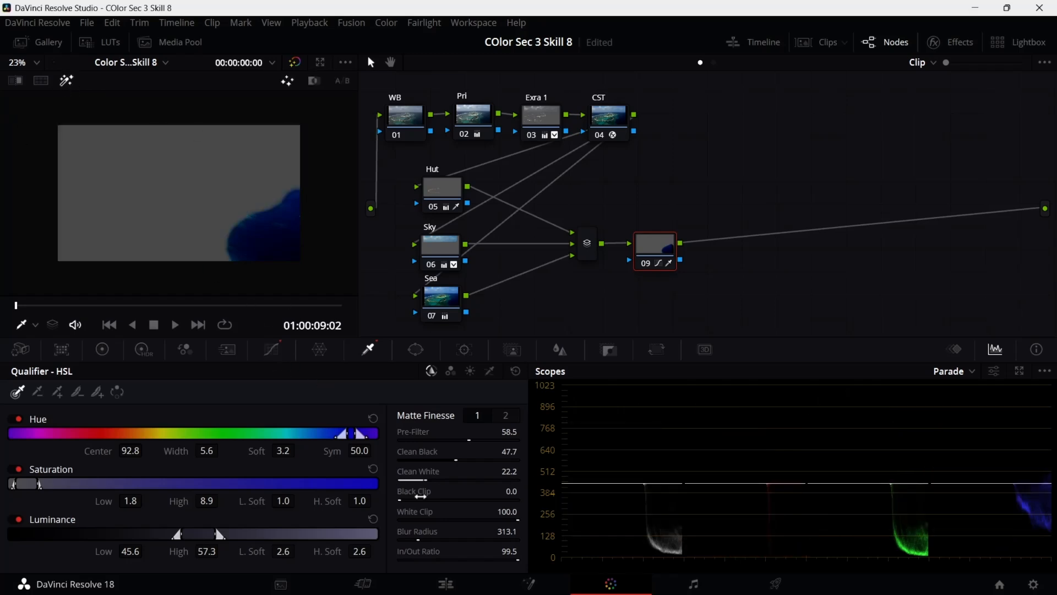
drag(517, 559, 486, 560)
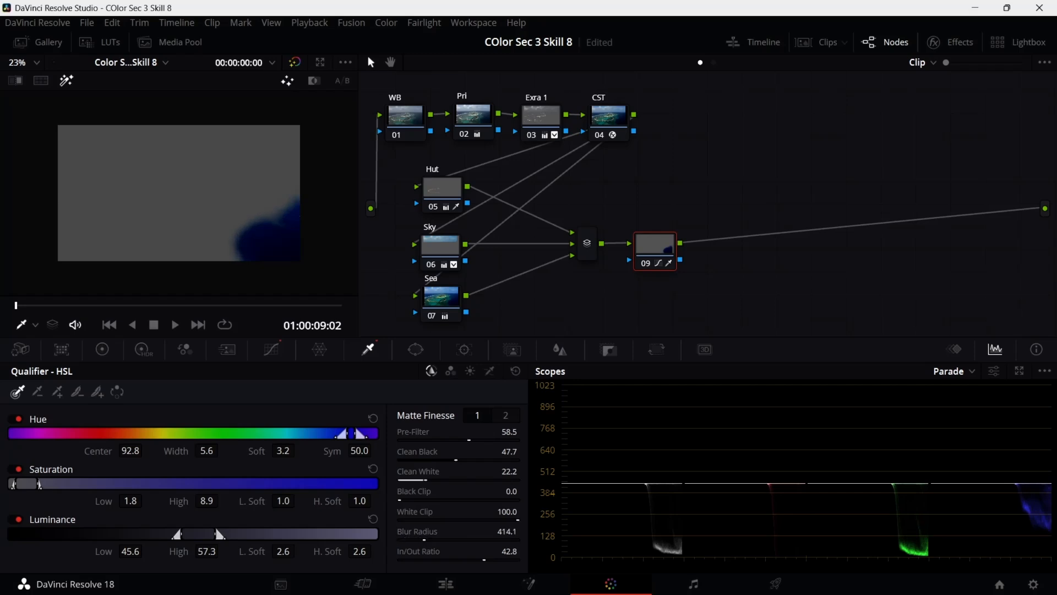
drag(435, 540, 503, 540)
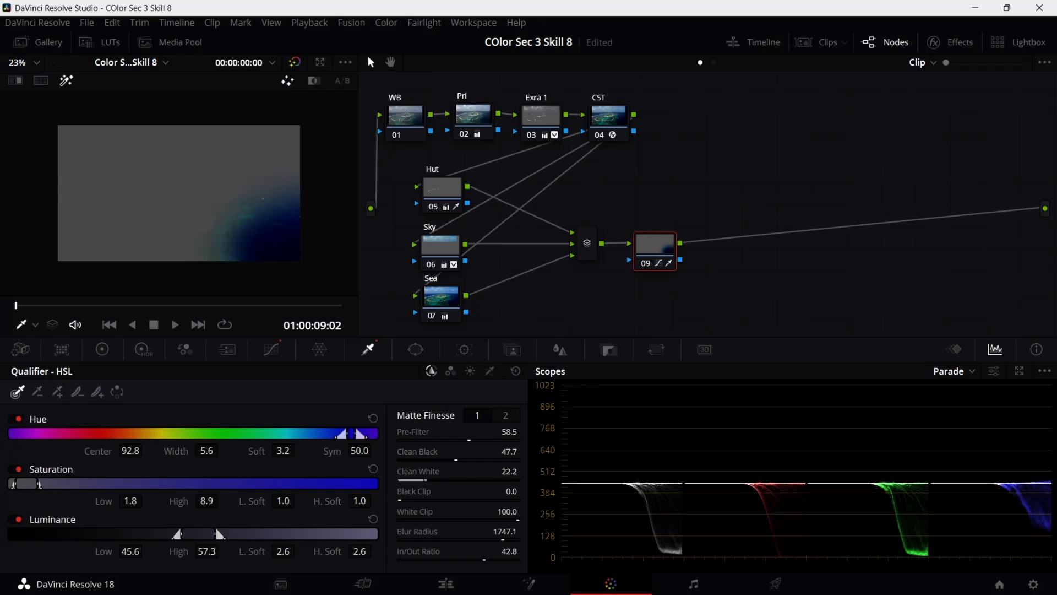
click(67, 80)
click(271, 349)
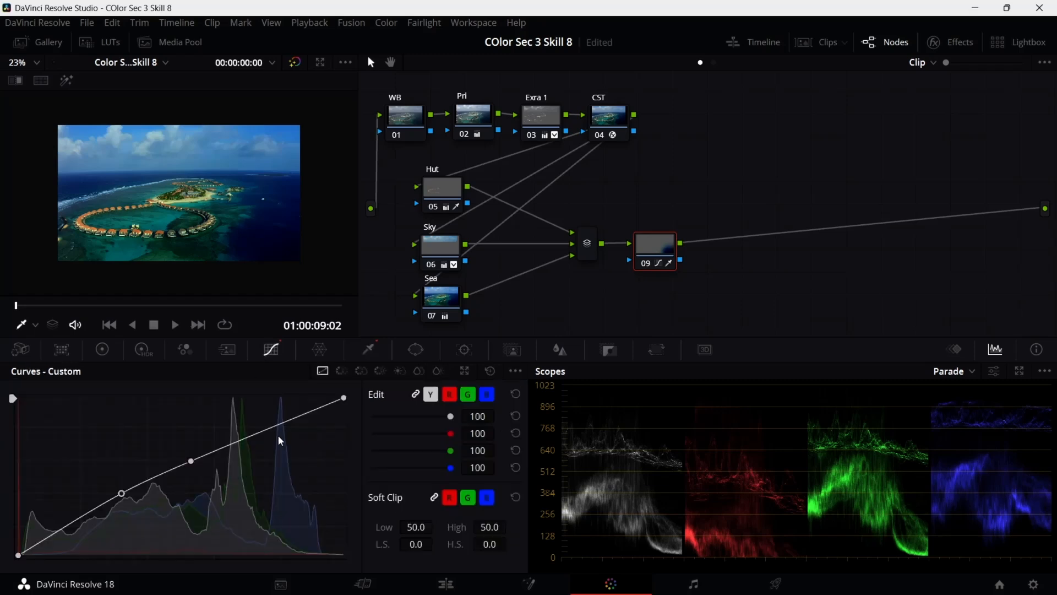
mouse_move(122, 494)
mouse_down()
mouse_move(130, 502)
mouse_move(124, 493)
mouse_up()
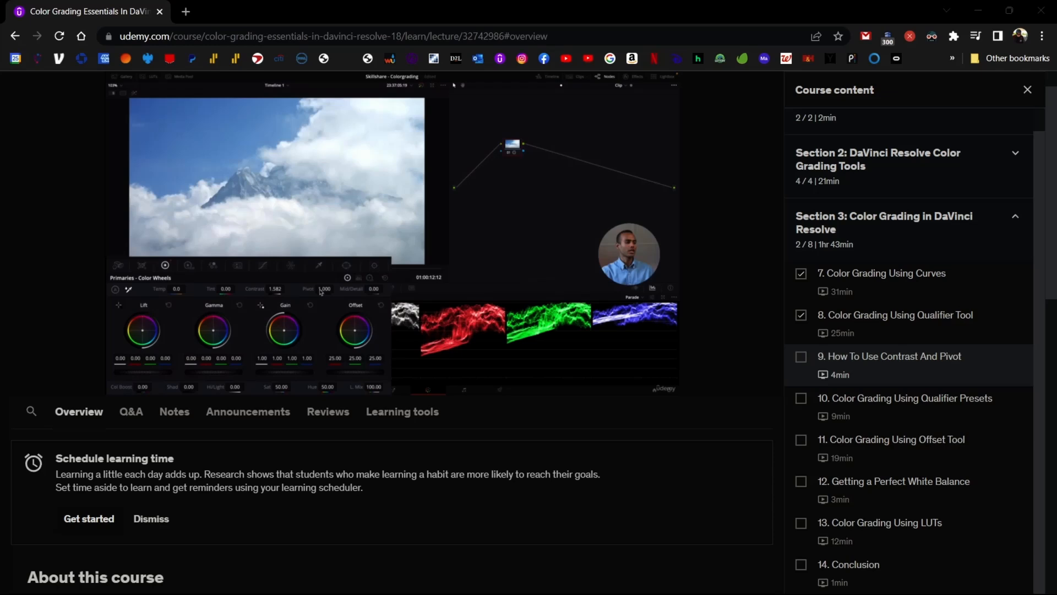
Switch to DaVinci Resolve's Color Sec 3 Skill 9 project, show the primary color wheels and move node 01 closer to the source.
mouse_move(771, 594)
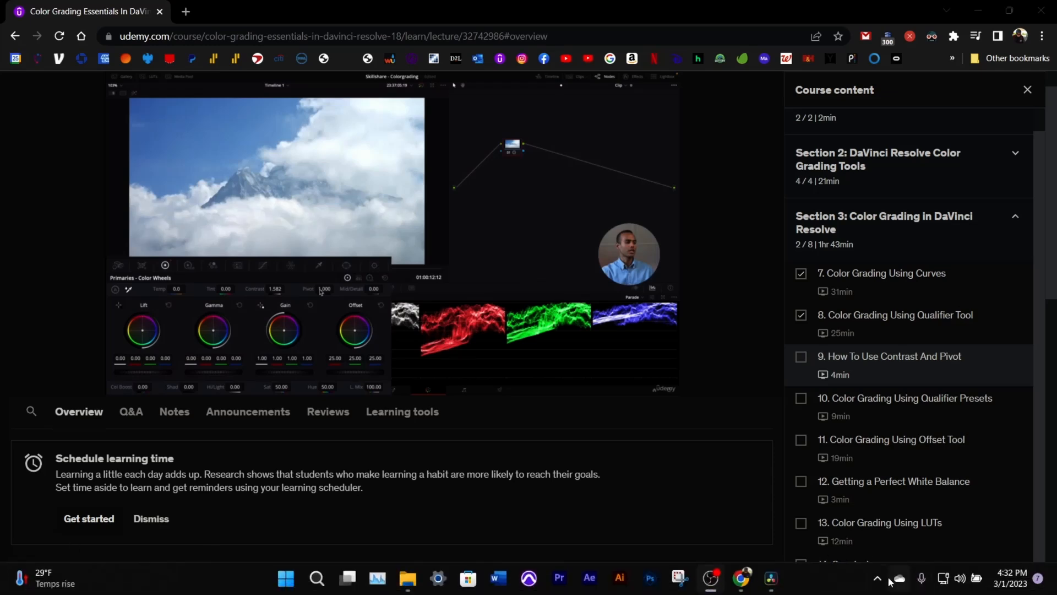
click(770, 585)
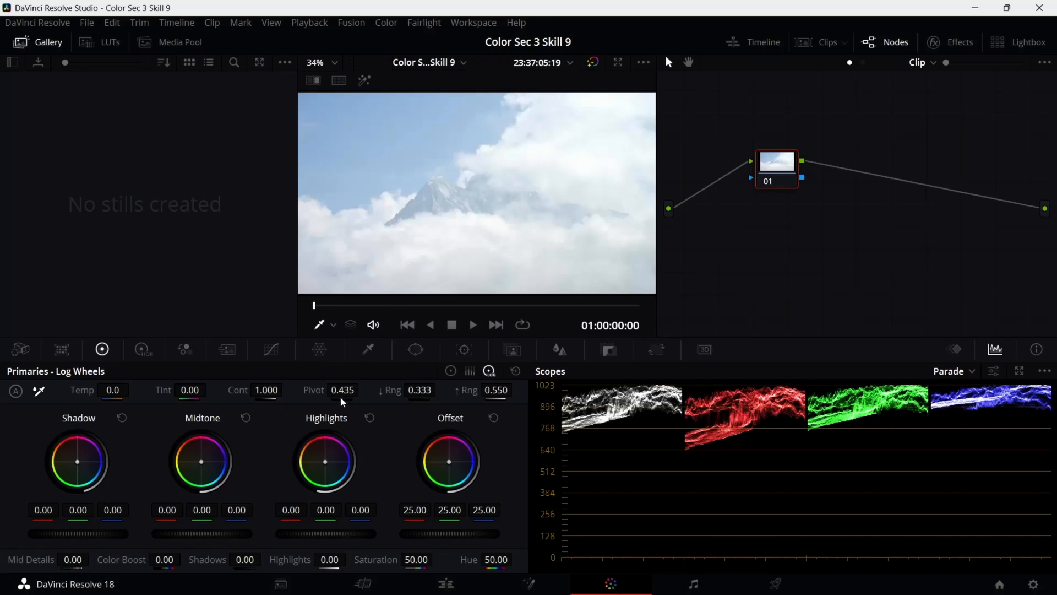
click(452, 372)
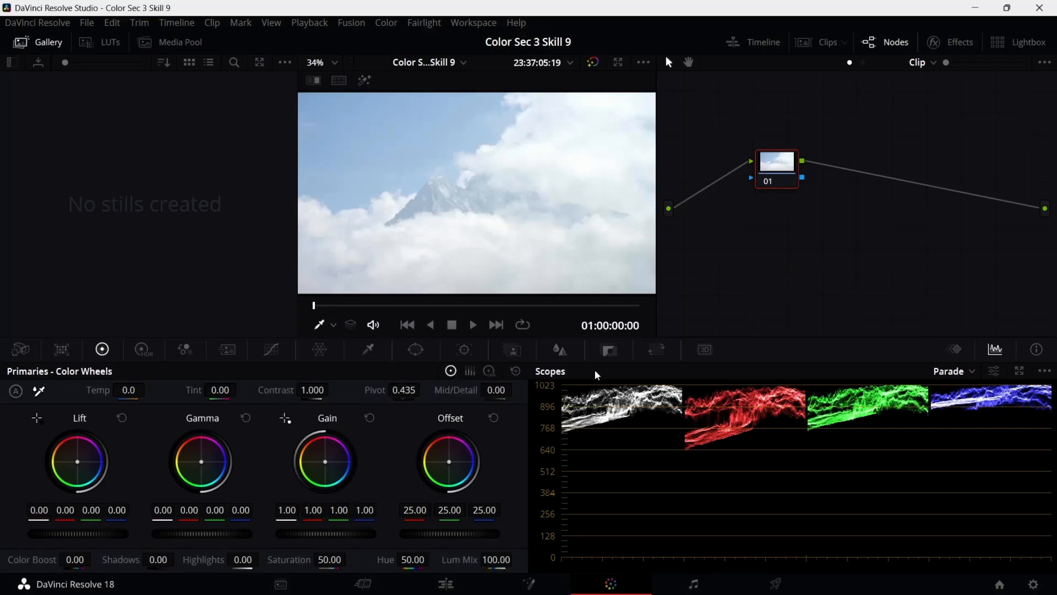
drag(773, 183, 721, 190)
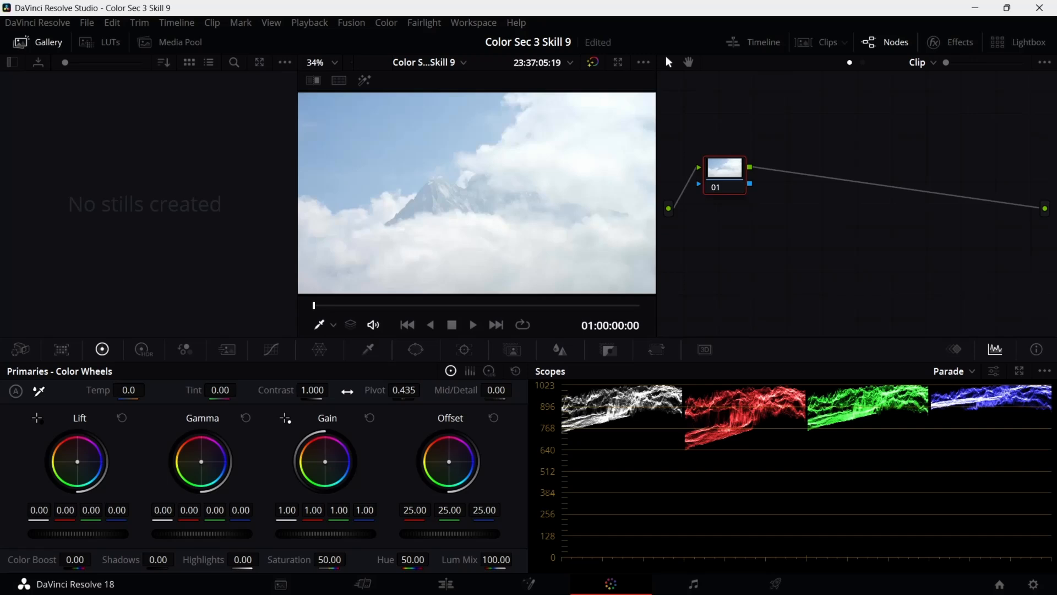
Raise node 01's Contrast to 1.538, try a near-zero Pivot, and set the Pivot to 1.000.
drag(312, 391, 333, 389)
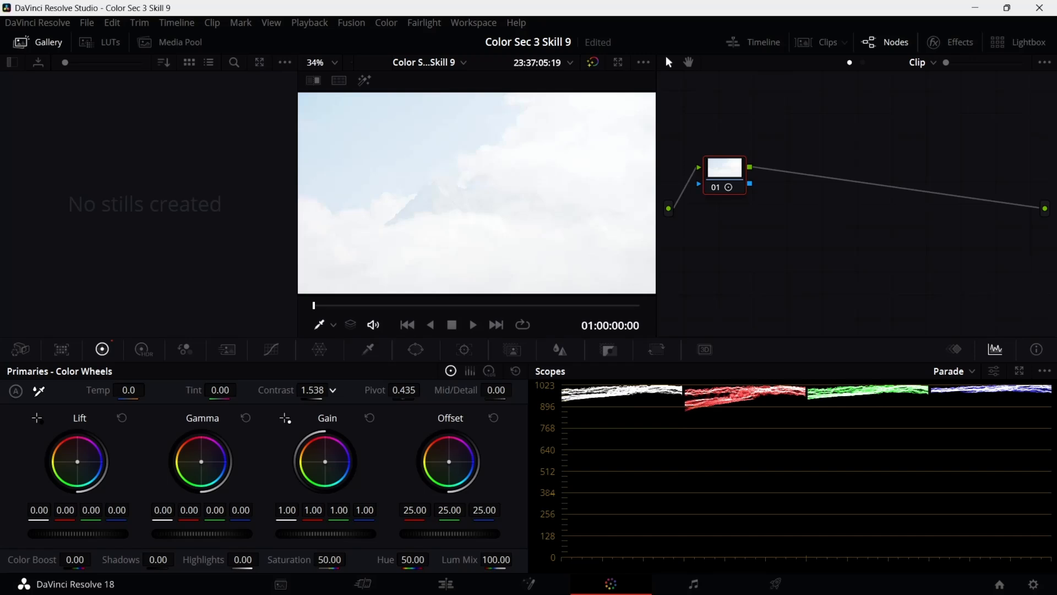
drag(314, 391, 312, 391)
drag(404, 392, 371, 391)
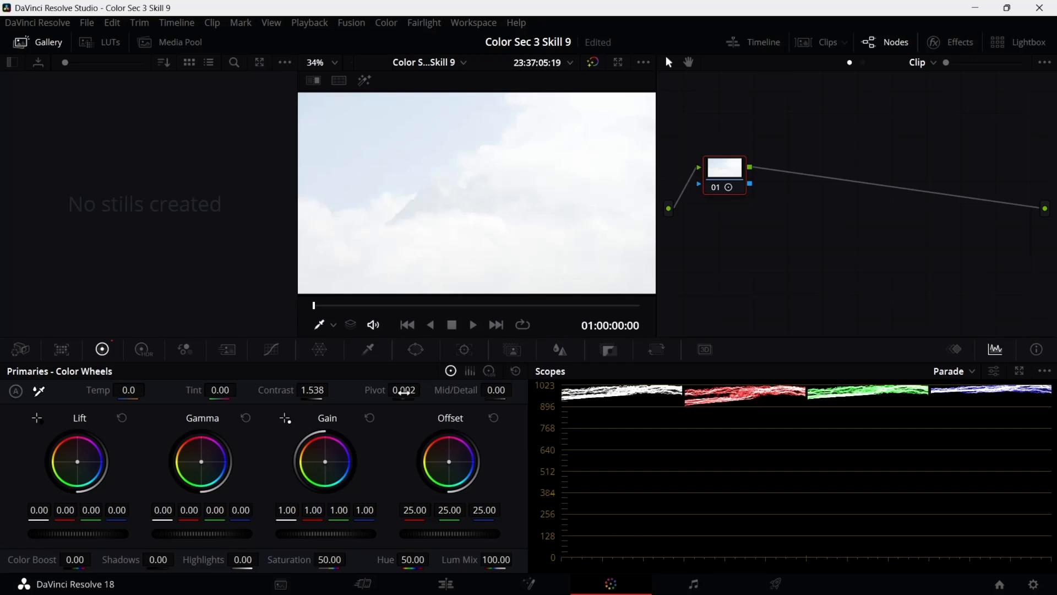
drag(405, 391, 501, 391)
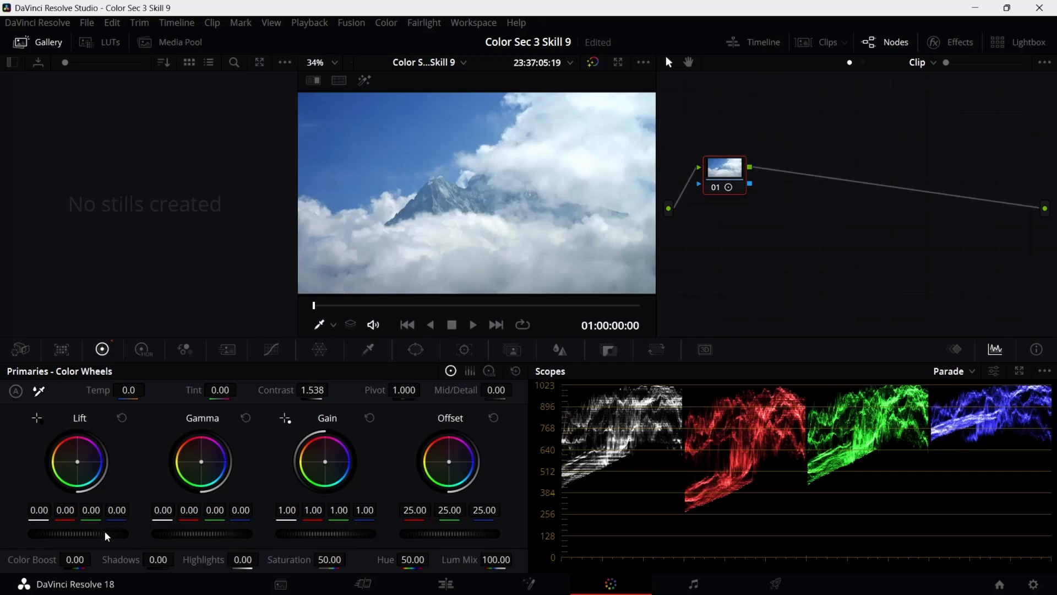
Set node 01's Lift to -0.73 and Gamma to 0.08, and raise its Contrast to 1.582.
drag(79, 533, 0, 533)
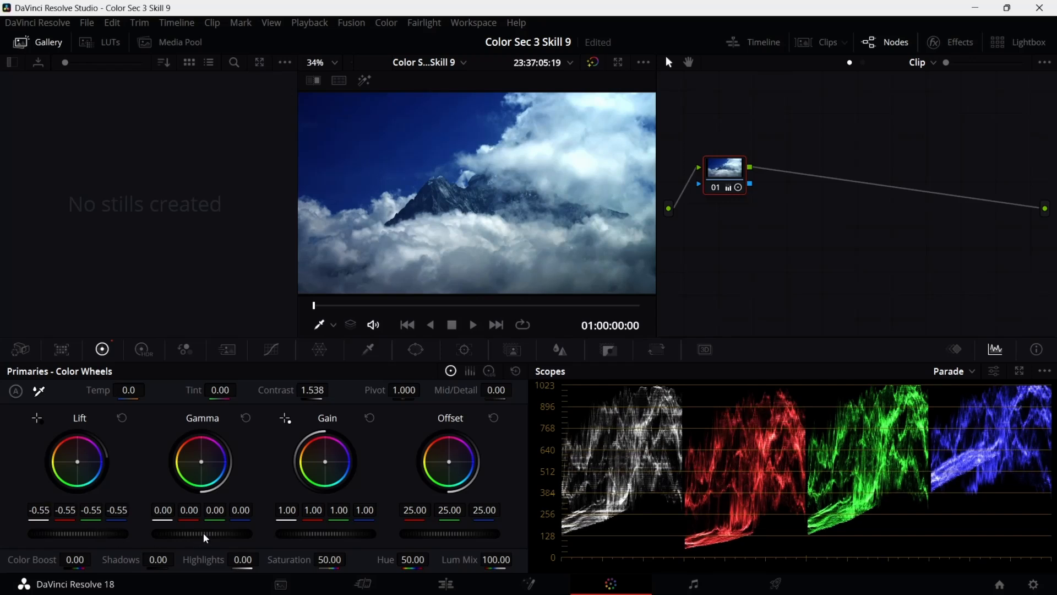
drag(202, 534, 207, 534)
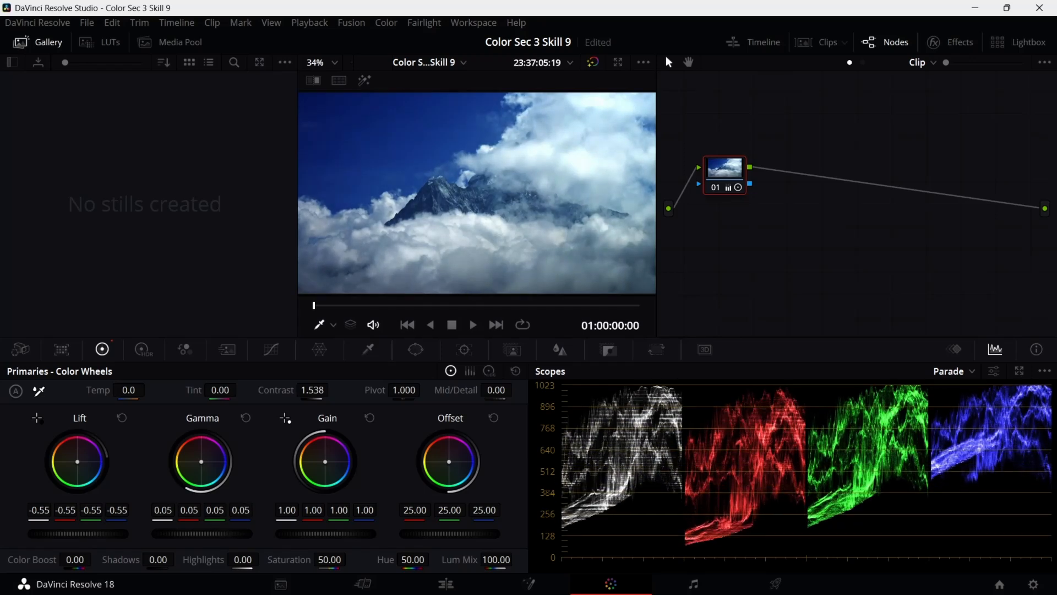
drag(58, 528, 43, 527)
drag(219, 533, 222, 533)
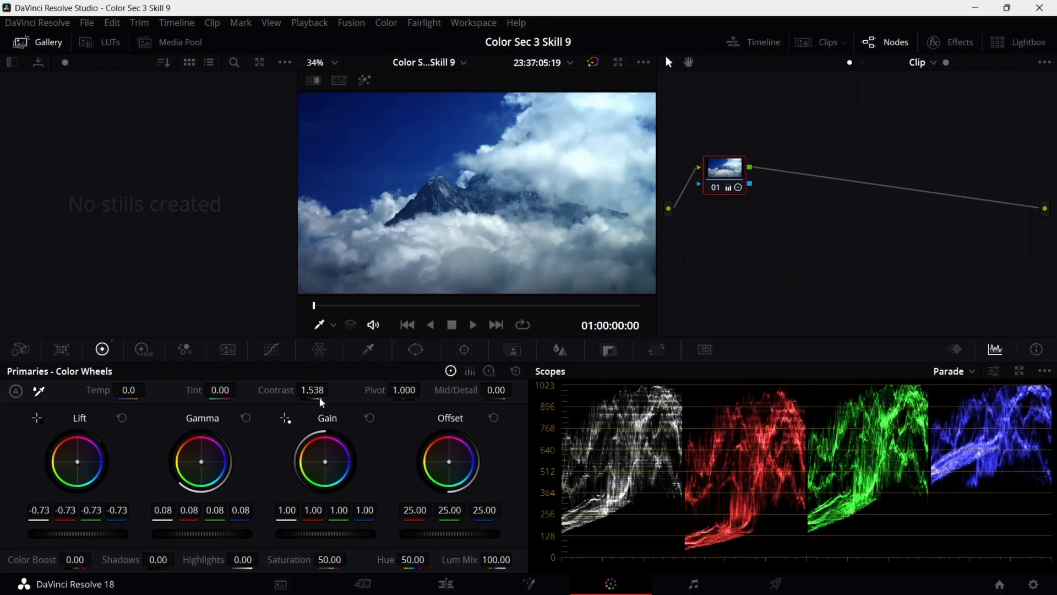
mouse_move(322, 403)
mouse_down()
mouse_move(304, 403)
mouse_move(333, 403)
mouse_move(299, 403)
mouse_move(361, 403)
mouse_move(336, 403)
mouse_up()
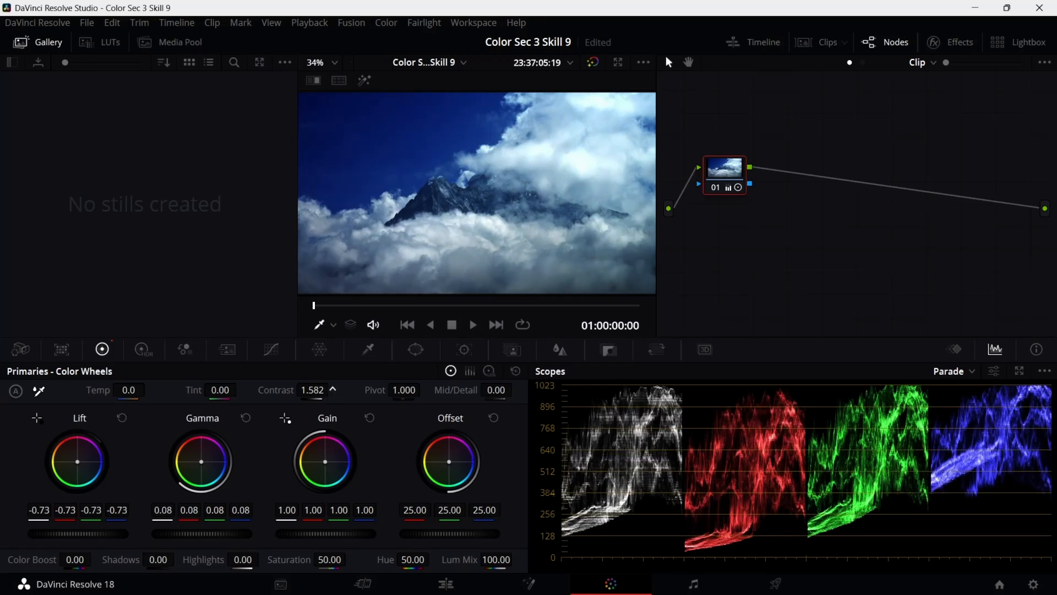
Set node 01's log wheels to Shadow -0.17, Midtone 0.54 and Highlights 0.04, and close the stills gallery.
click(490, 373)
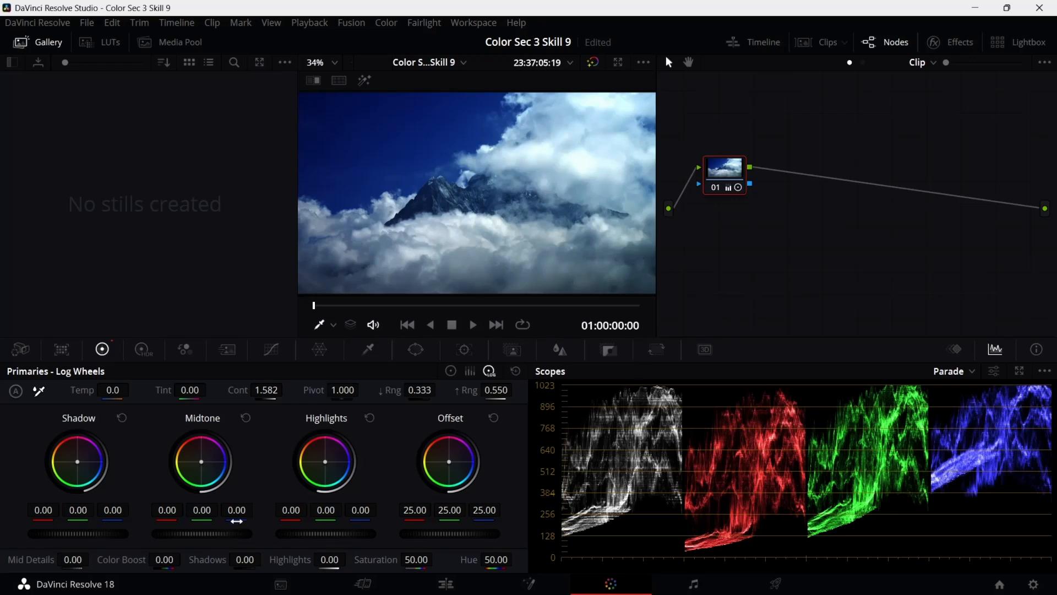
drag(202, 533, 287, 534)
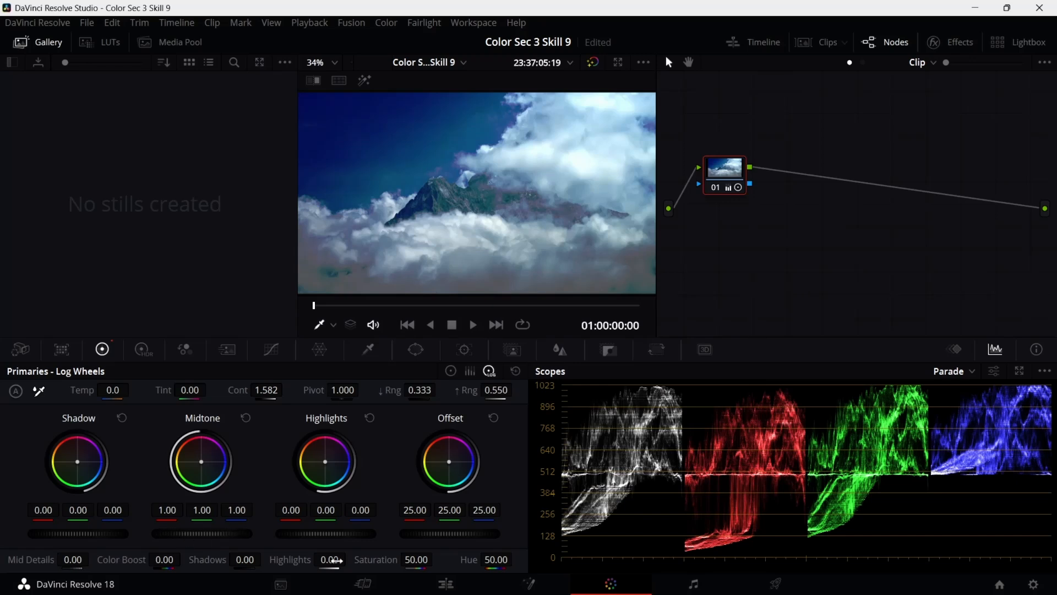
drag(309, 533, 318, 533)
drag(78, 533, 70, 533)
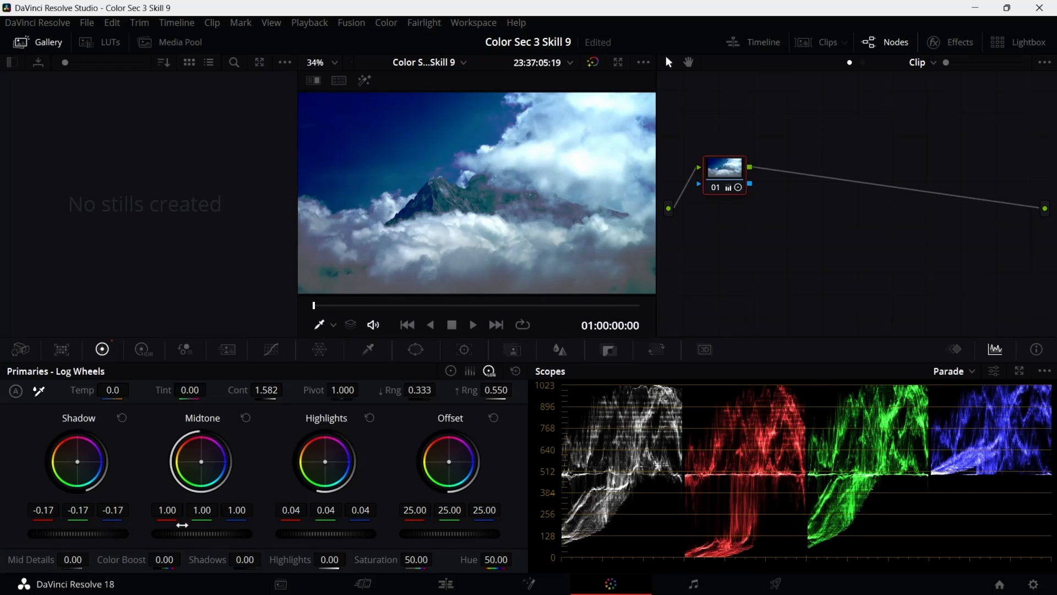
drag(202, 533, 176, 533)
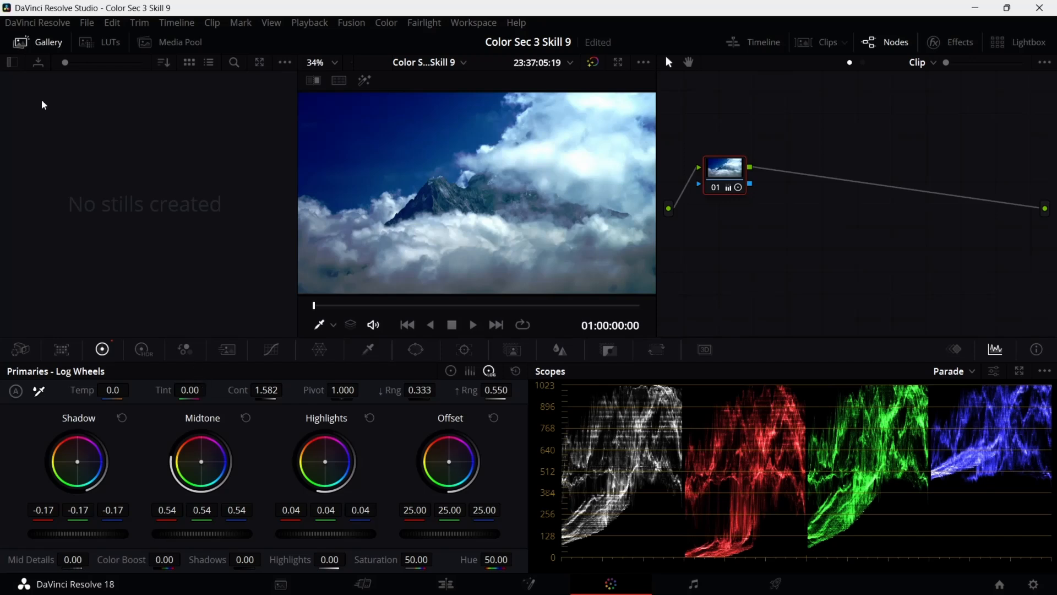
click(49, 46)
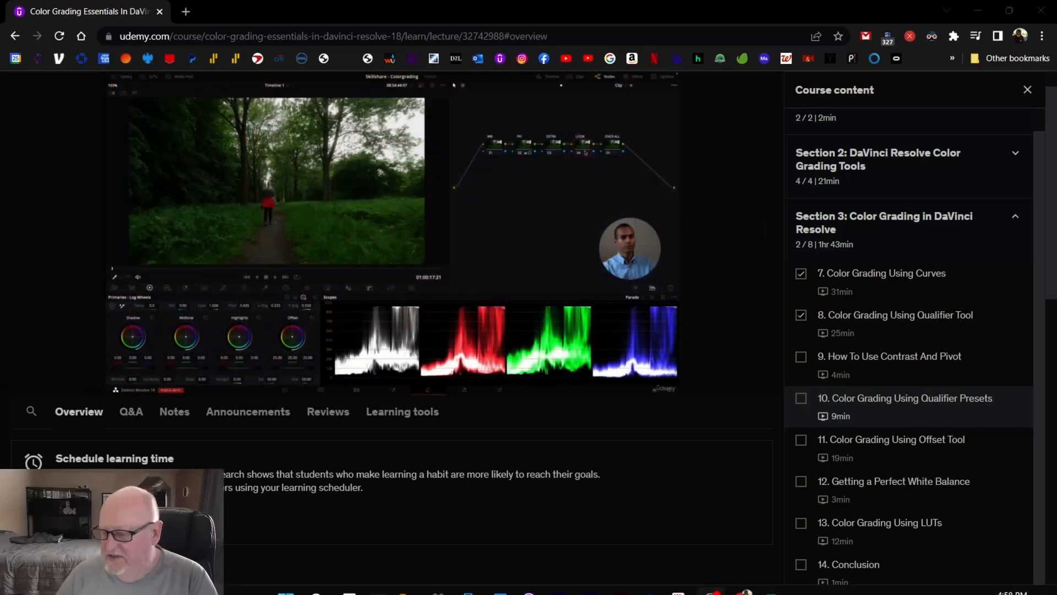
Switch to DaVinci Resolve's Color Sec 3 Skill 10 project and import Over all 2.MP4 from the COLORGRADING folder into the media pool.
mouse_move(749, 575)
click(772, 580)
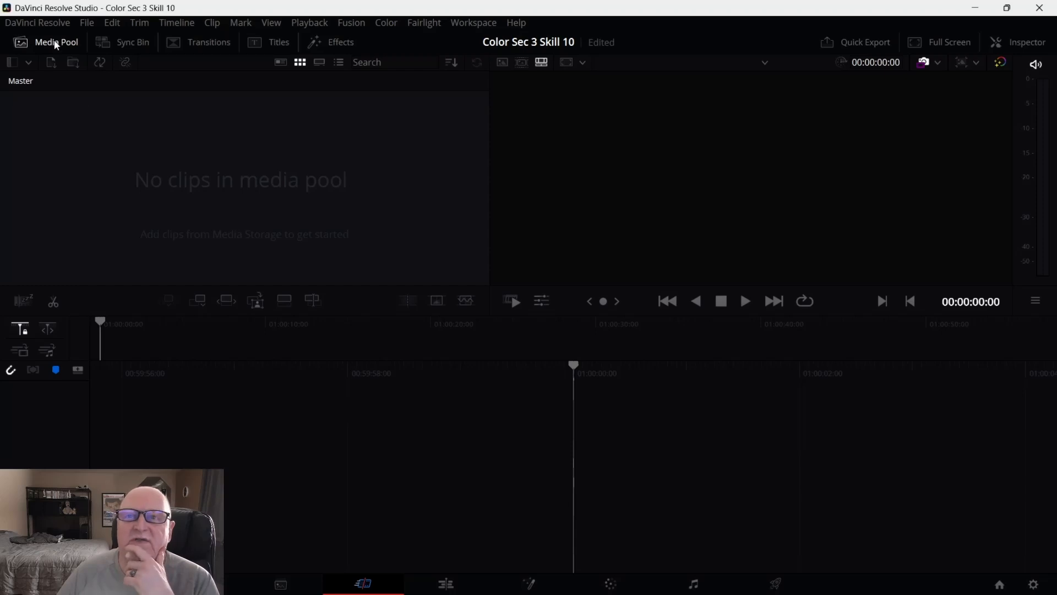
click(279, 585)
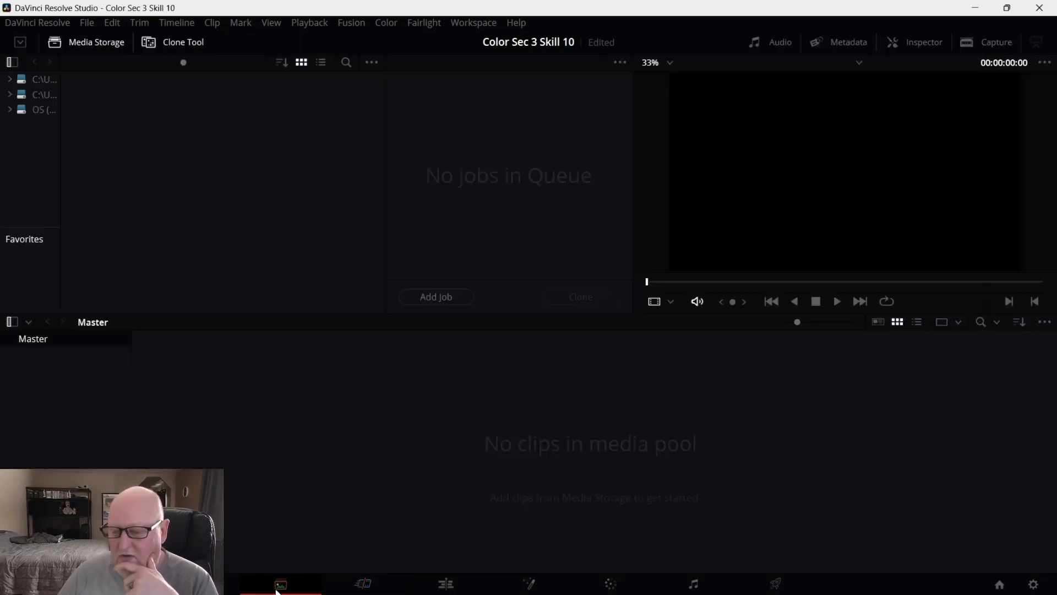
click(44, 94)
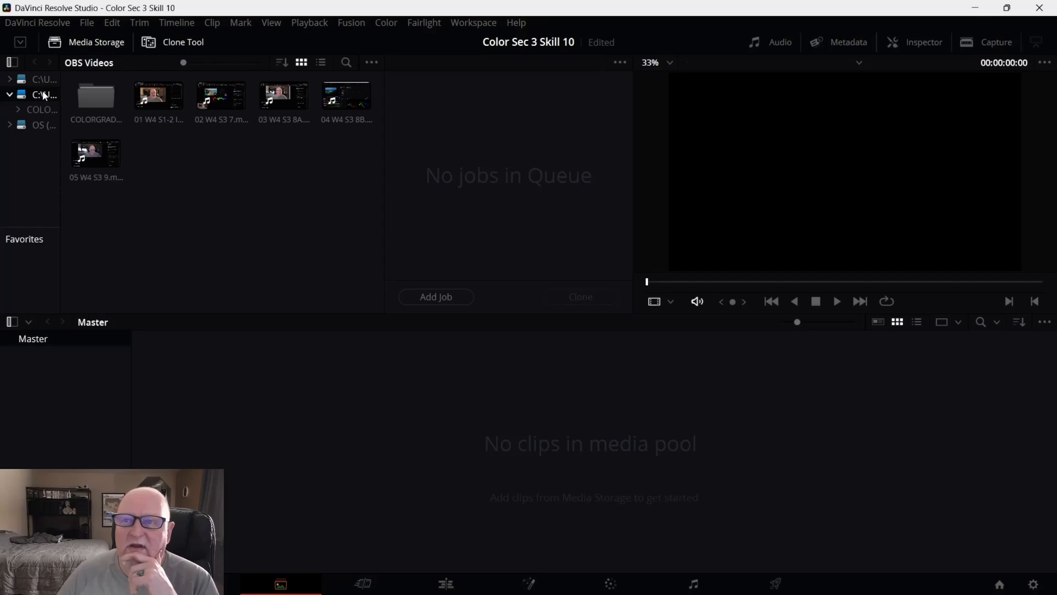
double_click(110, 105)
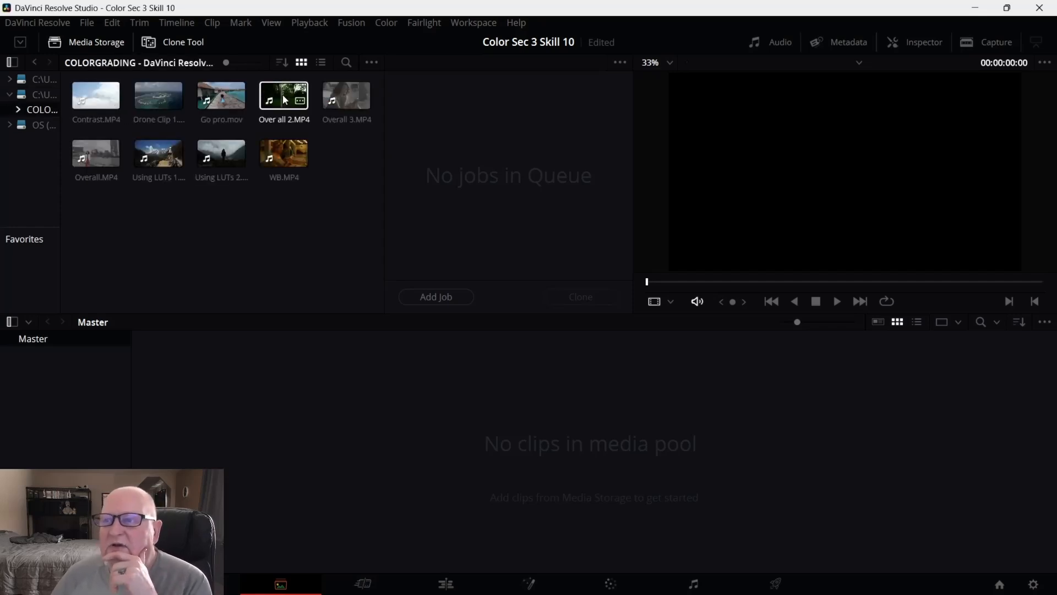
drag(283, 94, 214, 387)
click(619, 356)
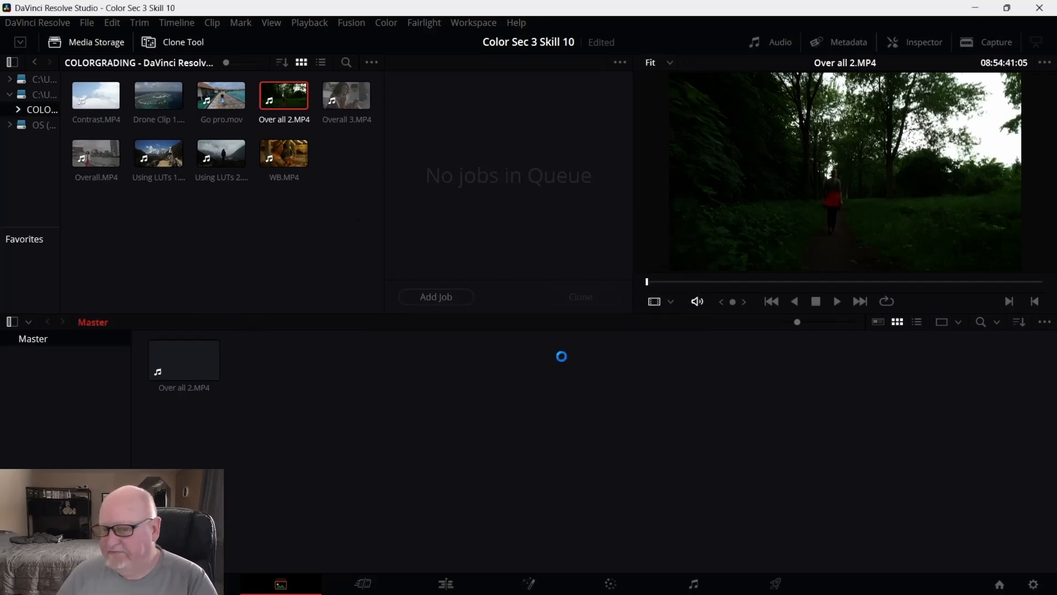
Create a timeline named Color Sec 3 Skill 10 from the Over all 2.MP4 clip.
right_click(184, 361)
right_click(184, 362)
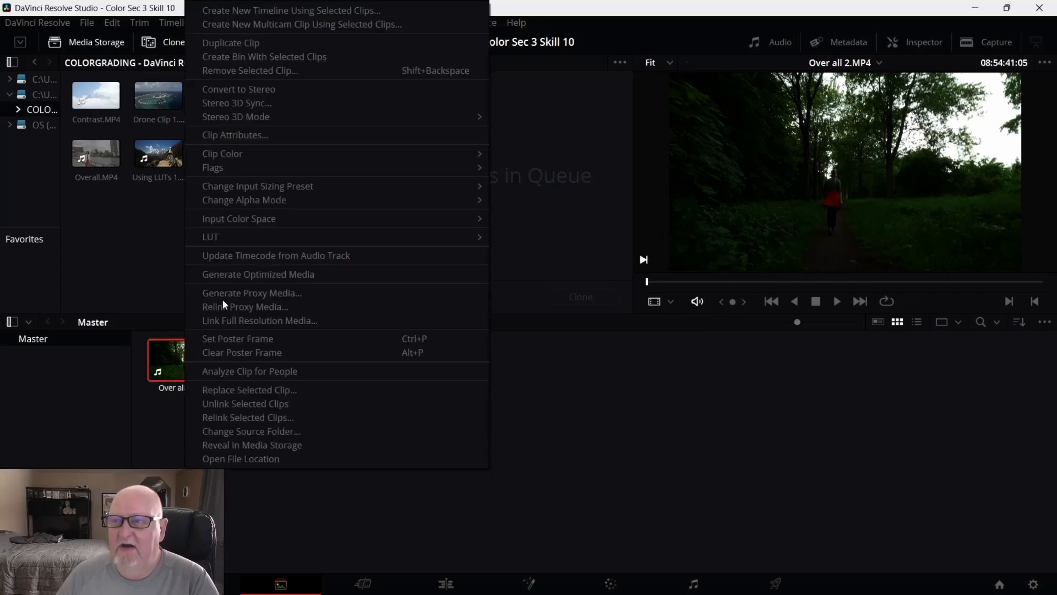
click(265, 12)
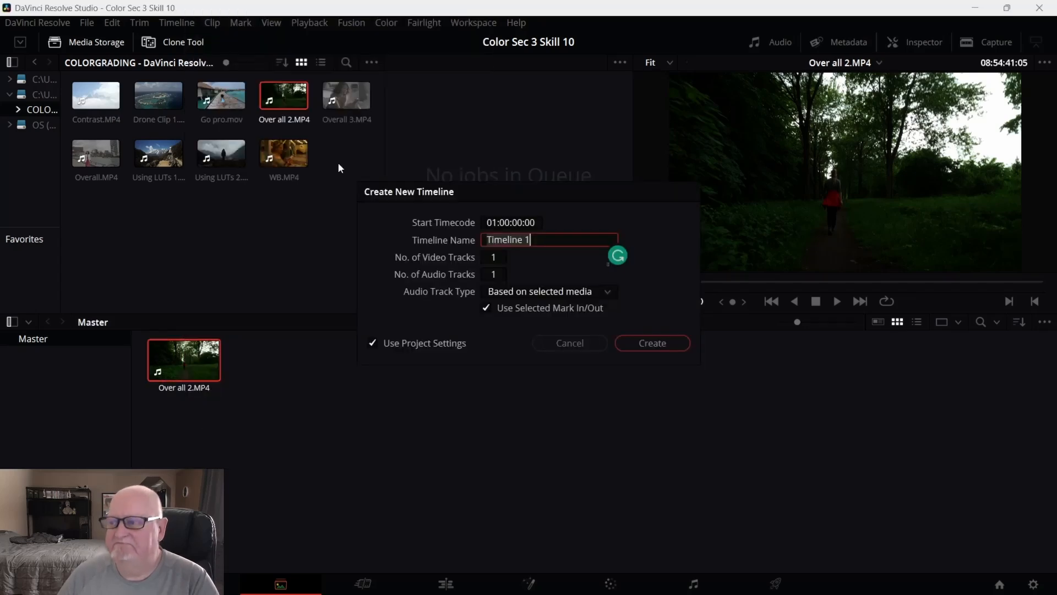
right_click(519, 238)
click(567, 306)
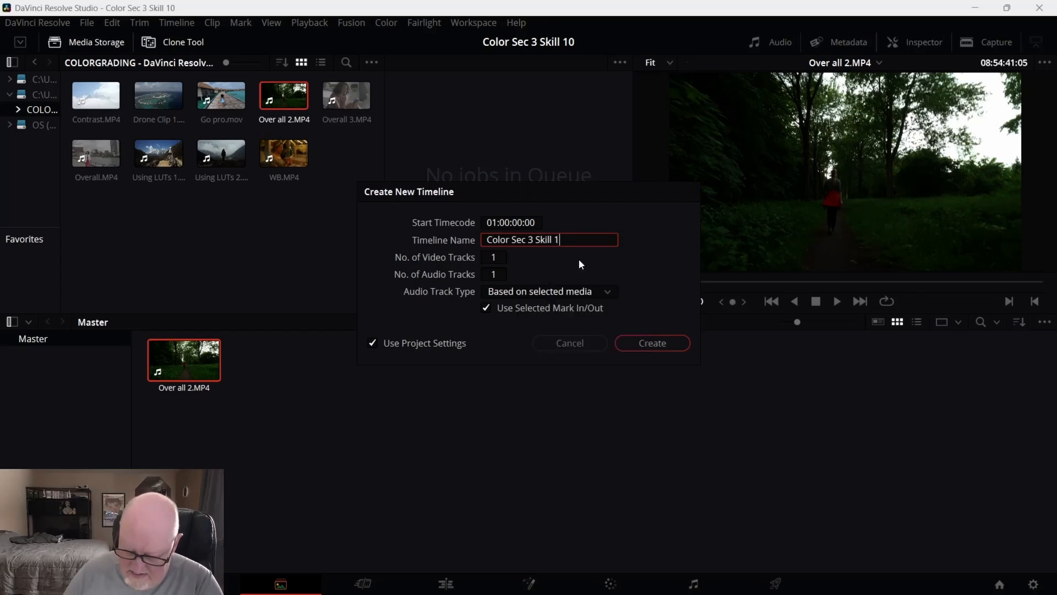
click(653, 342)
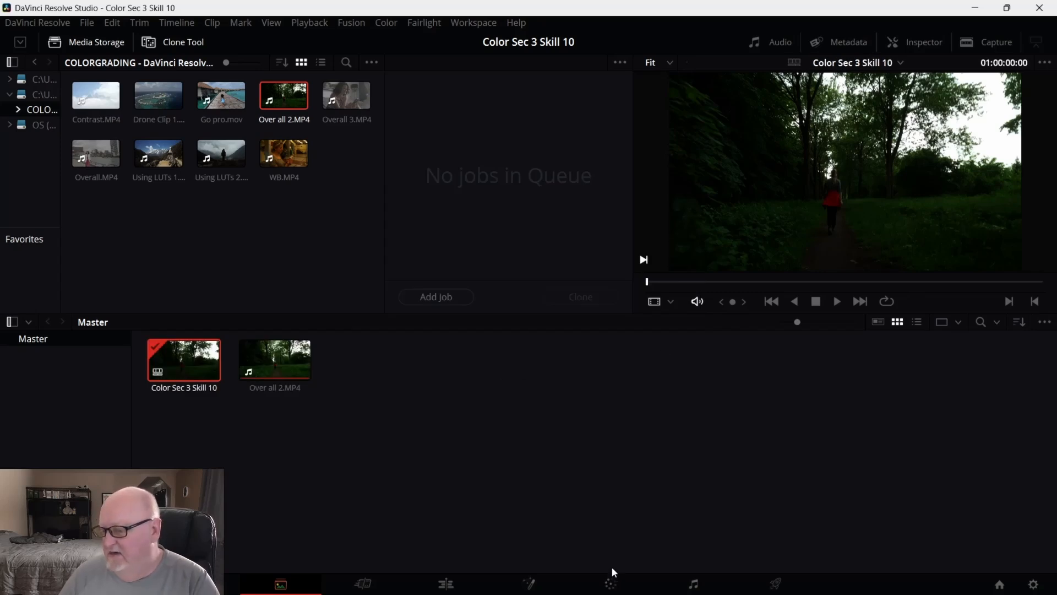
Open the forest clip on the Color page, with the stills gallery closed and the node graph area widened.
click(612, 585)
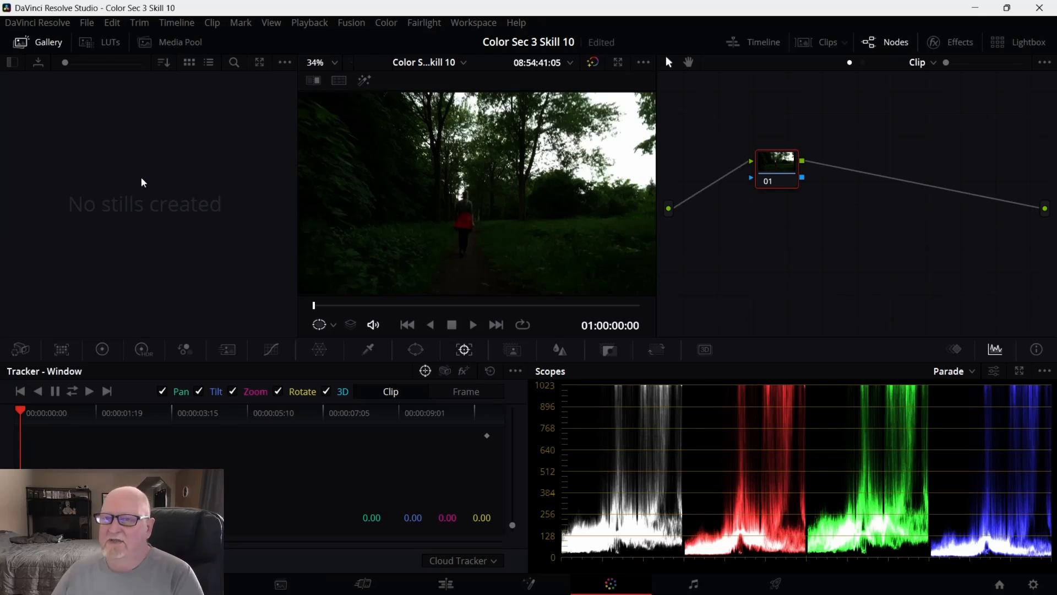
click(49, 42)
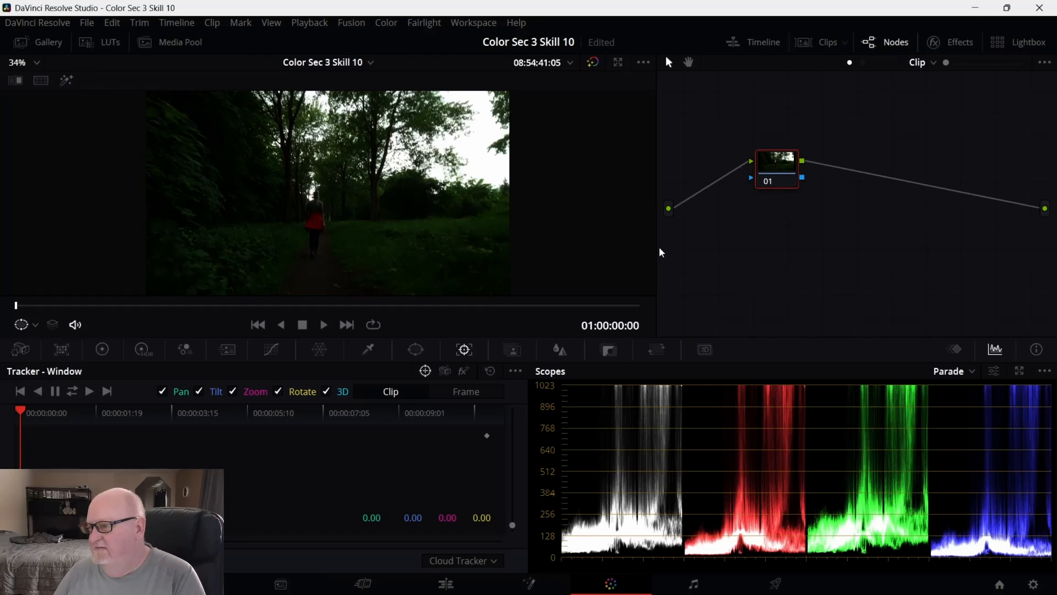
drag(655, 251, 395, 259)
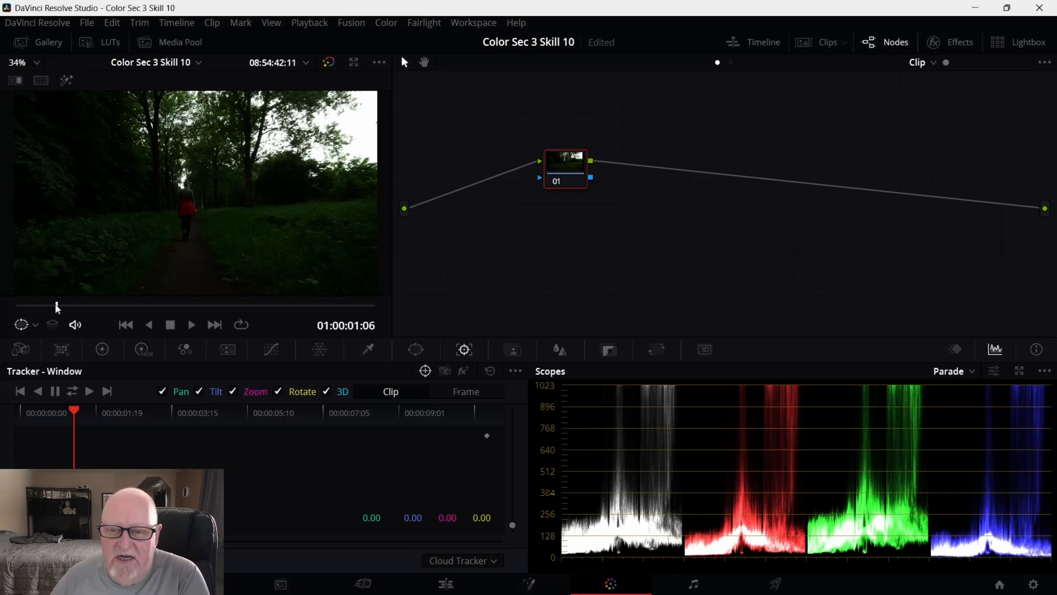
At 01:00:06:20, lower node 01's log-wheel Highlights to -0.57.
drag(52, 306, 243, 306)
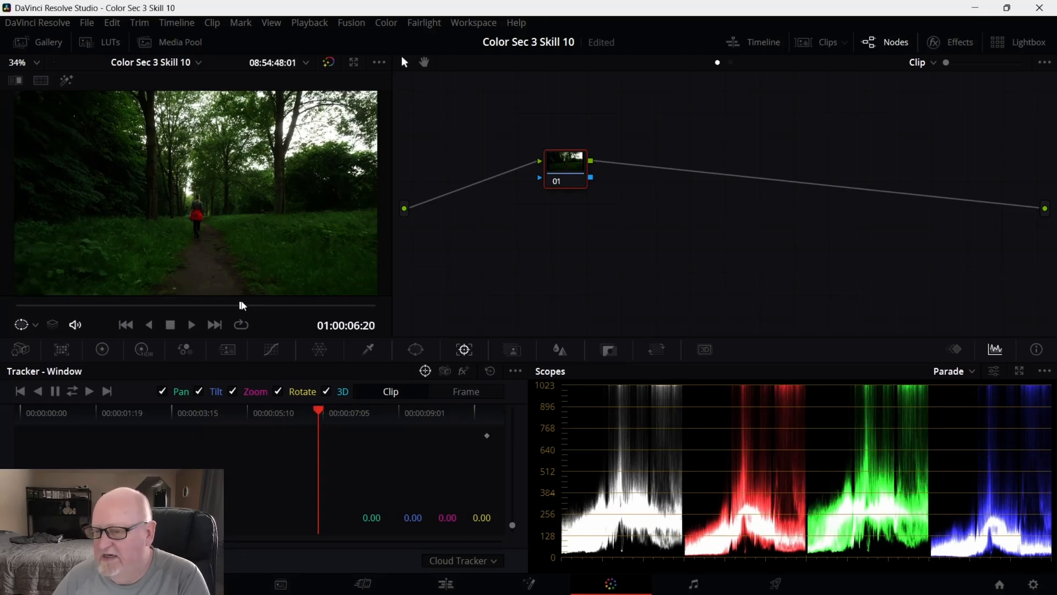
click(99, 349)
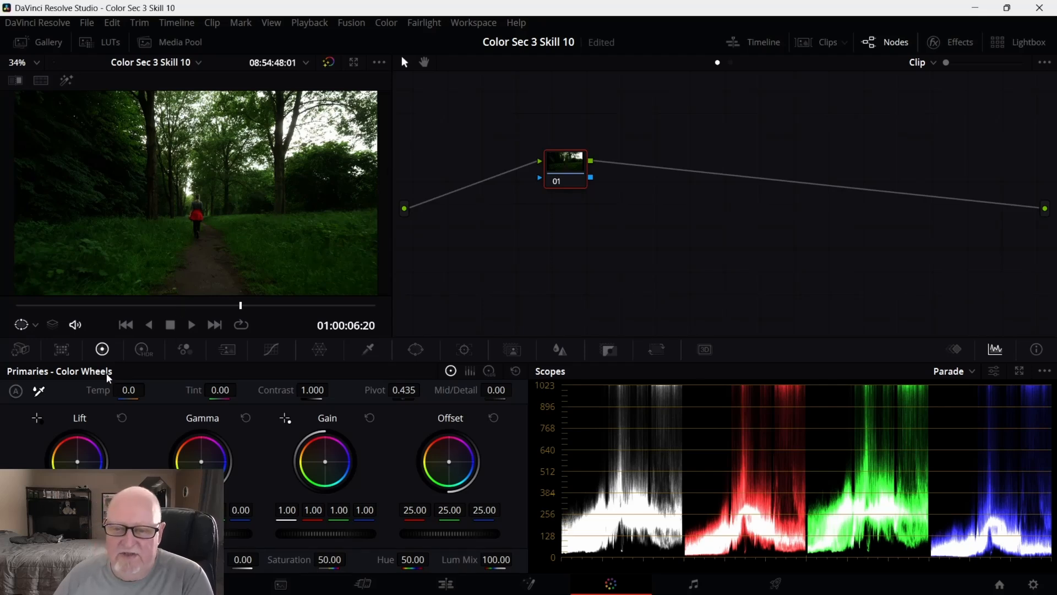
click(489, 371)
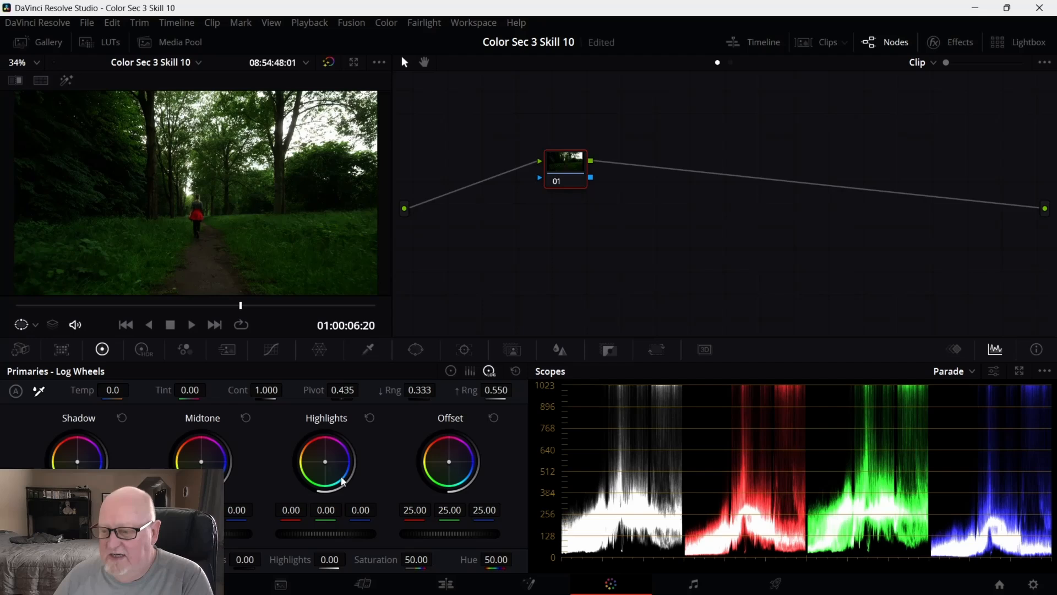
drag(342, 539, 317, 539)
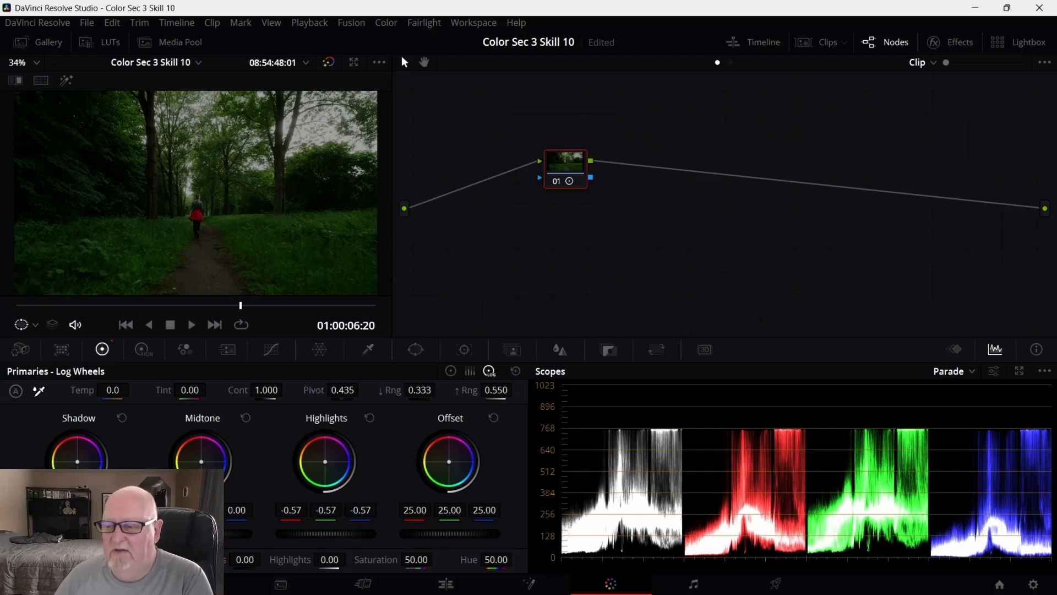
Balance the clip's tones with log Highlights at -0.46, slightly lowered Lift, Gamma at 0.02 and Gain at 1.21.
drag(317, 539, 323, 538)
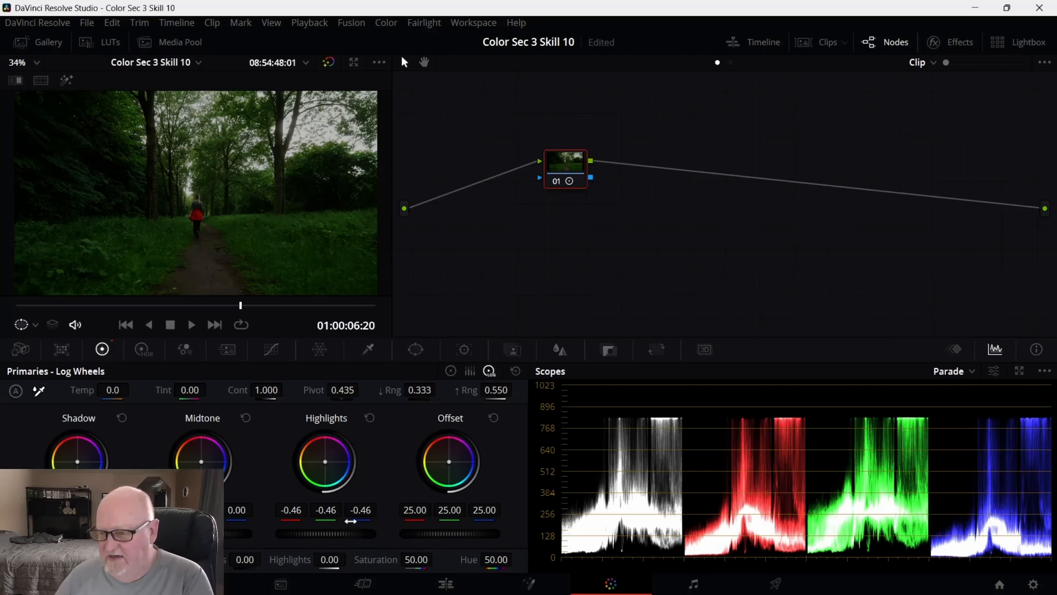
click(451, 370)
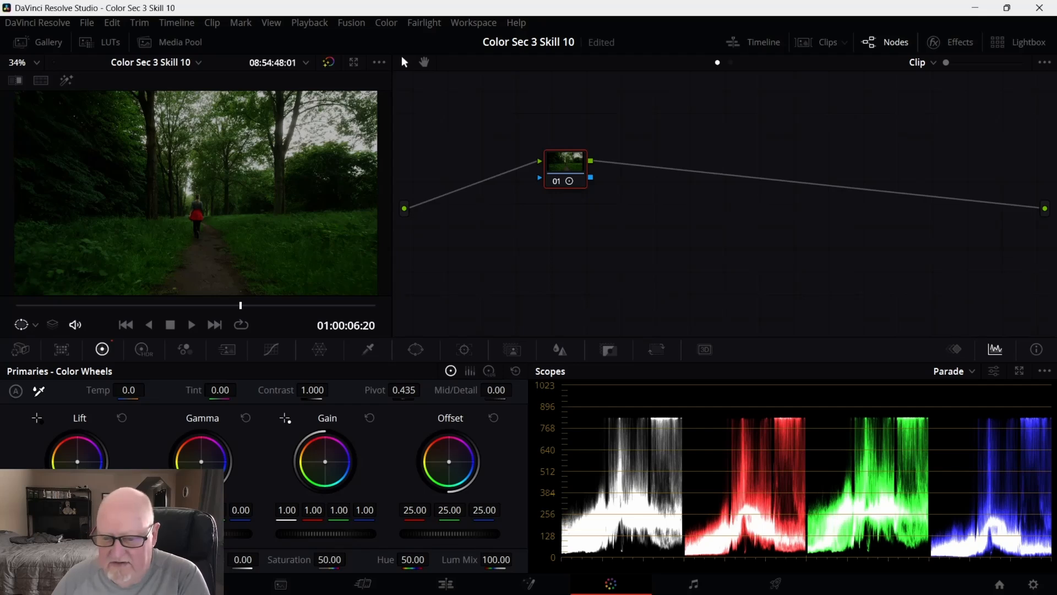
drag(78, 533, 71, 533)
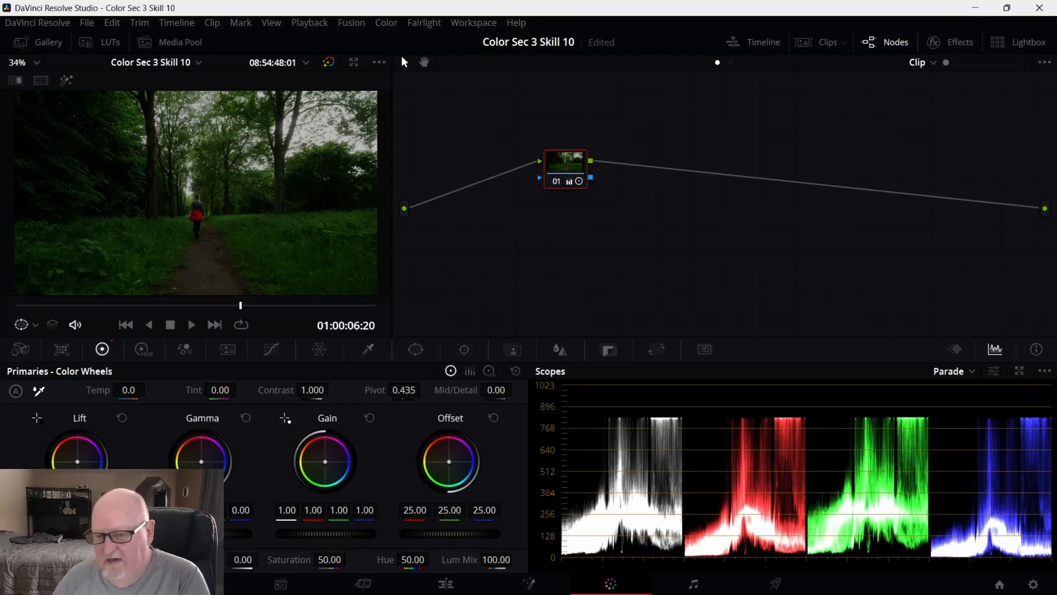
drag(201, 533, 205, 533)
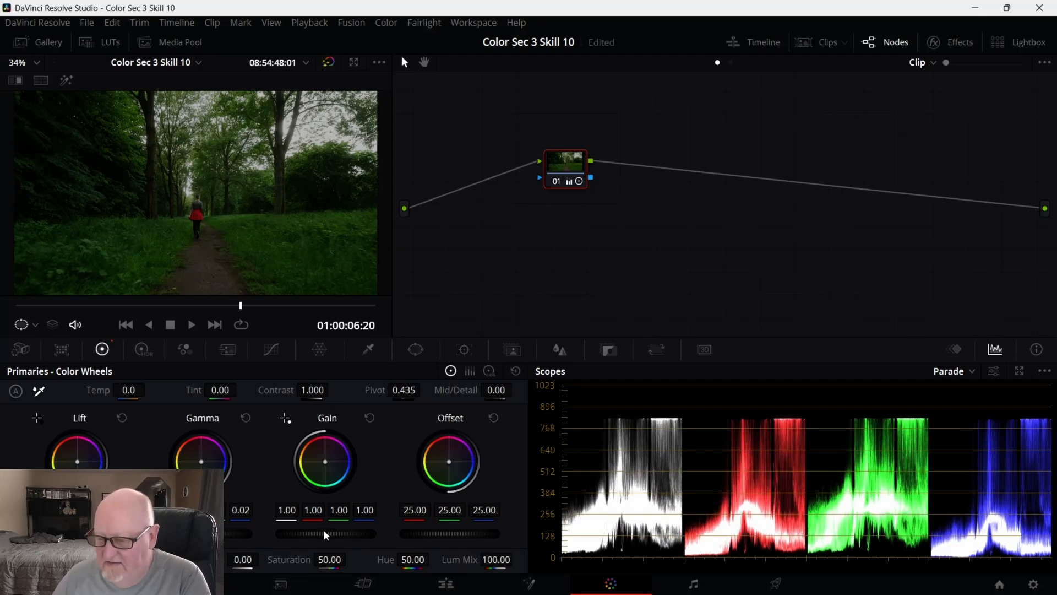
drag(326, 533, 340, 533)
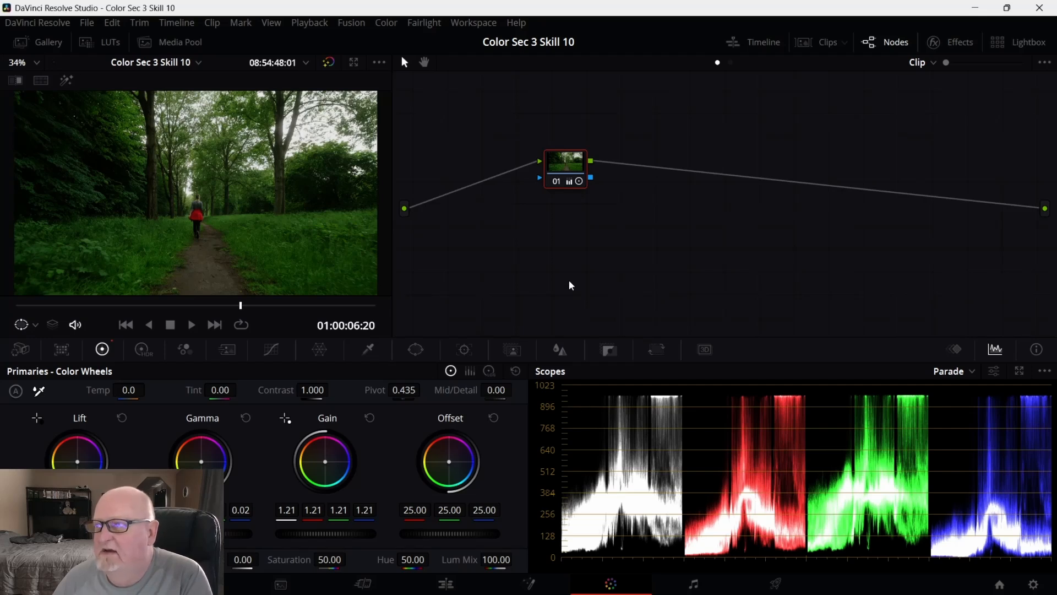
Label node 01 as Pri.
right_click(562, 172)
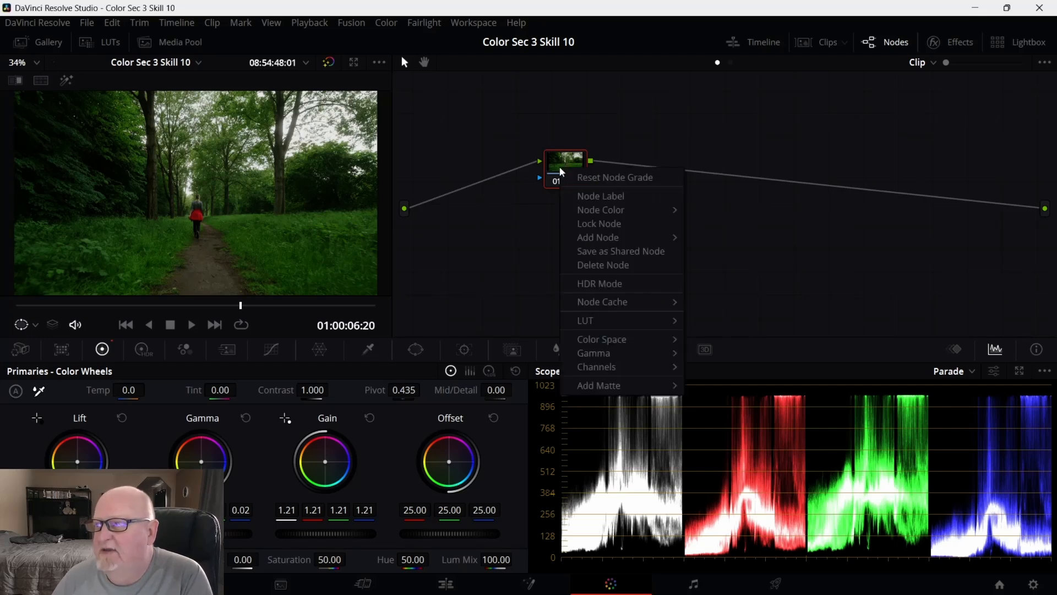
click(601, 198)
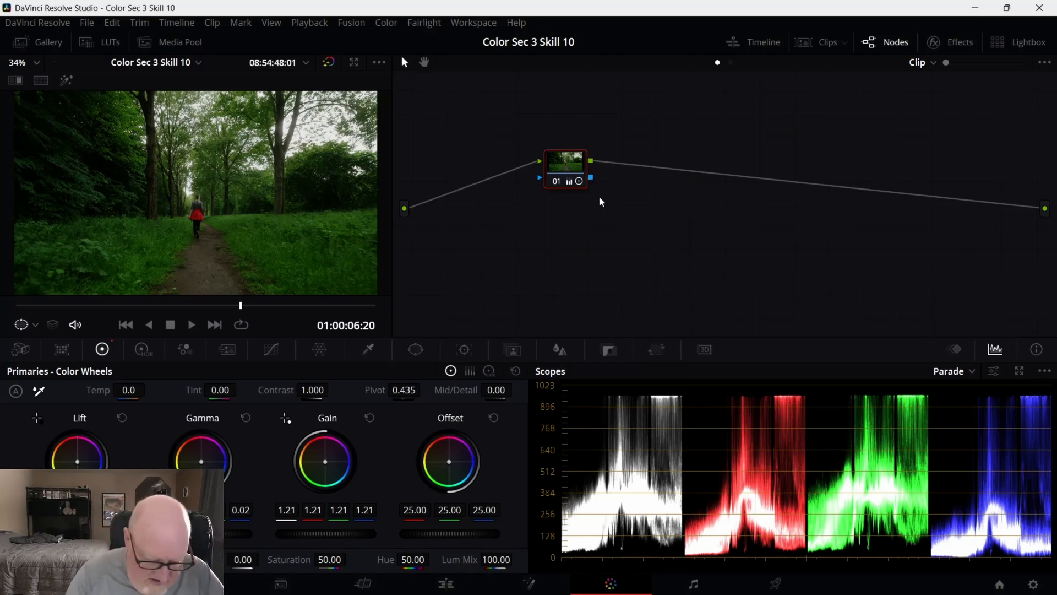
text(Pri)
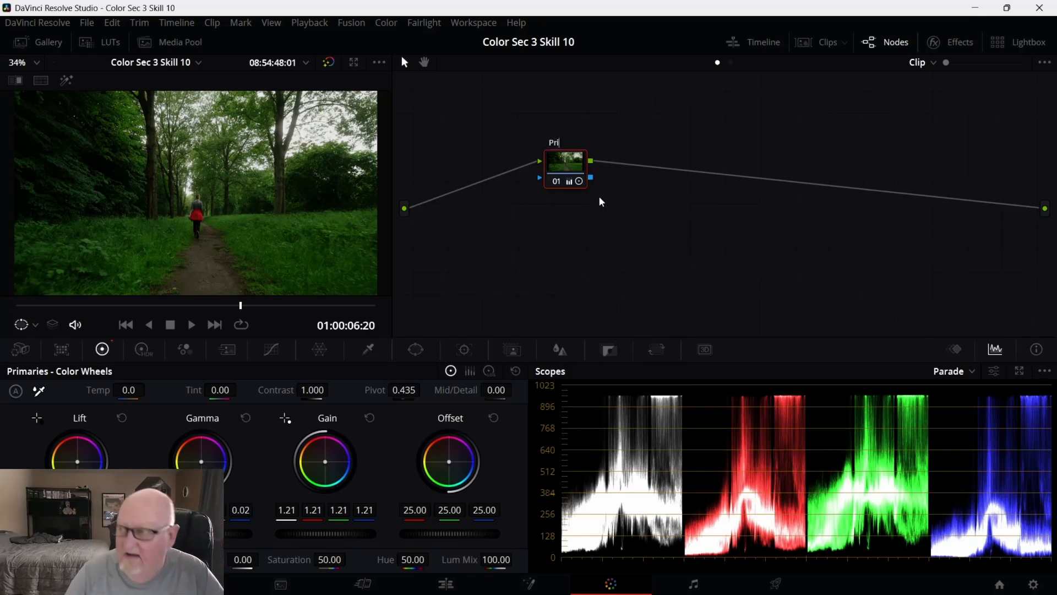
key(Return)
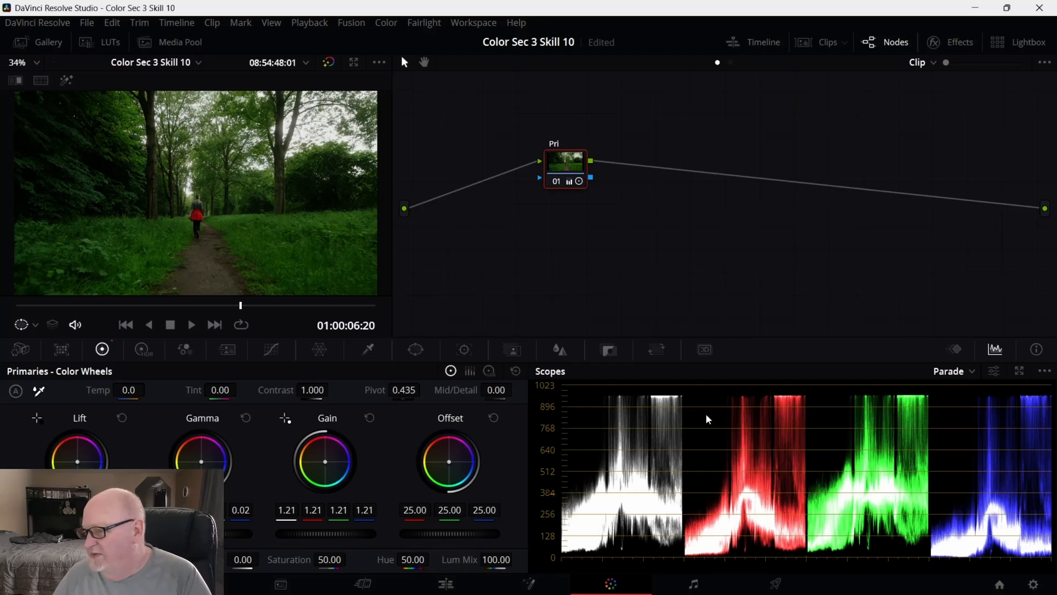
Switch the scopes to Waveform and white-balance the clip by sampling the large tree's trunk near the bright sky.
click(973, 372)
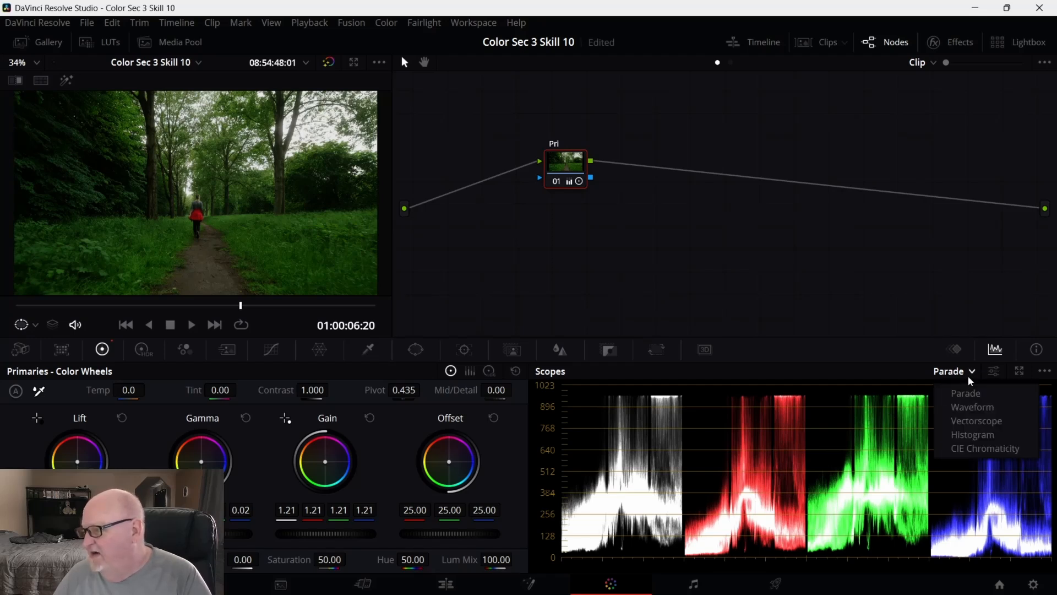
click(968, 408)
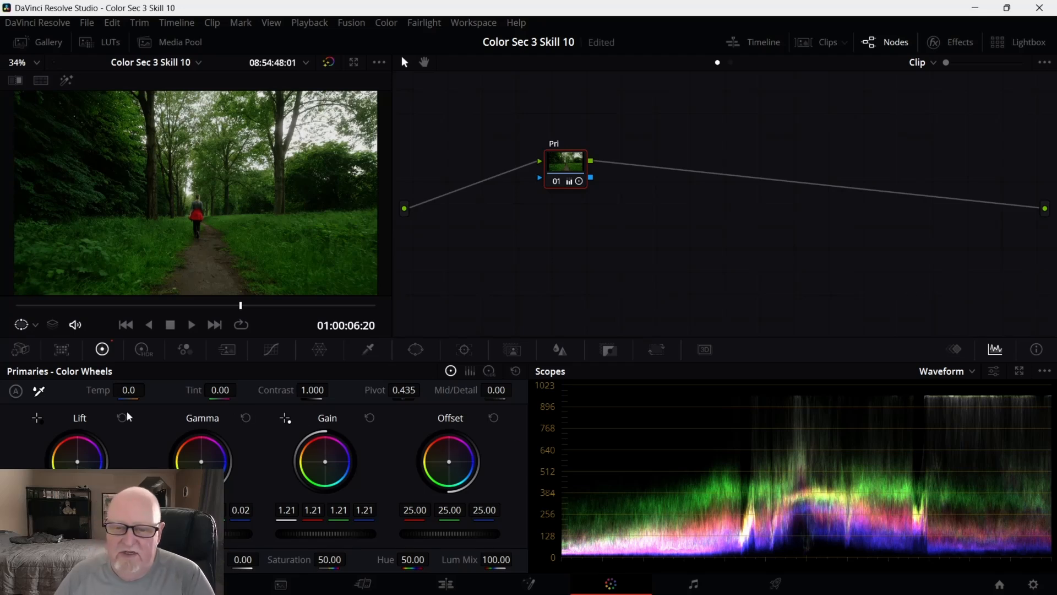
click(287, 126)
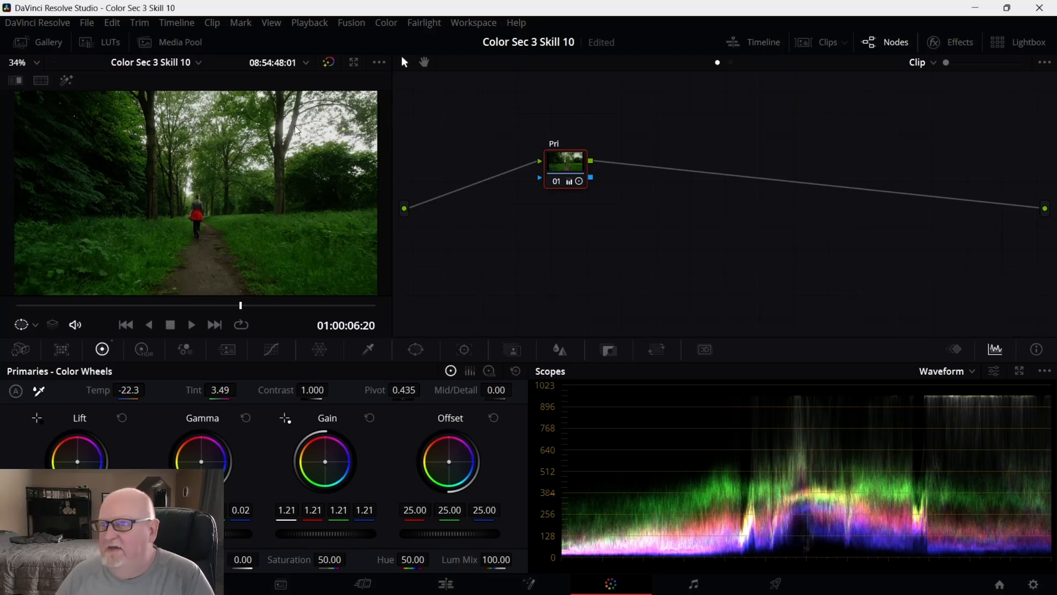
Put away the white balance picker and set the scopes back to Parade.
click(39, 391)
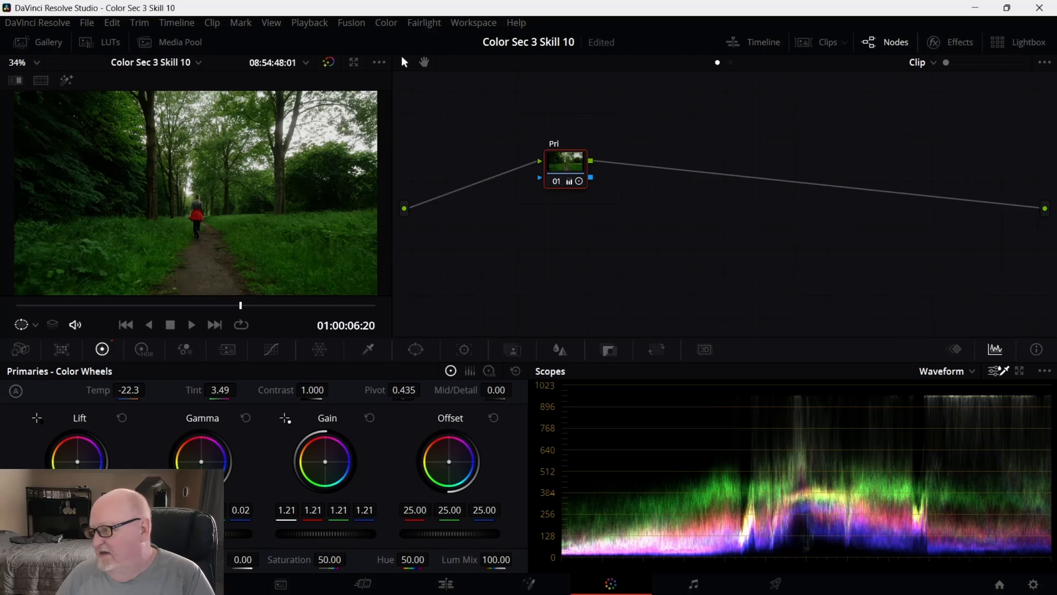
click(970, 380)
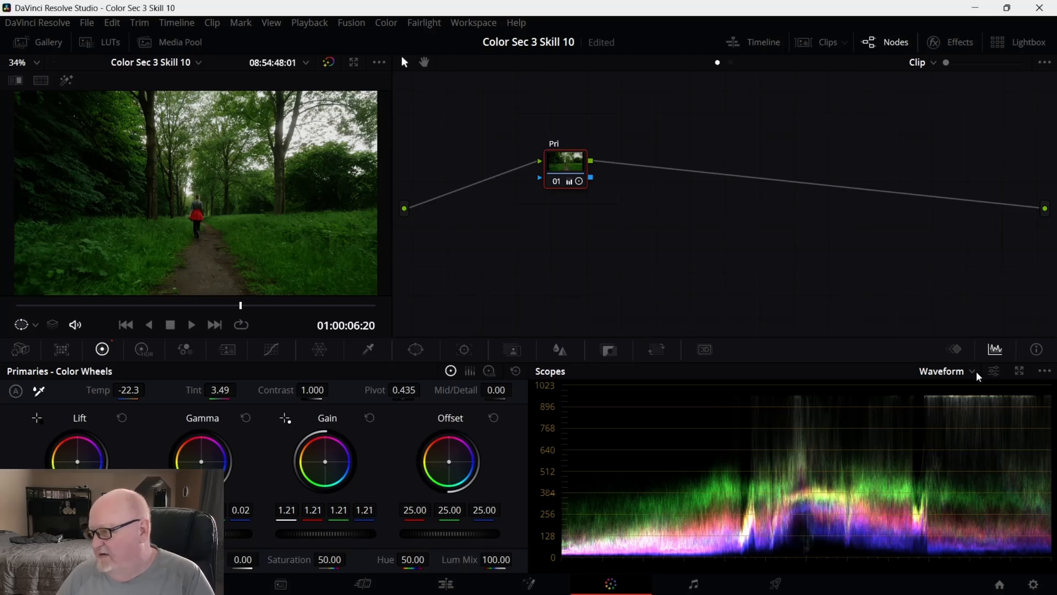
click(973, 373)
click(964, 394)
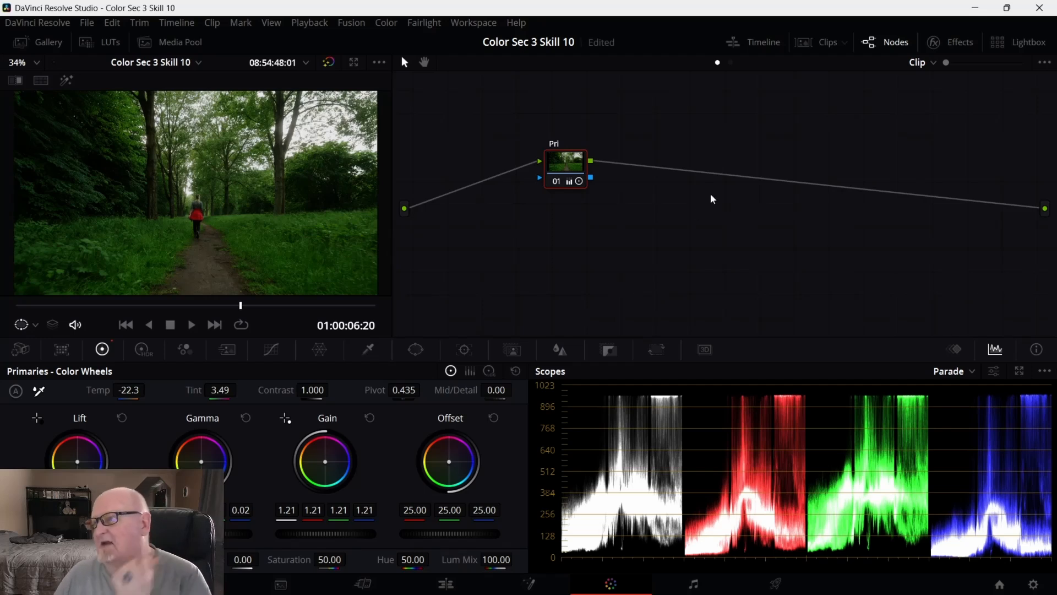
Move the Pri node closer to the source input and add a serial node after it.
drag(567, 183, 487, 185)
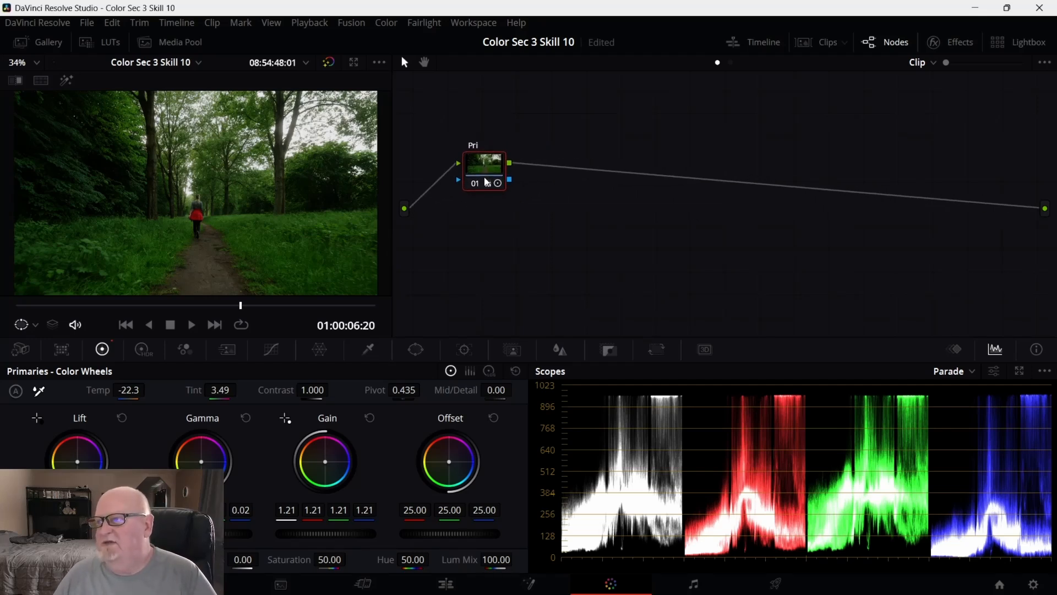
right_click(488, 180)
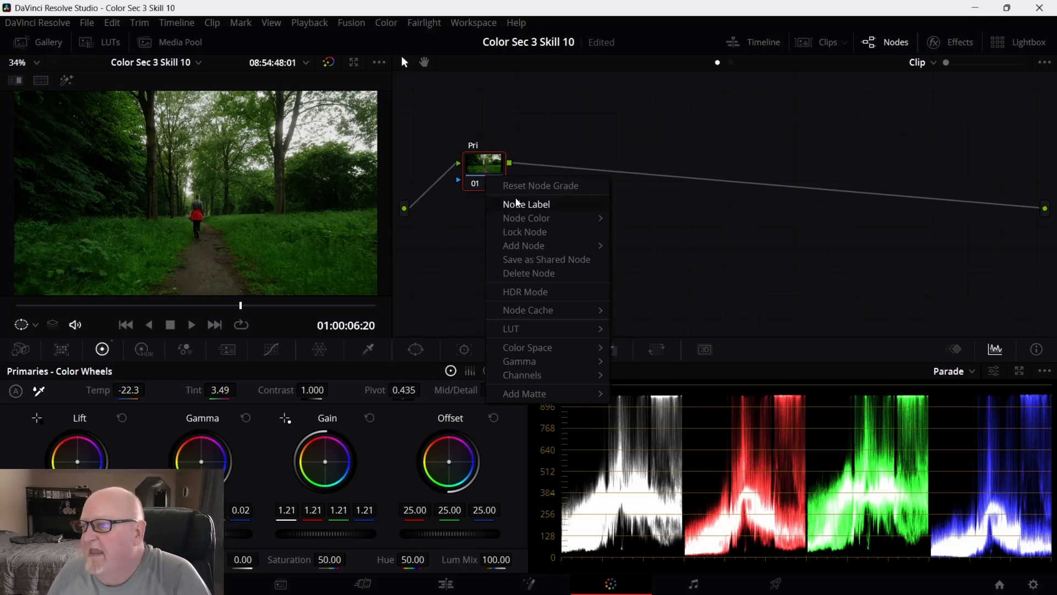
mouse_move(533, 249)
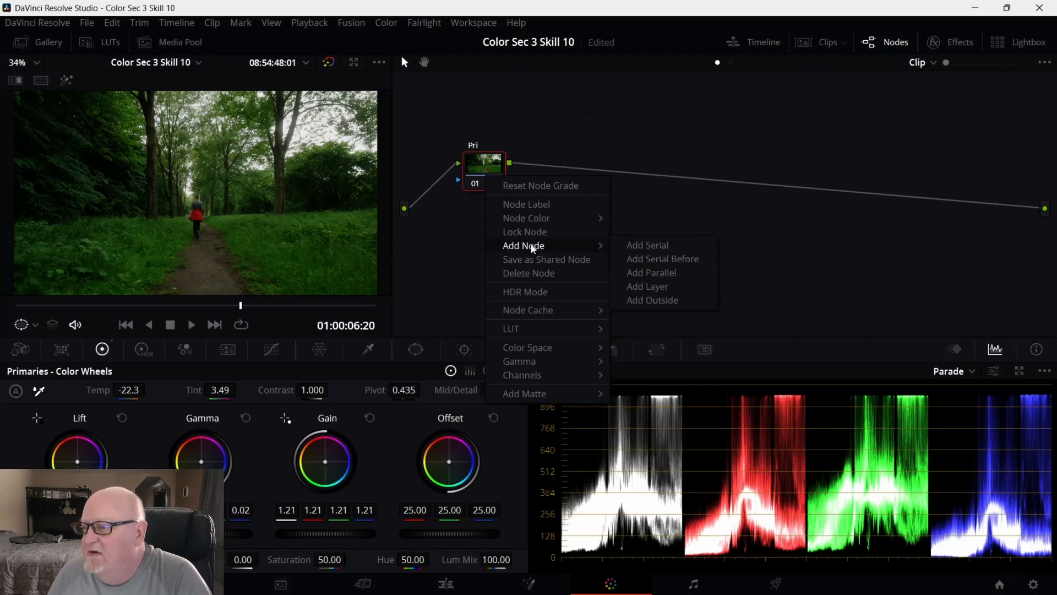
click(648, 244)
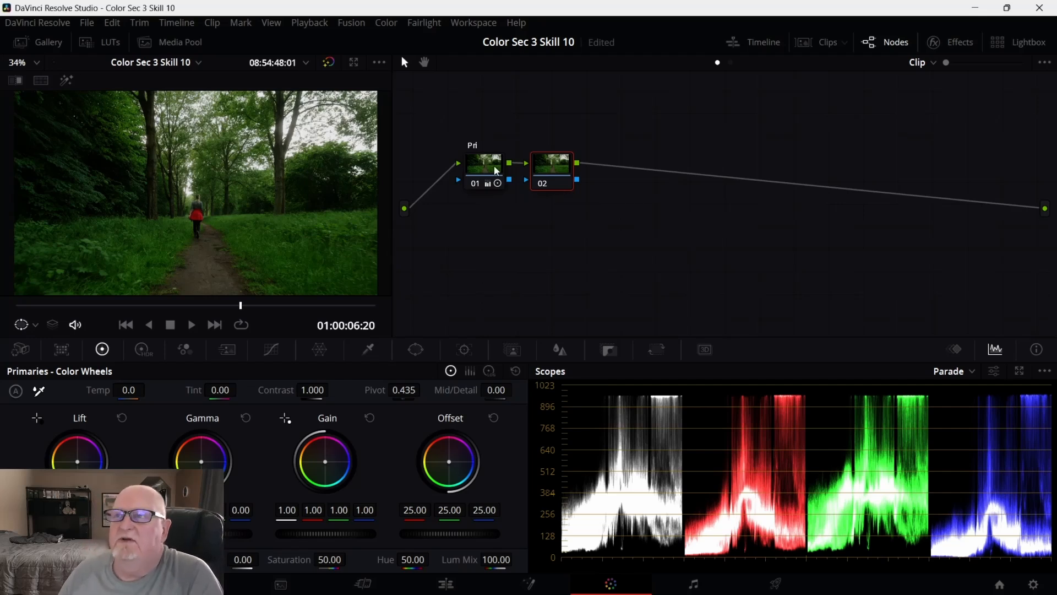
click(385, 24)
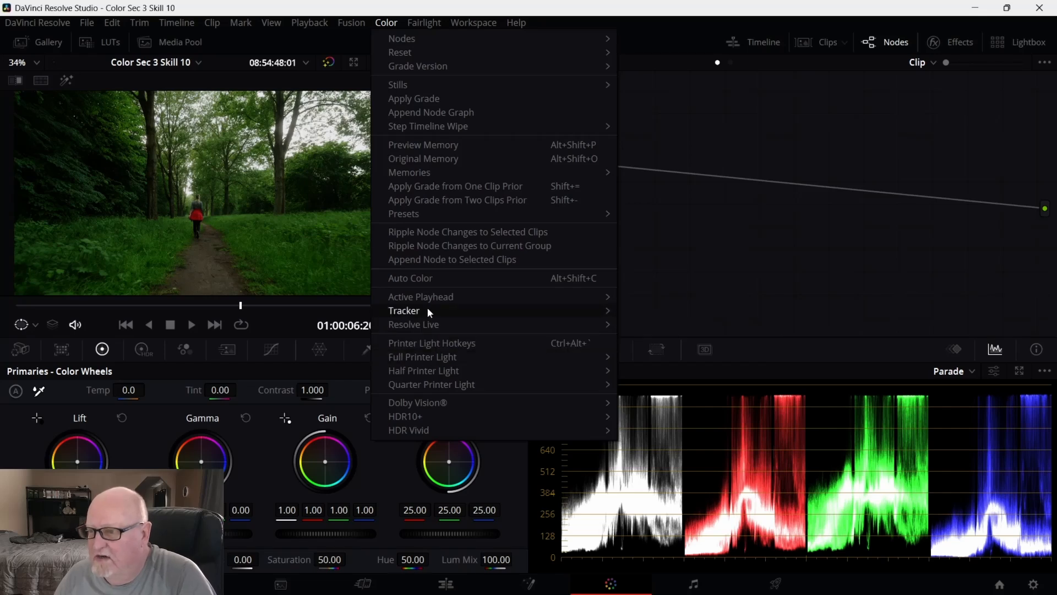
mouse_move(427, 302)
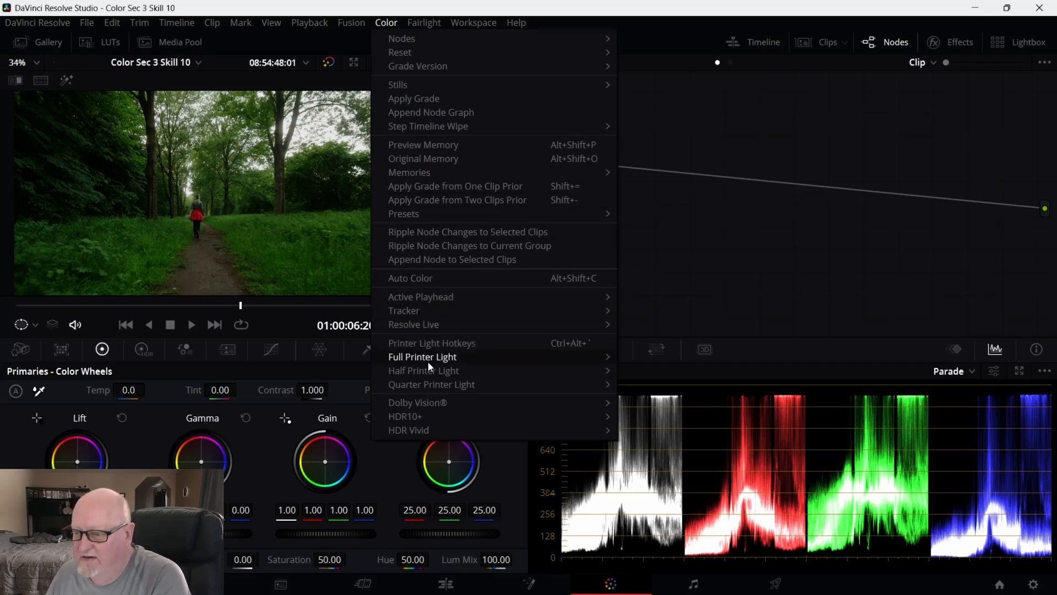
click(348, 300)
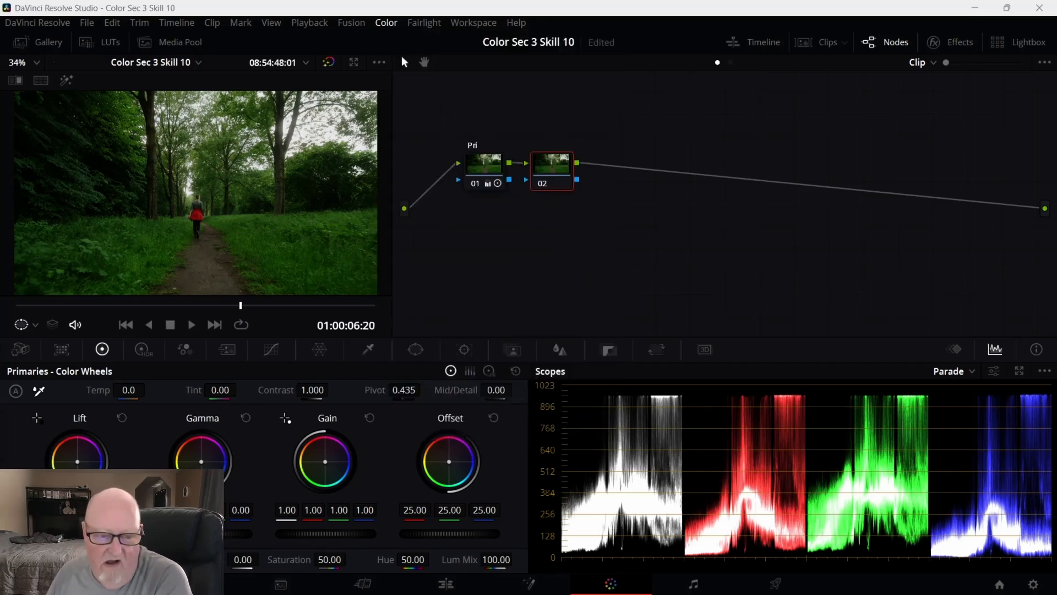
Apply the Six Vector - Green preset to node 02.
click(388, 23)
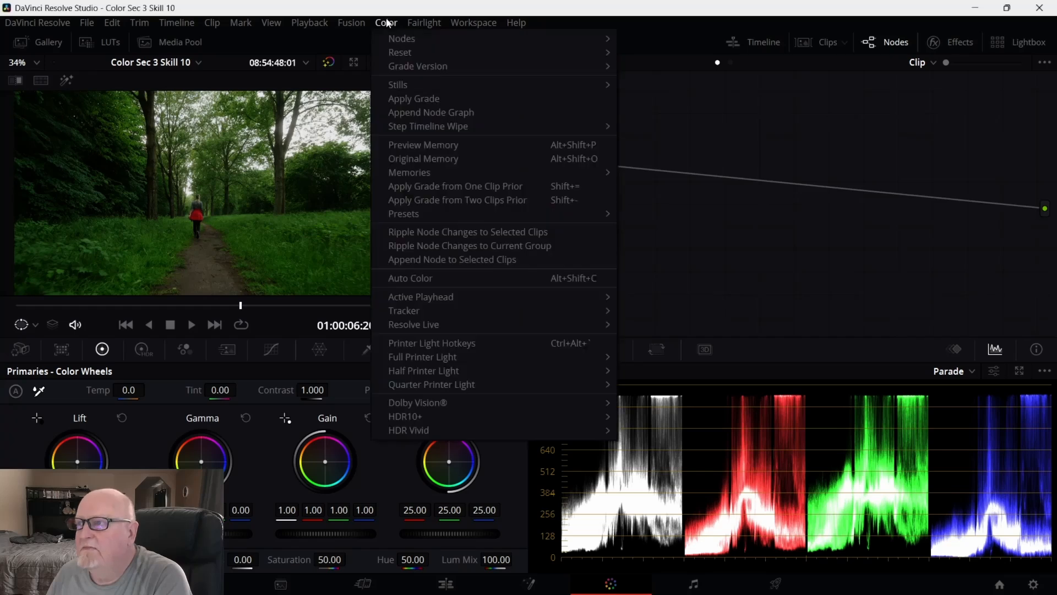
mouse_move(455, 217)
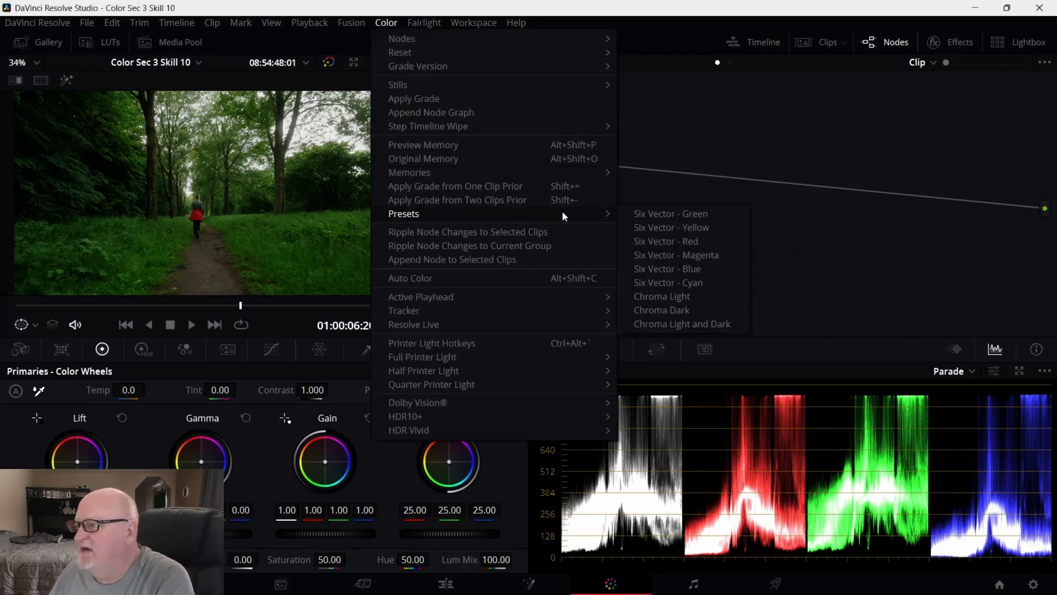
click(663, 215)
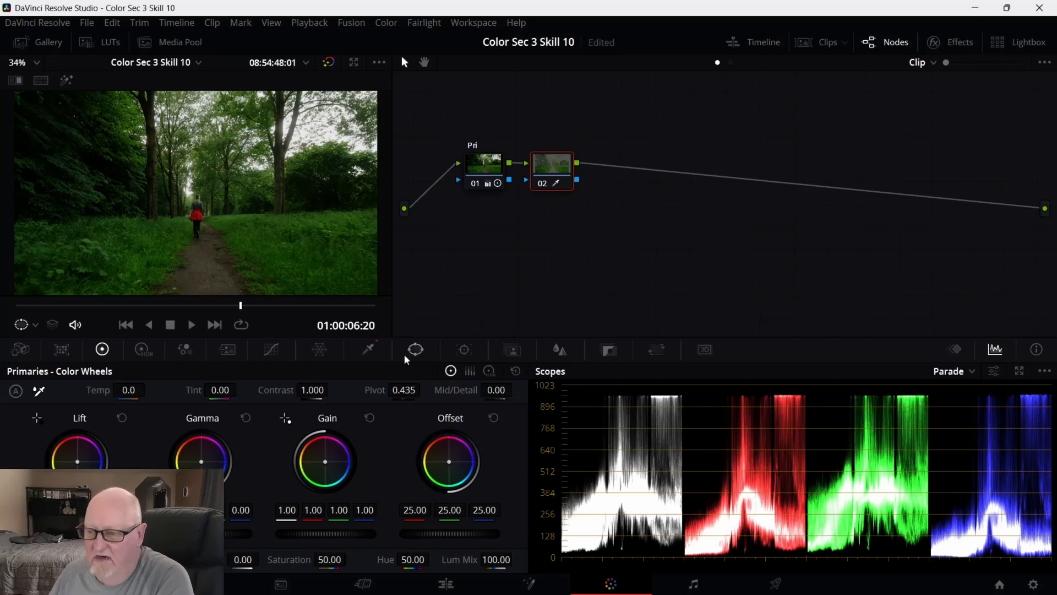
Examine the HSL qualifier settings of node 02 and preview the green selection with the viewer highlight.
click(367, 349)
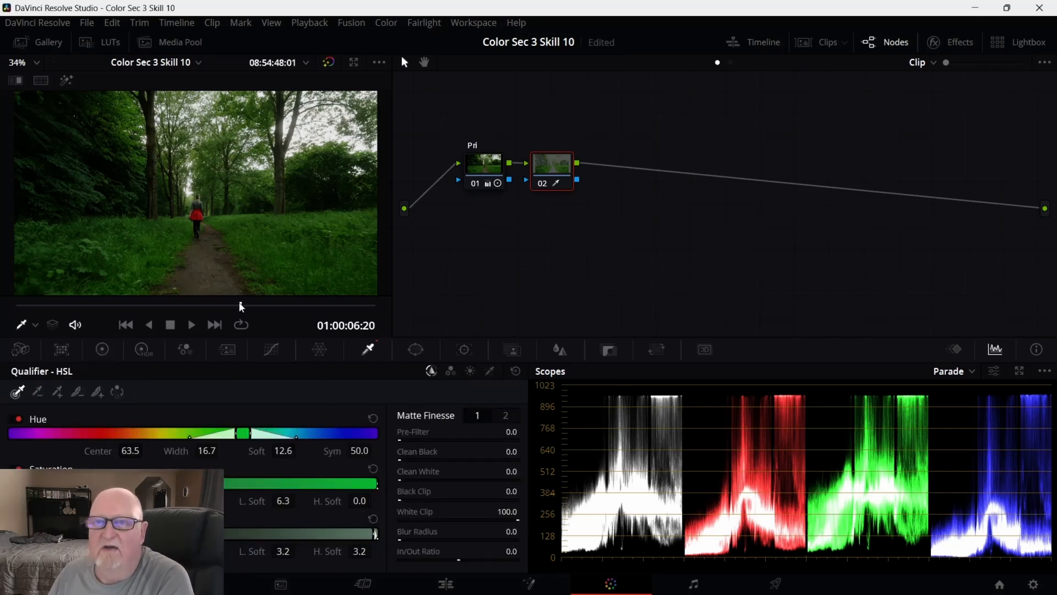
click(68, 83)
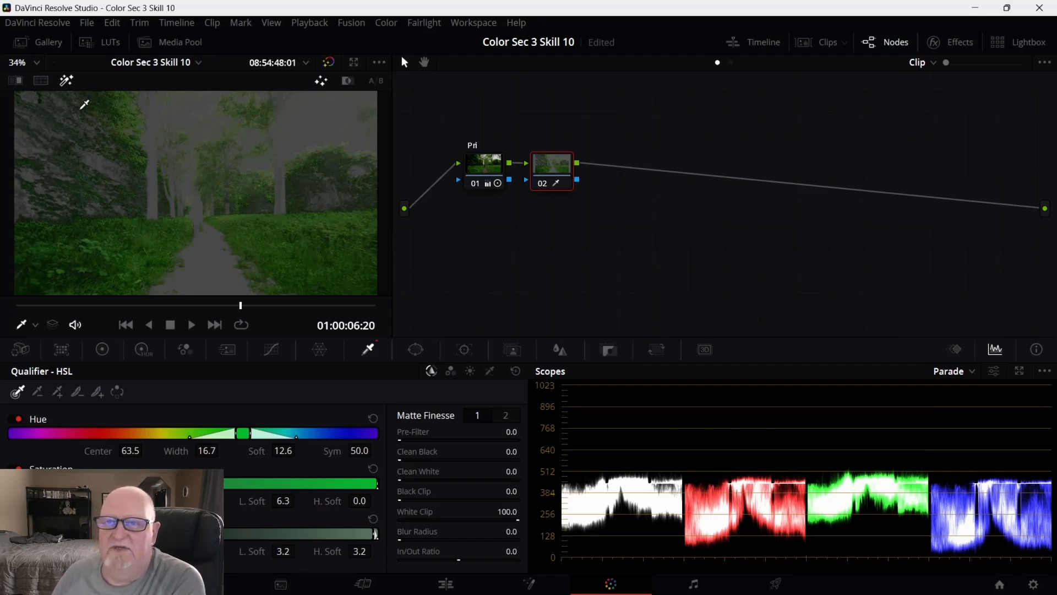
click(67, 81)
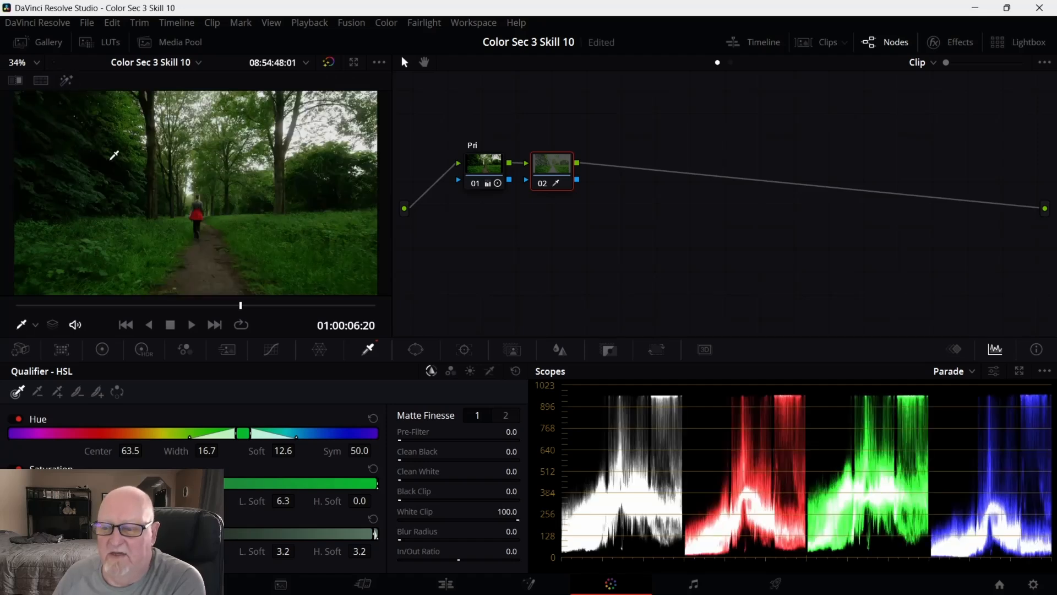
scroll(143, 176, down, 1)
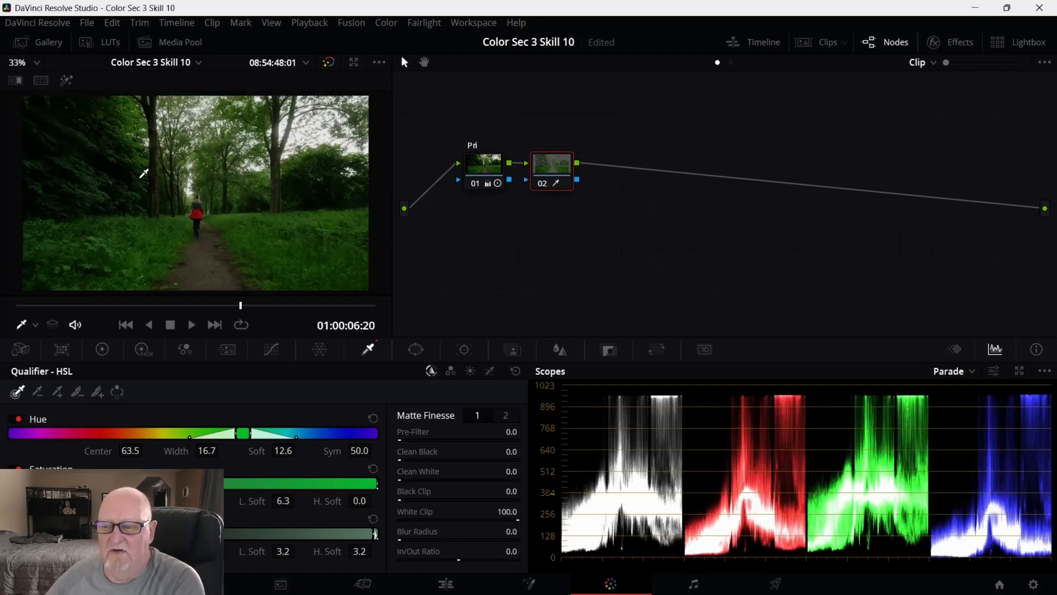
Shift the qualified greens on node 02 by setting the primary Hue to 59.00.
click(103, 350)
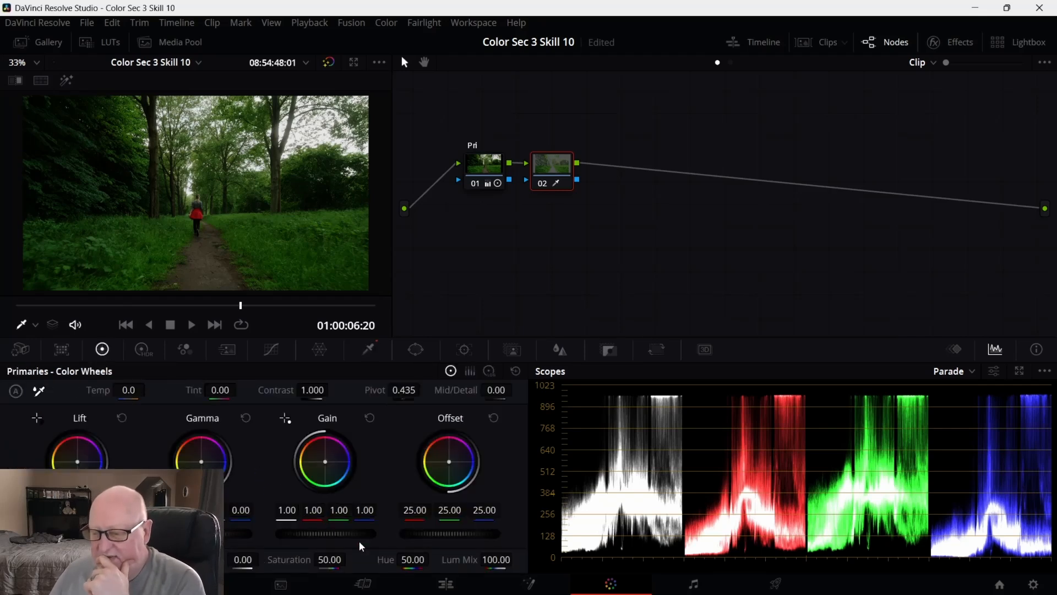
drag(413, 561, 433, 559)
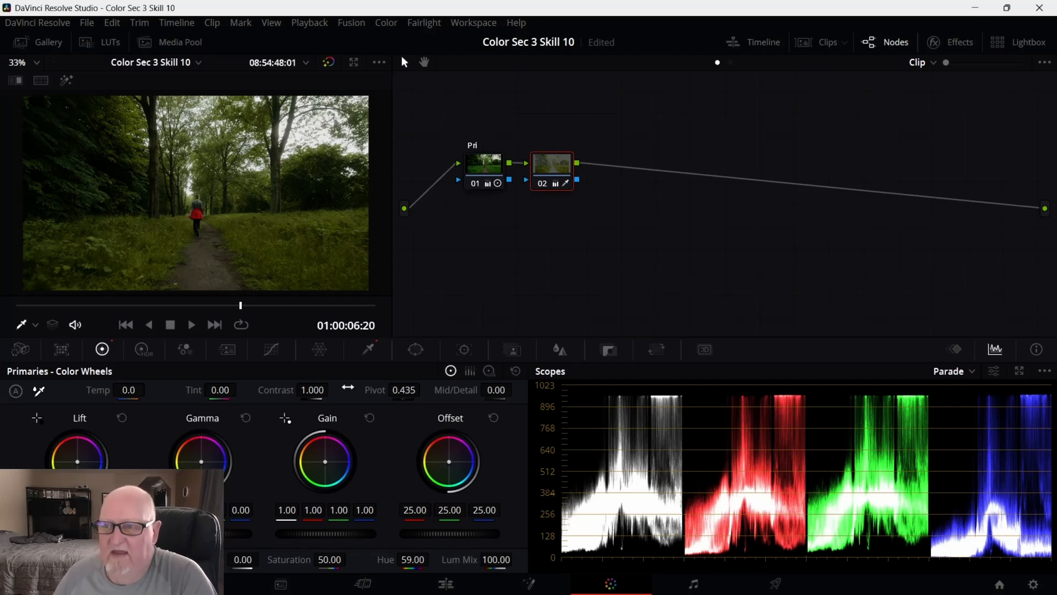
Apply the Six Vector - Red preset to node 02 and set its primary Hue to 38.80.
click(395, 29)
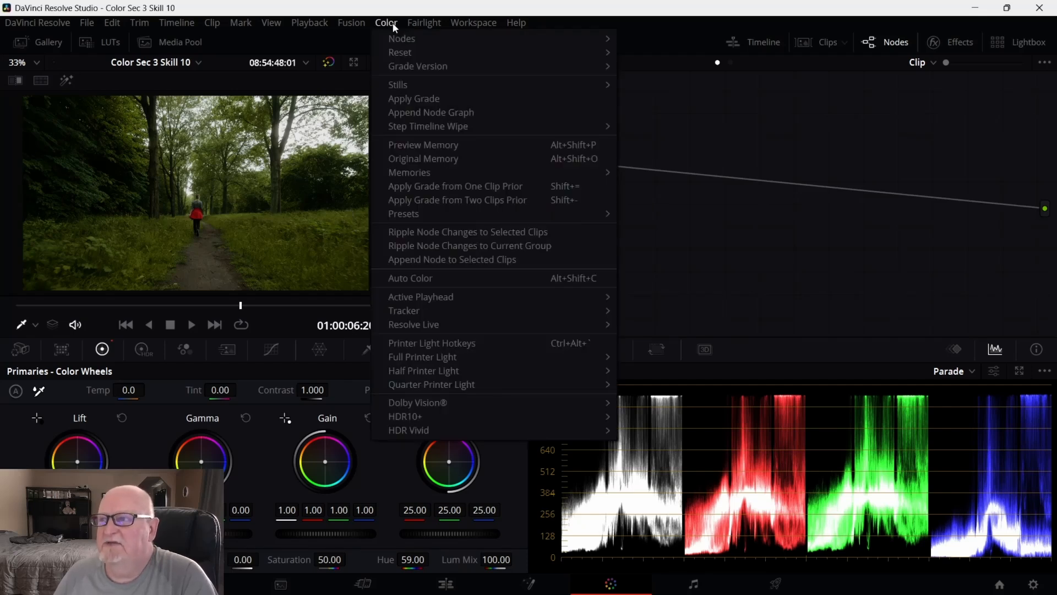
mouse_move(413, 214)
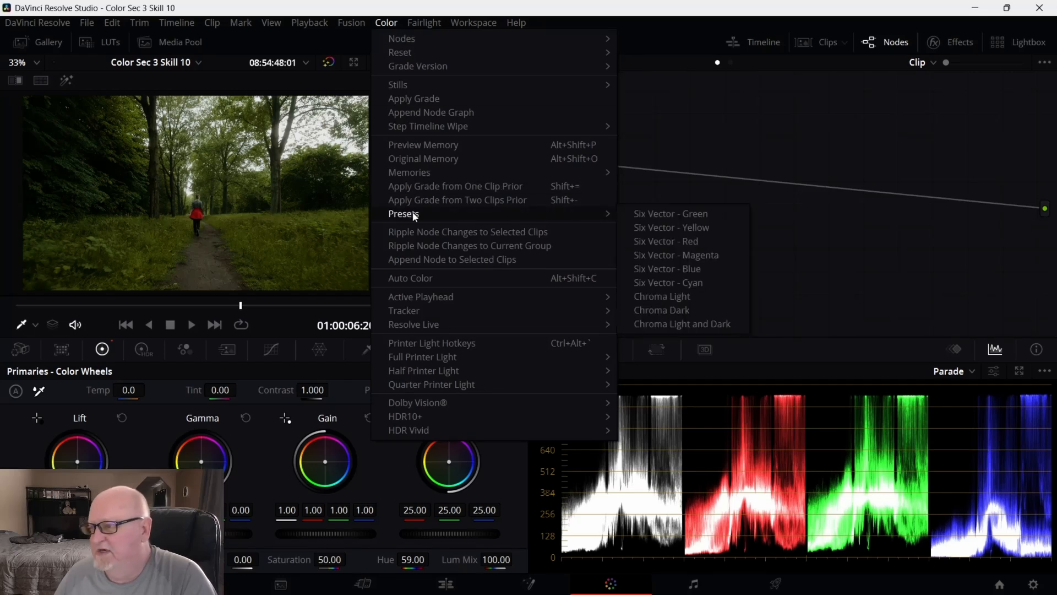
click(646, 243)
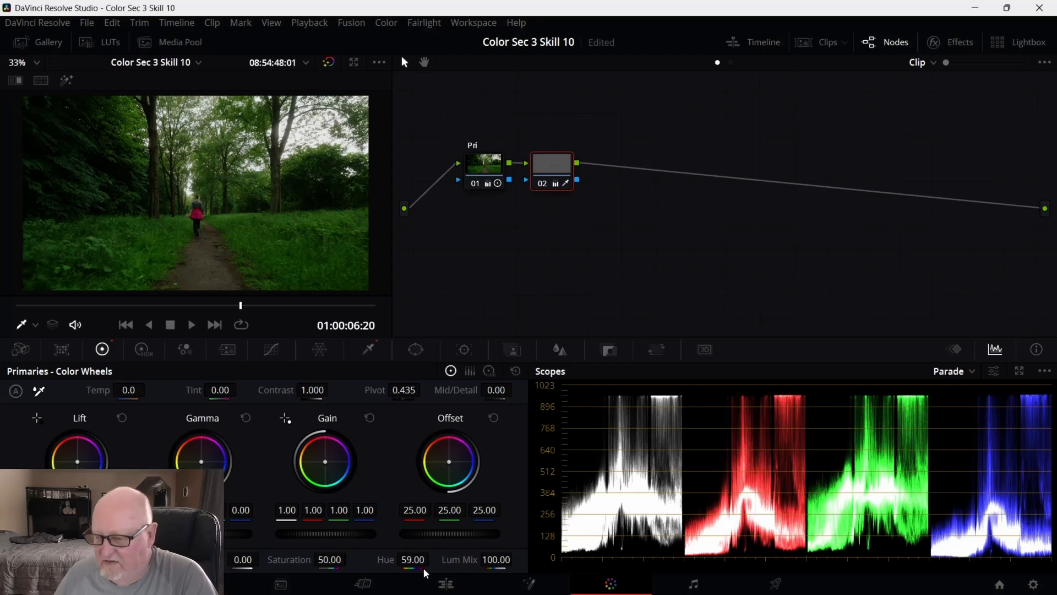
drag(413, 559, 361, 559)
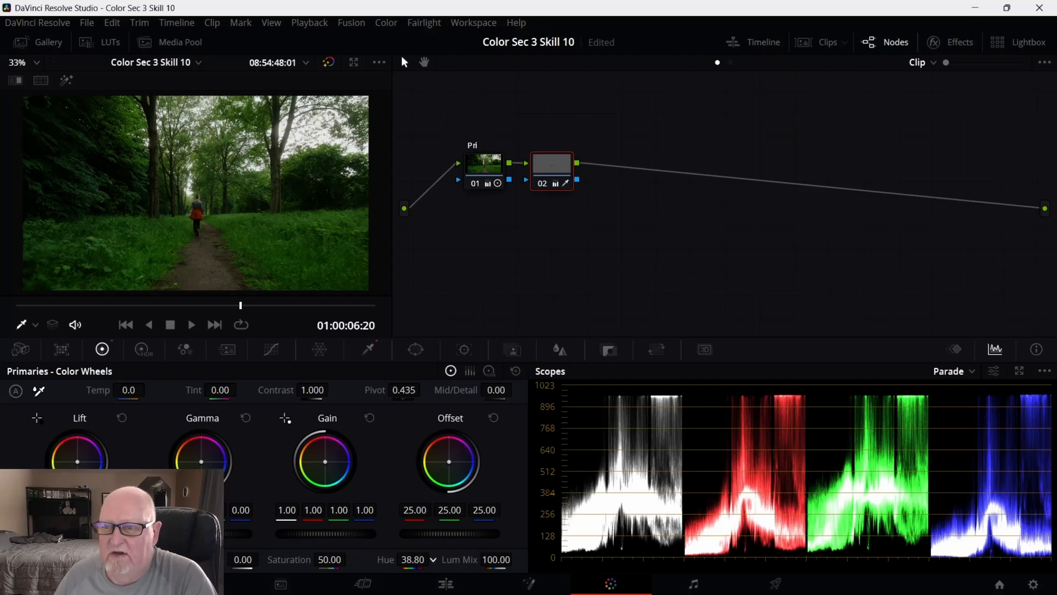
Set the primary Hue of node 02 to 37.00 and check the qualified reds with the viewer highlight.
drag(361, 559, 356, 559)
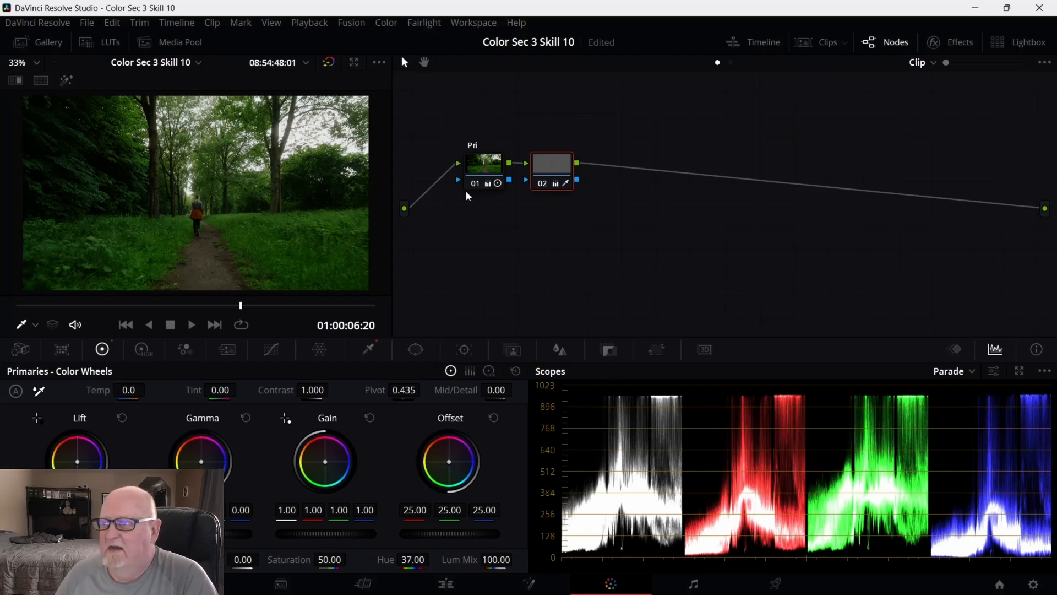
click(67, 81)
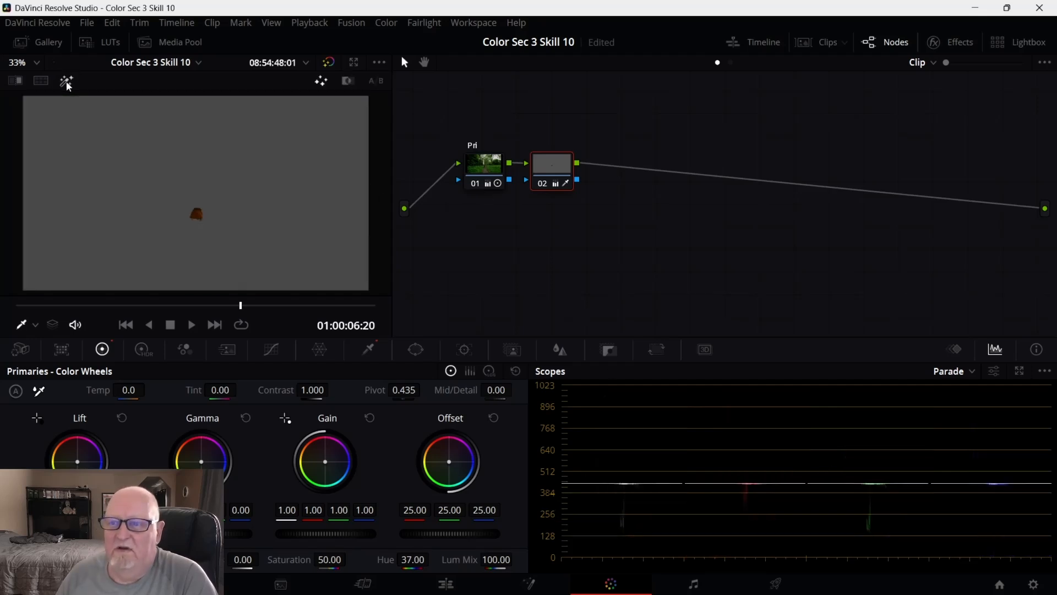
click(66, 81)
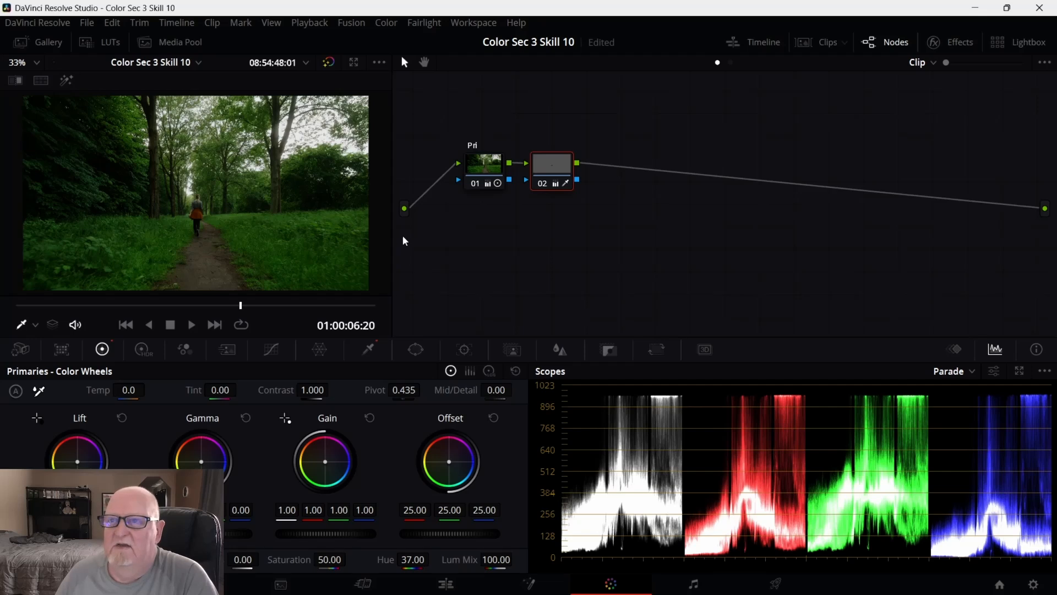
Add a serial node after node 02 and sample the green grass in the viewer with its qualifier.
right_click(548, 168)
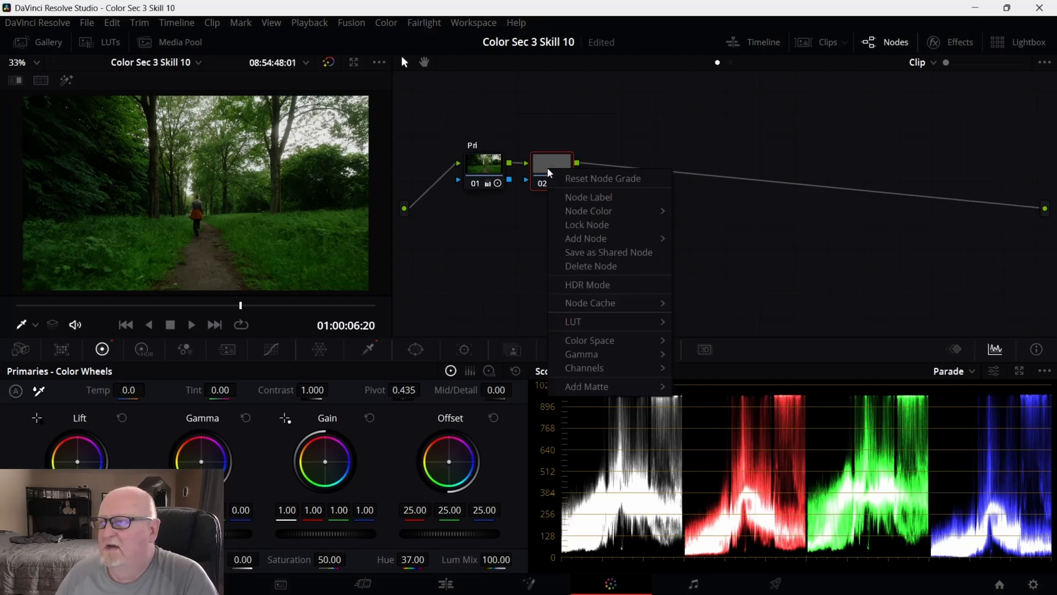
mouse_move(609, 240)
click(721, 240)
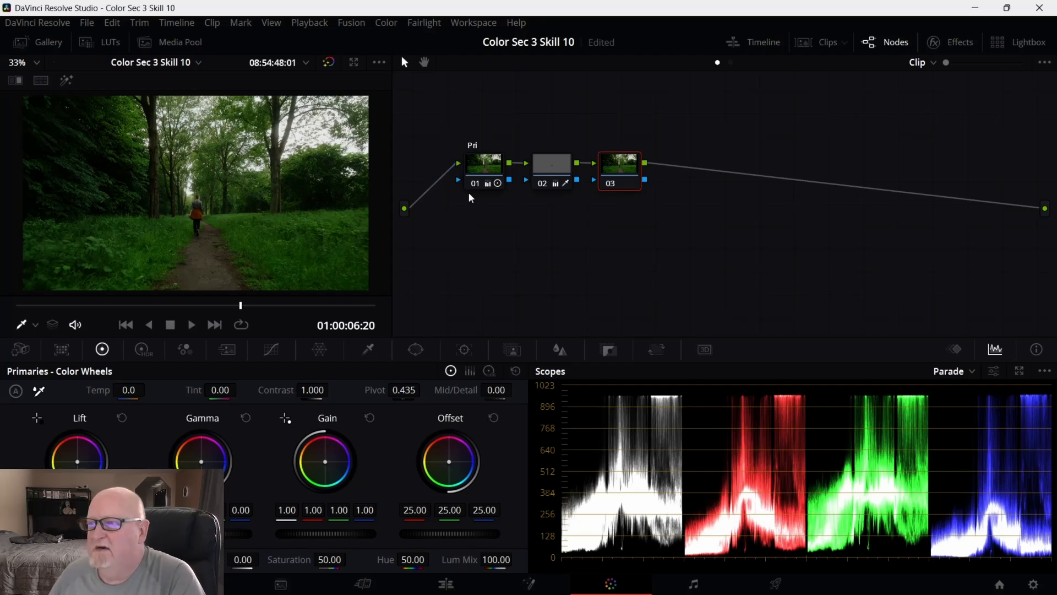
click(349, 224)
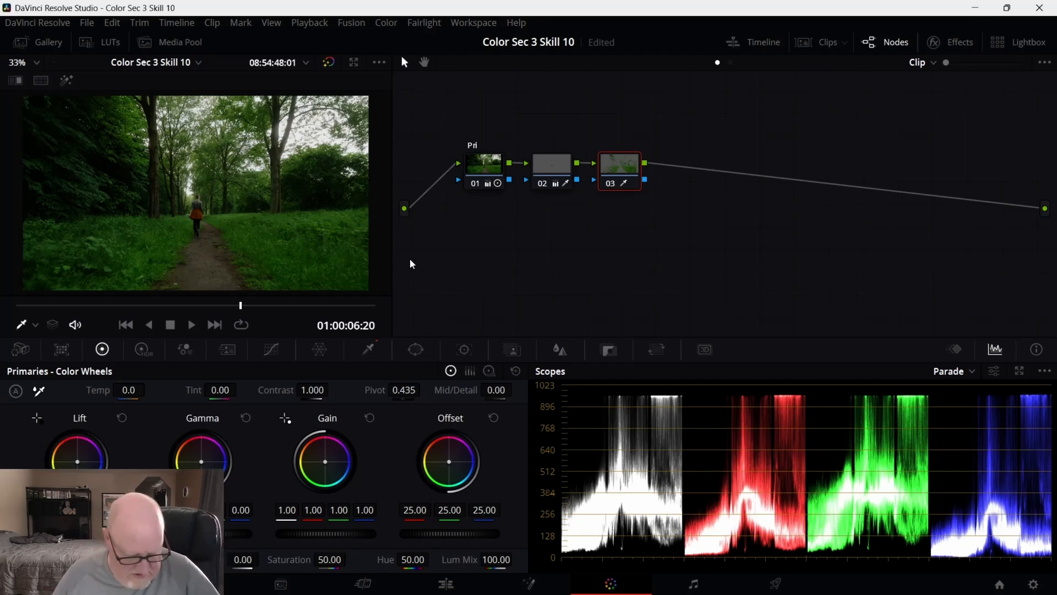
Apply the Six Vector - Green preset to node 03.
click(542, 180)
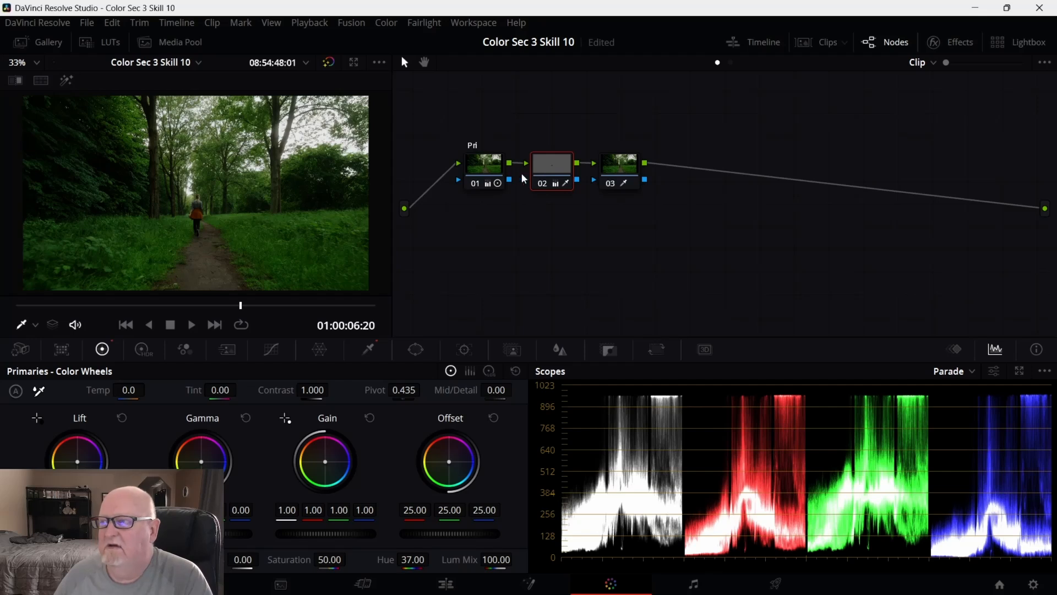
click(472, 180)
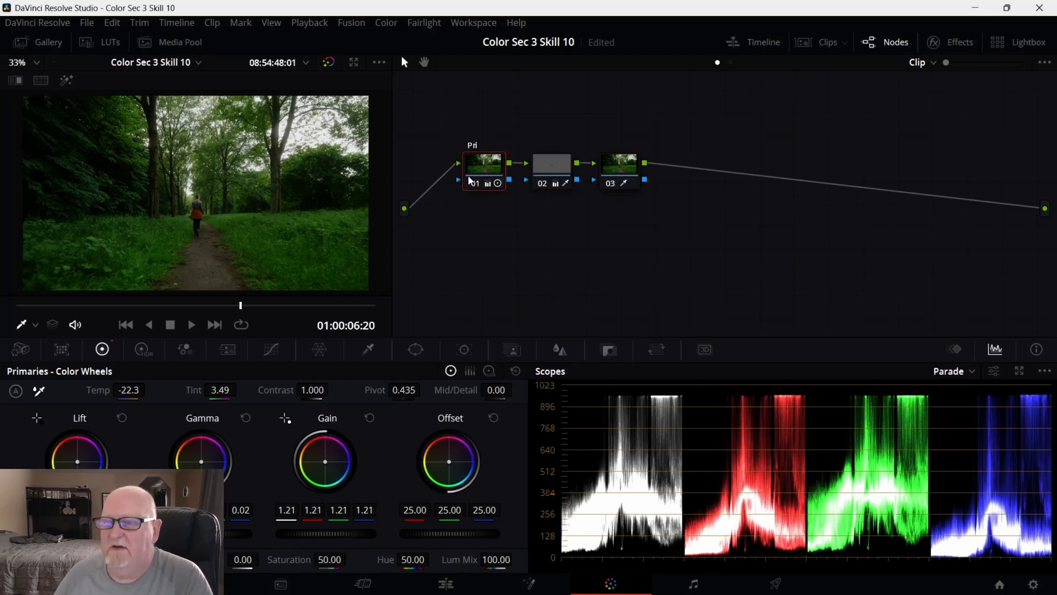
click(559, 173)
drag(547, 174, 548, 174)
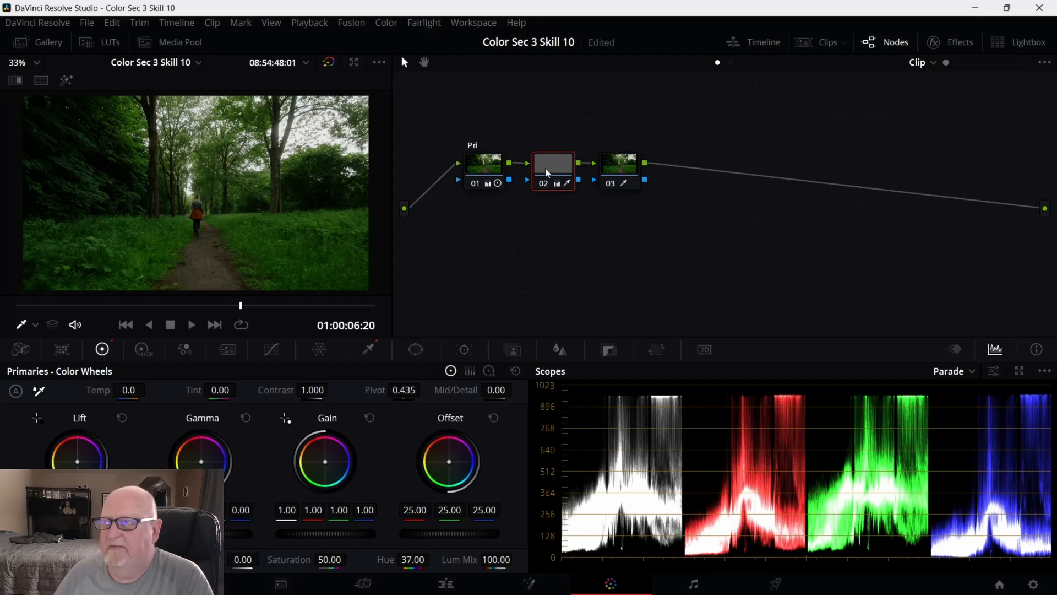
click(625, 167)
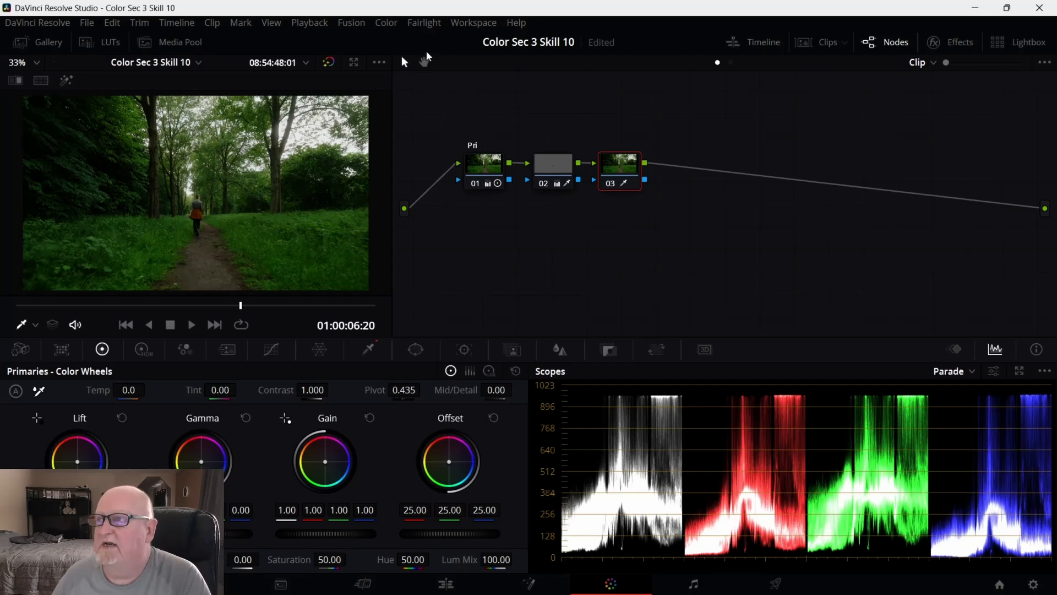
click(389, 24)
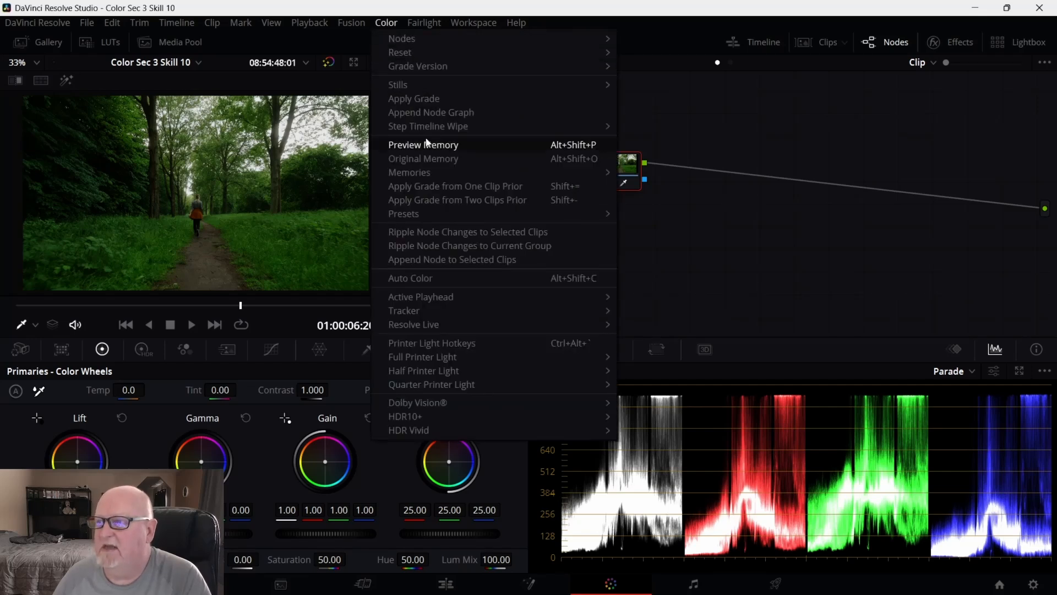
mouse_move(431, 212)
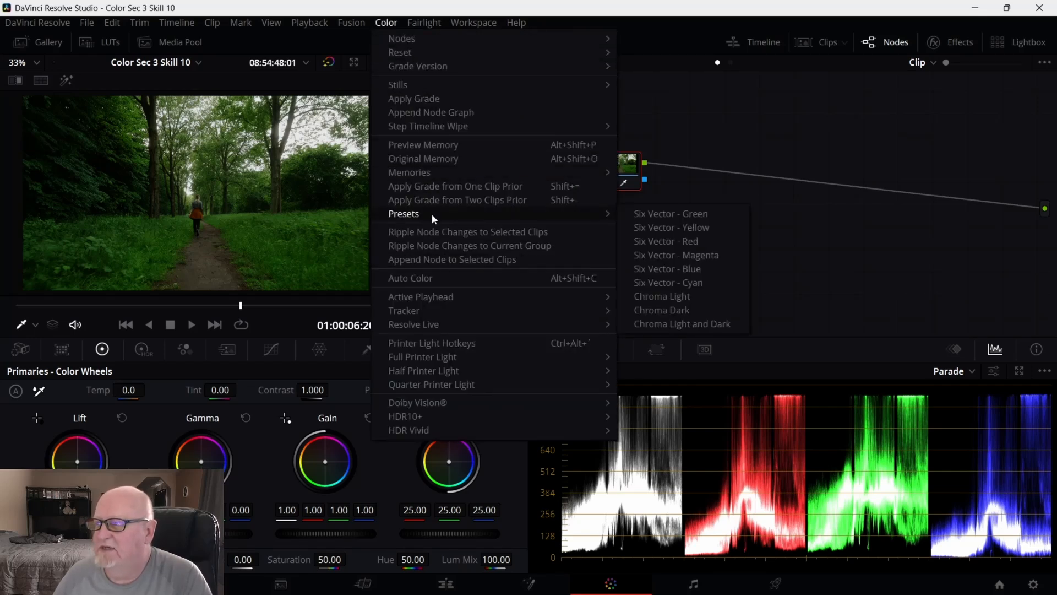
click(663, 218)
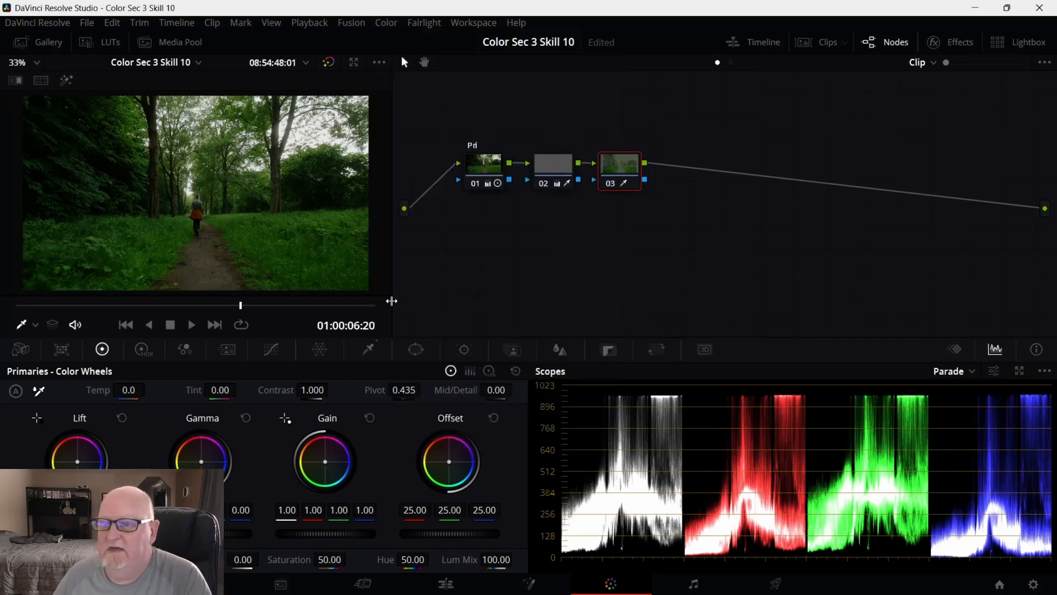
Preview the green selection of node 03 with the viewer highlight and examine its HSL qualifier settings.
click(65, 81)
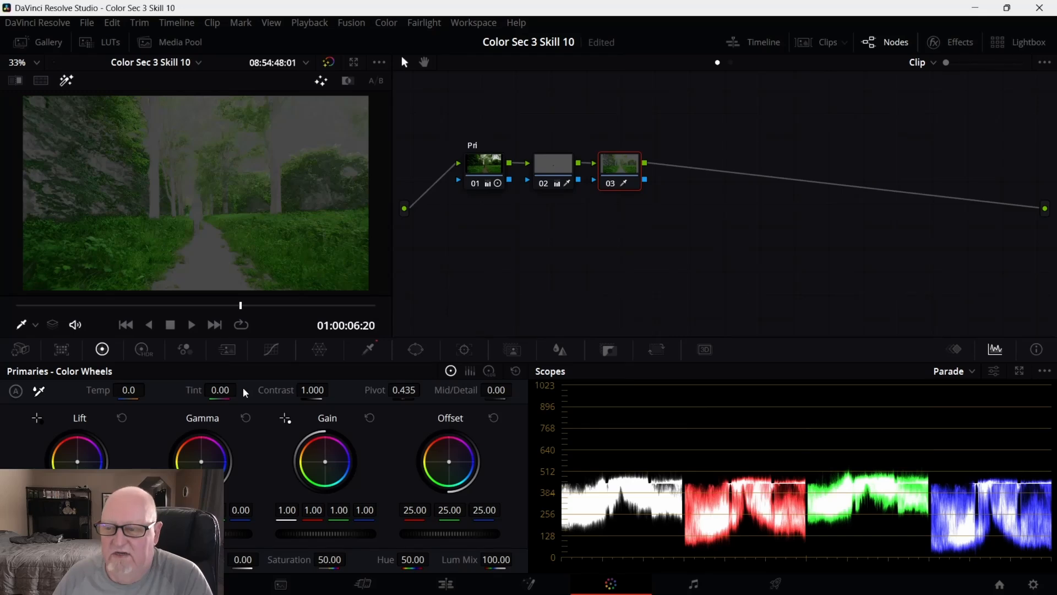
click(371, 354)
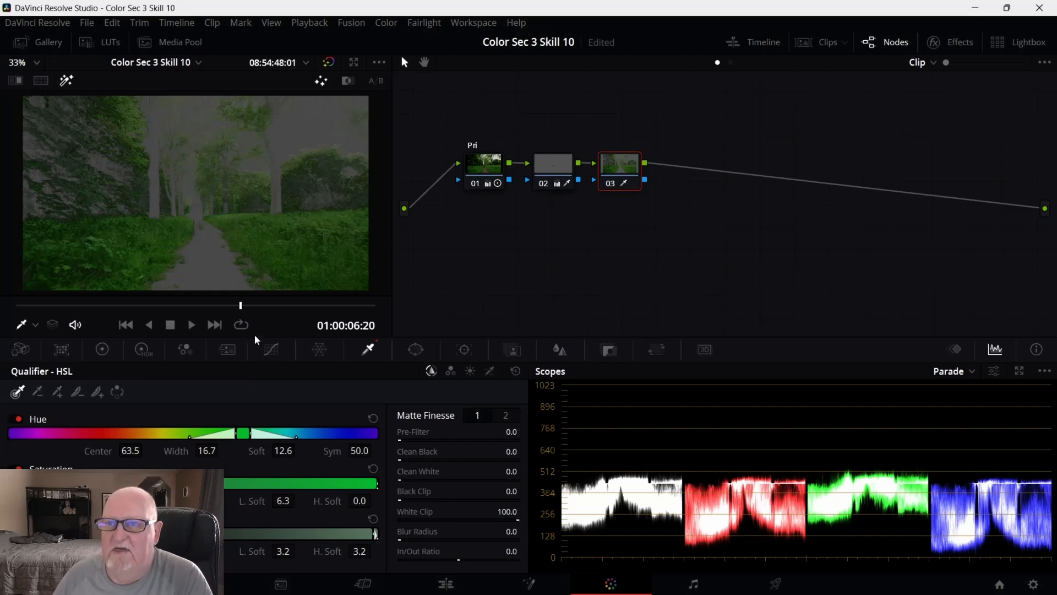
click(66, 82)
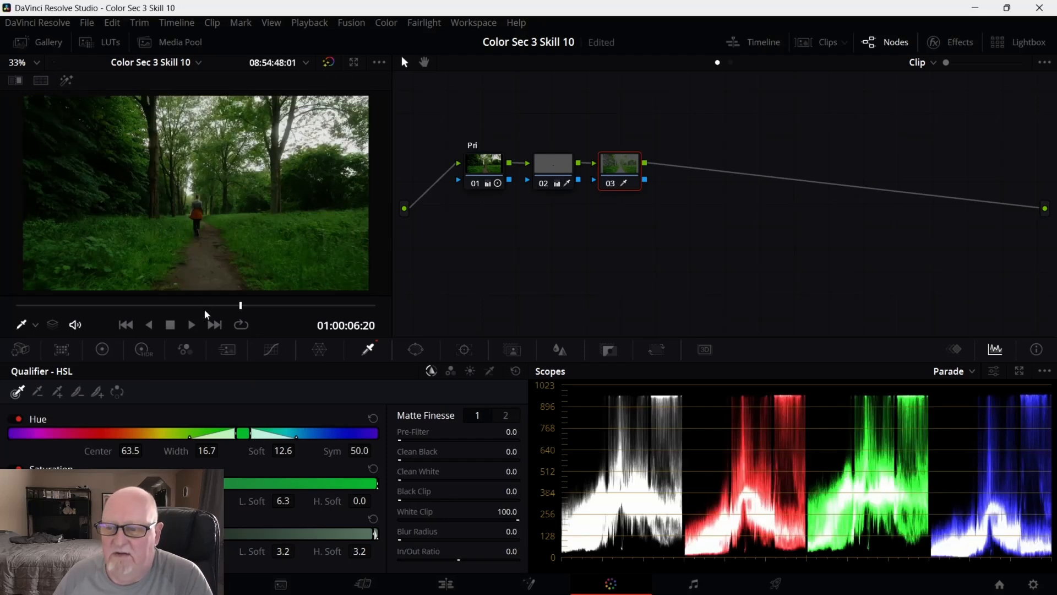
Shift the qualified greens on node 03 by setting the primary Hue to 61.80.
click(102, 349)
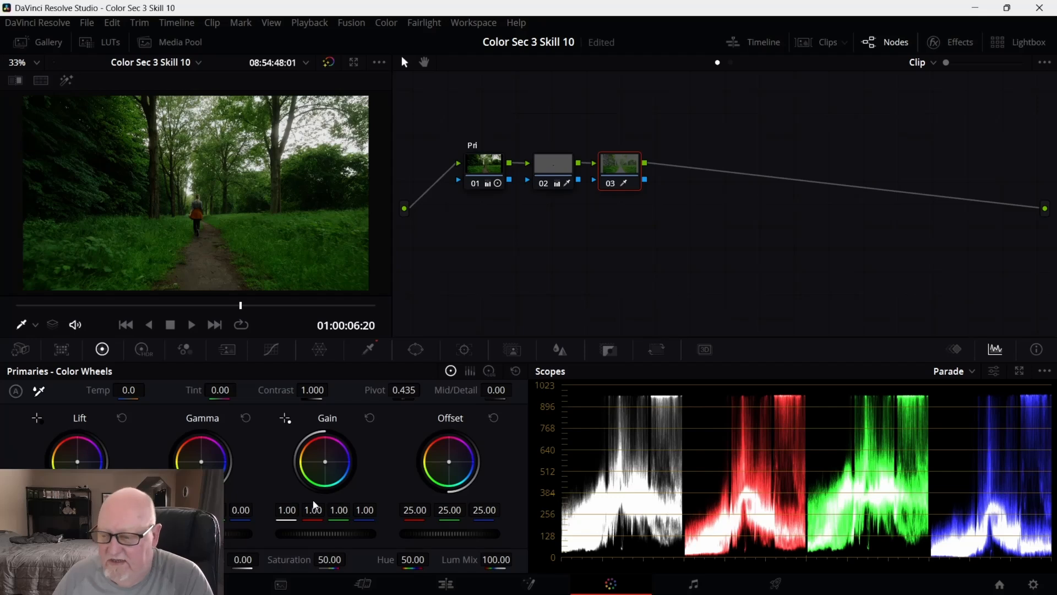
drag(413, 559, 435, 559)
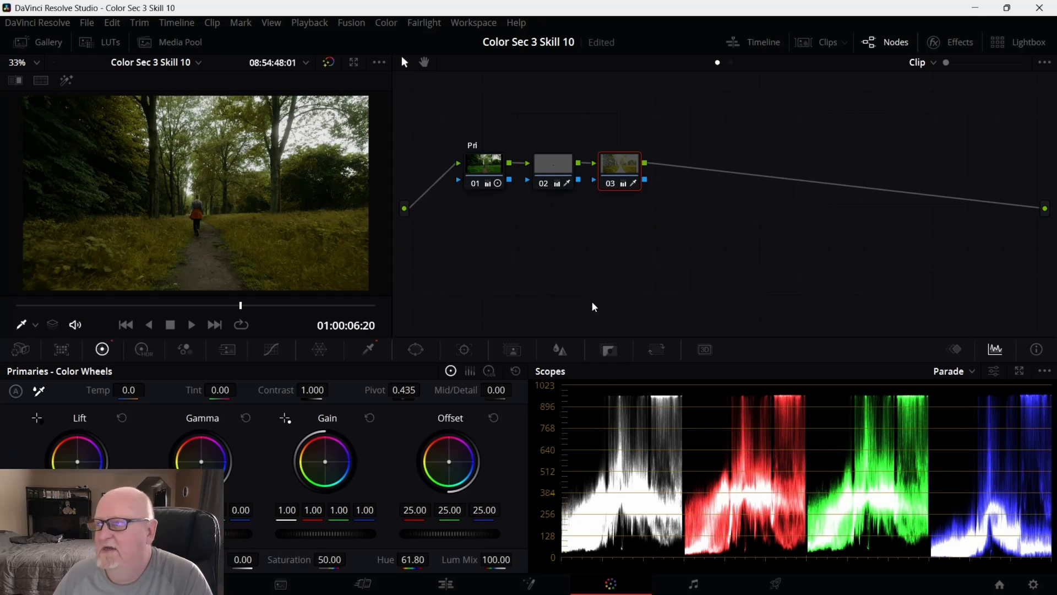
Add a serial node after node 03.
right_click(629, 167)
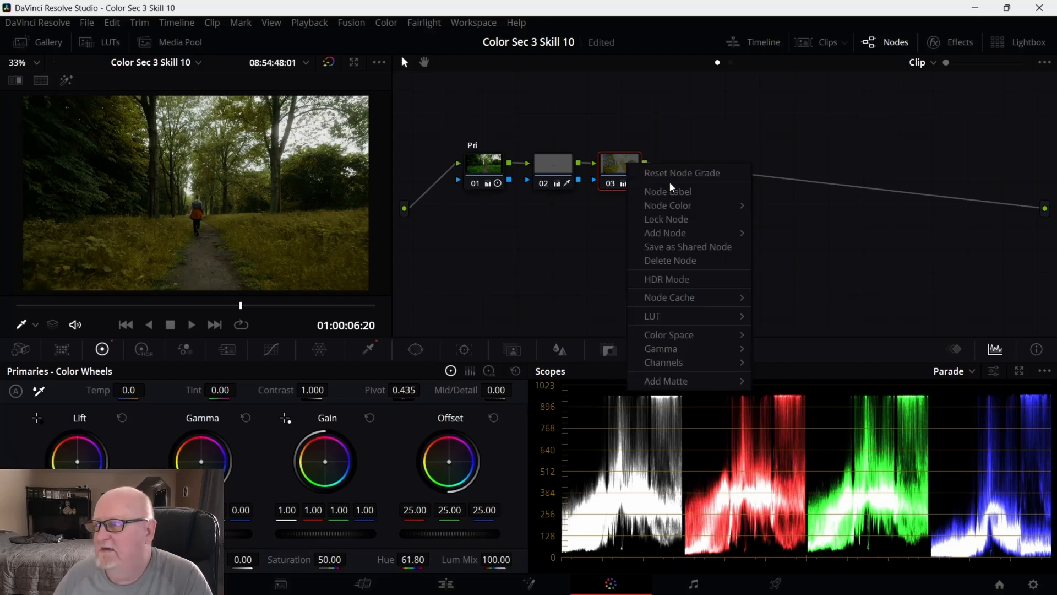
mouse_move(700, 235)
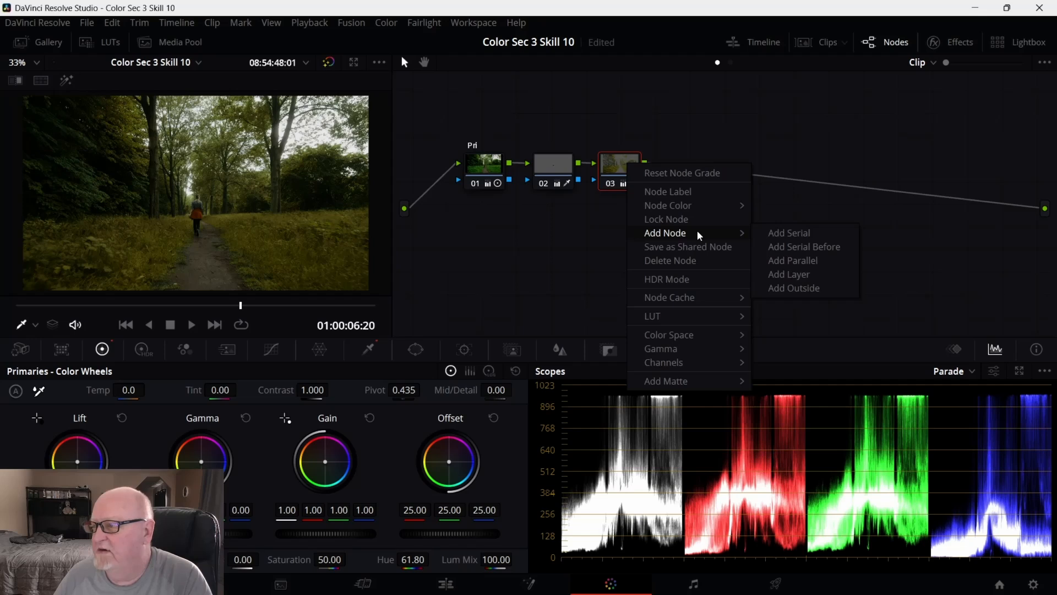
click(795, 233)
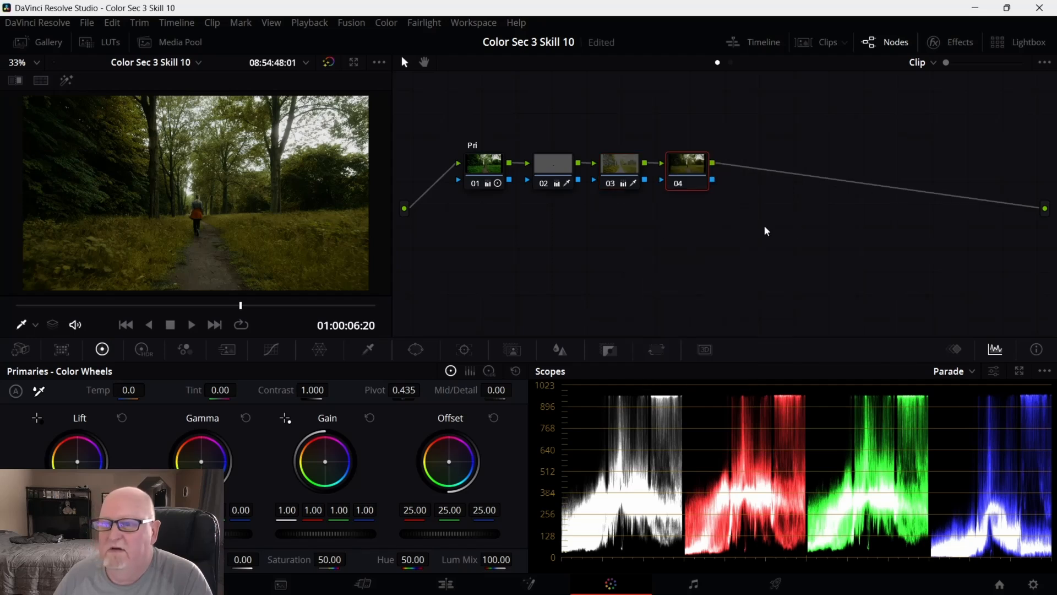
Fine-tune the primary Hue of node 03 to adjust the yellow-green foliage tone.
click(616, 170)
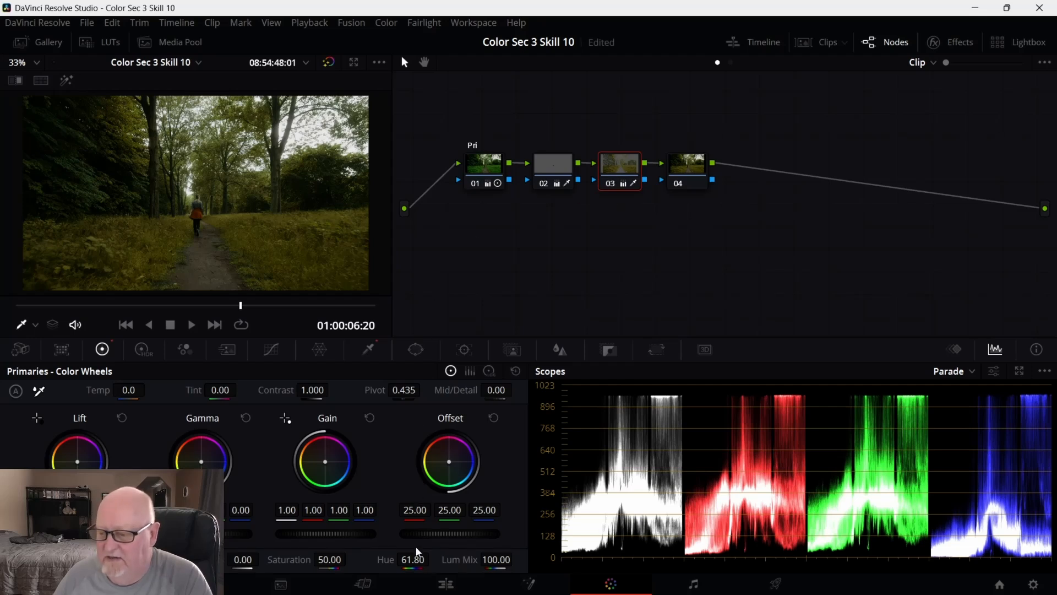
drag(413, 558, 433, 559)
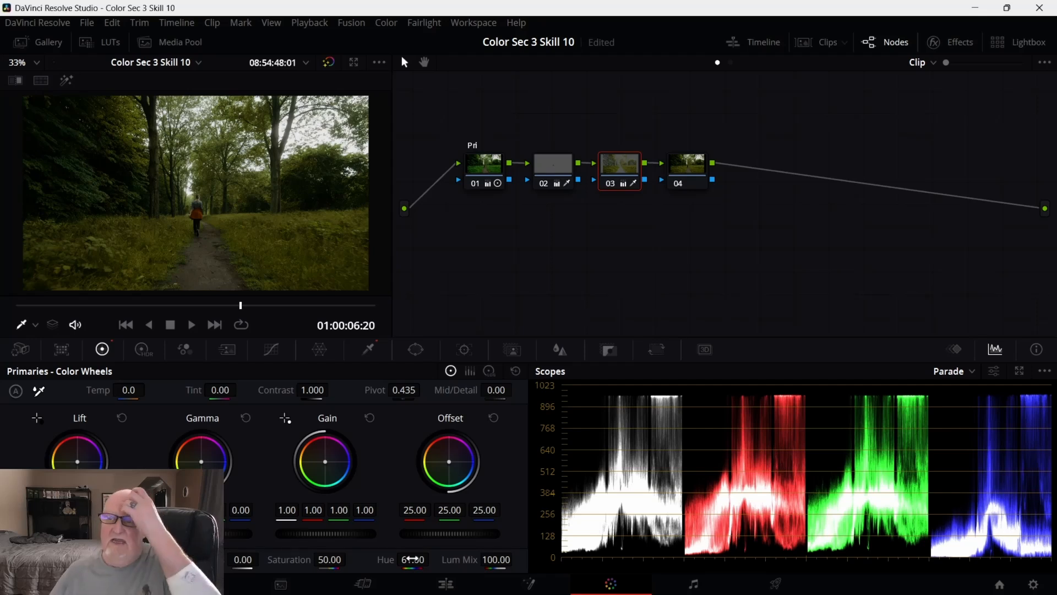
Darken the midtones on node 04 by lowering the master Gamma to -0.05.
click(678, 181)
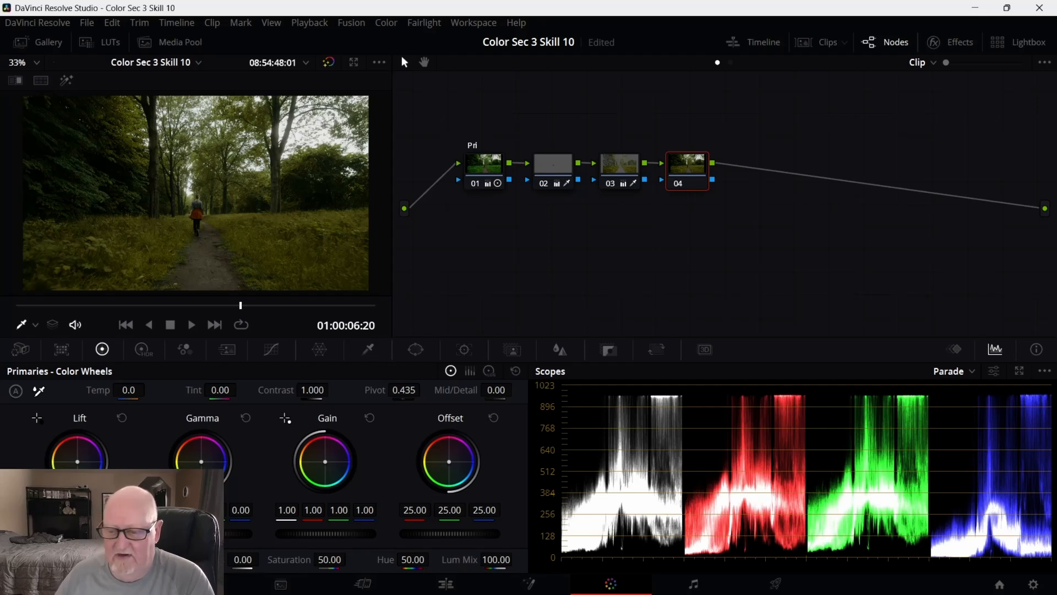
drag(202, 533, 186, 534)
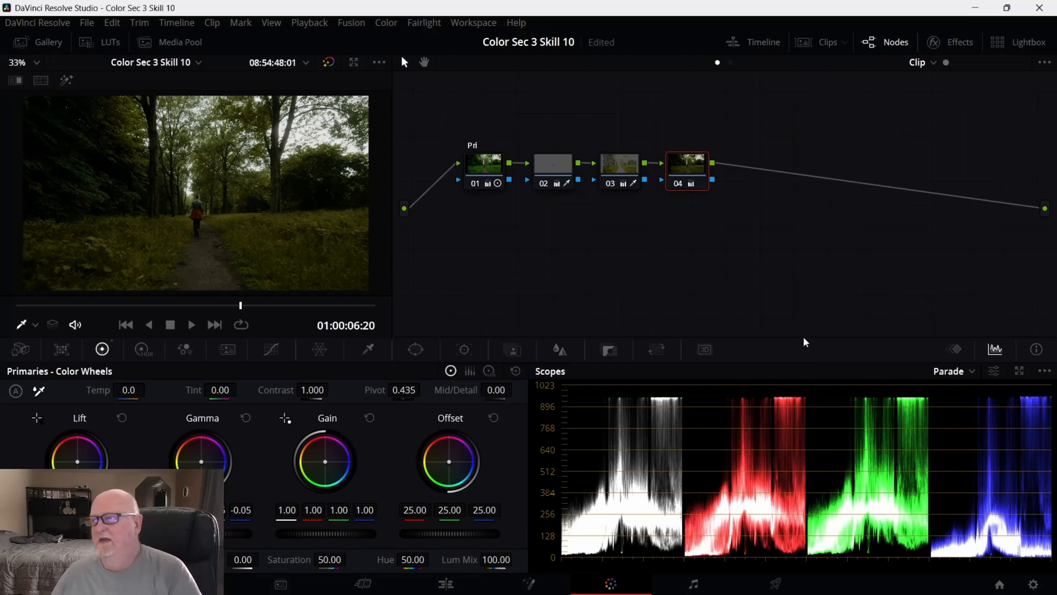
Select nodes 02 to 04 and bypass the grades to compare the image before and after.
drag(835, 175, 567, 170)
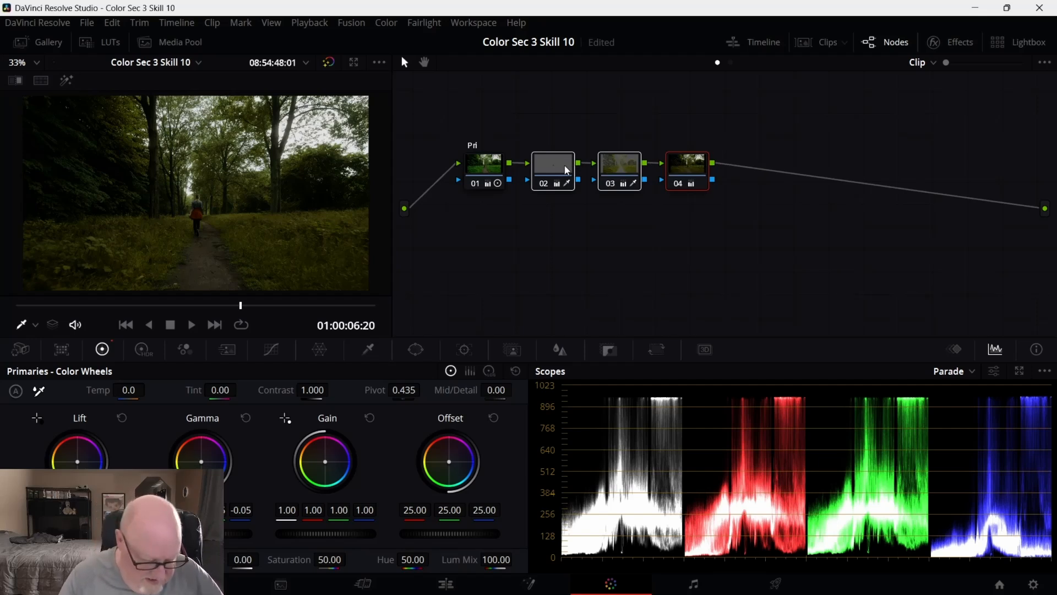
key(shift+d)
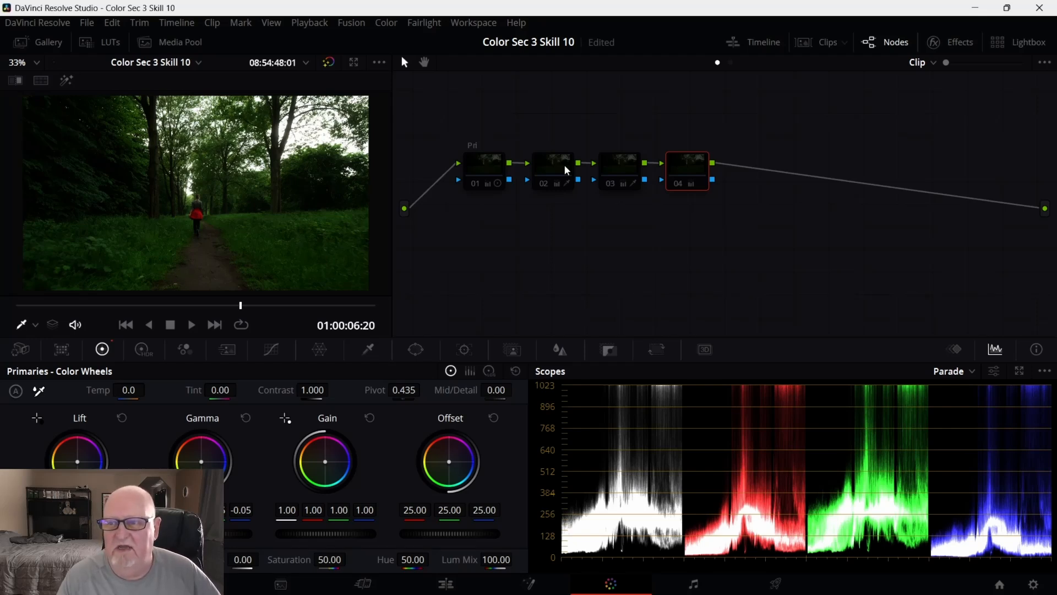
key(alt+d)
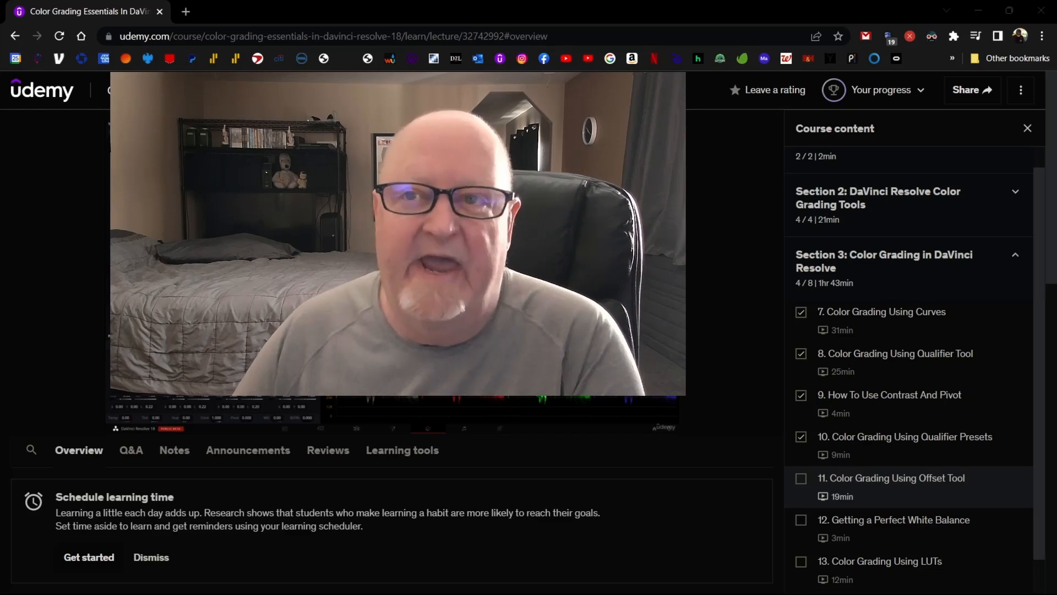
Mark lecture 11, Color Grading Using Offset Tool, as complete in the course list and switch back to DaVinci Resolve.
mouse_move(80, 323)
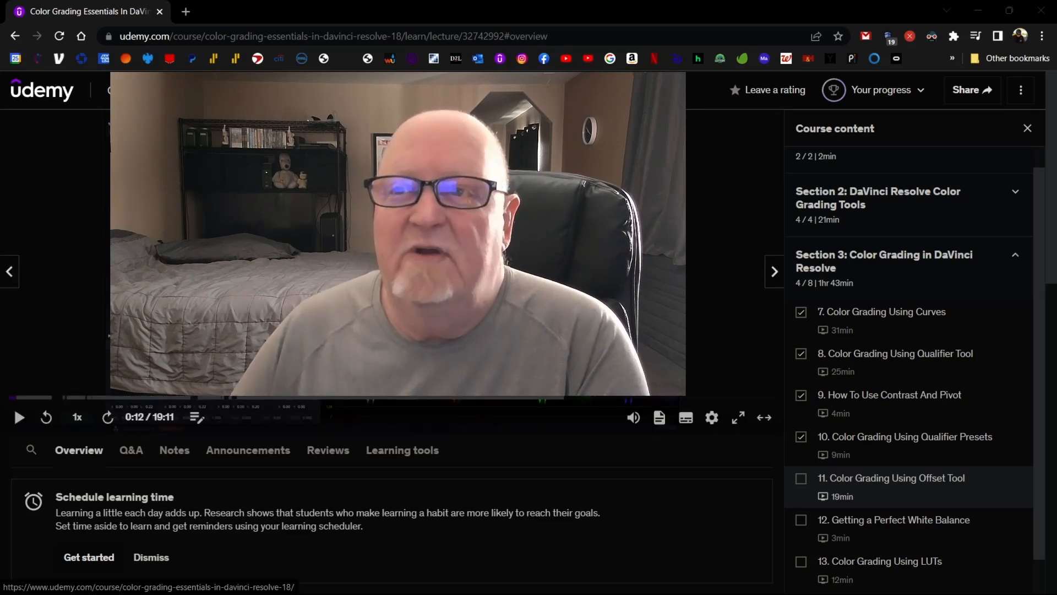
mouse_move(99, 114)
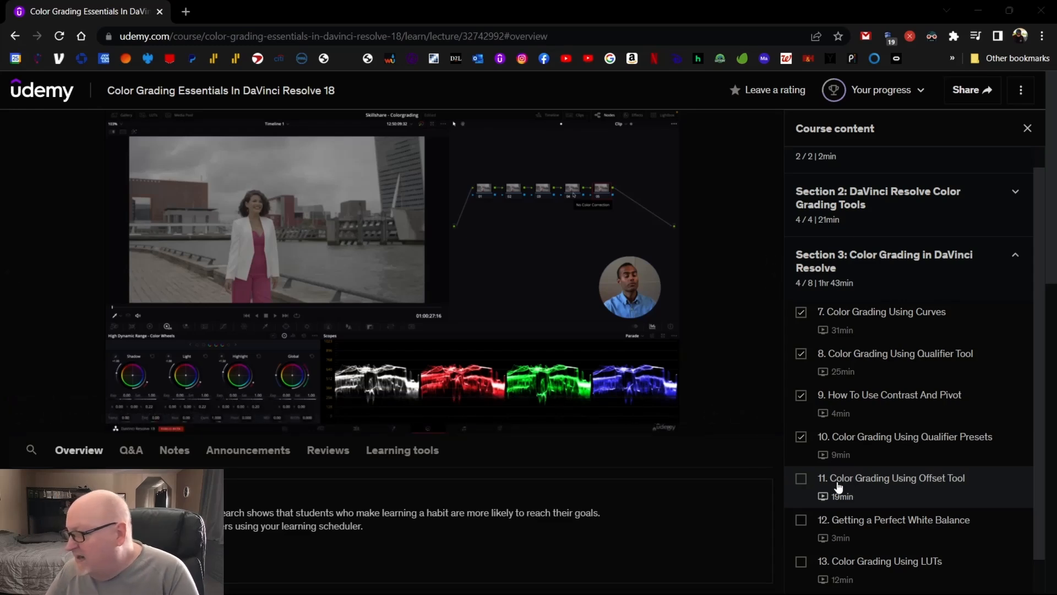
click(800, 480)
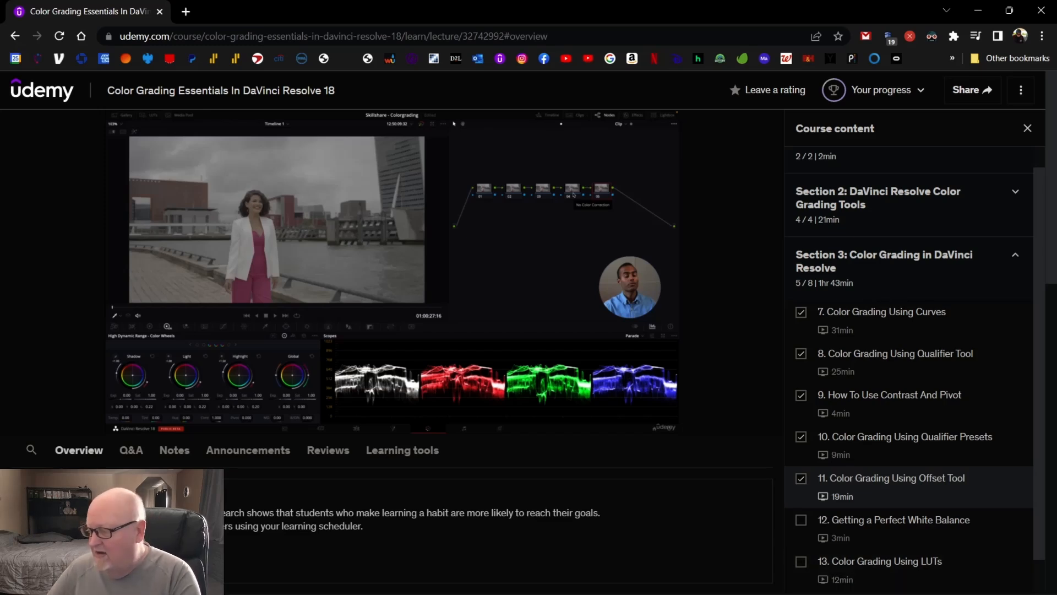
mouse_move(794, 591)
click(772, 583)
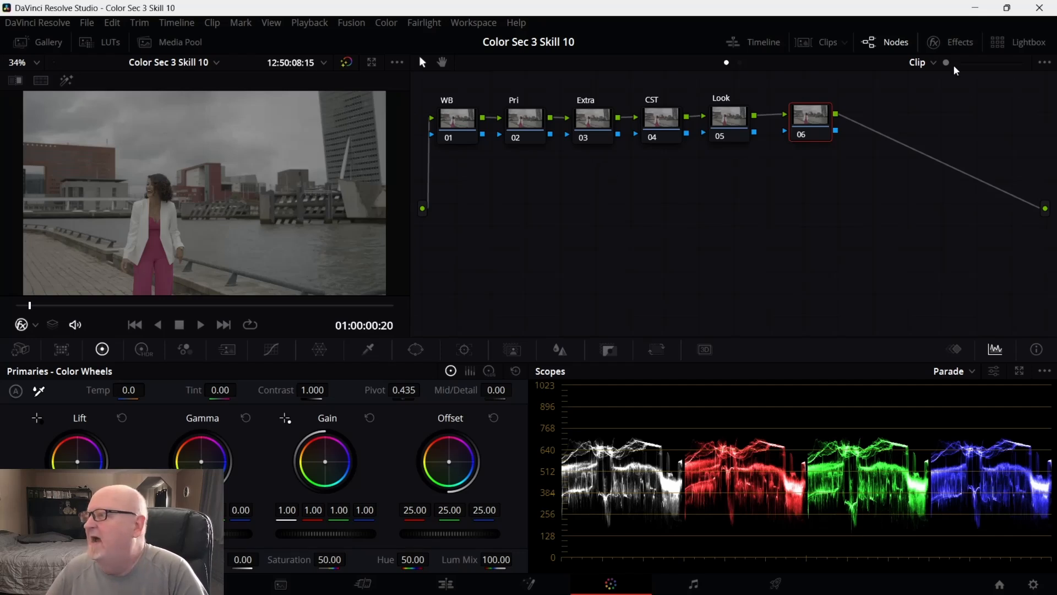
Add the Color Space Transform effect to the CST node 04.
click(953, 45)
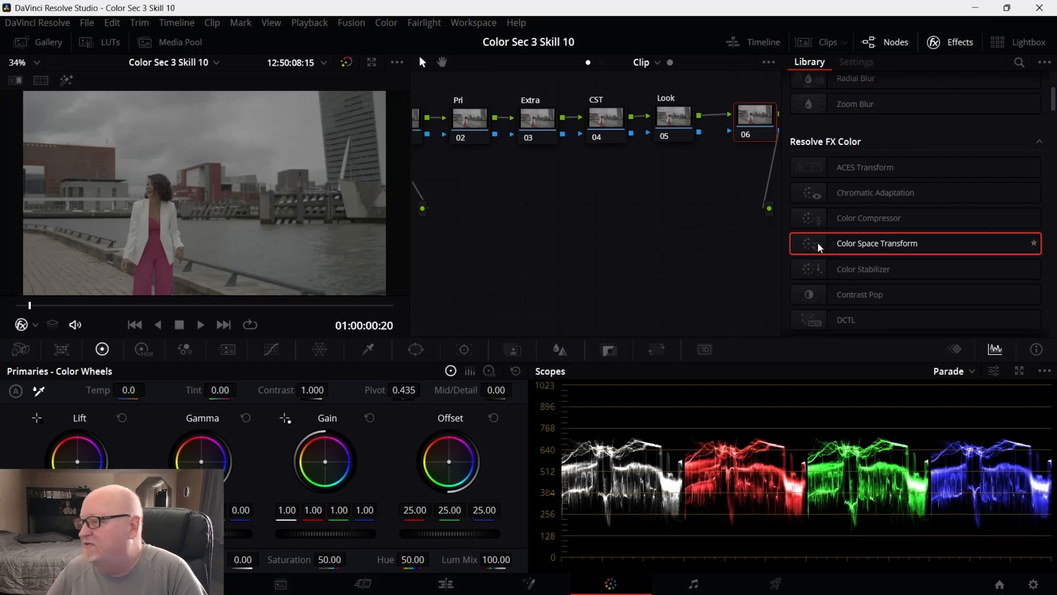
drag(821, 248, 604, 126)
click(607, 142)
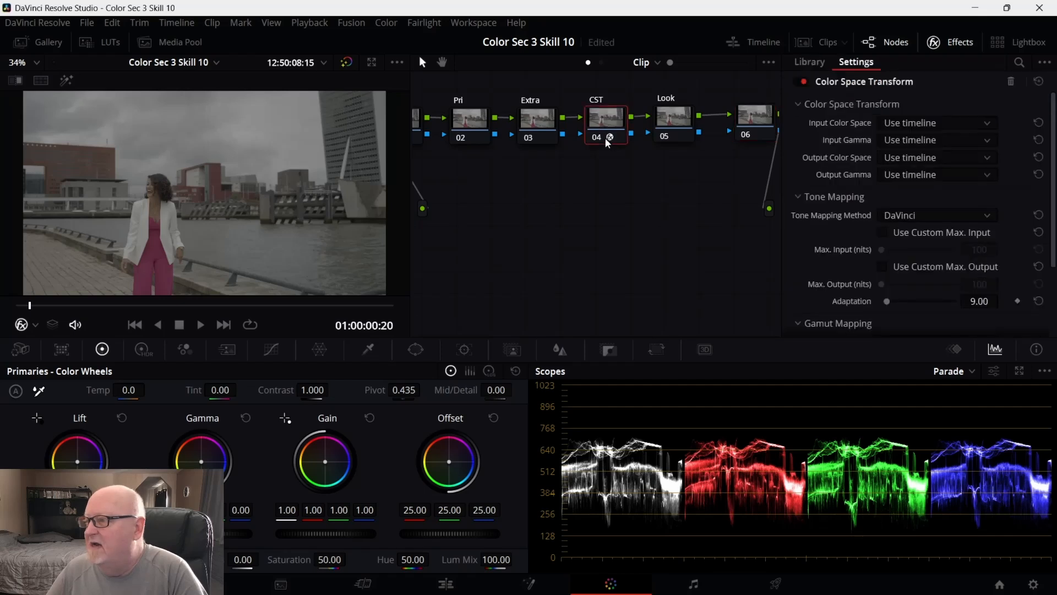
Set the Color Space Transform's input color space to Sony S-Gamut3.Cine and its input gamma to Sony S-Log3.
click(942, 127)
scroll(936, 195, down, 10)
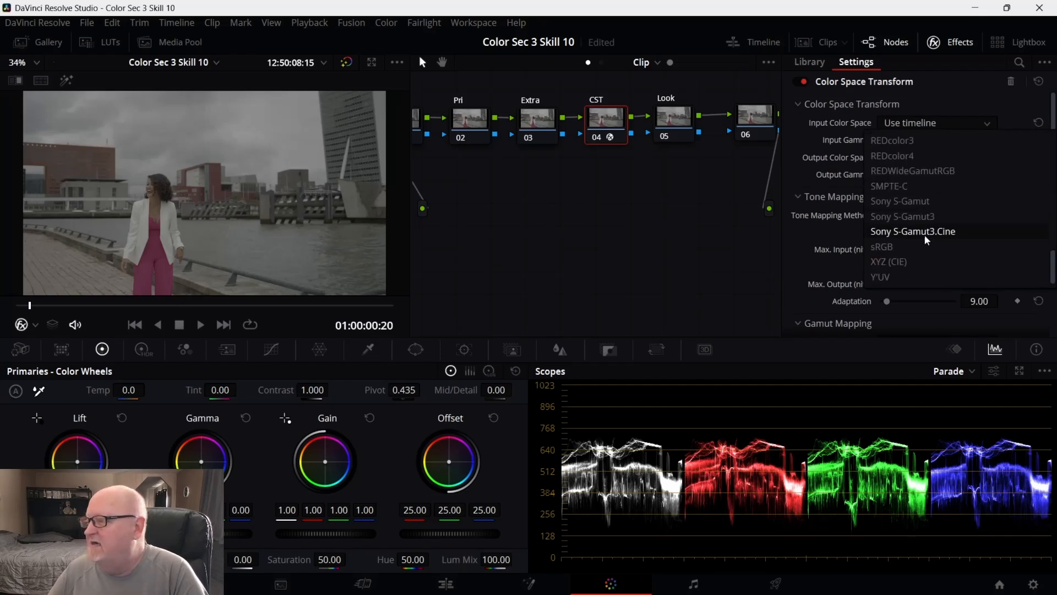
click(927, 234)
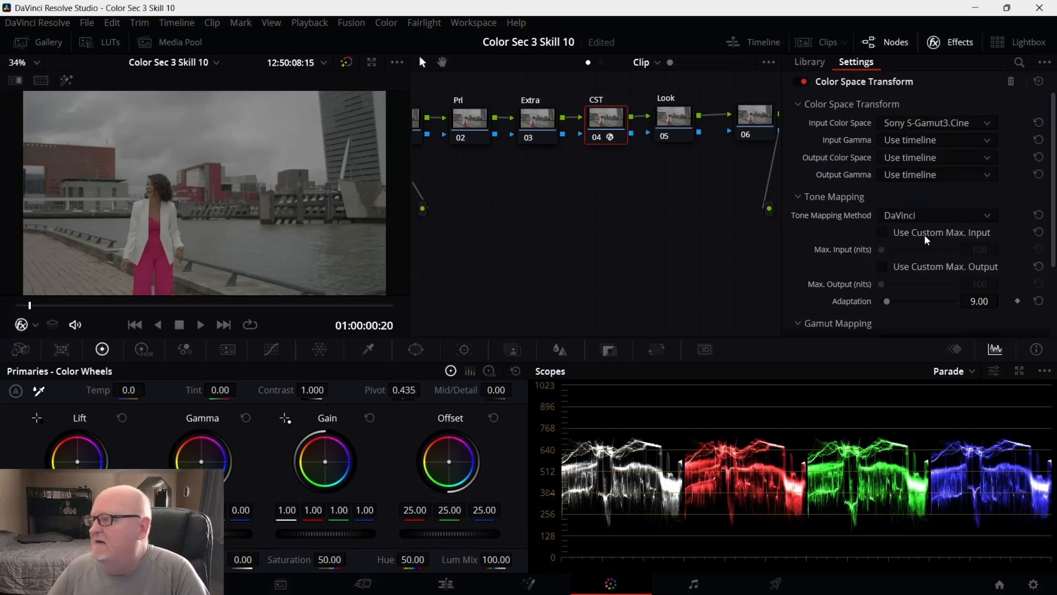
click(924, 143)
scroll(924, 193, down, 5)
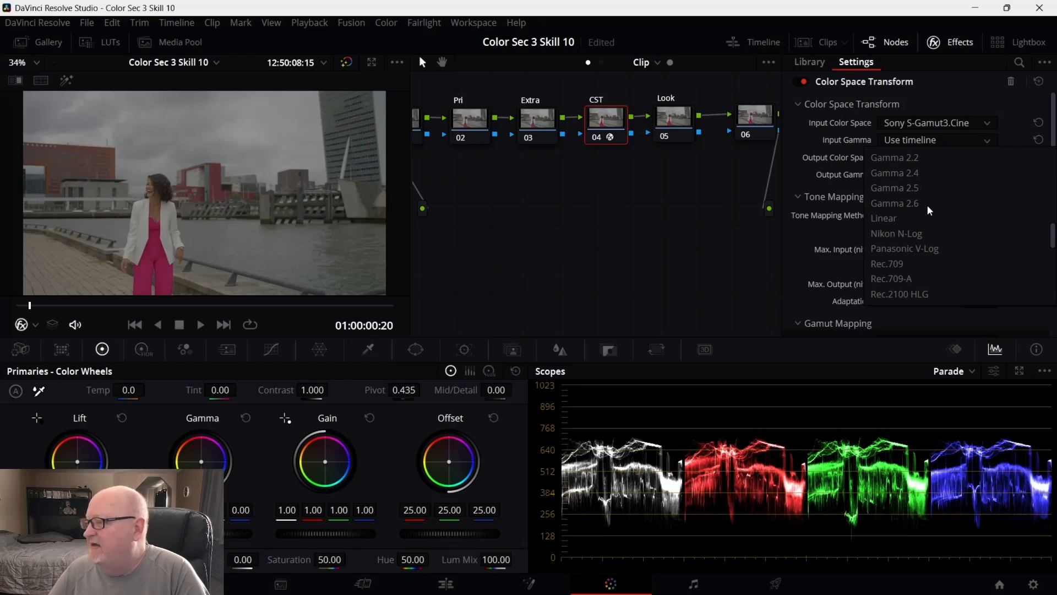
scroll(923, 204, down, 5)
scroll(971, 248, up, 3)
scroll(970, 247, down, 3)
scroll(969, 248, up, 2)
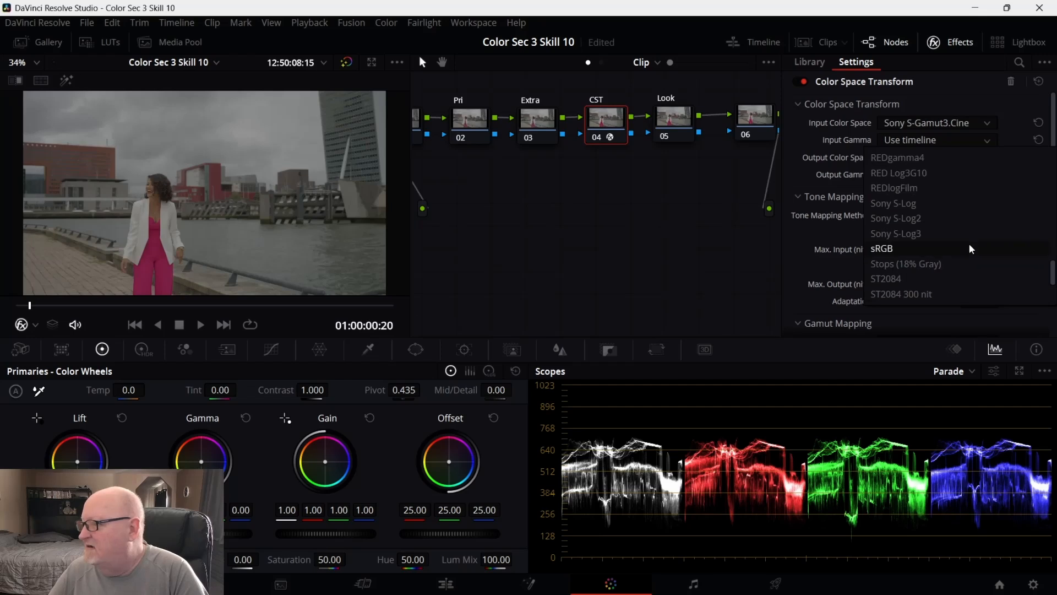
click(923, 233)
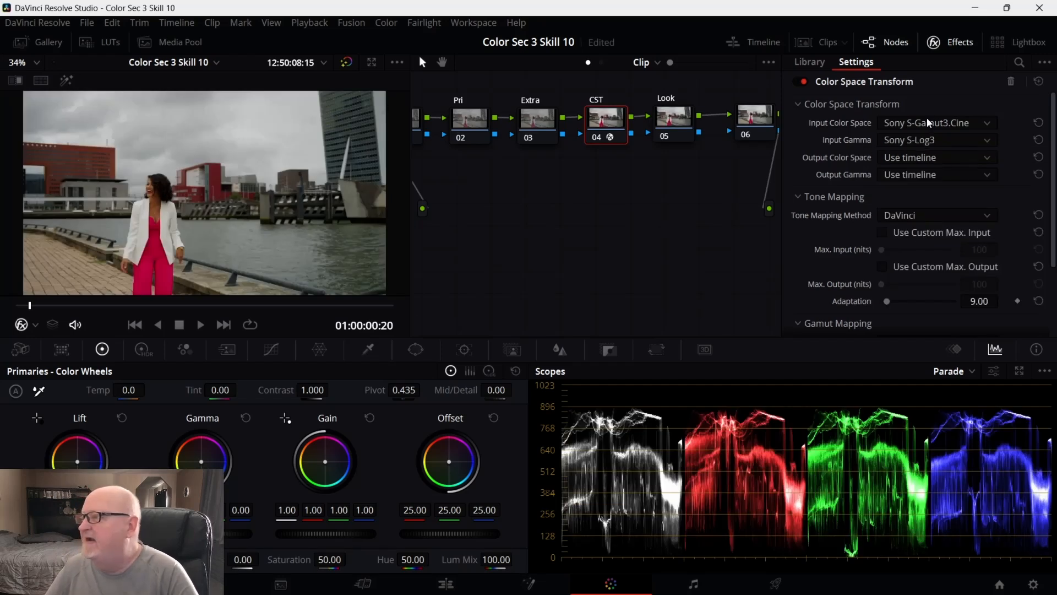
Hide the effect settings and review the transformed waterfront clip in full-screen view.
click(956, 43)
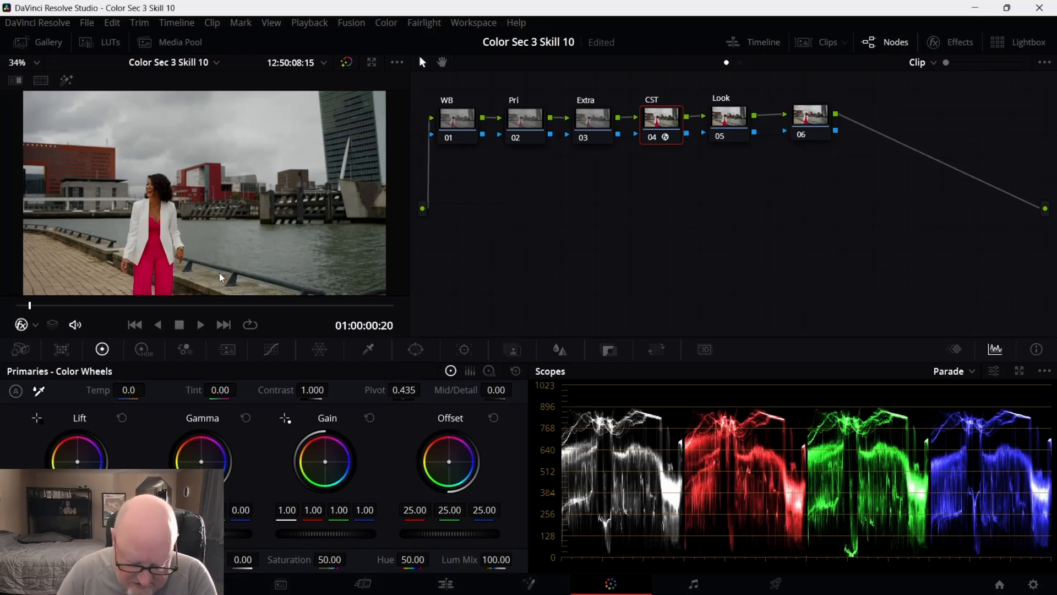
key(ctrl+f)
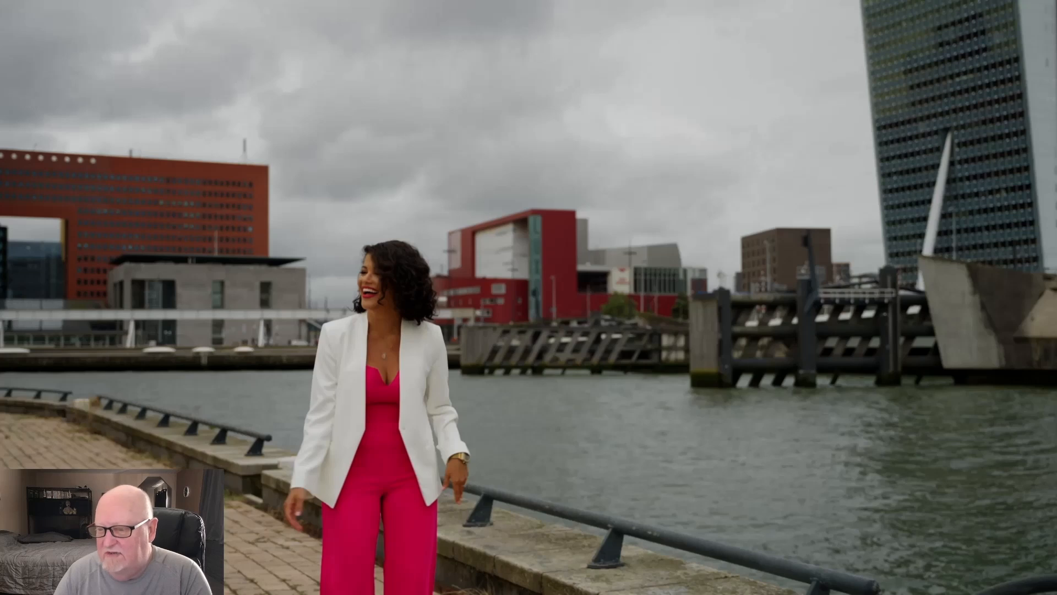
key(ctrl+f)
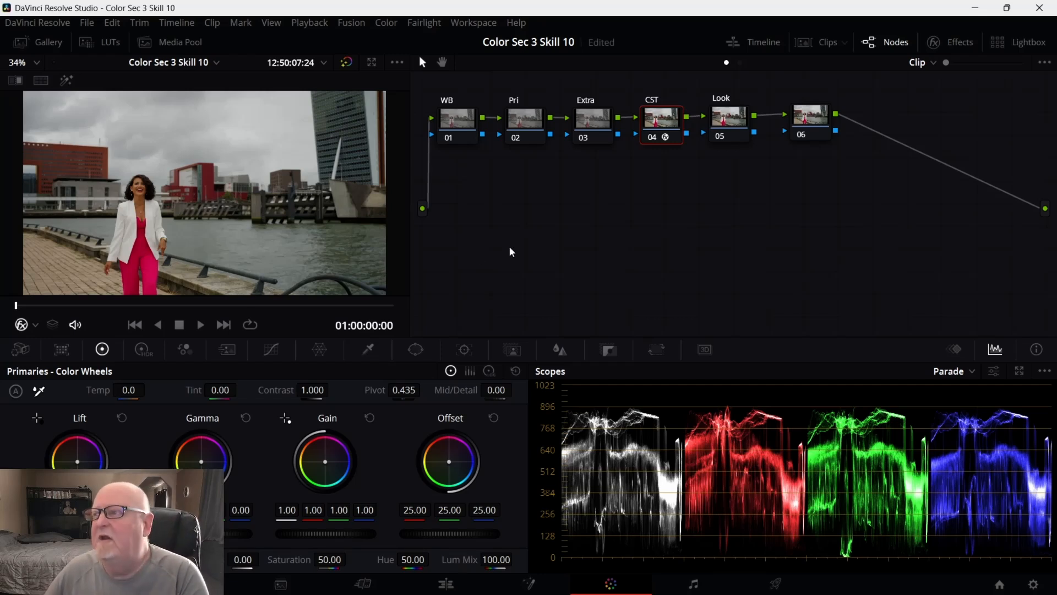
On the Pri node 02, raise the master Gain to 1.05 and lower the master Gamma to -0.02.
click(529, 120)
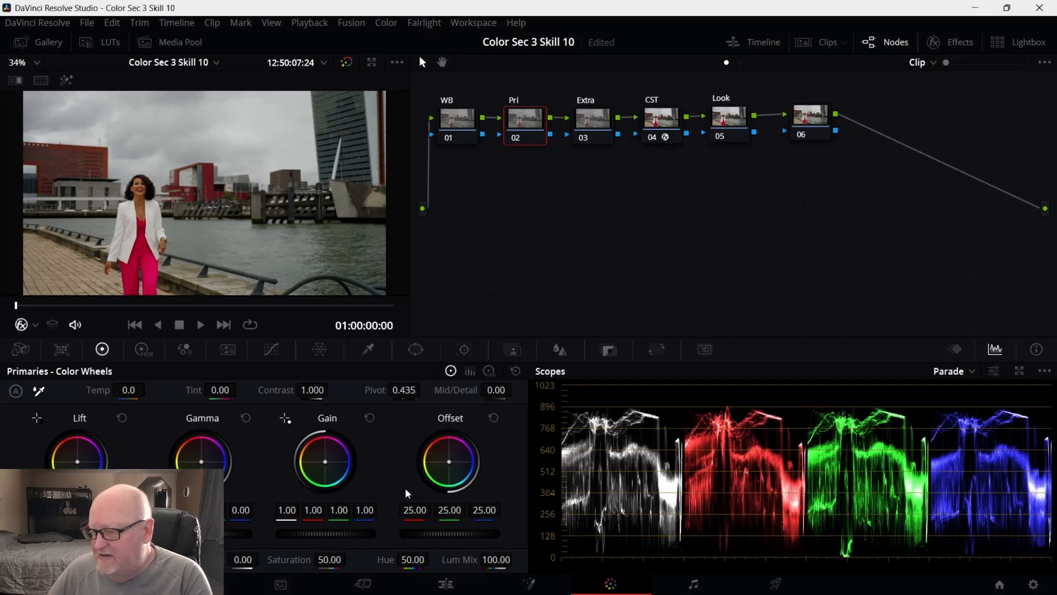
mouse_move(325, 533)
mouse_down()
mouse_move(355, 533)
mouse_move(337, 534)
mouse_up()
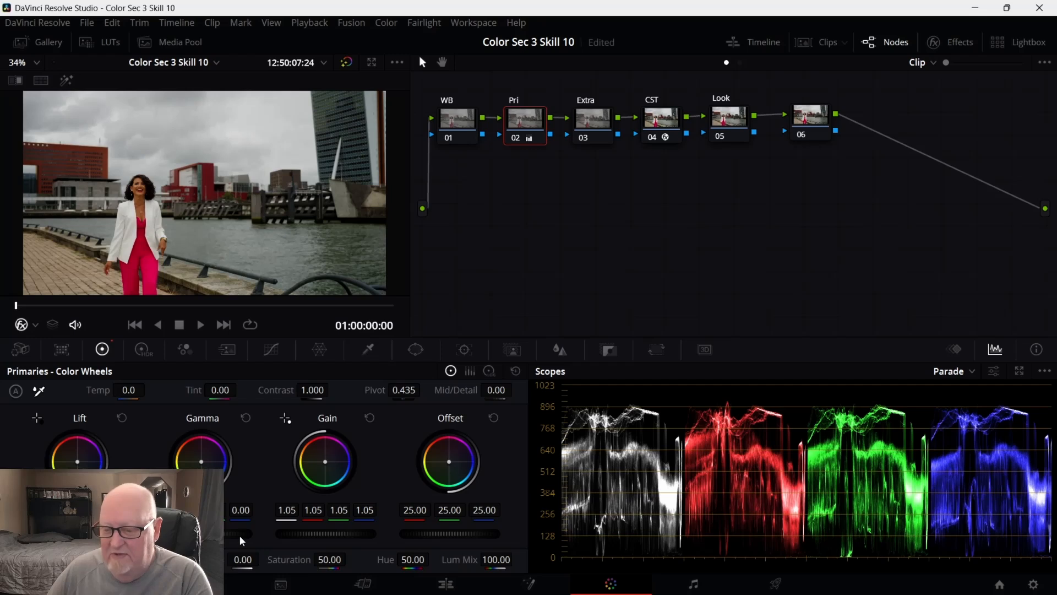
drag(202, 533, 196, 534)
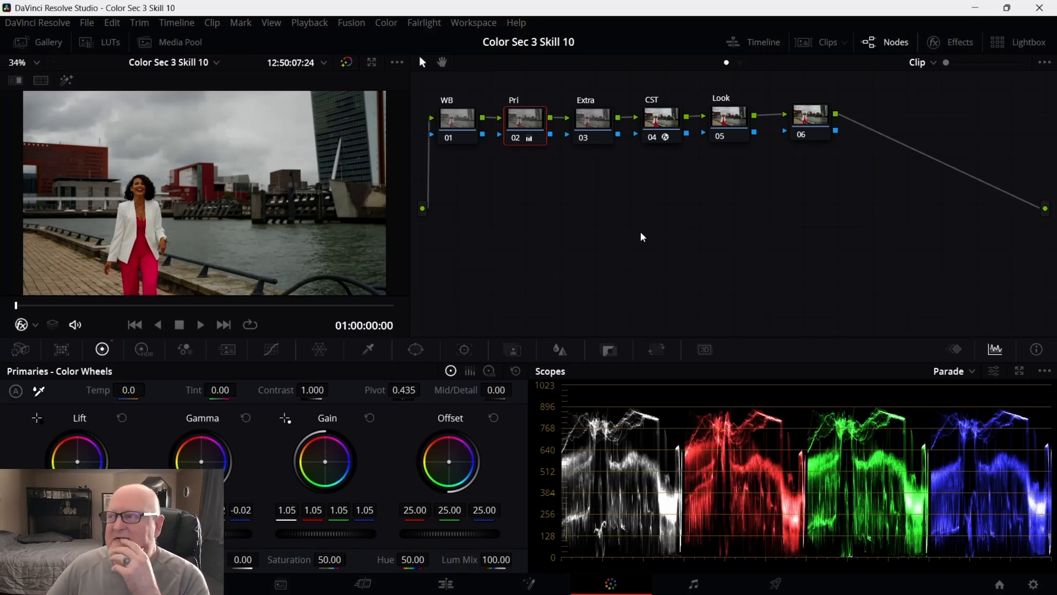
Readjust the Pri node 02 by raising the master Gain to 1.07 and bringing the master Gamma to 0.00.
click(599, 142)
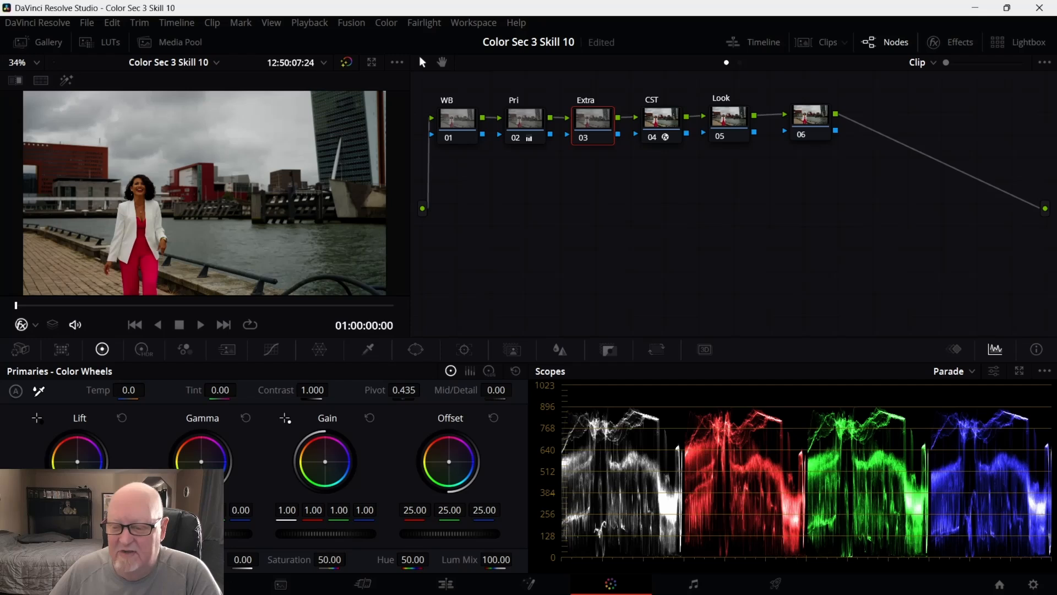
click(525, 118)
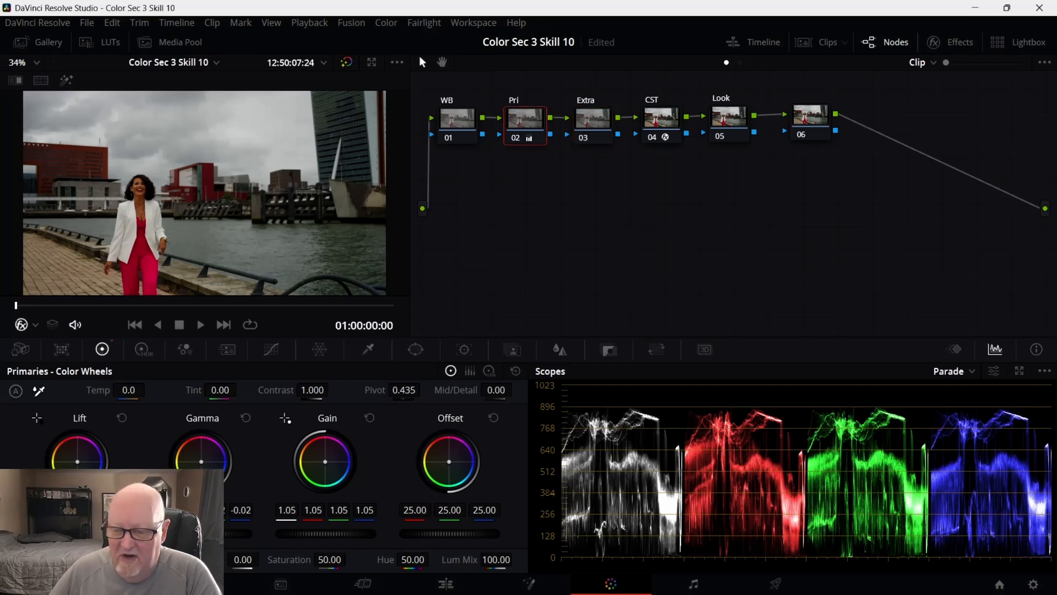
mouse_move(201, 533)
mouse_down()
mouse_move(219, 533)
mouse_move(192, 533)
mouse_move(203, 534)
mouse_up()
drag(312, 537, 327, 537)
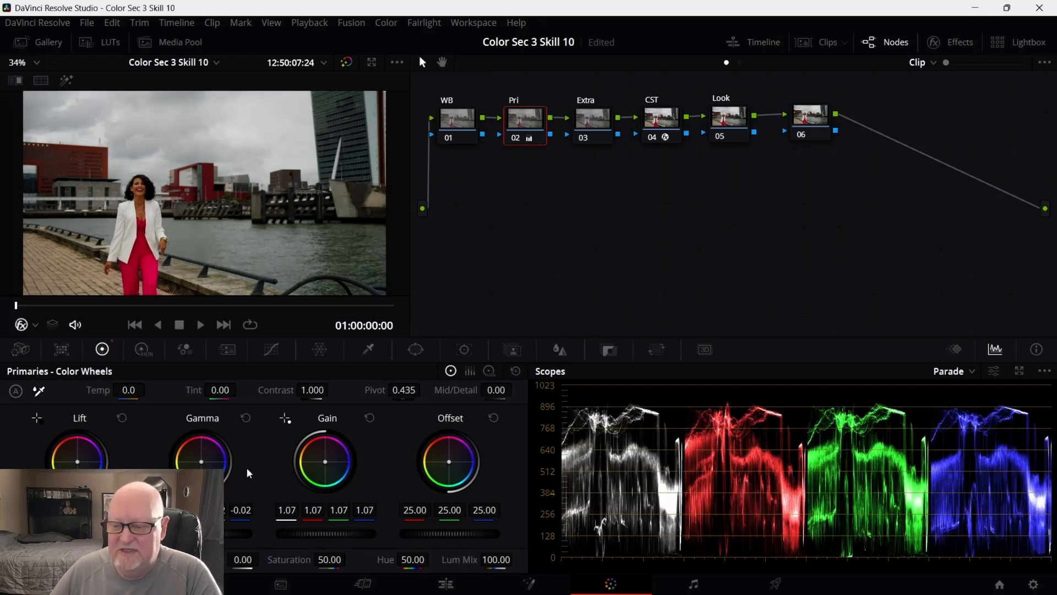
drag(203, 533, 214, 533)
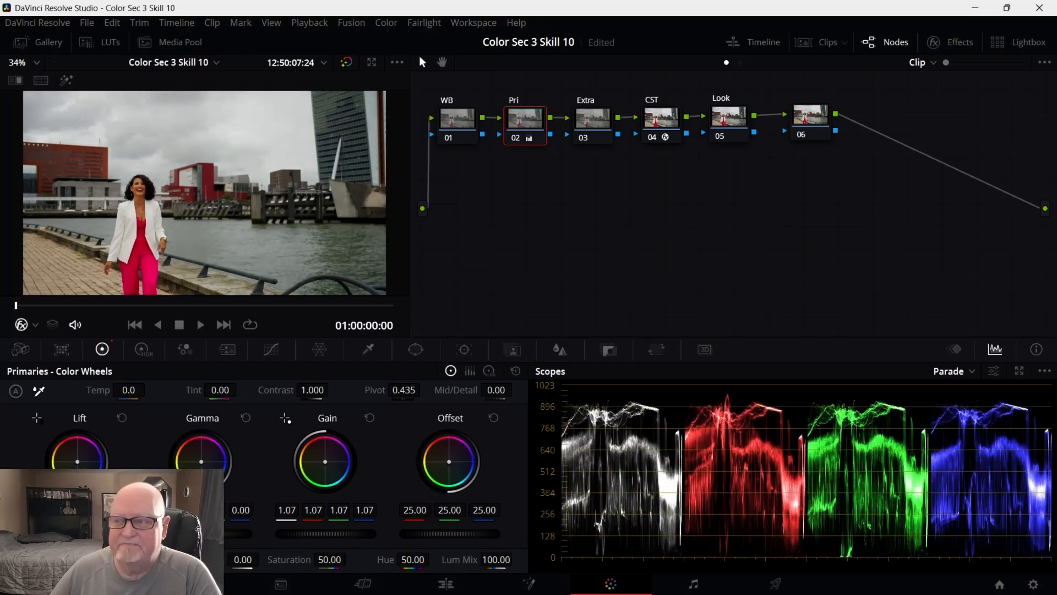
drag(214, 534, 214, 533)
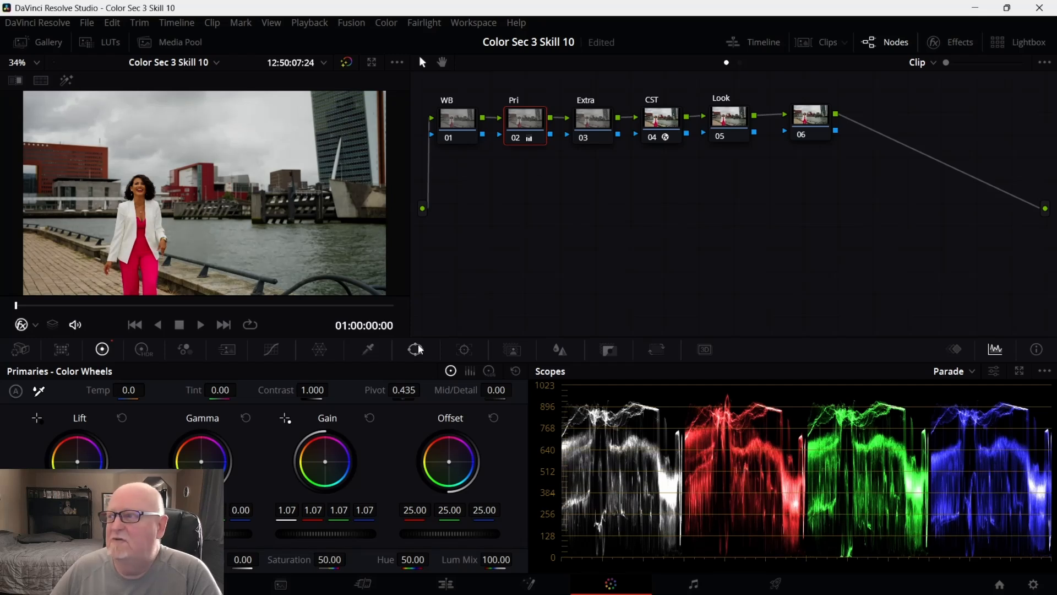
Isolate the bright sky and jacket on the Extra node 03 with a luminance qualifier in highlight view, using a low softness of 5.2.
click(606, 121)
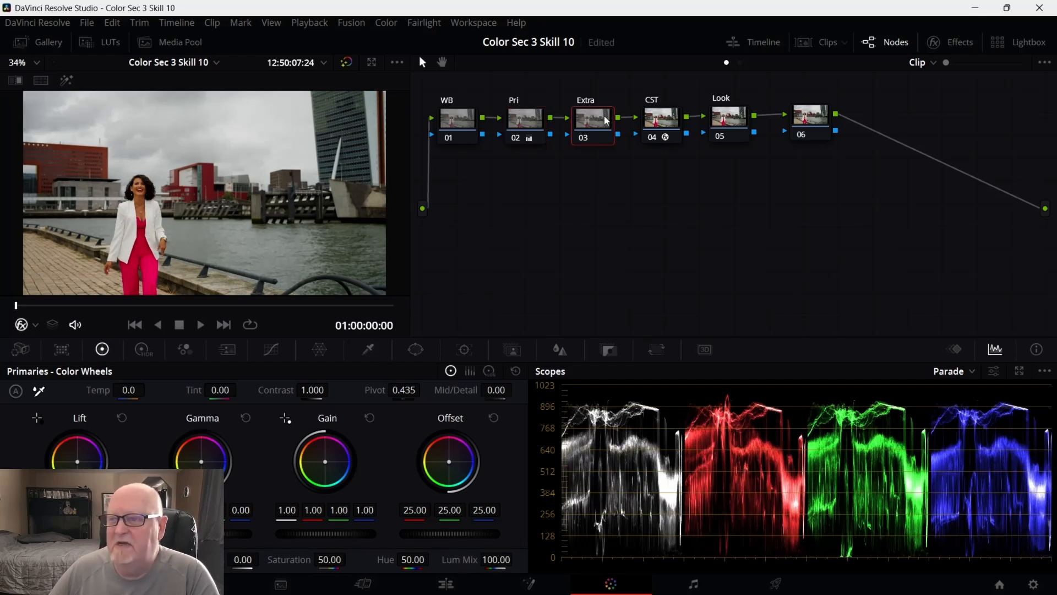
click(372, 352)
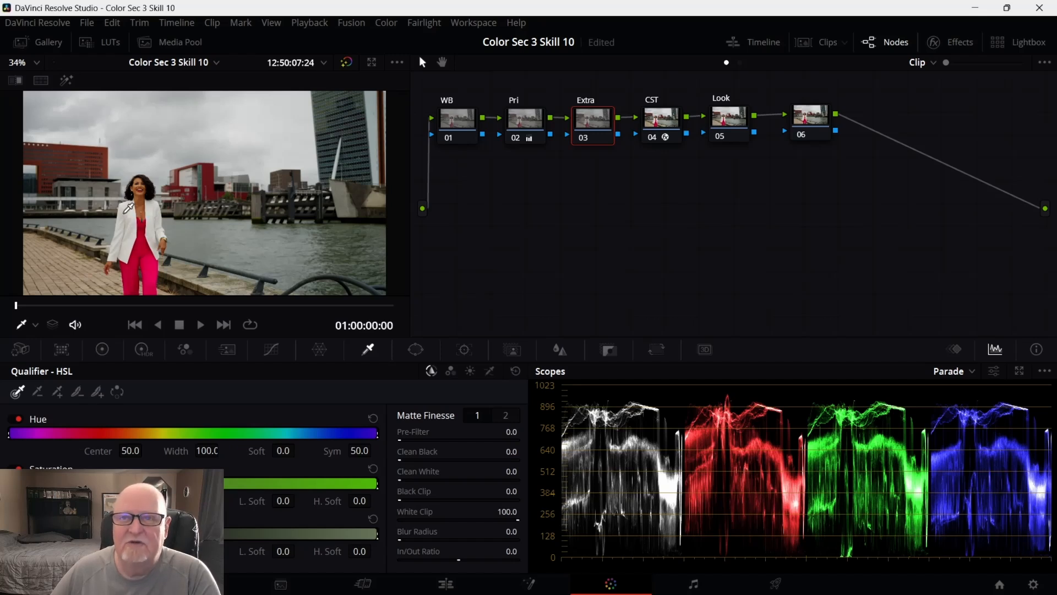
click(67, 81)
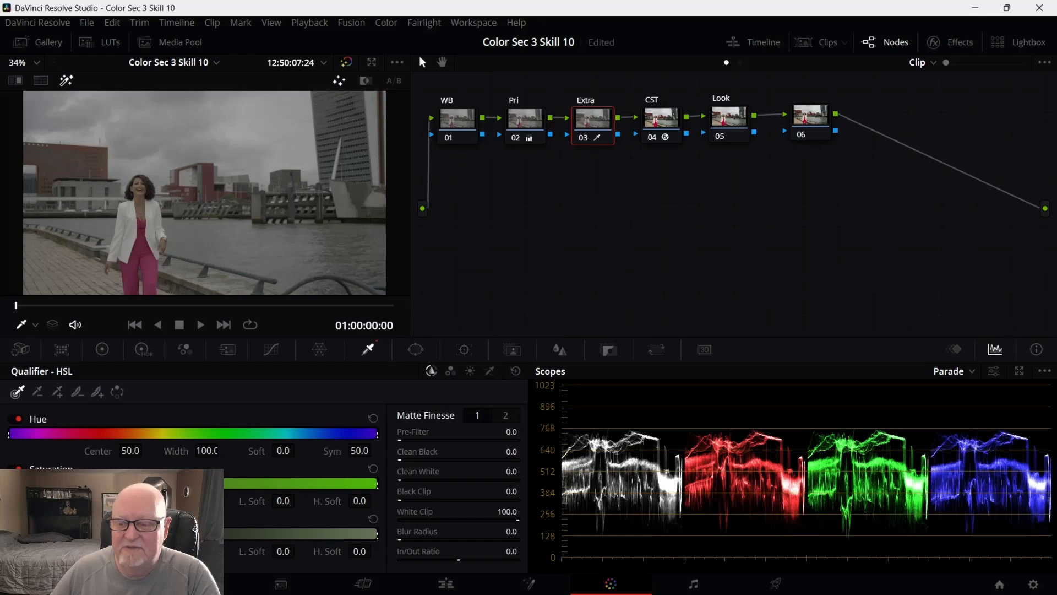
drag(129, 551, 196, 551)
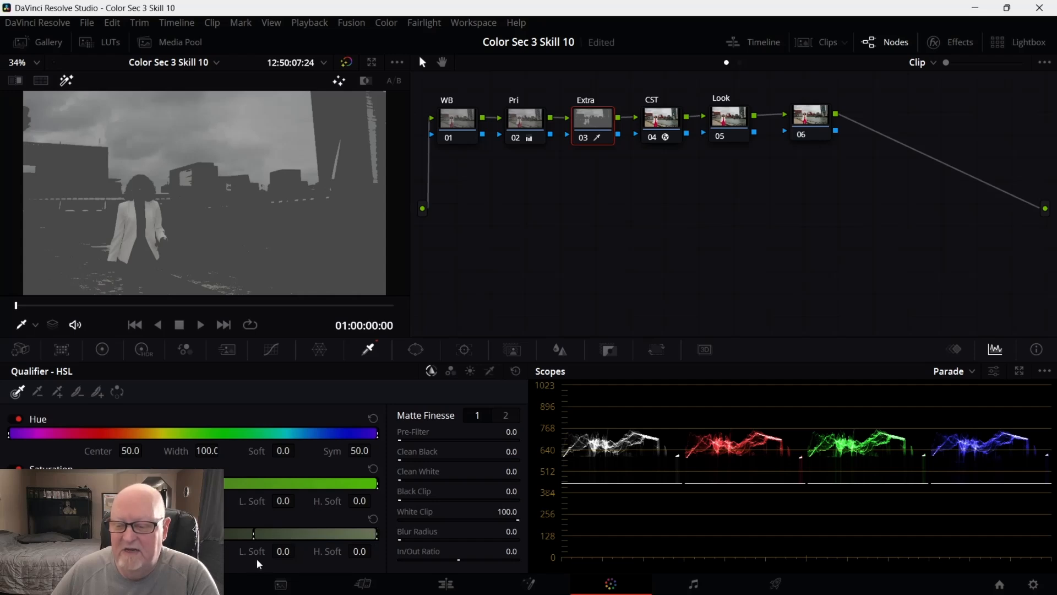
drag(281, 553, 240, 565)
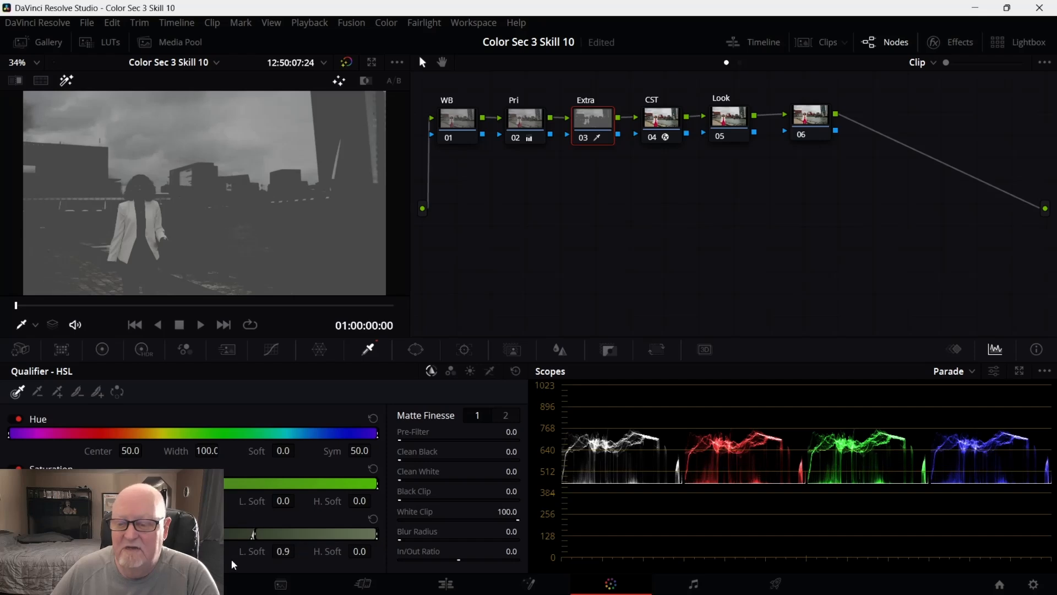
drag(253, 534, 282, 552)
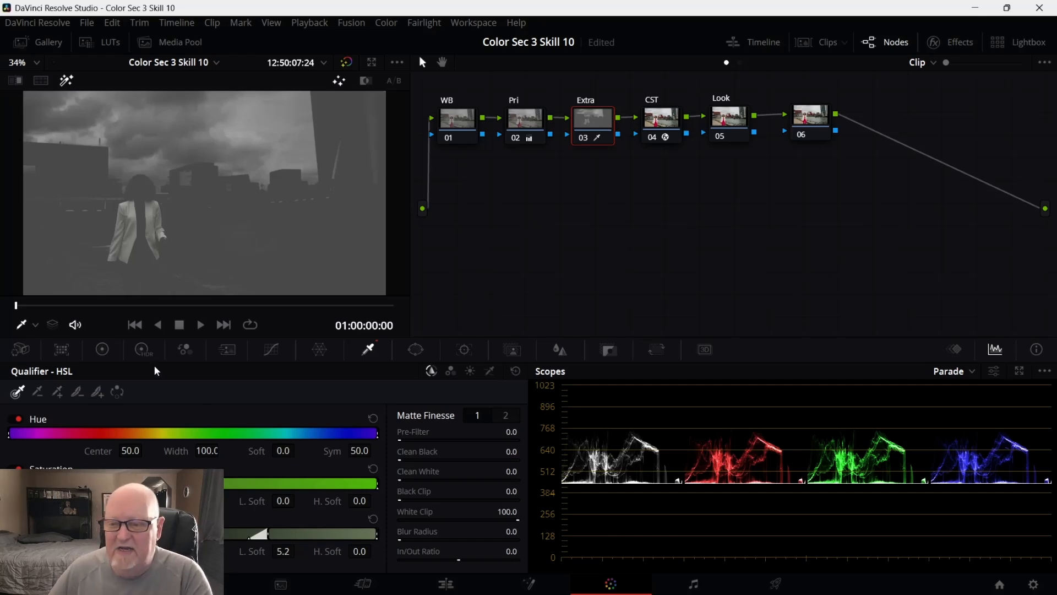
Turn off the highlight view and darken node 03's qualified highlights by lowering the Lift and setting the master Gamma to -0.09.
click(99, 350)
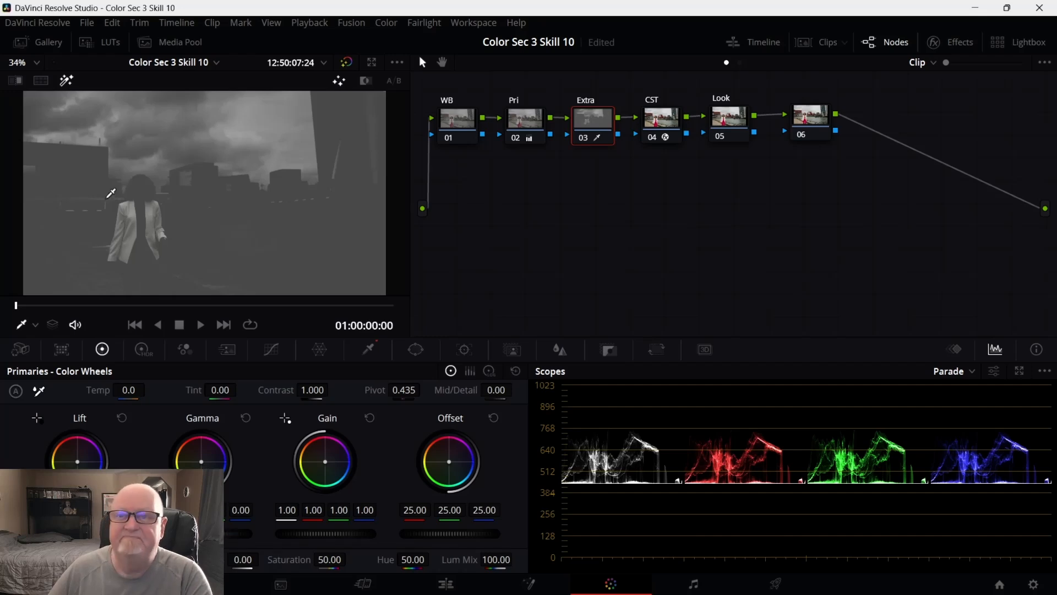
click(66, 80)
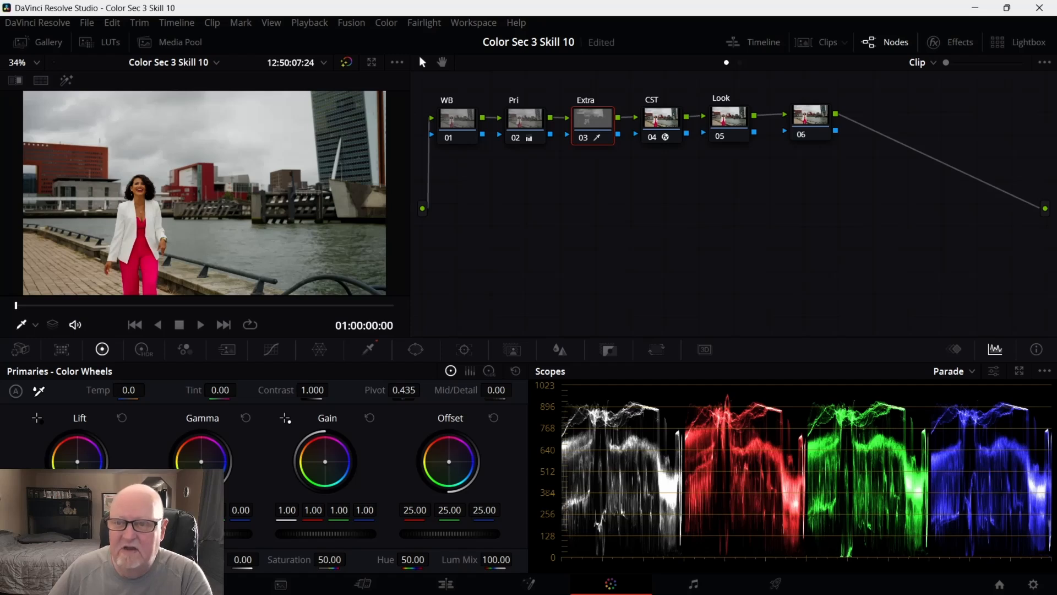
drag(77, 534, 38, 533)
drag(203, 534, 206, 533)
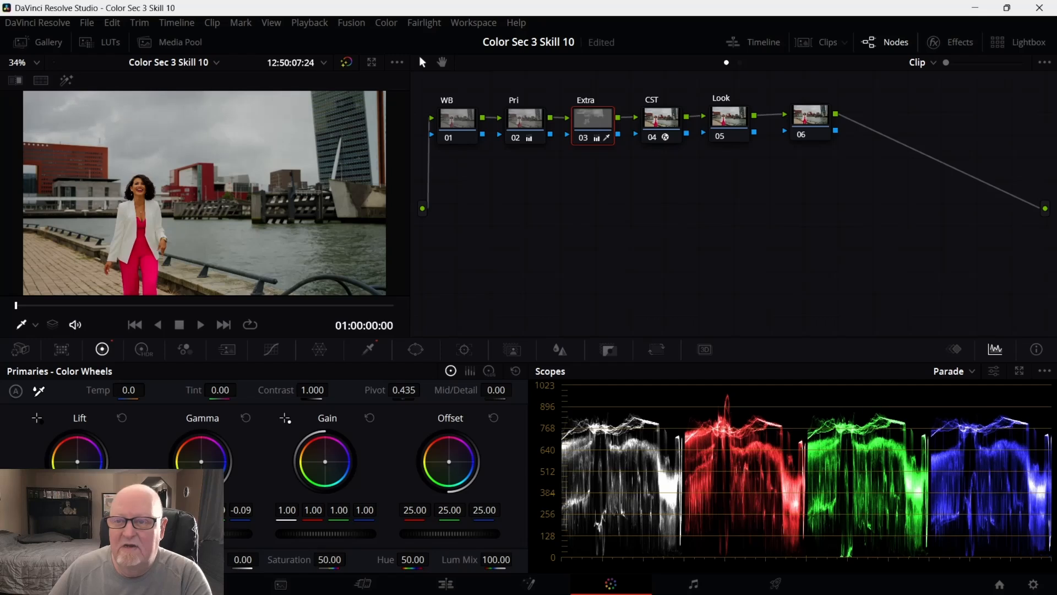
Select nodes 02 and 03 and toggle them off and on to compare the image before and after.
drag(619, 249, 521, 127)
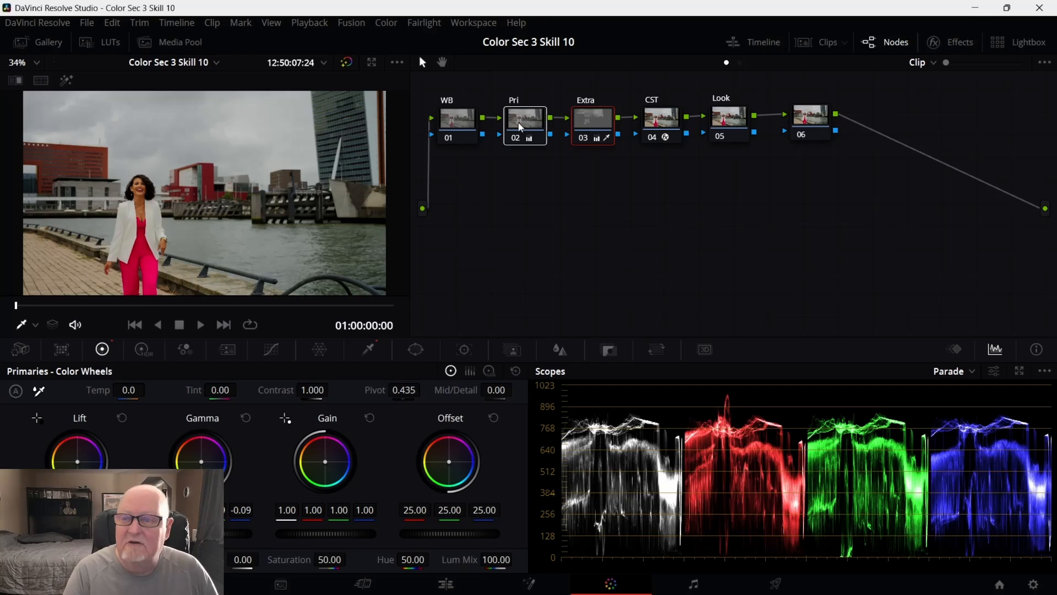
key(ctrl+d)
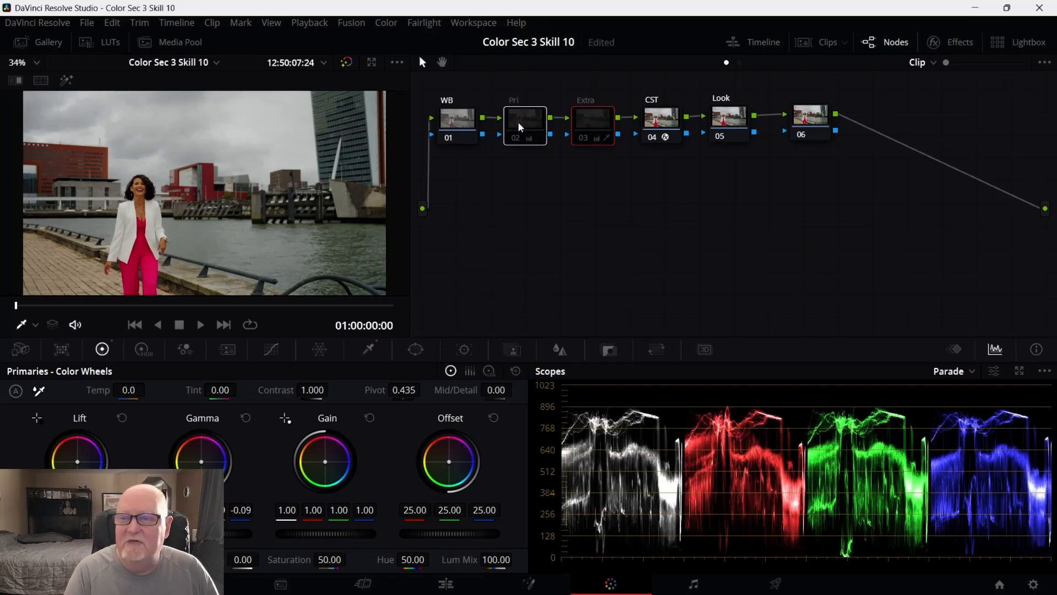
key(ctrl+d)
key(ctrl+d)
key(ctrl+d)
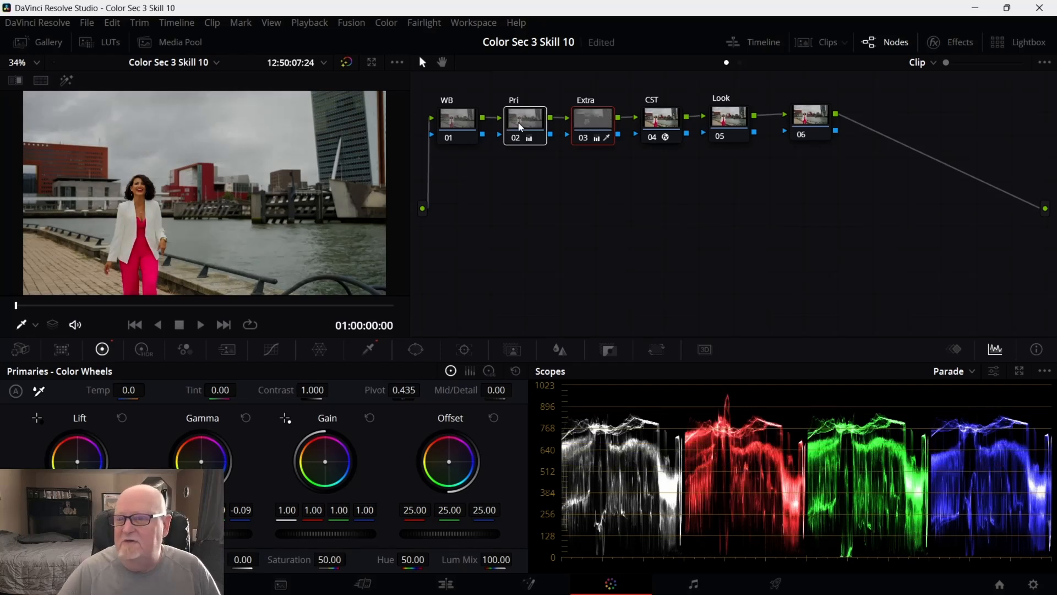
Try lowering the Log wheels' Highlights to -0.62 on the Pri node 02, and reset them.
click(521, 128)
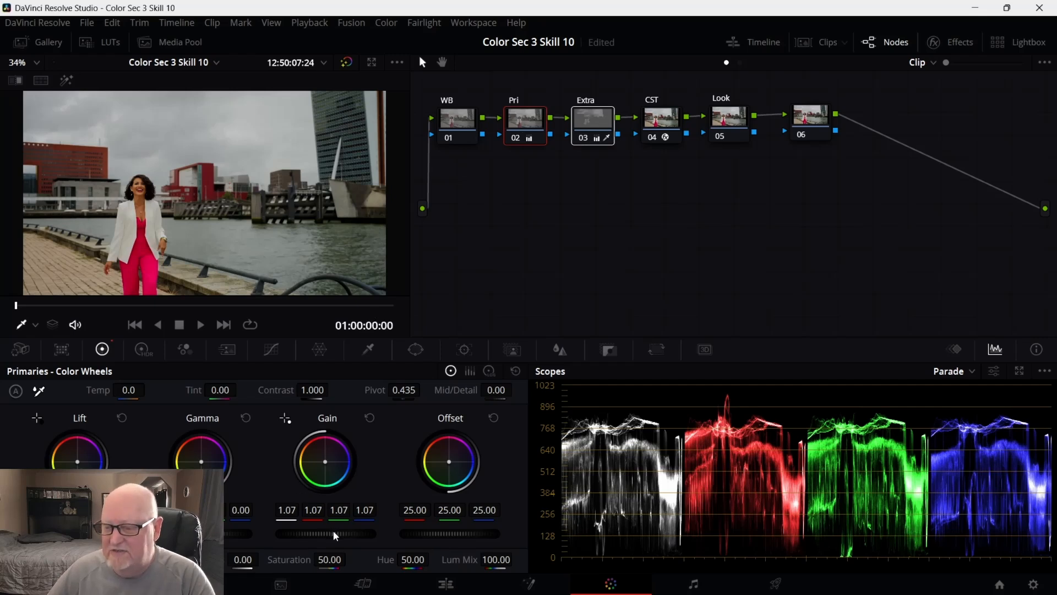
click(489, 372)
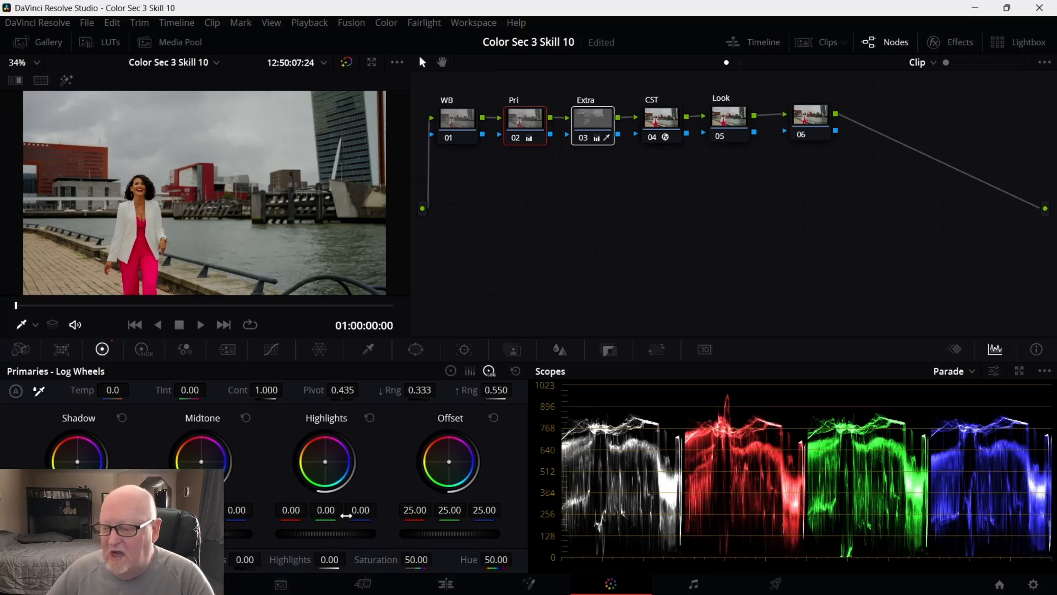
drag(325, 533, 216, 534)
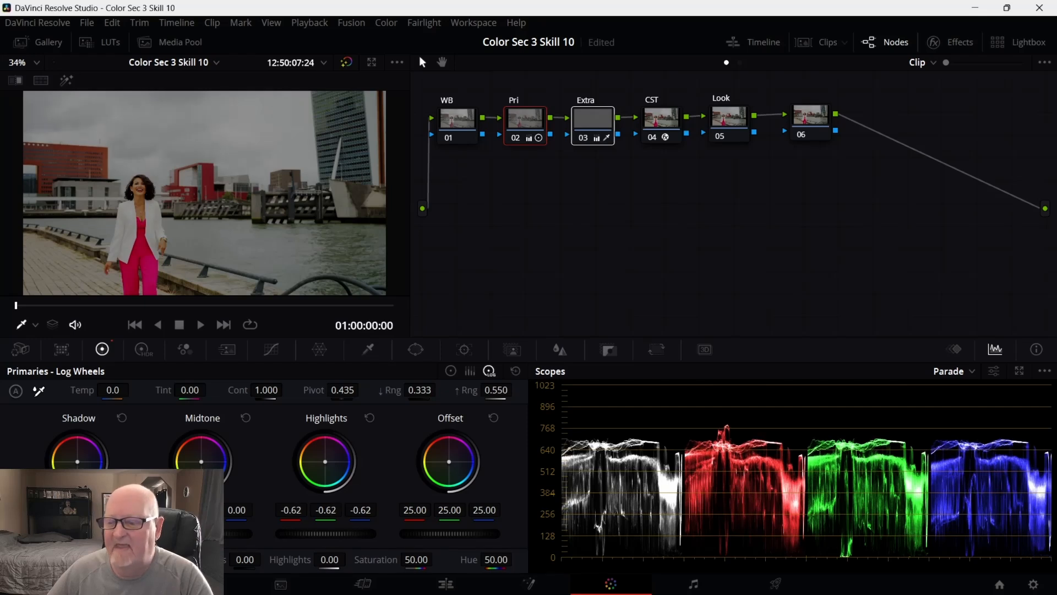
click(369, 418)
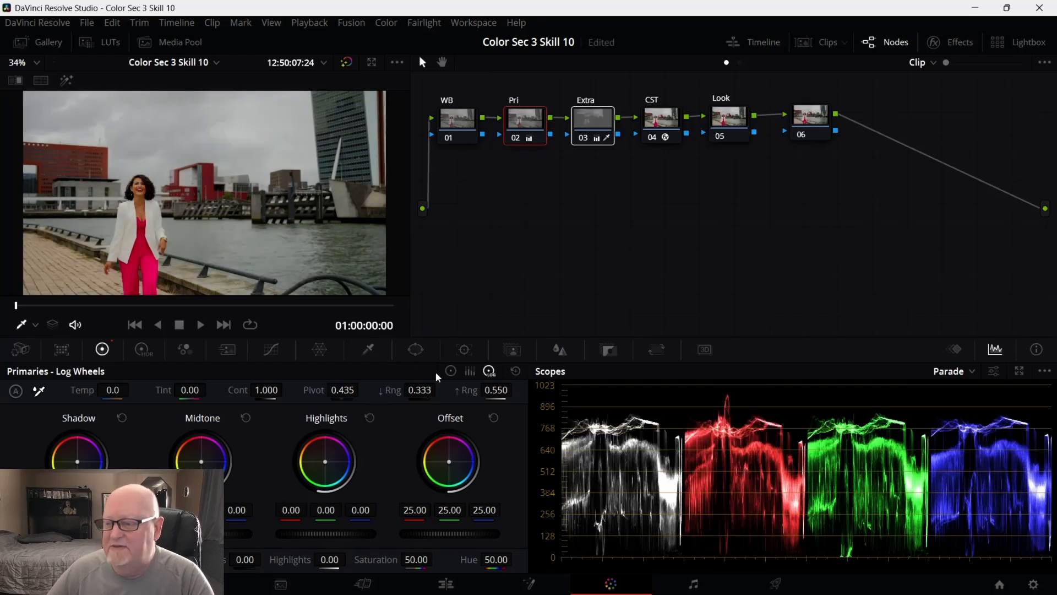
With the primary color wheels on node 02, set the master Gain to 1.10 and the master Gamma to -0.02.
click(451, 372)
mouse_move(353, 530)
mouse_down()
mouse_move(339, 531)
mouse_move(380, 532)
mouse_move(366, 532)
mouse_up()
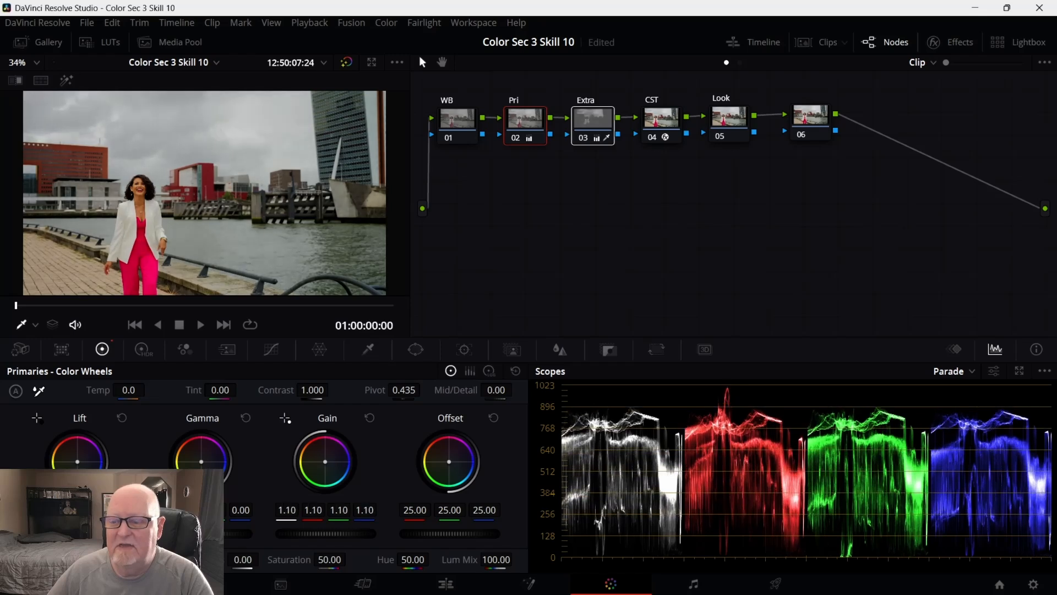
drag(237, 533, 227, 533)
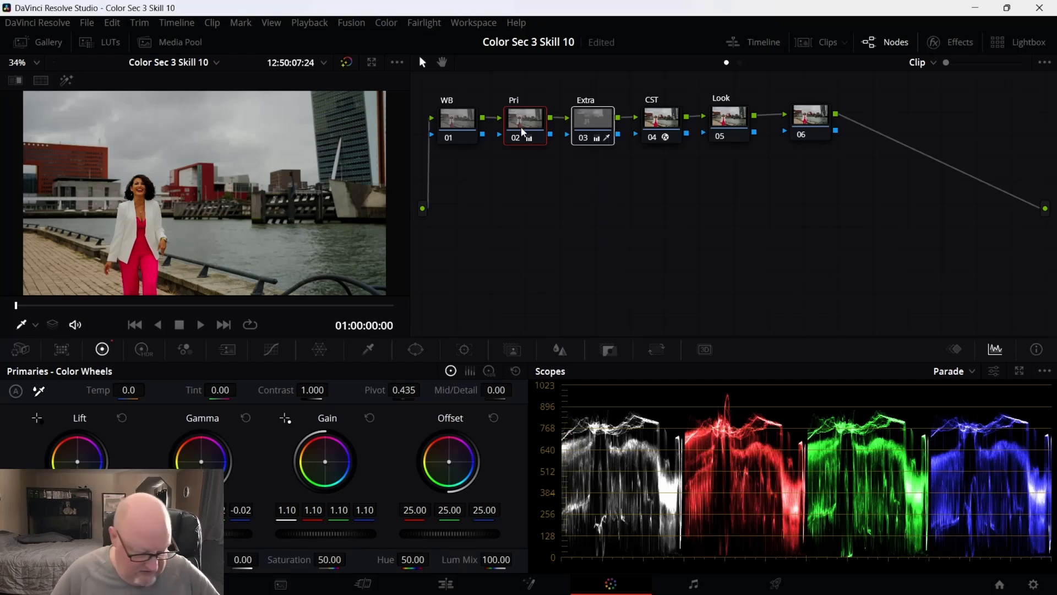
Toggle the Pri and Extra nodes off and on to compare the image with and without their corrections.
key(ctrl+d)
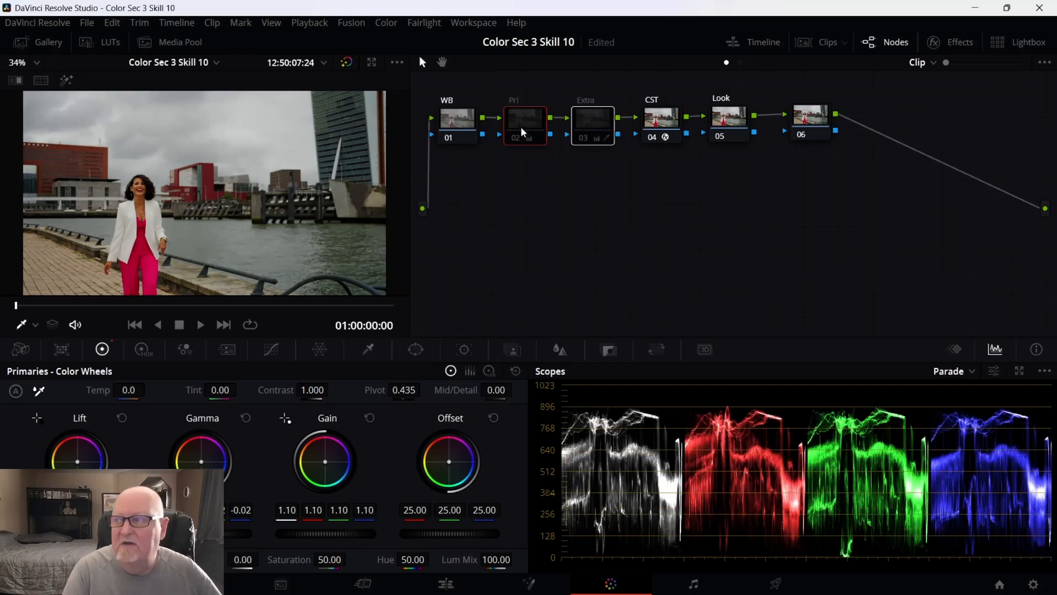
key(ctrl+d)
key(ctrl+d)
key(ctrl+d)
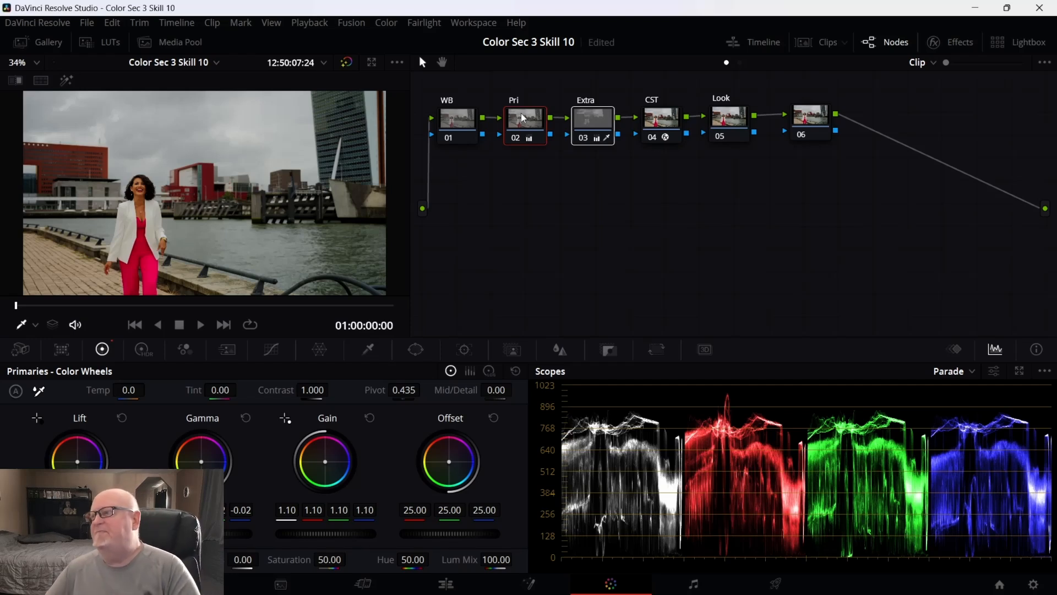
Rearrange the nodes from WB through the last unlabelled one into a tighter, evenly spaced row and save the project.
mouse_move(804, 130)
mouse_down()
mouse_move(785, 158)
mouse_move(809, 132)
mouse_up()
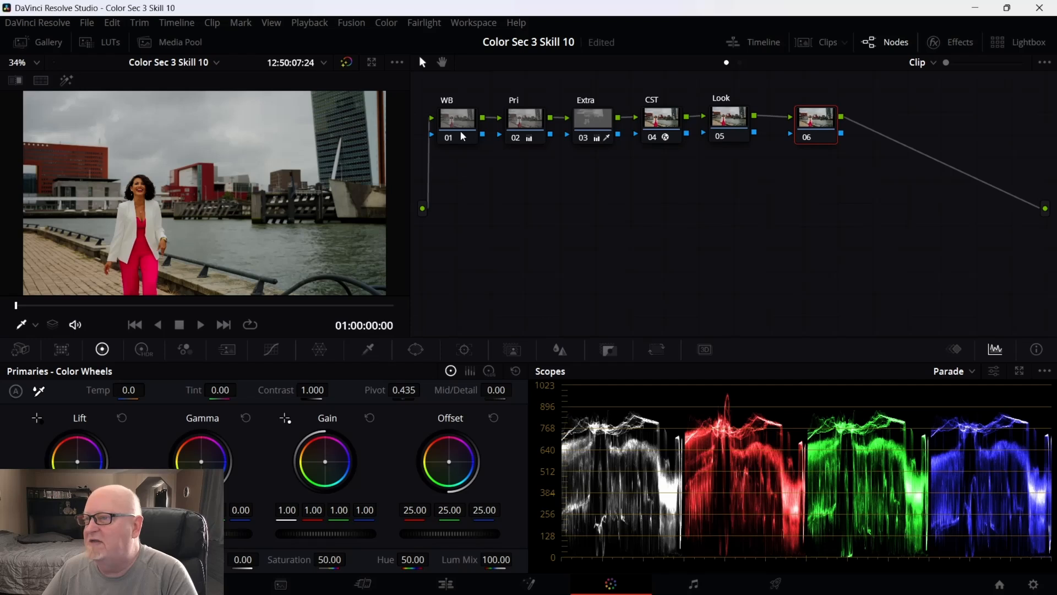
drag(448, 130, 441, 131)
drag(522, 126, 513, 129)
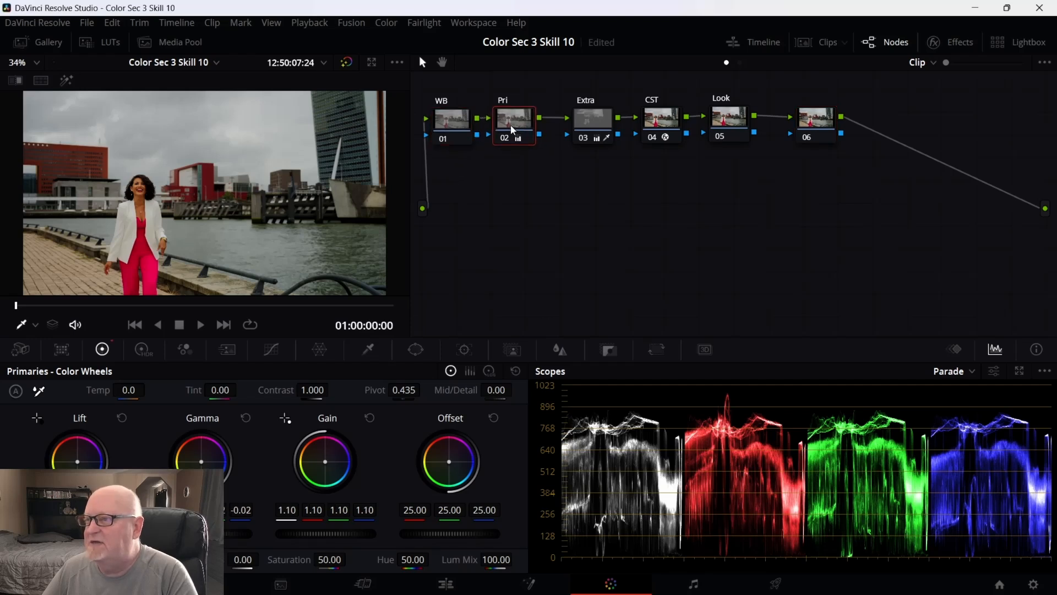
key(ctrl+z)
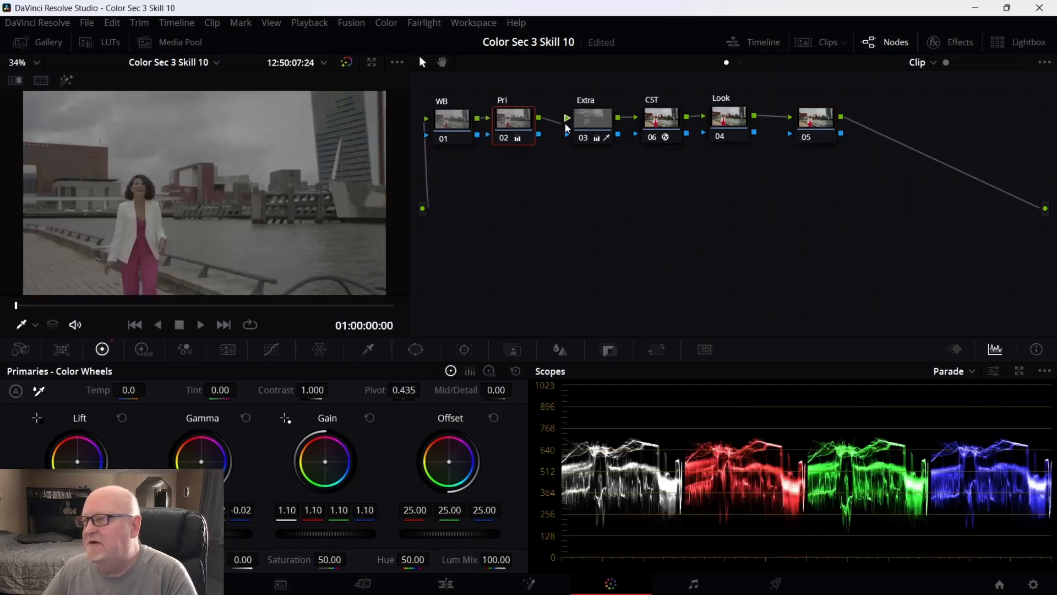
drag(594, 121, 578, 122)
drag(669, 120, 650, 120)
drag(751, 116, 730, 117)
drag(833, 126, 787, 122)
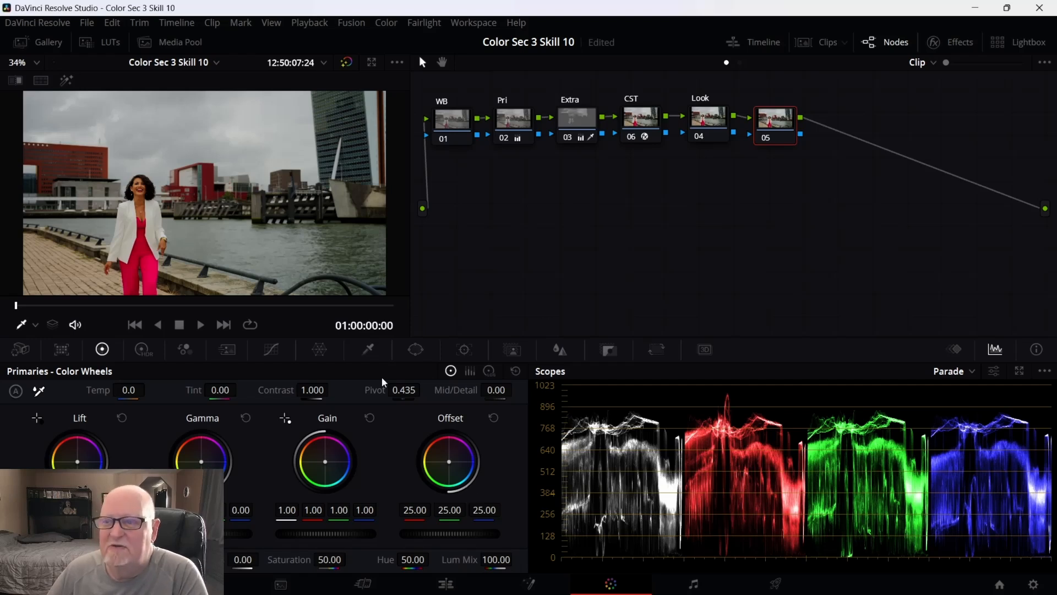
key(ctrl+s)
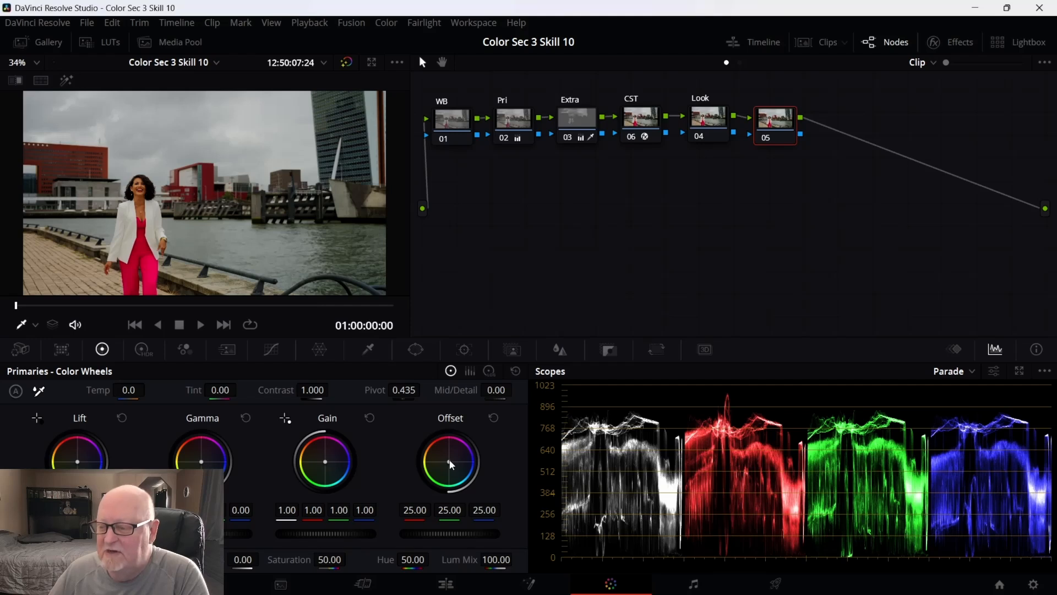
Push the last node's Offset toward teal, with red at 9.67, green at 24.71 and blue at 29.38.
mouse_move(449, 461)
mouse_down()
mouse_move(486, 506)
mouse_move(463, 511)
mouse_move(480, 511)
mouse_up()
drag(415, 511, 420, 510)
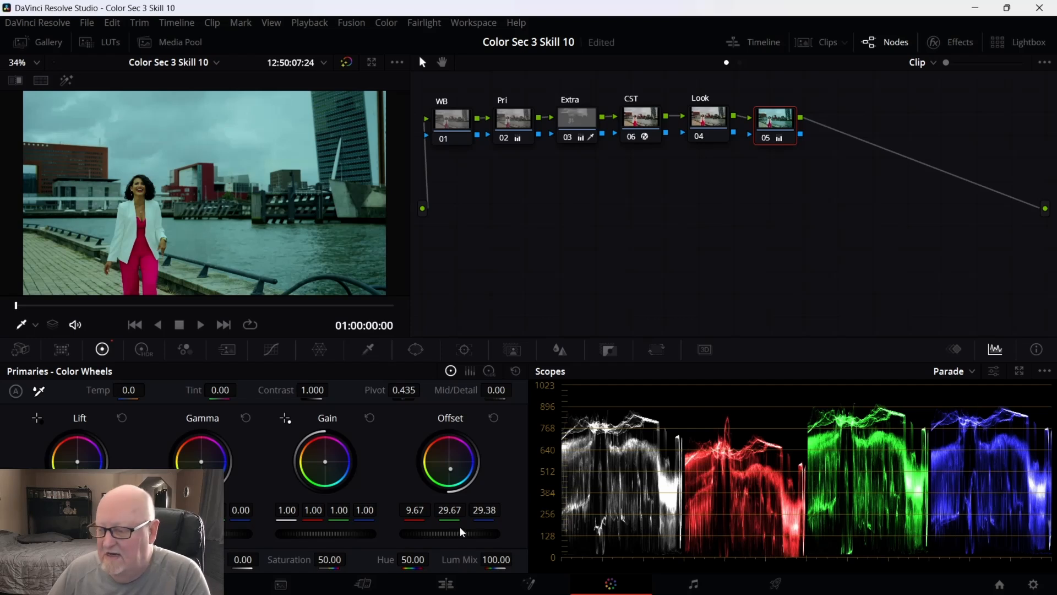
drag(450, 510, 438, 510)
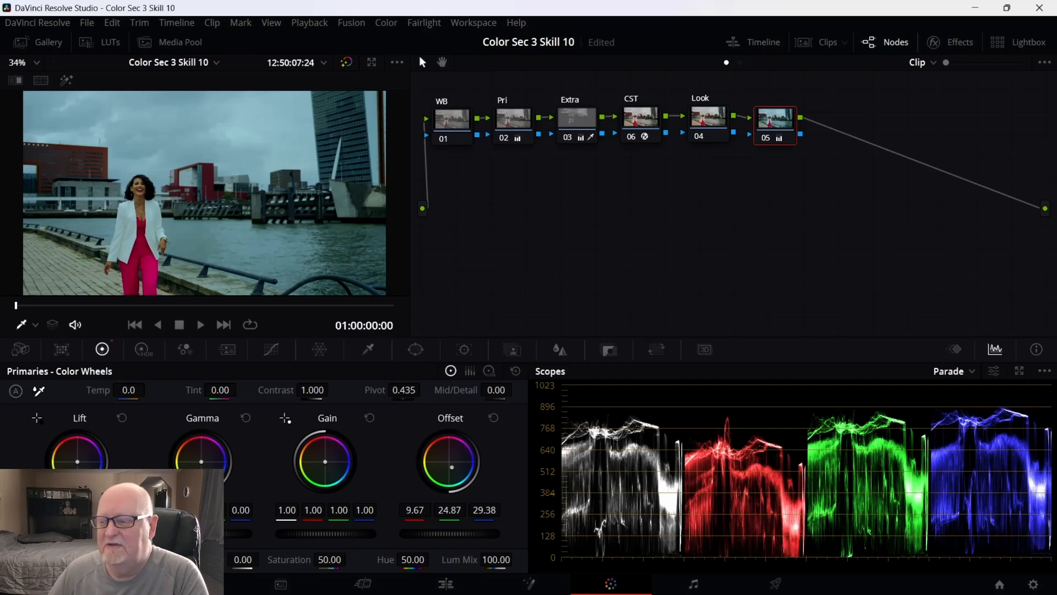
drag(438, 511, 438, 511)
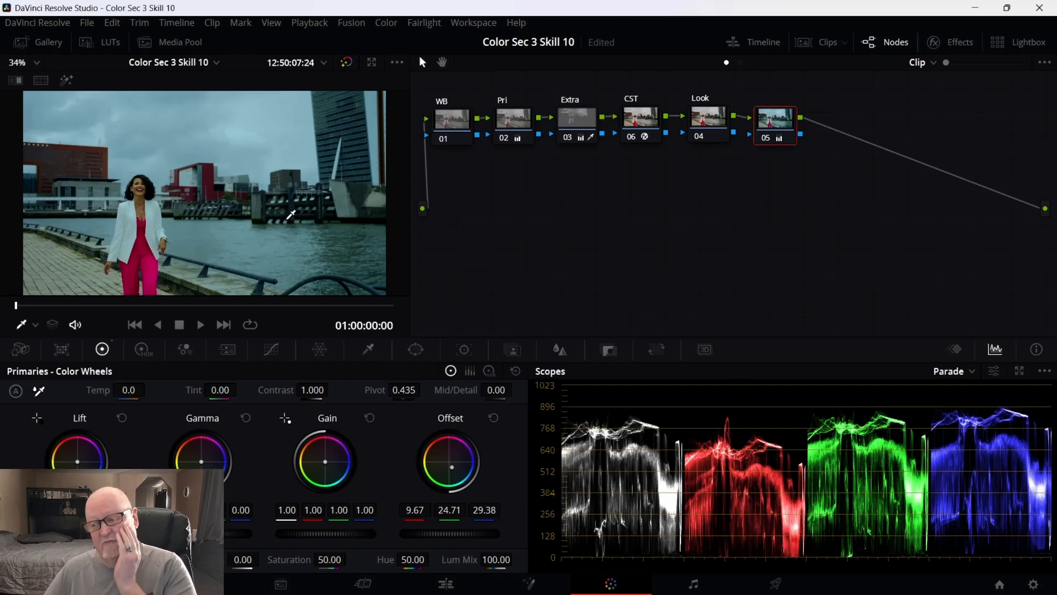
Label the teal-tinted last node "Joker".
right_click(770, 122)
click(814, 147)
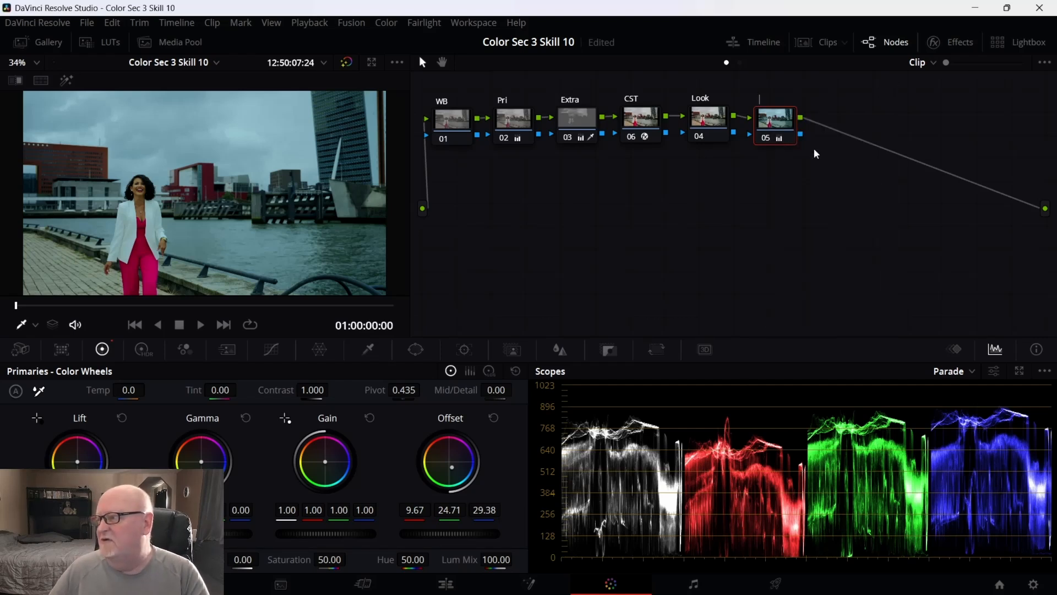
text(Koker)
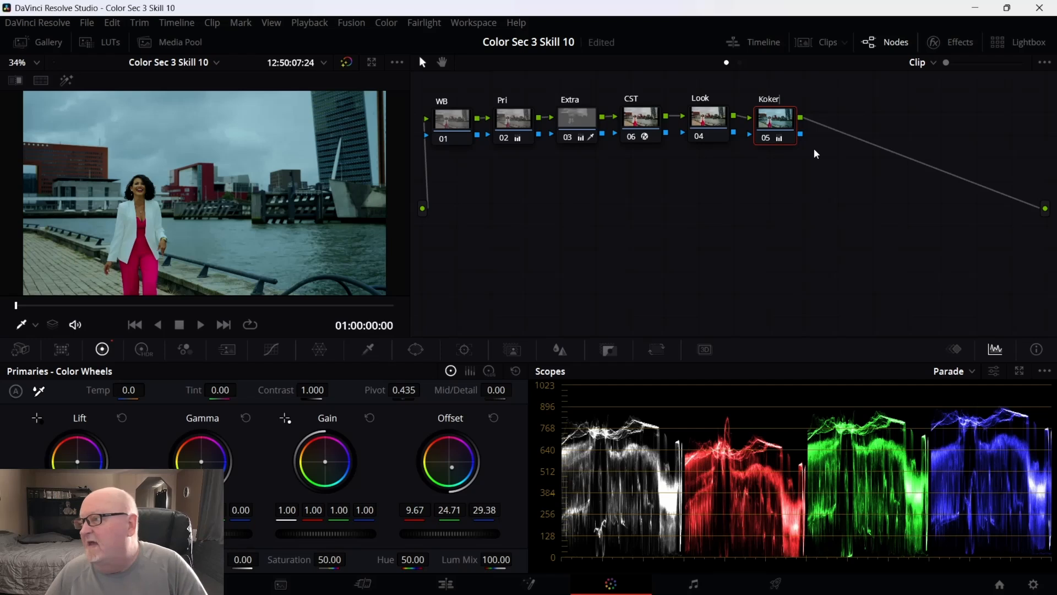
key(BackSpace)
key(BackSpace)
key(BackSpace)
key(BackSpace)
key(BackSpace)
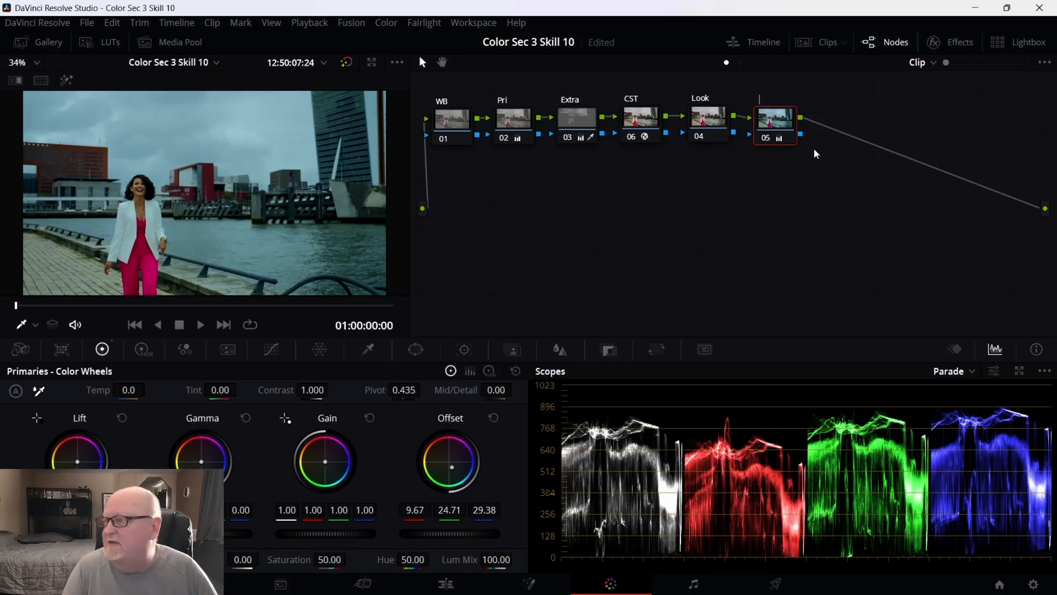
text(oker)
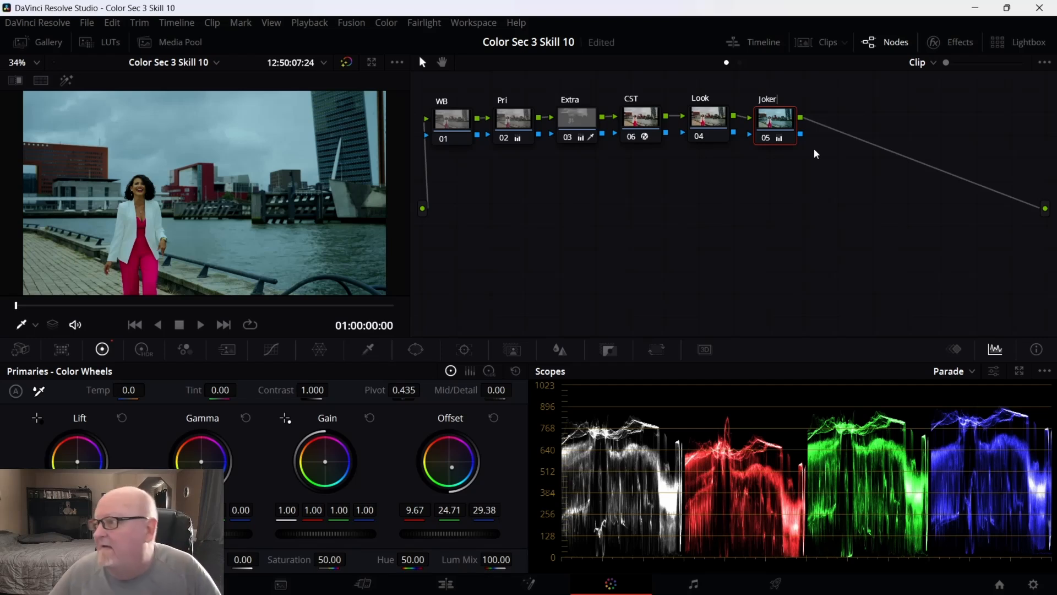
key(Return)
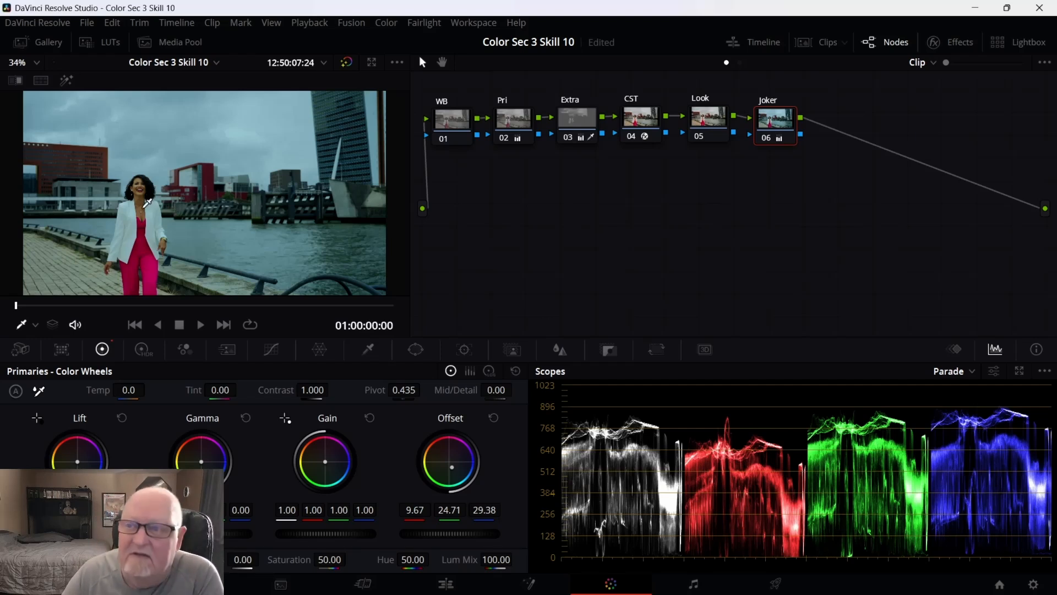
Examine the teal grade in the full-screen viewer and return to the color workspace.
key(ctrl+f)
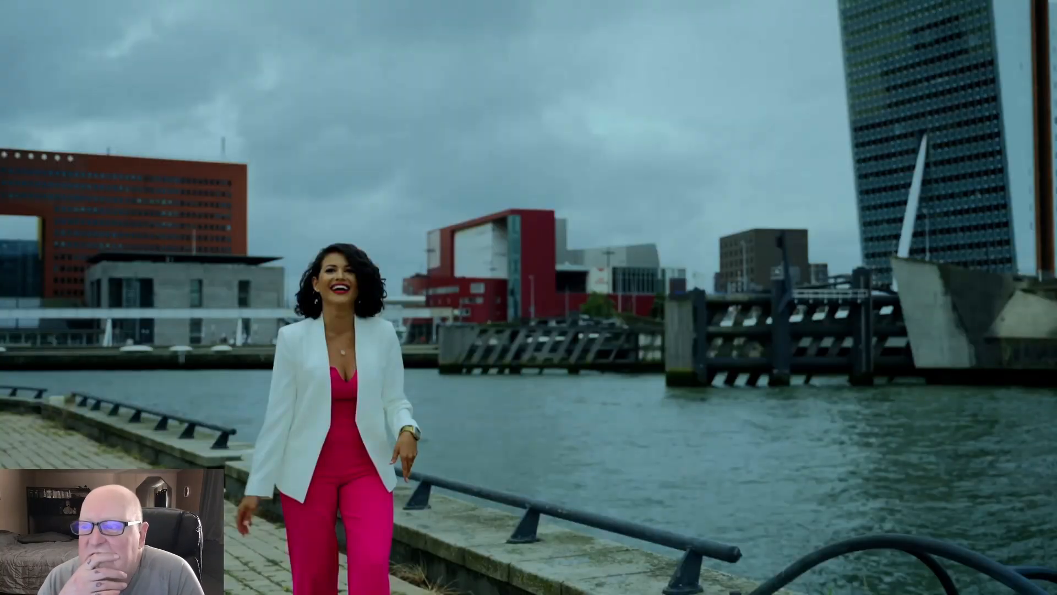
mouse_move(109, 224)
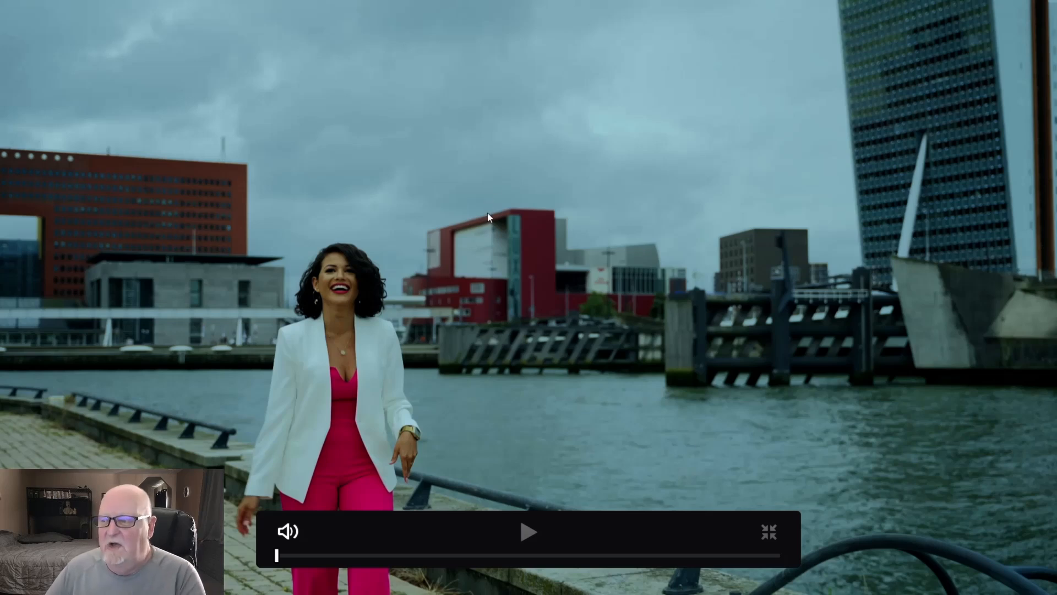
key(Escape)
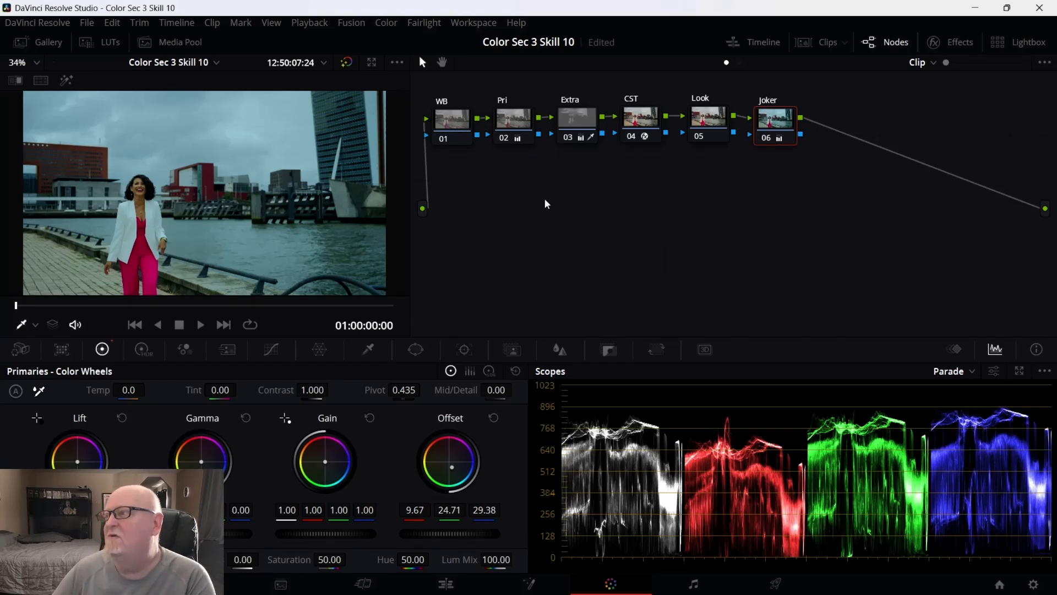
Add a layer node to the Joker node, place it slightly lower beneath it, and save the project.
right_click(767, 130)
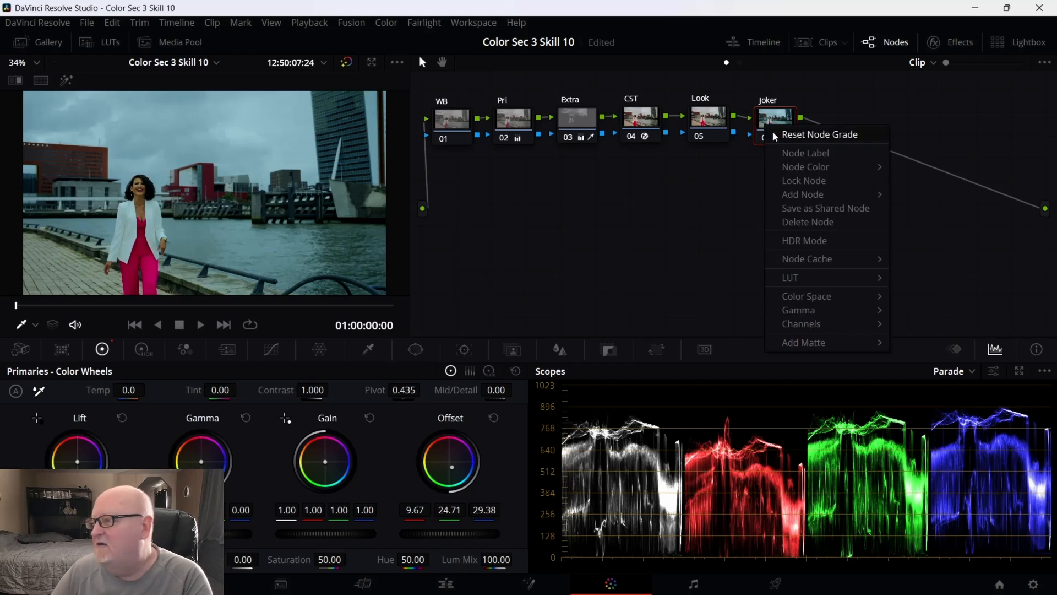
mouse_move(826, 195)
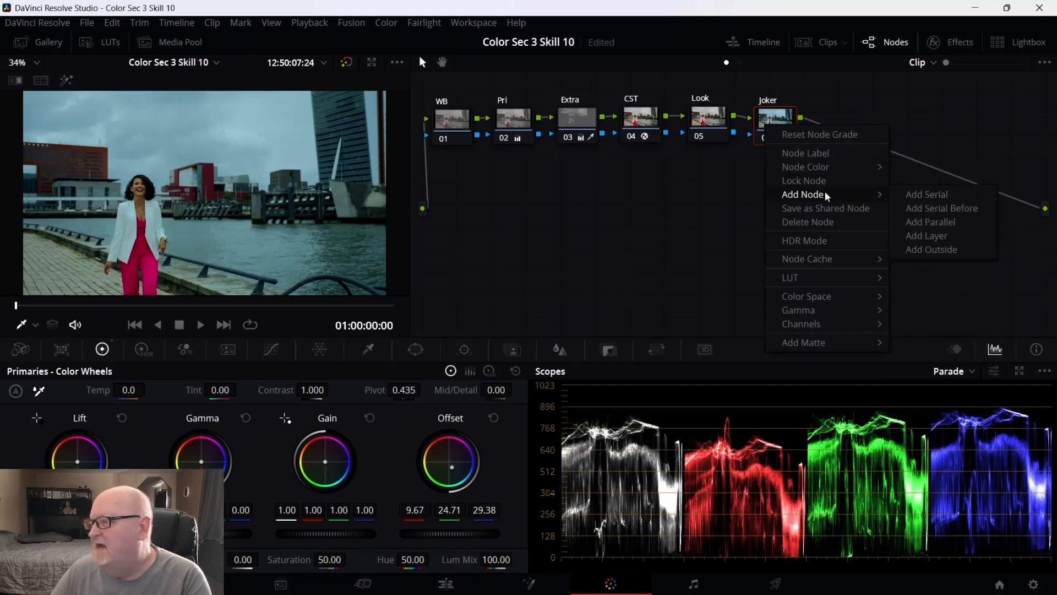
click(950, 236)
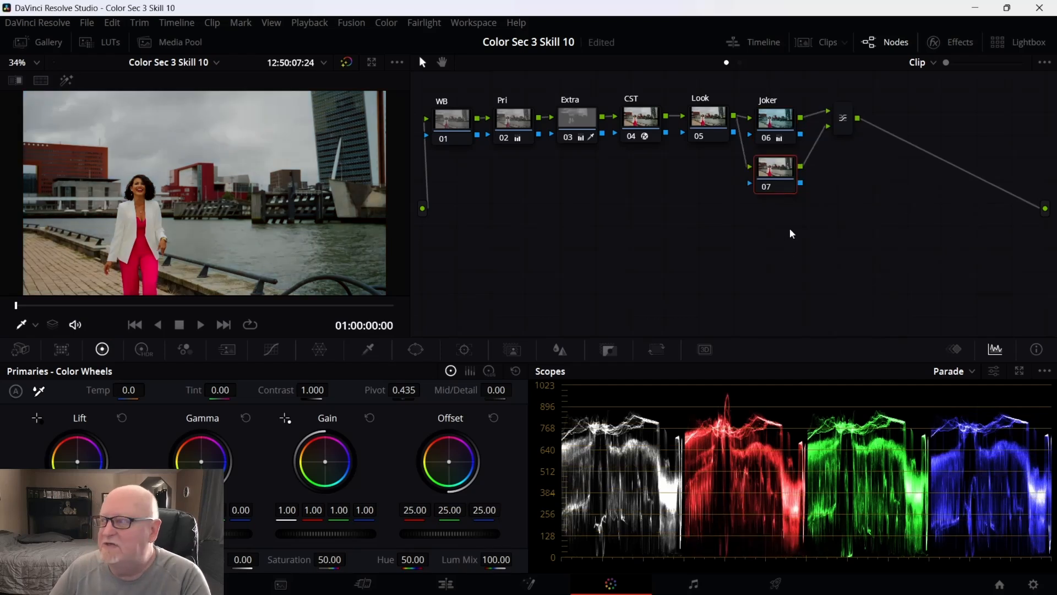
drag(776, 187, 777, 192)
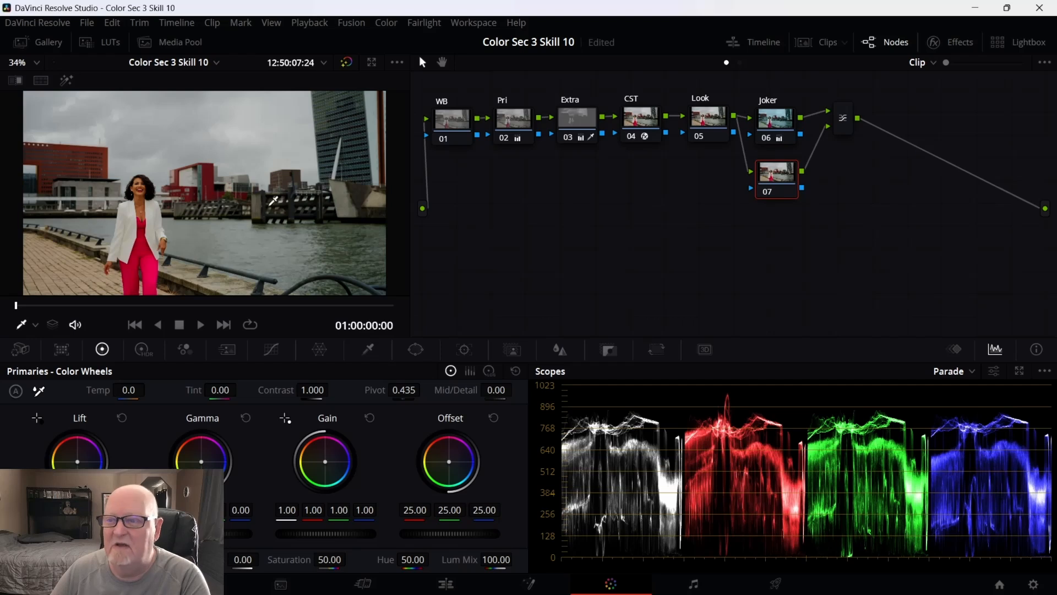
key(ctrl+s)
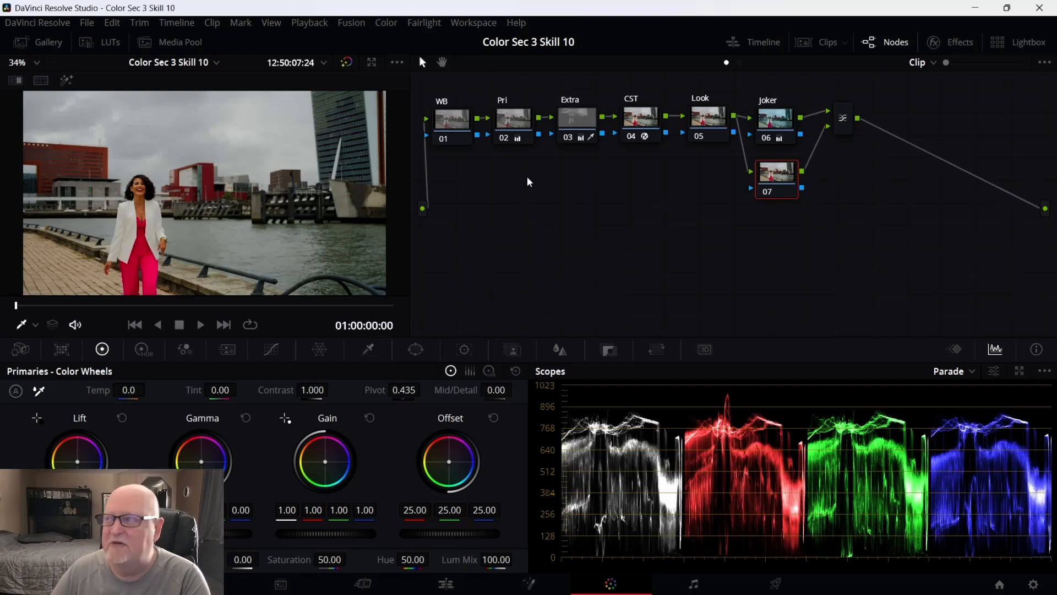
On layer node 07, sample the woman's facial skin with the HSL Qualifier and turn on the highlight view.
click(794, 132)
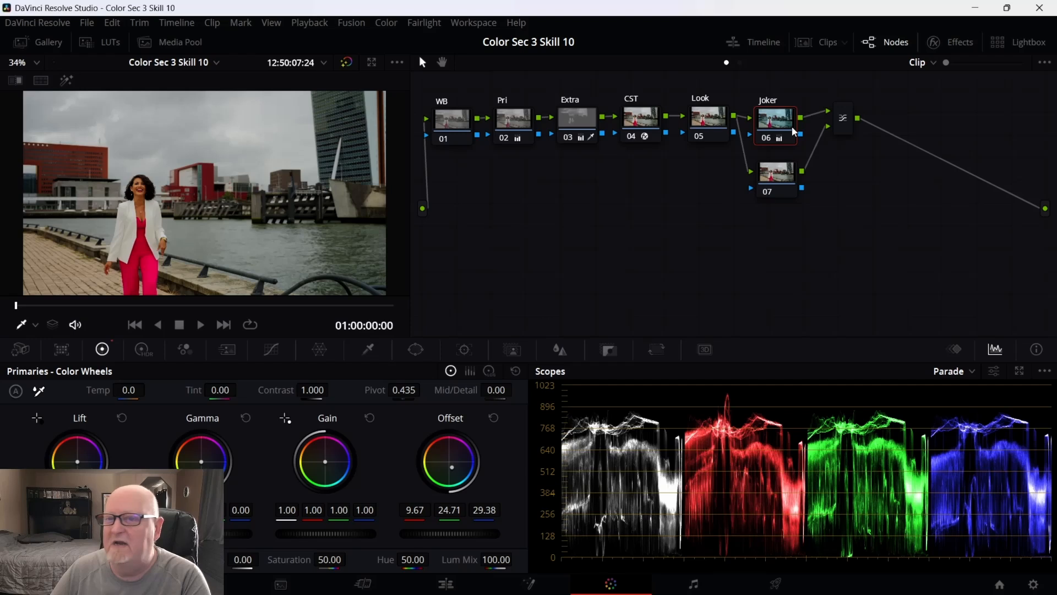
click(784, 176)
click(781, 130)
click(777, 175)
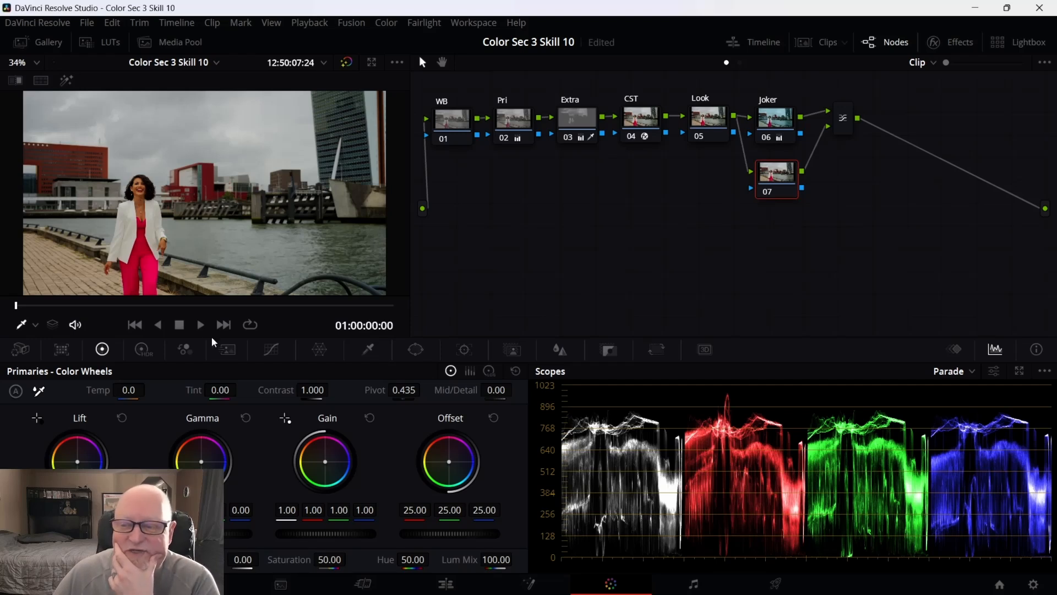
click(369, 350)
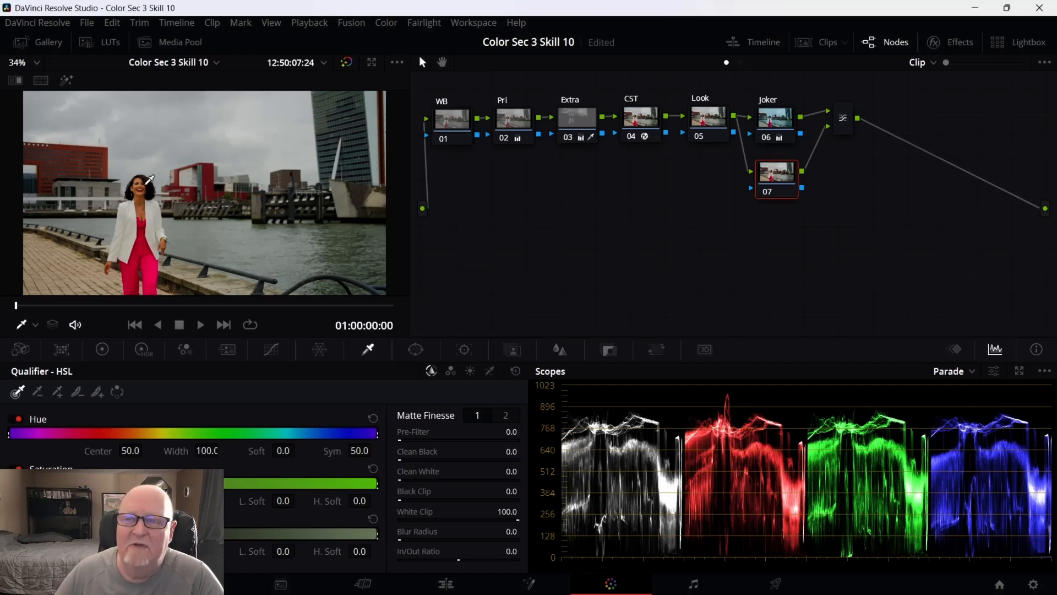
click(142, 201)
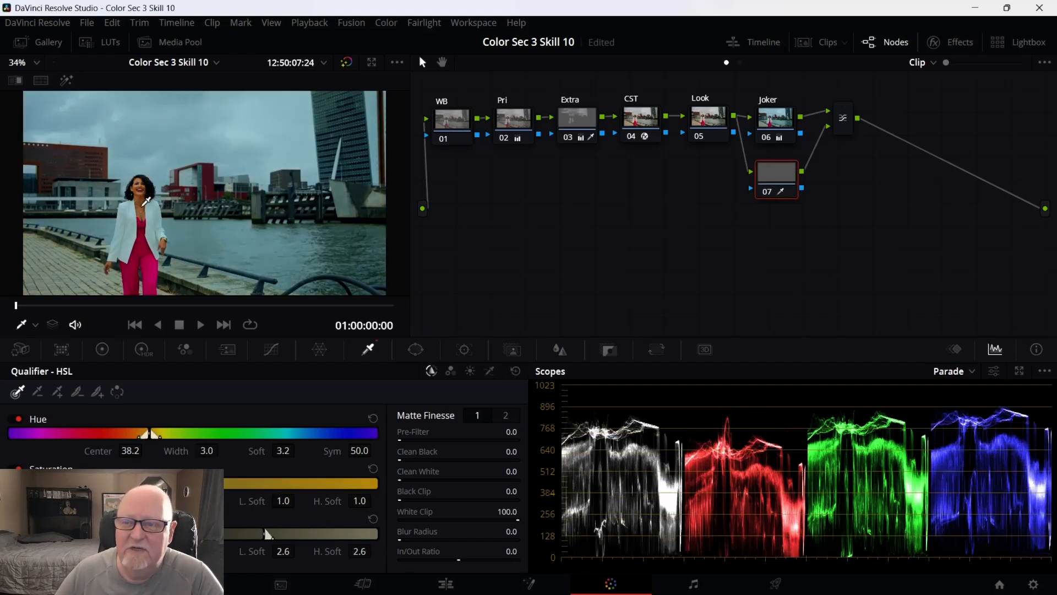
click(67, 80)
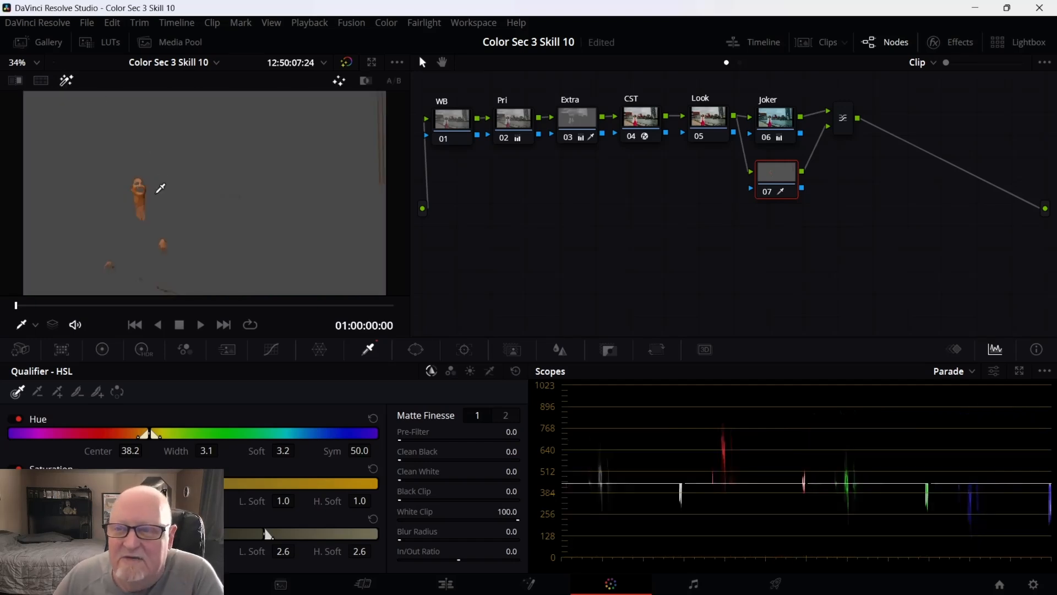
Add the woman's hand to node 07's skin qualification and subtract the red building behind her.
click(58, 393)
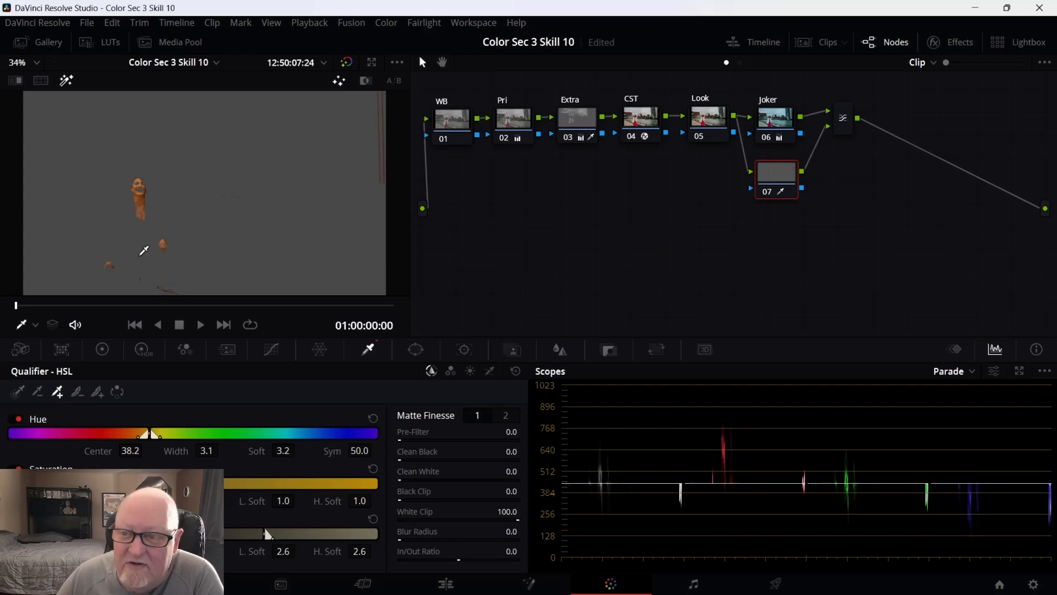
click(112, 260)
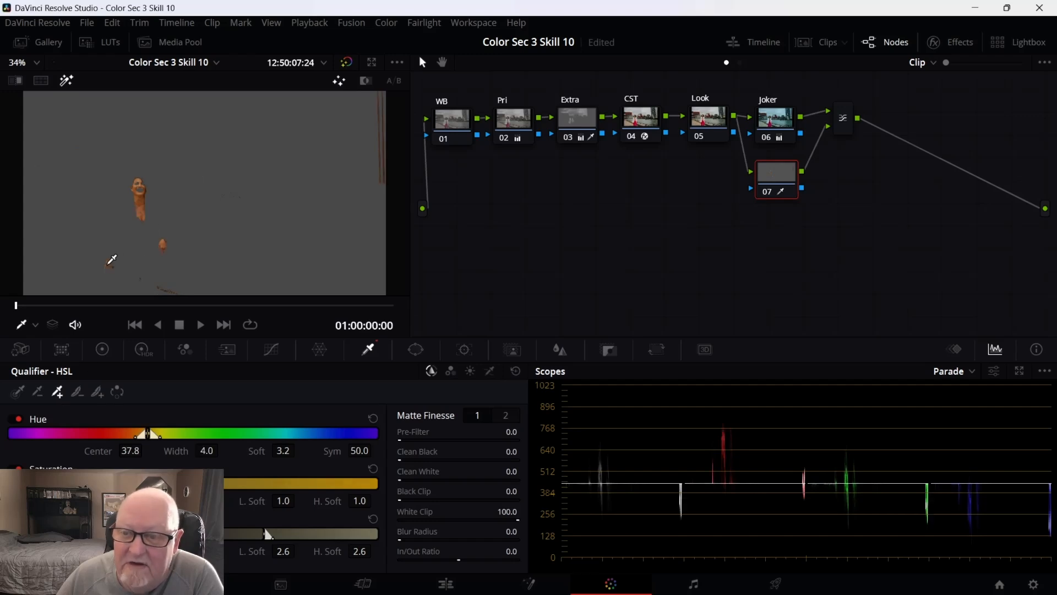
click(111, 261)
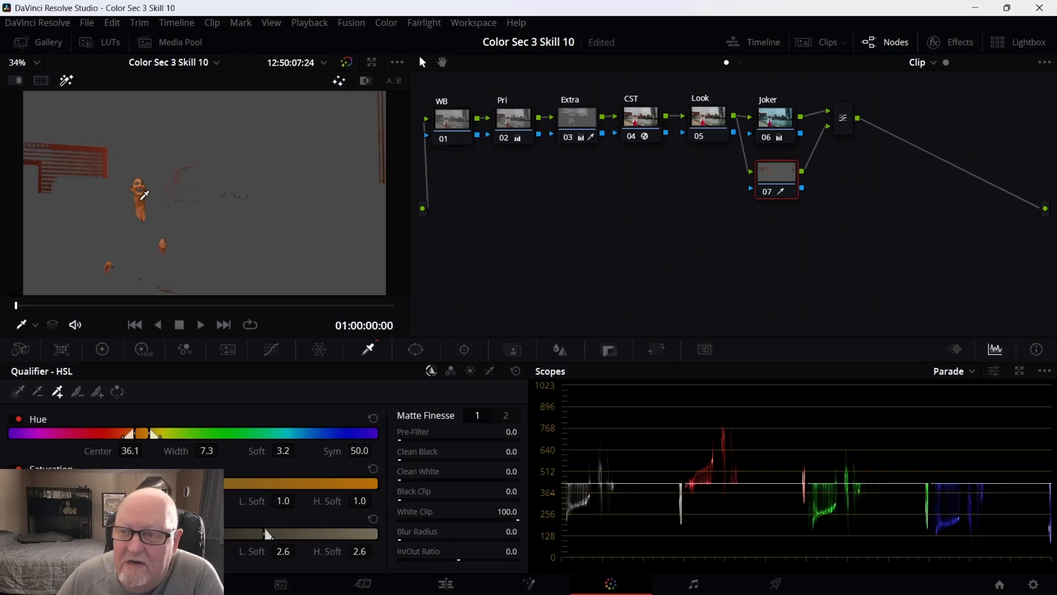
click(40, 394)
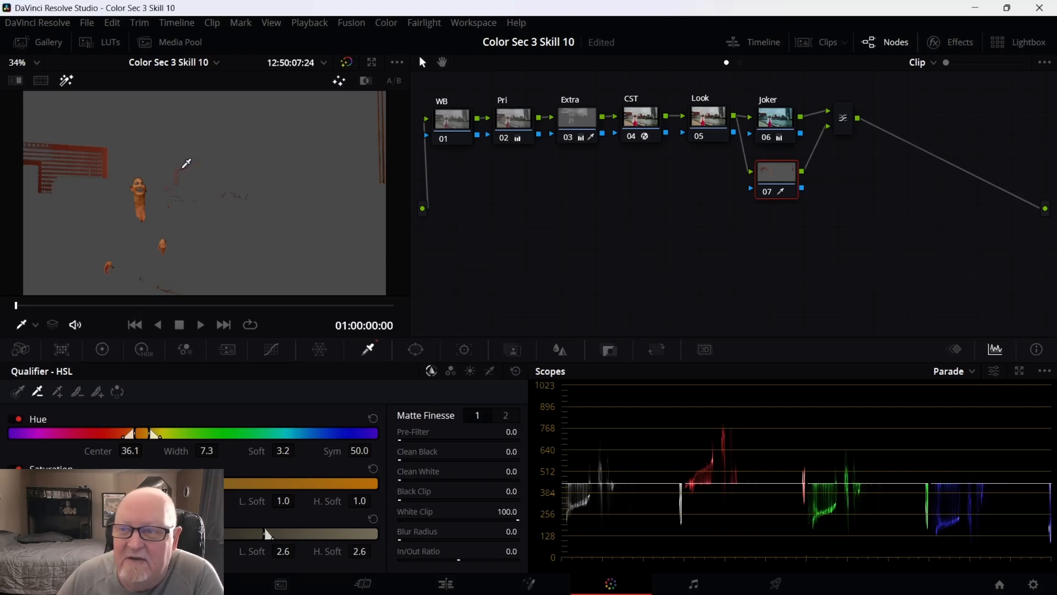
click(186, 164)
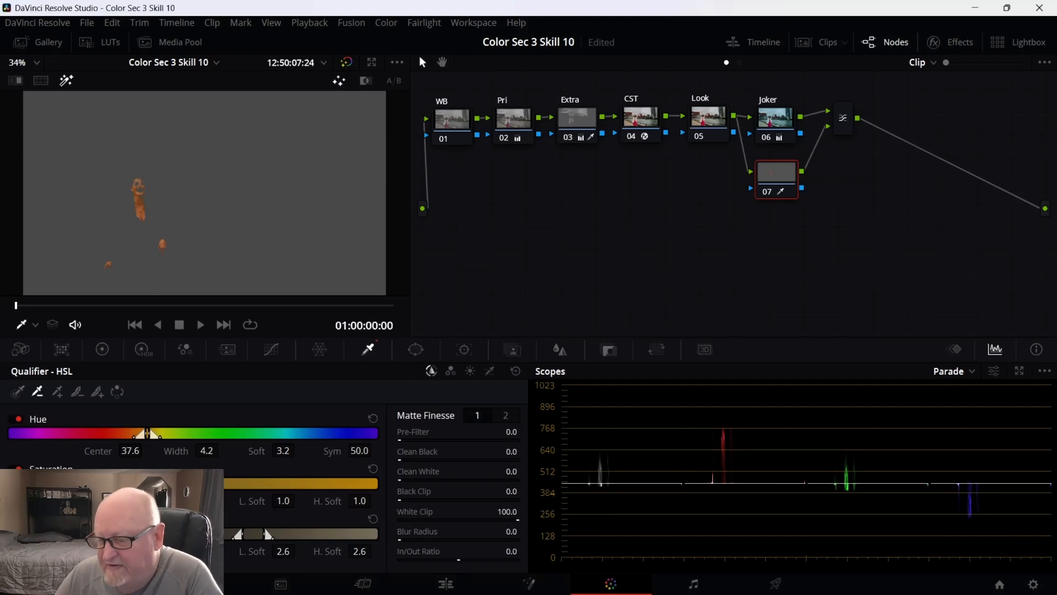
Refine node 07's skin matte with In/Out Ratio 80.7, Blur Radius 5.6, Clean Black 9.7 and Pre-Filter 21.4, and turn the highlight view off.
drag(460, 559, 511, 559)
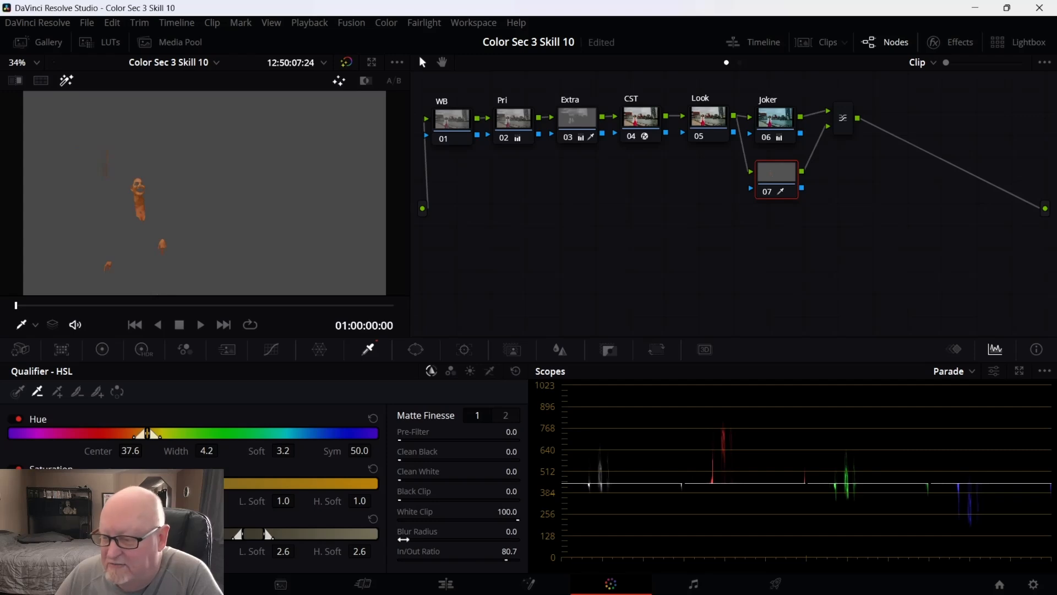
mouse_move(399, 540)
mouse_down()
mouse_move(421, 539)
mouse_move(402, 540)
mouse_up()
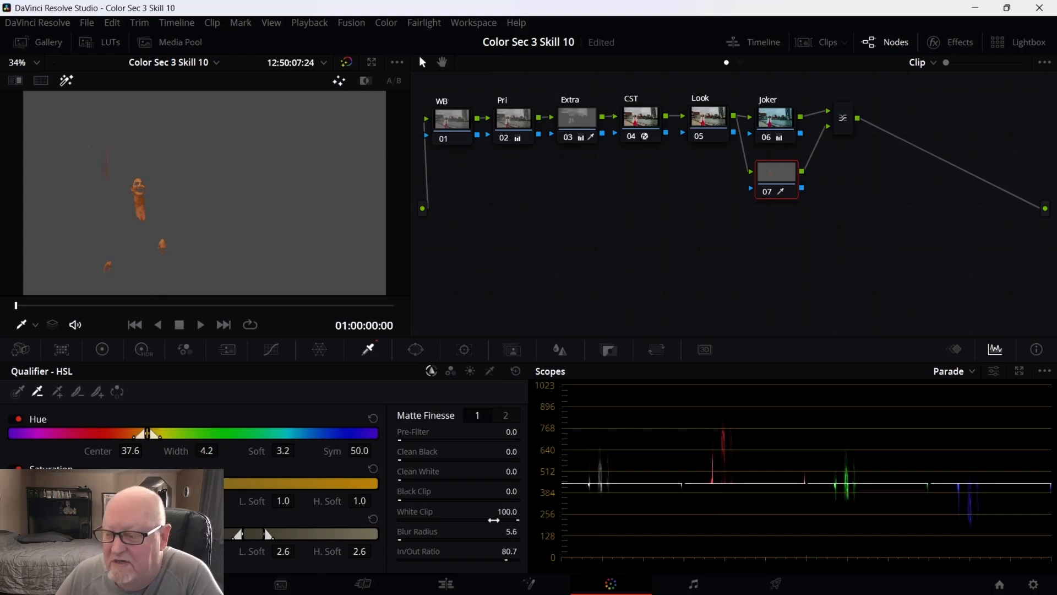
mouse_move(400, 480)
mouse_down()
mouse_move(413, 479)
mouse_move(402, 479)
mouse_up()
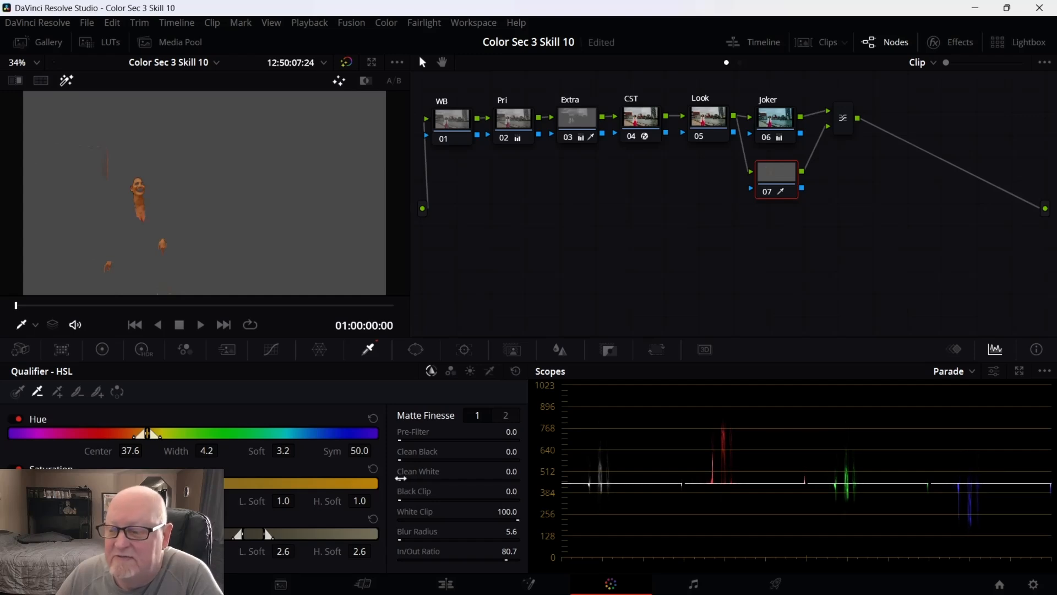
drag(401, 460, 439, 460)
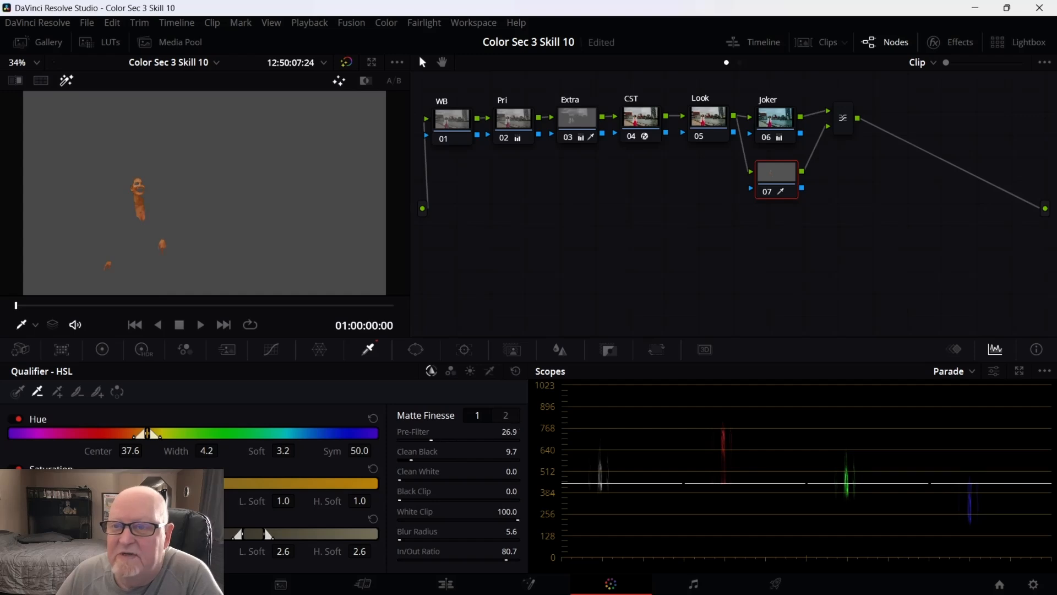
drag(457, 440, 425, 440)
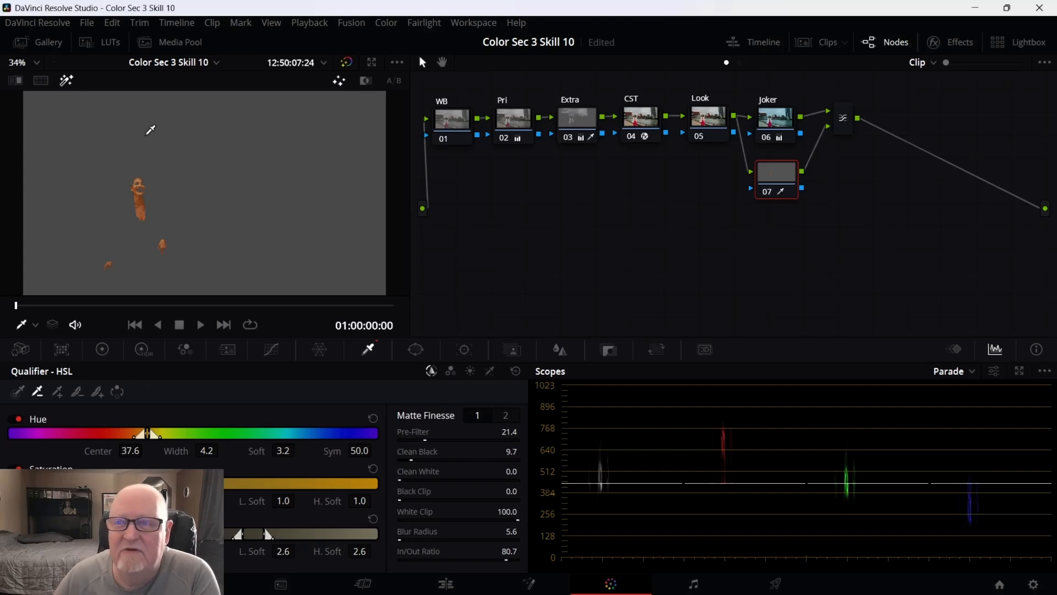
click(66, 82)
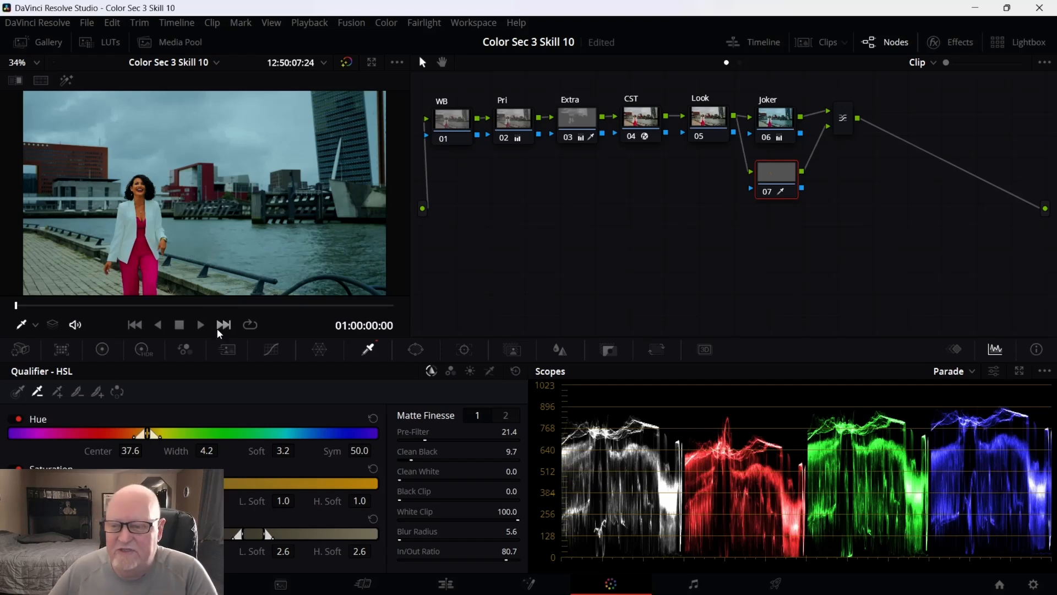
Show the primaries color wheels, switch the scope to Vectorscope and check its skin tone indicator option.
click(102, 351)
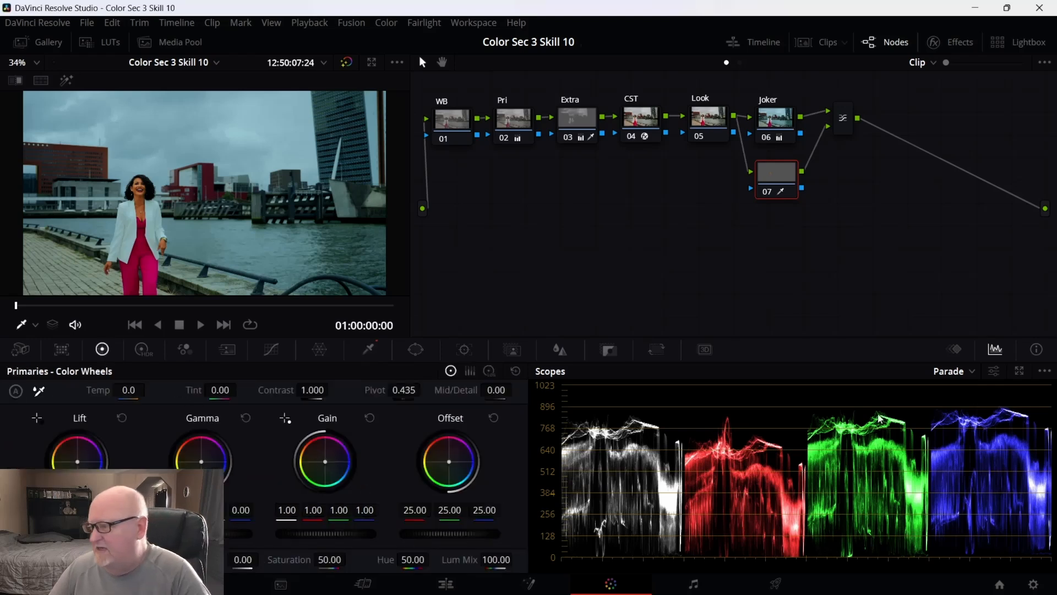
click(973, 373)
click(981, 427)
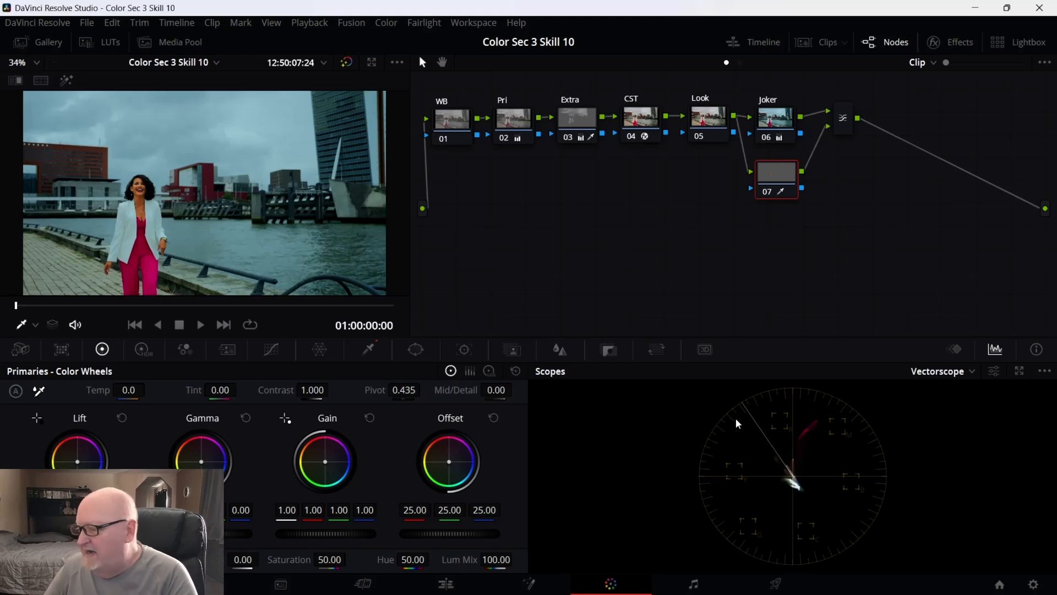
click(997, 372)
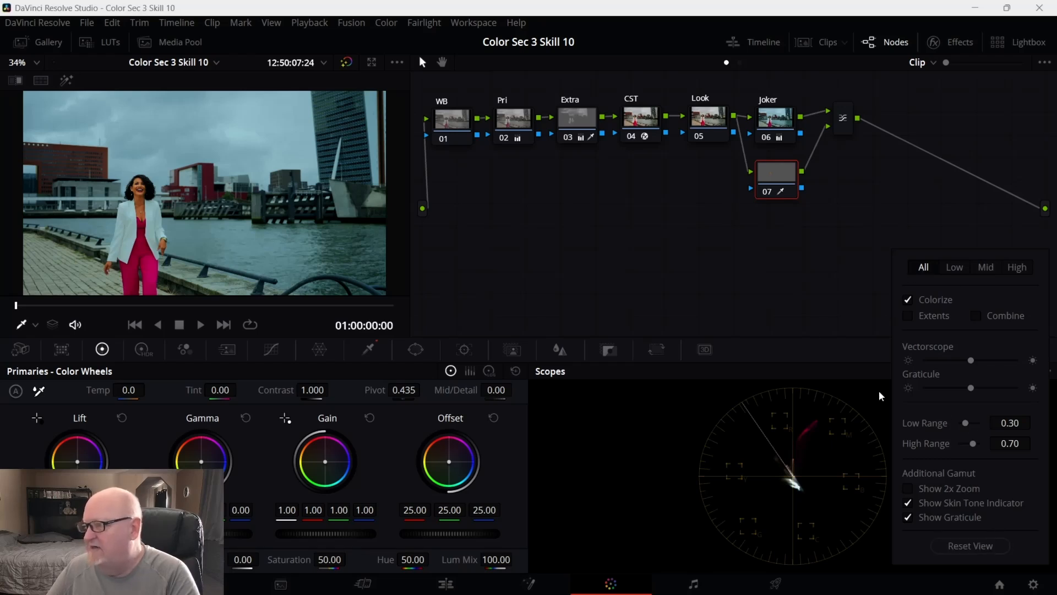
click(812, 326)
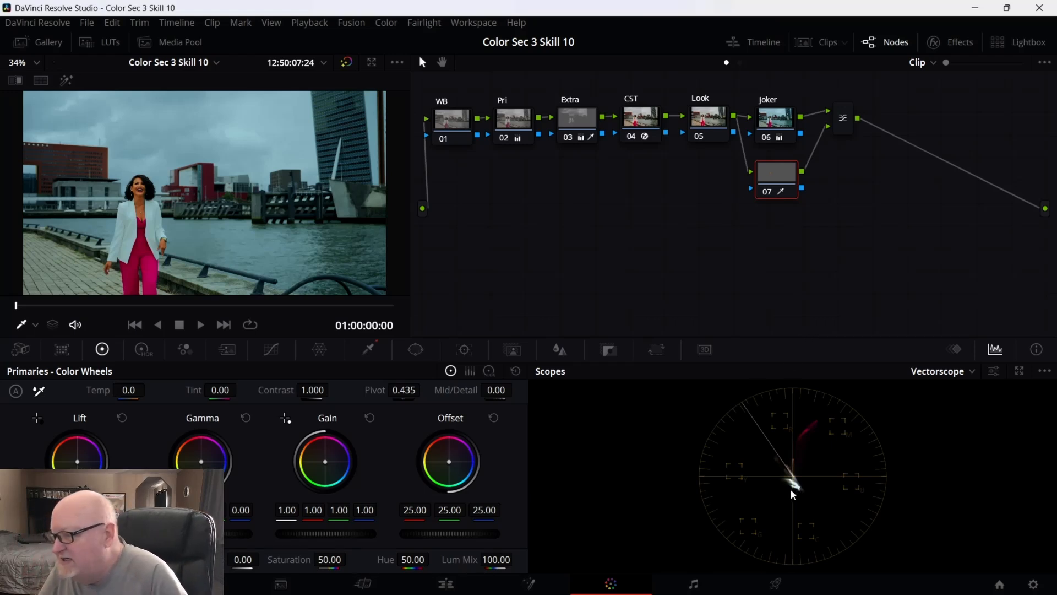
Open the vectorscope in a floating window, enlarge it and place it beside the viewer.
click(1022, 371)
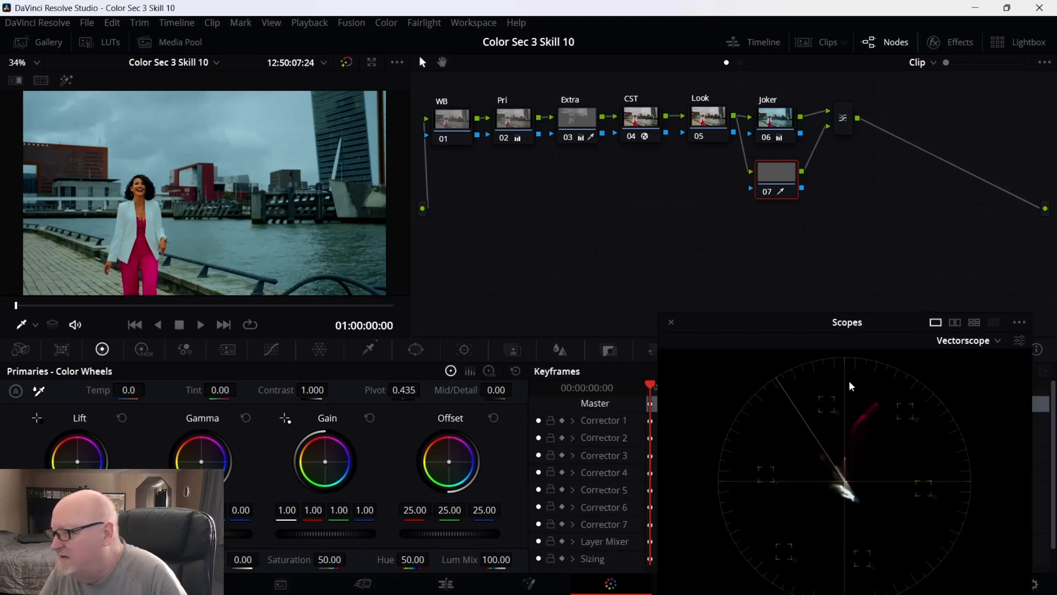
drag(745, 317, 504, 145)
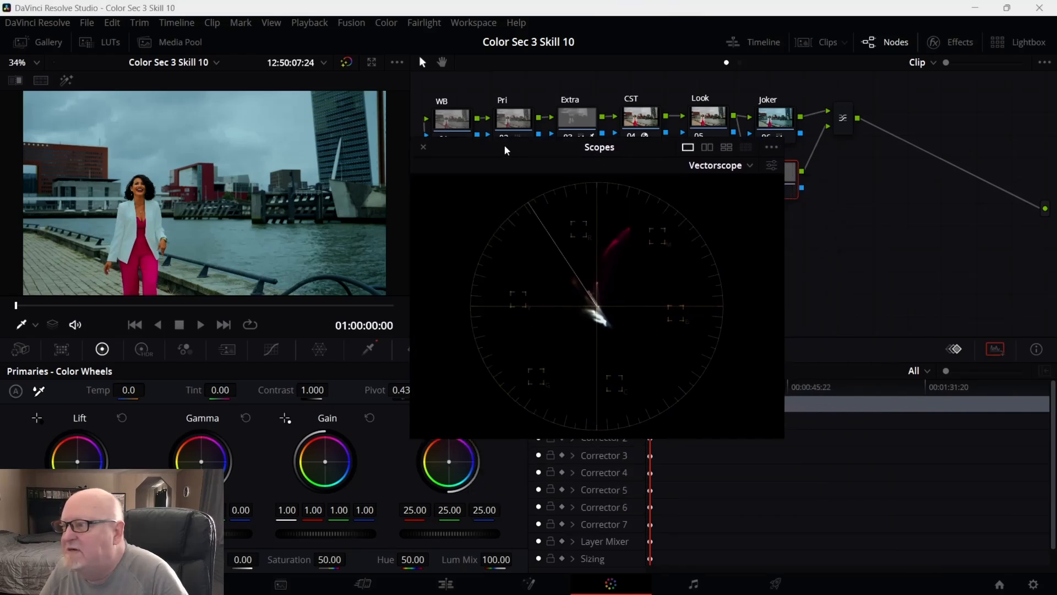
drag(775, 430, 966, 574)
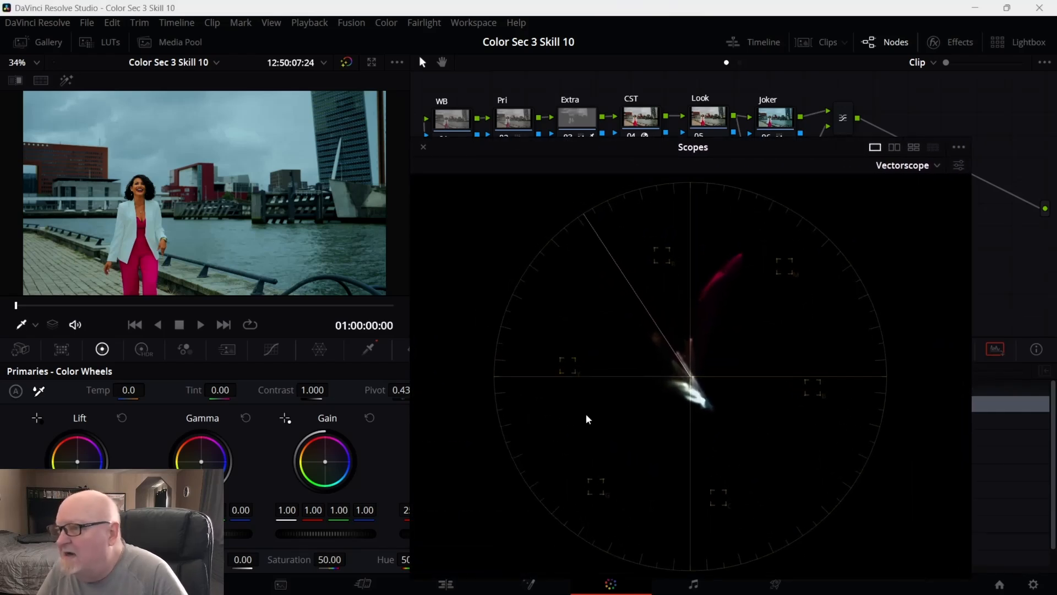
drag(502, 150, 440, 52)
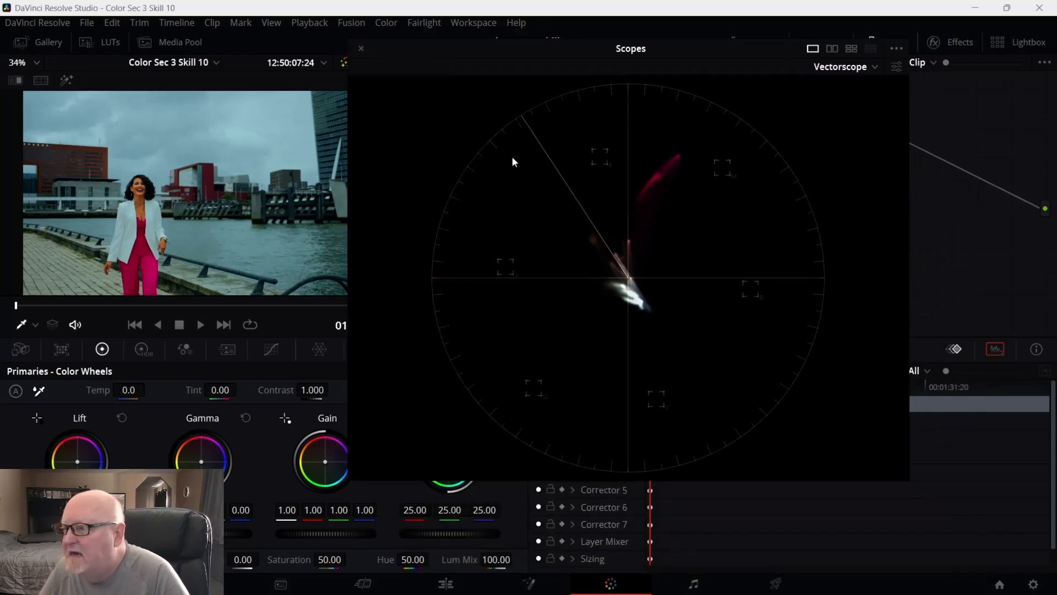
drag(528, 48, 679, 4)
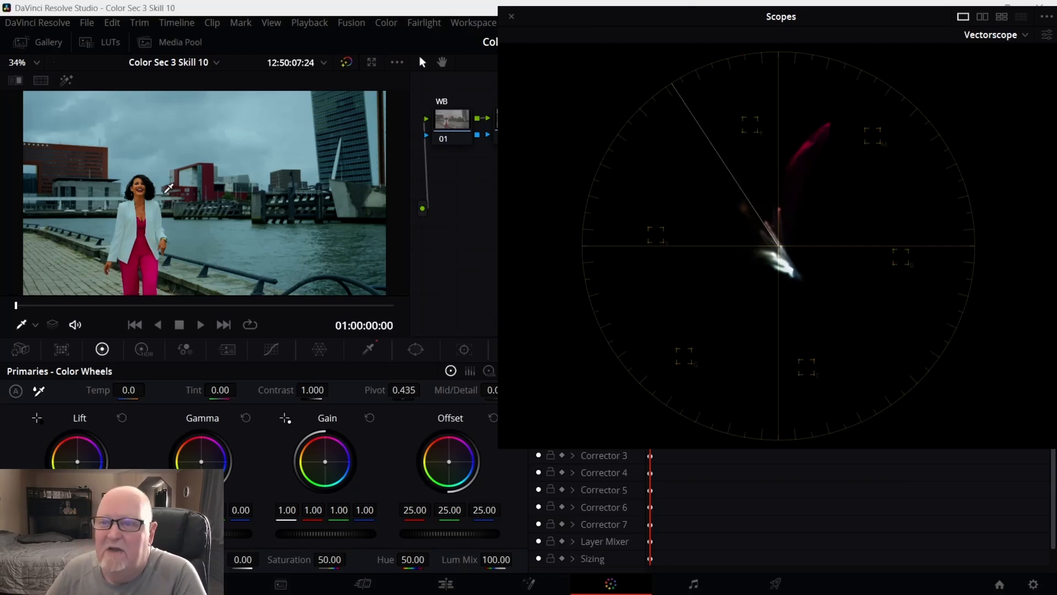
Park at 01:00:03:23 and align the woman's skin with the skin tone line by setting node 07's Offset to about 20.95, 19.81, 25.45.
scroll(132, 212, up, 3)
scroll(110, 225, up, 1)
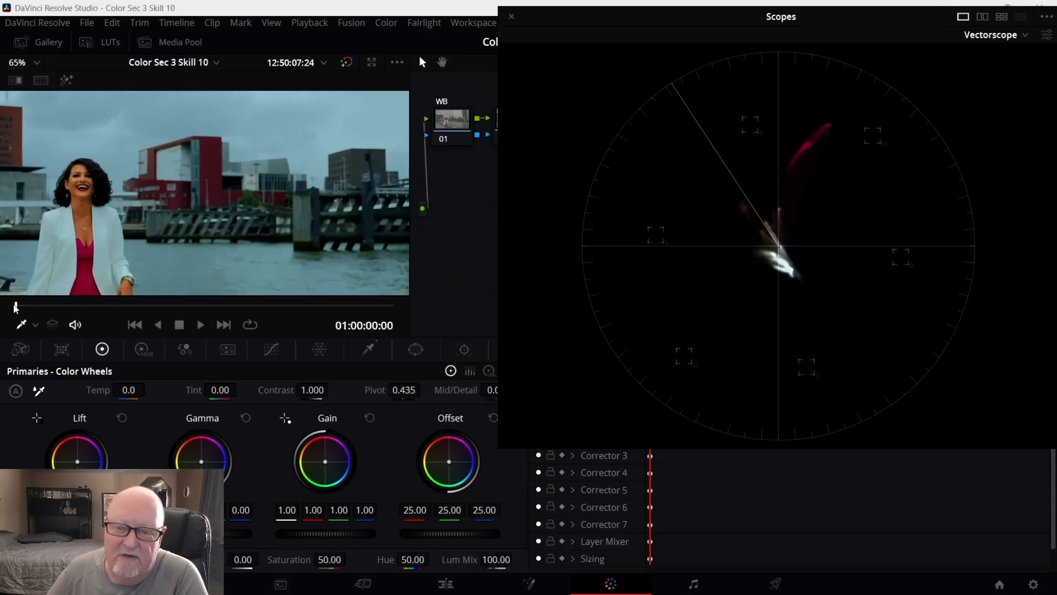
drag(47, 304, 85, 306)
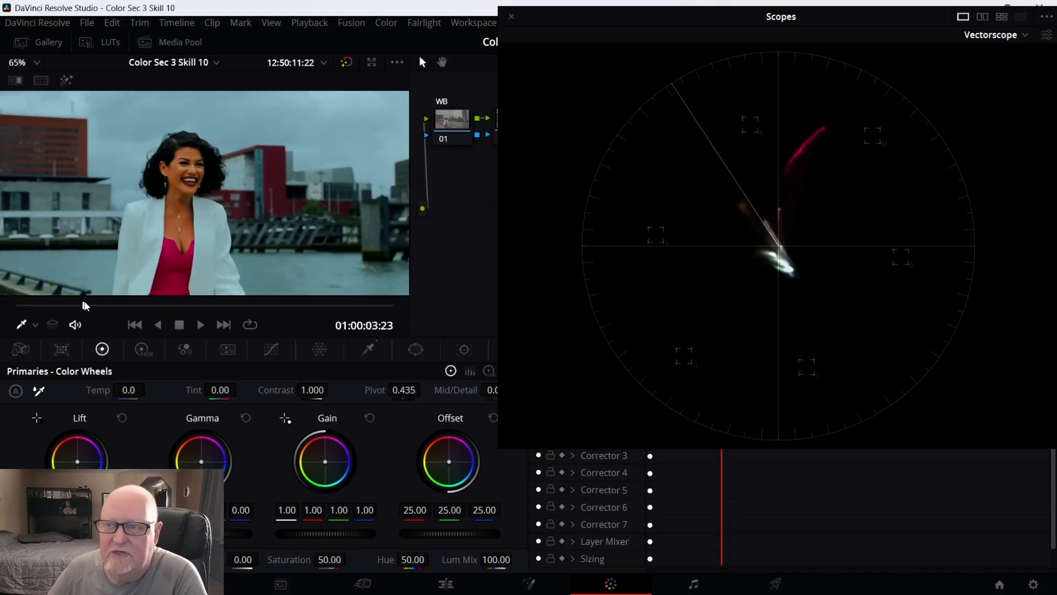
scroll(218, 190, up, 5)
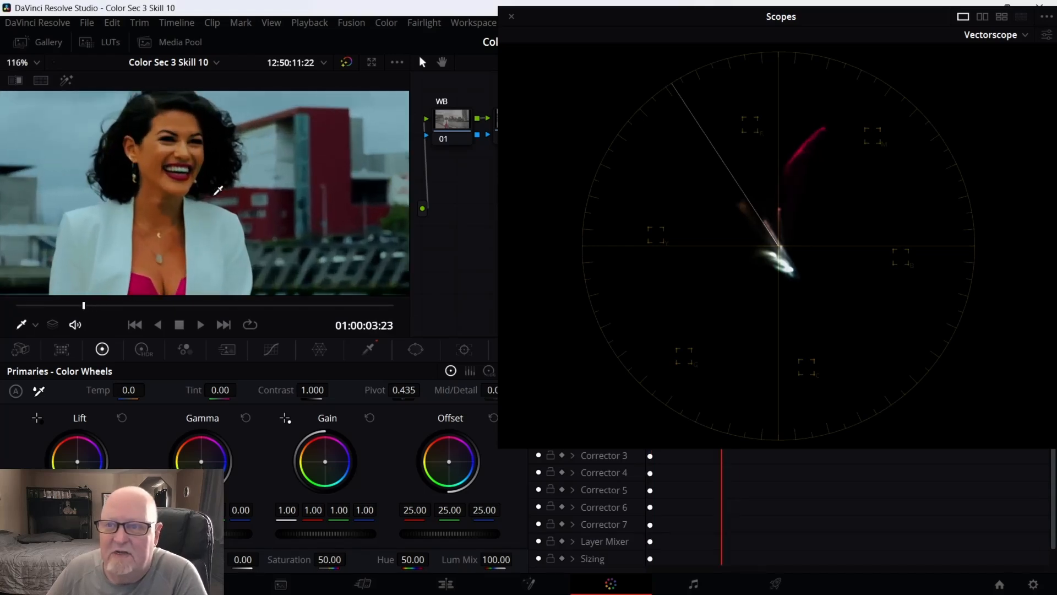
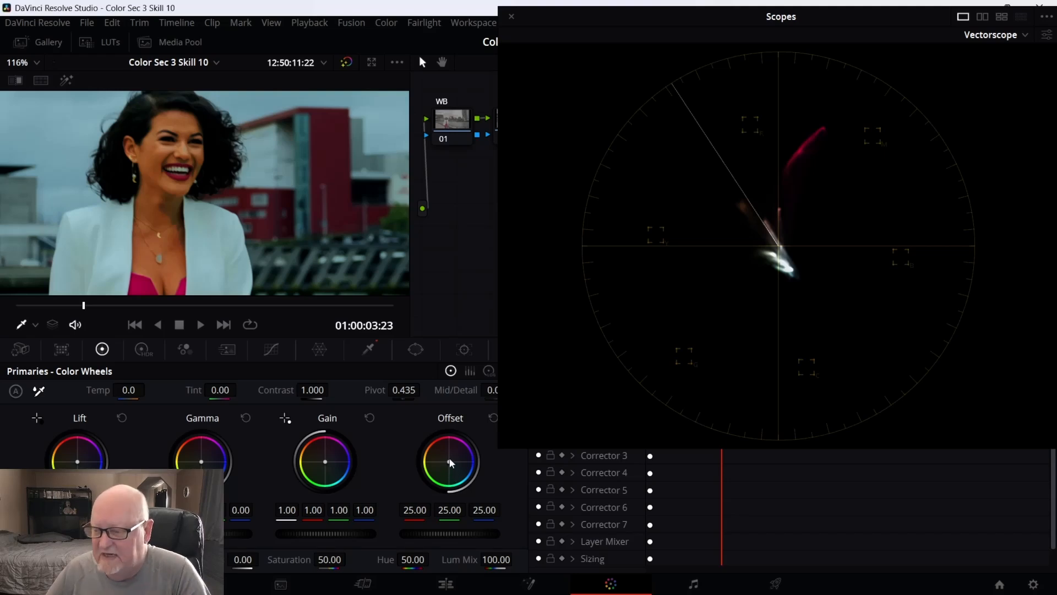
drag(449, 461, 450, 461)
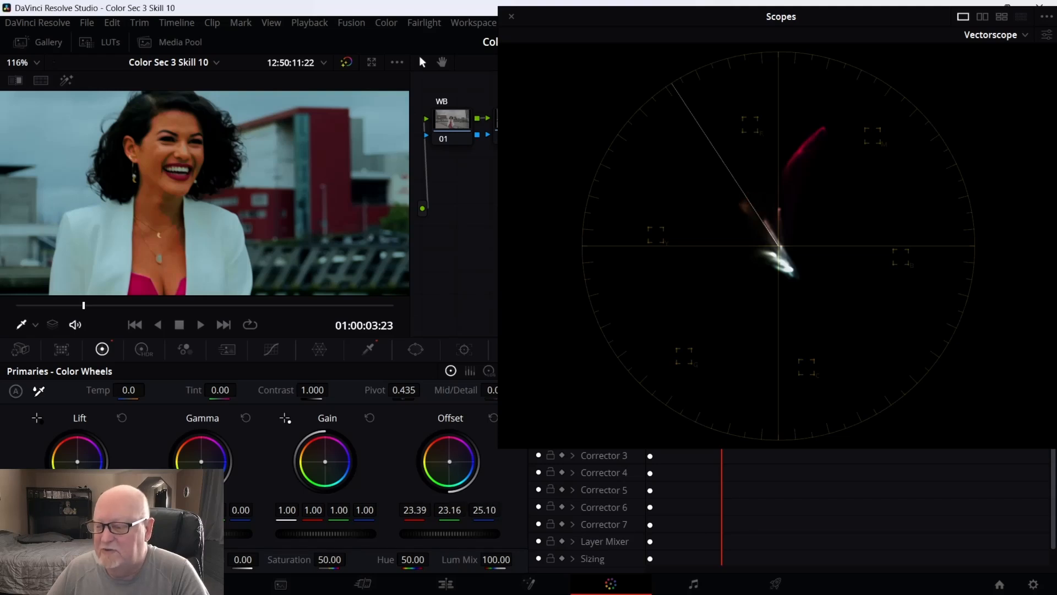
mouse_move(450, 462)
mouse_down()
mouse_move(464, 458)
mouse_move(441, 463)
mouse_move(459, 455)
mouse_move(442, 447)
mouse_move(452, 464)
mouse_up()
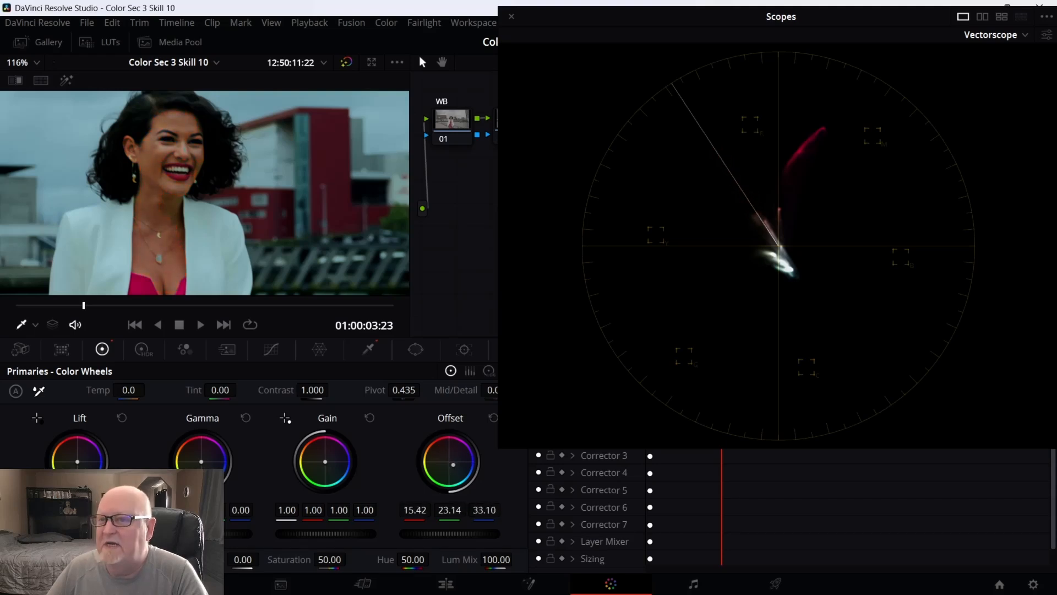
drag(453, 464, 452, 464)
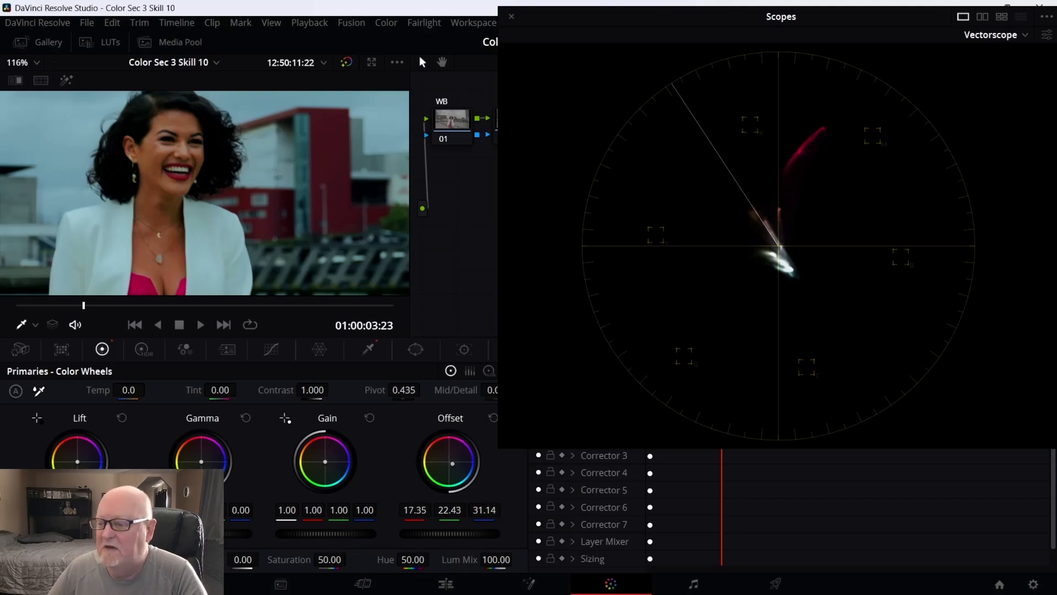
drag(452, 463, 453, 463)
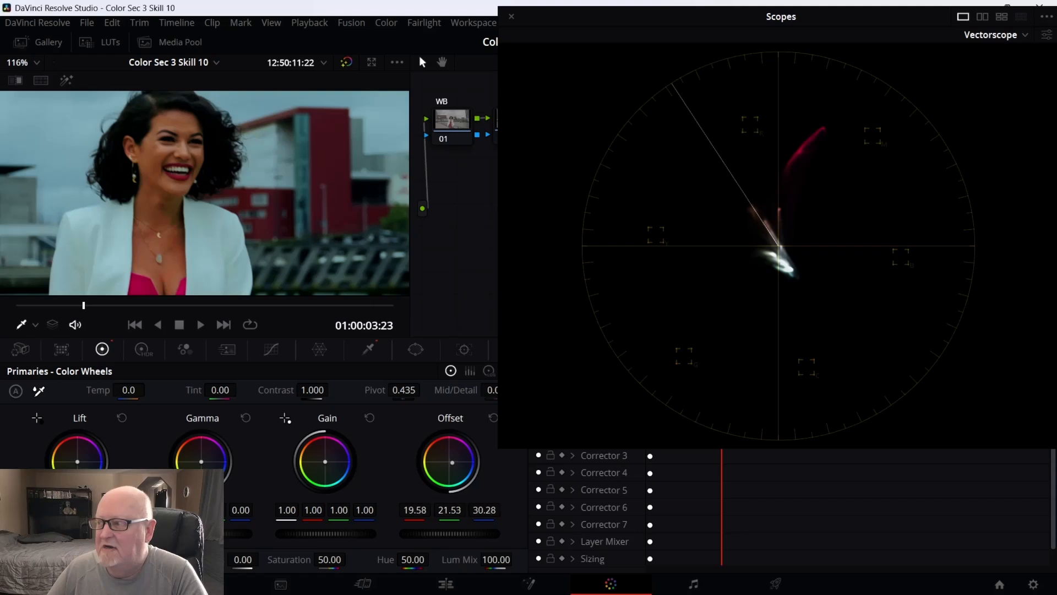
drag(453, 463, 453, 463)
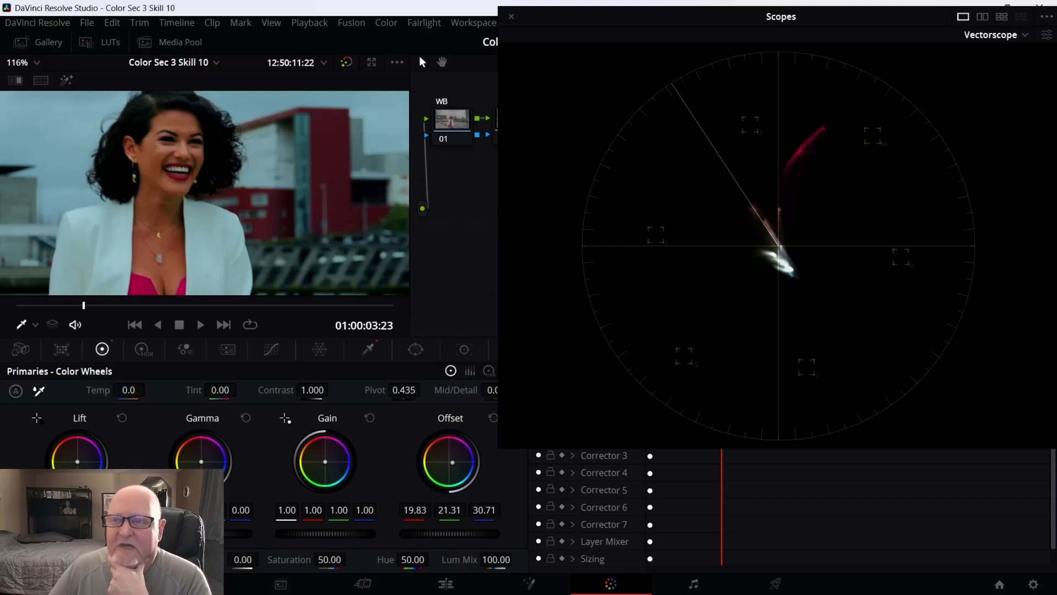
drag(452, 462, 451, 461)
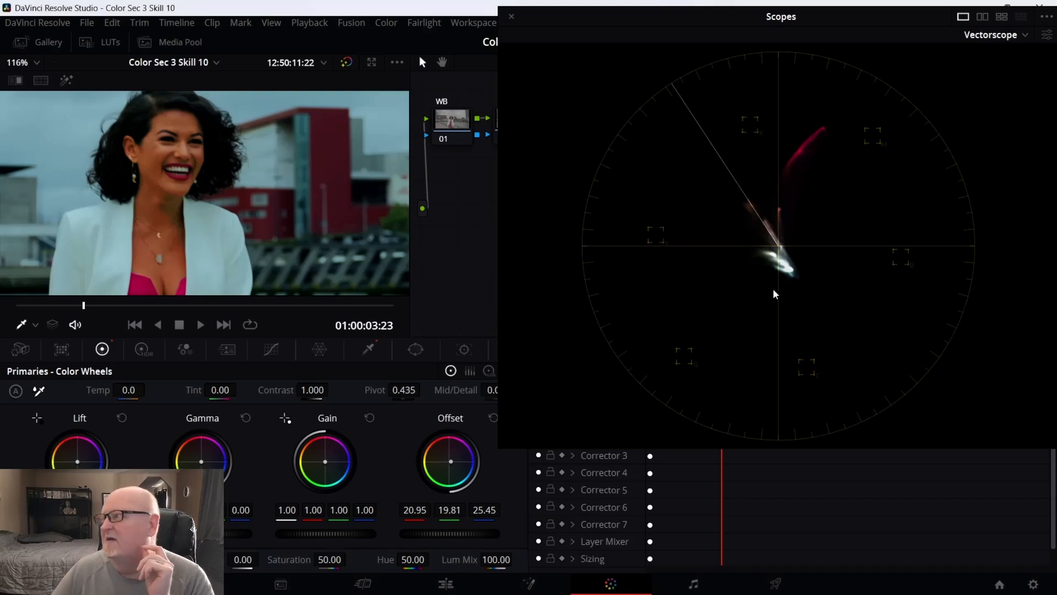
Shrink and close the floating vectorscope window, and bring the viewer back to the whole frame.
drag(1053, 441, 824, 286)
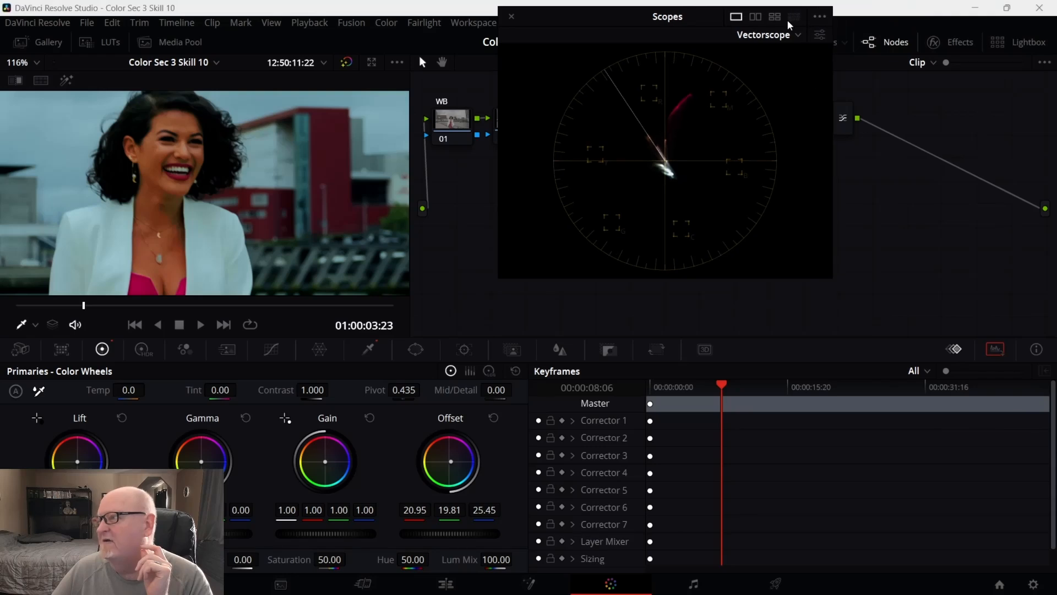
drag(591, 16, 734, 318)
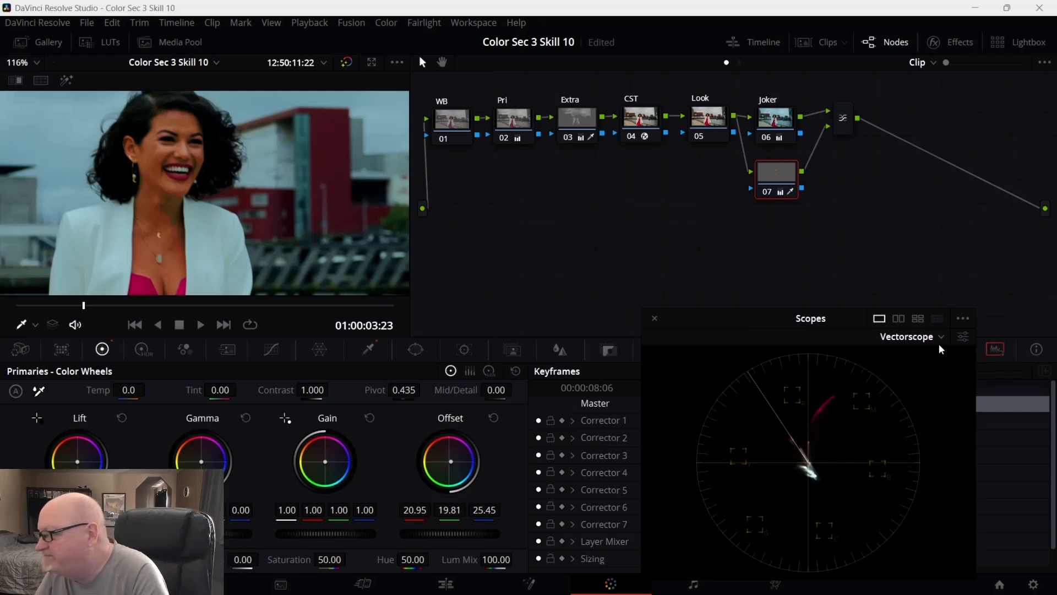
click(655, 318)
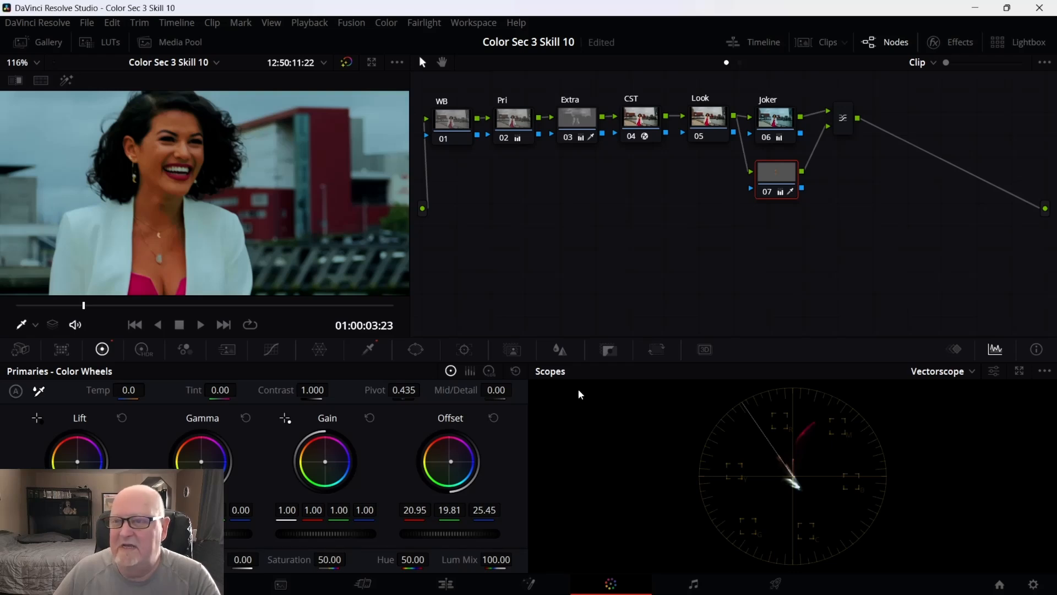
scroll(223, 203, down, 5)
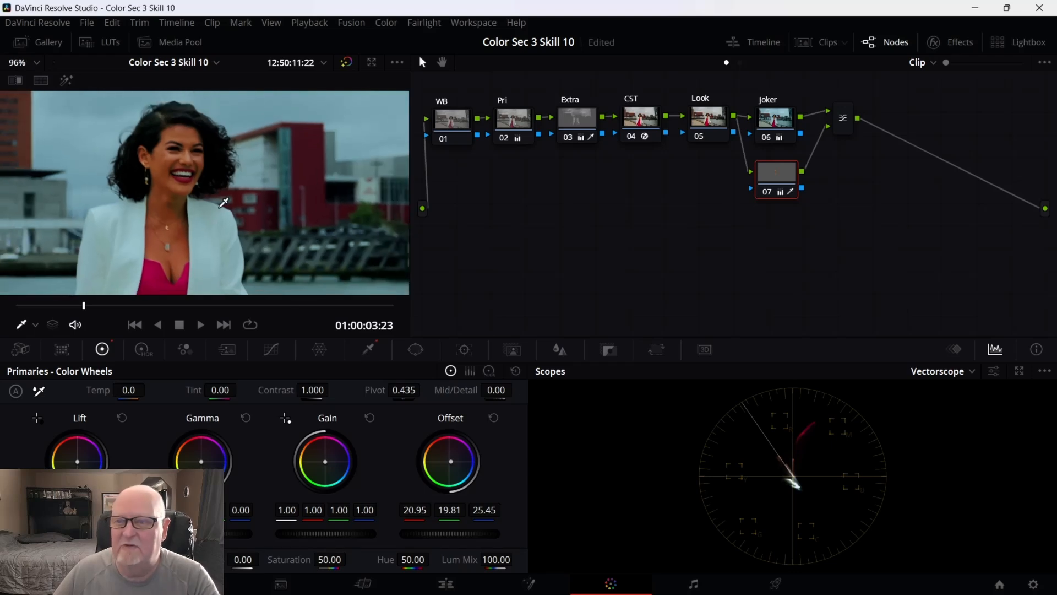
scroll(224, 203, down, 4)
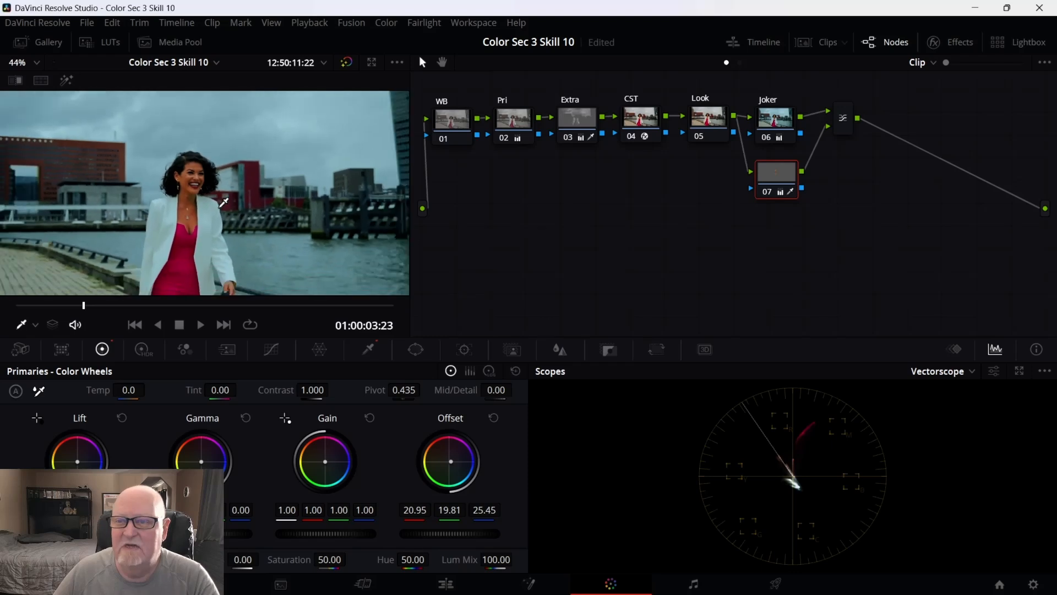
scroll(224, 203, up, 1)
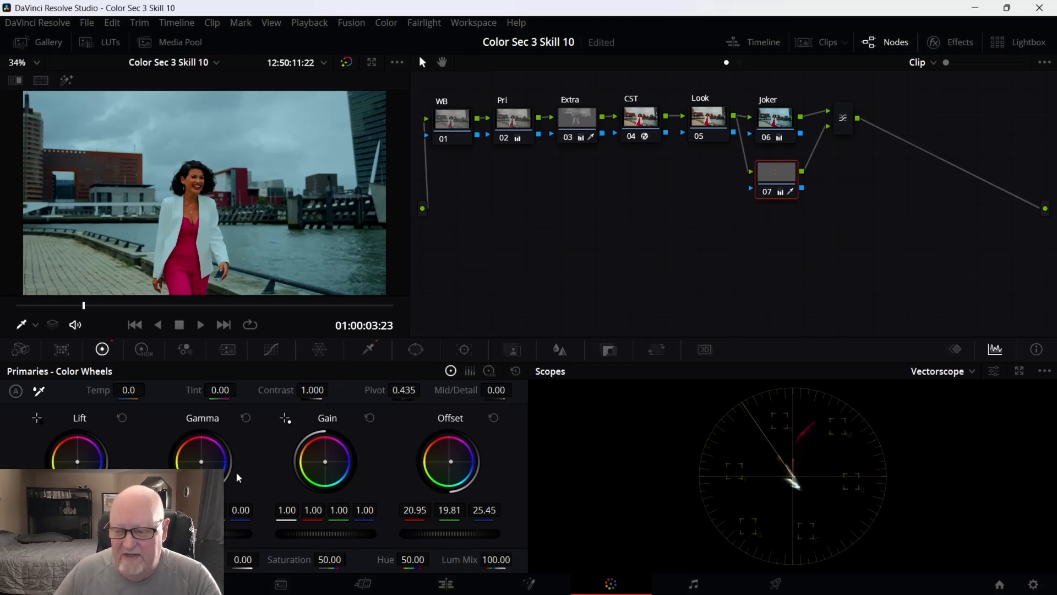
Draw a closed curve window around the woman on node 07 at 01:00:03:23, reaching the frame's lower edge.
click(372, 351)
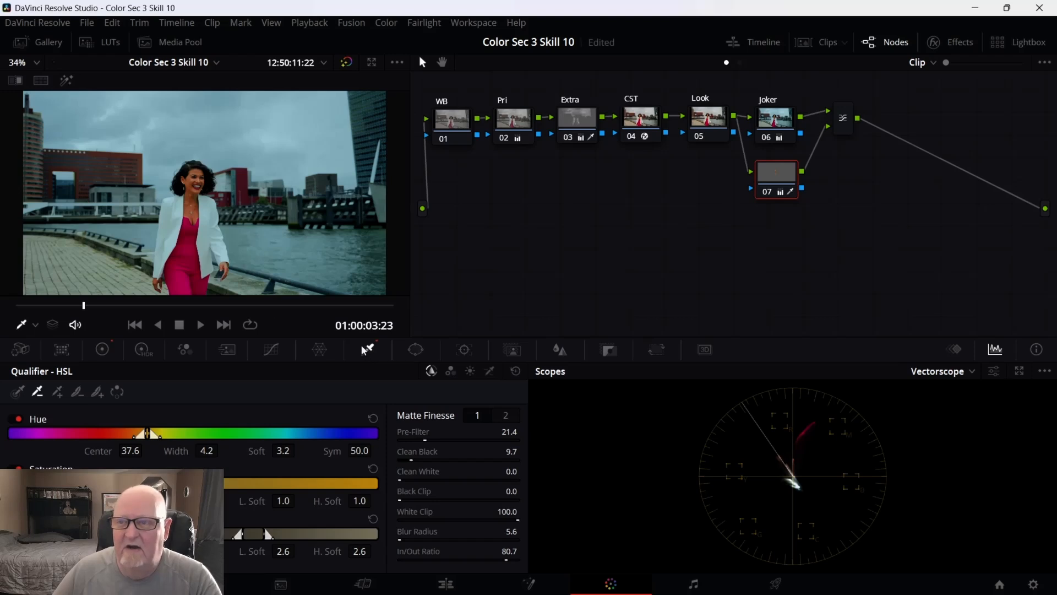
click(416, 349)
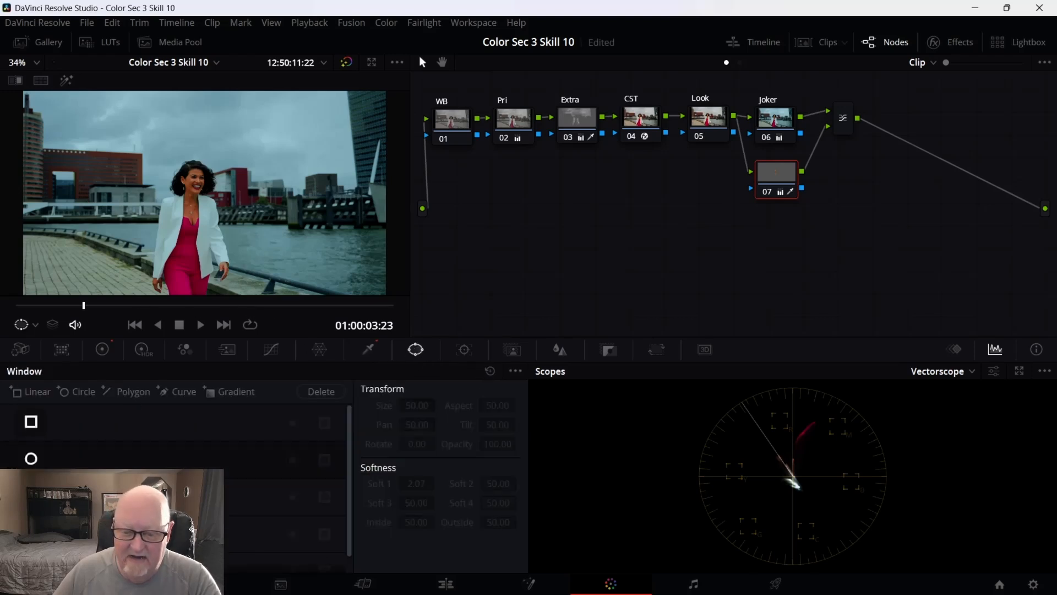
click(31, 533)
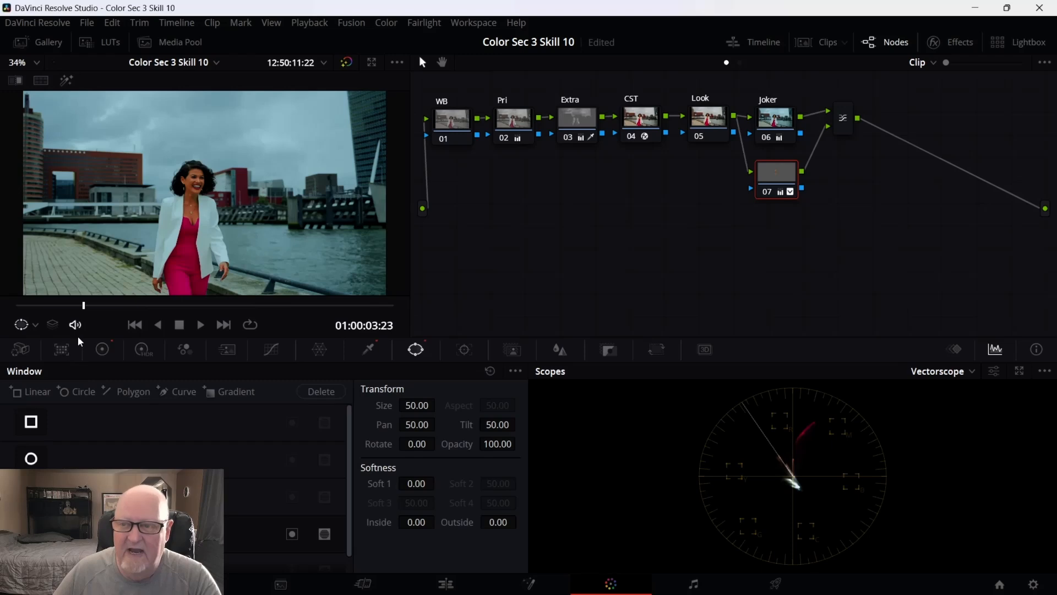
click(142, 294)
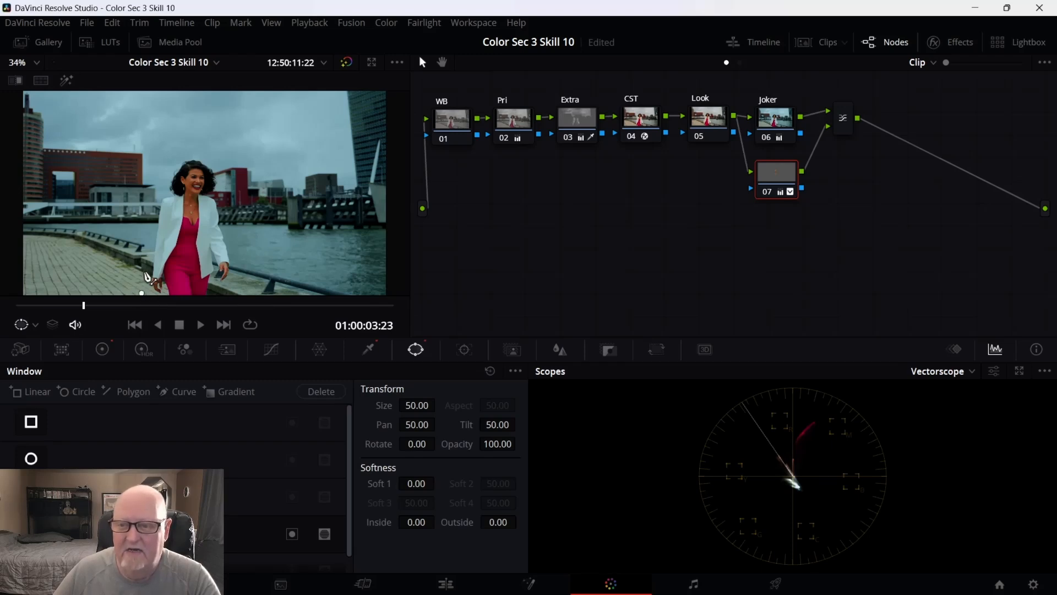
click(139, 266)
click(142, 232)
click(148, 193)
click(160, 164)
click(182, 153)
click(202, 149)
click(215, 153)
click(226, 167)
click(236, 187)
click(234, 208)
click(235, 226)
click(234, 248)
click(235, 265)
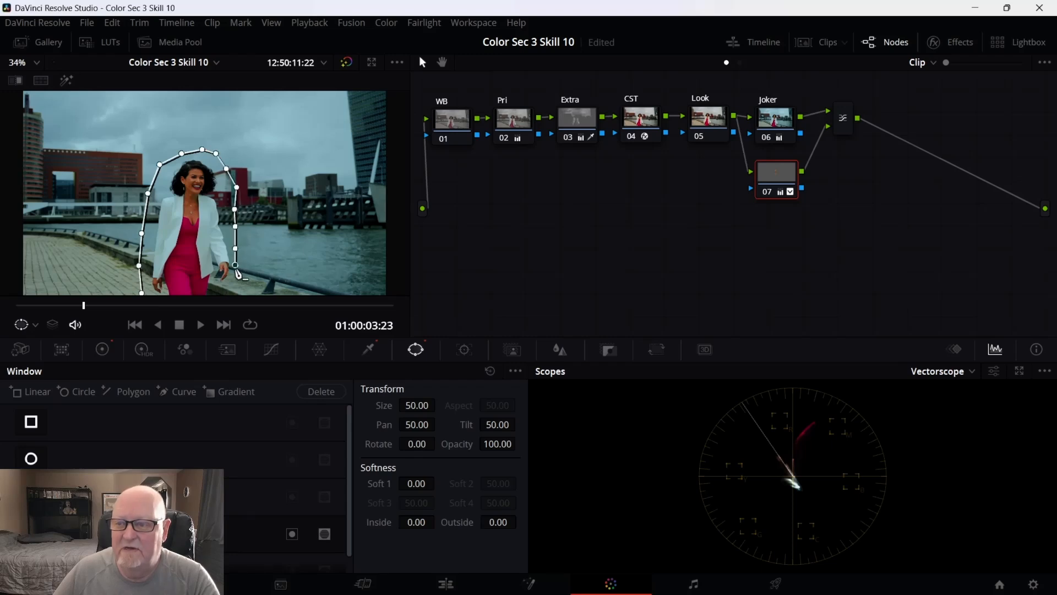
click(230, 292)
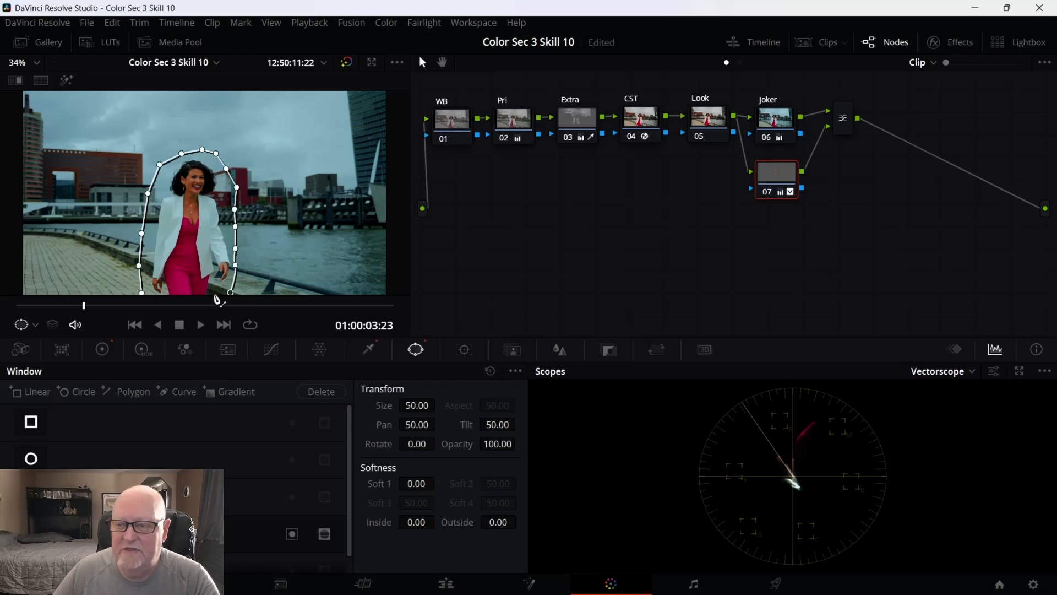
click(142, 293)
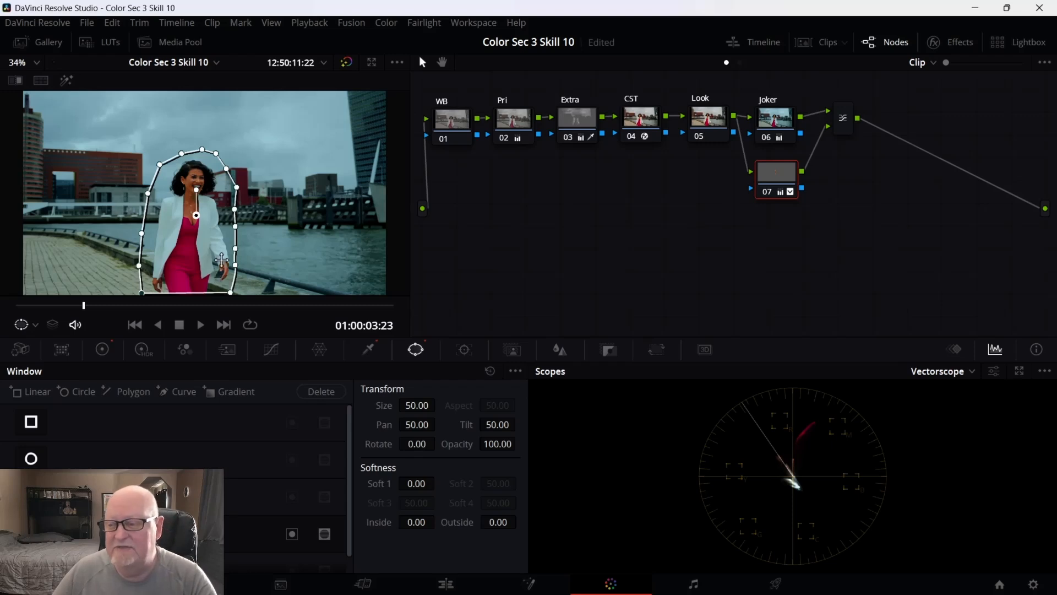
Track the curve window forward from 01:00:03:23 to the clip's end using only Pan and Tilt analysis.
click(462, 349)
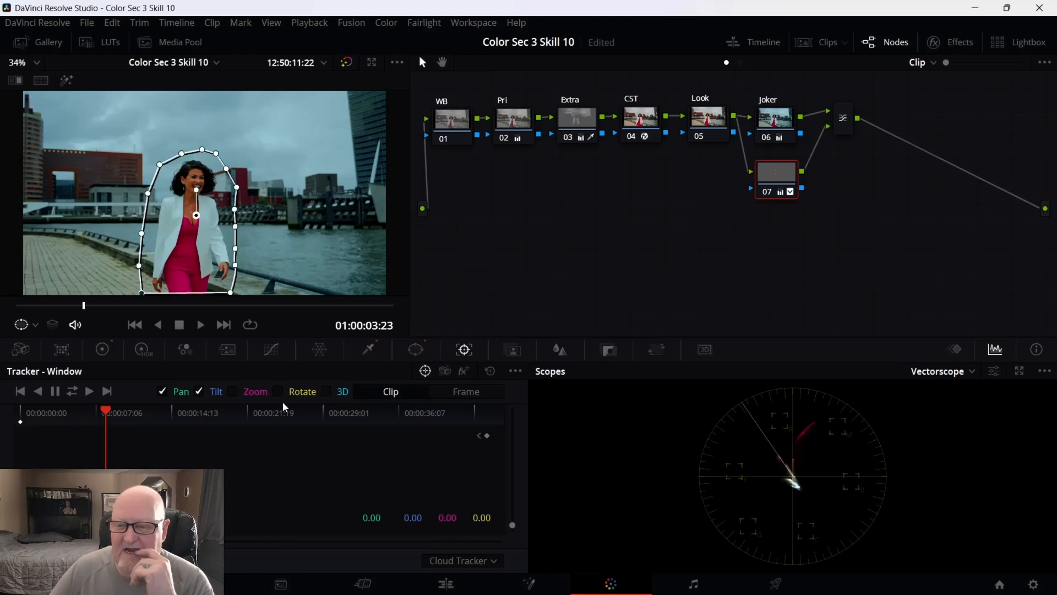
click(234, 391)
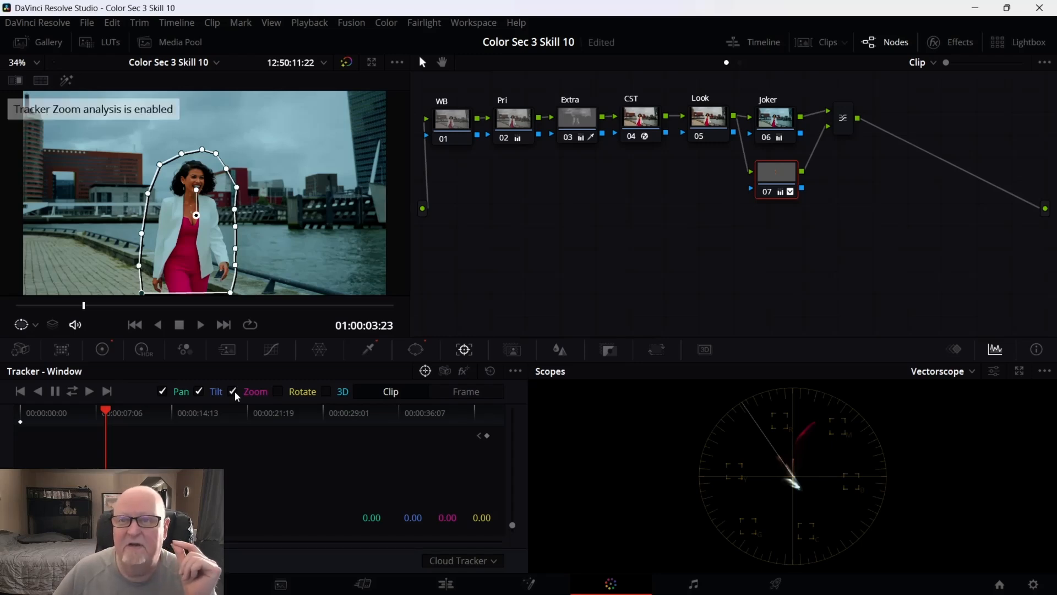
click(235, 391)
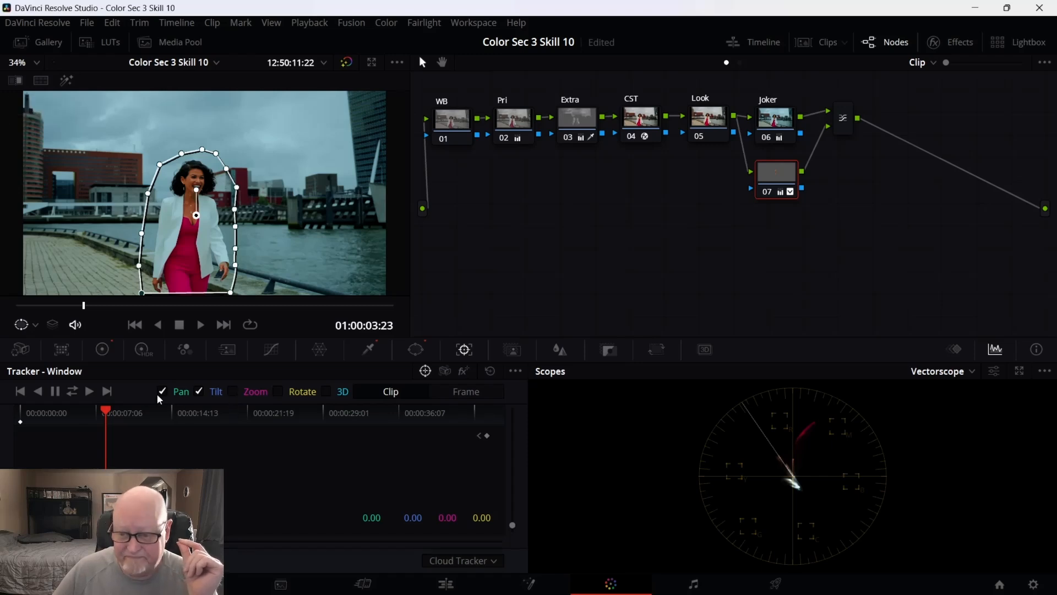
click(89, 392)
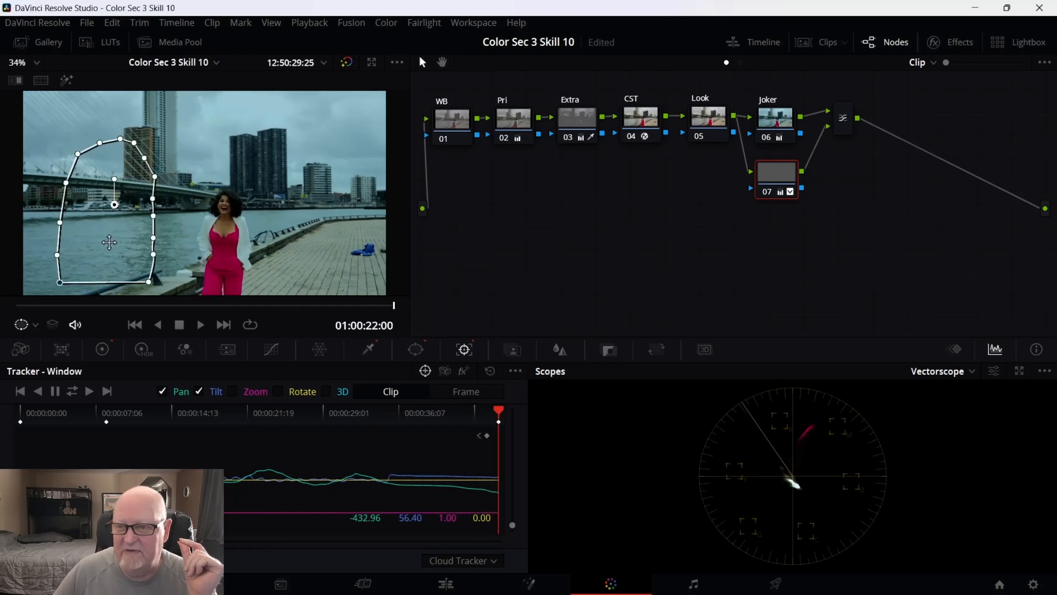
Move the window back over the woman at 01:00:22:00 and track it in reverse, stopping at 01:00:12:17.
drag(87, 266, 224, 258)
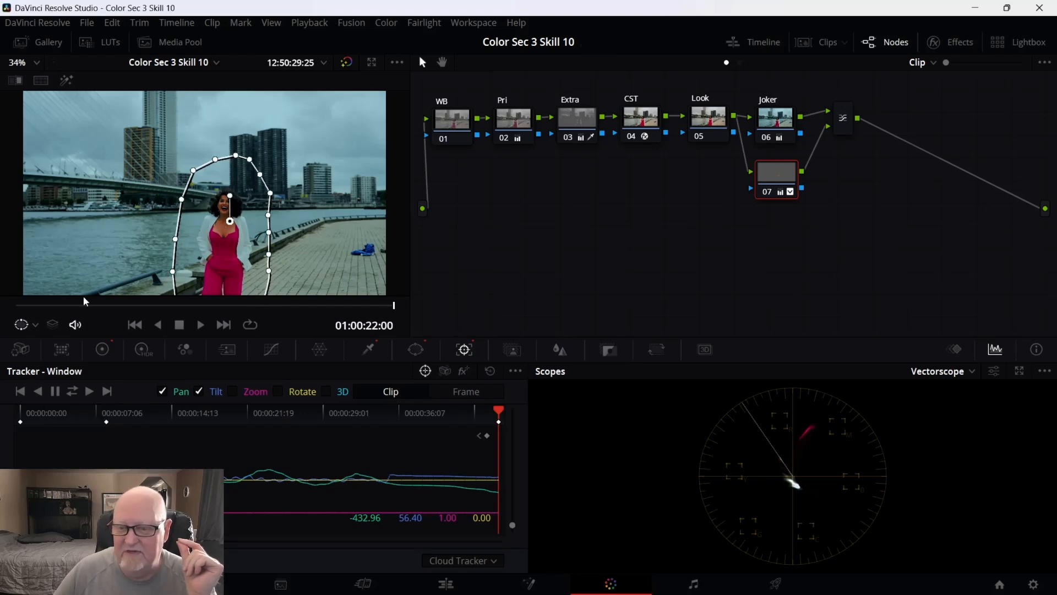
click(38, 394)
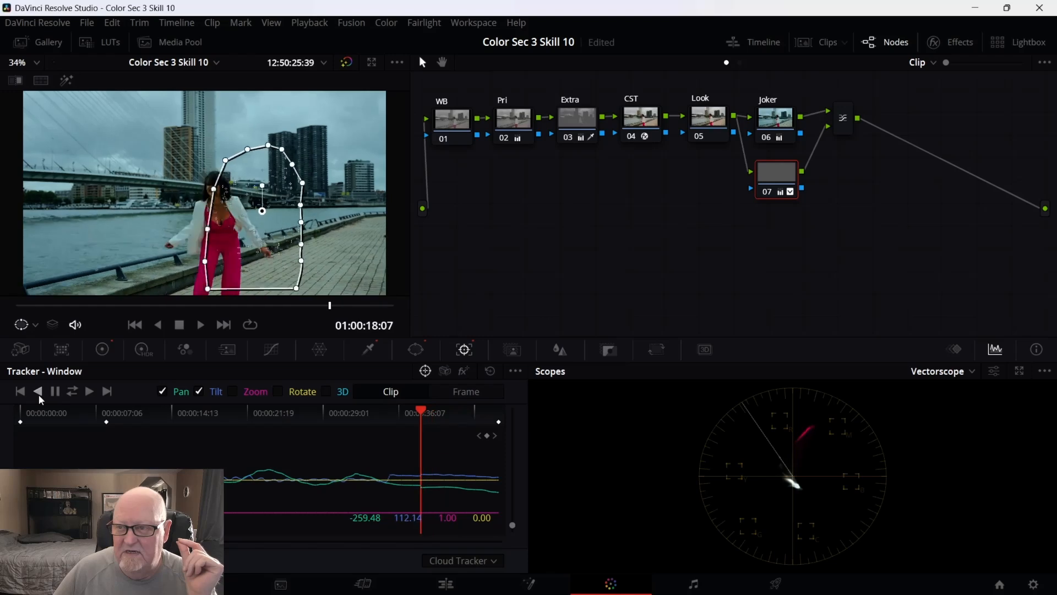
click(55, 391)
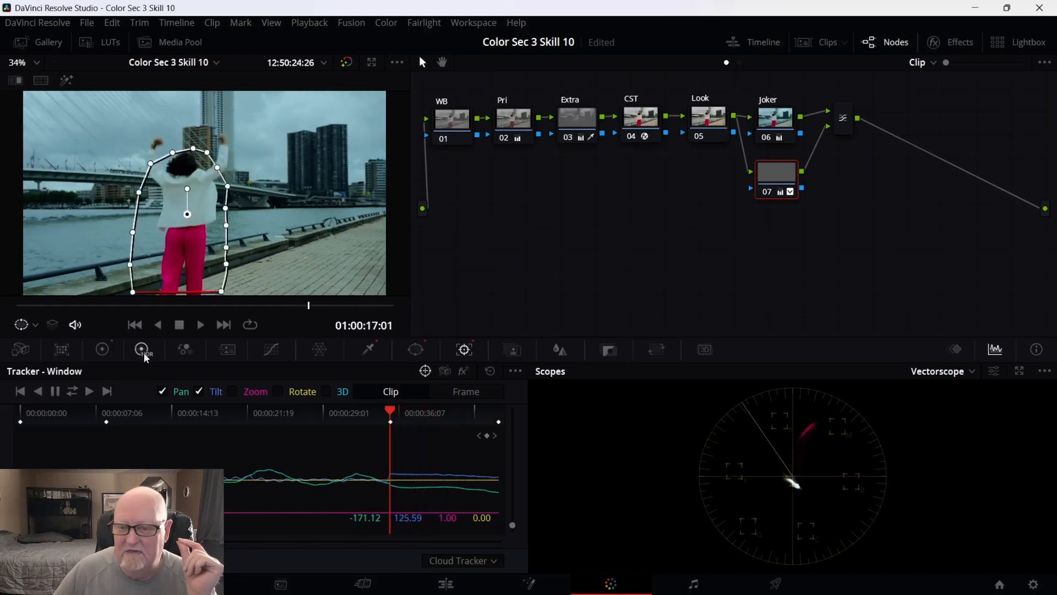
click(38, 391)
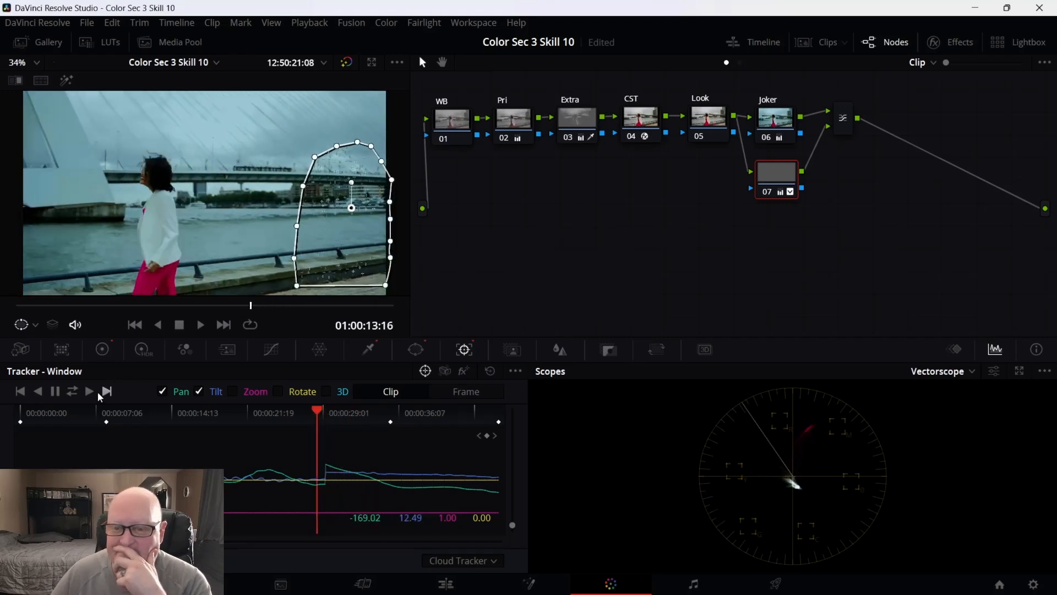
click(61, 388)
click(58, 389)
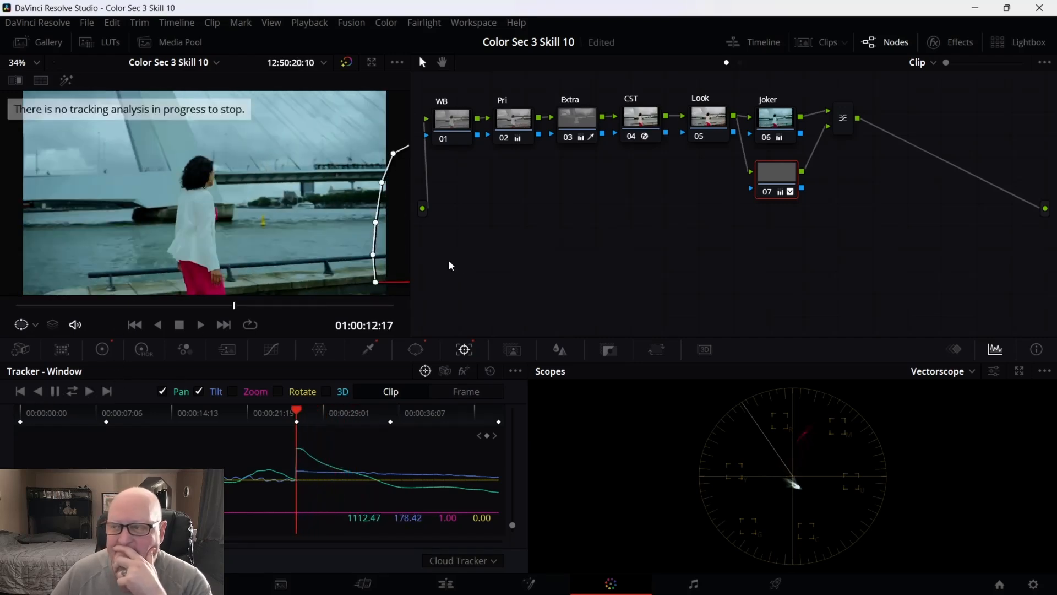
Reposition the window over the woman at 01:00:12:17 and track it in reverse, stopping around 01:00:07:18.
drag(373, 252, 166, 256)
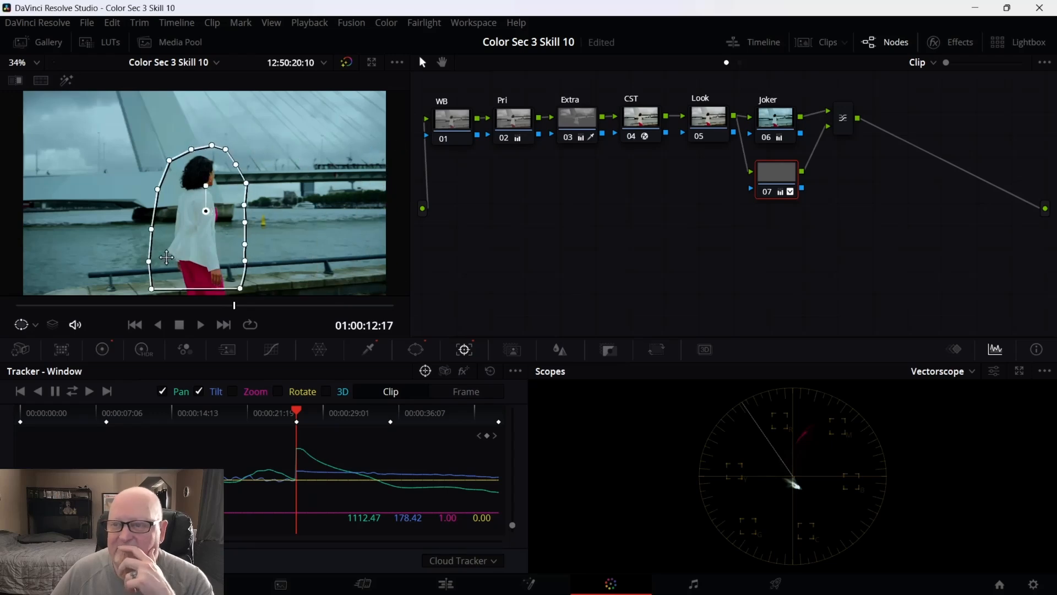
click(39, 391)
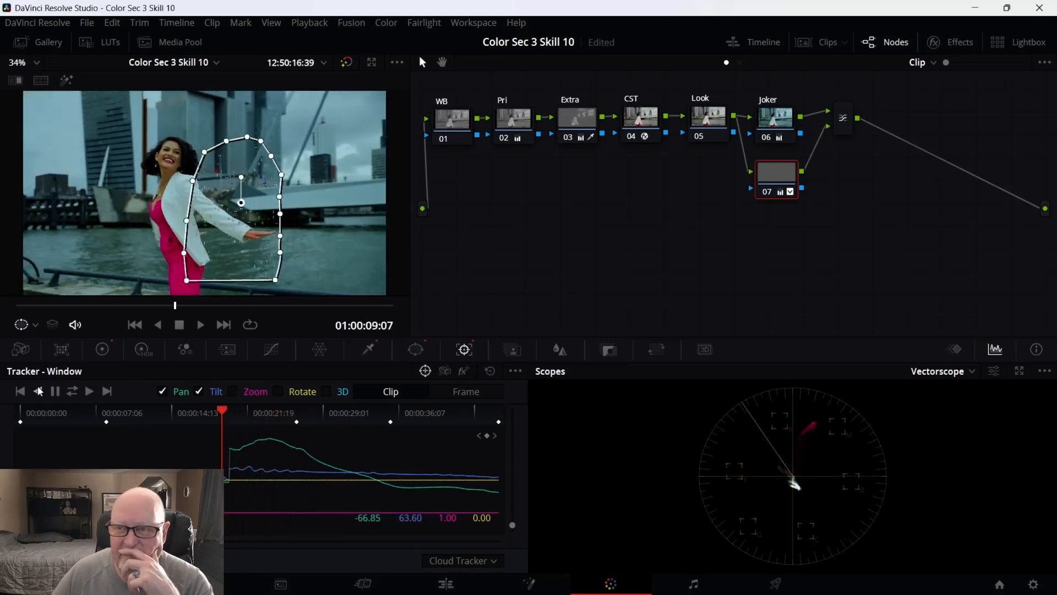
click(55, 391)
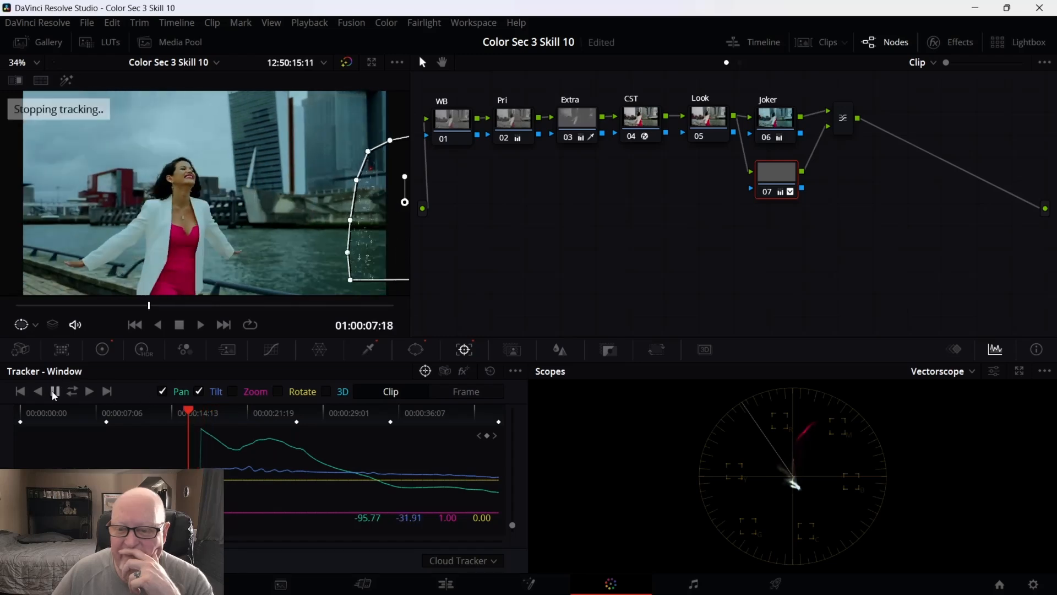
Place the window over the woman at 01:00:00:03 and track it forward to the clip's end.
drag(182, 411, 23, 413)
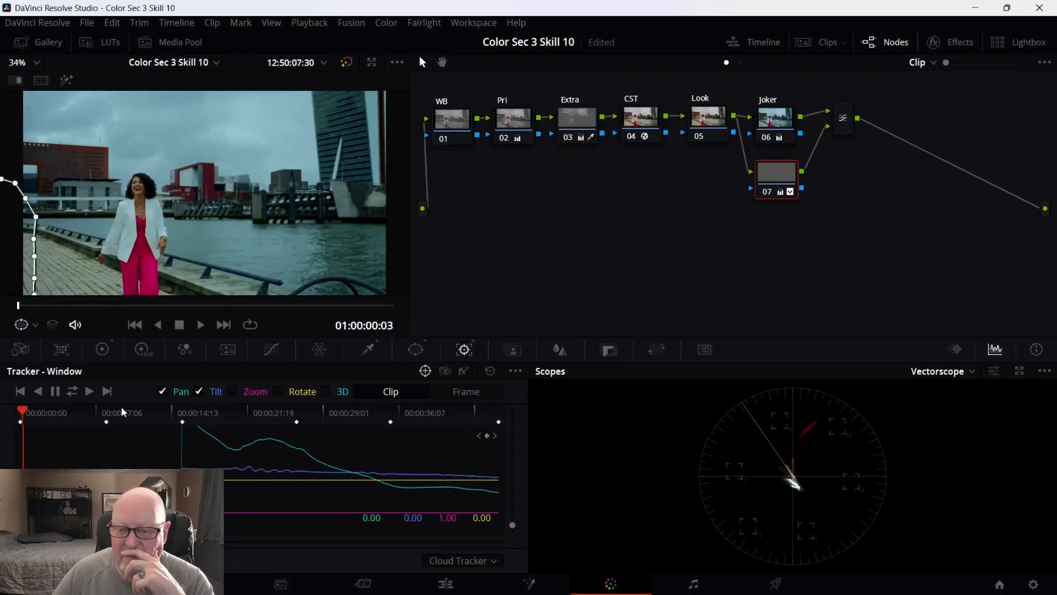
key(alt+Tab)
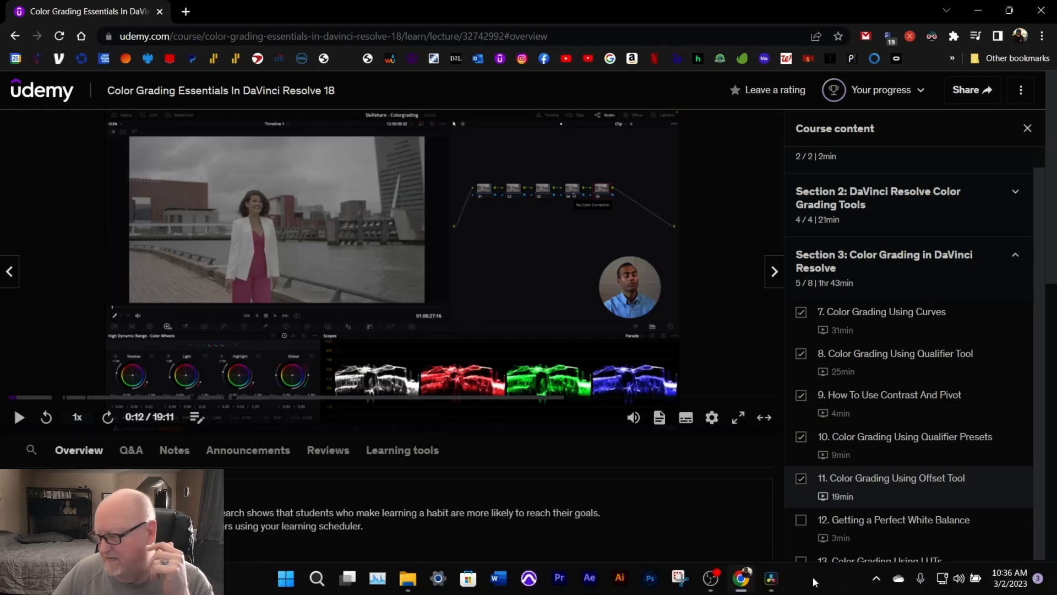
click(773, 588)
drag(12, 236, 158, 205)
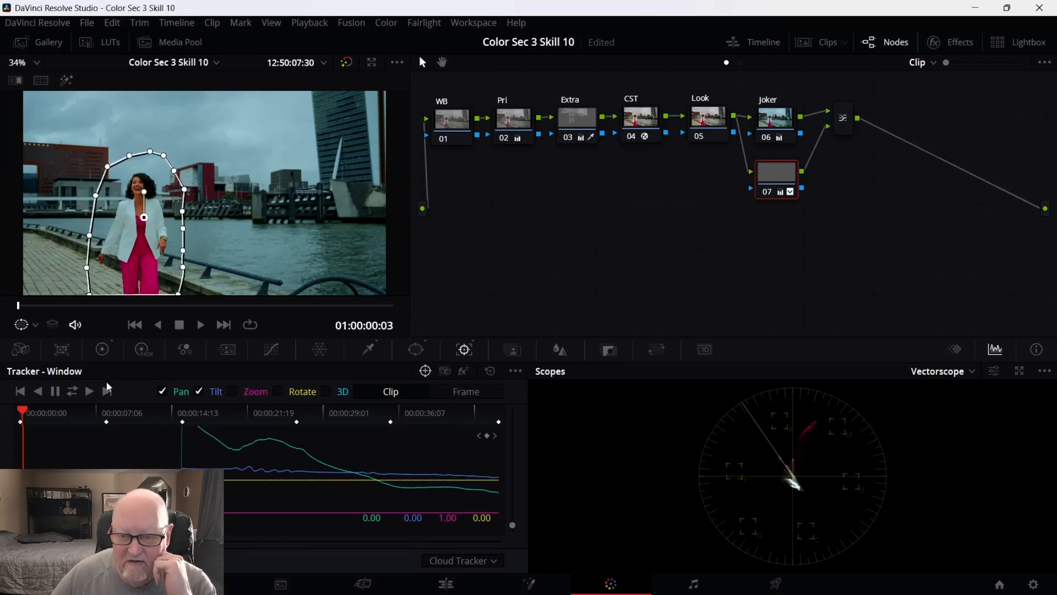
click(200, 390)
click(200, 388)
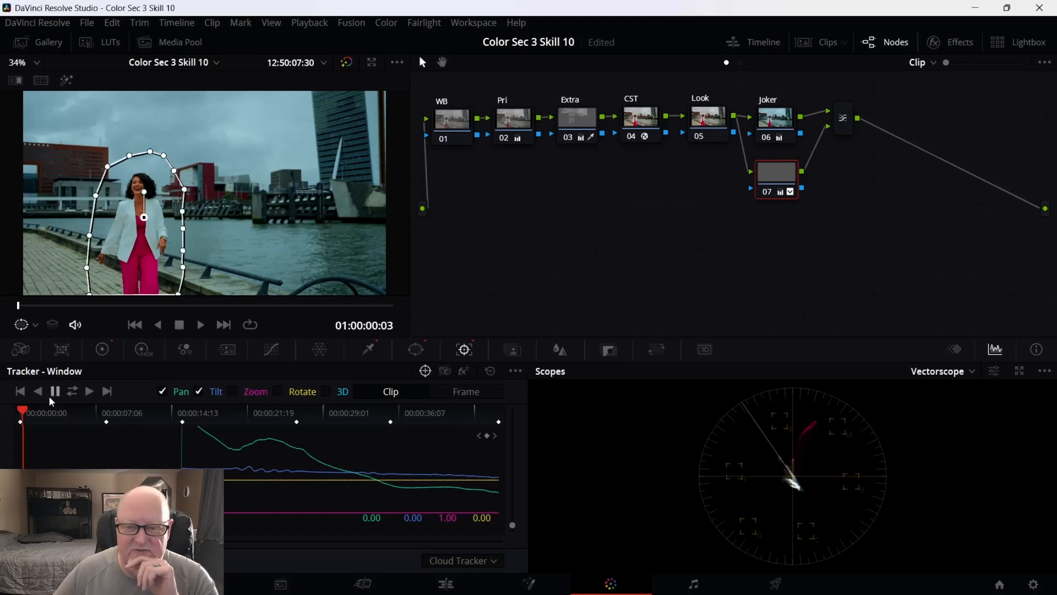
click(89, 391)
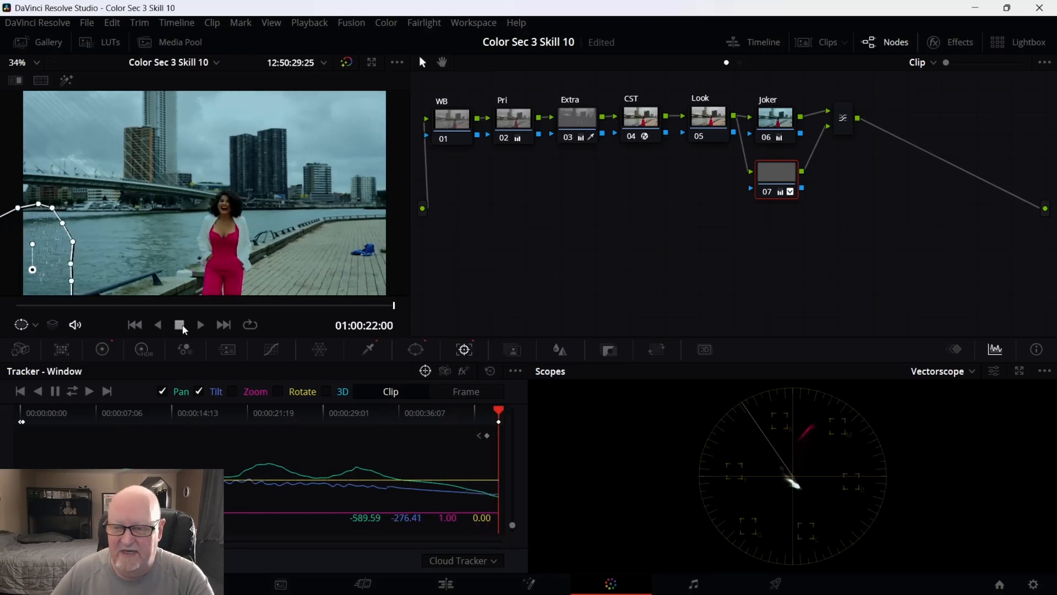
Clear the window's tracking data and enable Zoom, Rotate and 3D in the tracking analysis.
click(490, 371)
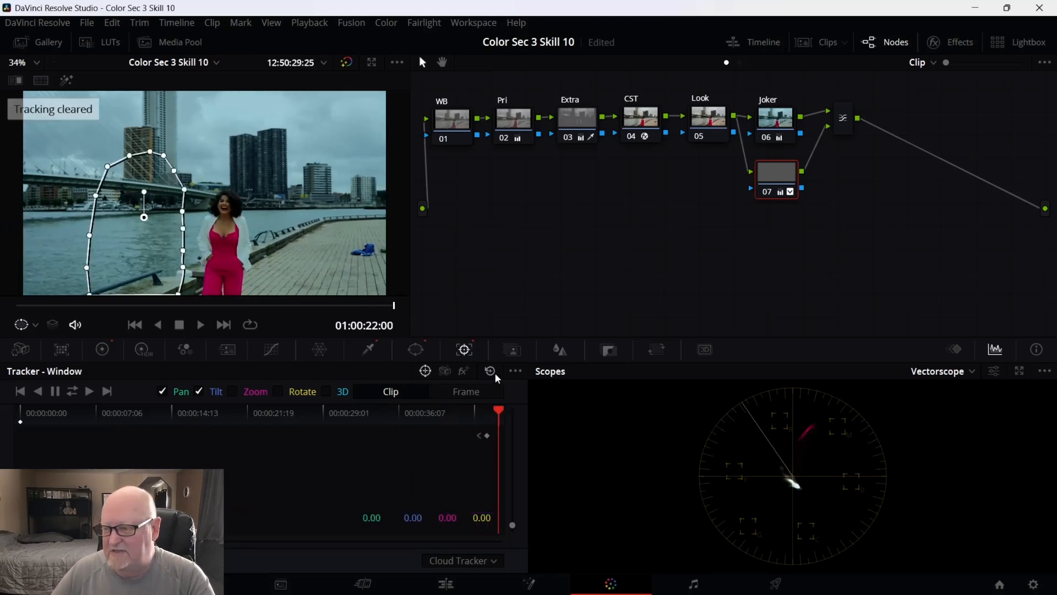
click(233, 391)
click(278, 391)
click(326, 391)
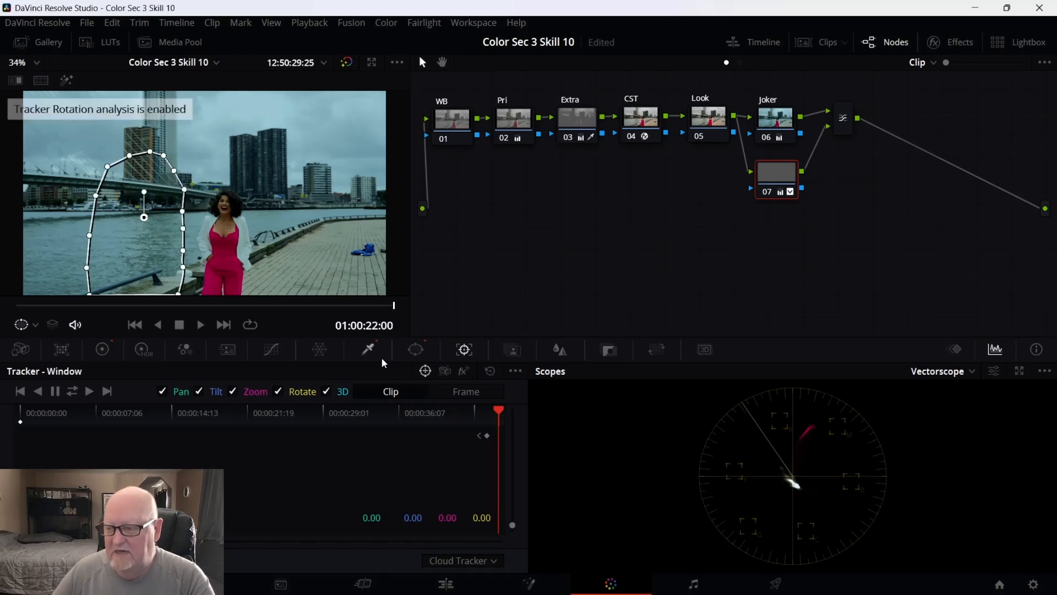
Reset node 07's windows to remove the curve shape drawn around the woman.
click(416, 349)
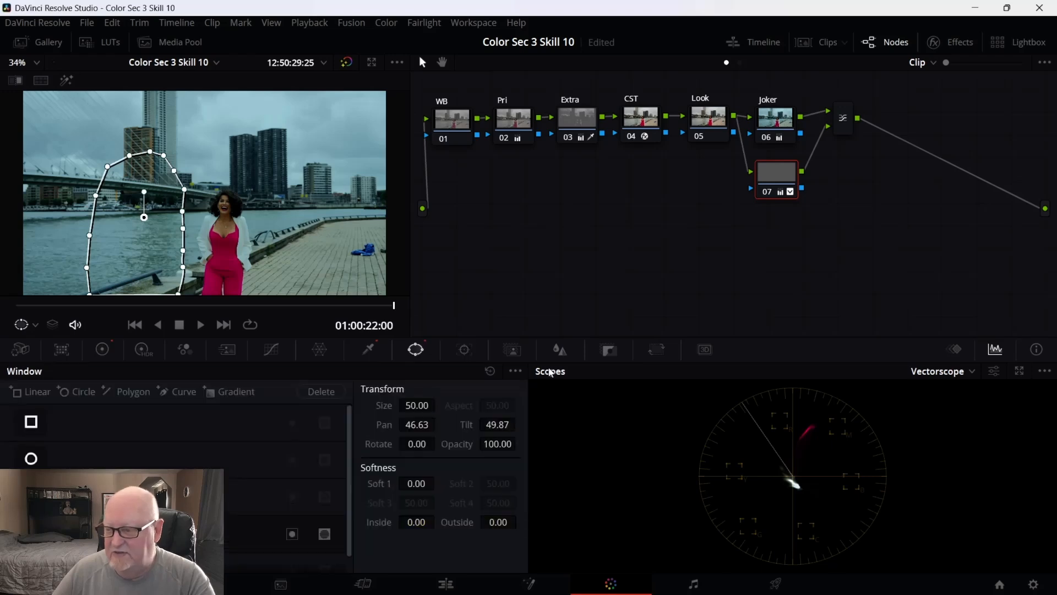
click(490, 370)
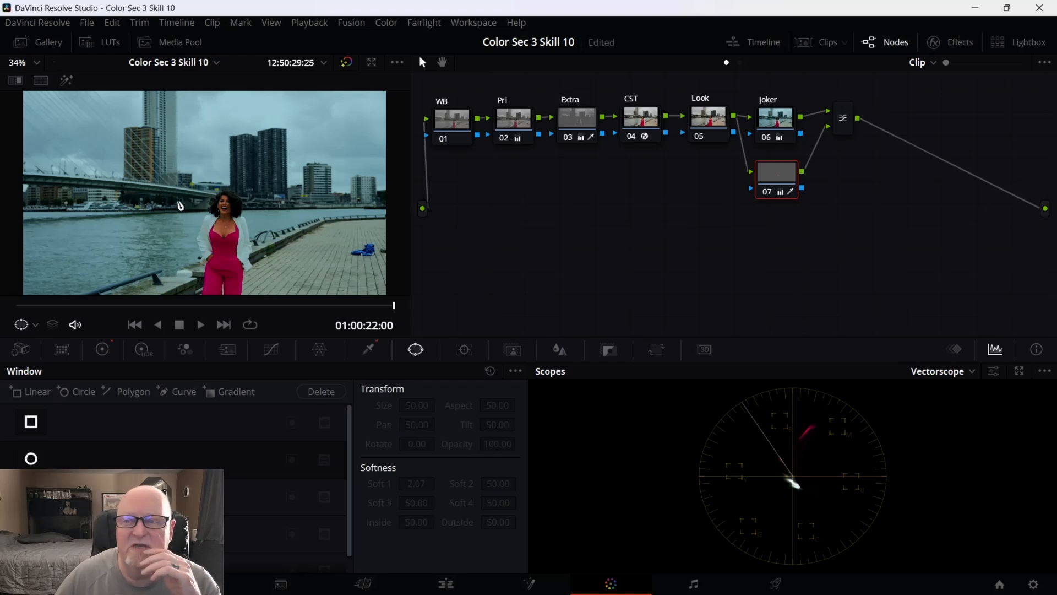
Highlight node 07's qualified skin area and check it from the clip's end back to 01:00:00:00, leaving the highlight off.
click(367, 355)
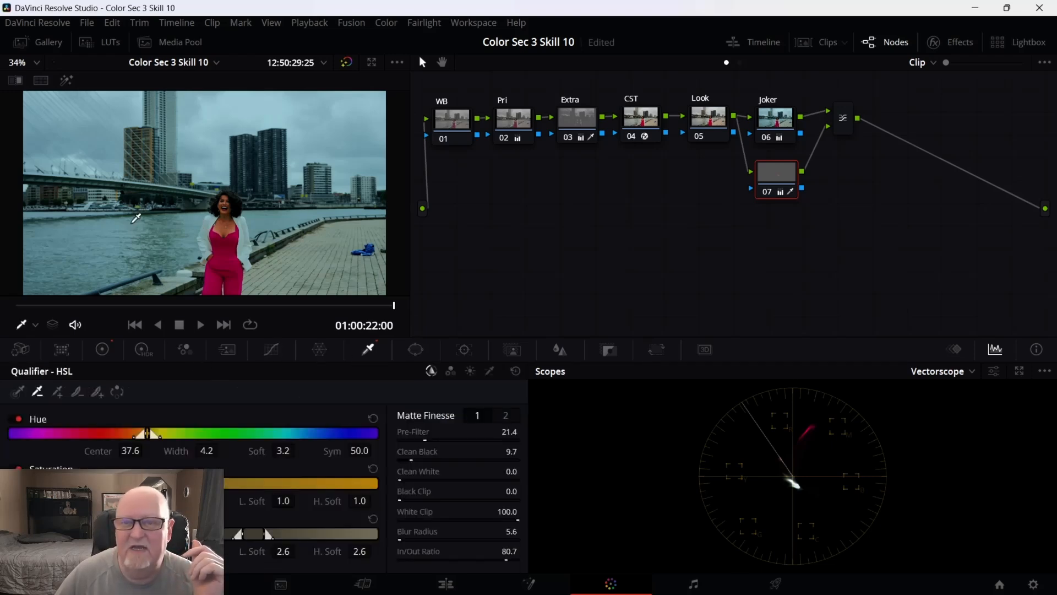
click(67, 81)
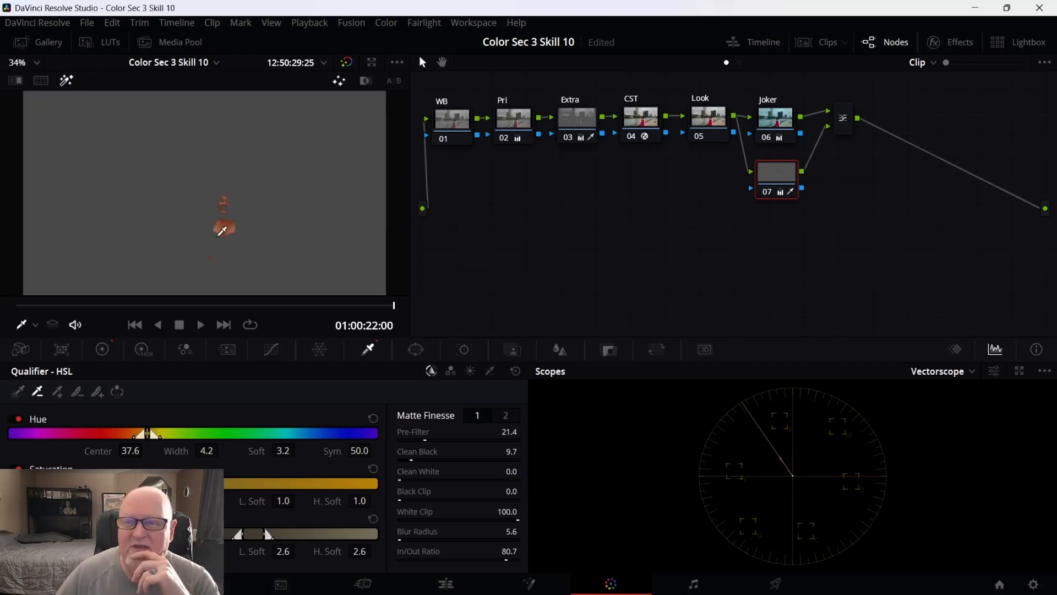
drag(395, 308, 17, 312)
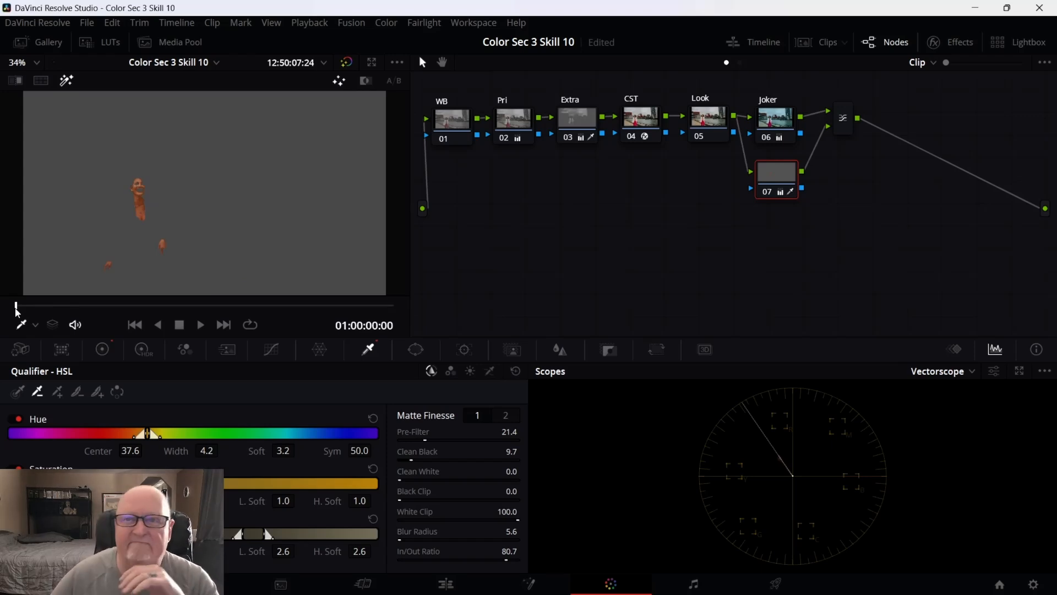
click(65, 81)
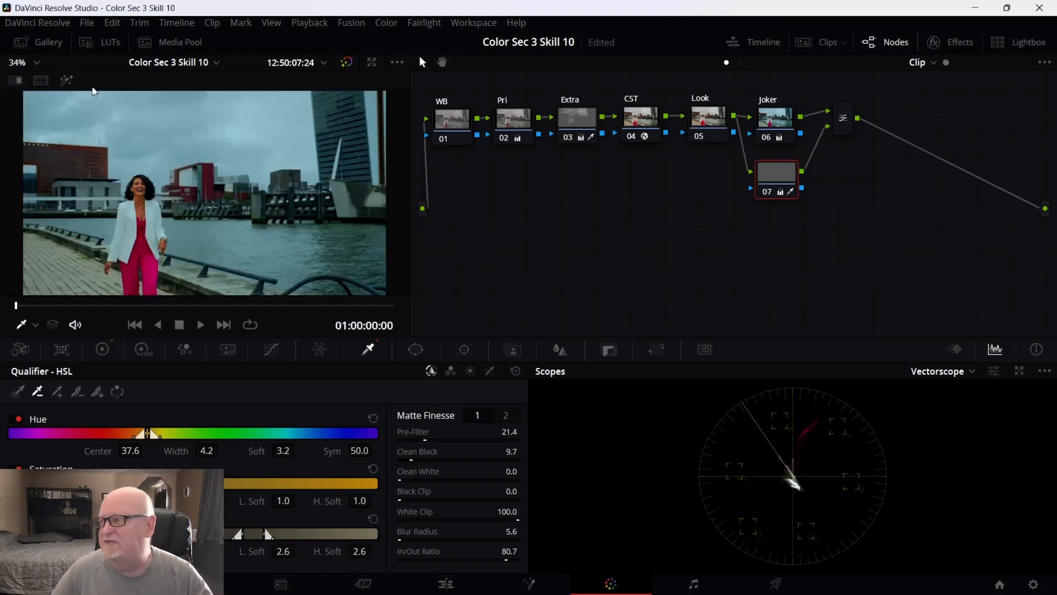
Select the layer mixer and play the graded clip full screen to review the finished look, ending with the normal layout.
click(842, 130)
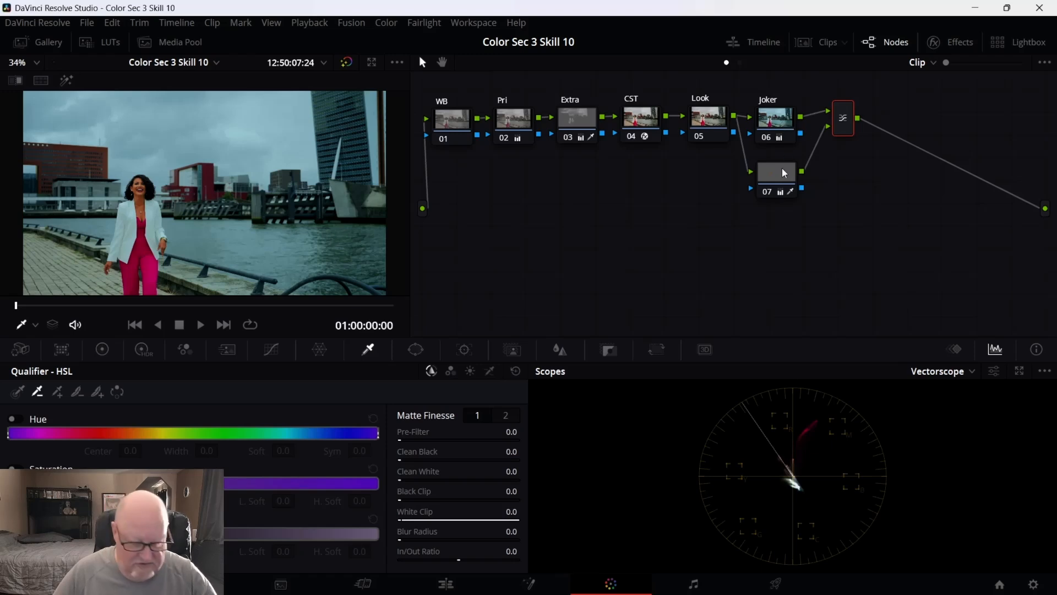
mouse_move(783, 169)
key(ctrl+f)
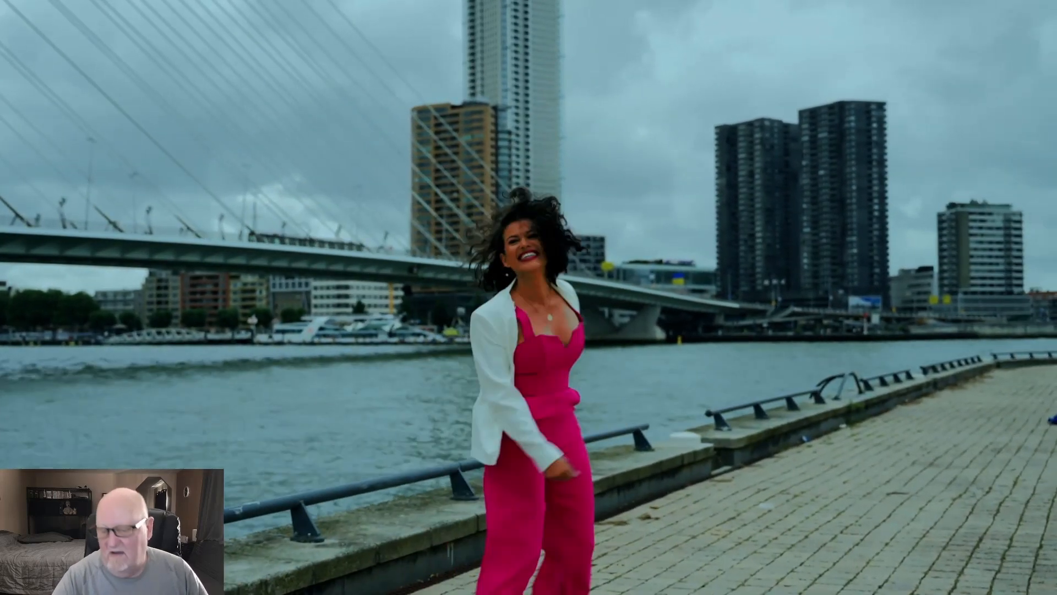
key(space)
key(Escape)
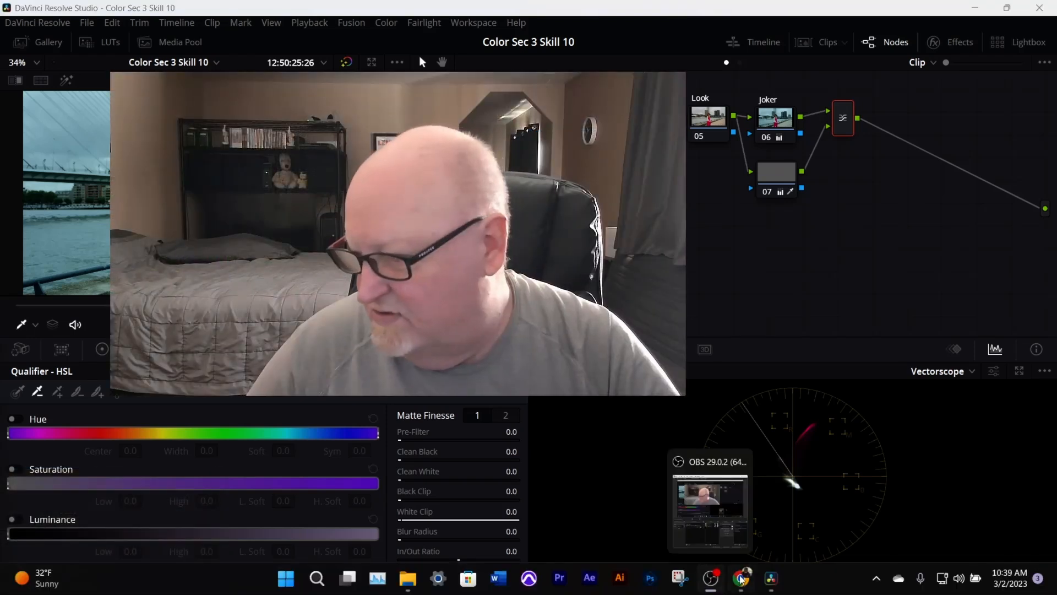
Switch to Chrome to check the upcoming lessons in the Udemy course content, and return to DaVinci Resolve.
click(741, 583)
scroll(832, 435, down, 2)
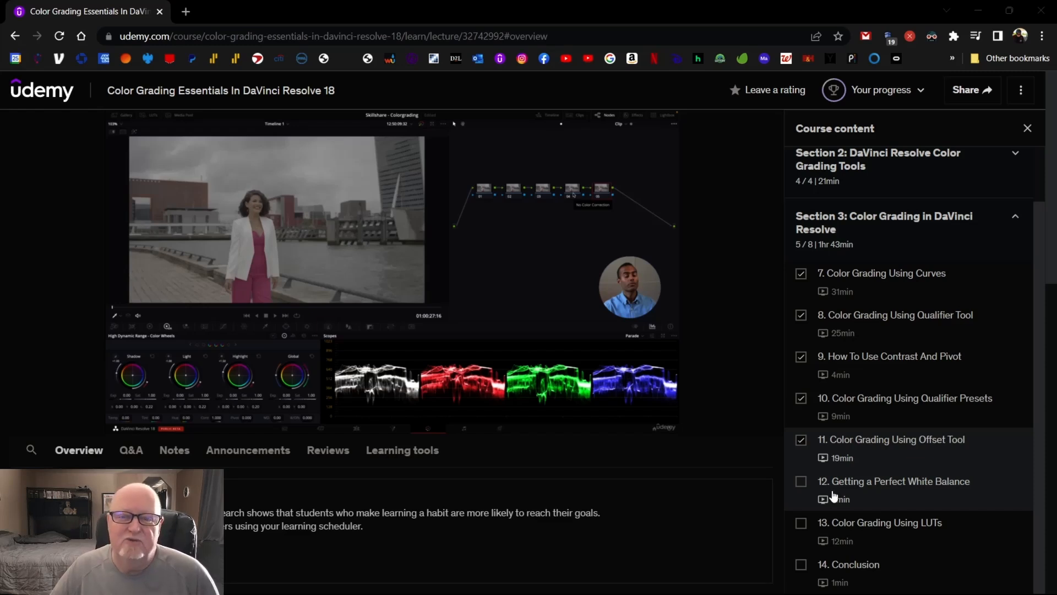
mouse_move(744, 591)
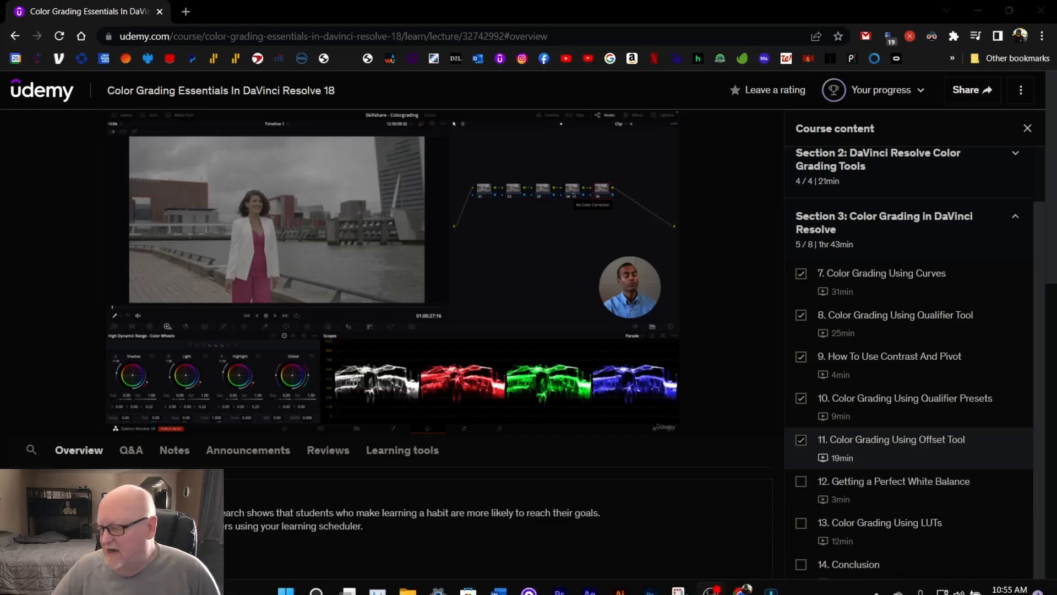
click(771, 578)
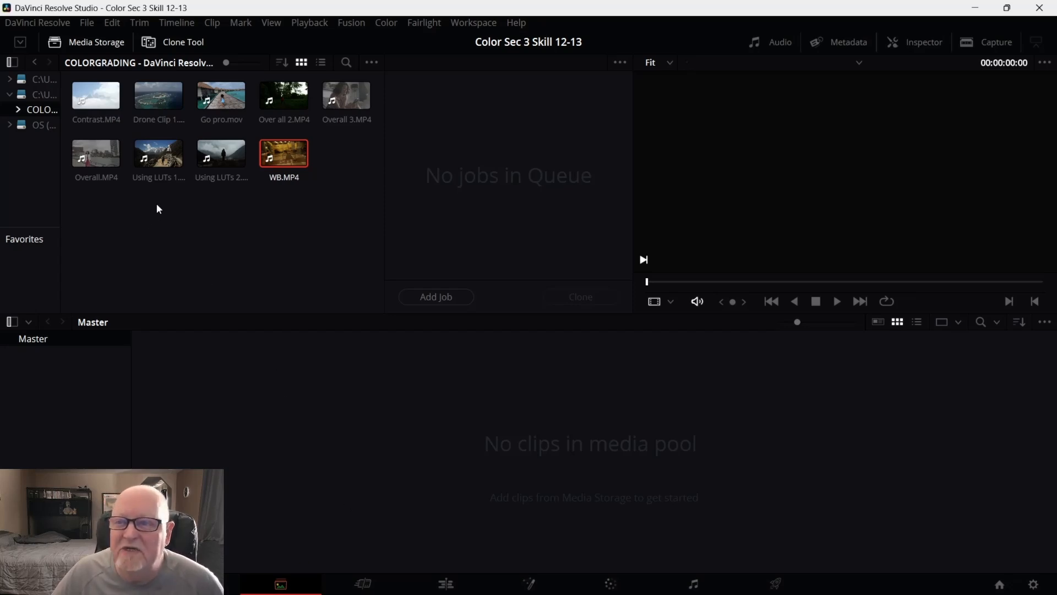
Import Using LUTs 1.MP4, Using LUTs 2.MP4 and WB.MP4 into the media pool, keeping the project frame rate.
drag(159, 155, 198, 401)
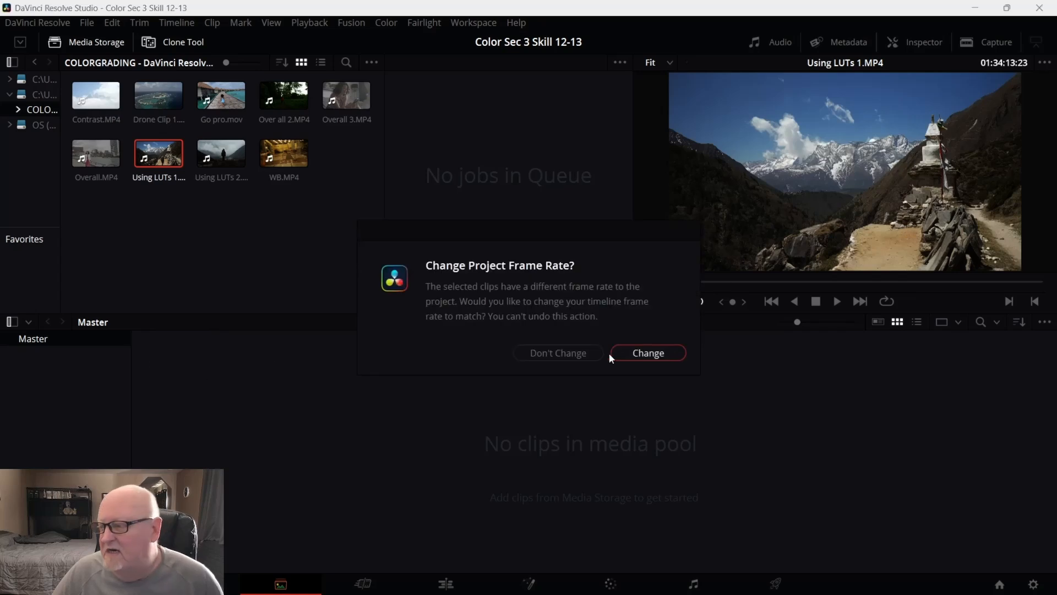
click(581, 351)
drag(240, 162, 300, 367)
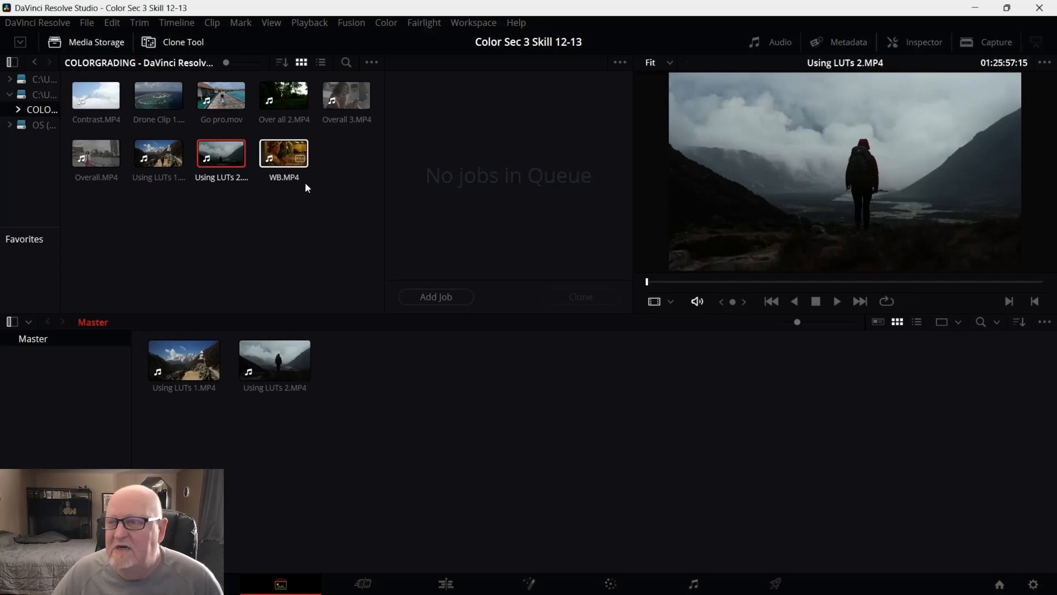
drag(292, 156, 389, 384)
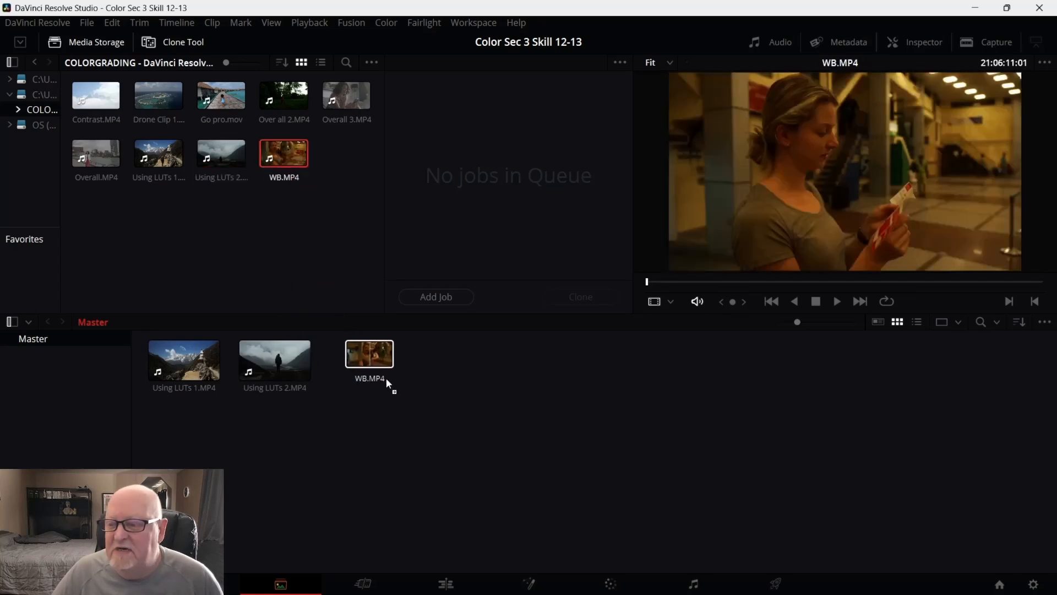
Create a timeline named "Color Sec 3 Skill 12-13" from the three imported clips, keeping the default settings.
right_click(306, 363)
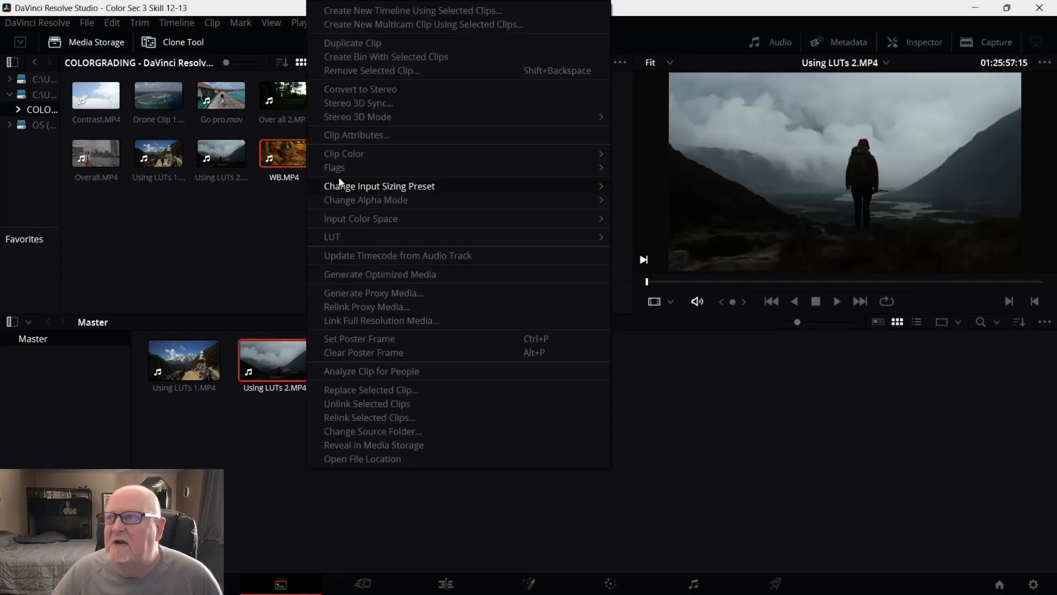
click(564, 510)
drag(518, 372, 172, 357)
right_click(172, 357)
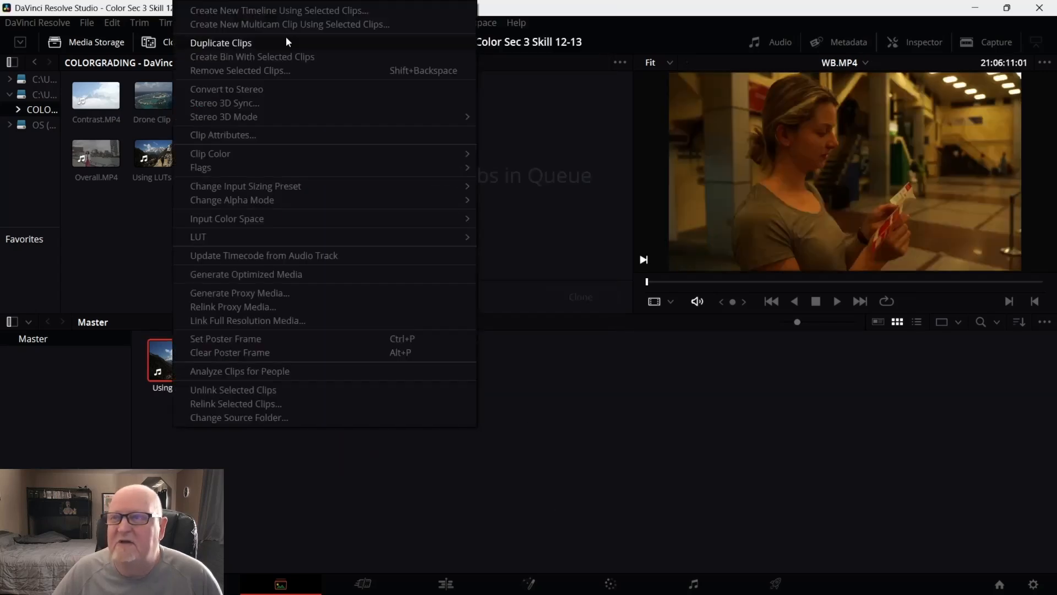
click(297, 11)
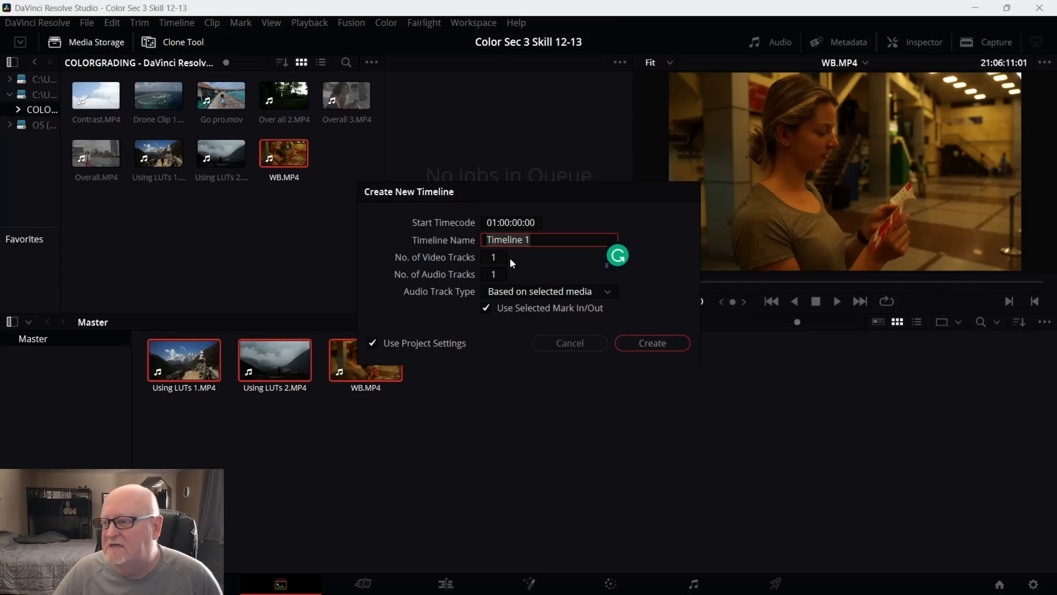
right_click(511, 240)
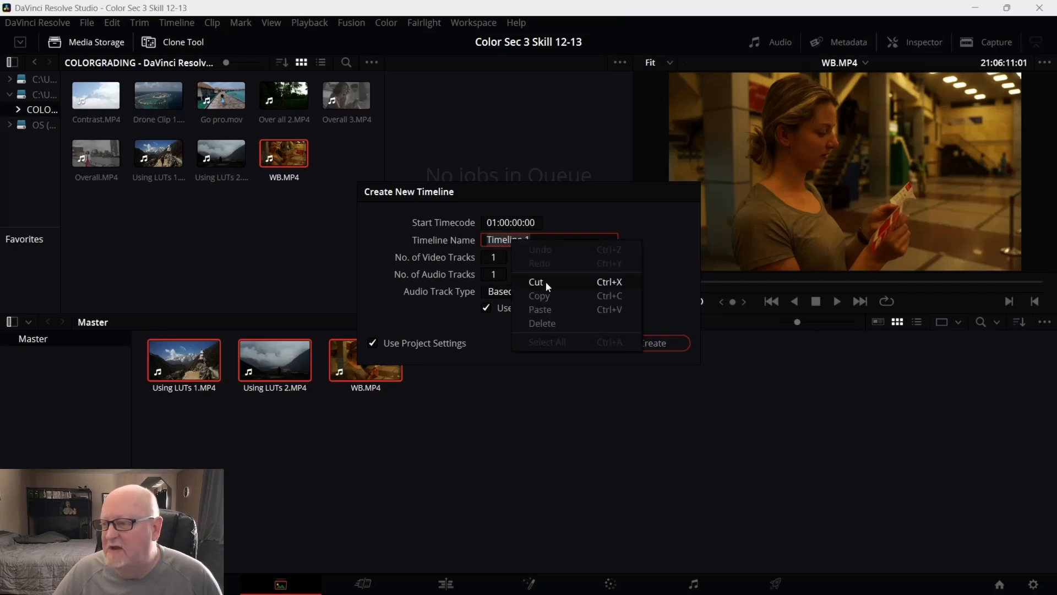
click(542, 309)
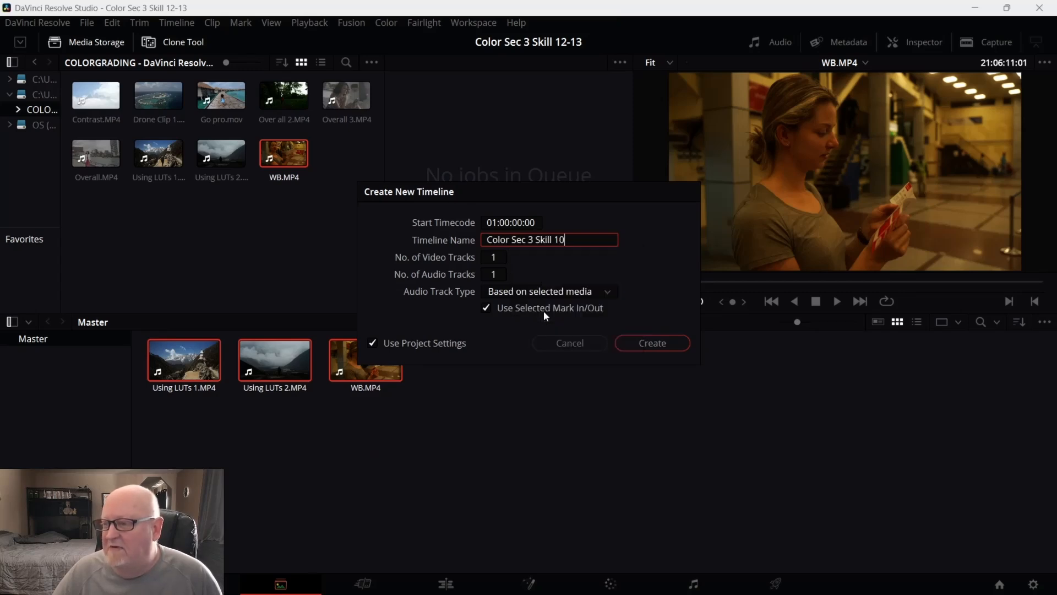
key(BackSpace)
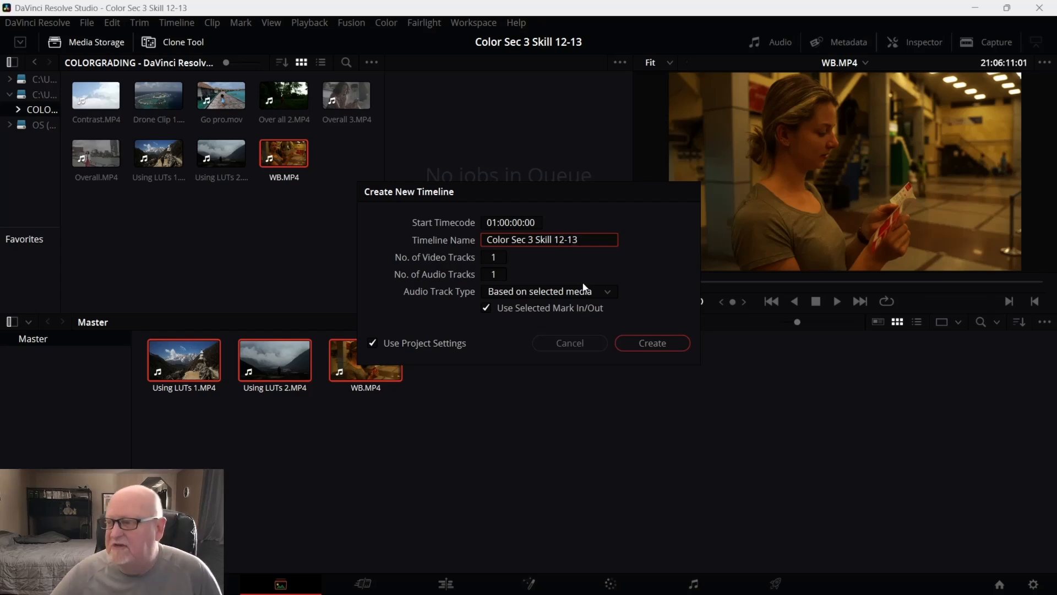
click(653, 342)
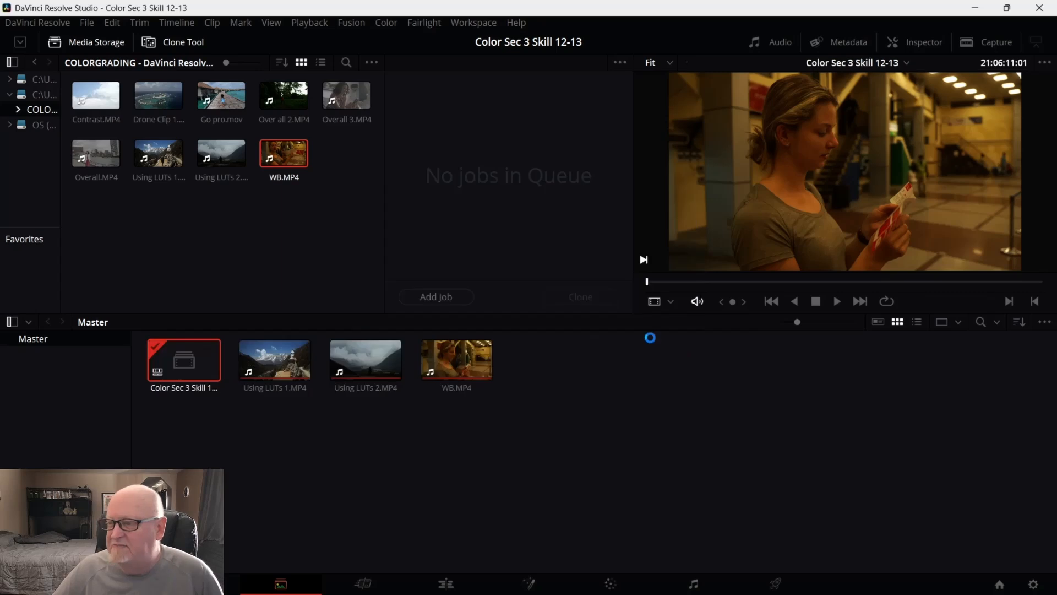
Open the timeline for color grading and look through its three clips, ending on clip 03.
click(610, 583)
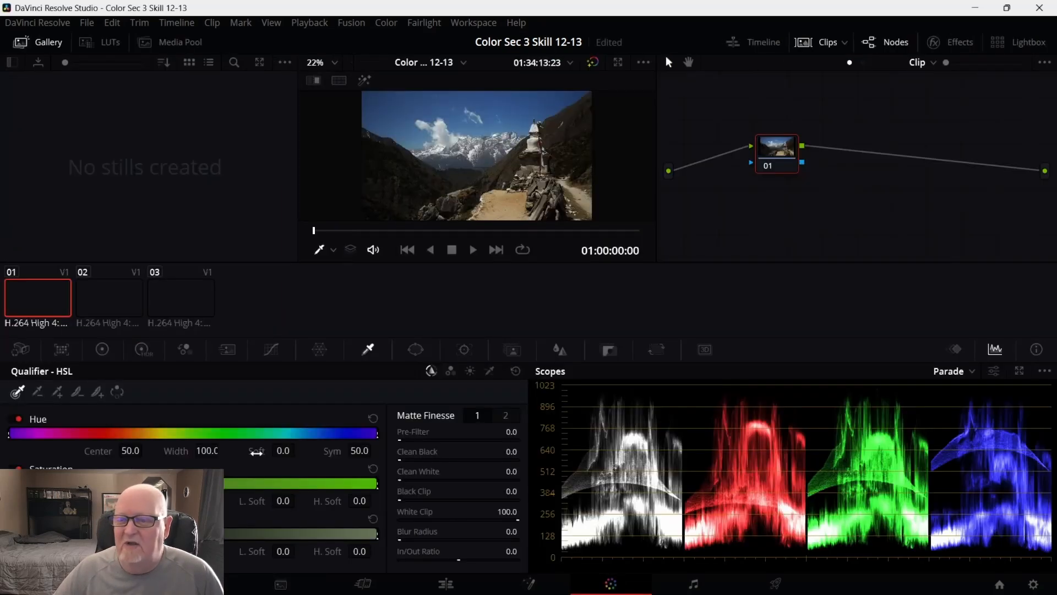
click(109, 307)
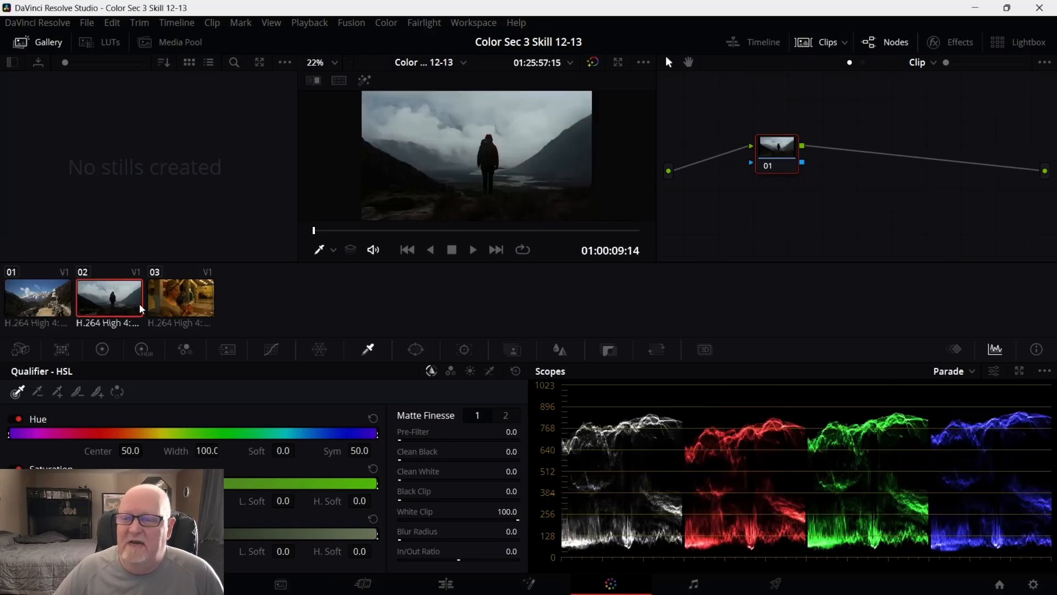
click(175, 310)
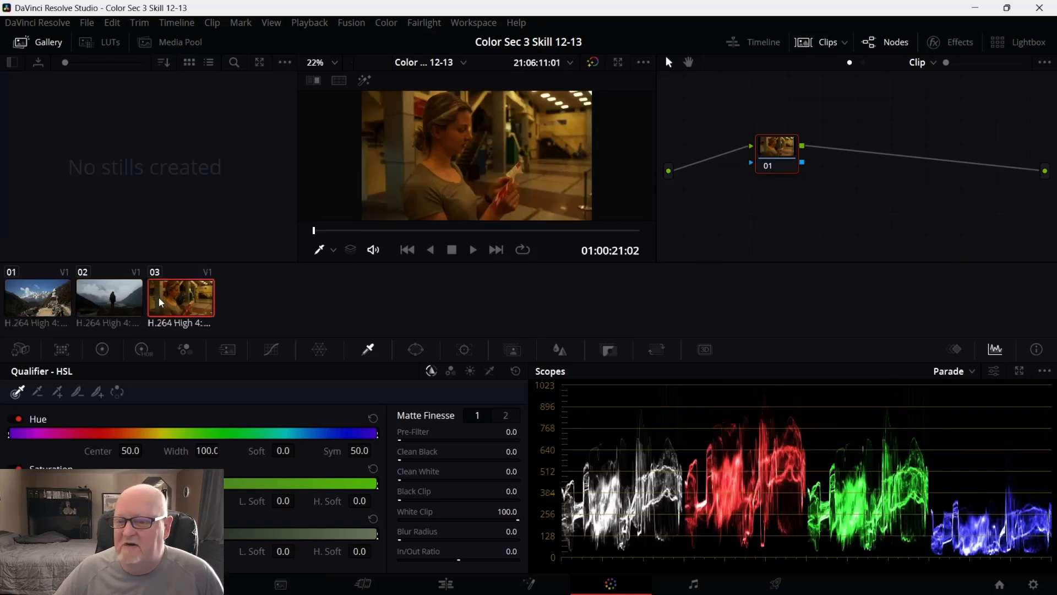
key(Home)
key(Down)
click(176, 307)
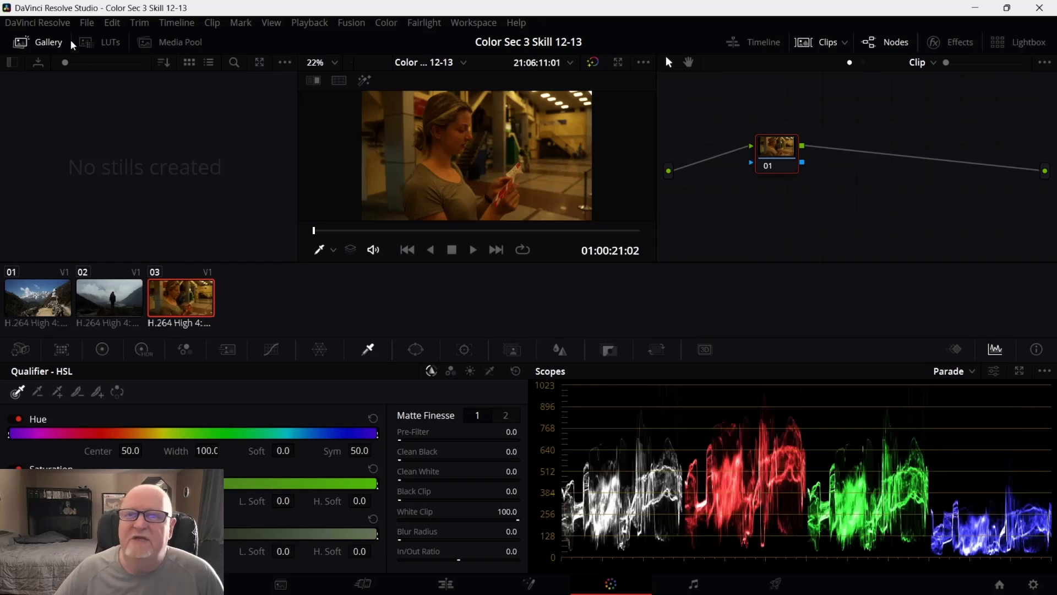
Enlarge the node graph by hiding the gallery and clip thumbnails, and go to 01:00:26:00 in clip 03.
click(57, 45)
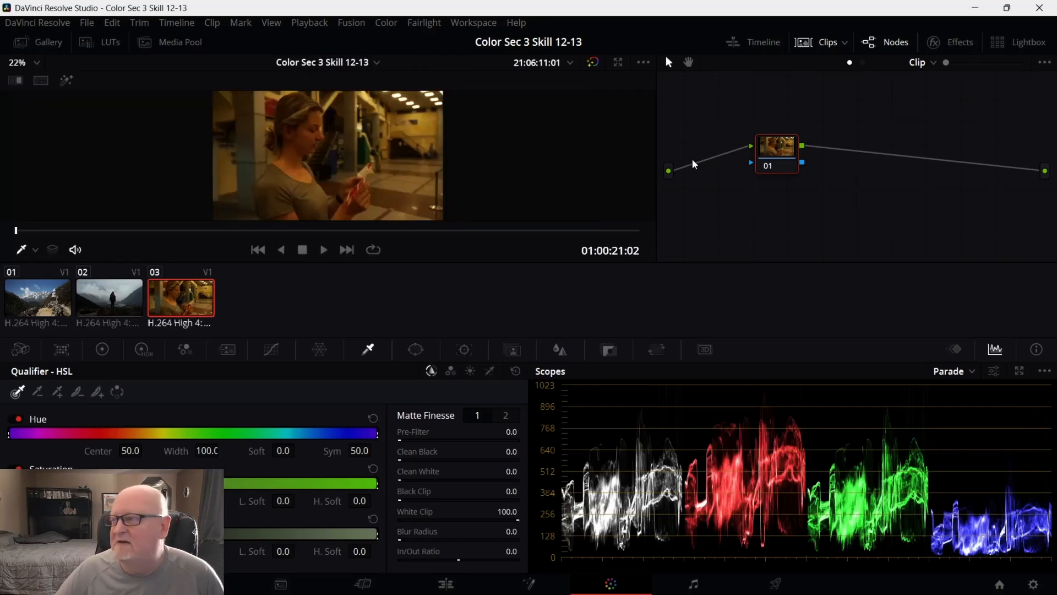
drag(666, 154, 331, 183)
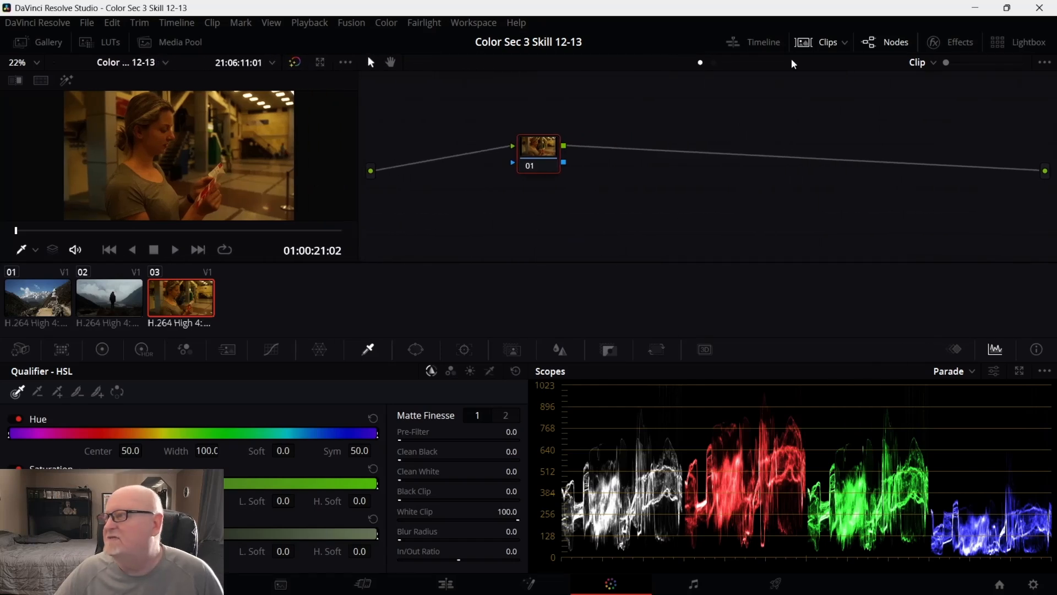
click(821, 50)
drag(543, 165, 508, 184)
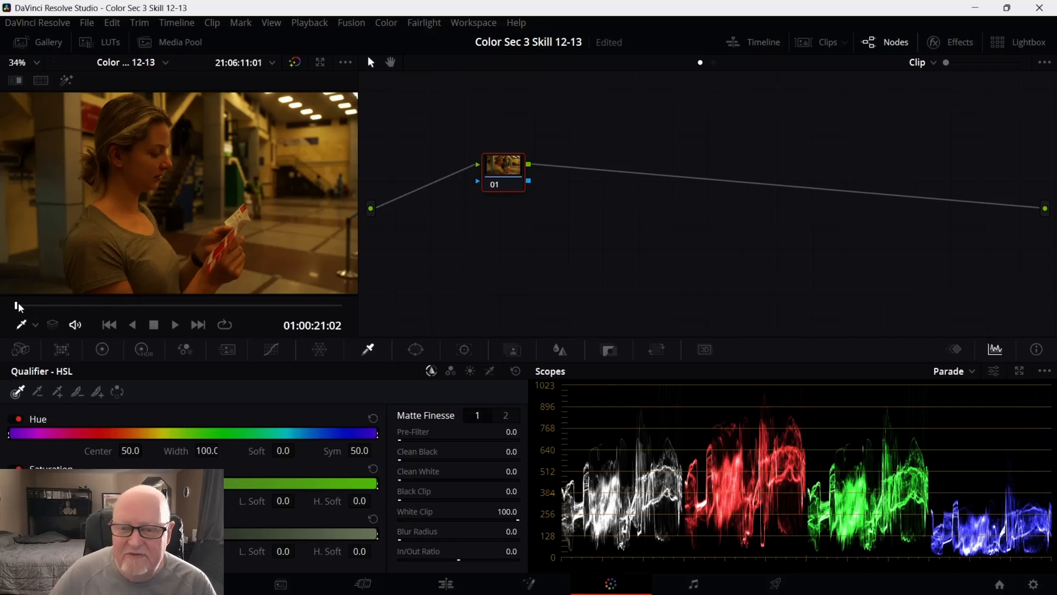
drag(18, 302, 184, 305)
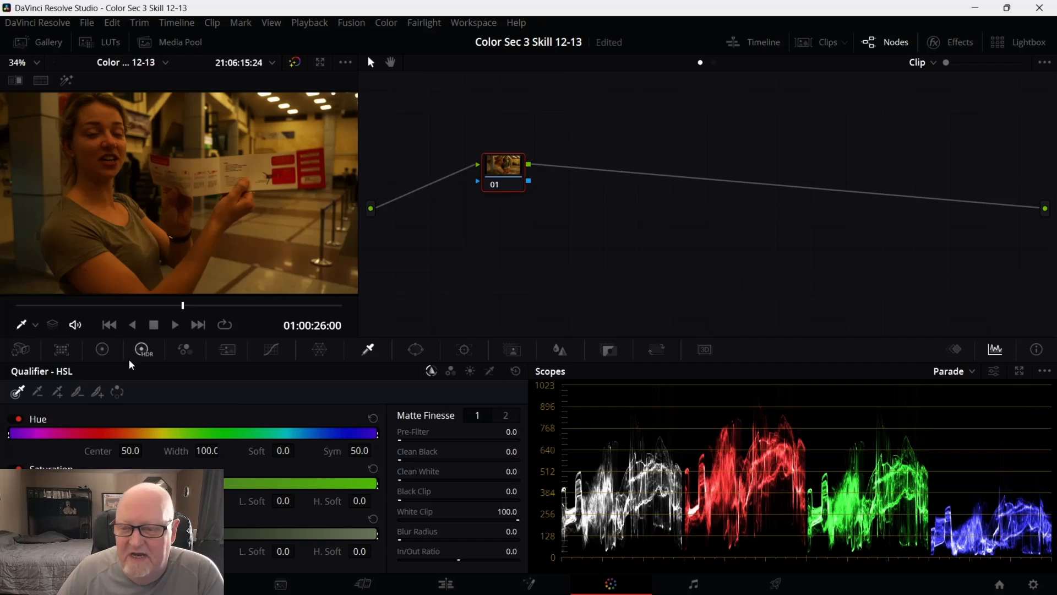
Try white-balancing node 01 in the primaries by sampling the white ticket, and undo the correction.
click(105, 349)
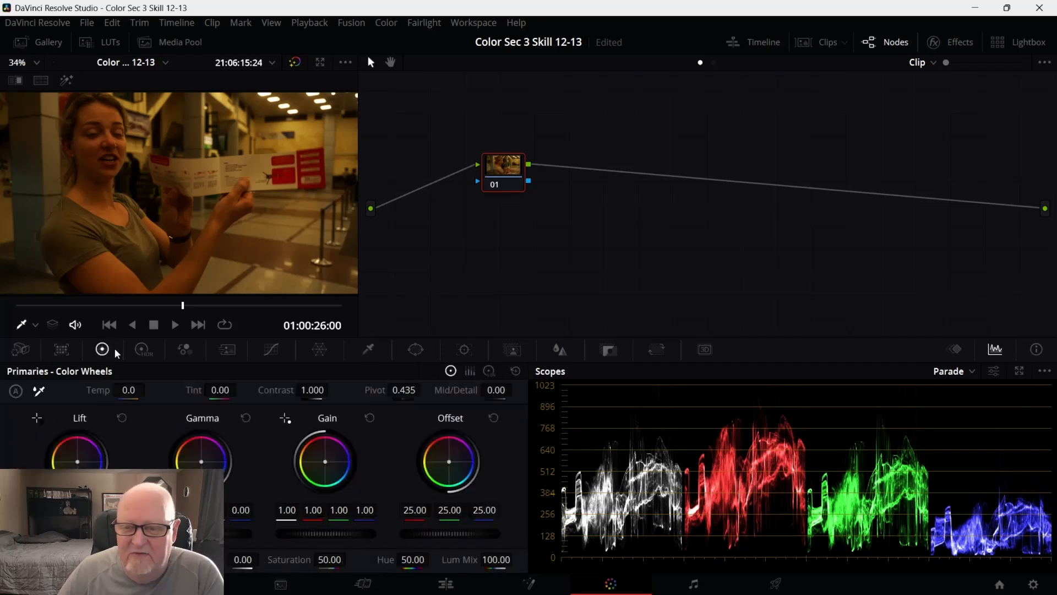
click(38, 391)
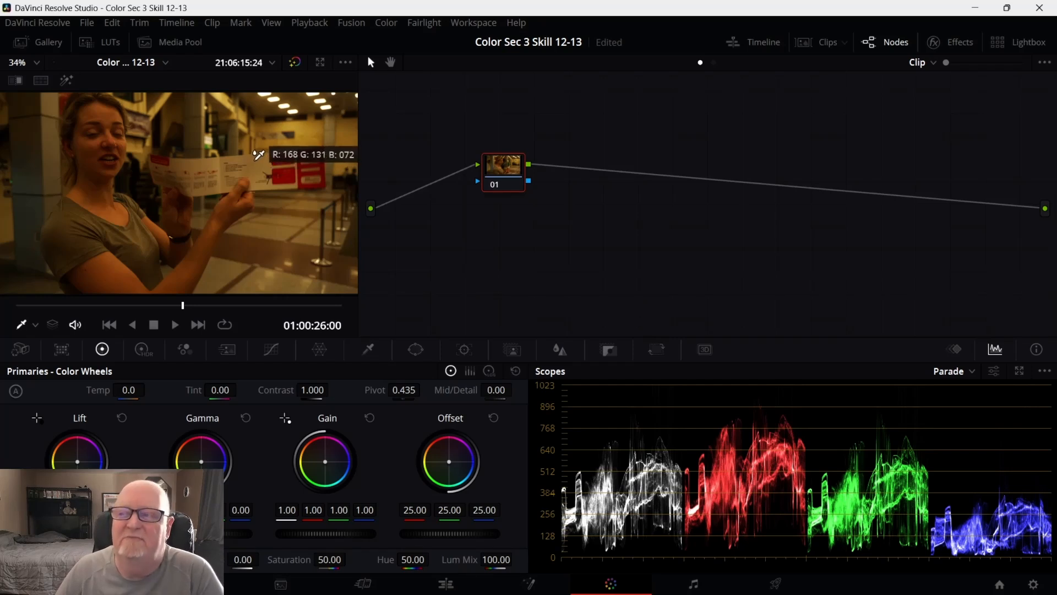
click(258, 154)
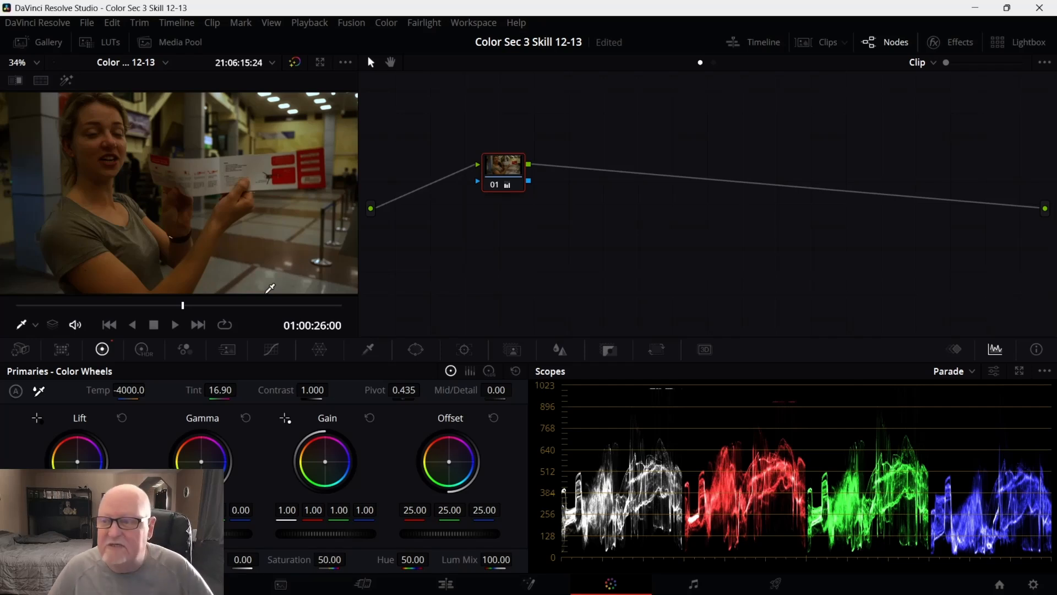
key(ctrl+z)
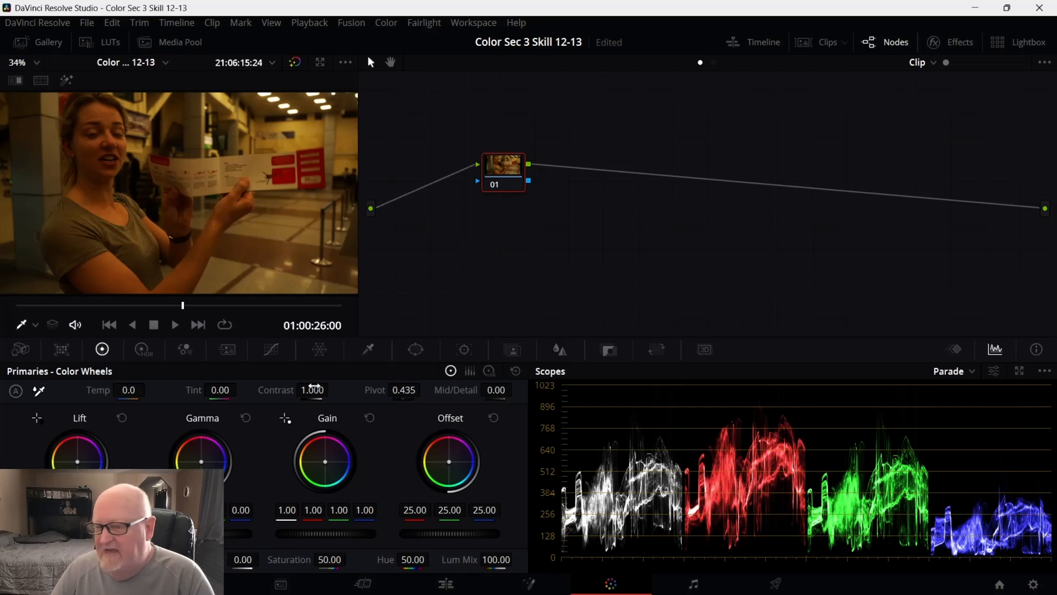
Save the project and strengthen blue in node 01 by moving the blue custom curve's white point inward to just past mid-range.
click(272, 350)
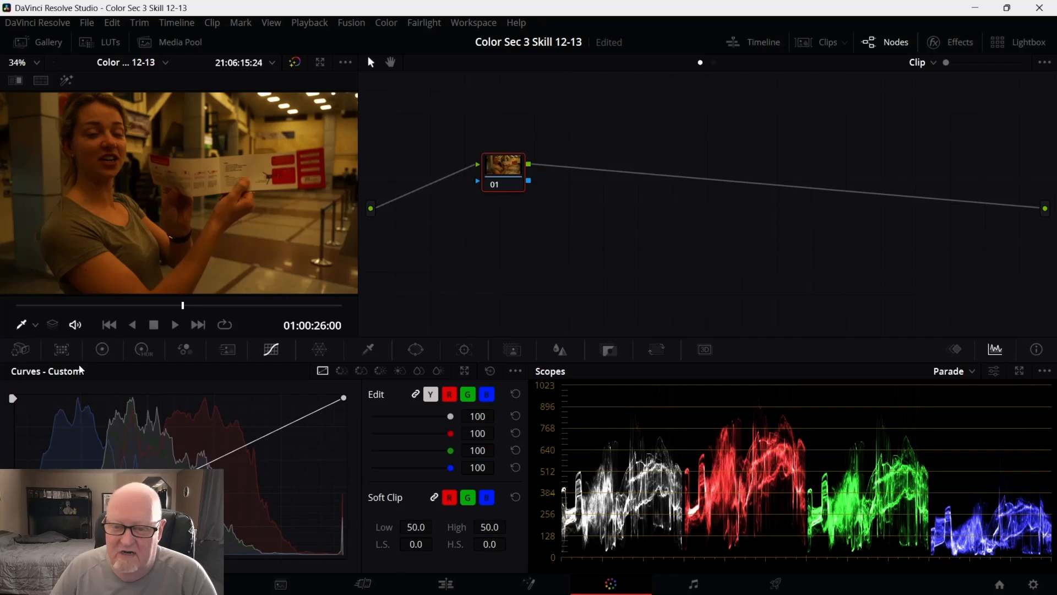
click(485, 394)
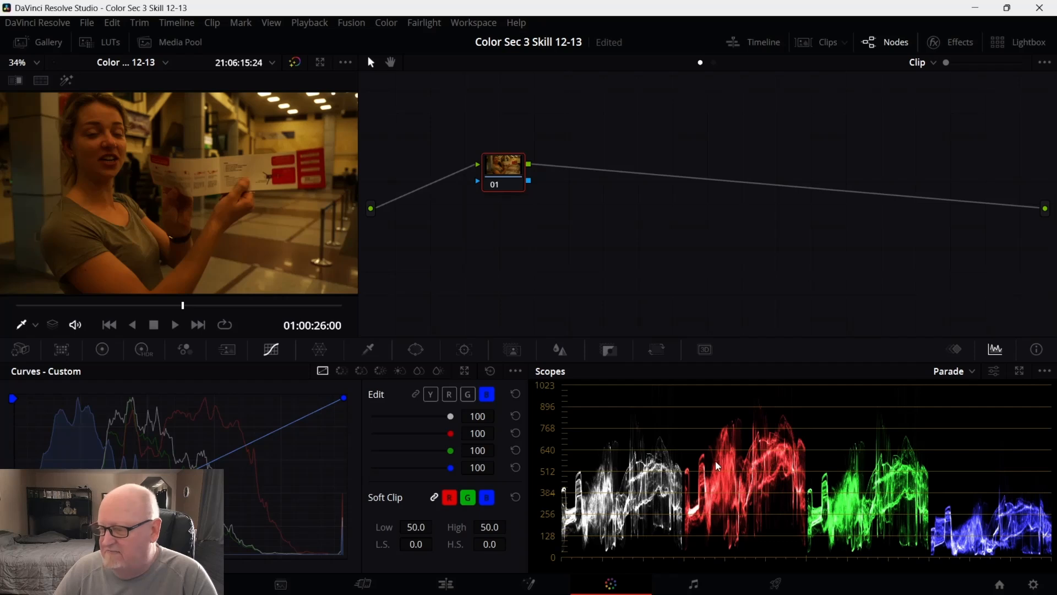
key(ctrl+s)
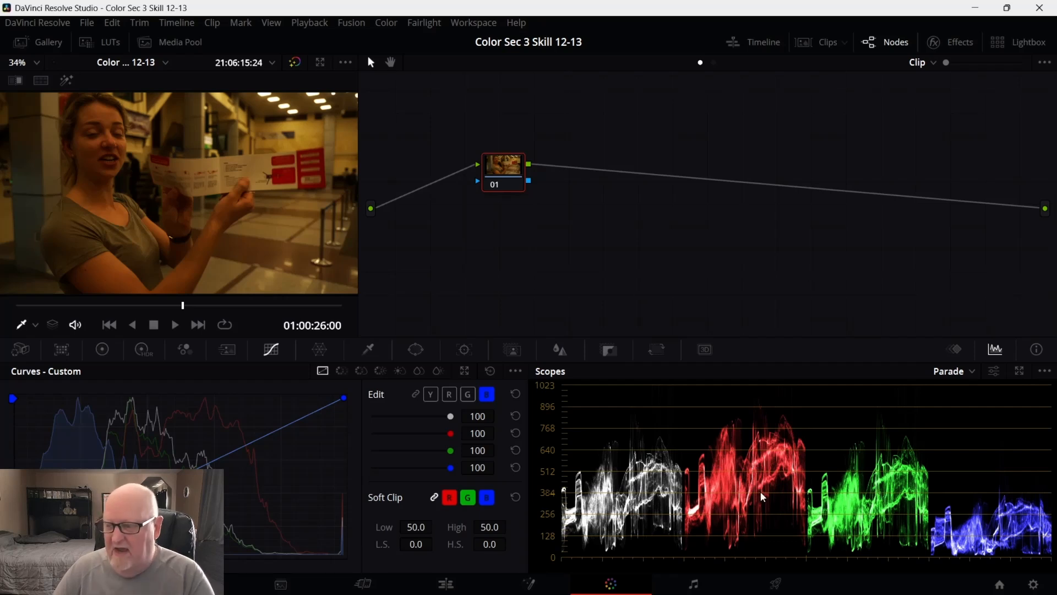
drag(348, 398, 200, 374)
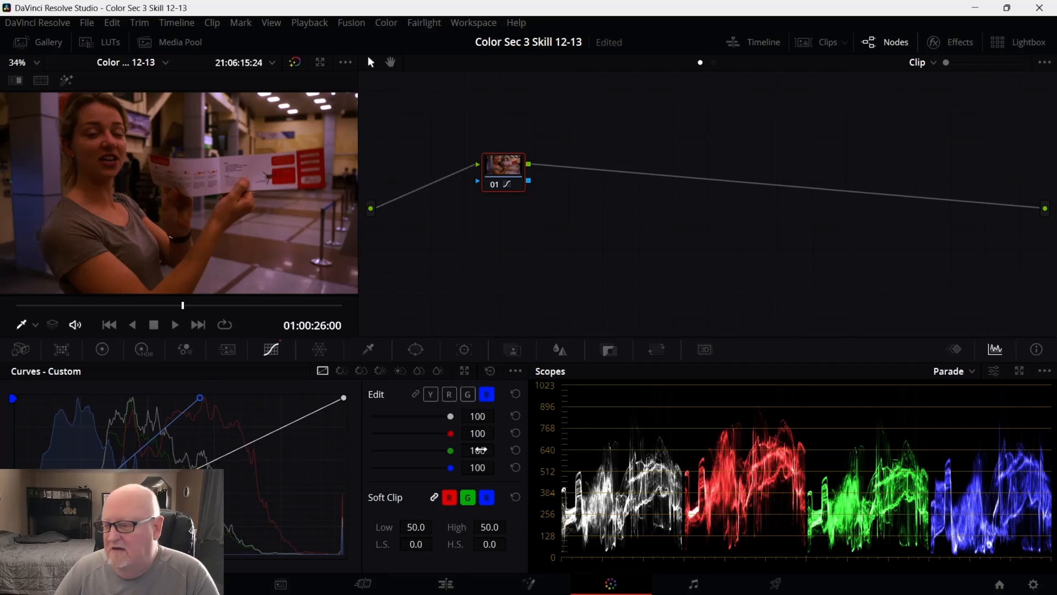
Move the green curve's white point slightly inward to balance the green channel, and nudge the blue curve's white point further inward.
click(469, 396)
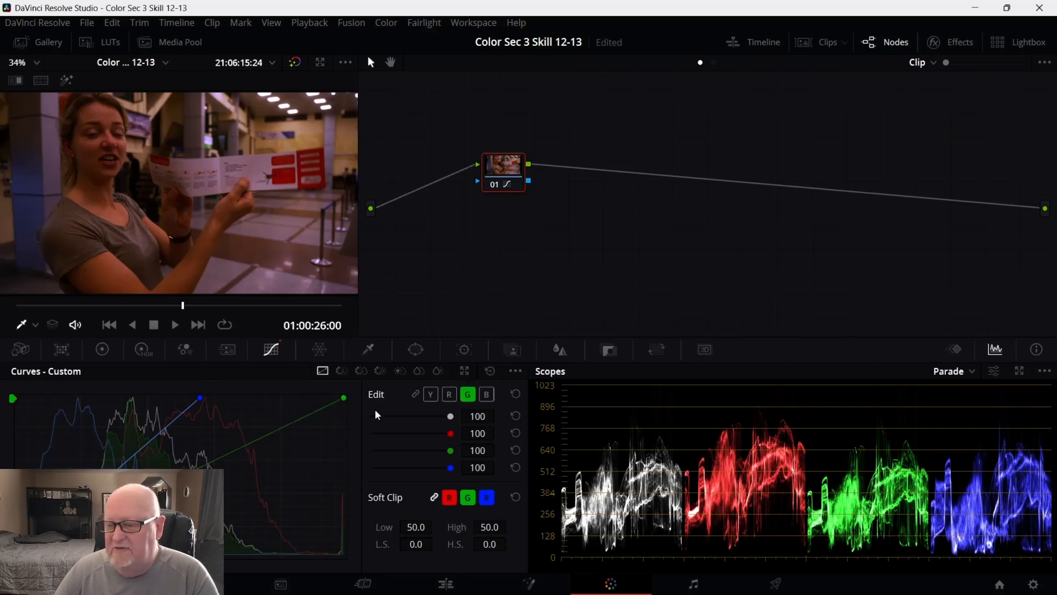
drag(342, 398, 303, 397)
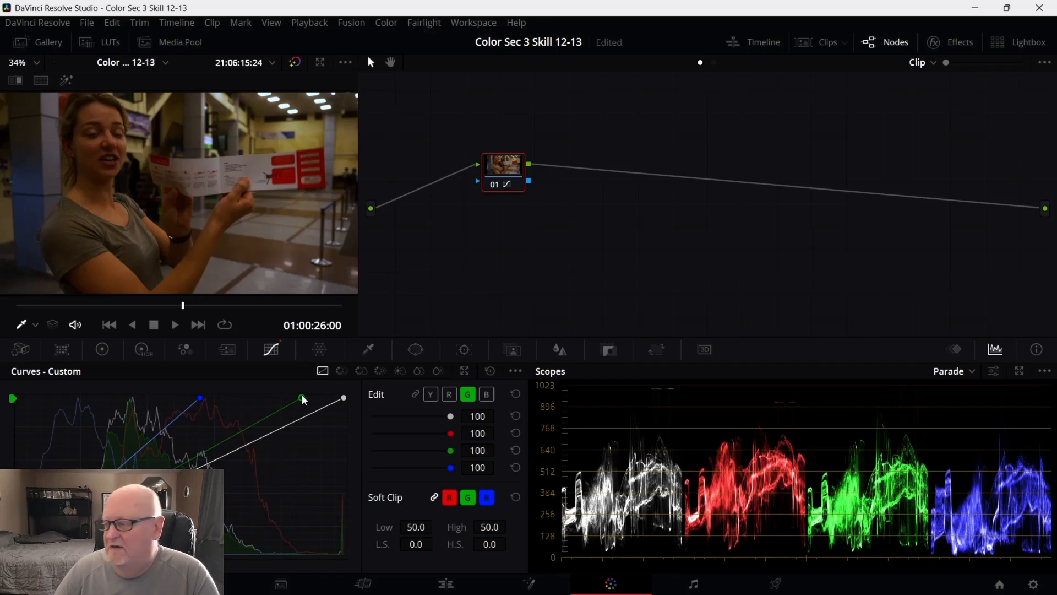
drag(303, 397, 306, 397)
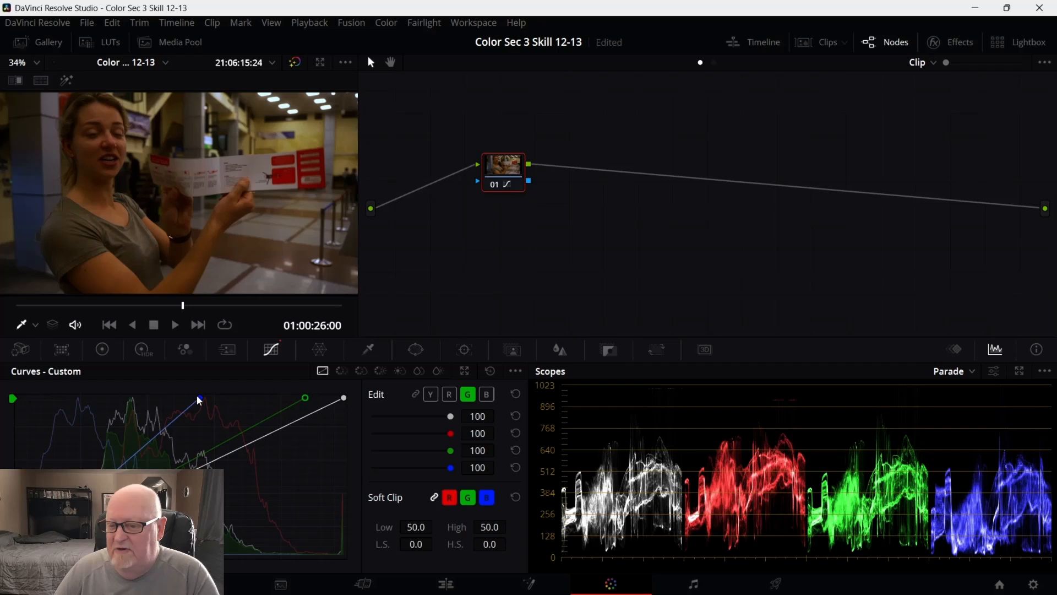
drag(201, 397, 190, 398)
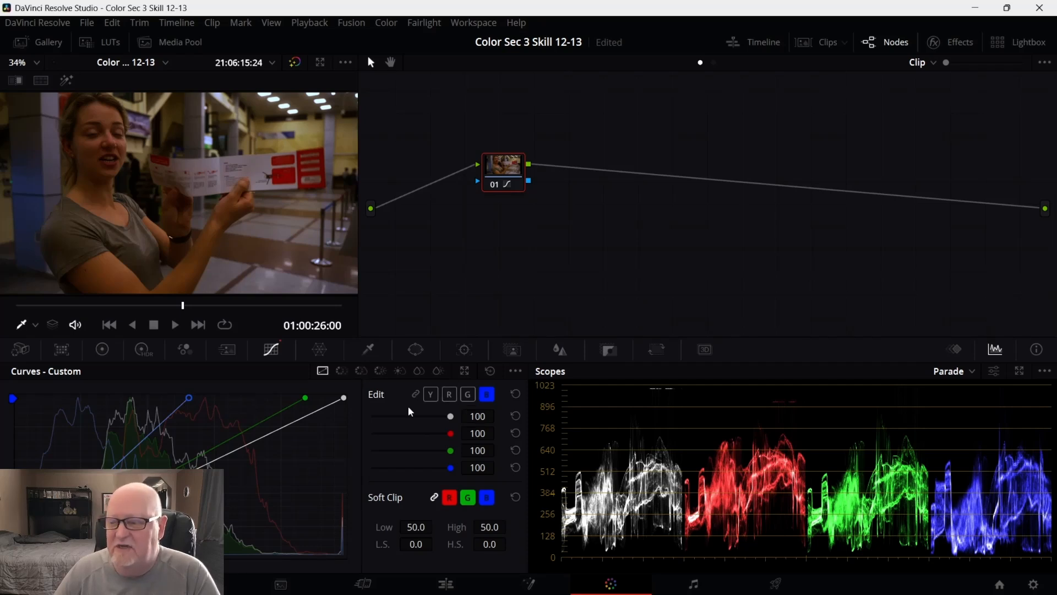
Lower the red custom curve's white point slightly to reduce red in the highlights.
click(450, 395)
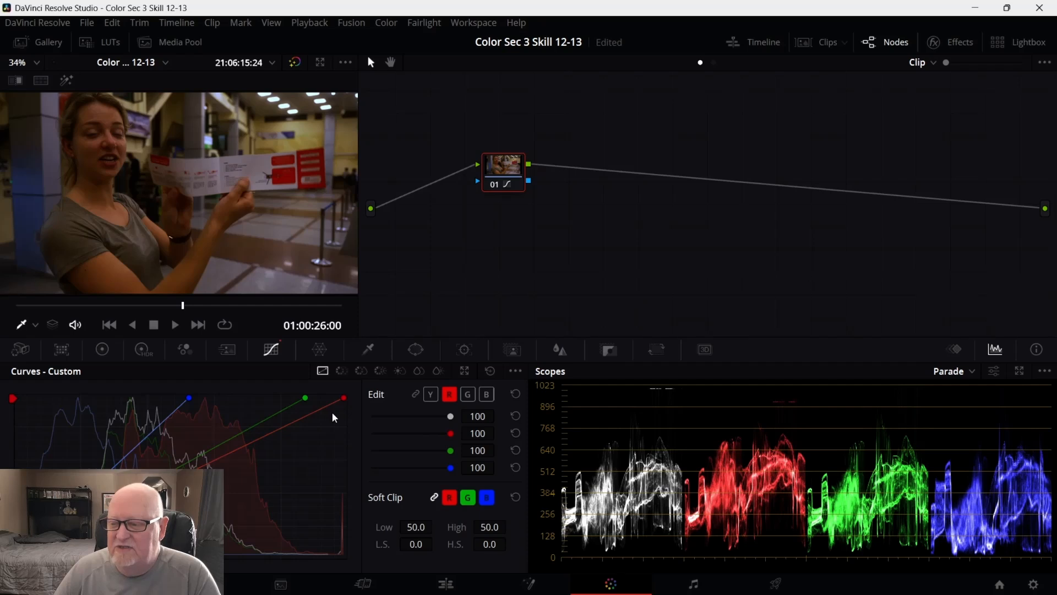
drag(344, 397, 342, 408)
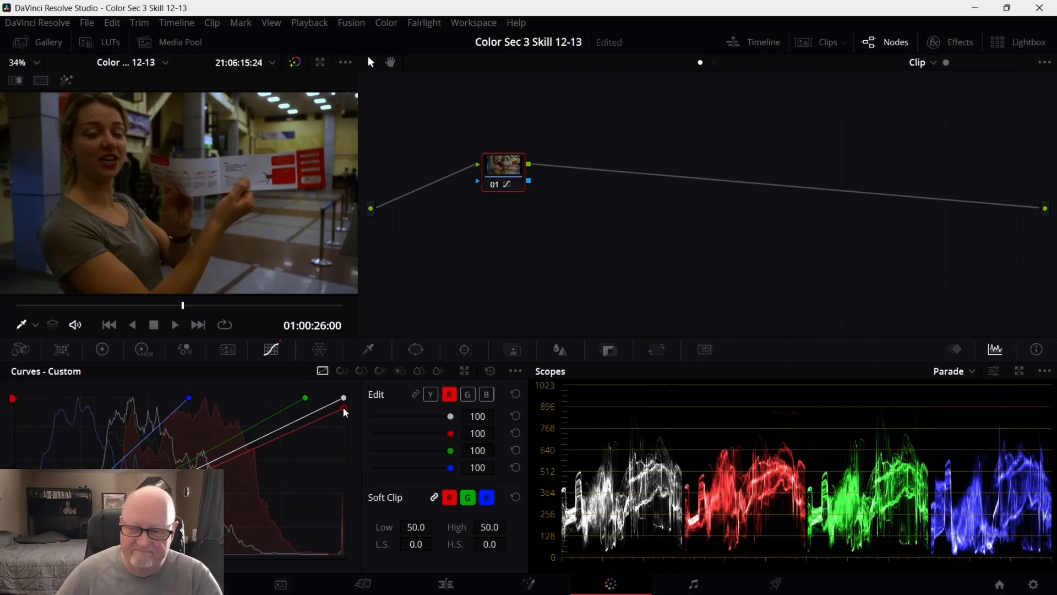
Reset all grades and nodes on the orange WB clip.
click(102, 350)
click(41, 391)
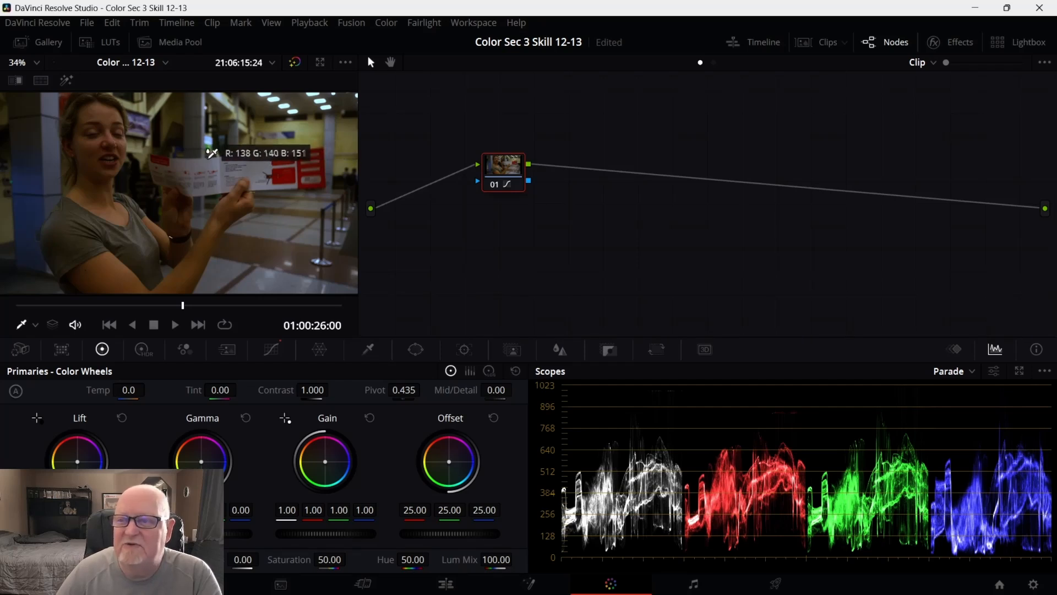
drag(181, 303, 156, 303)
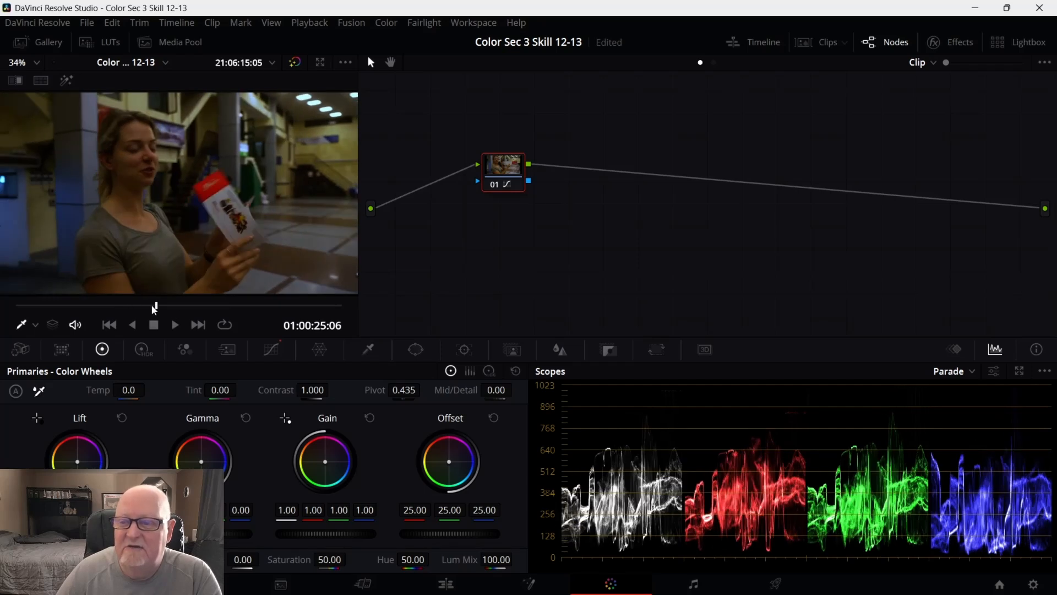
drag(156, 304, 97, 305)
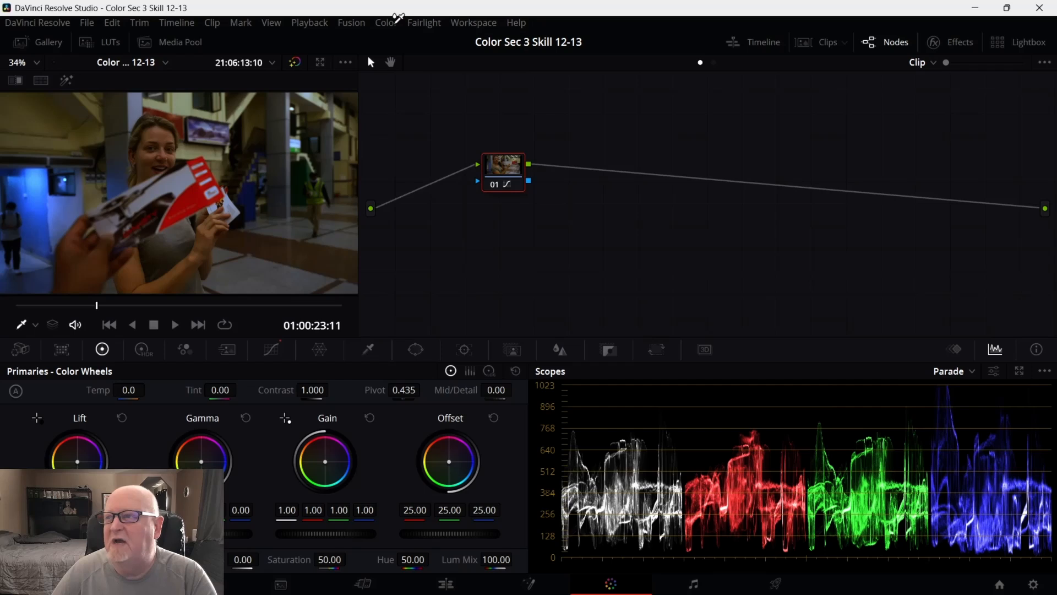
click(391, 23)
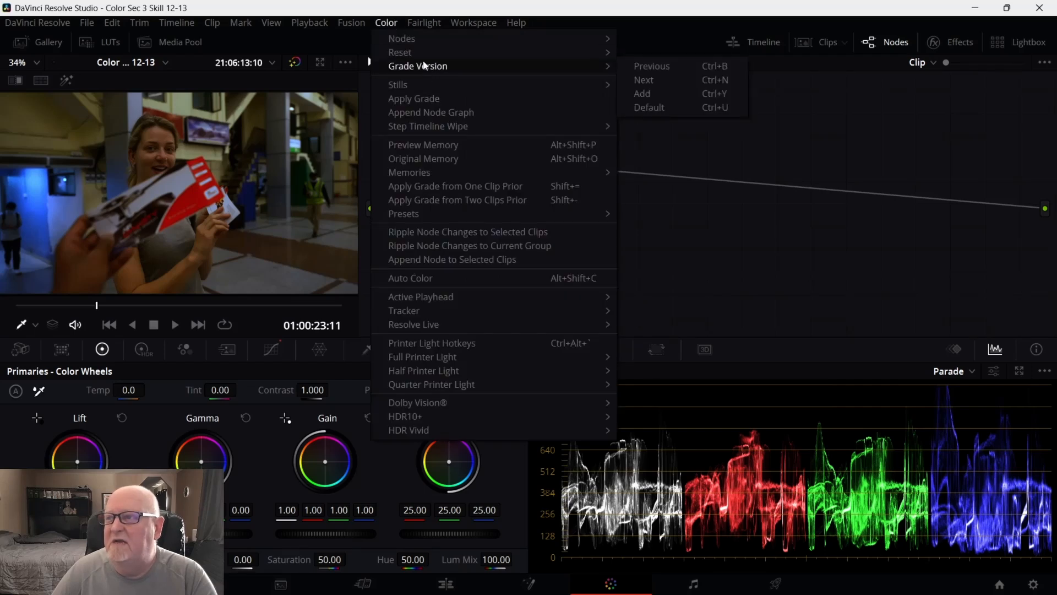
mouse_move(417, 53)
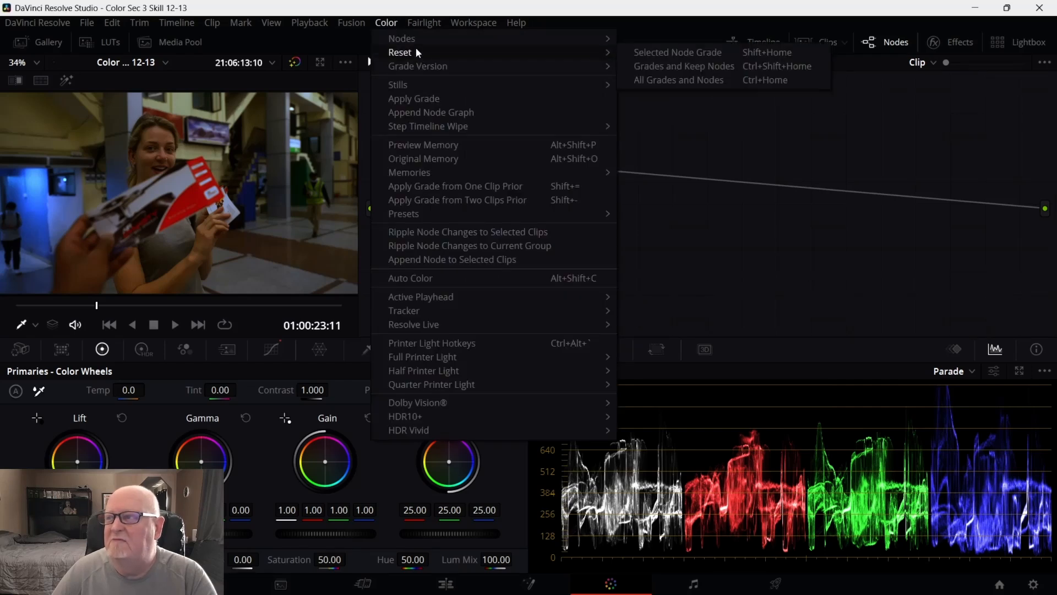
click(645, 83)
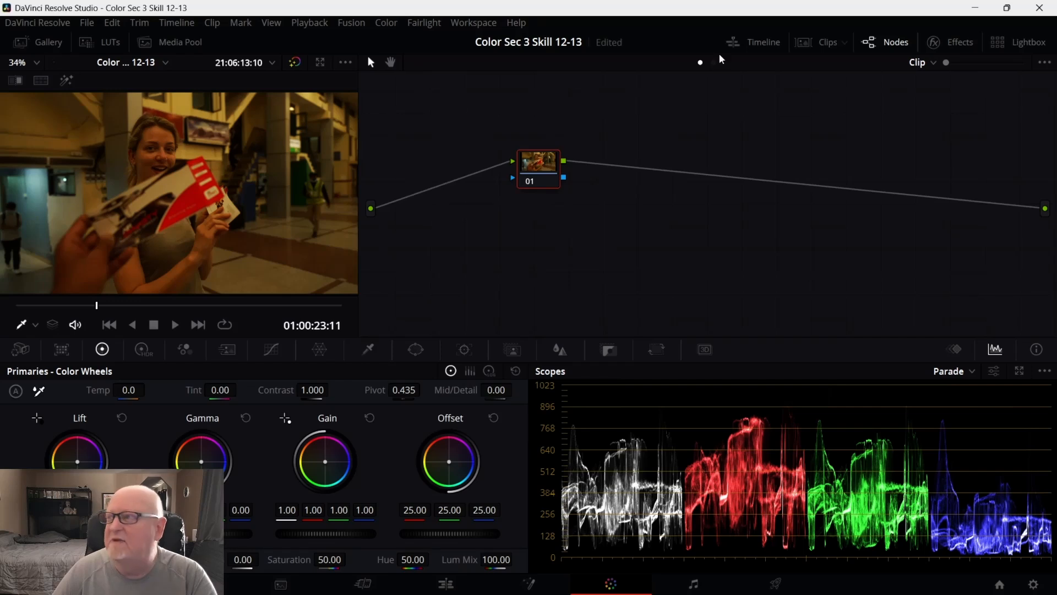
Switch to clip 01, the mountain trail shot, and hide the clip thumbnails again.
click(820, 45)
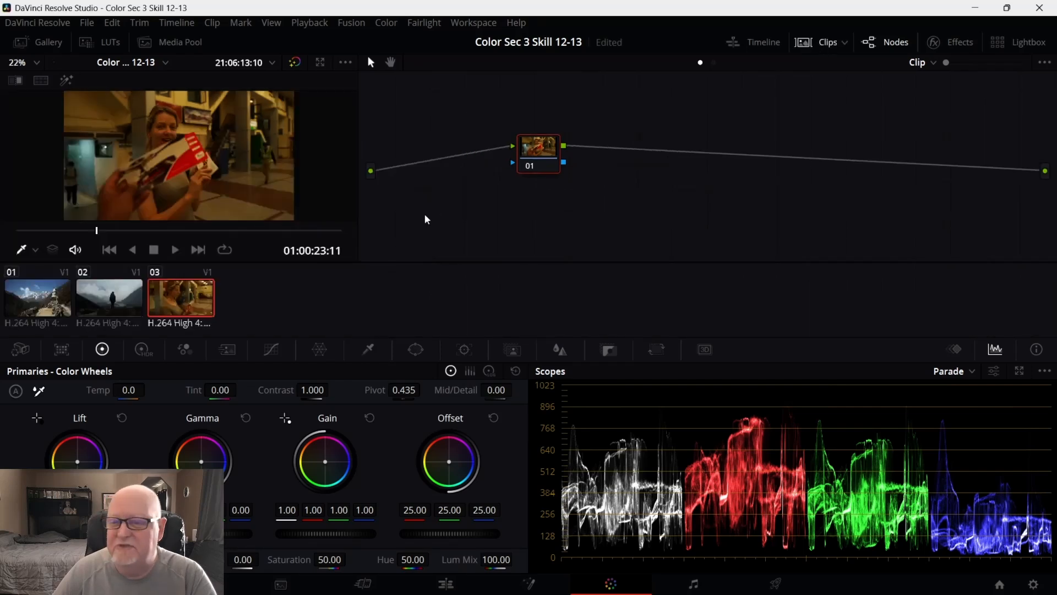
click(53, 299)
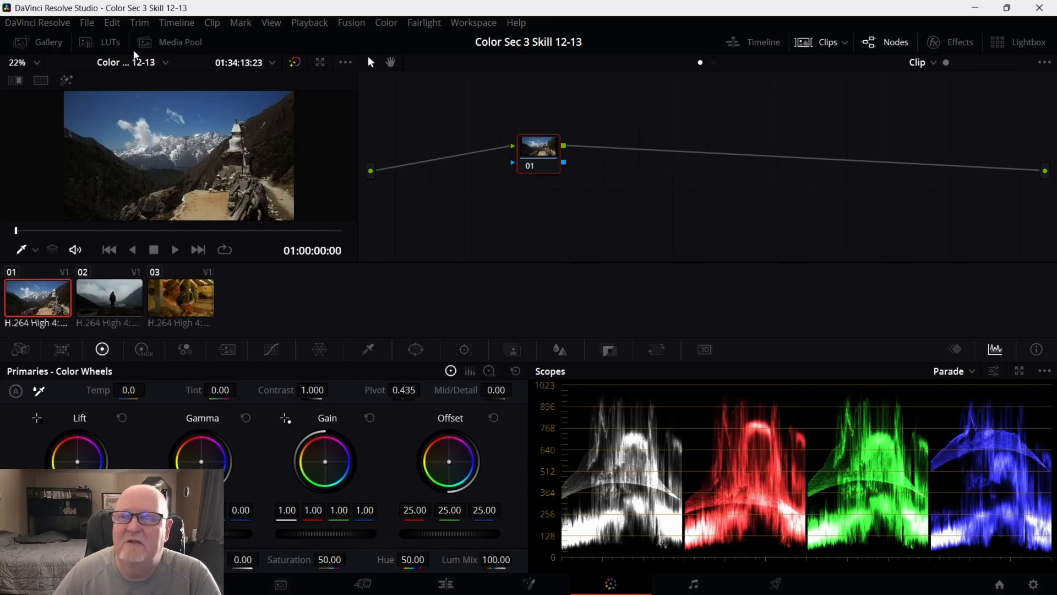
click(821, 42)
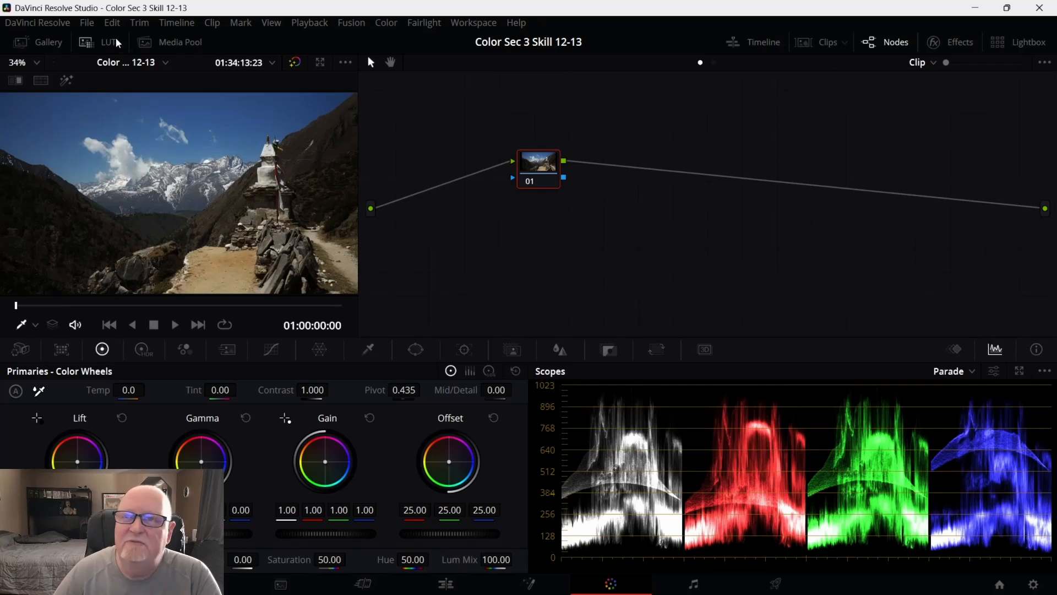
Show the LUT library and move the playhead to 01:00:06:20, where the hiker is on the trail.
click(122, 45)
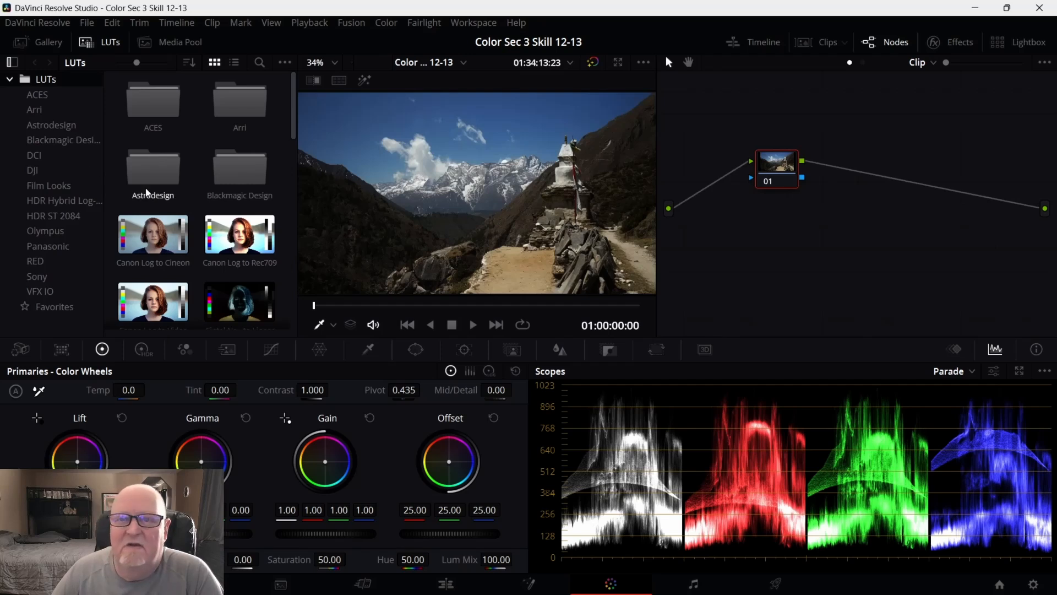
scroll(151, 196, down, 2)
scroll(150, 194, down, 1)
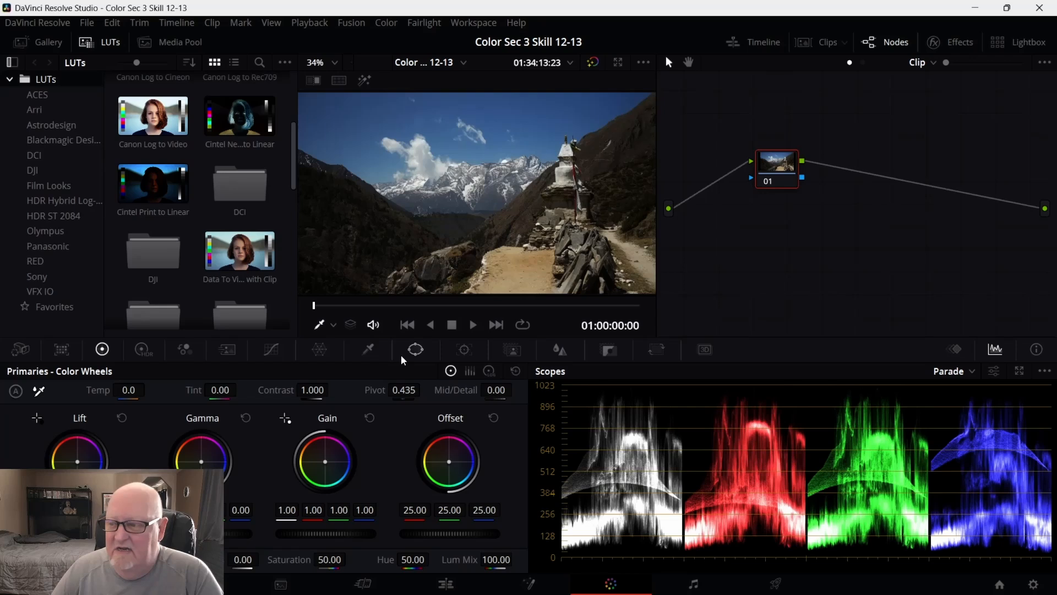
drag(323, 306, 549, 305)
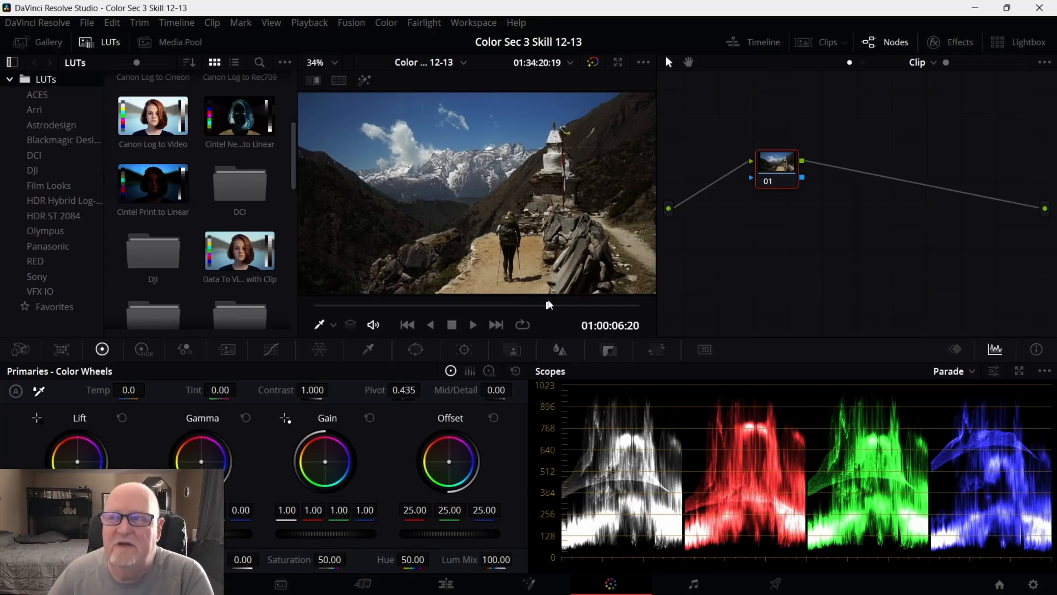
Apply the Sony SLog3SGamut3.CineToSLog2-709 LUT to node 01 of the mountain clip.
click(46, 282)
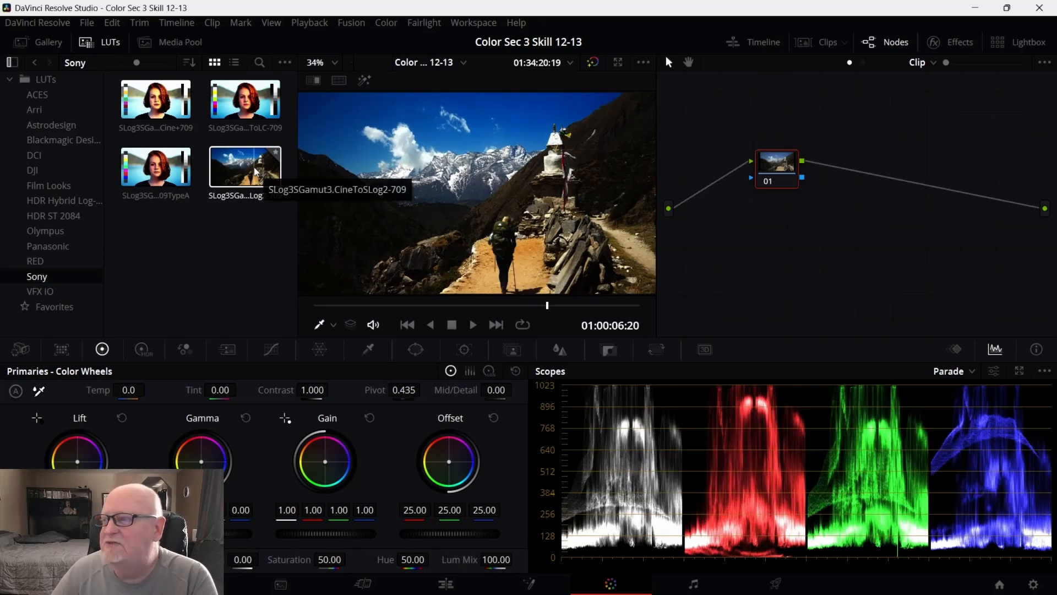
click(256, 172)
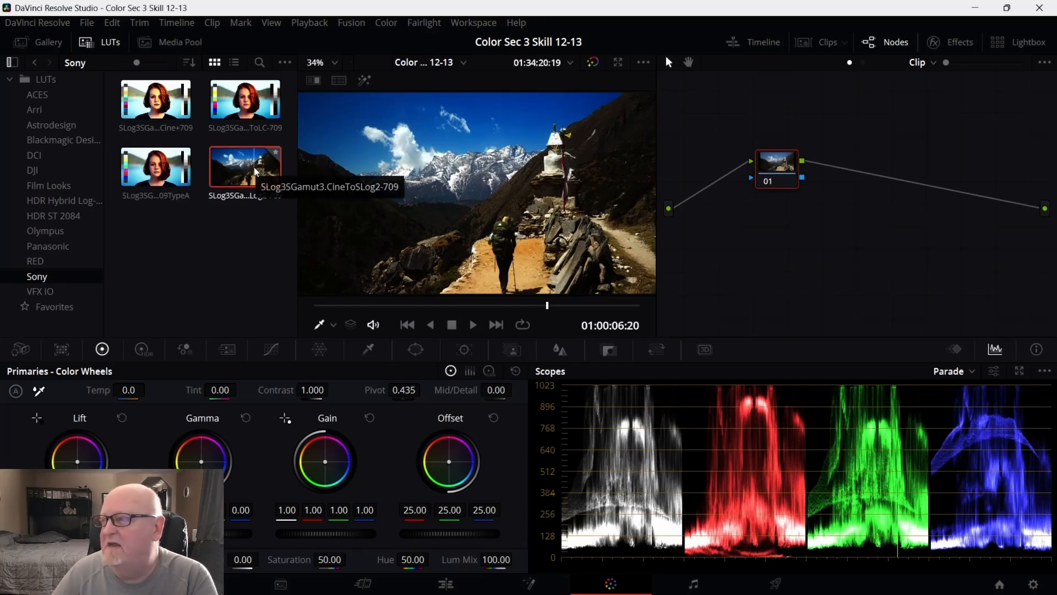
drag(256, 171, 821, 189)
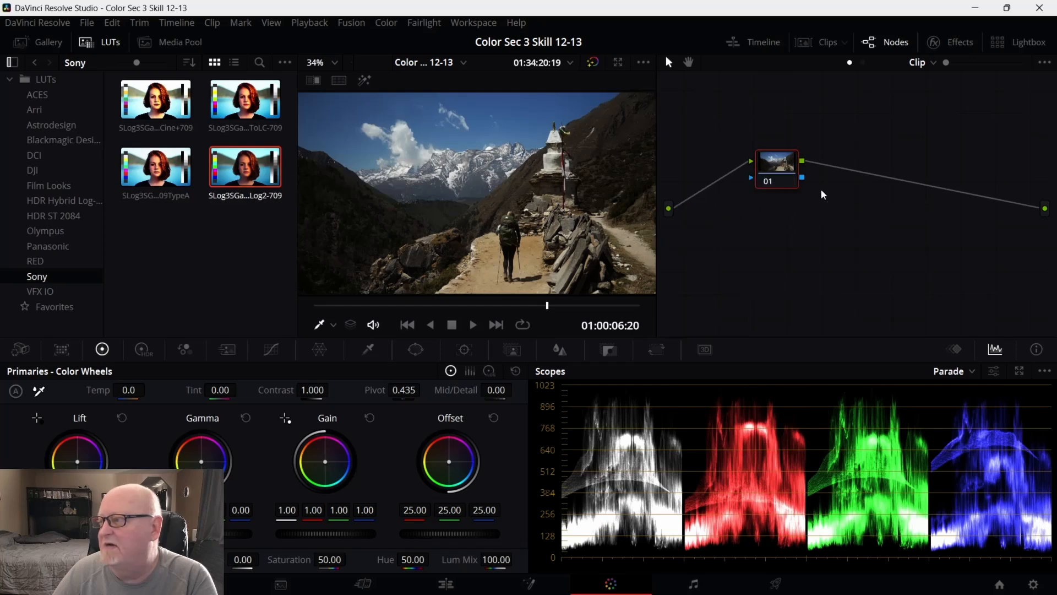
right_click(247, 181)
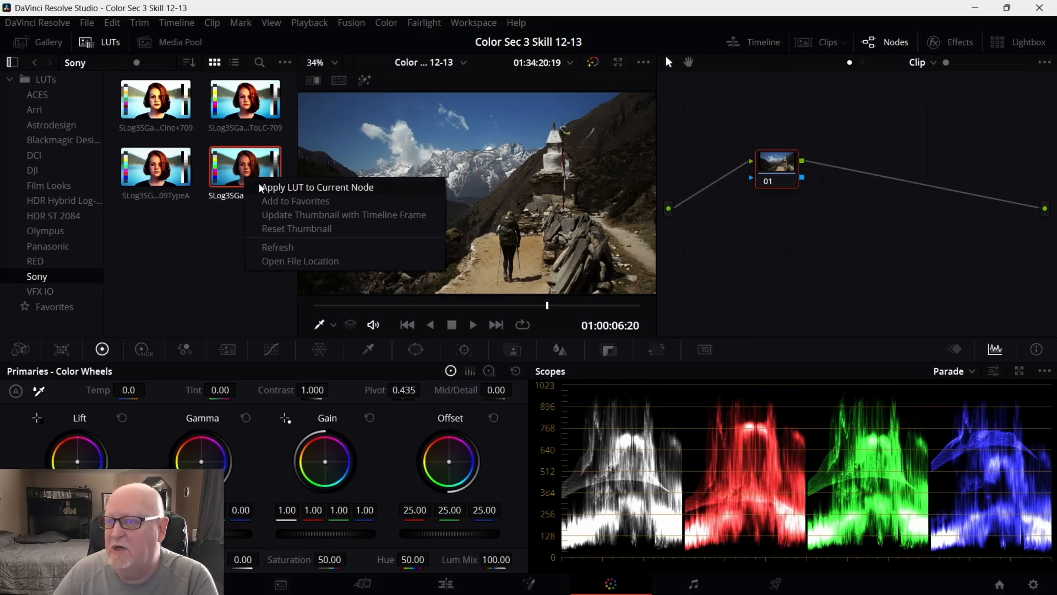
click(261, 188)
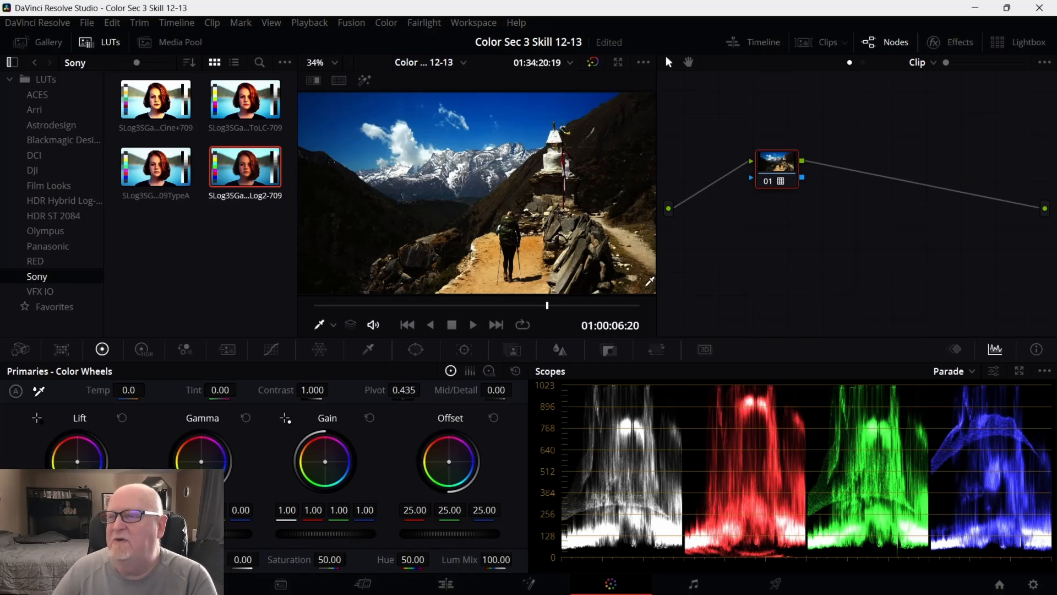
Weaken the LUT on node 01 by lowering its key output gain to 0.312.
click(609, 353)
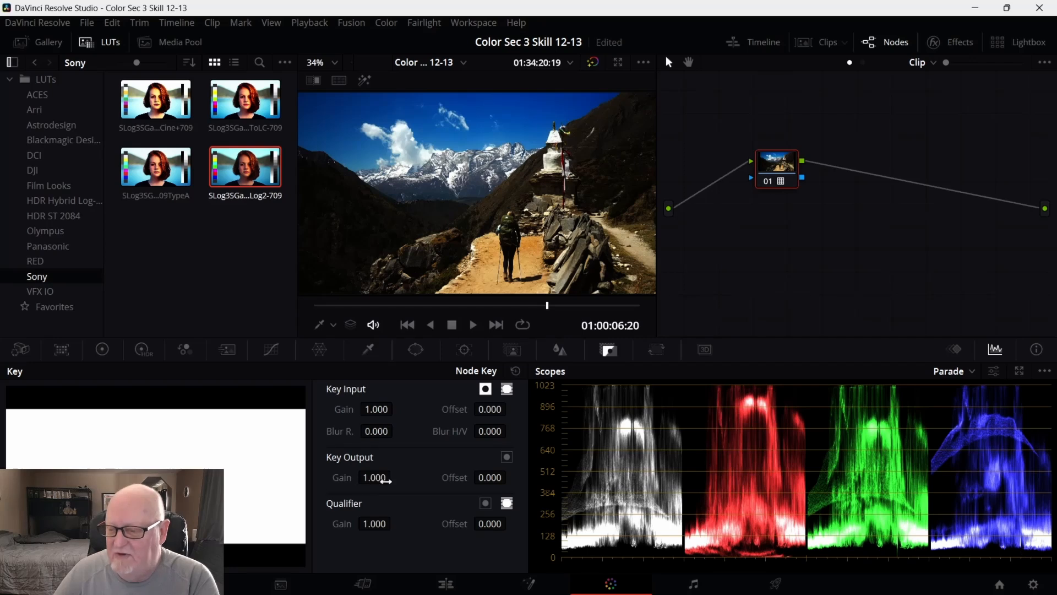
drag(380, 479, 395, 477)
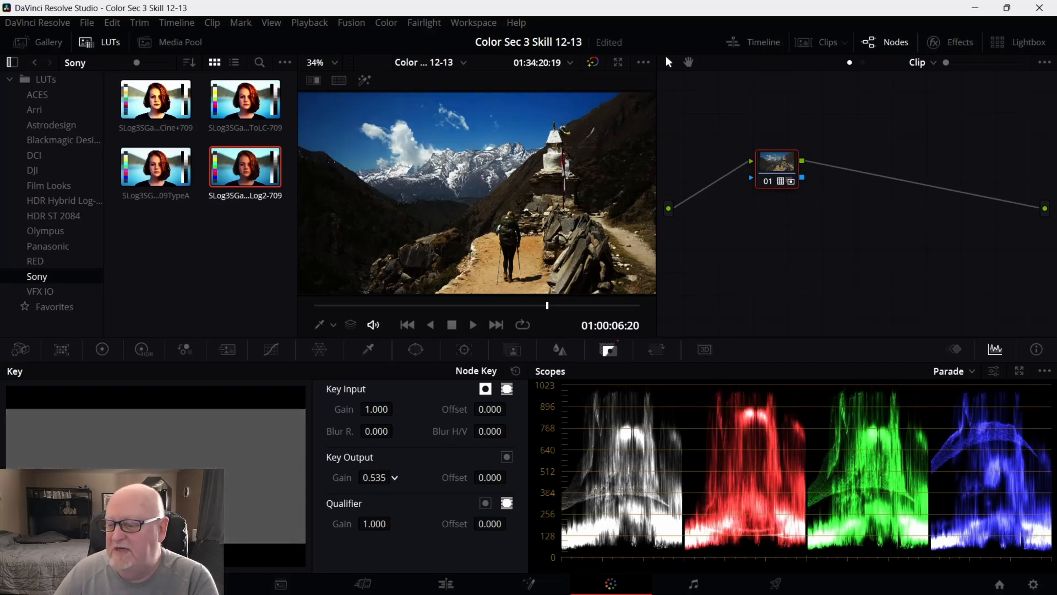
drag(394, 477, 377, 476)
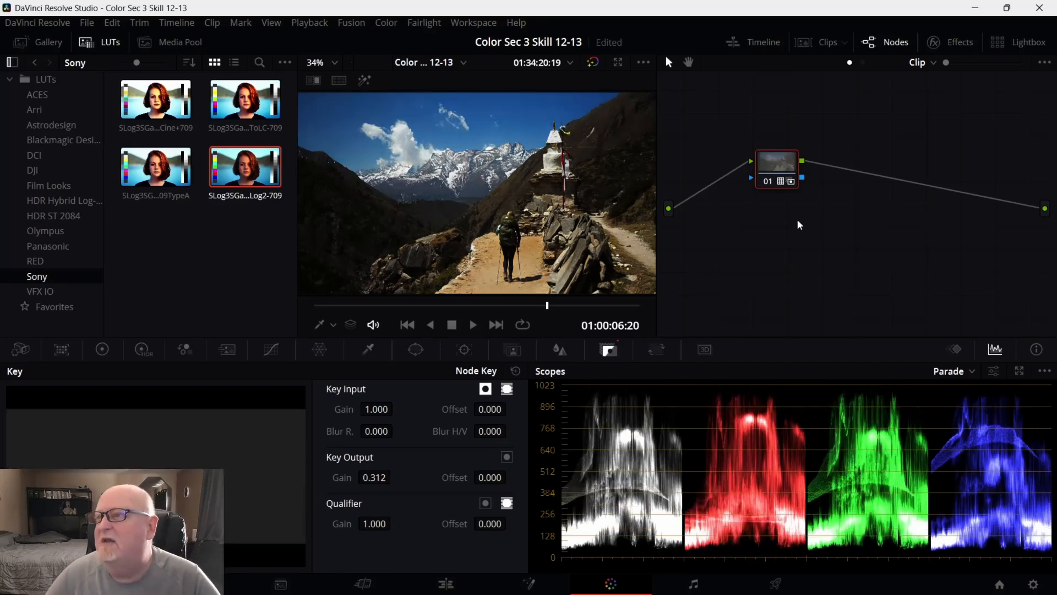
Reset the grade of node 01 to remove the LUT and the key output change.
click(394, 23)
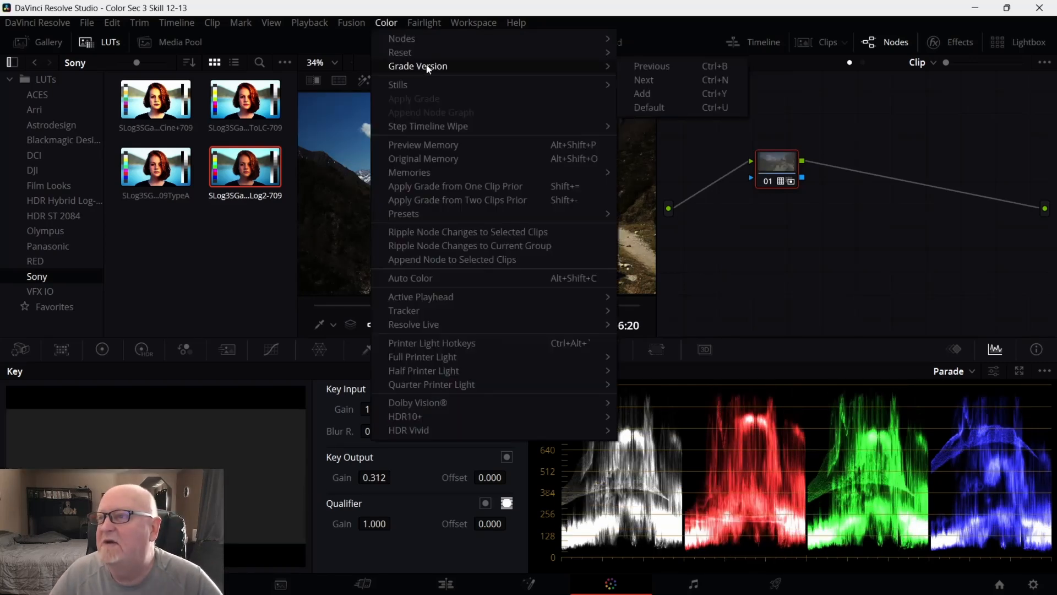
mouse_move(420, 51)
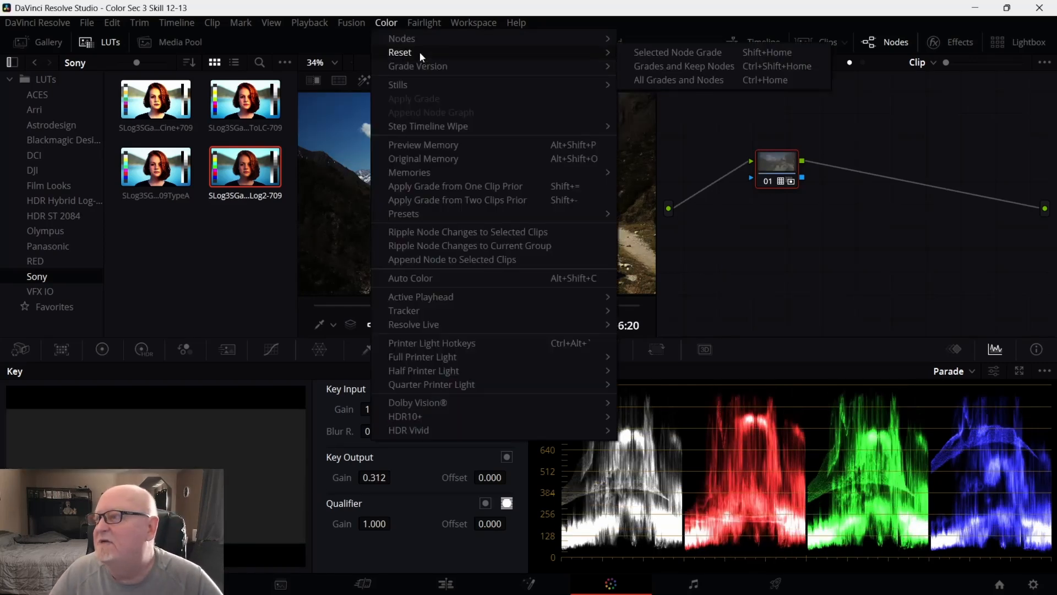
click(663, 51)
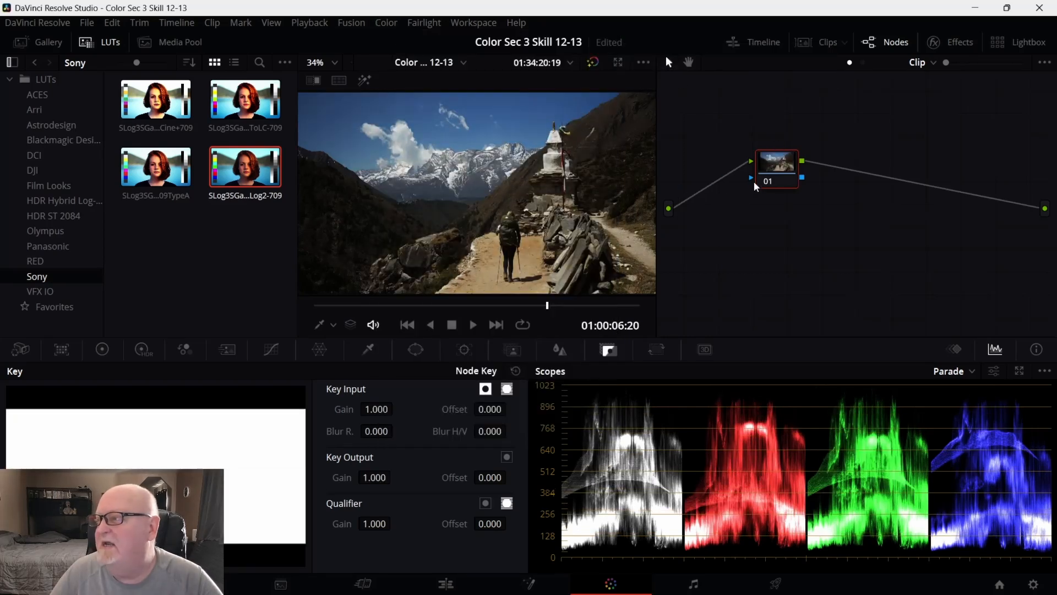
Move node 01 closer to the source input and add a serial node after it.
drag(761, 181, 710, 176)
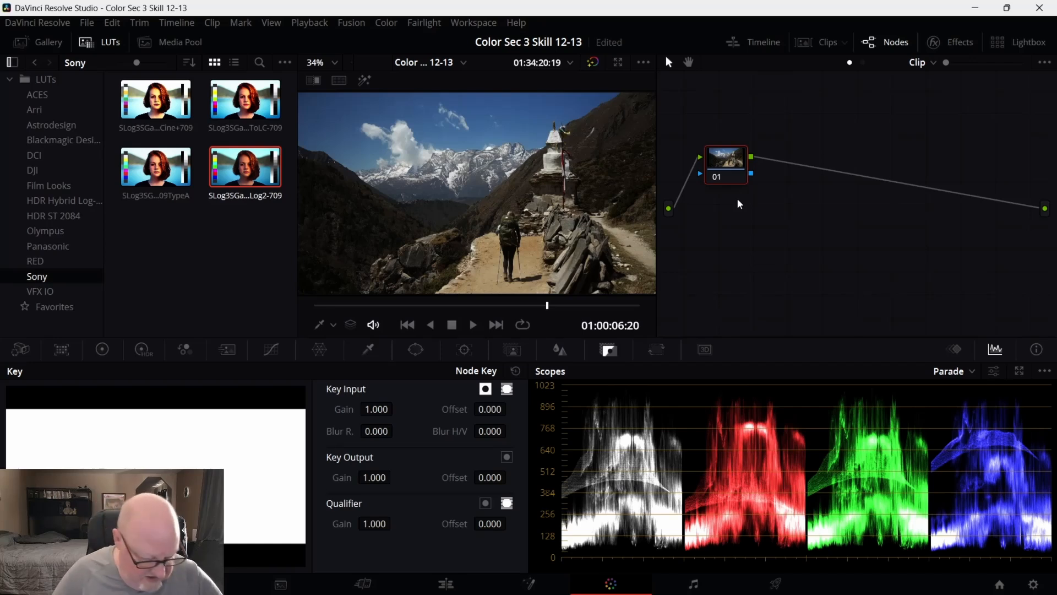
key(ctrl+s)
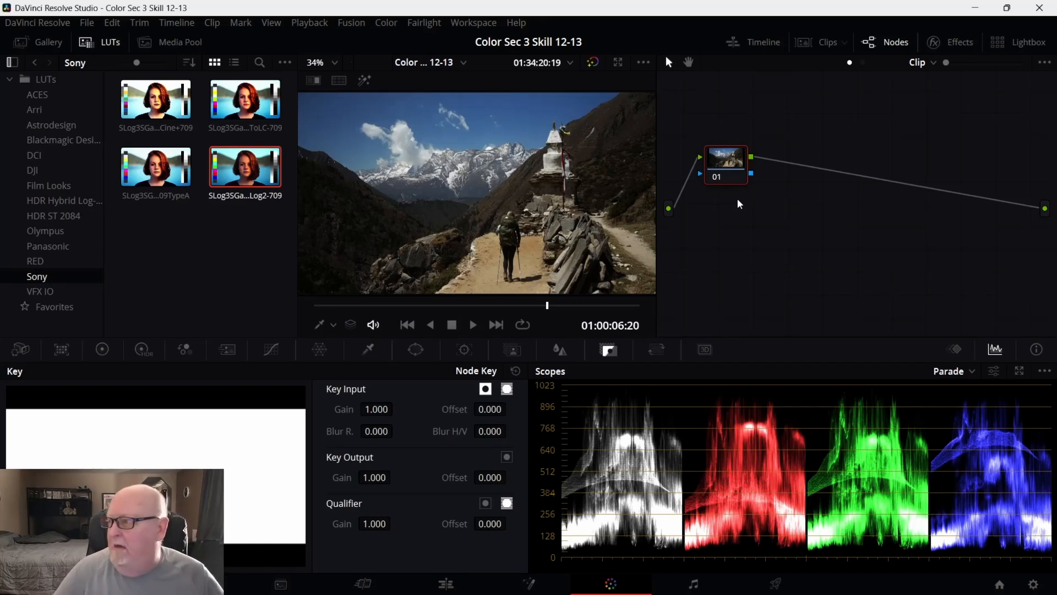
key(alt+s)
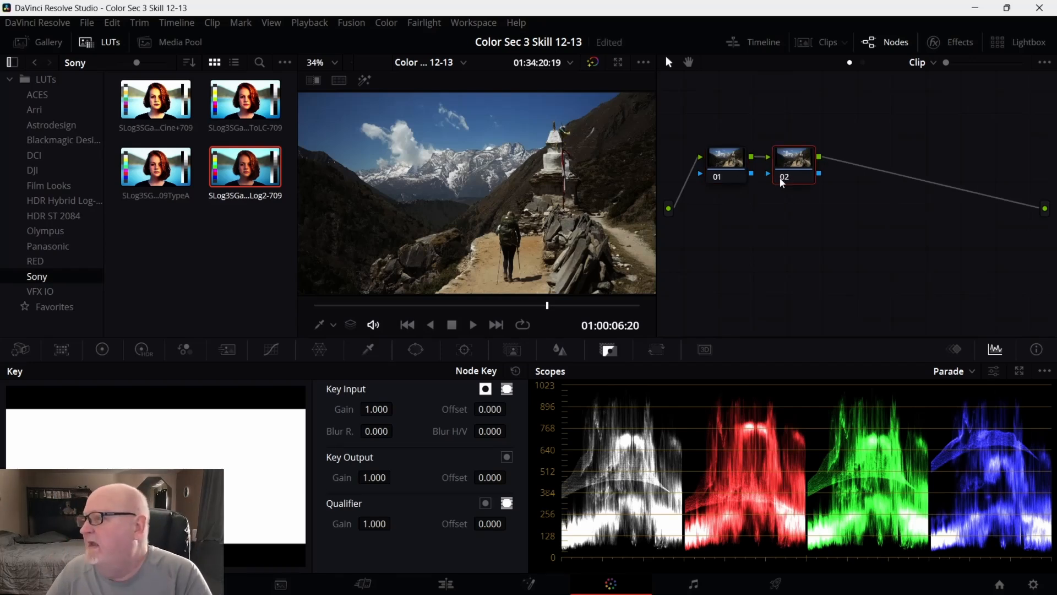
Darken node 01 in the primaries by lowering the lift slightly and setting the gamma to -0.02.
click(729, 174)
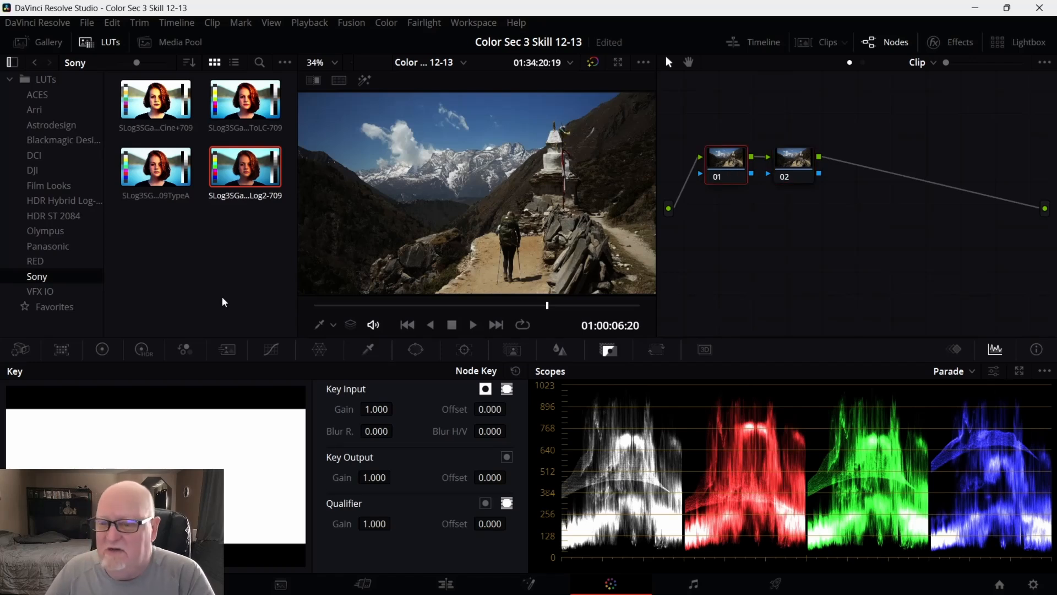
click(102, 350)
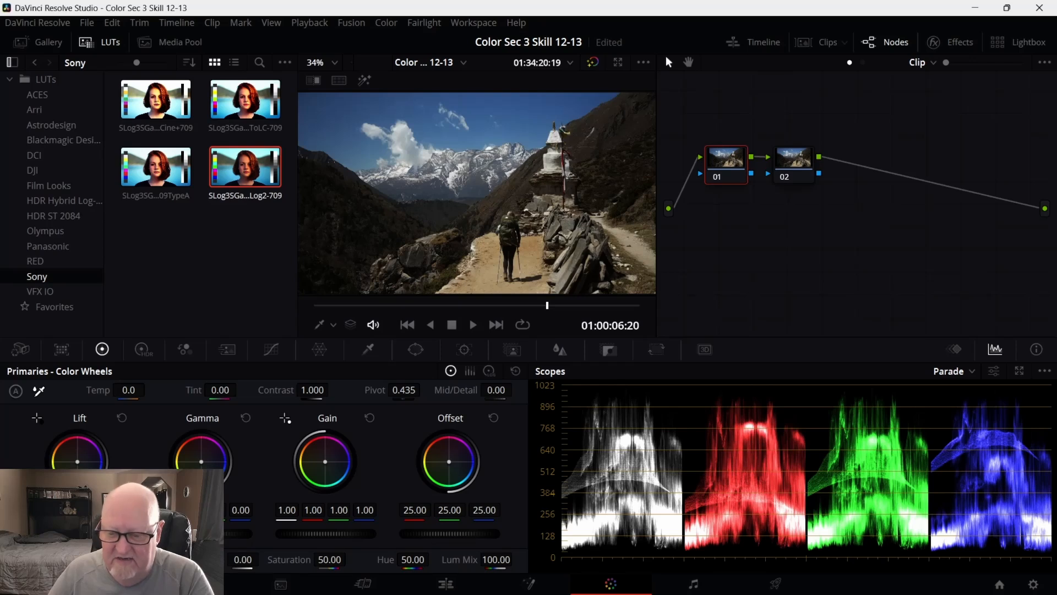
drag(77, 534, 61, 533)
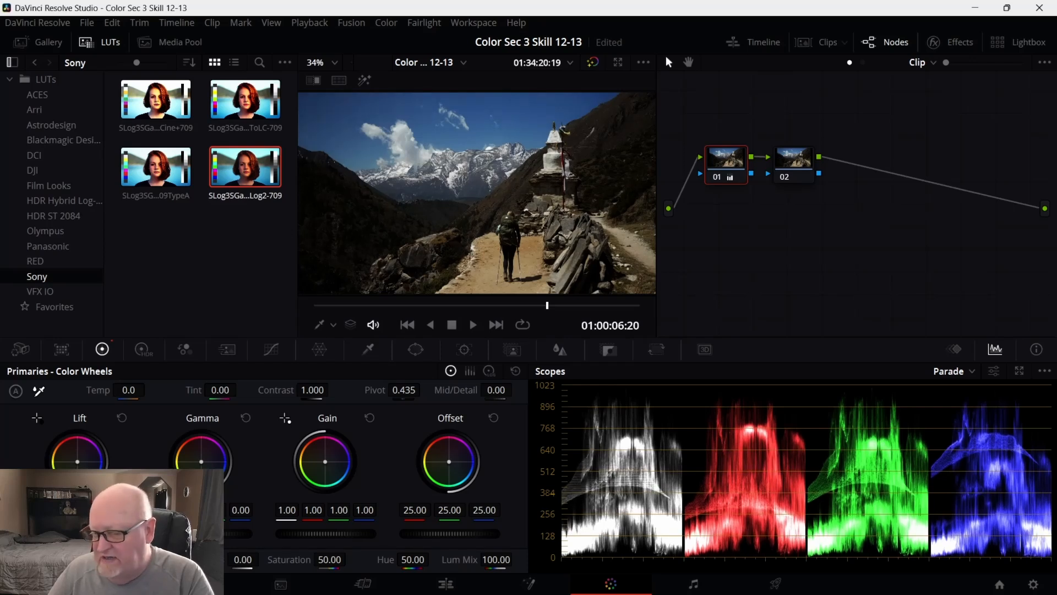
drag(223, 534, 209, 533)
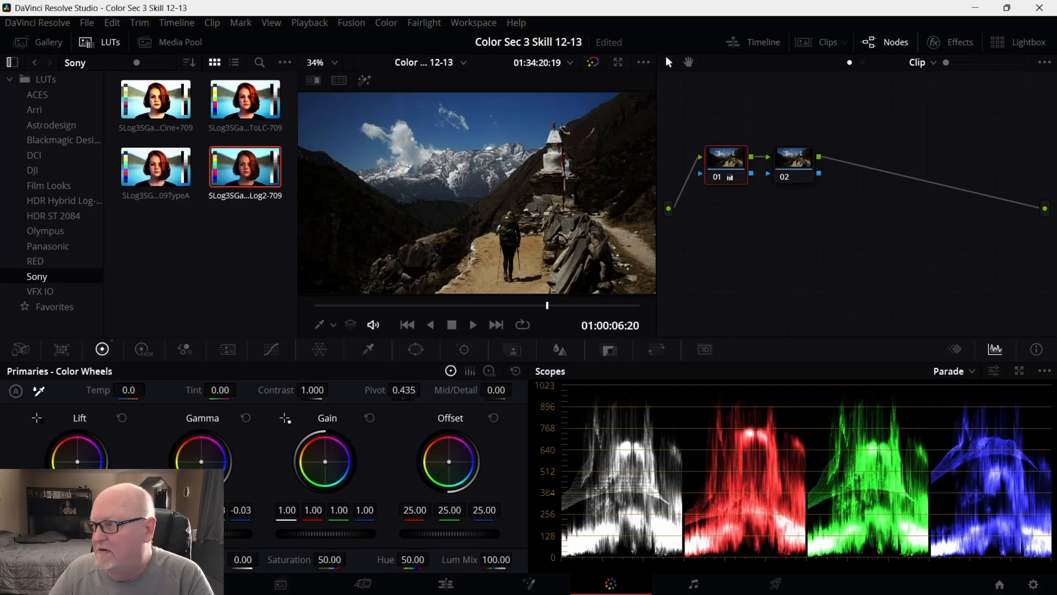
drag(208, 534, 213, 534)
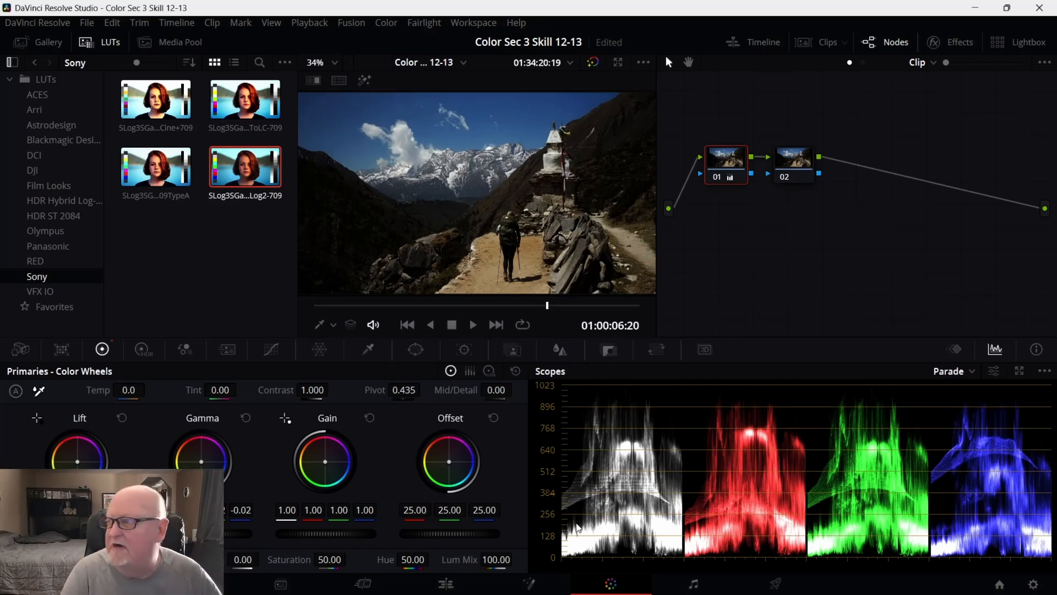
Compare the mountain clip with and without the node 01 correction, leaving the node enabled.
key(ctrl+d)
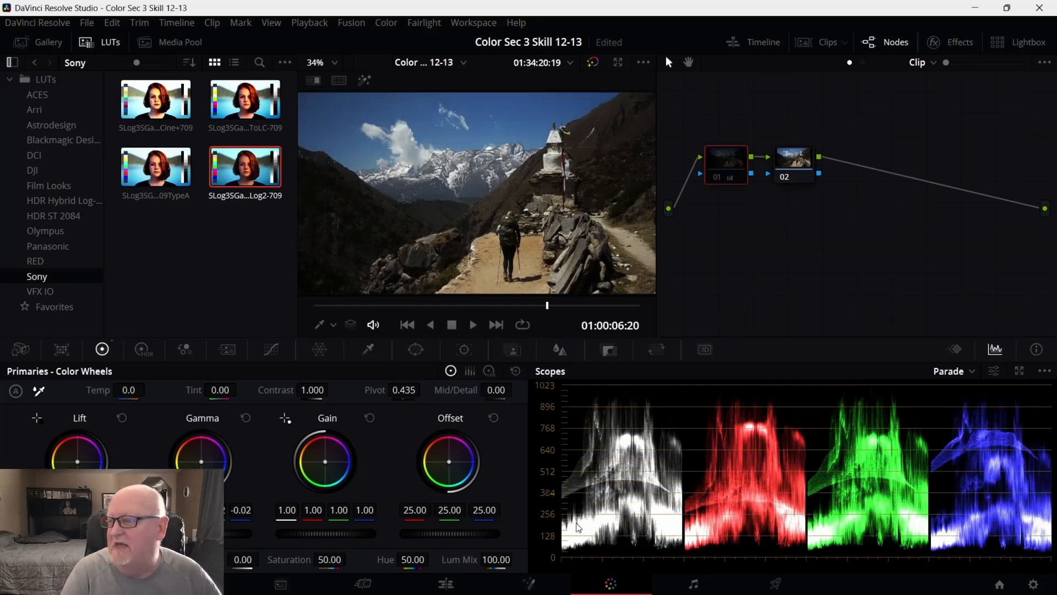
key(ctrl+d)
key(ctrl+d)
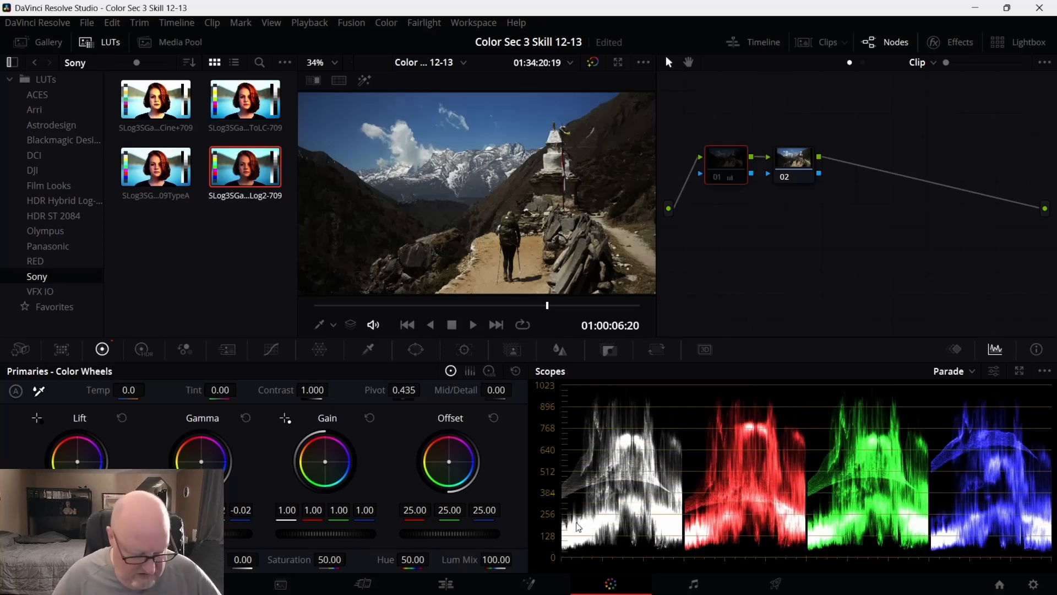
key(ctrl+d)
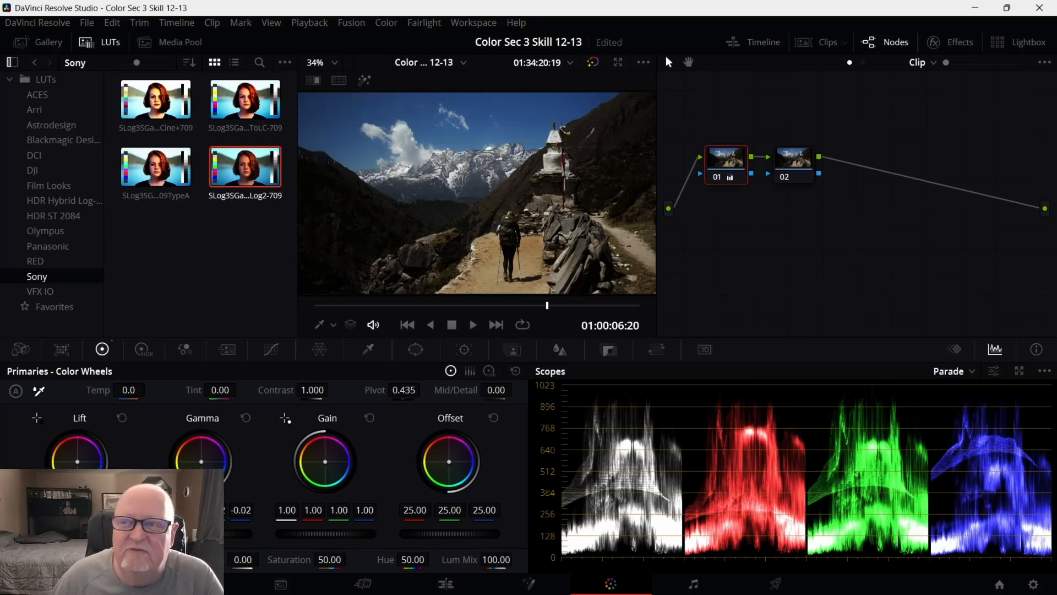
Preview the Kodak and Fujifilm variants of the Film Looks LUTs on the mountain clip.
click(61, 186)
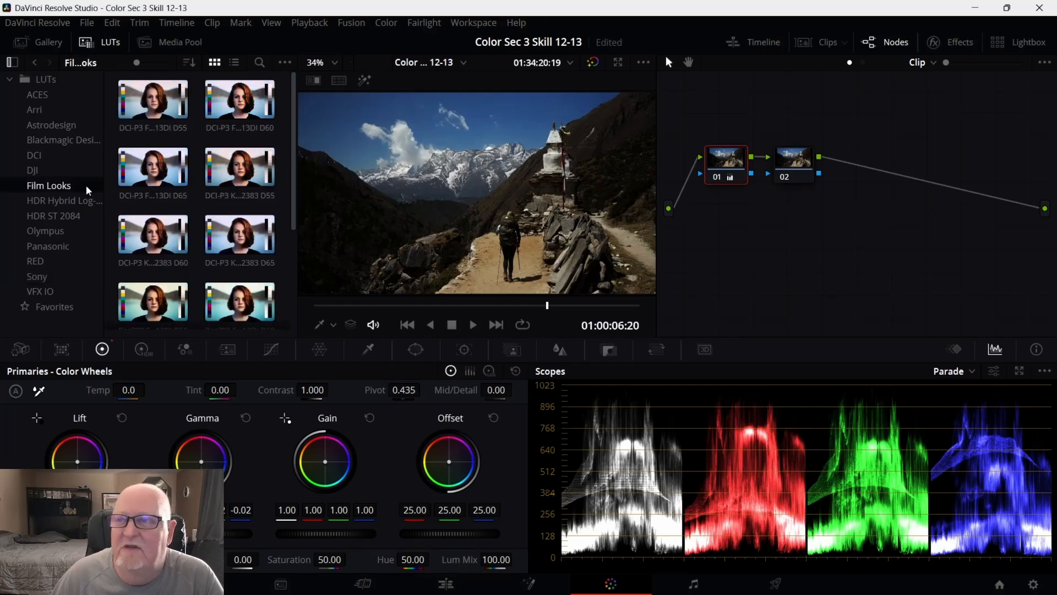
scroll(277, 233, down, 3)
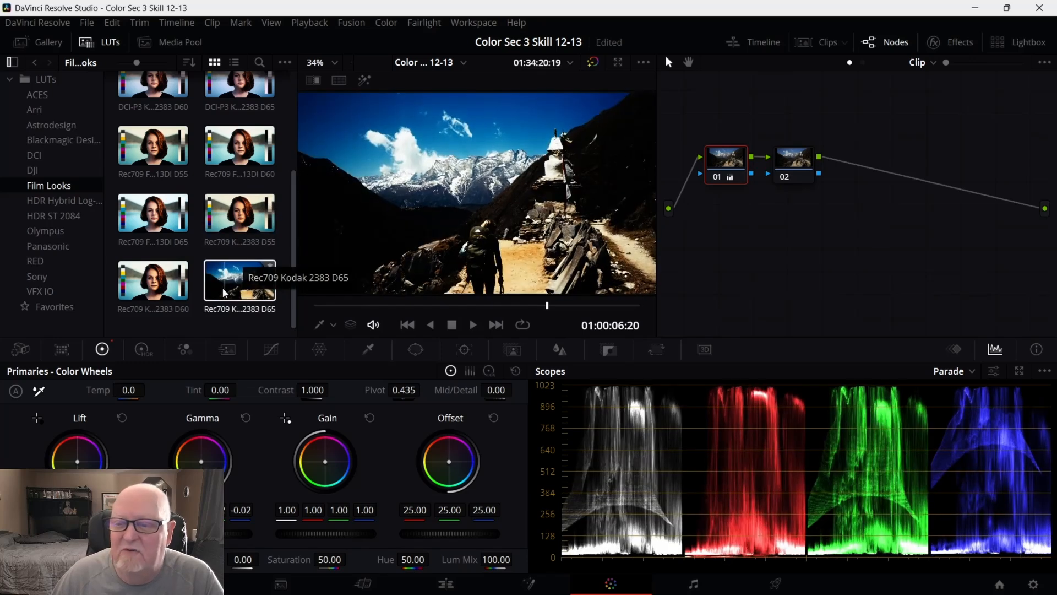
scroll(149, 283, up, 3)
scroll(166, 248, up, 1)
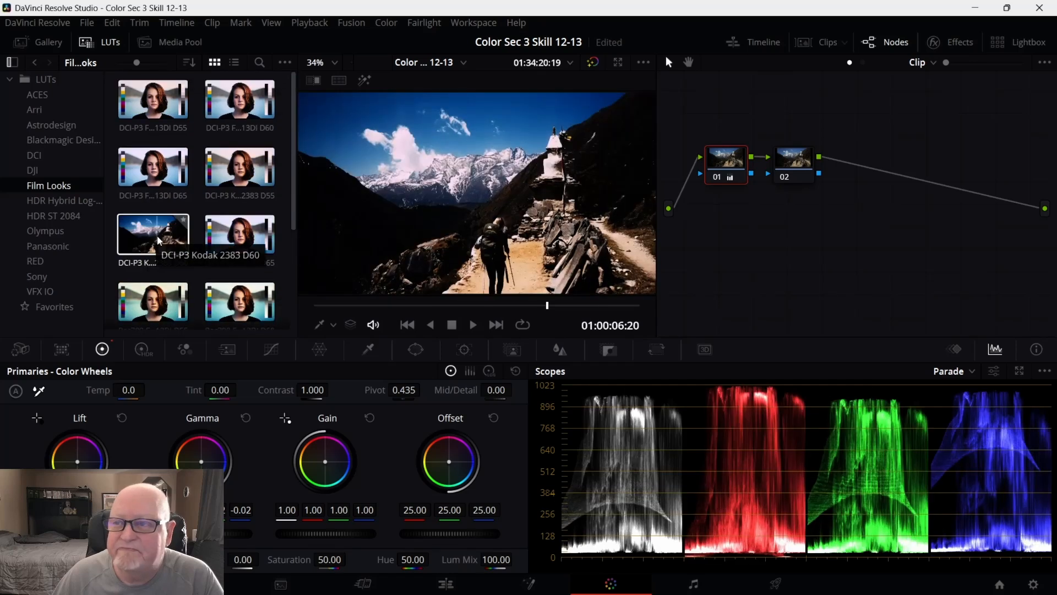
scroll(187, 211, down, 3)
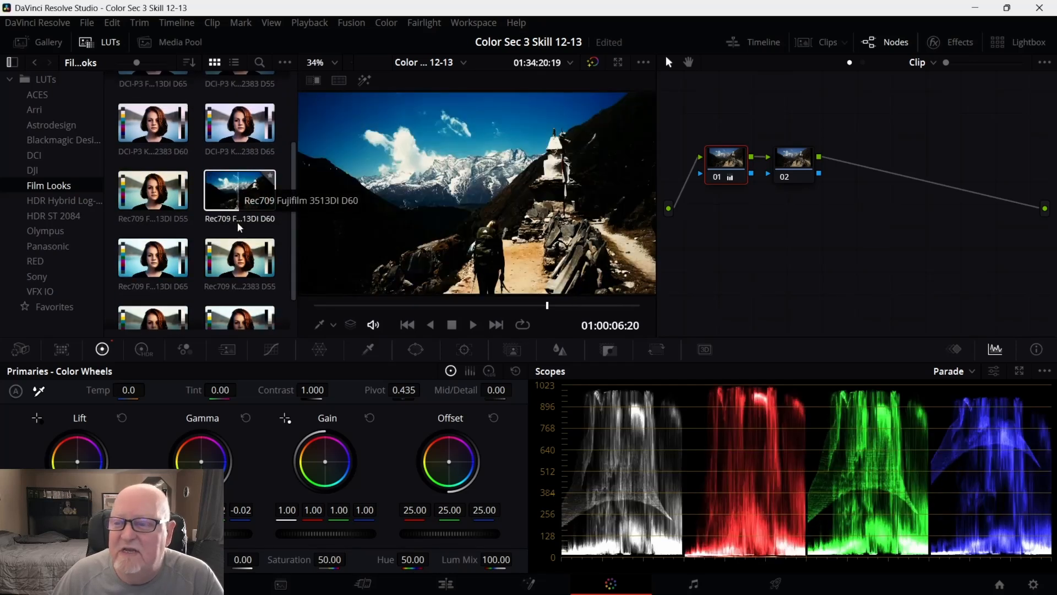
scroll(237, 223, down, 1)
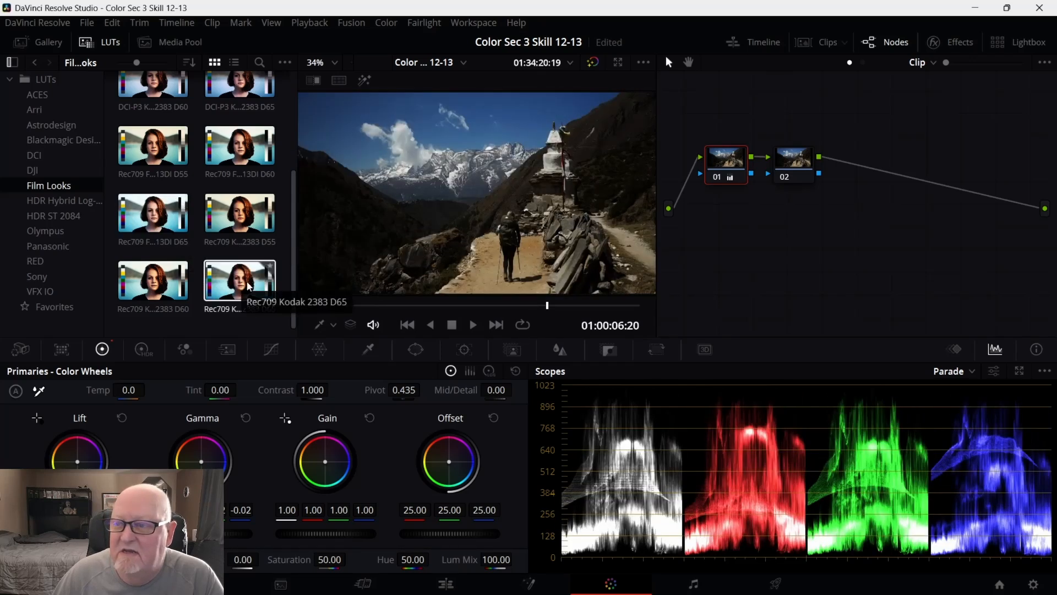
Select node 02 and open its key settings.
right_click(263, 160)
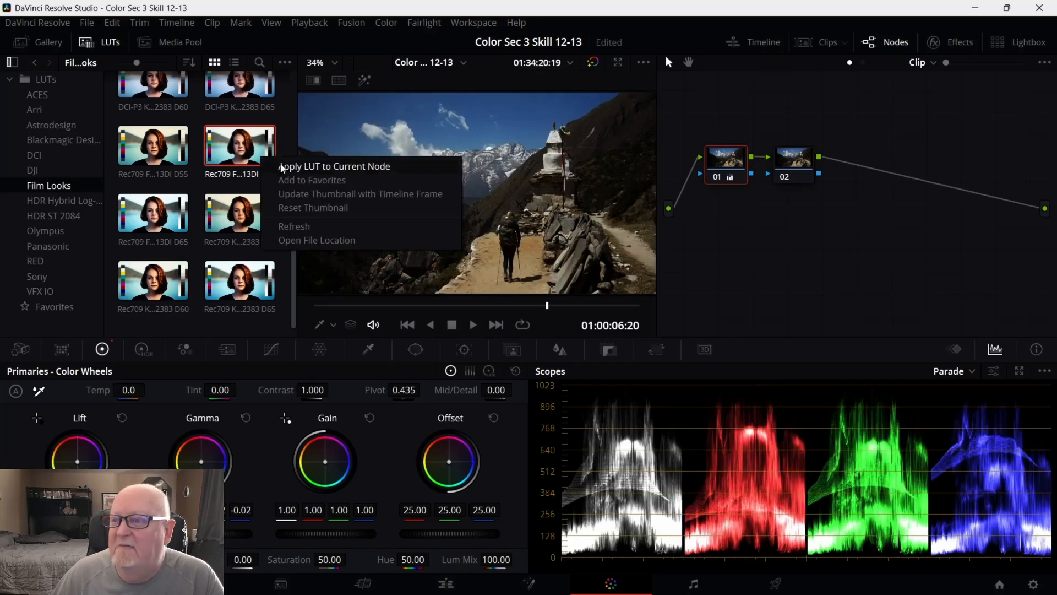
click(793, 168)
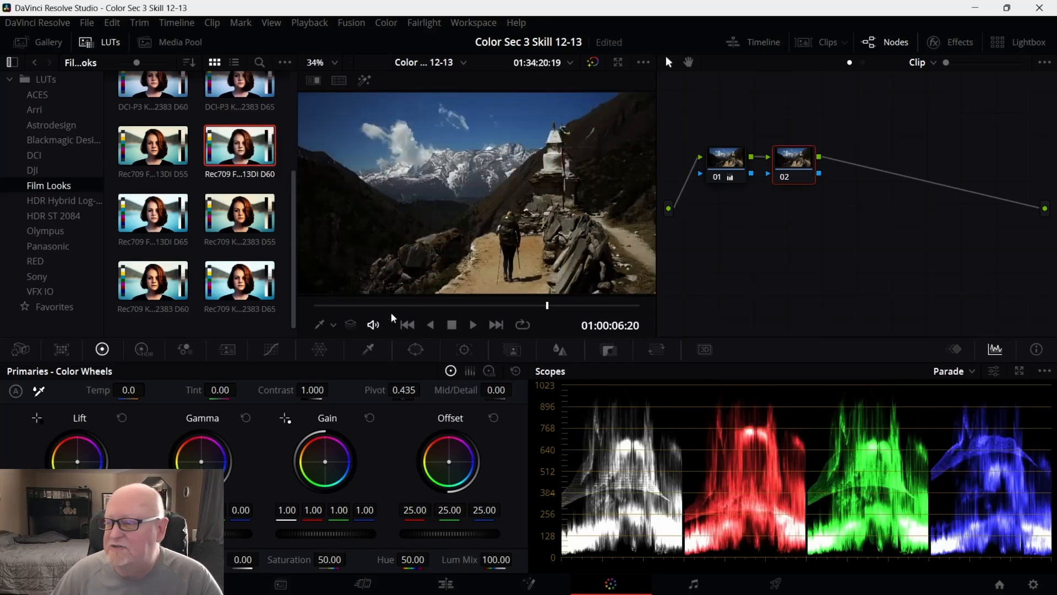
click(609, 350)
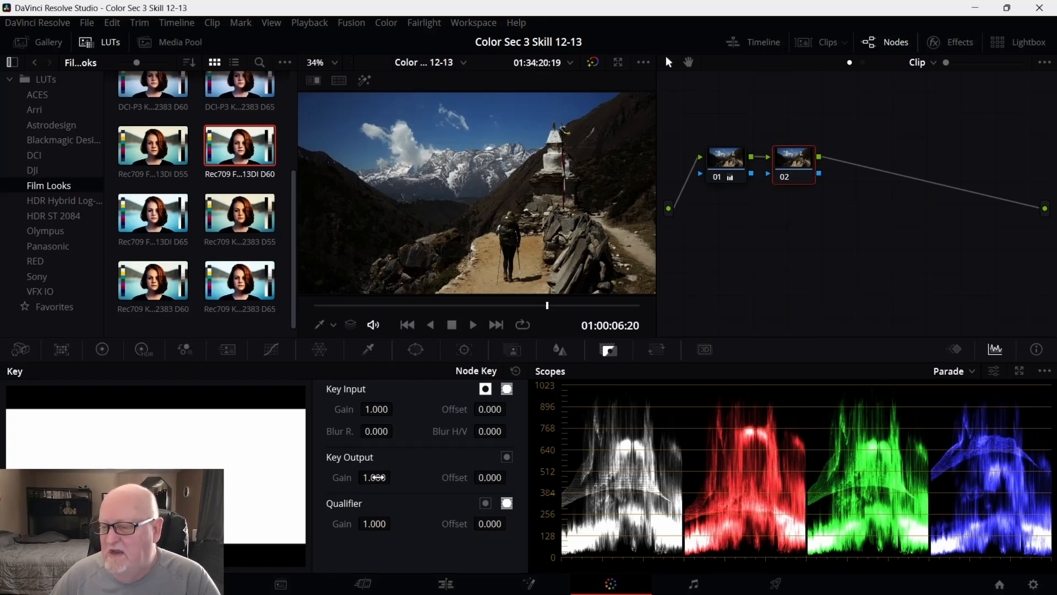
drag(377, 478, 394, 476)
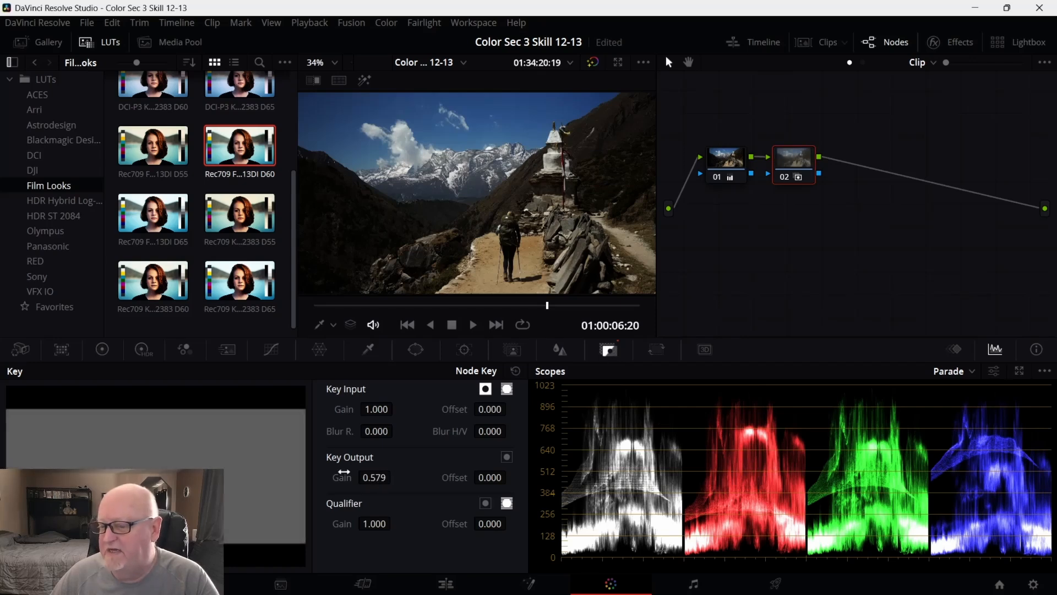
click(513, 455)
mouse_move(380, 475)
mouse_down()
mouse_move(408, 476)
mouse_move(379, 477)
mouse_up()
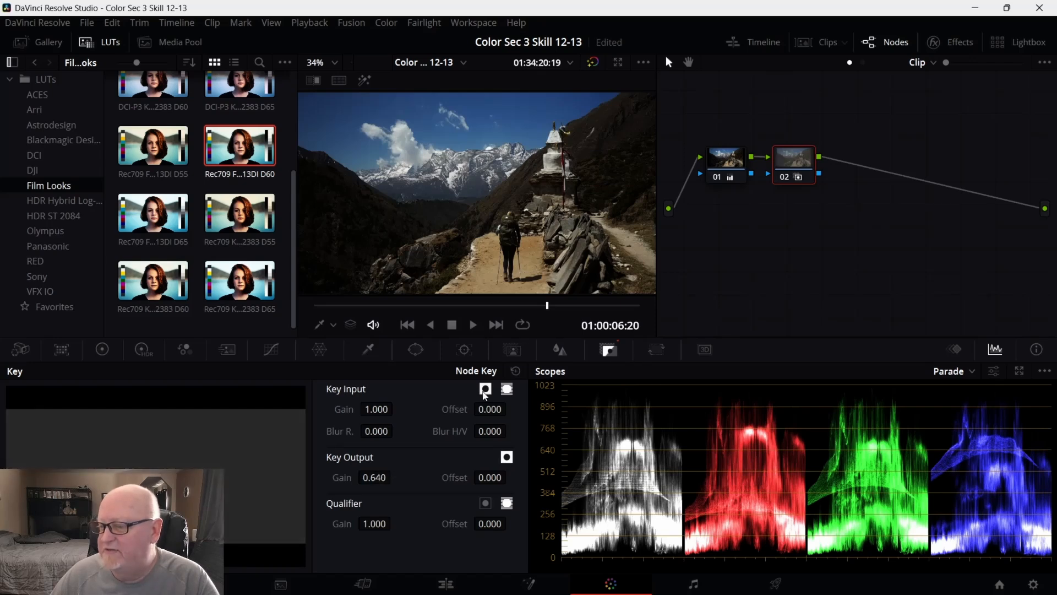
click(520, 371)
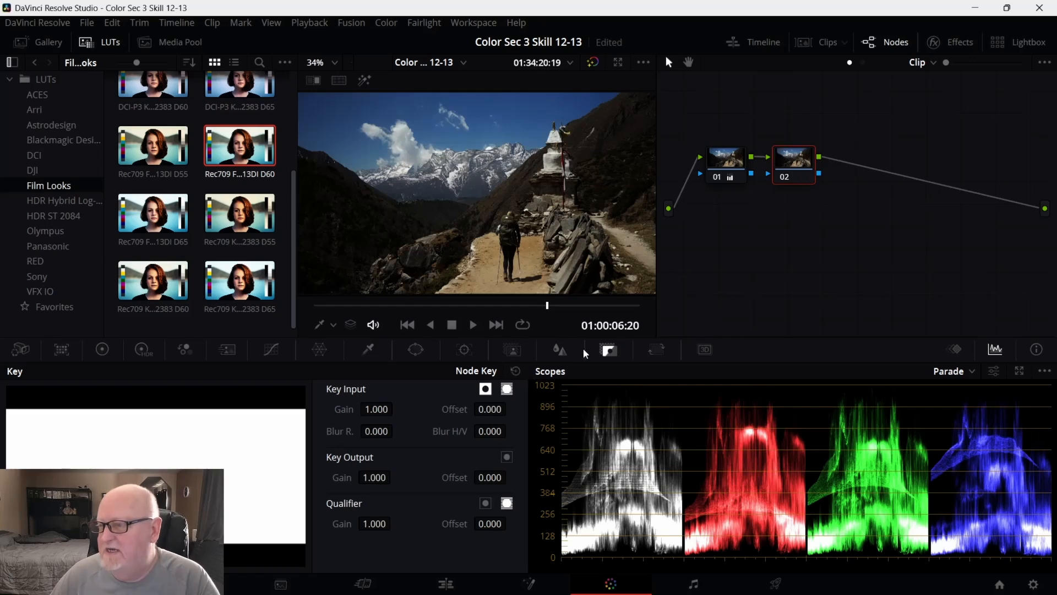
Apply the Rec709 Kodak 2383 D55 LUT to node 02, with the playhead at 01:00:05:16.
drag(538, 304, 507, 302)
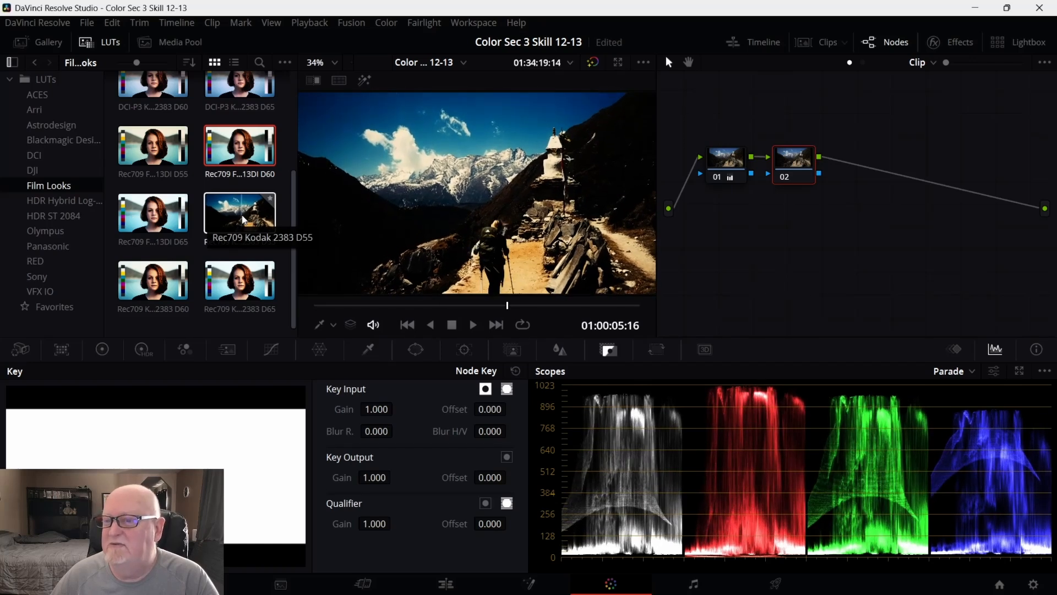
right_click(244, 220)
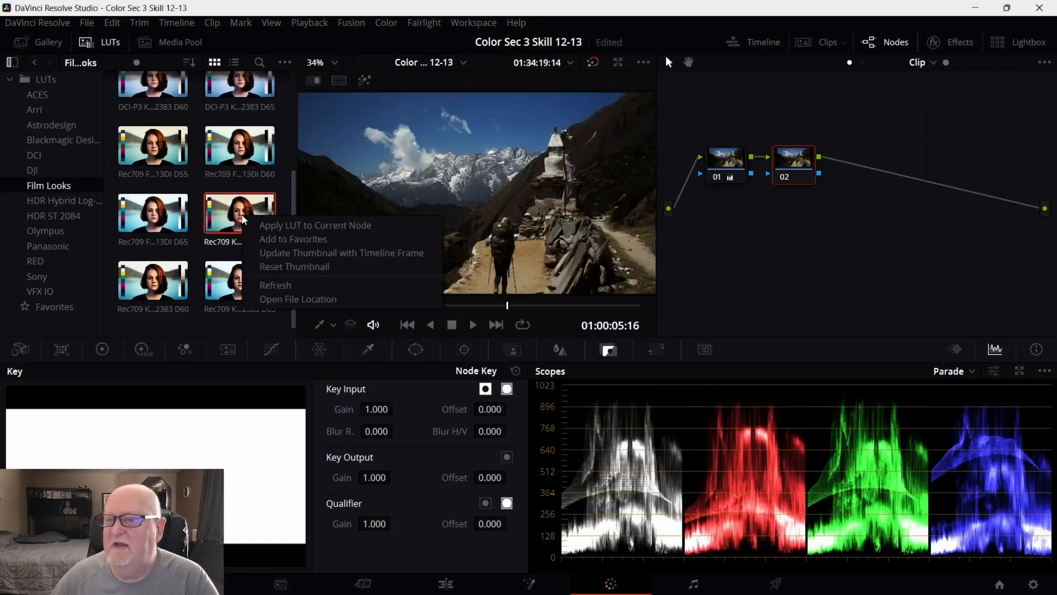
click(299, 225)
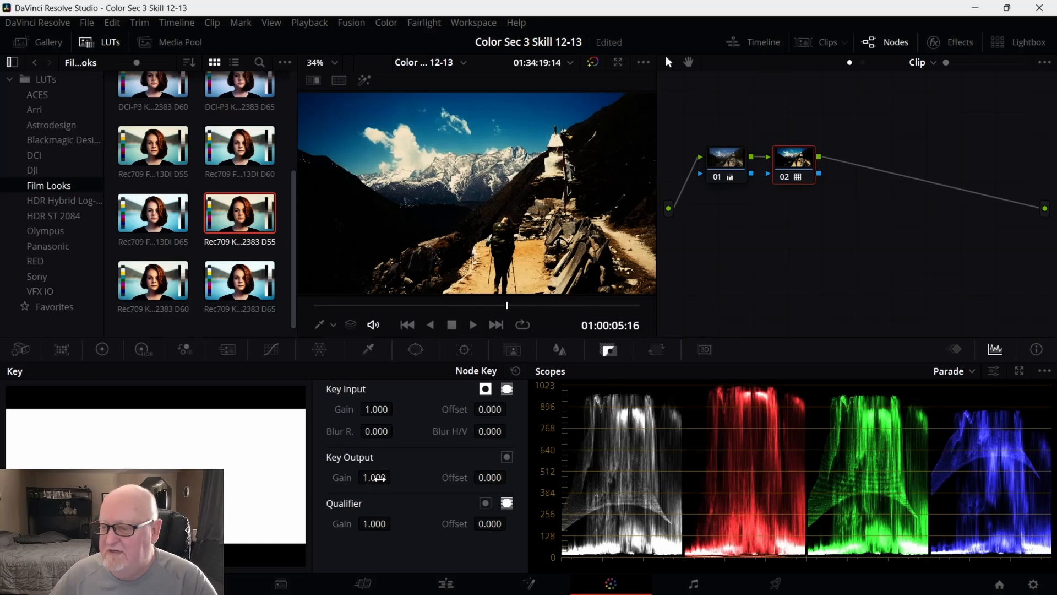
Soften the LUT on node 02 by setting its key output gain to 0.359.
drag(374, 477, 395, 477)
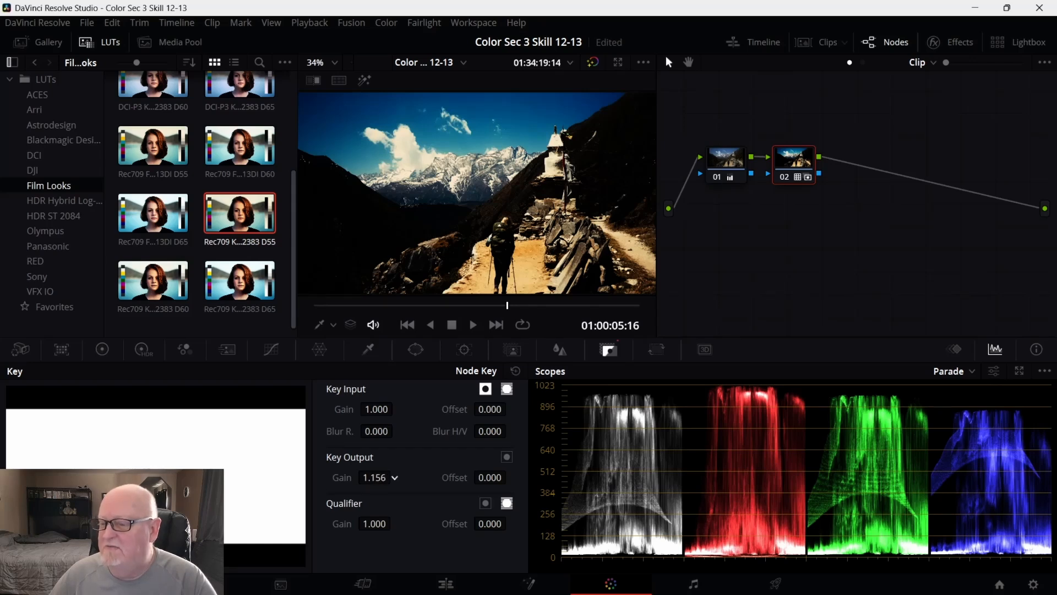
drag(386, 476, 348, 477)
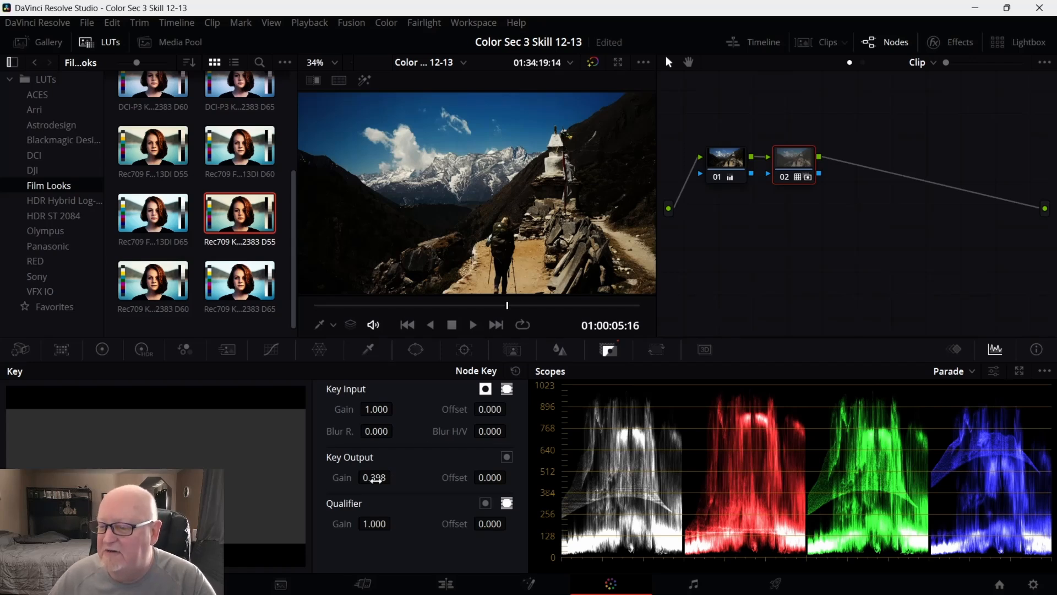
mouse_move(382, 479)
mouse_down()
mouse_move(371, 479)
mouse_move(382, 479)
mouse_up()
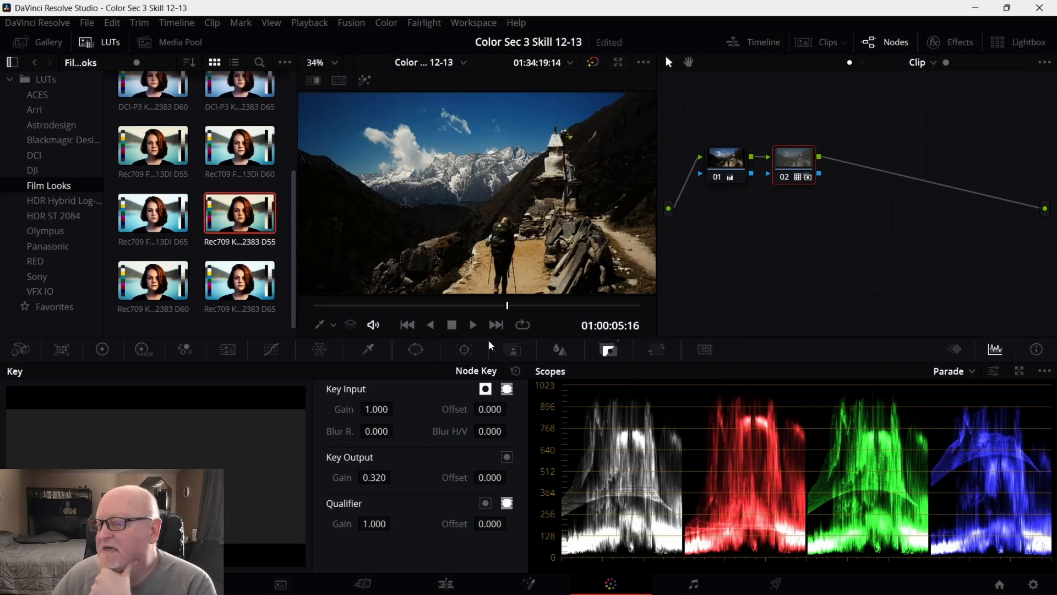
drag(379, 479, 395, 476)
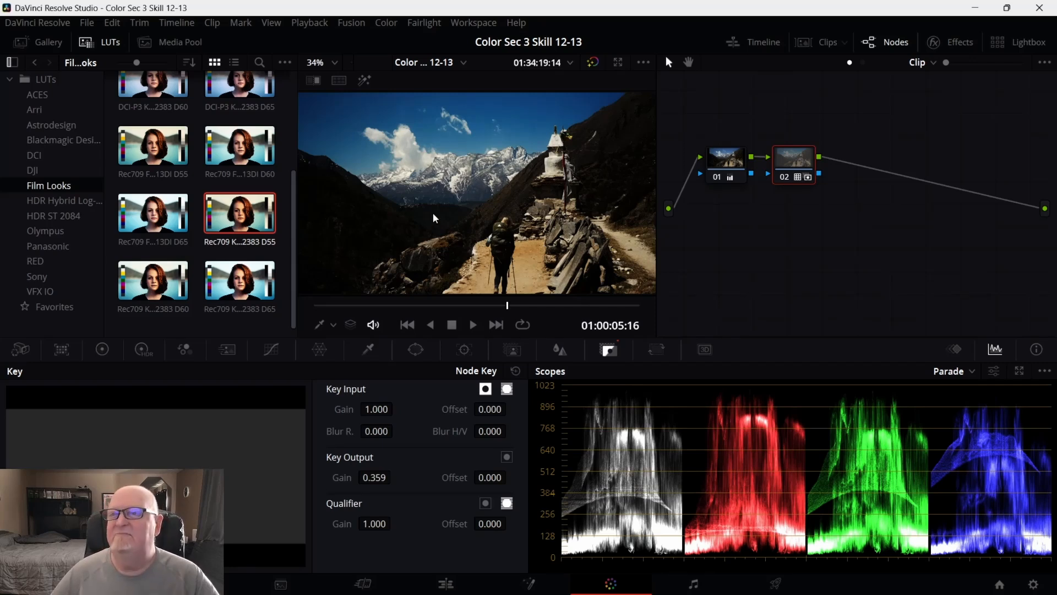
Reset all grades and nodes of the mountain clip.
click(388, 25)
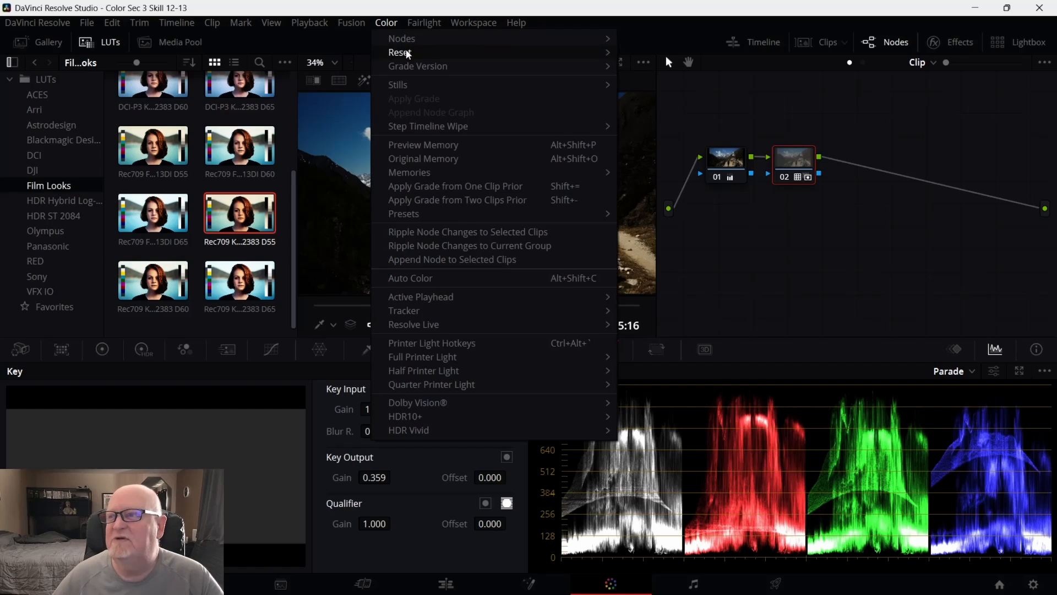
mouse_move(408, 53)
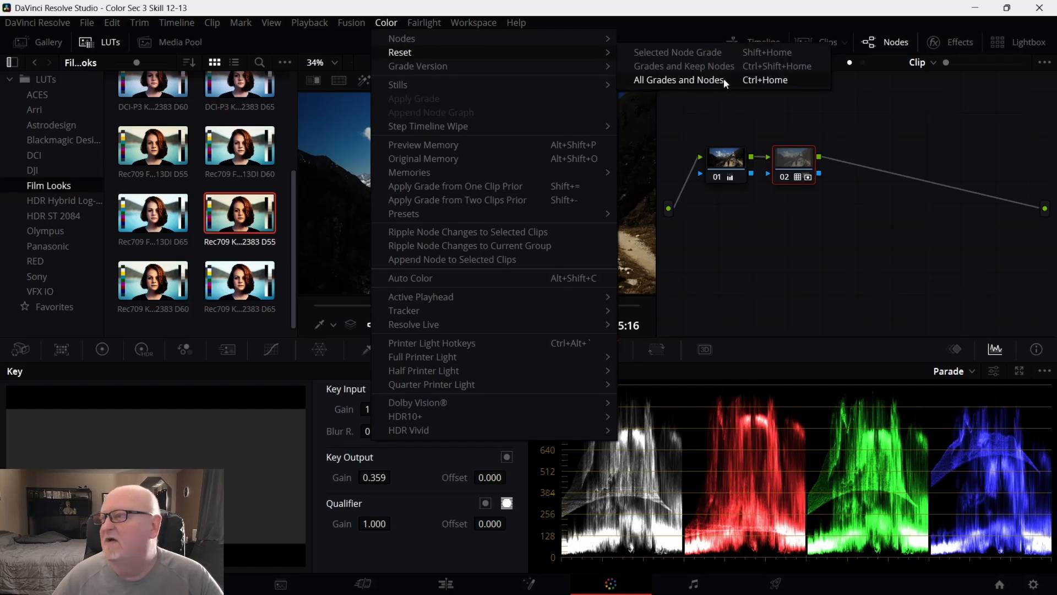
click(723, 79)
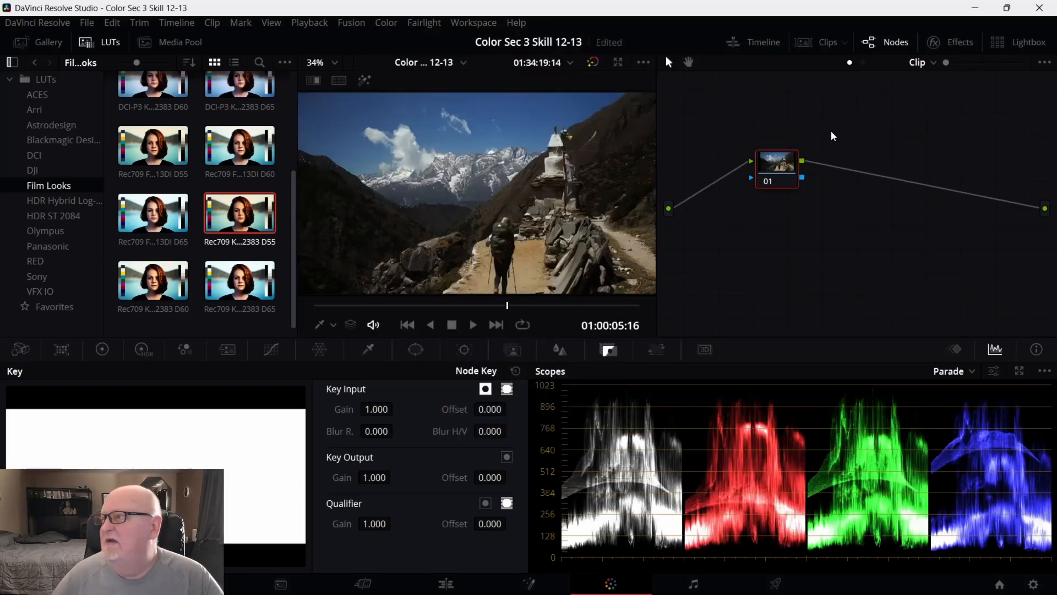
Switch to clip 02, the hiker under the cloudy sky, and hide the clip thumbnails again.
click(813, 42)
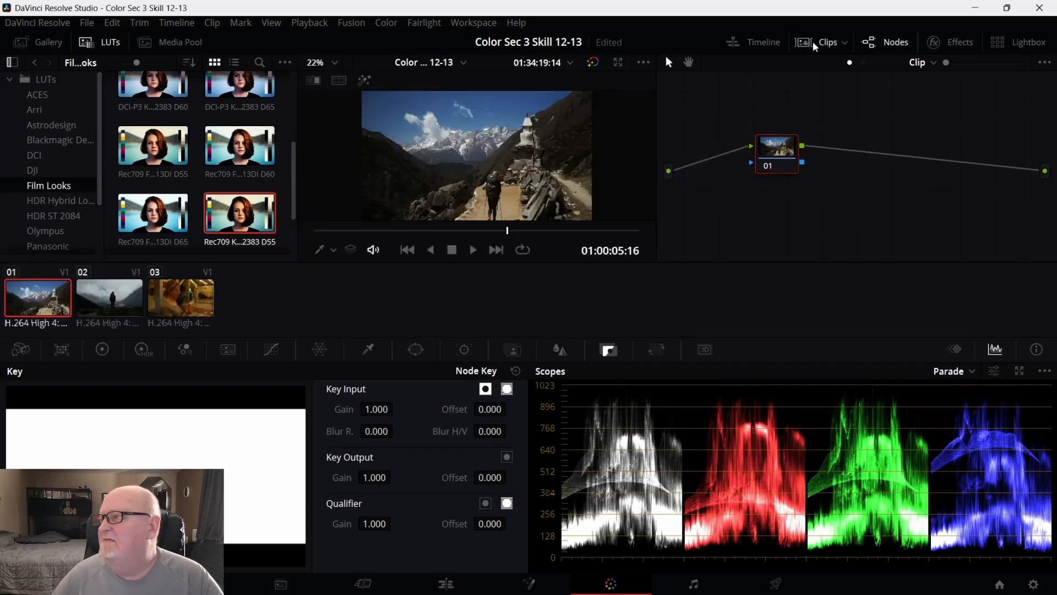
click(120, 311)
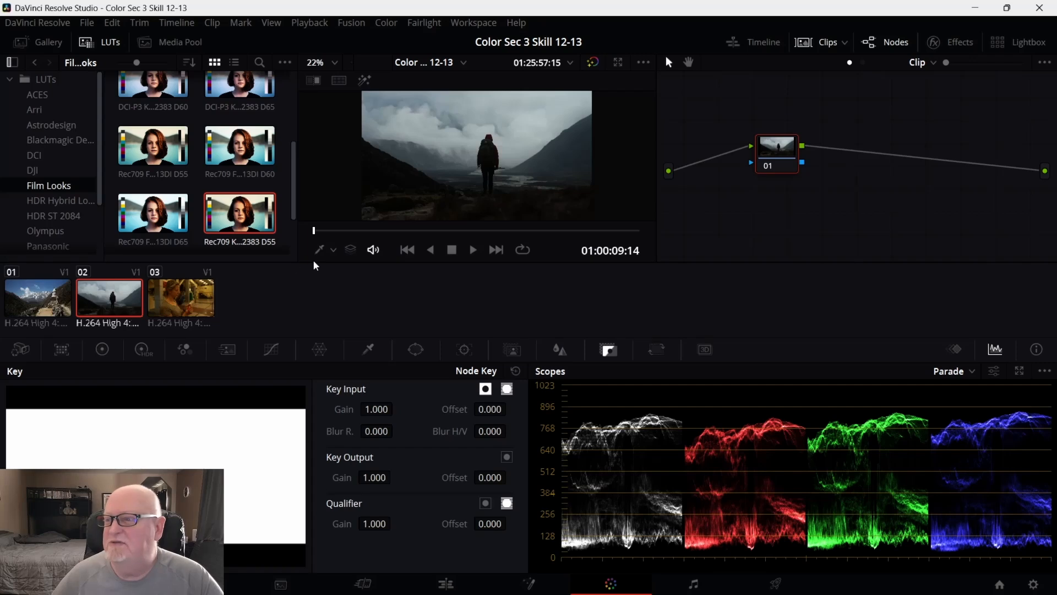
click(823, 43)
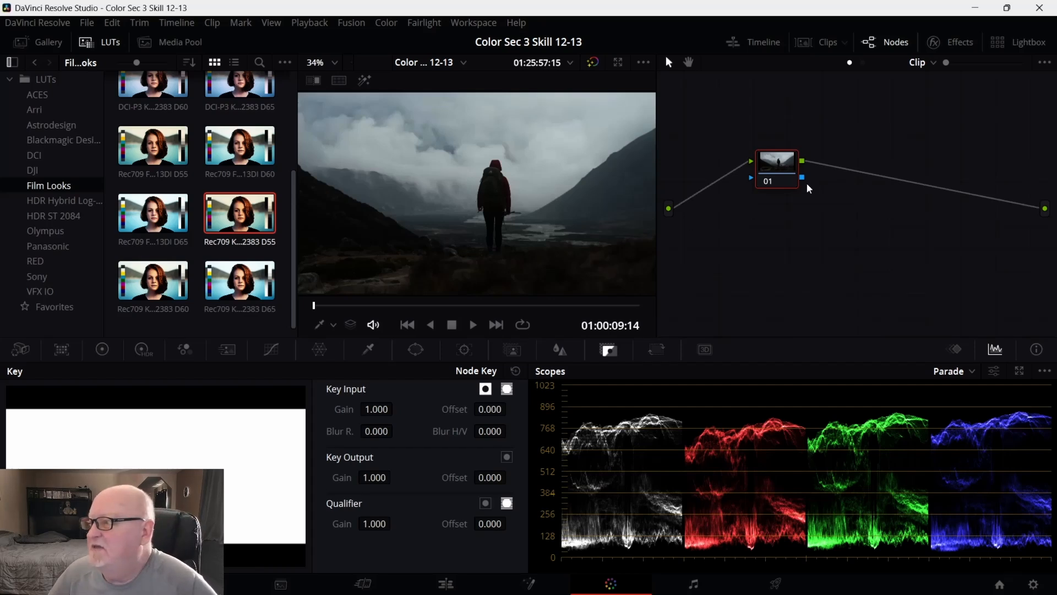
Add a serial node after node 01 and move node 01 closer to the source input.
right_click(773, 175)
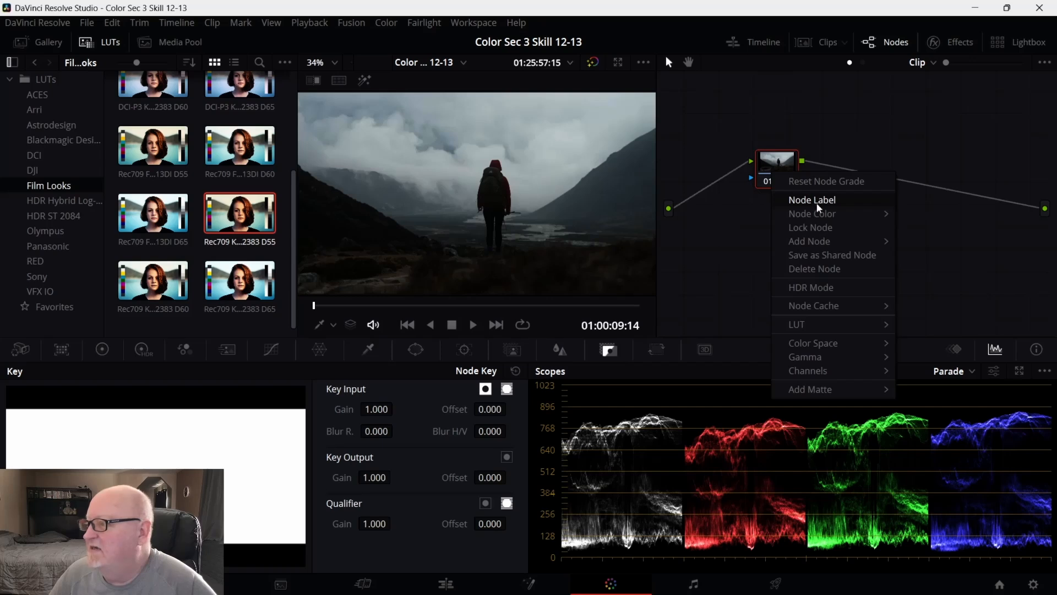
mouse_move(818, 241)
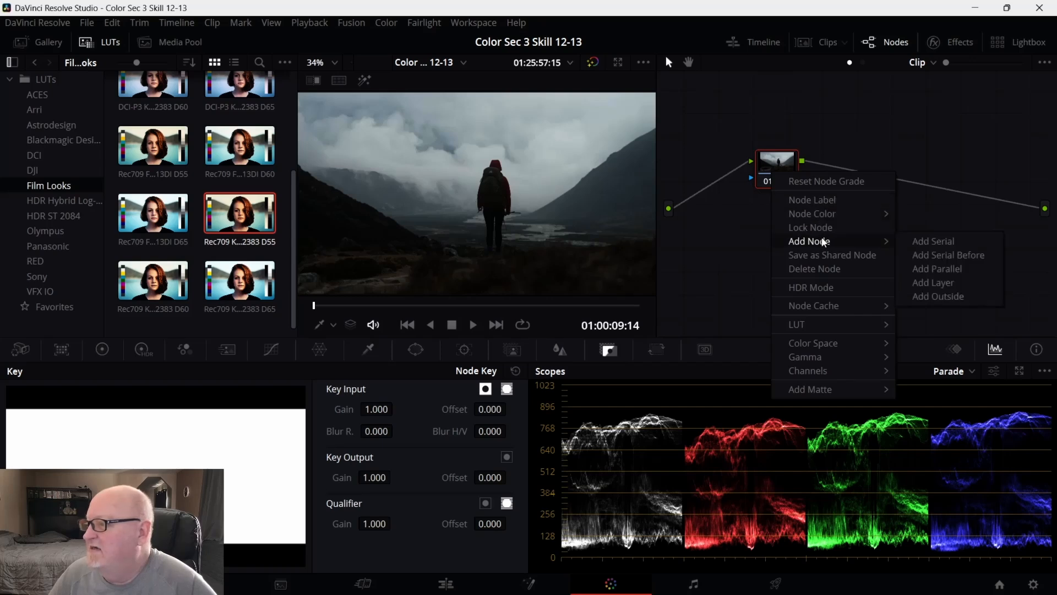
click(939, 243)
drag(777, 164, 709, 164)
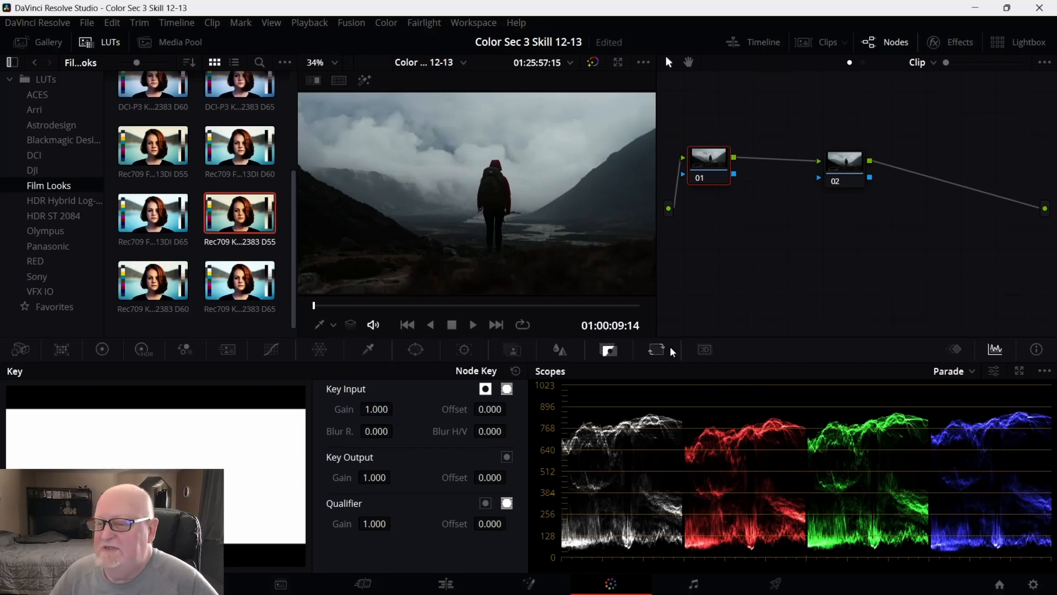
Show the Sony LUTs and brighten node 01 in the primaries with a gain of 1.12 and a gamma of 0.13.
click(115, 353)
key(ctrl+f)
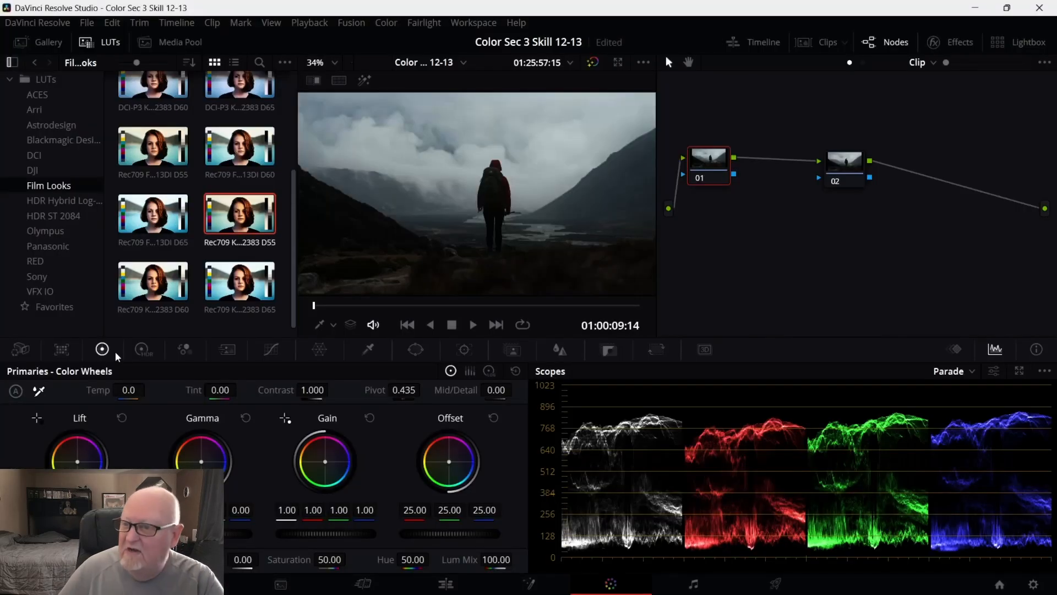
click(57, 276)
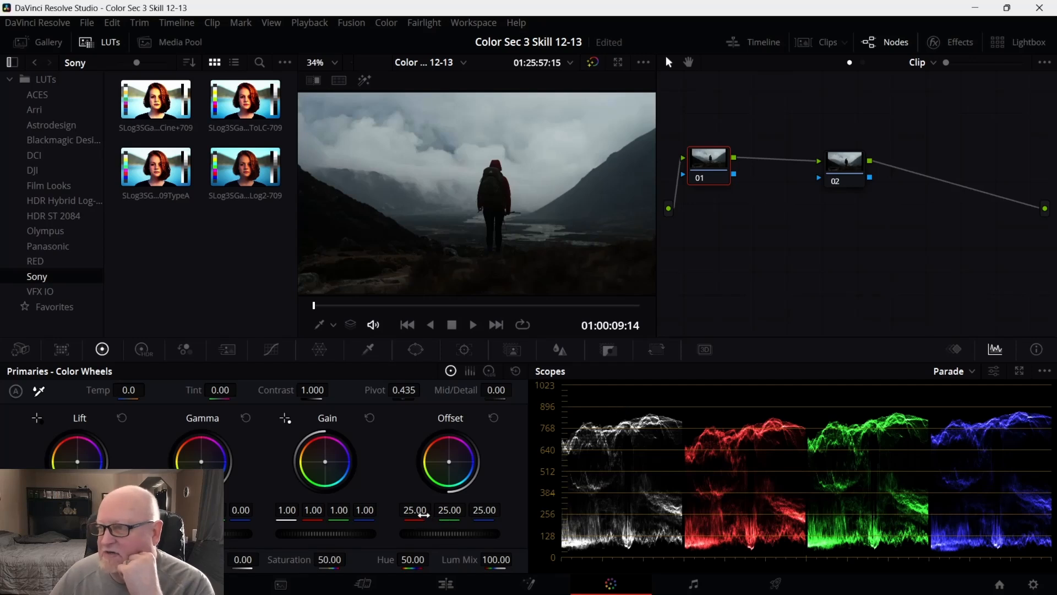
drag(337, 536, 371, 537)
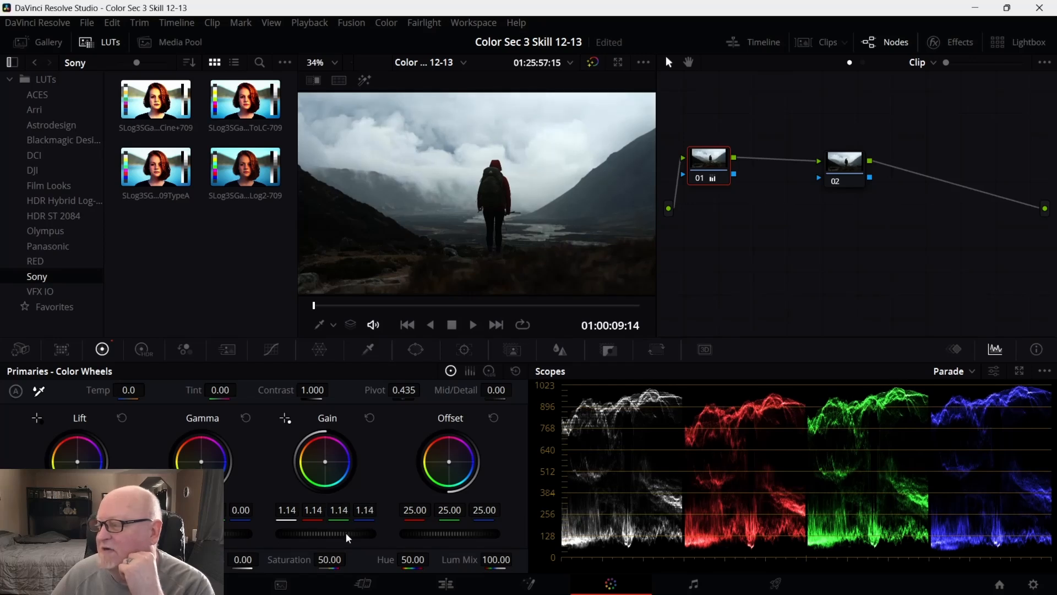
drag(371, 537, 368, 537)
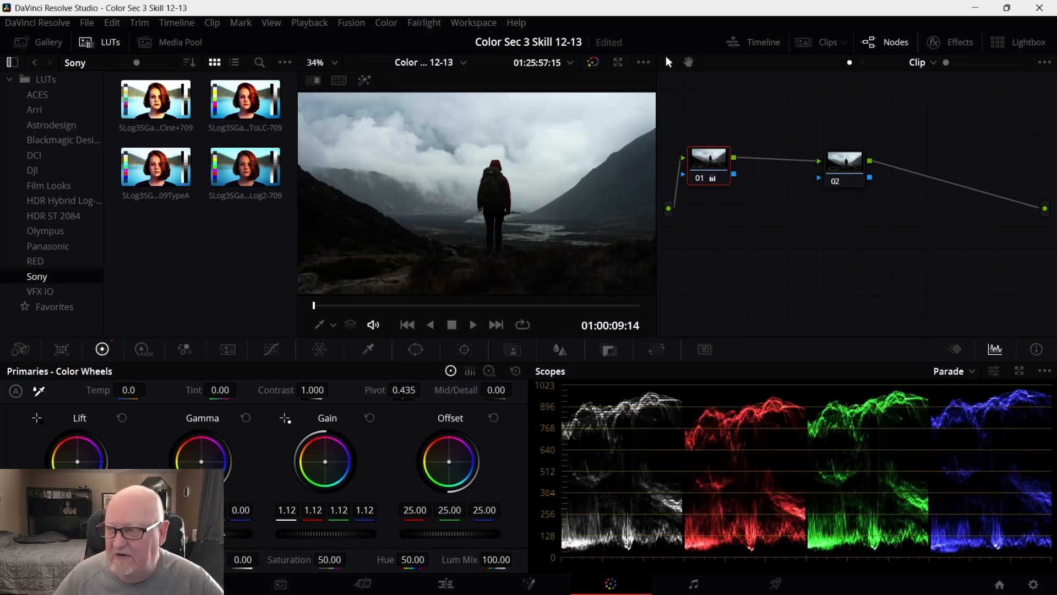
drag(202, 534, 231, 534)
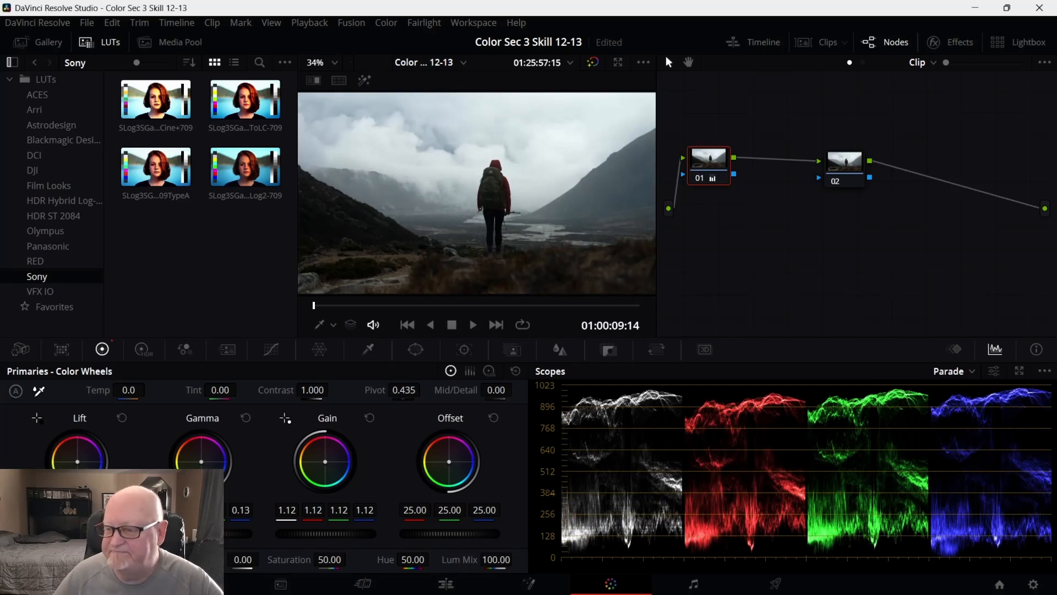
drag(409, 390, 424, 390)
drag(403, 390, 396, 391)
click(401, 392)
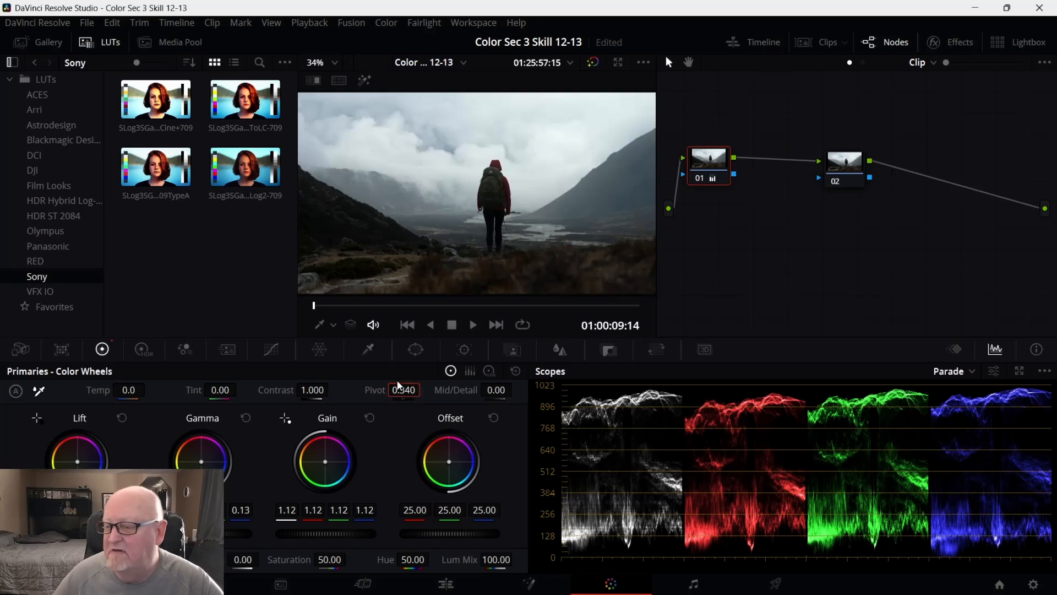
key(Return)
double_click(371, 391)
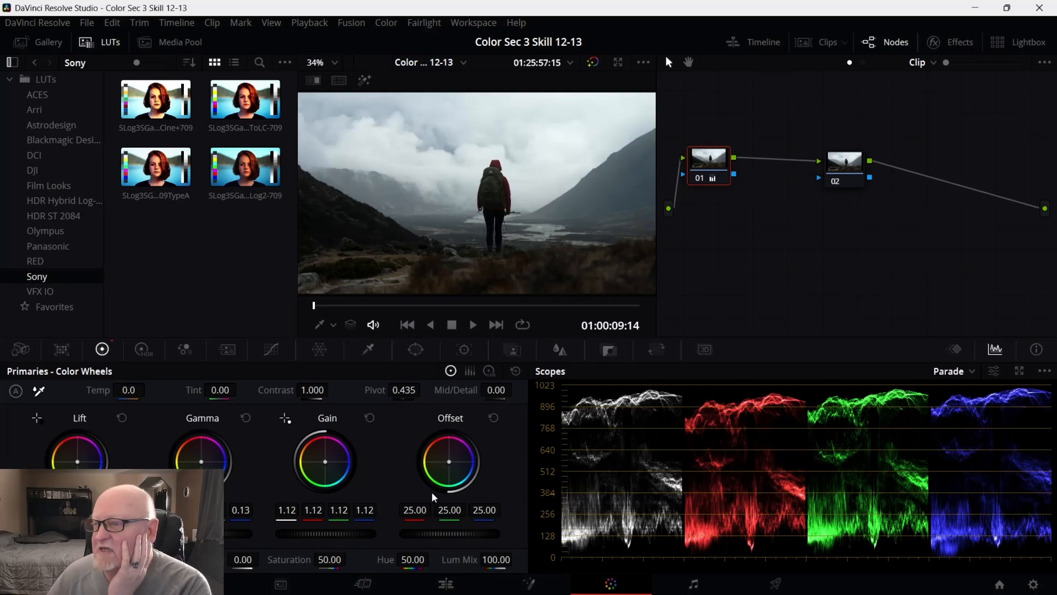
Move node 02 closer to node 01 and preview the SLog3SGamut3.CineToSLog2-709 LUT on it.
drag(848, 170, 791, 169)
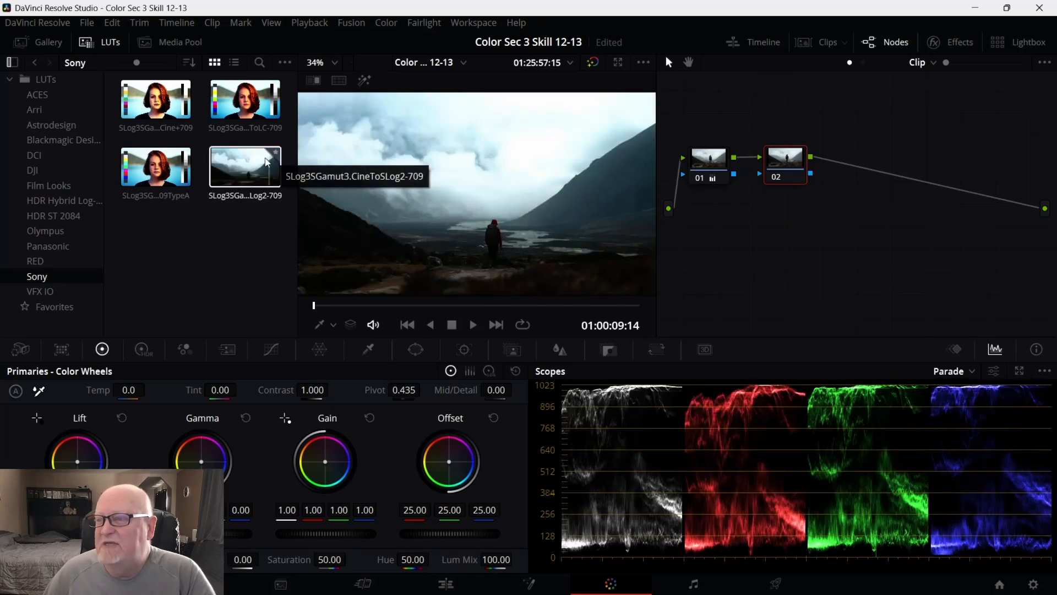
Apply the SLog3SGamut3.CineToSLog2-709 LUT to node 02 and soften it with a key output gain of 0.198.
right_click(237, 163)
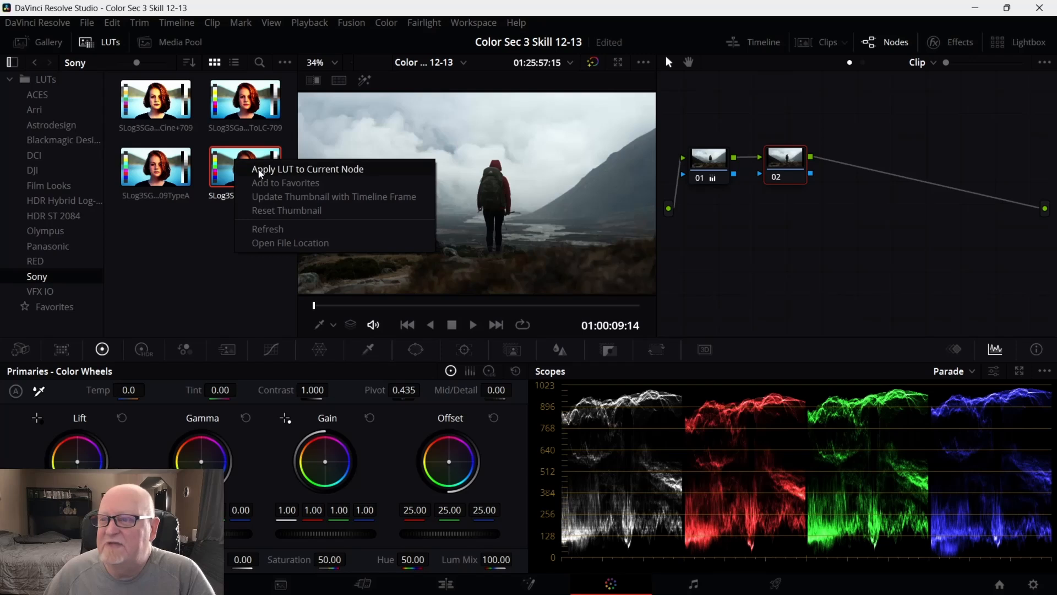
click(261, 173)
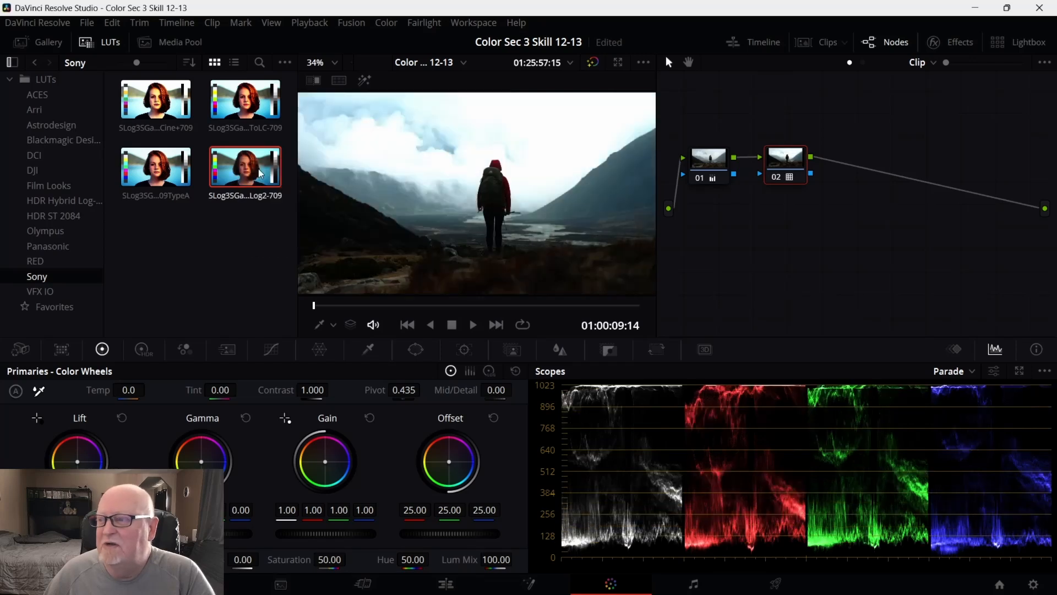
click(609, 350)
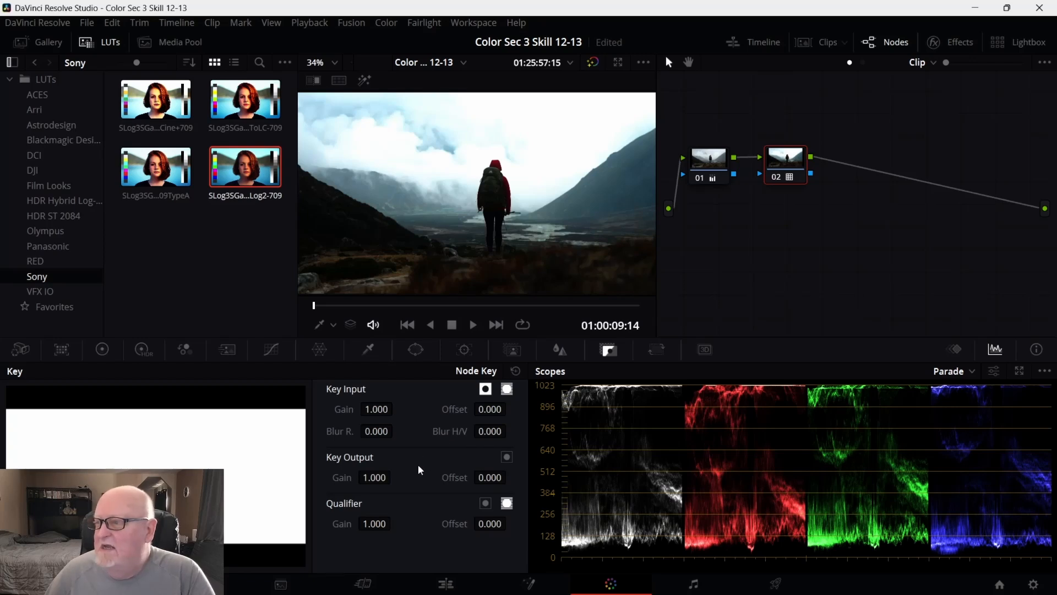
drag(376, 477, 256, 477)
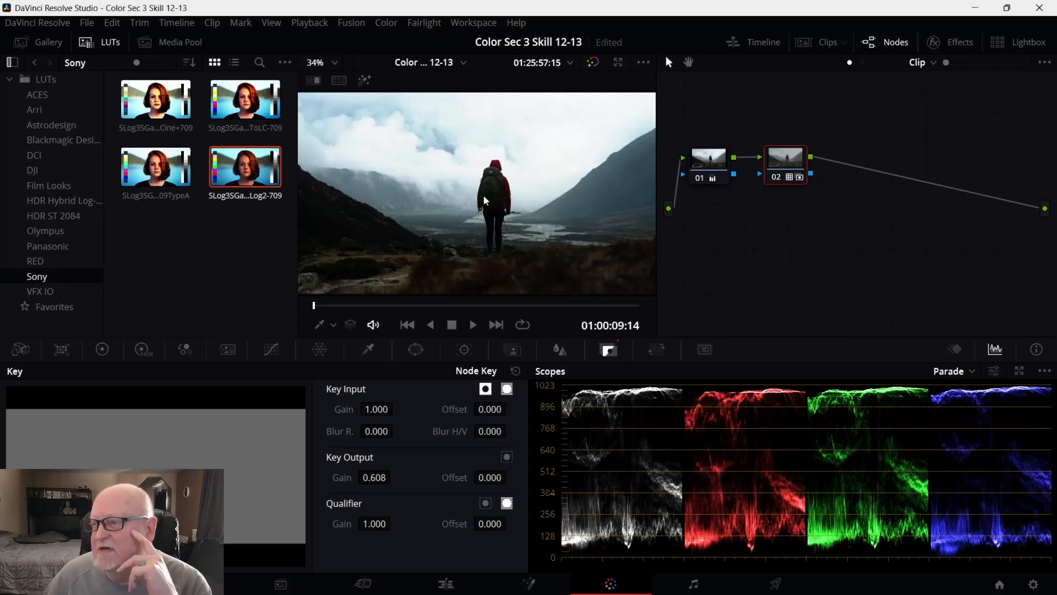
drag(368, 477, 321, 478)
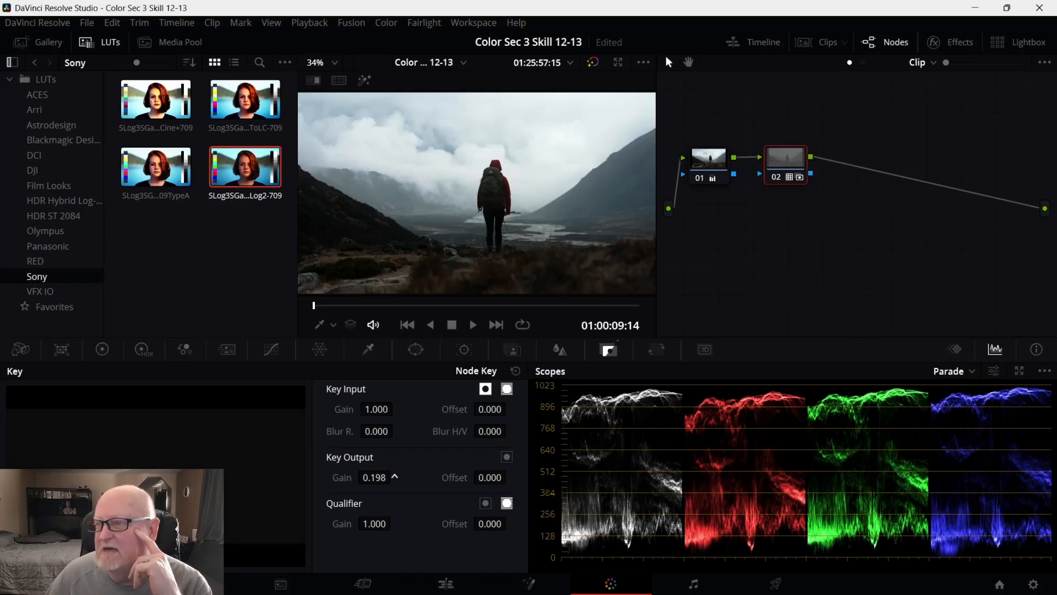
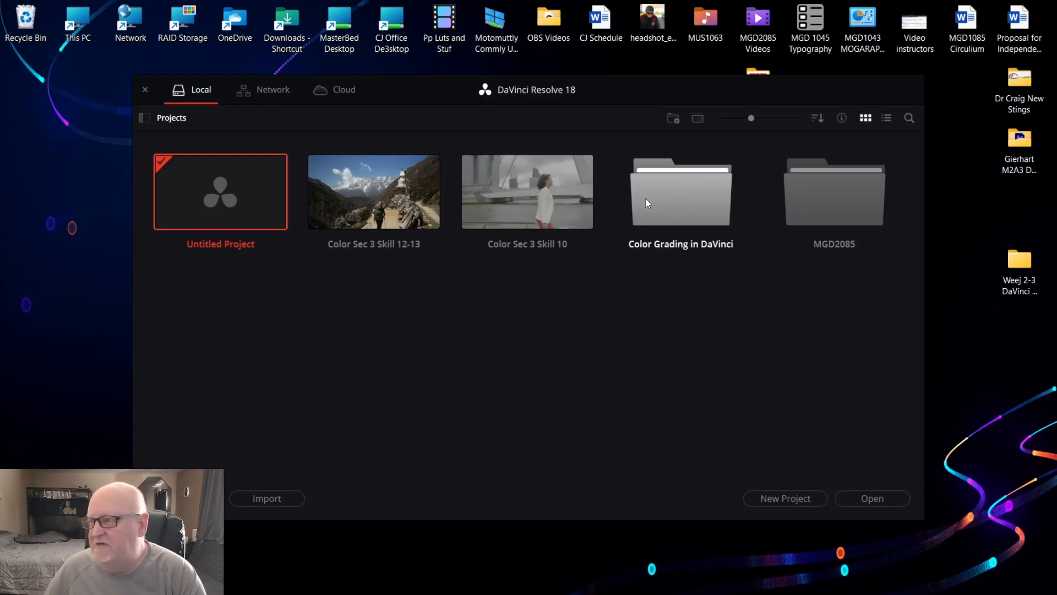
Try to move the Color Sec 3 Skill 10 project into the Color Grading in DaVinci folder.
drag(511, 225, 679, 220)
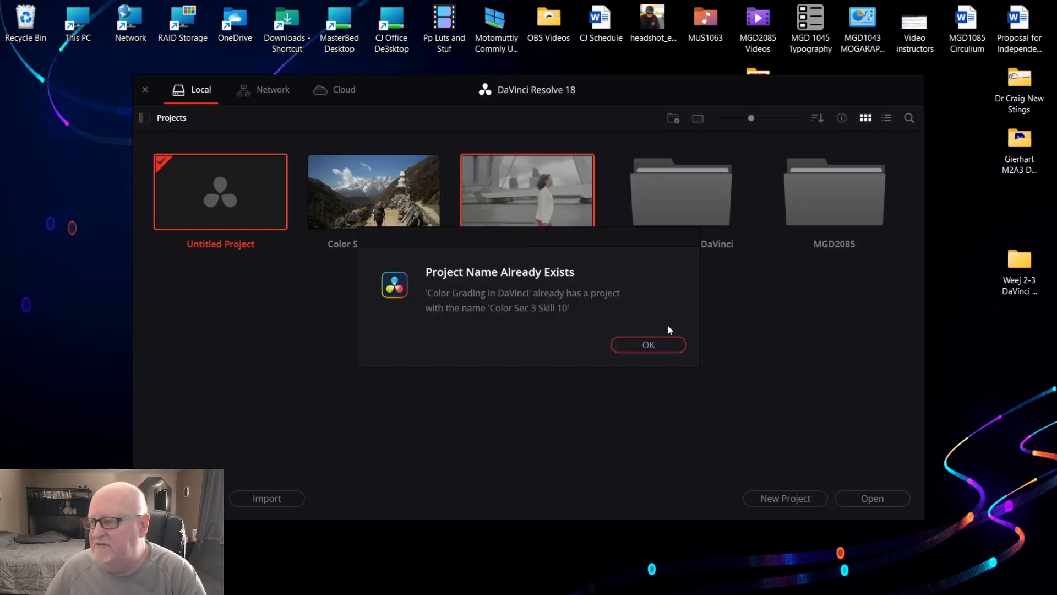
click(649, 345)
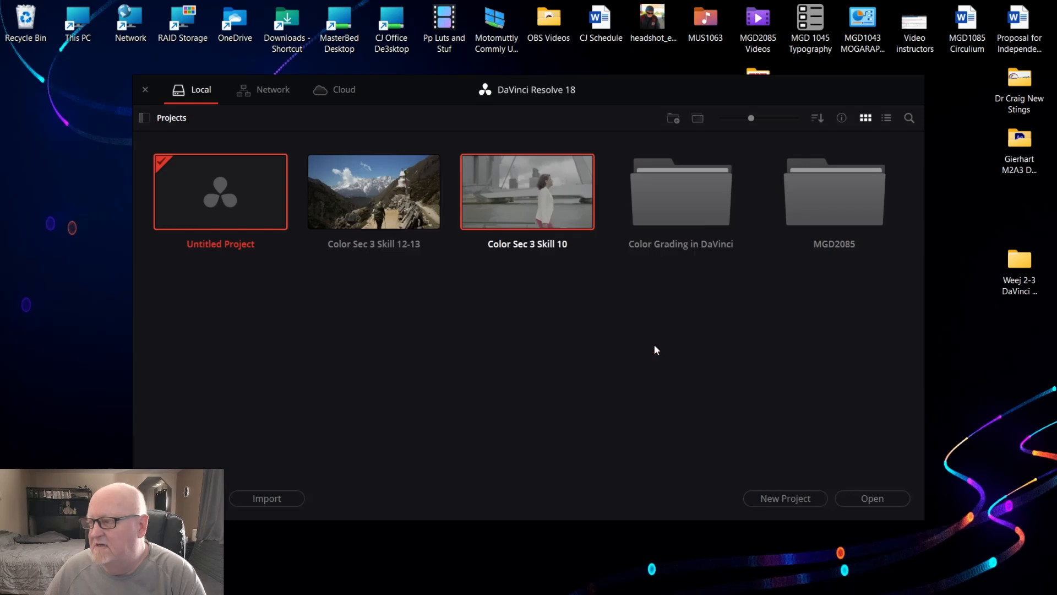
Rename the Color Sec 3 Skill 10 project to Color Sec 3 Skill 11 and move both Color Sec 3 projects into the Color Grading in DaVinci folder.
right_click(556, 242)
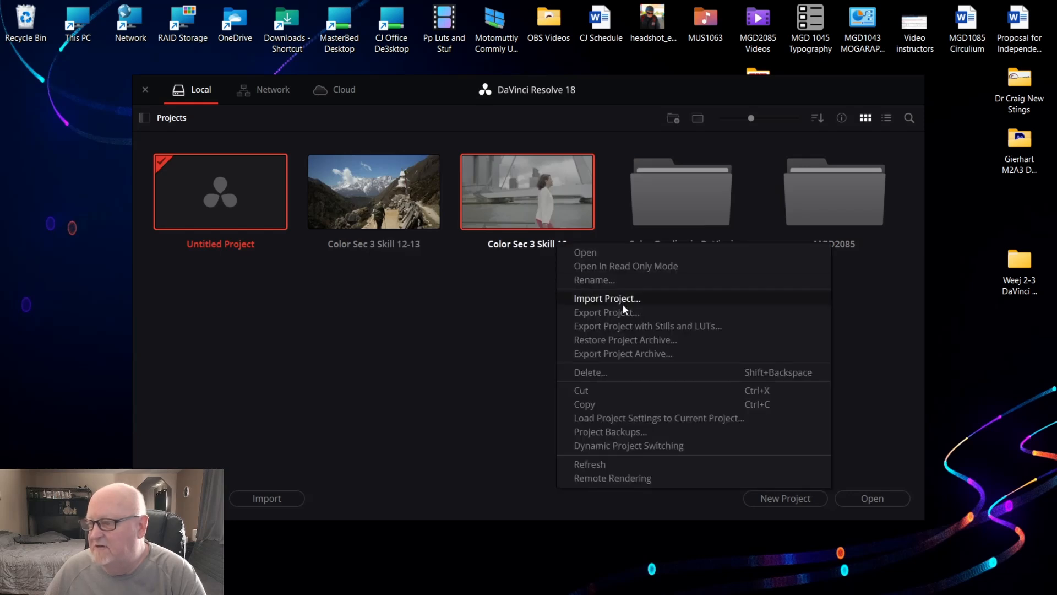
click(593, 280)
key(ctrl+c)
click(506, 272)
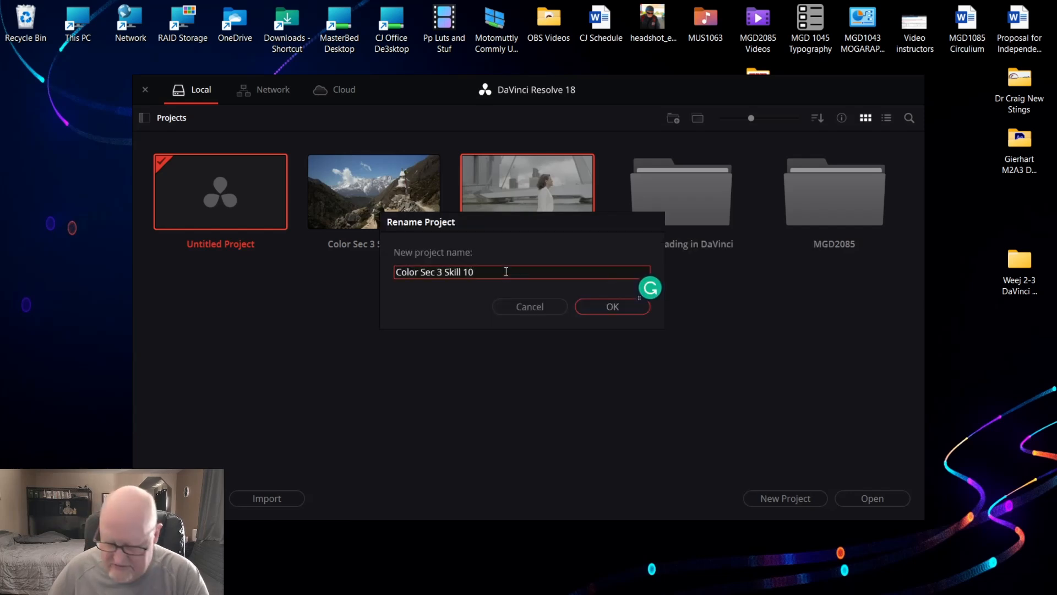
key(BackSpace)
text(1)
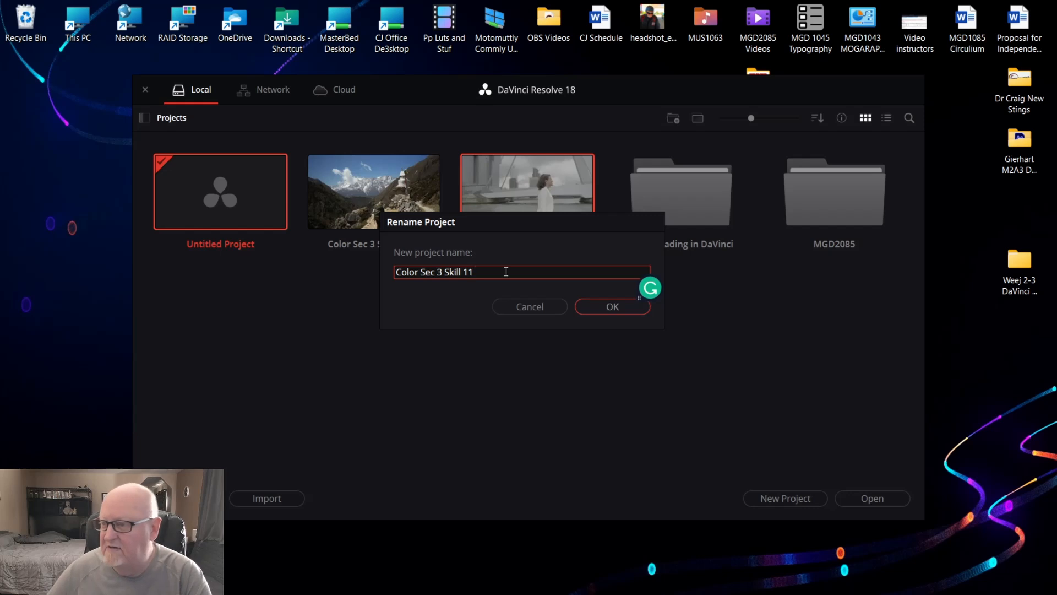
click(601, 304)
drag(543, 196, 680, 199)
drag(506, 208, 223, 219)
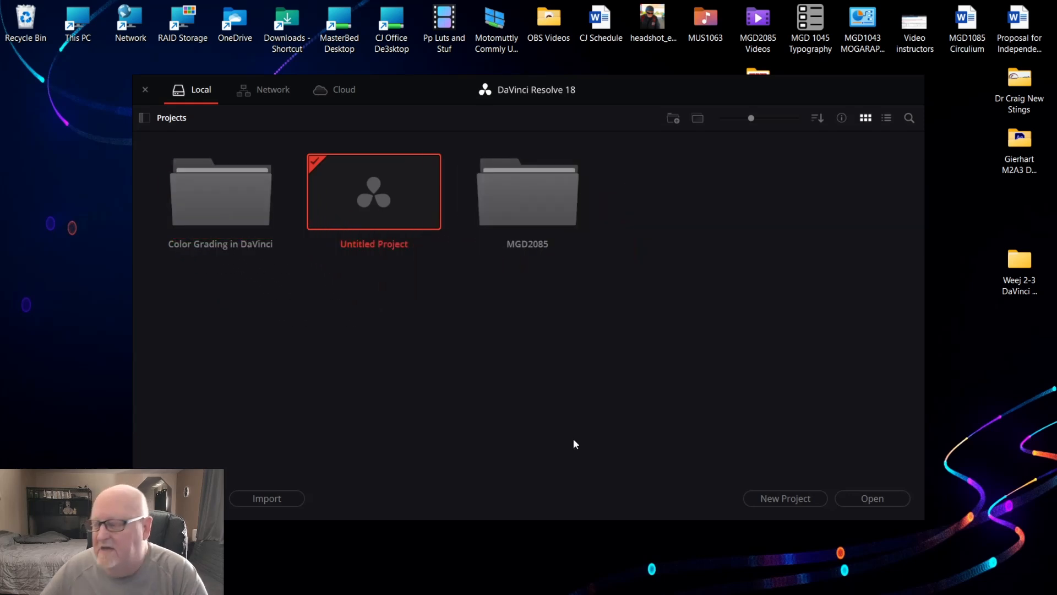
click(781, 497)
key(ctrl+a)
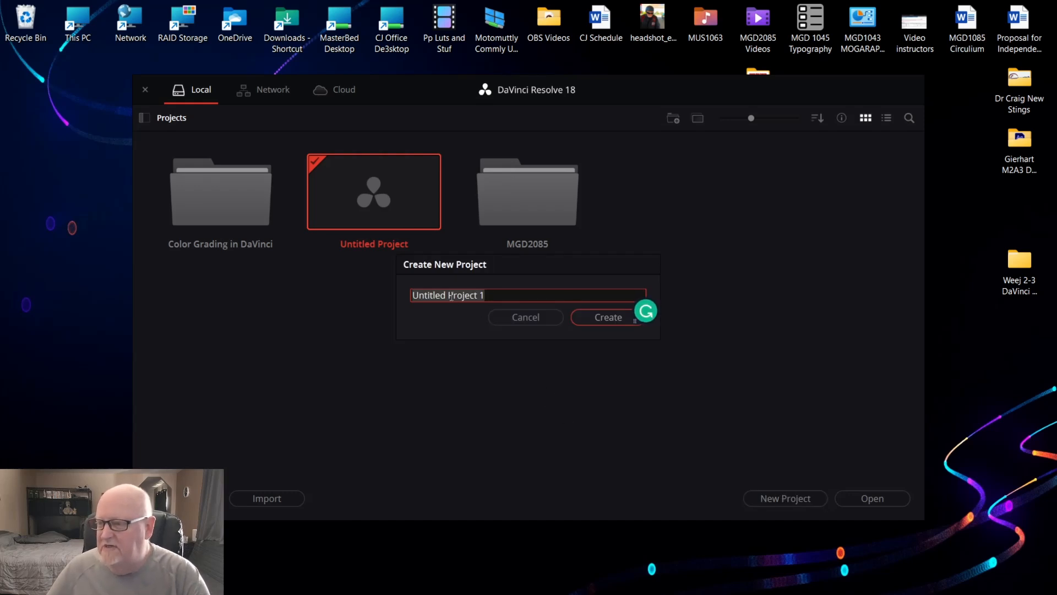
right_click(451, 295)
click(497, 366)
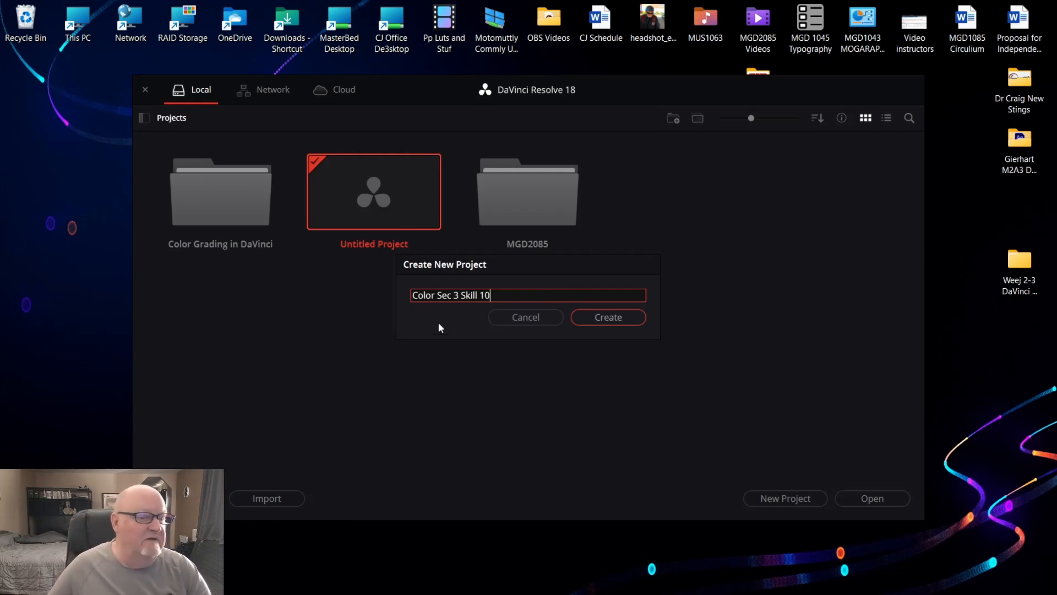
Switch to Chrome, copy the course title "Color Grading Essentials In DaVinci Resolve 18" from the Udemy page, and close the browser.
mouse_move(693, 593)
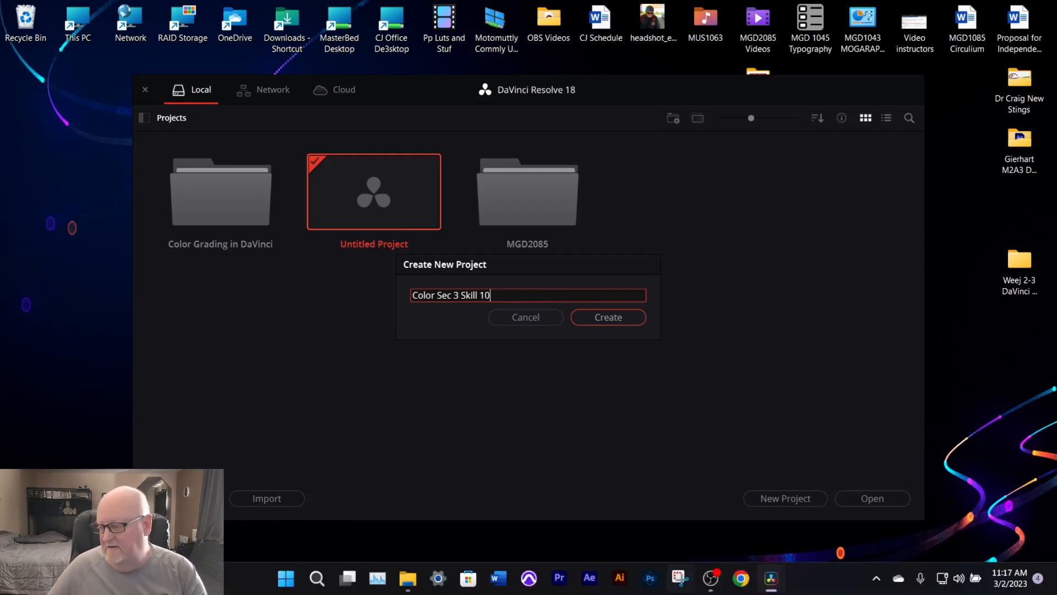
click(739, 578)
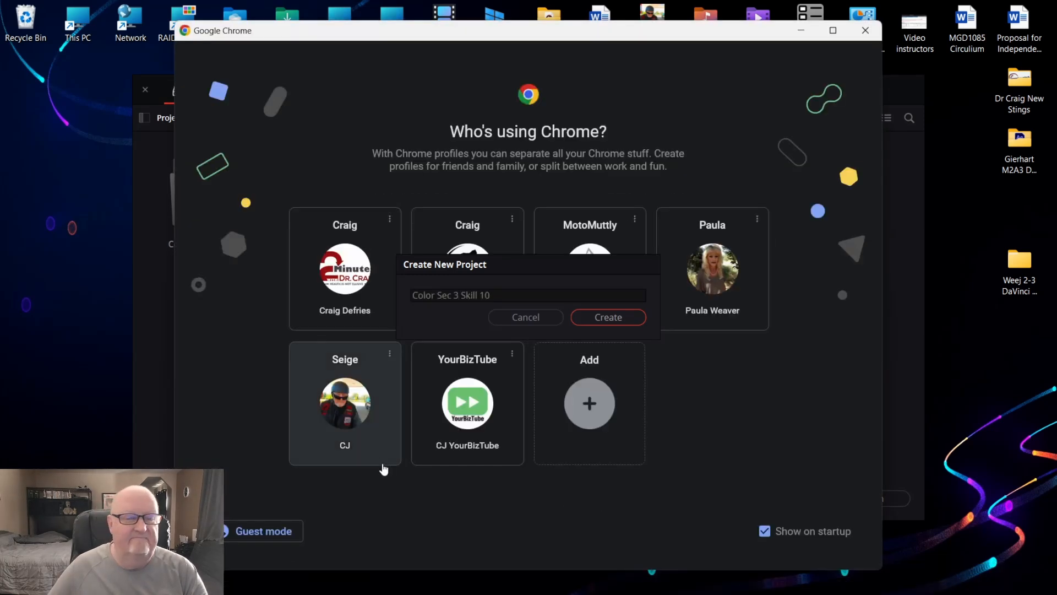
click(367, 454)
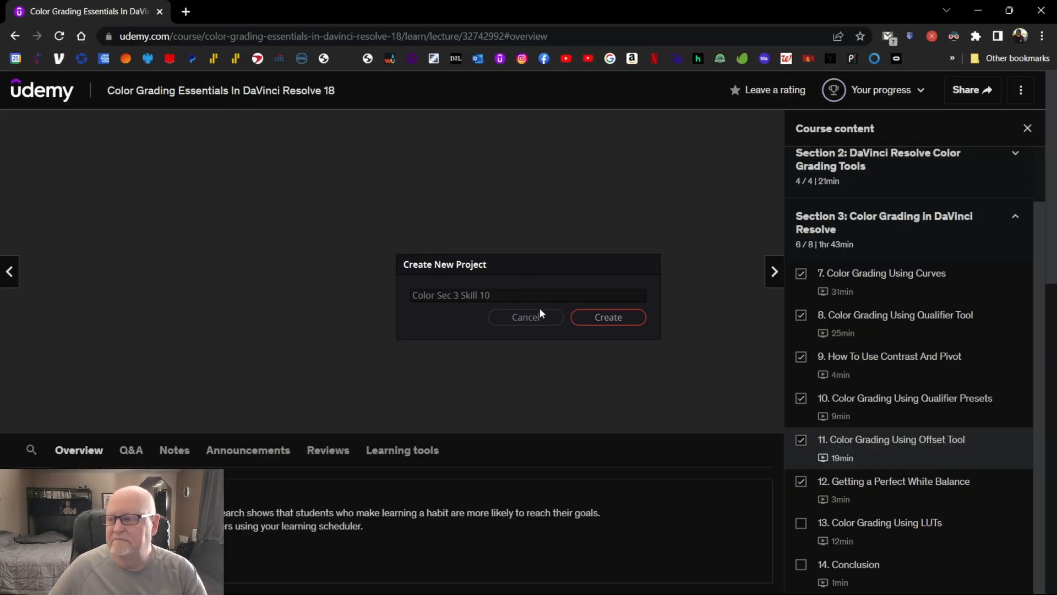
click(537, 314)
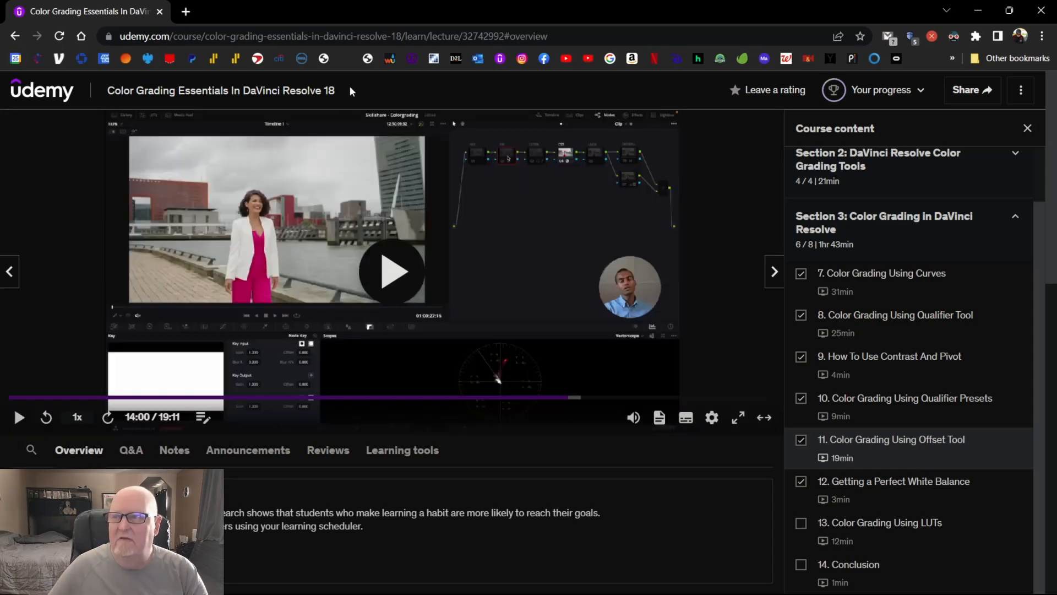
drag(349, 88, 95, 100)
key(ctrl+c)
right_click(153, 90)
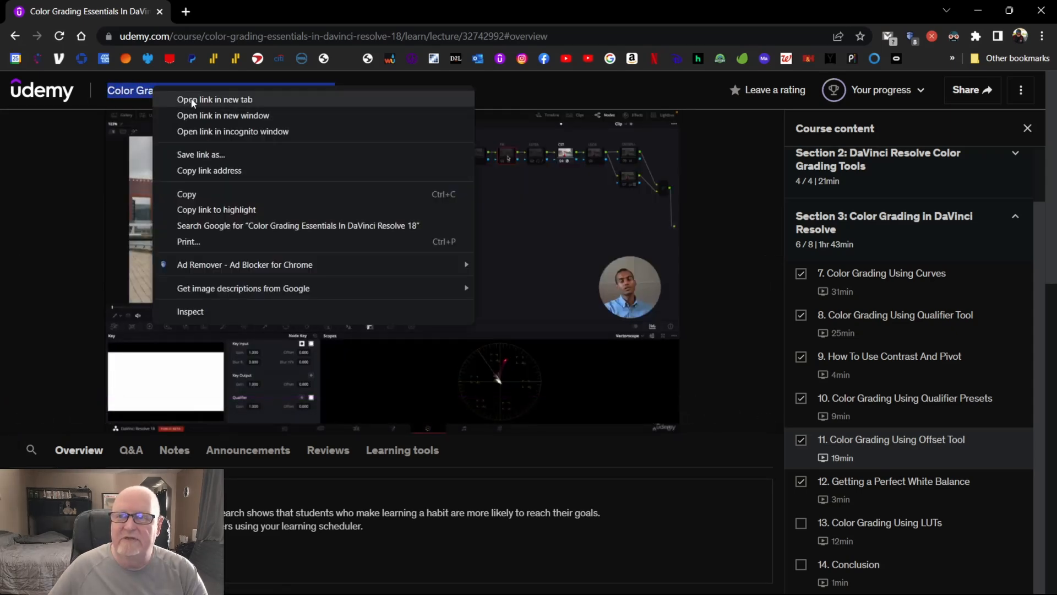
click(209, 195)
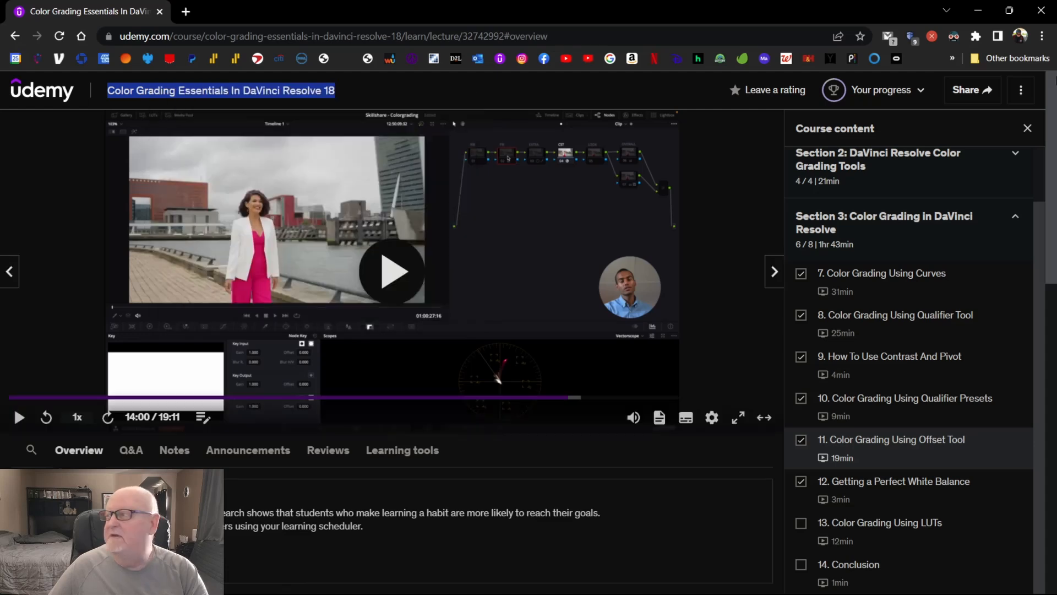
click(1040, 6)
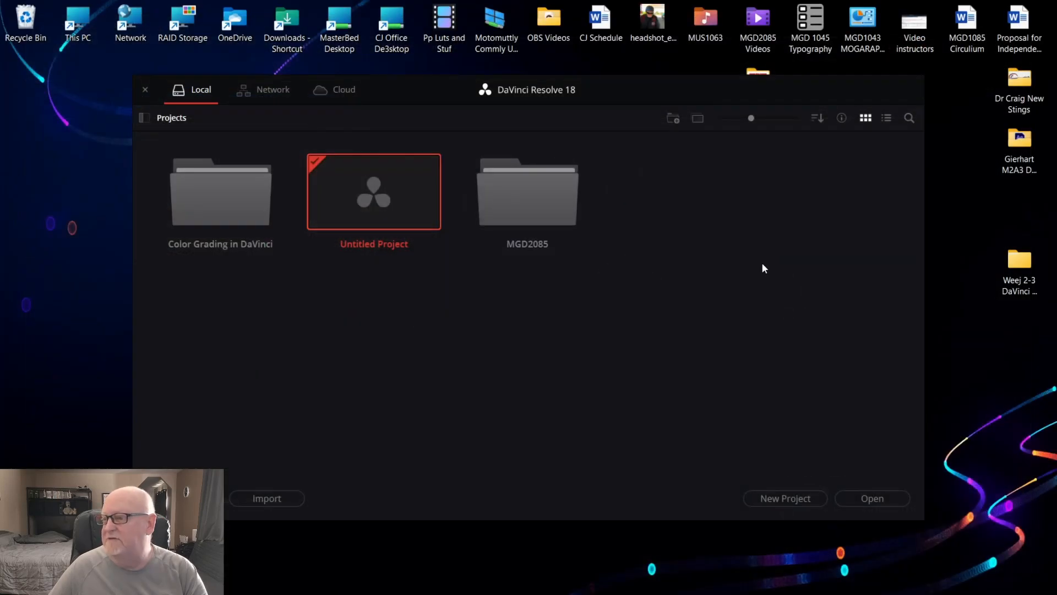
Create a new project named Color Grading Essentials In DaVinci Resolve 18, using the copied course title.
click(786, 499)
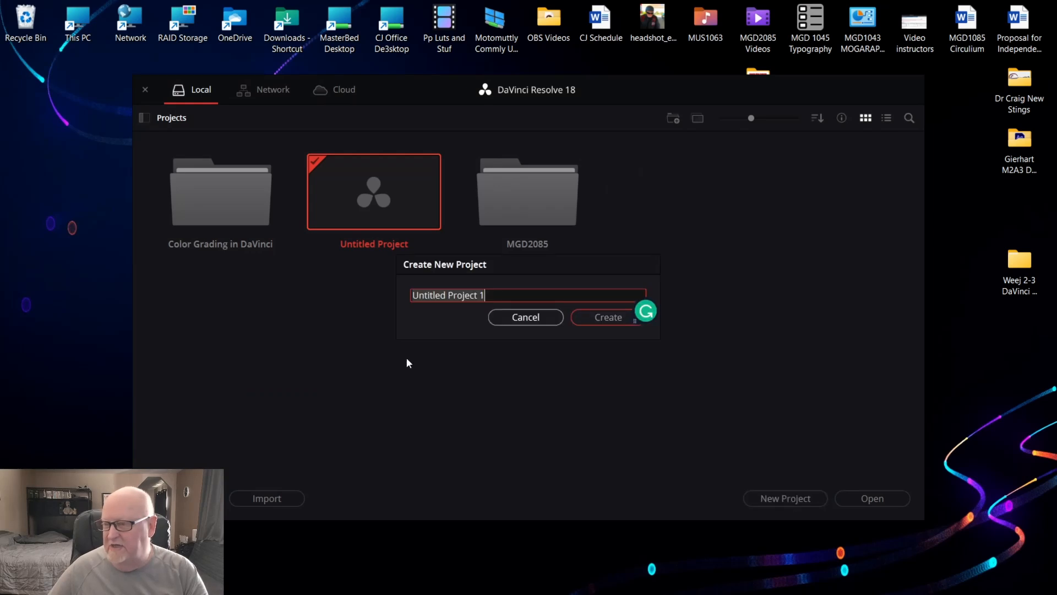
right_click(443, 295)
click(483, 359)
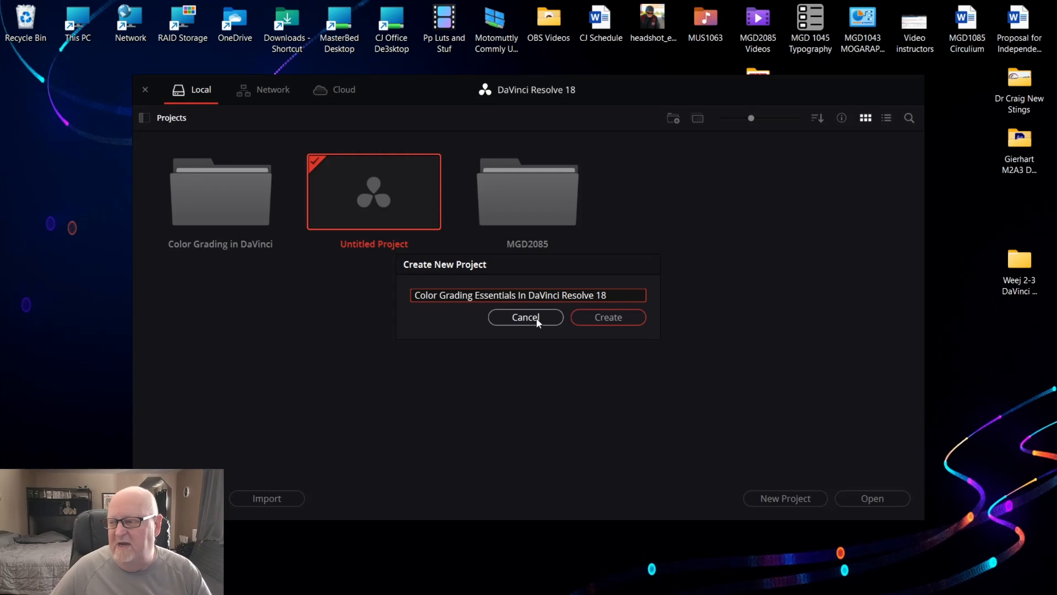
click(602, 315)
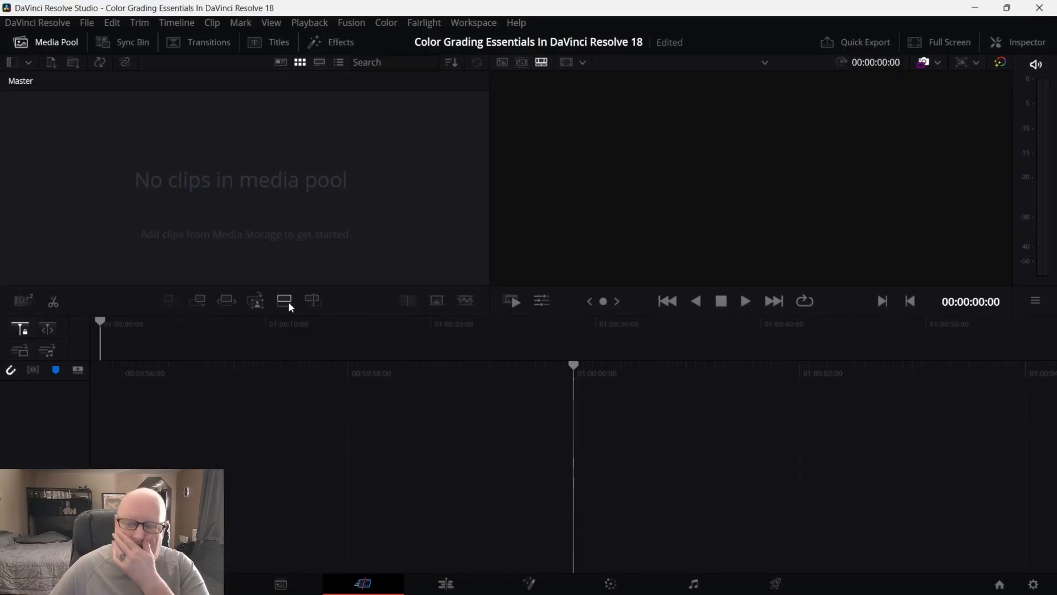
Switch to the Media page and review the project's timeline format and Color Management settings without saving changes.
click(270, 589)
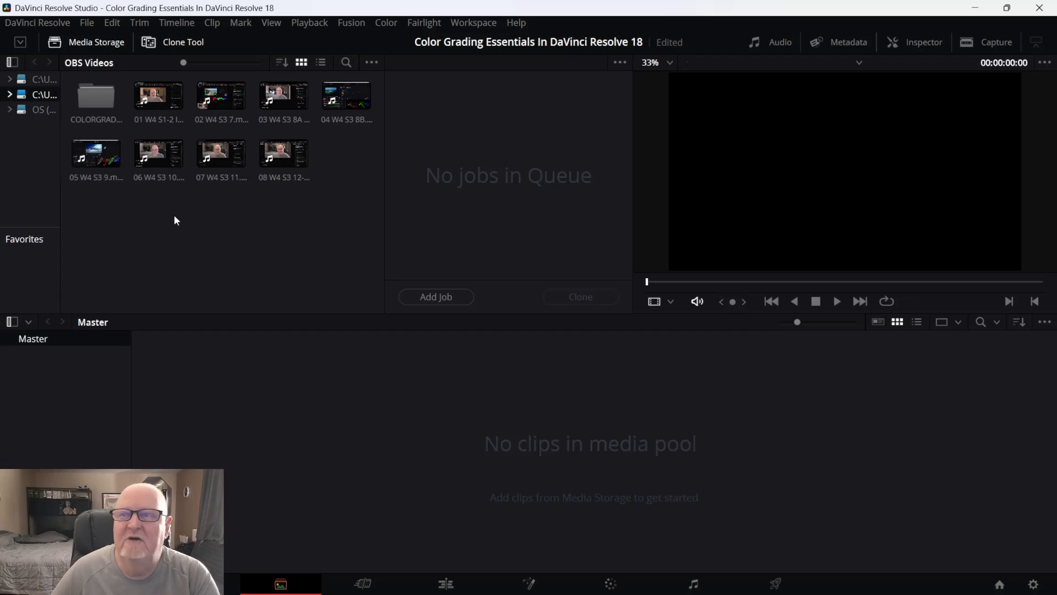
click(91, 26)
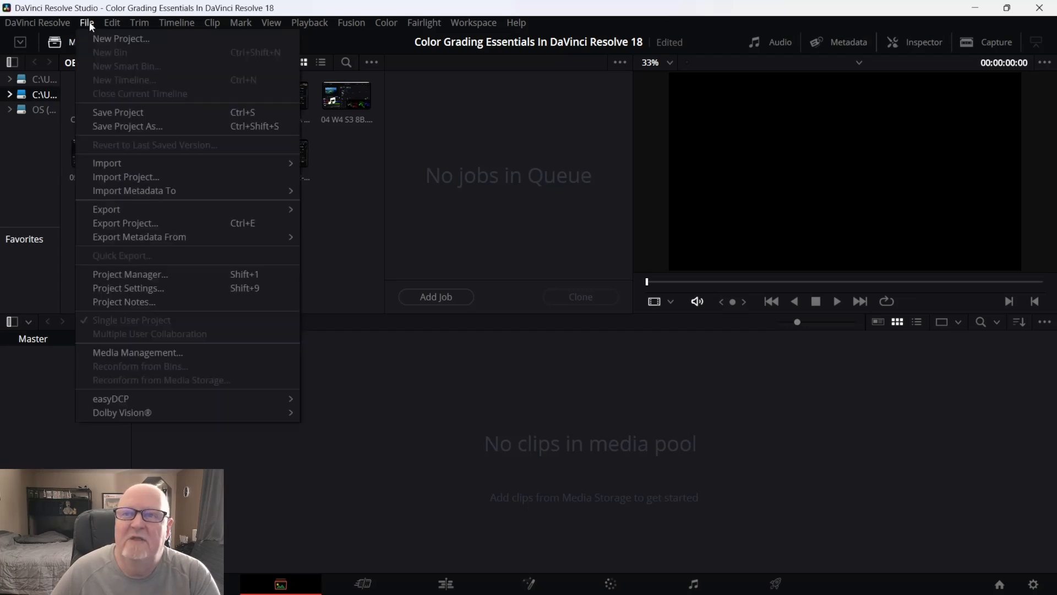
click(156, 287)
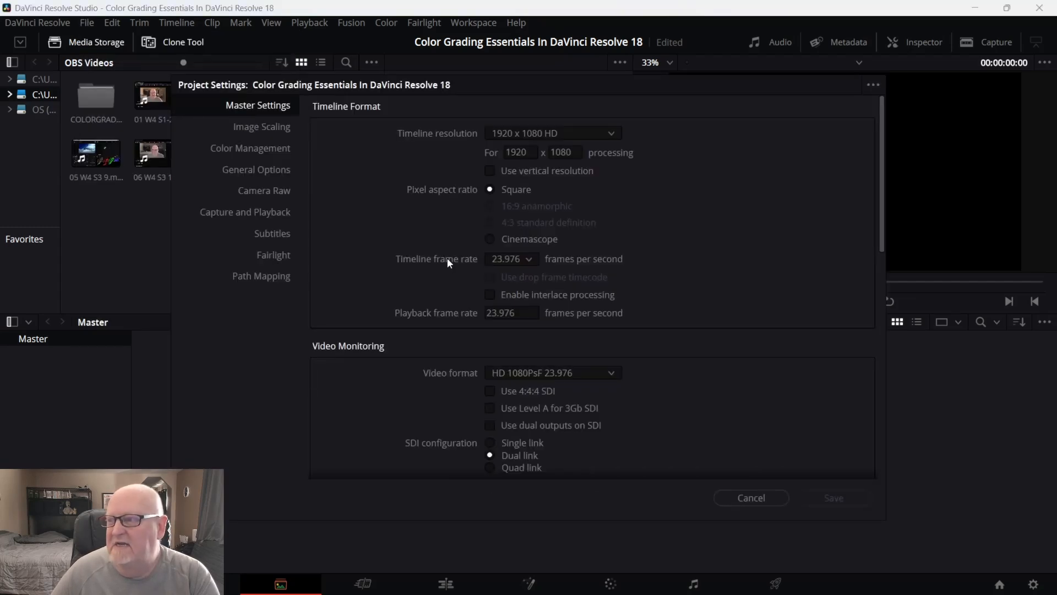
click(271, 149)
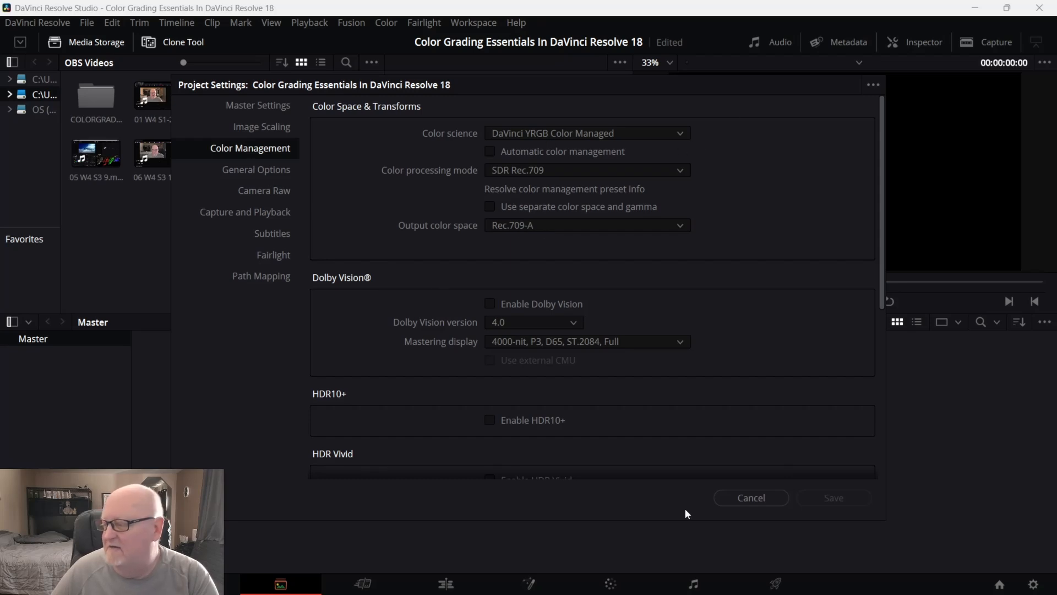
click(759, 498)
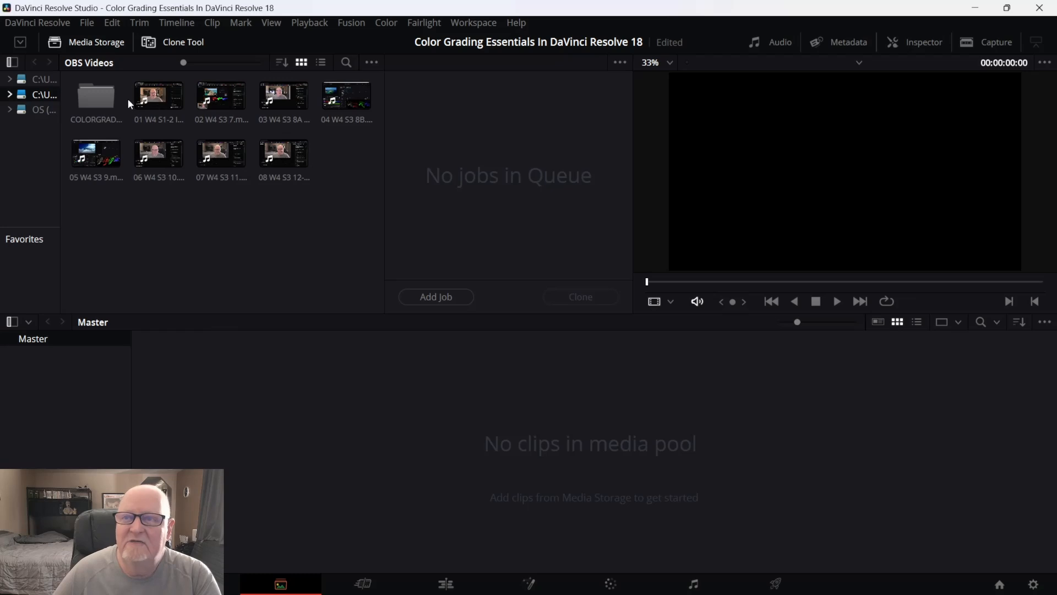
Add all eight W4 recordings from OBS Videos to the media pool, keeping the project frame rate.
drag(126, 90, 355, 162)
drag(205, 114, 204, 409)
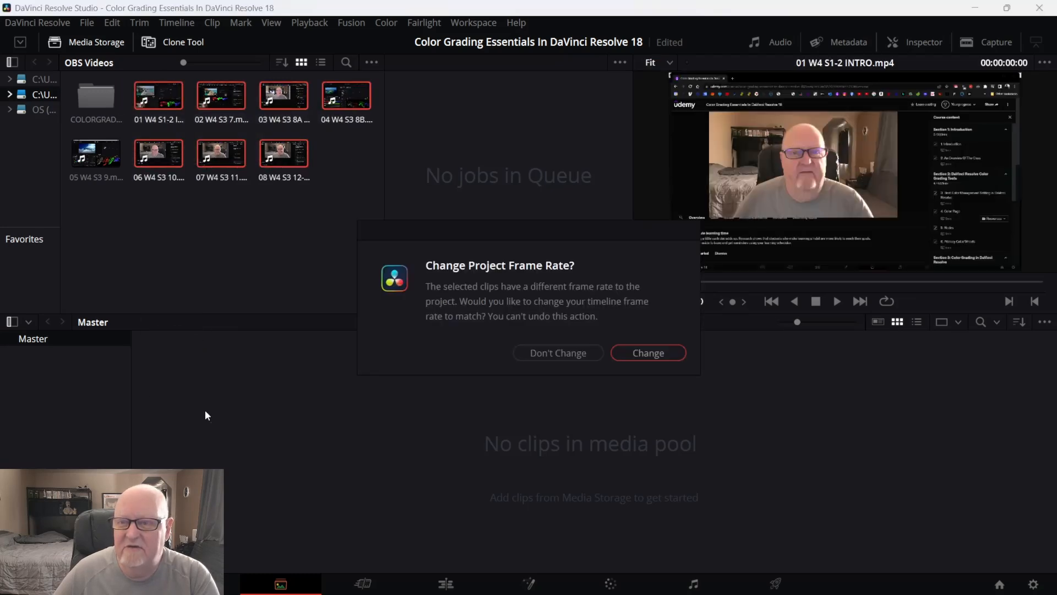
click(557, 353)
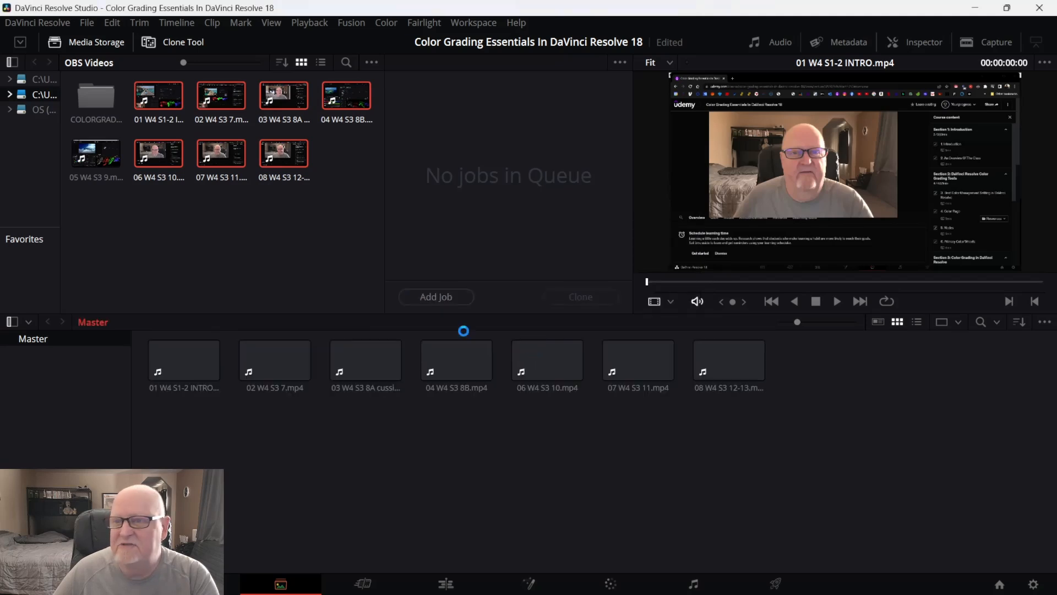
drag(94, 154, 414, 482)
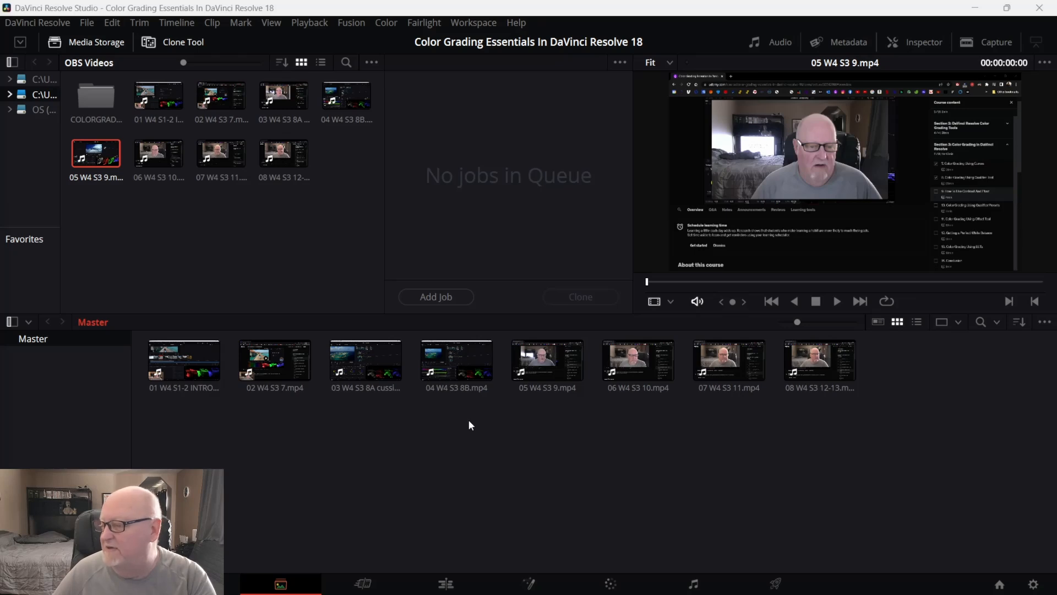
Create a timeline from all eight media pool clips, named Color Grading Essentials In DaVinci Resolve 18.
drag(930, 370, 163, 386)
right_click(187, 359)
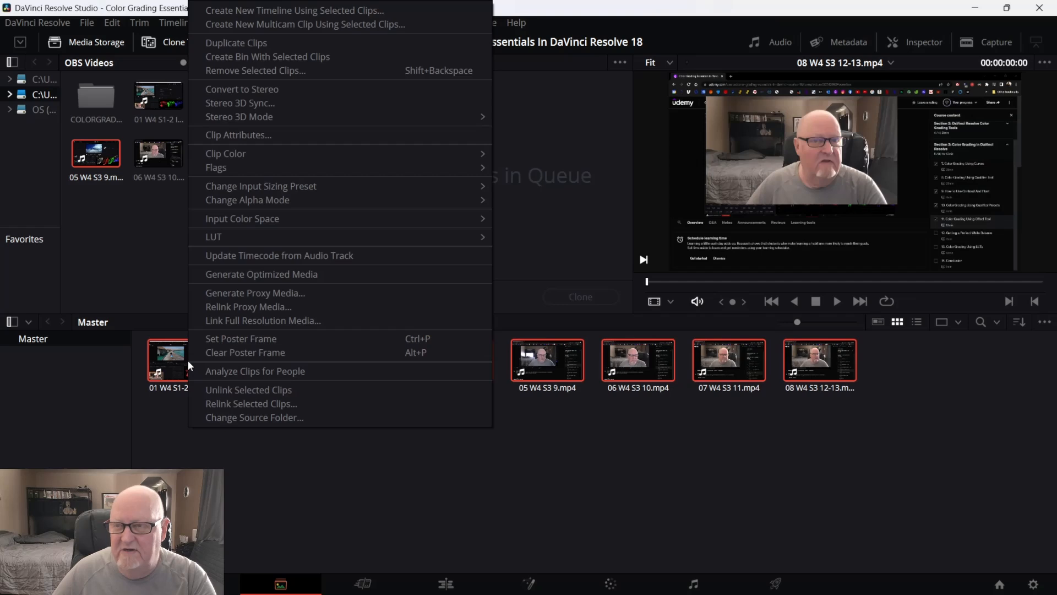
click(337, 11)
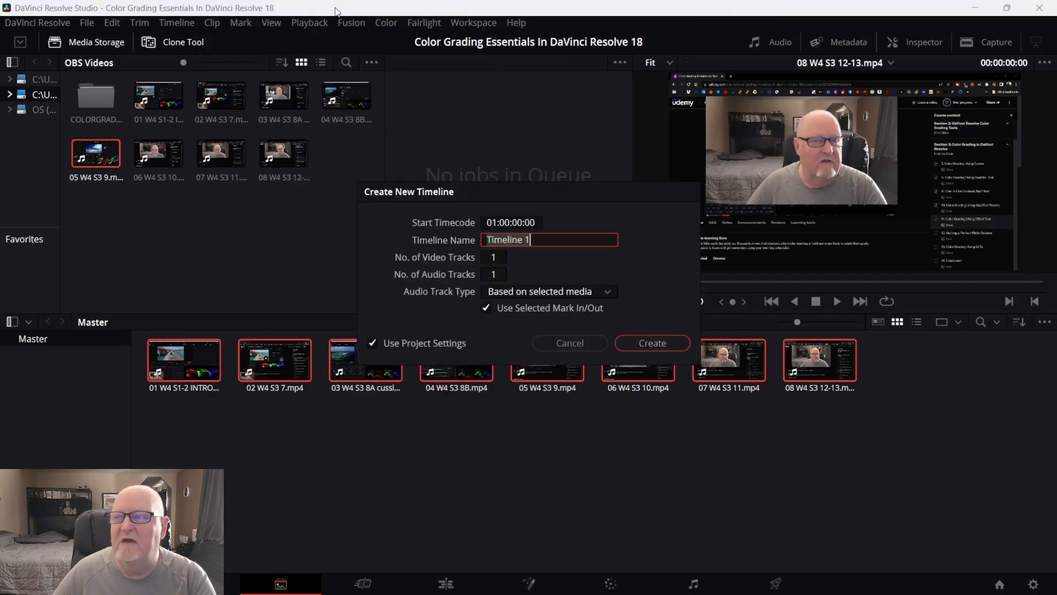
right_click(511, 240)
click(548, 309)
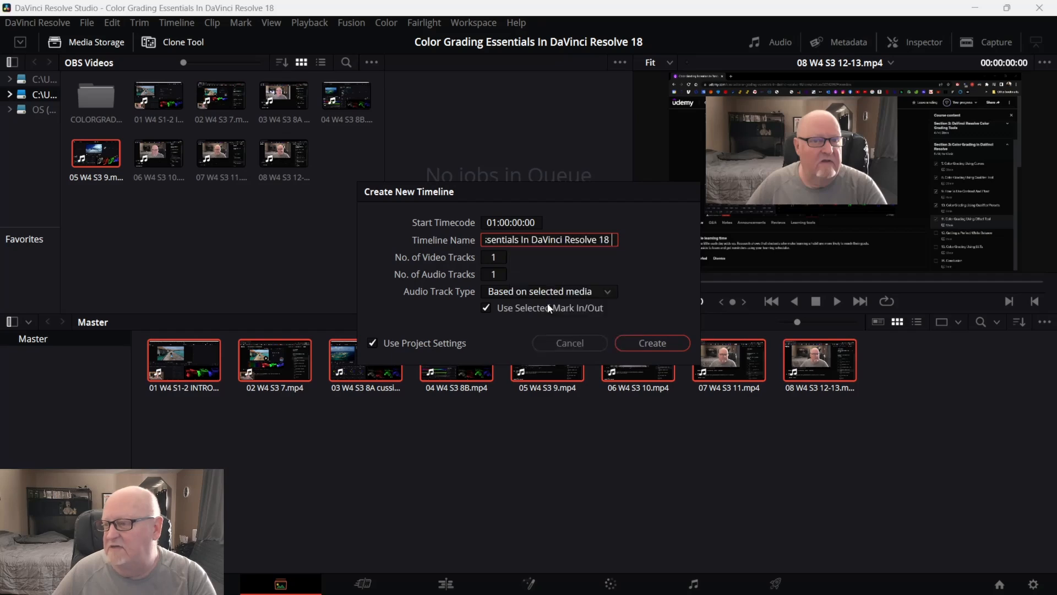
click(659, 344)
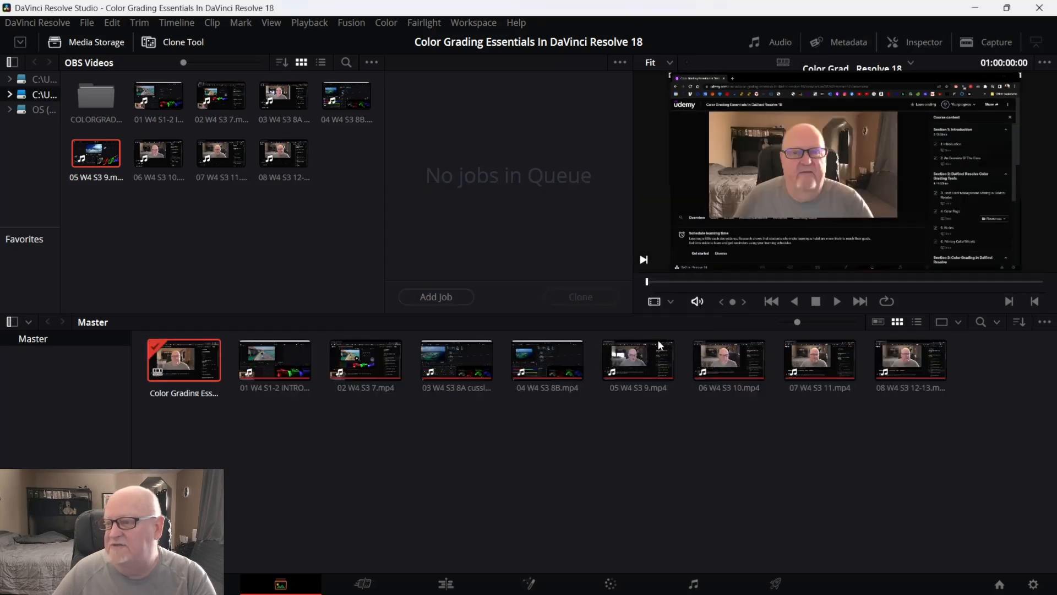
On the Edit page, review the end of the 03 W4 S3 8A clip in detail up to its cut with the 04 W4 S3 8B clip.
click(449, 583)
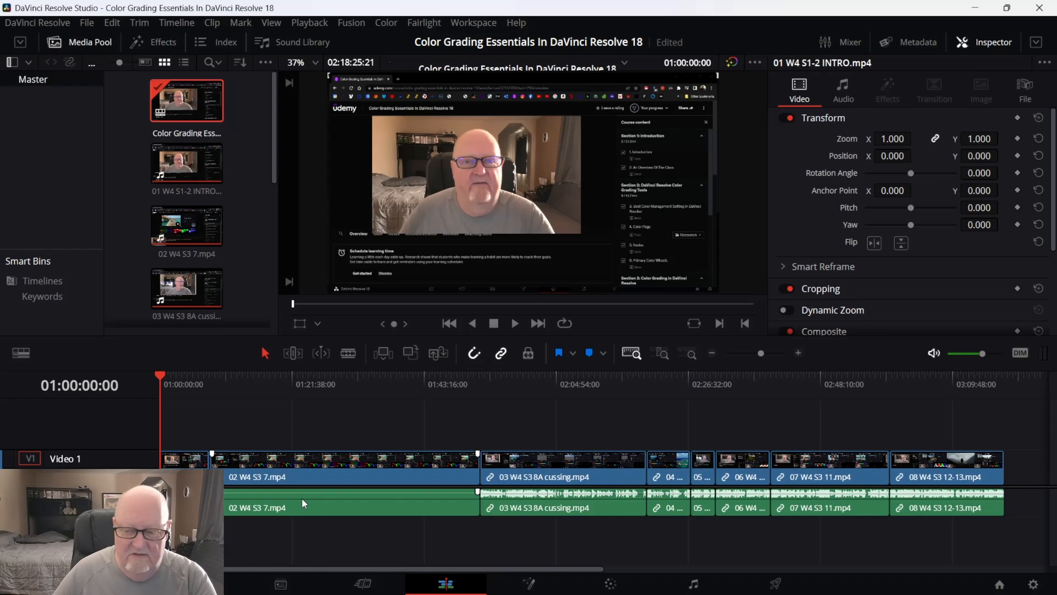
drag(164, 374, 614, 380)
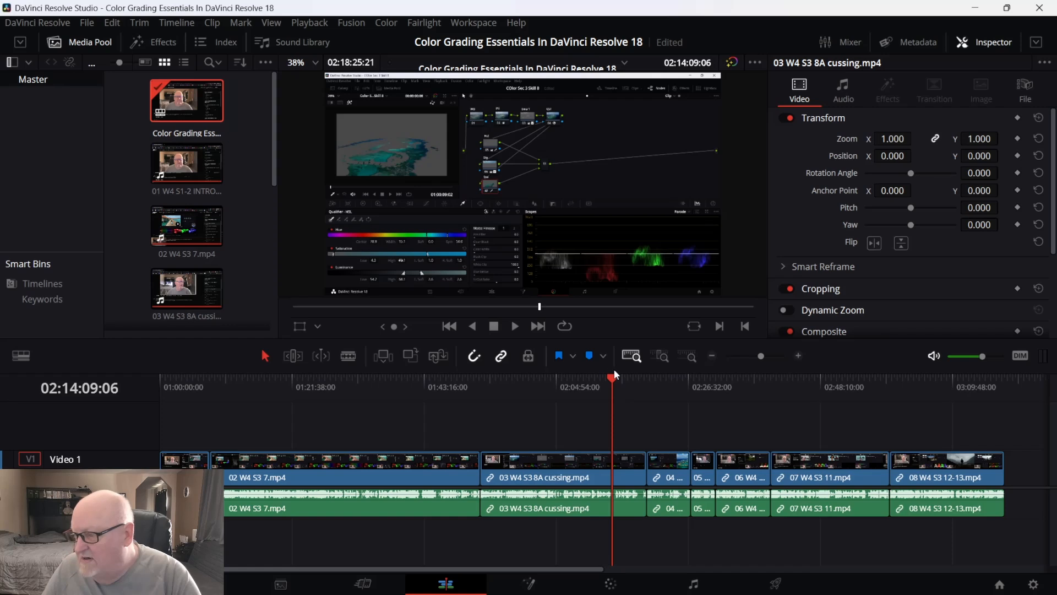
drag(616, 378, 643, 376)
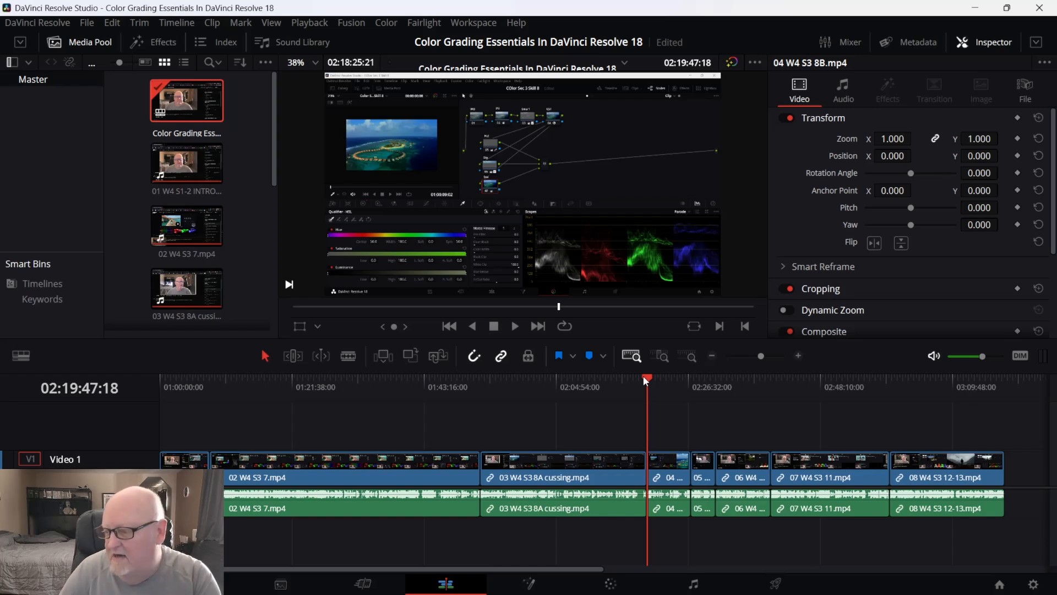
key(j)
key(j)
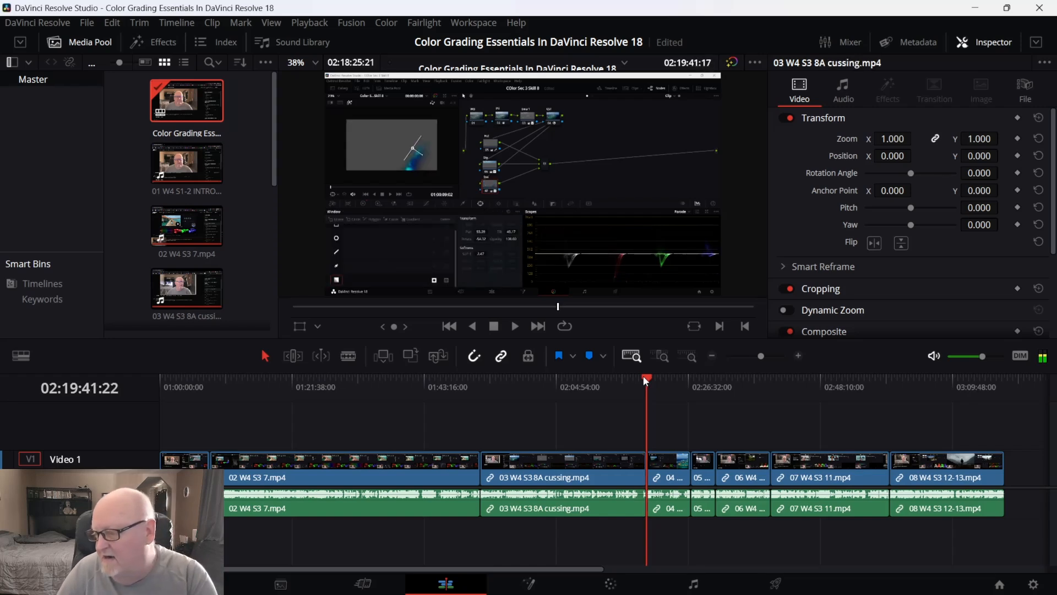
click(662, 356)
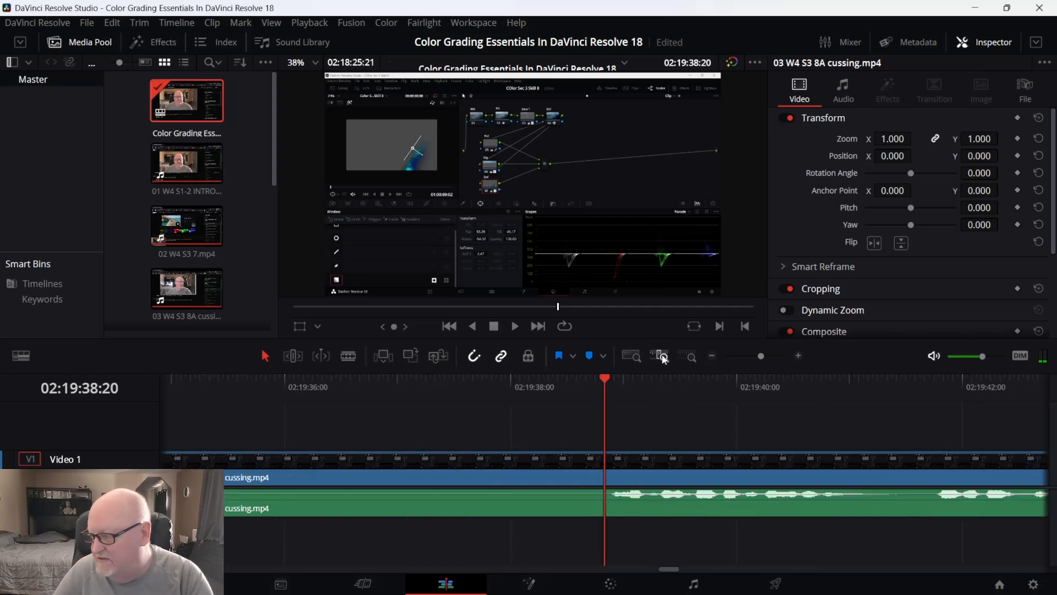
key(k)
key(l)
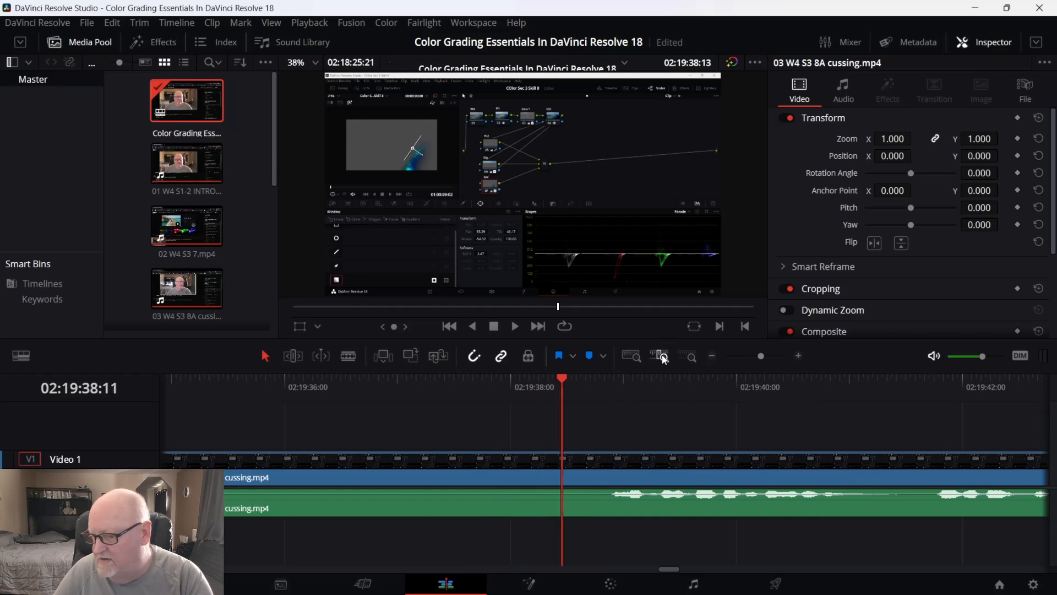
key(Down)
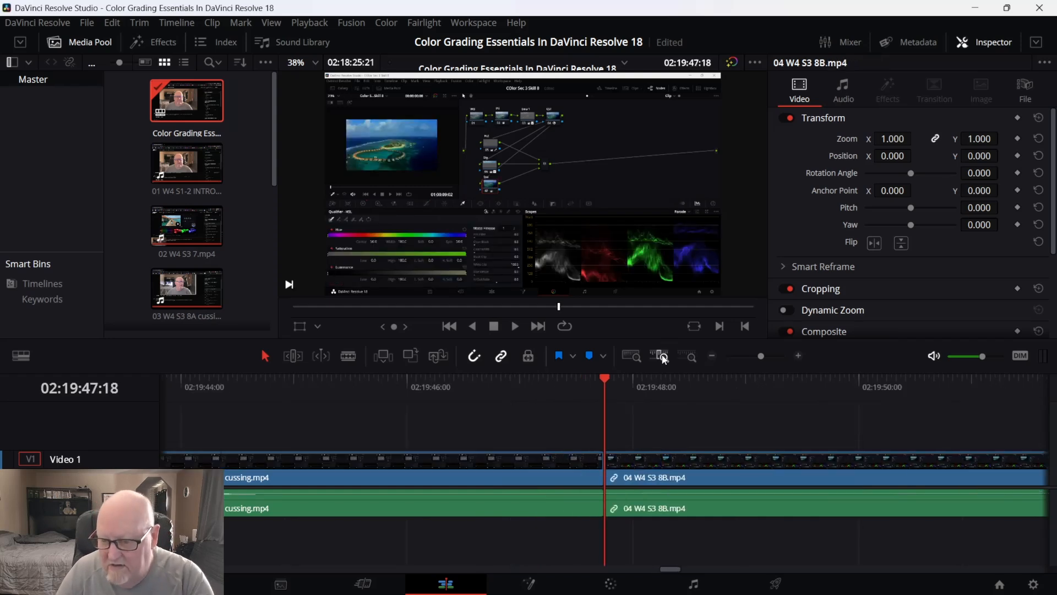
Play back the end of the 03 W4 S3 8A clip from about 02:19:24 to 02:19:34, checking where the usable footage ends.
key(j)
key(k)
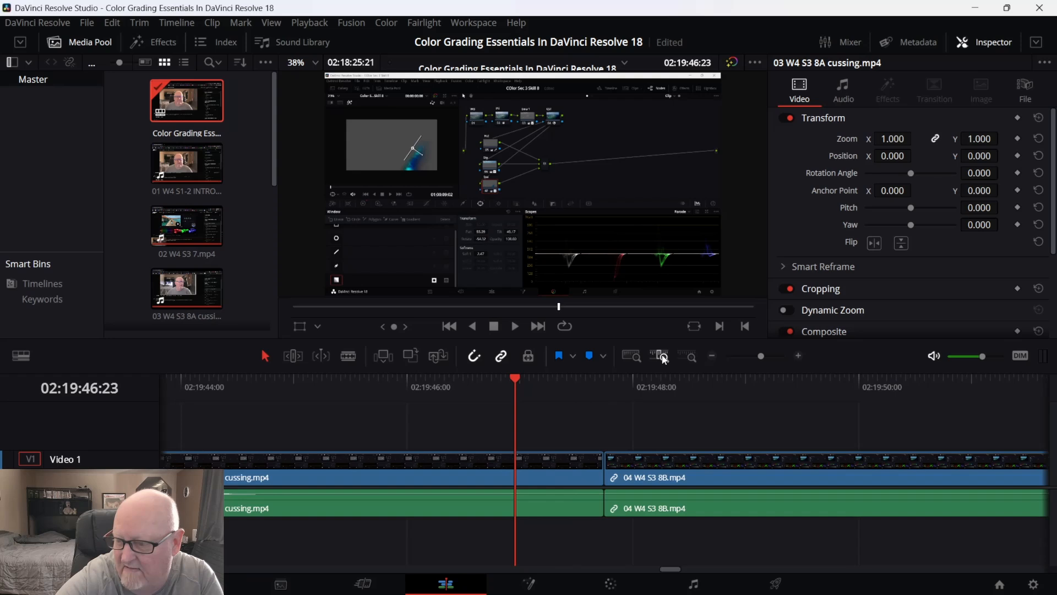
key(j)
key(j)
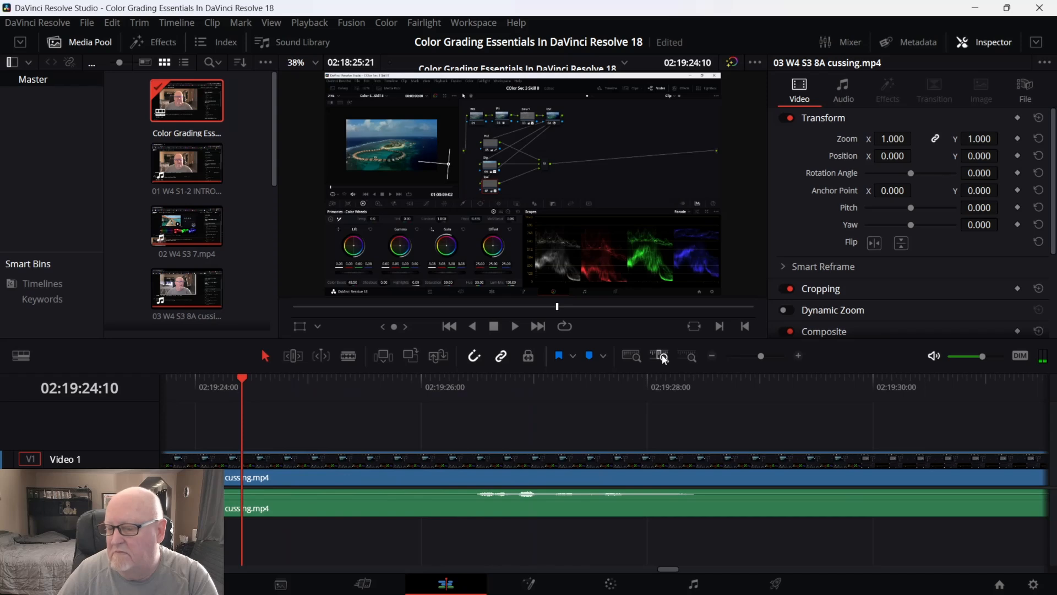
key(space)
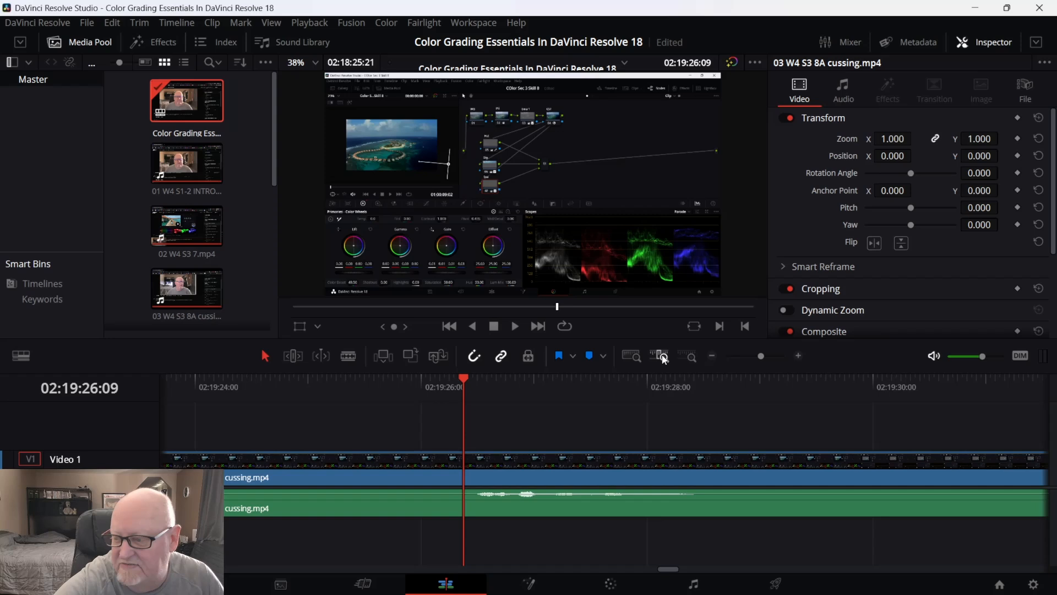
key(space)
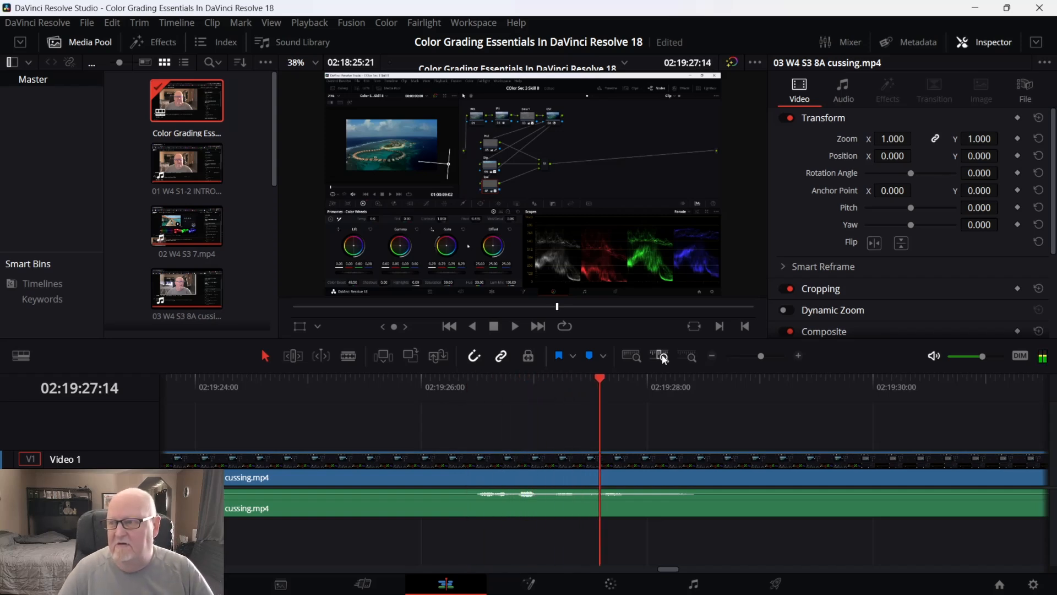
key(j)
key(j)
key(l)
key(l)
key(l)
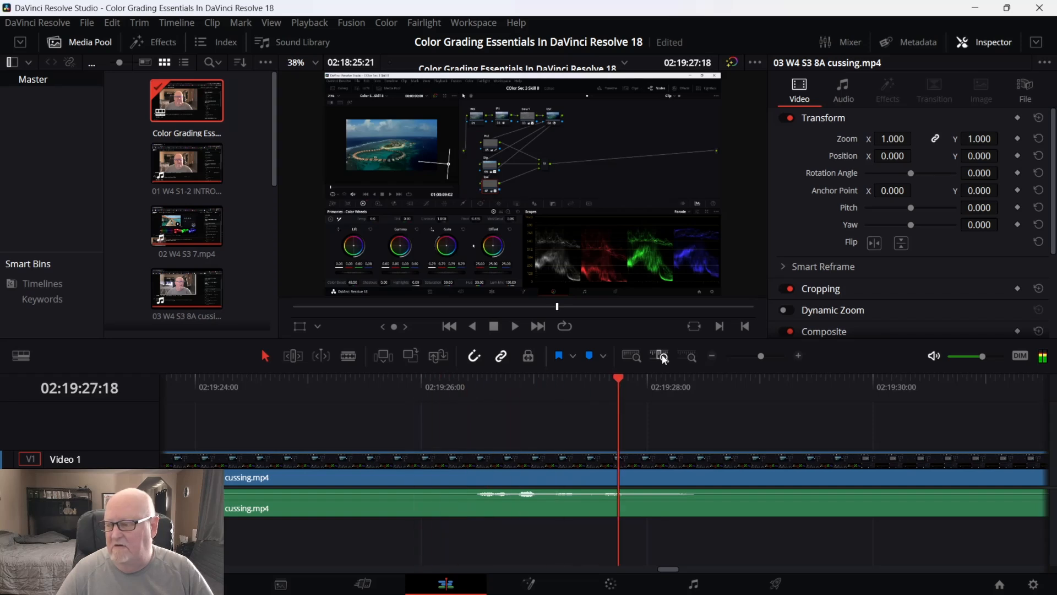
key(j)
key(j)
key(j)
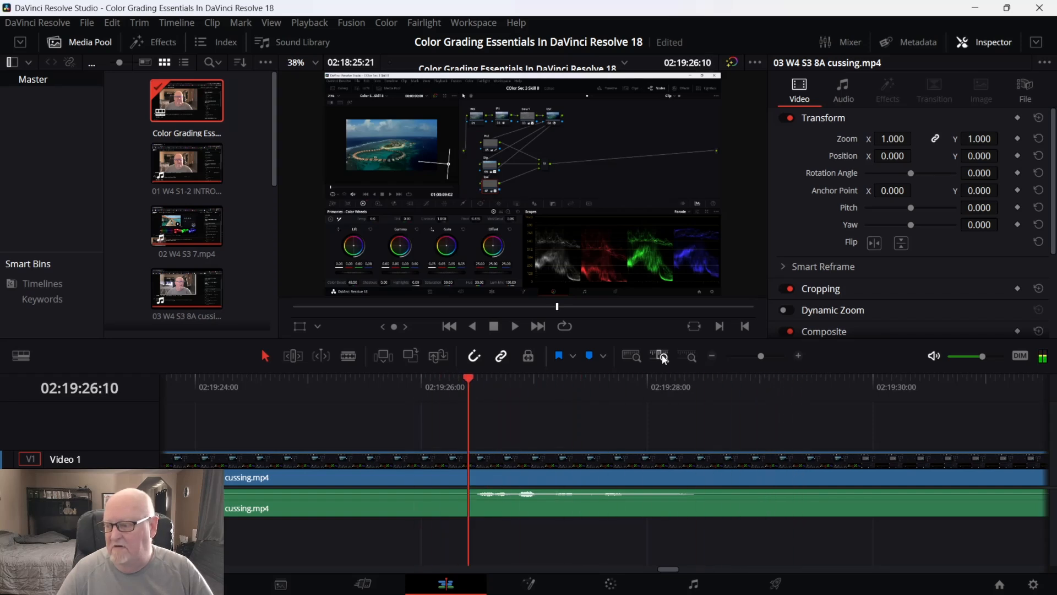
key(l)
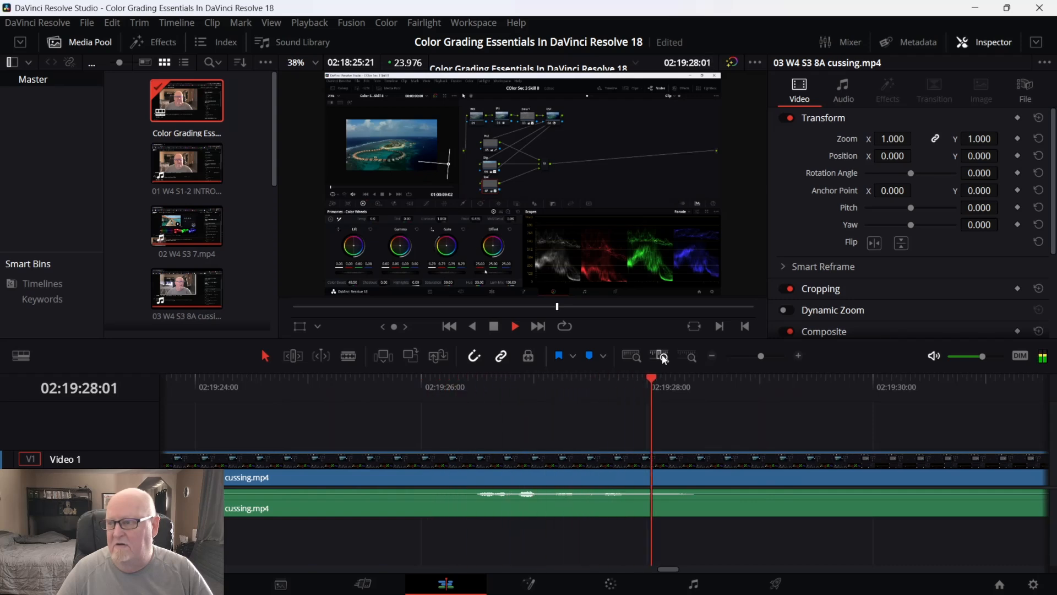
key(k)
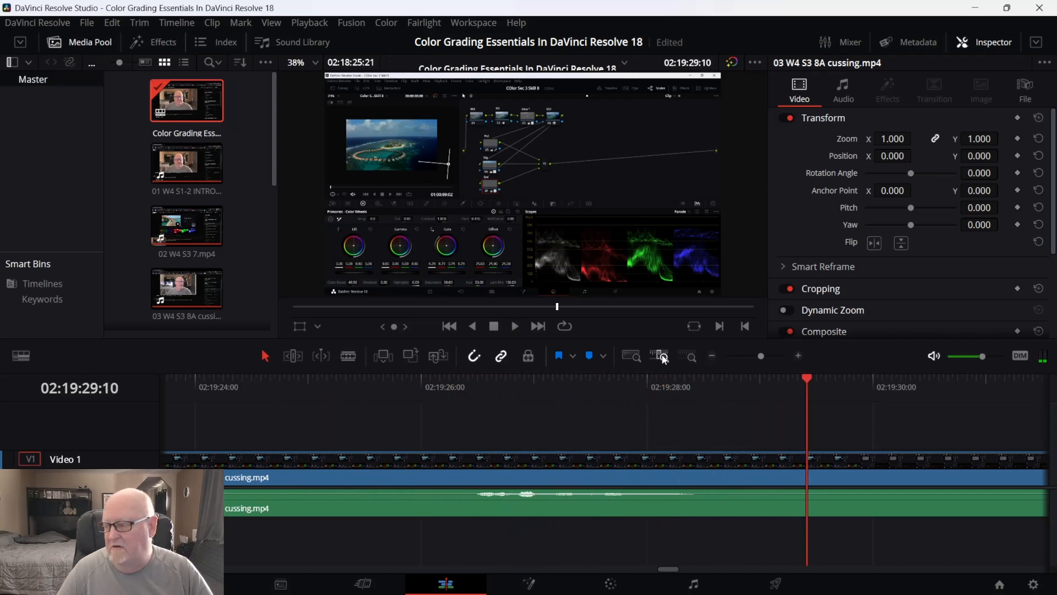
key(l)
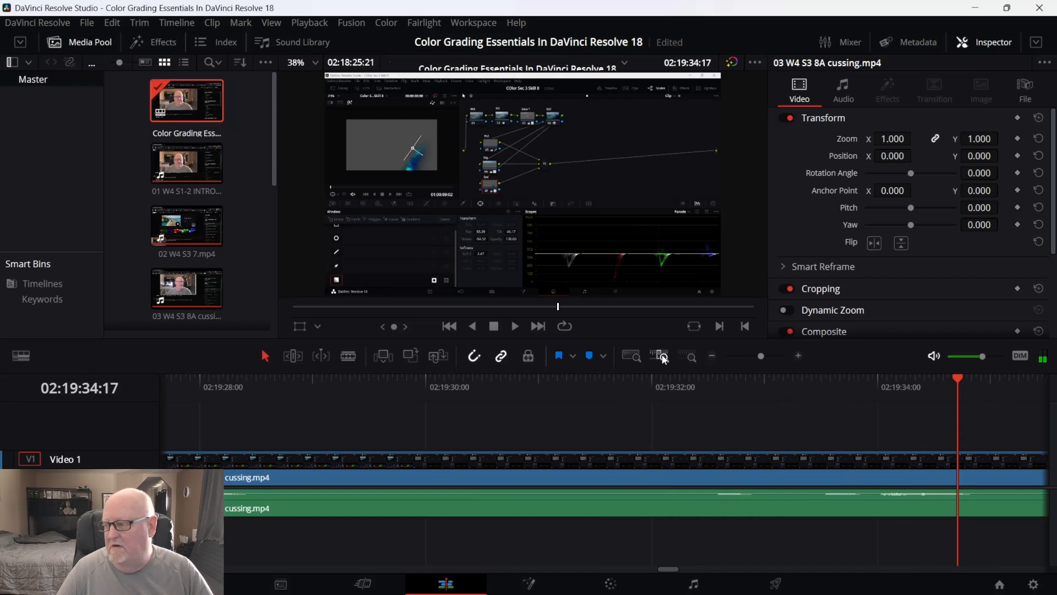
Split the 03 W4 S3 8A clip at 02:19:29:00, in the silent stretch before the color wheels screen changes.
key(space)
key(Left)
key(Left)
key(Left)
key(Left)
key(Left)
key(Left)
key(Left)
key(Left)
key(Left)
key(Left)
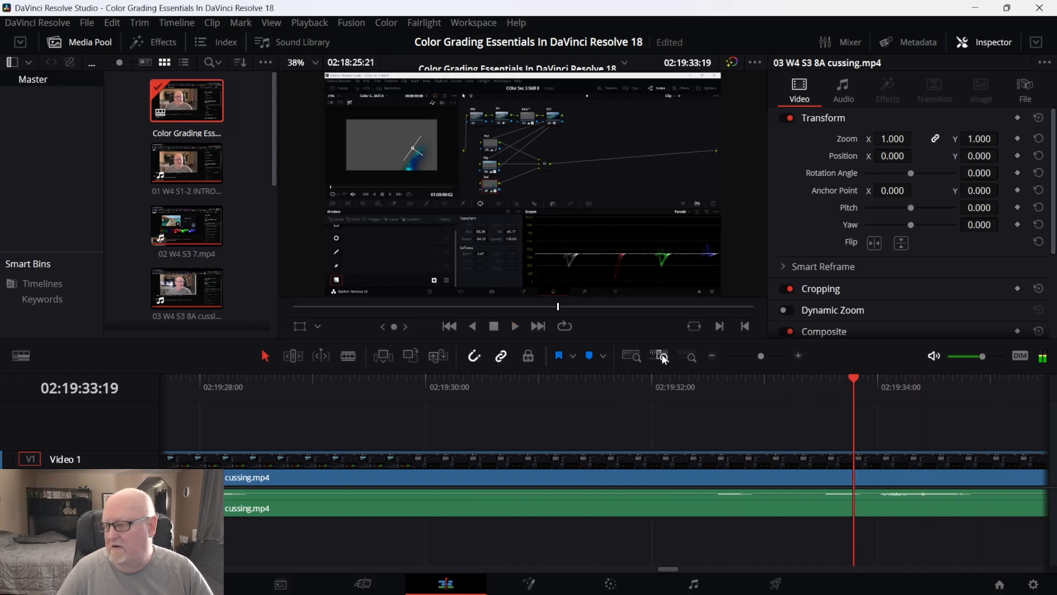
key(Left)
key(Left)
key(Left)
key(Left)
key(Left)
key(Left)
key(Left)
key(Left)
key(Left)
key(Left)
key(Left)
key(Left)
key(Left)
key(Left)
key(Left)
key(Left)
key(Left)
key(Left)
key(Left)
key(Left)
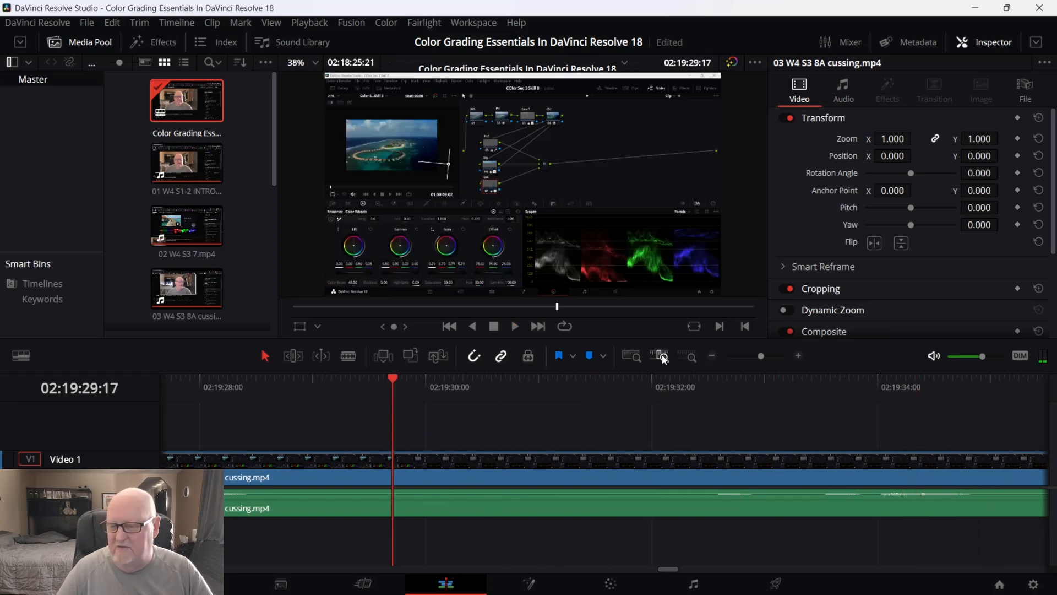
key(Left)
key(Left)
key(Left)
key(Left)
key(Left)
key(Left)
key(Left)
key(Left)
key(Left)
key(Left)
key(Left)
key(Left)
key(Left)
key(Left)
key(Left)
key(Left)
key(Left)
key(Left)
key(Left)
key(Left)
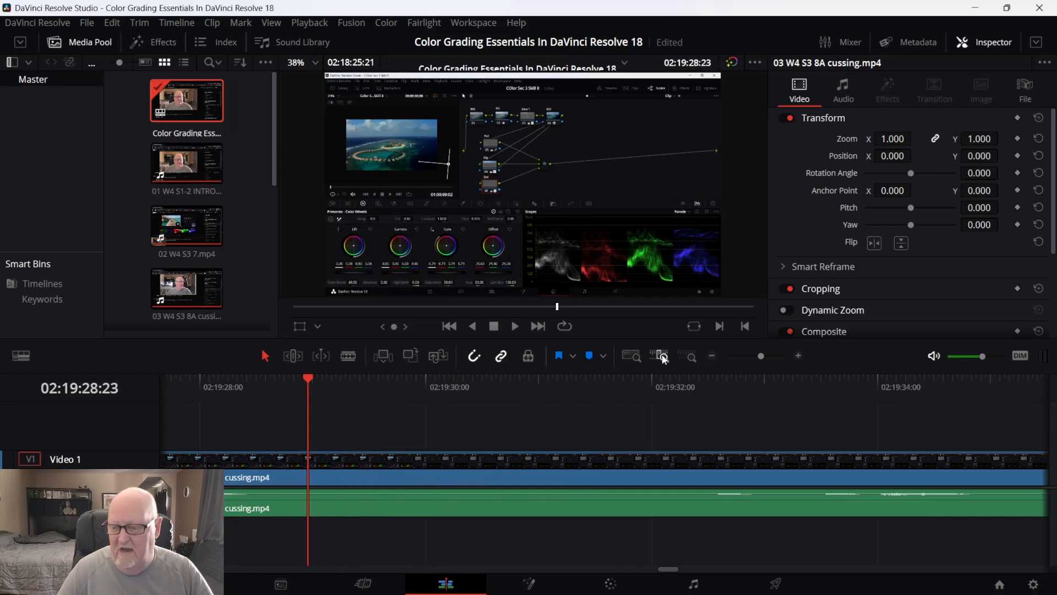
key(Left)
key(Left)
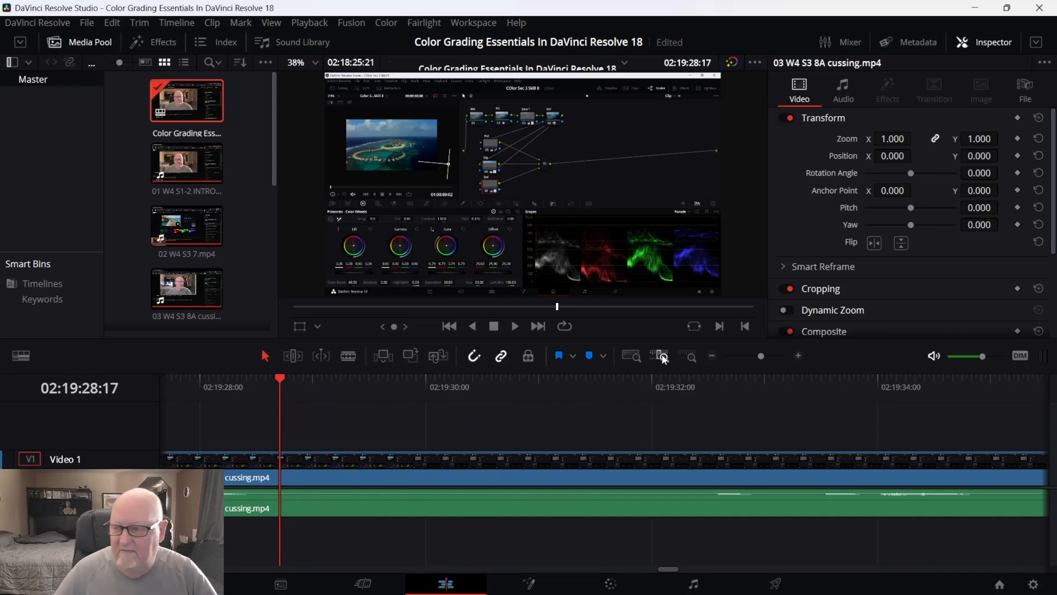
key(Right)
key(Right)
key(Right)
key(Right)
key(Right)
key(Right)
key(Right)
key(Right)
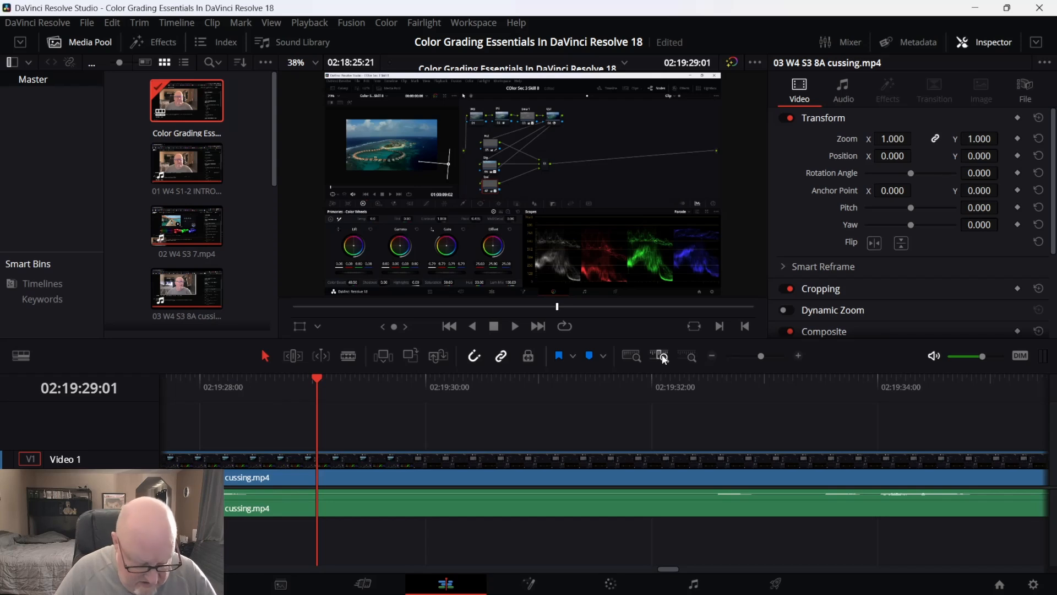
key(b)
key(Right)
key(Right)
key(Right)
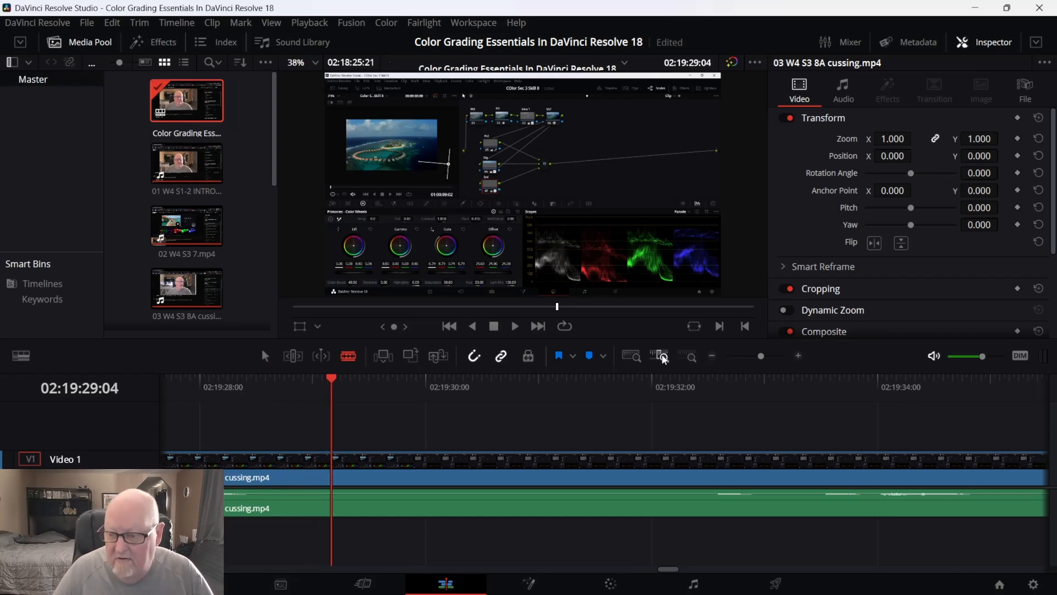
key(Left)
key(Left)
key(Left)
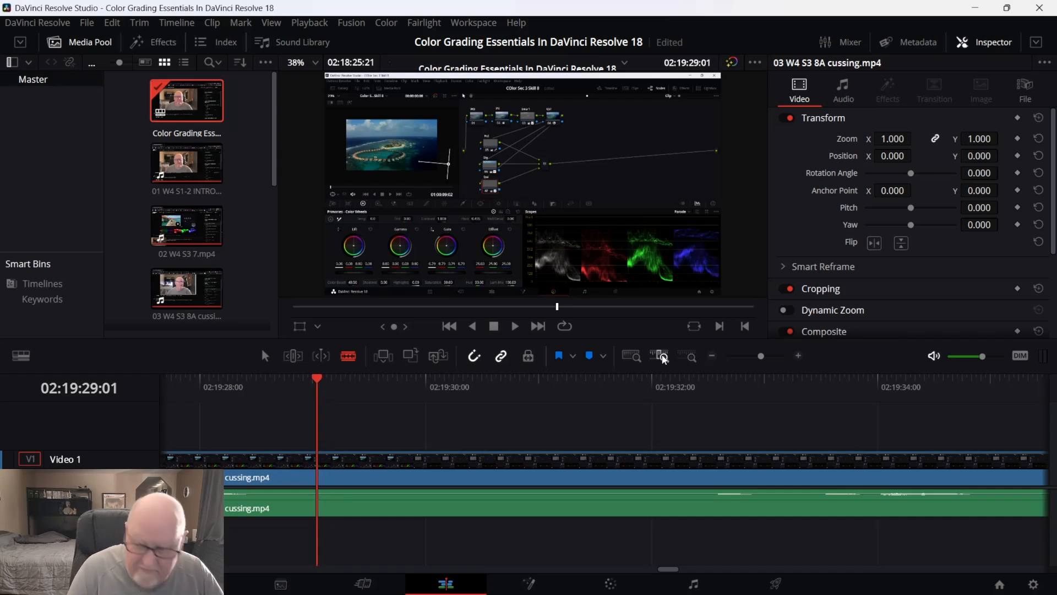
key(Left)
key(Right)
key(Right)
key(Right)
key(Right)
key(Right)
key(Left)
key(Left)
key(Left)
key(Left)
key(Left)
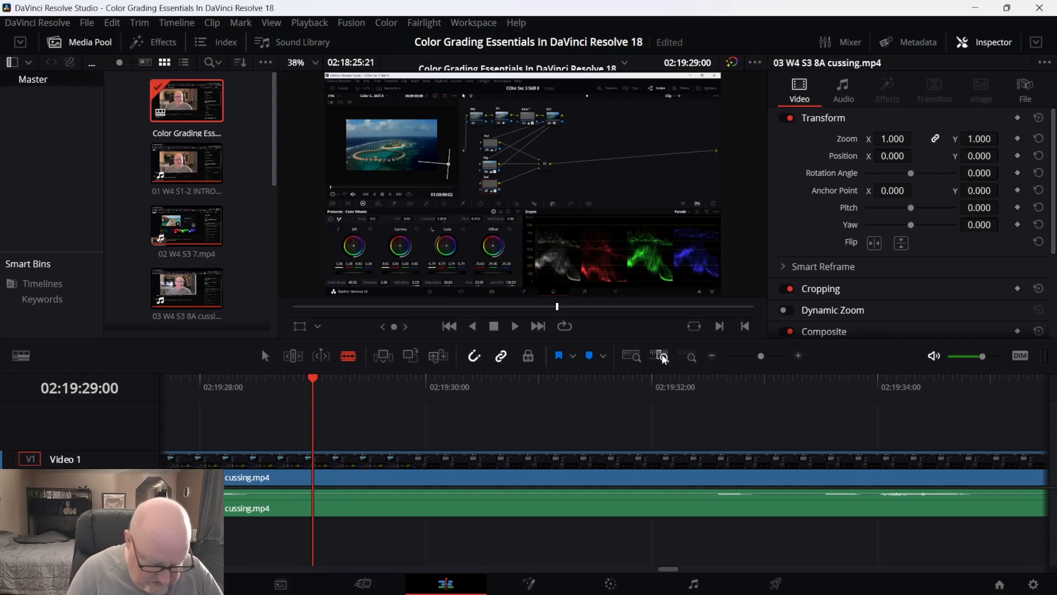
key(ctrl+b)
Ripple cut everything left of the 03 W4 S3 8A clip after the 02:19:29:00 split, up to the 04 W4 S3 8B clip.
key(Right)
key(Right)
key(Right)
key(Right)
key(Right)
key(Right)
key(Right)
key(Right)
key(Right)
key(Right)
key(Right)
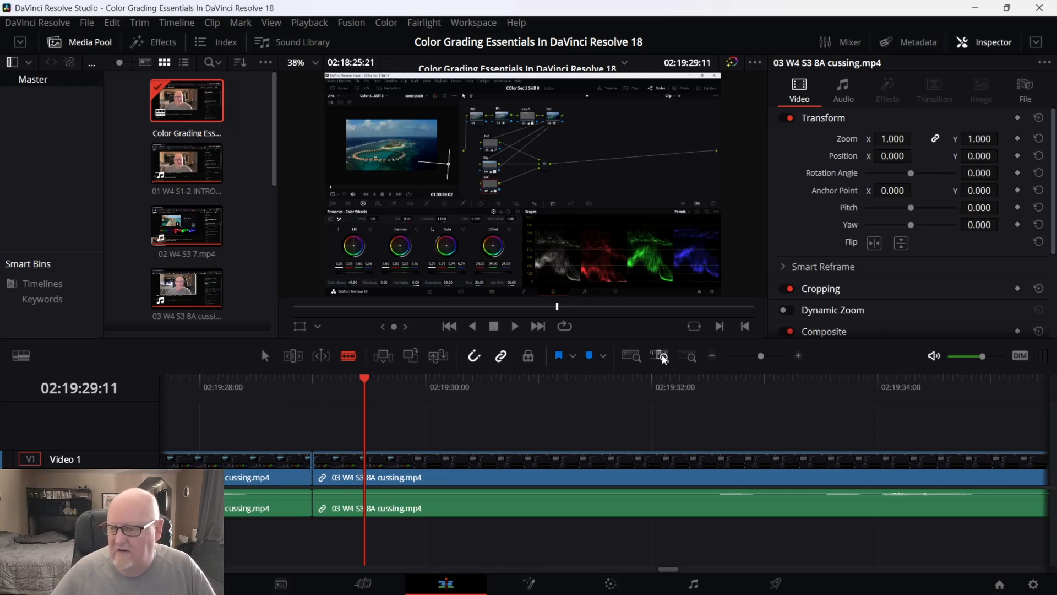
click(694, 473)
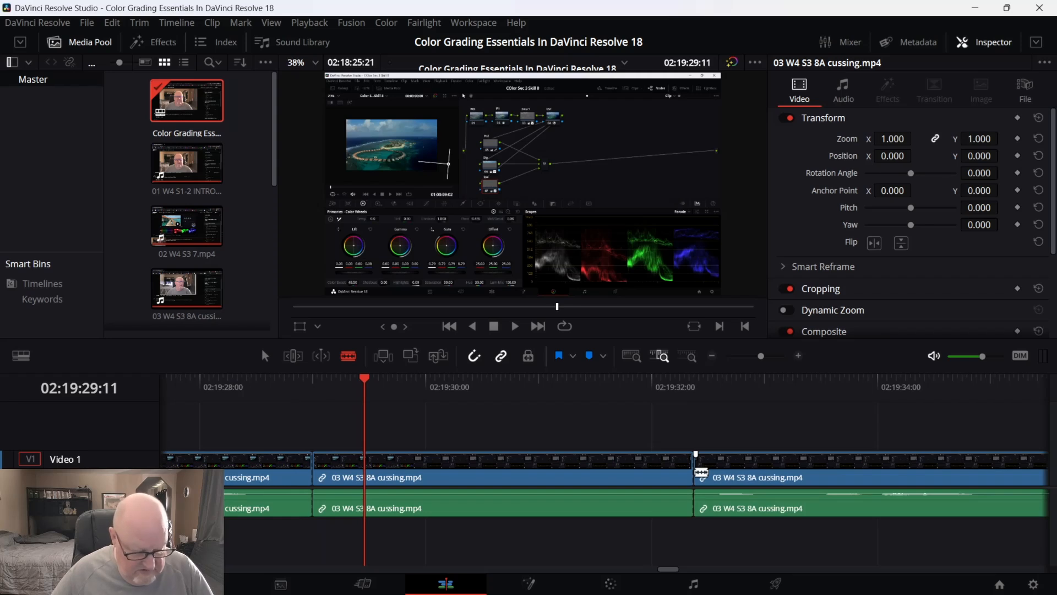
drag(701, 472, 457, 455)
right_click(547, 482)
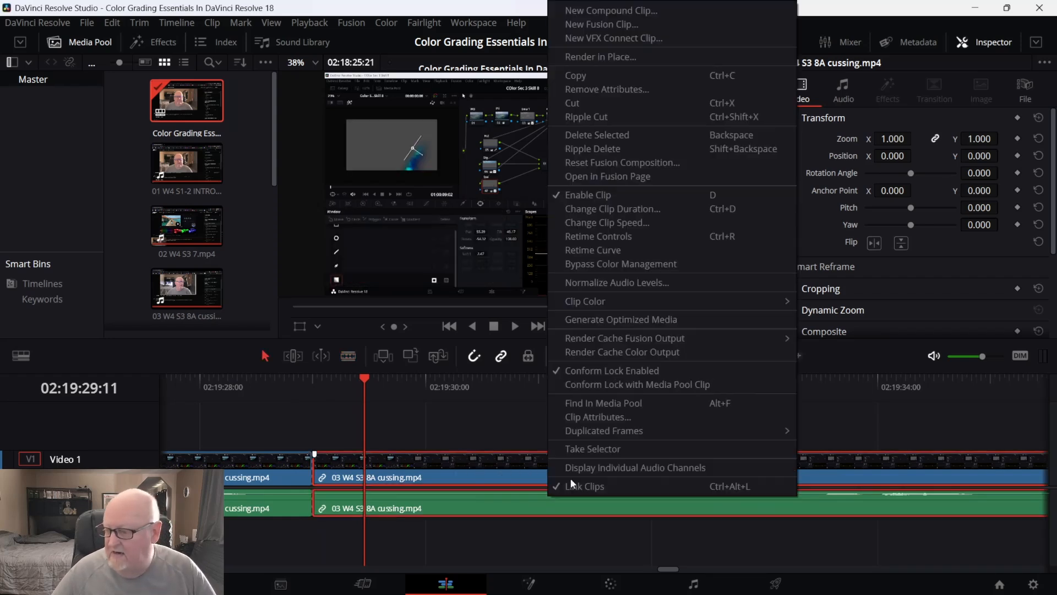
click(585, 116)
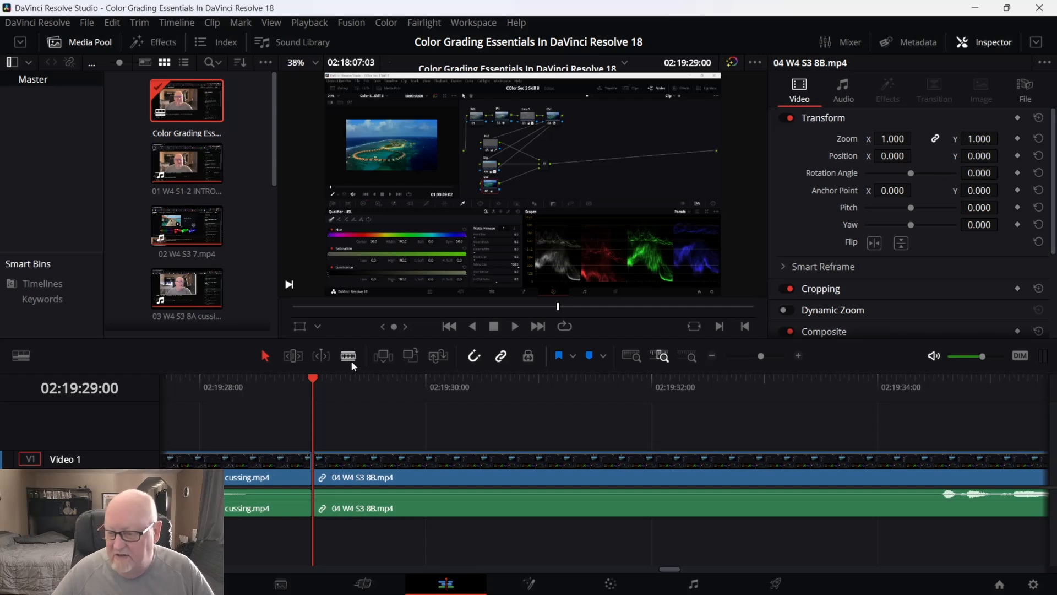
Step frame by frame back and forth across the new edit point between the 03 W4 S3 8A and 04 W4 S3 8B clips to check the transition.
key(Left)
key(Left)
key(Left)
key(Left)
key(Left)
key(Left)
key(Left)
key(Left)
key(Left)
key(Left)
key(Left)
key(Left)
key(Right)
key(Right)
key(Right)
key(Right)
key(Right)
key(Right)
key(Right)
key(Right)
key(Right)
key(Right)
key(Right)
key(Right)
key(Right)
key(Right)
key(Right)
key(Right)
key(Right)
key(Right)
key(Right)
key(Right)
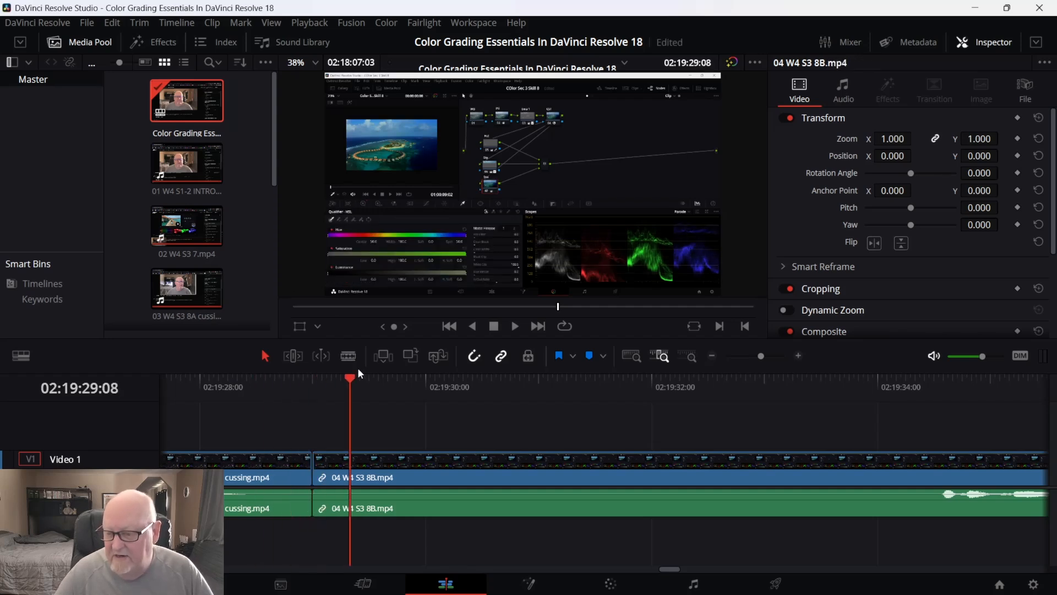
key(Left)
key(Left)
key(Left)
key(Left)
key(Left)
key(Left)
key(Left)
key(Left)
key(Left)
key(Left)
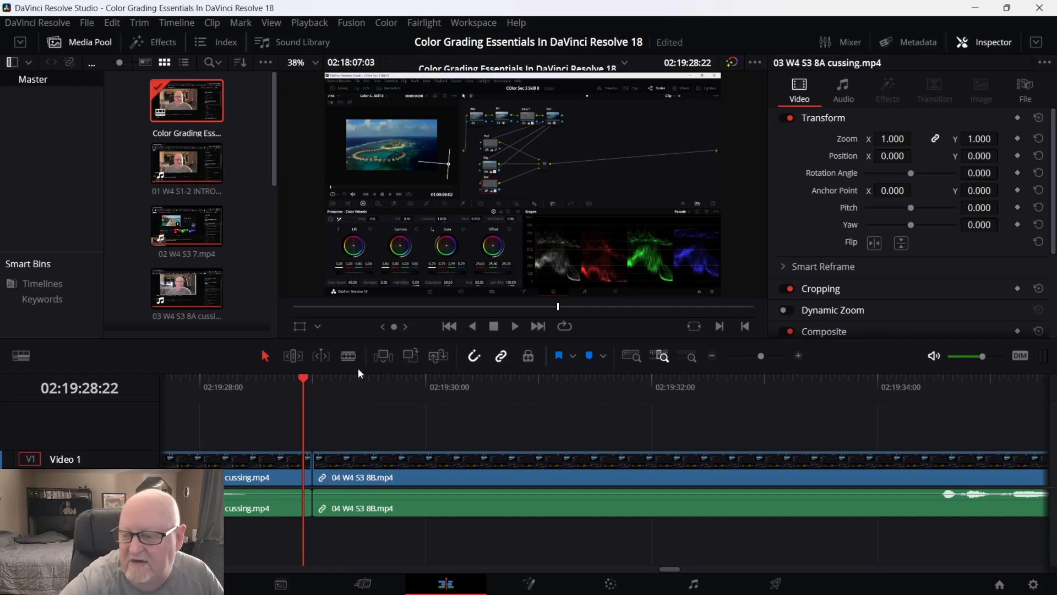
Try to shift the edit point between the 03 W4 S3 8A and 04 W4 S3 8B clips by a few frames in either direction.
key(Right)
key(Right)
key(Right)
key(Right)
key(Left)
key(Left)
key(Left)
key(Left)
key(Left)
key(Left)
key(Caps_Lock)
key(v)
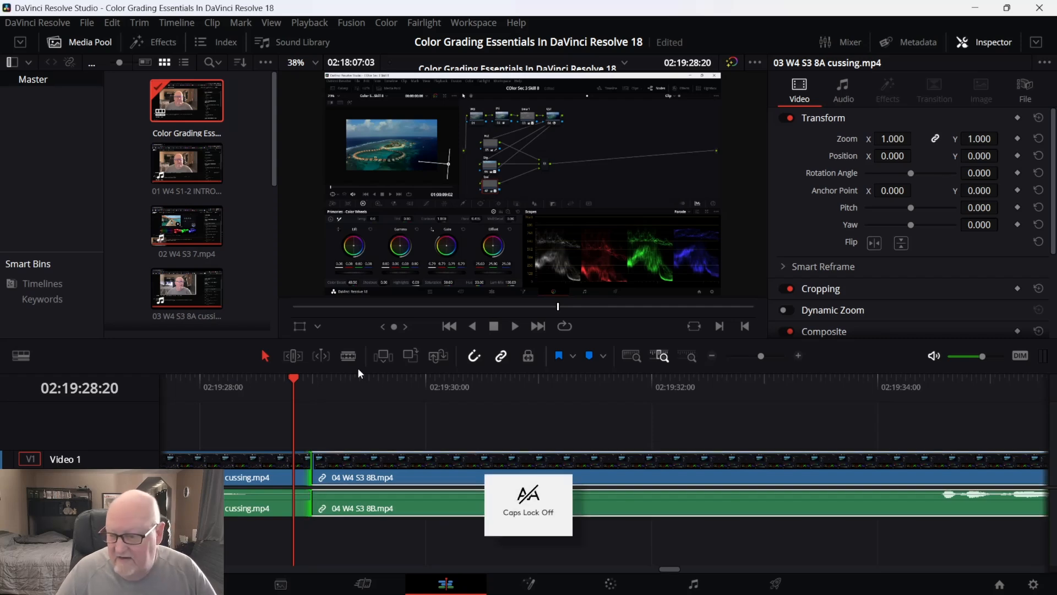
key(period)
key(period)
key(period)
key(period)
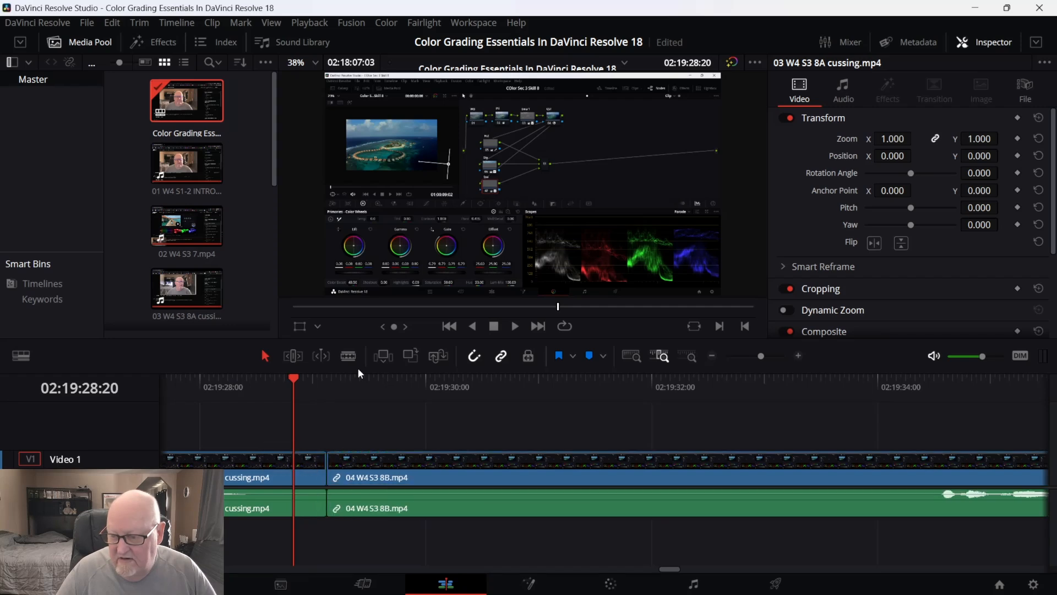
key(comma)
key(comma)
key(comma)
key(period)
key(period)
key(period)
key(period)
key(period)
key(period)
key(period)
key(comma)
key(comma)
key(comma)
key(comma)
key(comma)
key(comma)
key(comma)
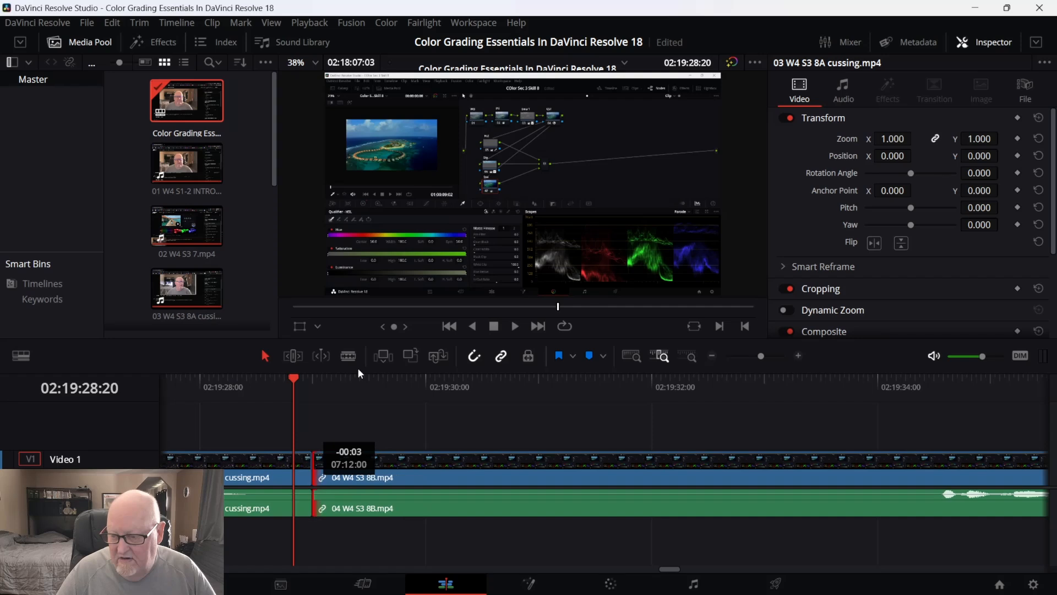
Roll the edit point between the 03 W4 S3 8A and 04 W4 S3 8B clips two frames later, to 02:19:29:02.
key(v)
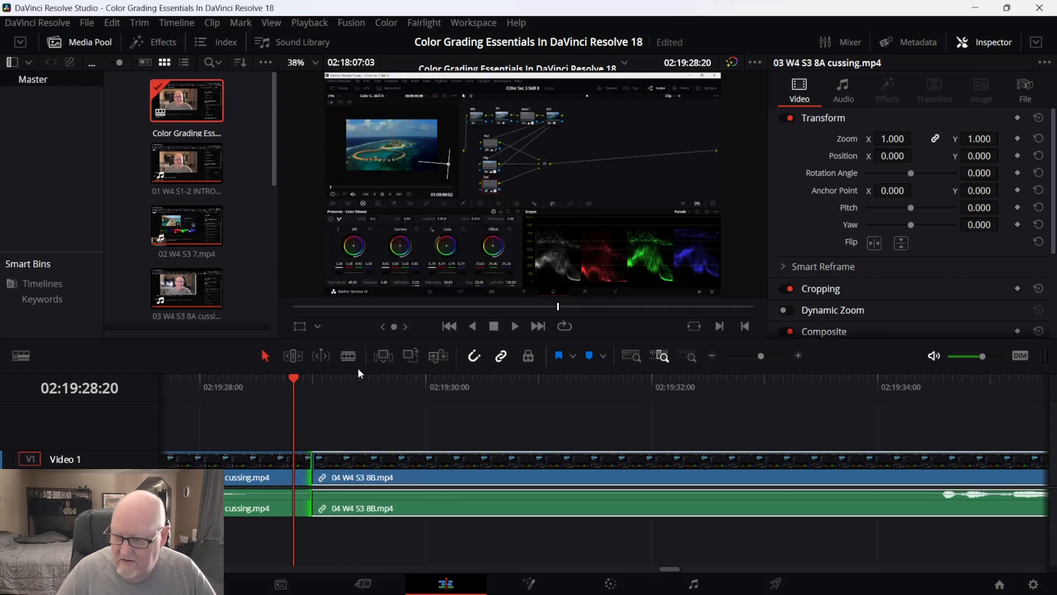
key(comma)
key(period)
key(period)
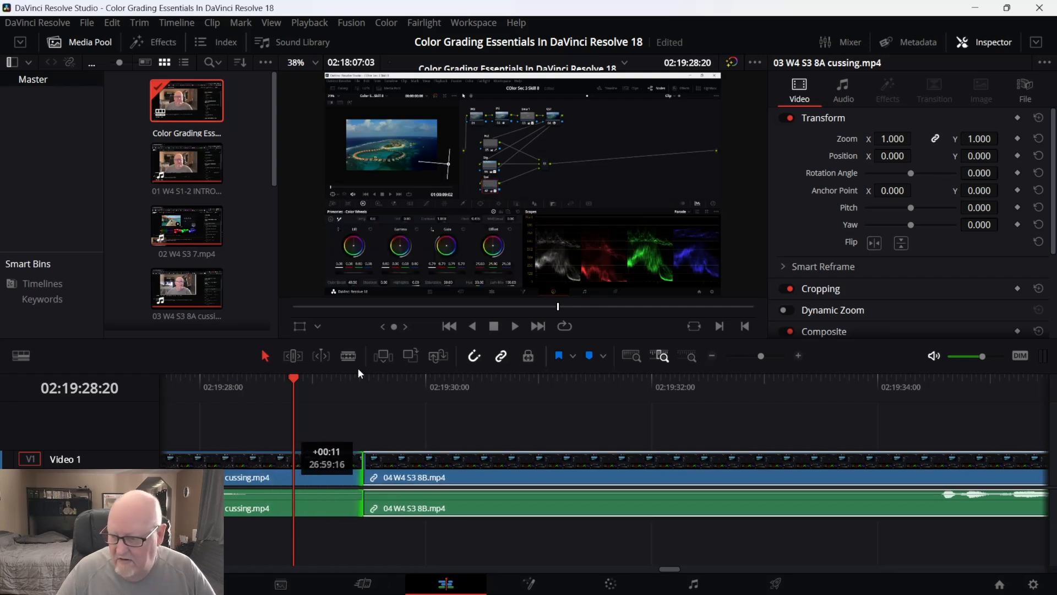
key(comma)
key(period)
key(period)
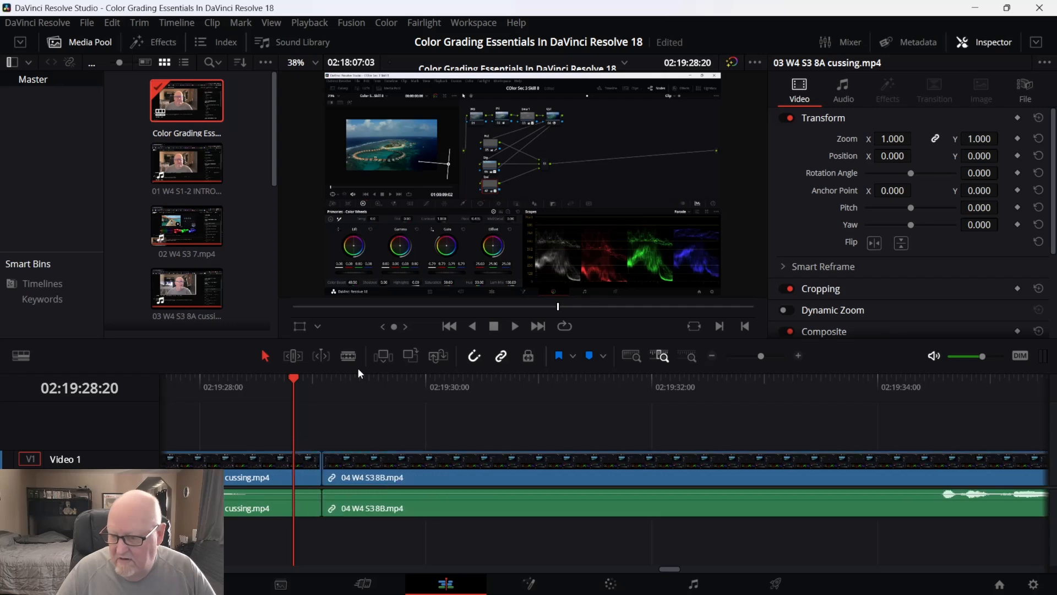
Step frame by frame from 02:19:28:20 to 02:19:29:06 and back to the edit point to compare the two clips' frames.
click(374, 467)
key(Right)
key(Right)
key(Right)
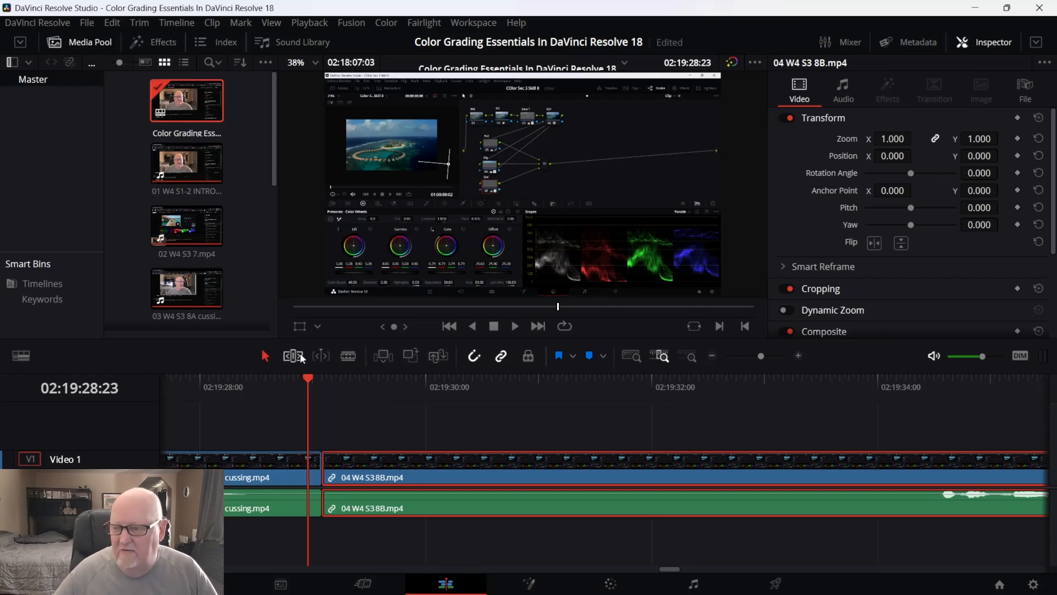
key(Right)
key(Right)
key(Right)
key(Right)
key(Right)
key(Right)
key(Right)
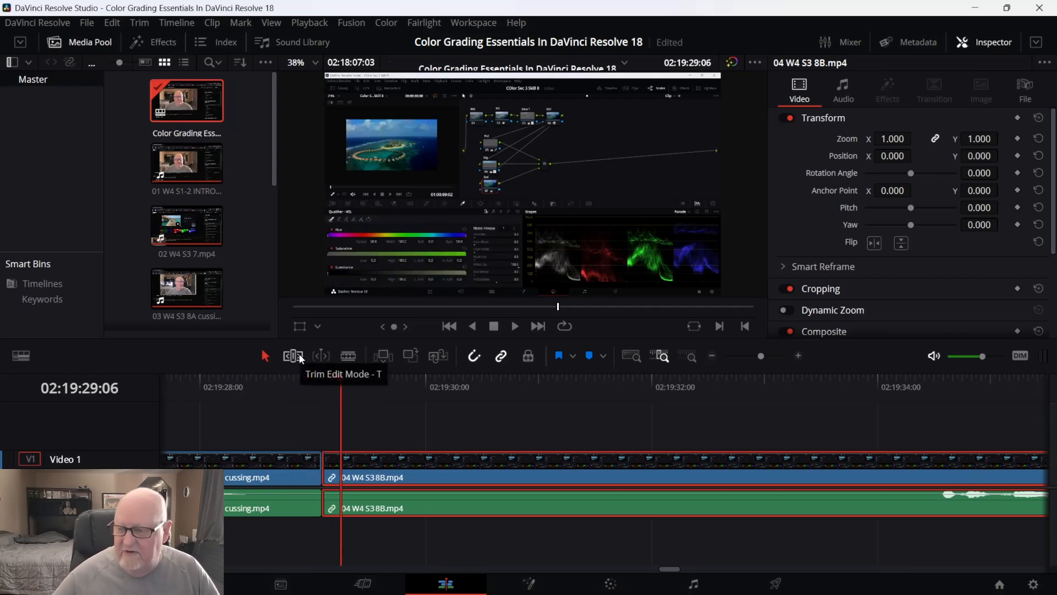
click(388, 428)
key(Left)
key(Left)
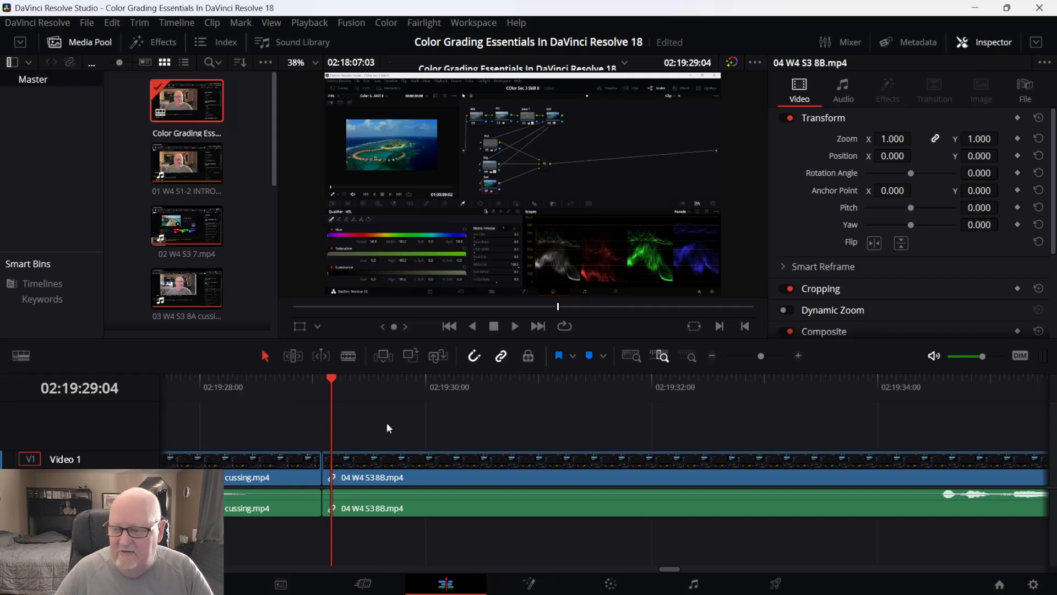
key(Left)
key(Left)
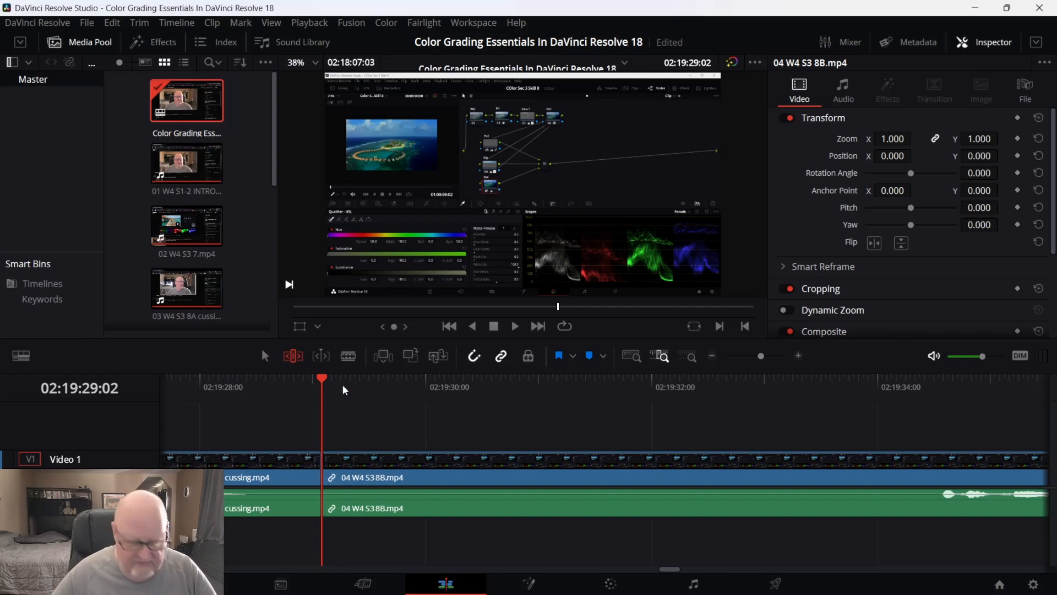
Ripple trim about 5 seconds of silence off the start of the 04 W4 S3 8B clip, leaving a short pause before the speech.
key(Right)
key(Right)
key(comma)
key(comma)
key(comma)
key(period)
key(Right)
key(period)
key(period)
key(period)
key(period)
key(period)
key(period)
key(period)
key(period)
key(period)
key(period)
key(period)
key(period)
key(period)
key(period)
key(period)
key(period)
key(period)
key(period)
key(period)
key(period)
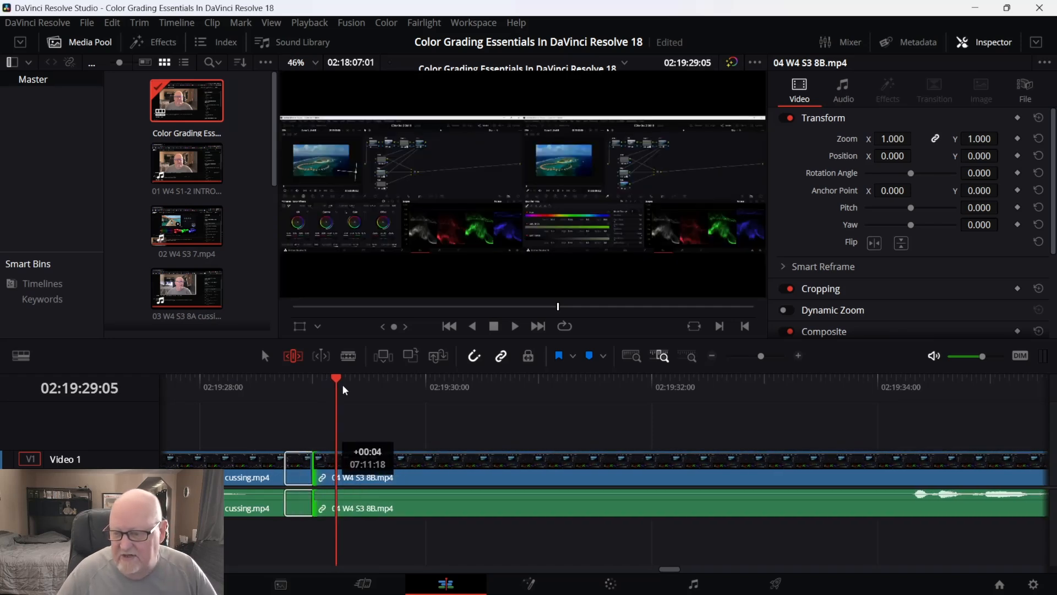
key(period)
key(period)
key(period)
key(period)
key(period)
key(period)
key(period)
key(period)
key(period)
key(period)
key(period)
key(period)
key(period)
key(period)
key(period)
key(period)
key(period)
key(period)
key(period)
key(period)
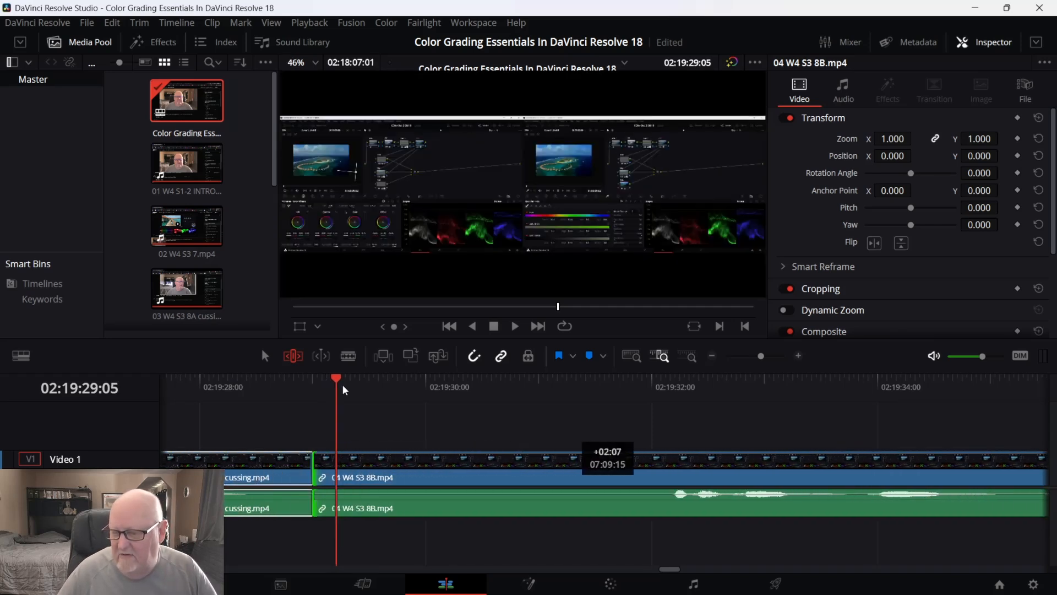
key(period)
key(period)
key(period)
key(period)
key(period)
key(period)
key(period)
key(period)
key(period)
key(period)
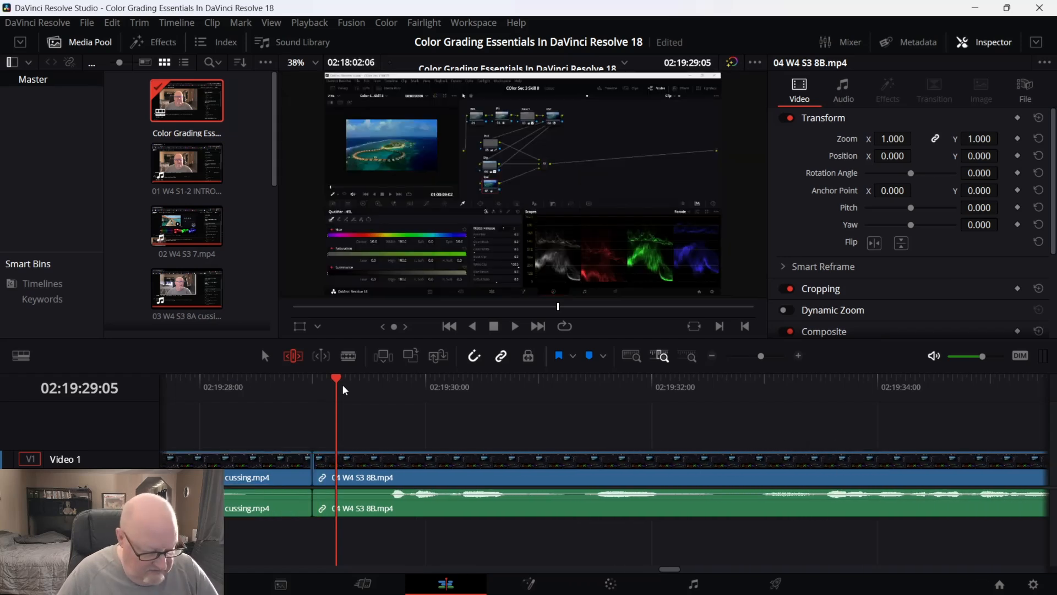
Add a Cross Dissolve with a matching audio crossfade between the 03 W4 S3 8A and 04 W4 S3 8B clips, and lengthen it by a few frames.
key(ctrl+t)
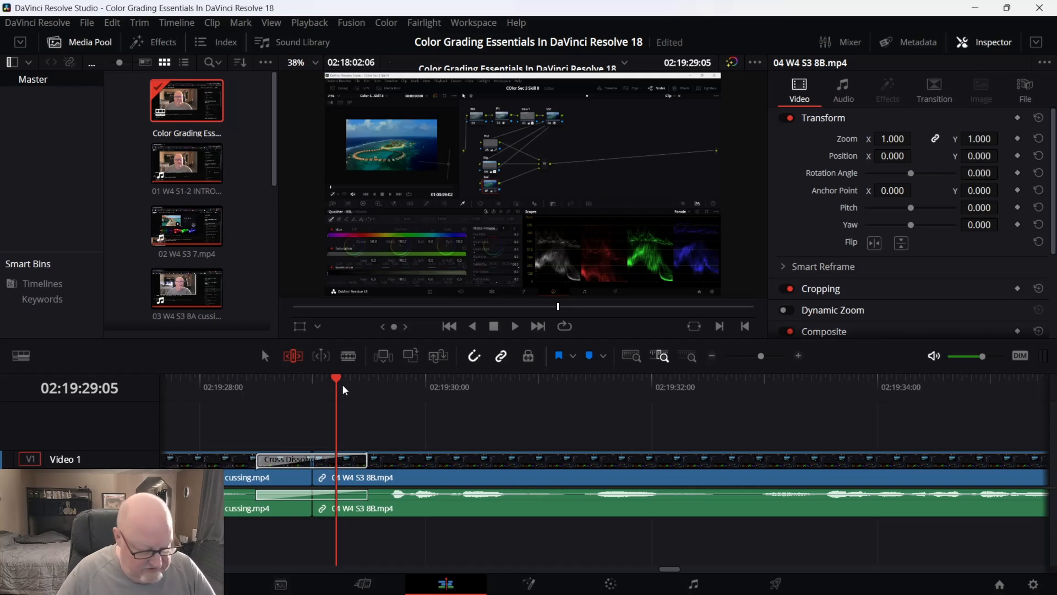
key(period)
key(period)
key(period)
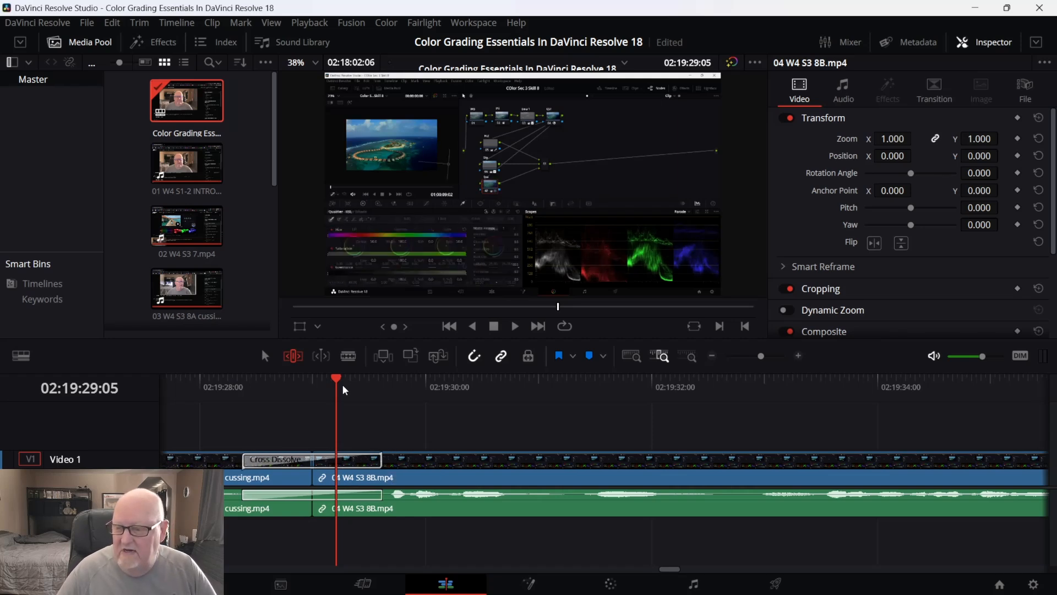
Play back from about 02:19:26 to 02:19:37 to check the dissolve between the 03 W4 S3 8A and 04 W4 S3 8B clips.
key(j)
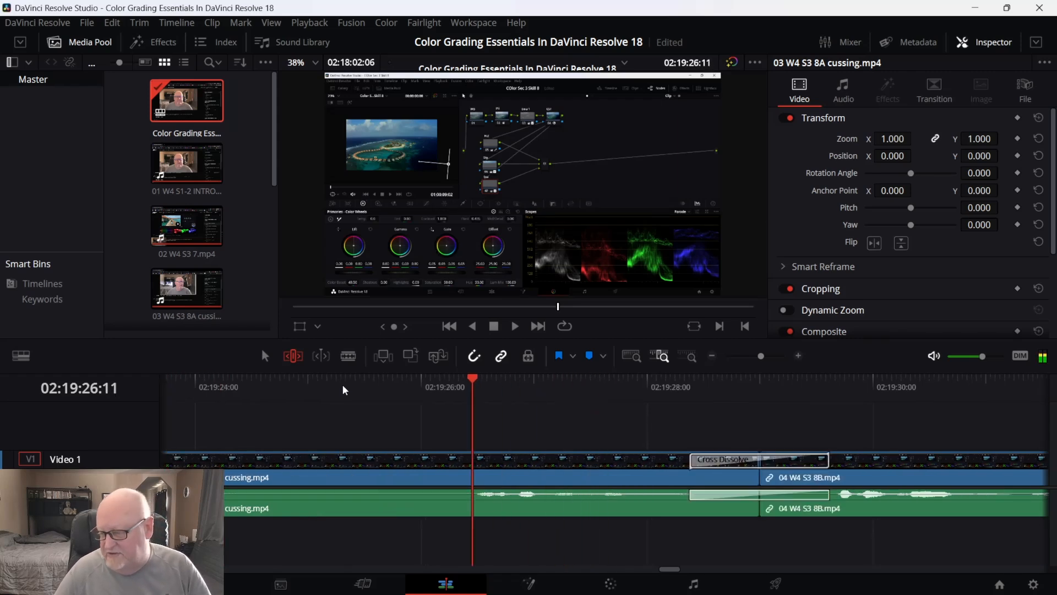
key(l)
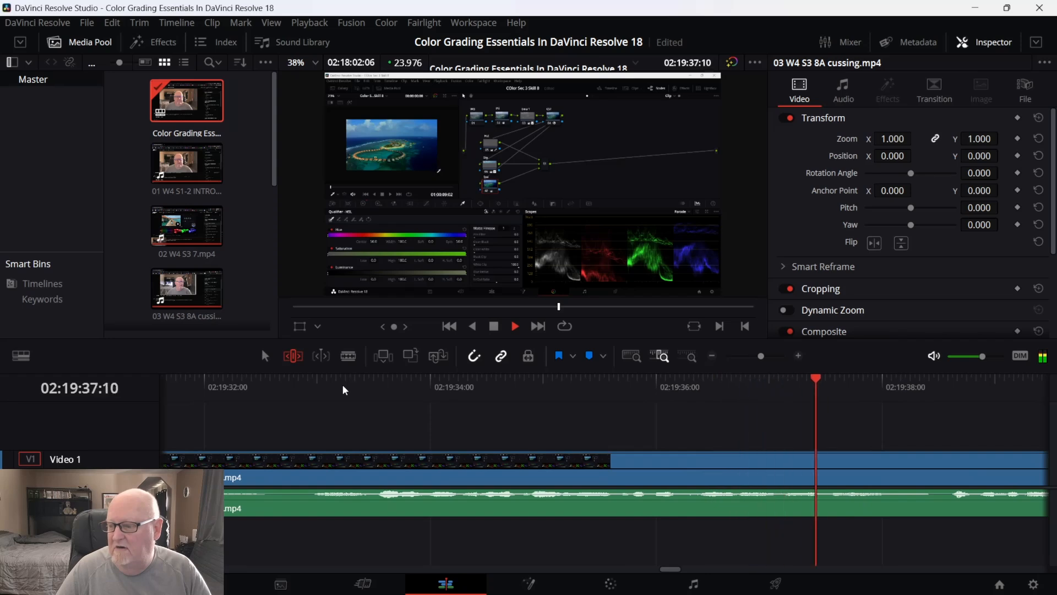
key(space)
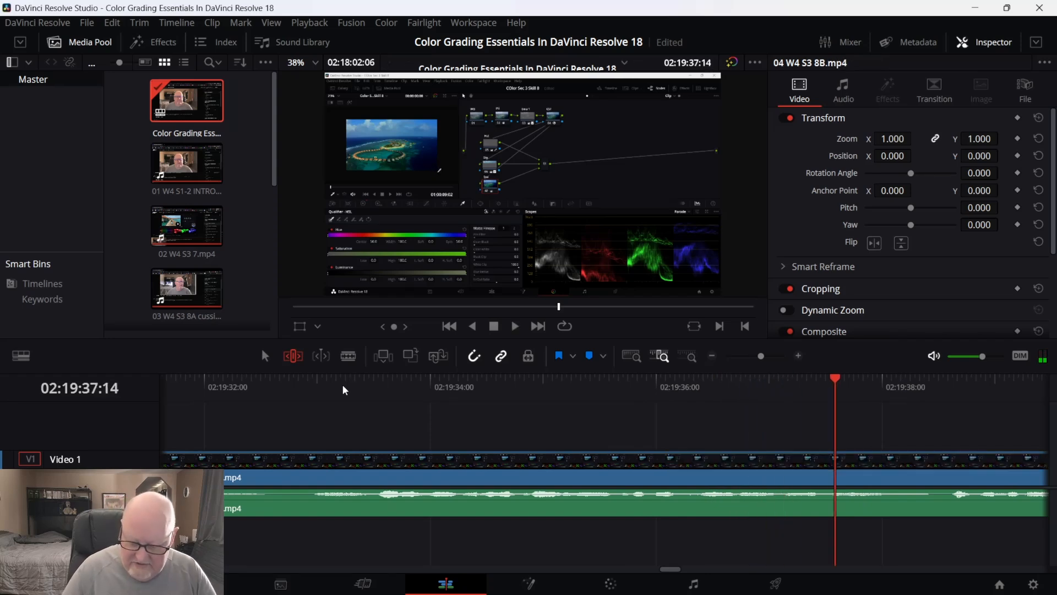
Ripple trim about 3 seconds of silence off the start of the 01 W4 S1-2 INTRO clip at the timeline's beginning.
key(Home)
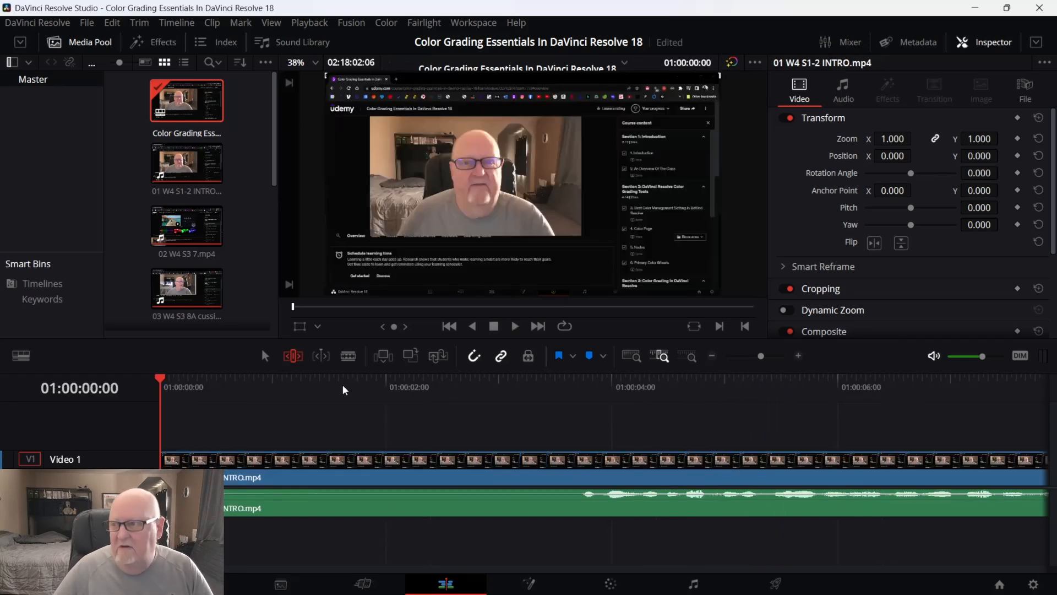
key(space)
key(space)
key(Home)
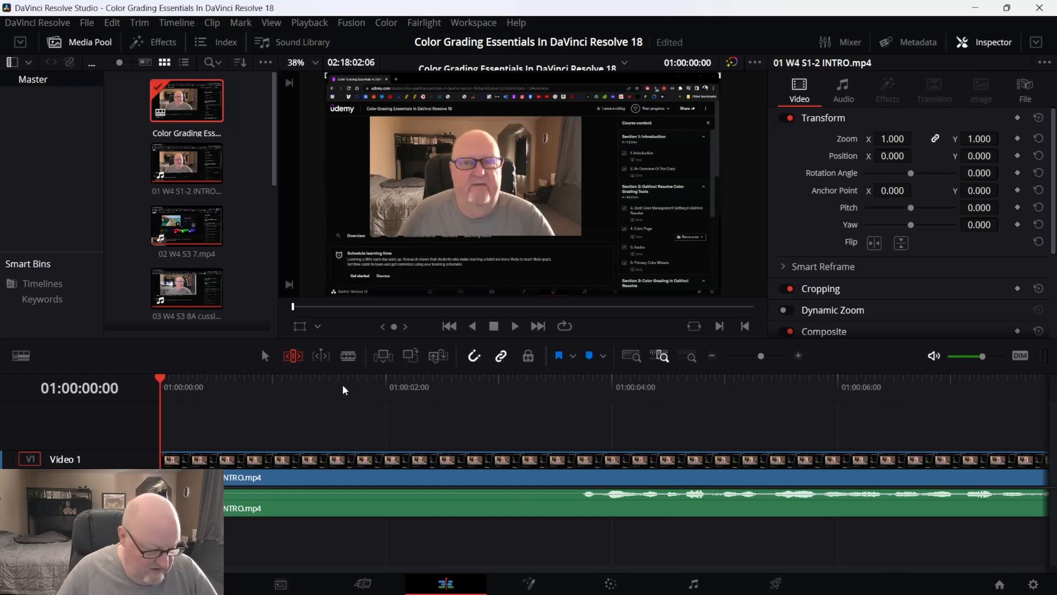
key(comma)
key(comma)
key(comma)
key(comma)
key(comma)
key(period)
key(period)
key(period)
key(period)
key(period)
key(period)
key(period)
key(period)
key(period)
key(period)
key(period)
key(period)
key(period)
key(period)
key(period)
key(period)
key(period)
key(period)
key(period)
key(period)
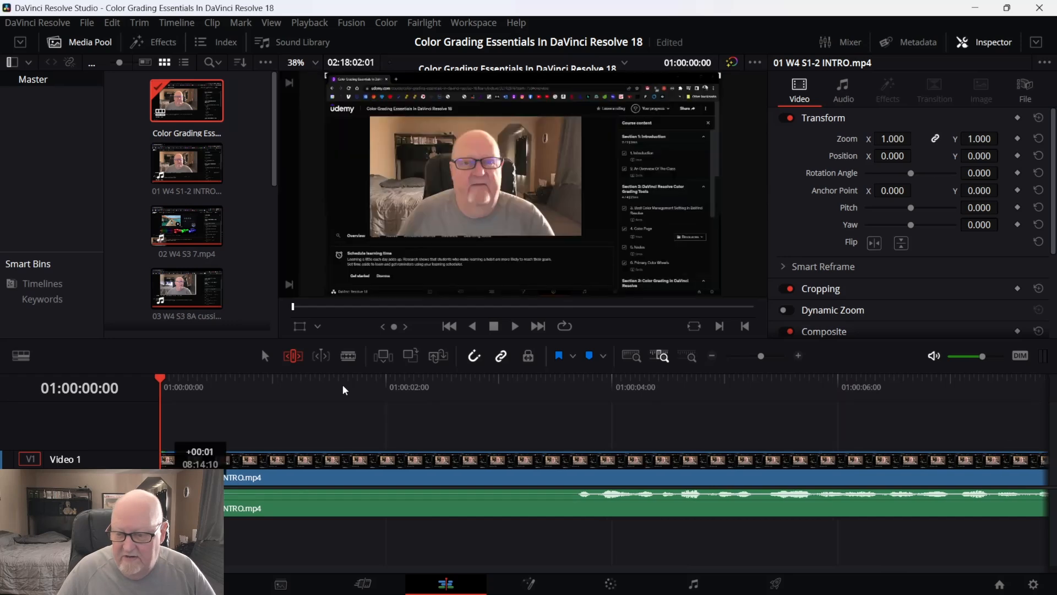
key(period)
key(period)
key(period)
key(period)
key(period)
key(period)
key(period)
key(period)
key(period)
key(period)
key(period)
key(period)
key(period)
key(period)
key(period)
key(period)
key(period)
key(period)
key(period)
key(period)
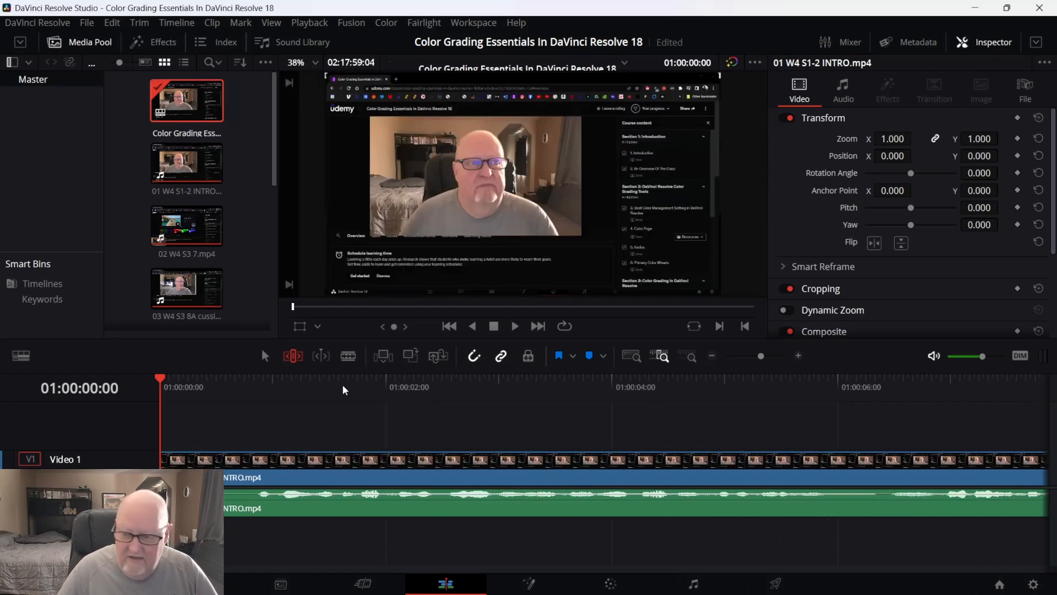
Add a Cross Dissolve with an audio fade at the start of the 01 W4 S1-2 INTRO clip and play it back.
key(ctrl+t)
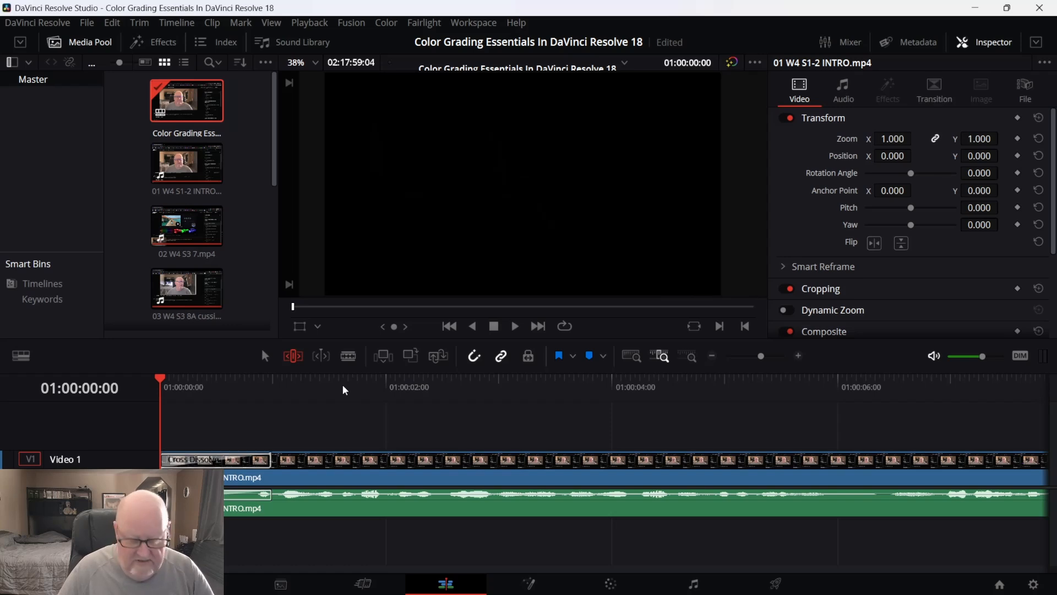
key(space)
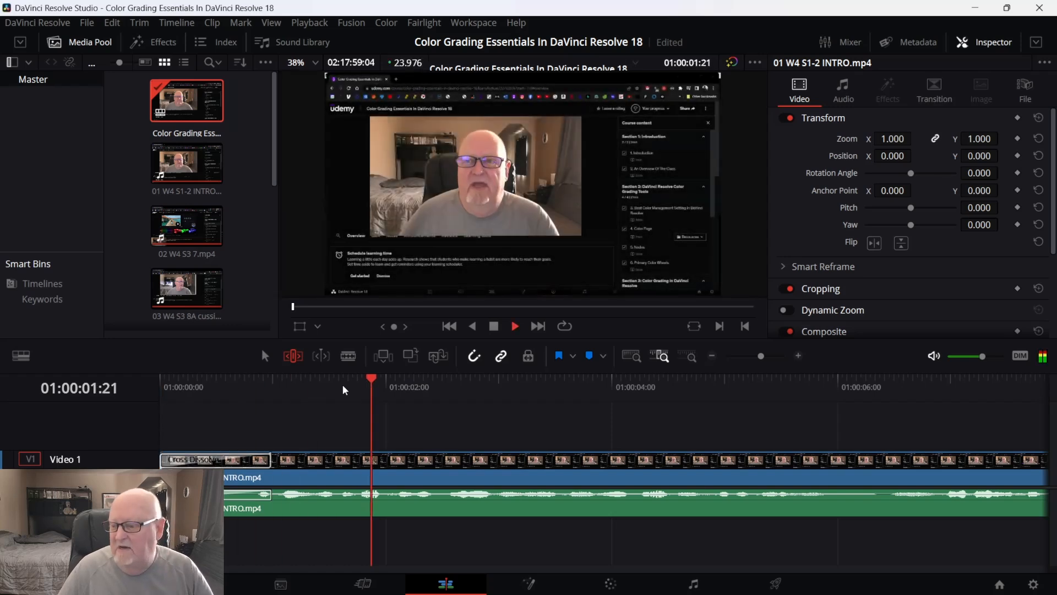
key(space)
Step frame by frame around the edit at 01:08:11:14 to compare the 01 W4 S1-2 INTRO and 02 W4 S3 7 clips.
key(Down)
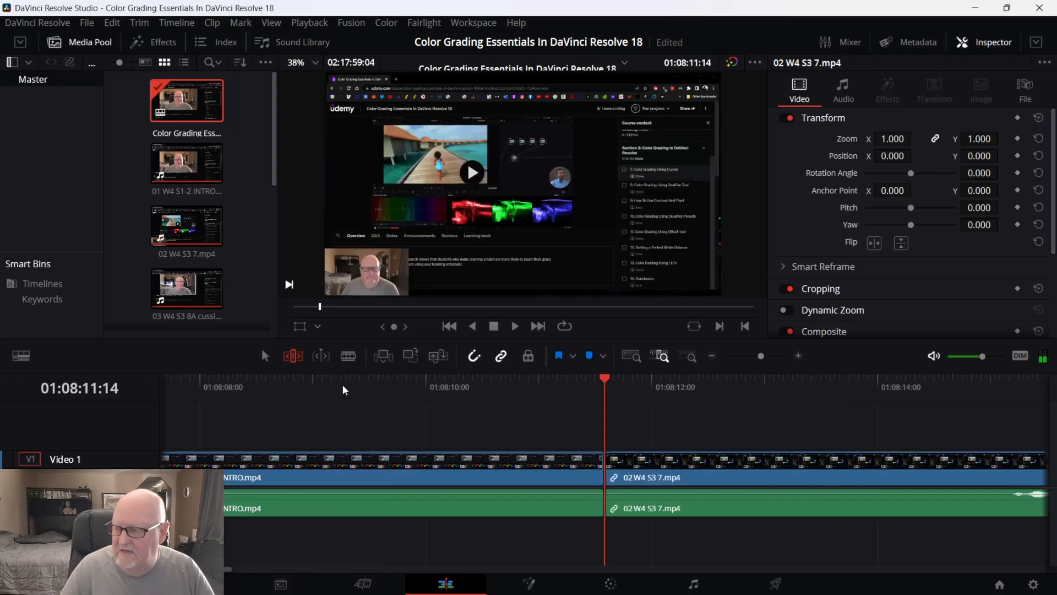
key(Right)
key(Left)
key(Left)
key(Left)
key(Left)
key(Left)
key(Left)
key(Left)
key(Left)
key(Right)
key(Right)
key(Right)
key(Right)
key(Right)
key(Right)
key(Right)
key(Right)
key(Left)
key(Left)
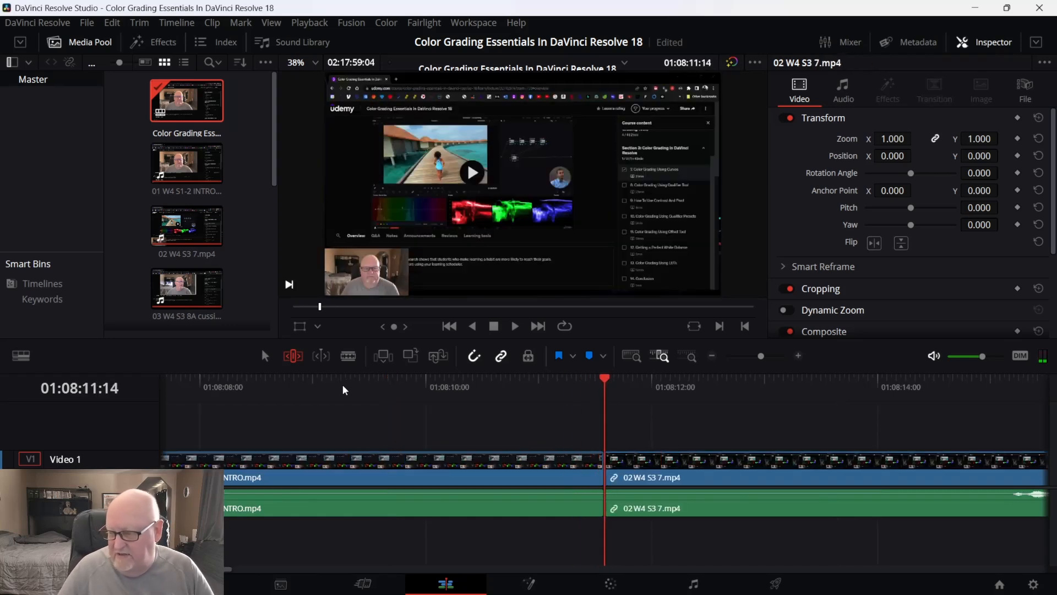
Ripple trim about 3 seconds off the start of 02 W4 S3 7 and about 2.5 seconds off the end of 01 W4 S1-2 INTRO.
mouse_move(607, 478)
mouse_down()
mouse_move(919, 478)
mouse_move(211, 478)
mouse_move(646, 478)
mouse_move(614, 478)
mouse_up()
key(space)
key(comma)
key(comma)
key(comma)
key(comma)
key(comma)
key(comma)
key(comma)
key(comma)
key(comma)
key(comma)
key(comma)
key(comma)
key(comma)
key(comma)
key(comma)
key(comma)
key(comma)
key(comma)
key(comma)
key(comma)
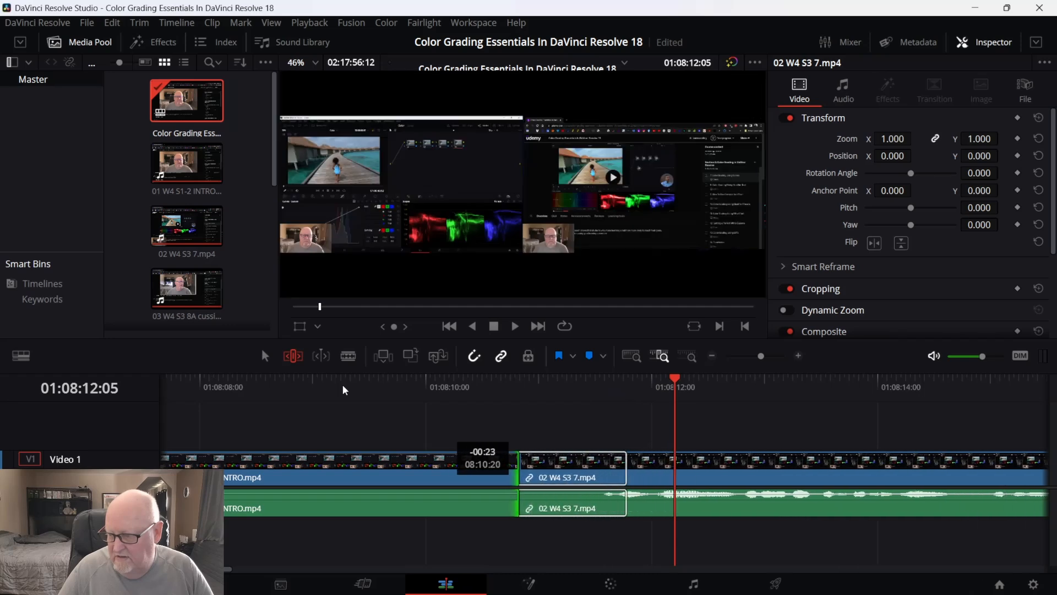
key(comma)
key(comma)
key(comma)
key(comma)
key(comma)
key(comma)
key(comma)
key(comma)
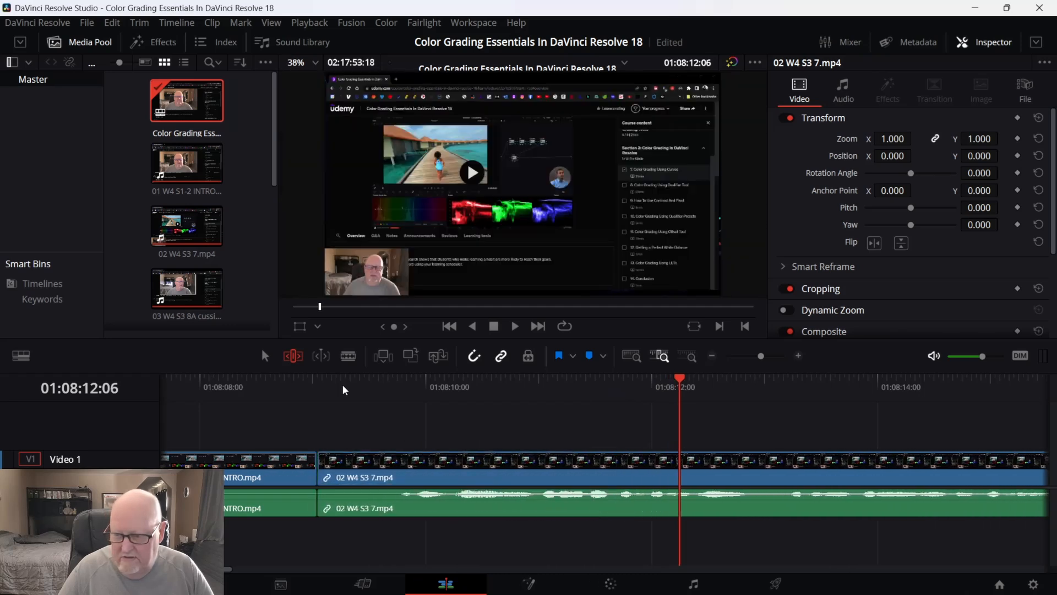
Play backward and forward across the edit between the 01 W4 S1-2 INTRO and 02 W4 S3 7 clips to check the join.
key(j)
key(j)
key(j)
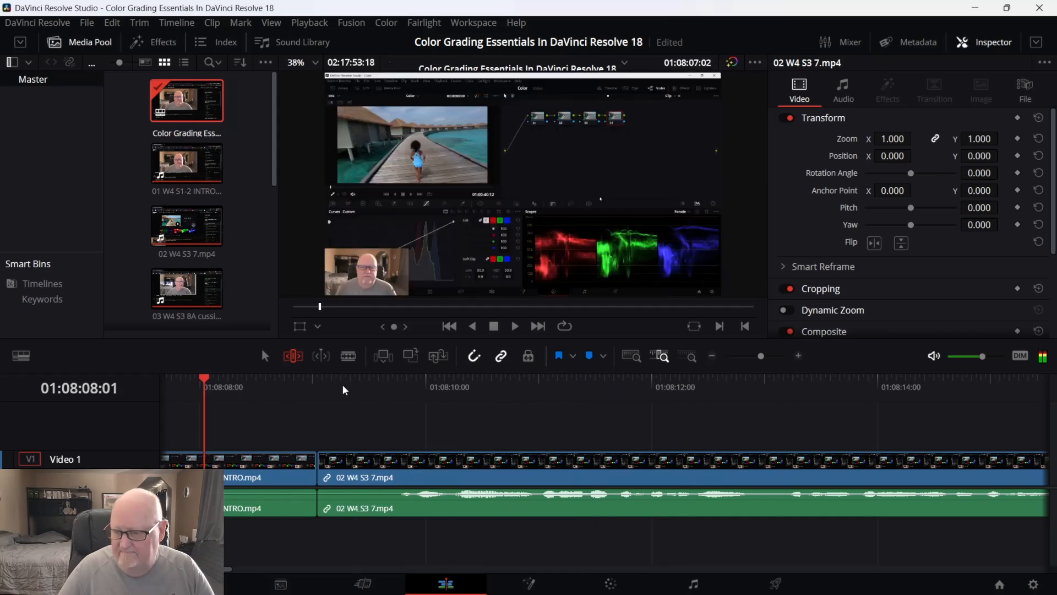
key(l)
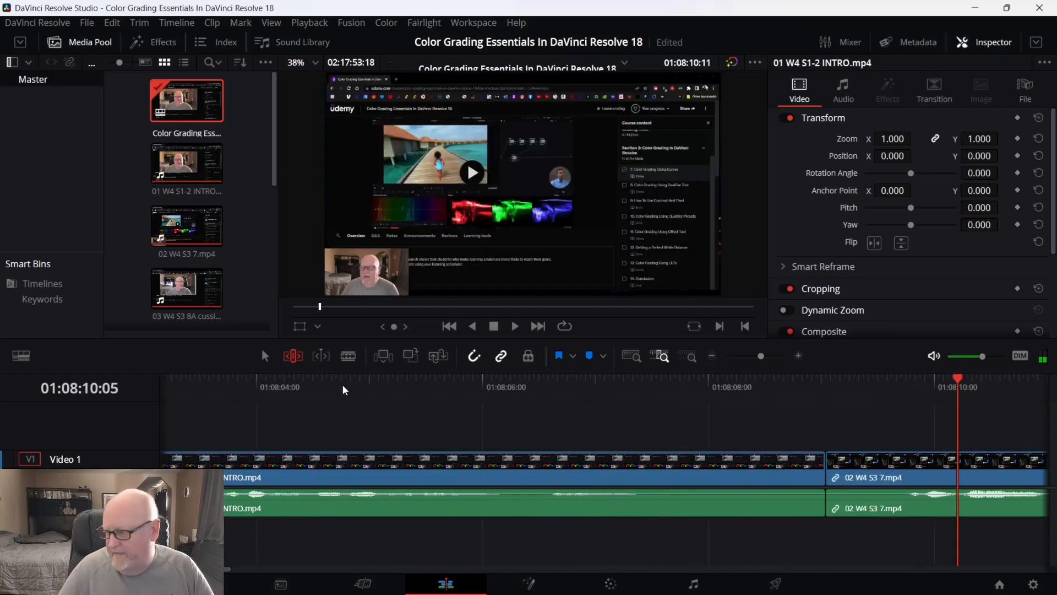
key(j)
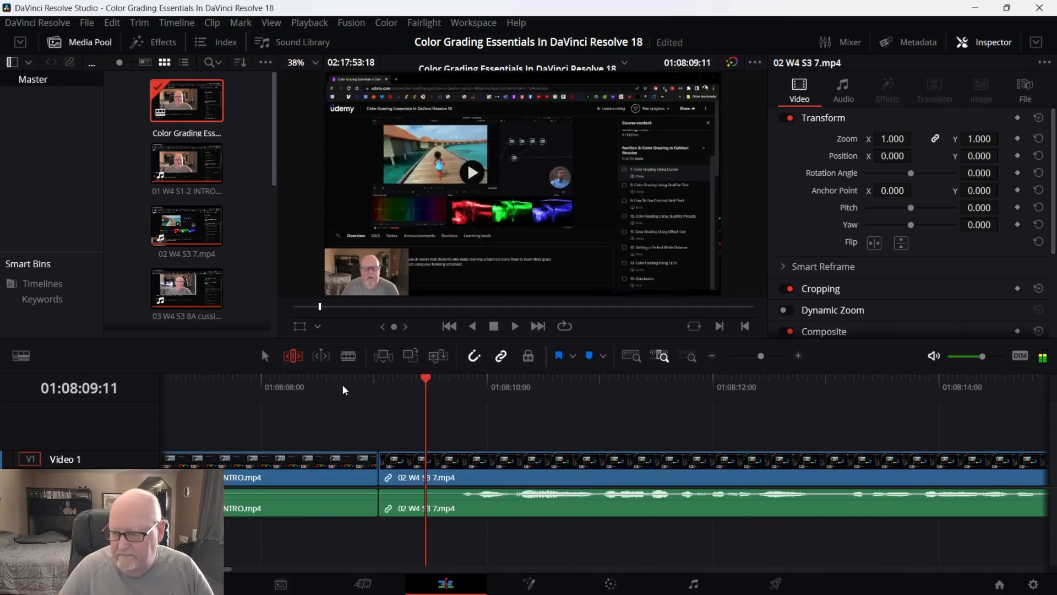
Ripple trim about 21 more frames off the end of the 01 W4 S1-2 INTRO clip, moving the edit to 01:08:08:04.
key(v)
key(comma)
key(comma)
key(comma)
key(comma)
key(comma)
key(comma)
key(comma)
key(comma)
key(comma)
key(comma)
key(comma)
key(comma)
key(comma)
key(comma)
key(comma)
key(comma)
key(comma)
key(comma)
key(comma)
key(comma)
key(comma)
key(comma)
key(comma)
key(comma)
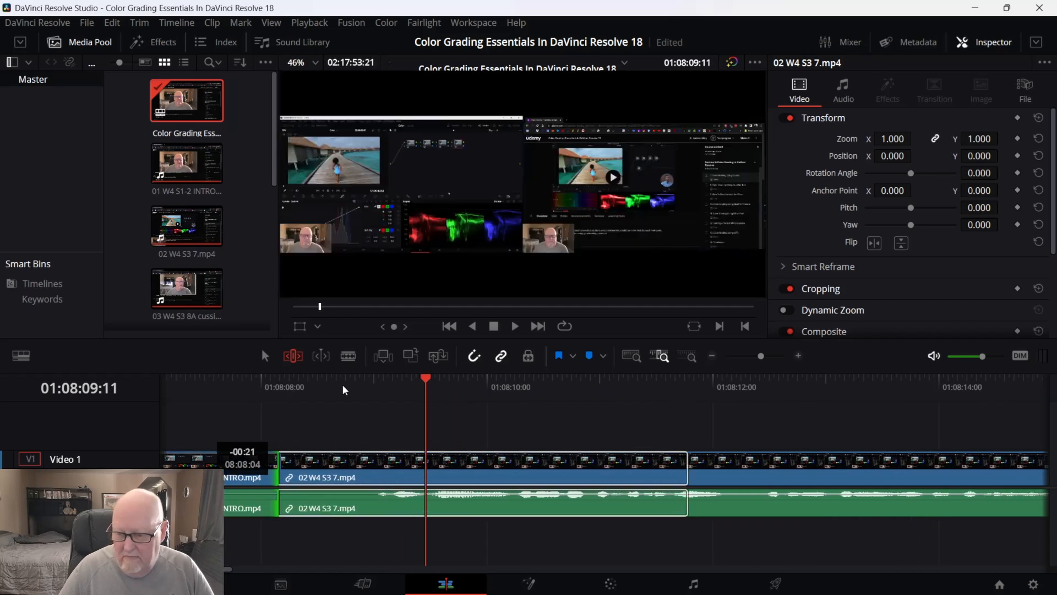
Add a cross dissolve to video and audio at the edit between the 01 W4 S1-2 INTRO and 02 W4 S3 7 clips.
key(Left)
key(Left)
key(Left)
key(Left)
key(Left)
key(Left)
key(Left)
key(Left)
key(Left)
key(Left)
key(Left)
key(Left)
key(Left)
key(Left)
key(Left)
key(Left)
key(Left)
key(Left)
key(Left)
key(Left)
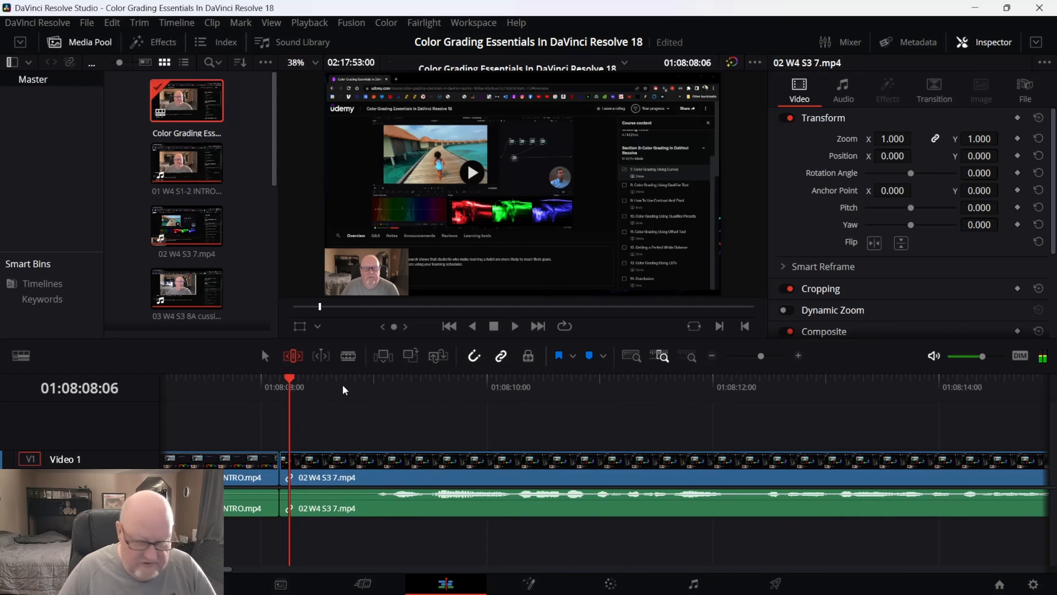
key(ctrl+t)
Go back to about 01:08:04:21 and play through the new dissolve into the 02 W4 S3 7 clip to check the join.
key(Left)
key(Left)
key(Left)
key(Left)
key(Left)
key(Left)
key(Left)
key(Left)
key(Left)
key(Left)
key(Left)
key(Left)
key(Left)
key(Left)
key(Left)
key(Left)
key(Left)
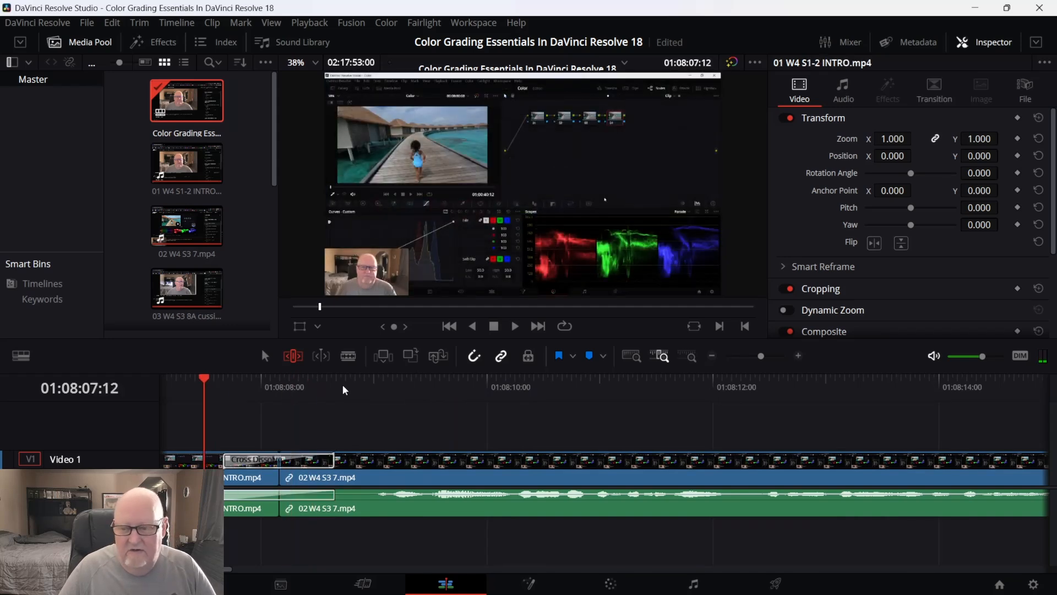
key(Left)
key(Left)
key(Left)
key(Left)
key(Left)
key(Left)
key(Left)
key(Left)
key(Left)
key(Left)
key(Left)
key(Left)
key(Left)
key(Left)
key(Left)
key(Left)
key(Left)
key(Left)
key(Left)
key(Left)
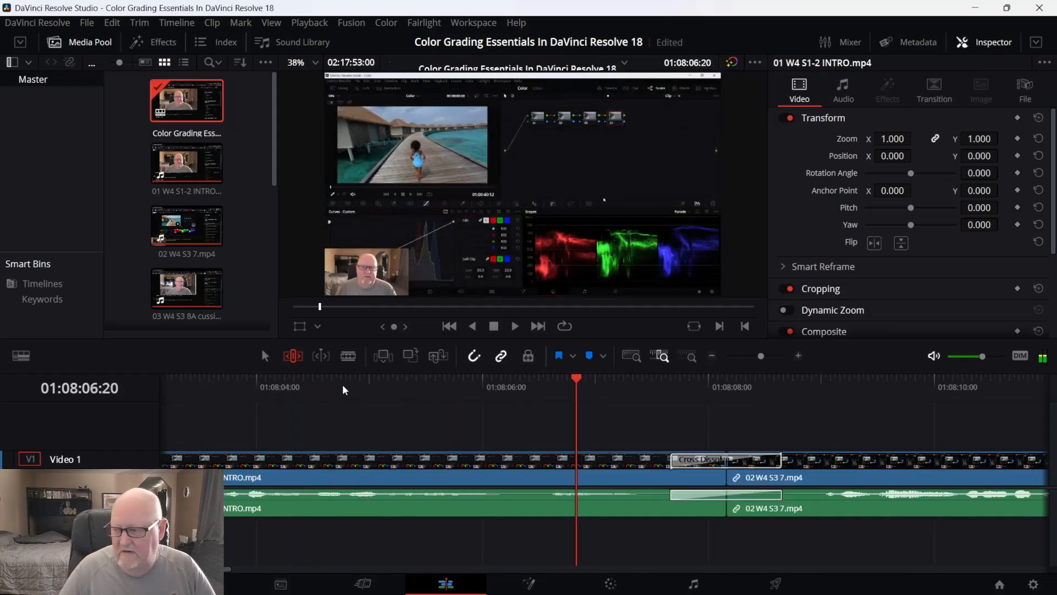
key(Left)
key(Left)
key(Left)
key(Left)
key(Left)
key(Left)
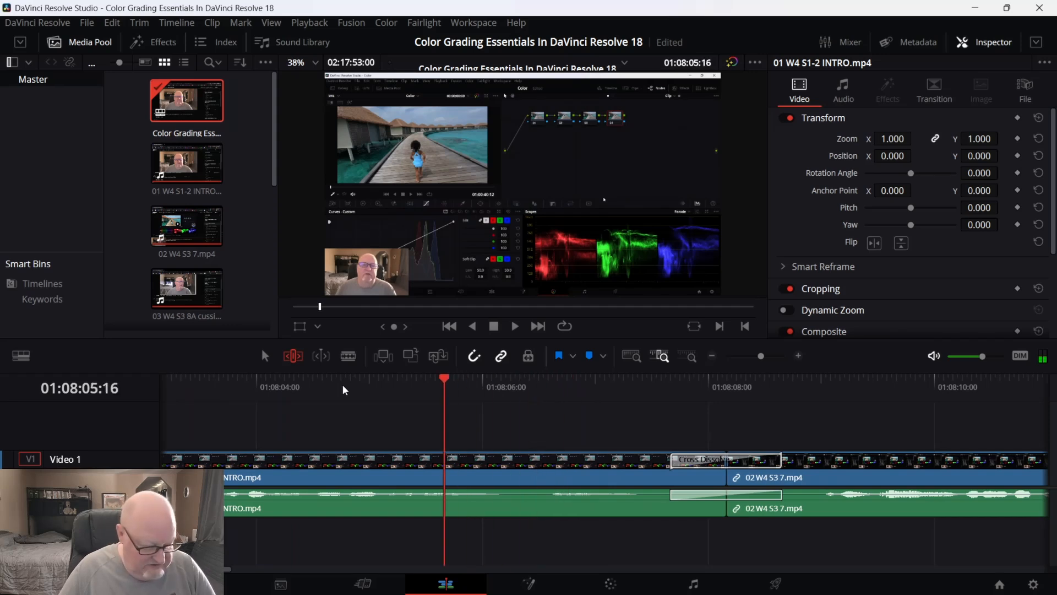
key(Left)
key(Left)
key(Left)
key(Left)
key(Left)
key(Left)
key(Left)
key(Left)
key(Left)
key(Left)
key(Left)
key(Left)
key(Left)
key(Left)
key(Left)
key(Left)
key(Left)
key(Left)
key(Left)
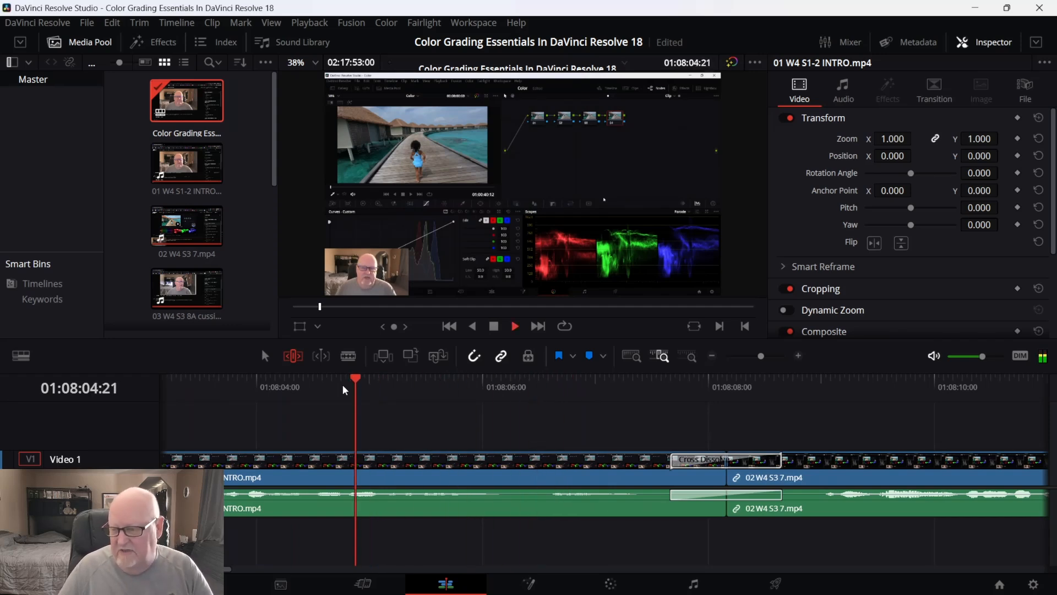
key(space)
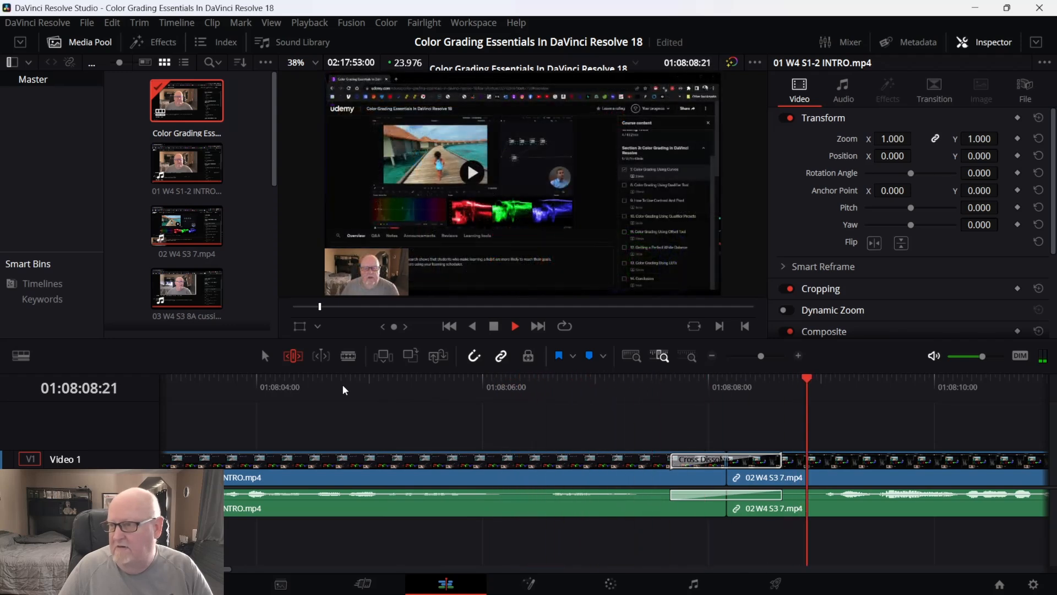
key(space)
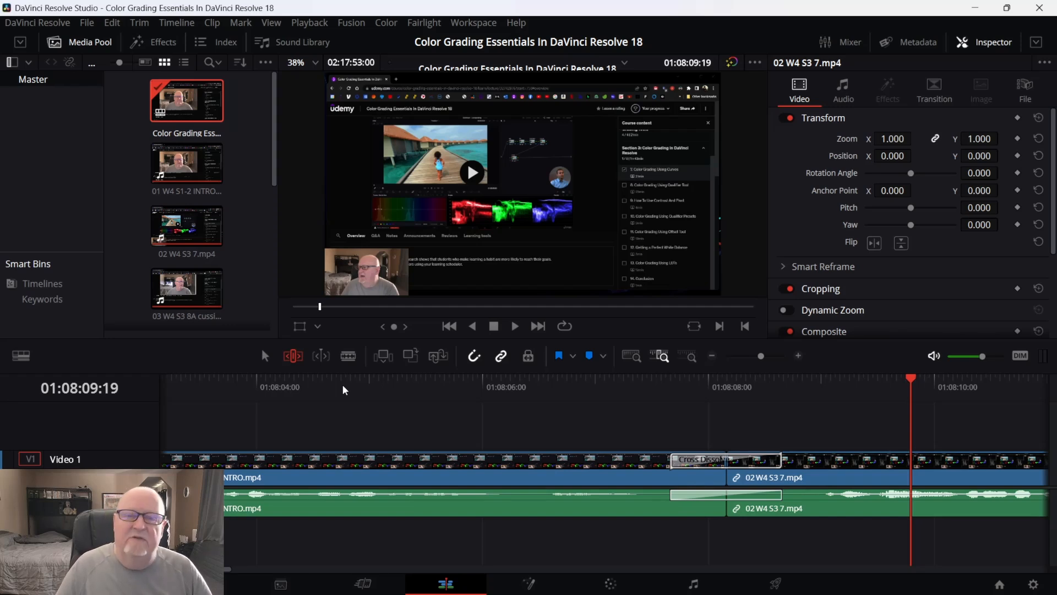
key(space)
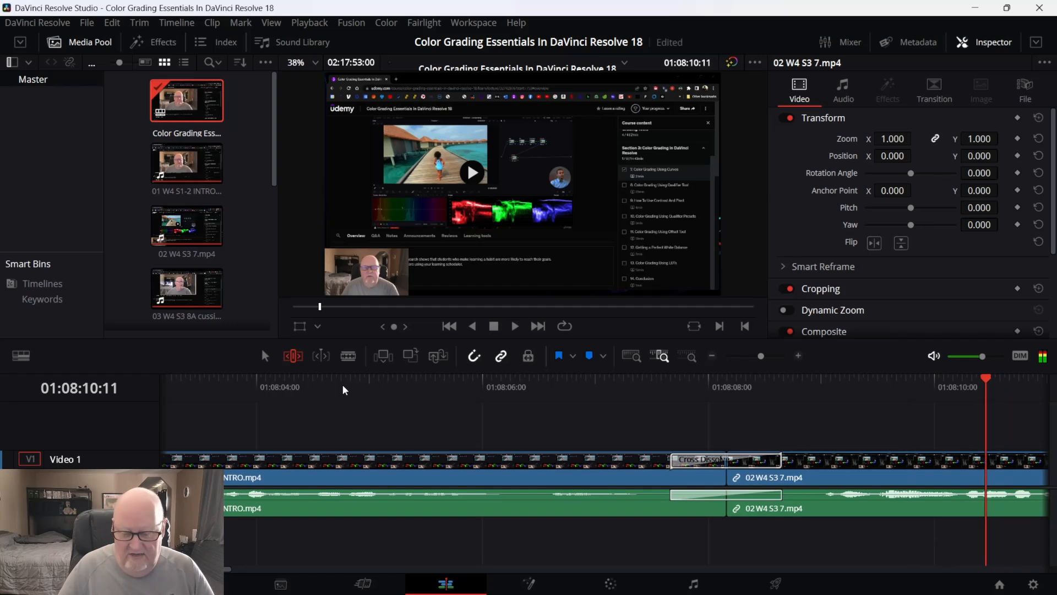
Ripple trim about 17 frames off the start of 03 W4 S3 8A cussing and 03:10 off the end of 02 W4 S3 7.
key(Down)
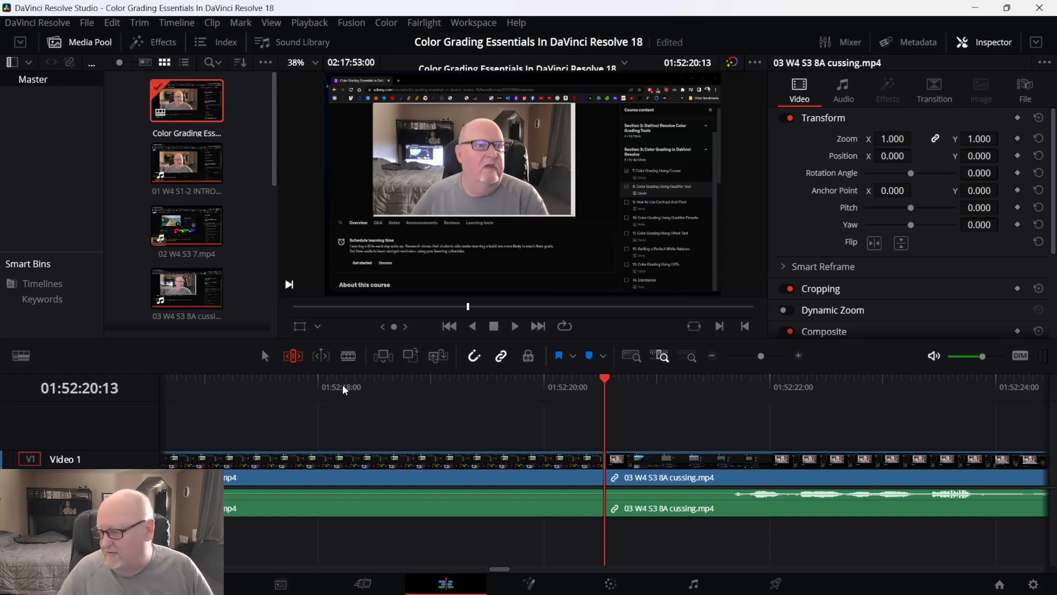
drag(609, 478, 209, 477)
key(Left)
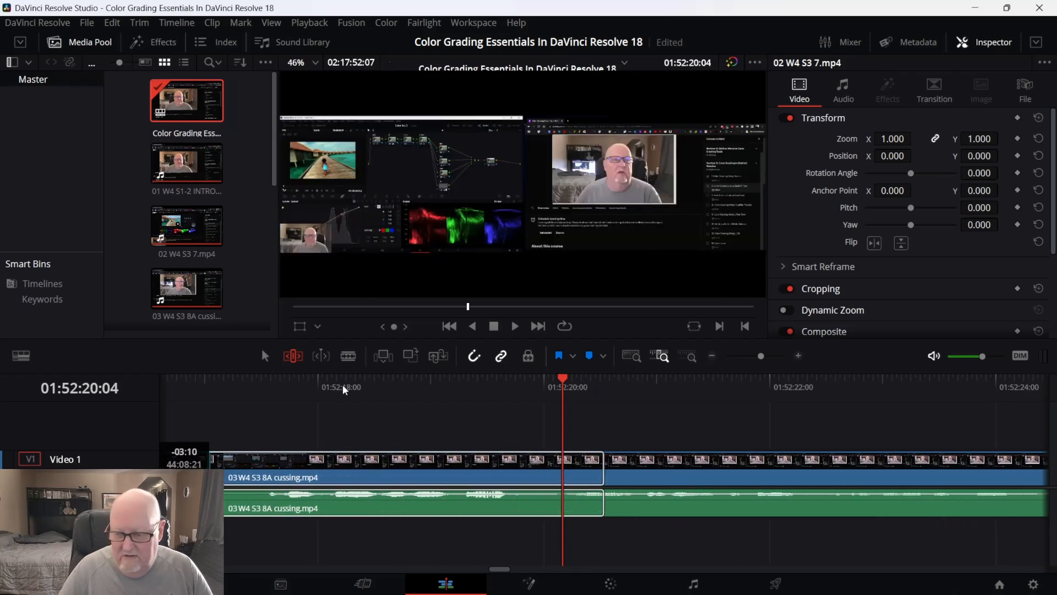
Play backward and forward across the edit between the 02 W4 S3 7 and 03 W4 S3 8A cussing clips.
key(j)
key(j)
key(j)
key(l)
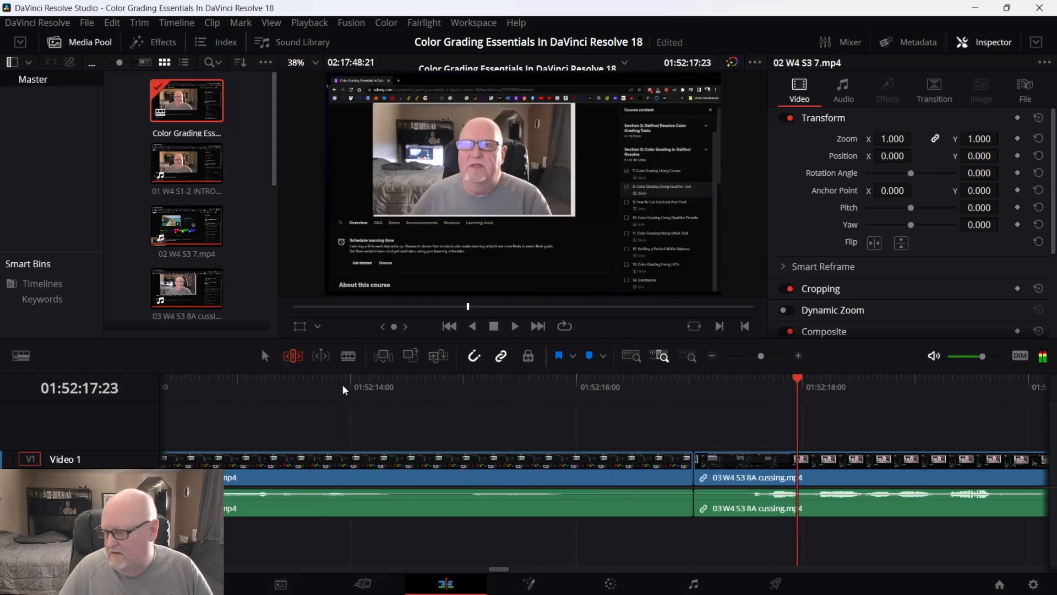
Ripple trim about 16 more frames off the end of the 02 W4 S3 7 clip.
key(v)
key(comma)
key(comma)
key(comma)
key(comma)
key(period)
key(period)
key(period)
key(period)
key(v)
key(comma)
key(comma)
key(comma)
key(comma)
key(comma)
key(comma)
key(comma)
key(comma)
key(comma)
key(comma)
key(comma)
key(comma)
key(comma)
key(comma)
key(comma)
key(comma)
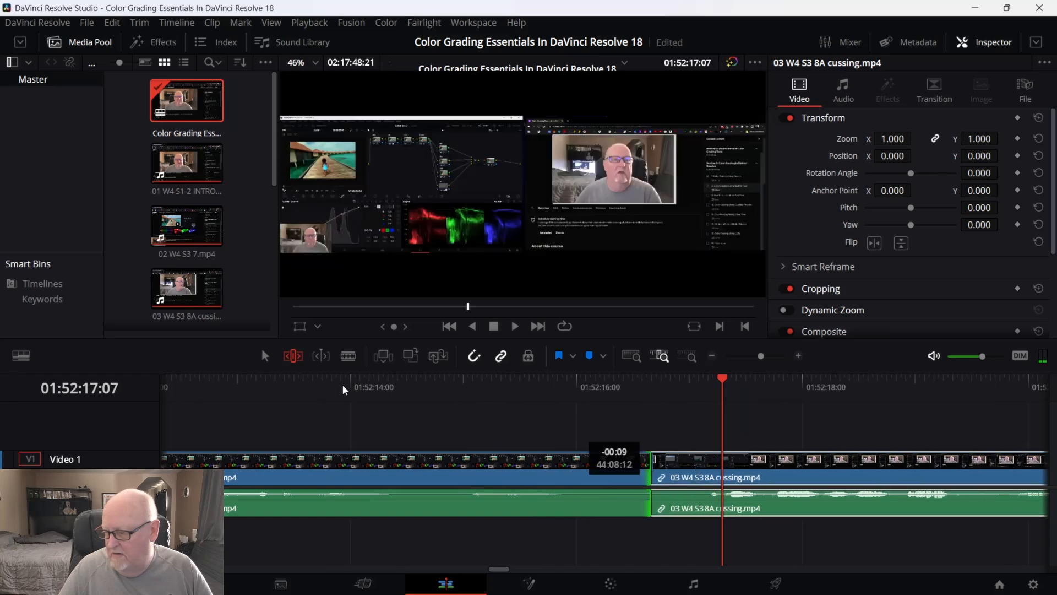
Play the ending of the 02 W4 S3 7 clip from about 01:52:13:06 to find where the speech stops.
key(j)
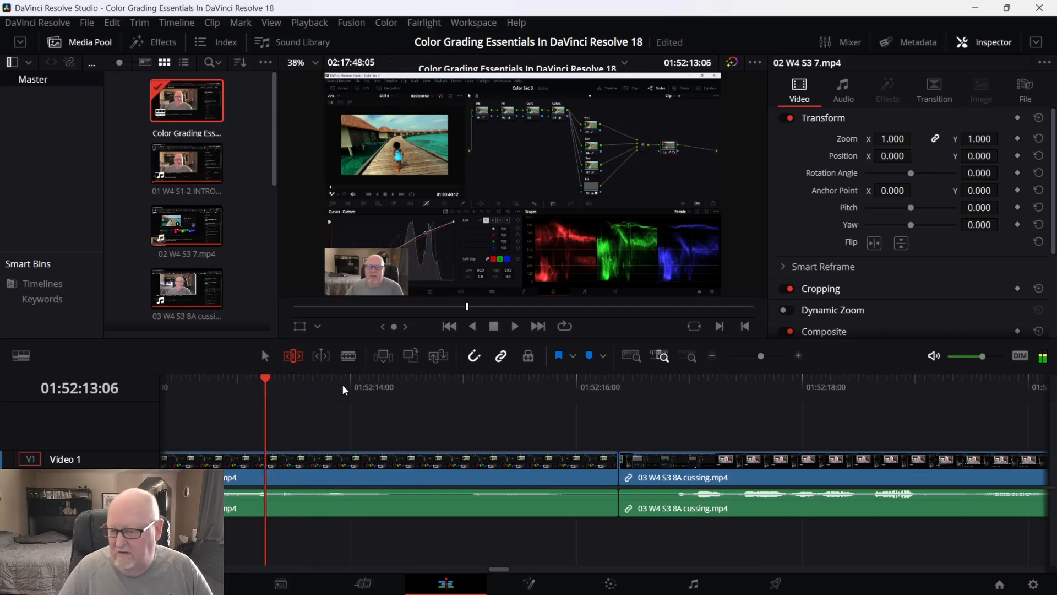
key(l)
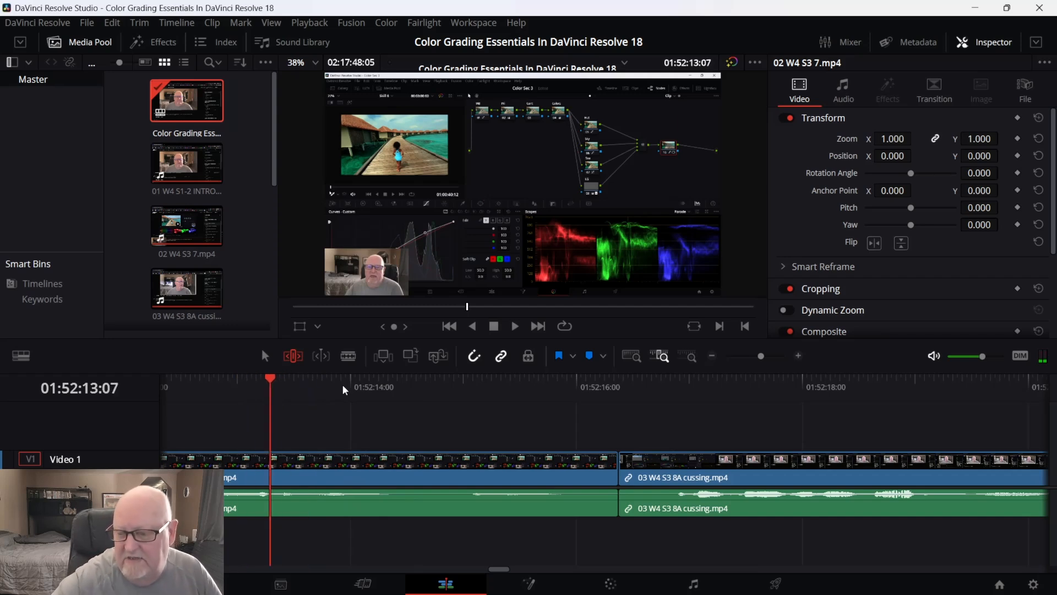
key(l)
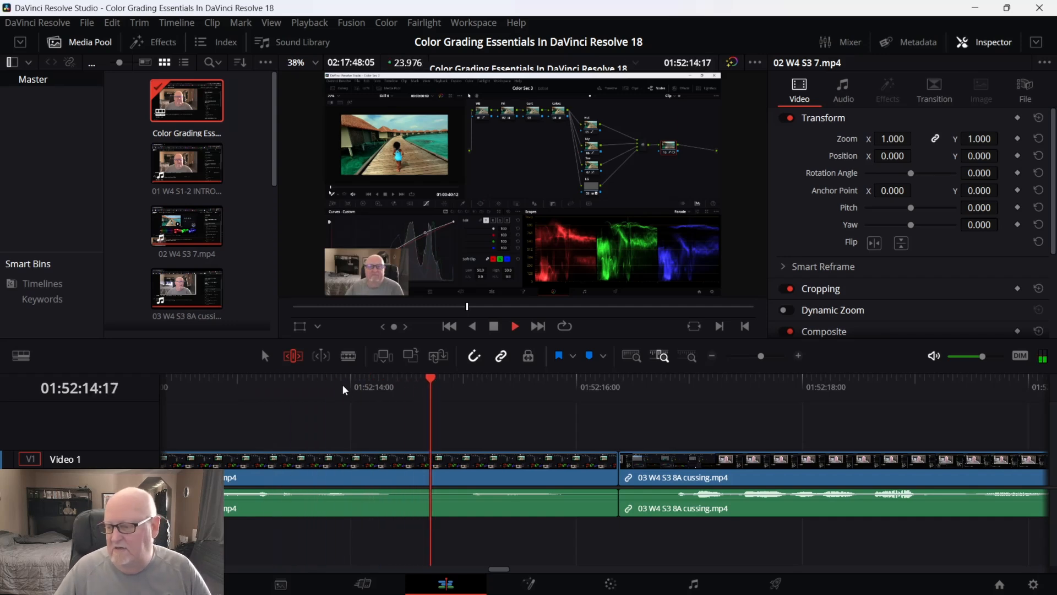
key(k)
Ripple trim another 01:07 off the end of 02 W4 S3 7, at its edit with 03 W4 S3 8A cussing.
key(Right)
key(Right)
key(Right)
key(Right)
key(Right)
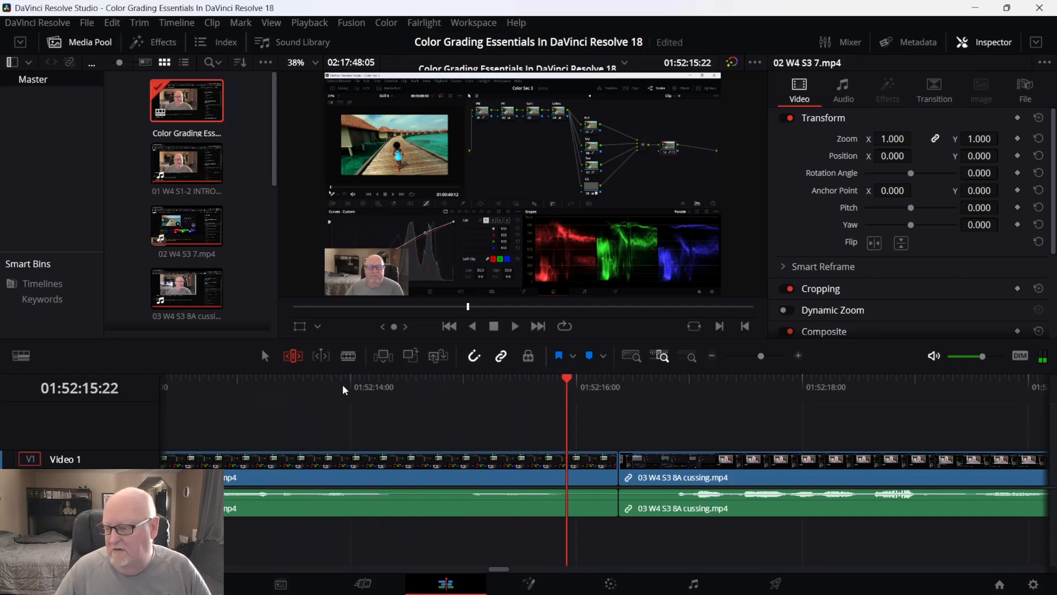
key(Right)
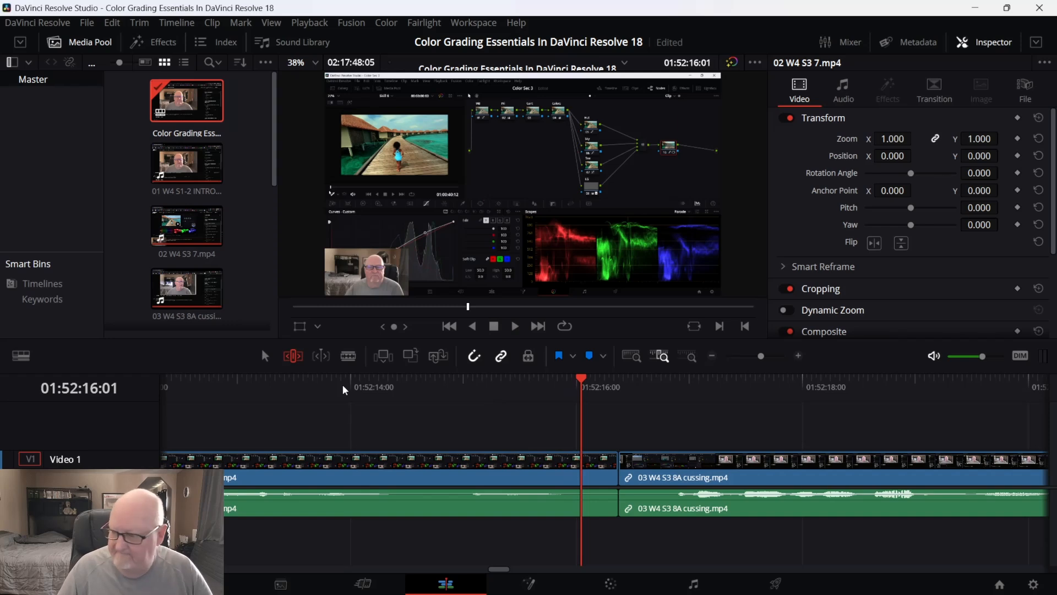
key(v)
key(comma)
key(comma)
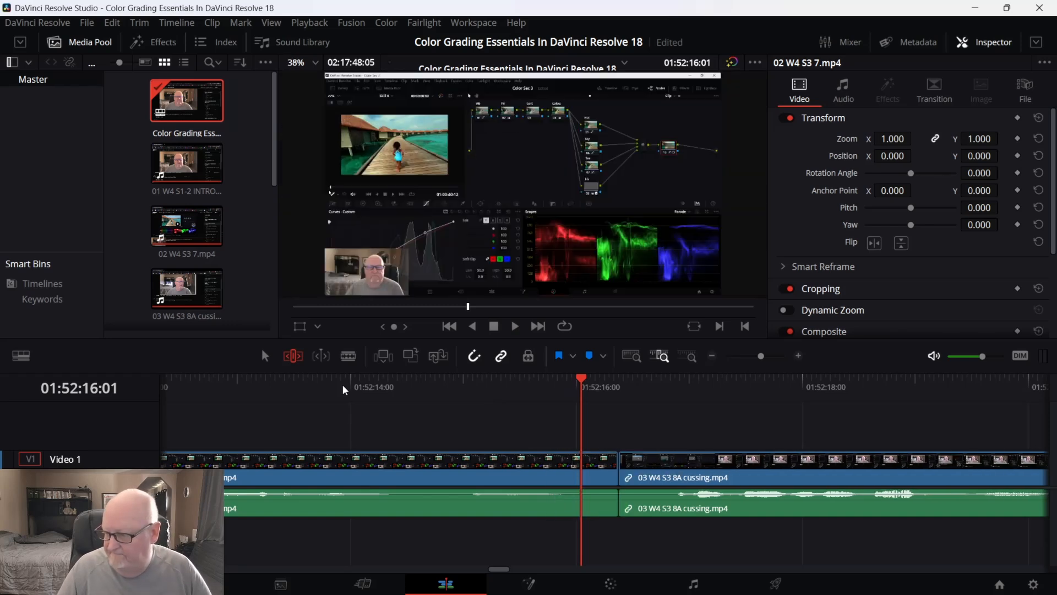
key(comma)
key(comma)
key(comma)
key(comma)
key(comma)
key(comma)
key(comma)
key(comma)
key(comma)
key(comma)
key(comma)
key(comma)
key(comma)
key(comma)
key(comma)
key(comma)
key(comma)
key(comma)
key(comma)
key(comma)
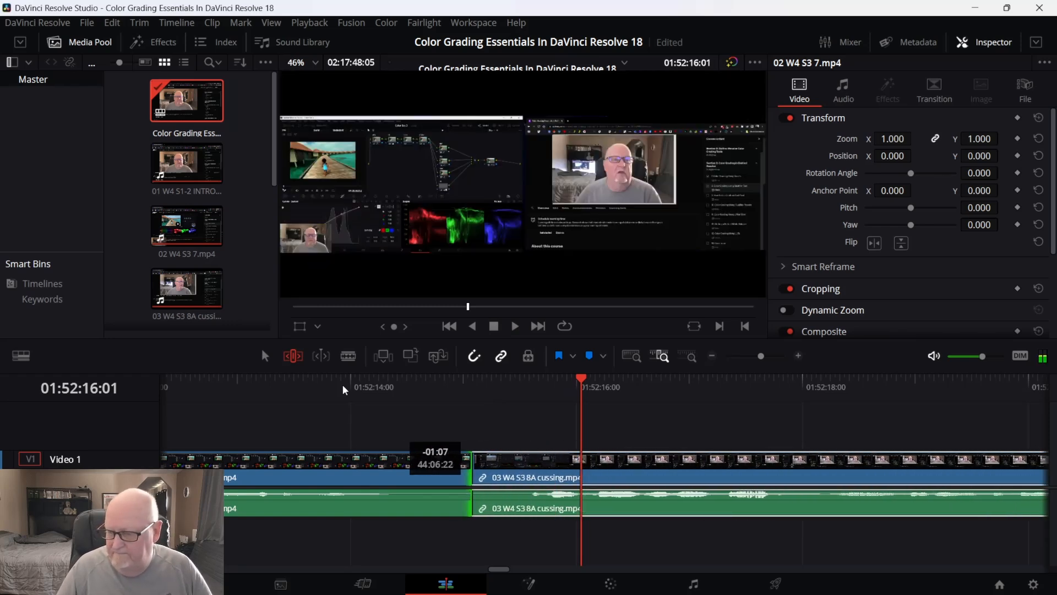
Ripple trim 8 more frames off the end of the 02 W4 S3 7 clip at its edit with 03 W4 S3 8A cussing.
key(comma)
key(comma)
key(comma)
key(comma)
key(comma)
key(comma)
key(comma)
key(comma)
Step the playhead back to the 02 W4 S3 7 / 03 W4 S3 8A cussing edit and add a Cross Dissolve there.
key(Left)
key(Left)
key(Left)
key(Left)
key(Left)
key(Left)
key(Left)
key(Left)
key(Left)
key(Left)
key(Left)
key(Left)
key(Left)
key(Left)
key(Left)
key(Left)
key(Left)
key(Left)
key(Left)
key(Left)
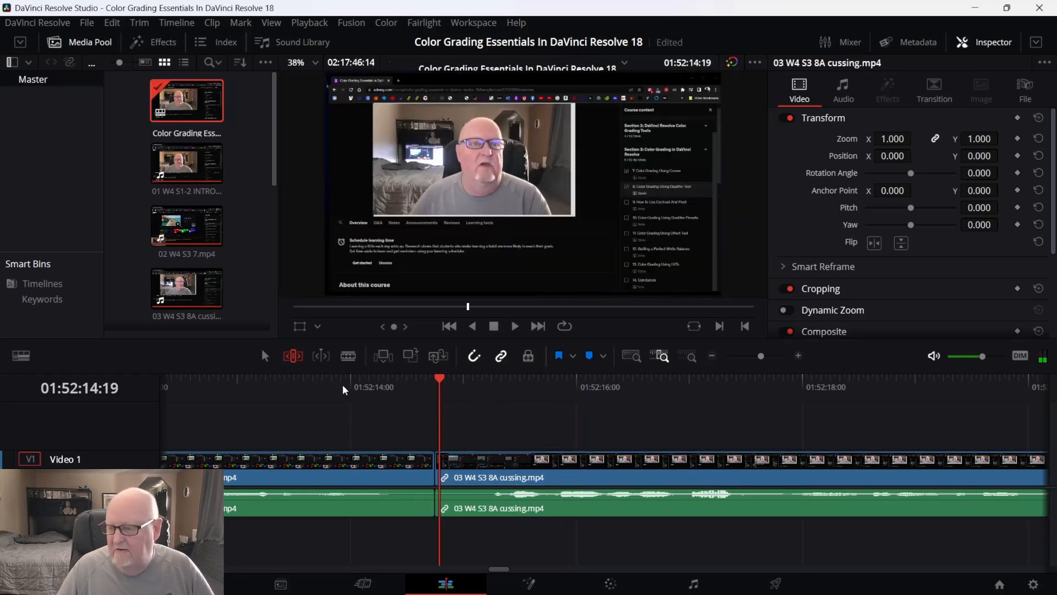
key(ctrl+t)
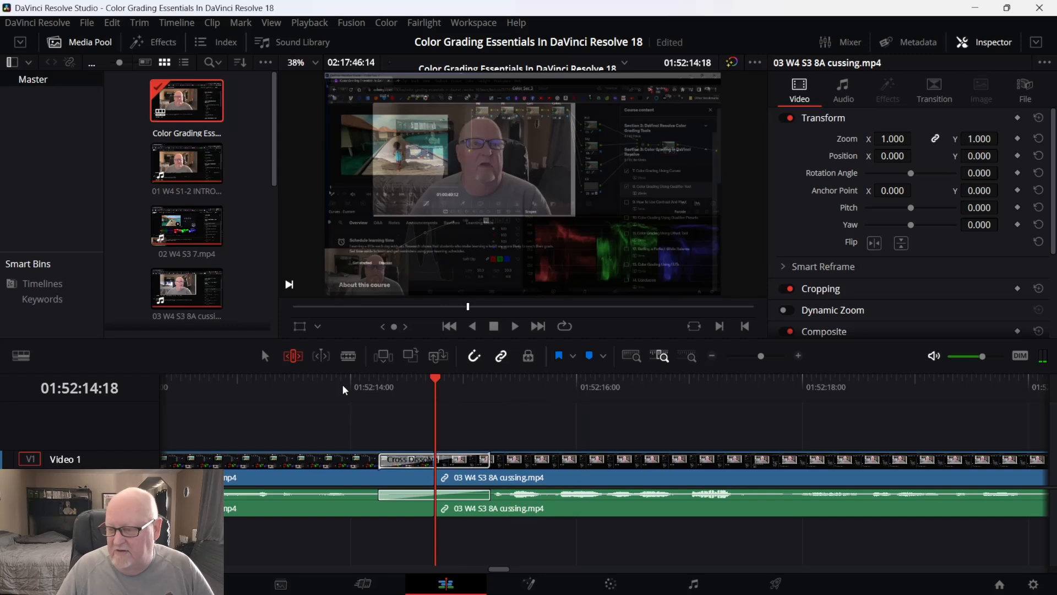
Try lengthening the cross dissolve by 2 frames on each side, to 01:04.
key(Left)
key(period)
key(period)
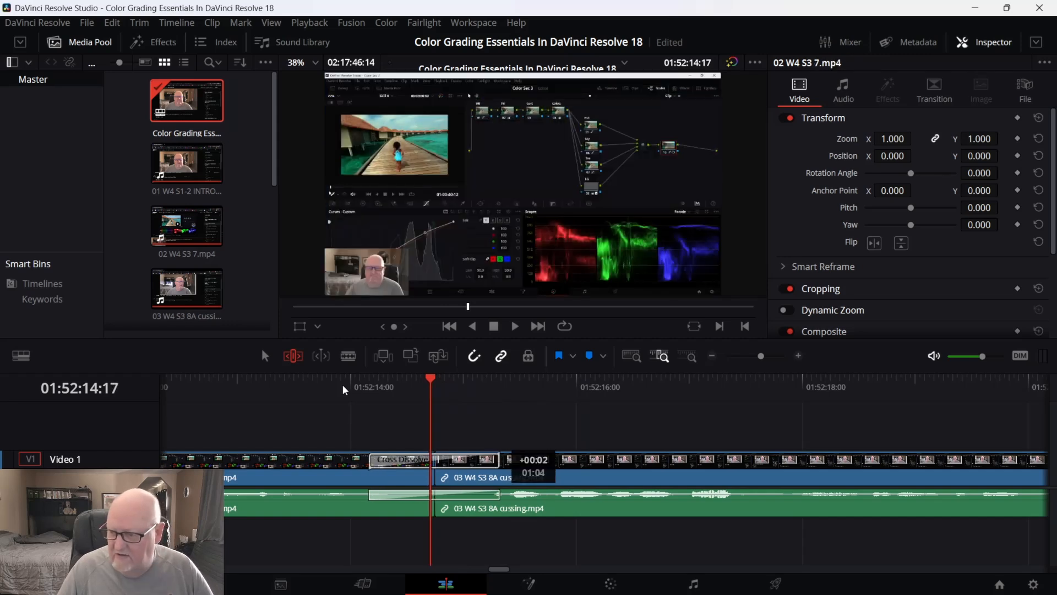
key(comma)
key(comma)
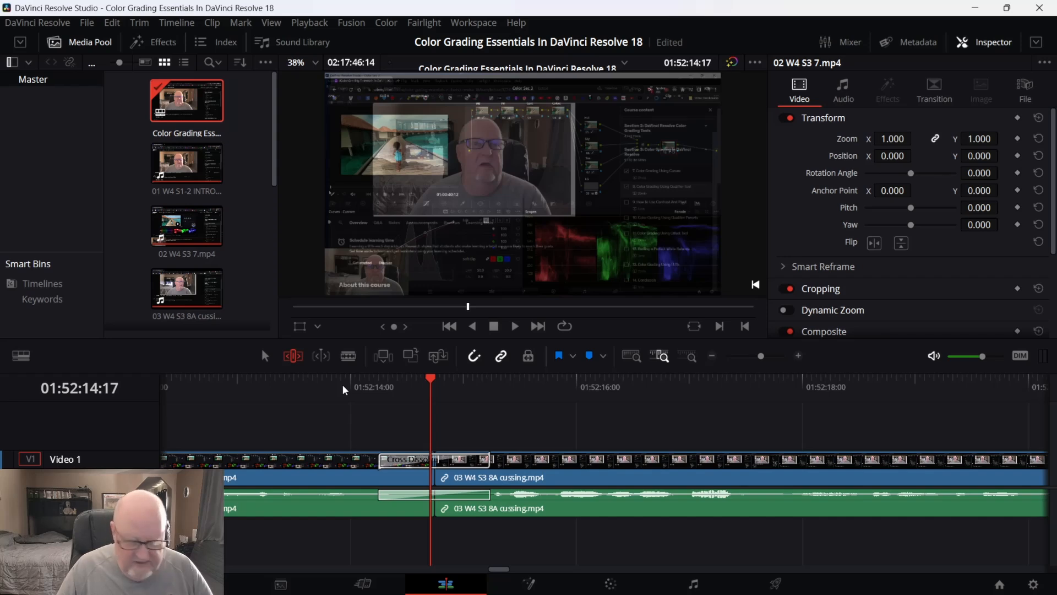
Ripple extend the end of 02 W4 S3 7 by 3 frames at the dissolved edit.
key(Right)
key(Right)
key(Right)
key(Right)
key(Right)
key(Right)
key(period)
key(period)
key(period)
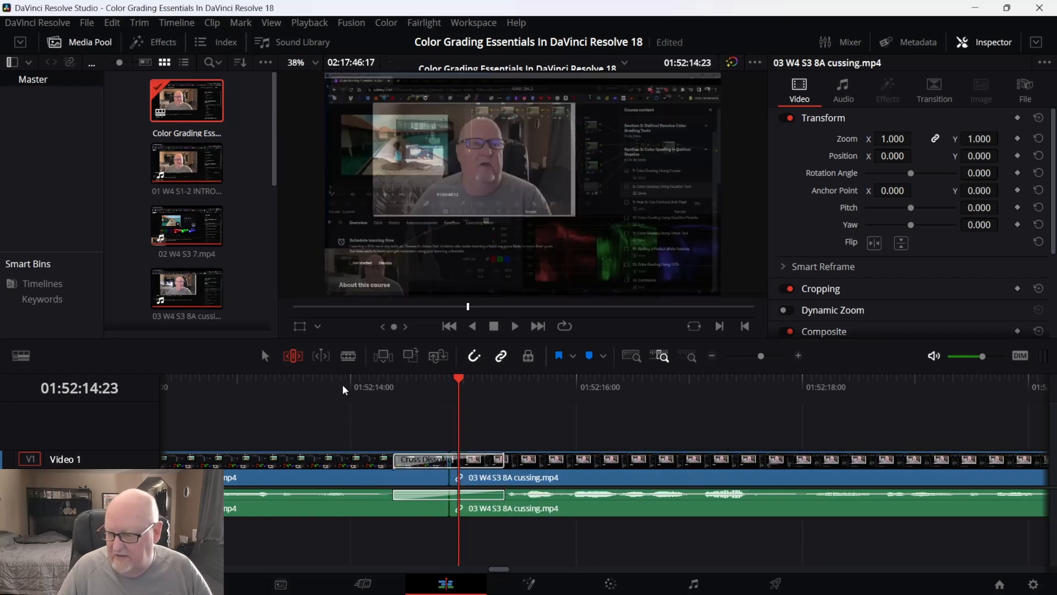
Ripple extend the start of 03 W4 S3 8A cussing by 3 frames at the same edit.
key(comma)
key(comma)
key(comma)
key(comma)
key(comma)
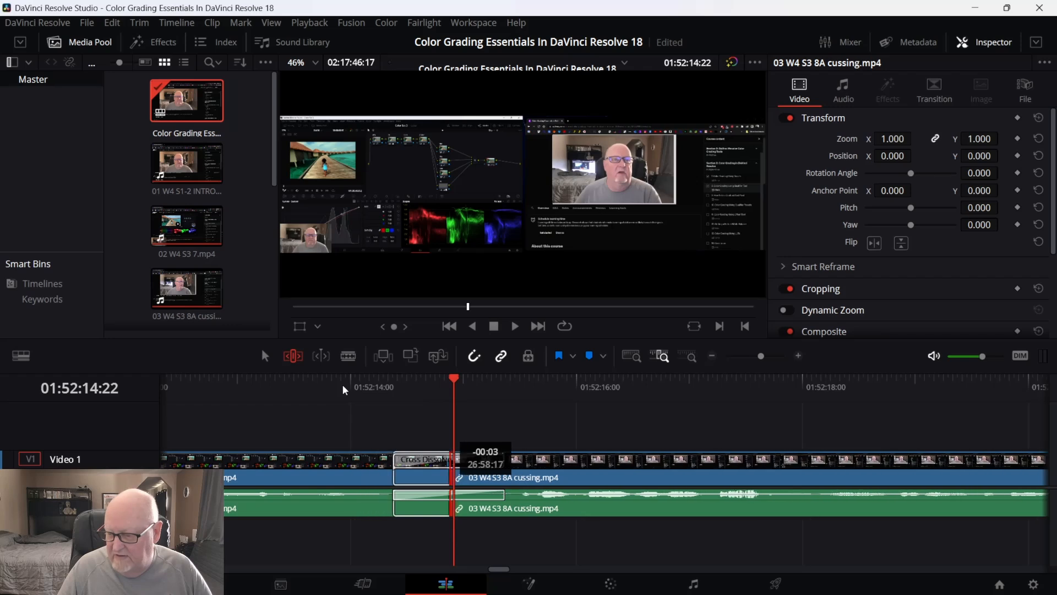
key(Left)
key(Left)
key(Left)
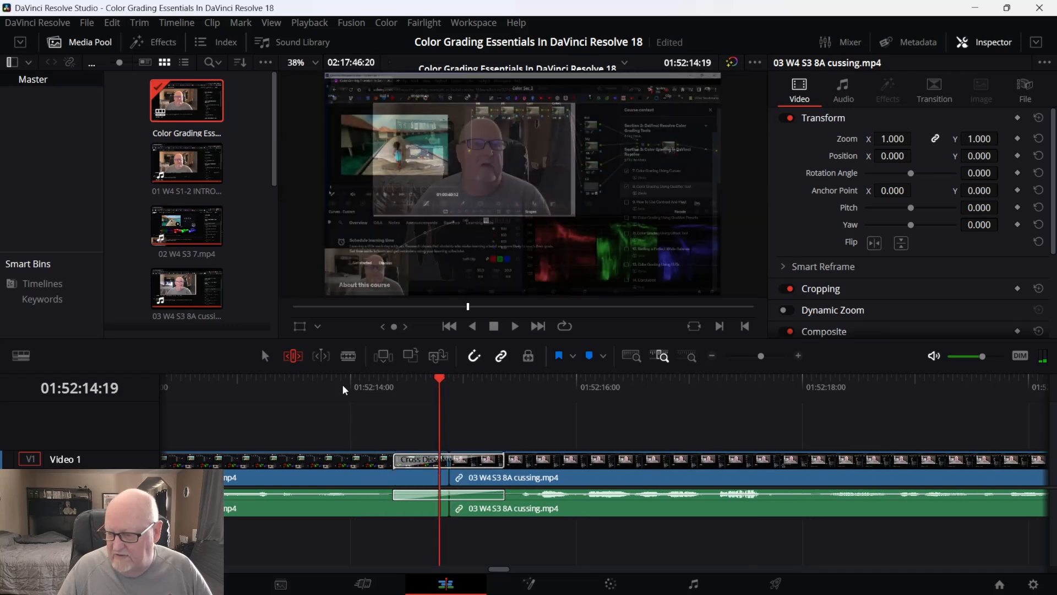
Step frame by frame forward and back through the cross dissolve into 03 W4 S3 8A cussing.
key(Right)
key(Right)
key(Right)
key(Right)
key(Right)
key(Right)
key(Left)
key(Left)
key(Left)
key(Left)
key(Left)
key(Left)
key(Left)
key(Left)
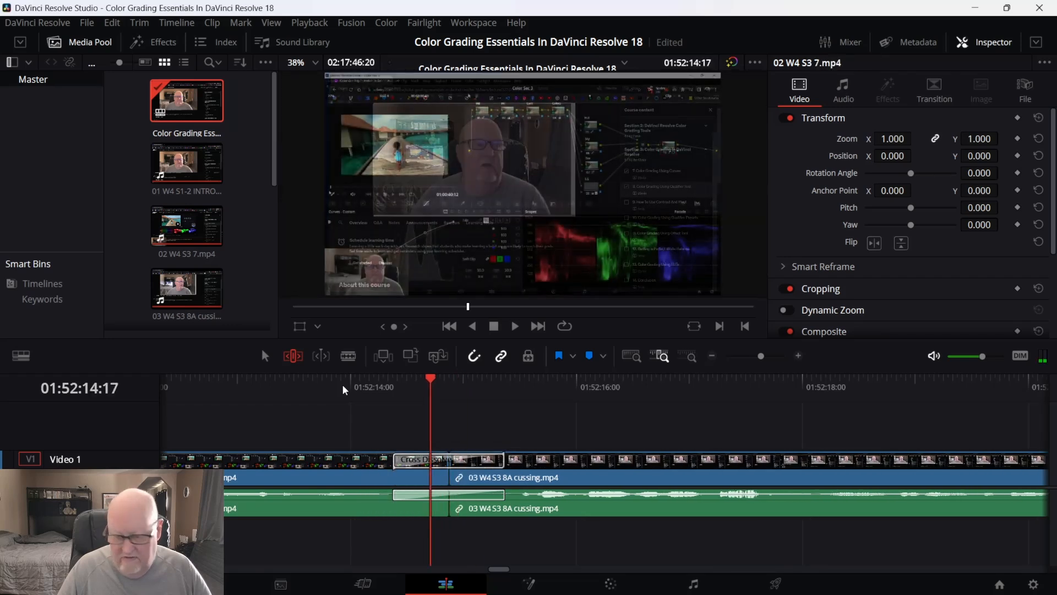
Try shortening the selected cross dissolve by 3 frames on each side, to 00:18.
key(v)
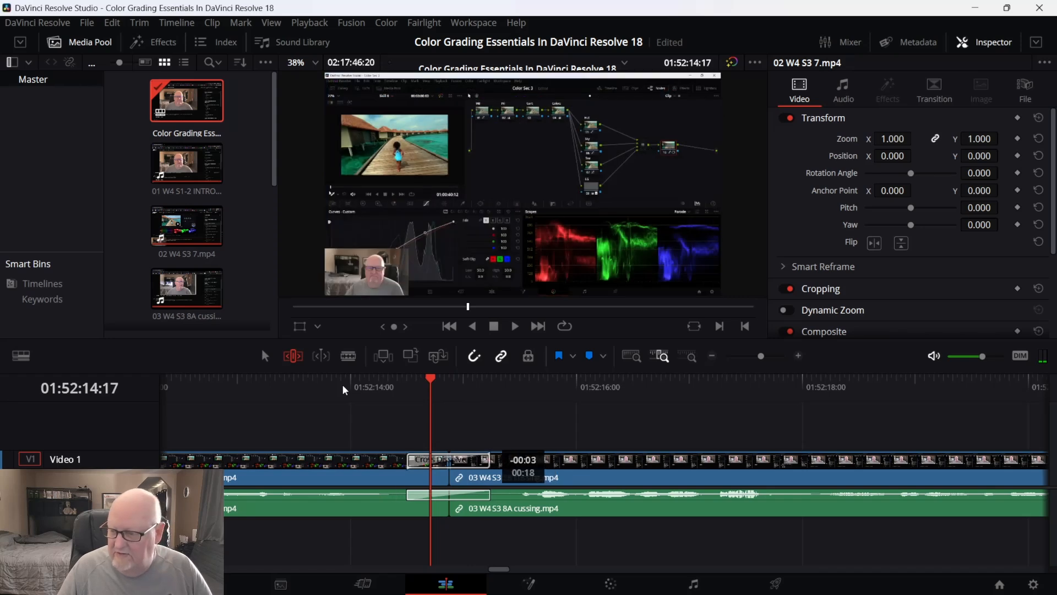
key(period)
key(period)
key(period)
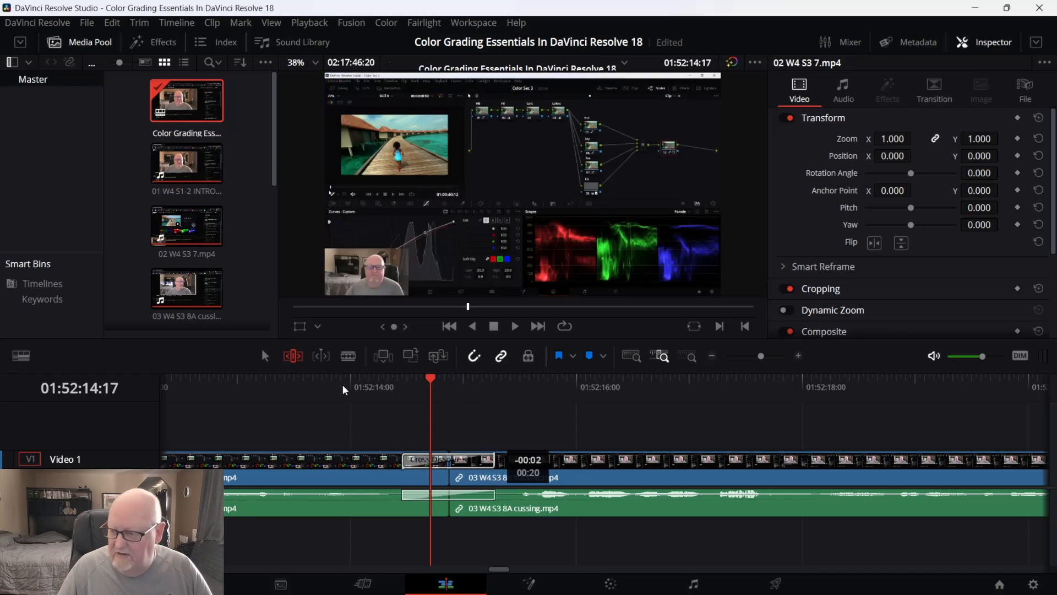
key(Left)
key(Left)
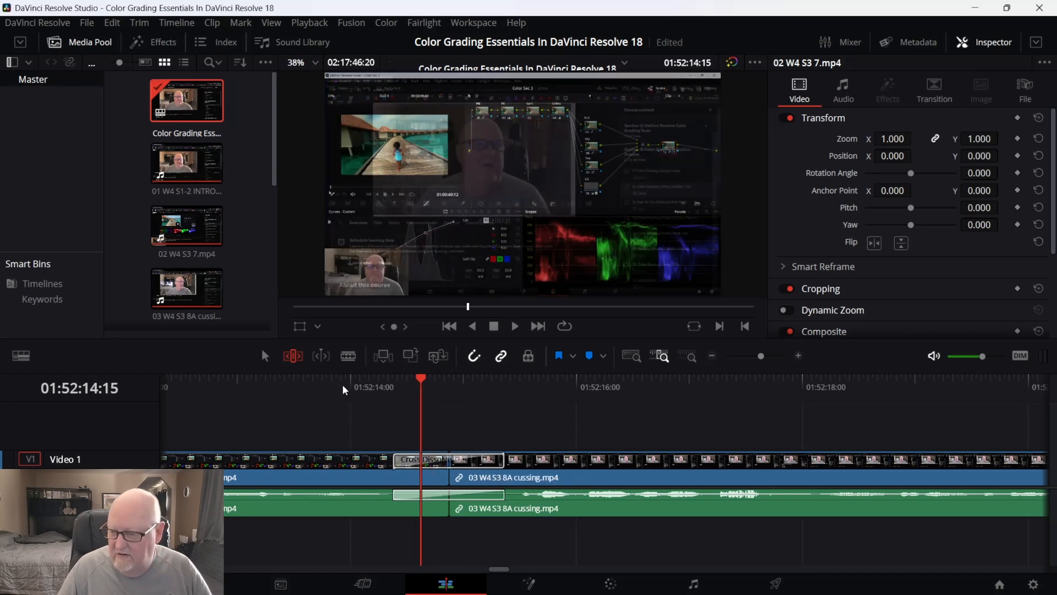
Play across the cross dissolve into 03 W4 S3 8A cussing from about 01:52:12:14 to check the join.
key(j)
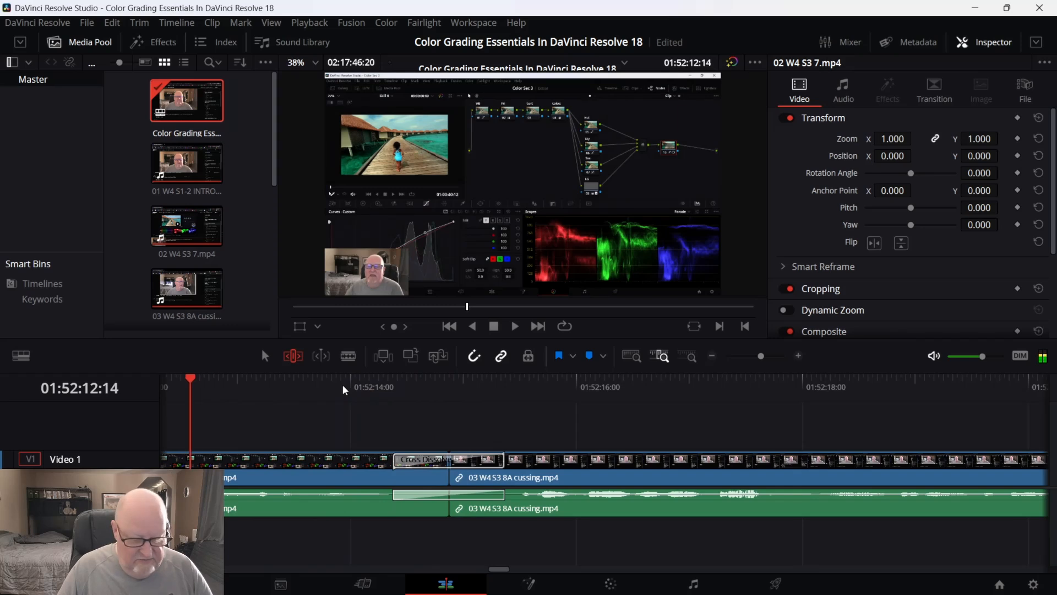
key(l)
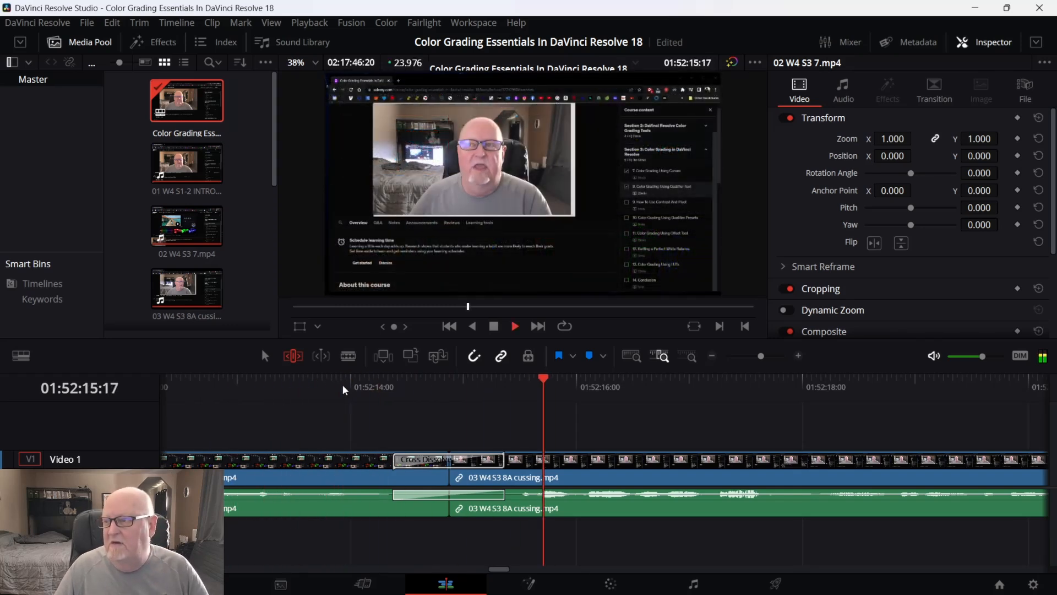
key(k)
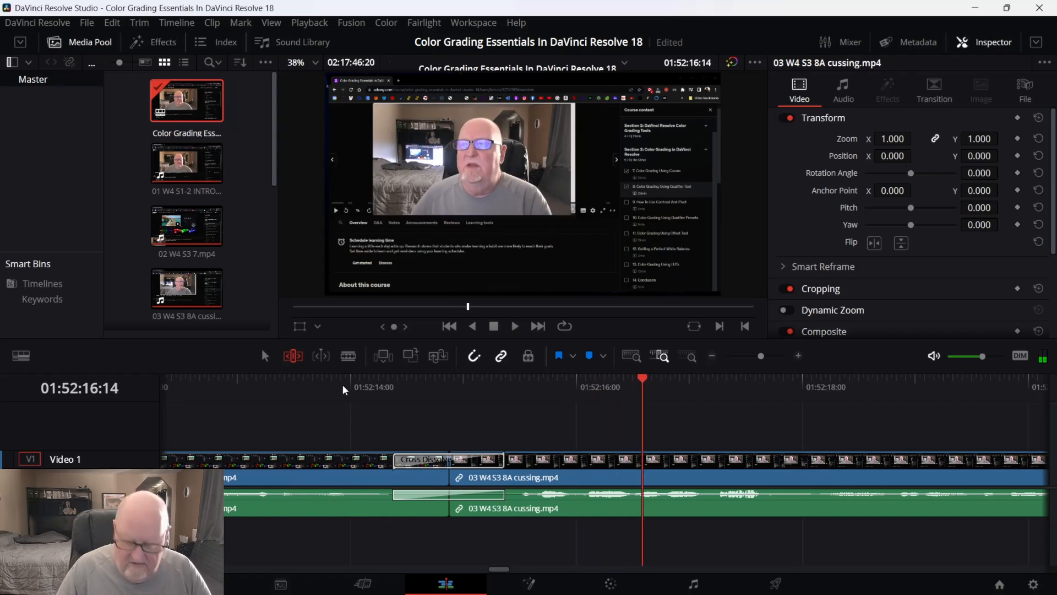
Go to the edit between 04 W4 S3 8B and 05 W4 S3 9 and ripple trim about 03:04 off the end of 04 W4 S3 8B.
key(Down)
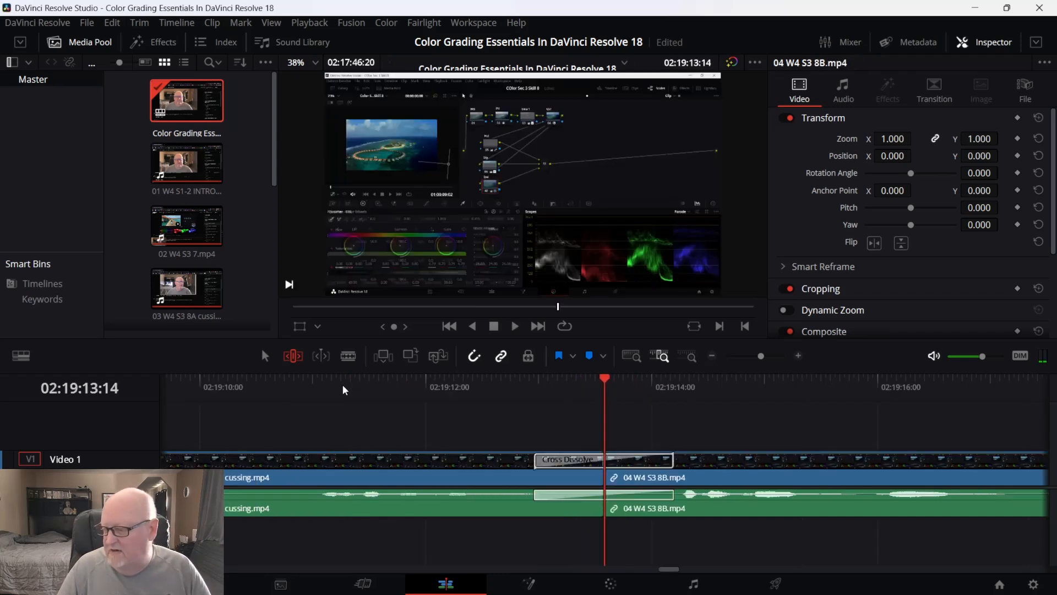
key(Down)
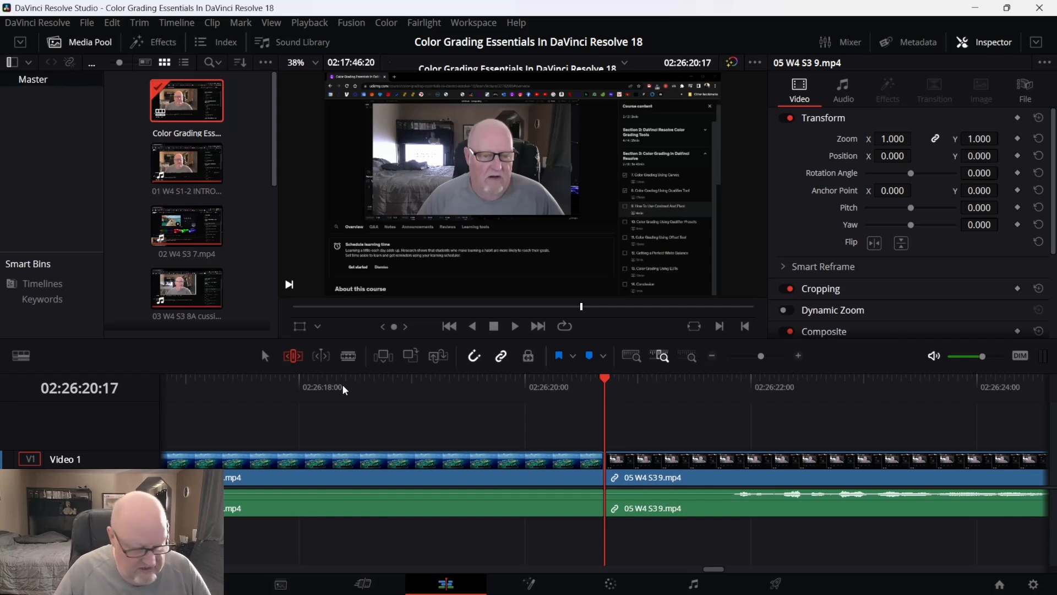
key(comma)
key(comma)
key(comma)
key(comma)
key(comma)
key(comma)
key(comma)
key(comma)
key(comma)
key(comma)
key(comma)
key(comma)
key(comma)
key(comma)
key(comma)
key(comma)
key(comma)
key(comma)
key(comma)
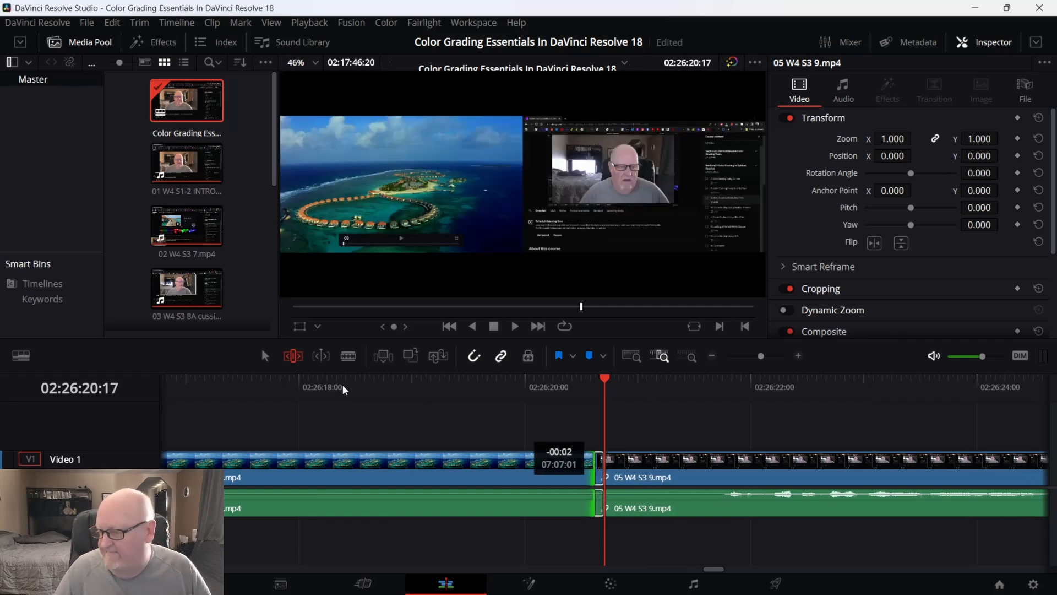
key(comma)
key(comma)
key(comma)
key(comma)
key(comma)
key(comma)
key(comma)
key(comma)
key(comma)
key(comma)
key(comma)
key(comma)
key(comma)
key(comma)
key(comma)
key(comma)
key(comma)
key(comma)
key(comma)
key(comma)
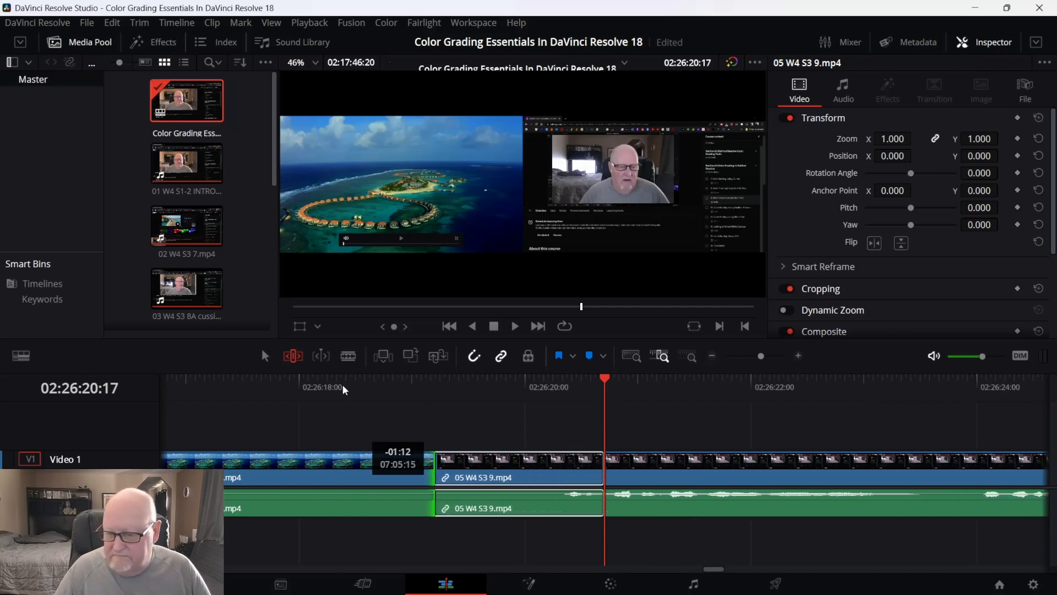
key(comma)
Play the trimmed ending of the 04 W4 S3 8B clip to check where the speech stops.
key(j)
key(j)
key(j)
key(l)
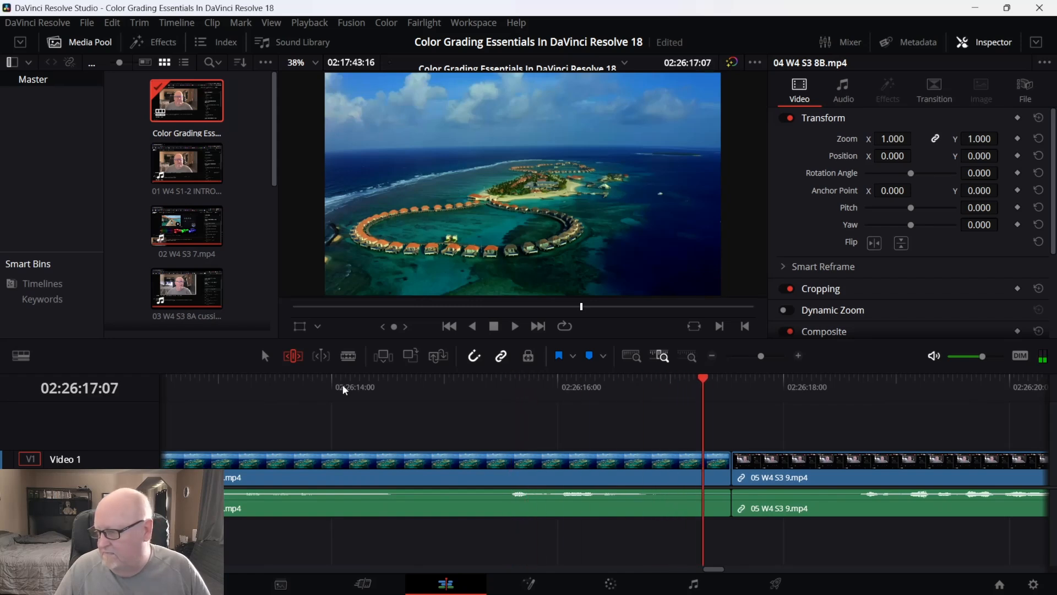
Ripple trim 1 frame off the end of 04 W4 S3 8B and about 10 frames off the start of 05 W4 S3 9.
key(comma)
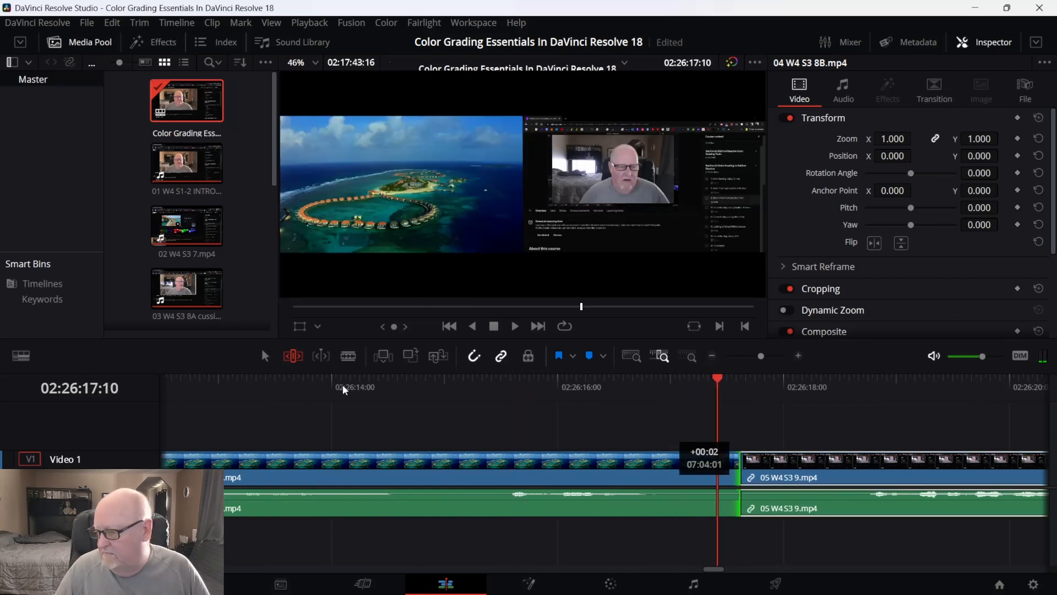
key(comma)
key(comma)
key(comma)
key(comma)
key(comma)
key(comma)
key(comma)
key(comma)
key(comma)
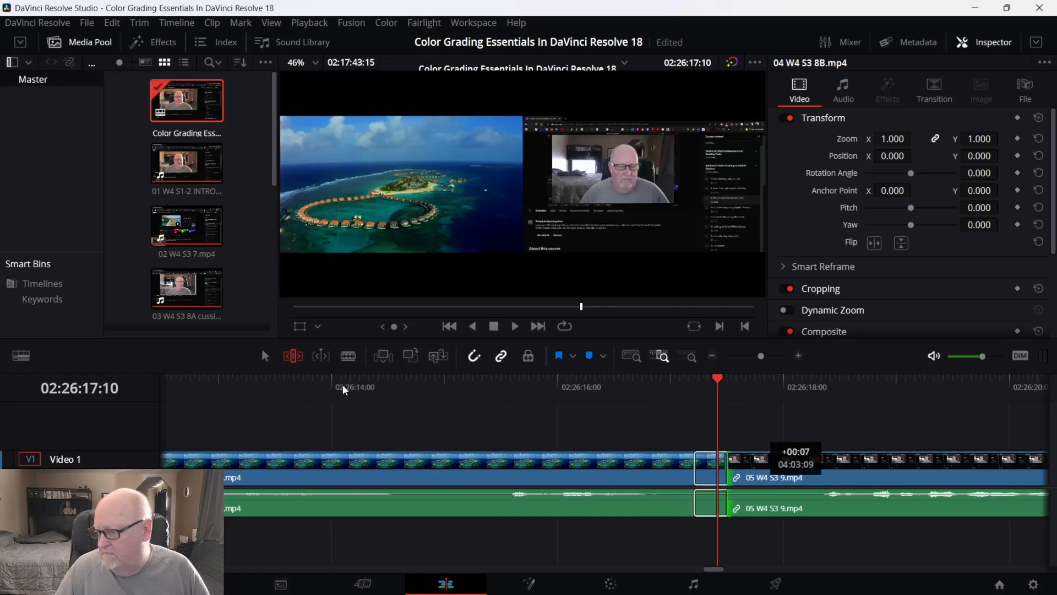
key(comma)
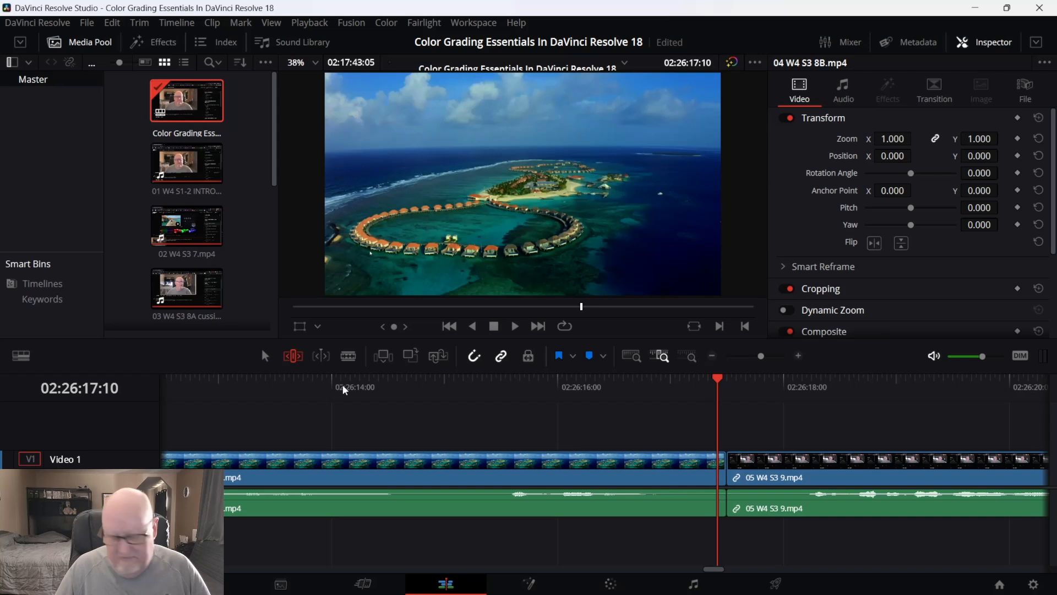
Add a 01:00 Cross Dissolve at the edit between 04 W4 S3 8B and 05 W4 S3 9.
key(ctrl+t)
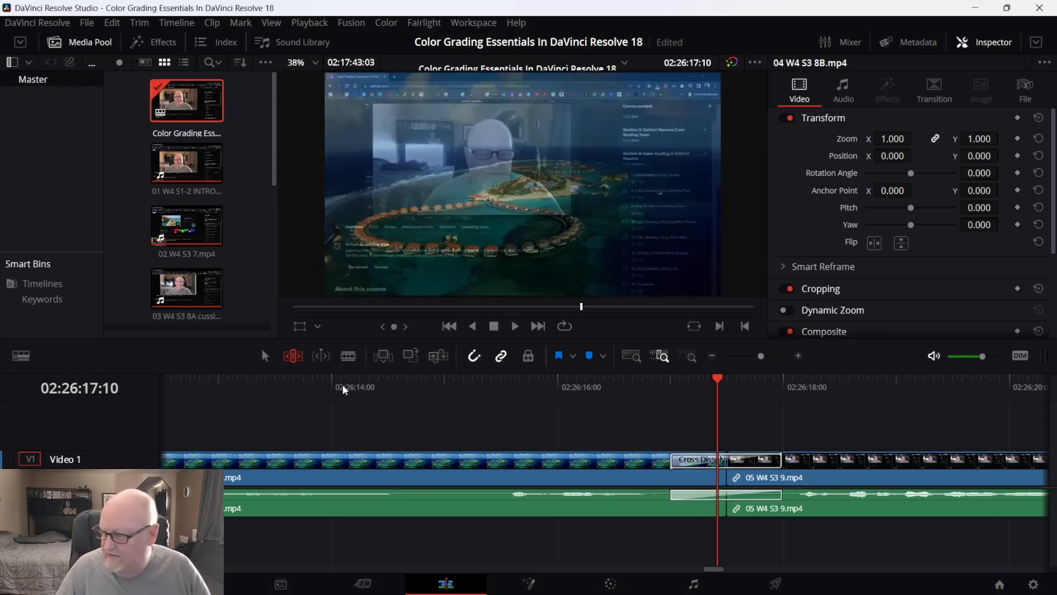
key(v)
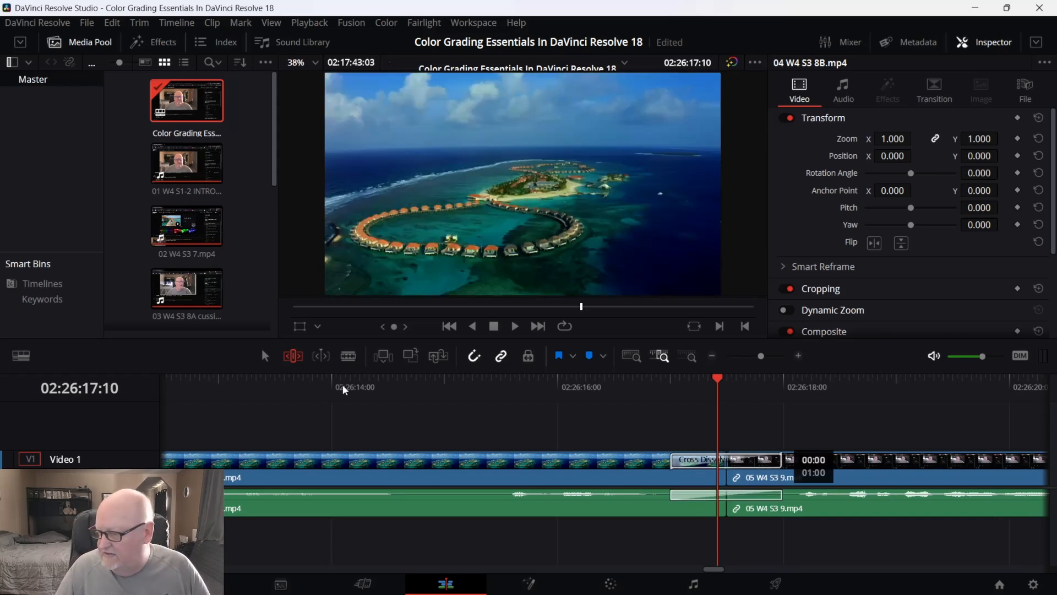
Play backward and forward across the cross dissolve between 04 W4 S3 8B and 05 W4 S3 9 to check the join.
key(j)
key(k)
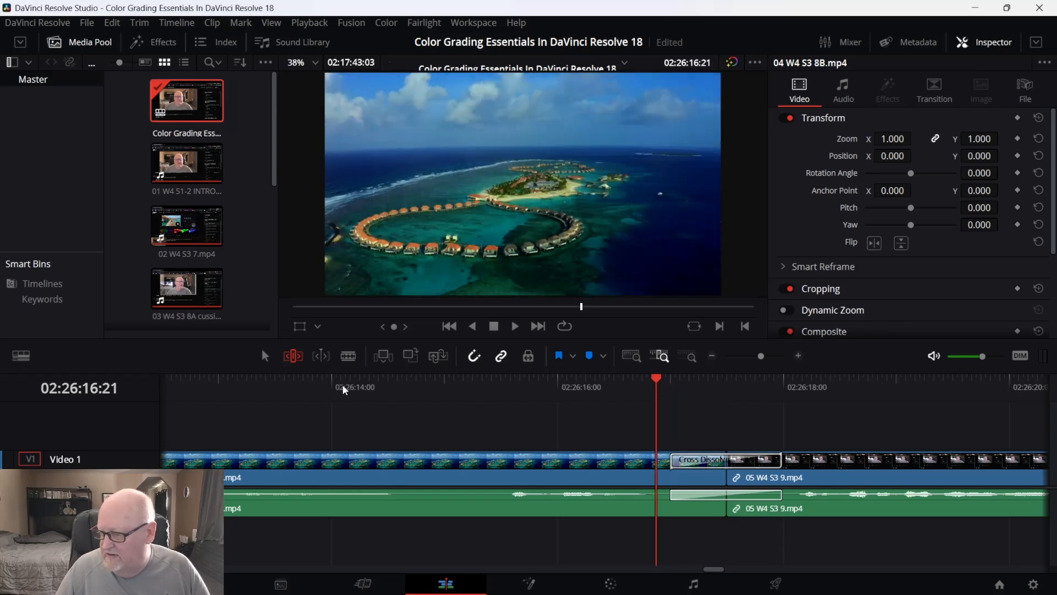
key(j)
key(j)
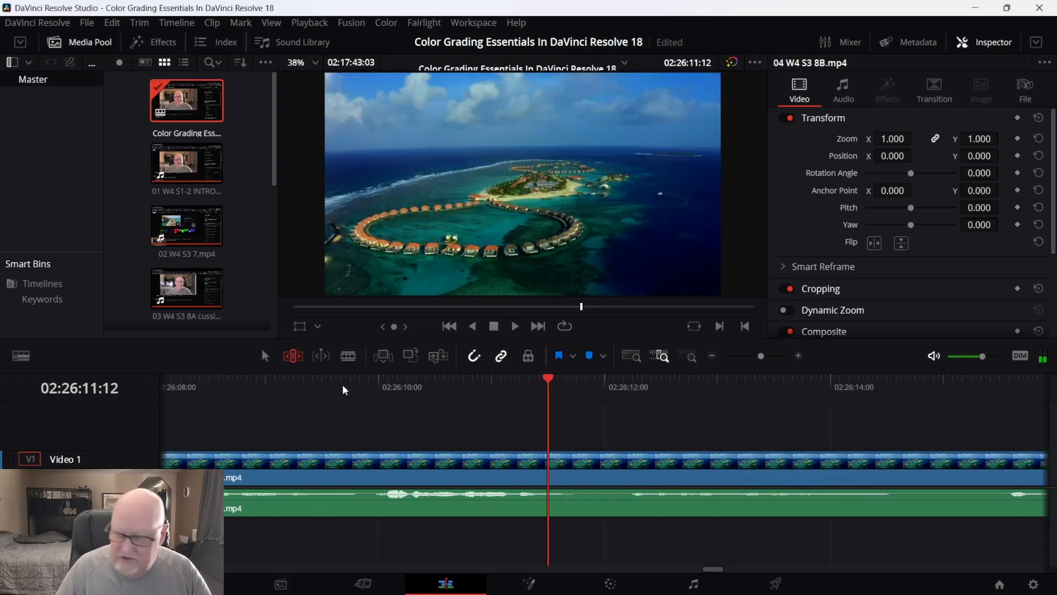
key(l)
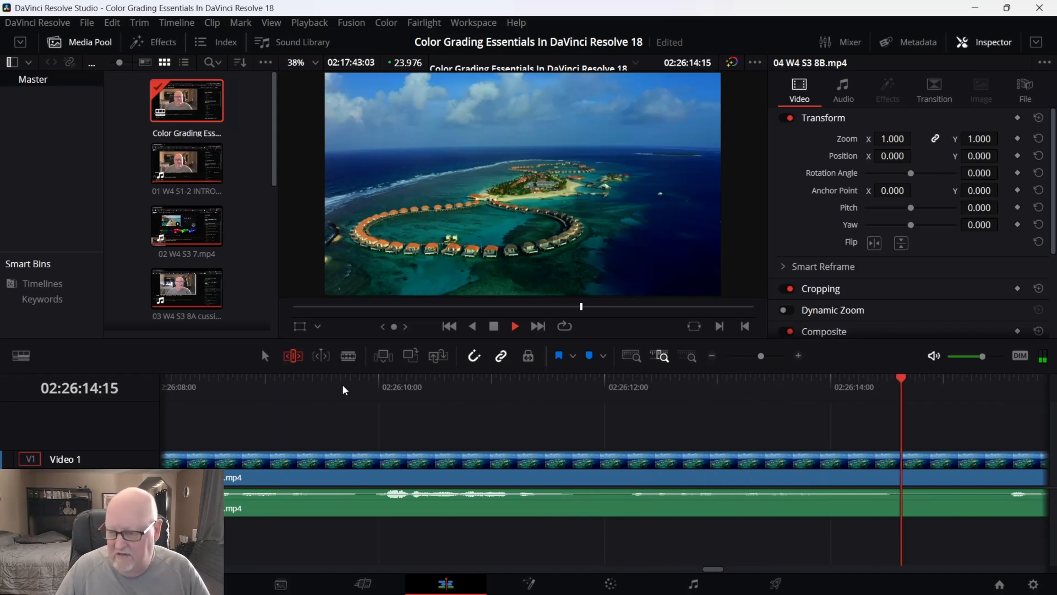
key(Down)
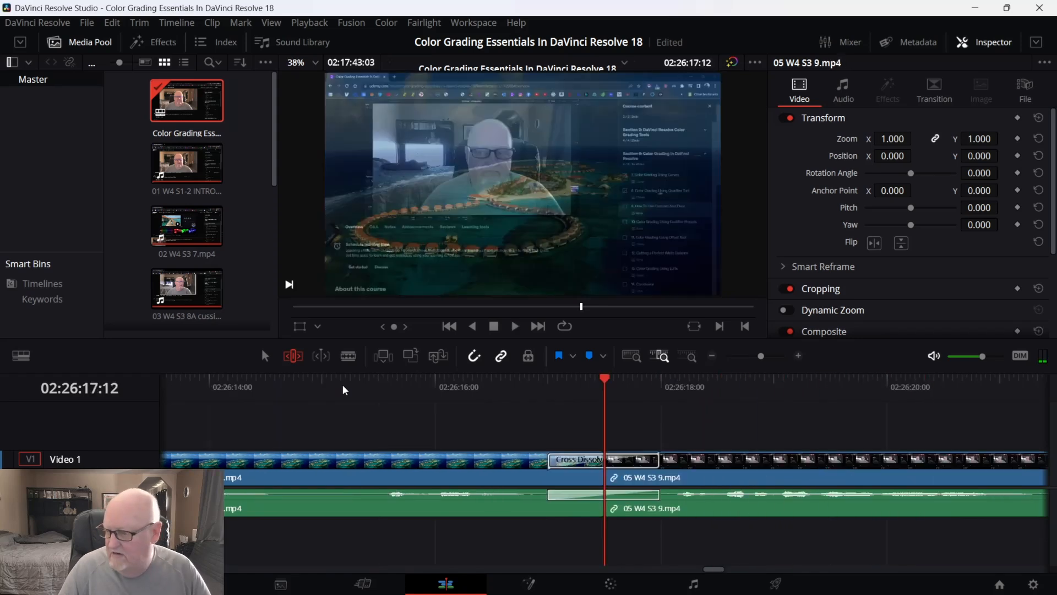
key(j)
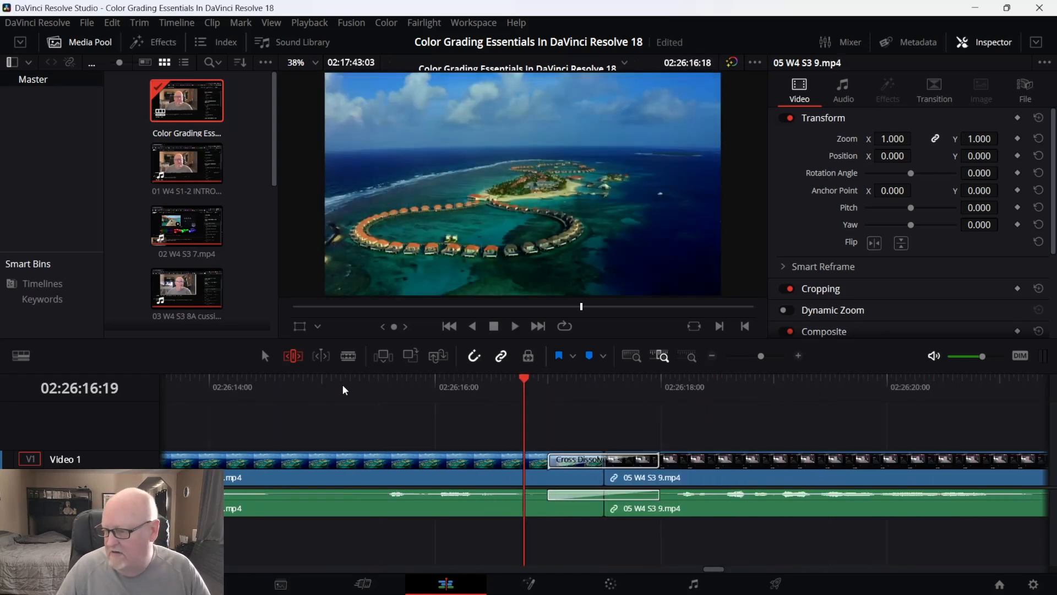
key(l)
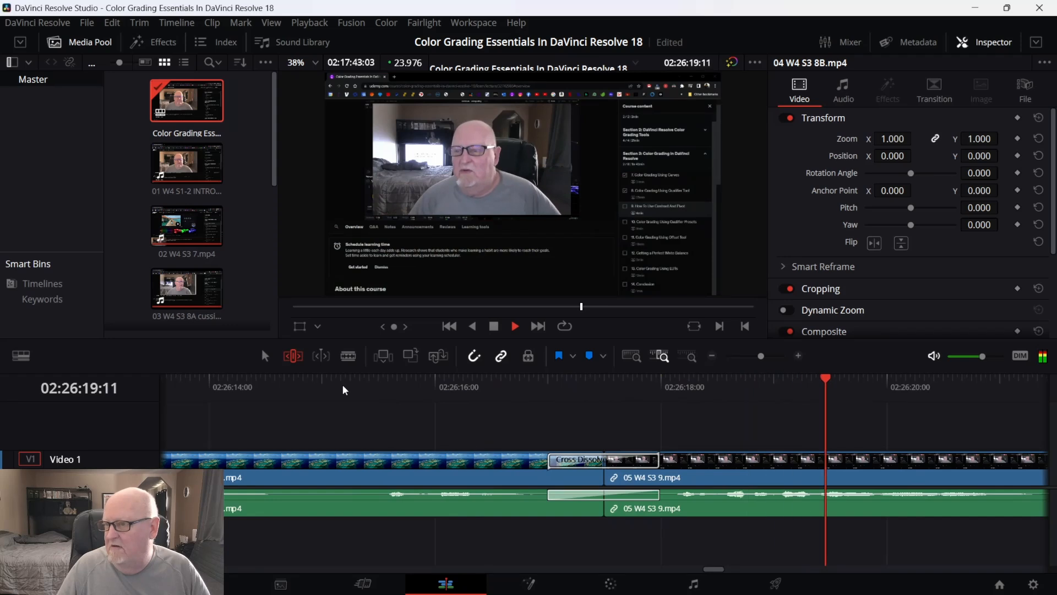
key(k)
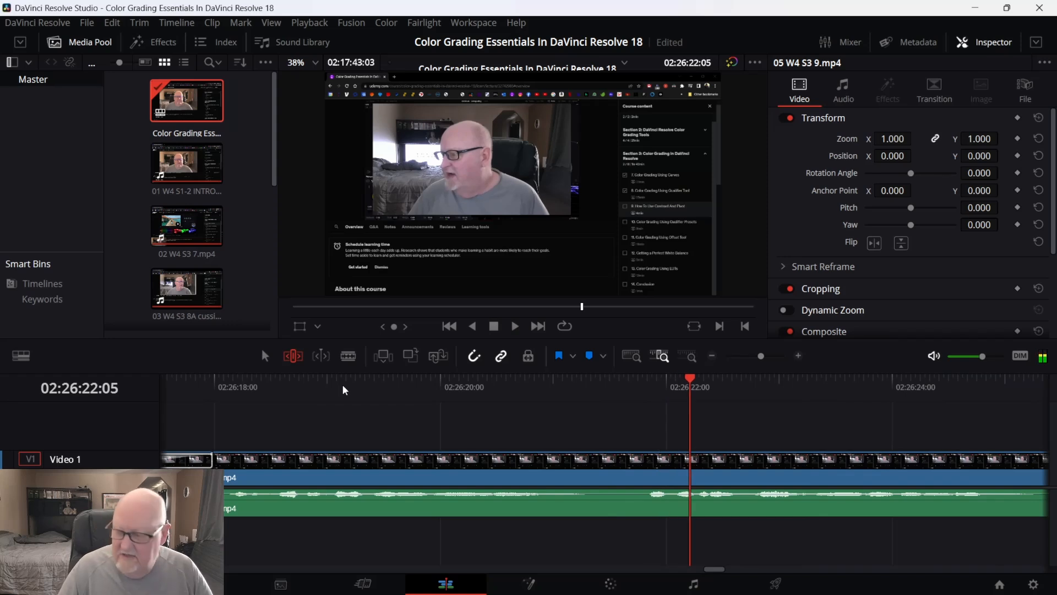
Ripple trim about 01:23 off the end of 05 W4 S3 9 at its edit with 06 W4 S3 10.
key(Down)
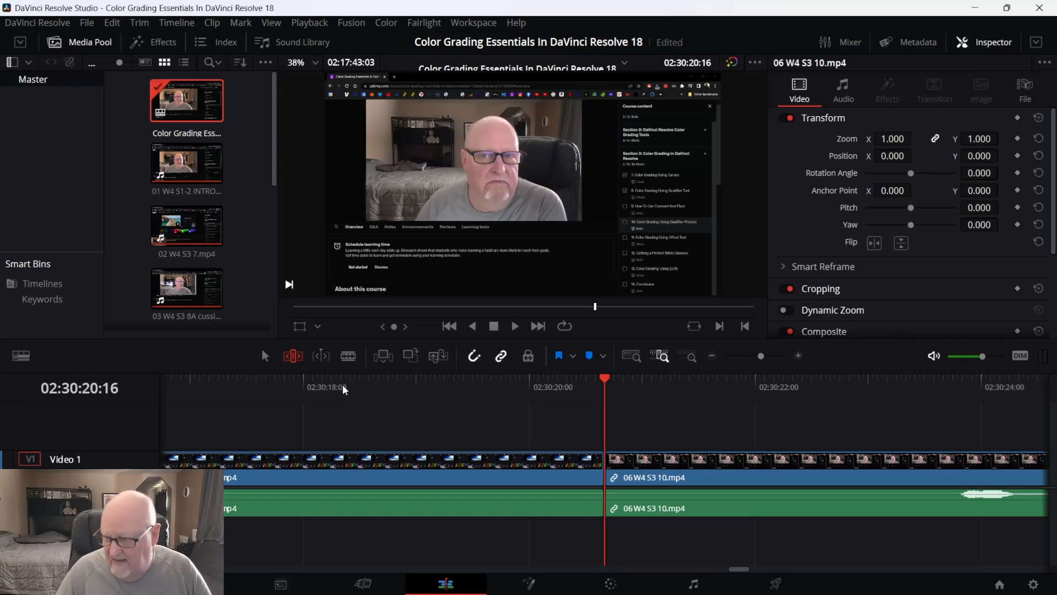
key(comma)
key(comma)
key(comma)
key(comma)
key(comma)
key(comma)
key(comma)
key(comma)
key(comma)
key(comma)
key(comma)
key(comma)
key(comma)
key(comma)
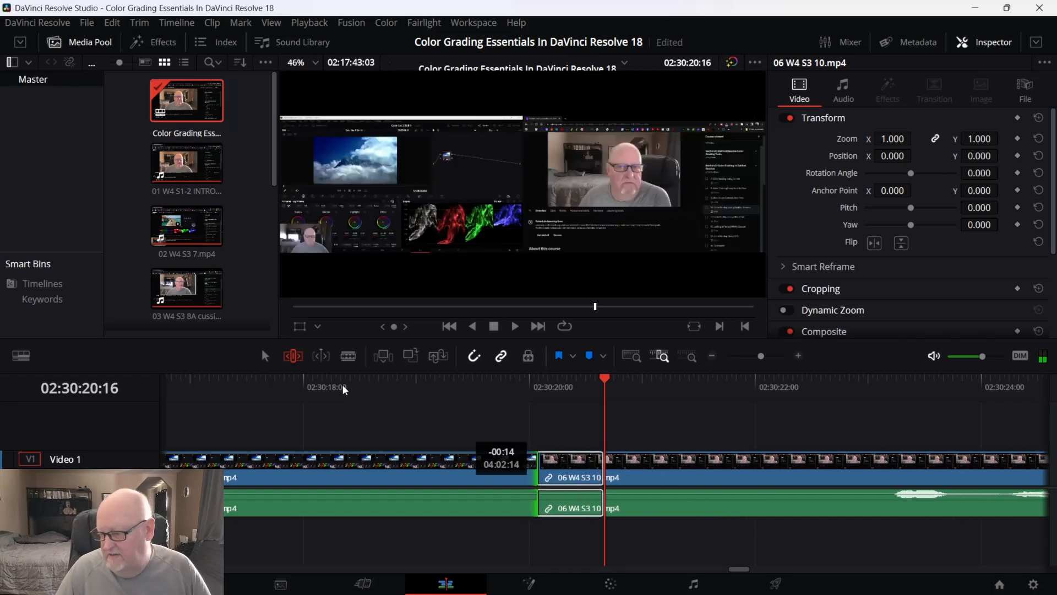
key(comma)
key(comma)
key(comma)
key(comma)
key(comma)
key(comma)
key(comma)
key(comma)
key(comma)
key(comma)
key(comma)
key(comma)
key(comma)
key(comma)
key(comma)
key(comma)
key(comma)
key(comma)
key(comma)
key(comma)
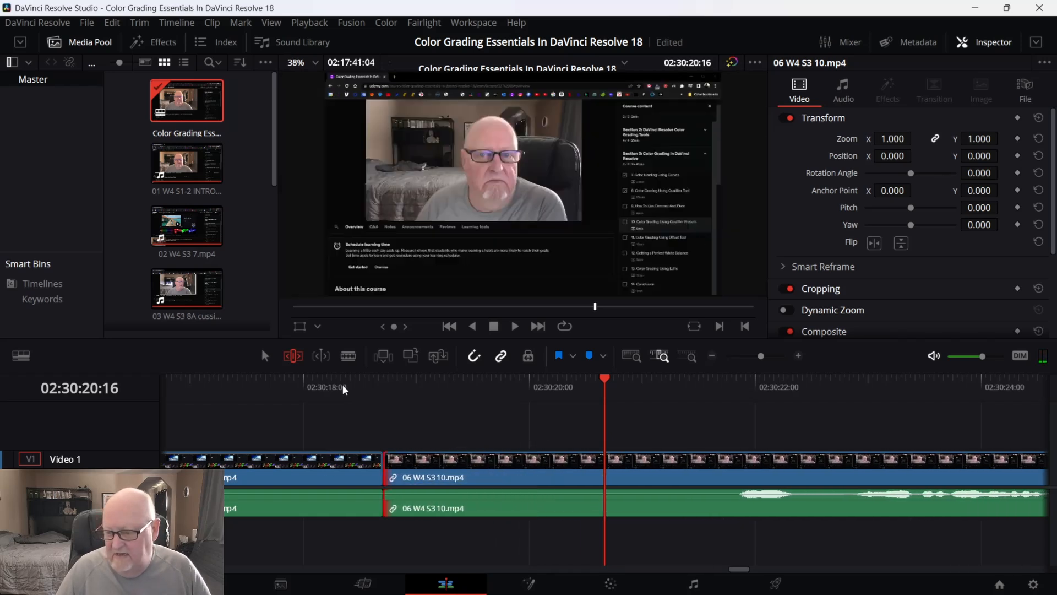
Ripple trim about 02:03 of silence off the start of the 06 W4 S3 10 clip.
key(period)
key(period)
key(period)
key(period)
key(period)
key(period)
key(period)
key(period)
key(period)
key(period)
key(period)
key(period)
key(period)
key(period)
key(period)
key(period)
key(period)
key(period)
key(period)
key(period)
key(period)
key(period)
key(period)
key(period)
key(period)
key(period)
key(period)
key(period)
key(period)
key(period)
key(period)
key(period)
Preview around the edit, then ripple trim about another 02:07 off the end of 05 W4 S3 9.
key(Up)
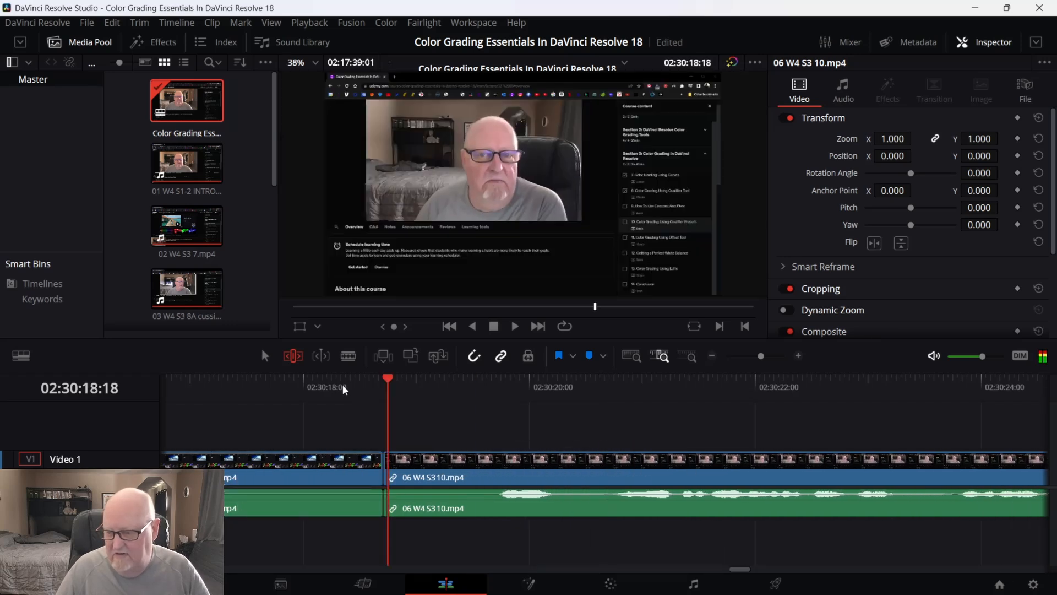
key(slash)
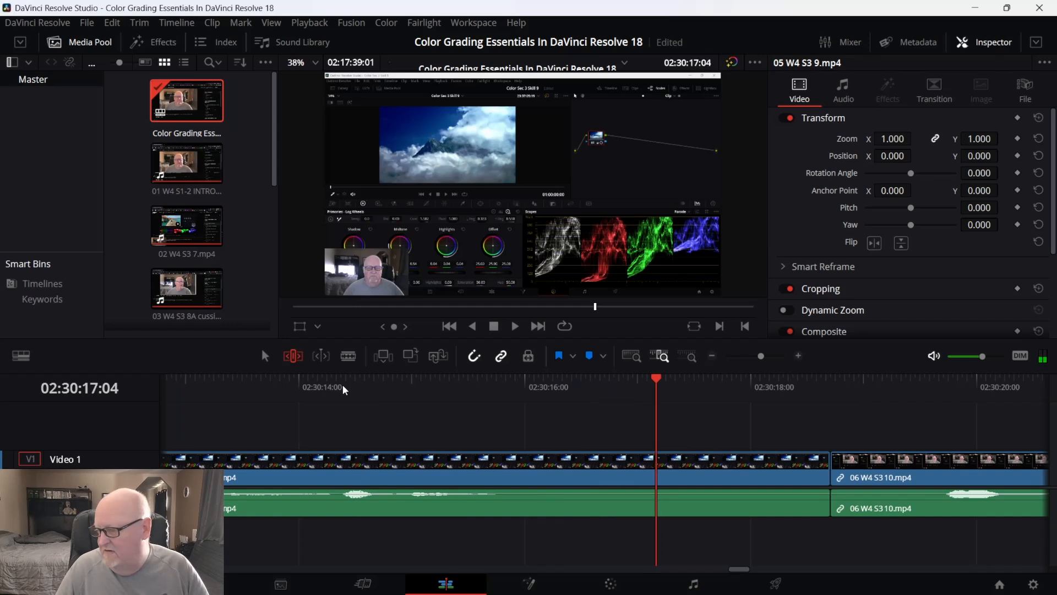
key(comma)
key(comma)
key(comma)
key(comma)
key(comma)
key(comma)
key(comma)
key(comma)
key(comma)
key(comma)
key(comma)
key(comma)
key(comma)
key(comma)
key(comma)
key(comma)
key(comma)
key(comma)
key(comma)
key(comma)
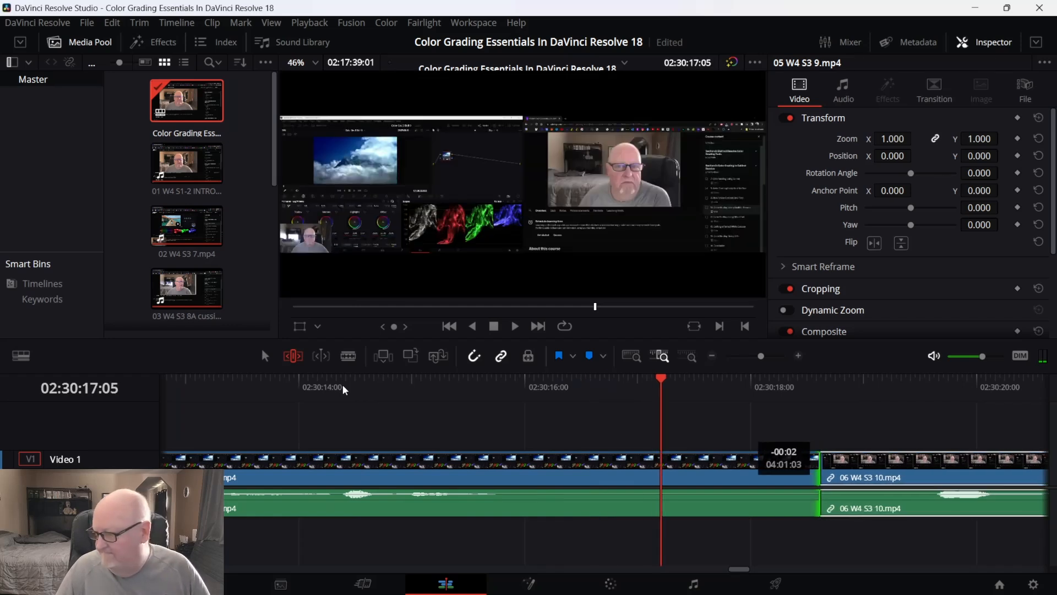
key(comma)
key(comma)
key(comma)
key(comma)
key(comma)
key(comma)
key(comma)
key(comma)
key(comma)
key(comma)
key(comma)
key(comma)
key(comma)
key(comma)
key(comma)
key(comma)
key(comma)
key(comma)
key(comma)
key(comma)
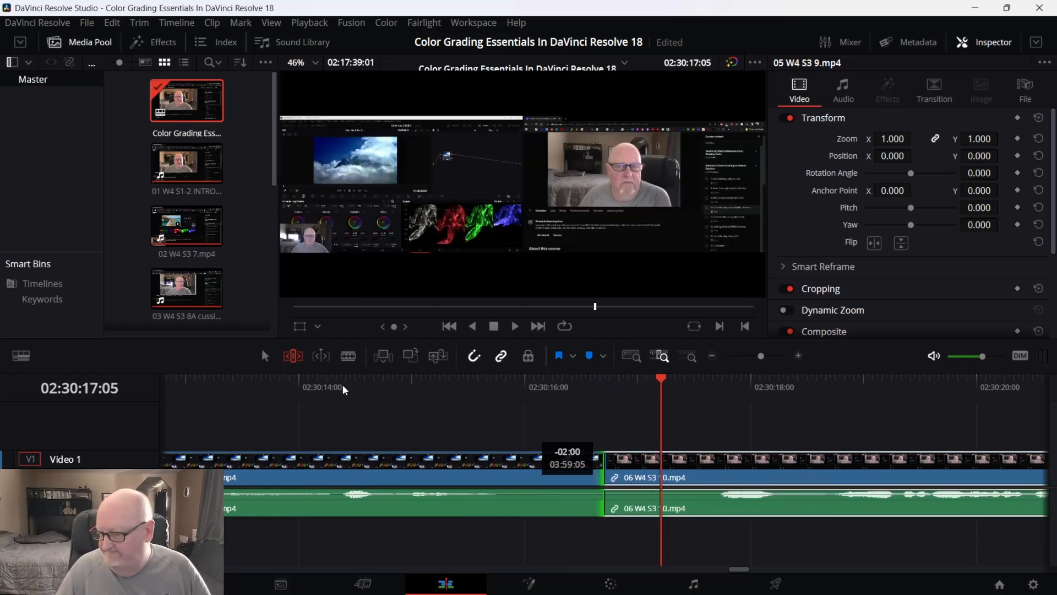
Play backward and forward through the trimmed ending of 05 W4 S3 9 to check where the speech stops.
key(j)
key(j)
key(j)
key(l)
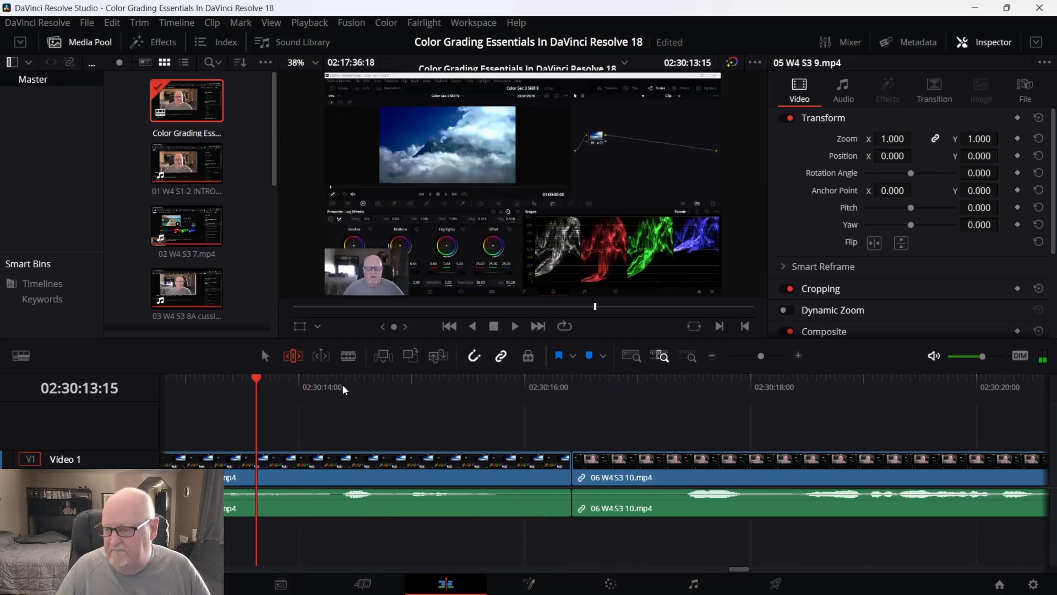
key(l)
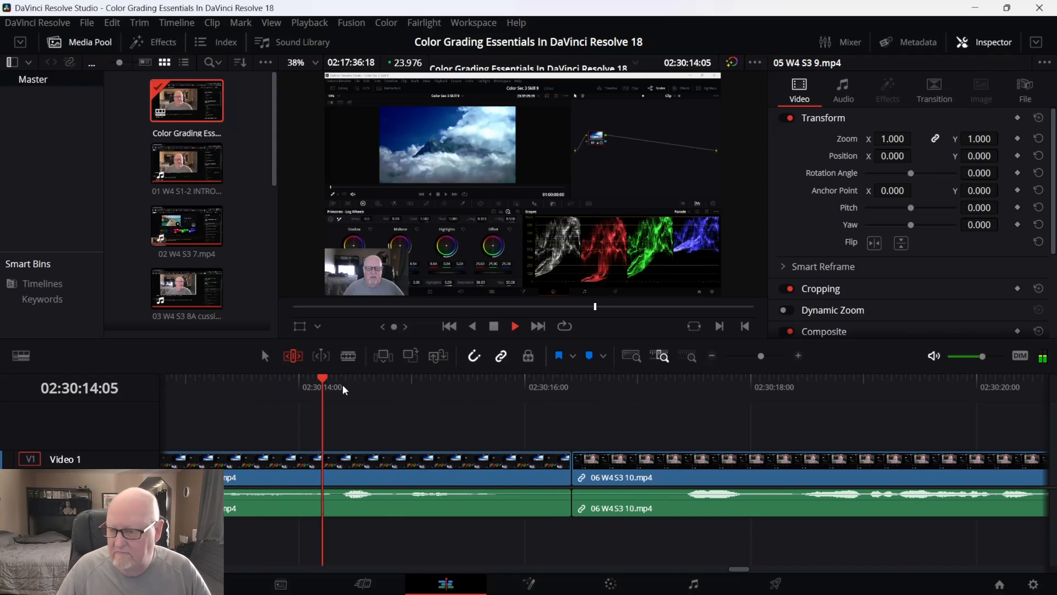
key(k)
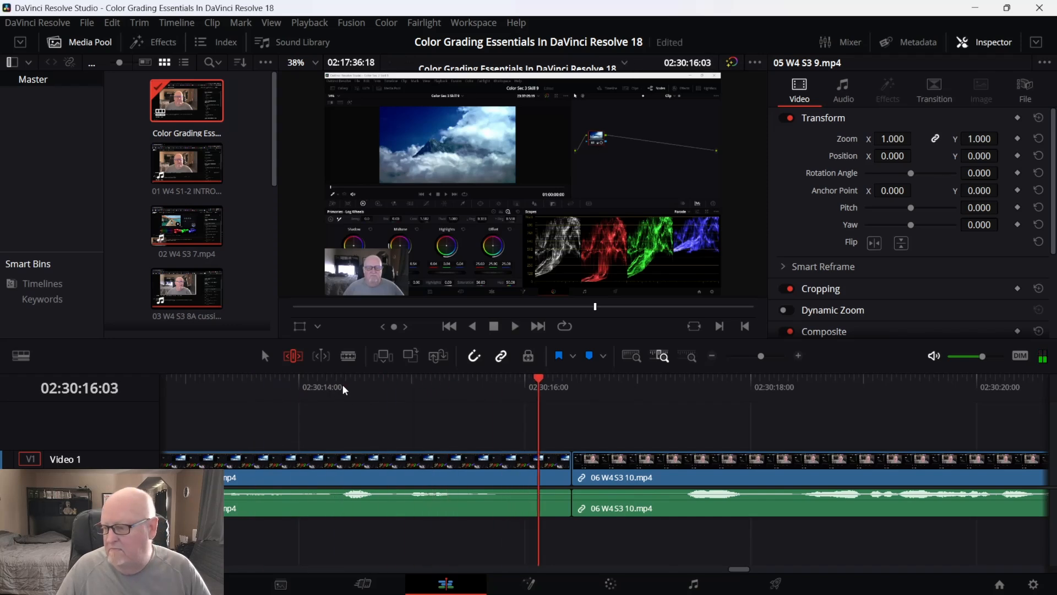
Add a 01:00 Cross Dissolve between 05 W4 S3 9 and 06 W4 S3 10 and step through its frames to check the join.
key(ctrl+t)
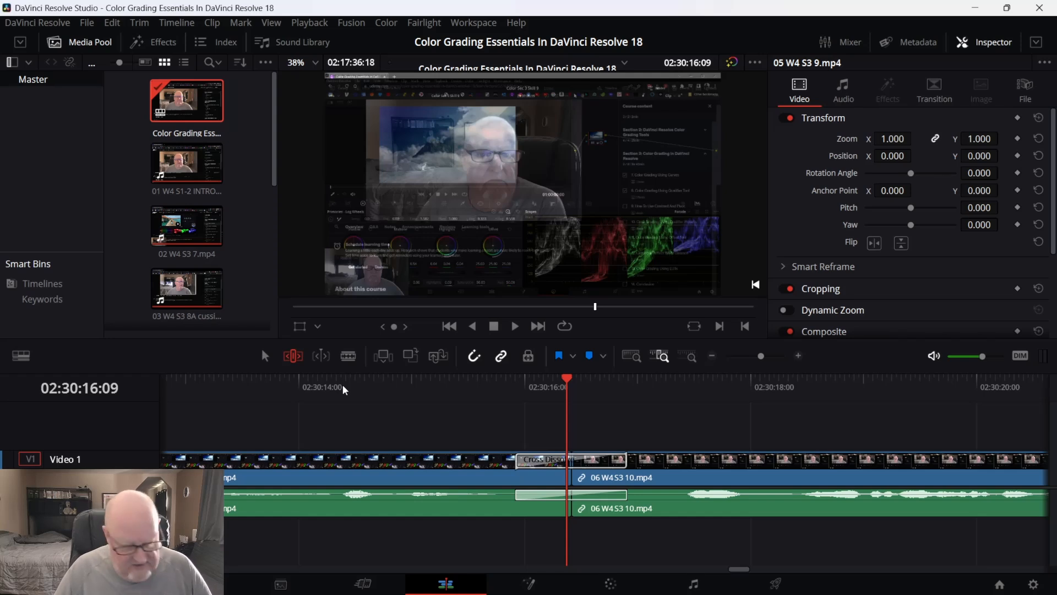
key(Right)
key(Right)
key(Right)
key(Right)
key(Right)
key(Right)
key(Right)
key(Right)
key(Right)
key(Left)
key(Left)
key(Left)
key(Left)
key(Left)
key(Left)
key(Left)
key(Left)
key(Left)
key(Left)
key(Left)
key(Left)
key(Left)
key(Left)
key(Left)
key(Left)
key(Left)
key(Left)
key(Left)
key(Left)
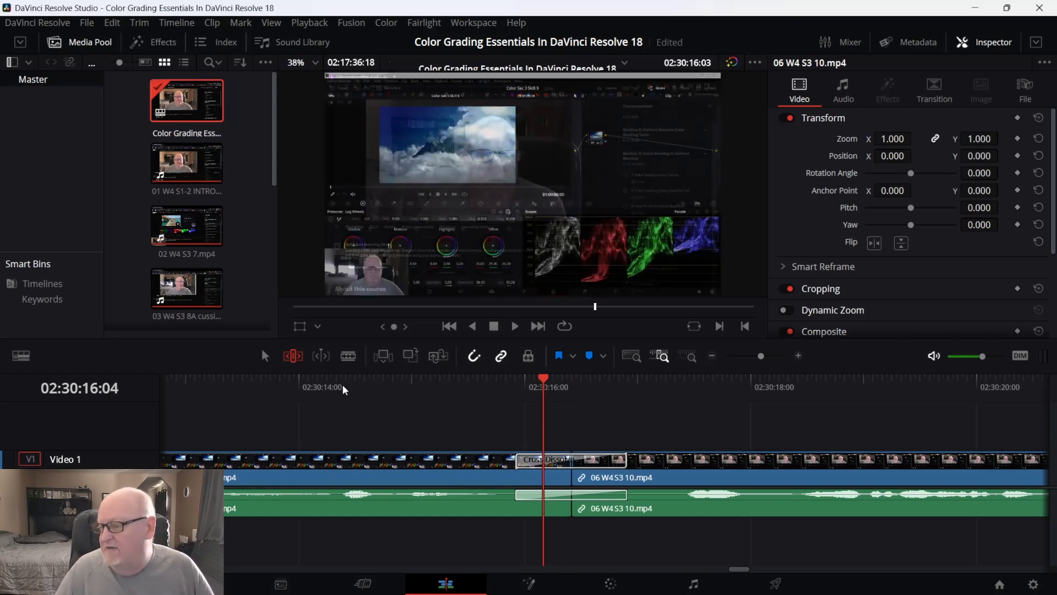
Step back and forth through the Cross Dissolve between 05 W4 S3 9 and 06 W4 S3 10 and play across the join to check it.
key(Right)
key(Right)
key(Right)
key(Right)
key(Right)
key(Right)
key(Right)
key(Right)
key(Right)
key(Right)
key(Right)
key(Right)
key(Right)
key(Right)
key(Right)
key(Right)
key(Right)
key(Right)
key(Right)
key(Right)
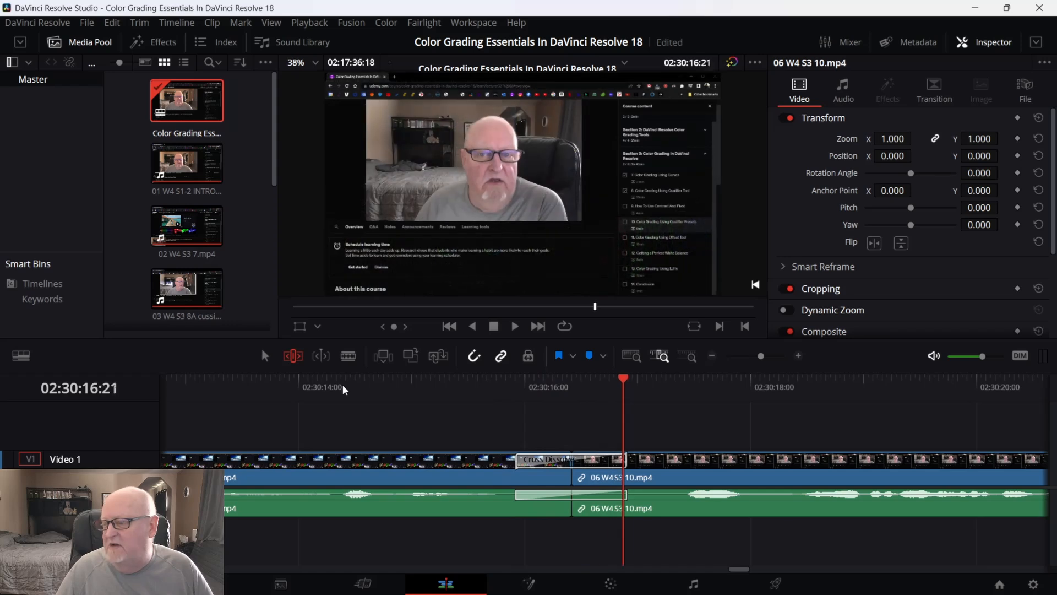
key(Left)
key(Left)
key(Left)
key(Left)
key(Left)
key(Left)
key(Left)
key(Left)
key(Left)
key(Left)
key(Left)
key(Left)
key(Left)
key(Left)
key(Left)
key(Left)
key(Left)
key(Left)
key(Left)
key(Left)
key(Right)
key(Right)
key(Right)
key(Right)
key(Right)
key(Right)
key(Right)
key(Right)
key(Right)
key(Right)
key(Right)
key(Right)
key(Right)
key(Right)
key(Right)
key(Right)
key(Right)
key(Right)
key(Right)
key(Right)
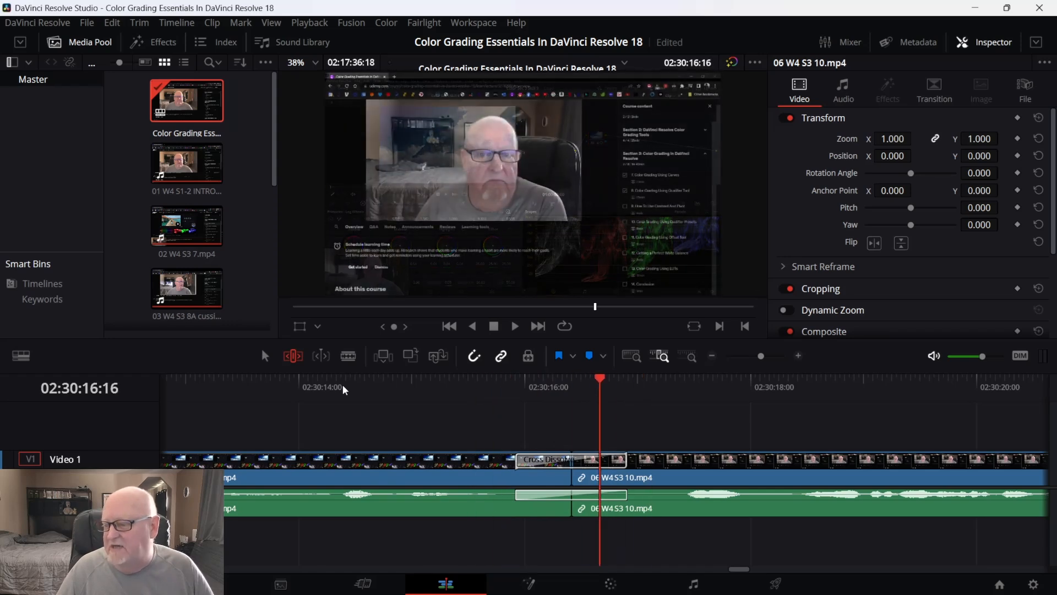
key(Left)
key(Left)
key(Left)
key(Left)
key(Left)
key(Left)
key(Left)
key(Left)
key(Left)
key(Left)
key(Left)
key(Left)
key(Left)
key(Left)
key(Left)
key(Left)
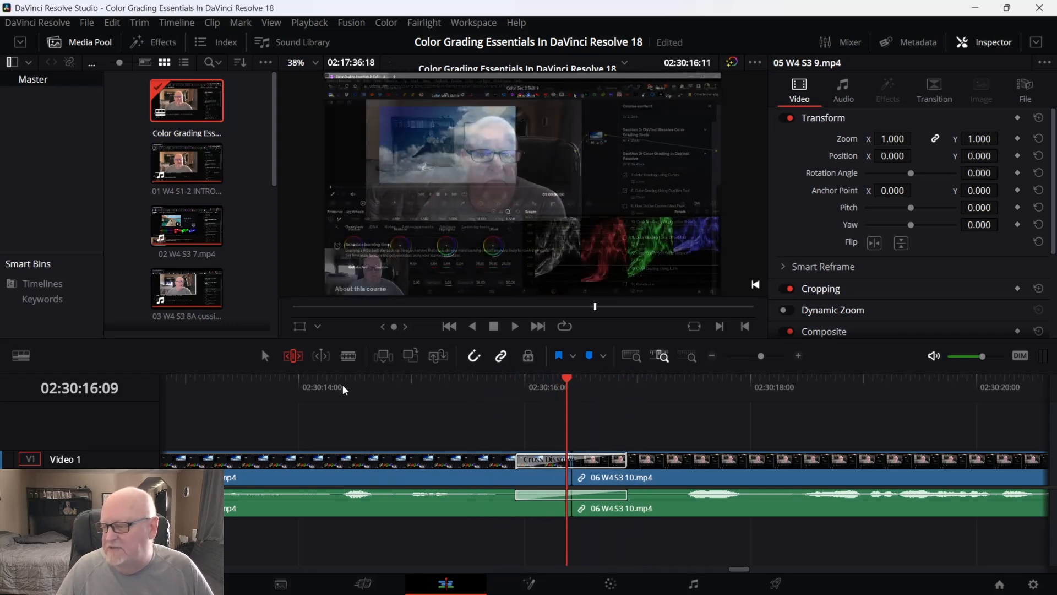
key(Right)
key(Right)
key(Right)
key(Right)
key(Right)
key(Right)
key(Right)
key(Right)
key(Right)
key(Right)
key(Right)
key(Right)
key(Right)
key(Right)
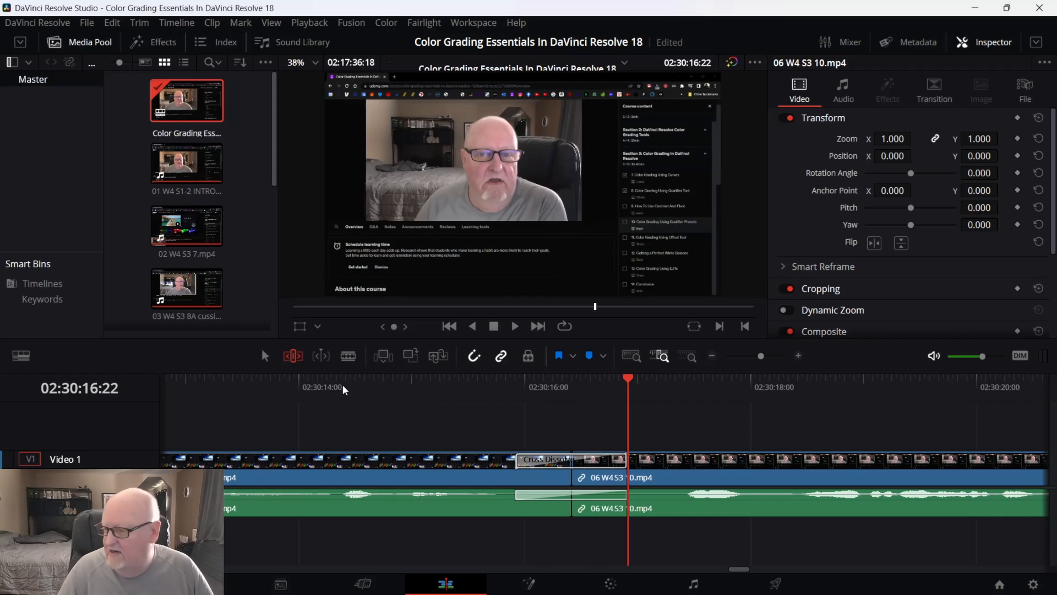
key(Left)
key(Left)
key(Left)
key(Left)
key(Left)
key(Left)
key(Left)
key(Left)
key(Left)
key(Left)
key(Left)
key(Left)
key(Left)
key(Left)
key(Left)
key(Left)
key(Left)
key(Left)
key(Left)
key(Left)
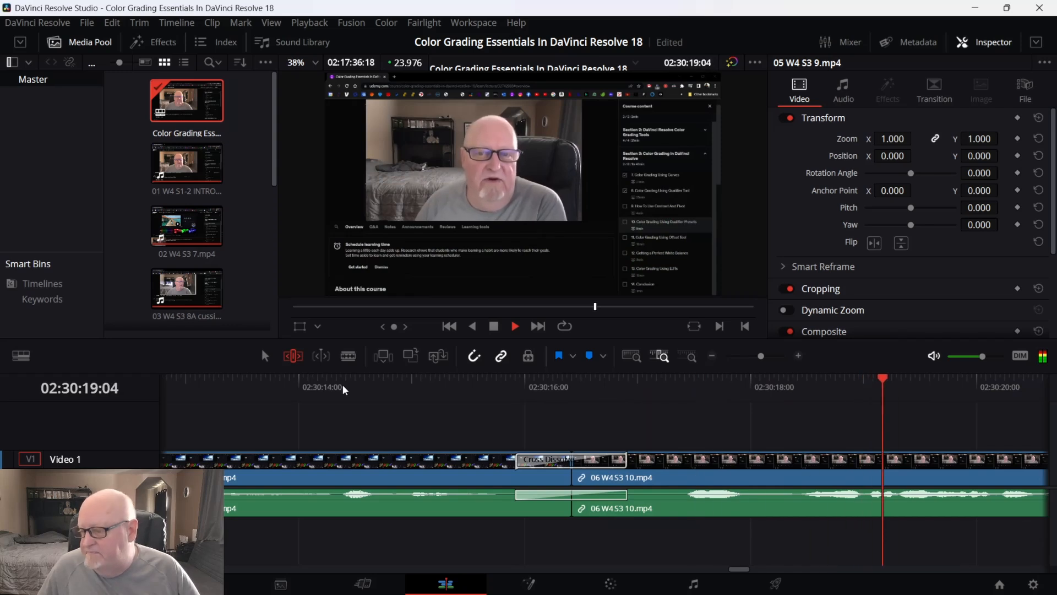
key(space)
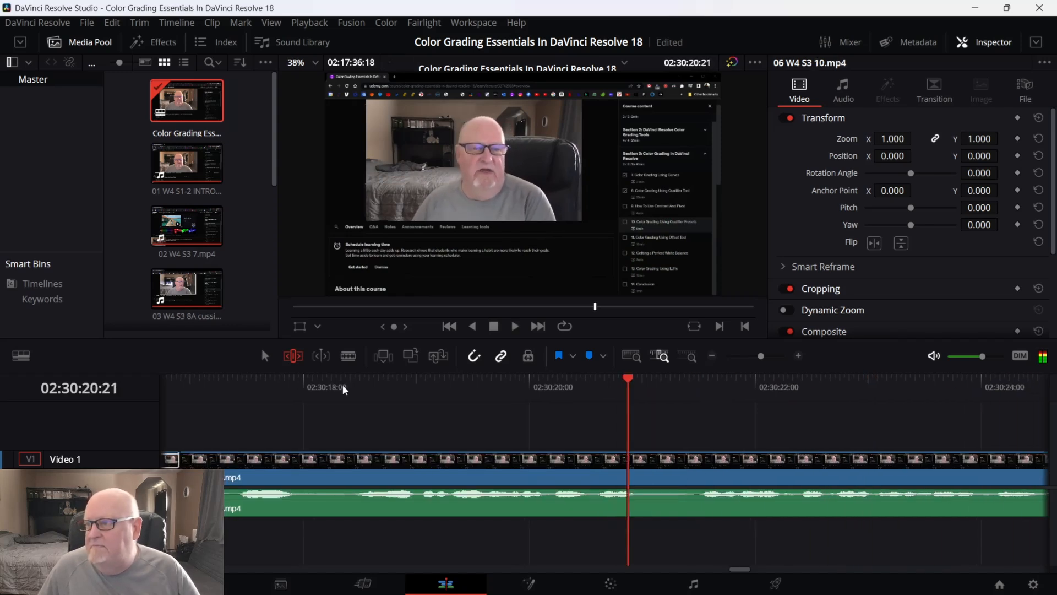
At the next edit, ripple trim 02:07 off the end of 06 W4 S3 10 and about one second of silence off the start of 07 W4 S3 11.
key(Down)
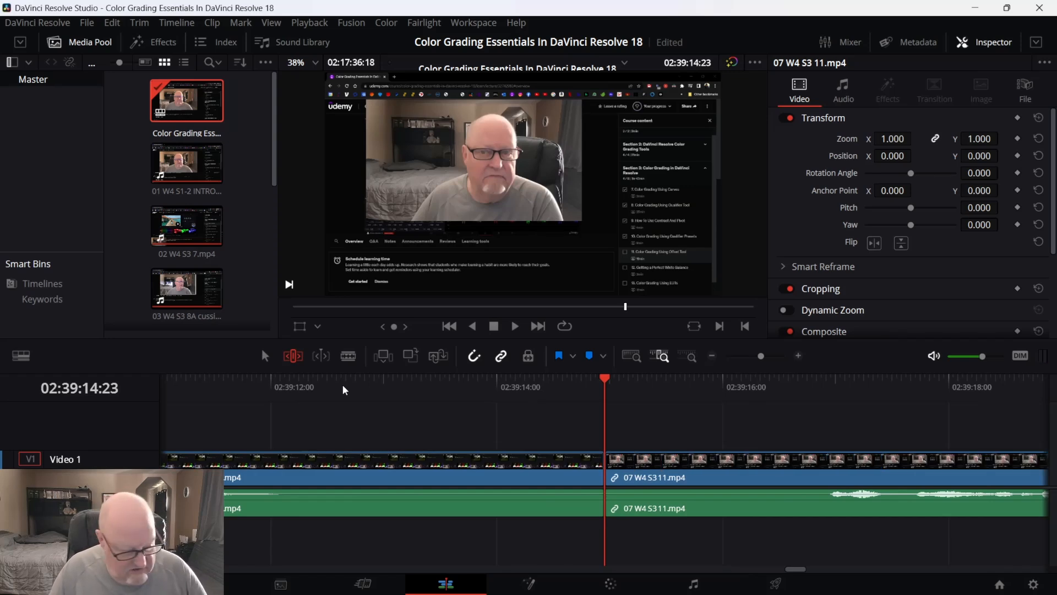
key(comma)
key(comma)
key(comma)
key(comma)
key(comma)
key(comma)
key(comma)
key(comma)
key(comma)
key(comma)
key(comma)
key(comma)
key(comma)
key(comma)
key(comma)
key(comma)
key(comma)
key(comma)
key(comma)
key(comma)
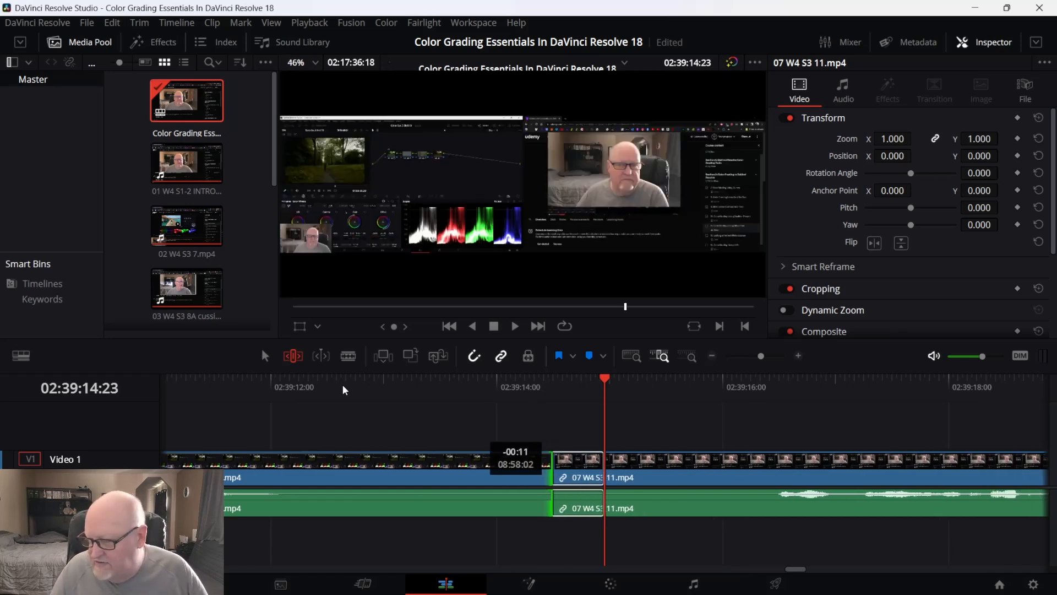
key(comma)
key(comma)
key(comma)
key(comma)
key(comma)
key(comma)
key(comma)
key(comma)
key(comma)
key(comma)
key(comma)
key(comma)
key(comma)
key(comma)
key(comma)
key(comma)
key(comma)
key(comma)
key(comma)
key(comma)
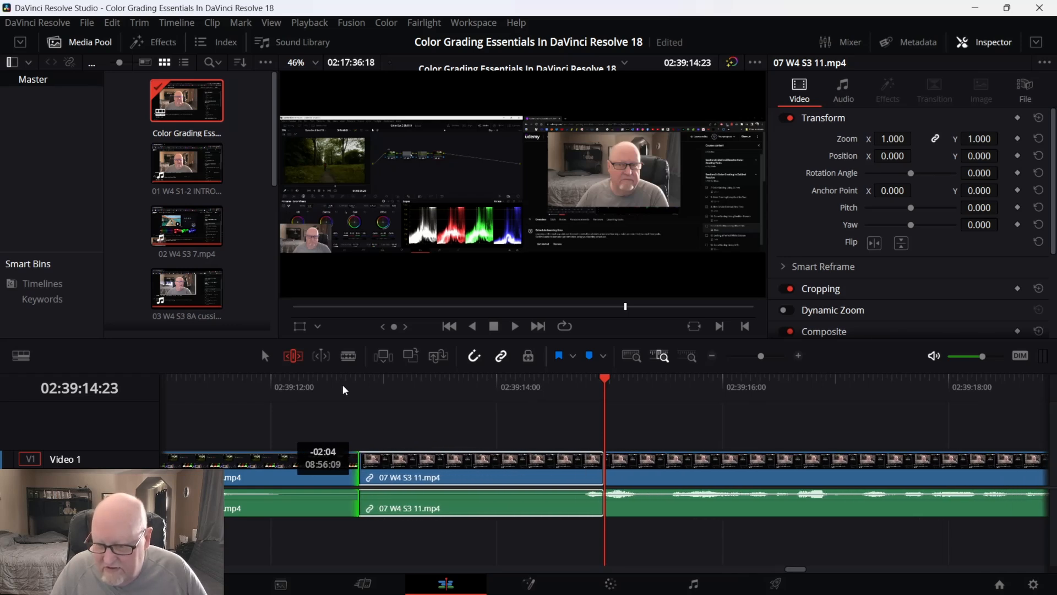
key(comma)
key(comma)
key(comma)
key(comma)
key(comma)
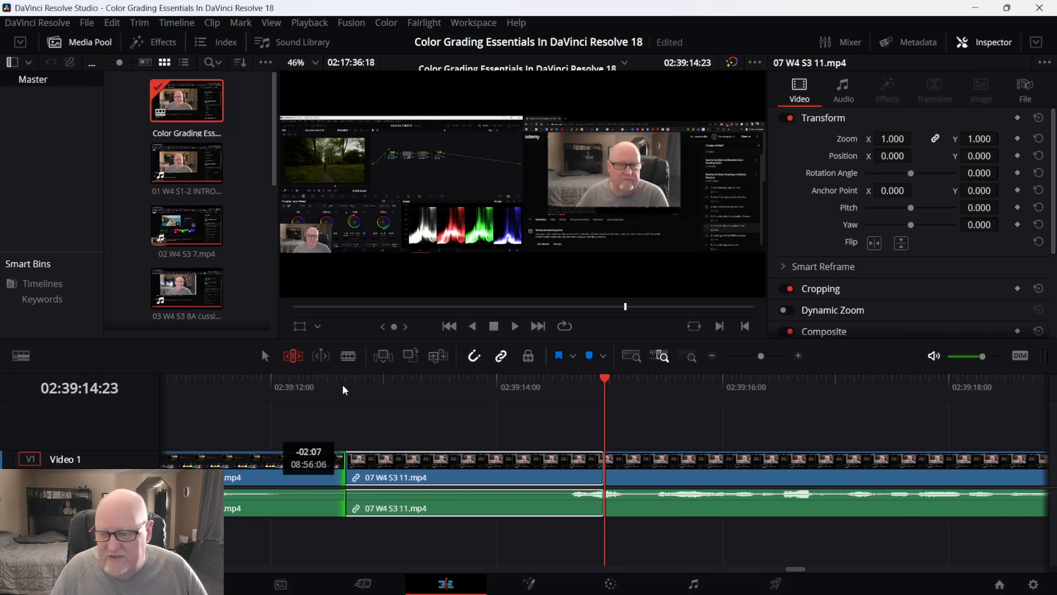
drag(340, 473, 471, 474)
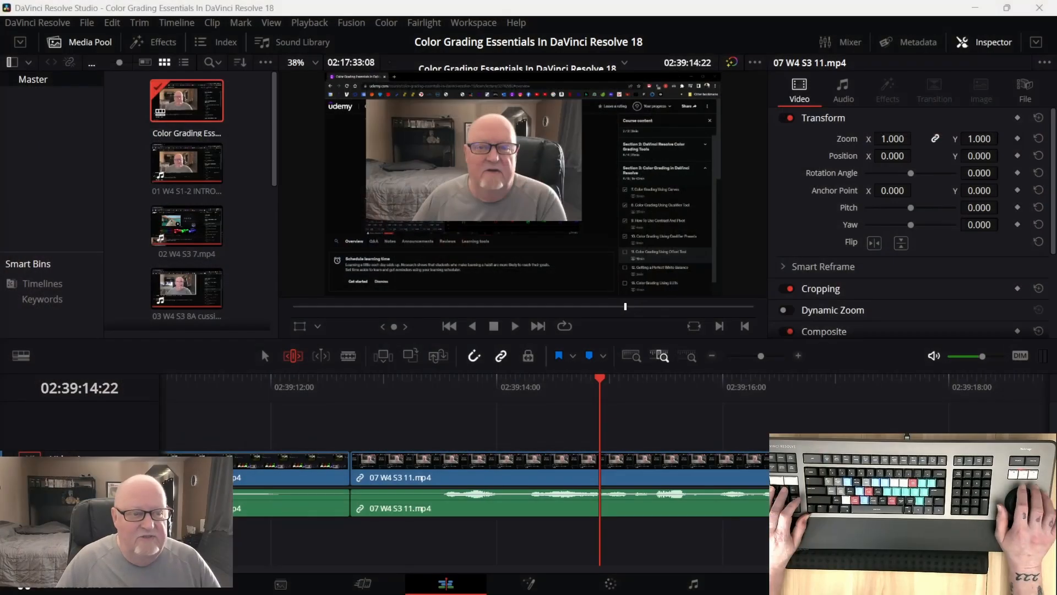
Nudge the ripple trim at the end of 06 W4 S3 10 back and forth, taking off two more frames.
key(comma)
key(comma)
key(comma)
key(comma)
key(comma)
key(period)
key(period)
key(period)
key(period)
key(period)
key(period)
key(period)
key(comma)
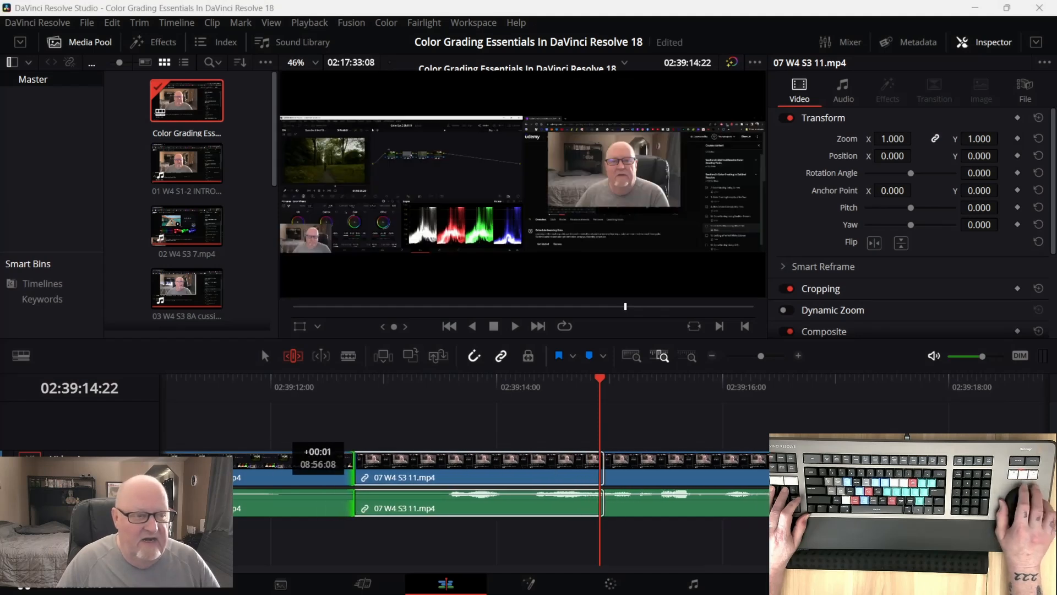
key(comma)
key(comma)
key(comma)
key(comma)
key(comma)
key(comma)
key(period)
key(period)
key(period)
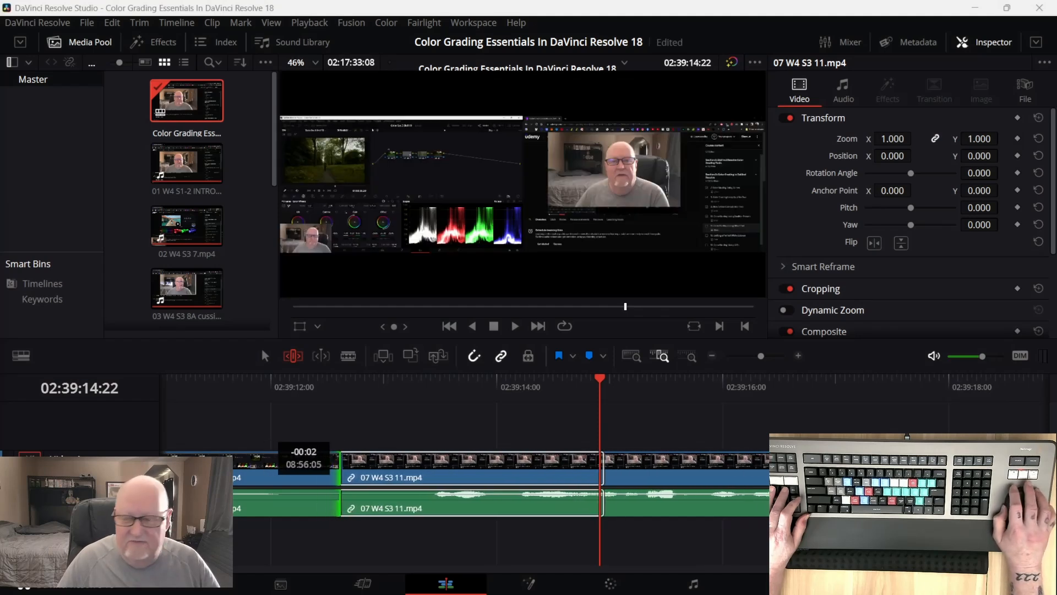
Step back and forth through the opening speech of 07 W4 S3 11 to check how it starts after the trimmed edit.
key(Left)
key(Left)
key(Left)
key(Left)
key(Left)
key(Left)
key(Left)
key(Left)
key(Left)
key(Left)
key(Left)
key(Left)
key(Left)
key(Left)
key(Left)
key(Left)
key(Left)
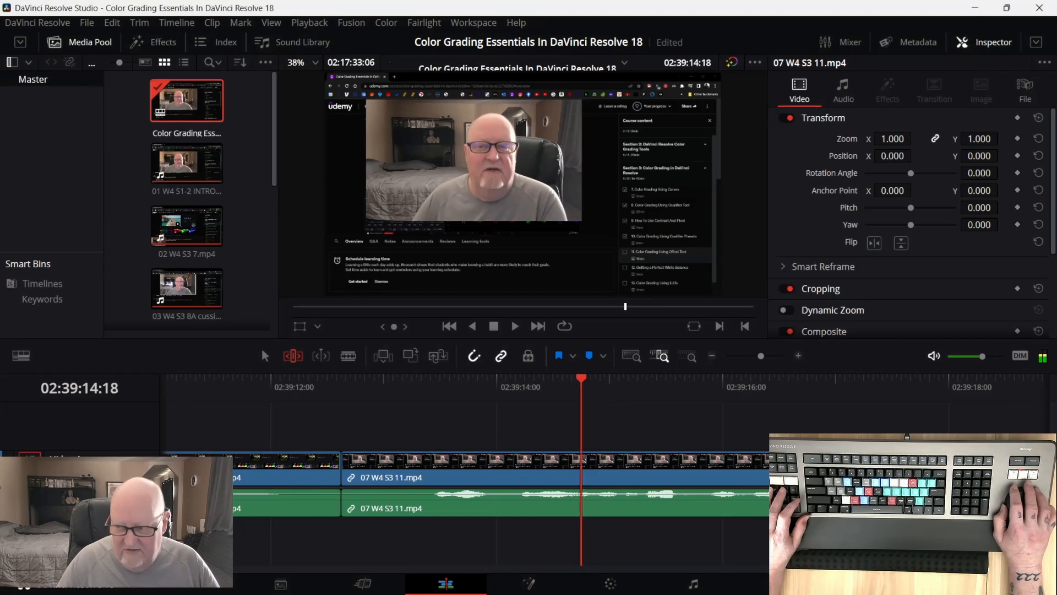
key(Right)
key(Right)
key(Right)
key(Right)
key(Right)
key(Left)
key(Left)
key(Left)
key(Left)
key(Left)
key(Left)
key(Left)
key(Left)
key(Left)
key(Left)
key(Left)
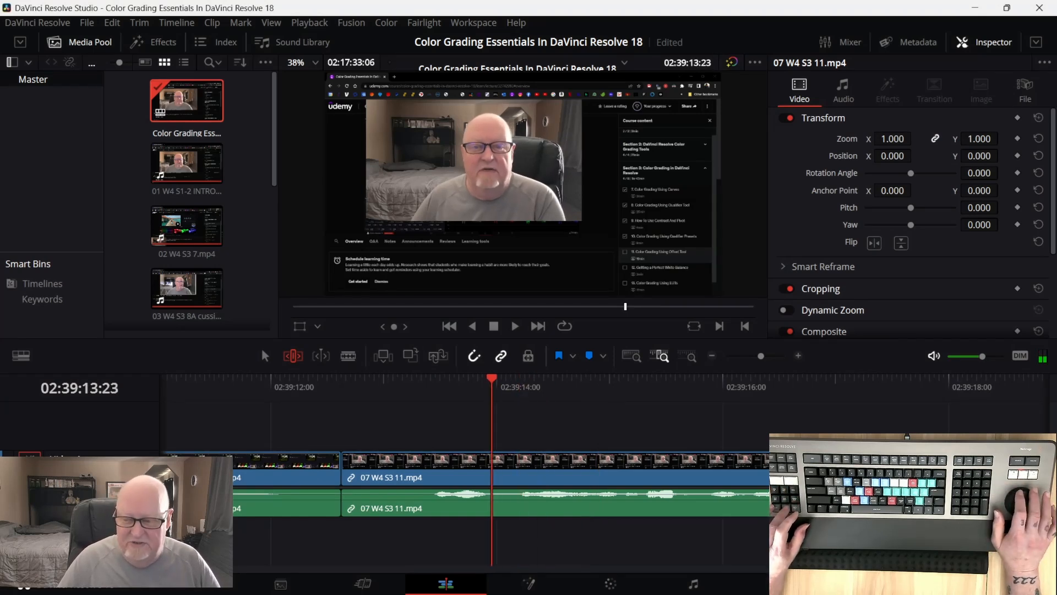
Add a Cross Dissolve between 06 W4 S3 10 and 07 W4 S3 11 and play across the join to check it.
key(ctrl+t)
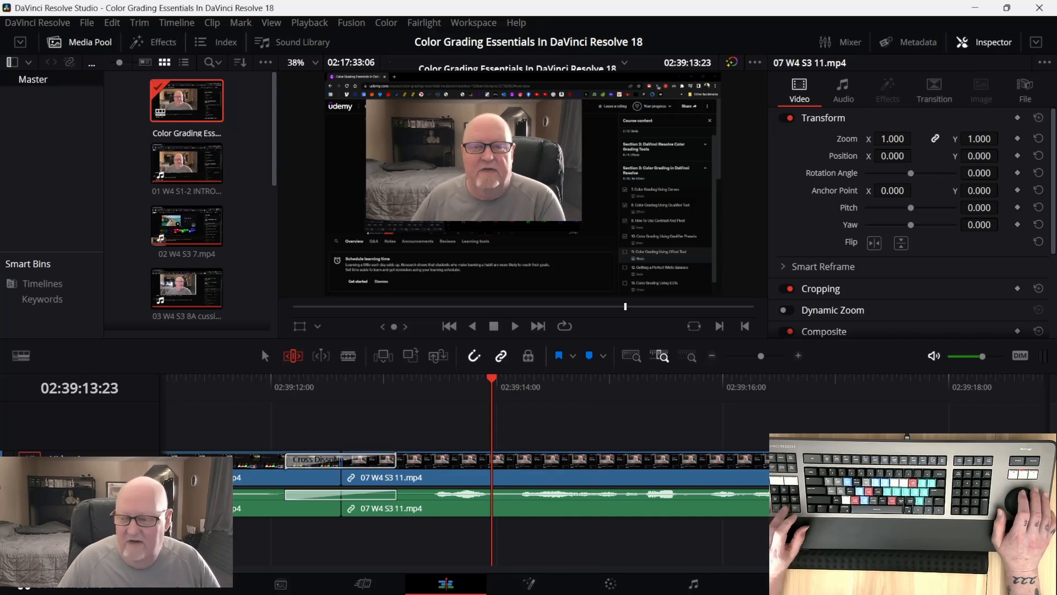
key(Left)
key(Left)
key(Left)
key(Left)
key(Left)
key(Left)
key(Left)
key(Left)
key(Left)
key(Left)
key(Left)
key(Left)
key(Left)
key(Left)
key(Left)
key(Left)
key(Left)
key(Left)
key(Left)
key(Left)
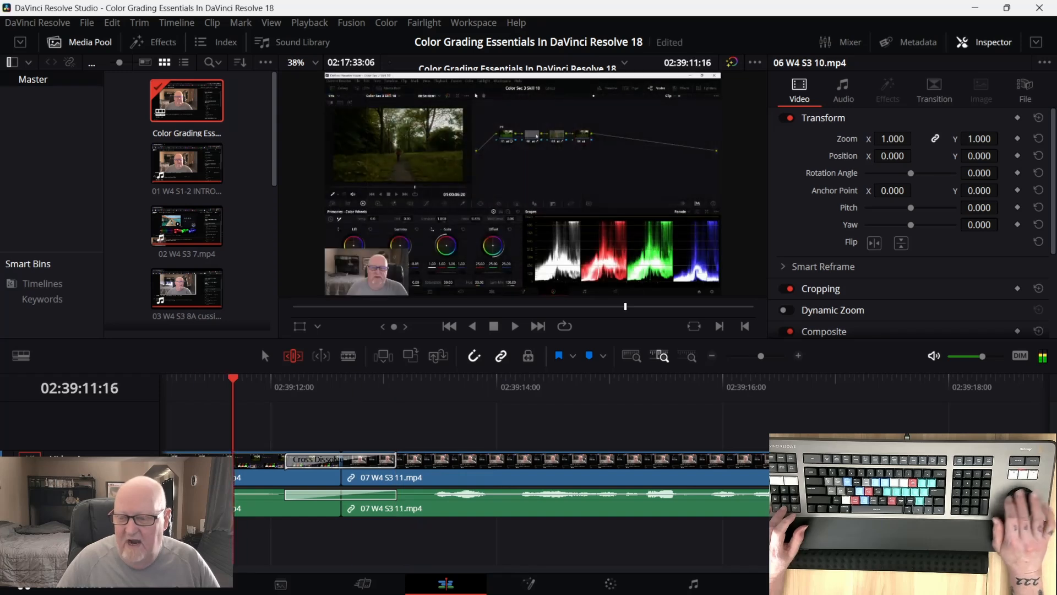
key(space)
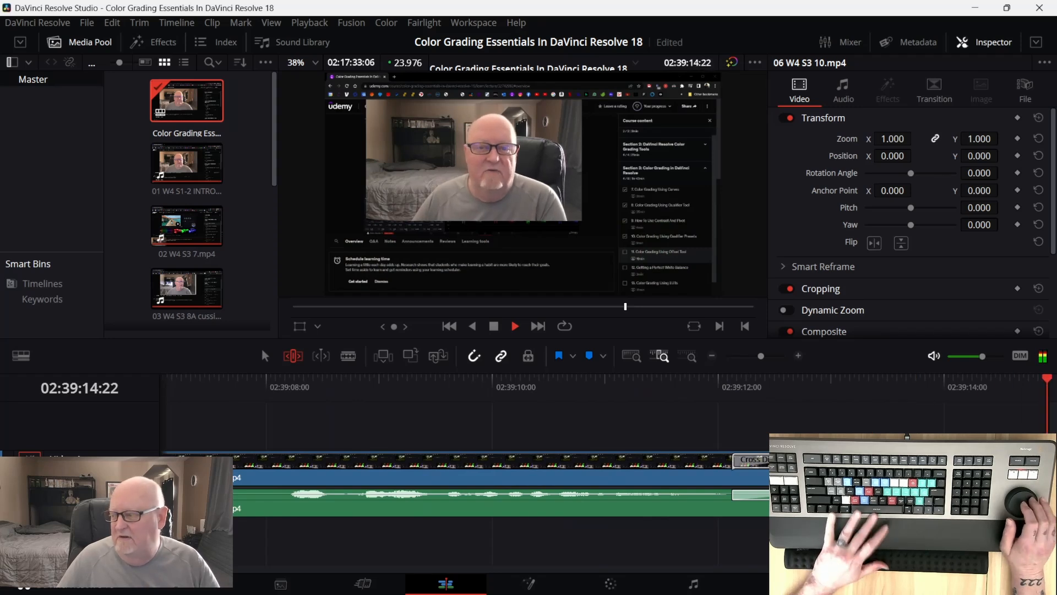
key(space)
At the edit between 07 W4 S3 11 and 08 W4 S3 12-13, ripple trim about three seconds off the end of 07 W4 S3 11.
key(Down)
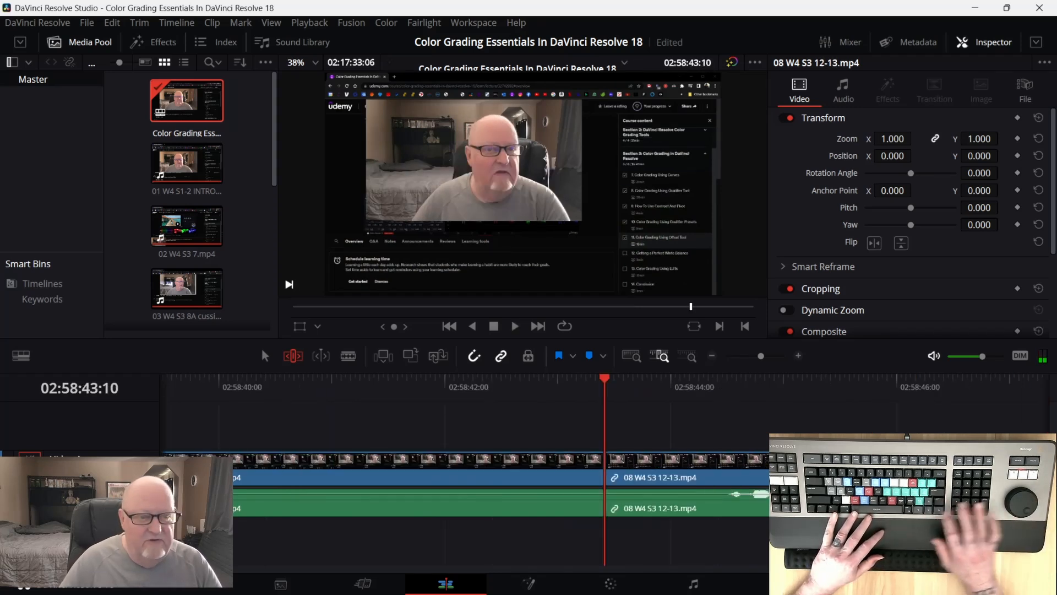
key(Right)
key(Right)
key(Right)
key(Right)
key(Right)
key(Left)
key(Left)
key(Left)
key(Left)
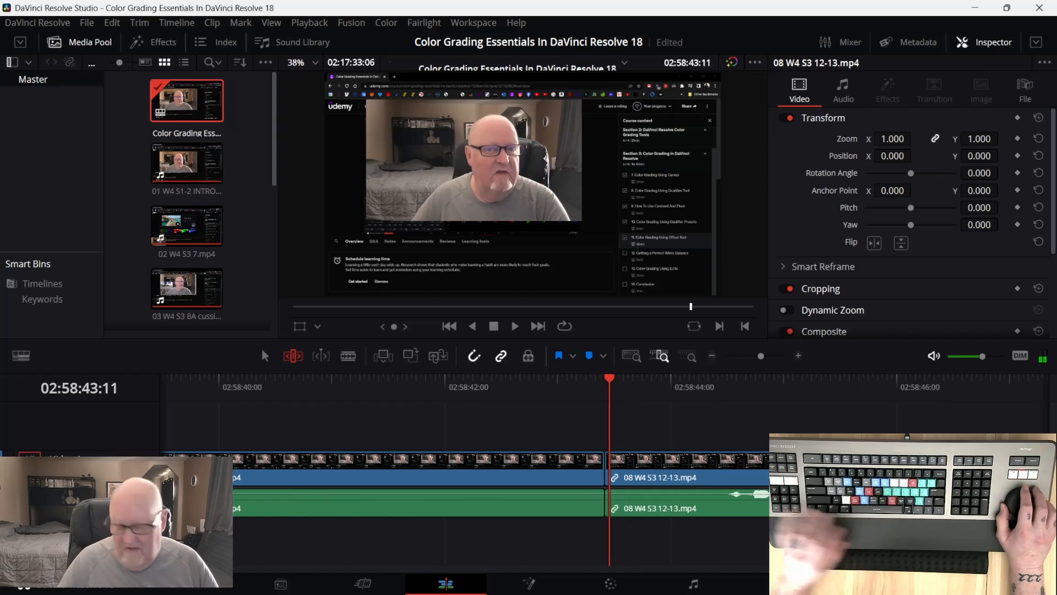
key(Left)
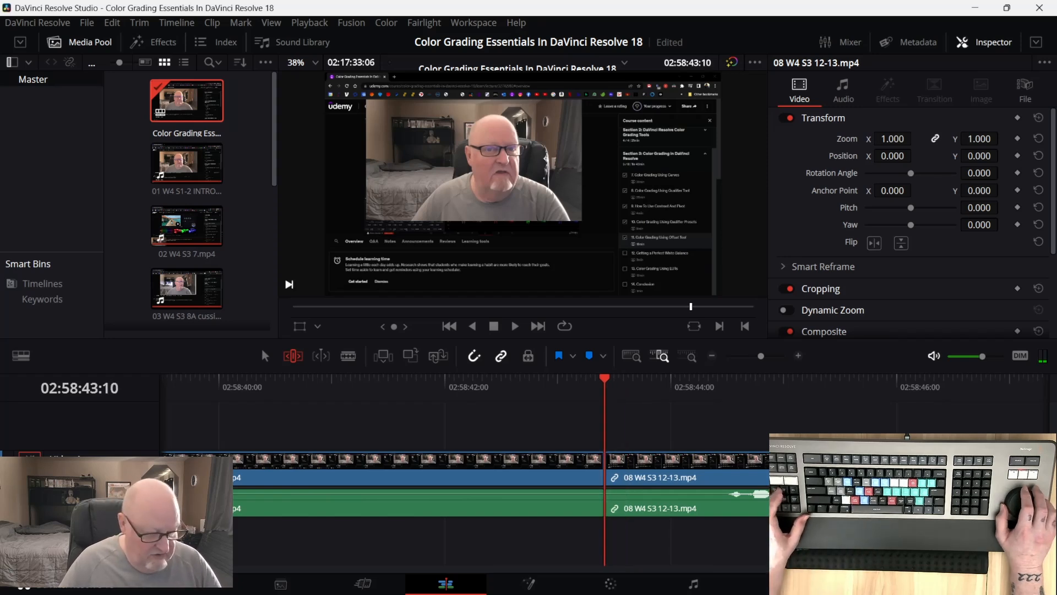
key(comma)
key(comma)
key(comma)
key(comma)
key(comma)
key(comma)
key(comma)
key(comma)
key(comma)
key(comma)
key(comma)
key(comma)
key(comma)
key(comma)
key(comma)
key(comma)
key(comma)
key(comma)
key(comma)
key(comma)
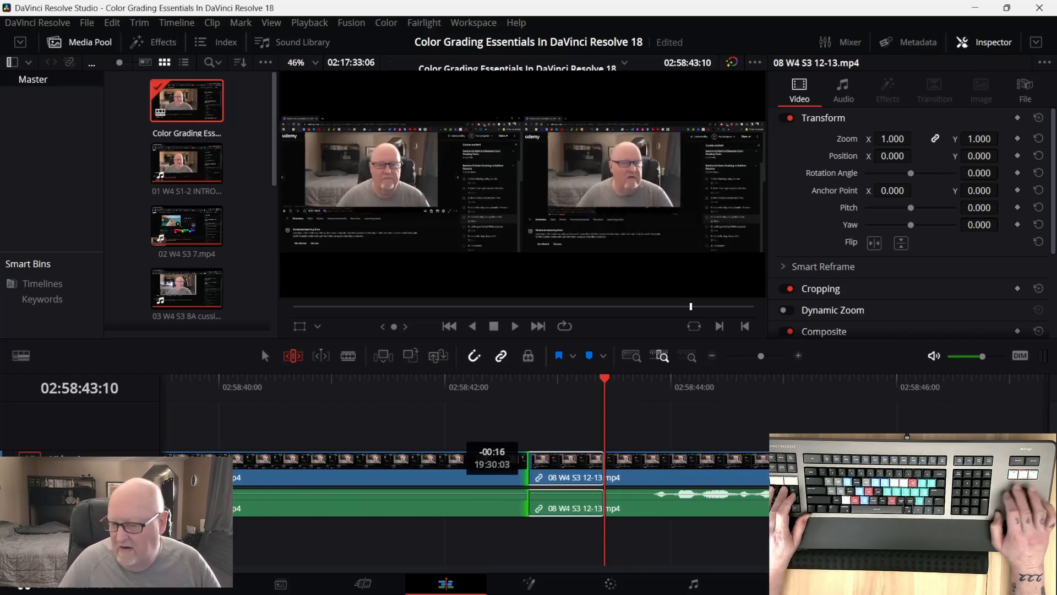
key(comma)
key(comma)
key(comma)
key(comma)
key(comma)
key(comma)
key(comma)
key(comma)
key(comma)
key(comma)
key(comma)
key(comma)
key(comma)
key(comma)
key(comma)
key(comma)
key(comma)
key(comma)
key(comma)
key(comma)
At the edit between 07 W4 S3 11 and 08 W4 S3 12-13, ripple trim about two and a half more seconds off the end of 07 W4 S3 11.
key(shift+Left)
key(slash)
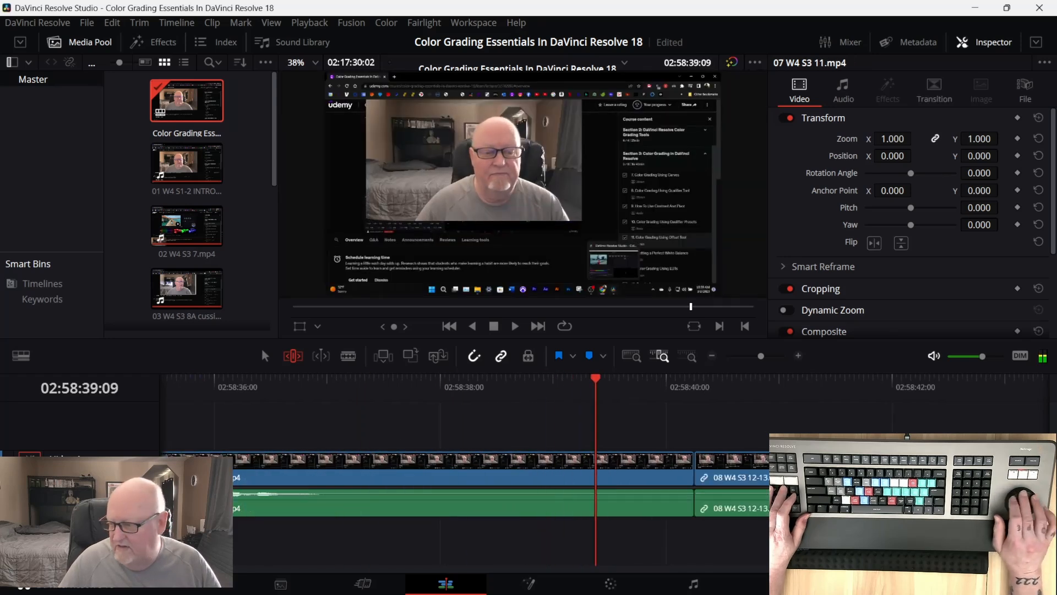
key(space)
key(v)
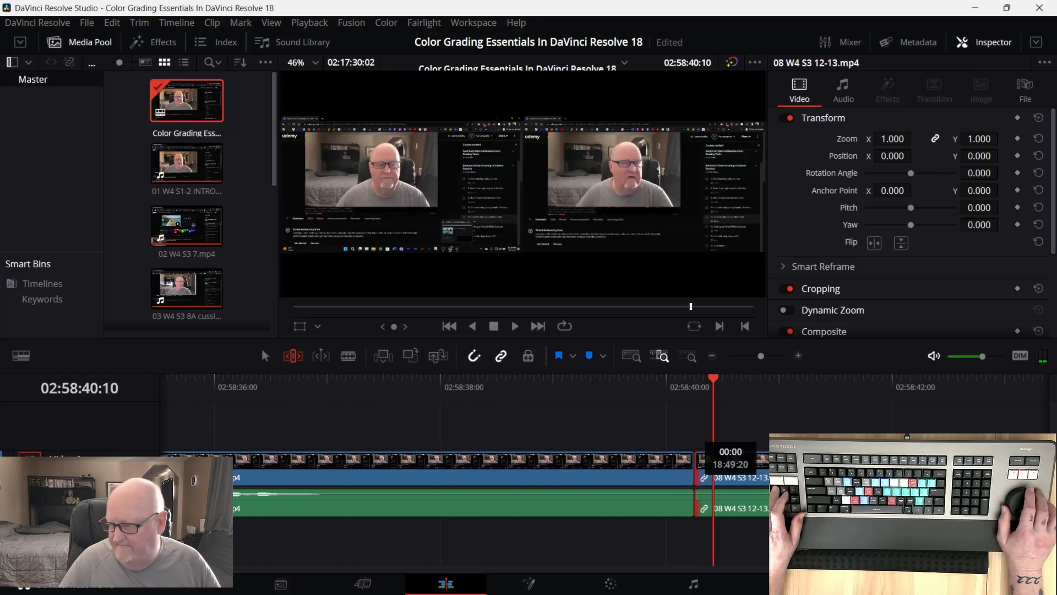
key(comma)
key(comma)
key(comma)
key(comma)
key(comma)
key(comma)
key(comma)
key(comma)
key(comma)
key(comma)
key(comma)
key(comma)
key(comma)
key(comma)
key(comma)
key(comma)
key(comma)
key(comma)
key(comma)
key(comma)
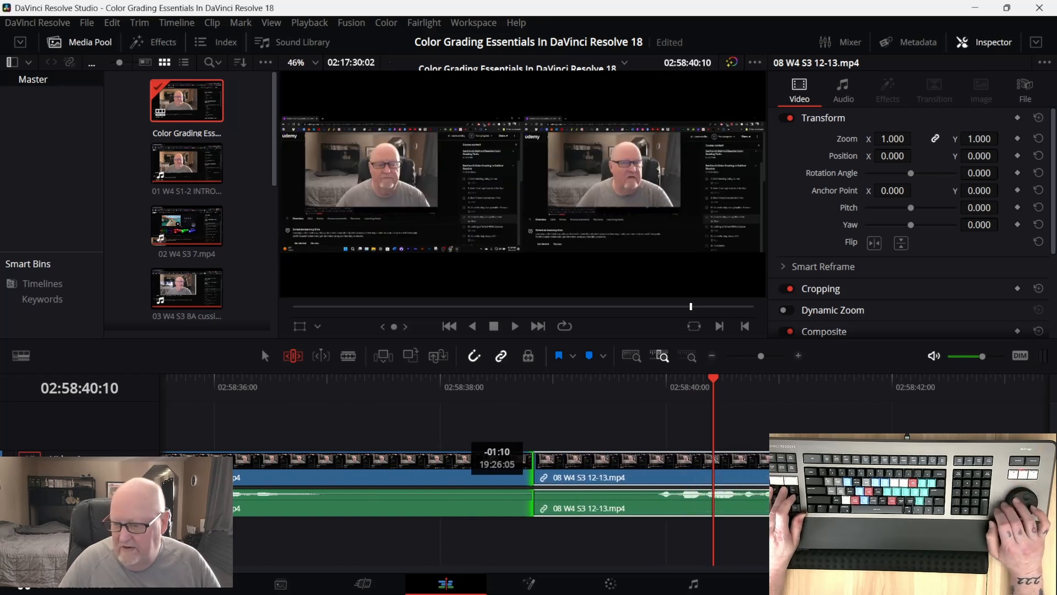
key(comma)
key(comma)
key(comma)
key(comma)
key(comma)
key(comma)
key(comma)
key(comma)
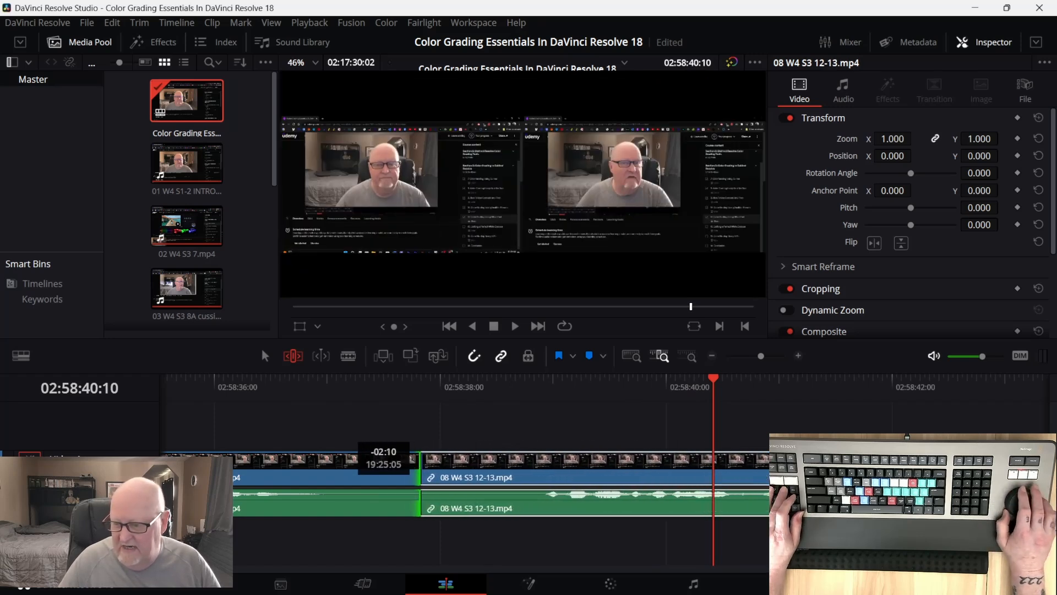
key(Right)
key(Left)
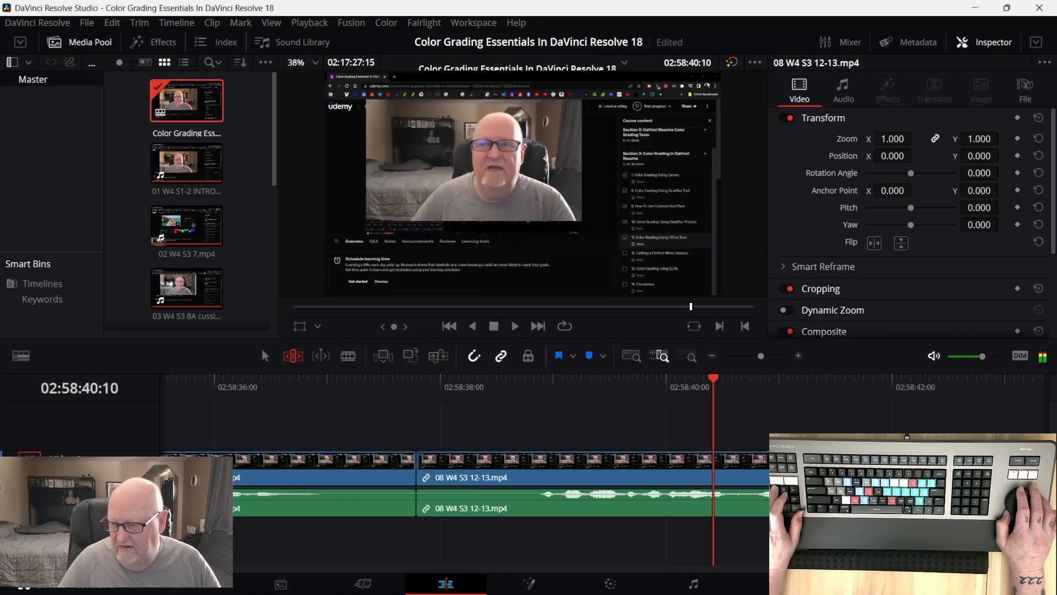
Add a Cross Dissolve between 07 W4 S3 11 and 08 W4 S3 12-13 and play across the join to check it.
key(shift+Left)
key(j)
key(j)
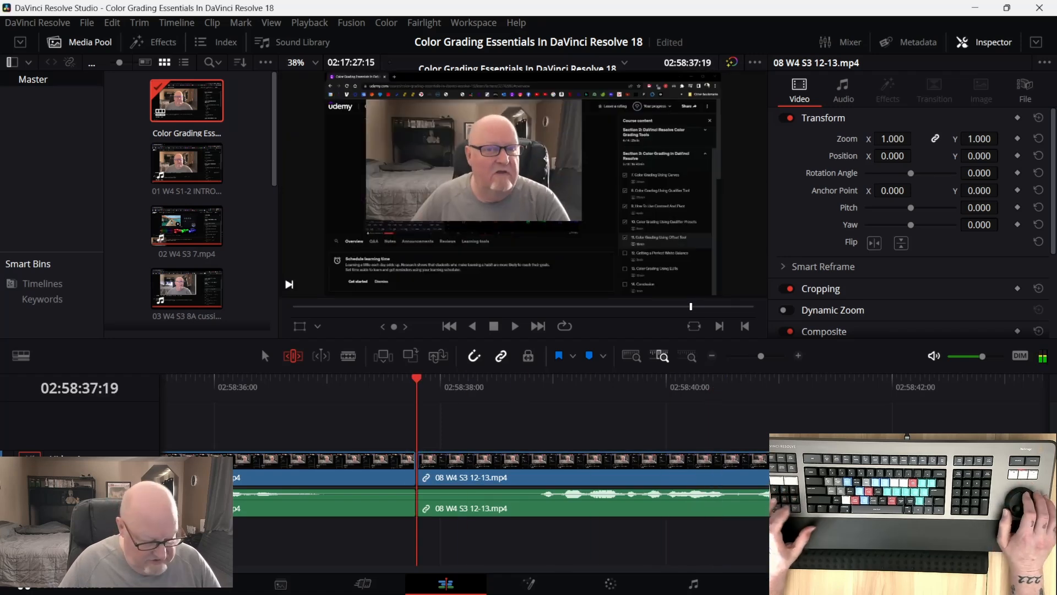
key(ctrl+t)
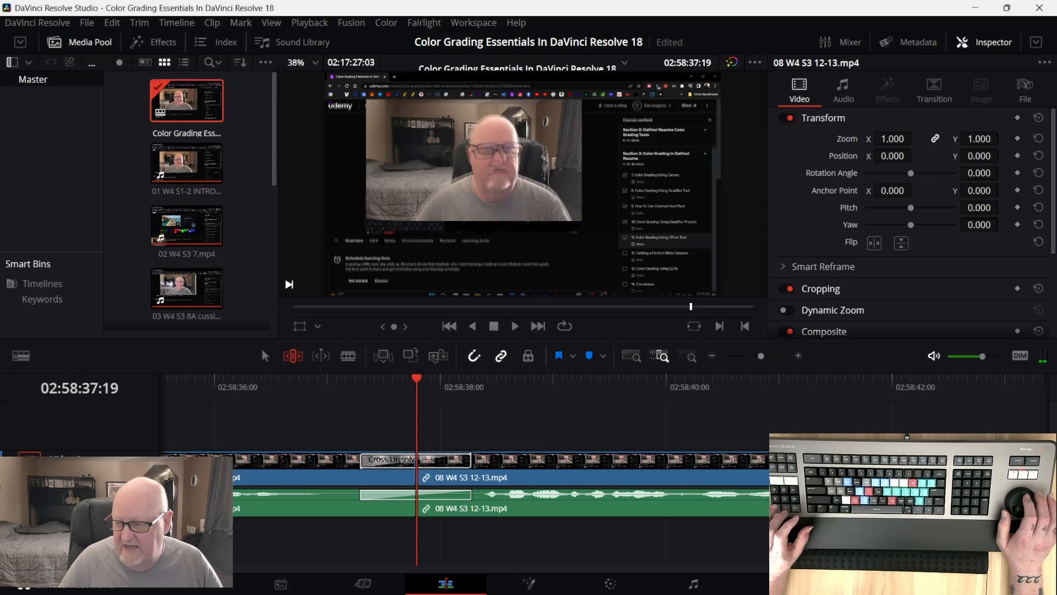
key(j)
key(l)
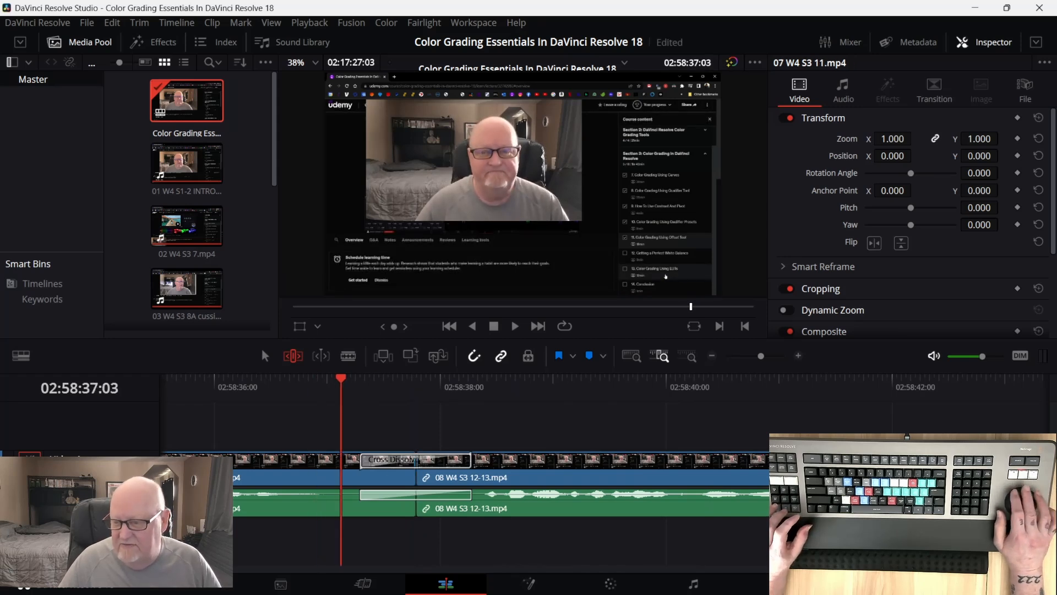
key(k)
key(j)
key(j)
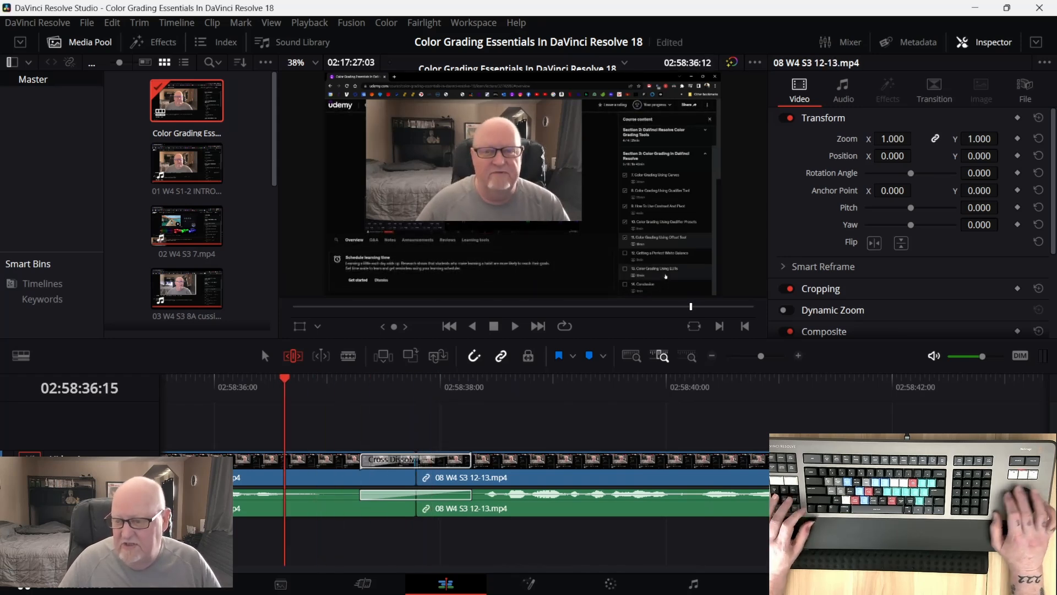
key(l)
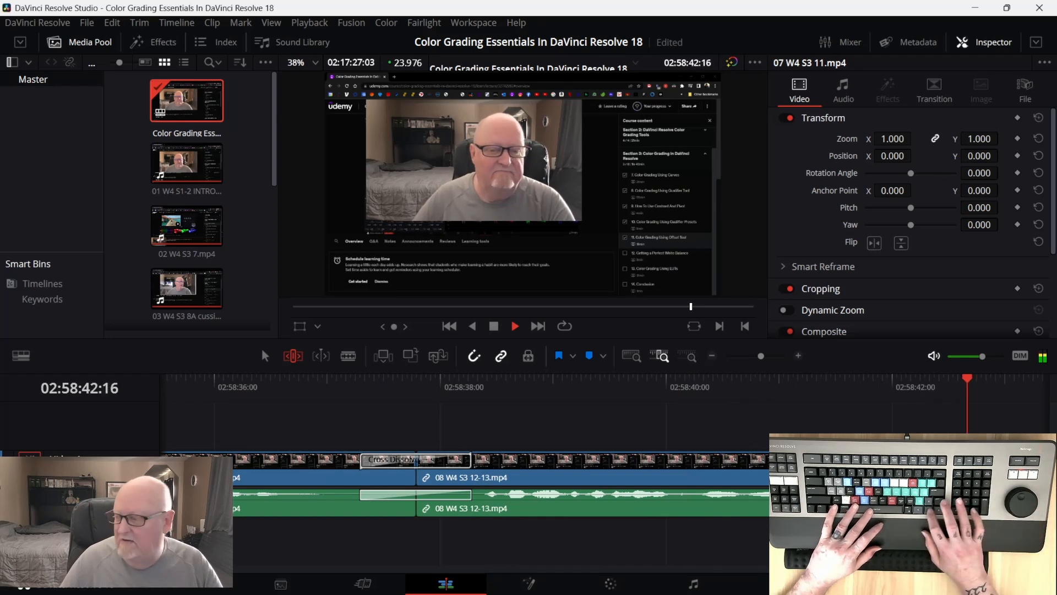
Add a Cross Dissolve at the very end of 08 W4 S3 12-13 to fade out the timeline's last clip.
key(End)
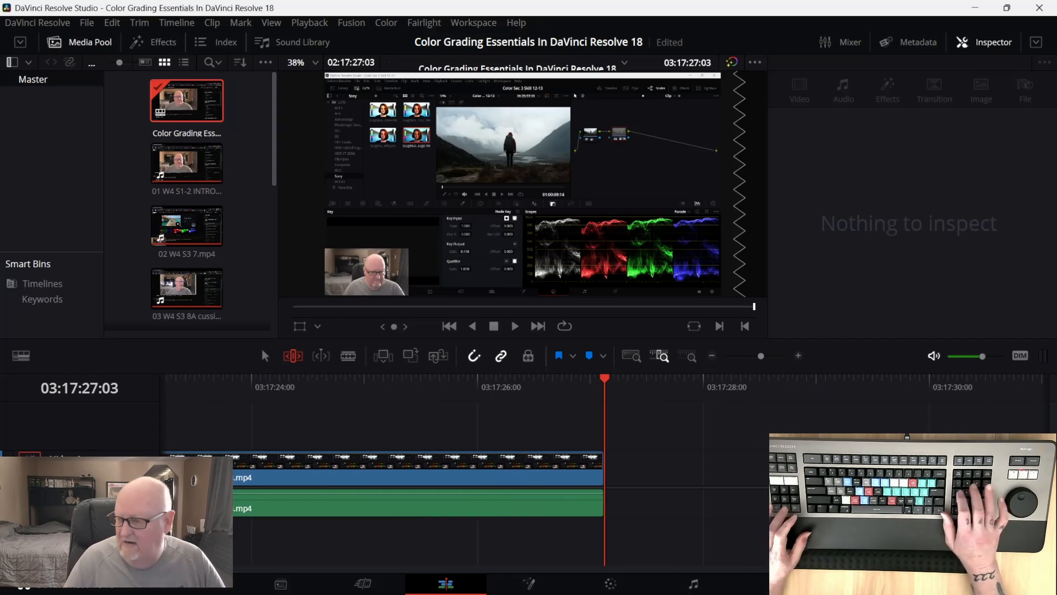
key(Left)
key(Left)
key(Left)
key(Left)
key(Left)
key(Left)
key(Left)
key(Left)
key(Left)
key(Left)
key(Left)
key(Left)
key(Left)
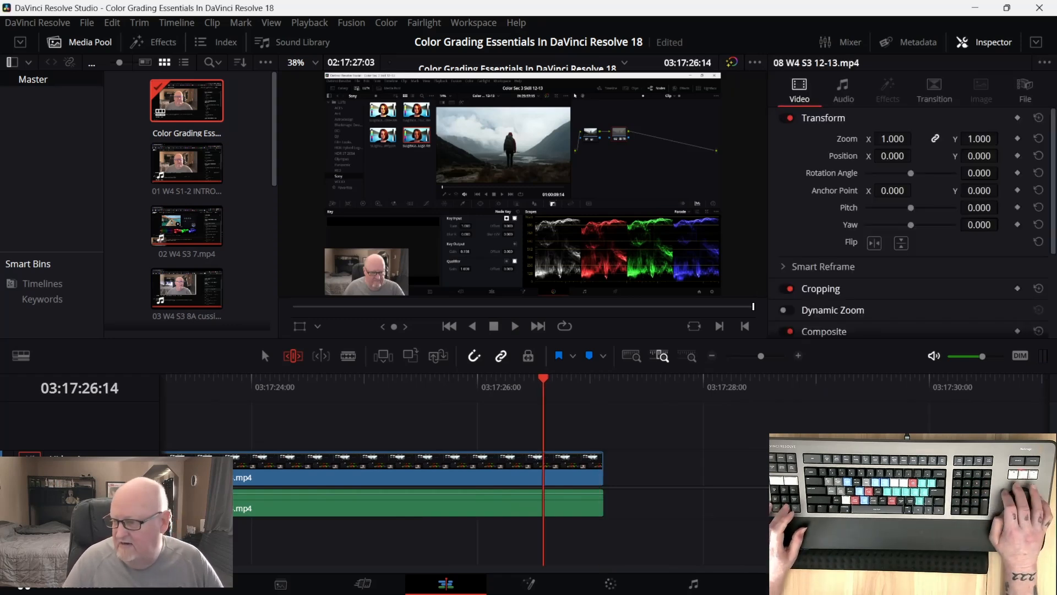
key(ctrl+t)
Play the last seconds of 08 W4 S3 12-13 to check the fade to black.
key(Right)
key(Right)
key(Right)
key(Right)
key(Left)
key(Left)
key(Left)
key(Left)
key(Left)
key(Left)
key(Left)
key(Left)
key(Left)
key(Left)
key(Left)
key(Left)
key(Left)
key(Left)
key(Left)
key(Left)
key(Left)
key(Left)
key(Left)
key(Left)
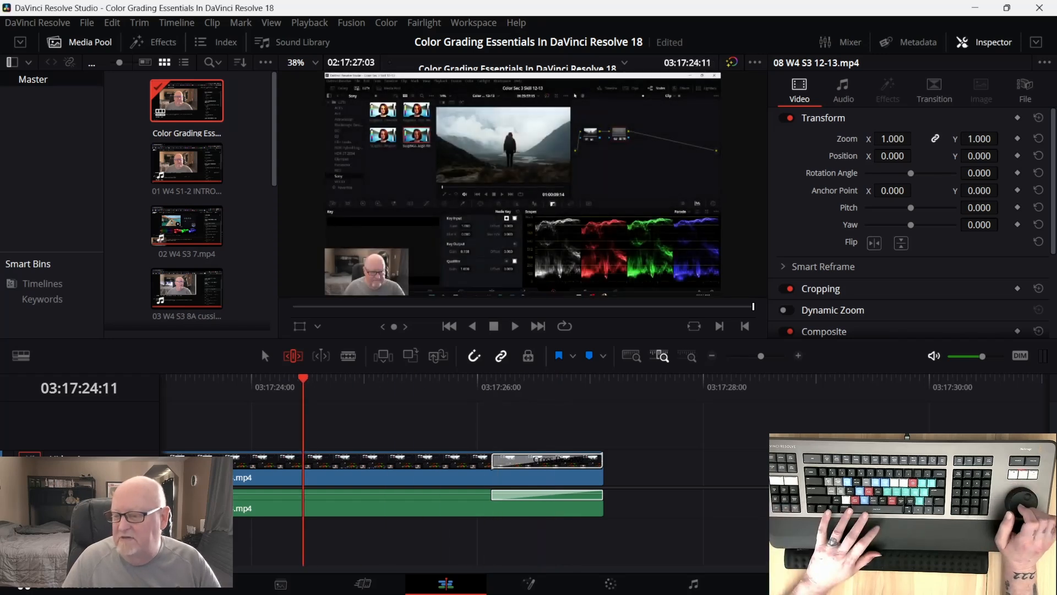
key(space)
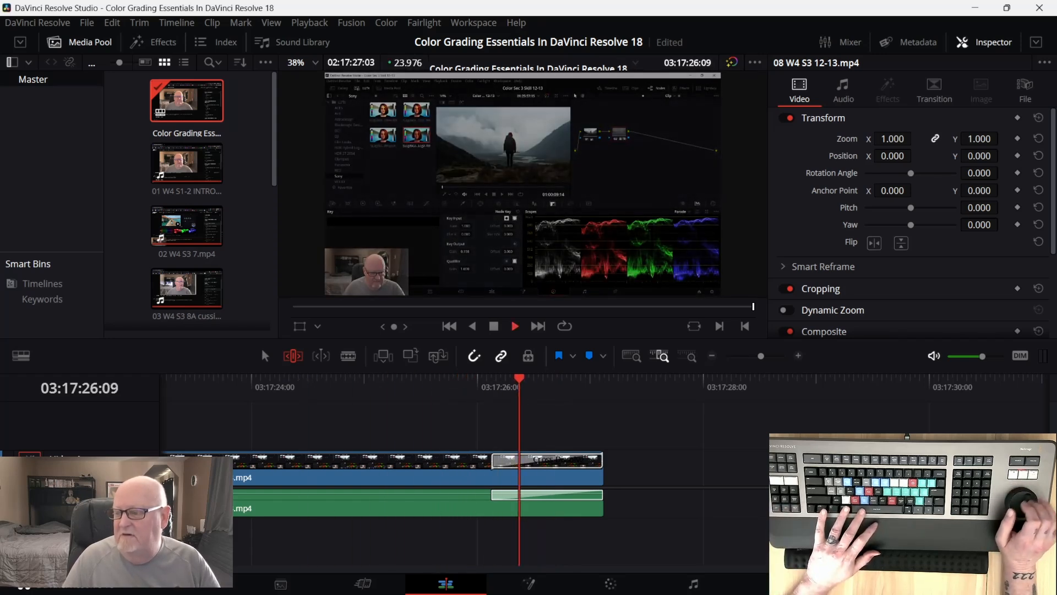
key(space)
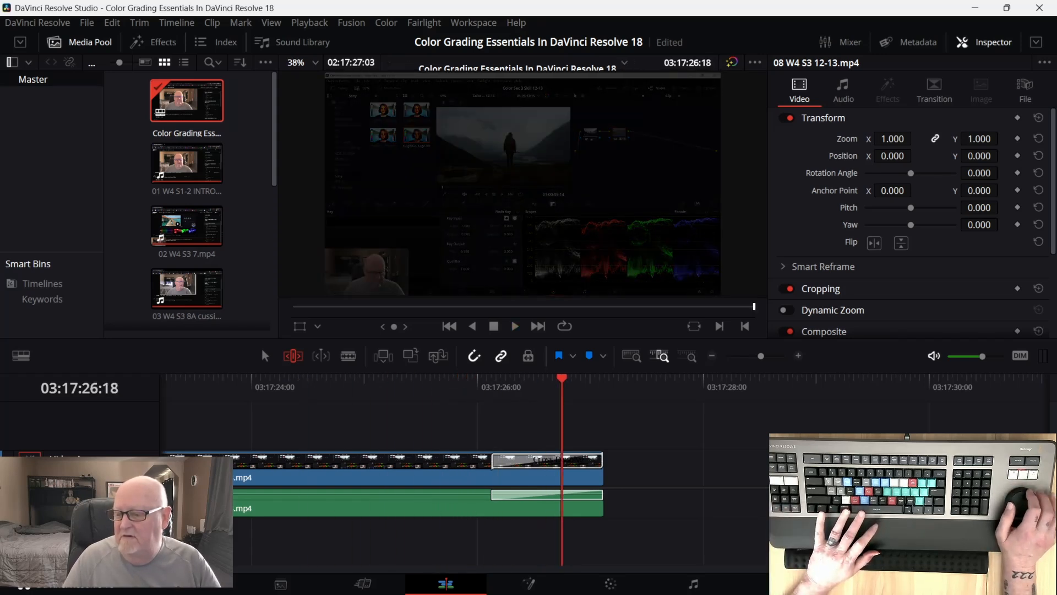
Step back and forth through the closing dissolve of 08 W4 S3 12-13, stopping where the dissolve begins.
key(Left)
key(Left)
key(Left)
key(Left)
key(Left)
key(Left)
key(Left)
key(Left)
key(Left)
key(Left)
key(Left)
key(Left)
key(Left)
key(Left)
key(Left)
key(Left)
key(Left)
key(Left)
key(Left)
key(Left)
key(Right)
key(Right)
key(Right)
key(Right)
key(Right)
key(Right)
key(Right)
key(Right)
key(Right)
key(Right)
key(Right)
key(Right)
key(Right)
key(Right)
key(Right)
key(Right)
key(Right)
key(Right)
key(Right)
key(Right)
key(Right)
key(Right)
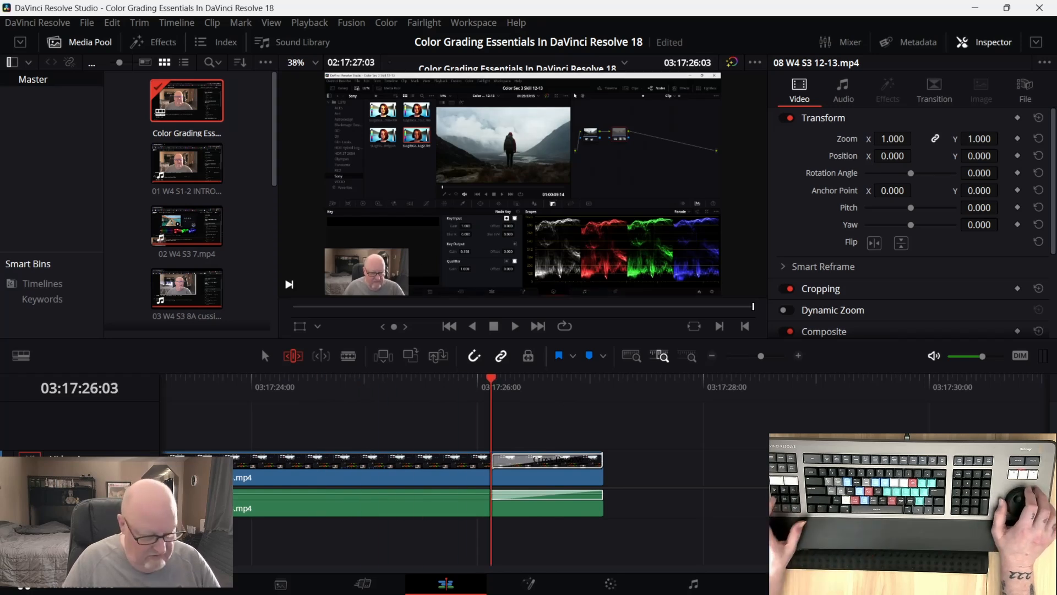
Trim the end of 08 W4 S3 12-13 earlier, to about 03:17:25:15, with its closing dissolve moving along.
key(v)
key(comma)
key(comma)
key(comma)
key(Right)
key(period)
key(Right)
key(Right)
key(Right)
key(Right)
key(Right)
key(Right)
key(Right)
key(Right)
key(Right)
key(Right)
key(Right)
key(Right)
key(Right)
key(Right)
key(Right)
key(comma)
key(comma)
key(comma)
key(comma)
key(comma)
key(comma)
key(comma)
key(comma)
key(comma)
key(comma)
key(comma)
key(comma)
key(comma)
key(comma)
key(comma)
key(comma)
key(comma)
key(comma)
key(comma)
key(comma)
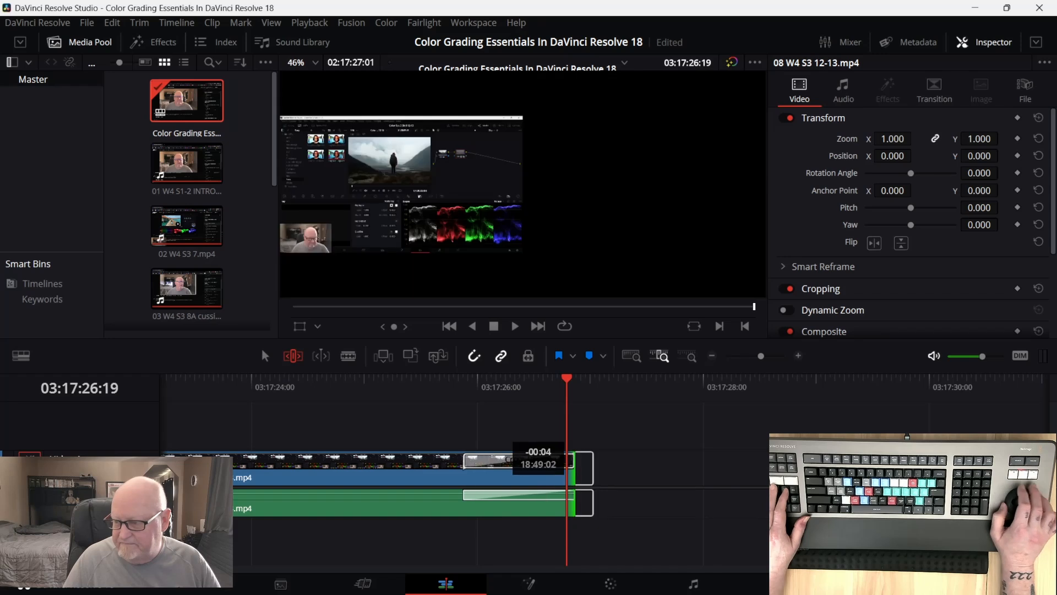
key(comma)
key(comma)
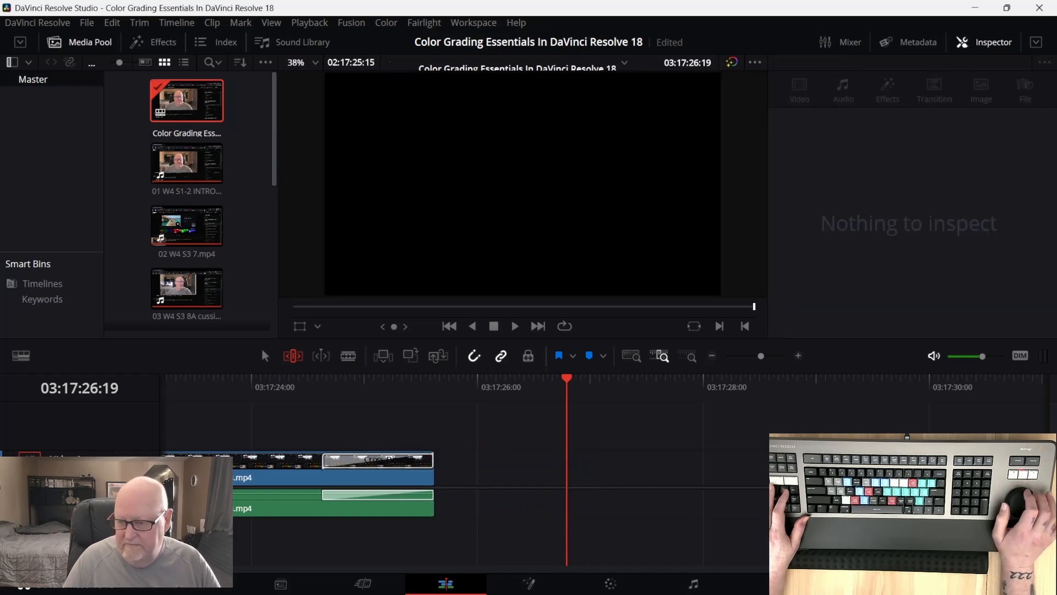
Move the playhead back from past the trimmed end of 08 W4 S3 12-13 to 03:17:19:09, examining the closing footage.
key(Left)
key(Left)
key(Left)
key(Left)
key(Left)
key(Left)
key(Left)
key(Left)
key(Left)
key(Left)
key(Left)
key(Left)
key(Left)
key(Left)
key(Left)
key(Left)
key(Left)
key(Left)
key(Left)
key(Left)
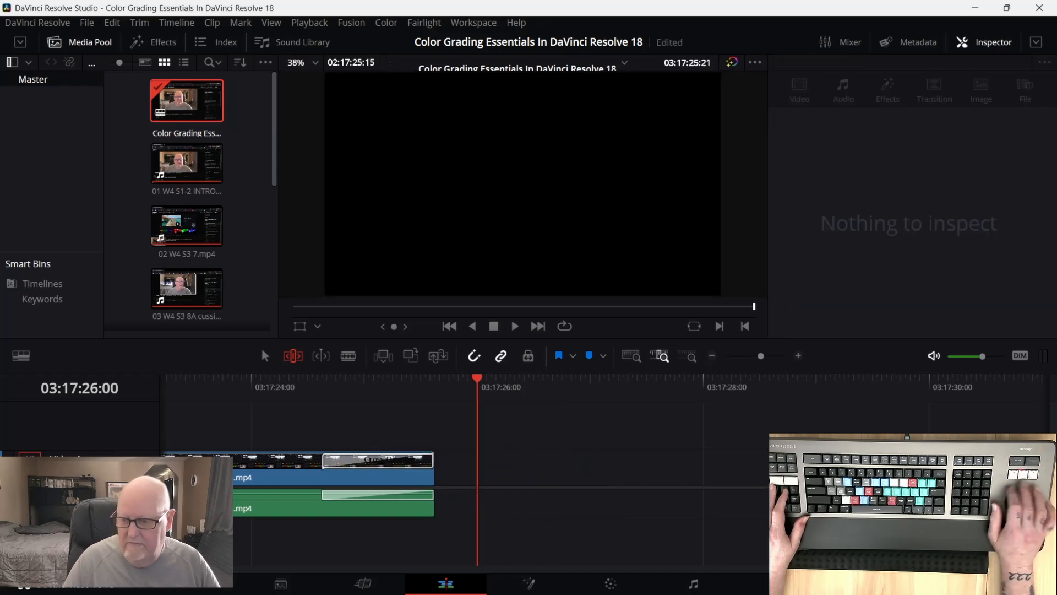
key(Left)
key(Left)
key(Left)
key(Left)
key(Left)
key(Left)
key(Left)
key(Left)
key(Left)
key(Left)
key(Left)
key(Left)
key(Left)
key(Left)
key(Left)
key(Left)
key(Left)
key(Left)
key(Left)
key(Left)
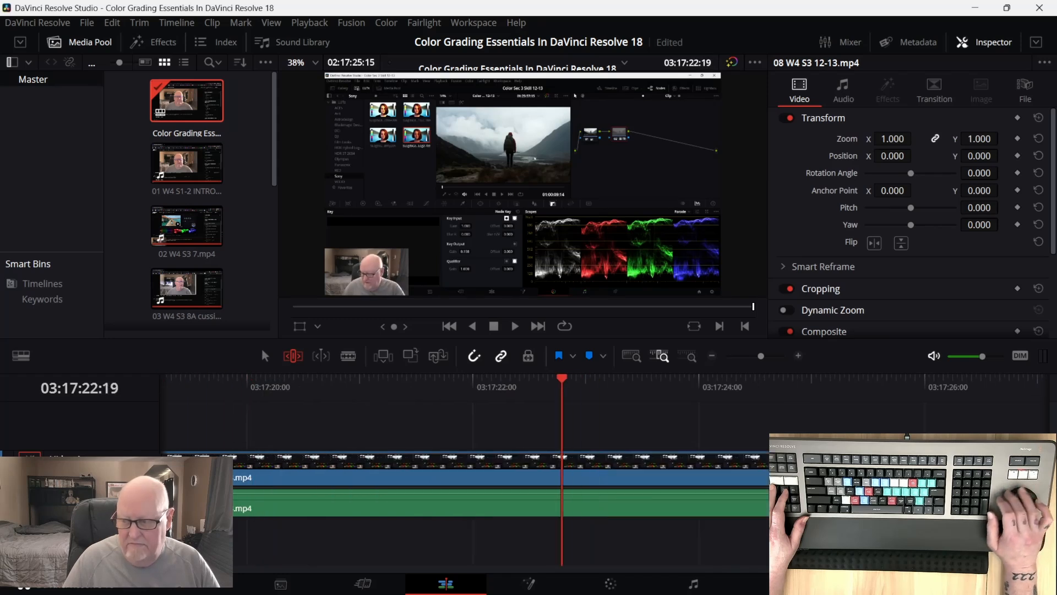
key(Left)
key(Left)
key(Left)
key(Left)
key(Left)
key(Left)
key(Left)
key(Left)
key(Left)
key(Left)
key(Left)
key(Left)
key(Left)
key(Left)
key(Left)
key(Left)
key(Left)
key(Left)
key(Left)
key(Left)
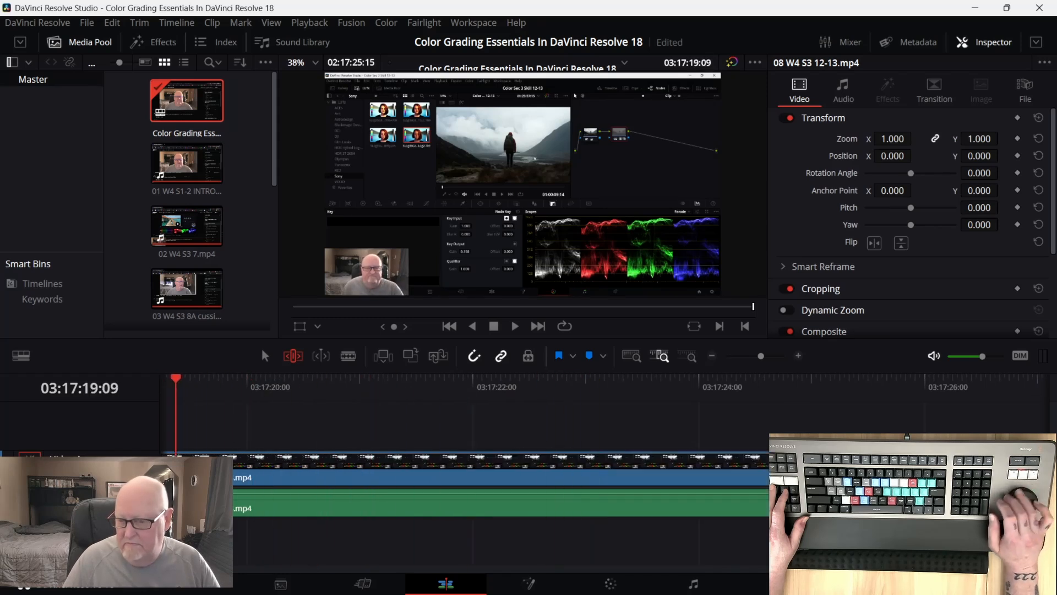
Advance to 03:17:22:07 to check the footage after the final speech, and view the last minute of the timeline.
key(Right)
key(Right)
key(Right)
key(Right)
key(Right)
key(Right)
key(Right)
key(Right)
key(Right)
key(Right)
key(Right)
key(Right)
key(Right)
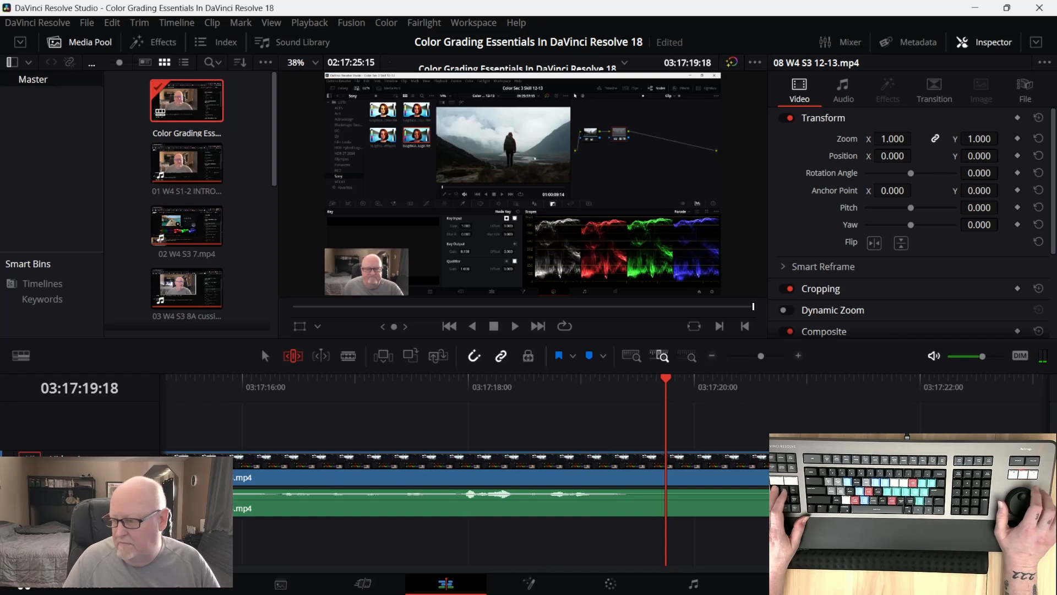
key(Right)
key(Right)
key(Right)
key(Right)
key(Right)
key(Right)
key(Right)
key(Right)
key(Right)
key(Right)
key(Right)
key(Right)
key(Right)
key(Right)
key(Right)
key(Right)
key(Right)
key(Right)
key(Right)
key(Right)
key(Right)
key(Right)
key(Right)
key(Right)
key(Right)
key(Right)
key(Right)
key(Right)
key(Right)
key(Right)
key(Right)
key(Right)
key(Right)
key(Right)
key(Right)
key(Right)
key(Right)
key(Right)
key(Right)
key(Right)
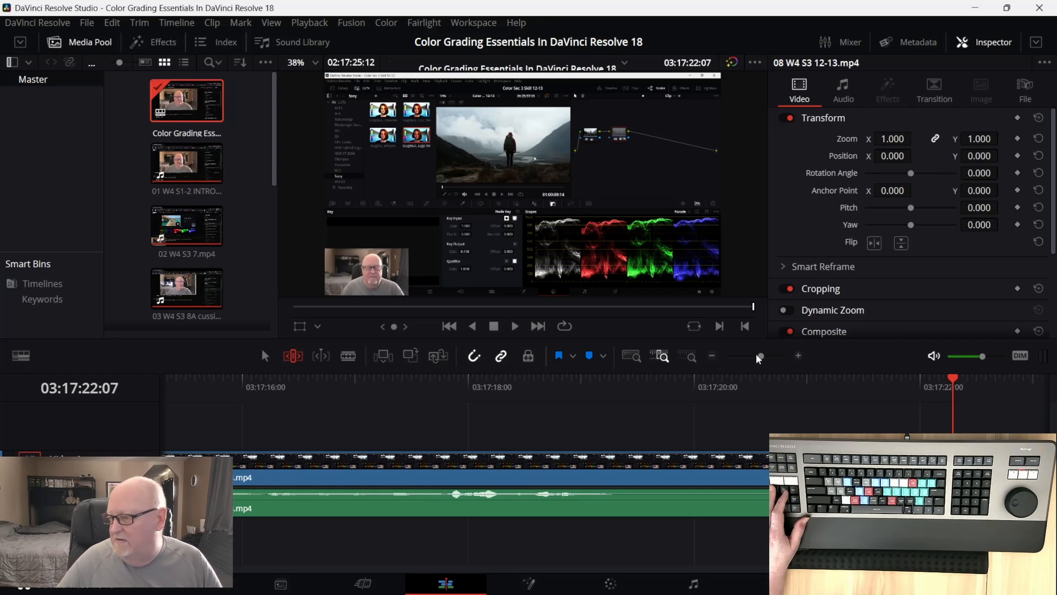
click(710, 354)
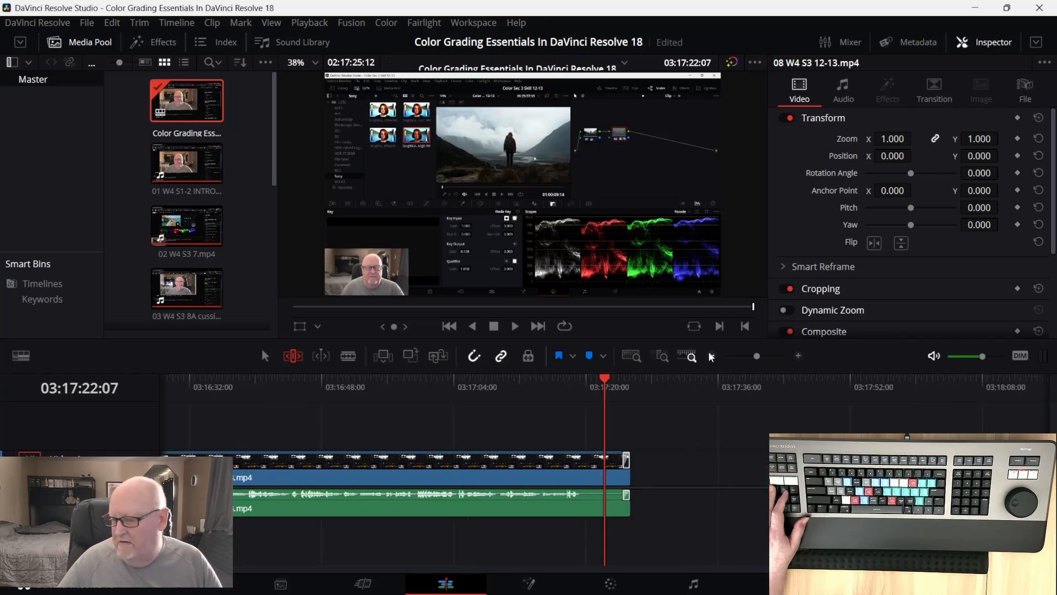
Trim the end of 08 W4 S3 12-13 earlier, to 03:17:20:19, with its closing dissolve moving along.
key(Right)
key(Right)
key(Right)
key(Right)
key(Right)
key(Right)
key(Right)
key(Right)
key(Right)
key(Right)
key(Right)
key(Right)
key(Right)
key(Right)
key(Right)
key(Right)
key(Right)
key(Right)
key(Right)
key(Right)
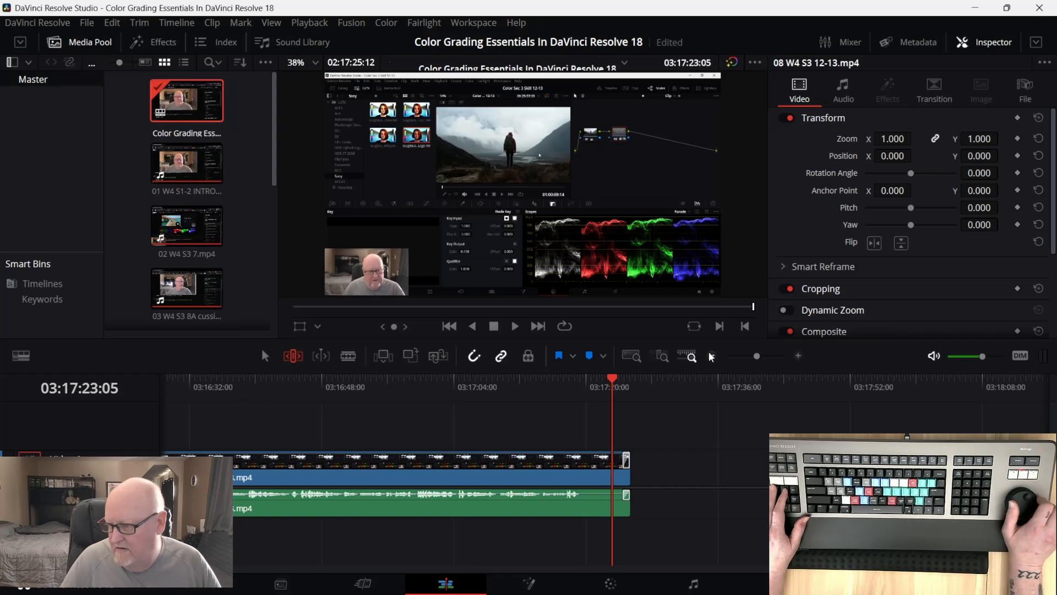
key(Right)
key(Right)
key(Right)
key(Right)
key(Right)
key(v)
key(comma)
key(comma)
key(comma)
key(comma)
key(comma)
key(comma)
key(comma)
key(comma)
key(comma)
key(comma)
key(comma)
key(comma)
key(comma)
key(comma)
key(comma)
key(comma)
key(comma)
key(comma)
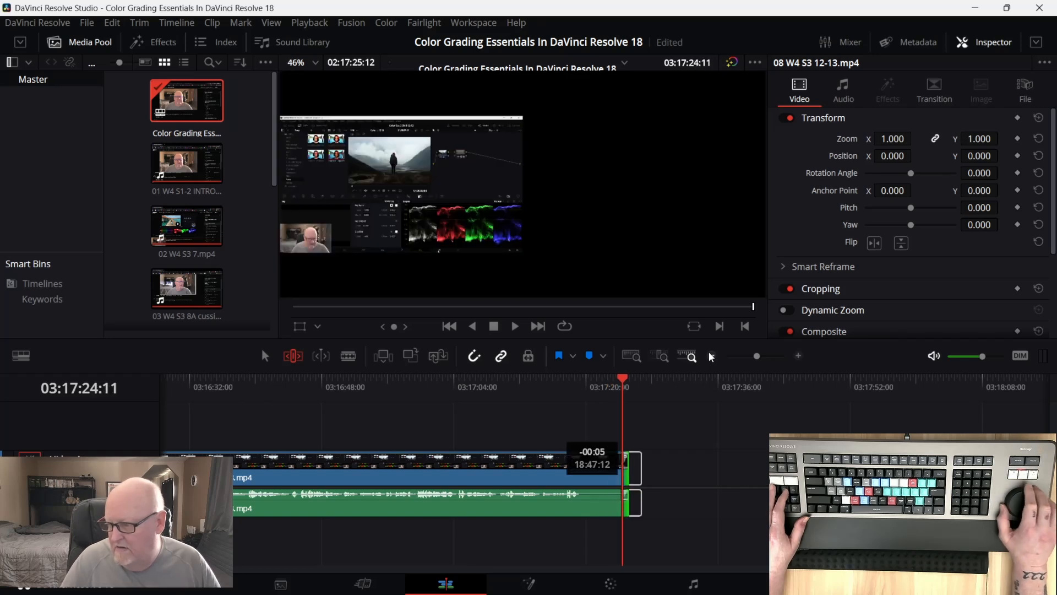
key(comma)
key(comma)
key(comma)
key(comma)
key(comma)
key(comma)
key(comma)
key(comma)
key(comma)
key(comma)
key(comma)
key(comma)
key(comma)
key(comma)
key(comma)
key(comma)
key(comma)
key(comma)
key(comma)
key(comma)
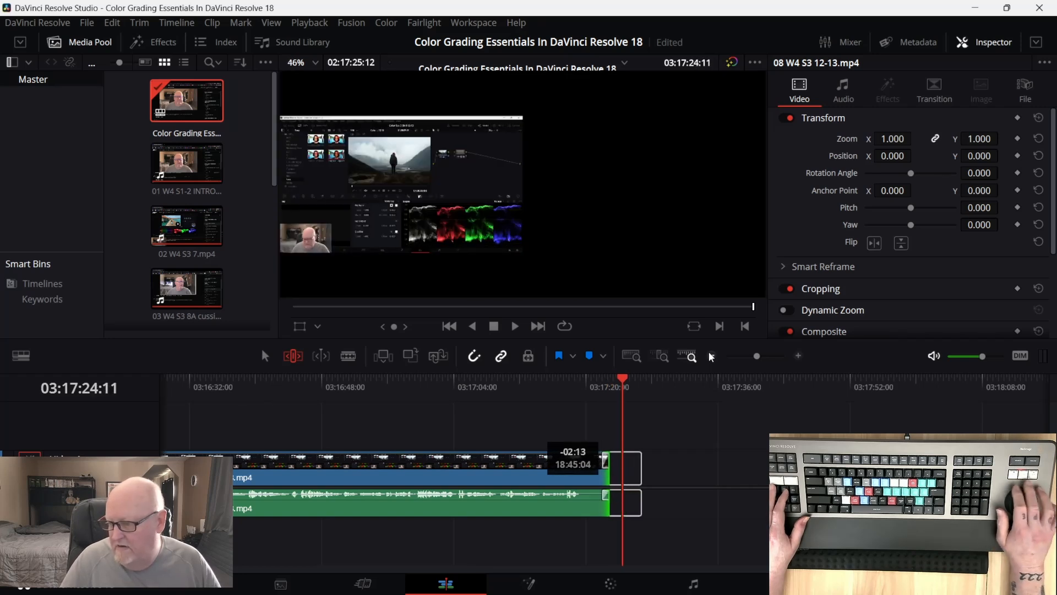
key(comma)
key(comma)
key(comma)
key(comma)
key(comma)
key(comma)
key(comma)
key(comma)
key(comma)
key(comma)
key(comma)
key(comma)
key(comma)
key(comma)
key(comma)
key(comma)
key(comma)
key(comma)
key(comma)
key(comma)
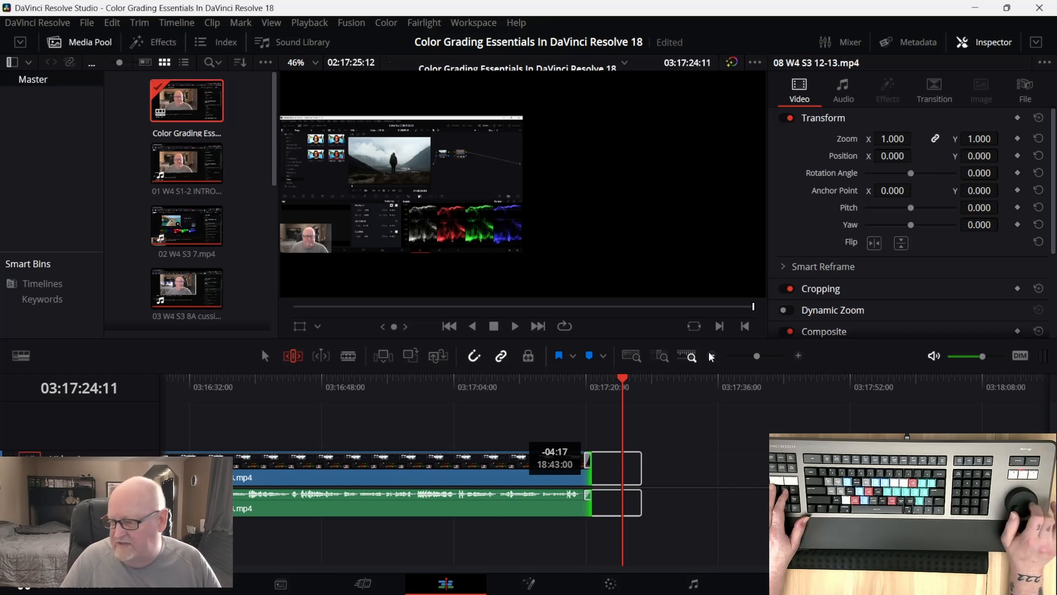
Move back into the closing dissolve of 08 W4 S3 12-13 and play it through to the clip's new end.
click(651, 362)
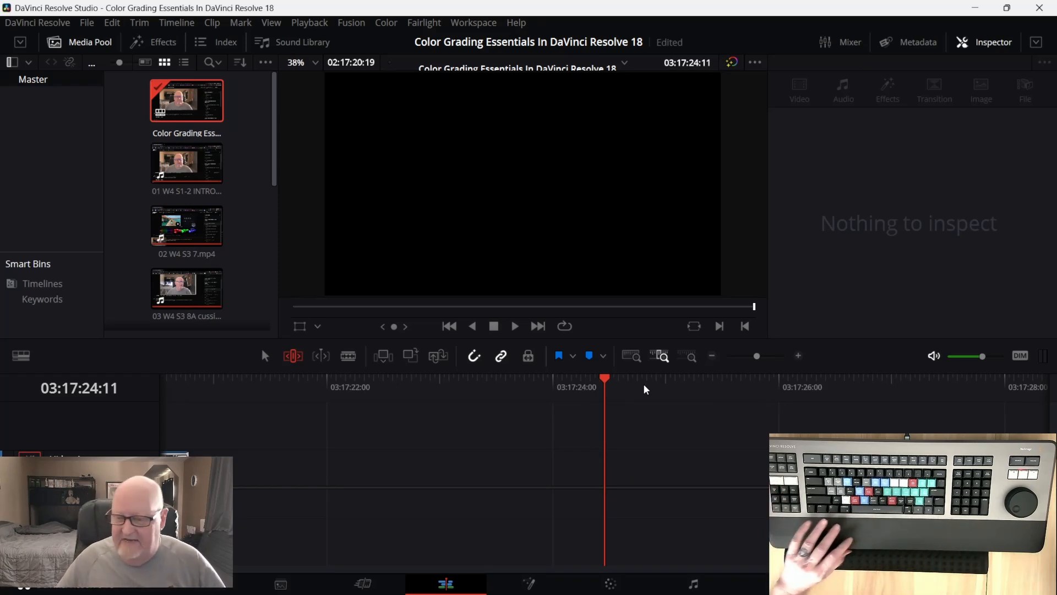
key(j)
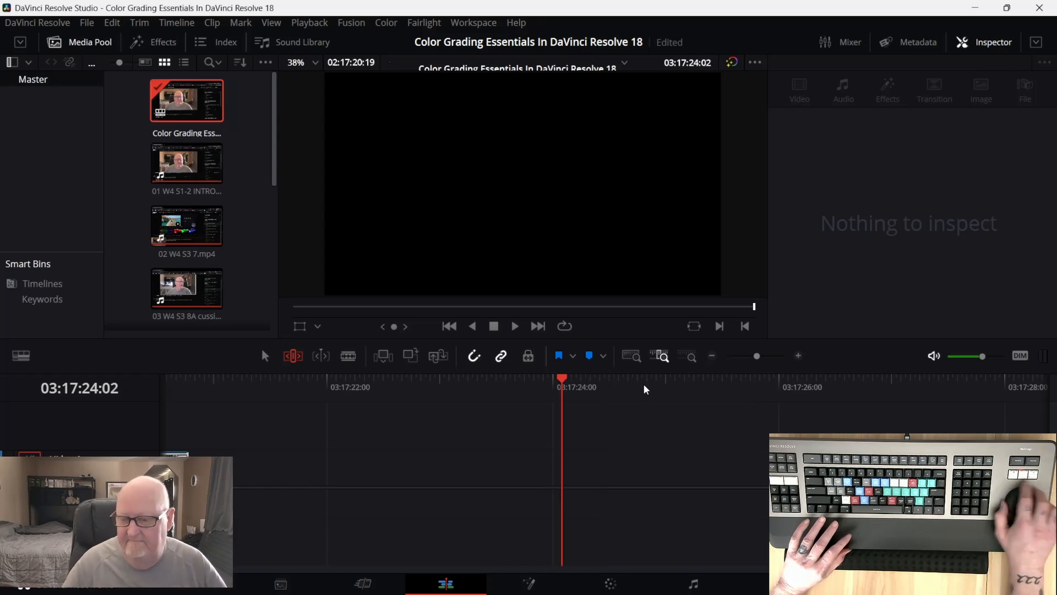
key(Right)
key(Right)
key(Right)
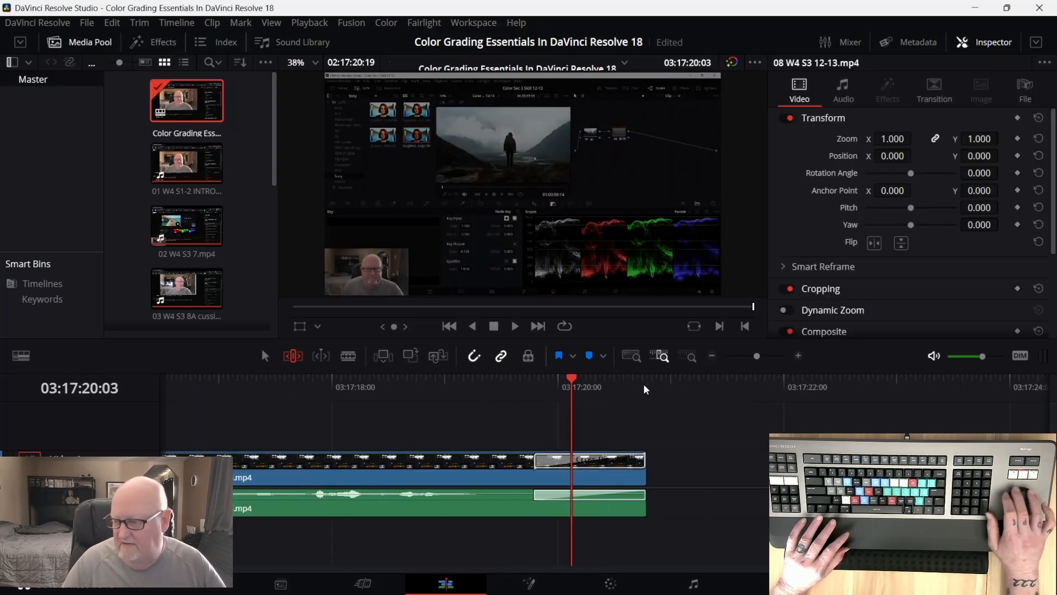
key(Left)
key(Left)
key(Left)
key(Left)
key(Left)
key(Left)
key(Left)
key(Left)
key(Left)
key(Left)
key(Left)
key(Left)
key(Left)
key(Left)
key(Left)
key(Left)
key(Left)
key(Left)
key(Left)
key(Left)
key(space)
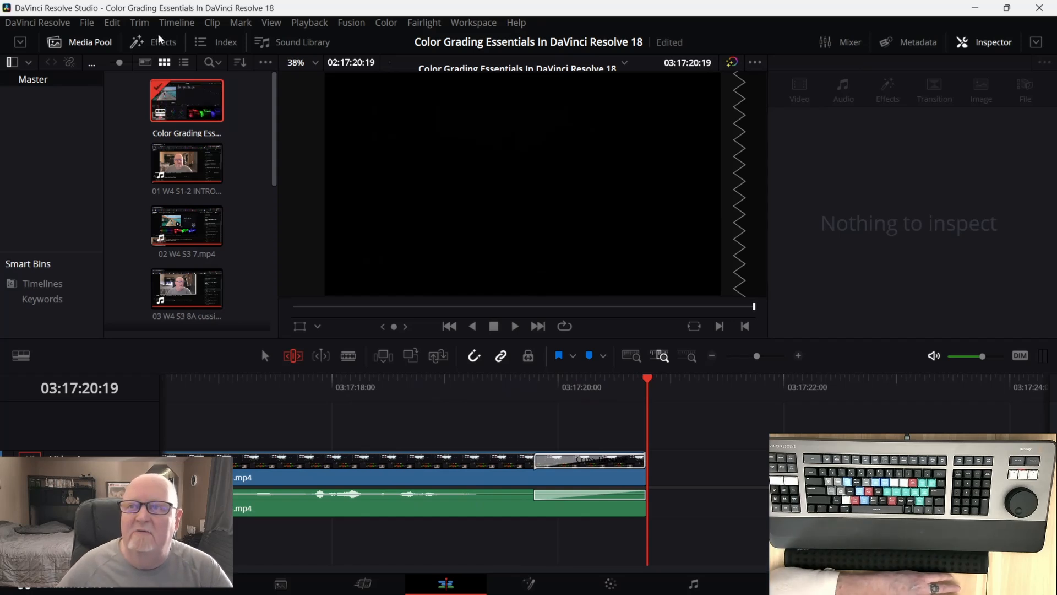
Add the Long Title Fusion title on Video 2, starting at 03:17:20:19 right after the last clip ends.
click(173, 42)
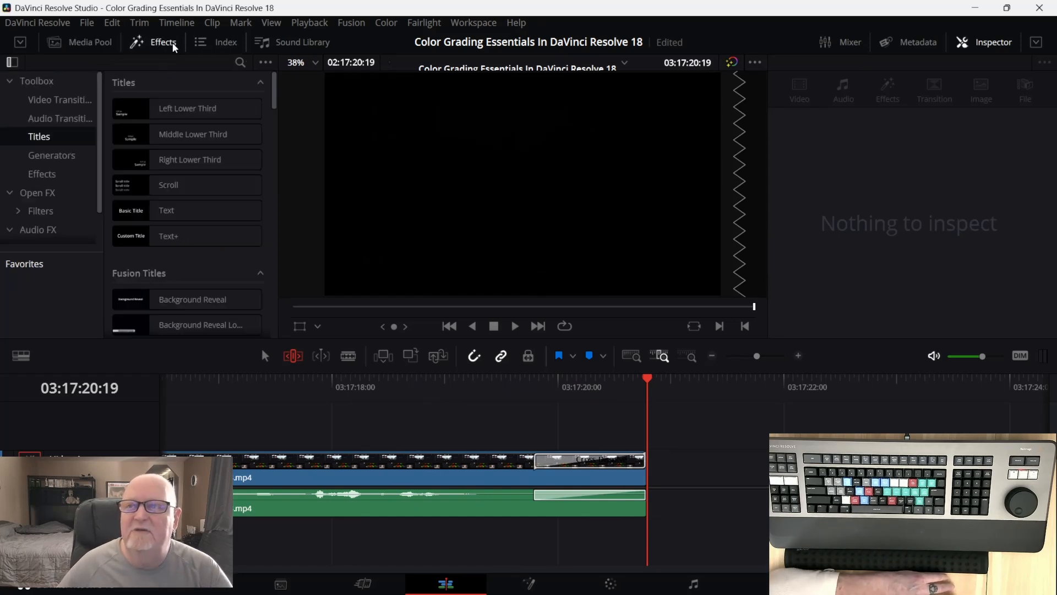
scroll(192, 189, down, 1)
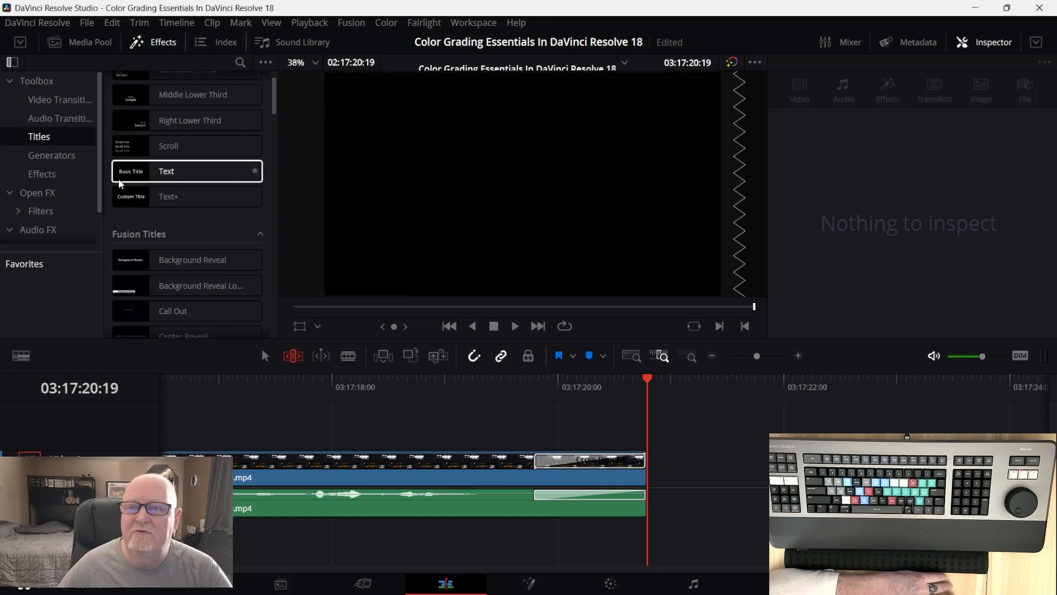
scroll(165, 203, down, 4)
scroll(167, 207, down, 15)
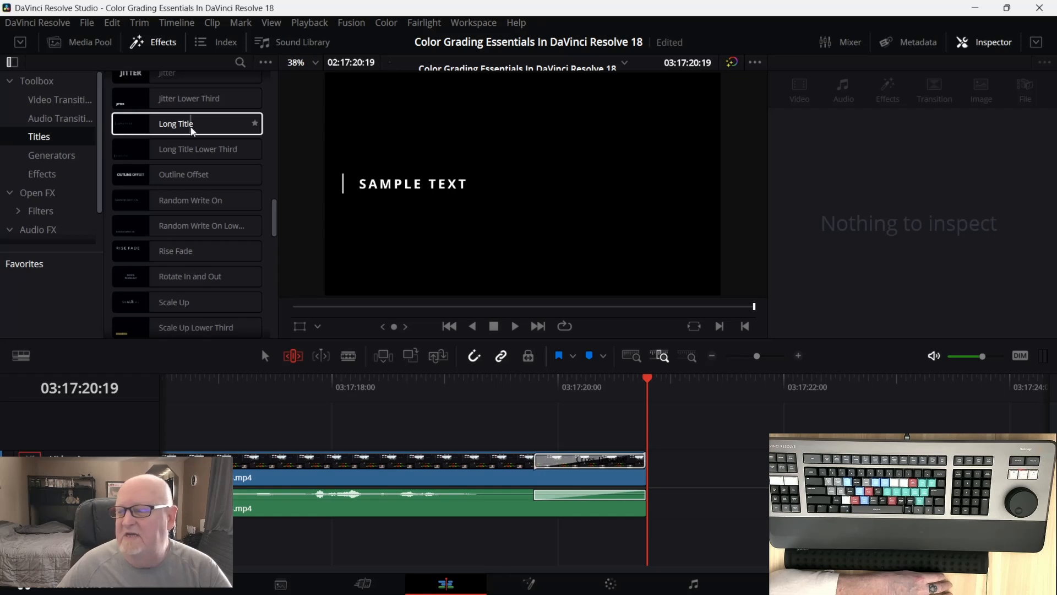
drag(193, 131, 651, 440)
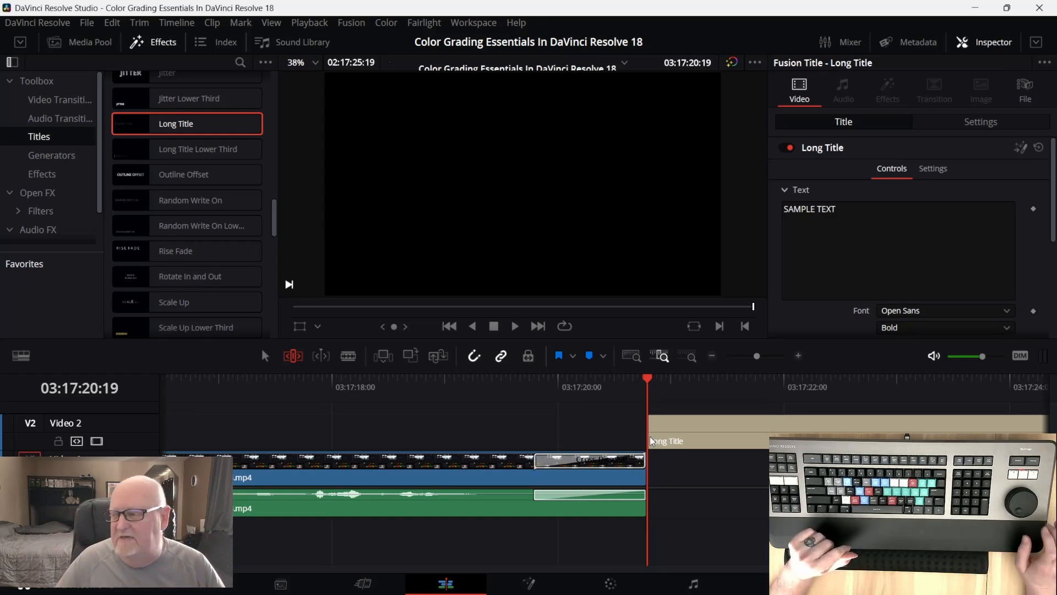
Replace the Long Title's sample text with "Thanks for Watching".
click(845, 208)
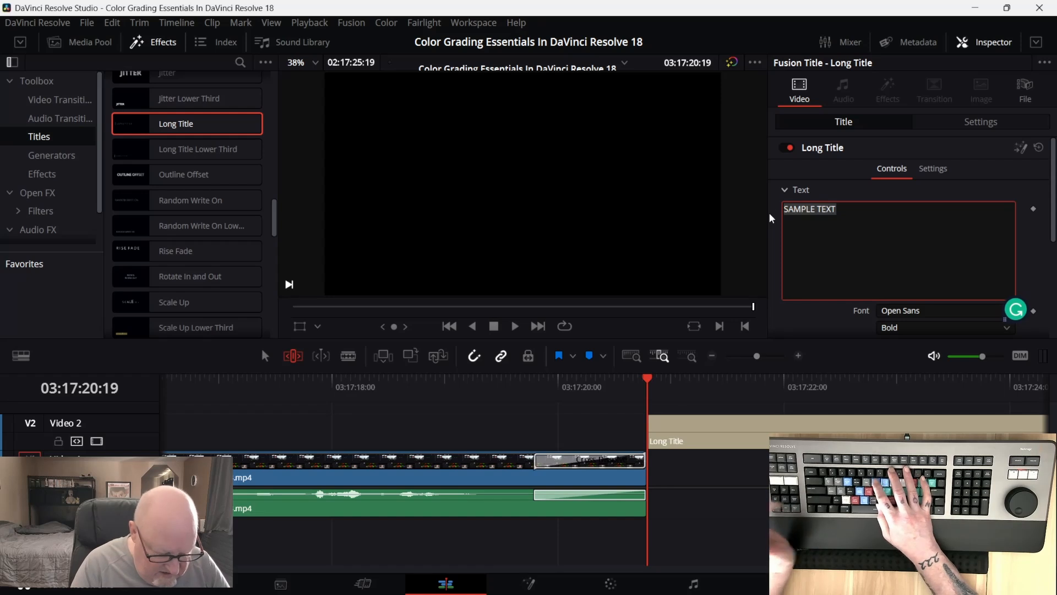
text(Th)
key(Caps_Lock)
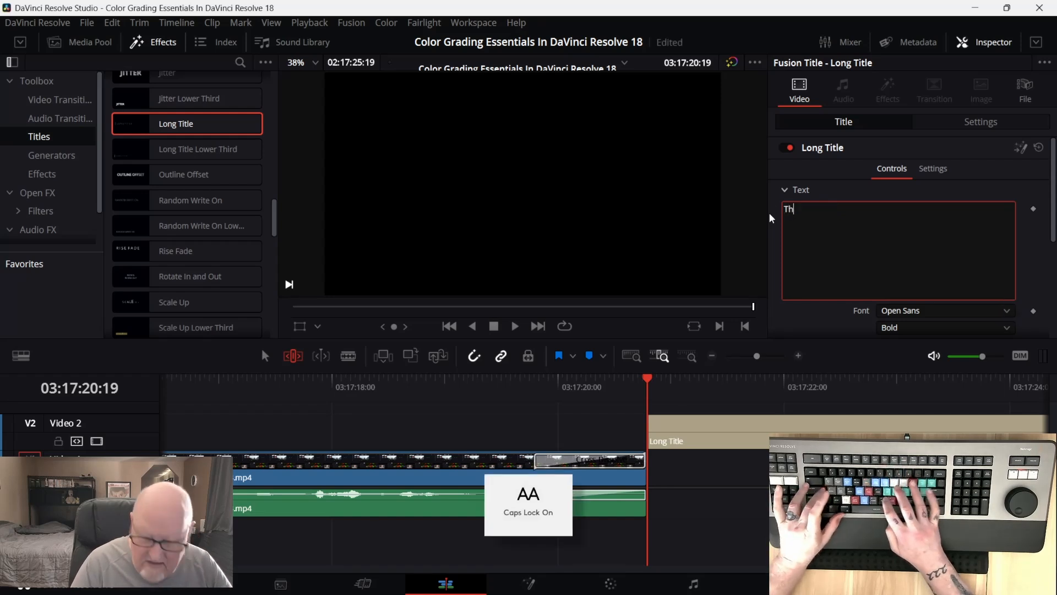
key(Caps_Lock)
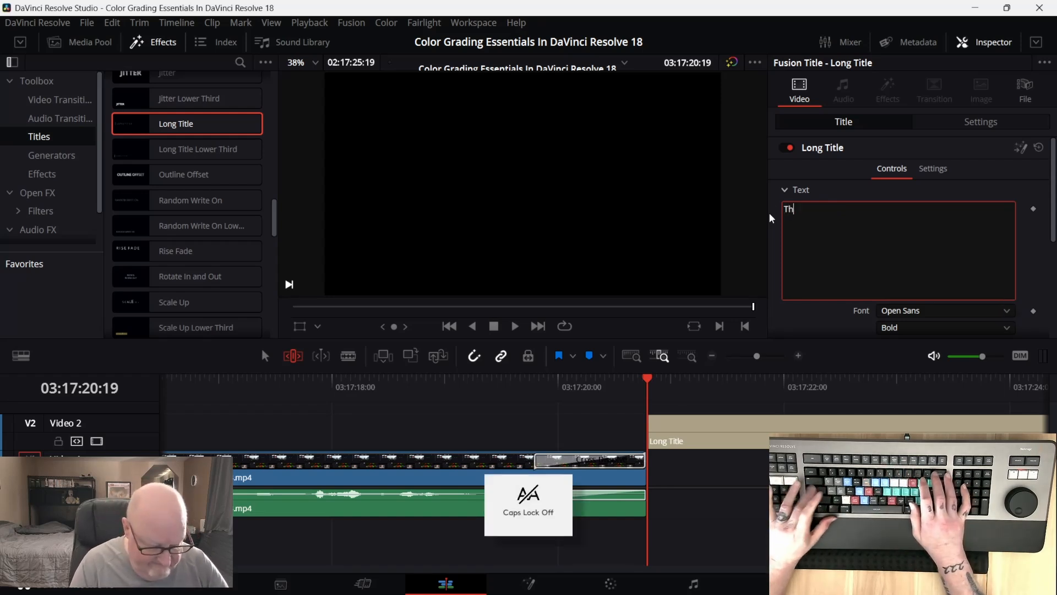
text(anks)
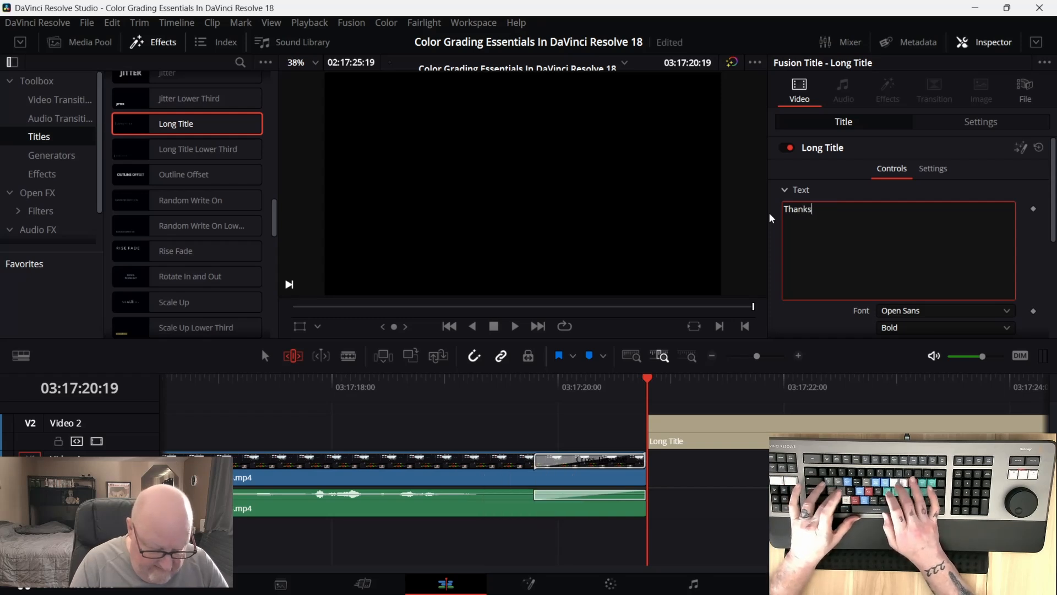
text( for W)
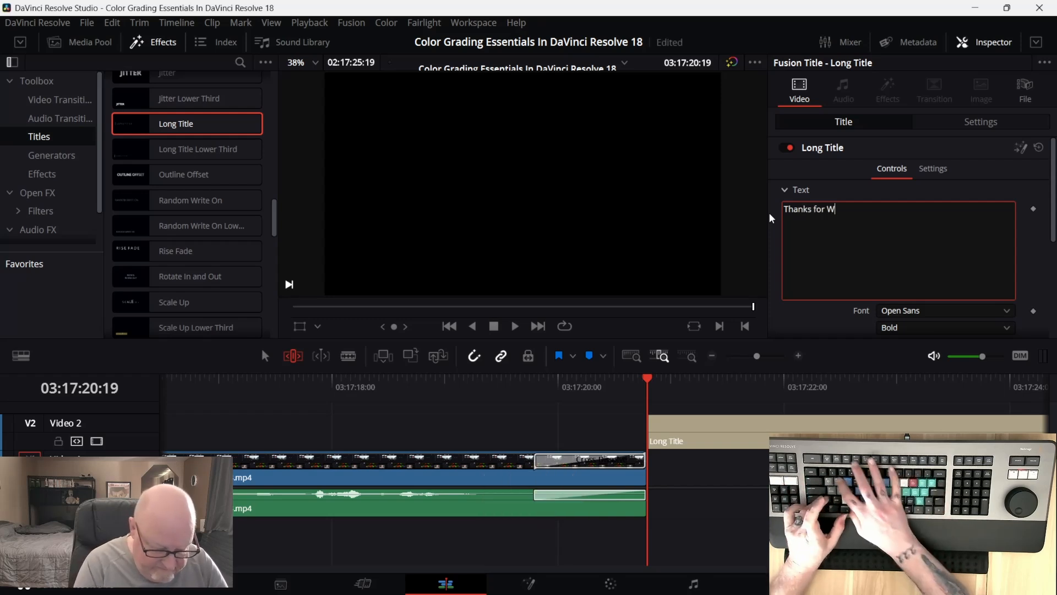
text(atchin)
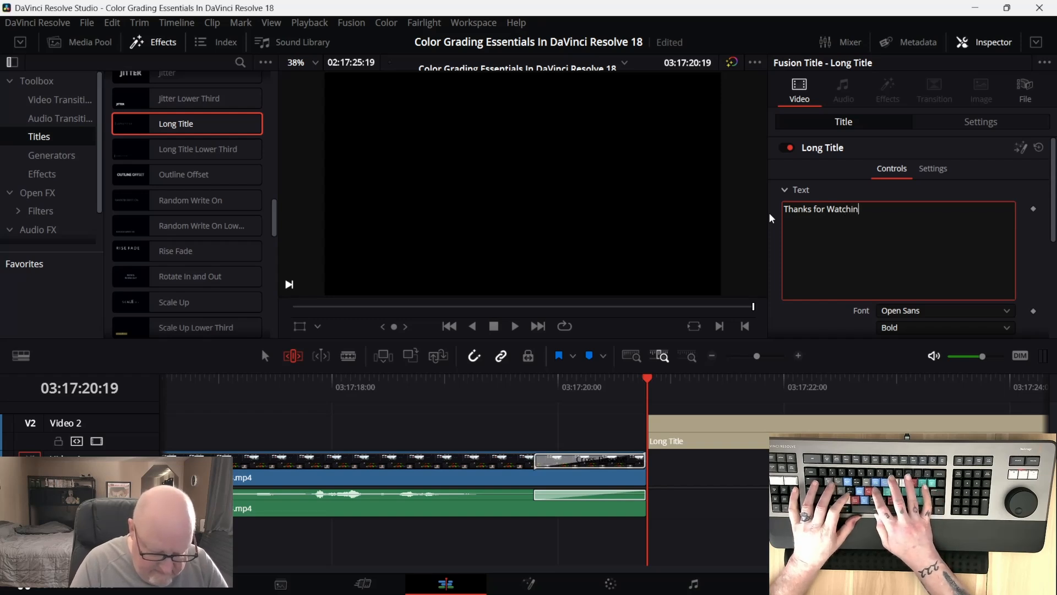
text(g)
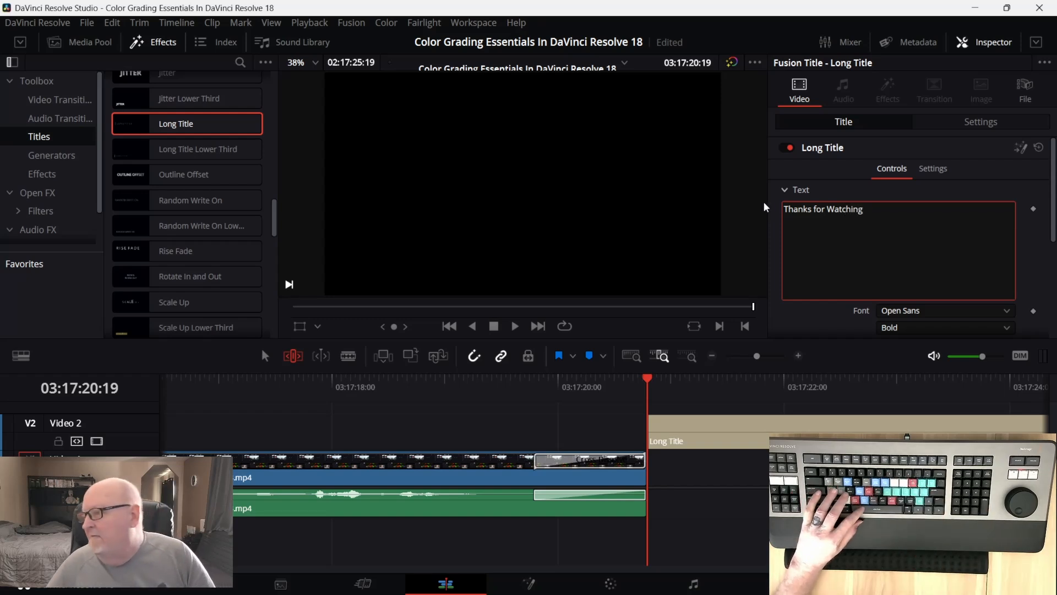
Check the closing title mid-clip at 03:17:22:21, and play its animation from its start to 03:17:23:20.
drag(651, 377, 882, 378)
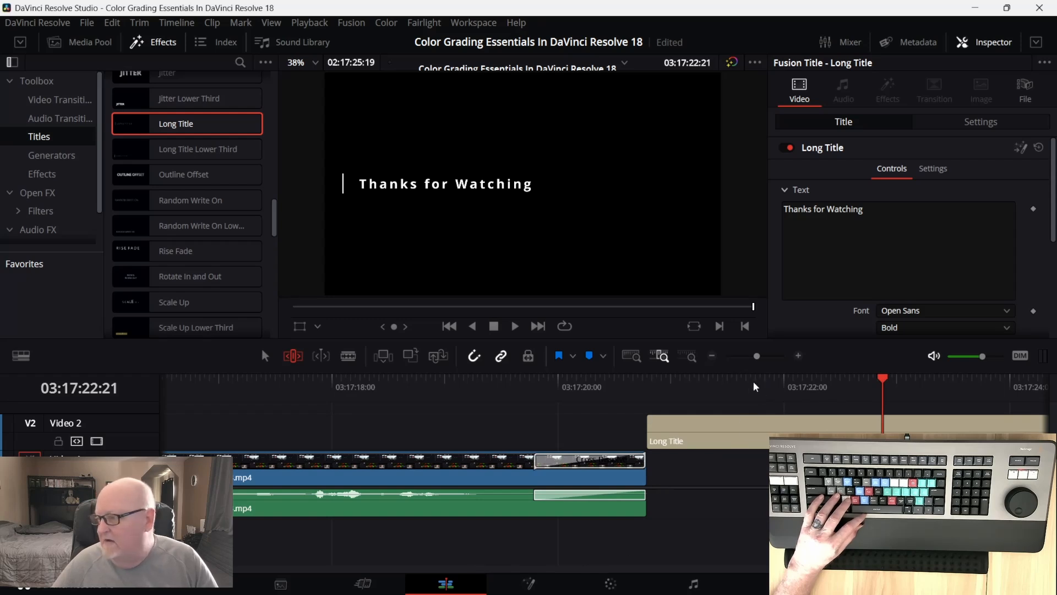
click(711, 356)
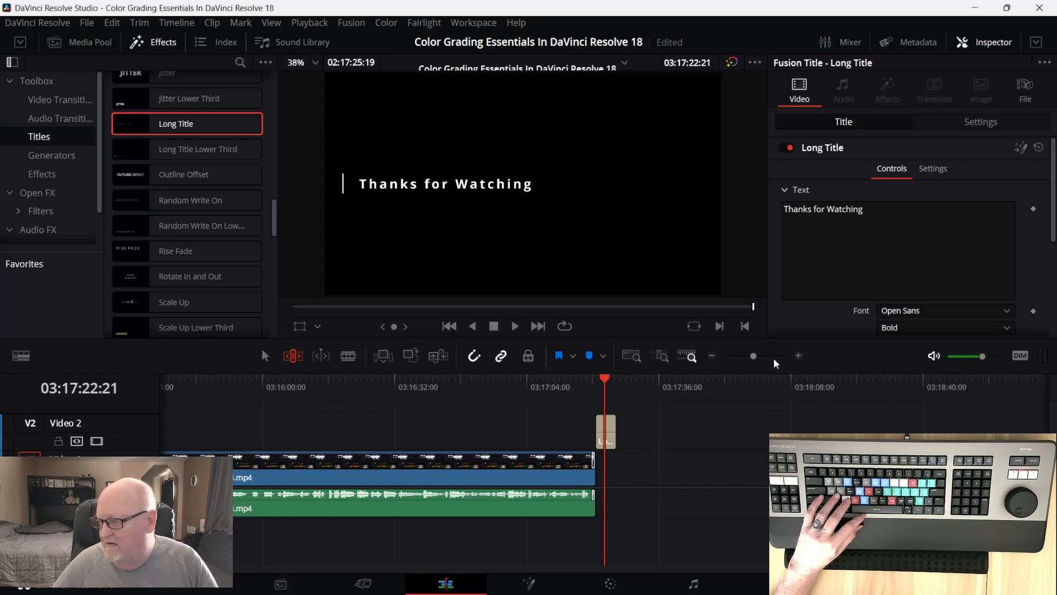
click(800, 357)
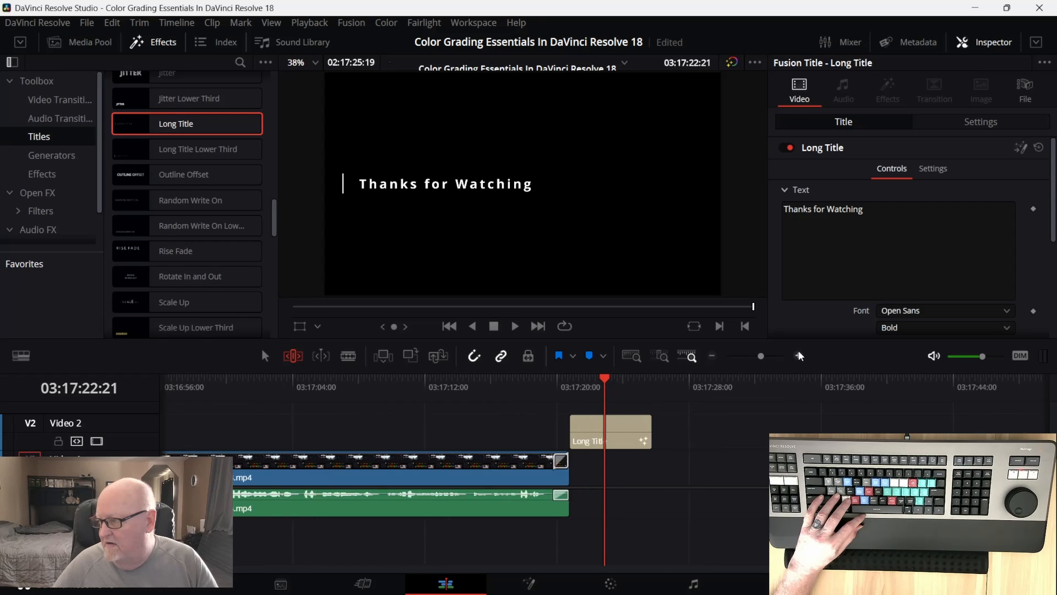
click(800, 357)
click(799, 357)
click(800, 357)
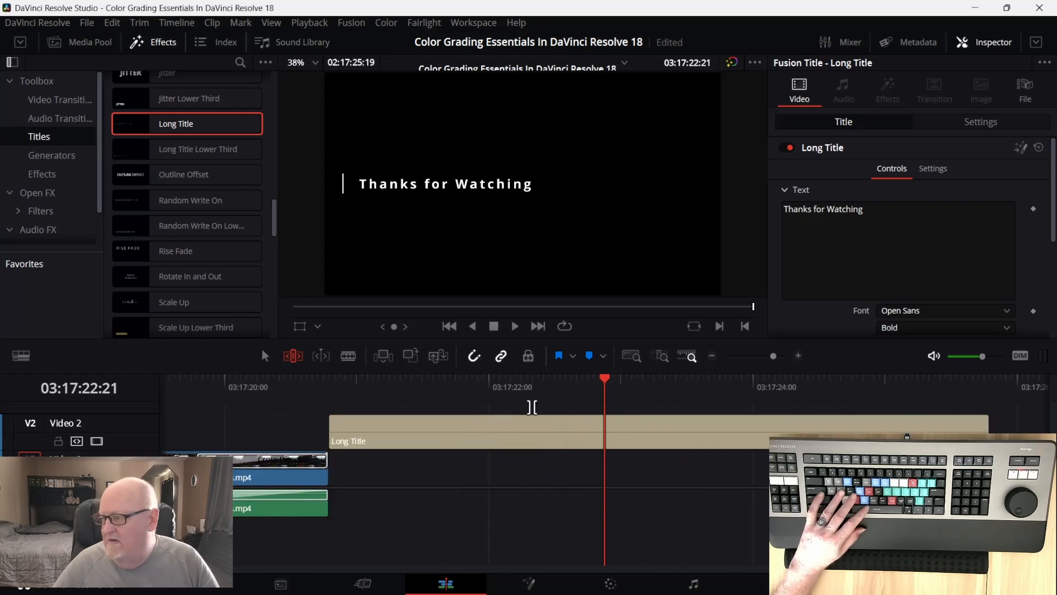
drag(606, 377, 353, 408)
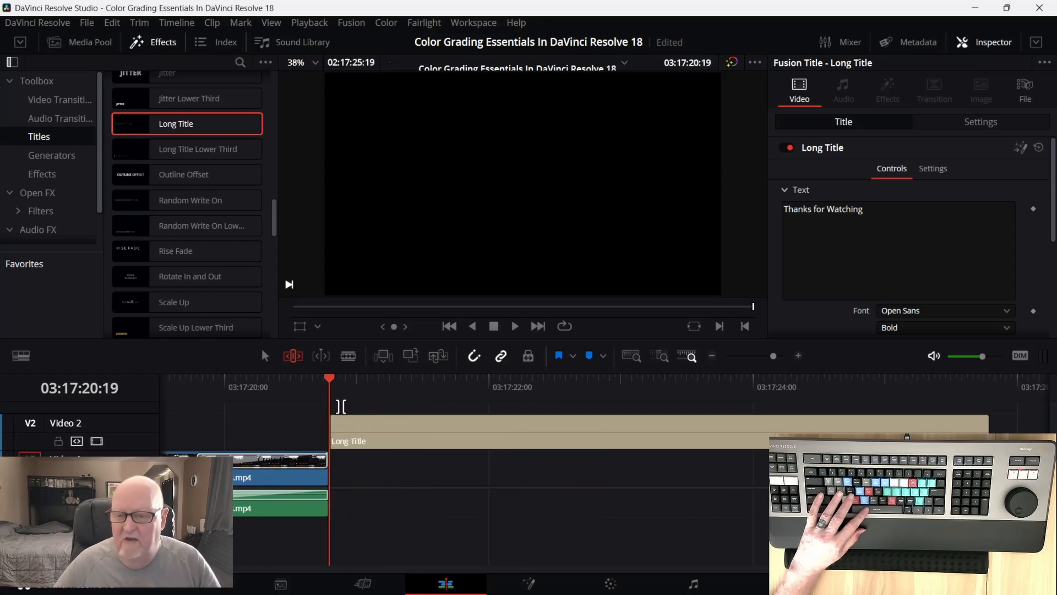
key(space)
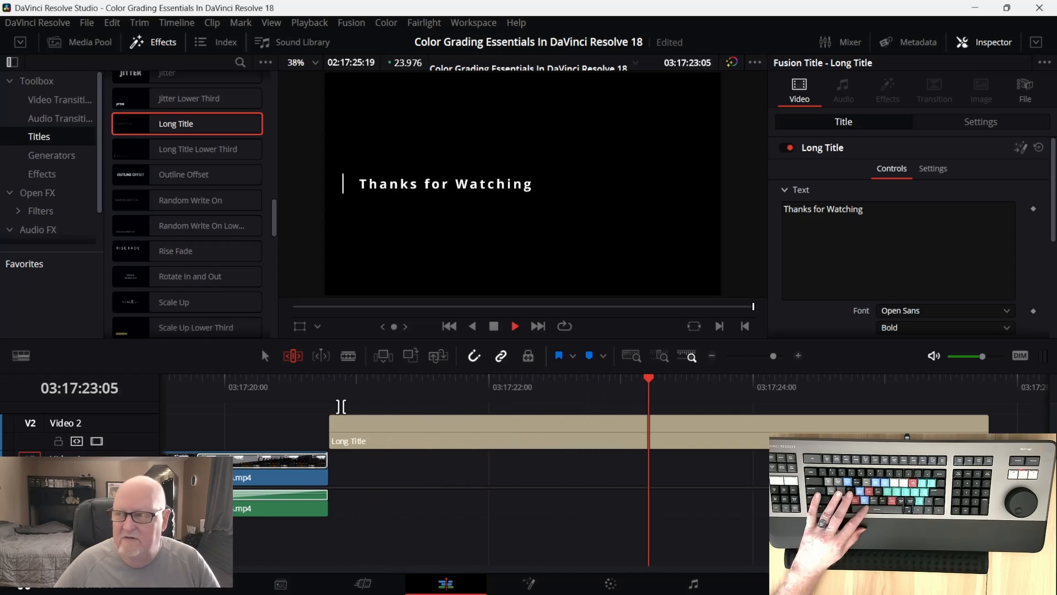
key(space)
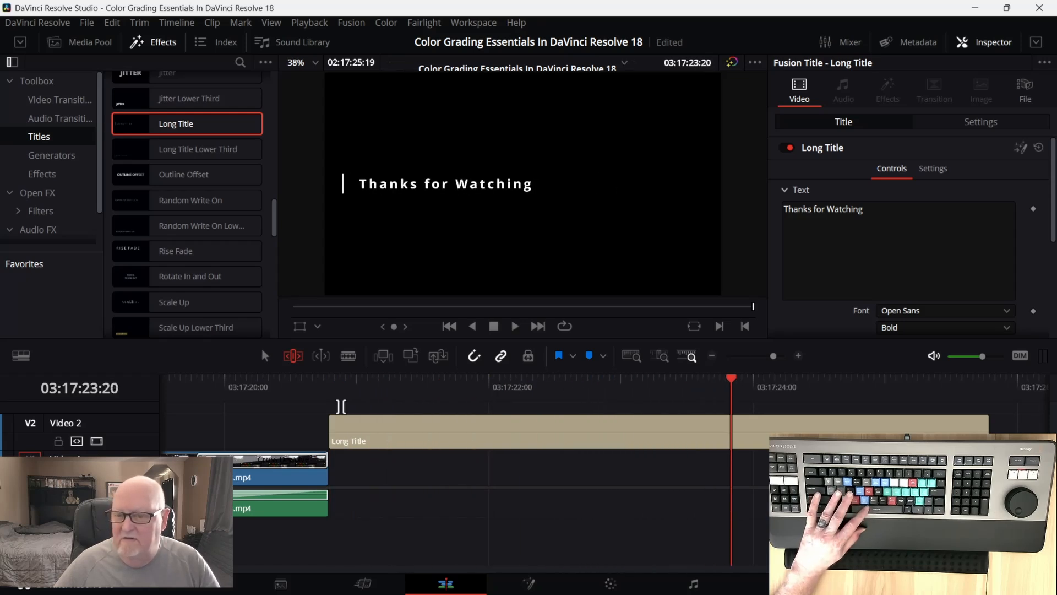
Play and step through the closing title's exit animation, from 03:17:23:20 to its end near 03:17:25:16.
key(space)
key(space)
key(Right)
key(Right)
key(Right)
key(Left)
key(Left)
key(Left)
key(Left)
key(Left)
key(Left)
key(Left)
key(Left)
key(Left)
key(Left)
key(Left)
key(Left)
key(Left)
key(Left)
key(Right)
key(Right)
key(Right)
key(Right)
key(Right)
key(Right)
key(Right)
key(Right)
key(Right)
key(Right)
key(Right)
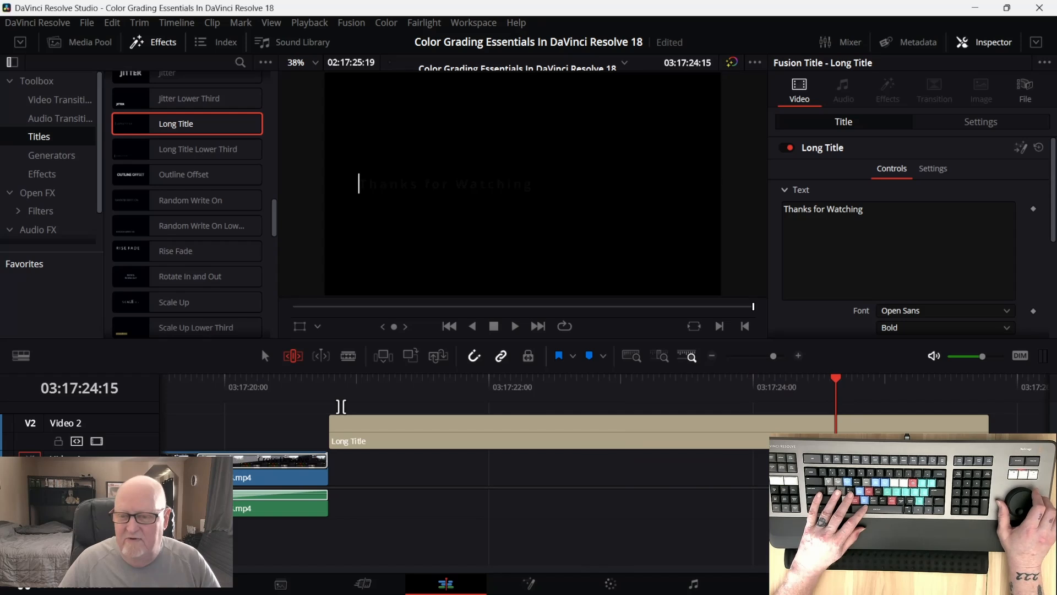
key(Right)
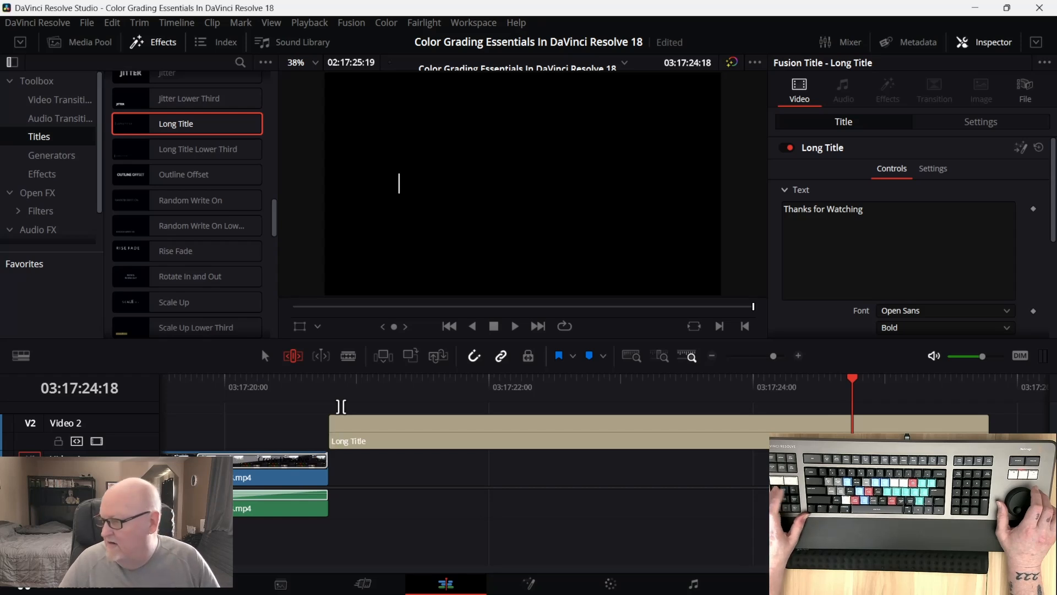
key(Right)
key(Right)
key(Right)
key(Right)
key(Right)
key(Right)
key(Right)
key(Right)
key(Right)
key(Right)
key(Right)
key(Right)
key(Right)
key(Right)
key(Right)
key(Right)
key(Right)
key(Right)
key(Right)
key(Right)
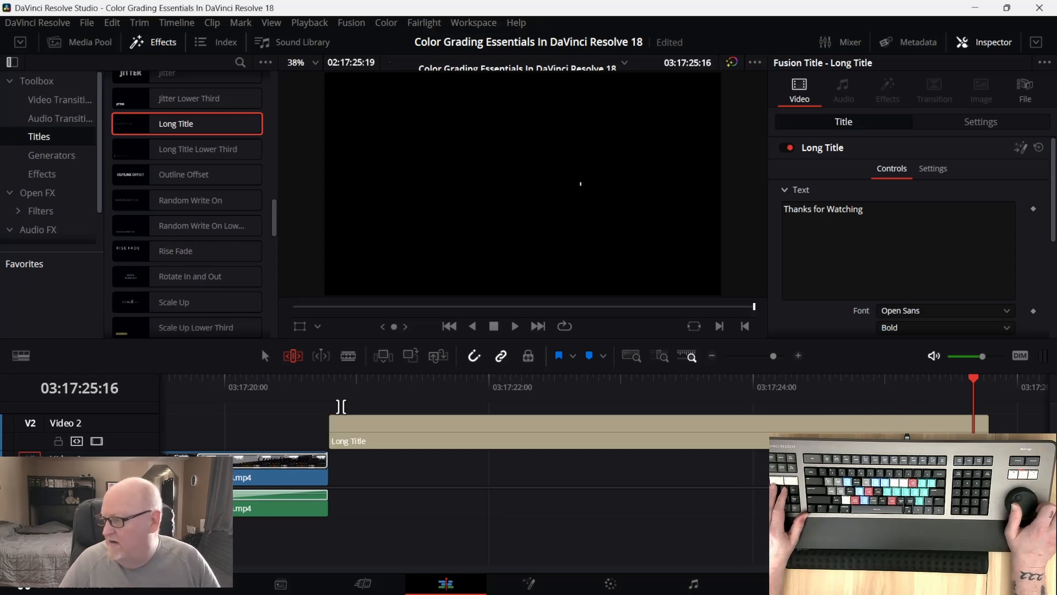
Trim the end of the closing Long Title clip back to 03:17:24:07, shortening it frame by frame.
key(comma)
key(comma)
key(comma)
key(comma)
key(comma)
key(comma)
key(comma)
key(comma)
key(comma)
key(comma)
key(comma)
key(comma)
key(comma)
key(comma)
key(comma)
key(comma)
key(comma)
key(comma)
key(comma)
key(comma)
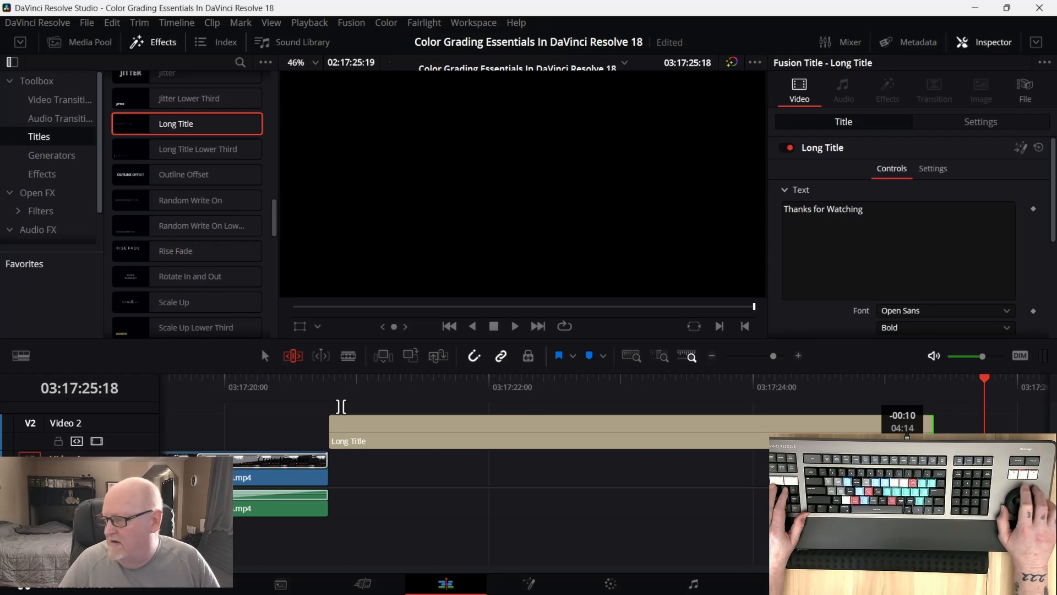
key(comma)
key(comma)
key(comma)
key(comma)
key(comma)
key(comma)
key(comma)
key(comma)
key(comma)
key(comma)
key(comma)
key(comma)
key(comma)
key(comma)
key(comma)
key(comma)
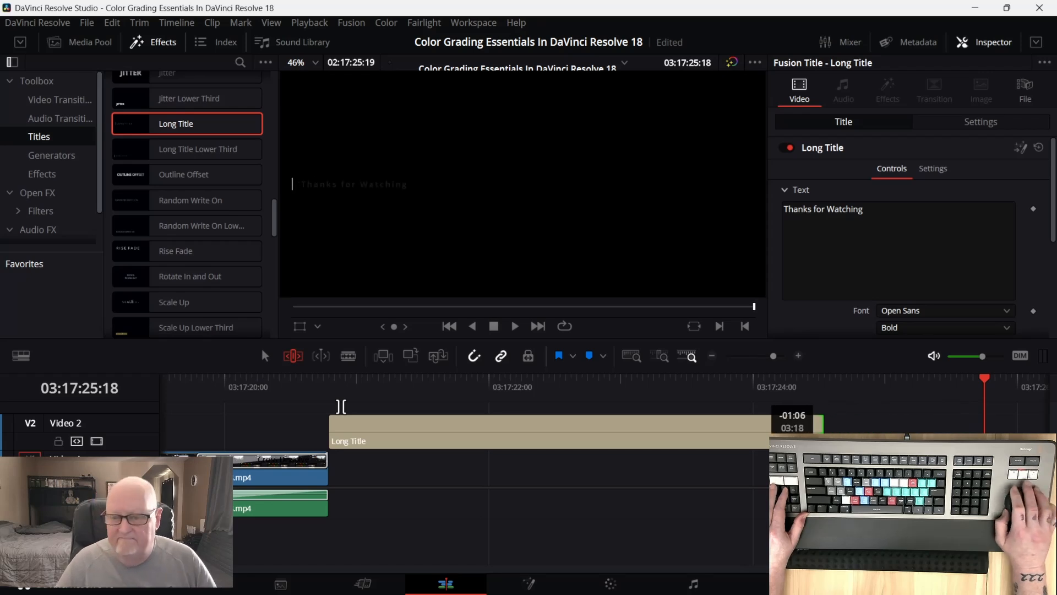
Check the closing title's fade around its new end, stepping from 03:17:23:23 to 03:17:24:08.
key(Left)
key(Left)
key(Left)
key(Left)
key(Left)
key(Left)
key(Left)
key(Left)
key(Left)
key(Left)
key(Left)
key(Left)
key(Left)
key(Left)
key(Left)
key(Left)
key(Left)
key(Left)
key(Left)
key(Left)
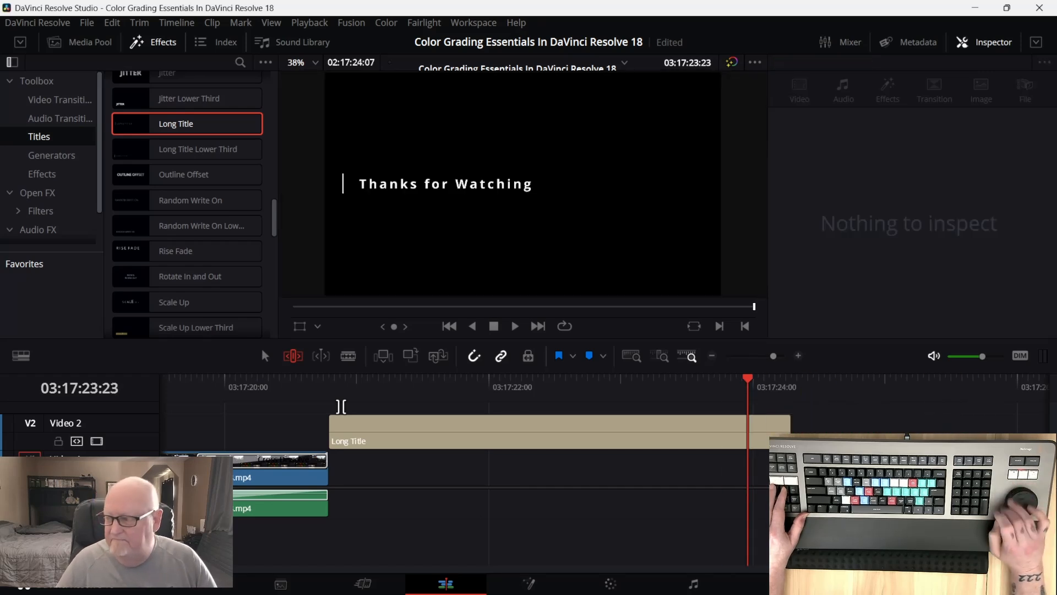
key(Right)
key(Right)
key(Right)
key(Right)
key(Right)
key(Right)
key(Right)
key(Right)
key(Right)
key(Right)
key(Right)
key(Right)
key(Right)
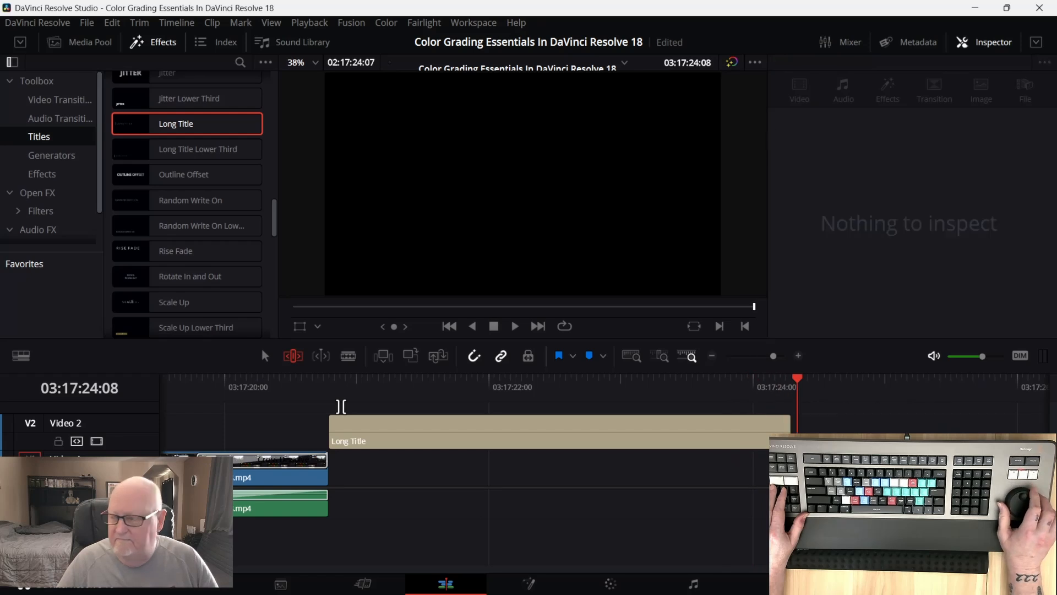
Extend the end of the closing Long Title clip by five frames, to 03:17:24:12.
key(Left)
key(Left)
key(period)
key(period)
key(period)
key(period)
key(period)
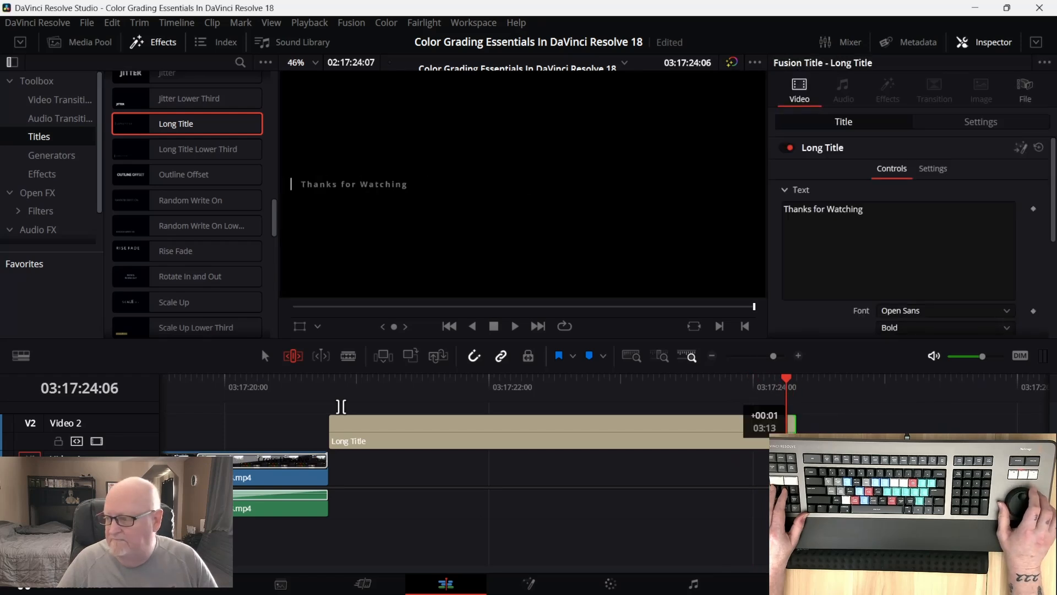
Step to the closing title's end at 03:17:24:12 and back to 03:17:24:06 to check its last frames.
key(Right)
key(Right)
key(Right)
key(Right)
key(Right)
key(Right)
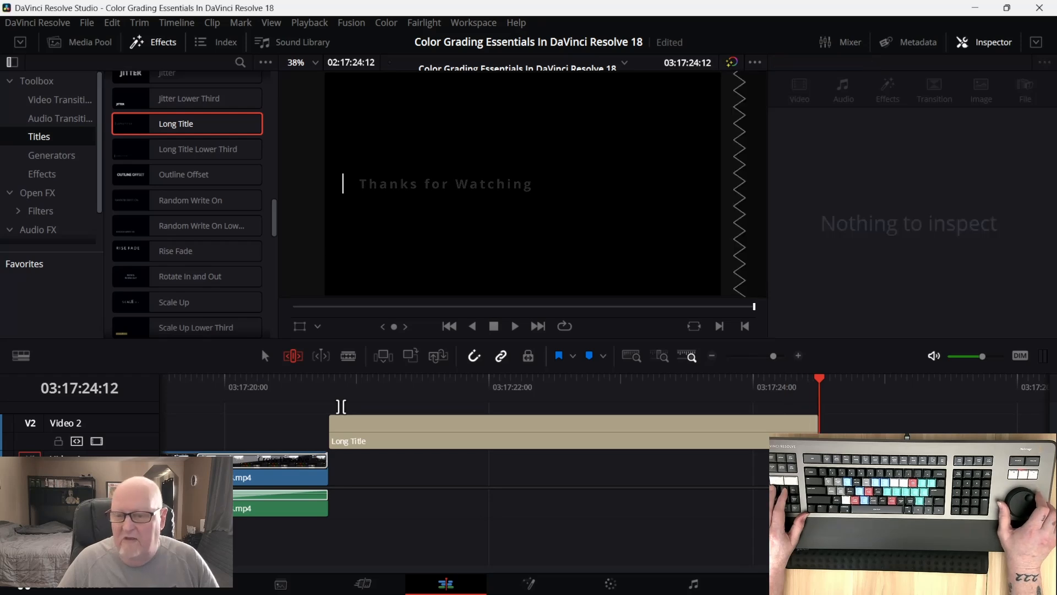
key(Left)
key(Left)
key(Left)
key(Left)
key(Left)
key(Left)
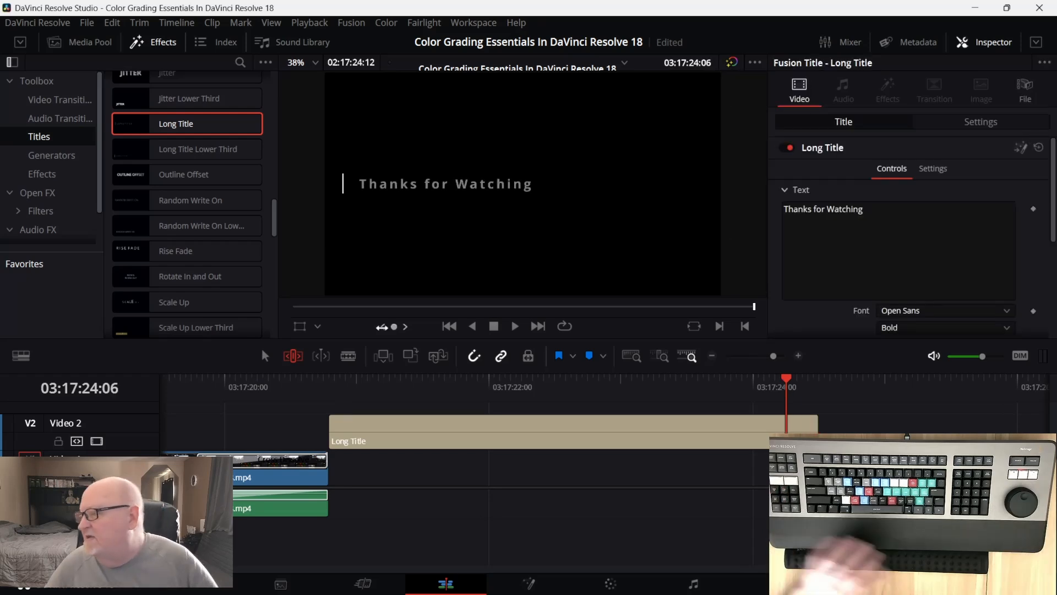
Expand the Inspector to full height and change the closing title's font to Rockwell.
scroll(844, 231, down, 3)
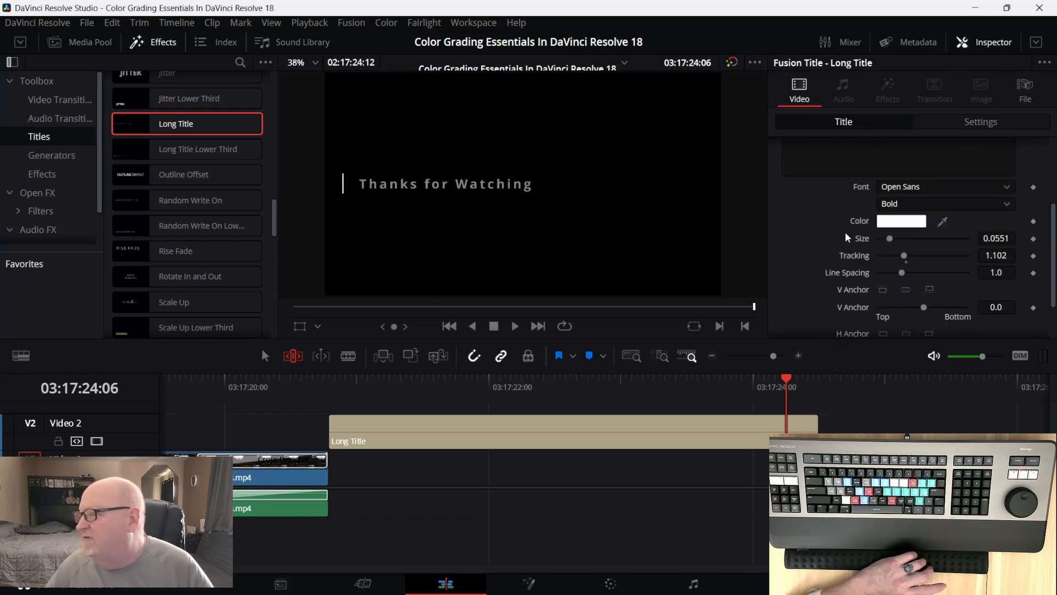
click(1037, 43)
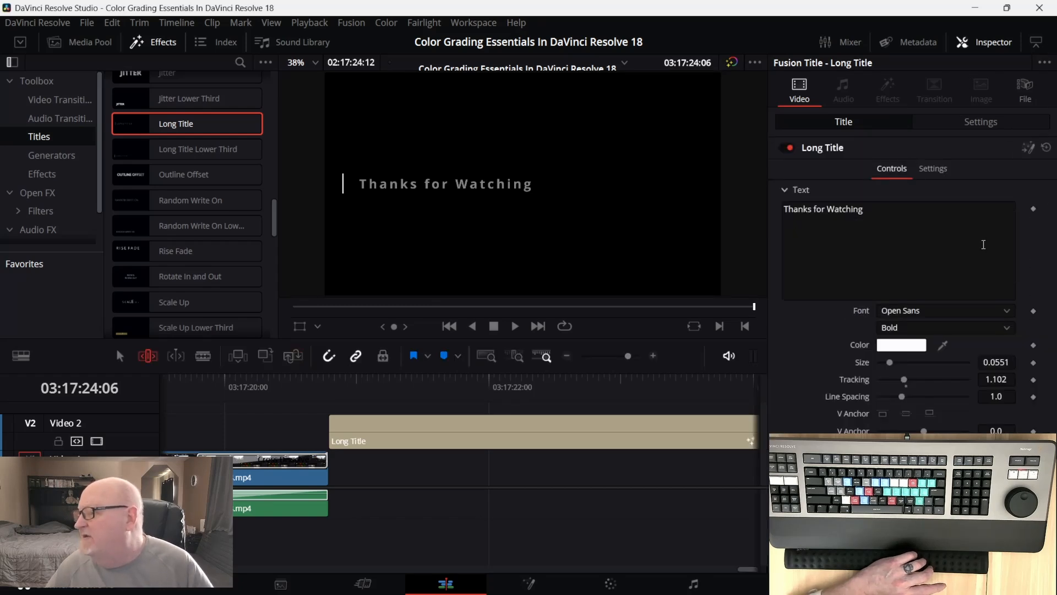
click(936, 311)
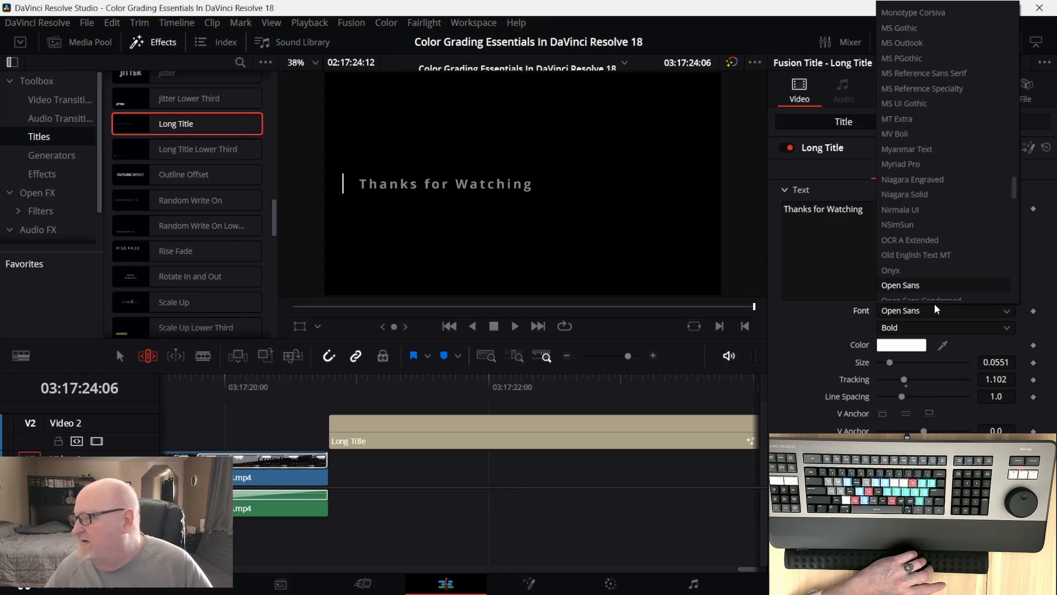
scroll(940, 231, down, 2)
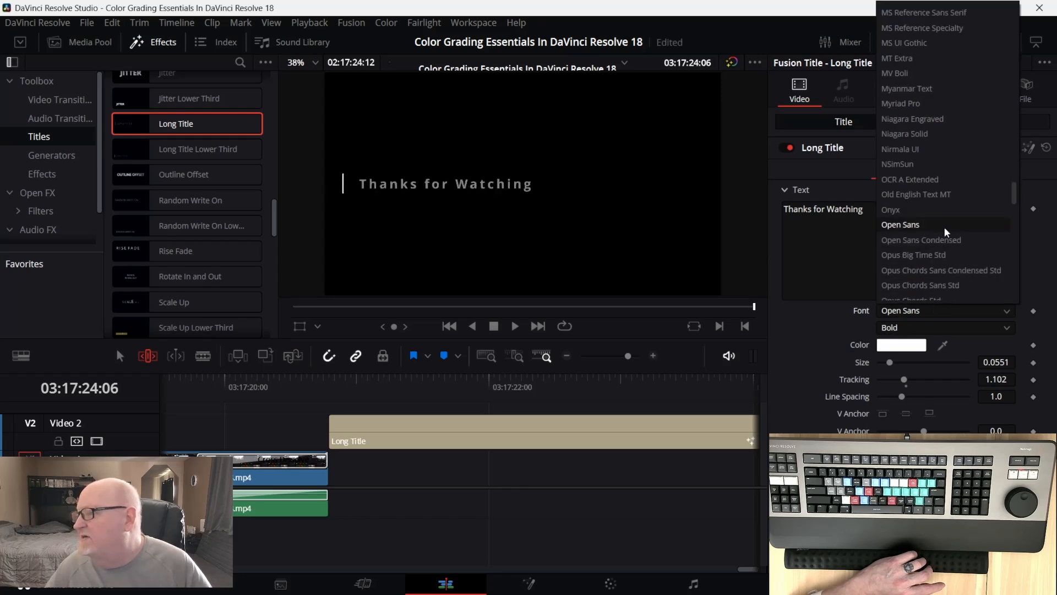
scroll(946, 232, up, 1)
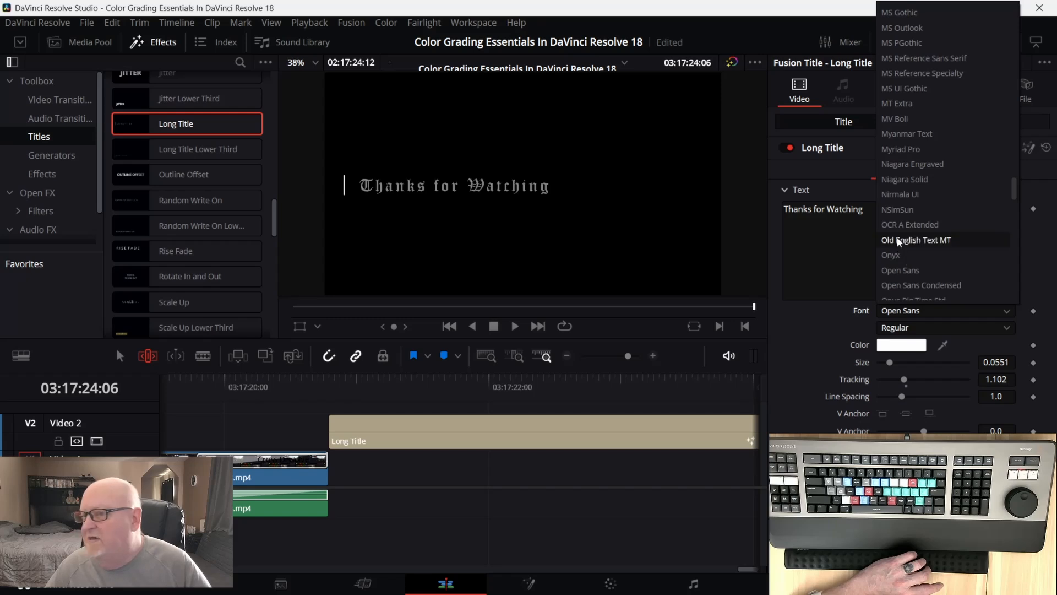
scroll(903, 256, down, 6)
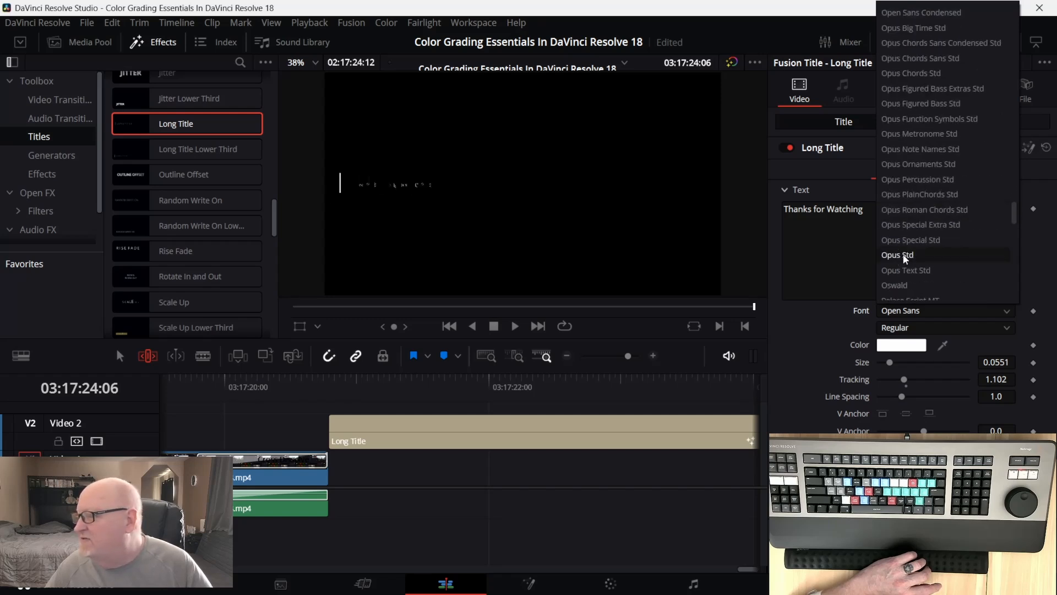
scroll(908, 177, down, 6)
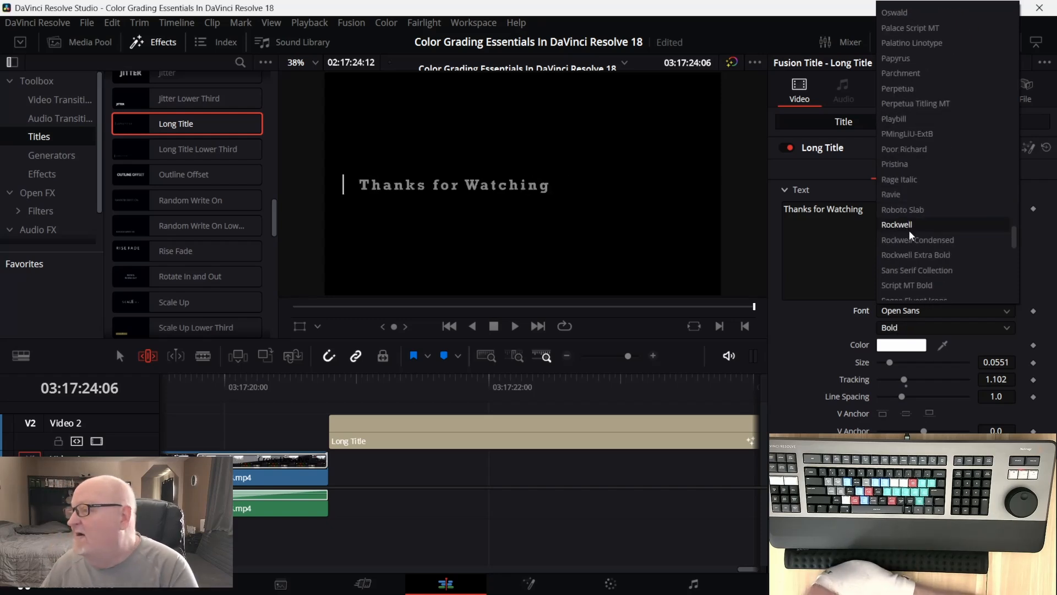
click(910, 231)
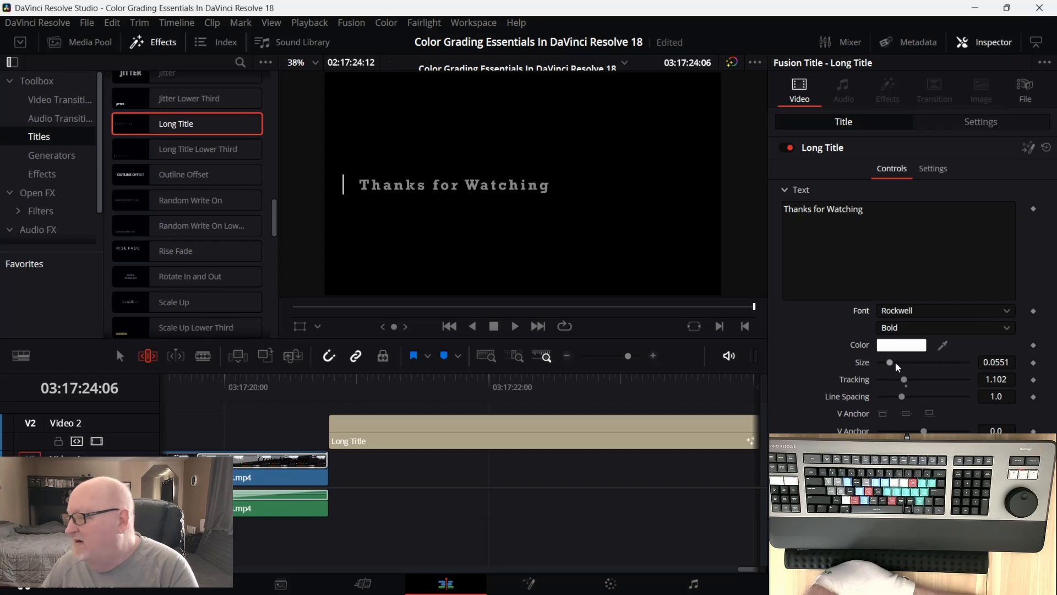
Enlarge the closing title's text to a size of 0.1024 and return the Inspector to its normal height.
drag(894, 364, 901, 365)
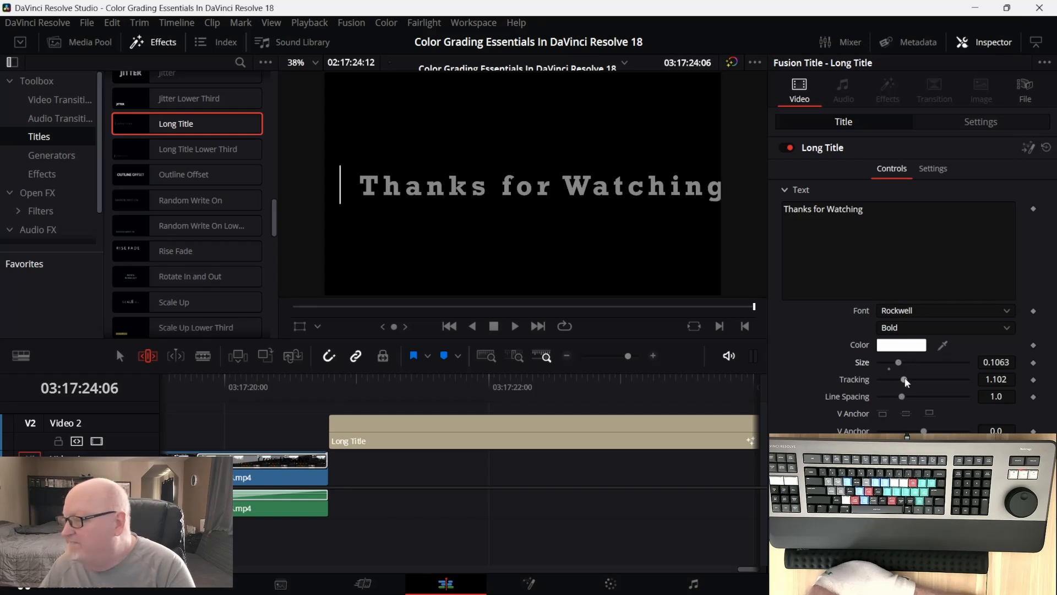
drag(899, 364, 899, 363)
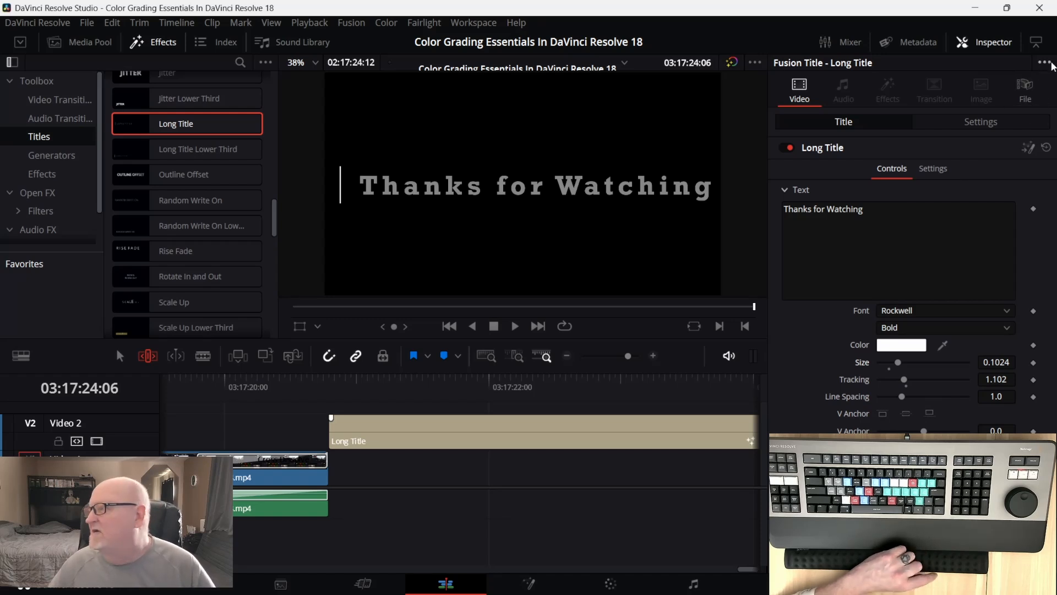
click(1036, 42)
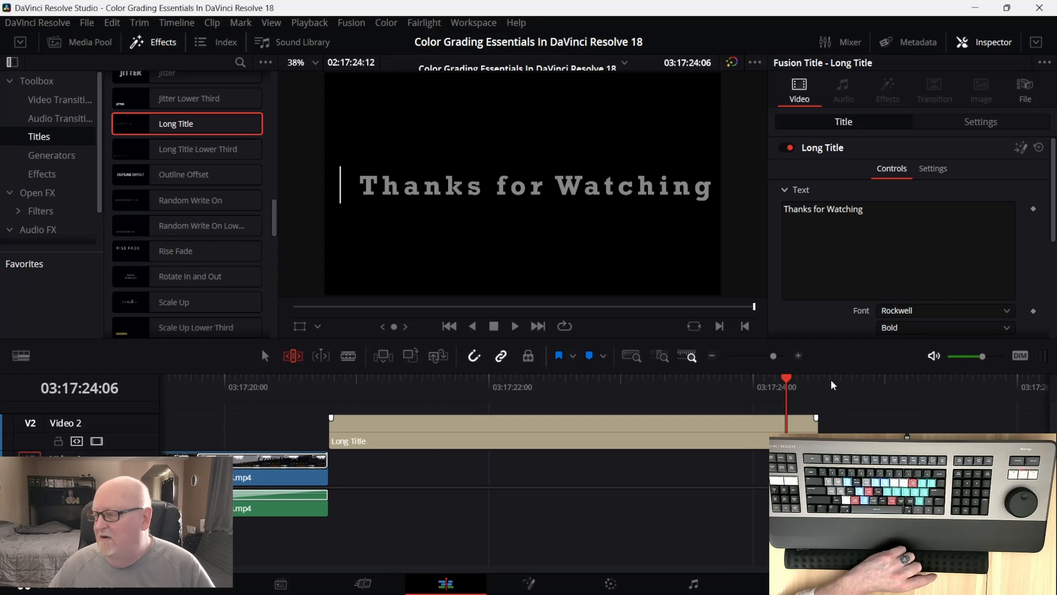
Play the restyled closing title from its start at 03:17:20:19 to its end, and recheck its opening frames through 03:17:21:05.
drag(790, 387, 330, 424)
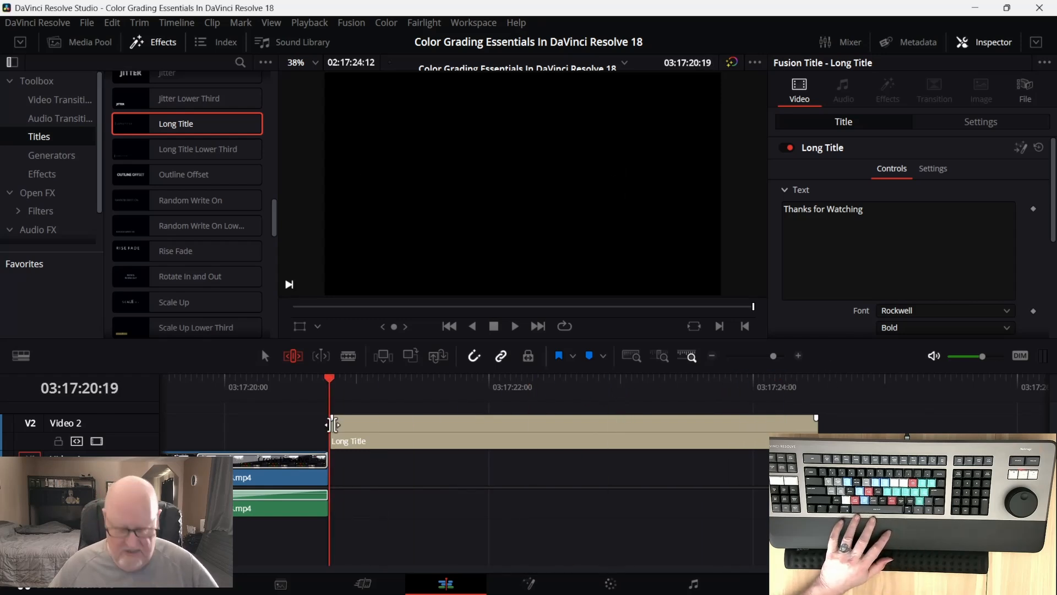
key(space)
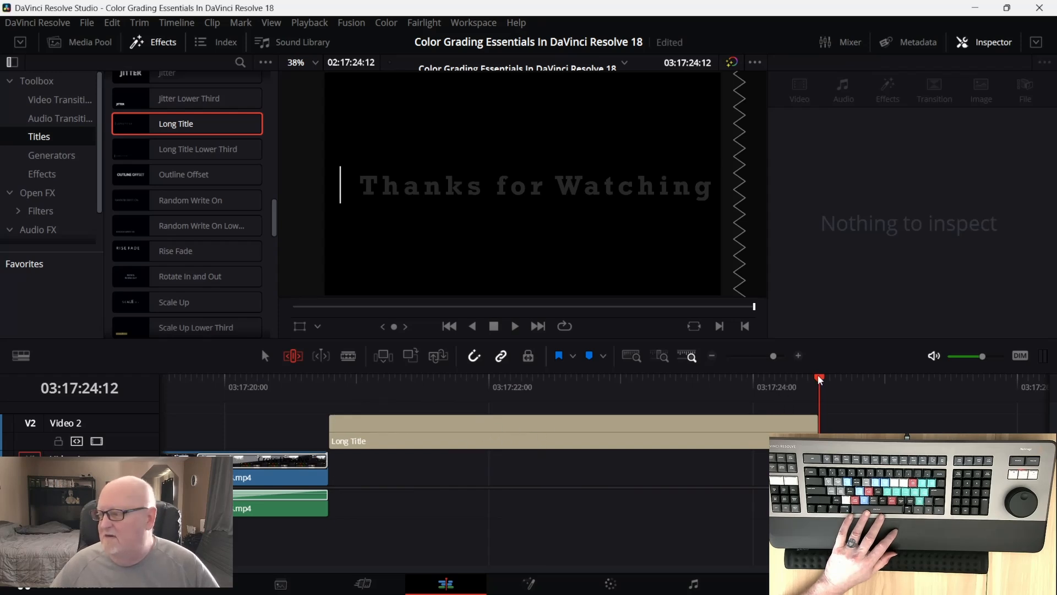
drag(819, 379, 330, 379)
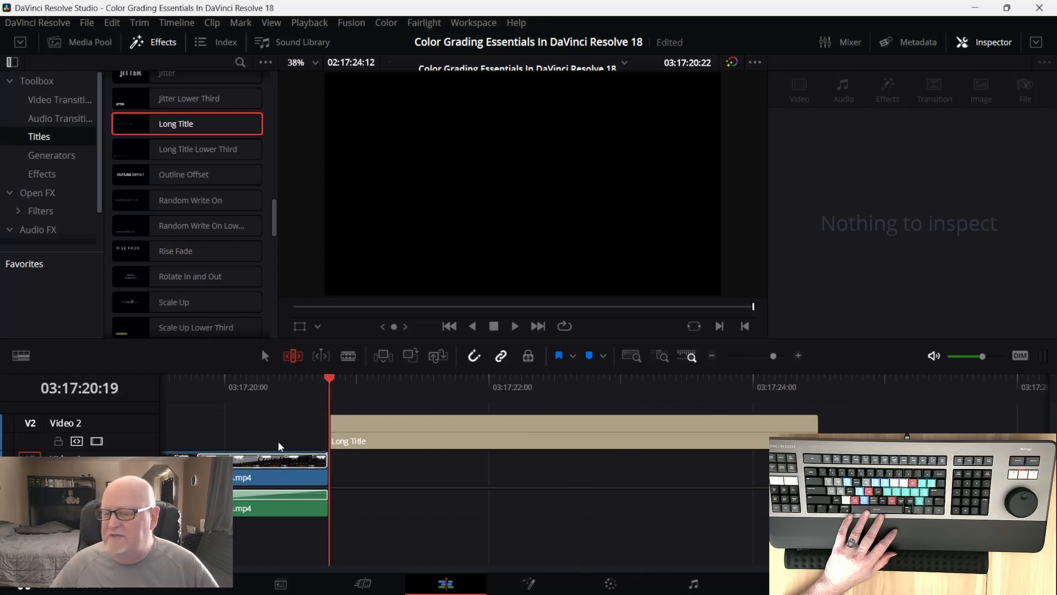
click(380, 442)
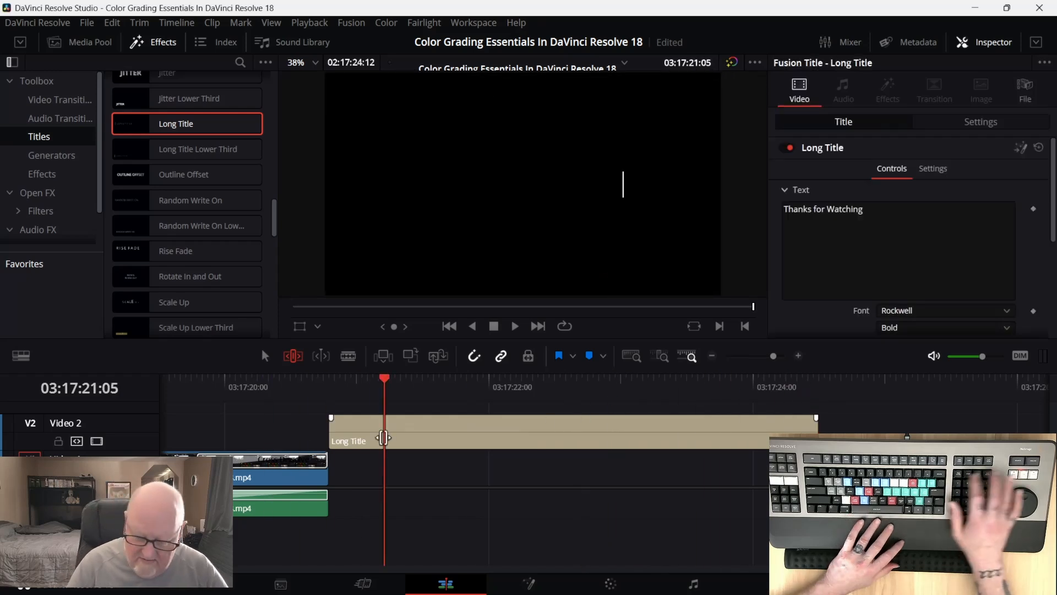
Add a Long Title Fusion title on Video 2 at the timeline's start, 01:00:00:00, above the intro clip.
key(Home)
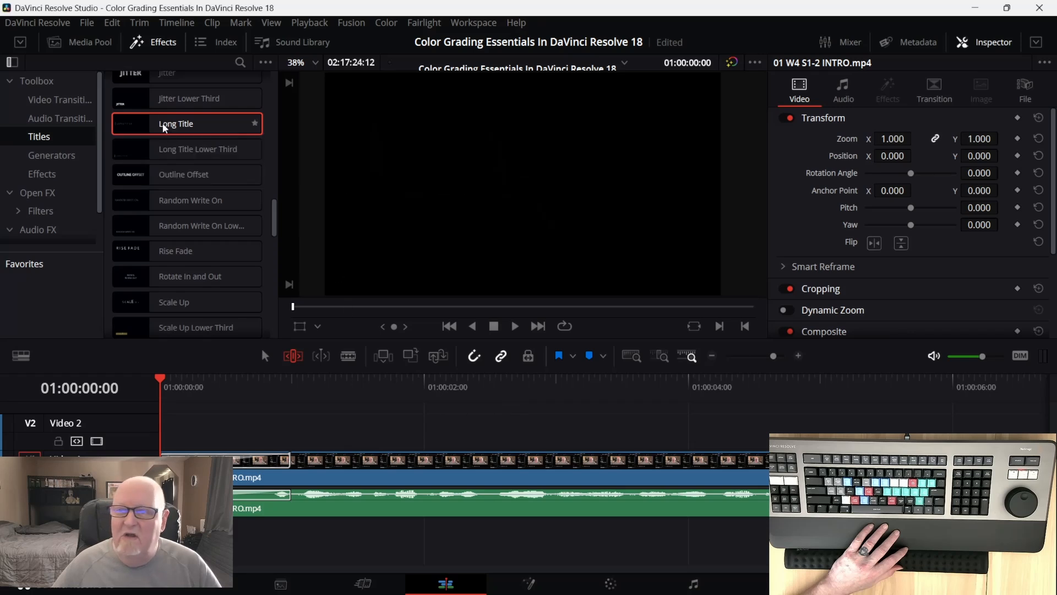
drag(142, 125, 177, 442)
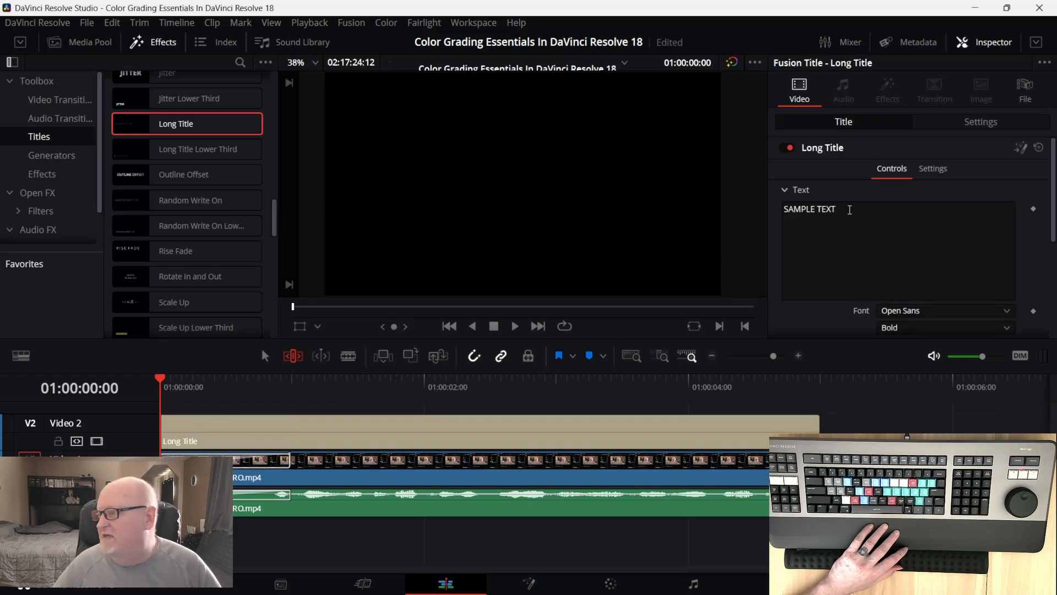
Replace the opening title's sample text with "Color Grading Essentials In DaVinci Resolve 18", breaking the line after "Essentials".
click(849, 210)
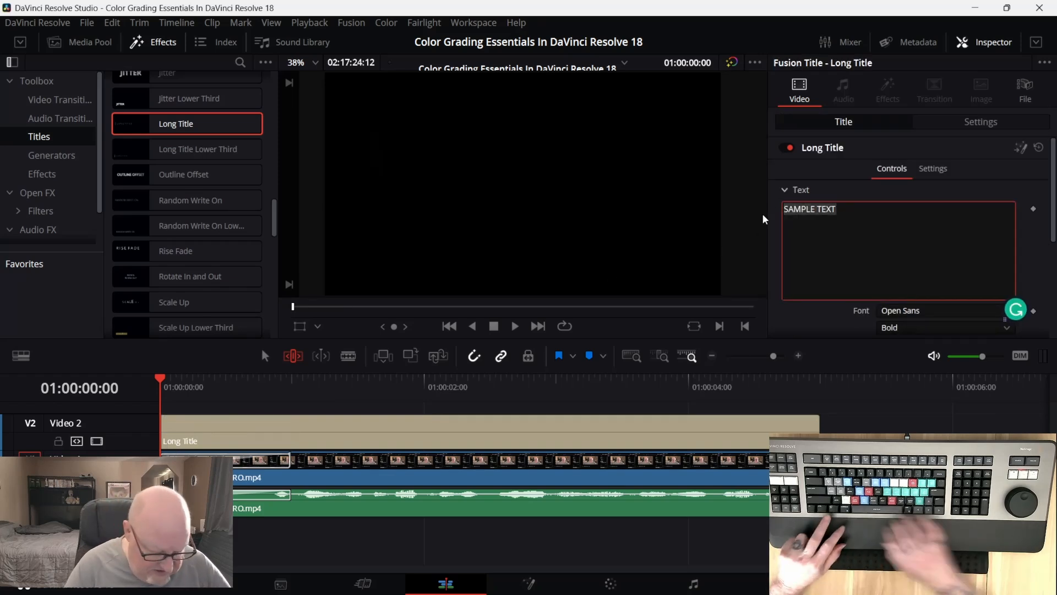
text(Color Grading Essentials In DaVinci Resolve 18)
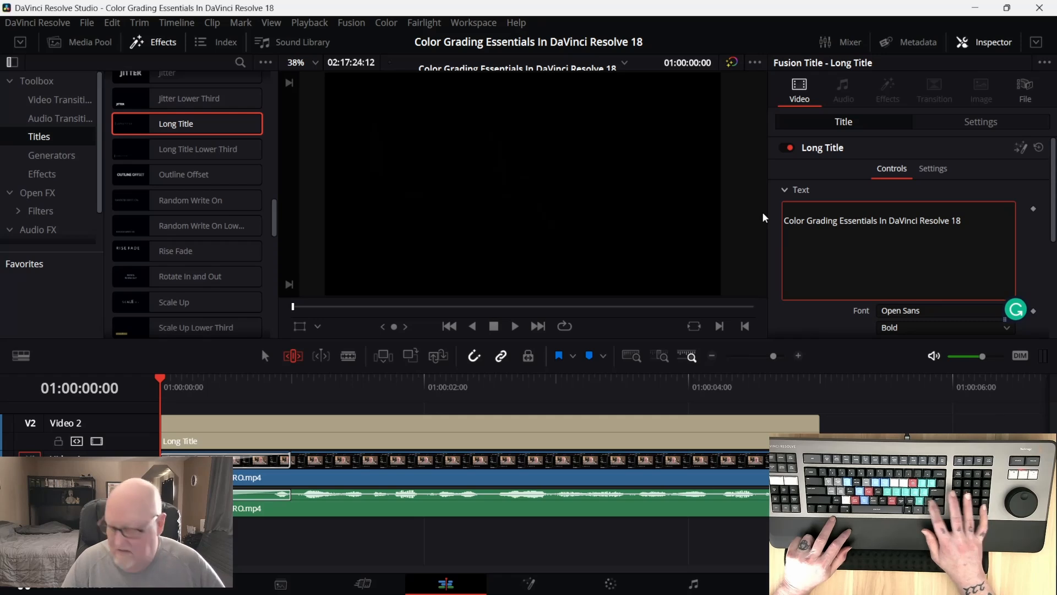
key(BackSpace)
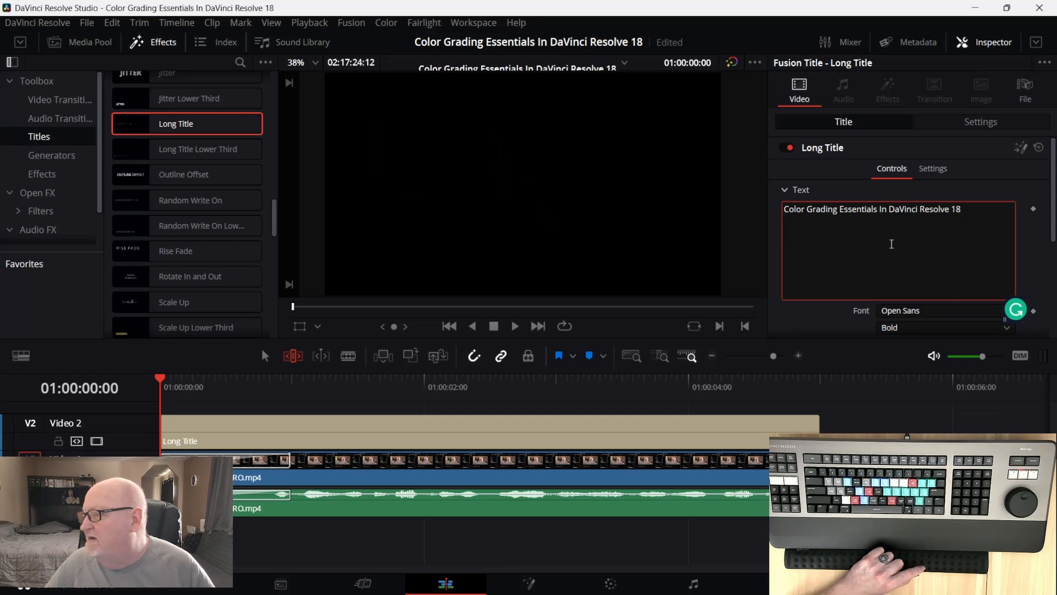
key(Return)
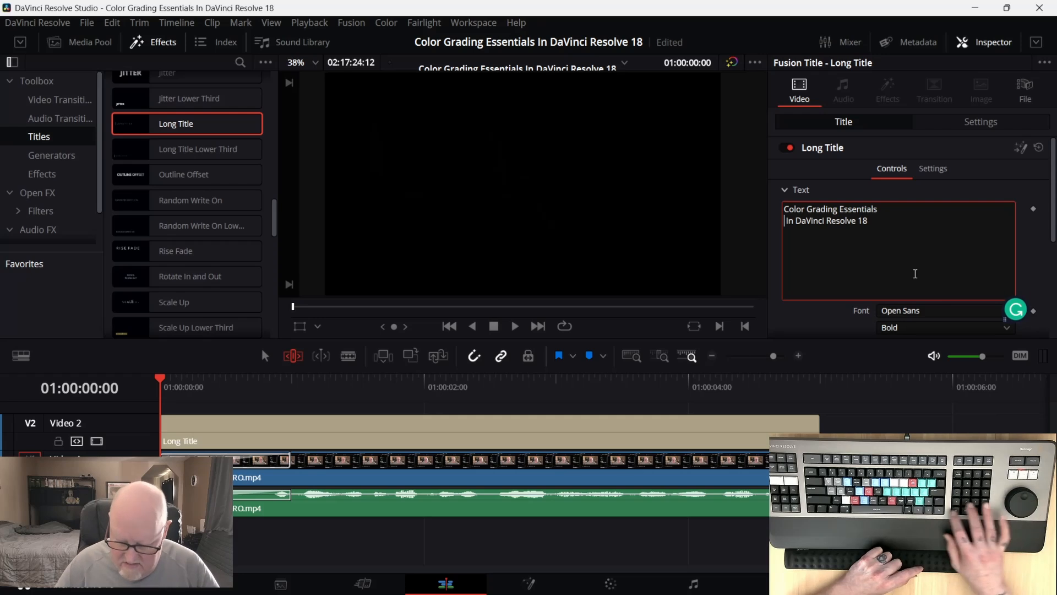
Remove the extra space at the start of the second line, "In DaVinci Resolve 18", in the opening title's text.
key(Delete)
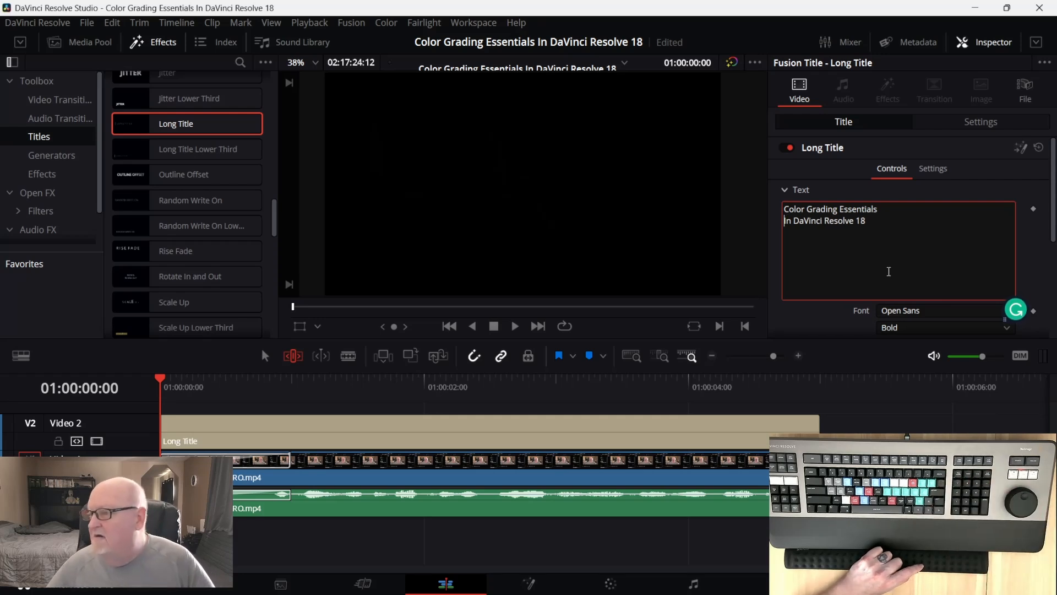
drag(160, 380, 165, 408)
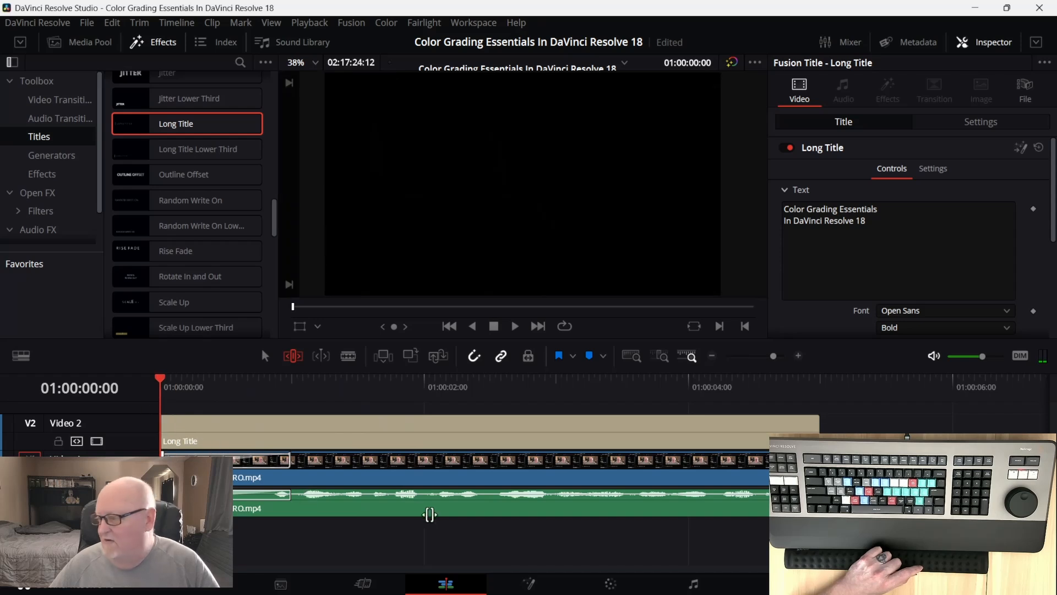
Select all course clips together with the closing title and shift them so the intro clip starts at 01:00:05:00, where the opening title ends.
click(631, 356)
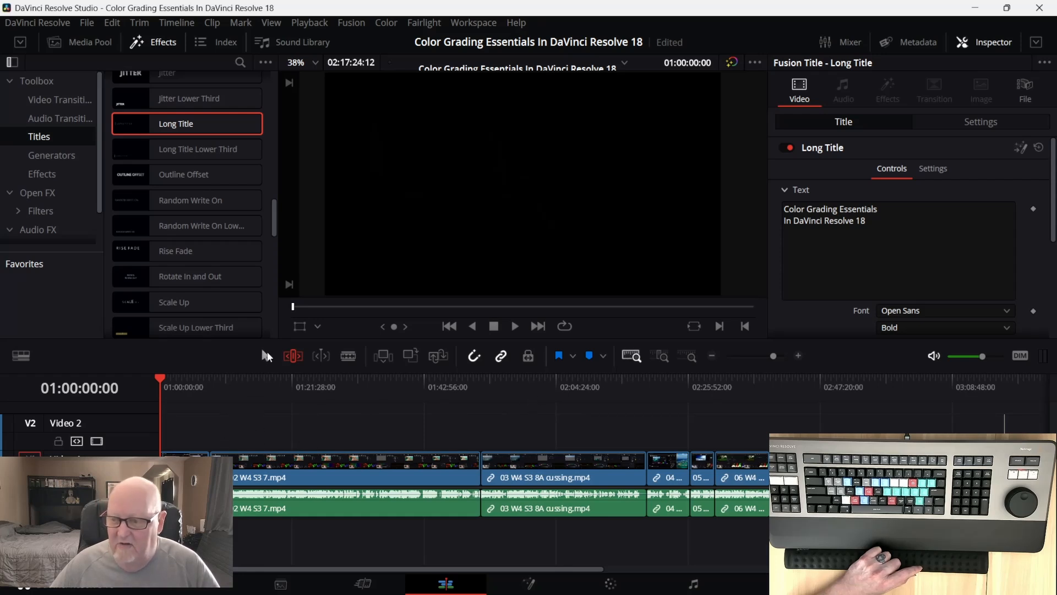
drag(199, 526, 1015, 526)
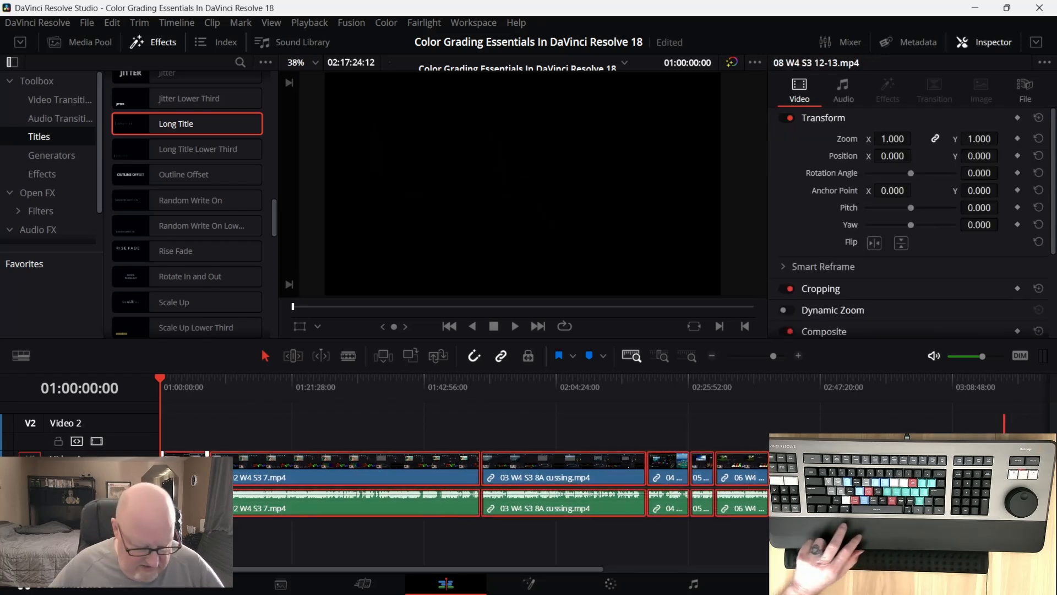
right_click(186, 476)
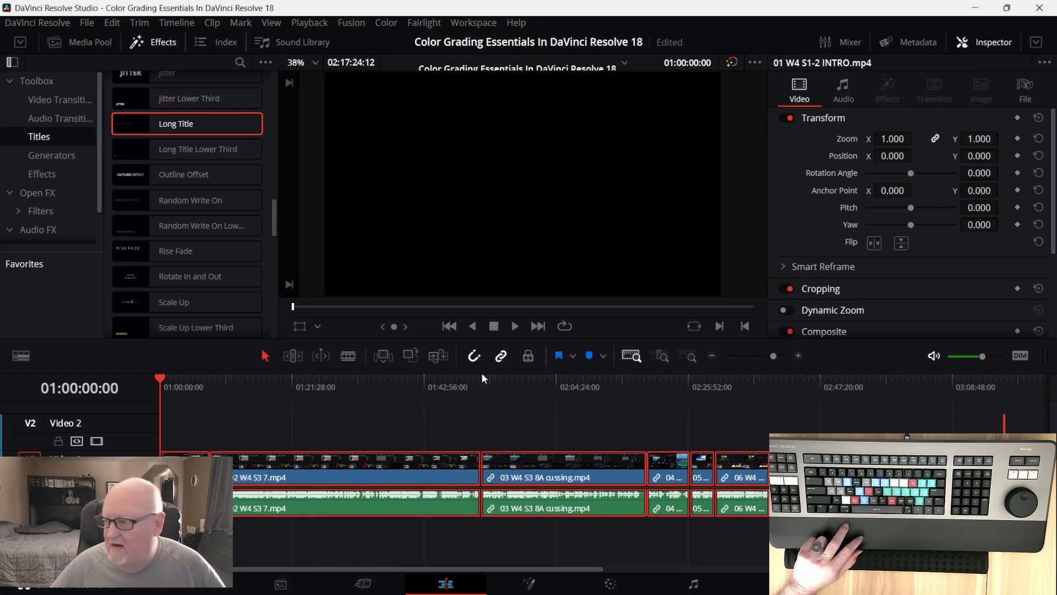
click(664, 355)
drag(163, 380, 727, 392)
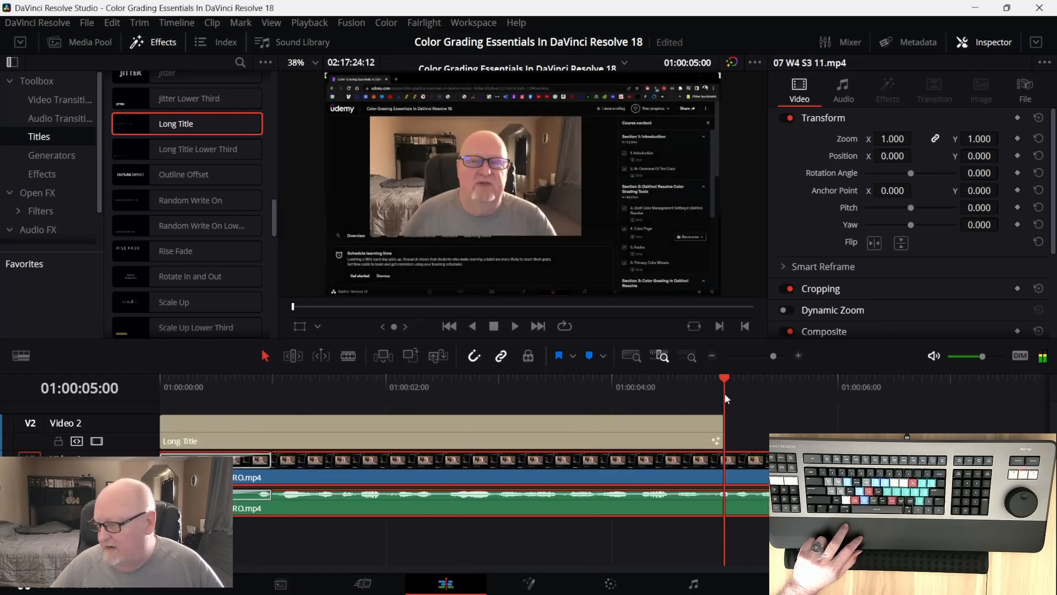
drag(767, 479, 991, 475)
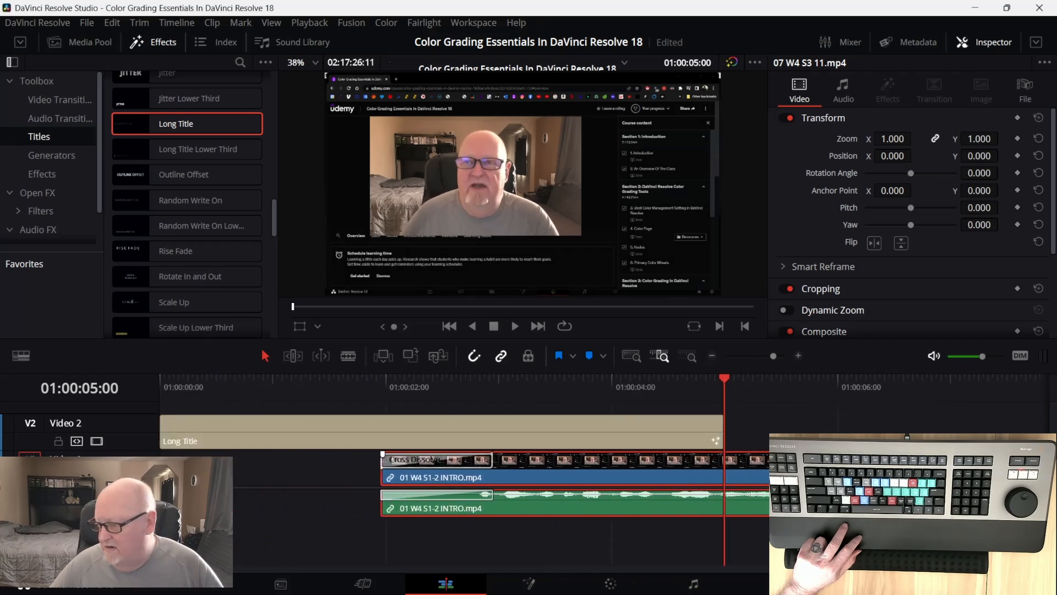
drag(738, 478, 830, 492)
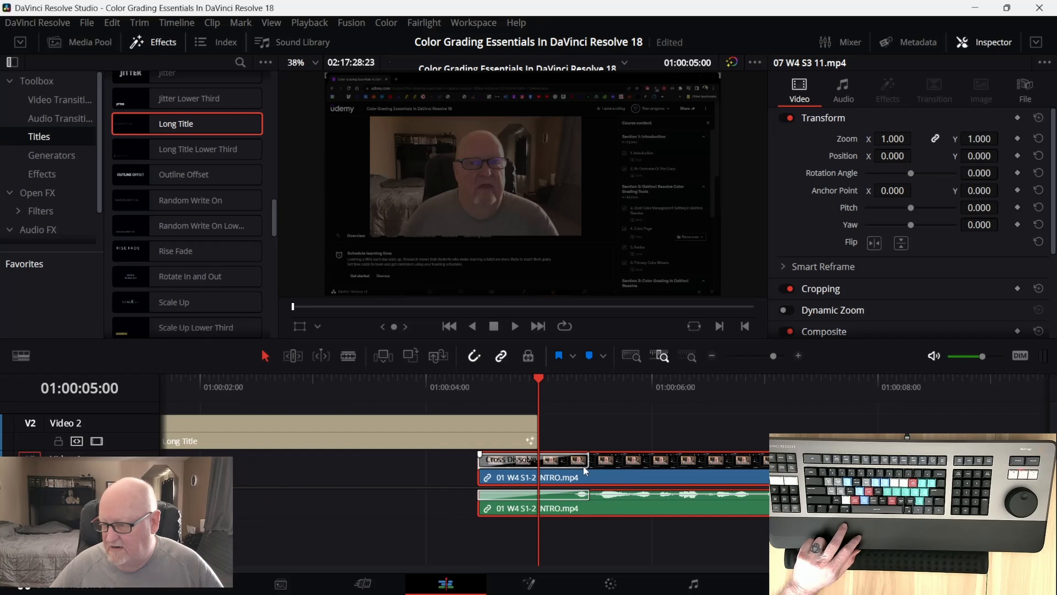
drag(580, 476, 634, 472)
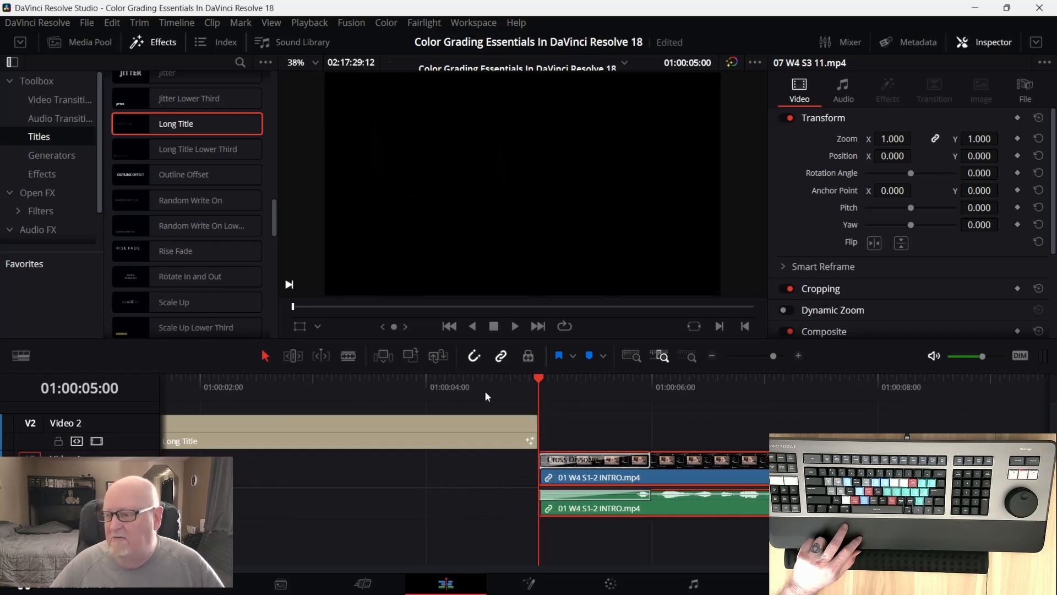
Play the opening title from 01:00:00:00 and stop at 01:00:03:13 while its text is displayed.
drag(548, 375, 147, 388)
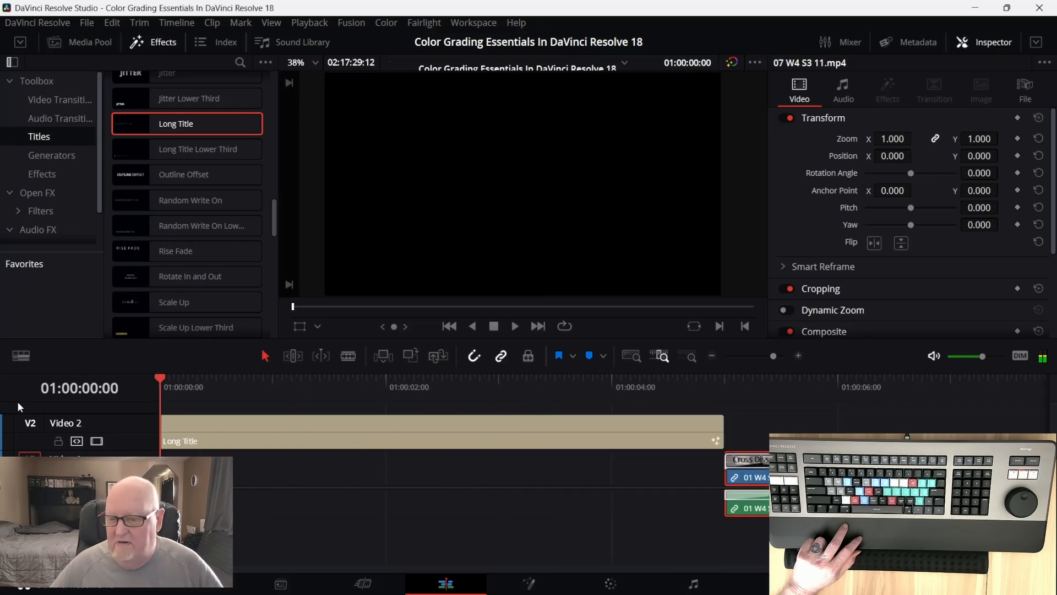
key(space)
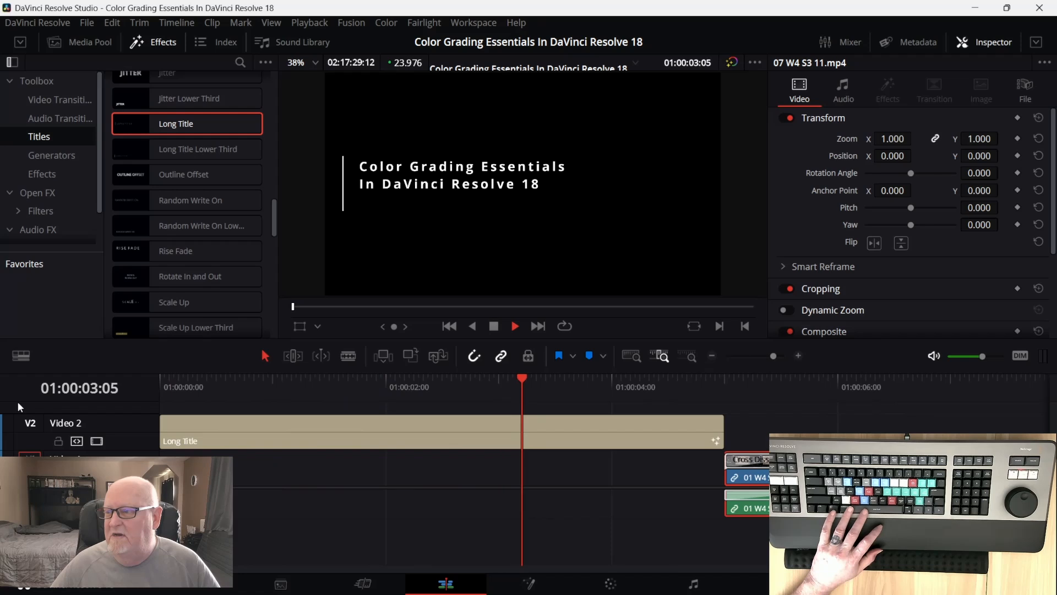
key(space)
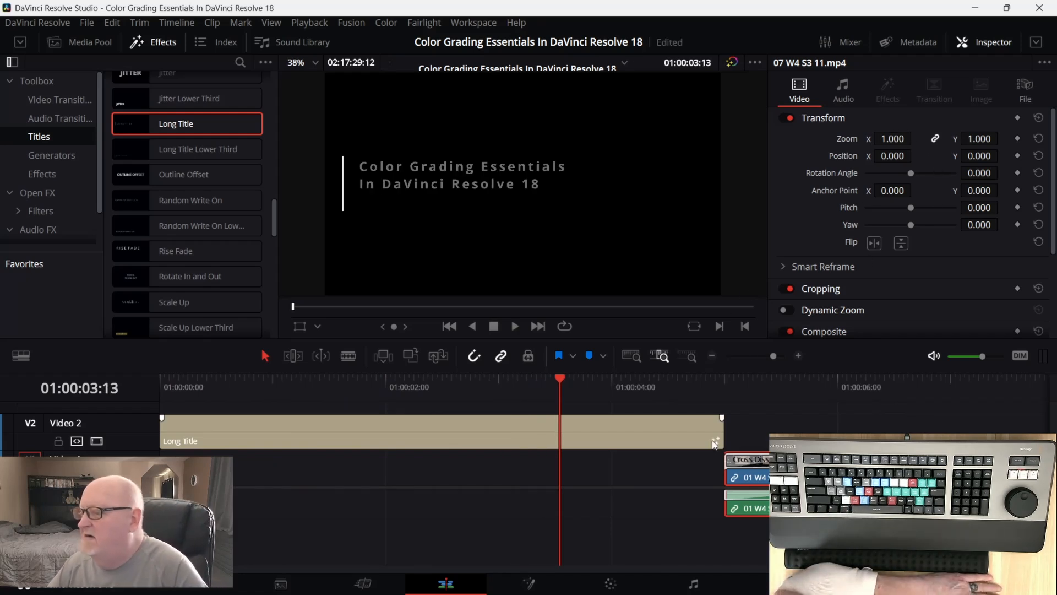
Change the opening title's font to Rockwell and enlarge its text to a size of 0.0827.
click(681, 422)
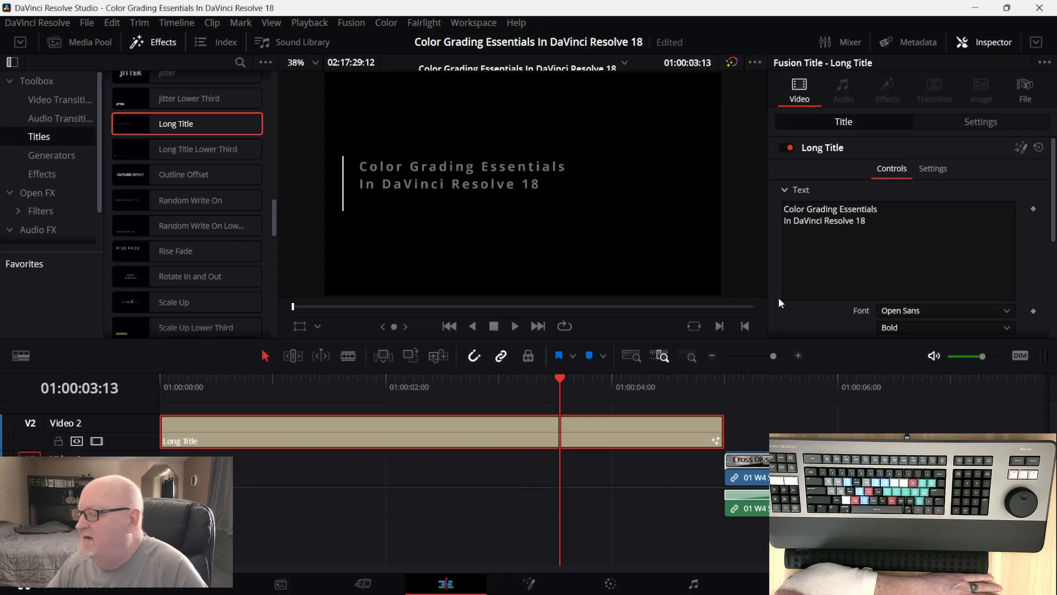
scroll(898, 209, down, 3)
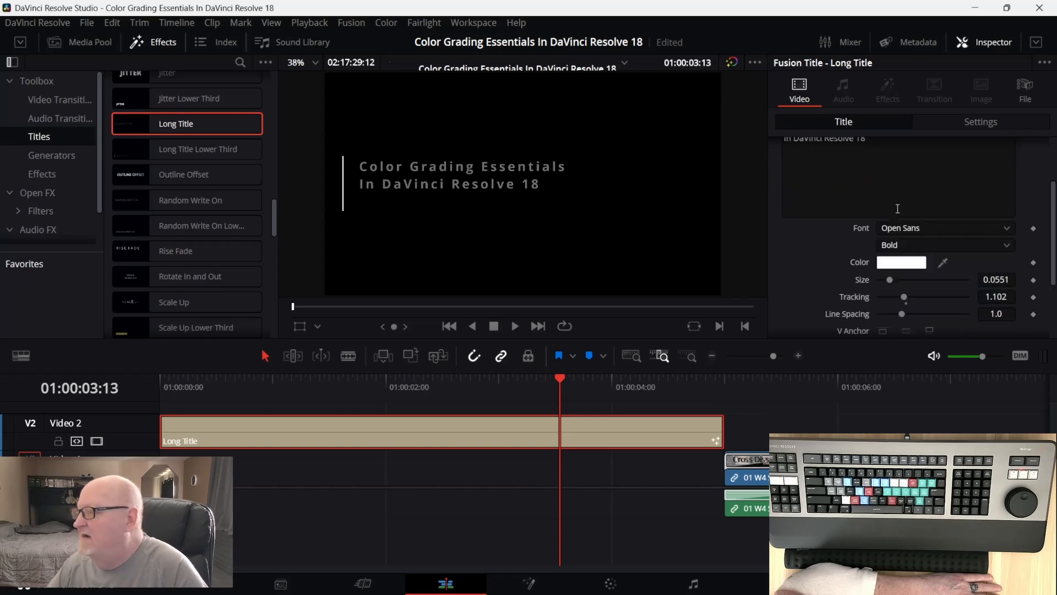
click(923, 189)
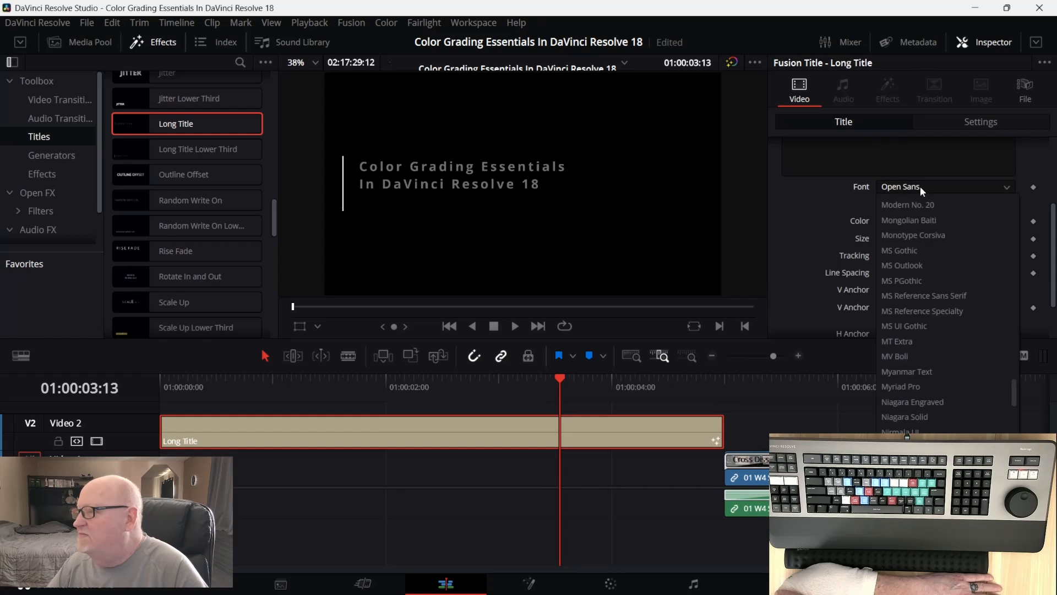
scroll(920, 274, down, 10)
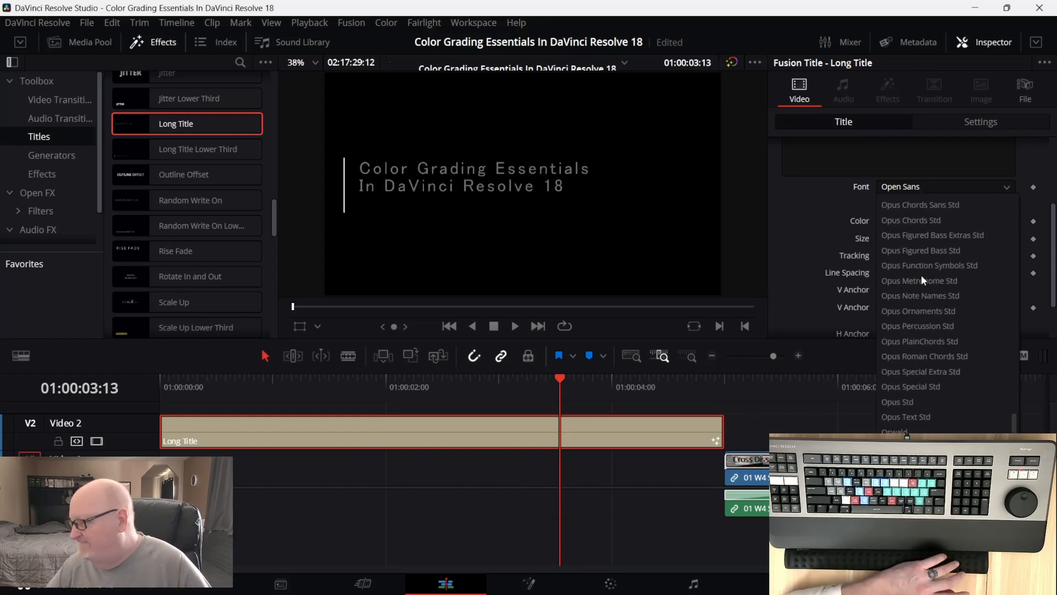
scroll(923, 278, down, 10)
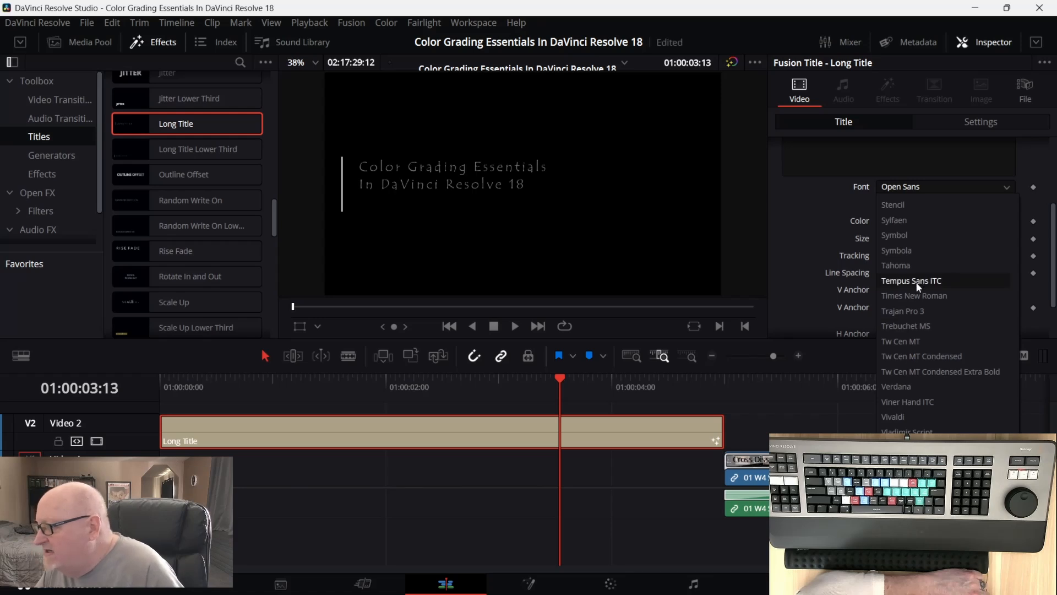
scroll(920, 285, up, 10)
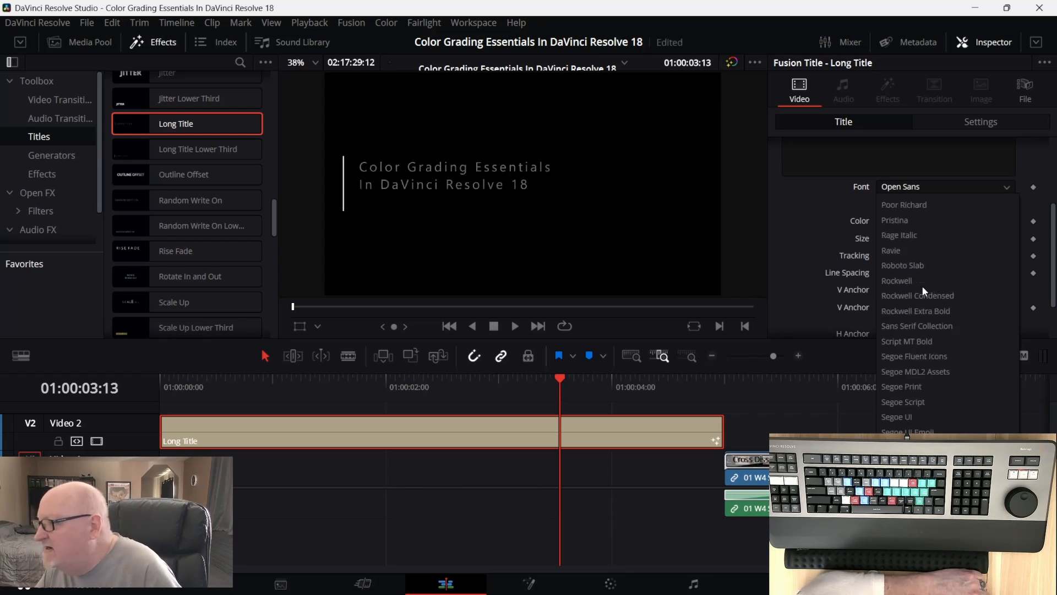
click(914, 281)
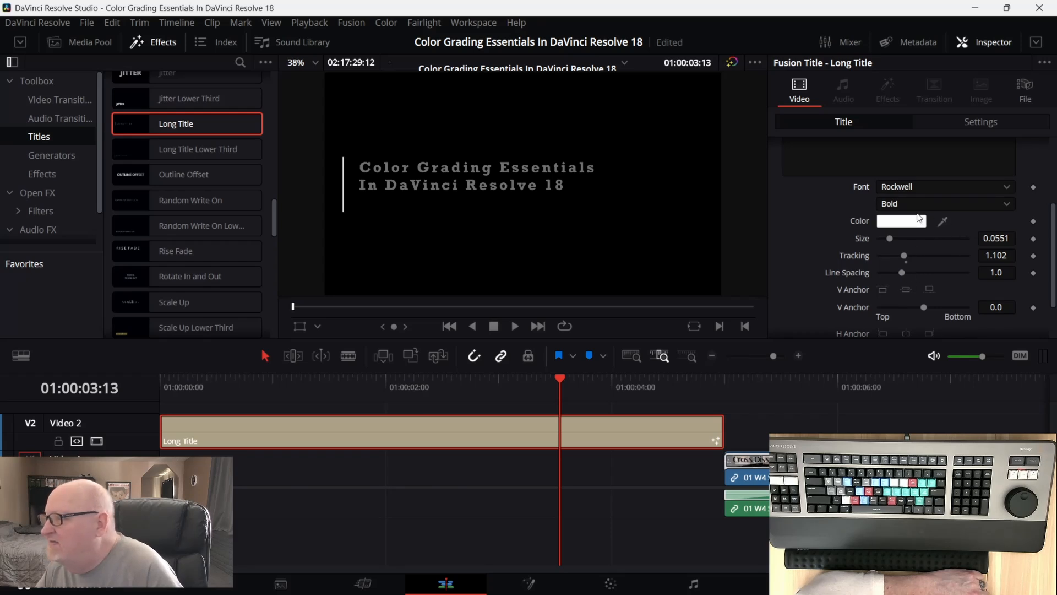
drag(890, 239, 894, 238)
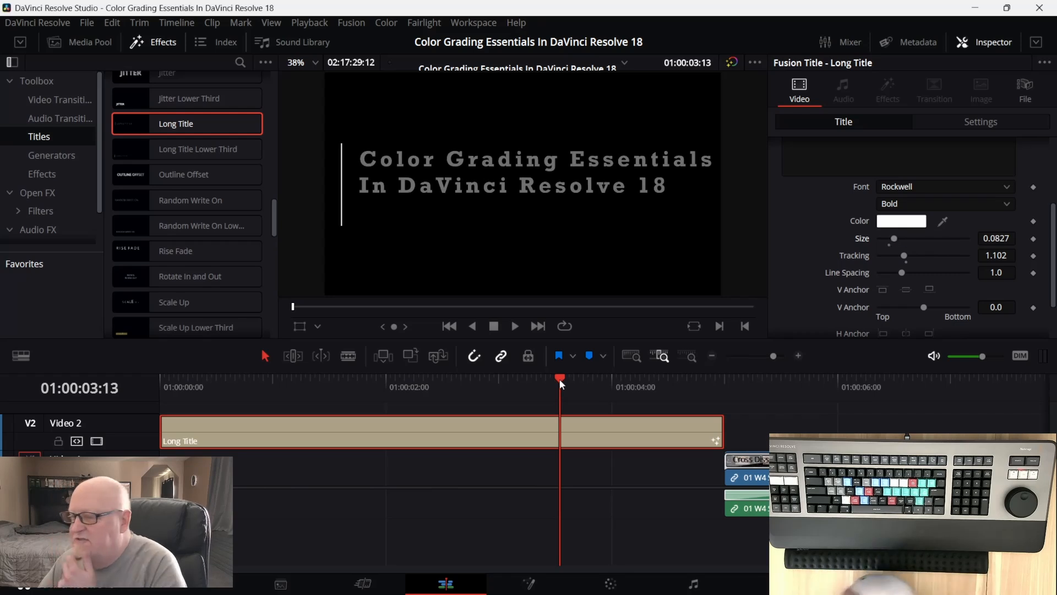
Play the restyled opening title from the timeline's start into the intro clip up to 01:00:08:02, and return to 01:00:00:00.
drag(560, 378, 155, 403)
key(space)
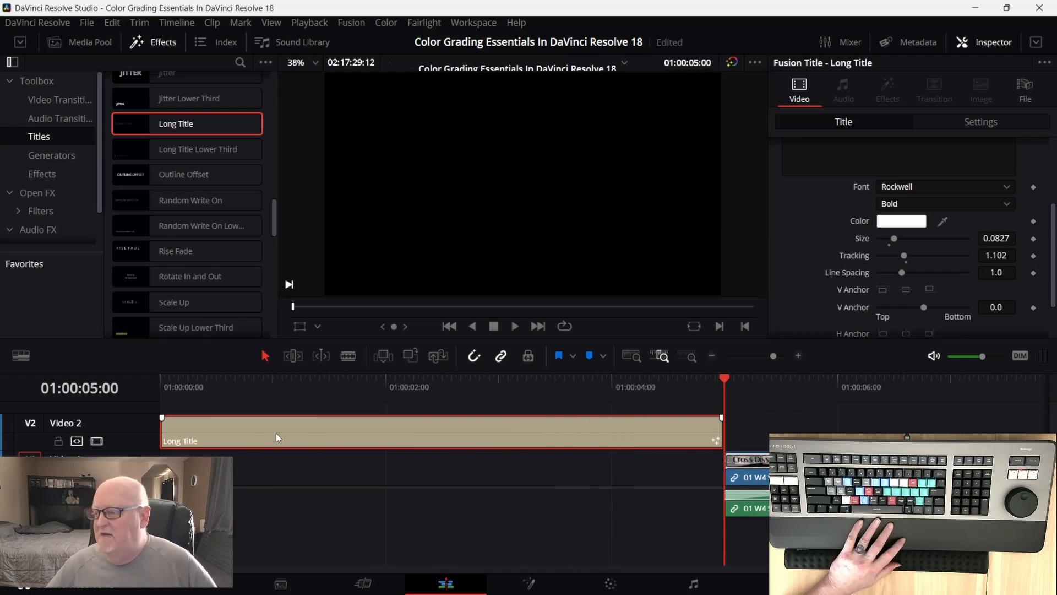
key(space)
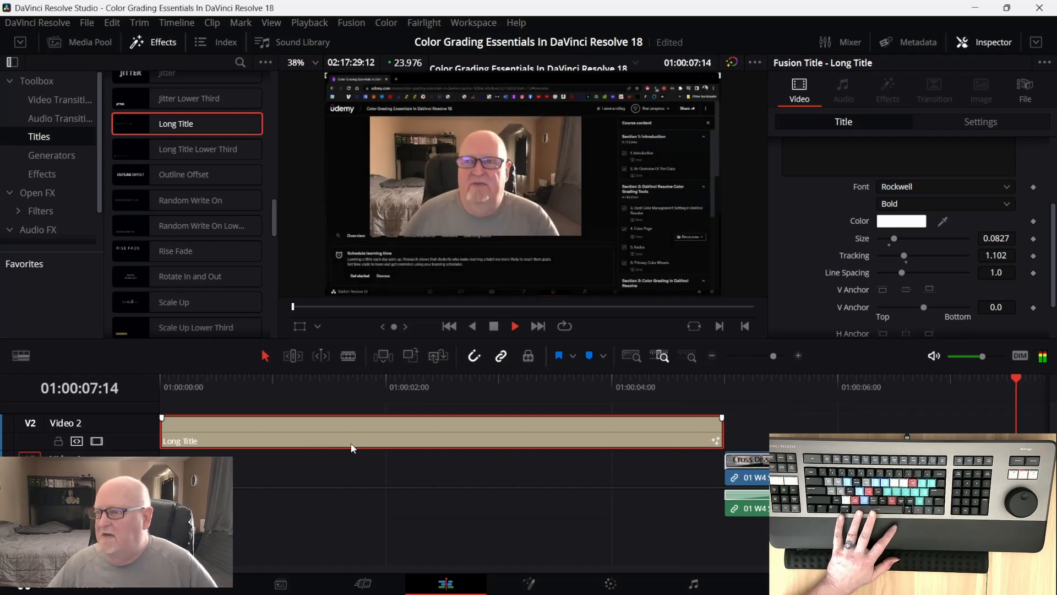
key(space)
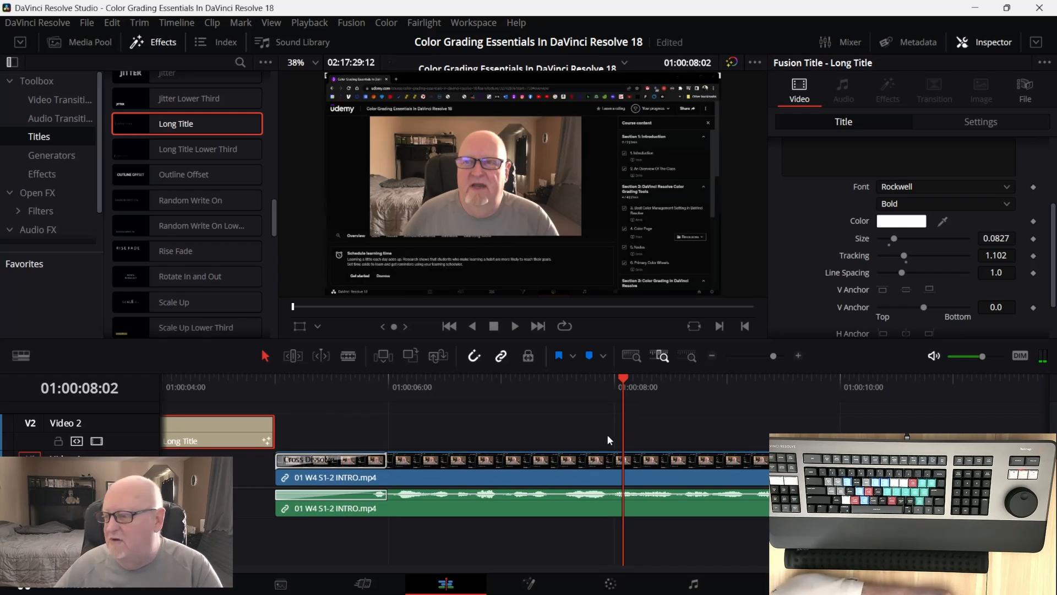
drag(628, 379, 109, 396)
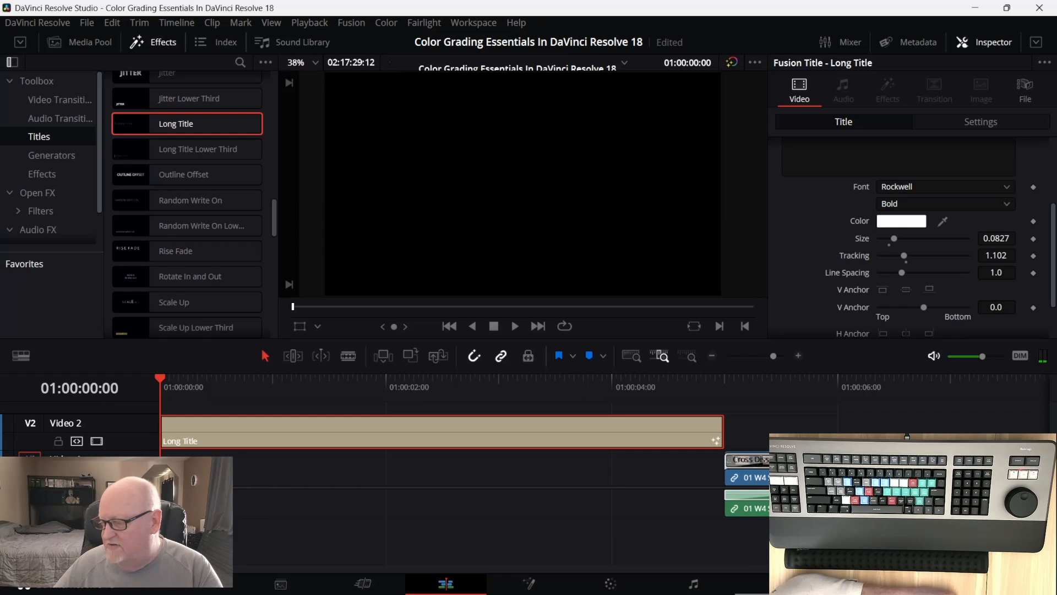
Switch to the Deliver page, review the Custom Export video settings, and clear the render preset.
key(shift+8)
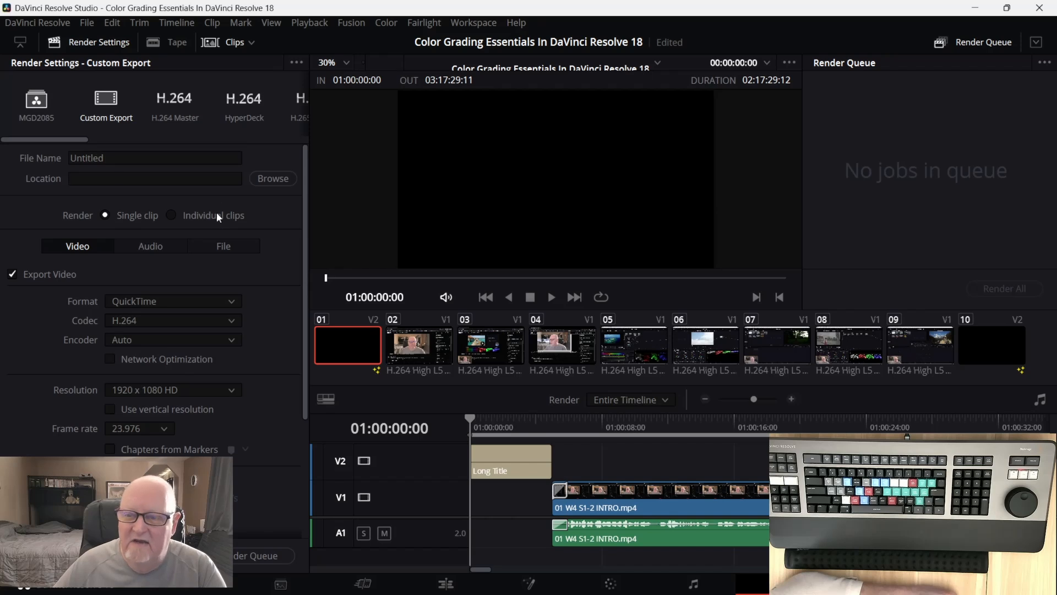
scroll(212, 250, down, 3)
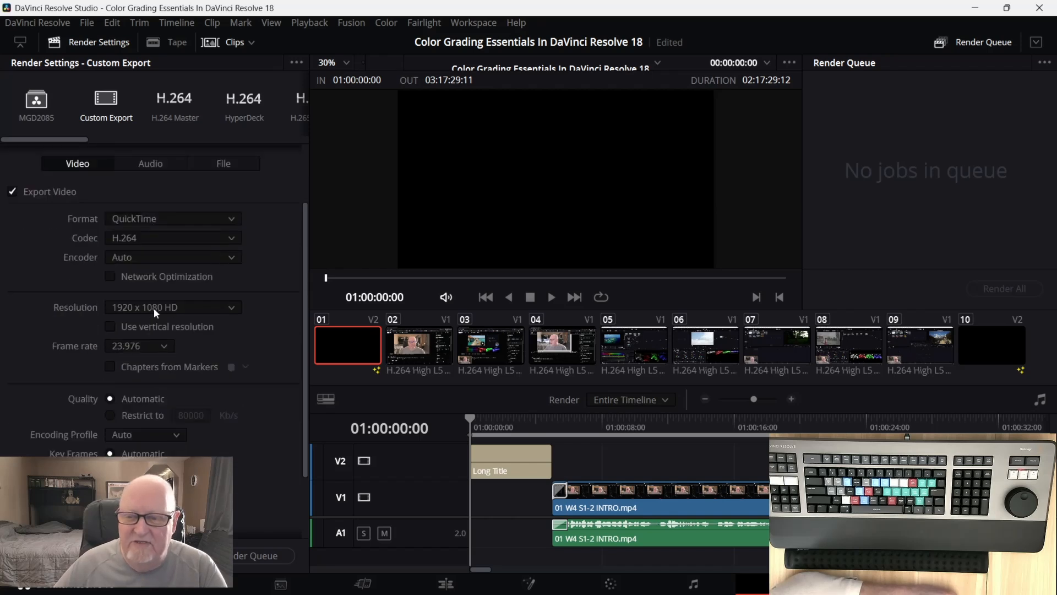
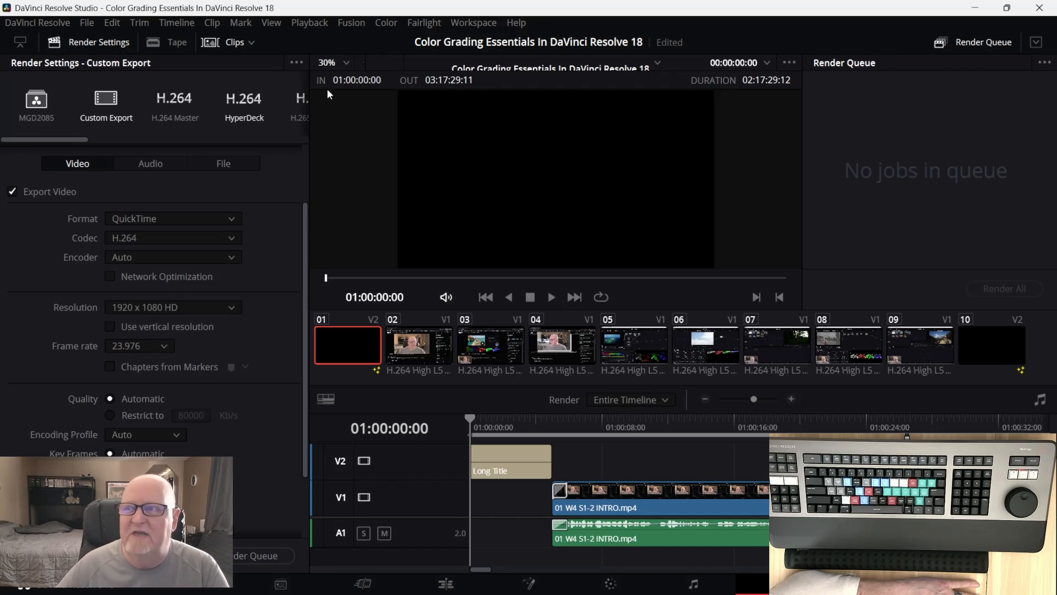
click(296, 62)
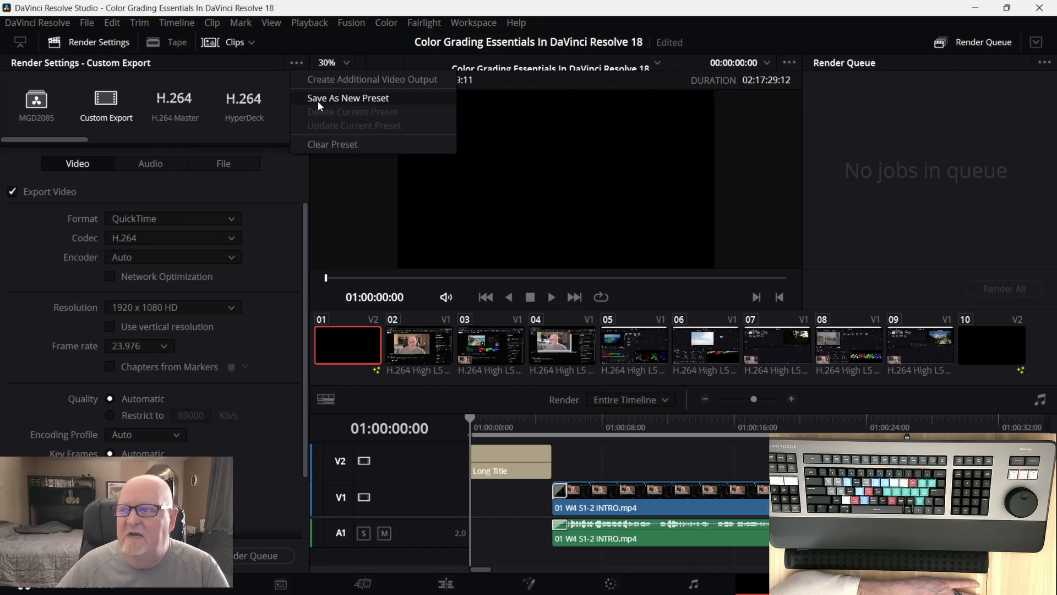
click(324, 145)
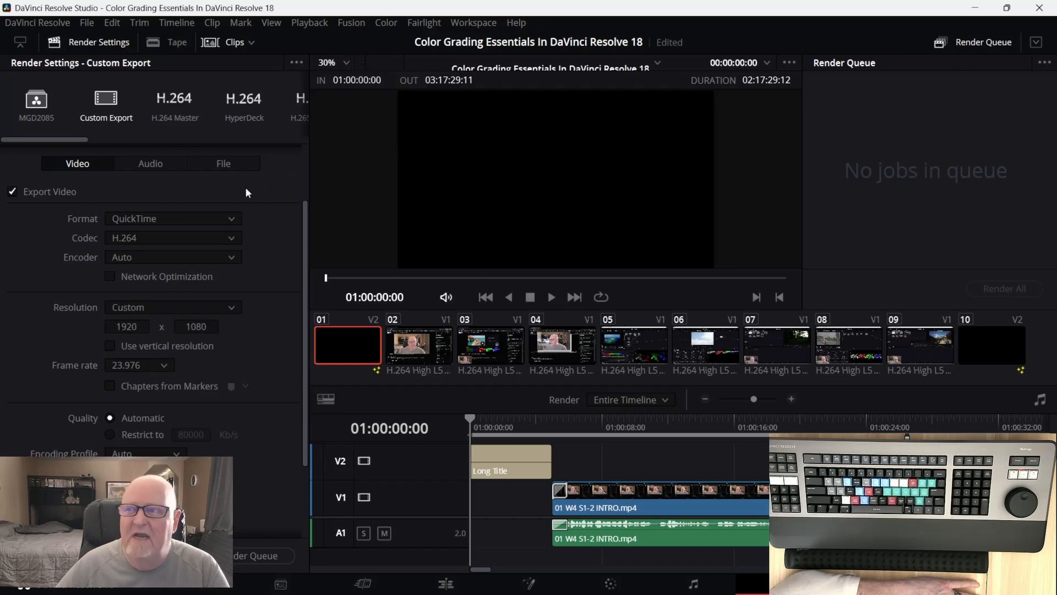
Save the current render settings as a preset named MGD2085, replacing the existing preset of that name.
click(295, 61)
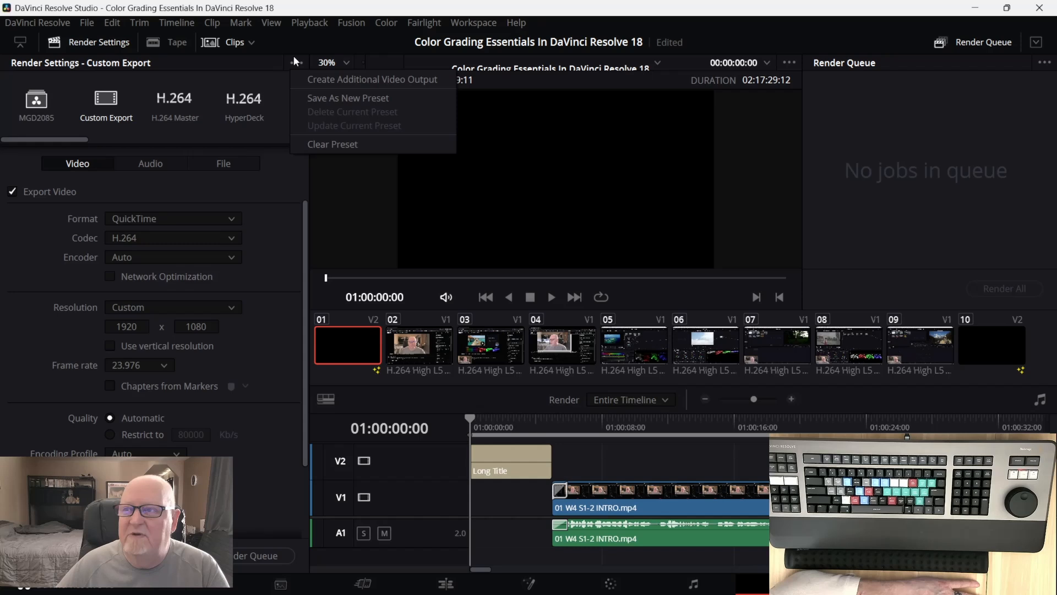
click(318, 98)
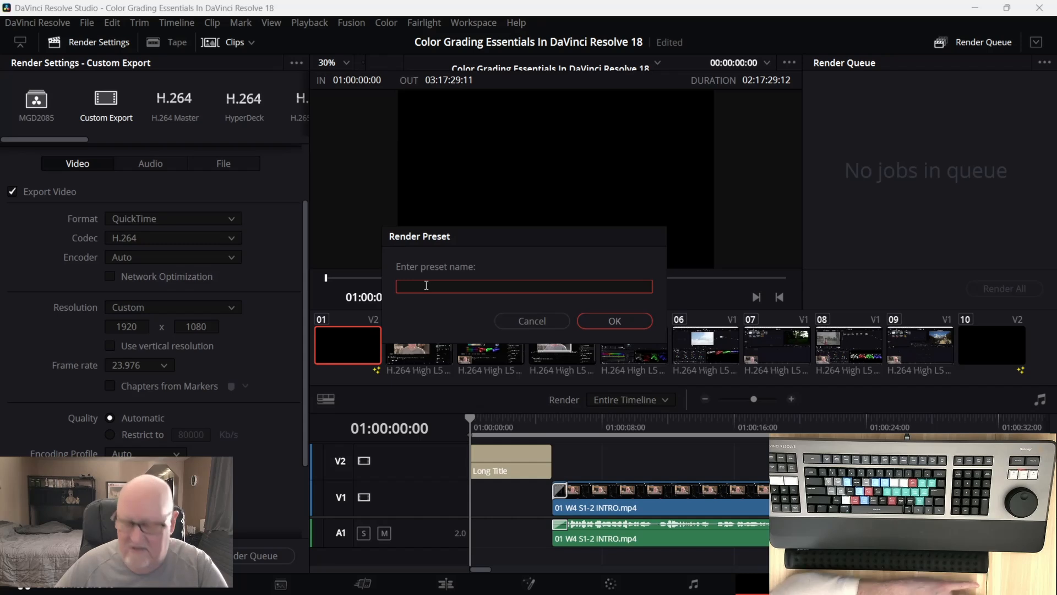
text(MG)
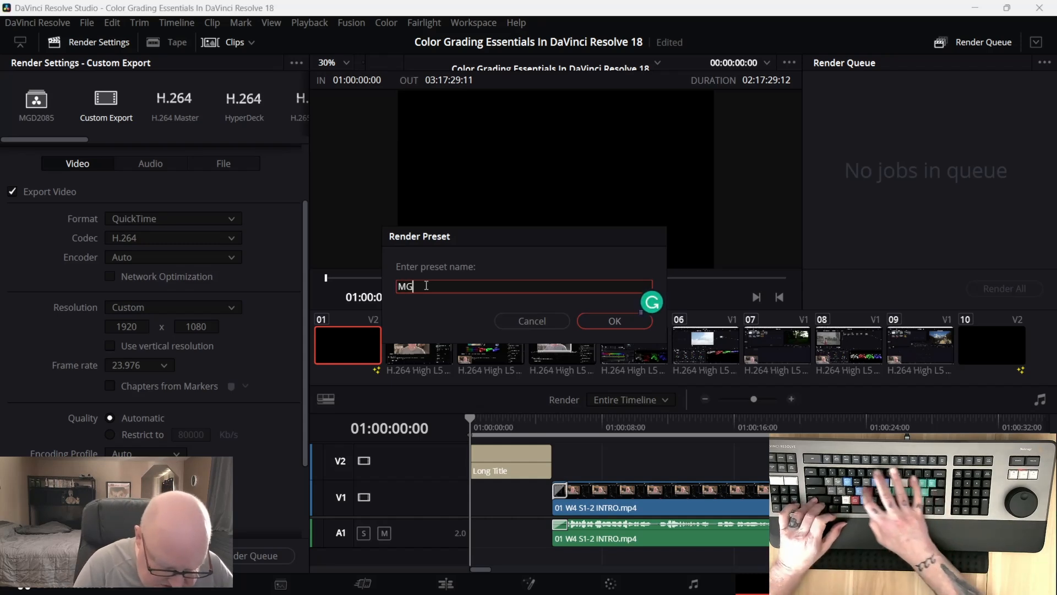
text(D)
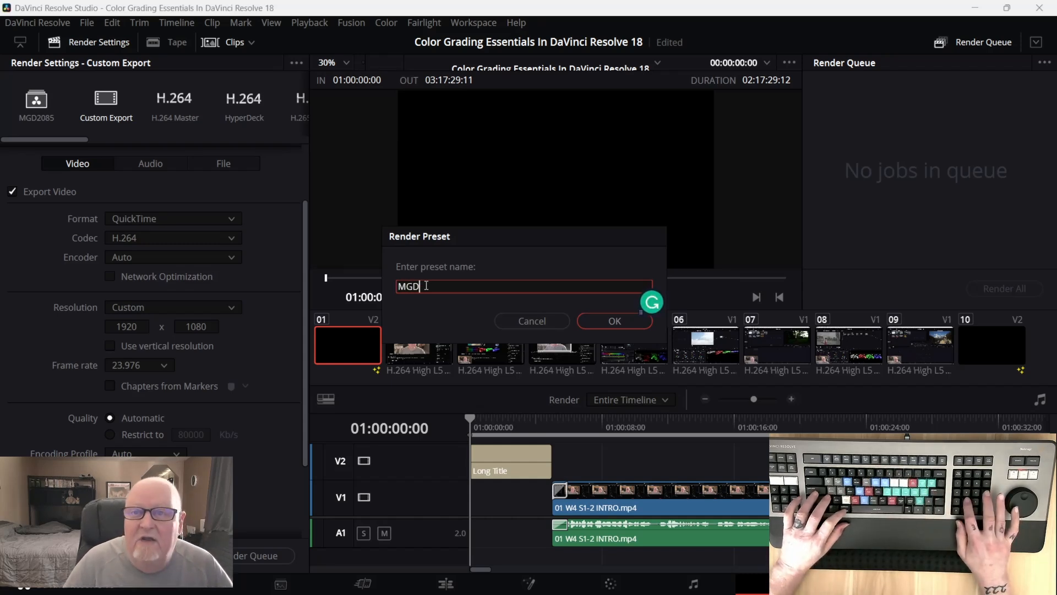
text(2085)
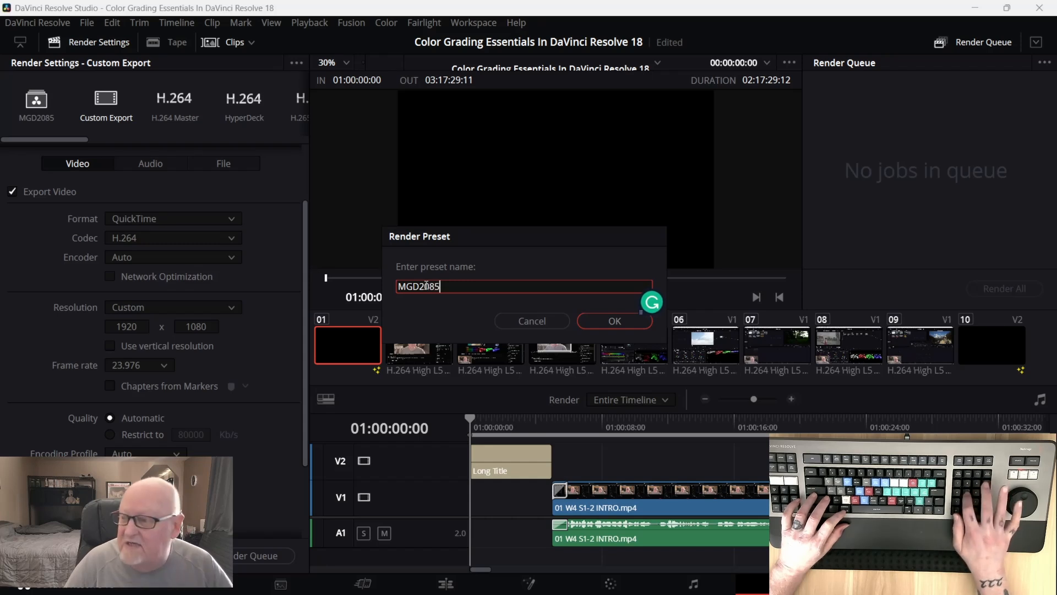
click(616, 321)
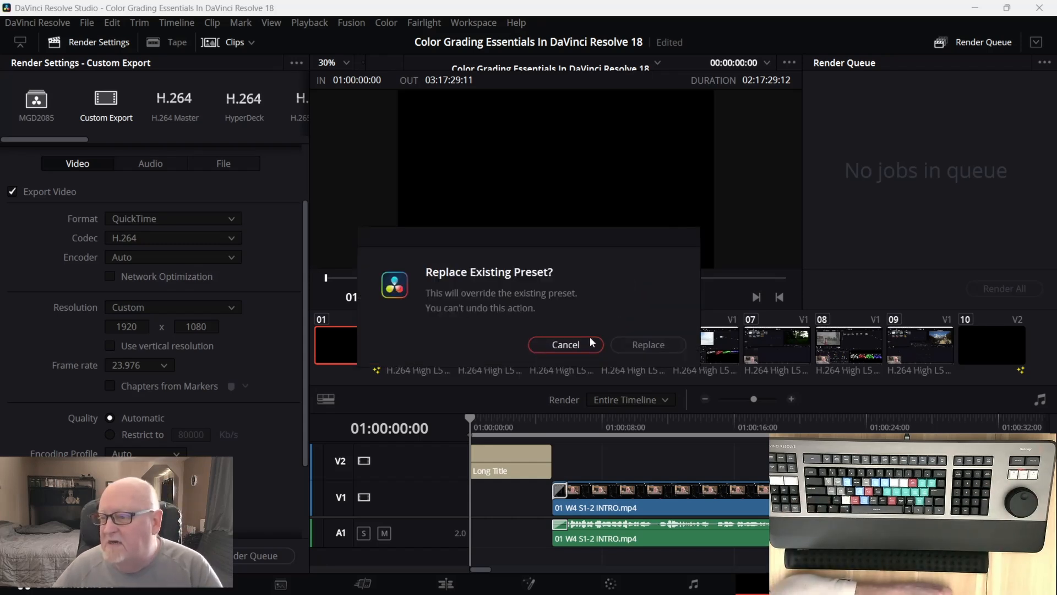
click(634, 346)
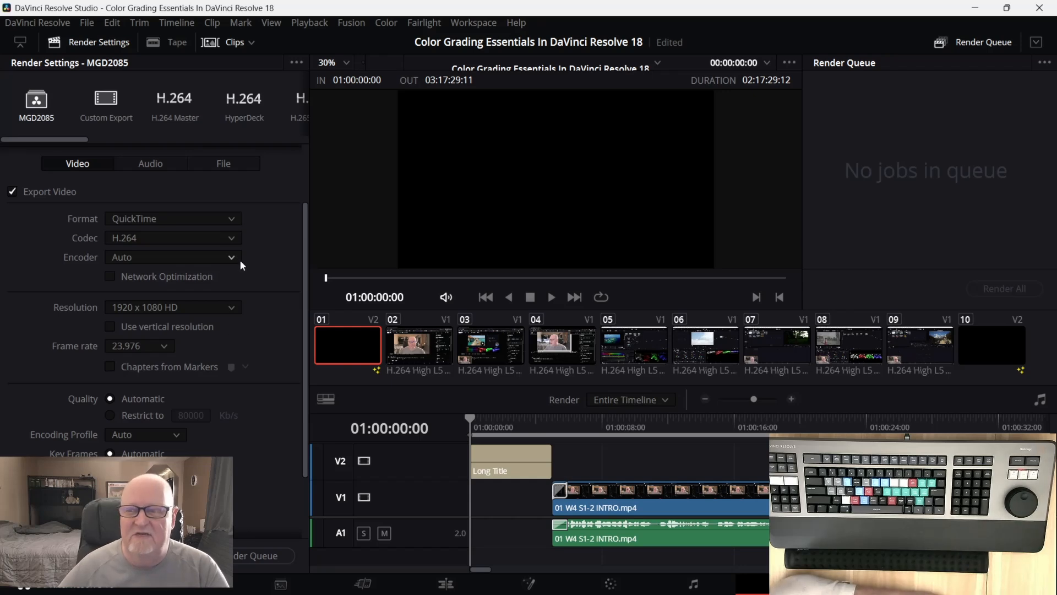
Change the render format to MP4 and update the MGD2085 preset with it.
click(232, 218)
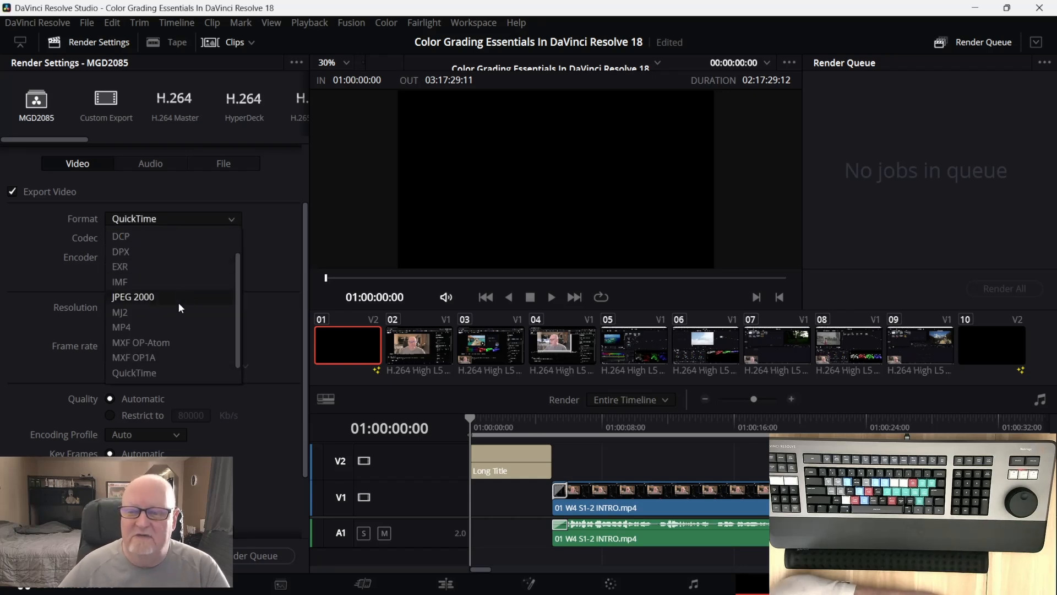
click(170, 327)
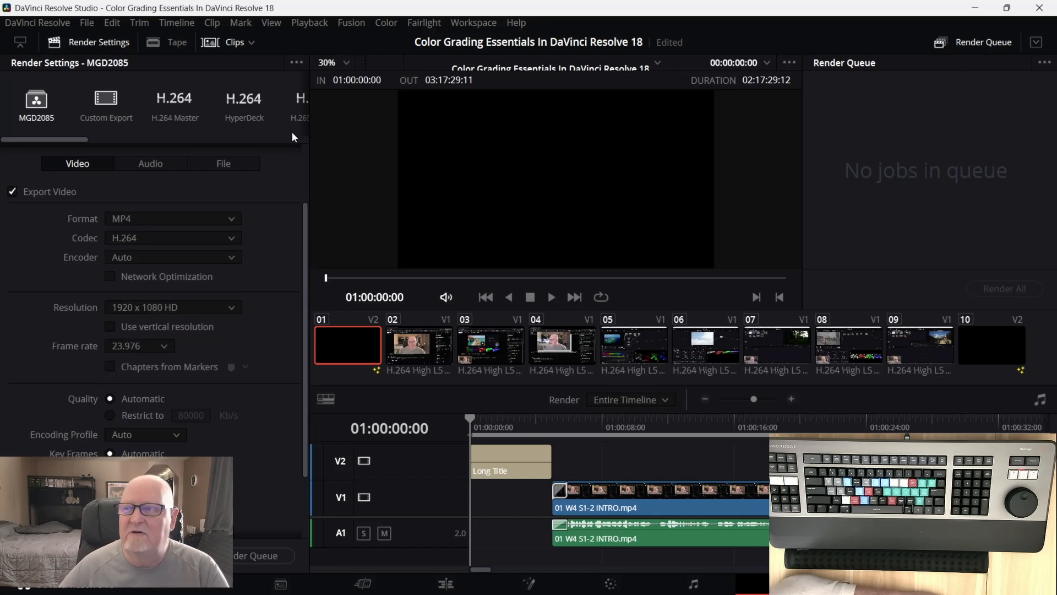
click(297, 62)
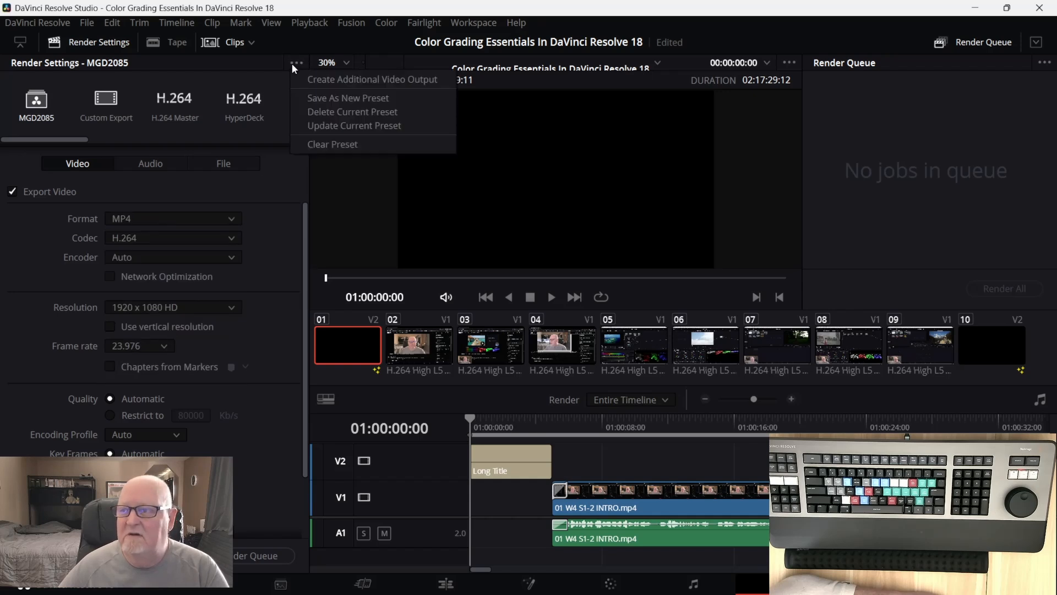
click(327, 126)
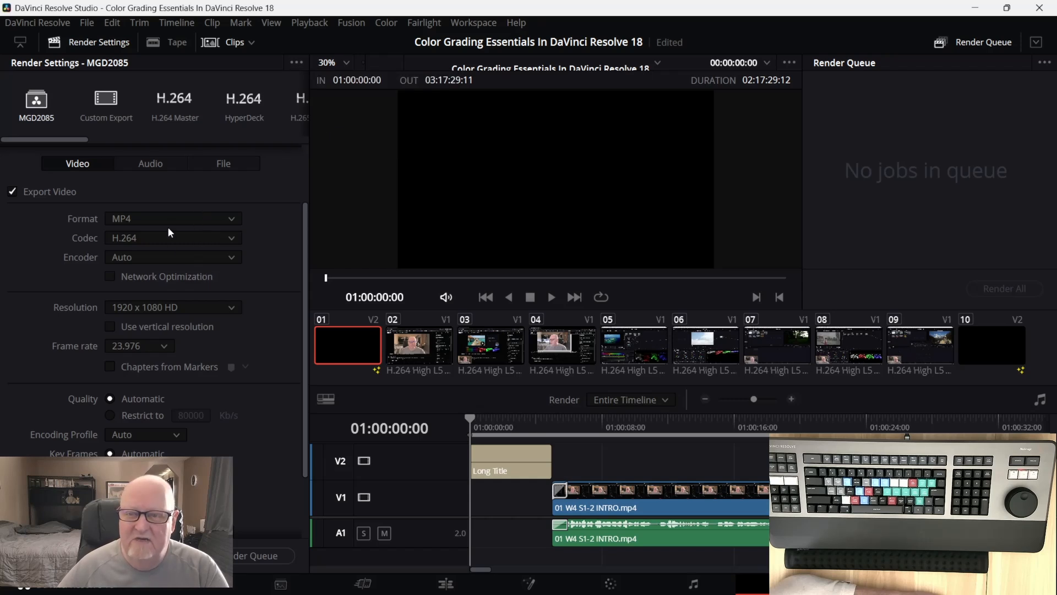
Set the render location to the Desktop folder and update the current preset.
scroll(166, 219, up, 3)
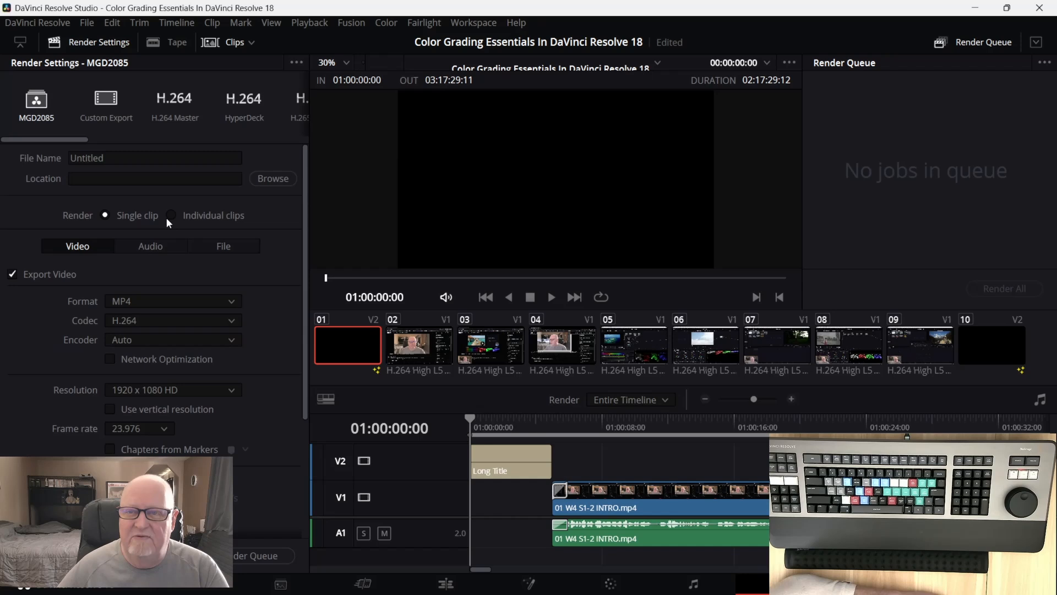
click(180, 180)
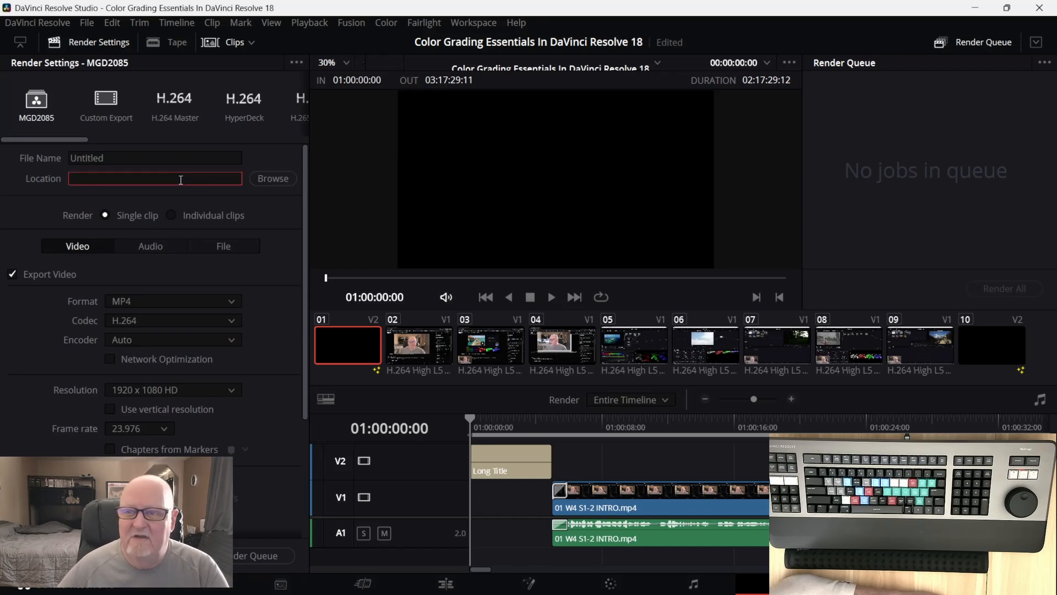
click(272, 179)
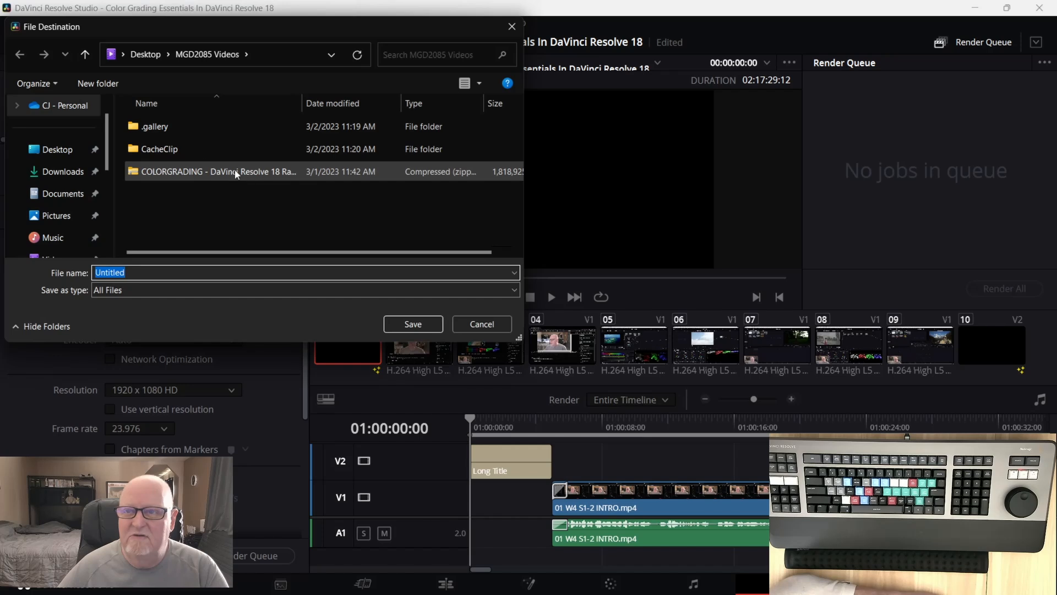
click(60, 149)
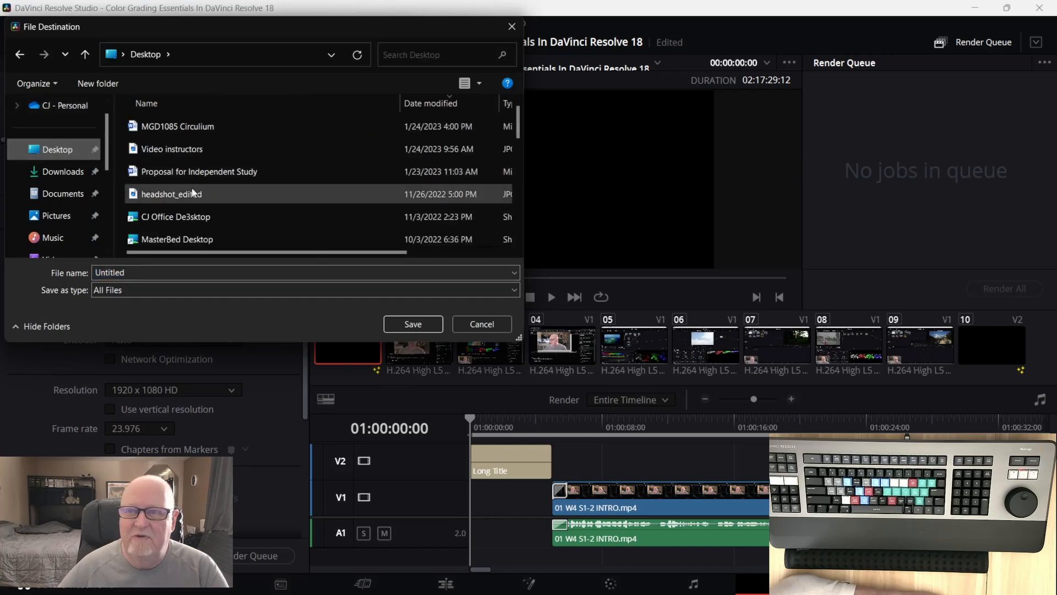
click(428, 330)
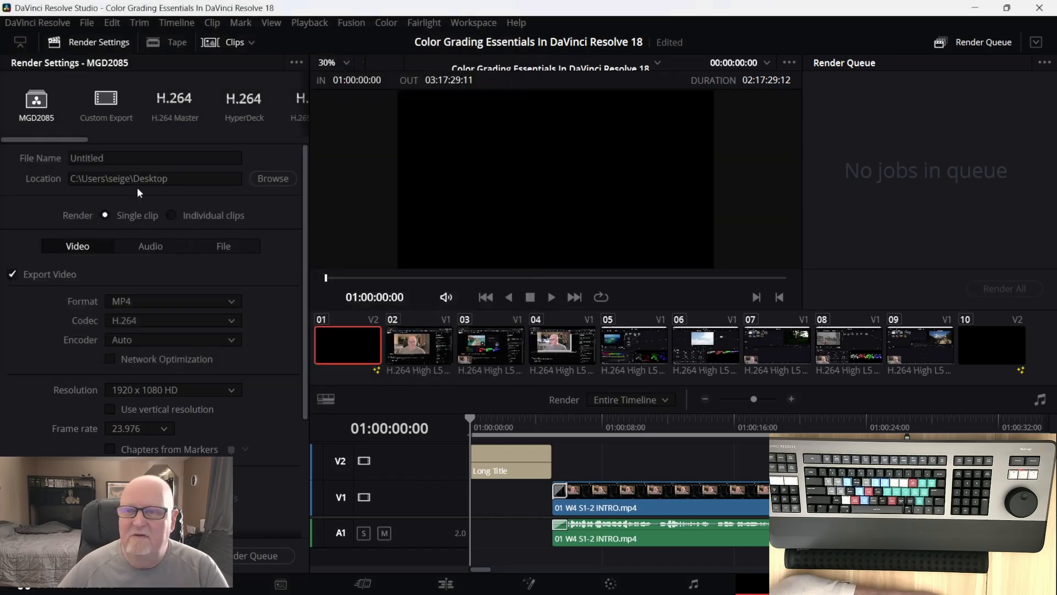
click(297, 62)
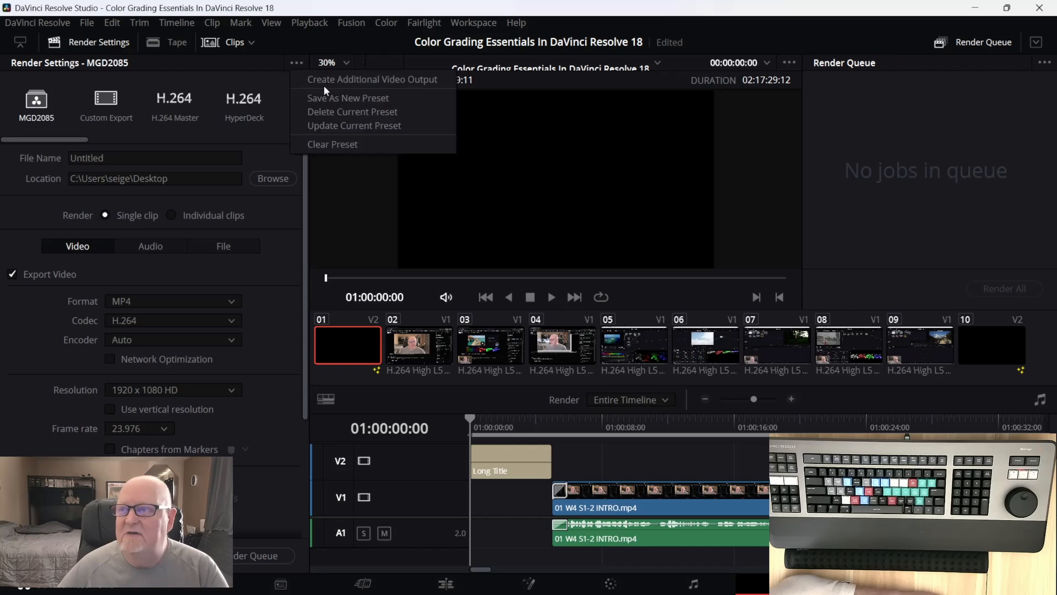
click(342, 127)
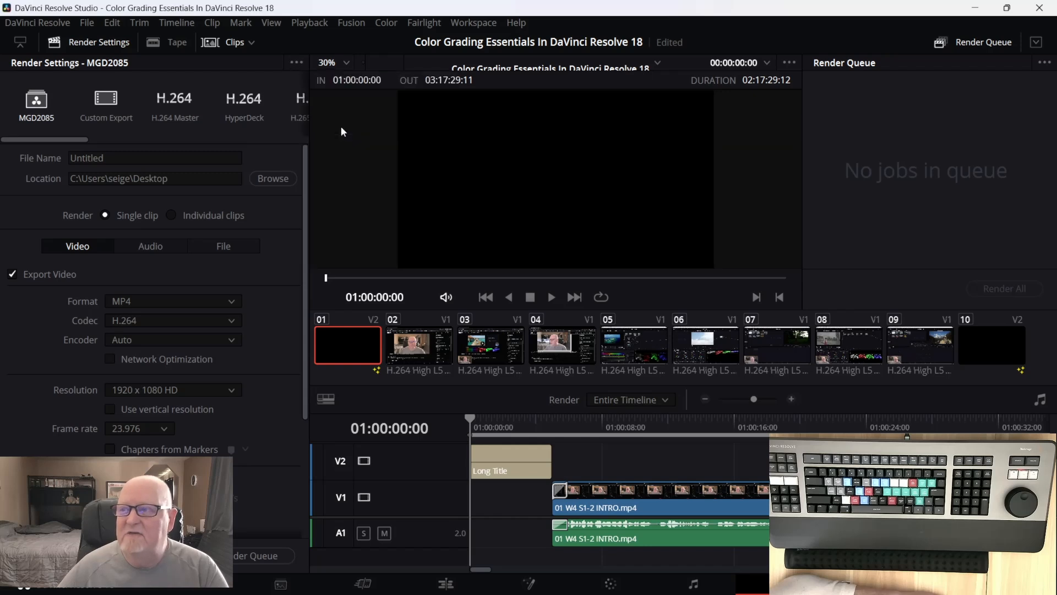
Try to replace the render file name "Untitled" with the clipboard's text.
double_click(110, 156)
right_click(104, 158)
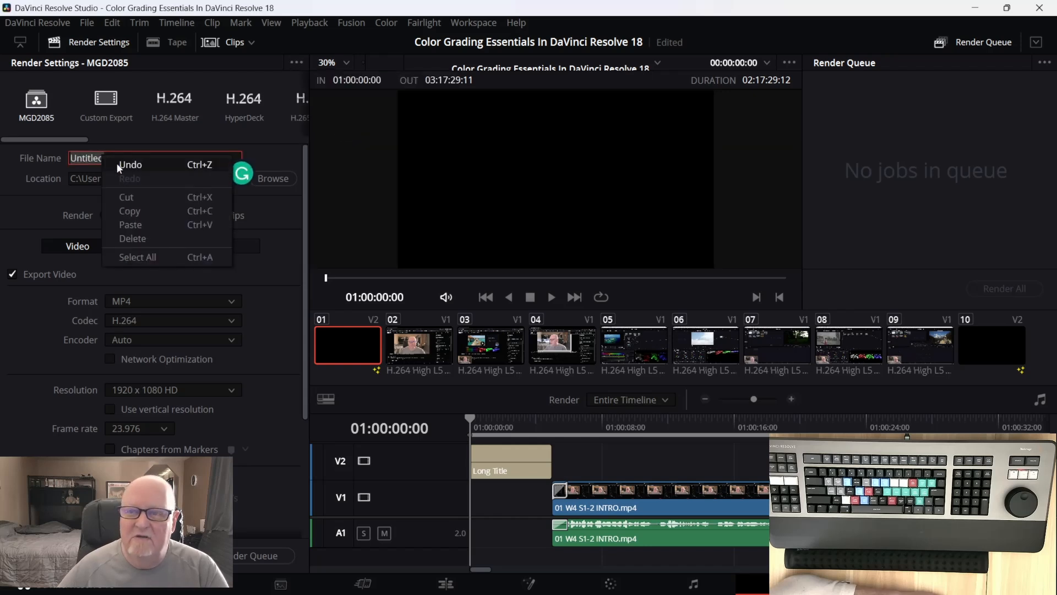
click(142, 226)
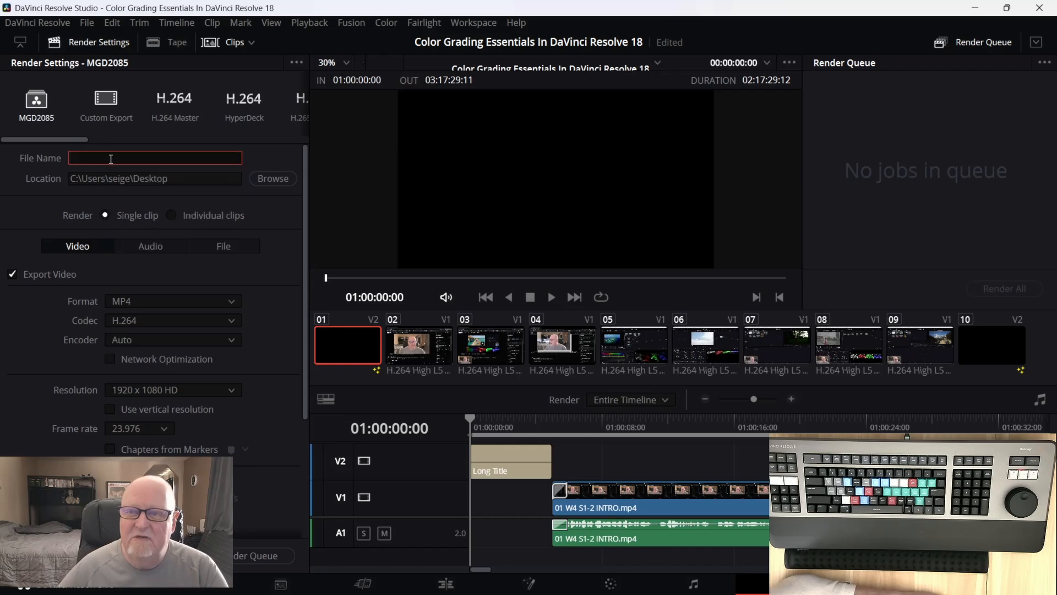
right_click(108, 160)
click(141, 227)
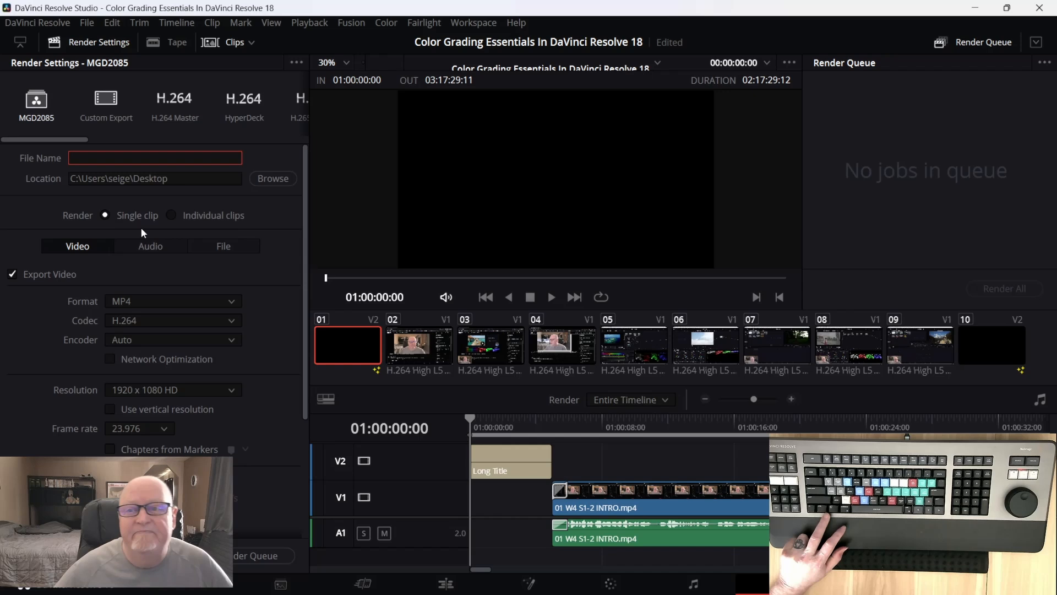
Copy the title "Color Grading Essentials In DaVinci Resolve 18" from the Udemy page in Chrome and paste it as the render file name in DaVinci Resolve.
click(133, 157)
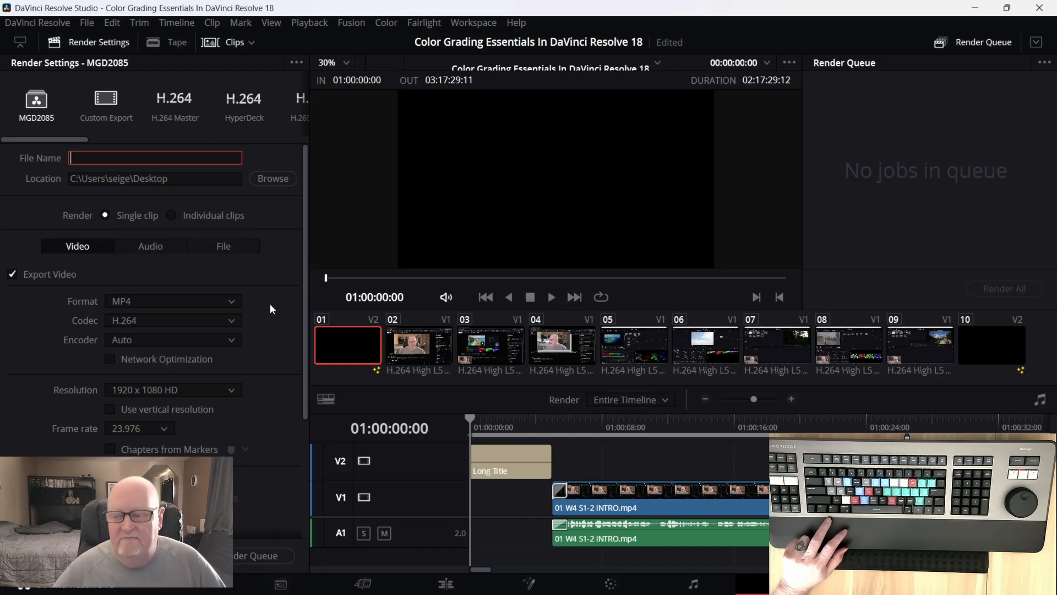
mouse_move(407, 570)
click(741, 578)
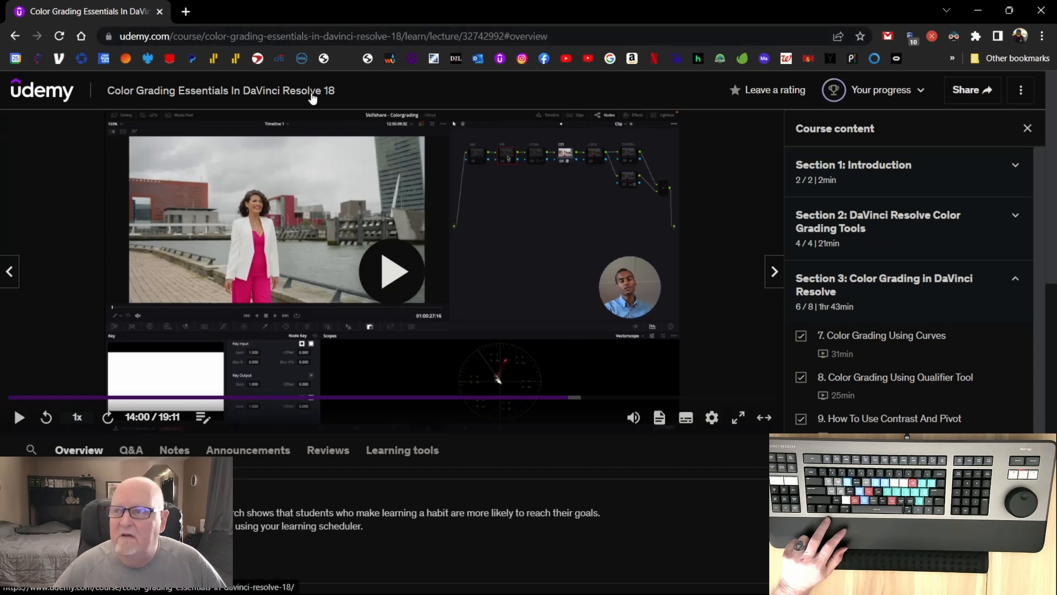
drag(337, 91, 100, 94)
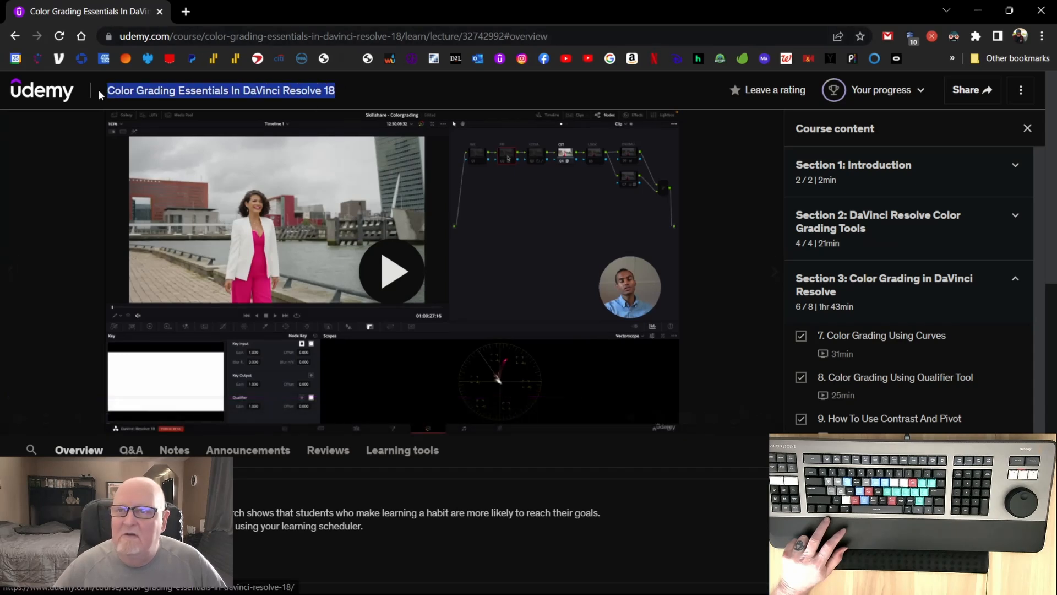
right_click(115, 92)
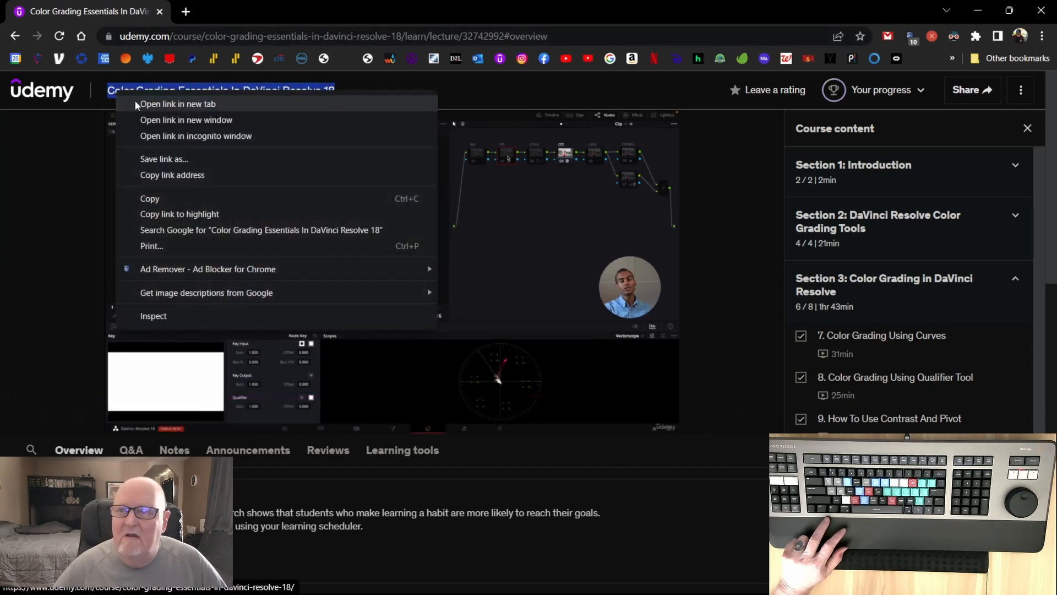
click(178, 207)
click(978, 10)
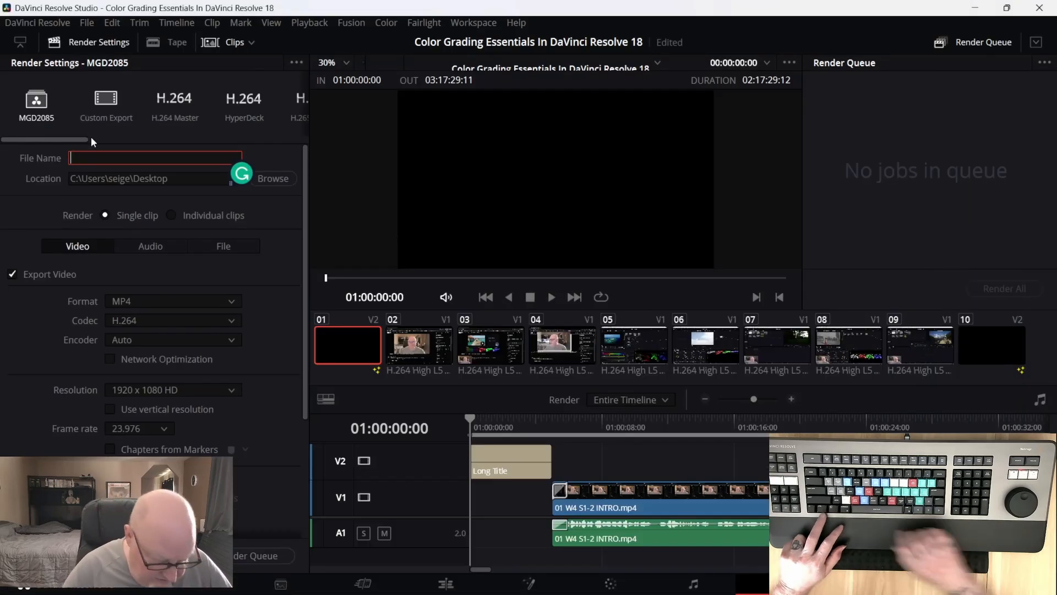
key(ctrl+v)
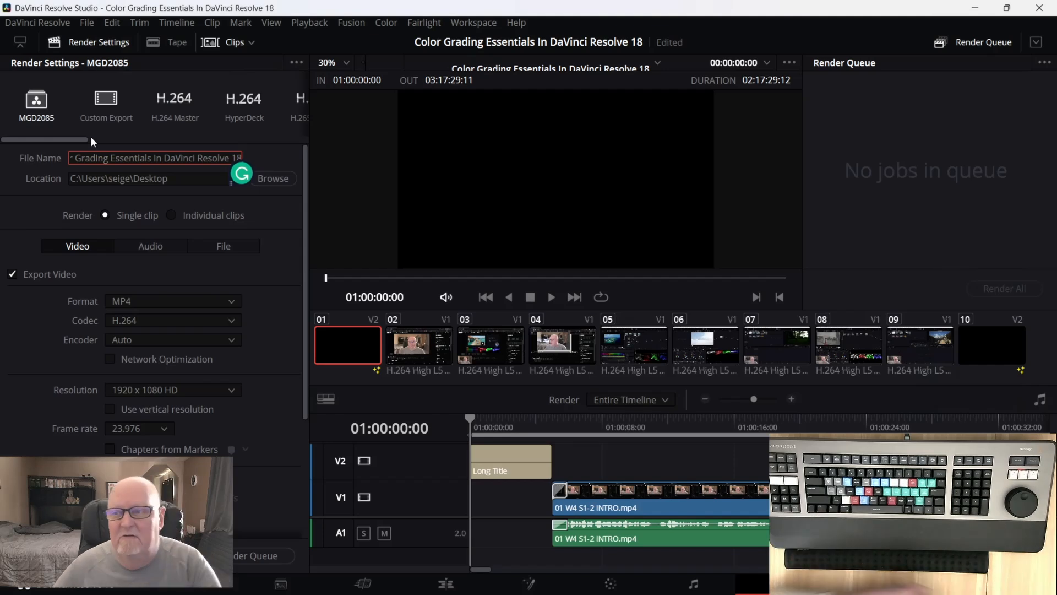
Review the video export settings, add the timeline to the render queue and start rendering the queued job.
scroll(269, 268, down, 5)
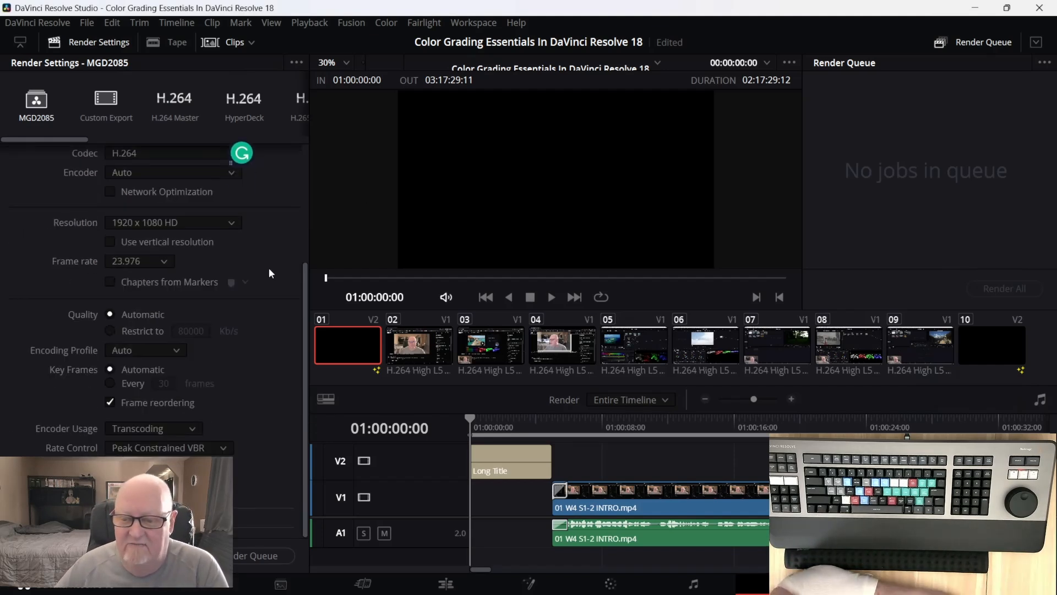
scroll(269, 268, up, 5)
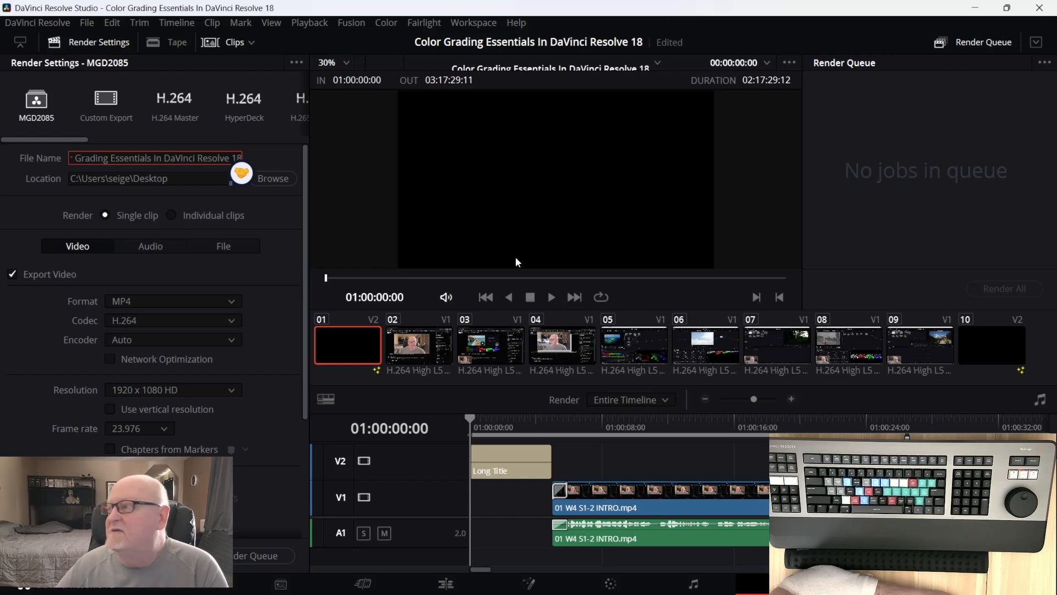
click(250, 556)
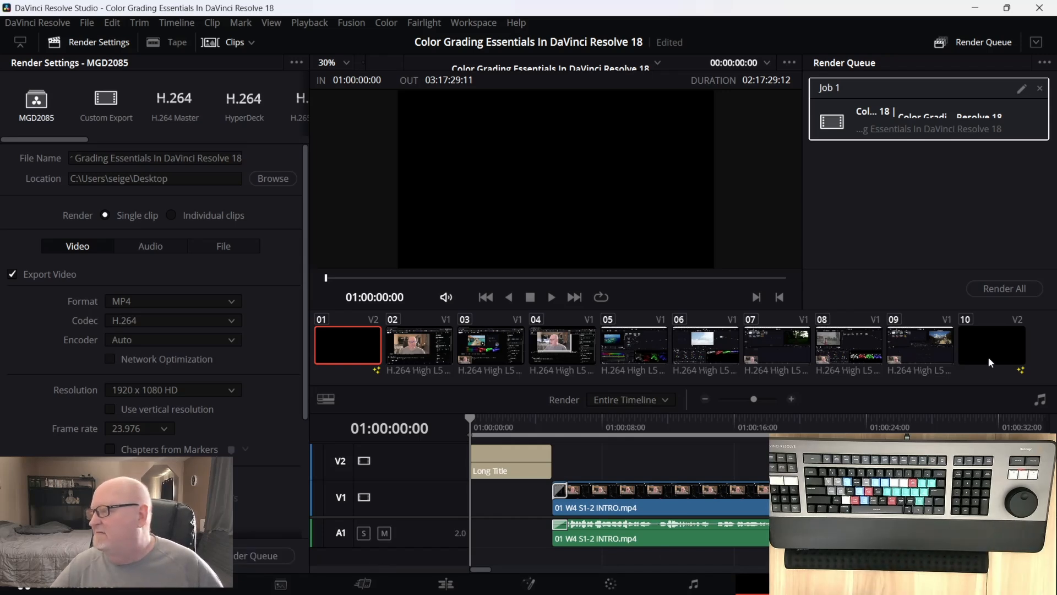
click(1015, 293)
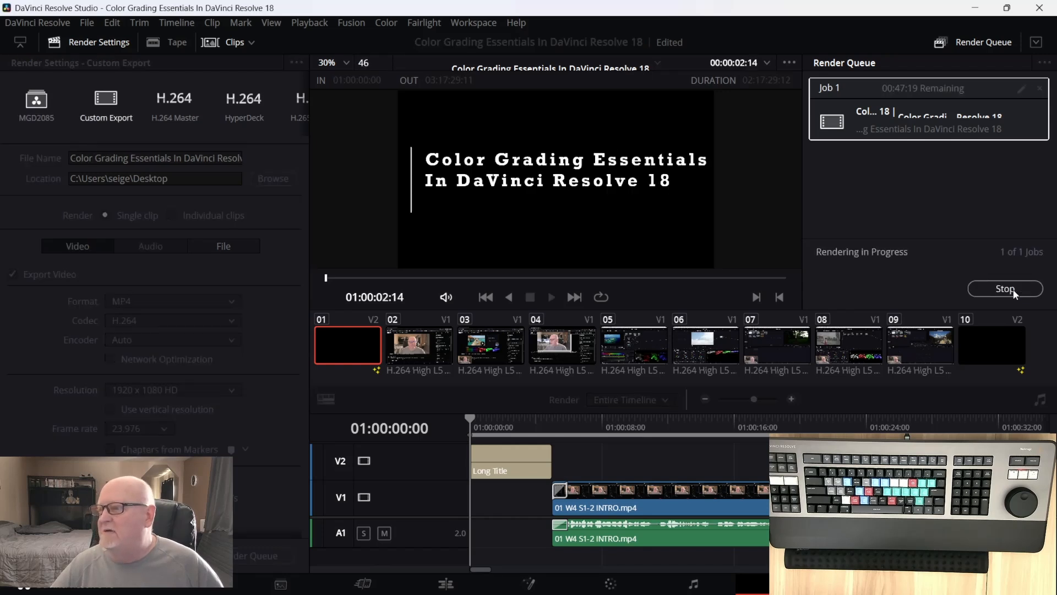